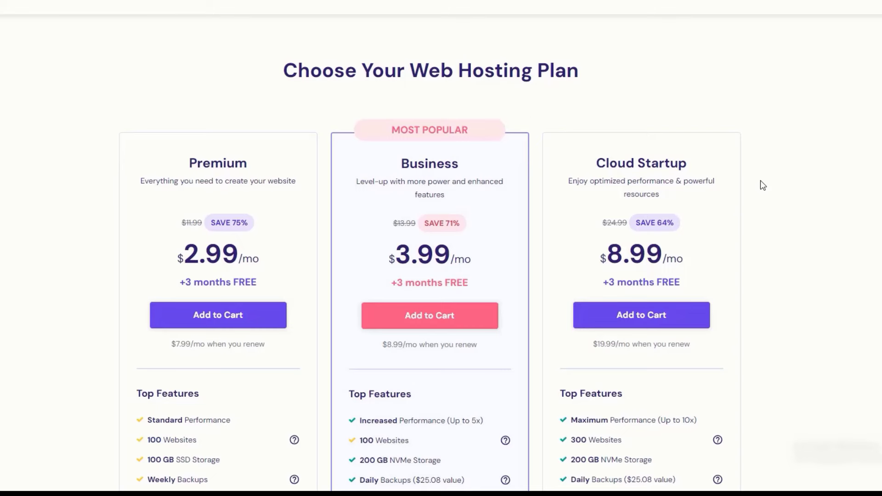
Step: Add the Premium hosting plan to the cart with the 12-month period at $3.19/month
scroll(276, 221, down, 3)
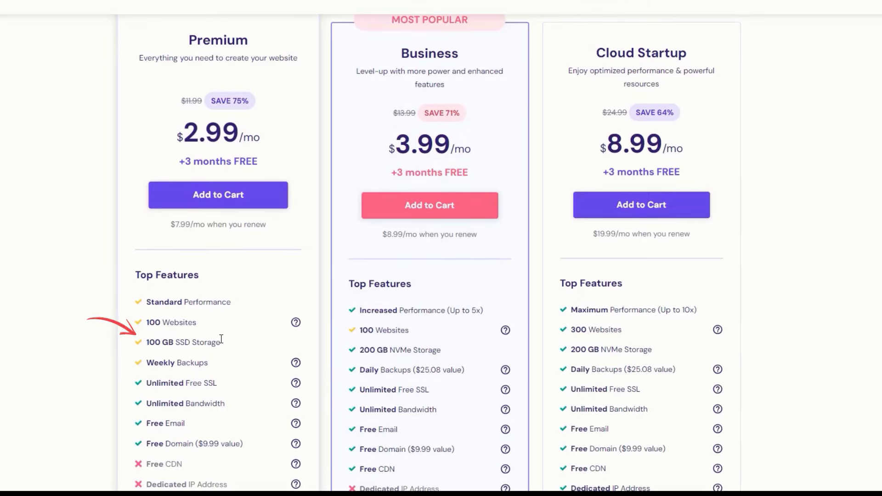
scroll(484, 257, down, 1)
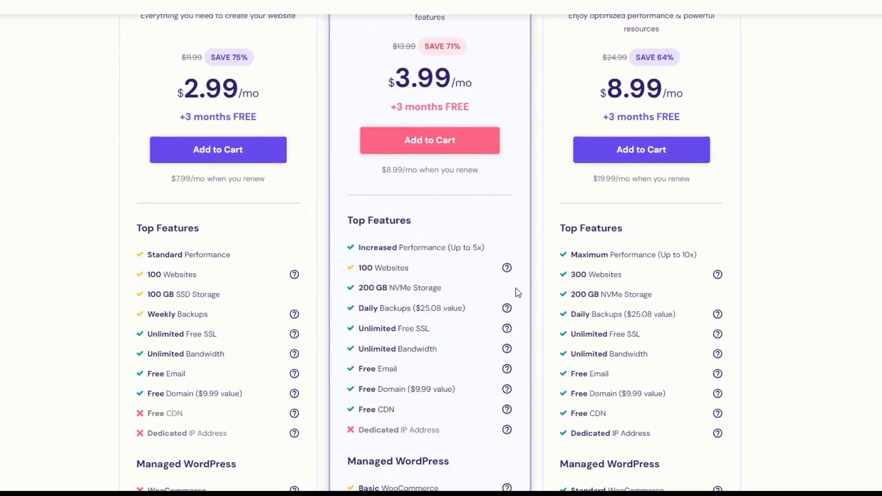
scroll(517, 292, down, 2)
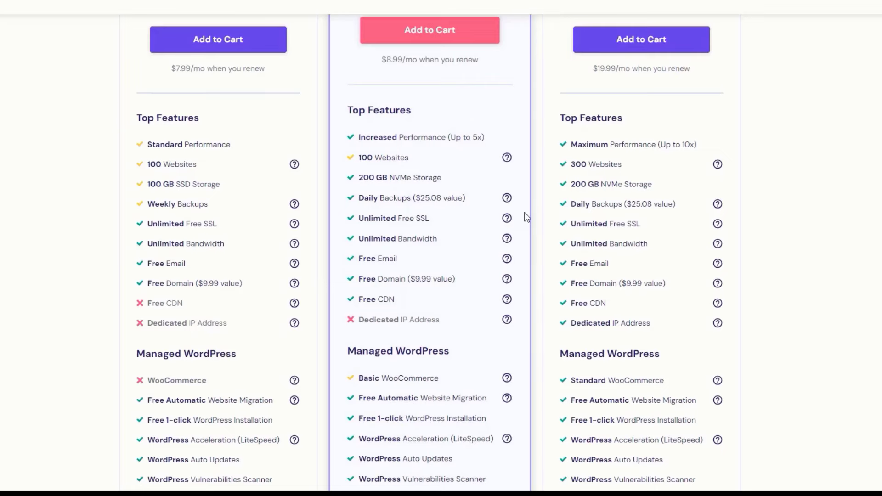
scroll(527, 217, up, 1)
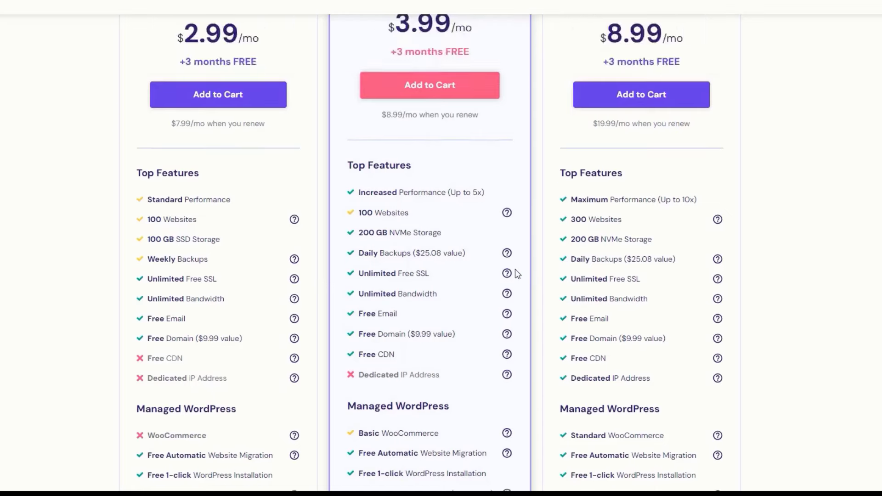
scroll(517, 274, down, 7)
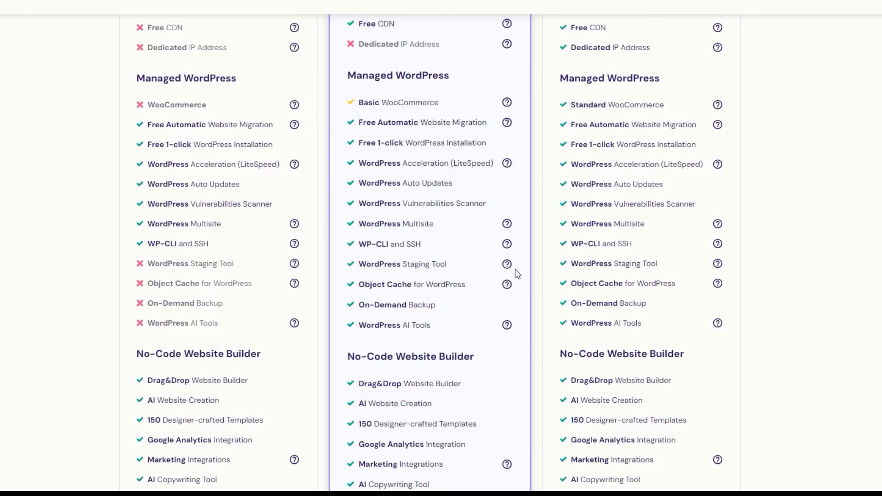
scroll(518, 273, down, 8)
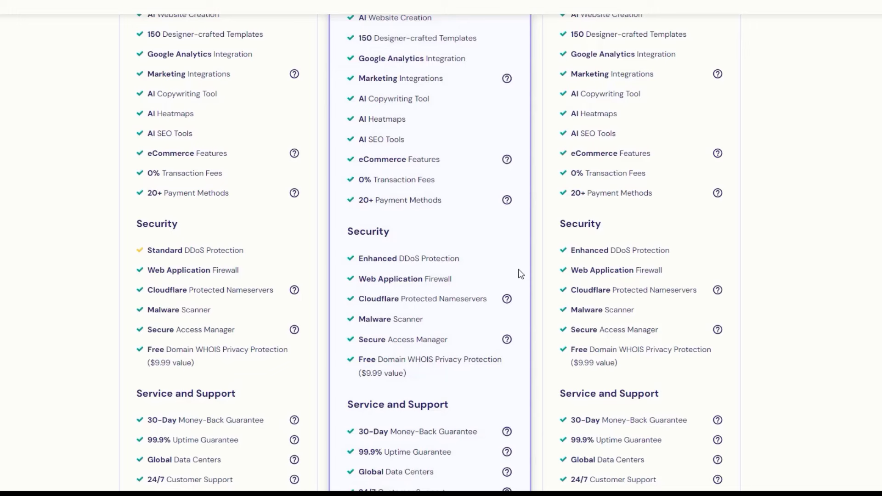
scroll(520, 274, up, 10)
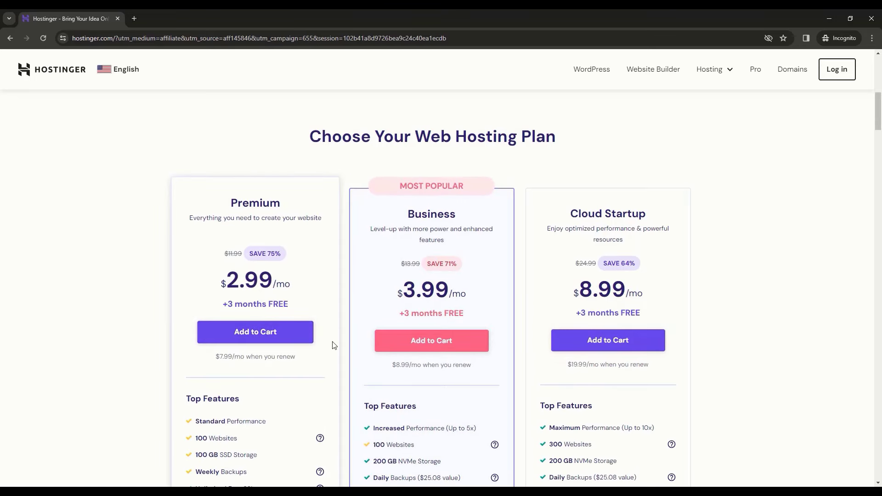
click(262, 340)
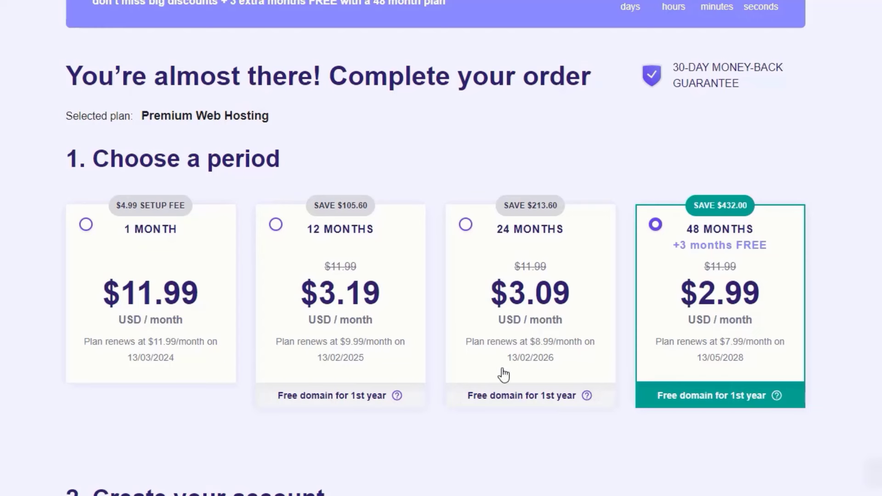
click(414, 366)
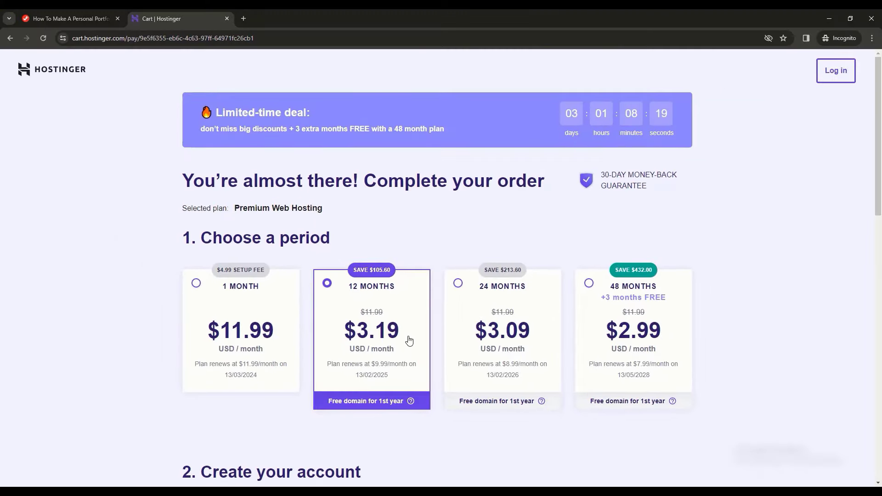
Step: Apply coupon code JFD10 so the 12-month total drops from $38.28 to $34.45
scroll(415, 380, down, 12)
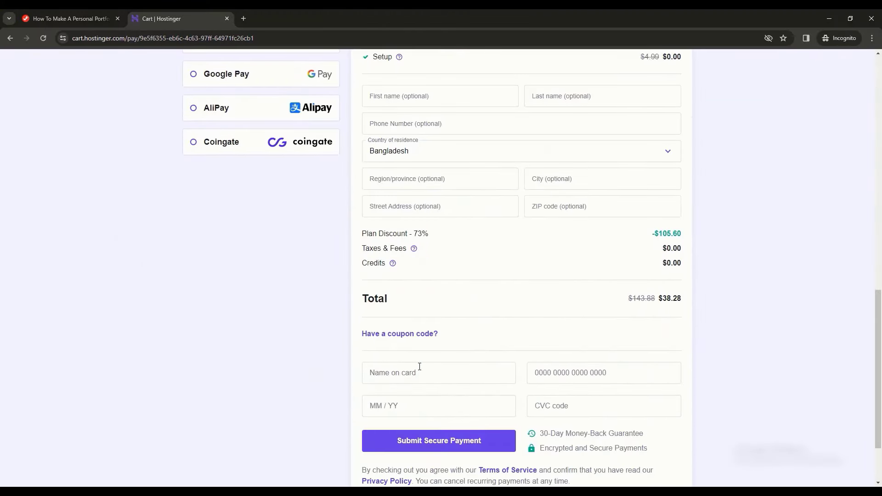
click(433, 334)
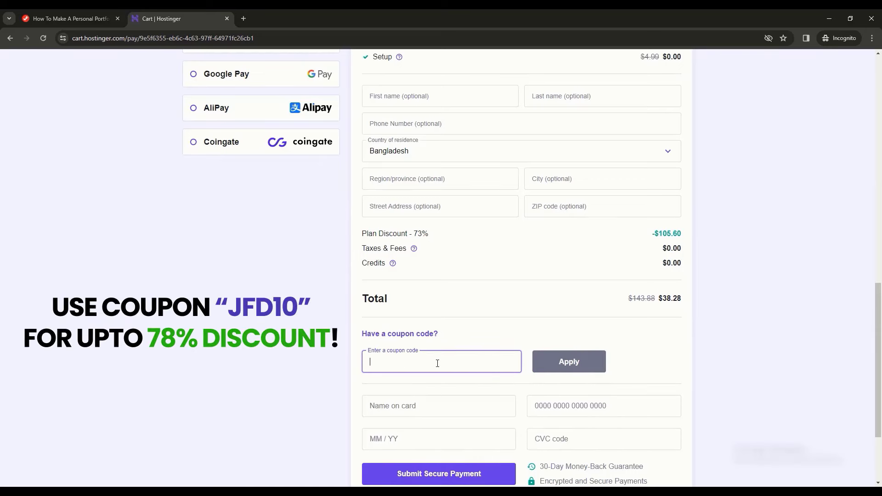
text(JFD10)
click(568, 362)
scroll(573, 376, up, 4)
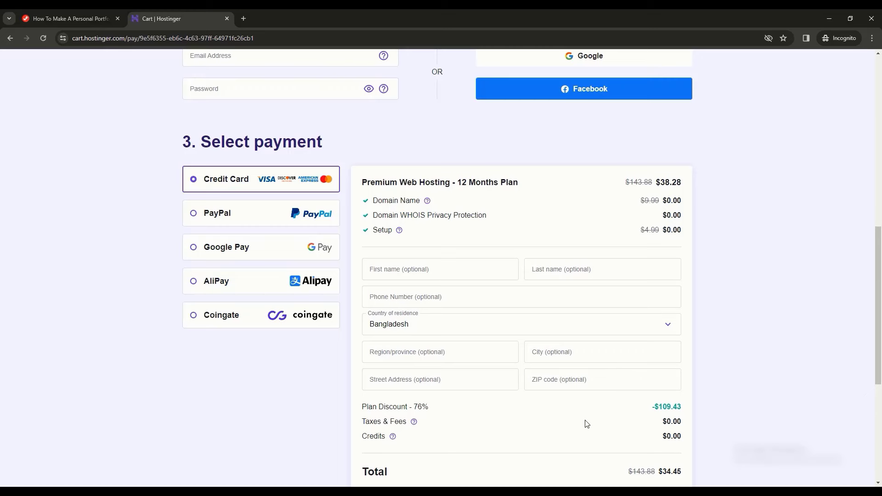
scroll(733, 323, up, 1)
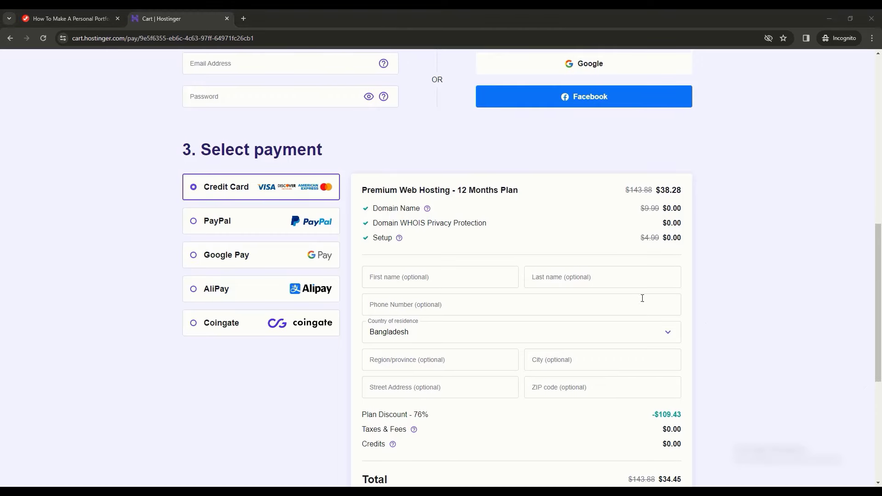
scroll(643, 299, up, 1)
scroll(563, 246, up, 6)
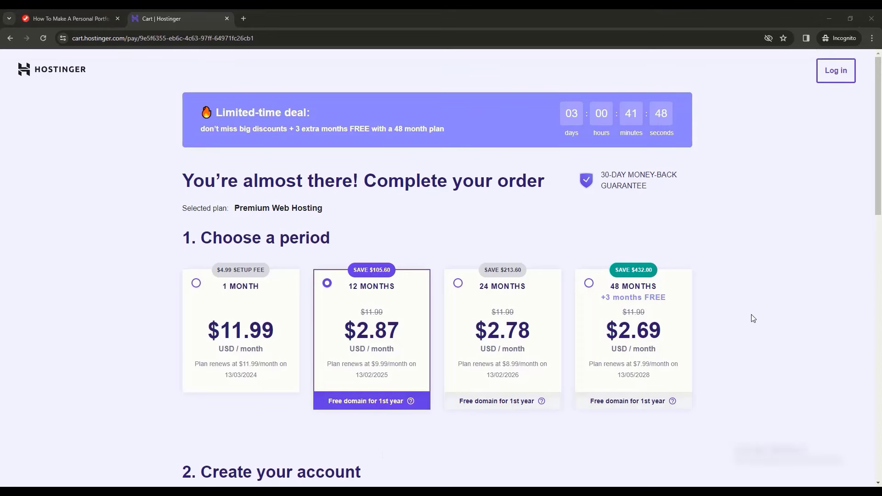
Step: Paste the account e-mail and password, fill the card details, and submit the secure payment
scroll(755, 319, down, 5)
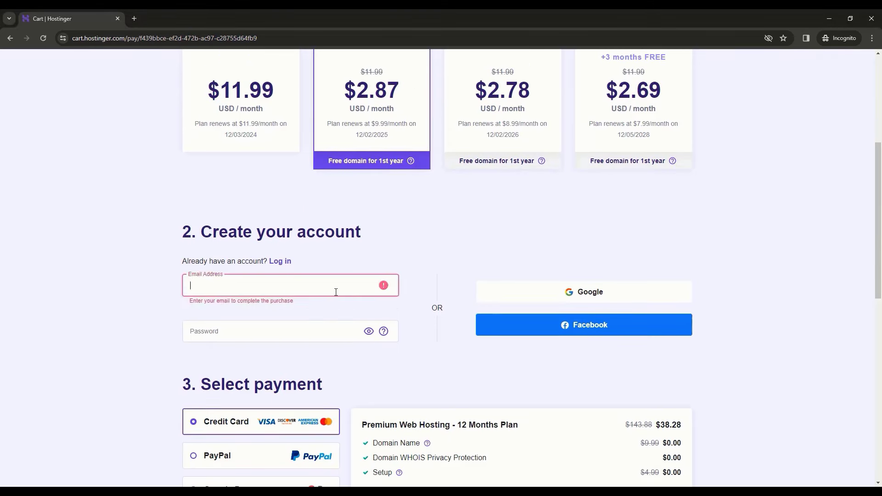
key(ctrl+v)
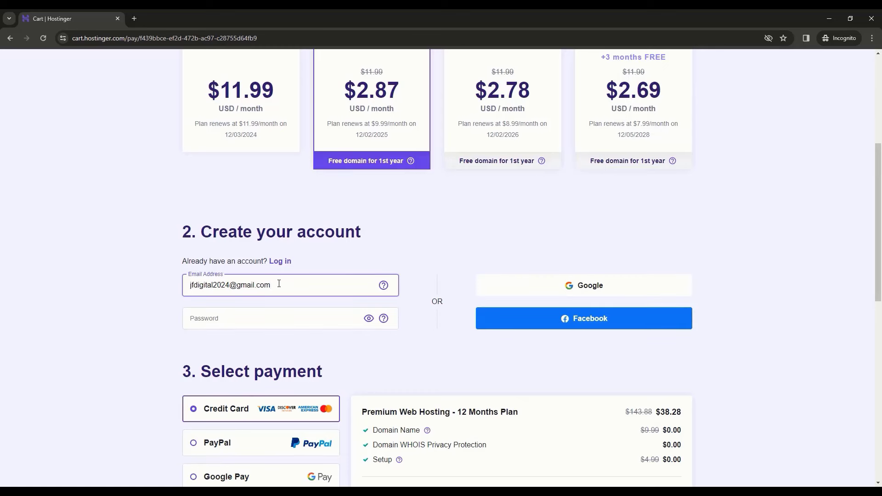
click(303, 322)
key(ctrl+v)
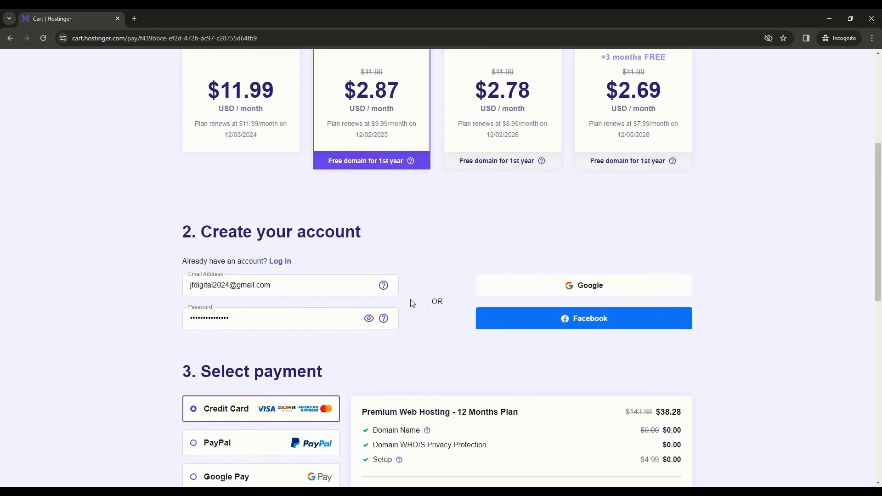
scroll(411, 301, down, 4)
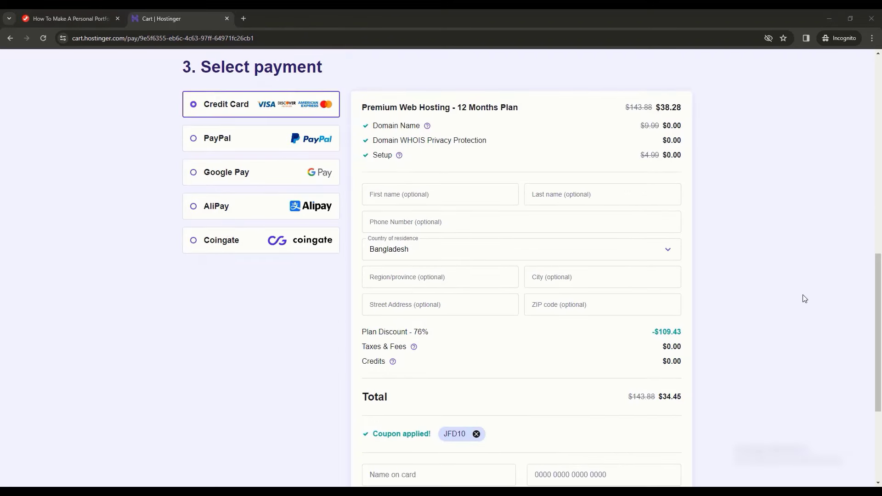
drag(878, 261, 878, 305)
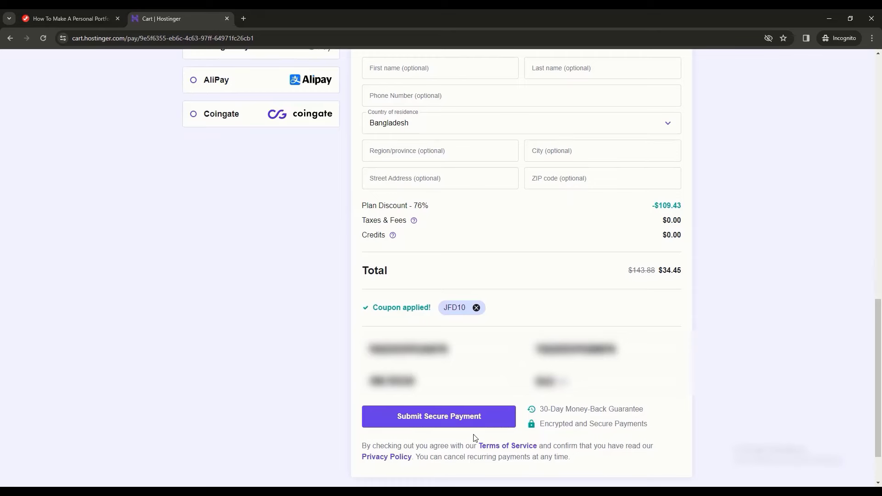
click(503, 416)
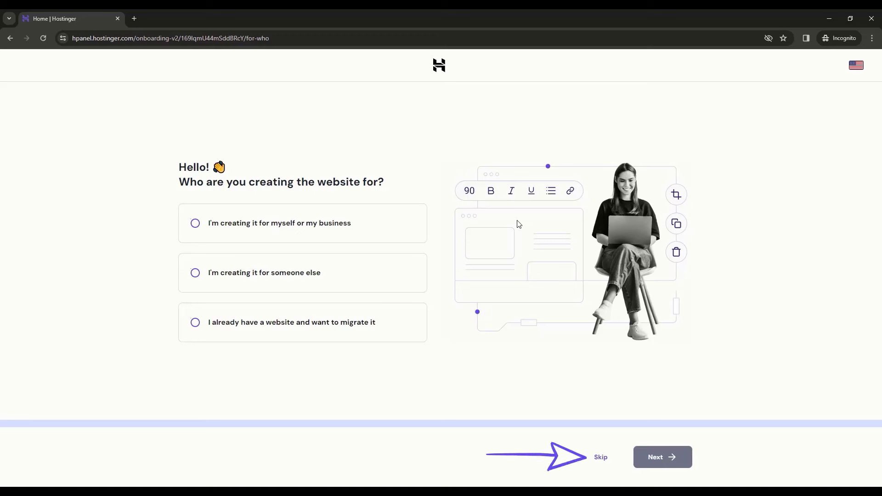
Step: Skip the who-is-this-for question and choose WordPress as the site platform
click(604, 457)
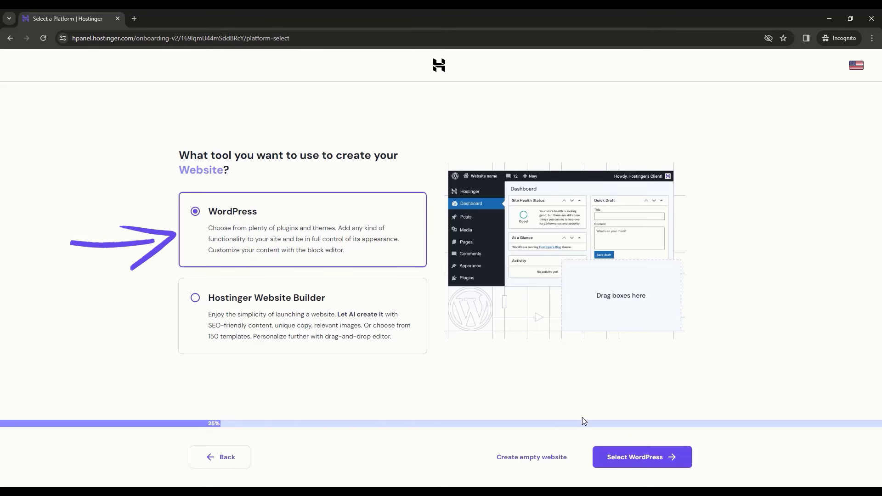
click(632, 469)
click(632, 468)
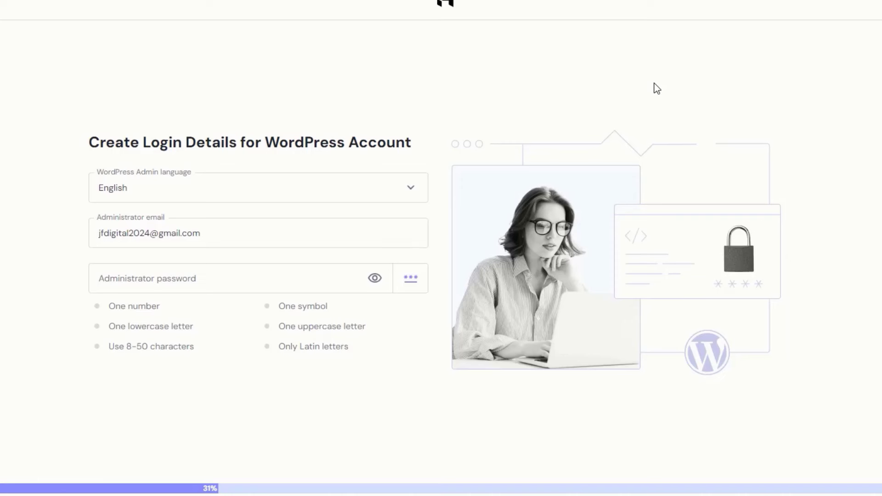
Step: Keep the administrator e-mail and fill the admin password from a saved entry
drag(205, 234, 102, 233)
click(214, 229)
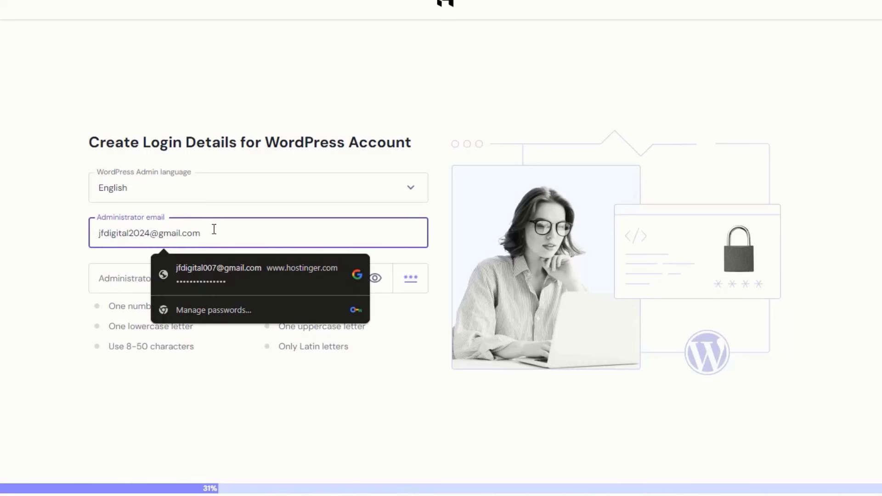
click(49, 252)
click(244, 278)
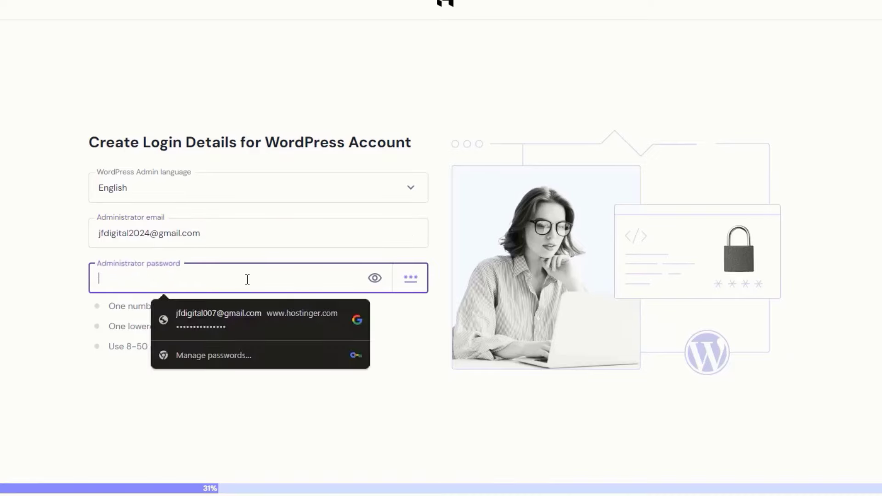
click(319, 308)
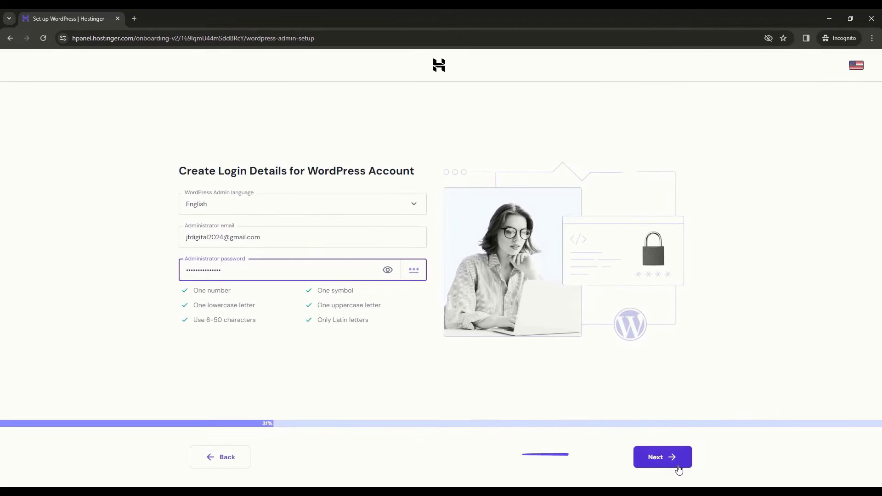
click(677, 466)
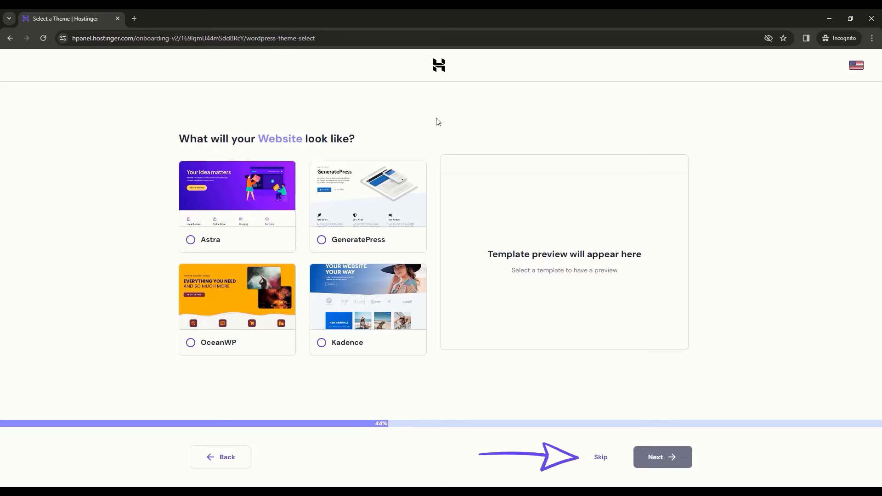
Step: Skip the theme, opt to select plugins manually, and skip the recommended plugins
click(602, 461)
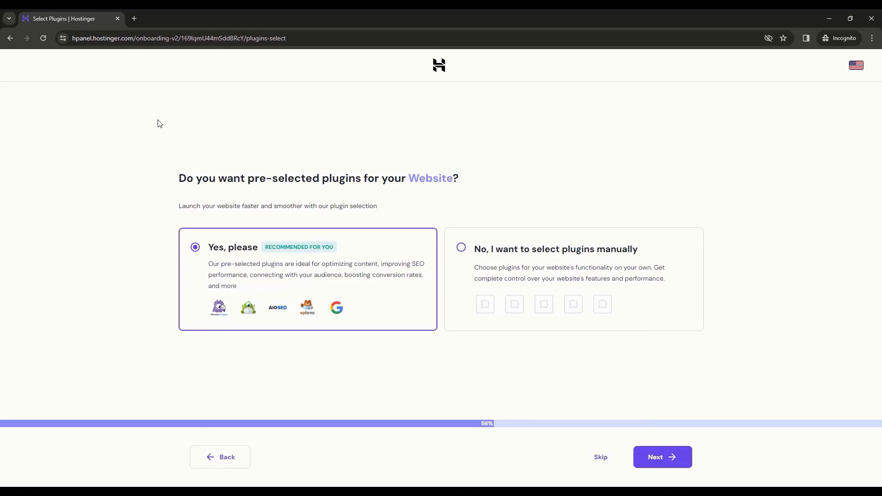
click(511, 265)
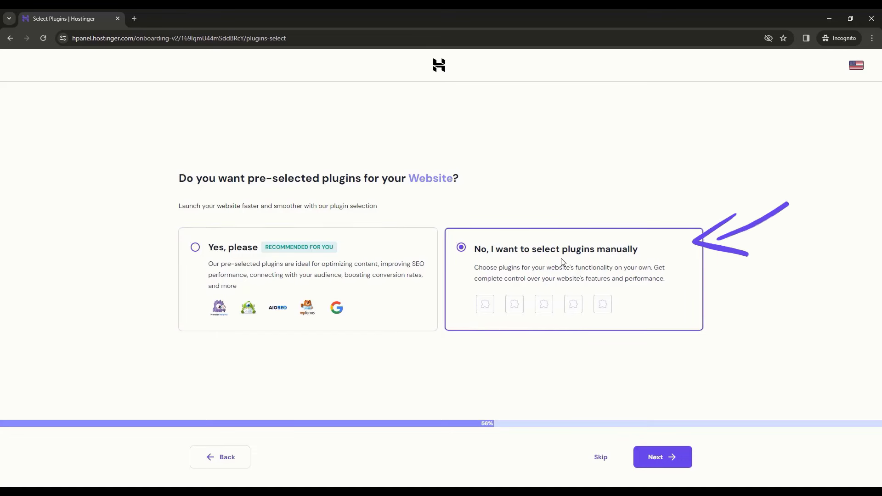
click(657, 463)
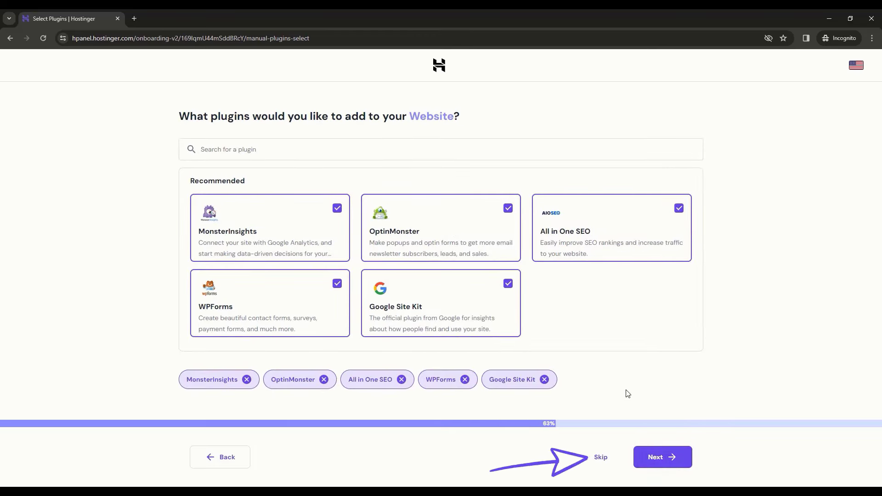
click(603, 455)
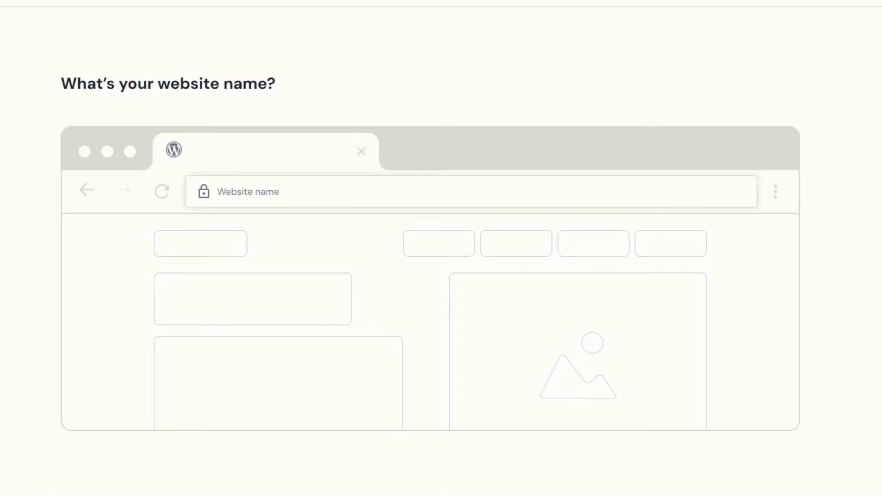
Step: Enter 'jfdtuts' as the website name and claim the free jfdtuts.com domain
click(489, 197)
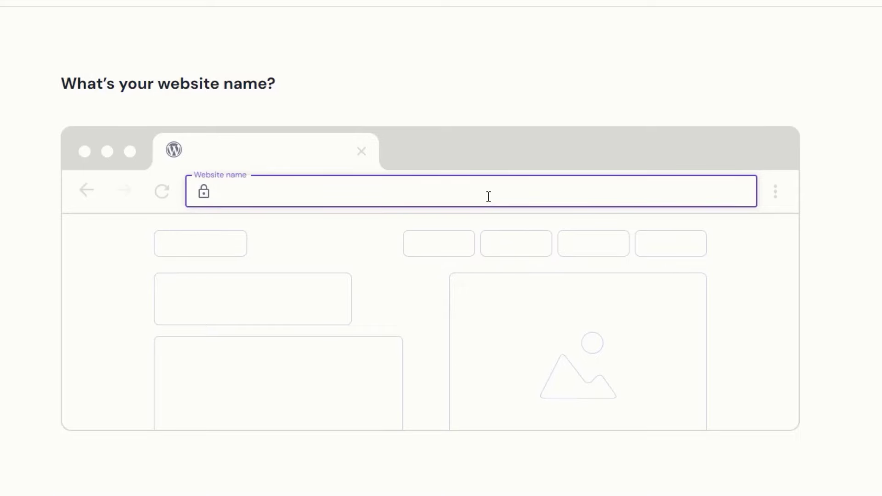
text(jfdtuts)
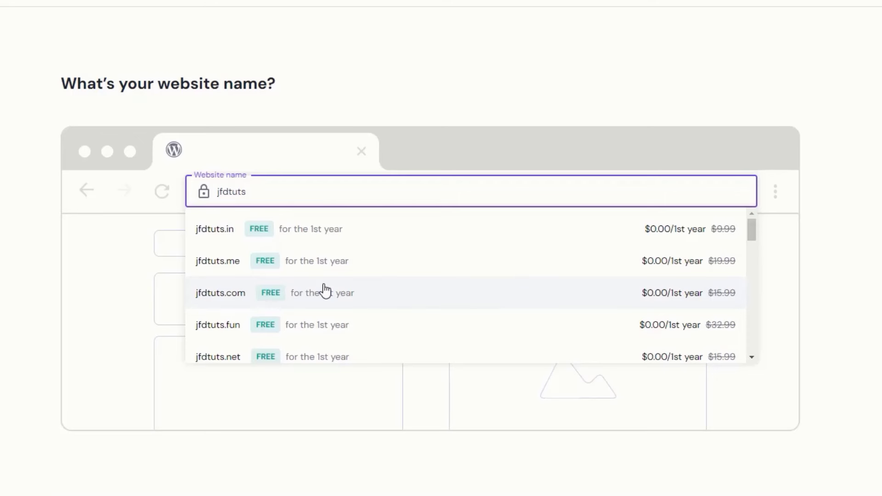
click(329, 304)
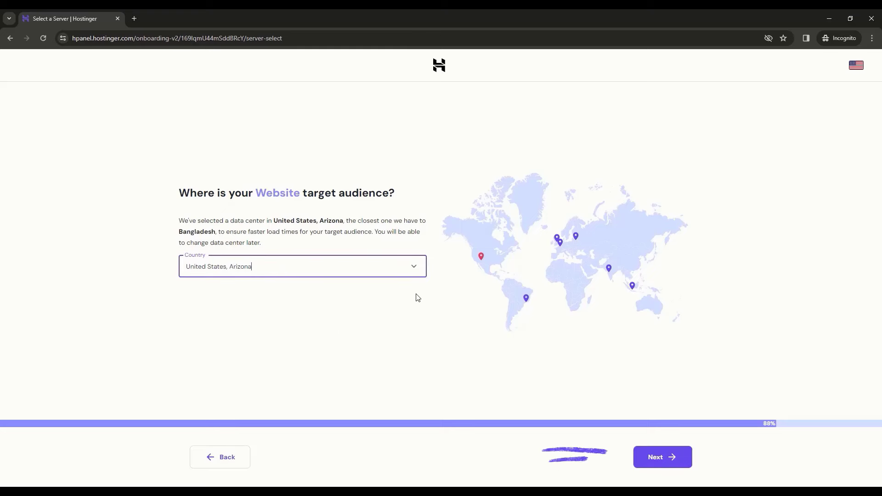
Step: Accept the United States, Arizona data center to start installing WordPress
click(669, 467)
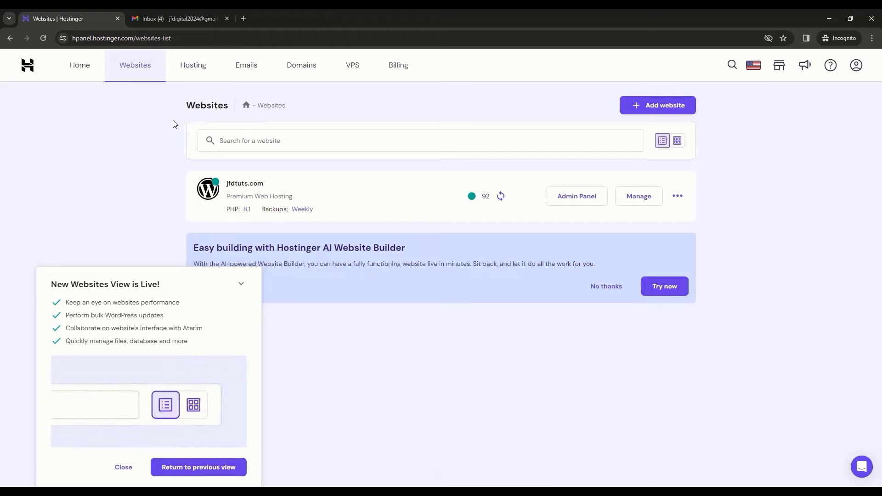
Step: Open the Hostinger account Home page from the top navigation
click(86, 75)
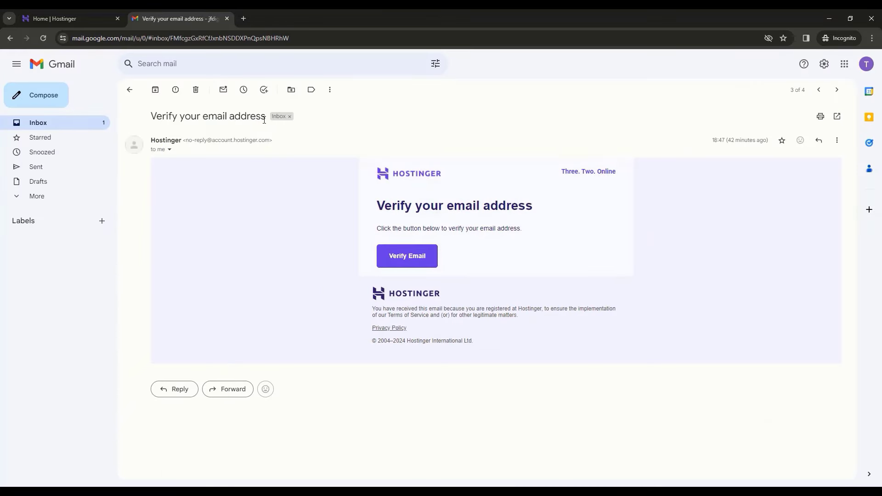
Step: Confirm the Hostinger account e-mail via the Verify Email link in Gmail
click(410, 265)
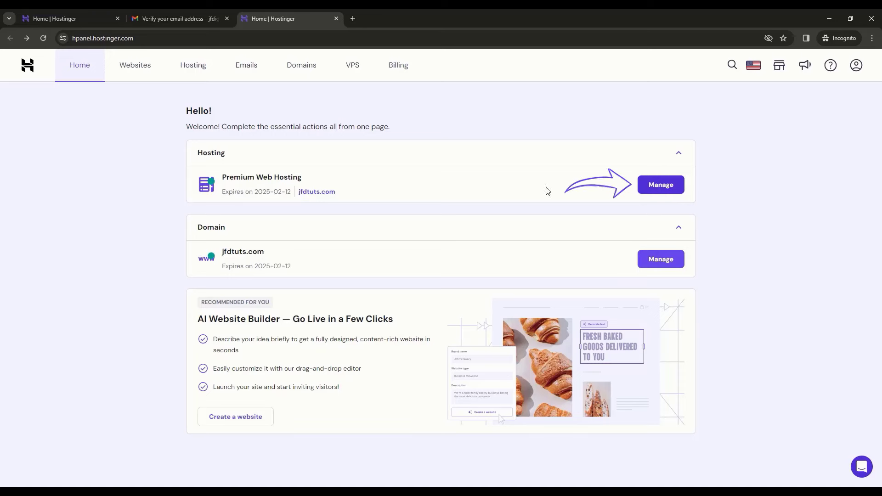
Step: Go to jfdtuts.com's WordPress overview and log into its Admin Panel
click(661, 186)
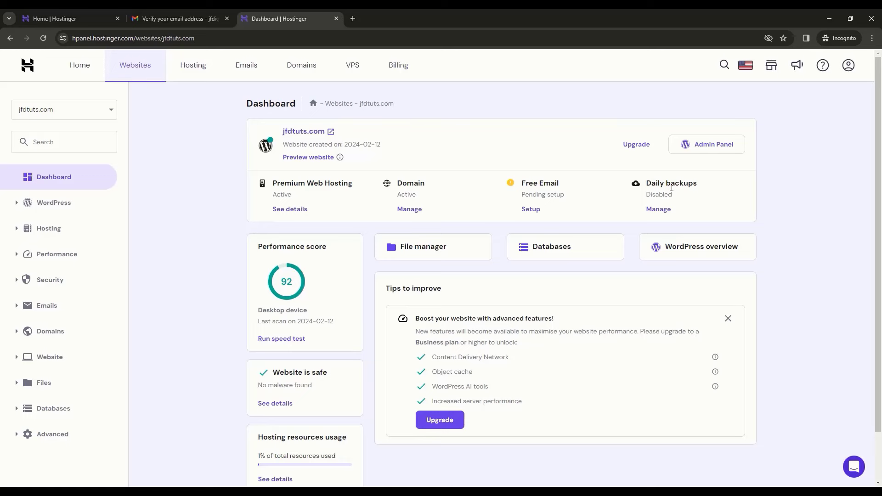
click(711, 256)
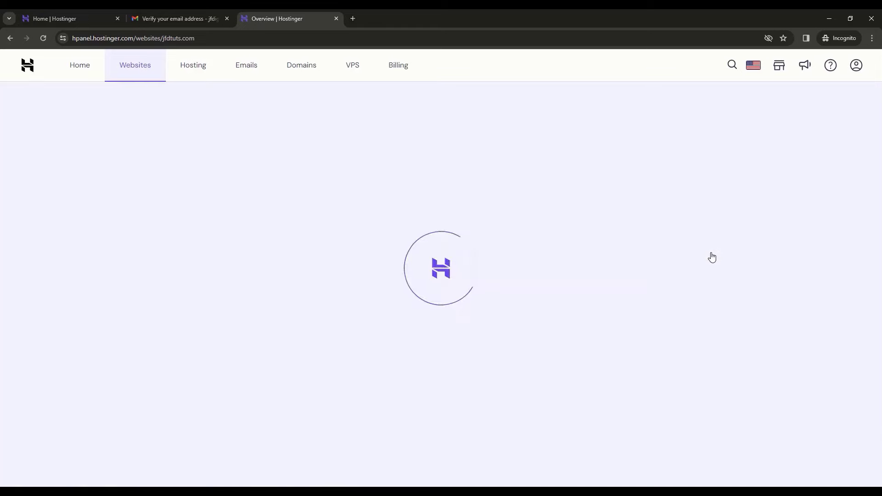
scroll(688, 294, down, 2)
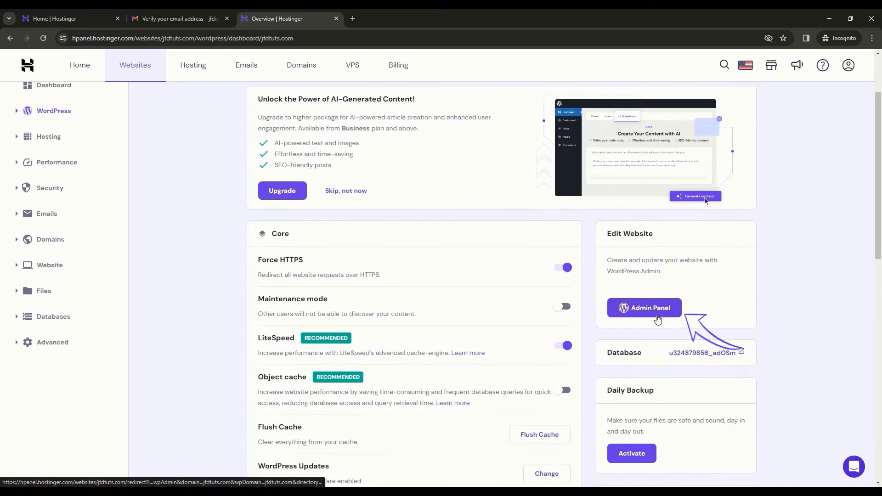
click(657, 318)
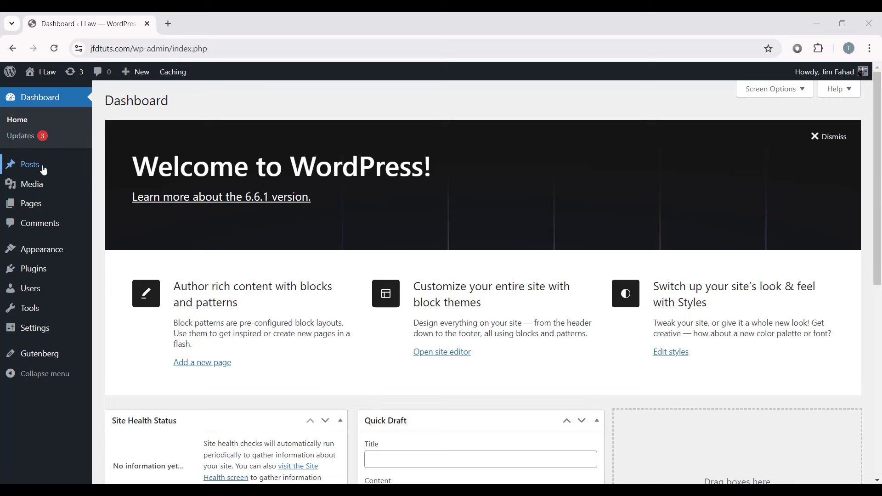
Step: Dismiss the Welcome panel and collapse the Site Health, At a Glance, Activity and Quick Draft widgets
mouse_move(37, 212)
click(816, 138)
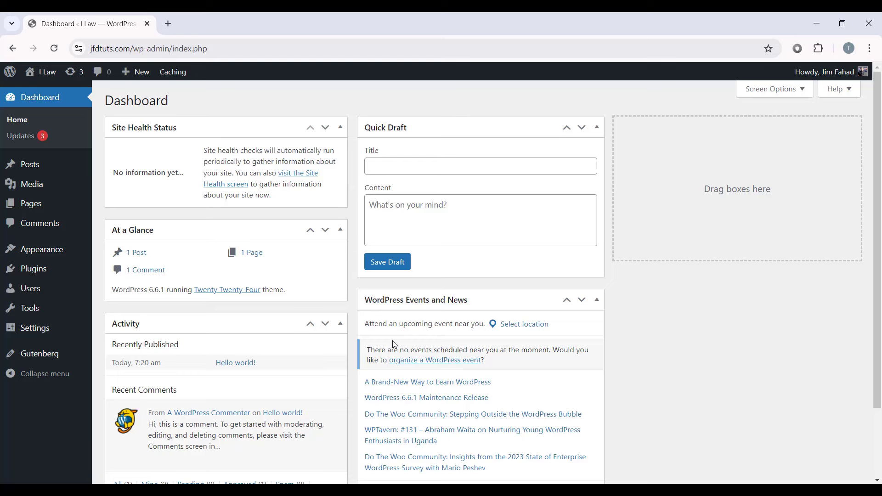
click(339, 127)
click(340, 159)
click(341, 193)
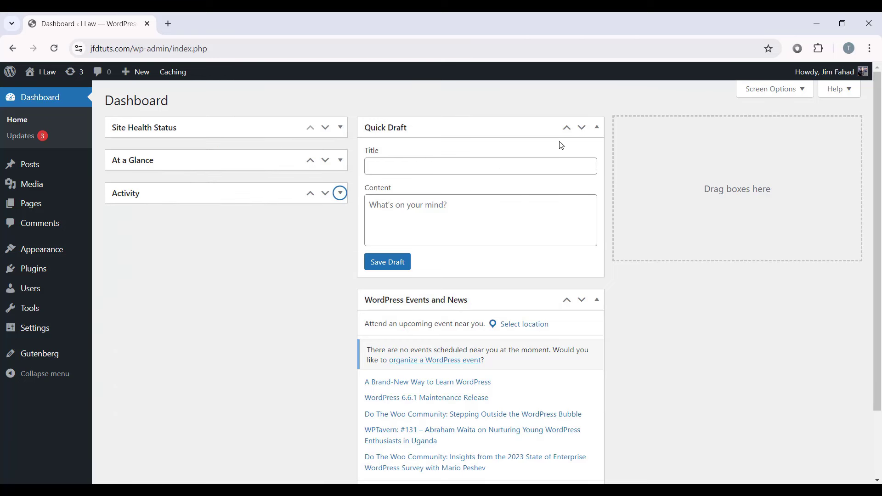
click(600, 133)
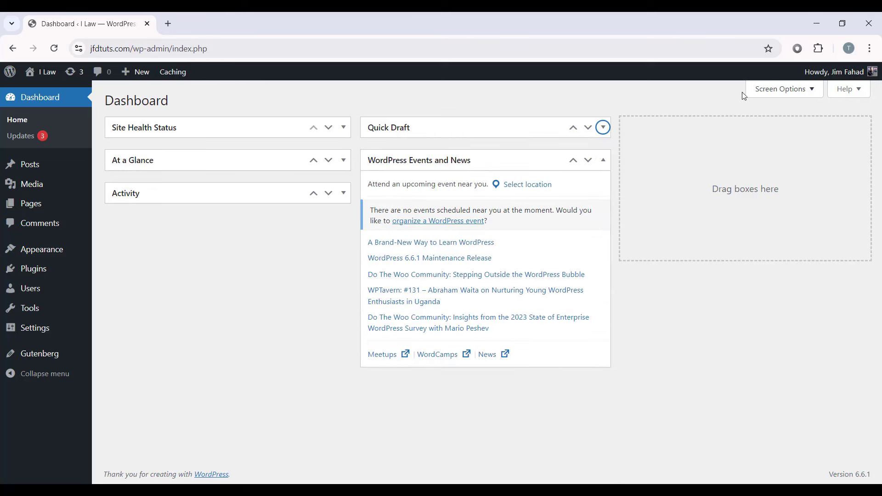
Step: Hide Site Health Status, At a Glance, Activity, Quick Draft and Events and News in Screen Options
click(781, 89)
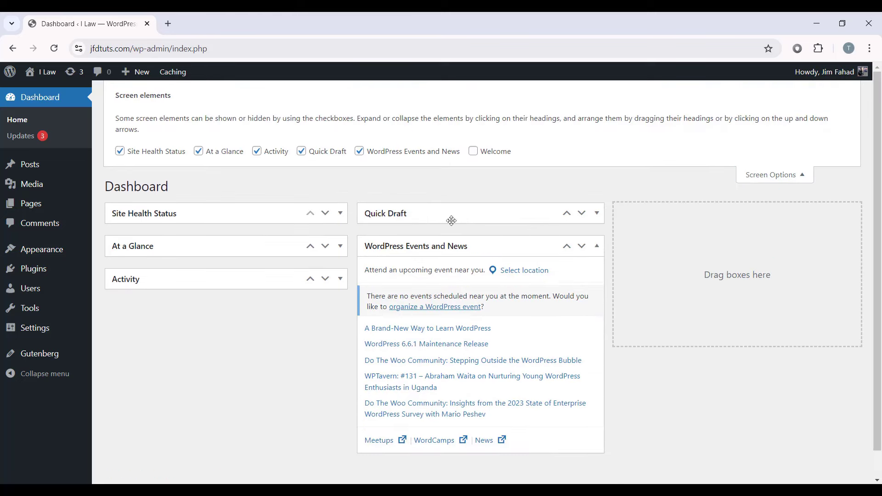
click(119, 151)
click(198, 151)
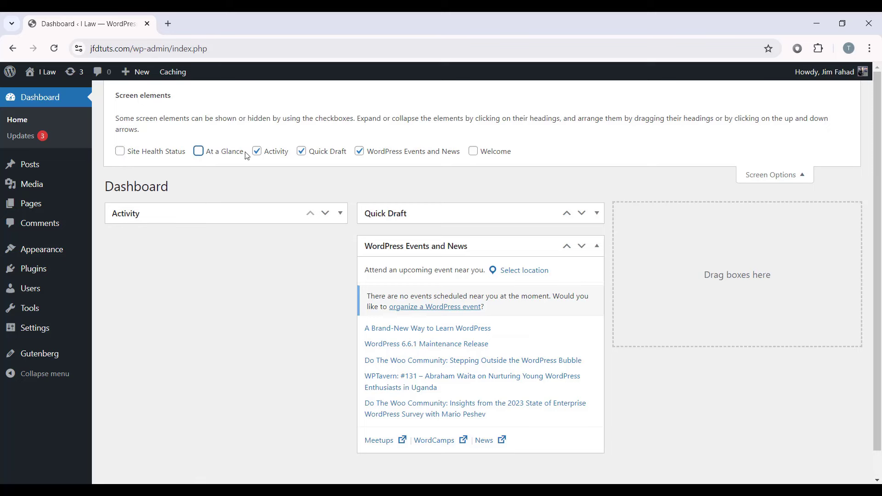
click(257, 151)
click(302, 151)
click(359, 151)
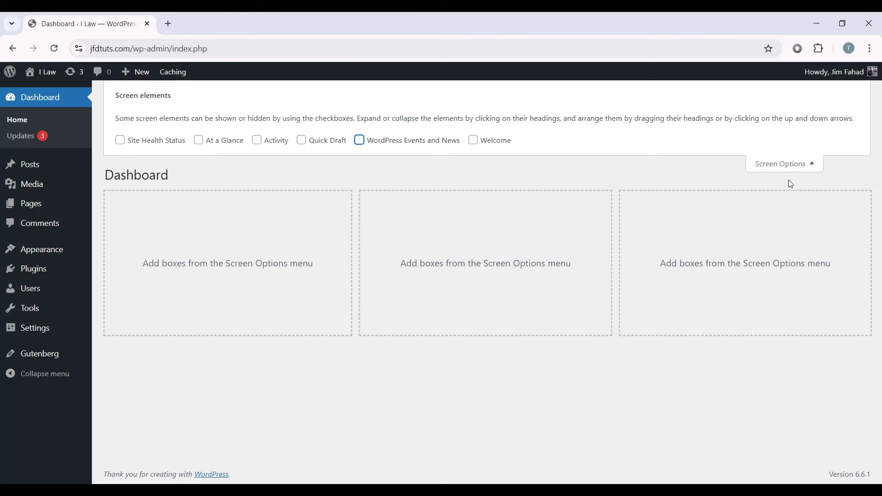
click(788, 170)
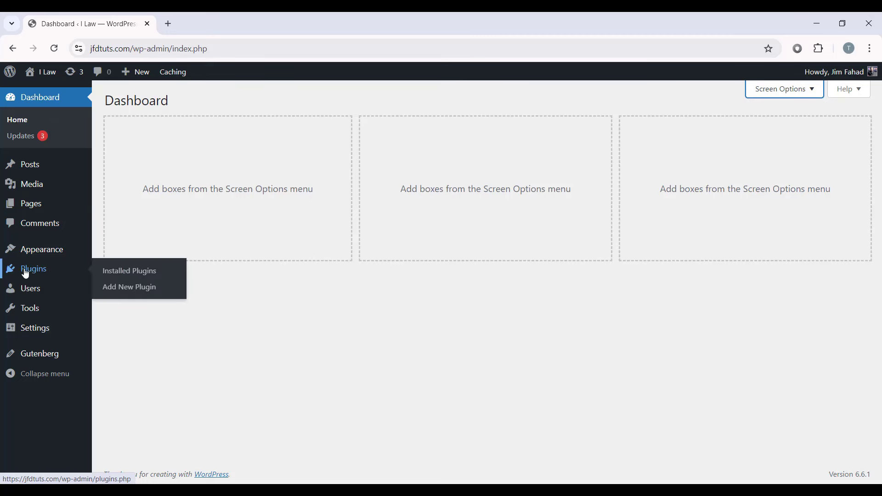
Step: Bulk-deactivate the Classic Widgets, Gutenberg and WP Reset plugins
click(50, 273)
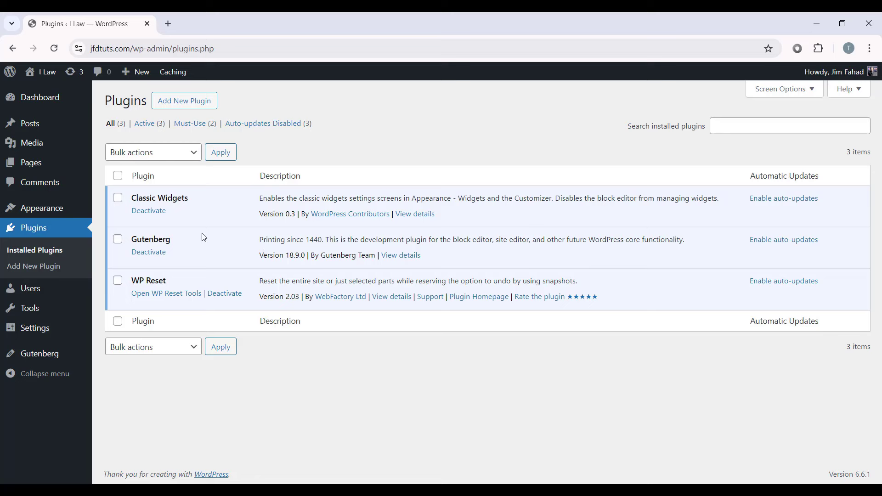
click(117, 198)
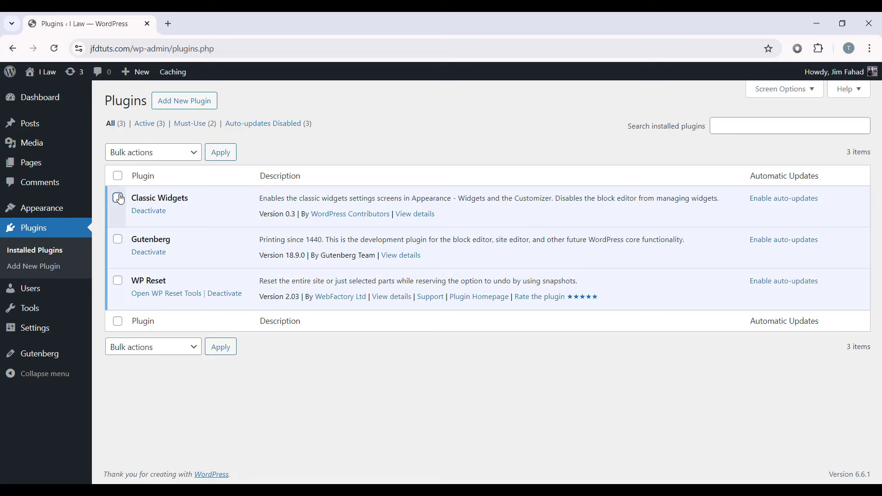
click(117, 239)
click(118, 280)
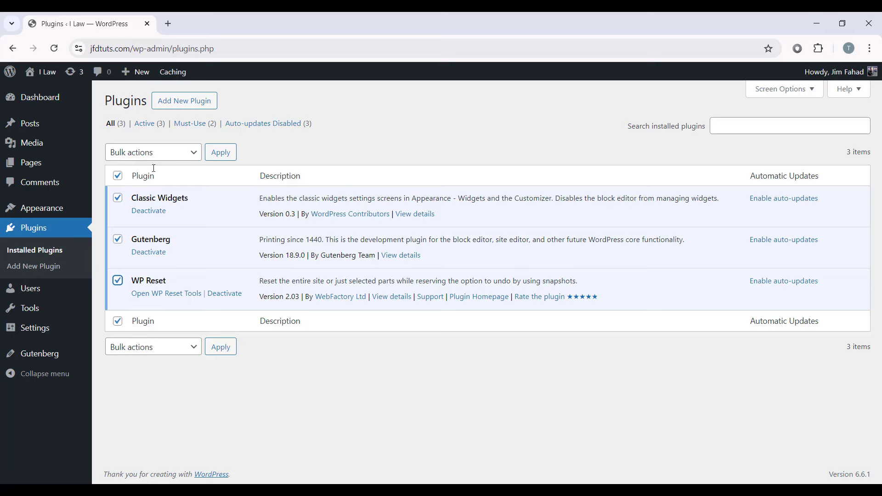
click(137, 159)
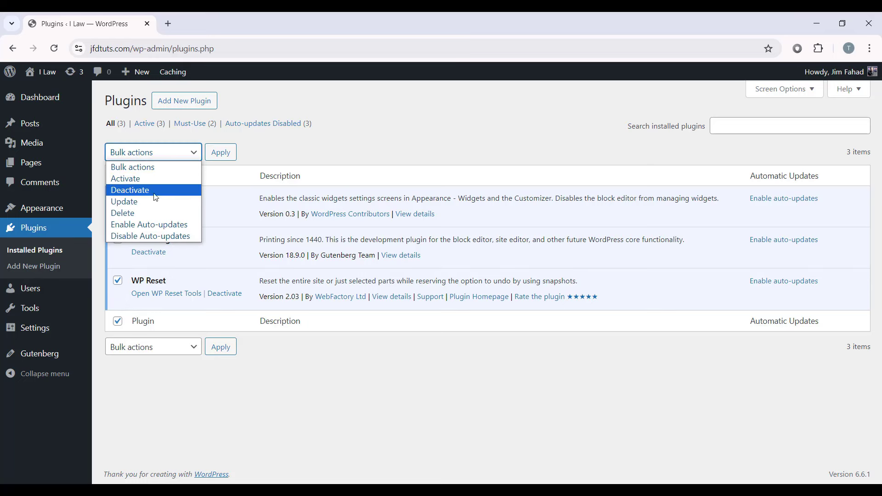
click(120, 190)
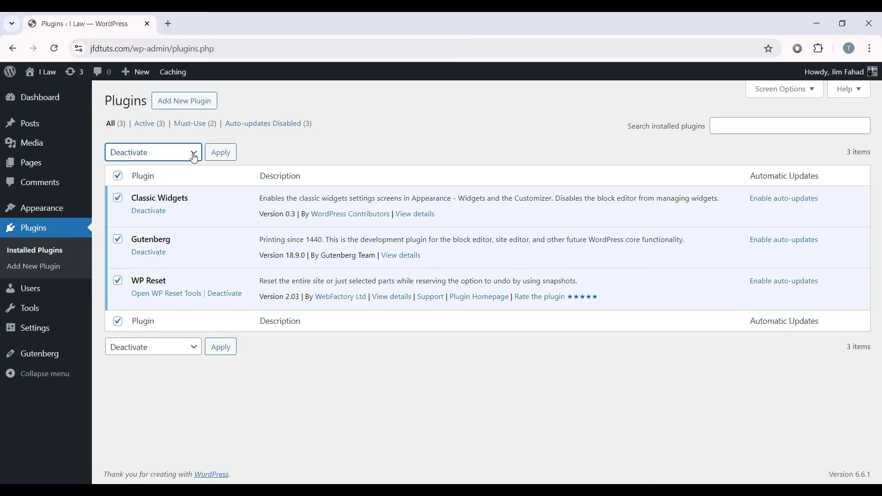
click(219, 156)
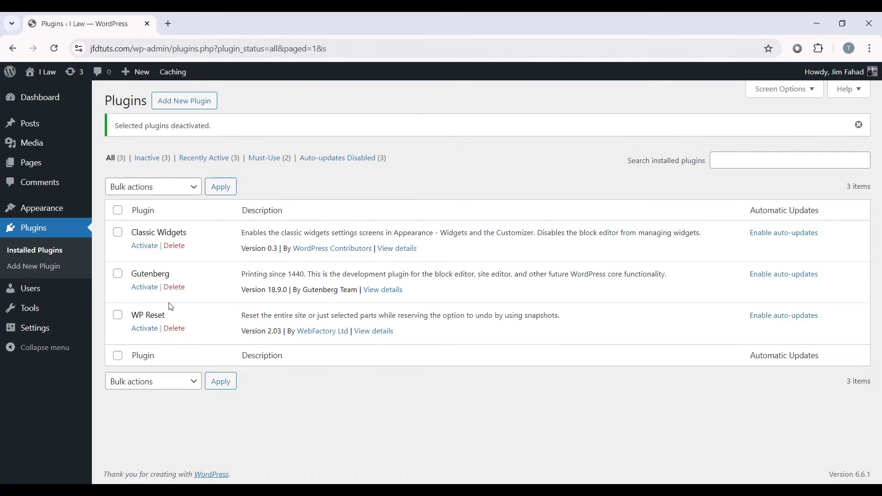
Step: Bulk-delete all three deactivated plugins and confirm the deletion
click(118, 211)
click(168, 193)
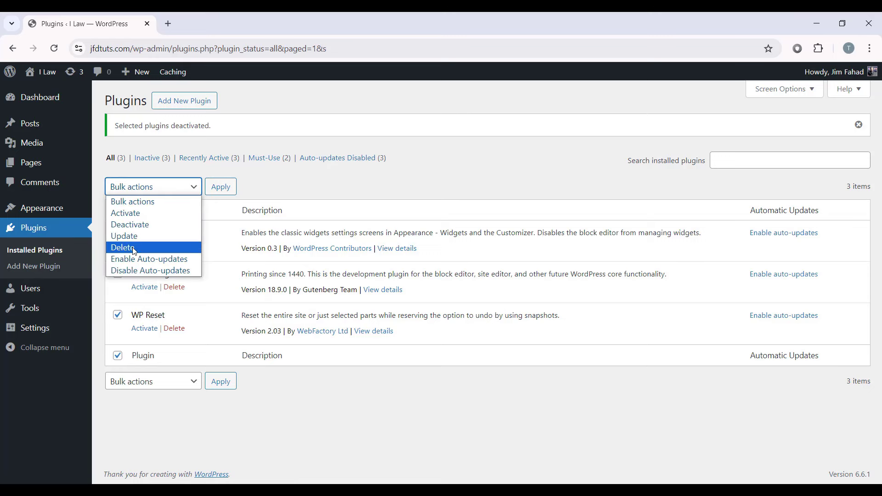
click(133, 248)
click(220, 187)
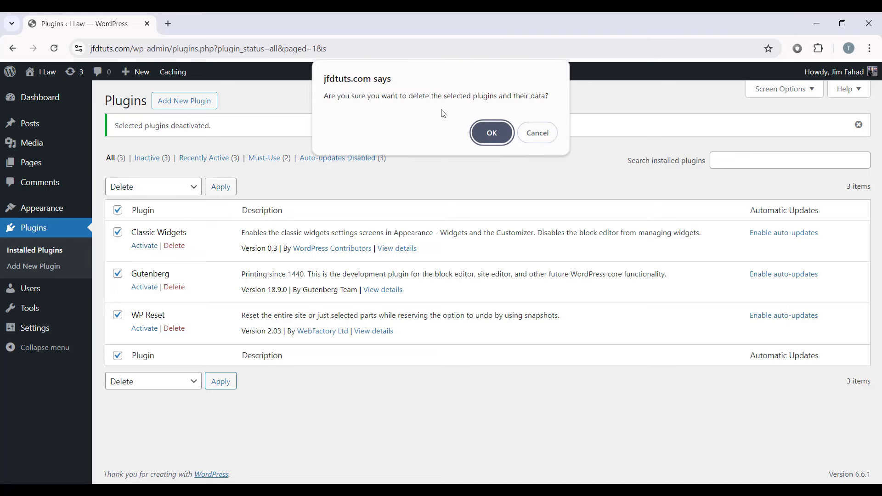
click(492, 135)
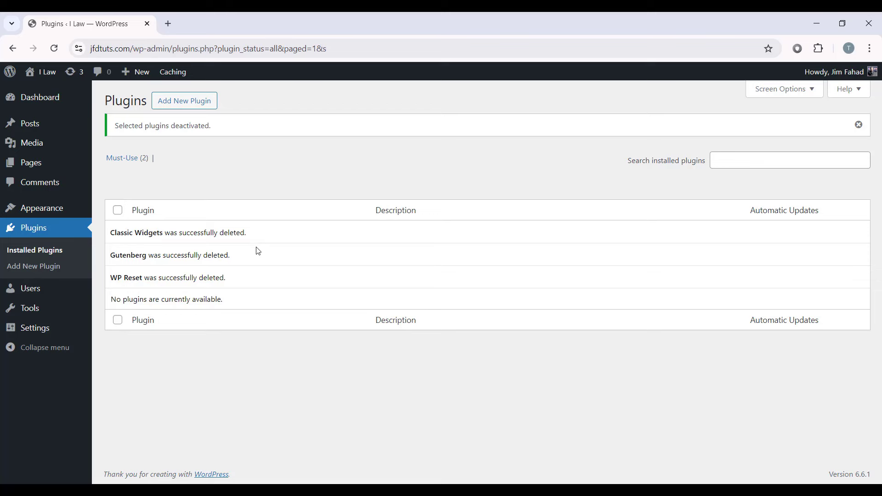
mouse_move(39, 289)
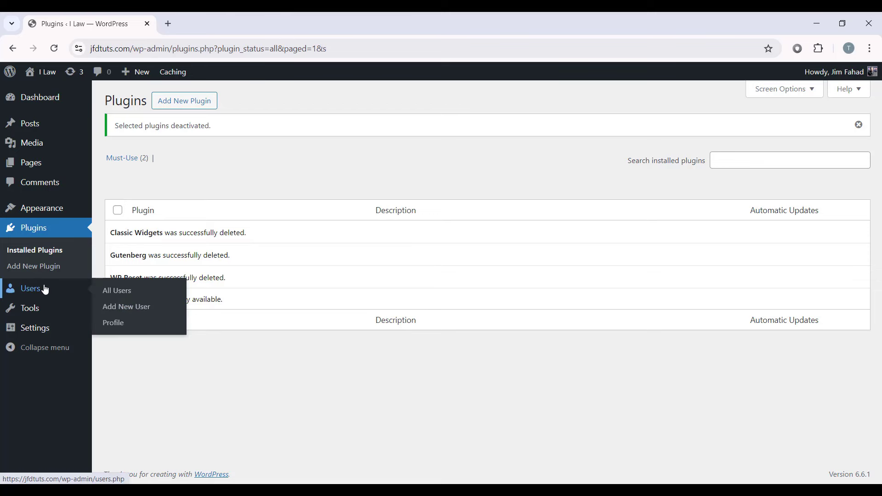
click(114, 324)
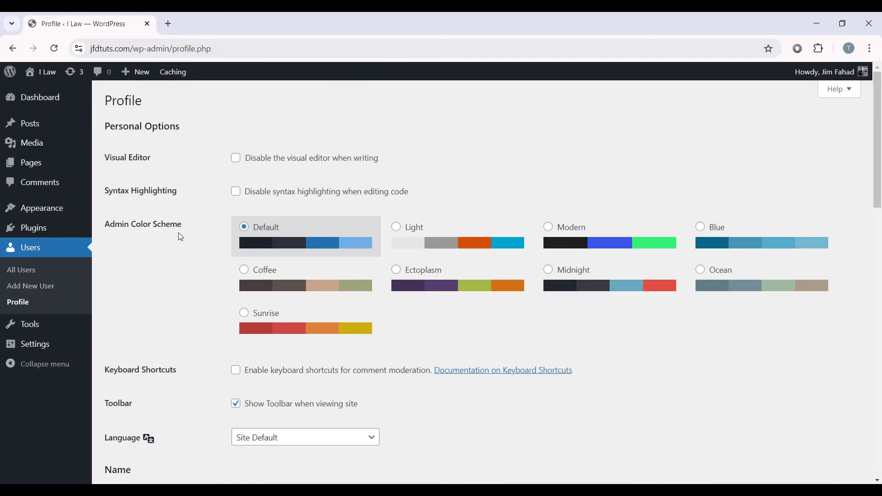
click(409, 241)
click(580, 239)
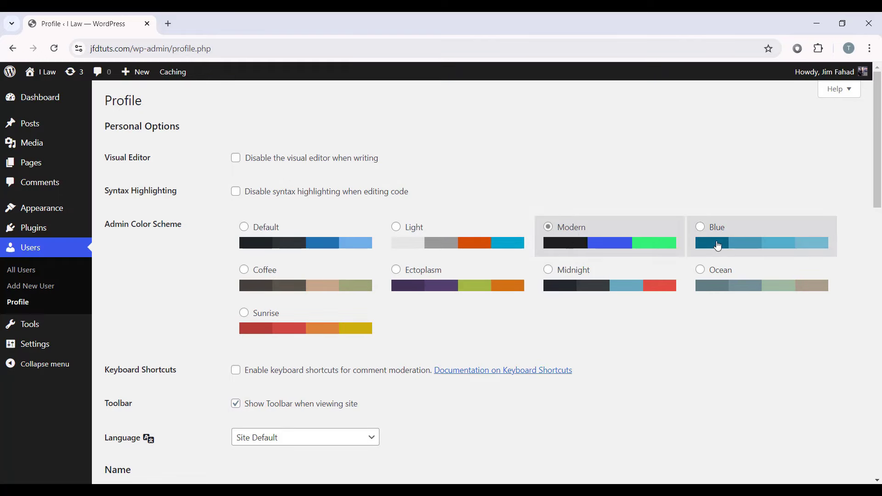
click(716, 246)
click(610, 275)
click(294, 278)
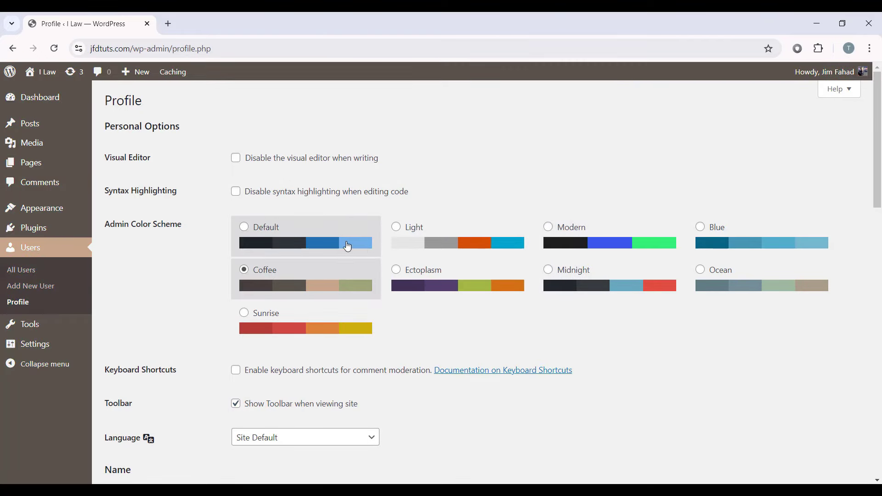
click(335, 243)
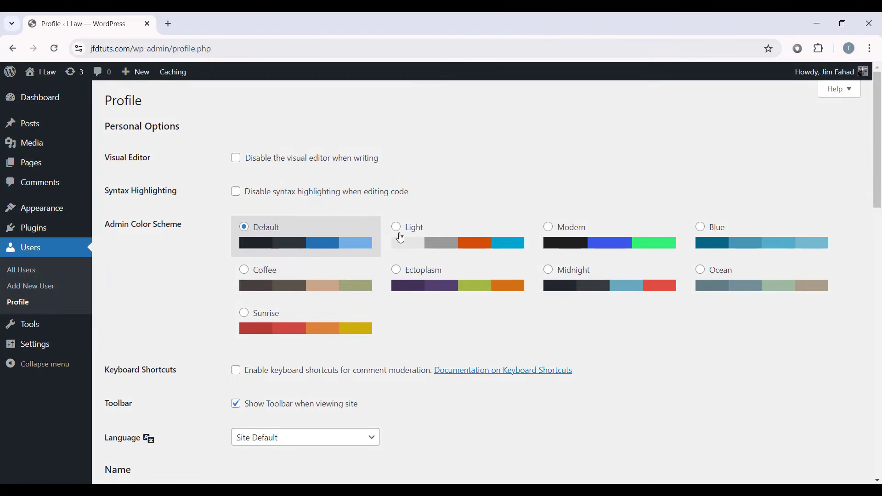
scroll(560, 240, down, 2)
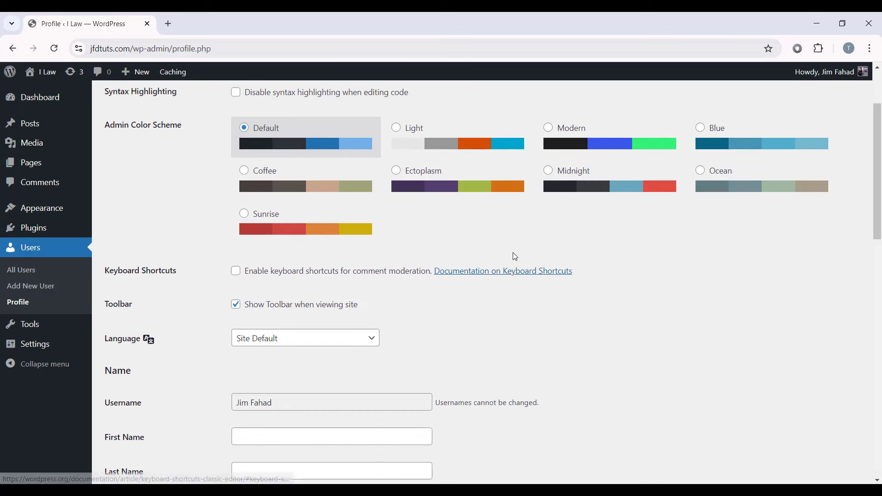
scroll(505, 275, up, 2)
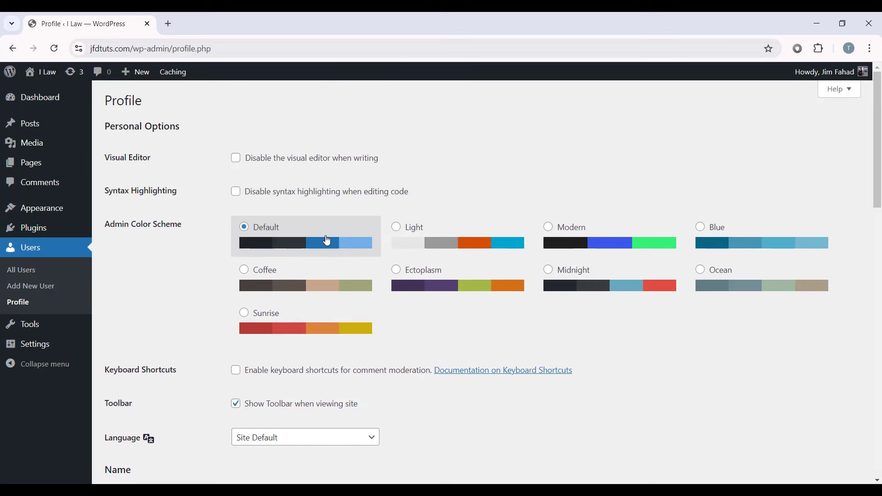
scroll(213, 287, down, 3)
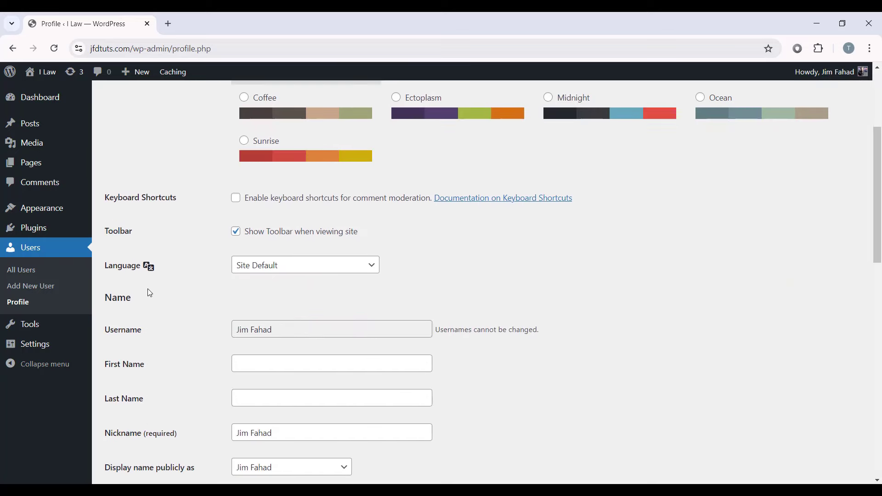
click(291, 262)
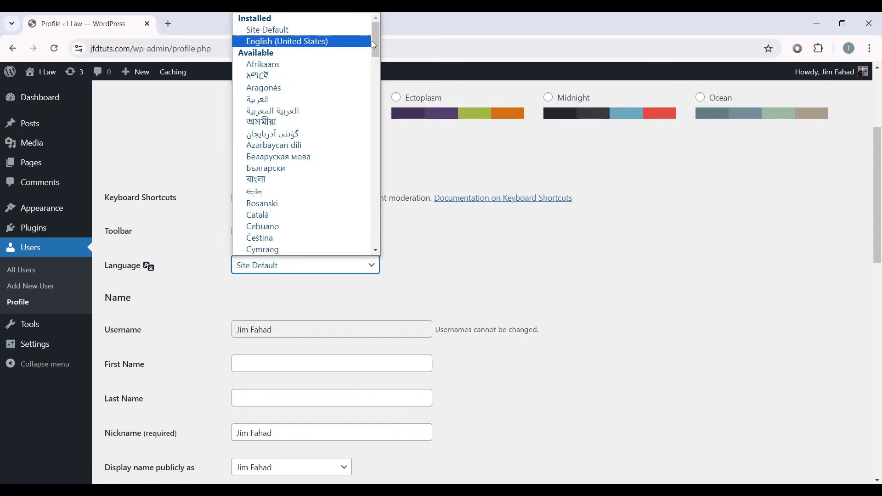
mouse_move(372, 41)
mouse_down()
mouse_move(381, 200)
mouse_move(383, 47)
mouse_up()
scroll(324, 128, up, 3)
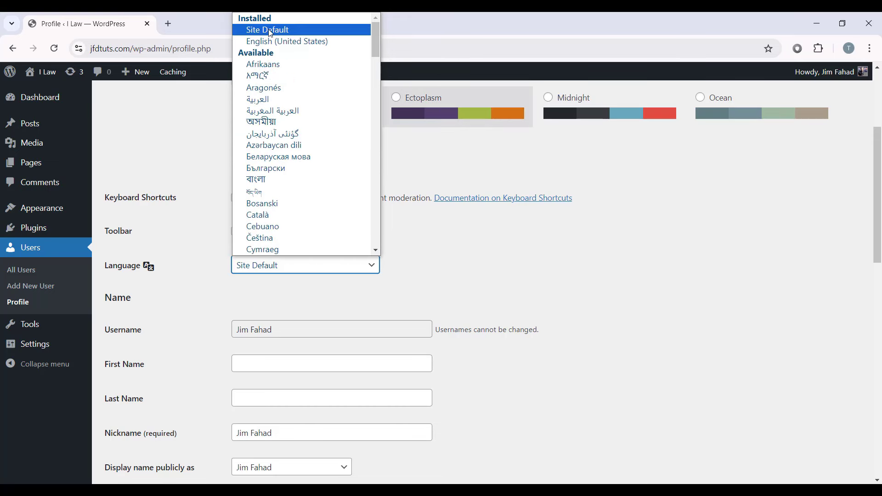
Step: Keep the language at Site Default and enter the profile's first and last name
click(270, 31)
scroll(326, 291, down, 2)
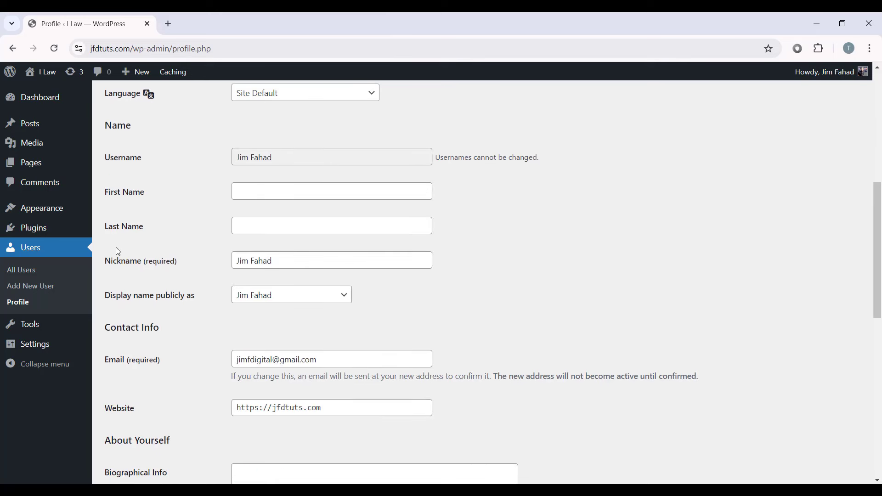
click(248, 193)
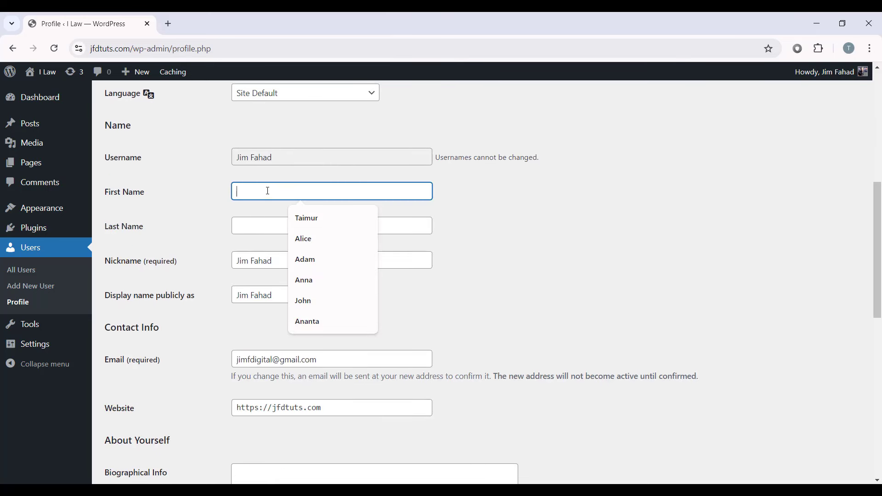
scroll(266, 248, up, 1)
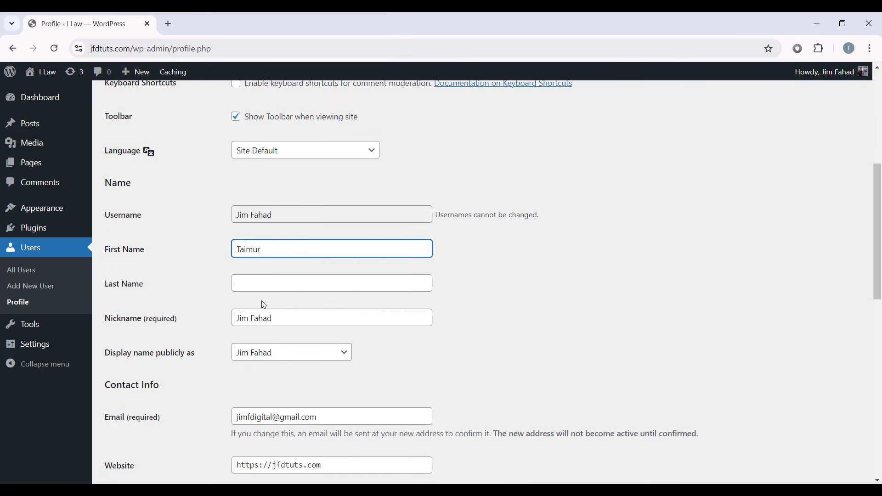
click(270, 281)
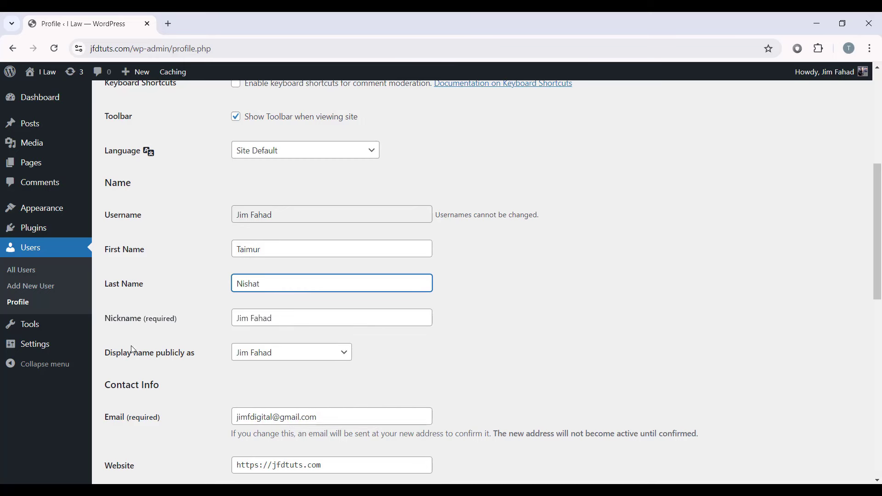
Step: Replace the nickname with the first name and display the full first-plus-last name publicly
drag(352, 318, 220, 316)
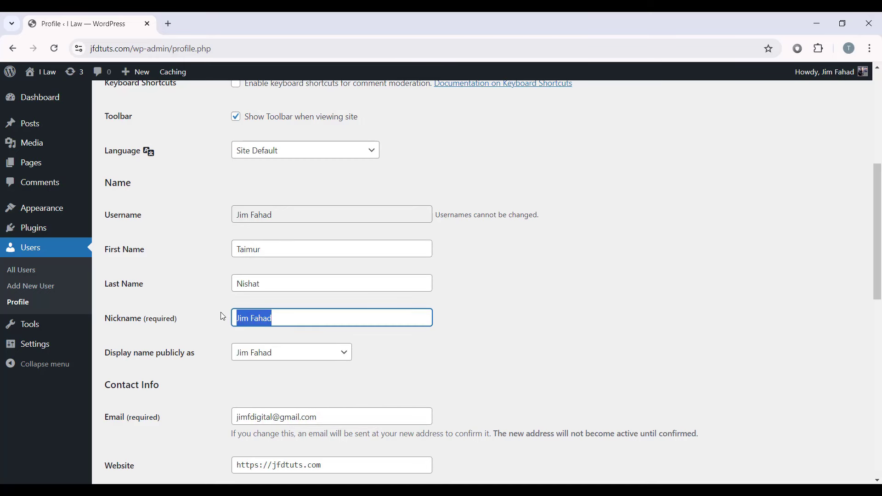
text(Taimur)
scroll(223, 316, down, 2)
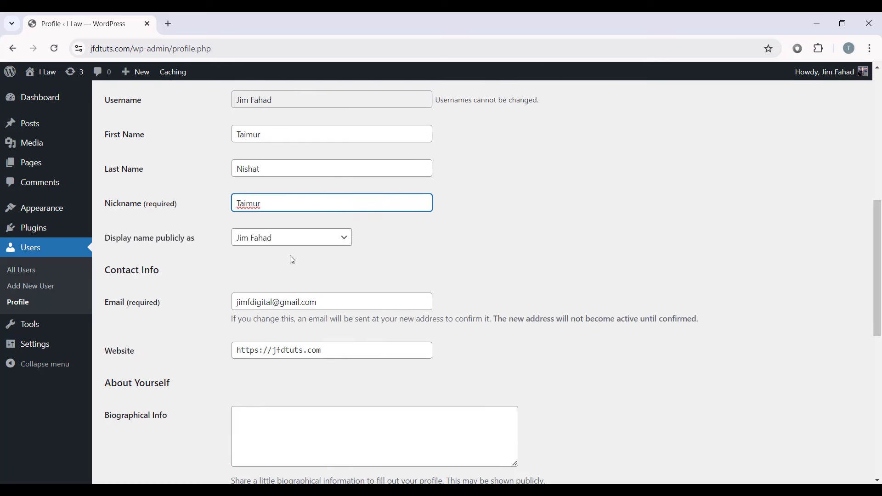
click(197, 268)
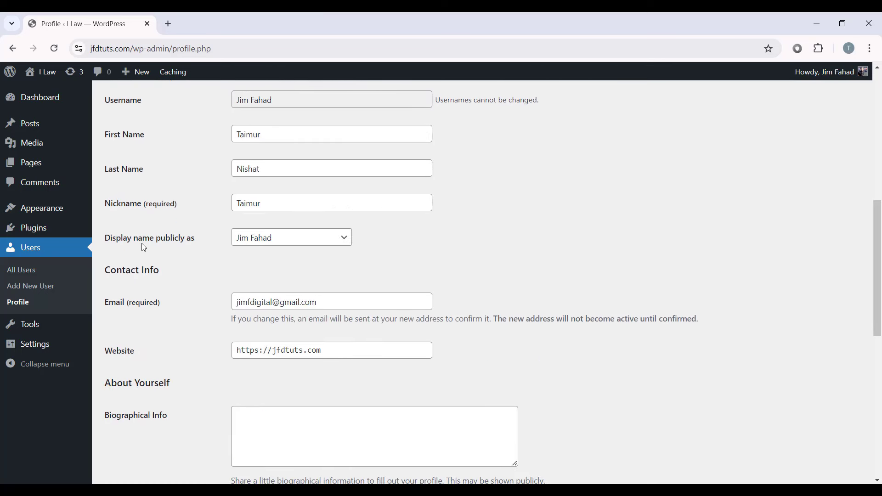
click(257, 238)
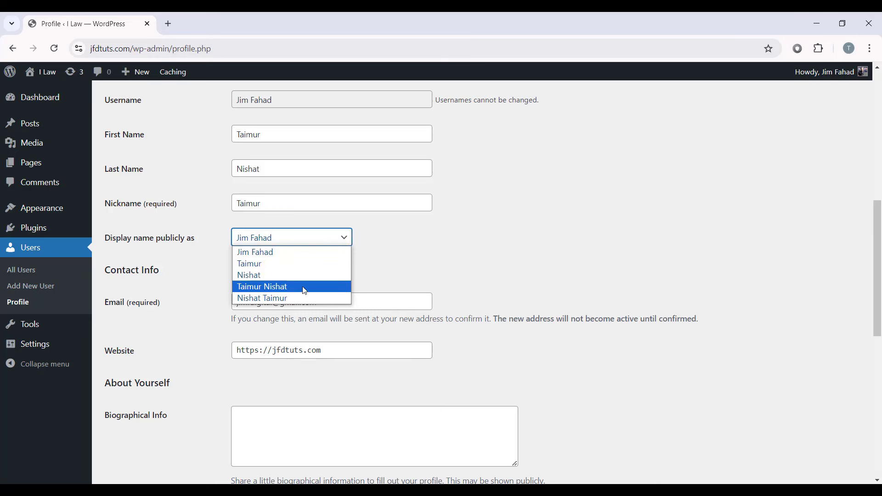
click(260, 287)
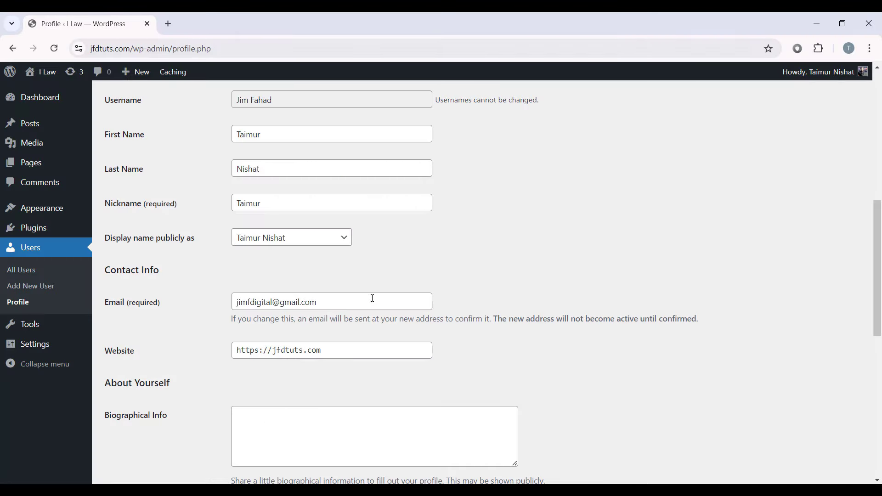
click(270, 246)
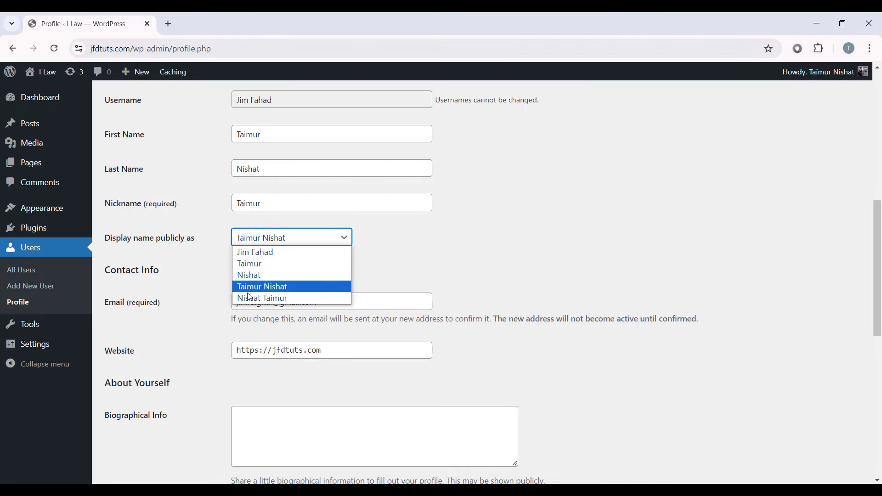
click(482, 267)
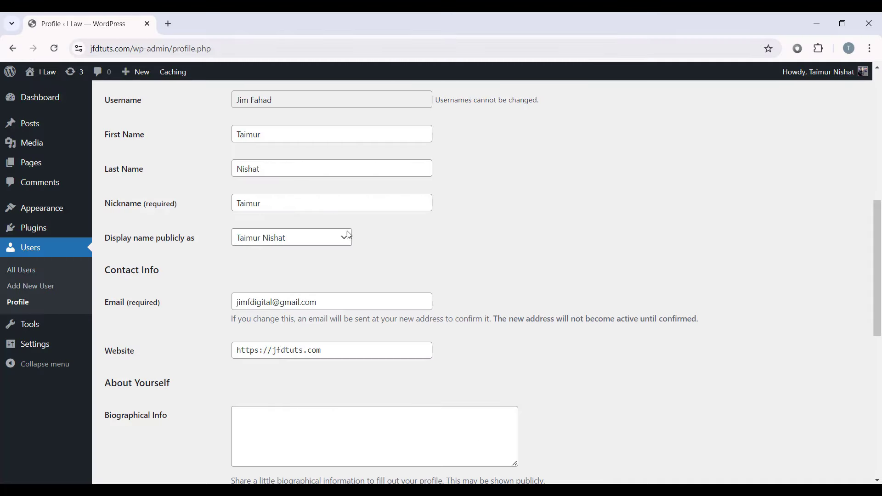
click(290, 240)
click(280, 287)
scroll(305, 240, down, 3)
drag(359, 182, 235, 186)
drag(337, 237, 235, 235)
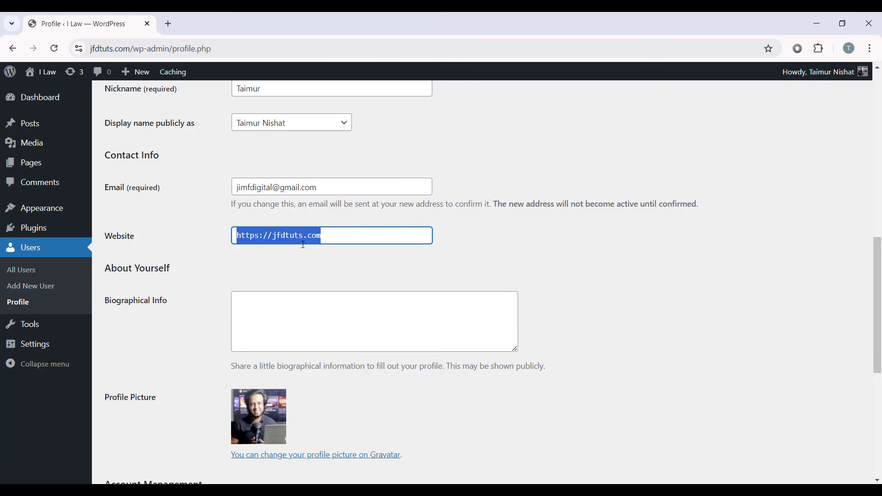
click(382, 263)
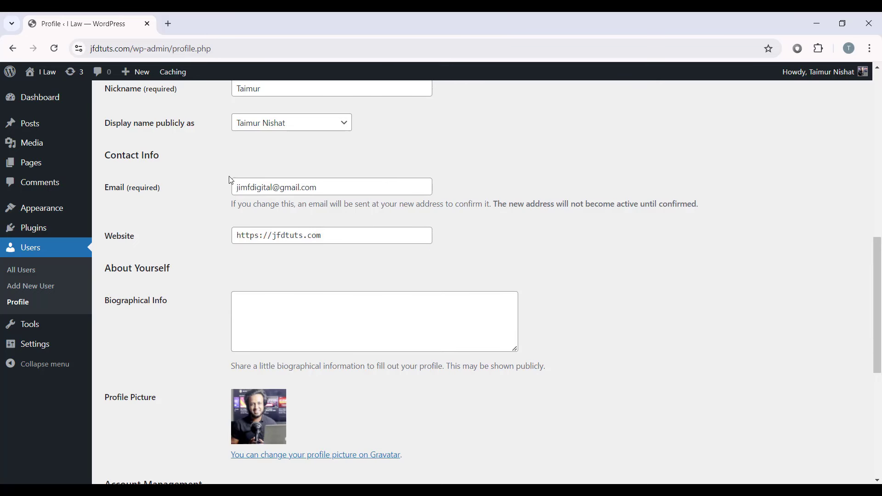
scroll(284, 221, down, 5)
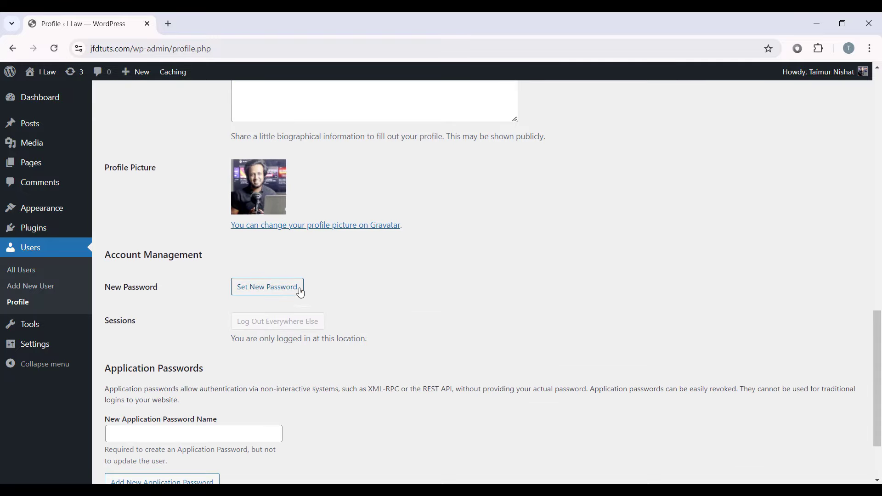
Step: Replace the generated password with a custom password and update the profile
click(258, 289)
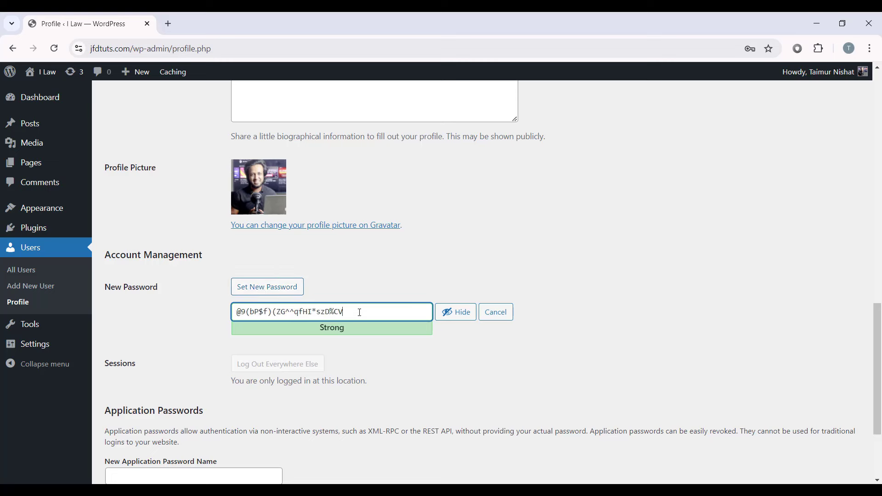
click(453, 311)
drag(367, 311, 219, 313)
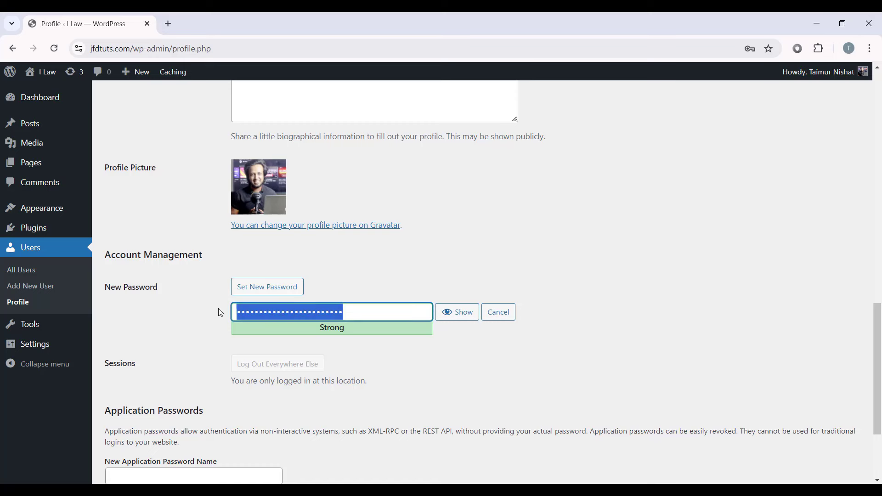
key(BackSpace)
text(••••••••••)
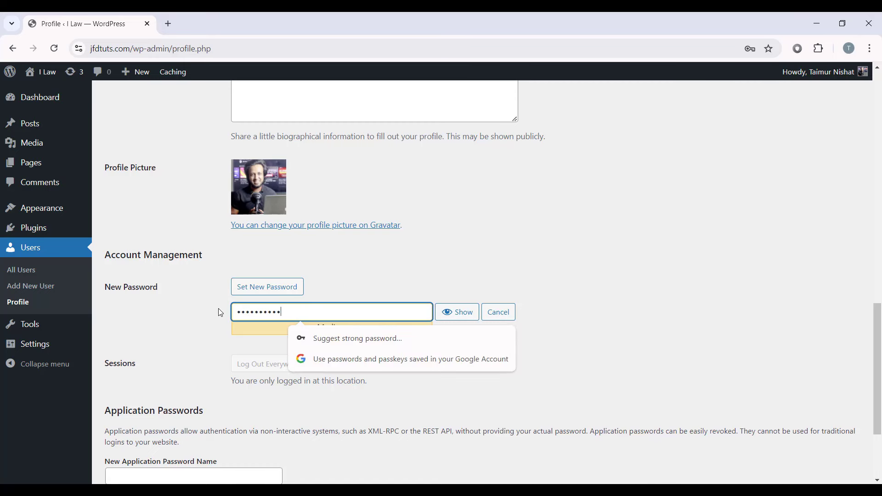
click(579, 299)
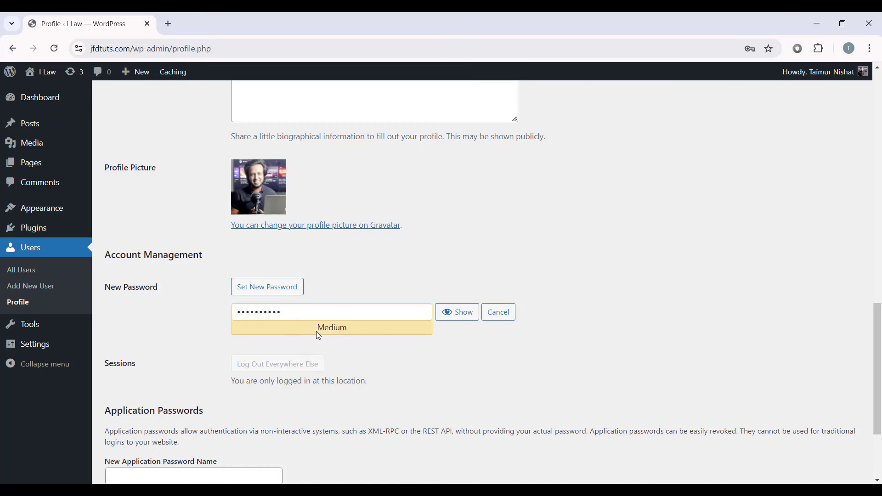
click(397, 348)
scroll(368, 338, down, 3)
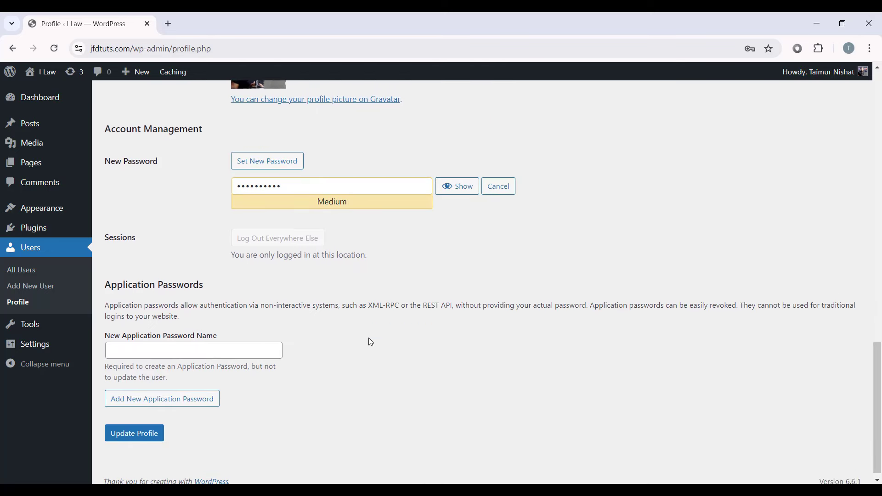
click(140, 433)
Step: Go to Settings > General
scroll(301, 289, up, 10)
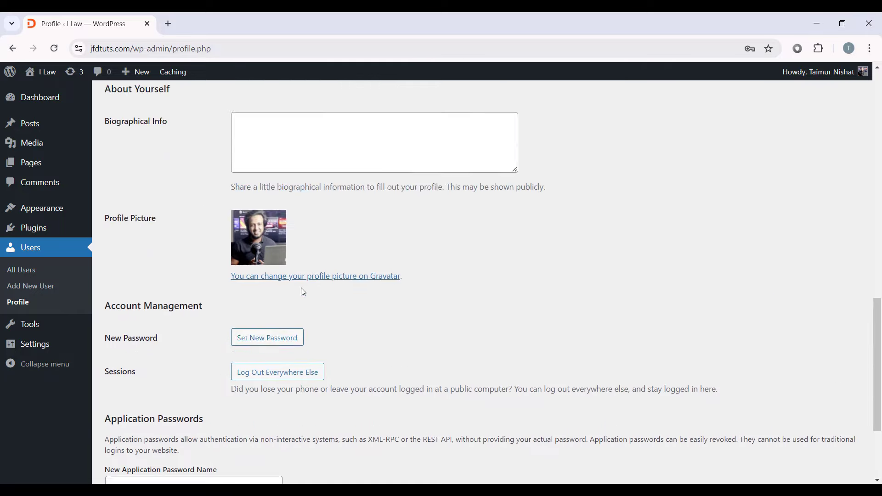
scroll(478, 193, up, 8)
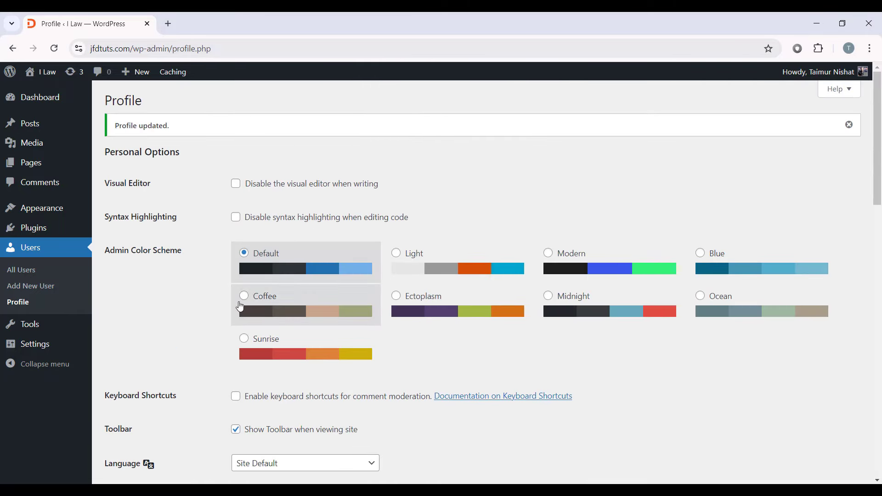
mouse_move(50, 345)
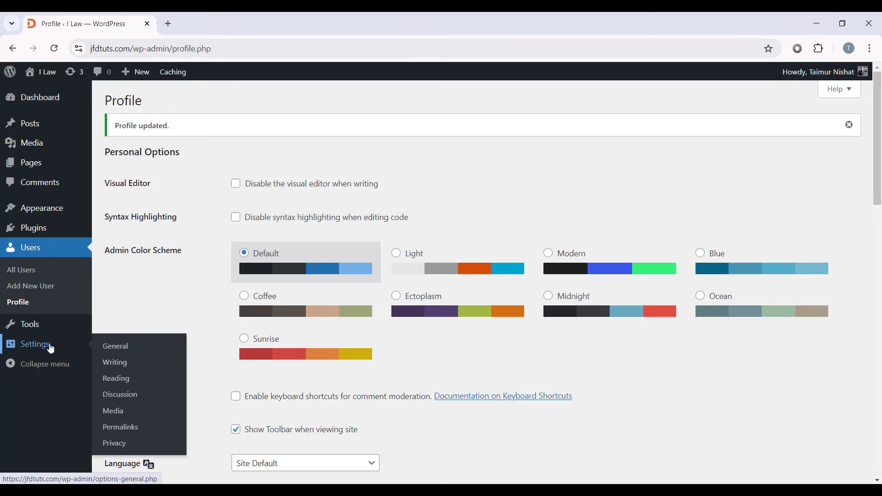
click(136, 354)
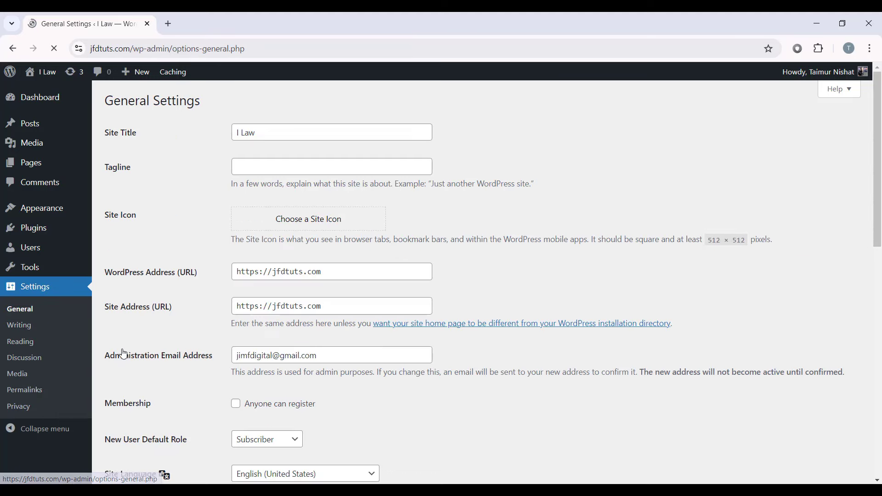
Step: Replace the site title 'I Law' with the owner's website name
drag(110, 134, 144, 138)
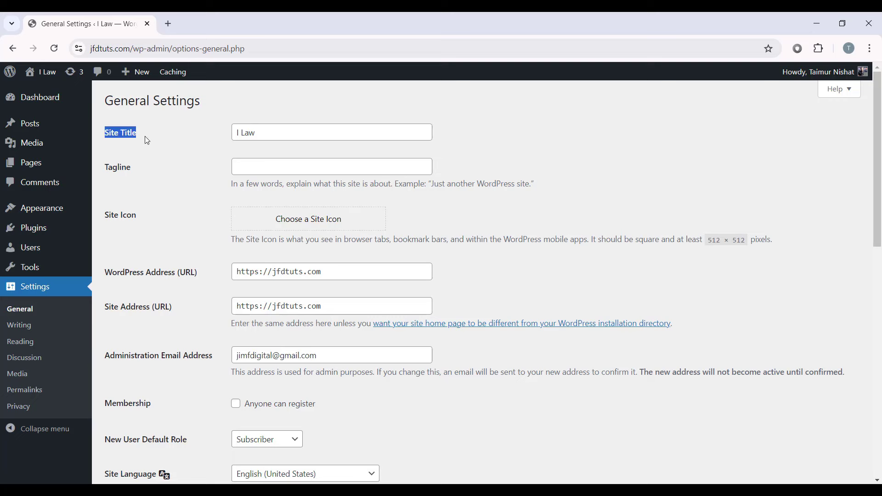
triple_click(260, 133)
text(Taimu)
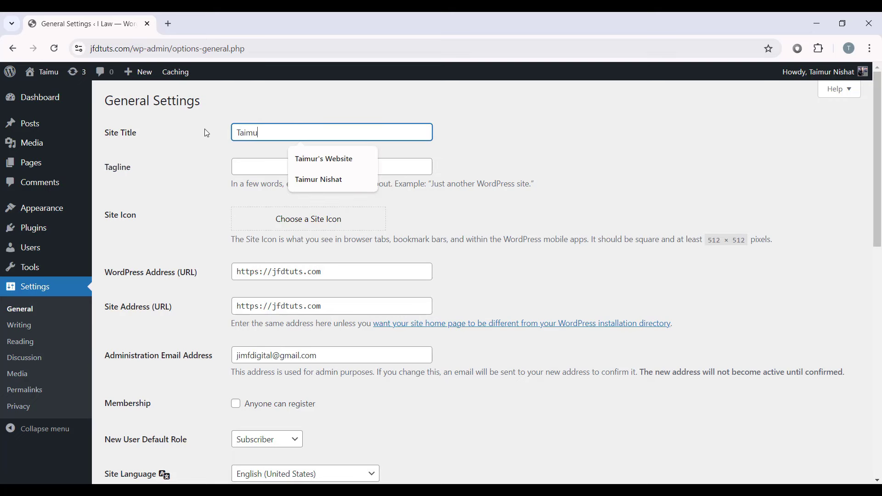
text(r's Website)
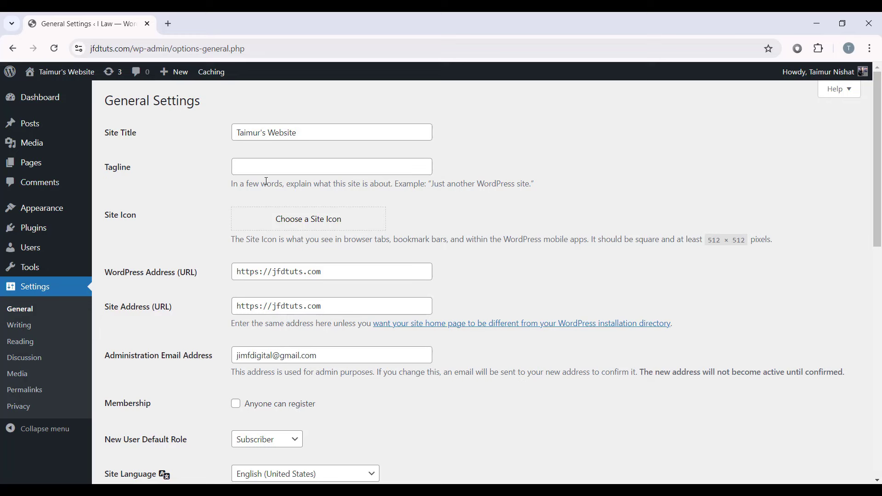
Step: Set the tagline to 'Best Lawyer In California'
click(295, 163)
click(256, 178)
click(261, 167)
text(Best)
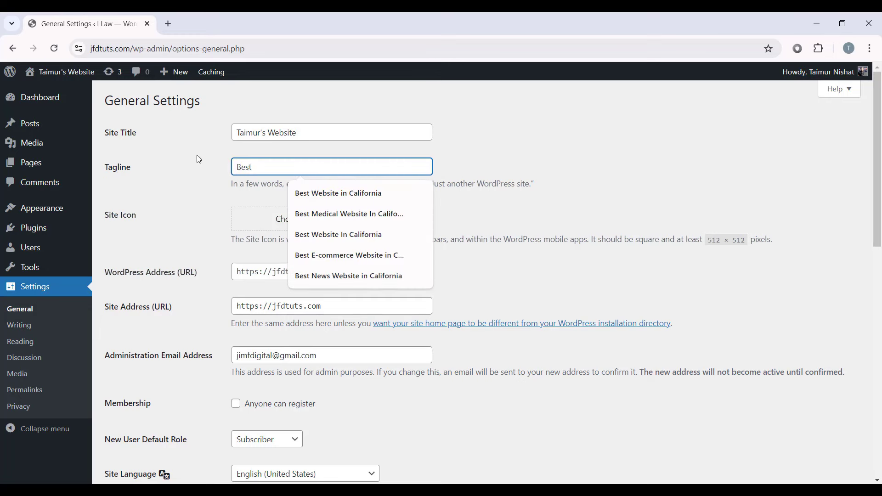
text( Lawyer )
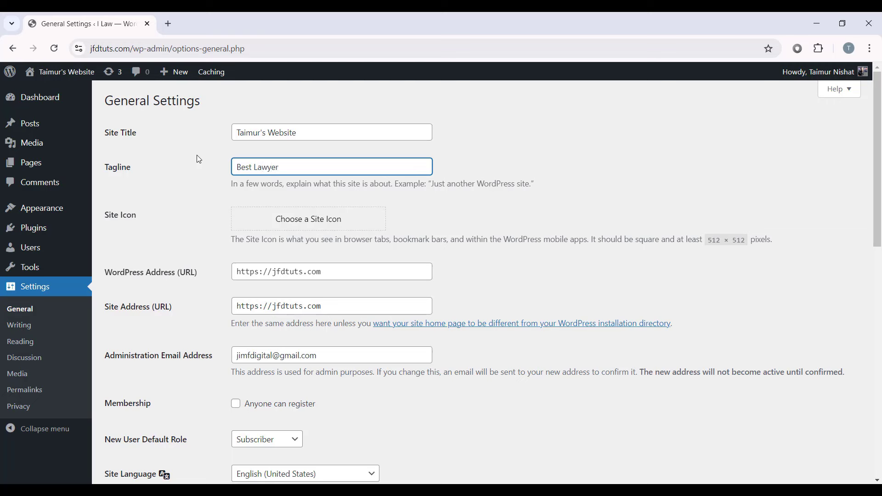
text(In California)
click(137, 182)
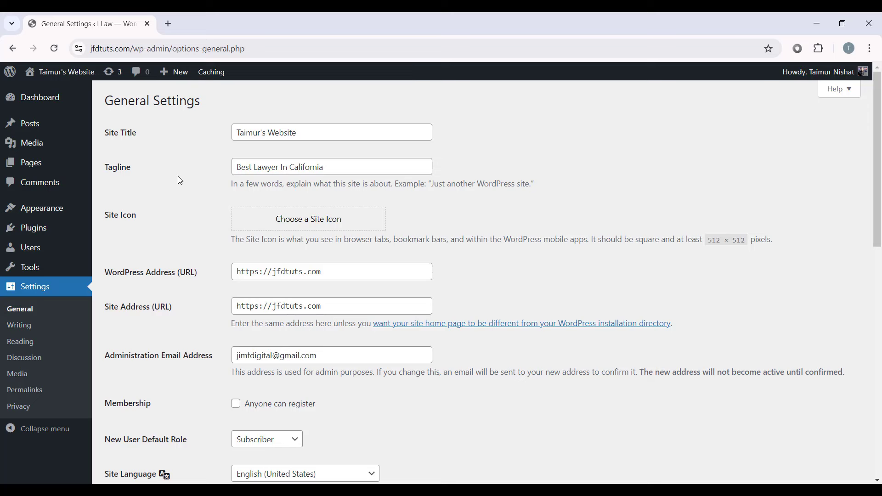
triple_click(323, 171)
click(363, 189)
Step: Review the timezone list and keep it at UTC+0
scroll(294, 205, down, 6)
scroll(269, 262, down, 2)
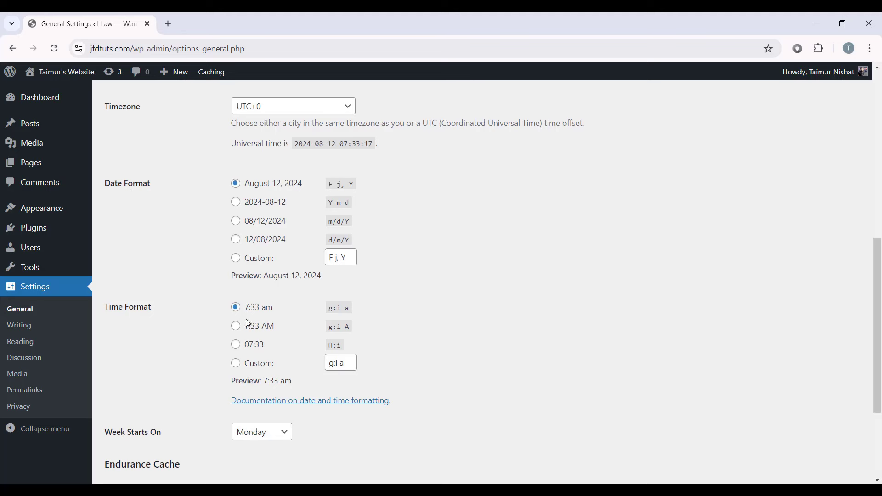
scroll(171, 167, up, 2)
click(311, 163)
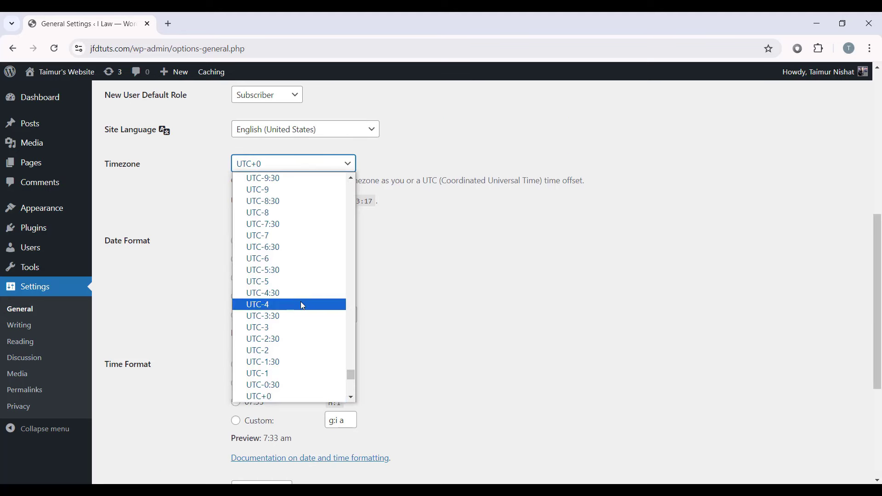
scroll(293, 303, down, 10)
click(330, 167)
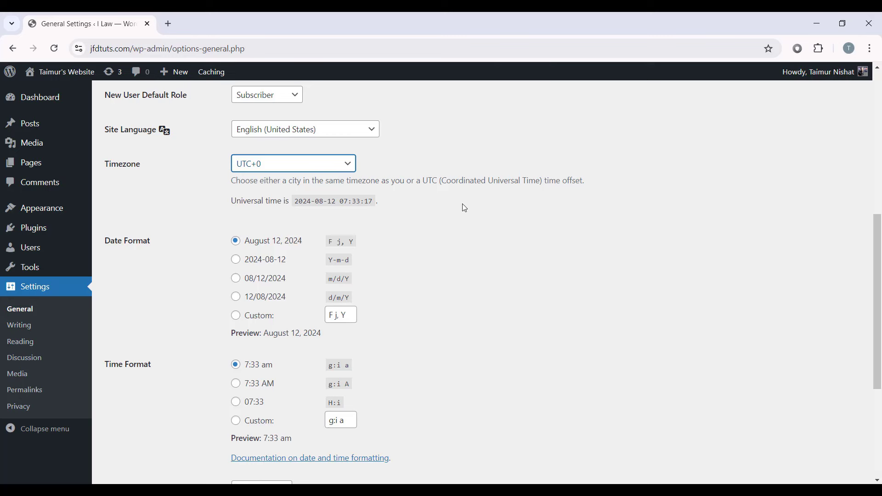
Step: Keep the August 12, 2024 date and 7:33 am time formats and save the settings
scroll(169, 271, down, 2)
scroll(162, 265, up, 2)
scroll(161, 265, down, 2)
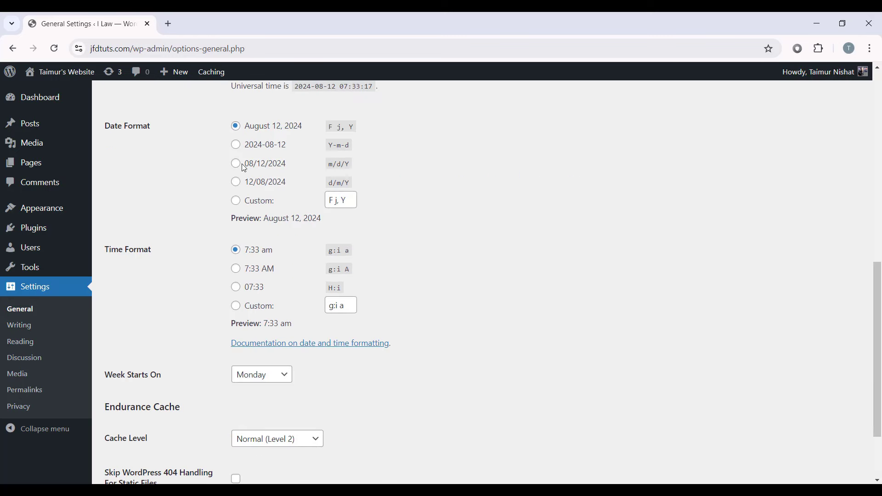
click(237, 164)
click(235, 268)
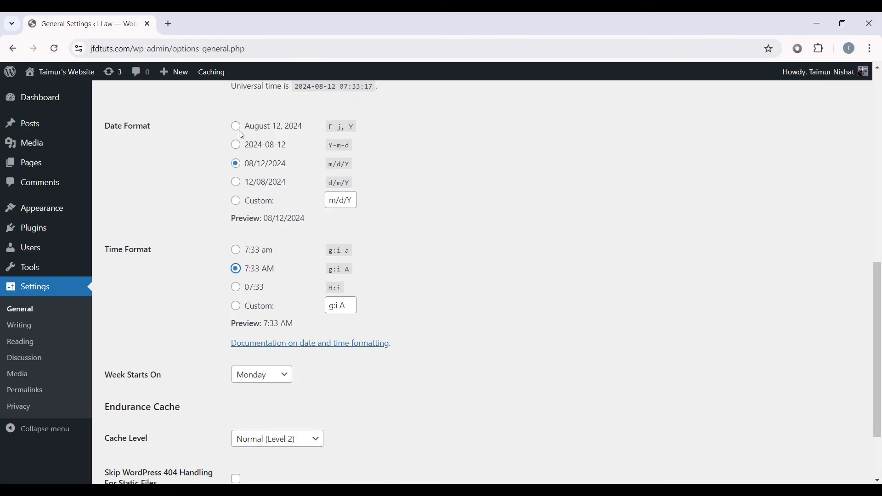
click(237, 127)
click(237, 250)
scroll(317, 239, down, 2)
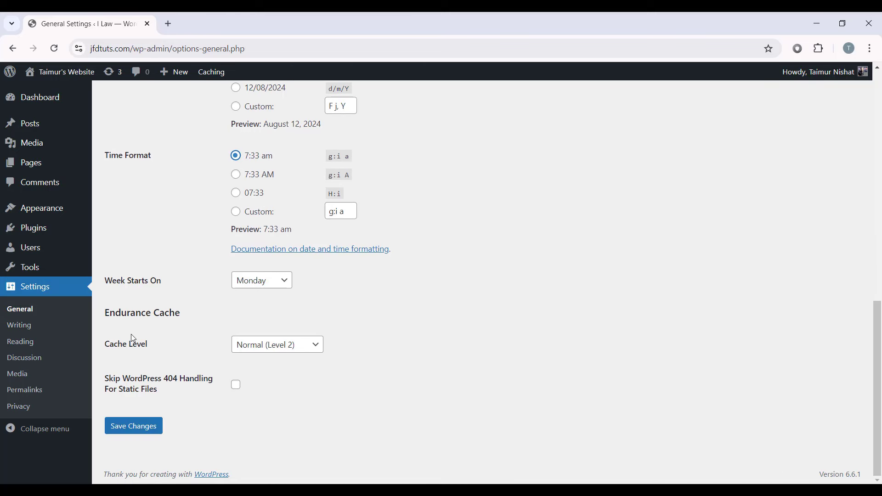
click(140, 434)
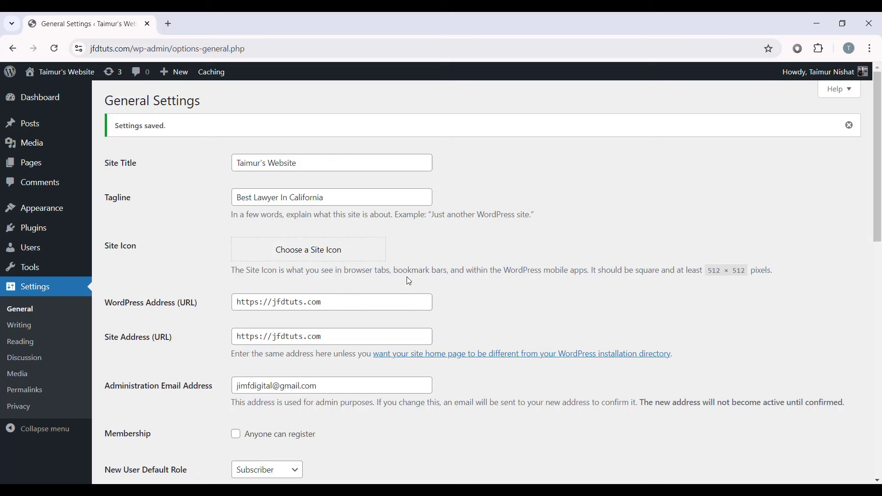
Step: In Permalinks, select the Post name structure and save
click(33, 391)
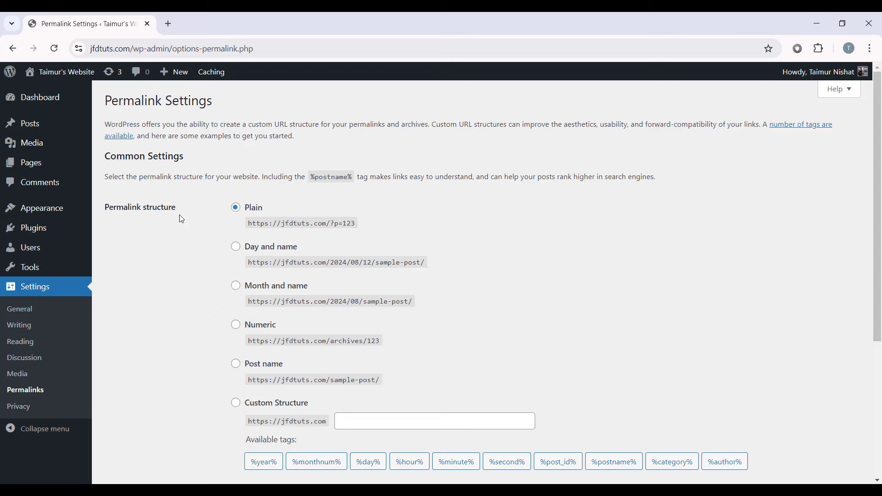
drag(245, 207, 251, 221)
click(262, 252)
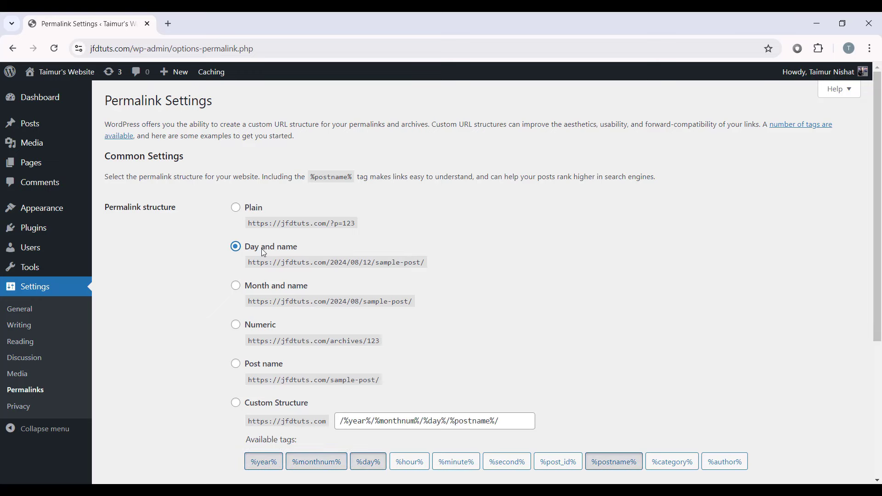
click(255, 287)
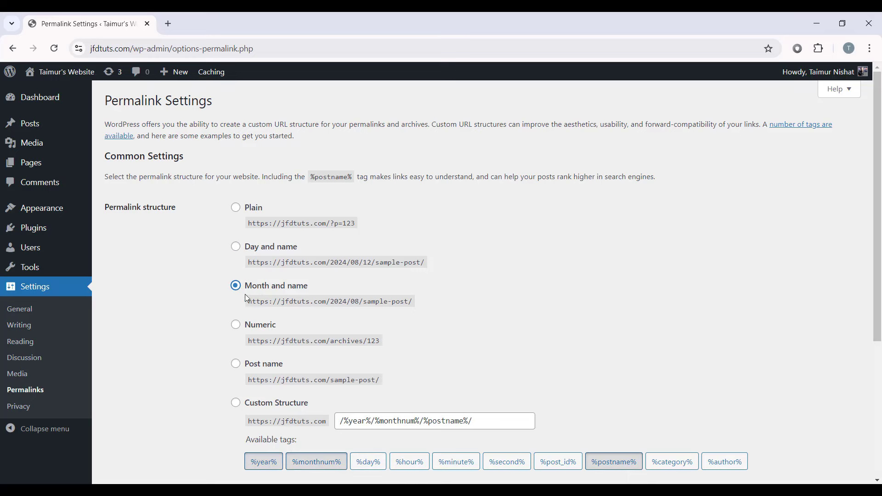
click(236, 208)
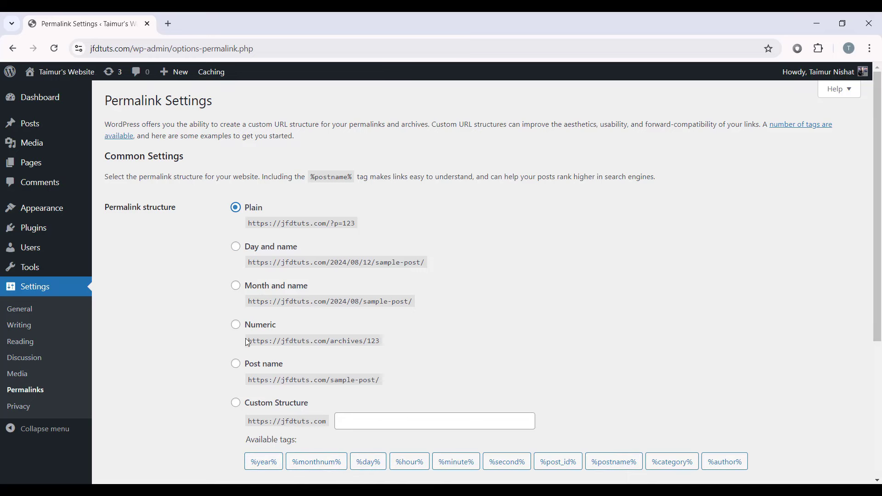
click(236, 367)
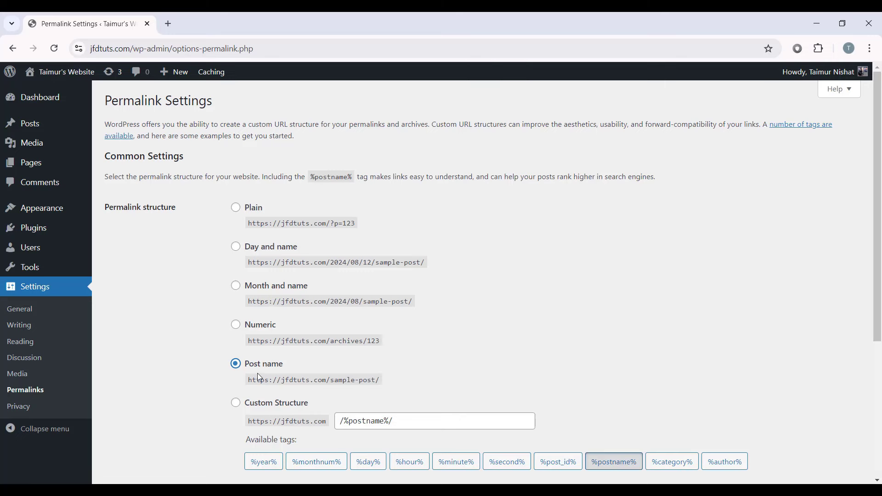
scroll(438, 373, down, 5)
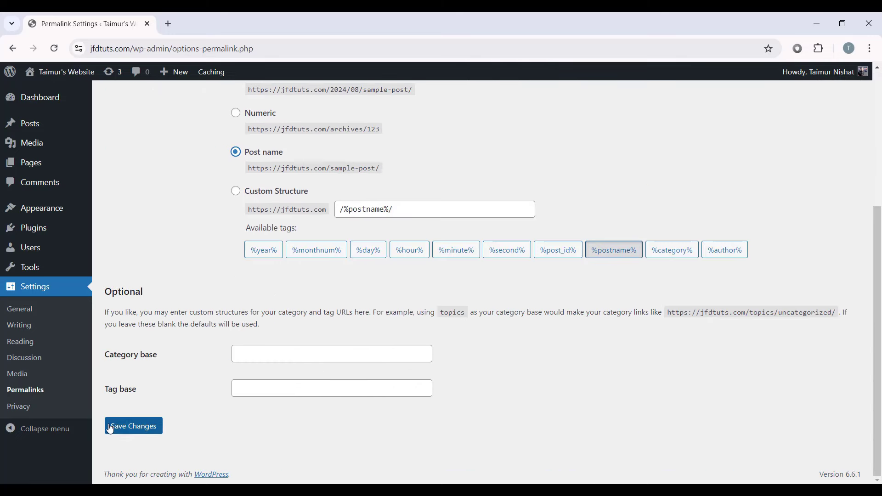
click(117, 424)
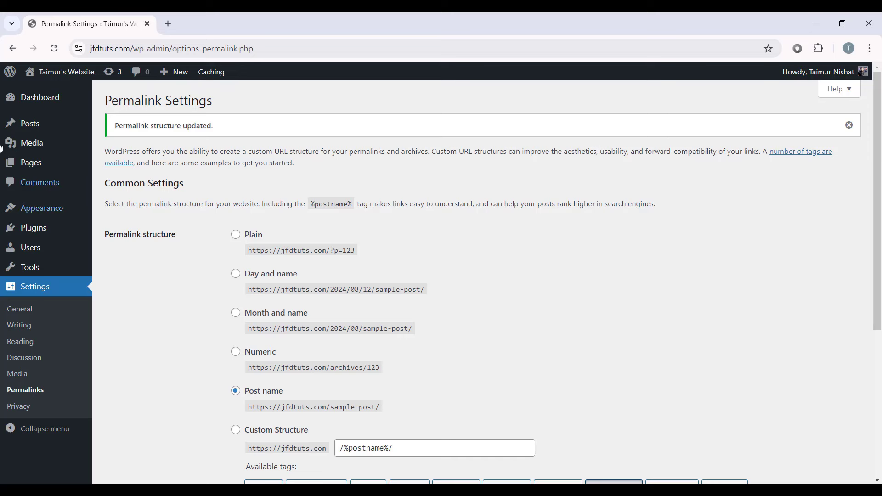
Step: Open Visit Site in a new tab, view the live homepage, then return to Permalinks
mouse_move(38, 79)
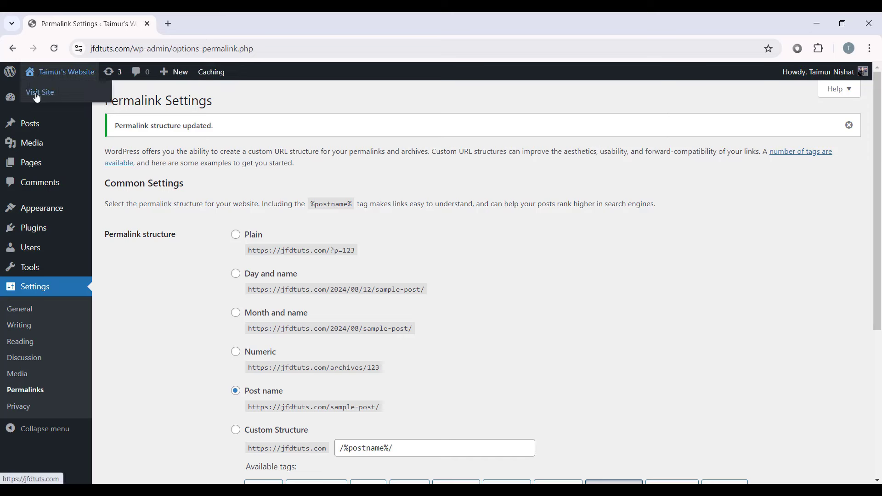
right_click(38, 91)
click(64, 103)
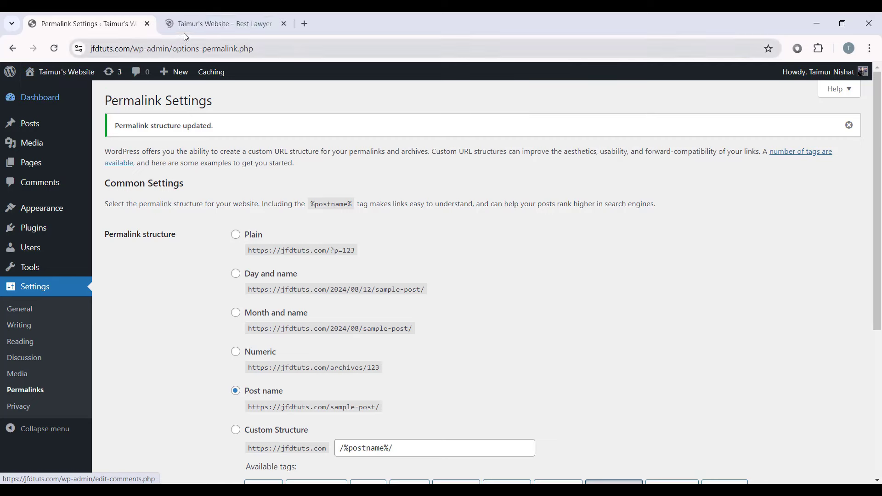
click(195, 26)
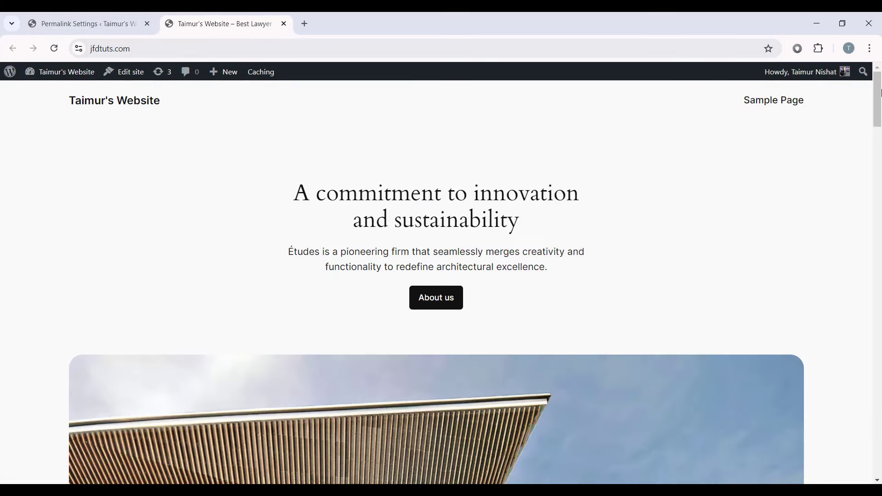
mouse_move(880, 93)
mouse_down()
mouse_move(831, 299)
mouse_move(829, 441)
mouse_move(873, 349)
mouse_move(878, 83)
mouse_up()
click(85, 21)
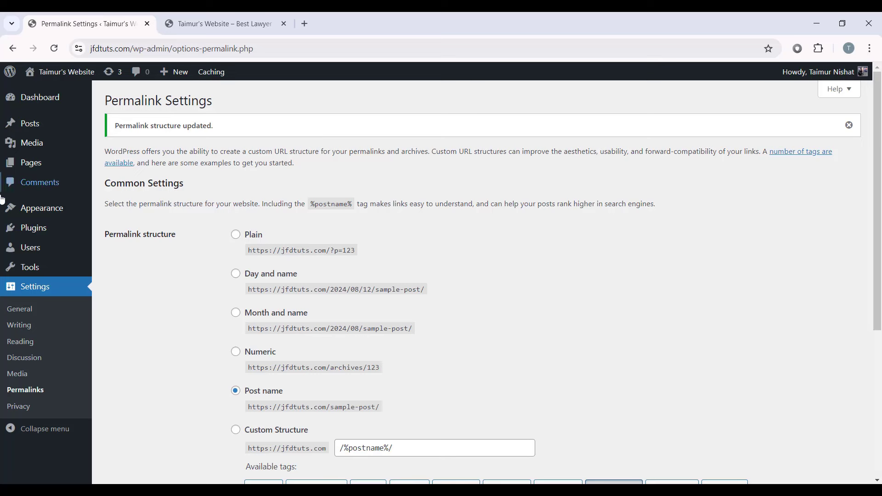
Step: Browse the installed themes and Twenty Twenty-Four details, comparing with the live site
mouse_move(18, 207)
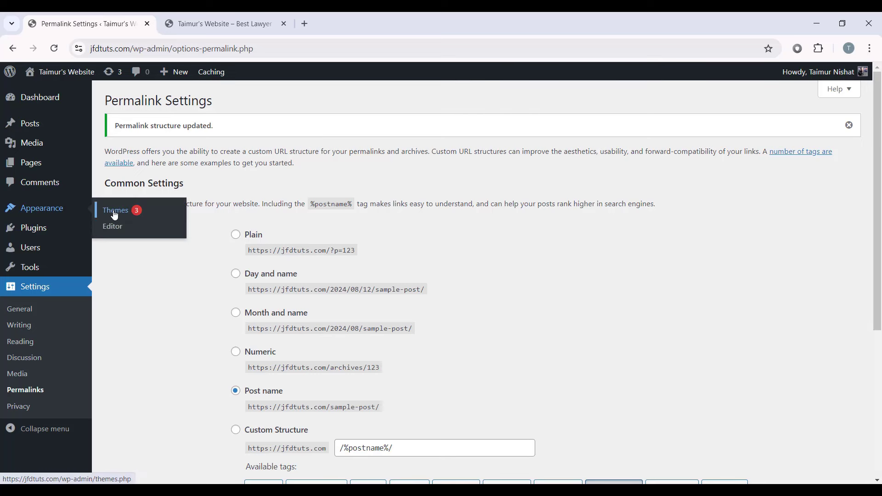
click(113, 210)
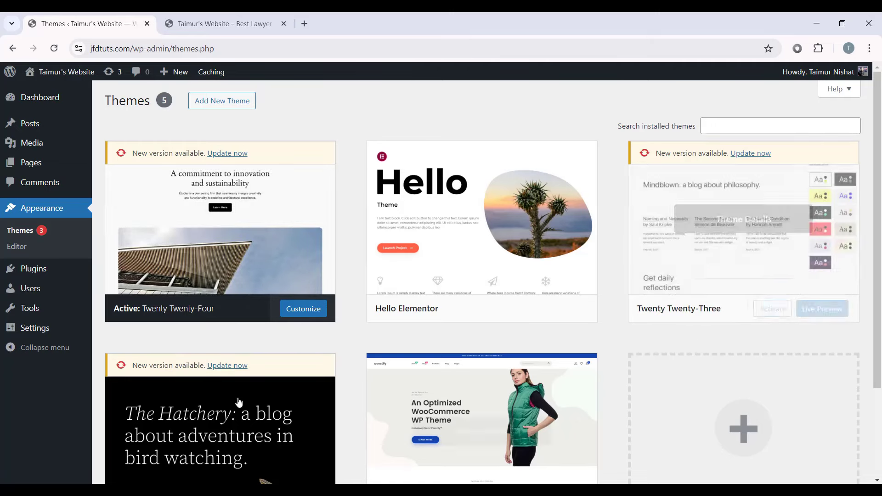
scroll(158, 405, down, 3)
scroll(177, 365, up, 3)
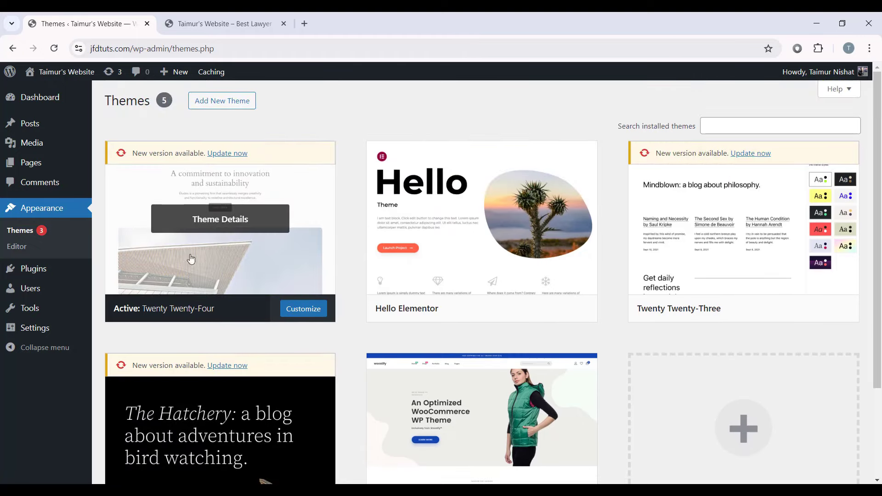
click(181, 227)
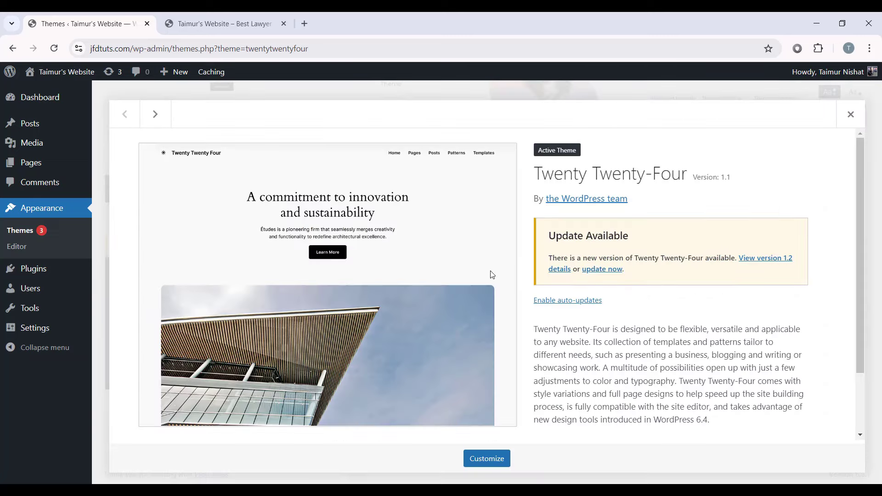
click(220, 24)
scroll(482, 304, down, 15)
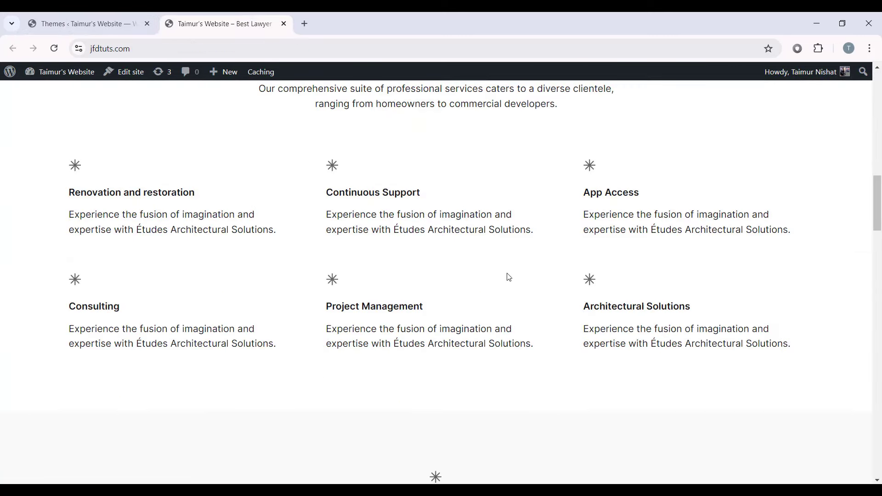
drag(869, 180, 877, 208)
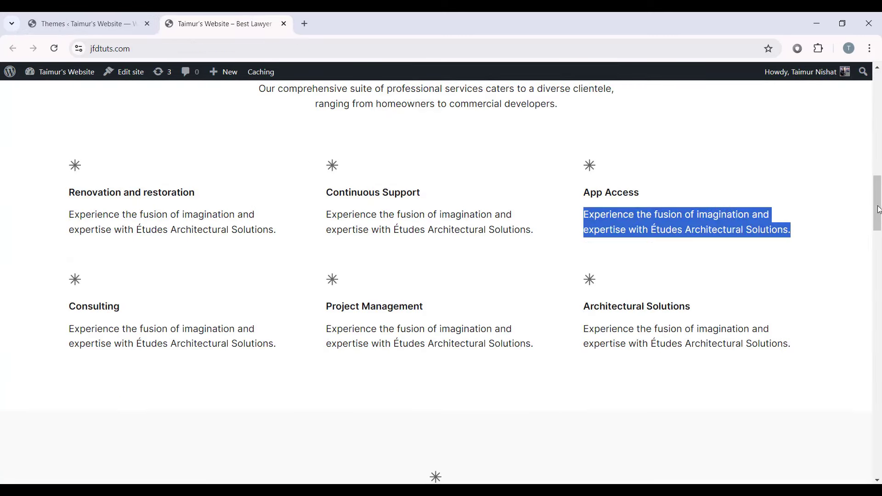
click(850, 114)
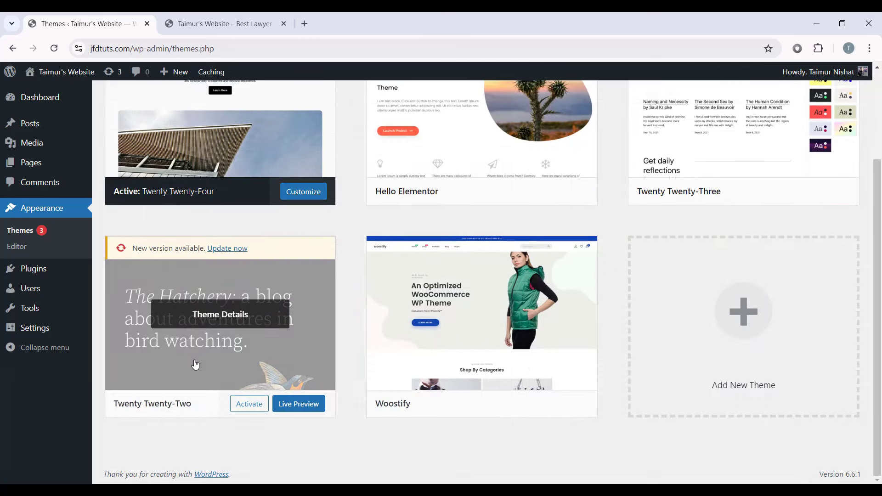
Step: Activate Twenty Twenty-Two and reload the live site to see its new design
click(249, 407)
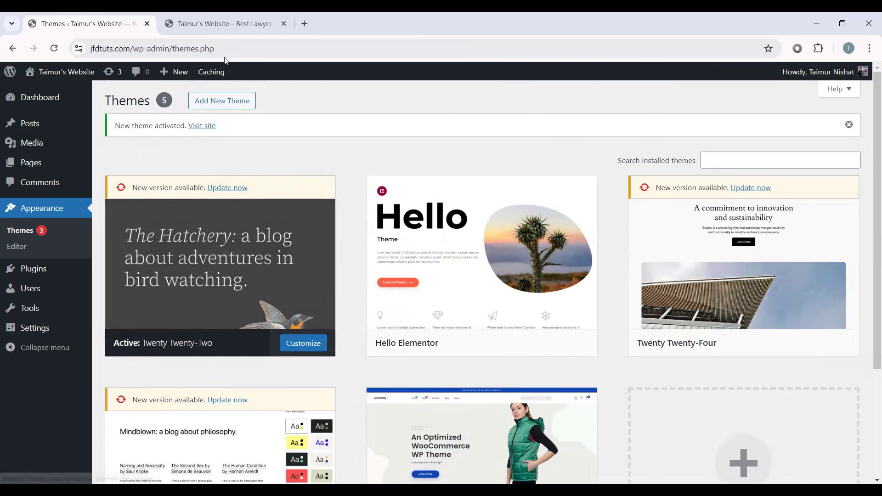
click(221, 24)
scroll(106, 194, up, 15)
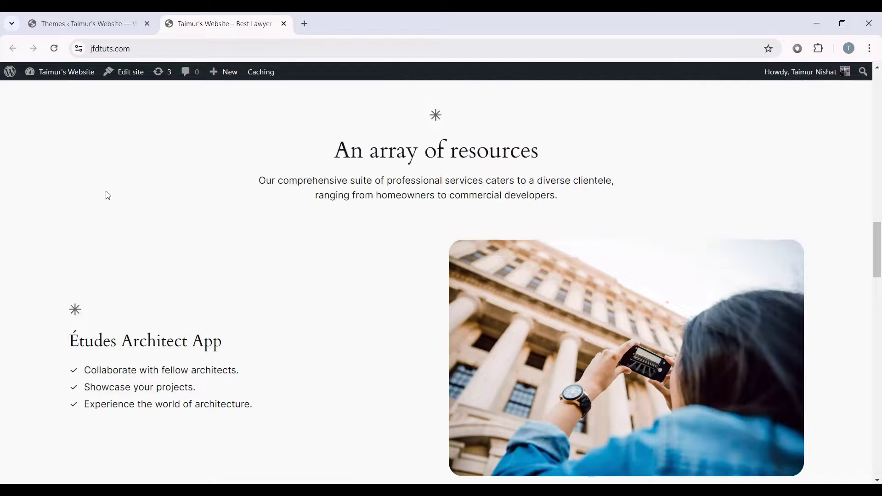
click(50, 56)
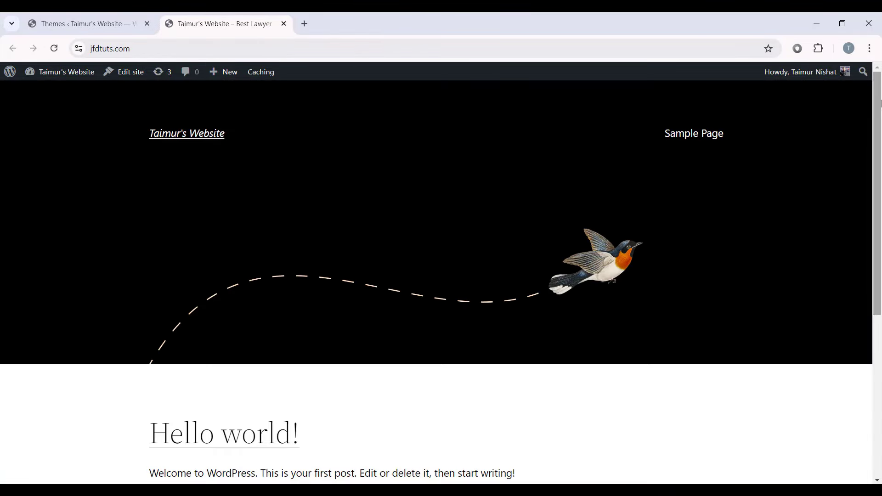
scroll(328, 292, down, 6)
scroll(506, 278, up, 6)
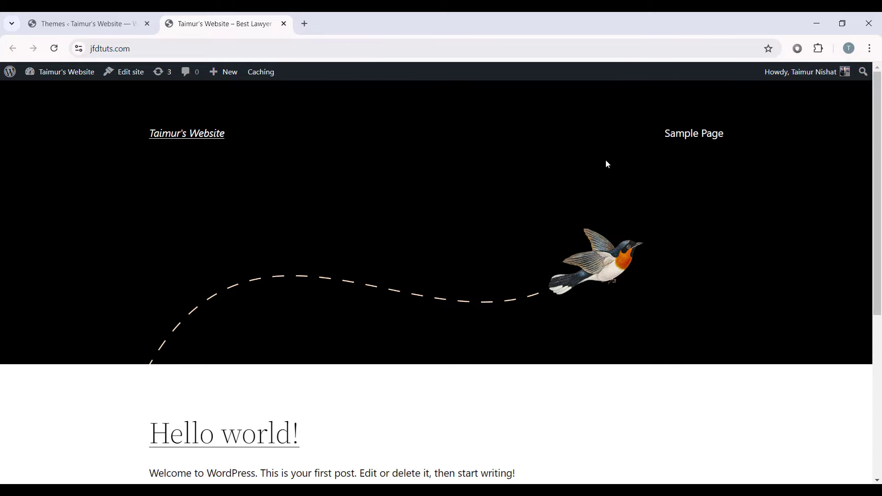
click(83, 23)
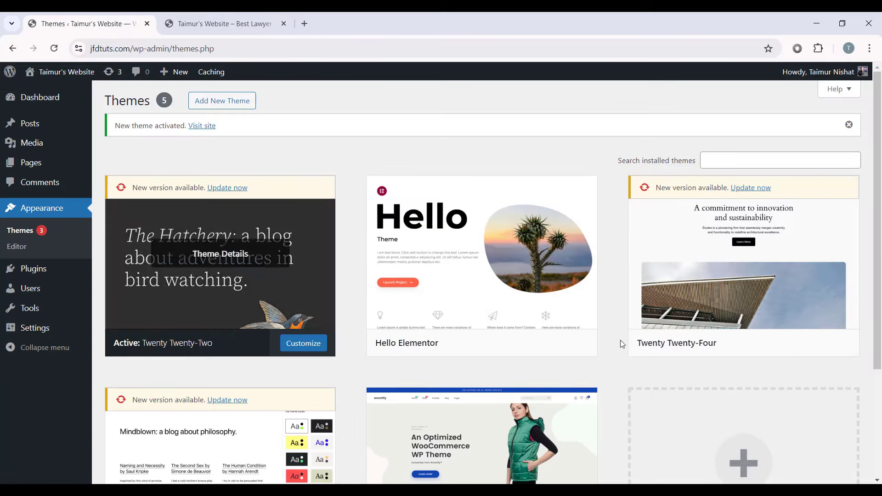
scroll(339, 248, down, 3)
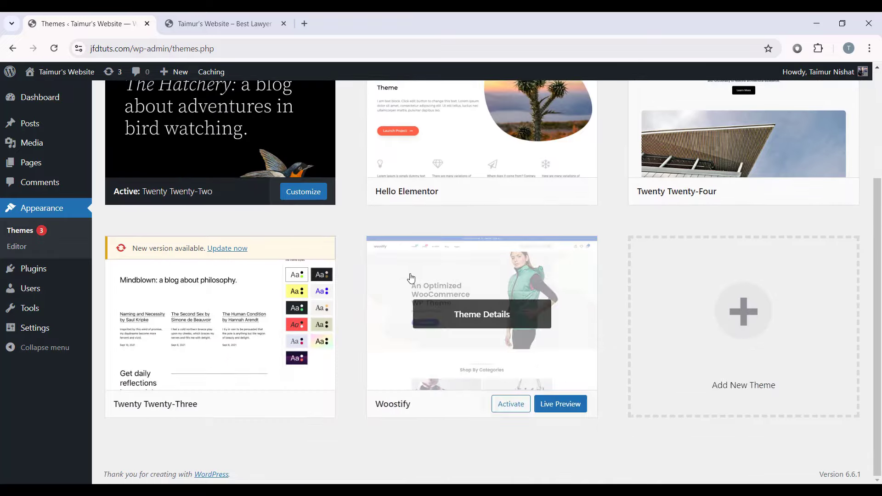
scroll(367, 243, up, 3)
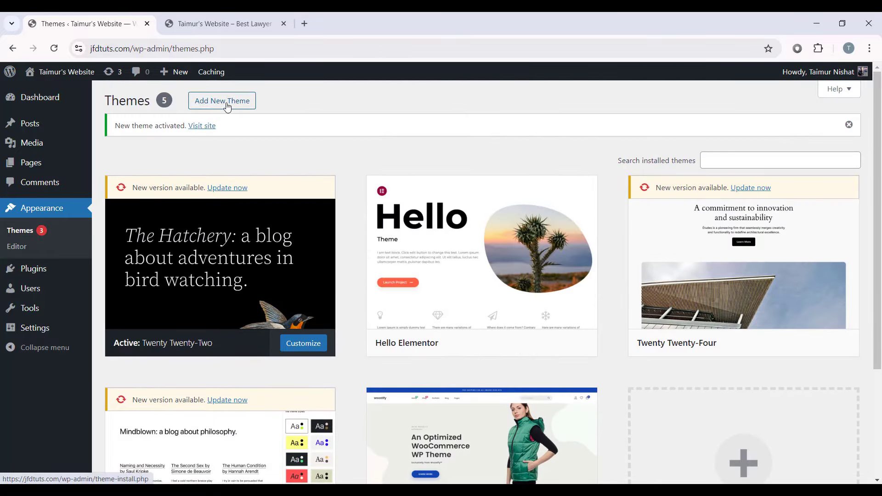
scroll(764, 298, down, 3)
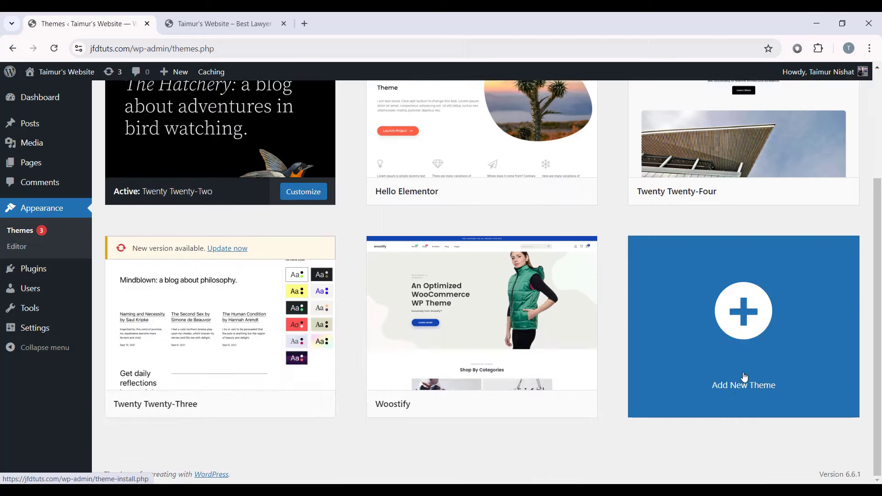
click(739, 391)
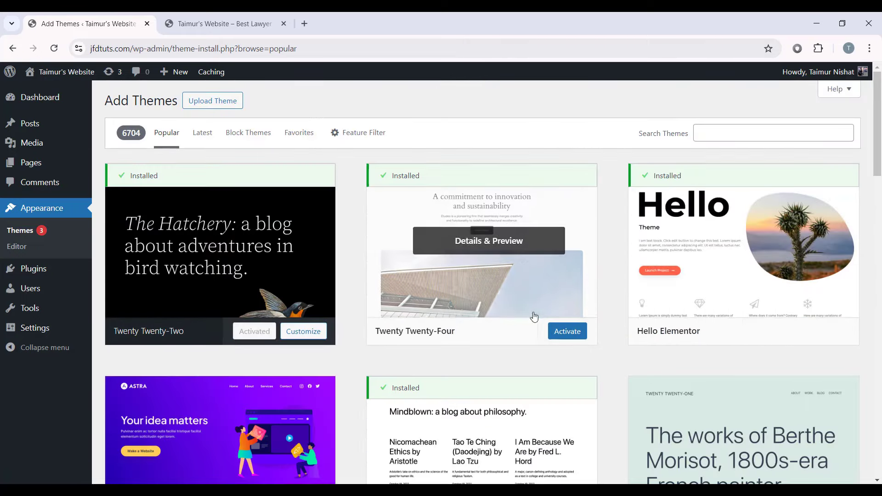
scroll(531, 315, down, 5)
scroll(407, 349, up, 5)
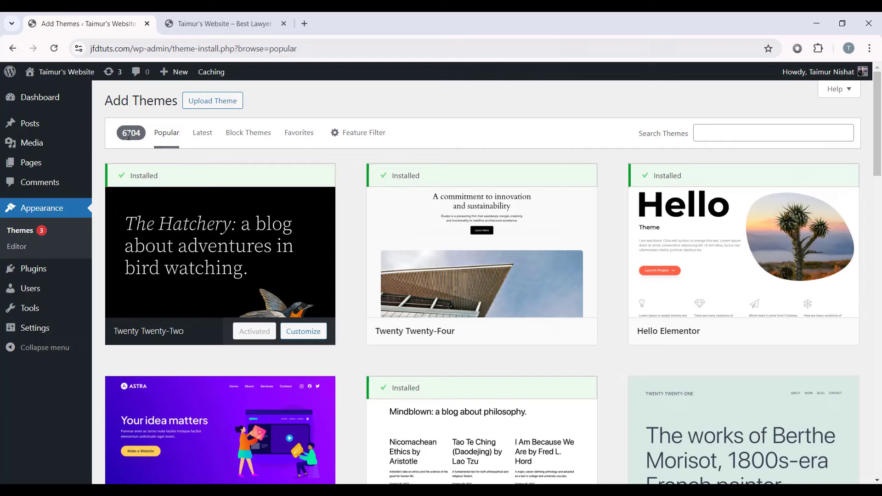
click(730, 133)
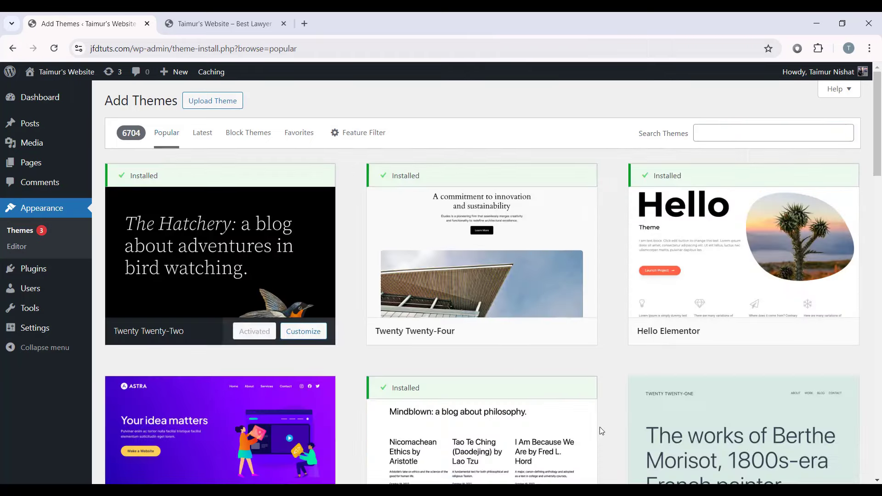
scroll(394, 302, down, 20)
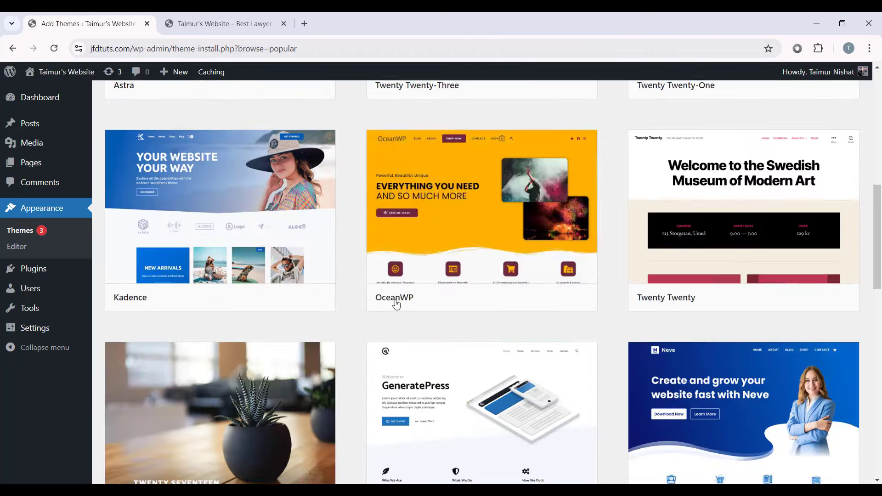
scroll(574, 276, up, 1)
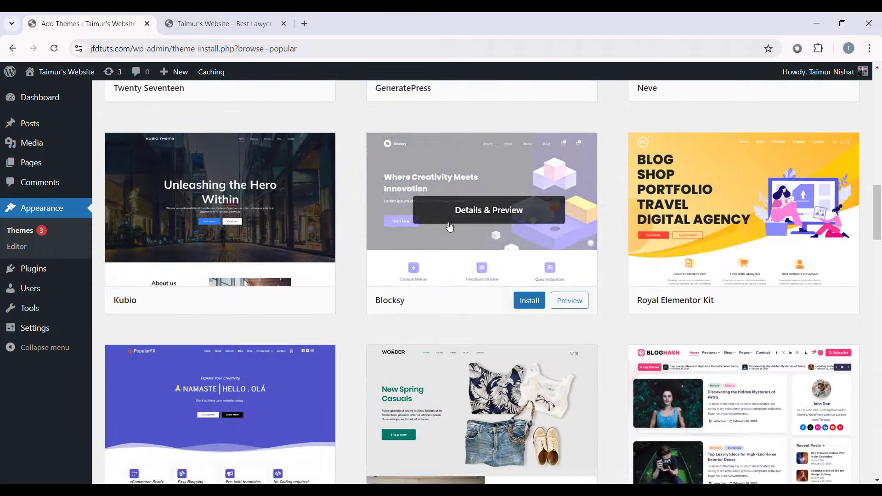
scroll(505, 275, down, 14)
scroll(417, 282, up, 5)
click(38, 203)
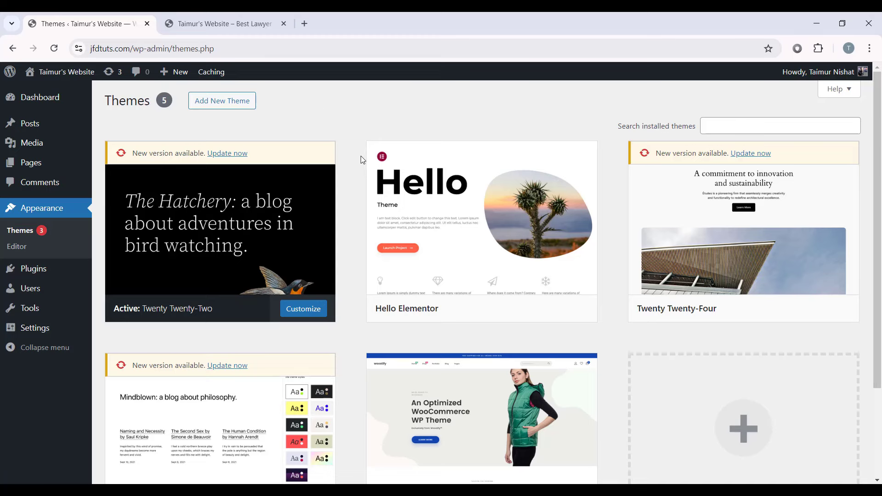
Step: Switch to the 'Taimur's Website – Best Lawyer' tab and scroll to the 'Hello world!' post
click(260, 13)
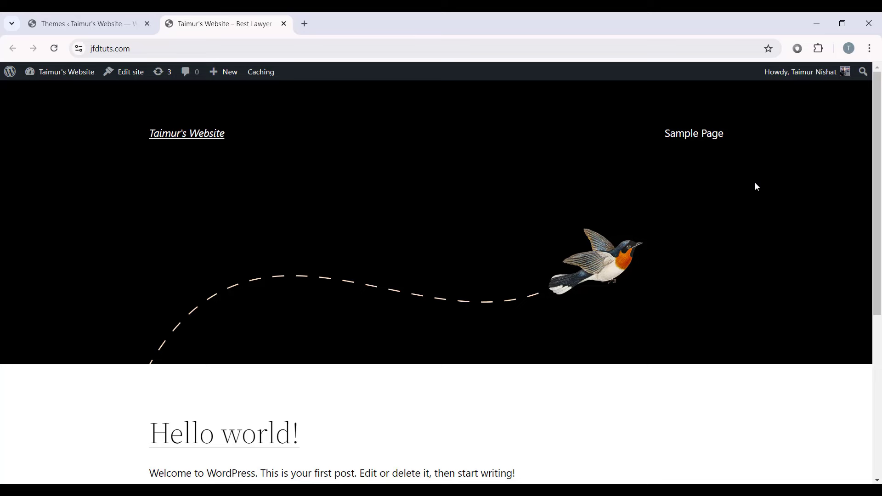
drag(878, 111, 878, 318)
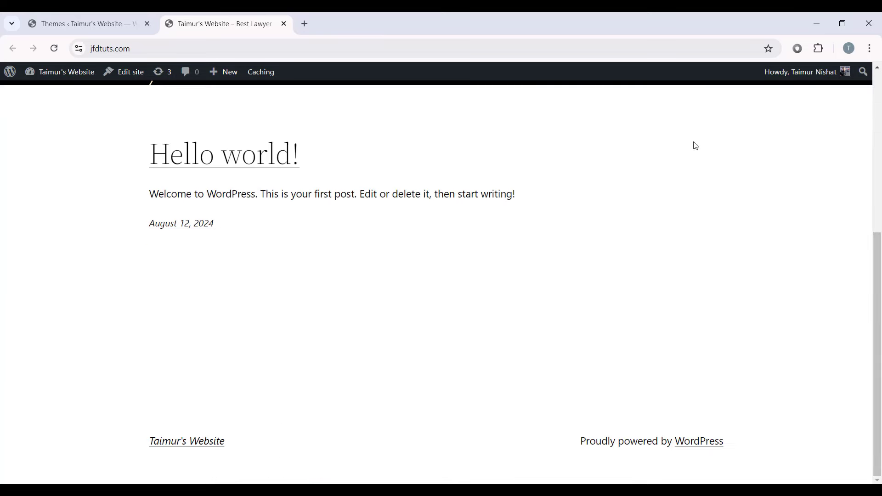
scroll(455, 287, up, 6)
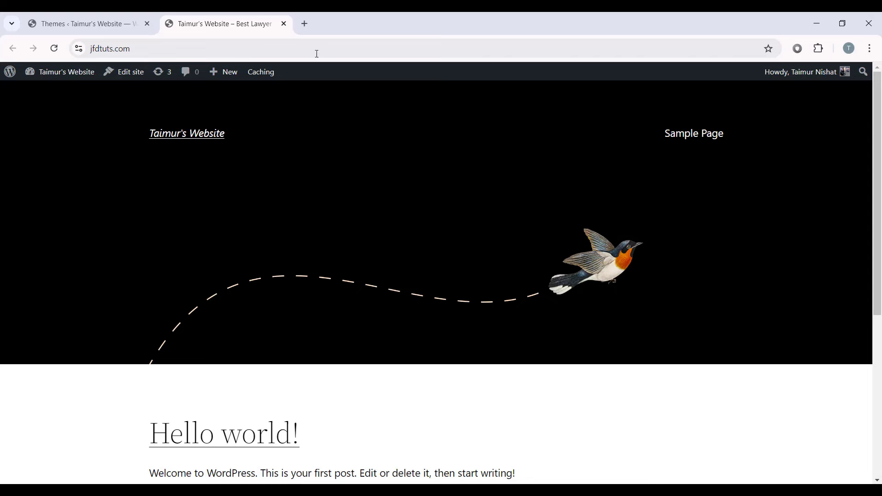
Step: Load the lawyer-website tutorial in a new tab and follow its Elementor link to the pricing page
click(306, 23)
text(https://jimfahaddigital.com/tutorial/how-to-make-a-lawyer-law-firm-website-in-wordpress-for-free/)
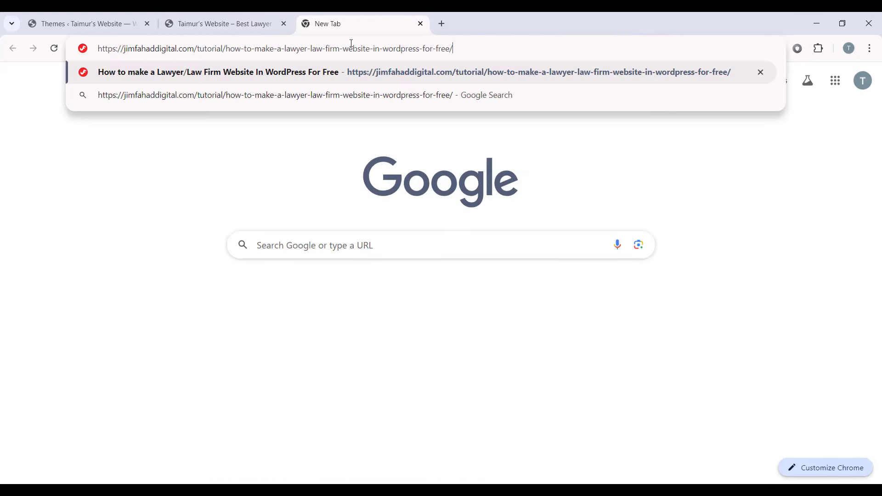
key(Return)
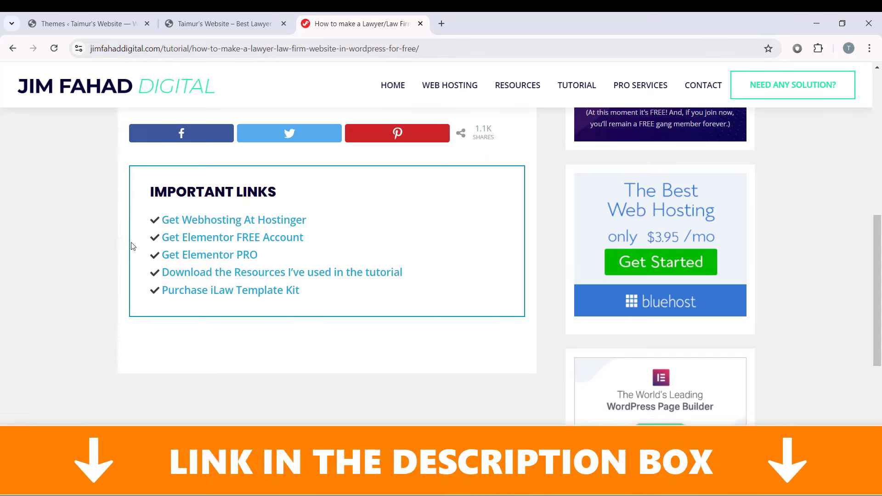
click(209, 254)
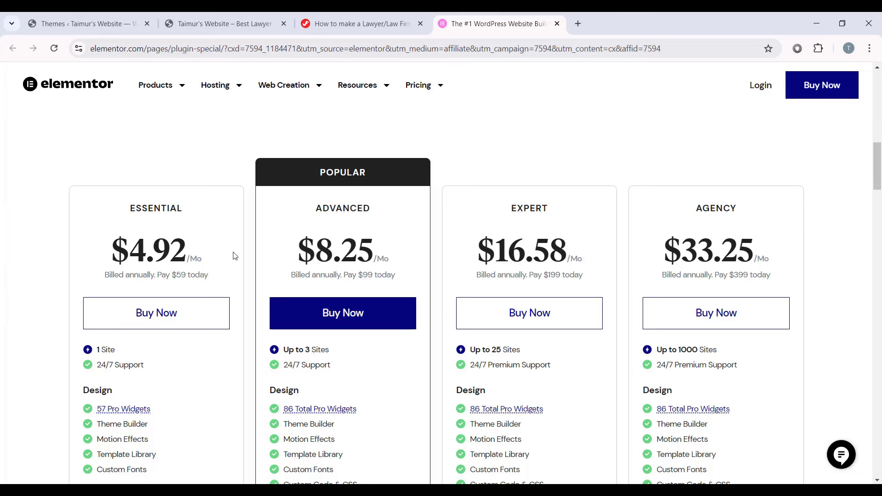
Step: Scroll through the Essential, Advanced, Expert and Agency pricing cards and back to the top
scroll(234, 255, down, 1)
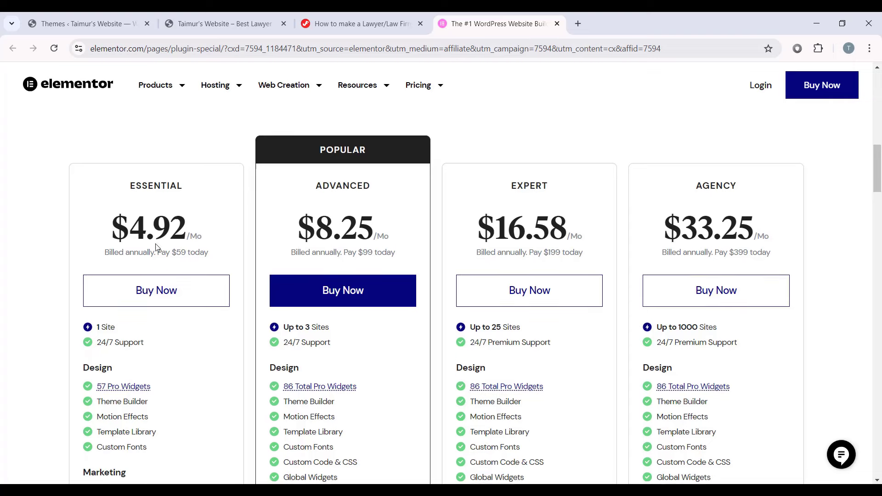
scroll(213, 313, down, 1)
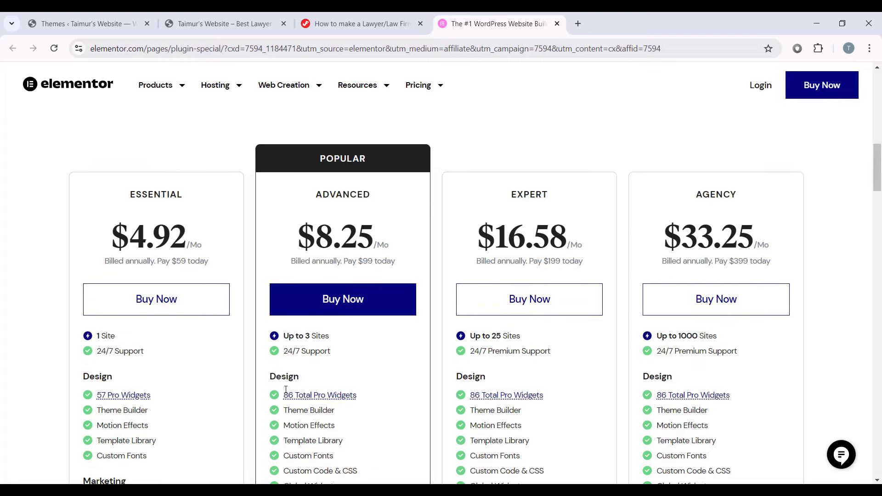
scroll(246, 242, down, 4)
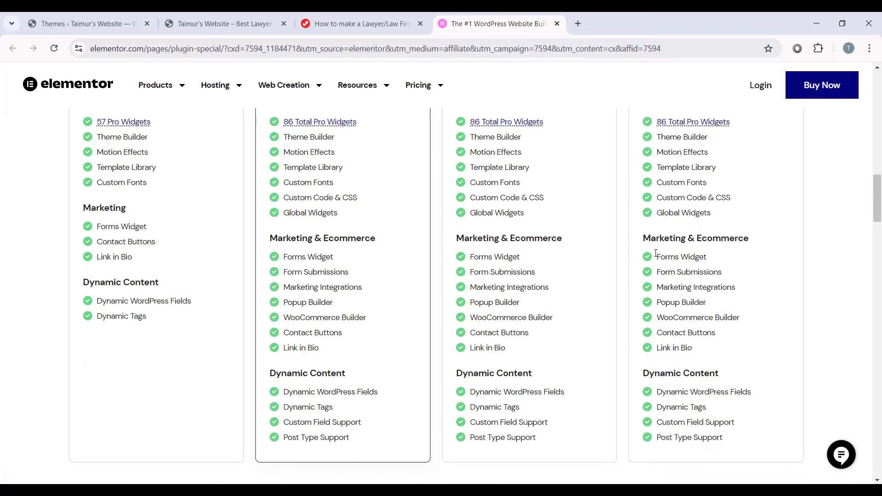
scroll(432, 312, up, 5)
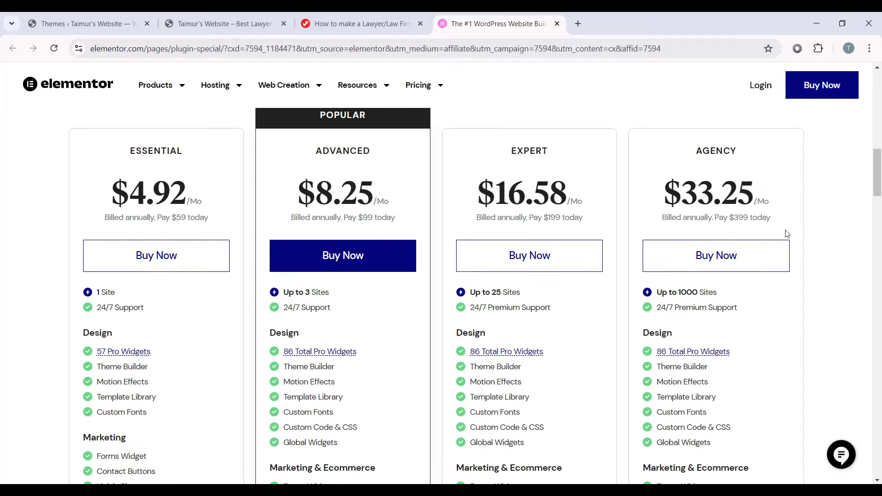
scroll(561, 213, up, 1)
scroll(766, 348, down, 1)
scroll(376, 271, up, 1)
scroll(376, 238, down, 2)
scroll(348, 253, up, 1)
scroll(347, 254, up, 1)
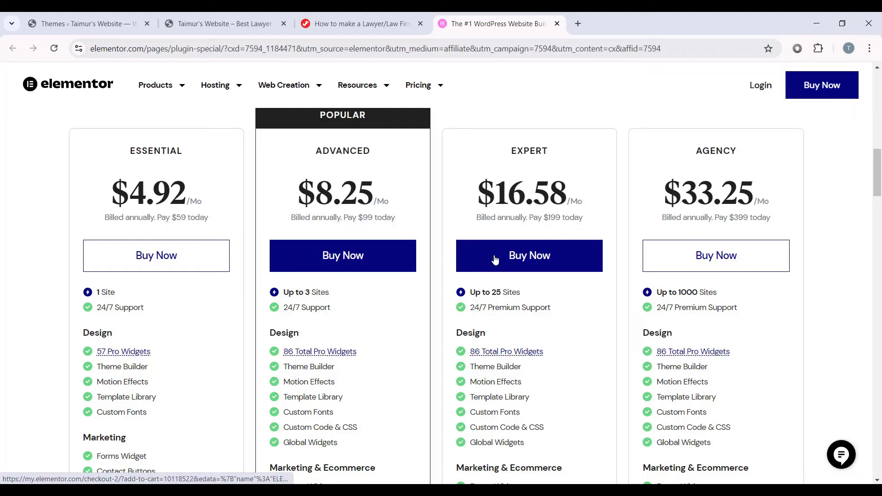
scroll(595, 234, down, 2)
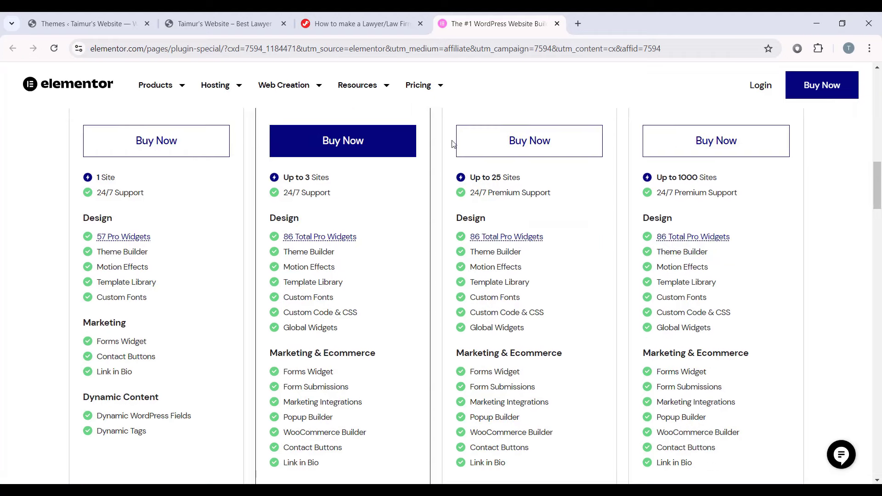
scroll(453, 143, down, 4)
scroll(585, 222, up, 5)
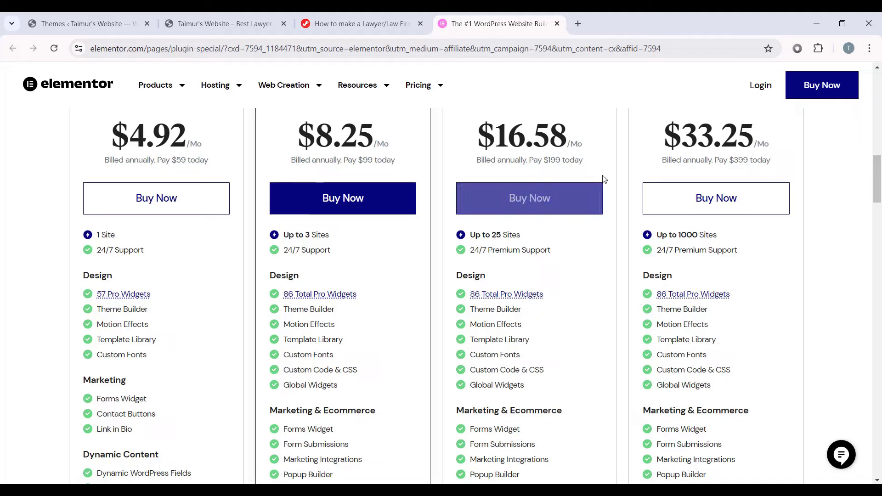
scroll(599, 202, up, 10)
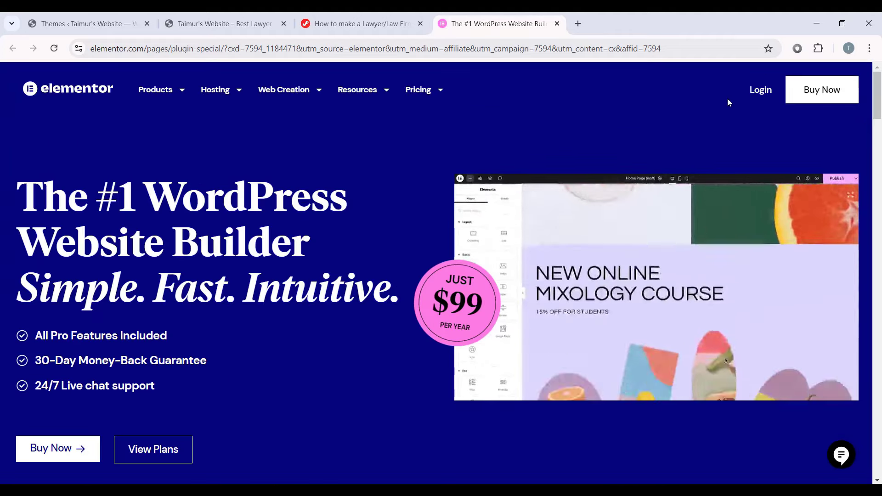
Step: Go to the Elementor sign-in page and choose to create a new account with e-mail
click(760, 89)
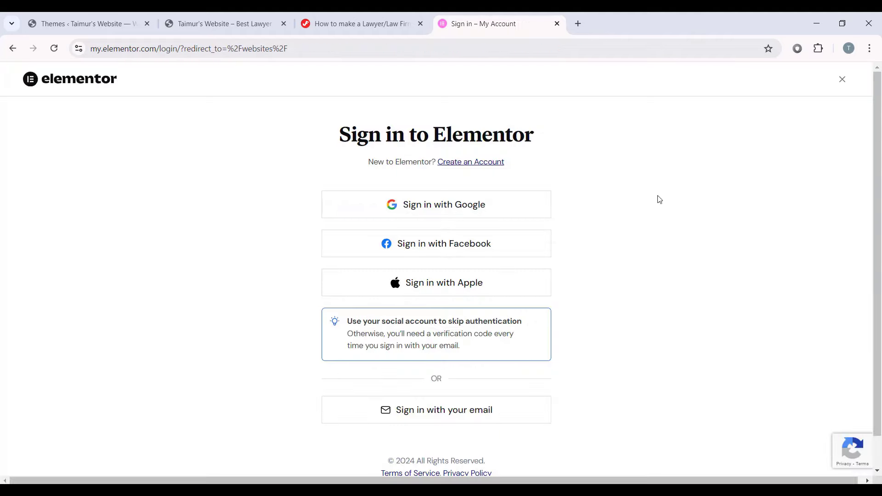
scroll(555, 246, down, 1)
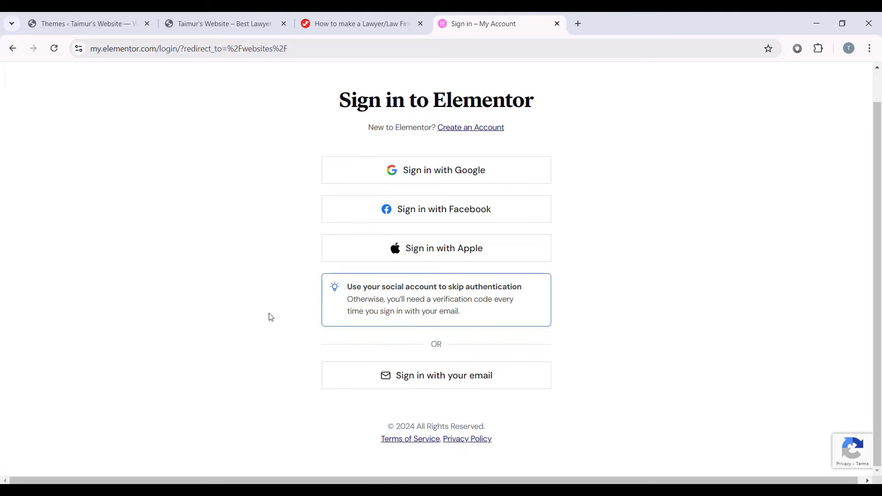
scroll(608, 362, up, 1)
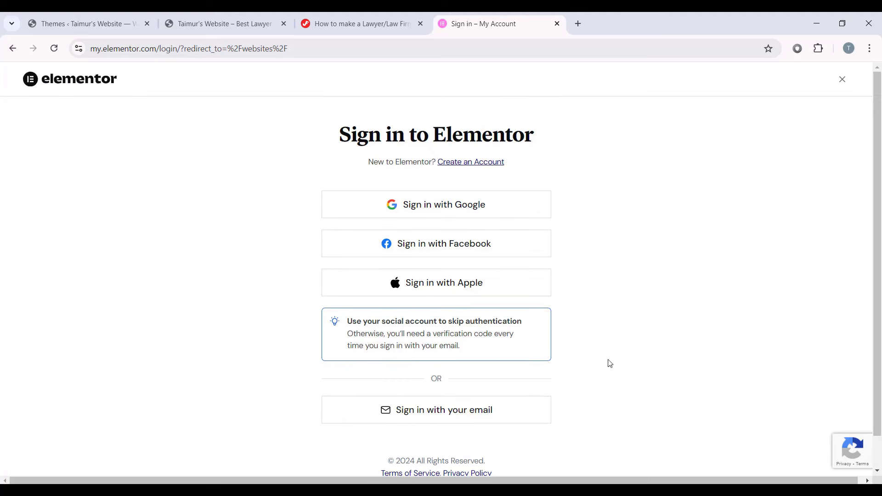
click(466, 170)
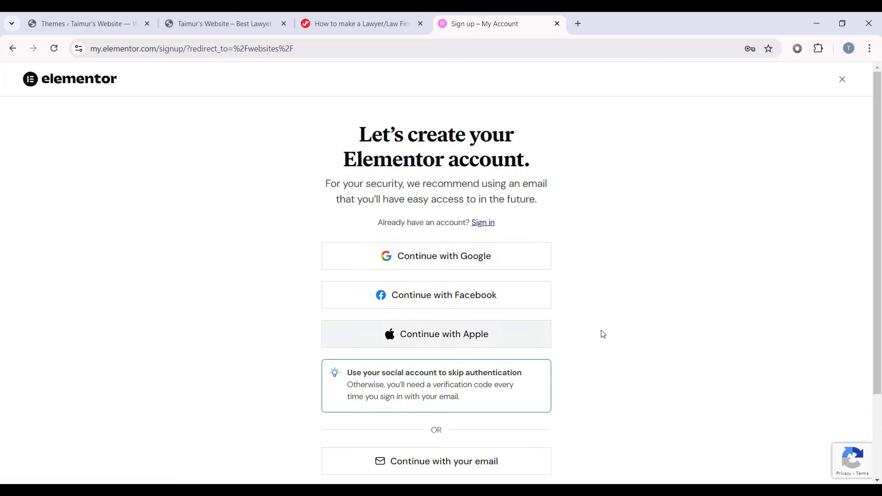
scroll(603, 334, down, 2)
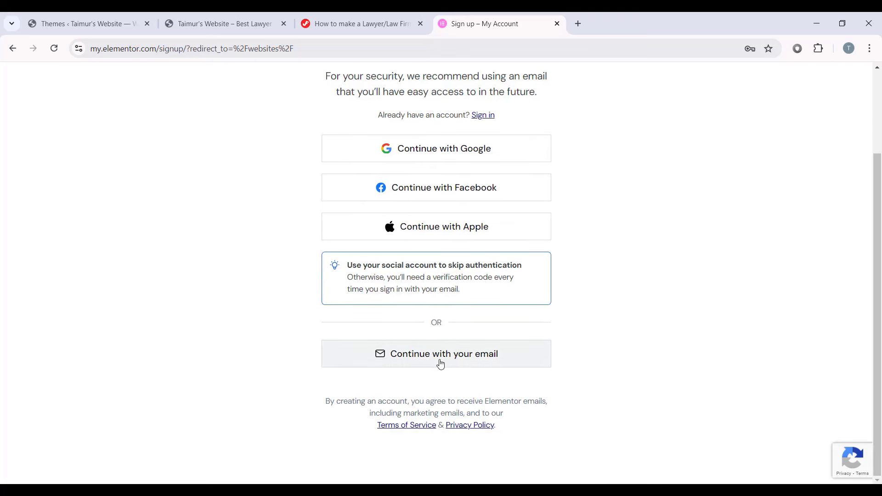
click(457, 363)
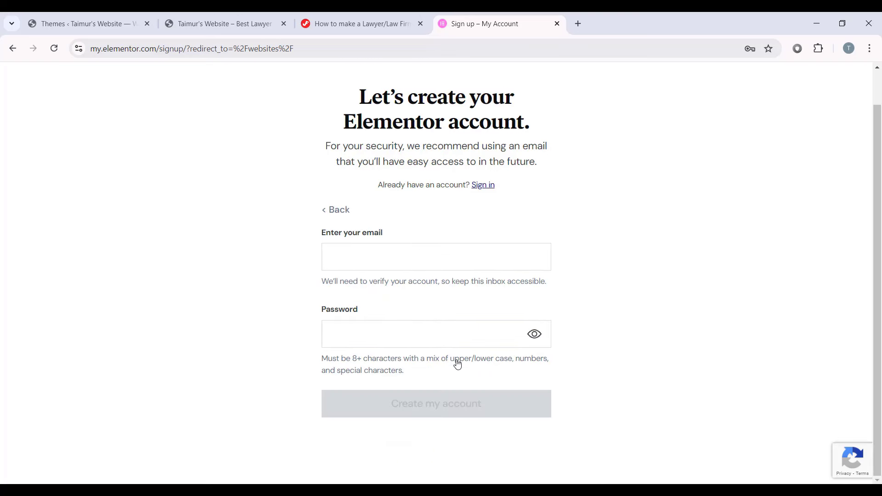
Step: Fill in the saved e-mail address and password and create the Elementor account
click(361, 251)
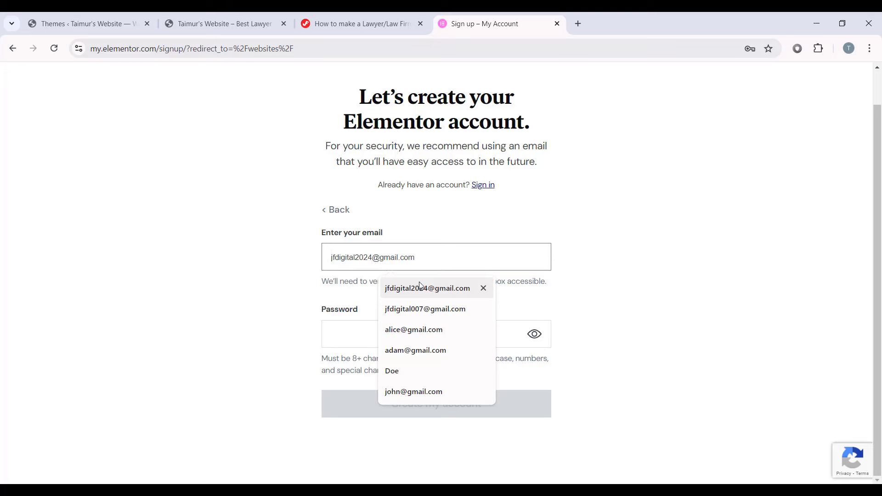
click(434, 294)
click(413, 341)
click(427, 368)
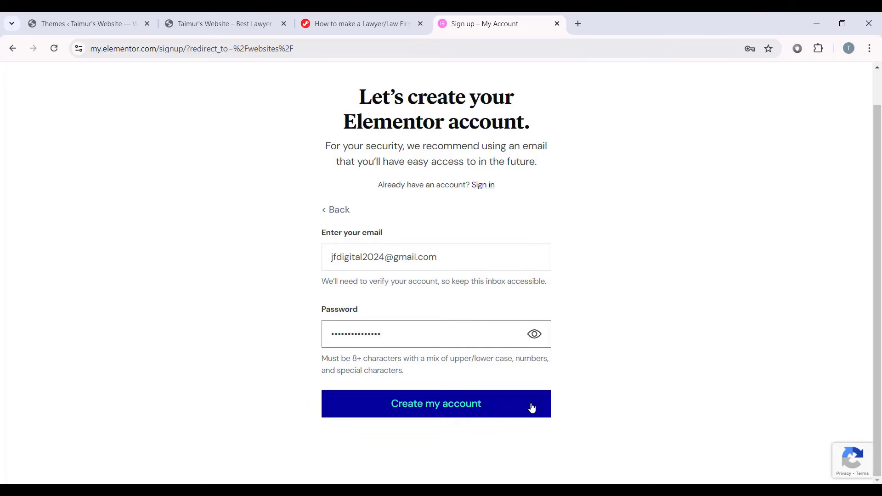
click(441, 413)
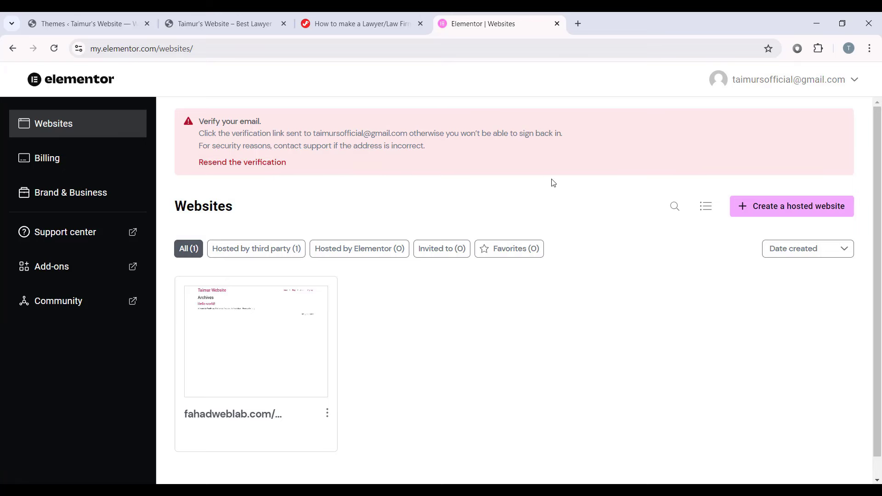
scroll(415, 174, down, 1)
scroll(415, 173, up, 1)
Step: Back in WordPress, search the plugin directory for 'Elementor' and install Elementor Website Builder
click(557, 23)
click(83, 23)
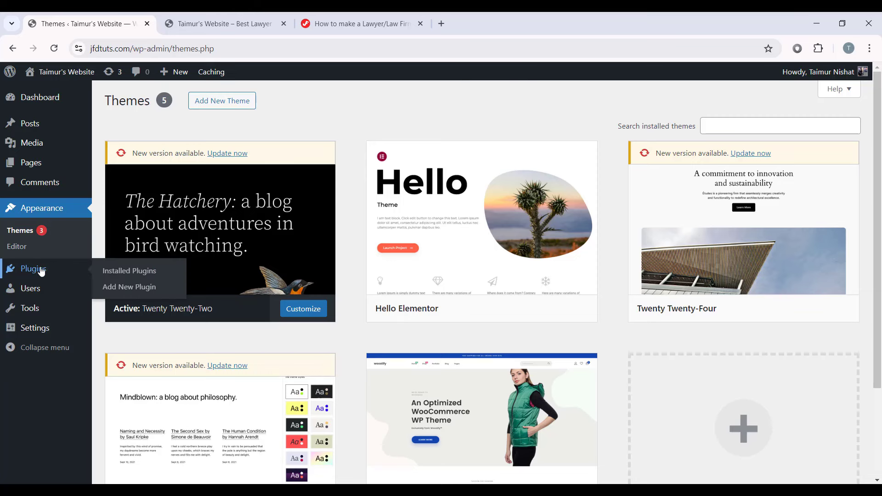
click(82, 260)
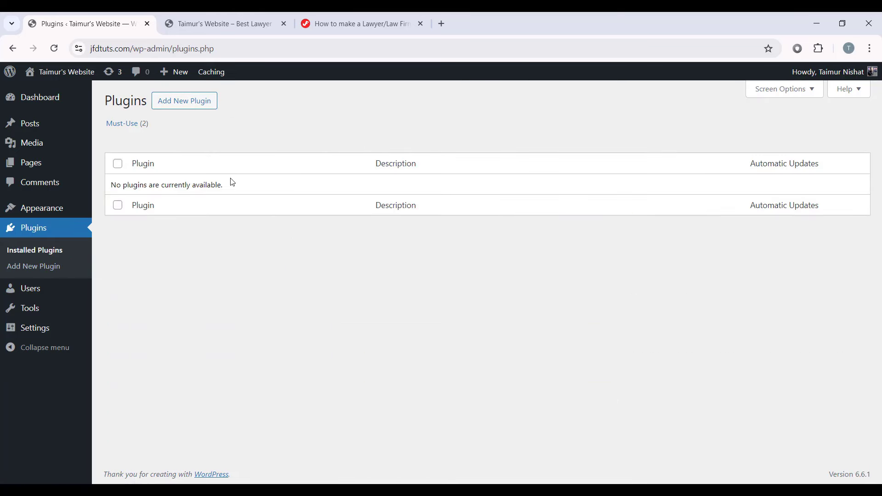
click(195, 106)
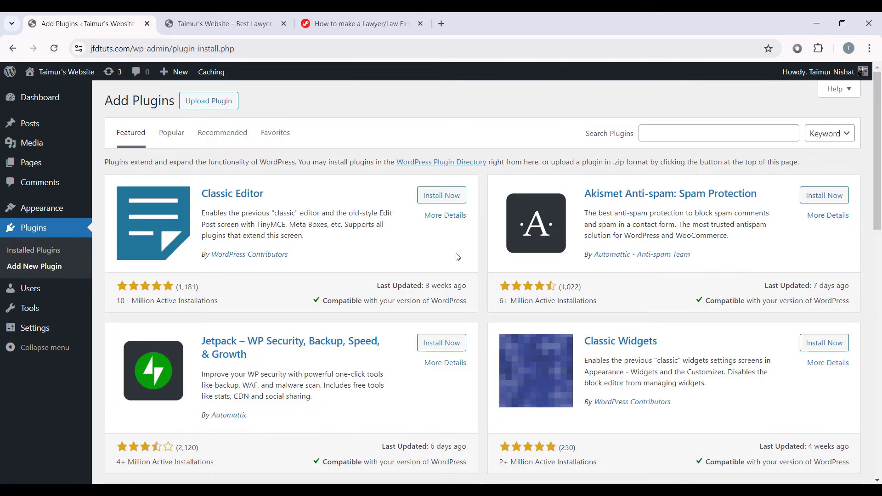
click(677, 133)
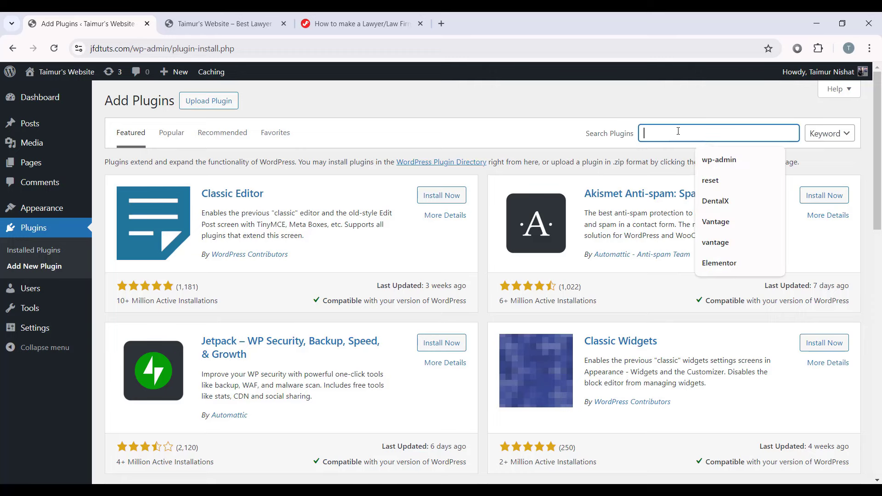
text(Eleme)
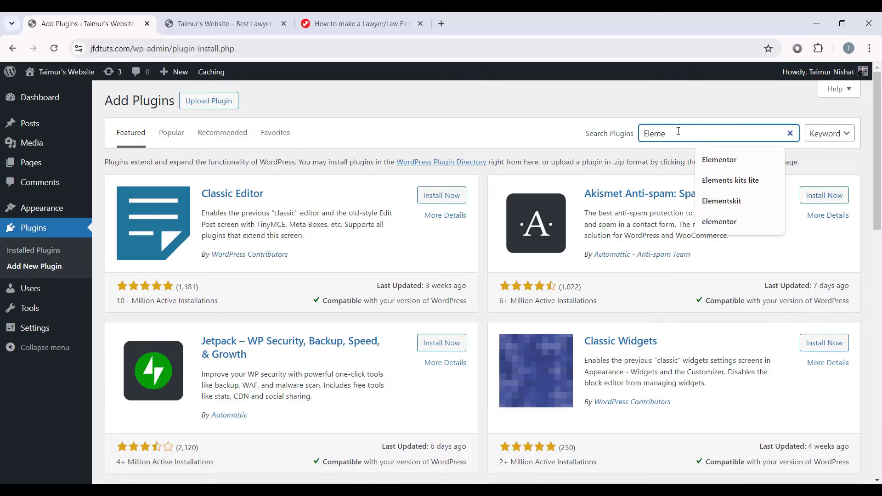
text(ntor)
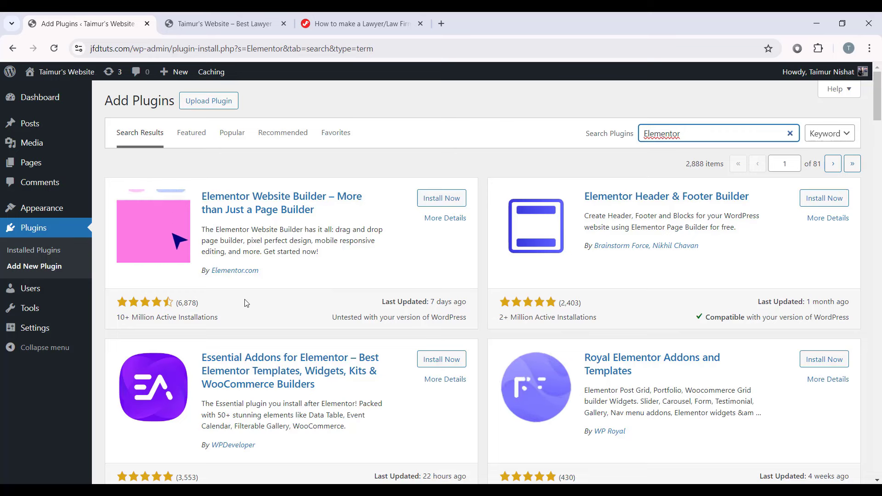
click(439, 199)
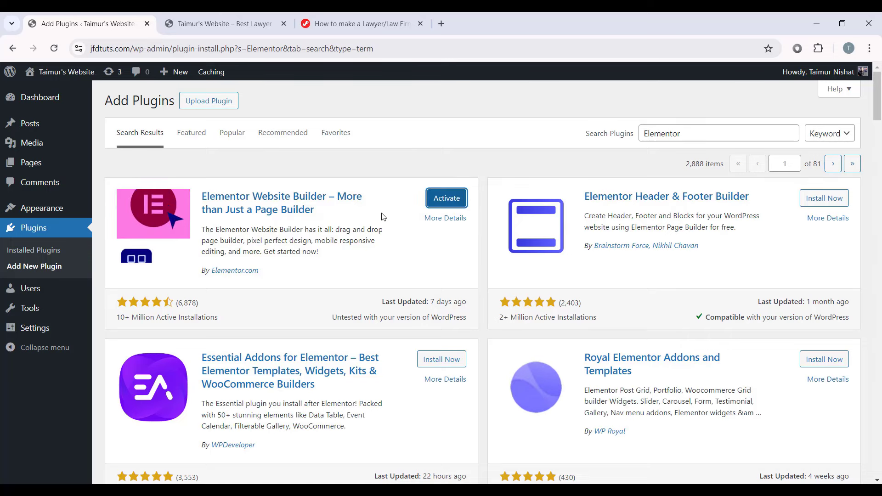
Step: Activate Elementor, skip its setup wizard, and uncheck Elementor Overview in Screen Options
click(448, 200)
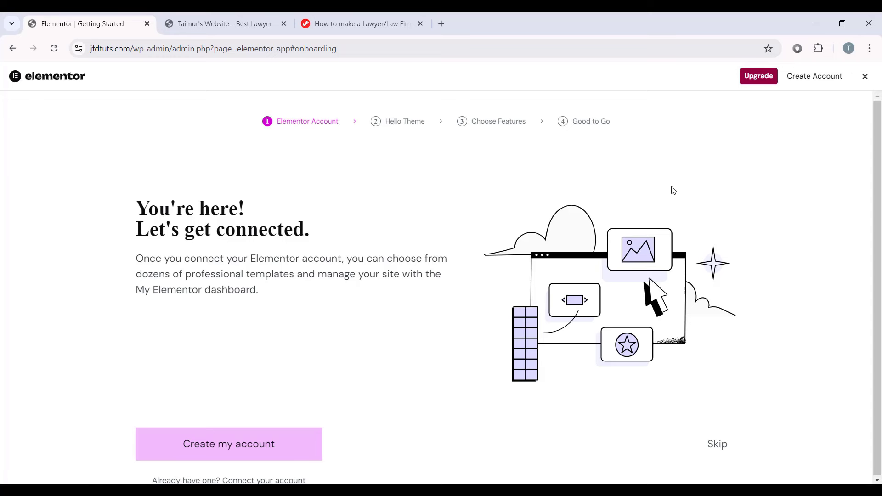
click(864, 78)
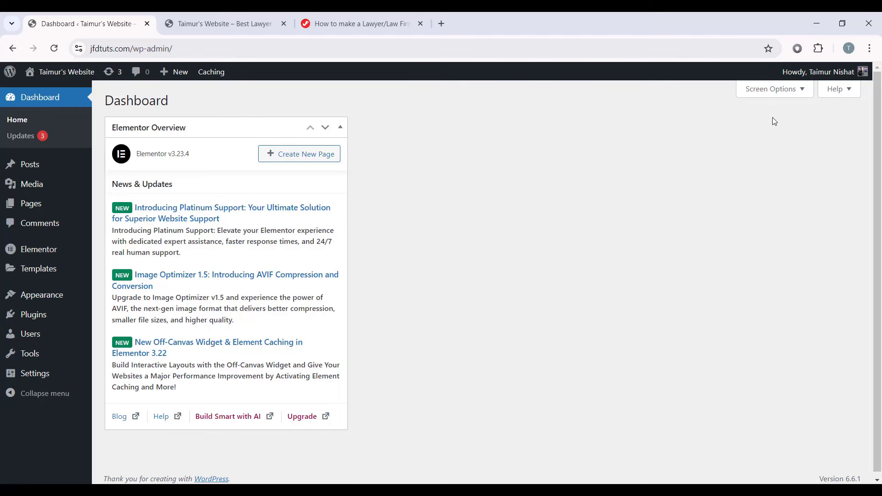
click(774, 89)
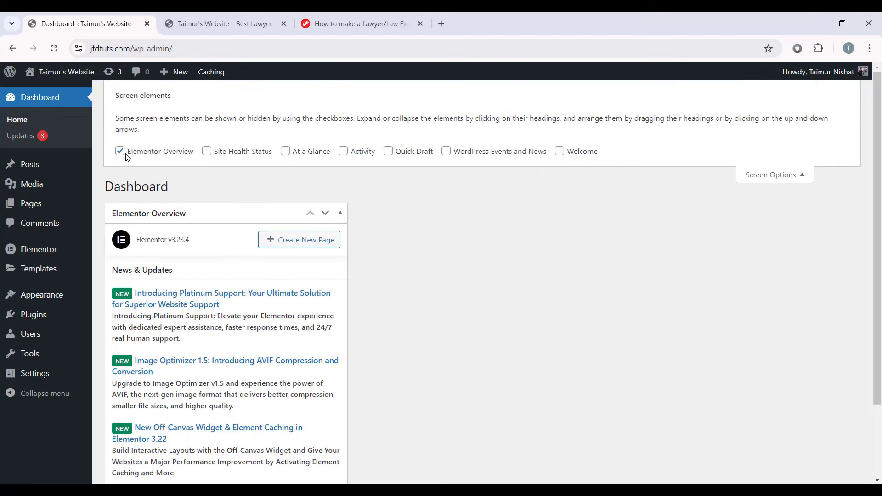
click(121, 152)
click(766, 171)
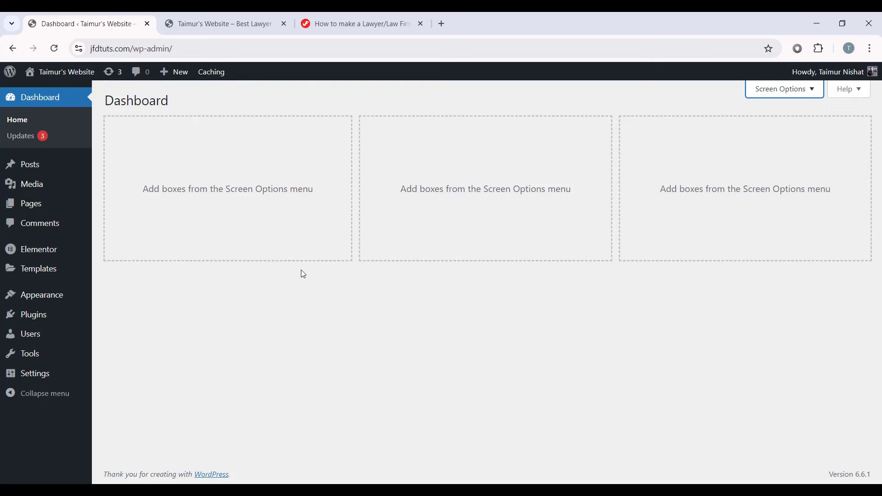
mouse_move(54, 252)
Step: Search for 'ElementsK', then install and activate ElementsKit Lite
click(54, 315)
click(198, 101)
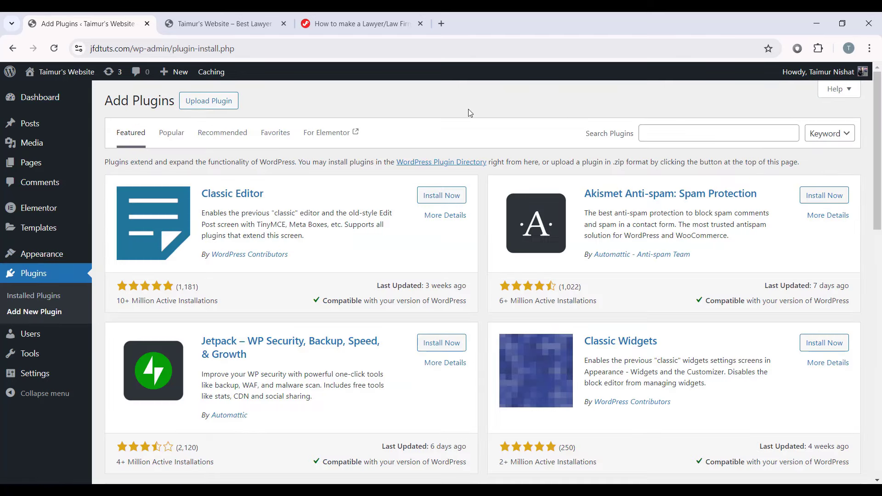
click(664, 138)
click(701, 139)
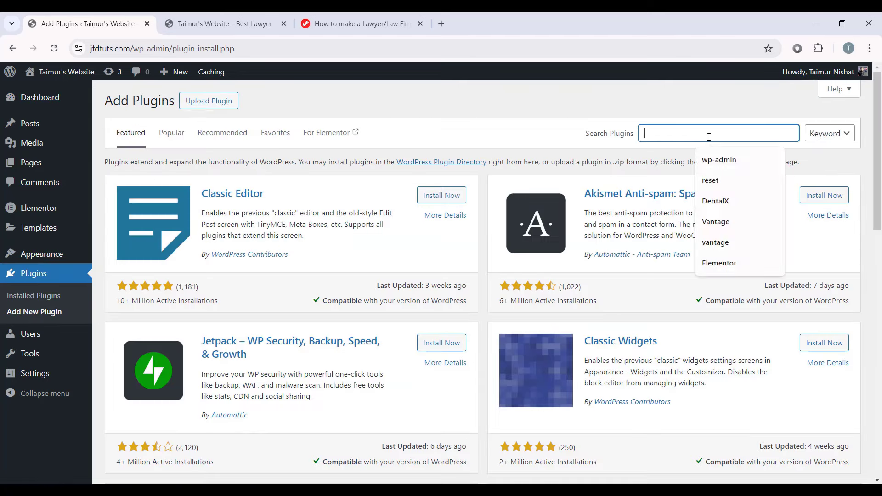
text(ElementsKits)
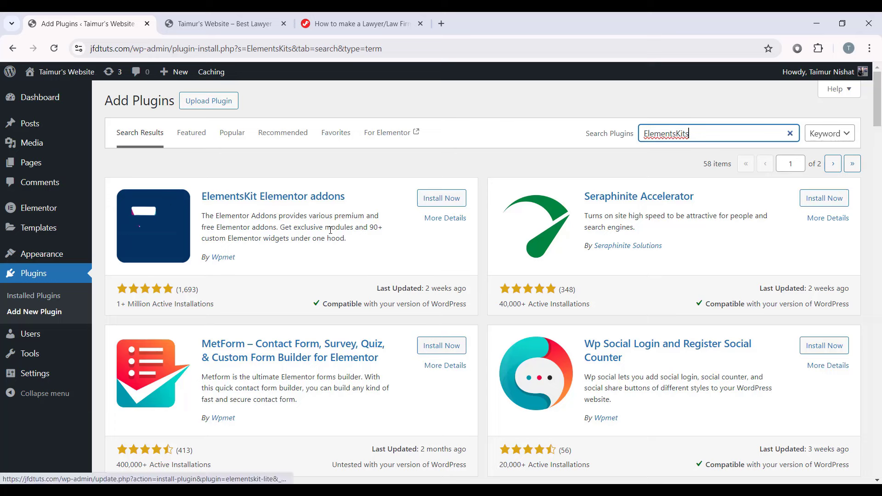
click(443, 200)
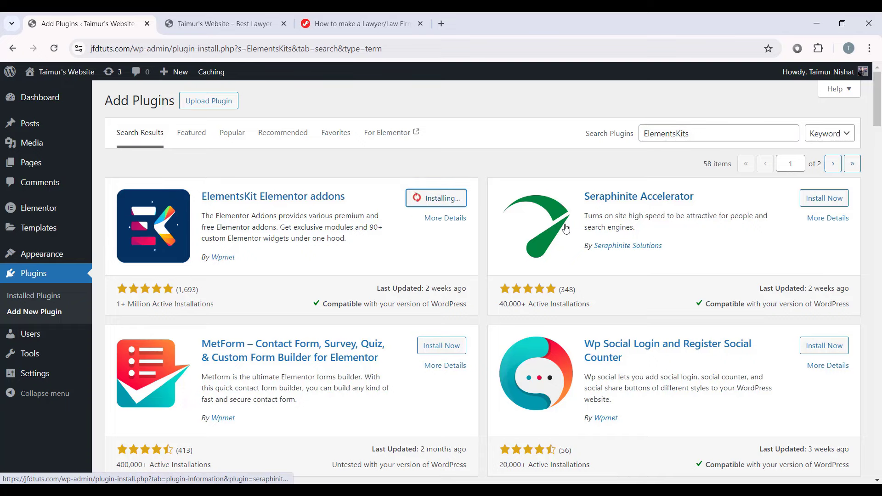
click(448, 198)
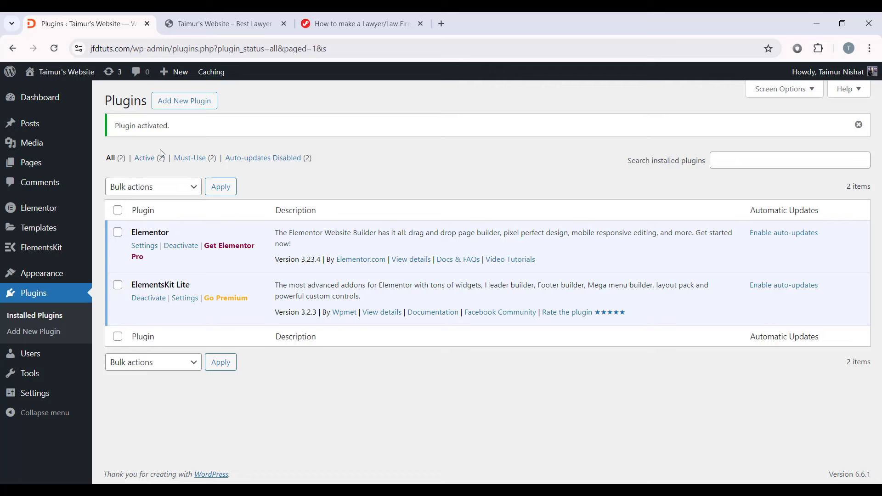
Step: Search for 'Jeg elementor', then install and activate Jeg Elementor Kit
click(188, 106)
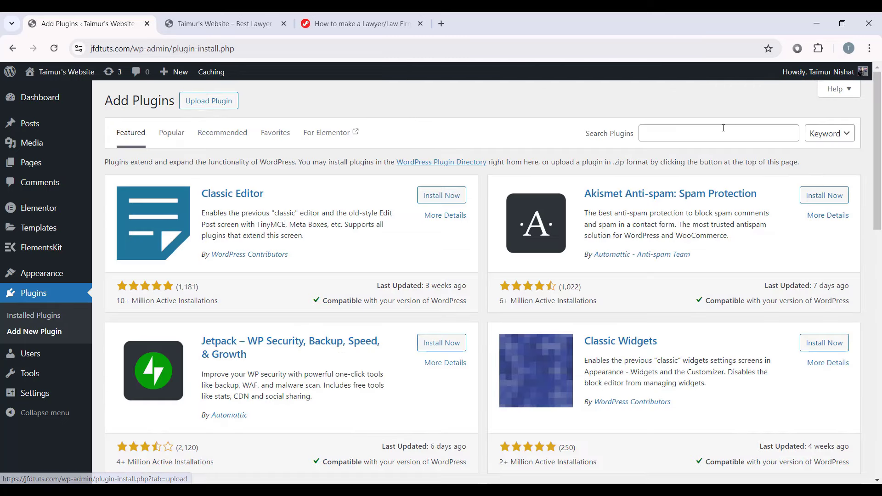
click(719, 133)
text(Jeg)
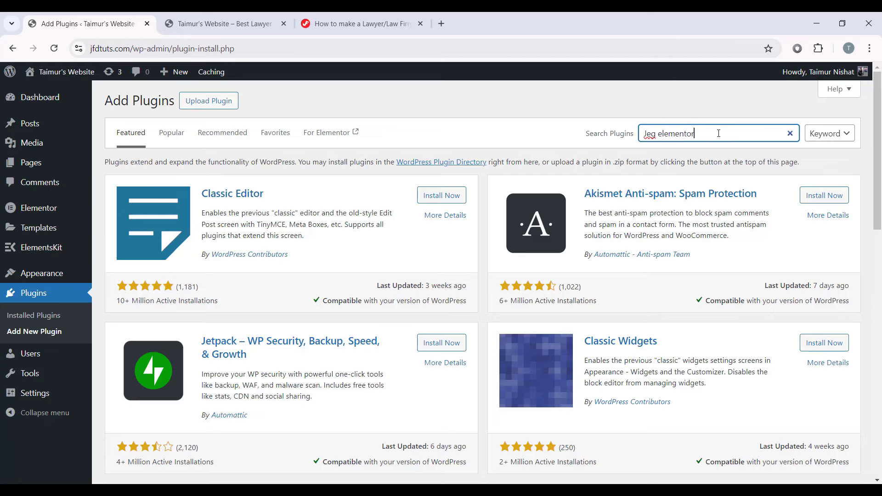
text( elementor)
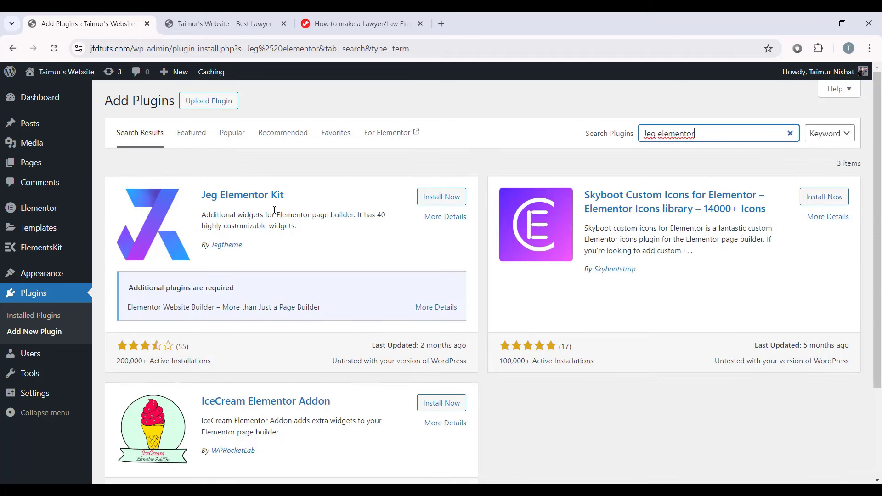
click(437, 198)
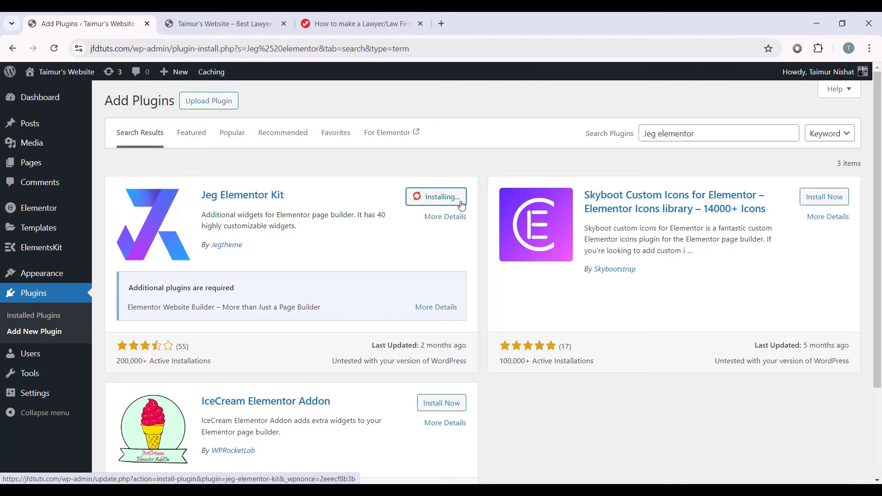
click(444, 198)
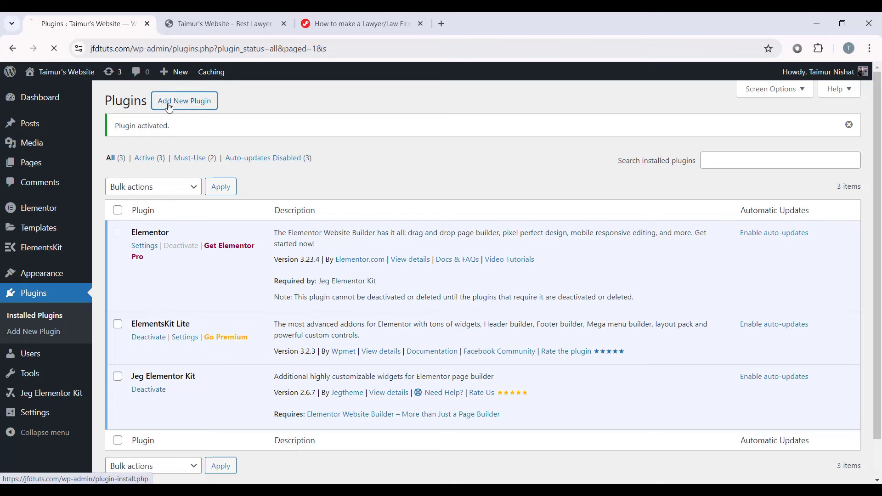
Step: Search for 'Metform', then install and activate the MetForm plugin
click(169, 108)
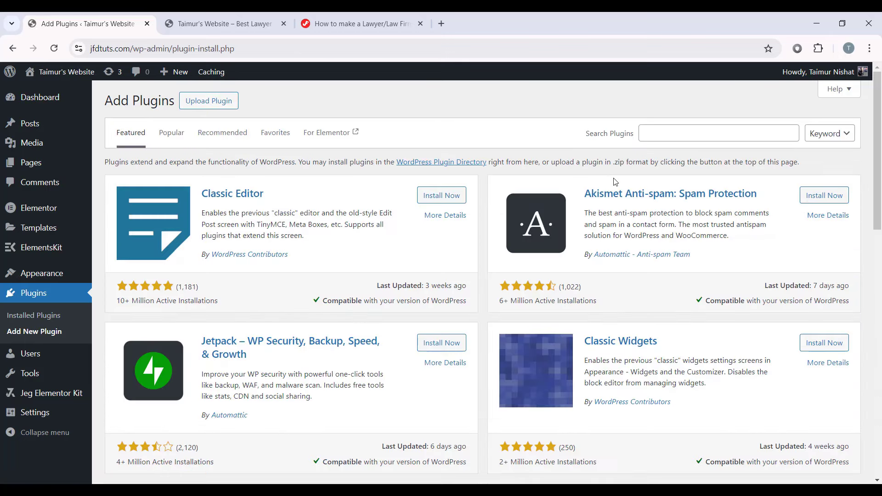
click(669, 131)
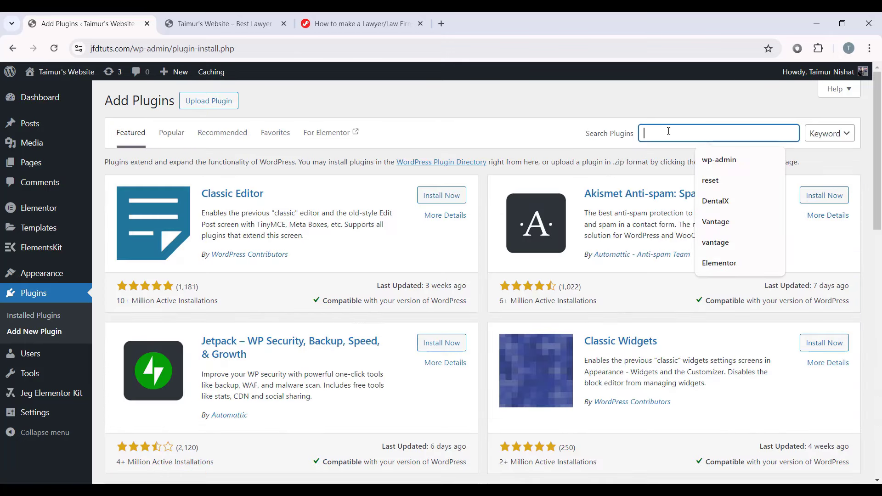
text(Metform)
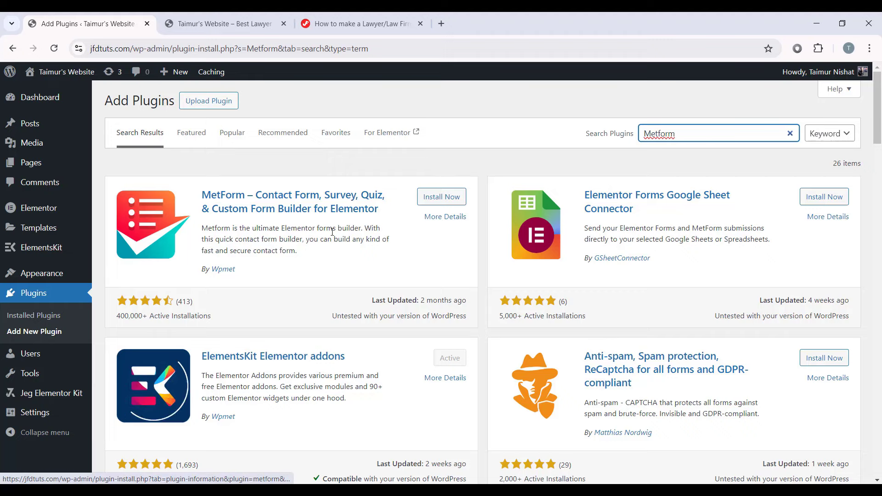
click(440, 198)
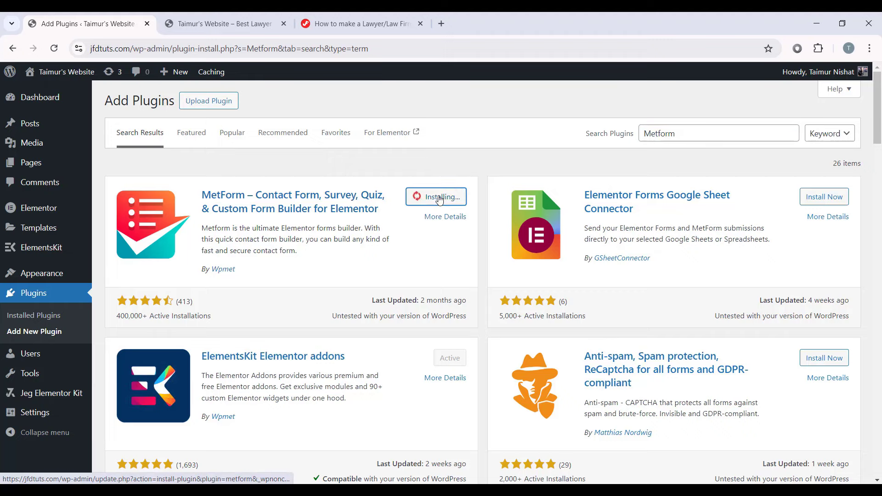
click(445, 197)
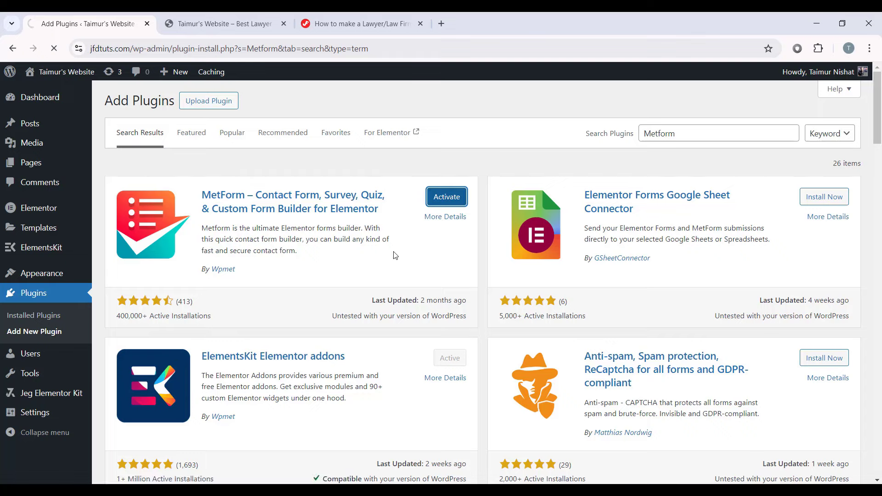
scroll(232, 320, down, 3)
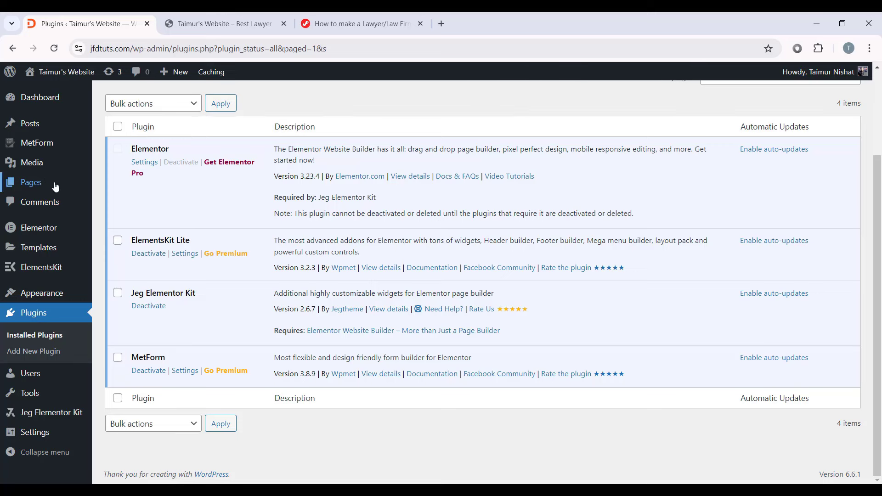
Step: Move the Privacy Policy and Sample Page to trash and dismiss the notices
click(28, 186)
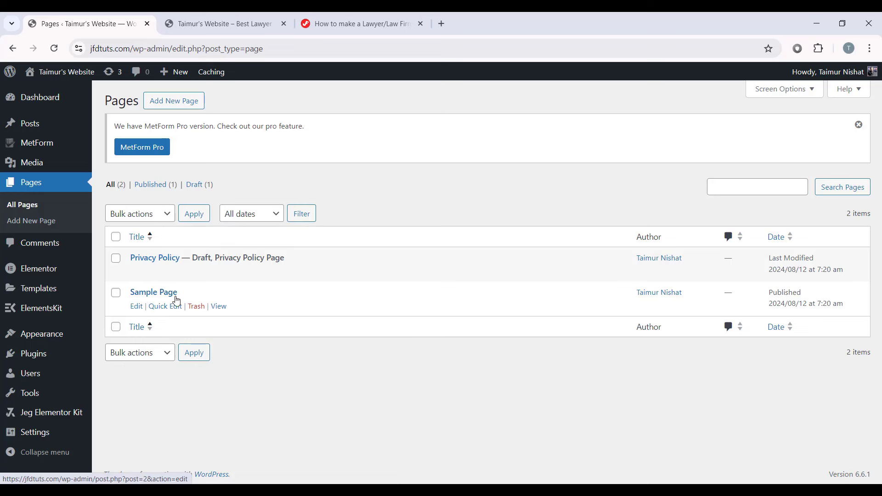
click(116, 264)
click(116, 292)
click(138, 213)
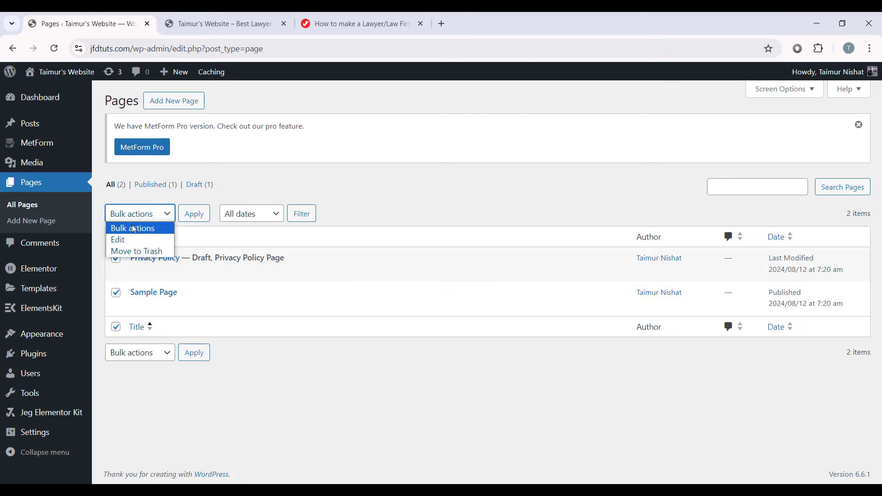
click(136, 251)
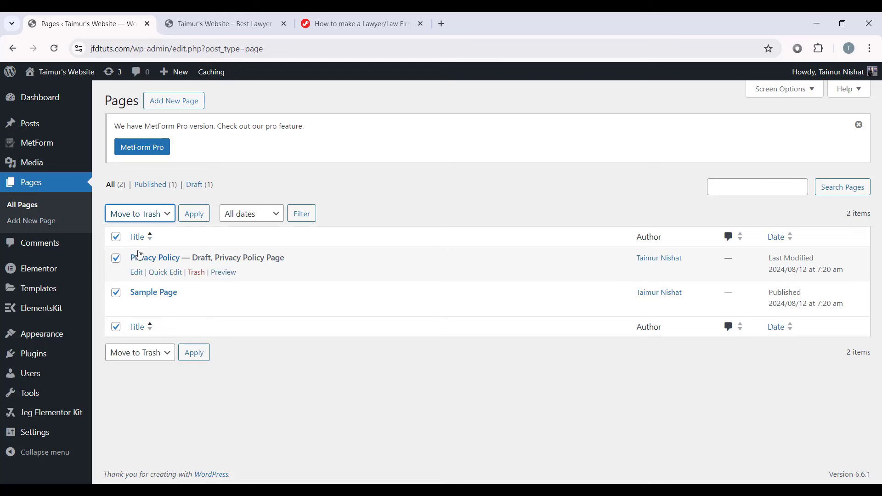
click(193, 214)
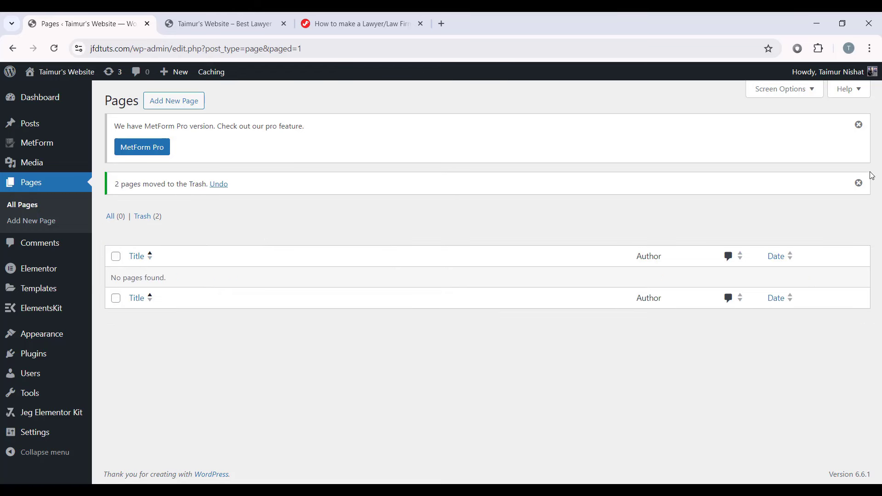
click(858, 182)
click(858, 125)
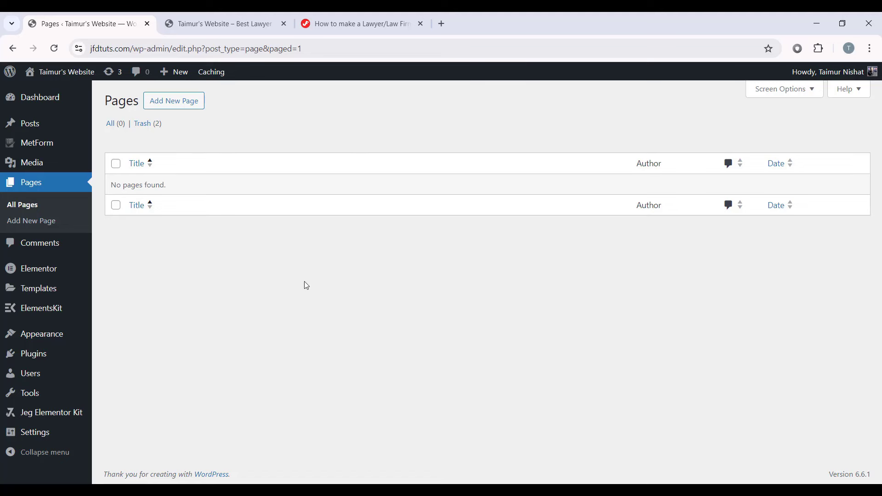
Step: Create and publish a new page titled 'Home', then return to the Pages list
click(178, 112)
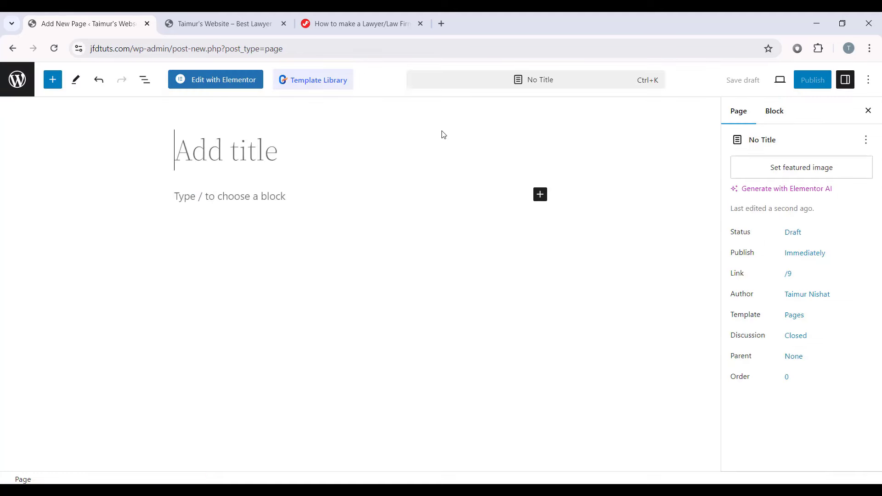
text(Home)
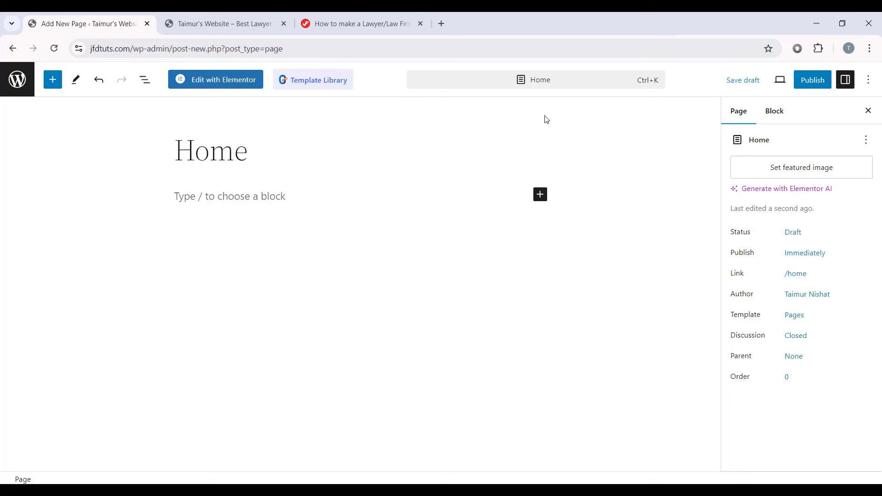
click(802, 83)
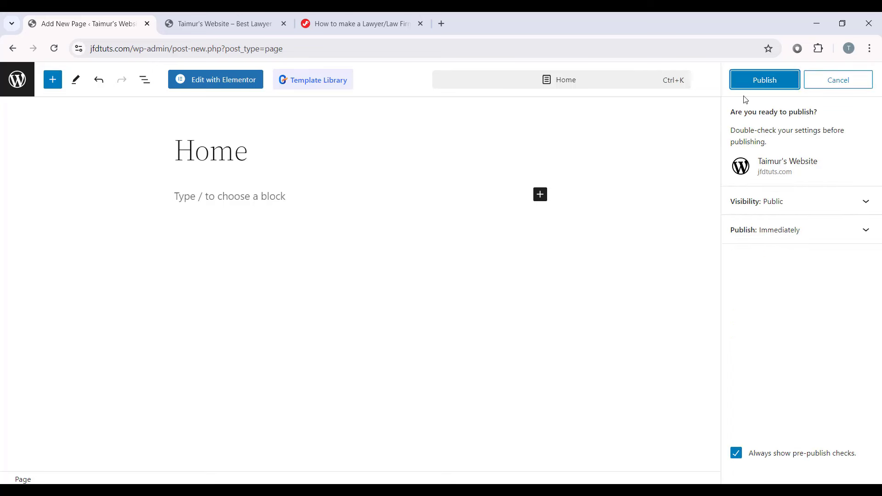
click(753, 84)
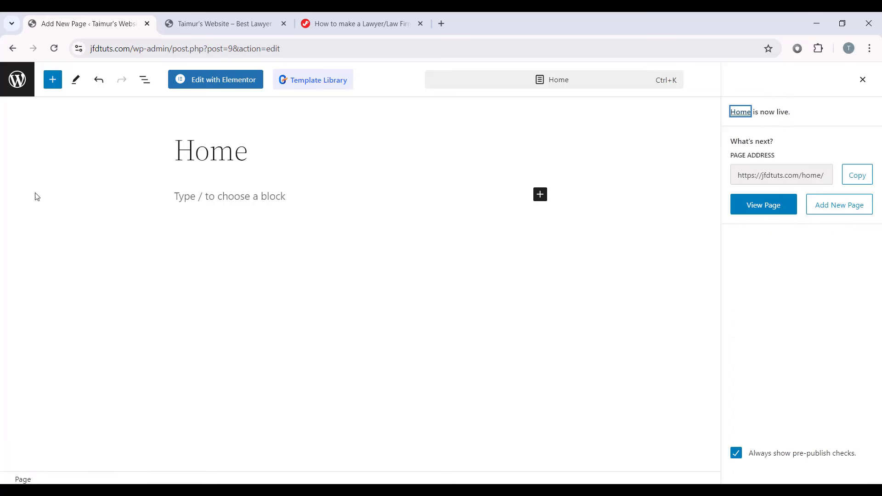
click(22, 84)
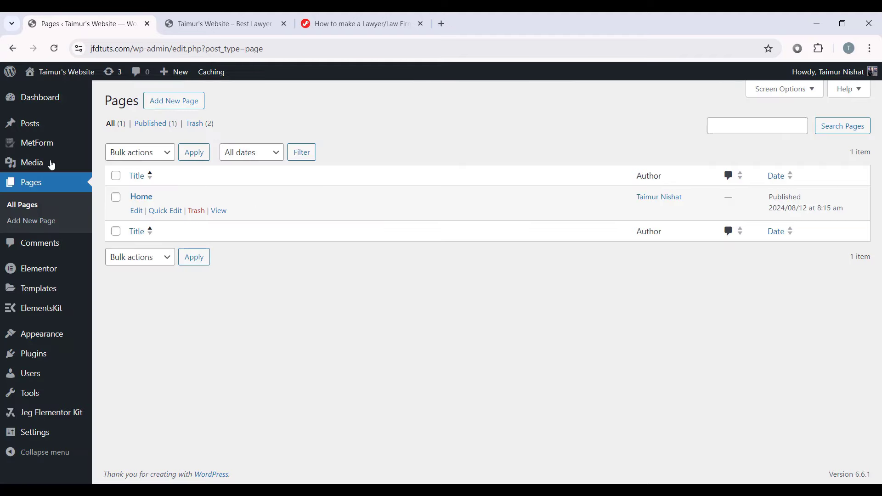
Step: View the live front page, which still shows the Hello world! post
mouse_move(64, 73)
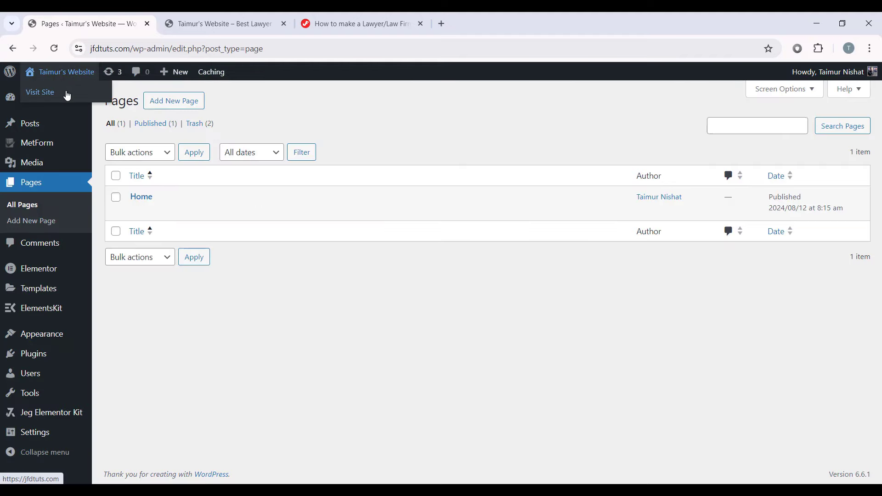
click(67, 95)
scroll(304, 128, down, 5)
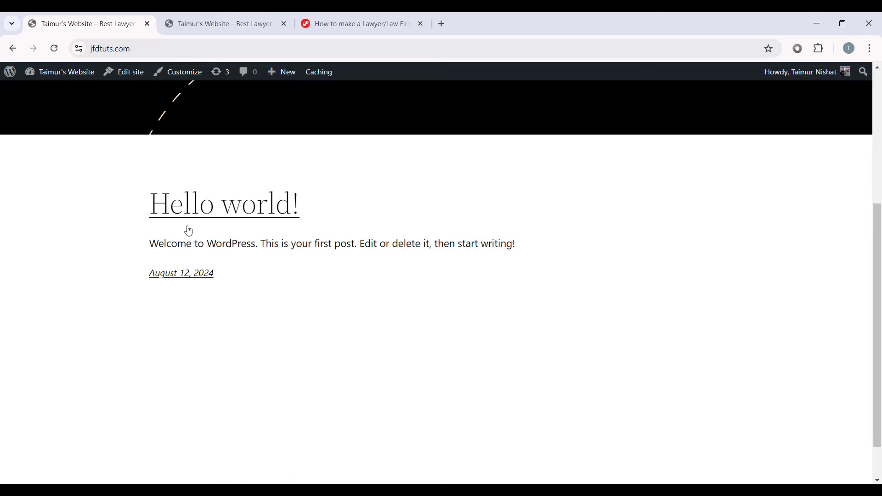
drag(246, 273, 136, 205)
click(365, 269)
scroll(366, 260, down, 1)
scroll(333, 230, up, 6)
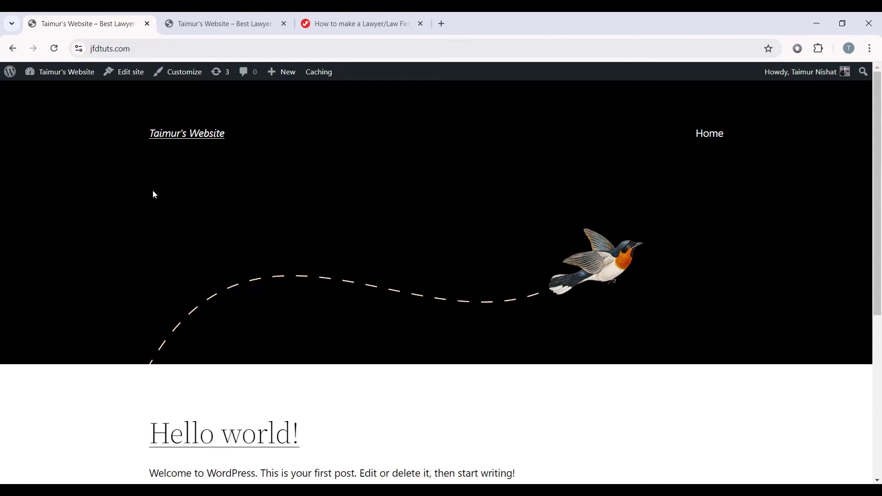
scroll(262, 202, down, 5)
scroll(254, 181, up, 5)
click(110, 48)
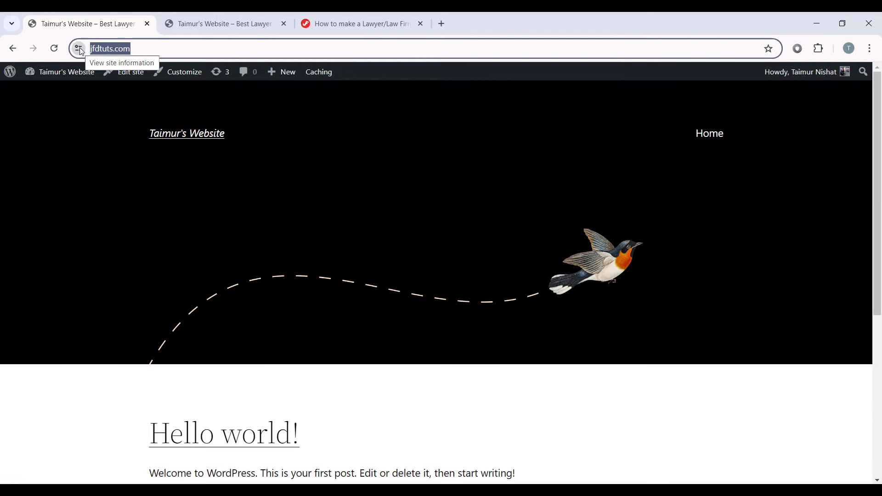
click(138, 48)
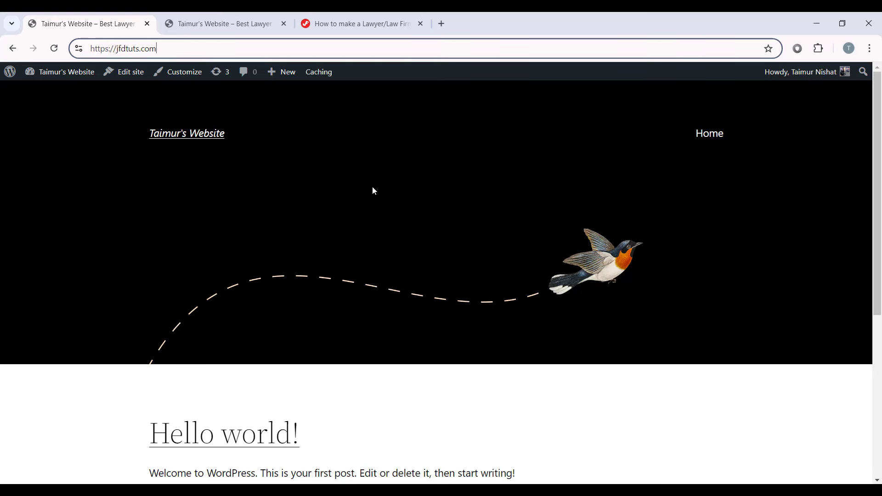
Step: Open Settings > Reading, glancing back at the live front page
mouse_move(13, 73)
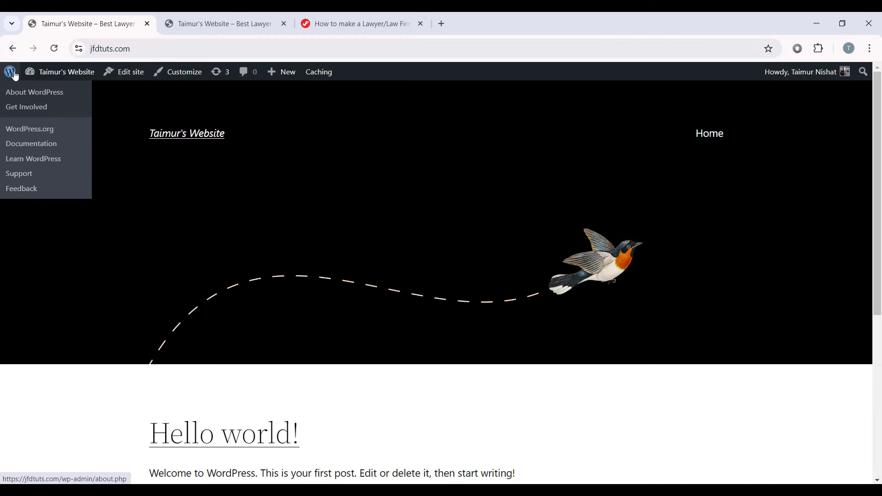
click(28, 91)
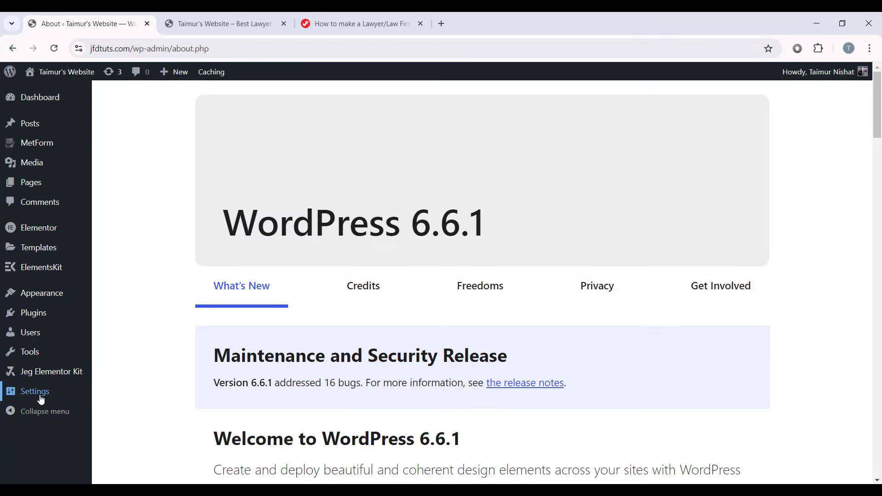
mouse_move(36, 391)
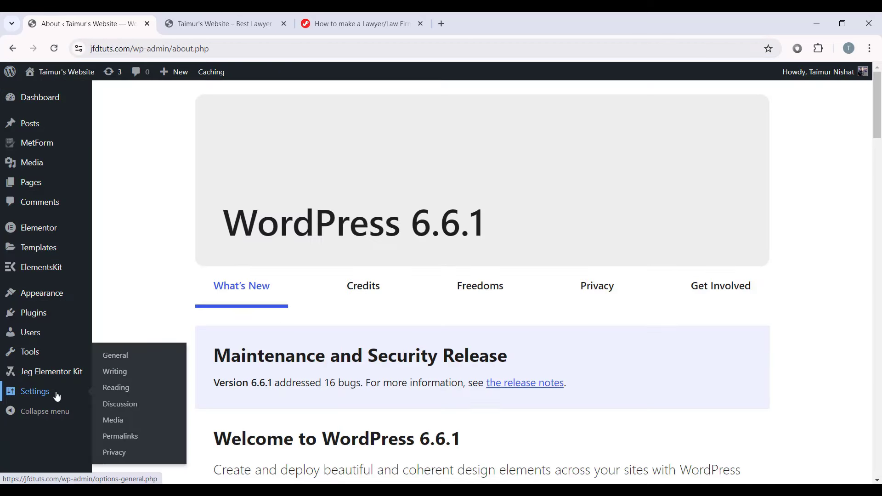
click(133, 390)
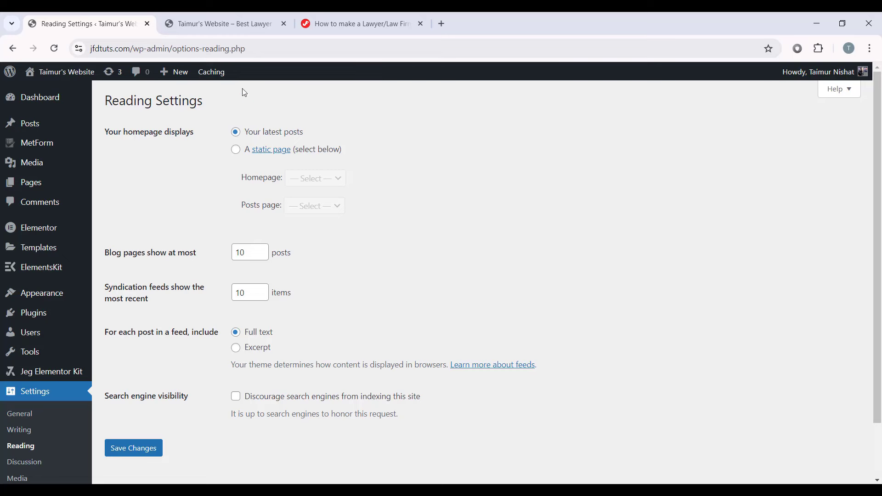
key(ctrl+Tab)
scroll(241, 255, down, 5)
drag(151, 202, 230, 274)
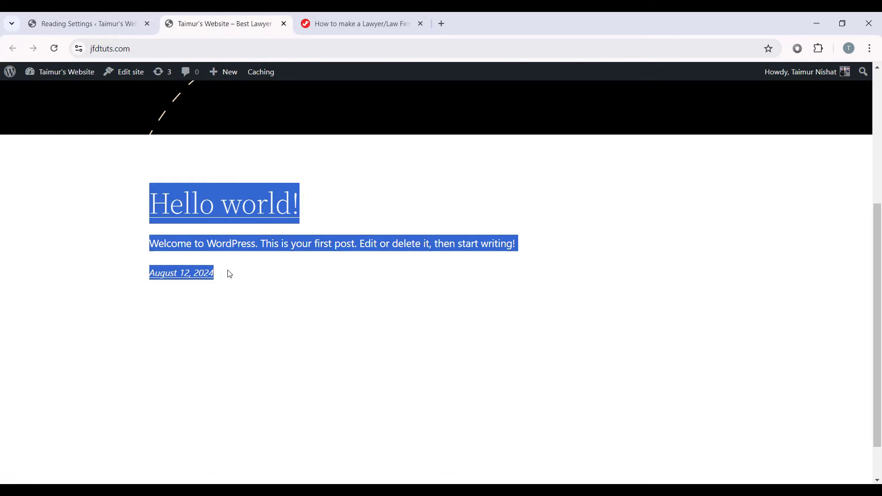
click(230, 274)
key(ctrl+shift+Tab)
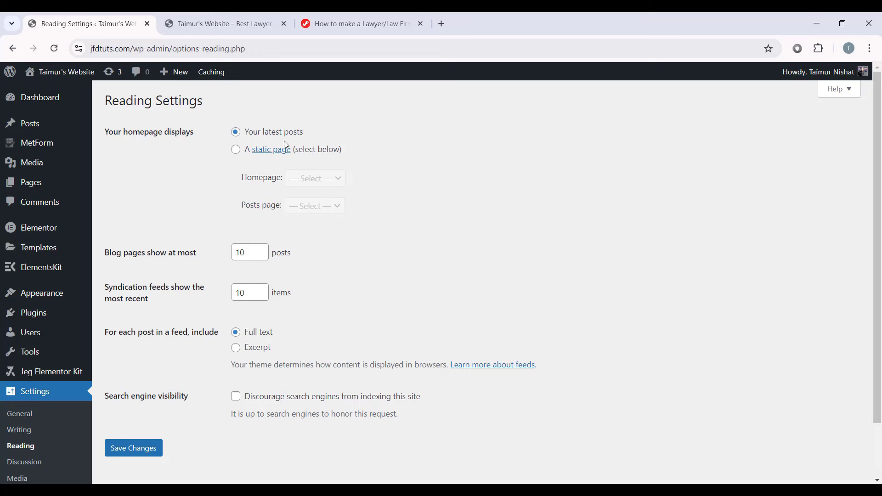
Step: Set the homepage to display a static page, Home, and save the changes
click(235, 150)
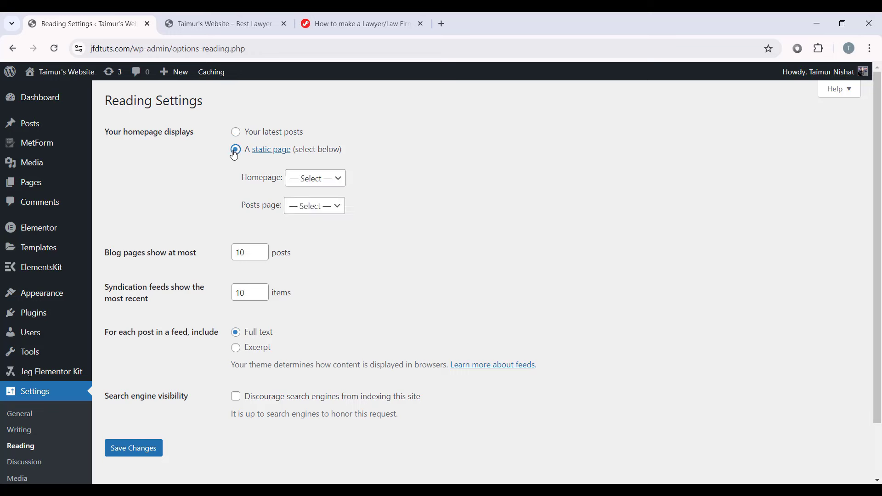
click(311, 186)
click(303, 202)
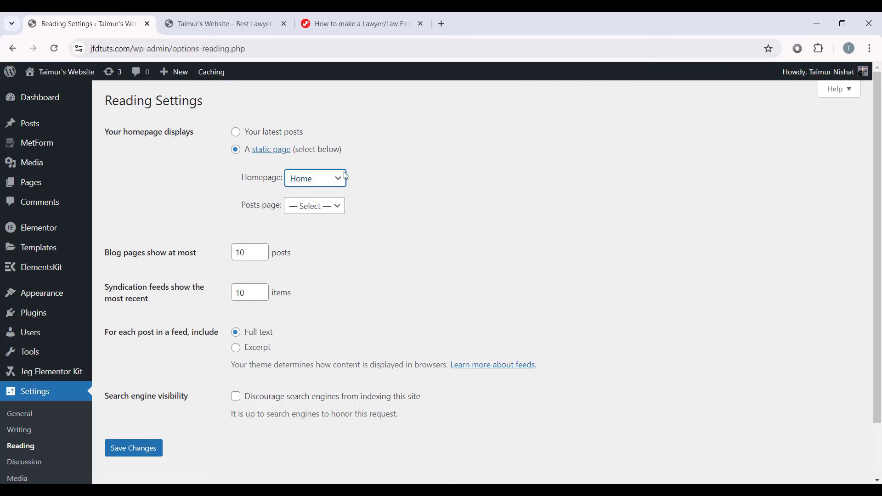
scroll(257, 227, down, 2)
scroll(335, 211, up, 2)
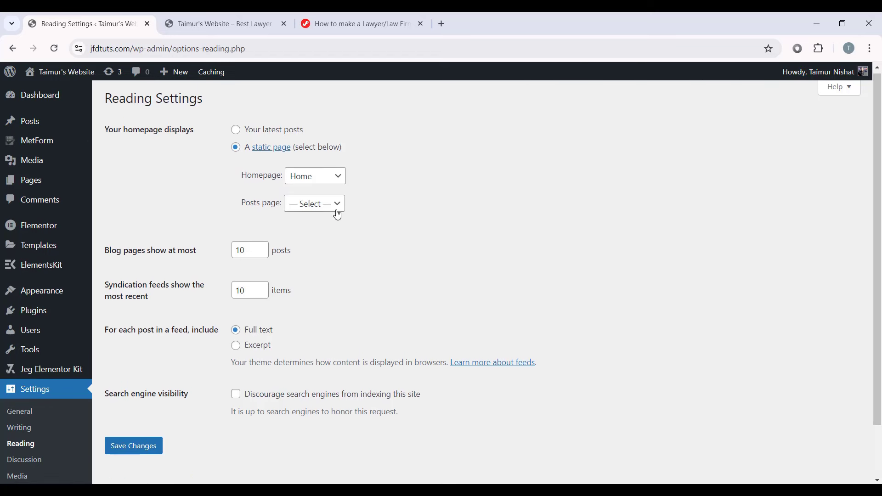
scroll(302, 259, down, 1)
scroll(302, 258, down, 1)
click(140, 386)
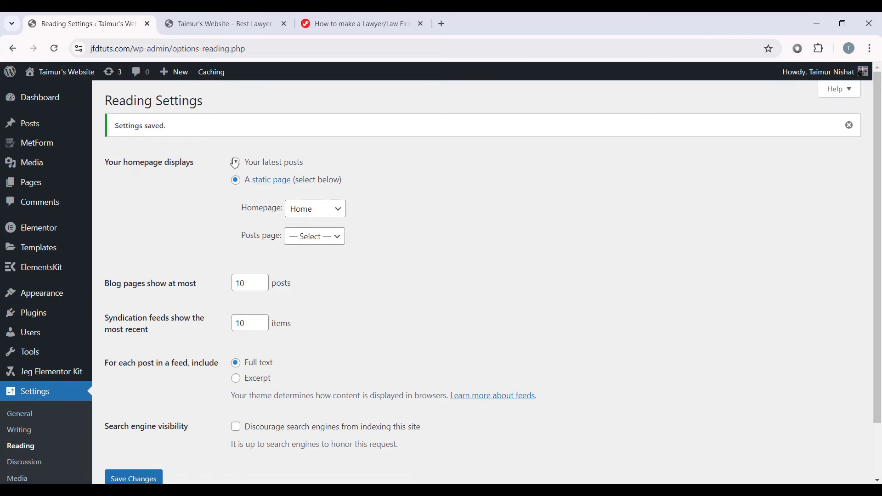
Step: Reload the live site to confirm the front page now shows Home
click(235, 26)
click(55, 48)
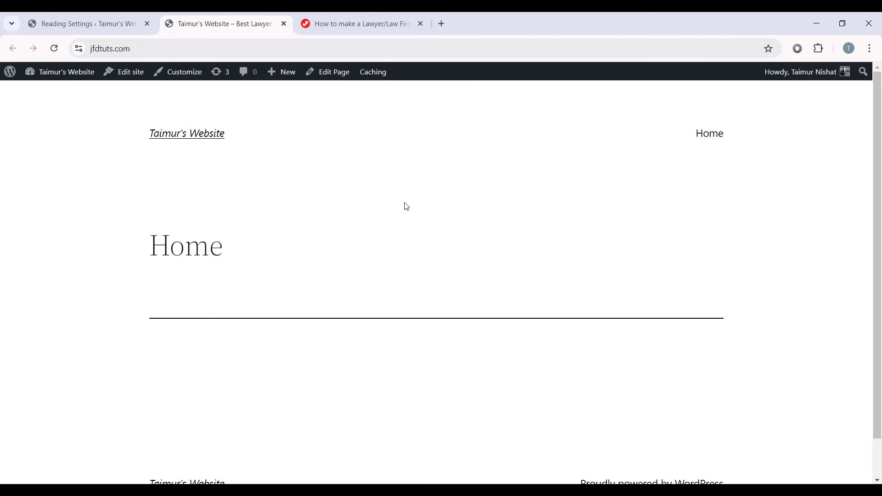
scroll(835, 171, down, 1)
scroll(481, 193, up, 1)
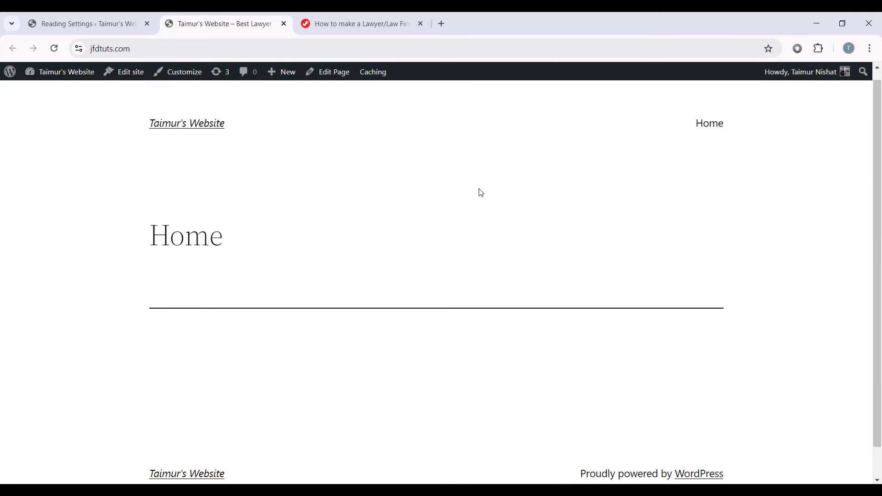
Step: Activate the Hello Elementor theme under Appearance > Themes
click(85, 24)
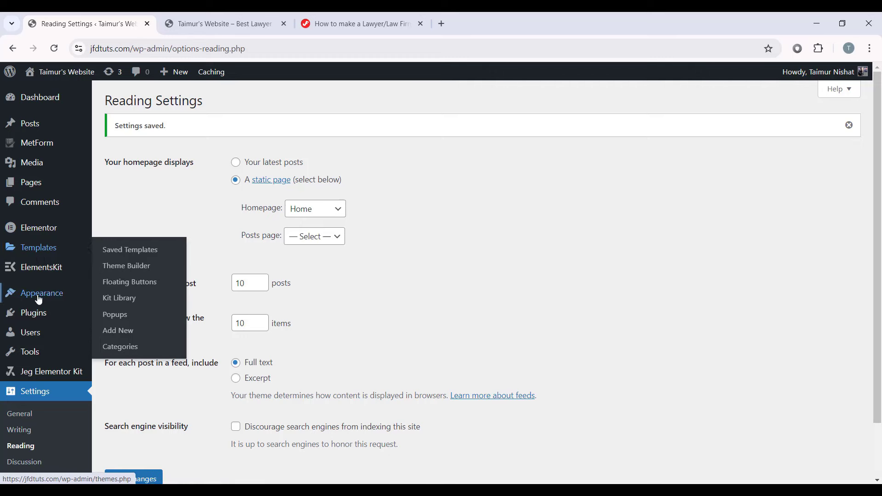
mouse_move(46, 298)
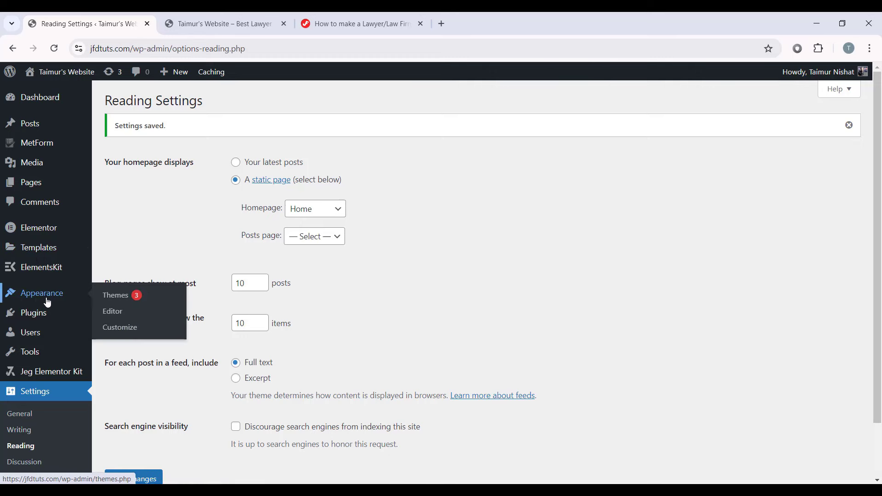
click(124, 296)
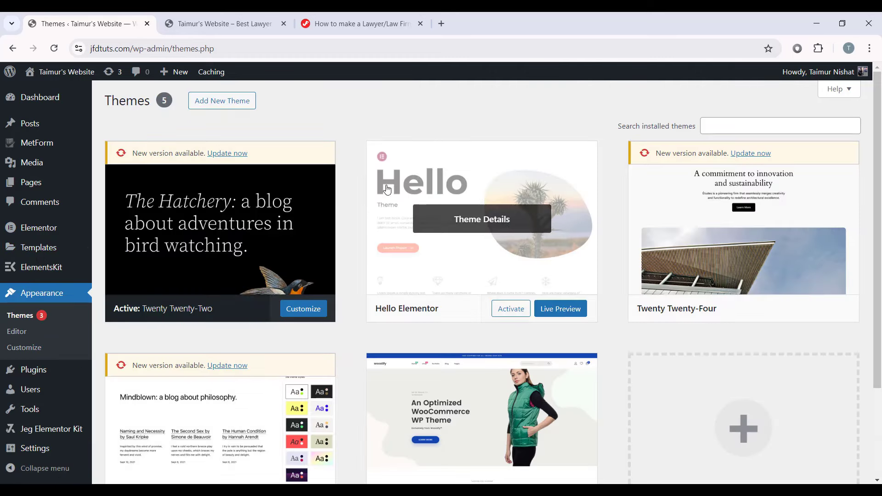
click(507, 309)
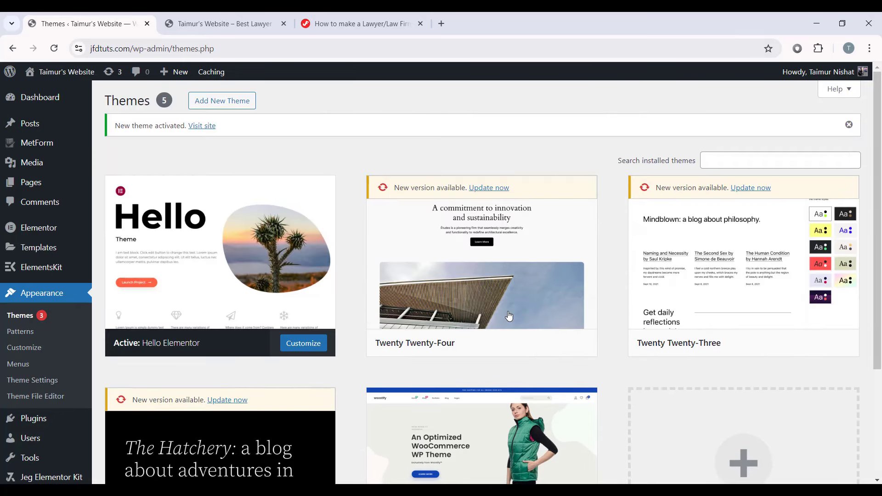
Step: Reload the live site to see Home in Hello Elementor's plain layout
click(252, 18)
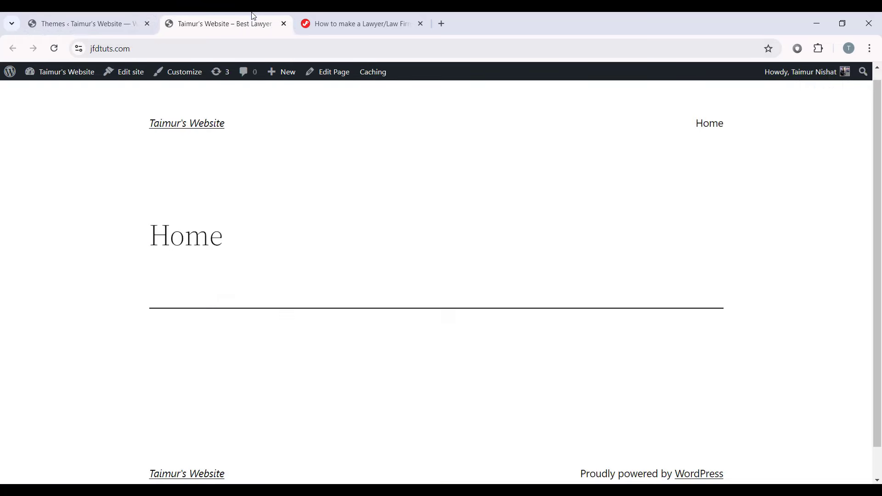
click(54, 48)
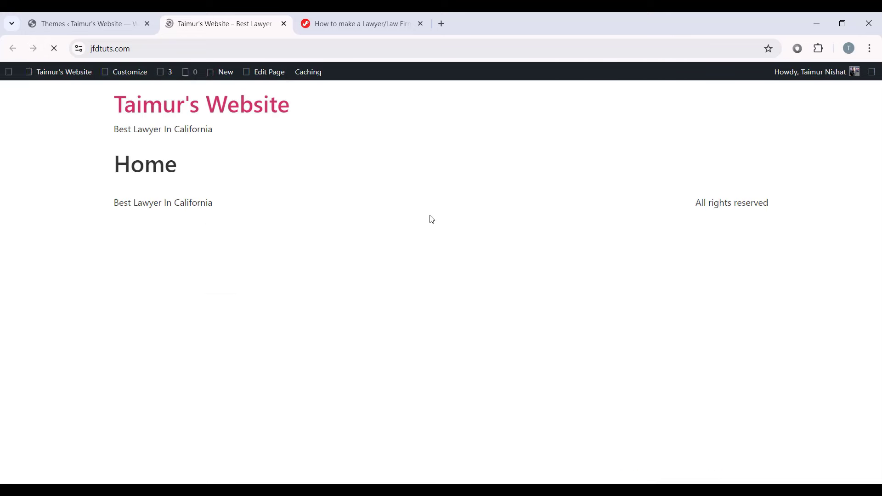
drag(103, 96, 250, 222)
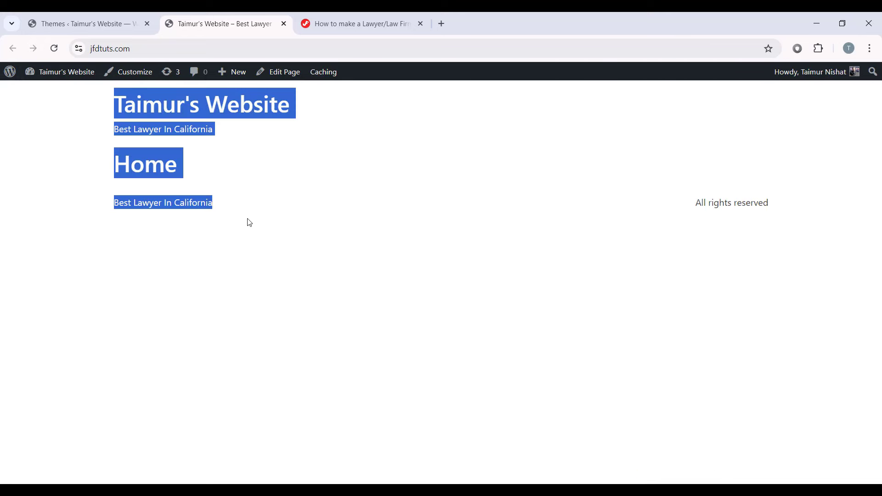
click(387, 230)
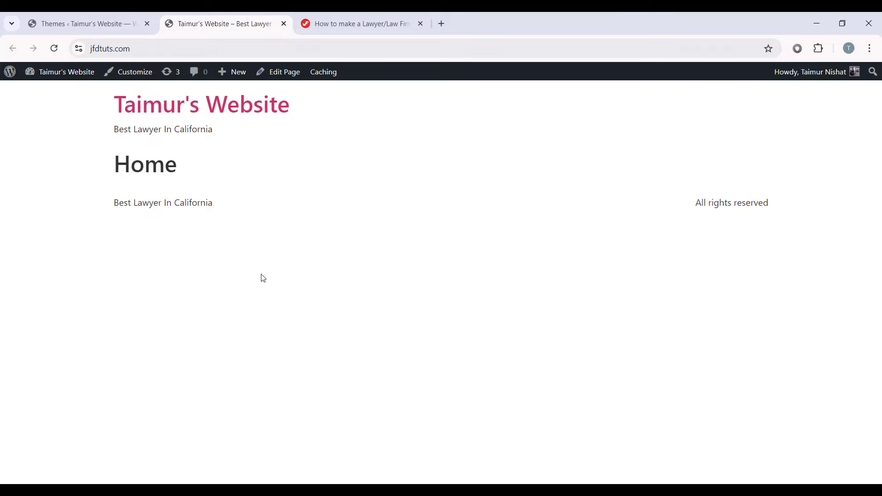
Step: Edit the Home — Front Page with Elementor and close the Notifications popup
click(85, 21)
mouse_move(42, 186)
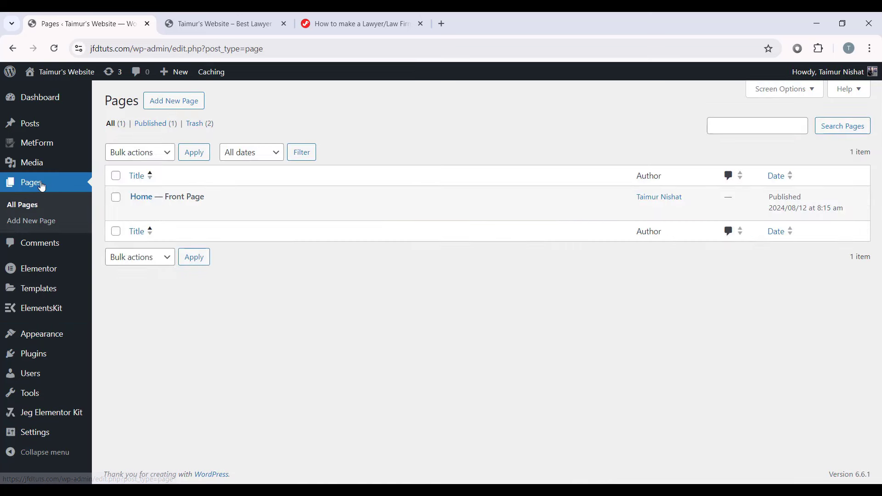
click(141, 198)
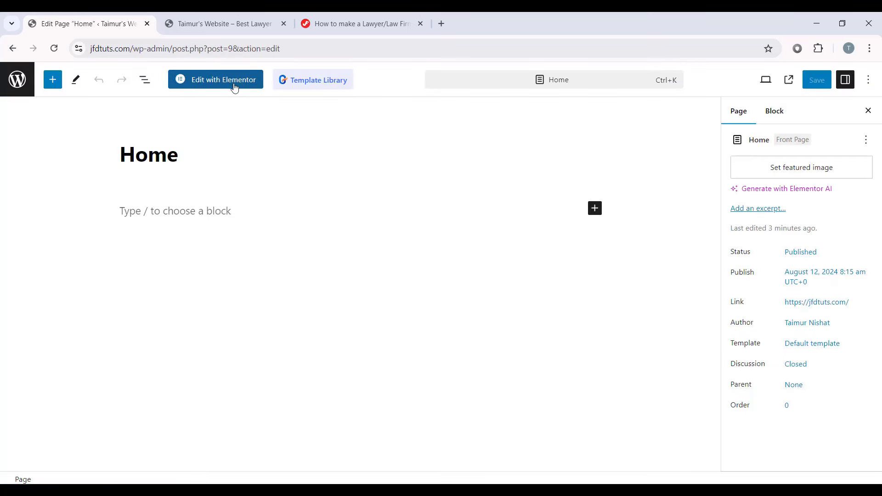
click(234, 88)
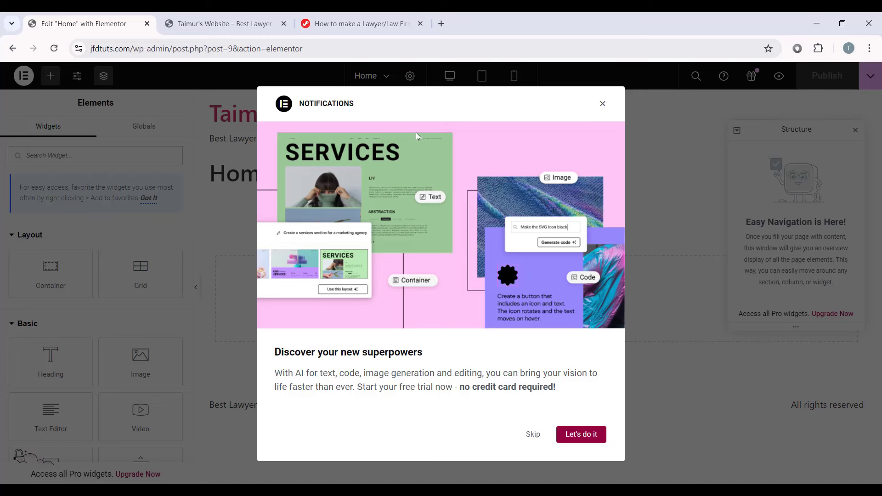
click(603, 104)
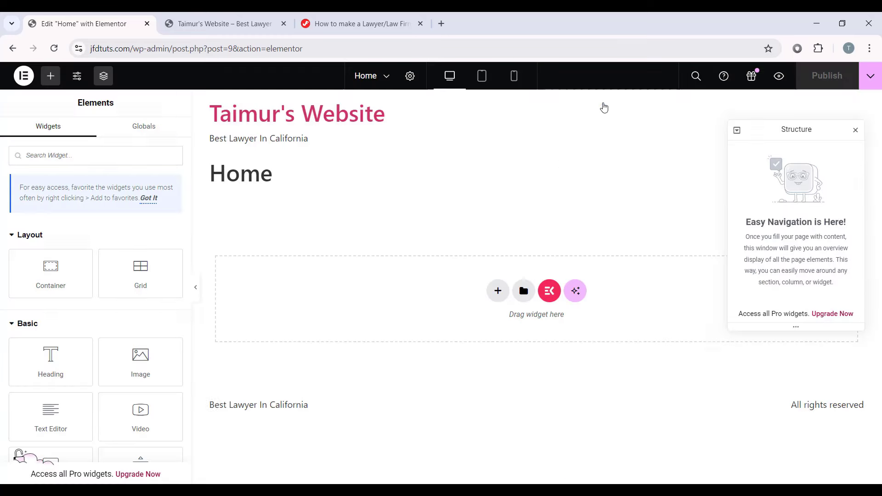
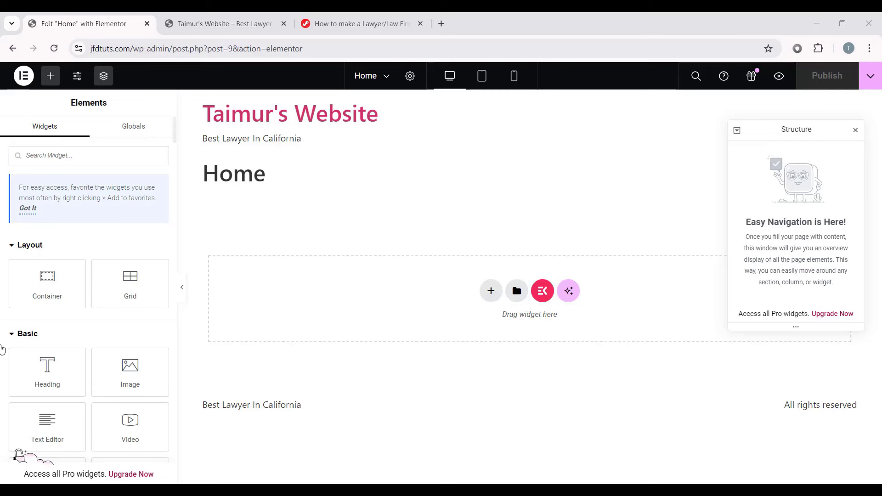
Step: Scroll through the Home page in the editor and compare it with the live site
scroll(120, 239, down, 3)
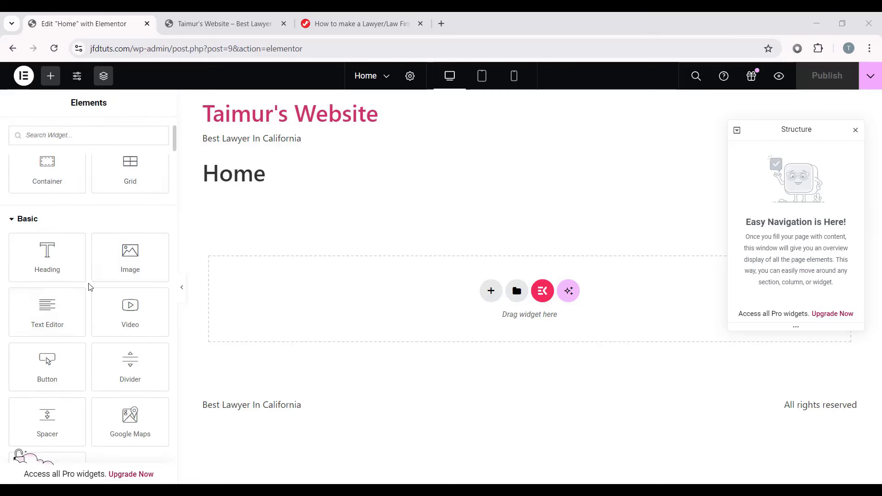
scroll(91, 287, up, 3)
scroll(89, 271, down, 6)
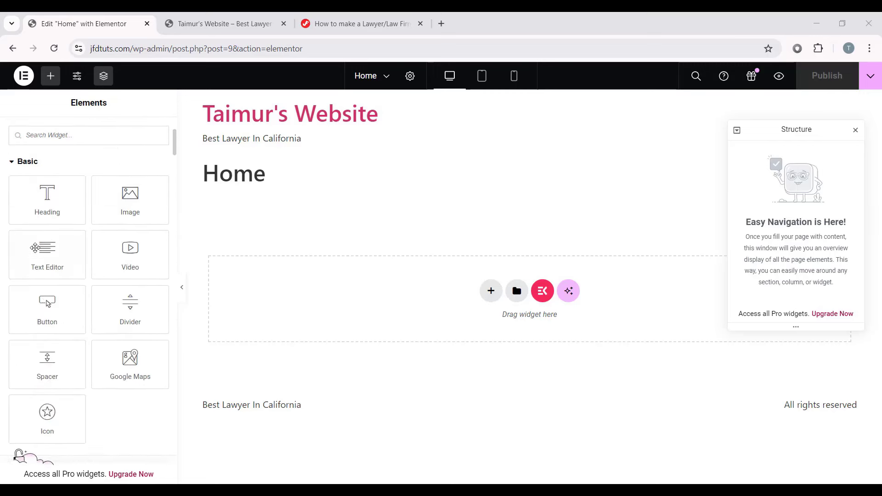
scroll(42, 303, up, 6)
scroll(43, 306, down, 3)
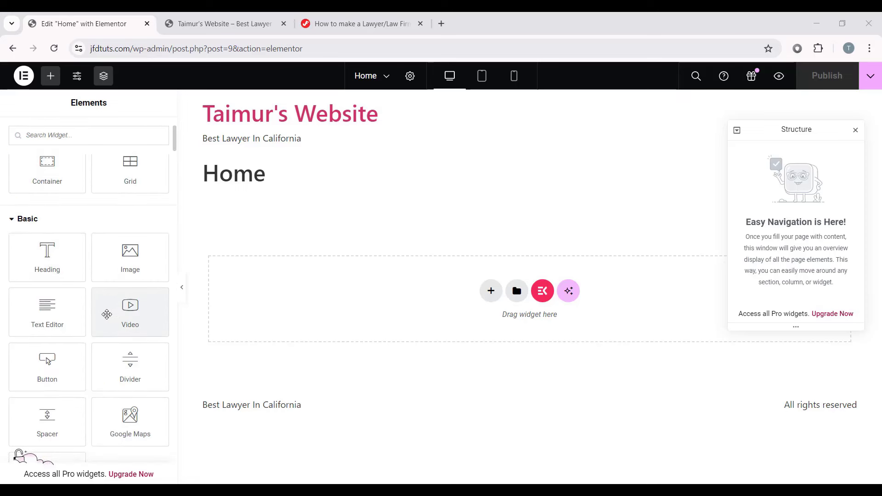
scroll(69, 298, down, 6)
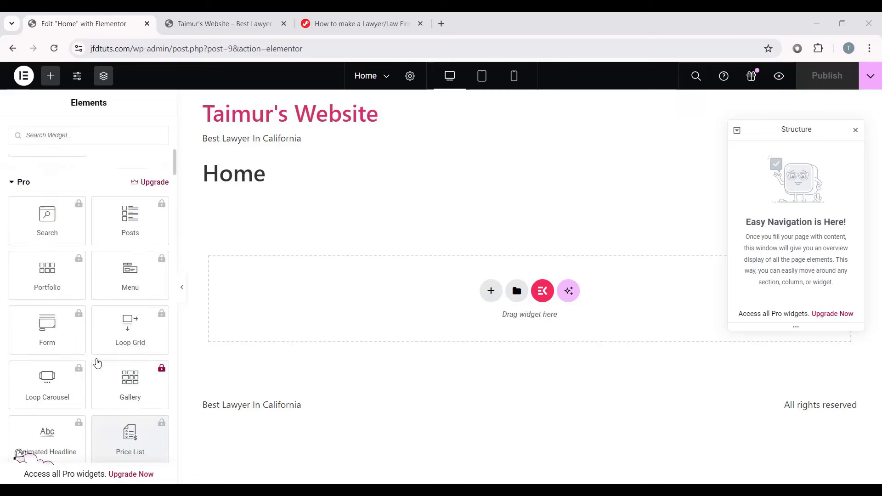
scroll(97, 349, up, 2)
scroll(69, 298, down, 1)
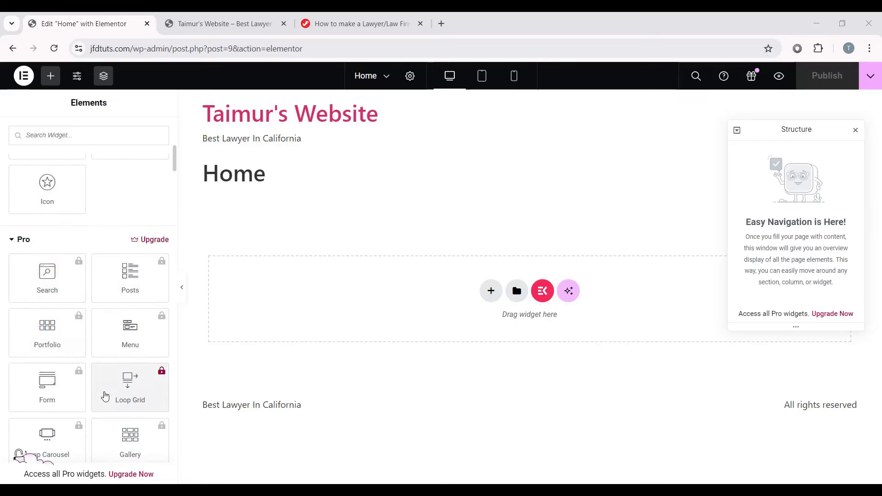
scroll(59, 339, down, 4)
scroll(56, 342, up, 2)
scroll(56, 342, up, 2)
scroll(113, 298, down, 2)
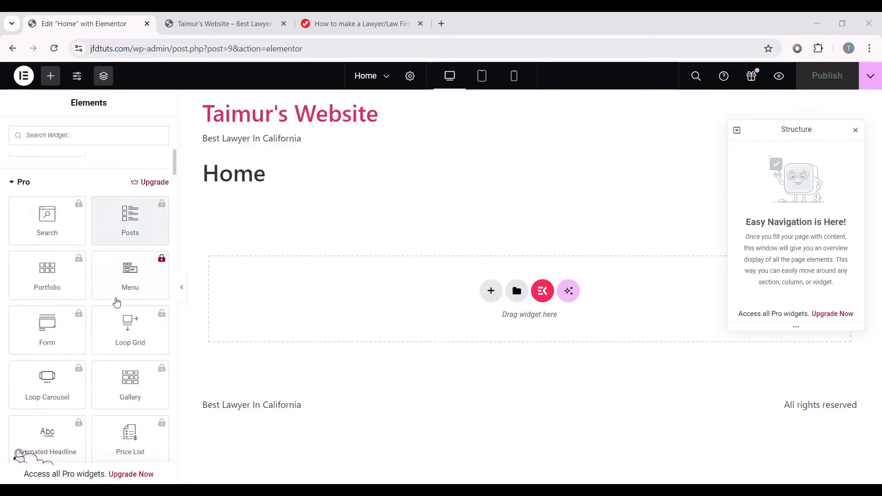
scroll(99, 257, up, 1)
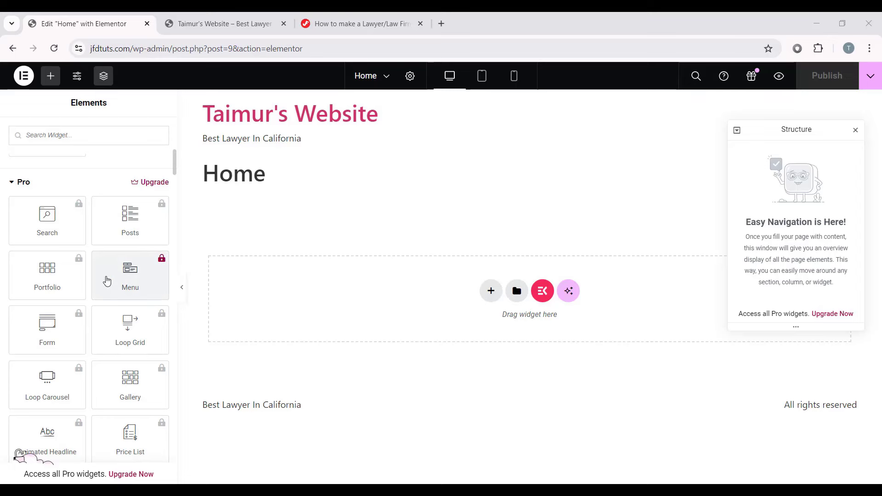
scroll(103, 321, down, 8)
scroll(95, 294, down, 6)
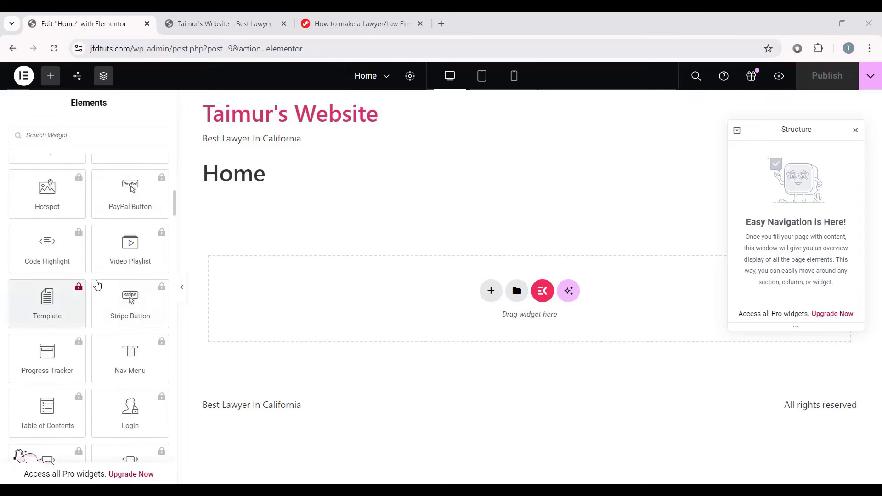
scroll(111, 287, up, 15)
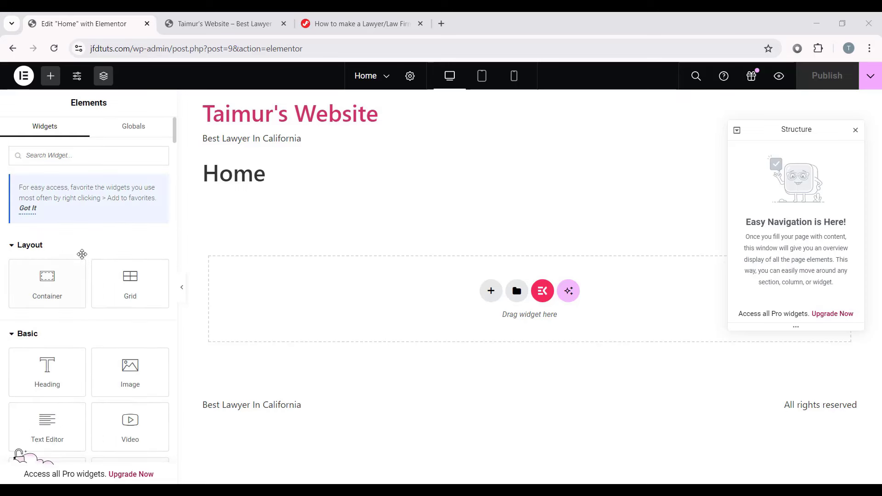
scroll(82, 254, down, 3)
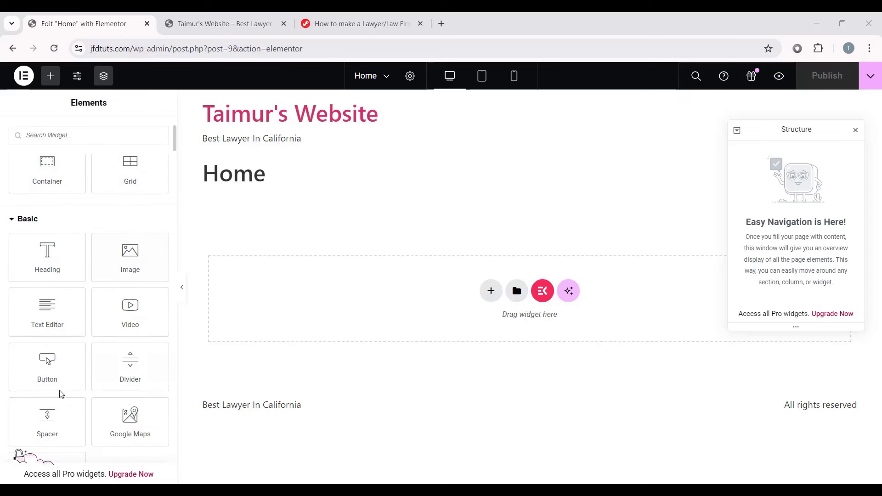
scroll(50, 257, down, 1)
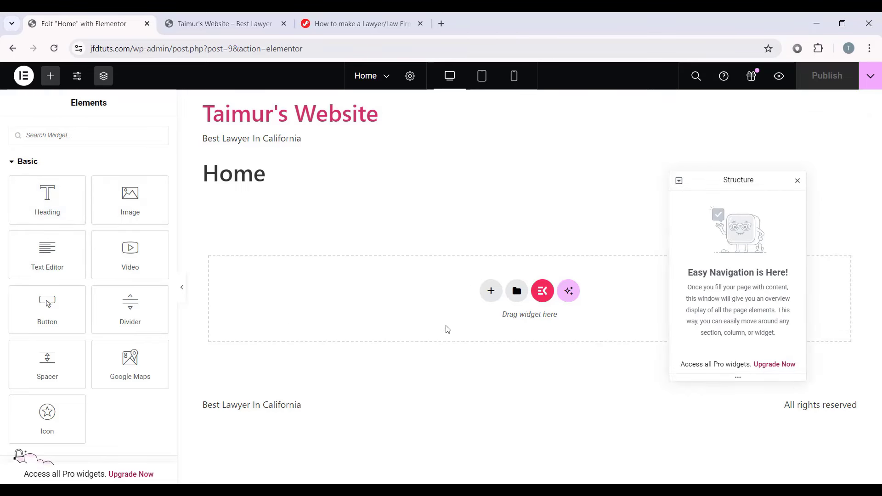
click(257, 24)
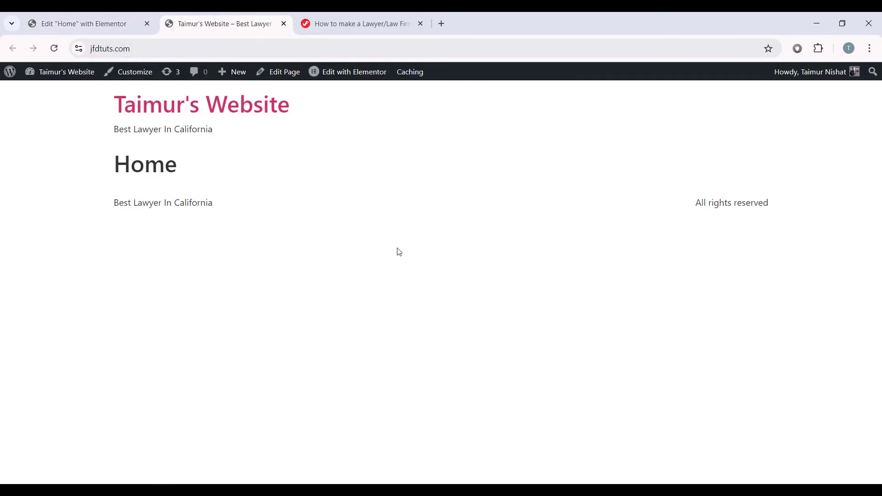
click(81, 24)
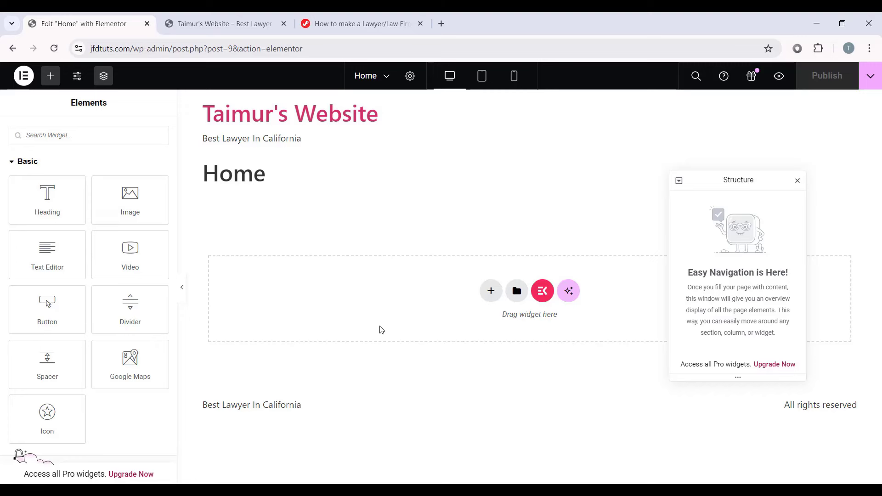
Step: Drop a Heading widget below the Home title and set its text to the owner's full name
drag(84, 221, 385, 312)
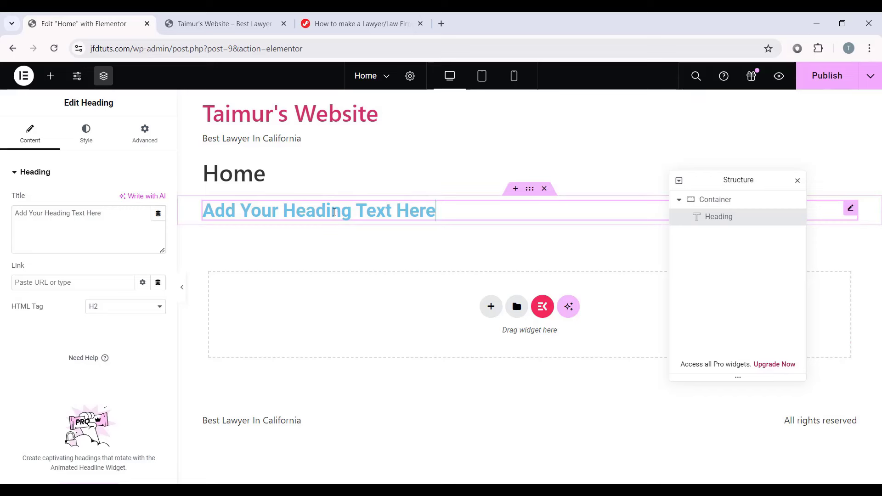
triple_click(409, 211)
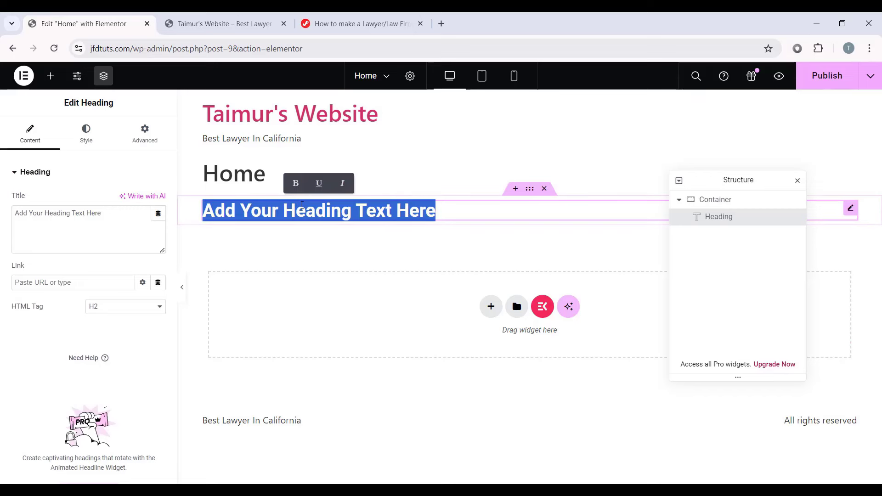
text(My website)
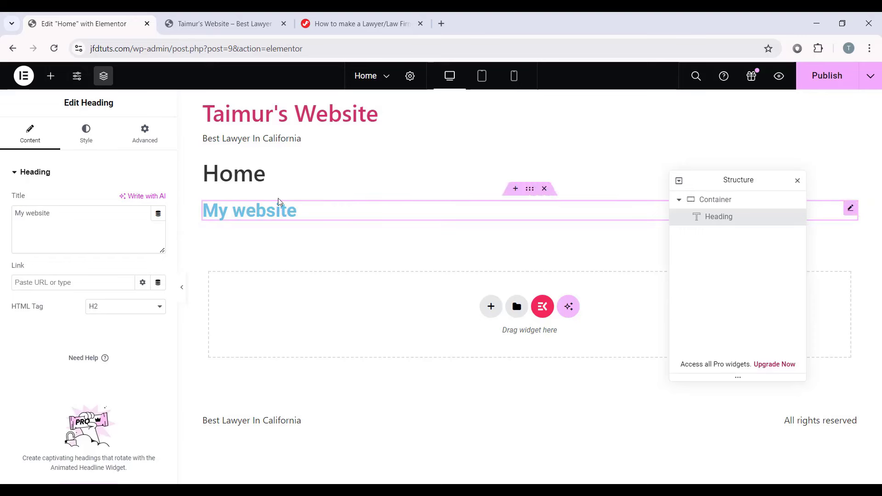
drag(60, 211, 15, 212)
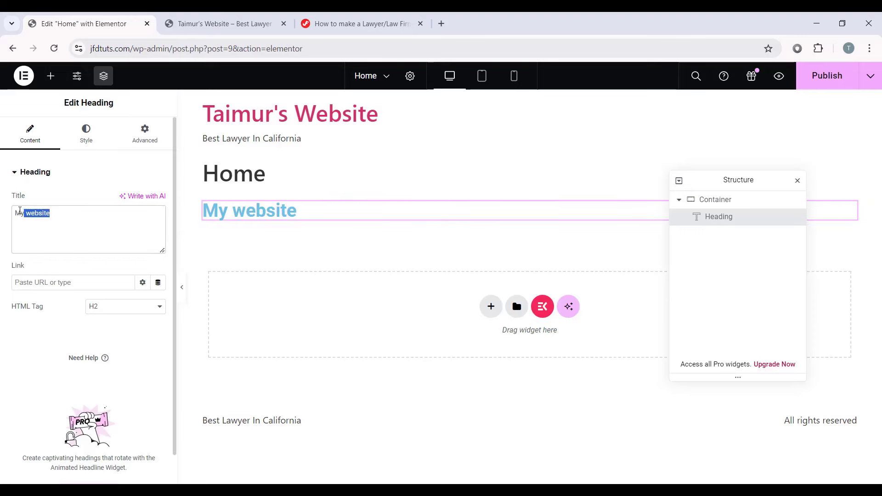
key(BackSpace)
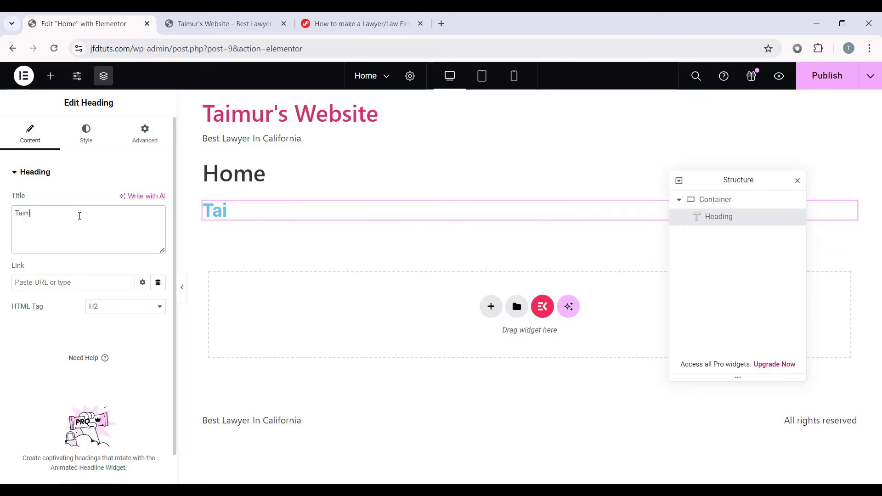
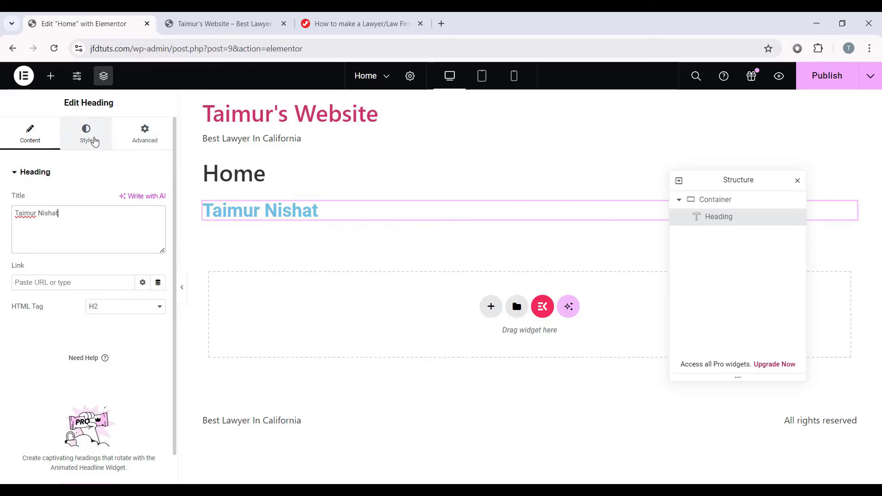
Step: Center-align the name heading and set its text colour to black #000000
click(94, 142)
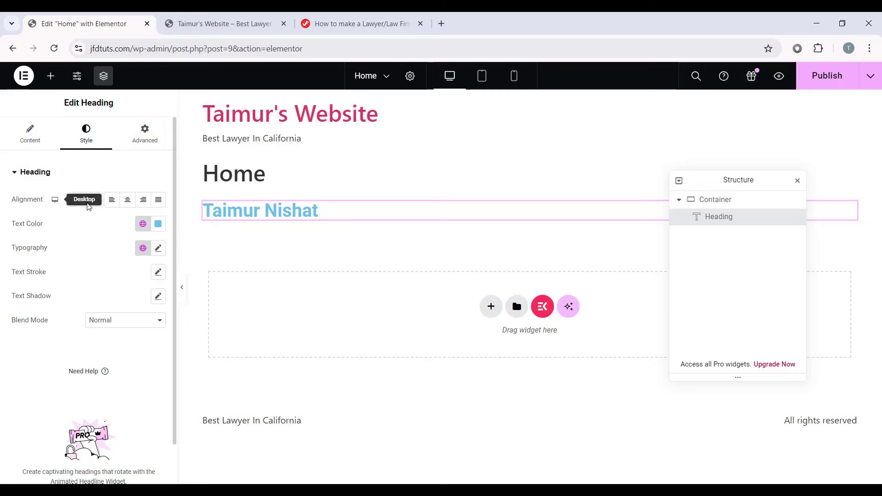
click(127, 199)
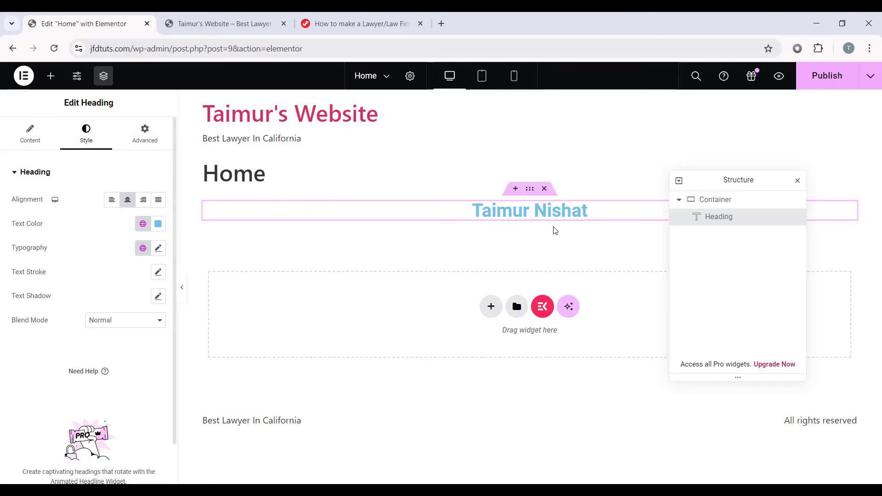
drag(740, 186, 692, 262)
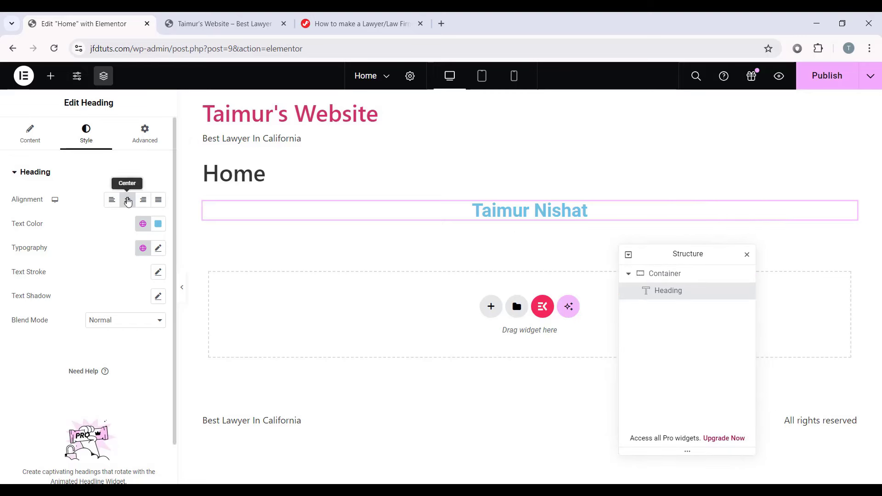
click(143, 199)
click(128, 200)
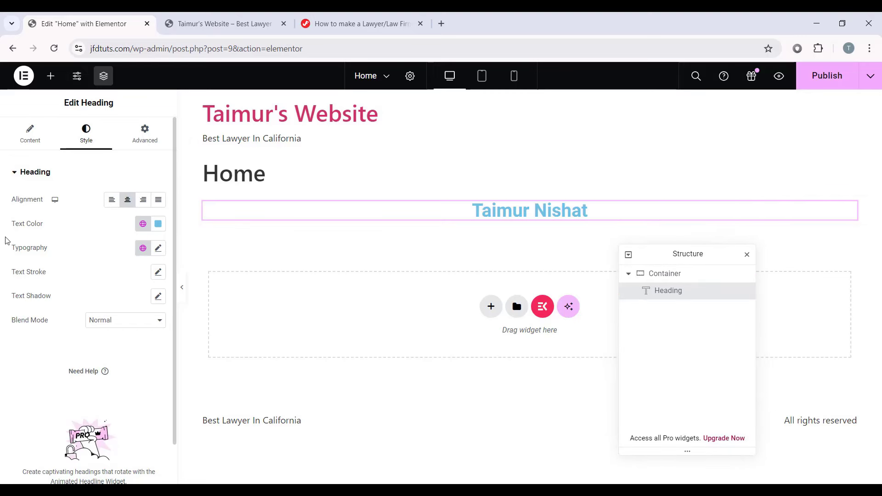
click(158, 224)
click(150, 297)
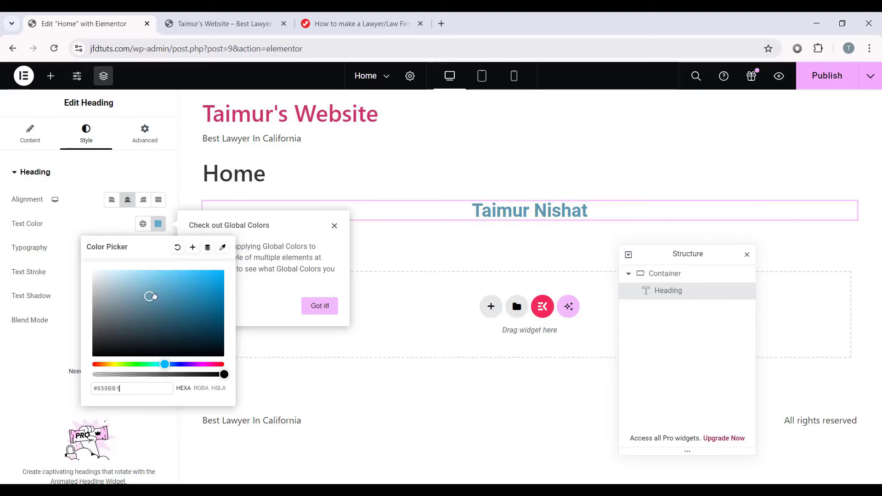
drag(154, 296, 56, 376)
click(57, 375)
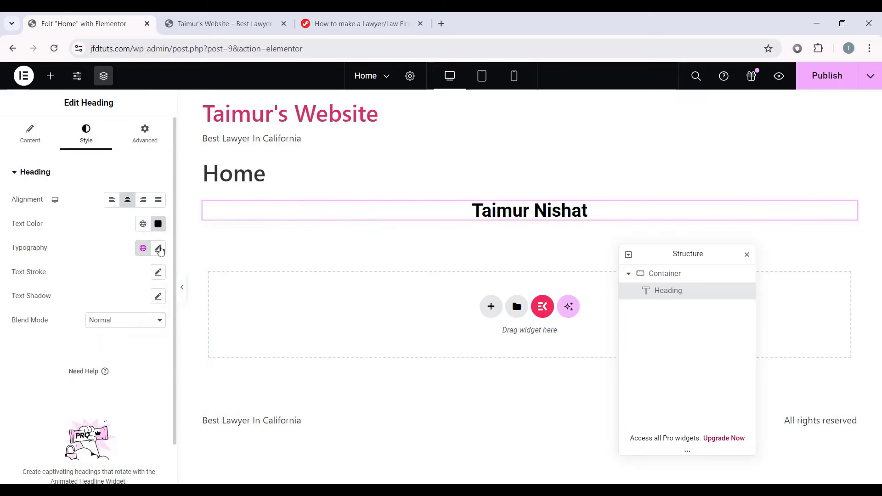
click(159, 248)
Step: Set the heading's typography to the Poppins font at 50 px
click(120, 250)
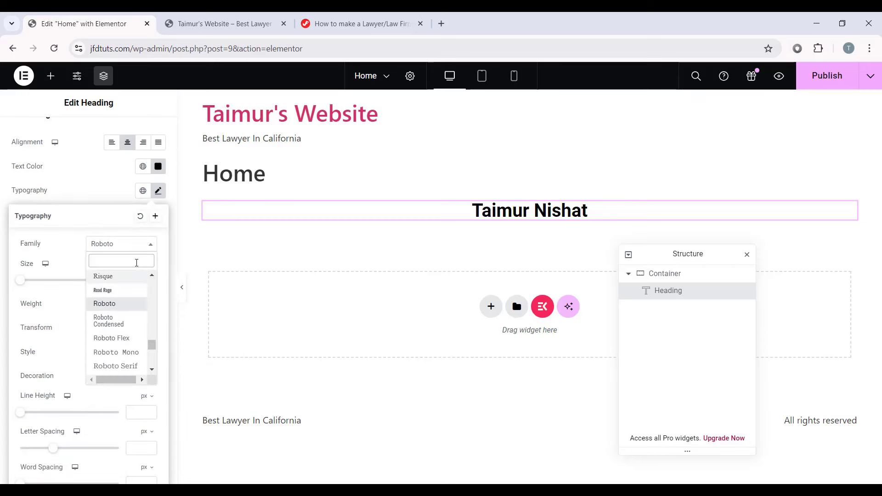
text(Poppin)
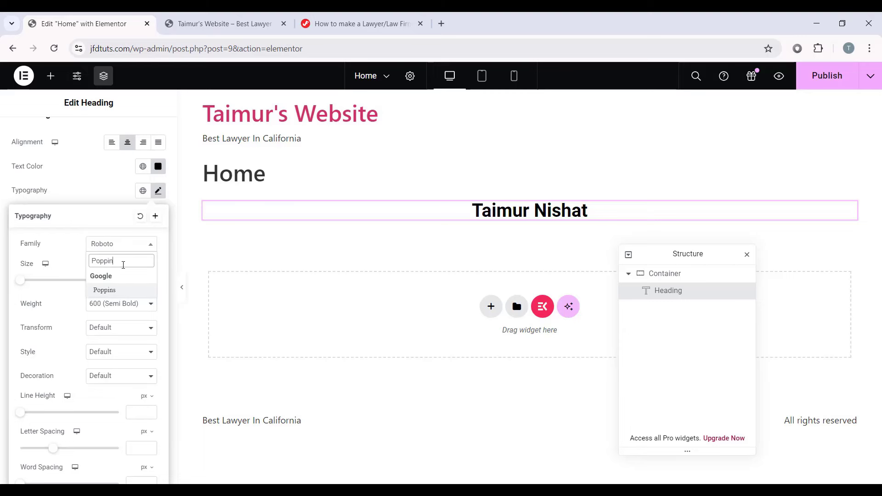
click(114, 293)
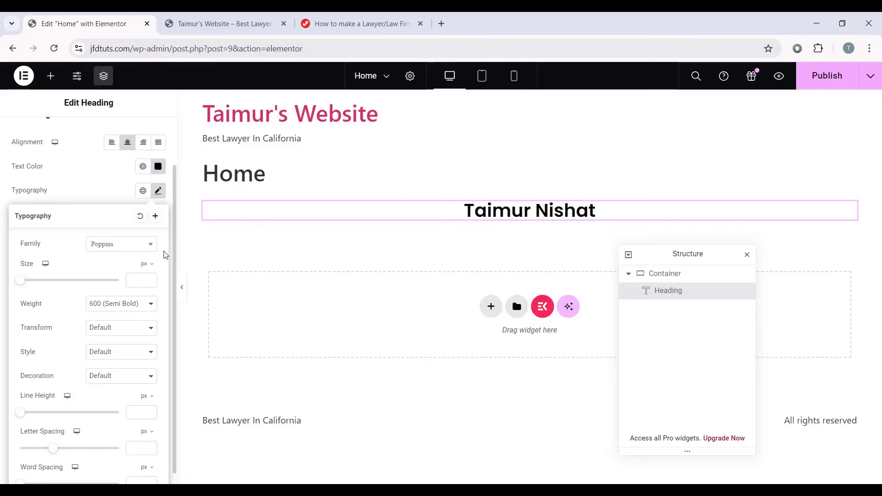
drag(20, 285, 46, 288)
drag(54, 288, 52, 288)
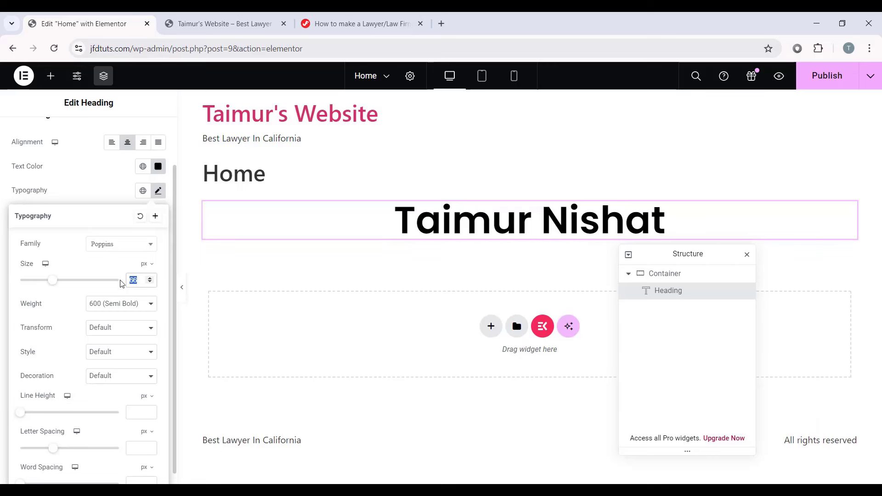
text(20)
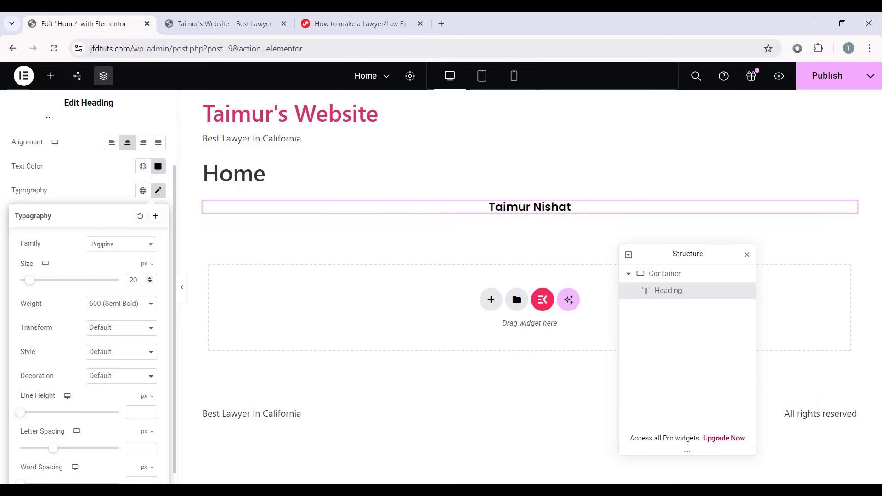
key(BackSpace)
key(BackSpace)
text(30)
key(BackSpace)
key(BackSpace)
text(50)
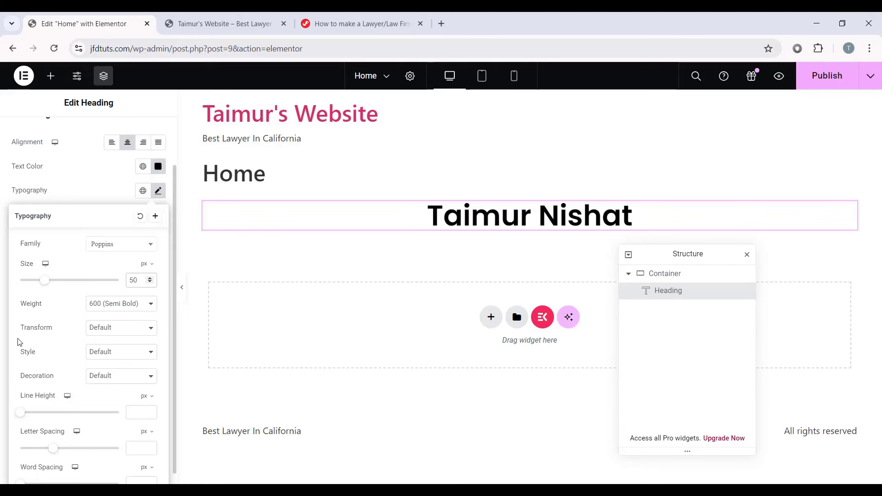
scroll(32, 323, down, 1)
Step: Try thin, extra bold and medium weights, then uppercase, lowercase and capitalized text
click(101, 294)
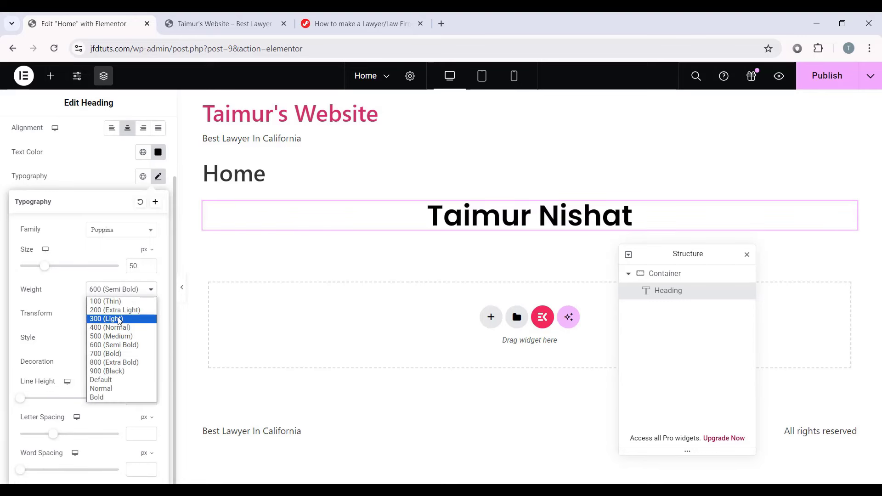
click(105, 301)
click(118, 290)
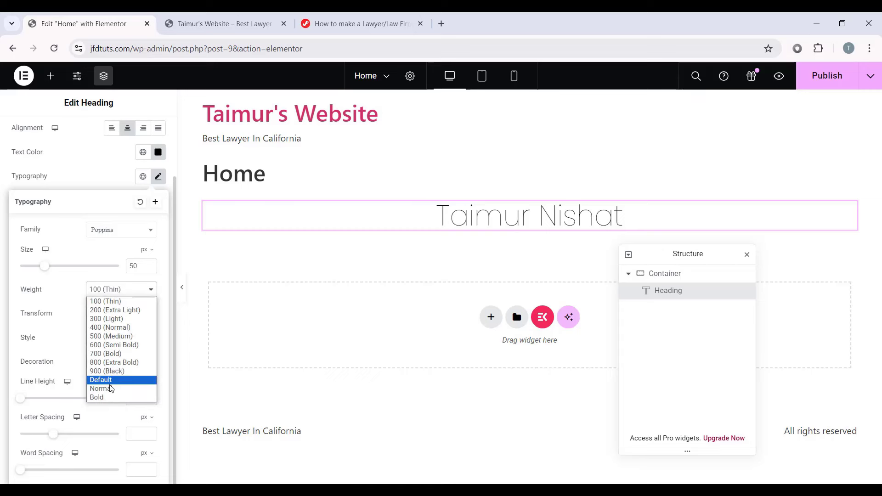
click(115, 362)
click(125, 294)
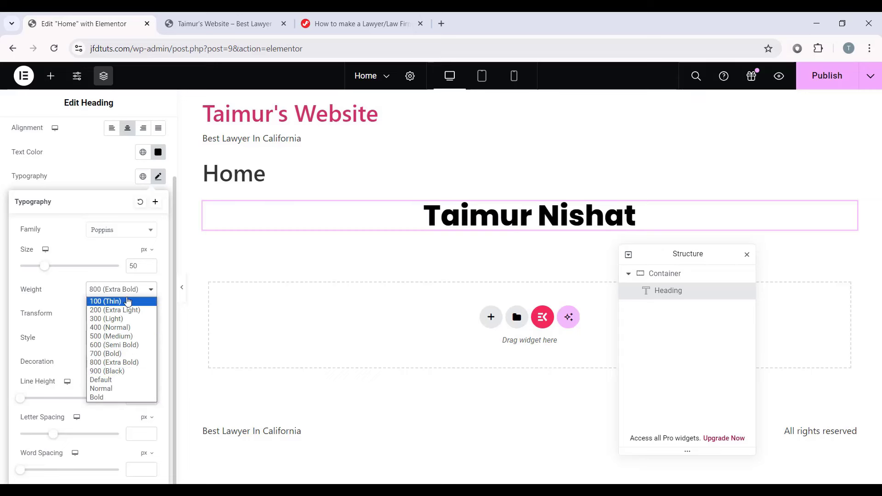
click(111, 336)
click(102, 316)
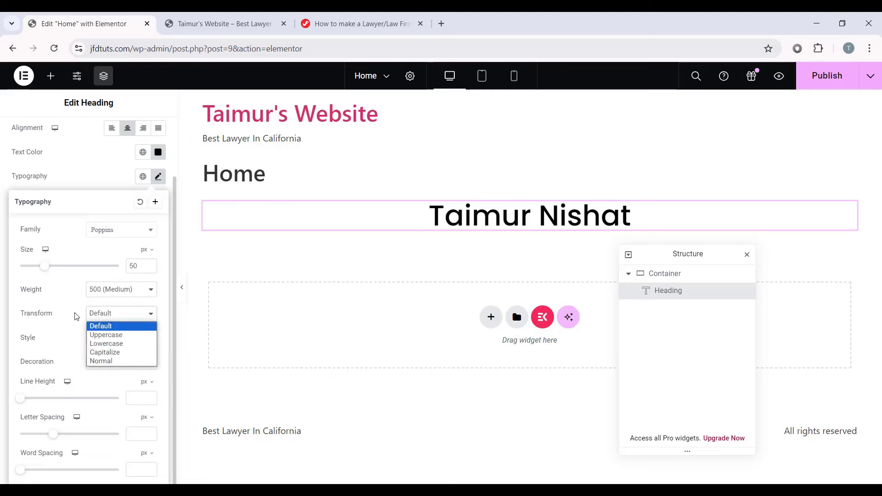
click(106, 335)
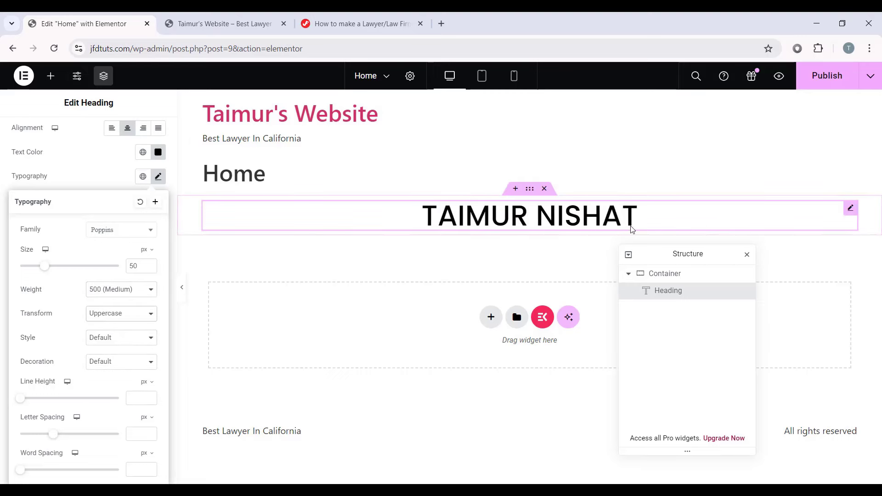
click(112, 315)
click(112, 340)
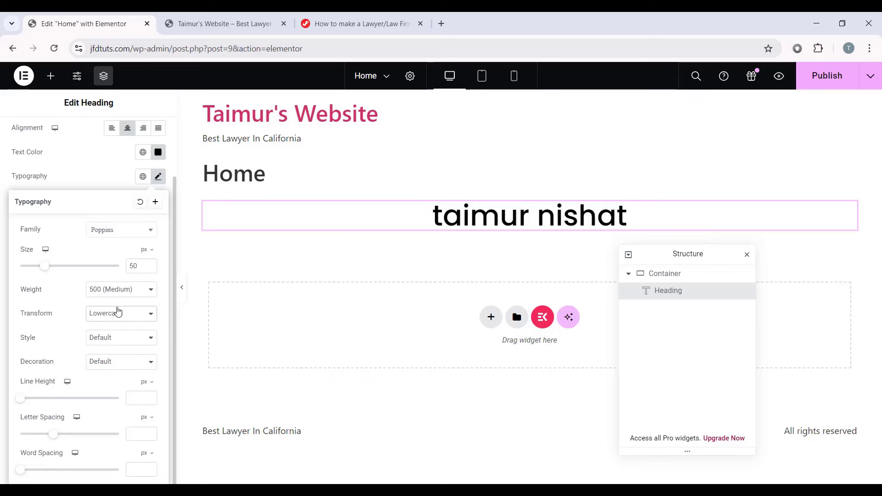
click(123, 294)
click(117, 313)
click(102, 351)
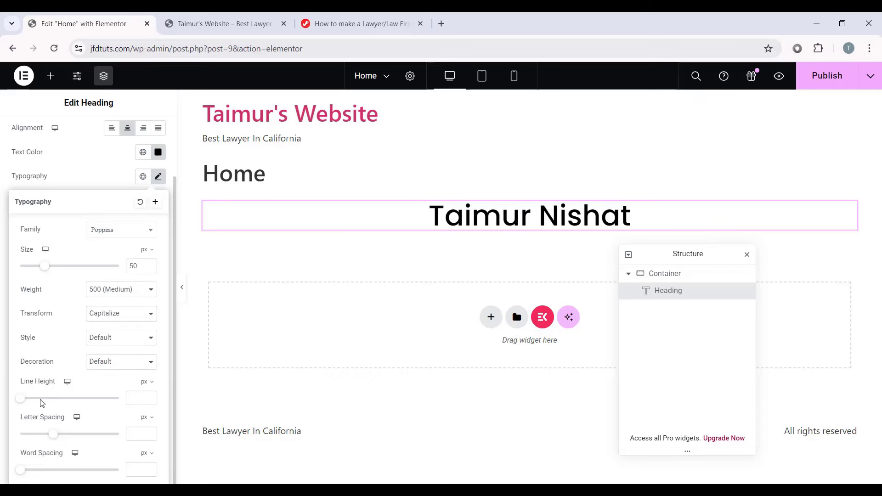
Step: Increase line height, letter and word spacing, then reset the heading typography to default
drag(20, 398, 115, 397)
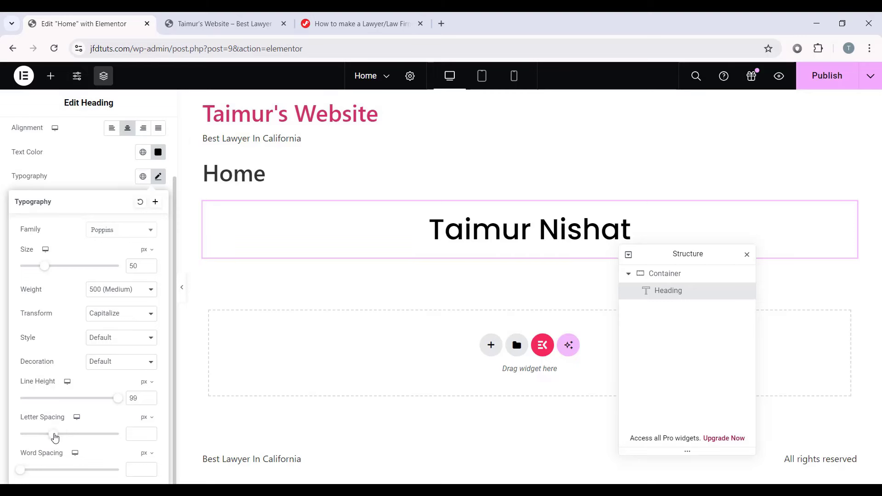
drag(56, 437, 119, 433)
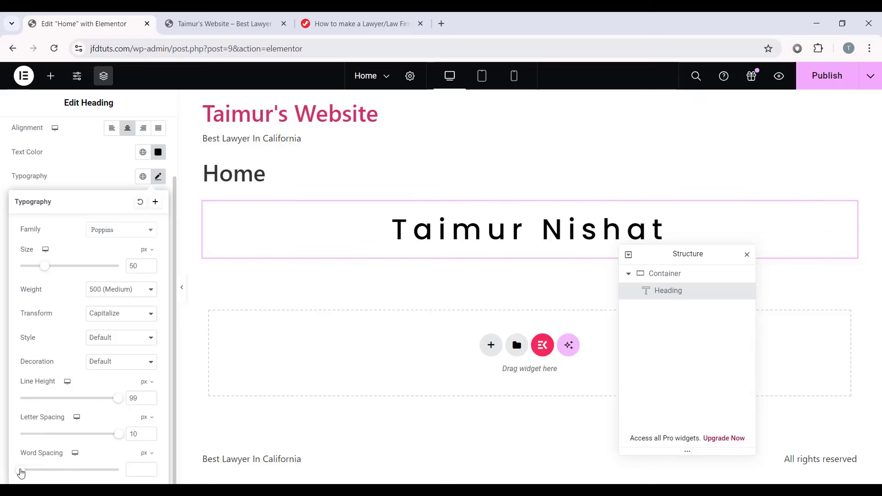
drag(20, 473, 133, 464)
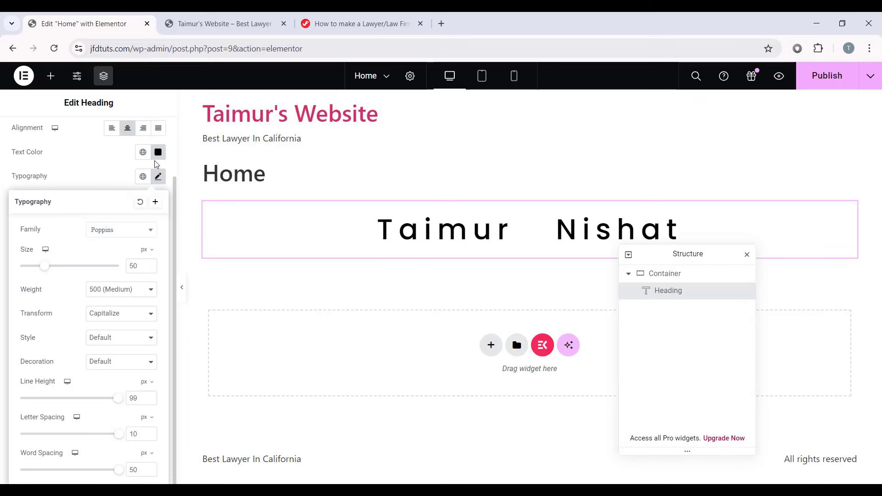
click(157, 178)
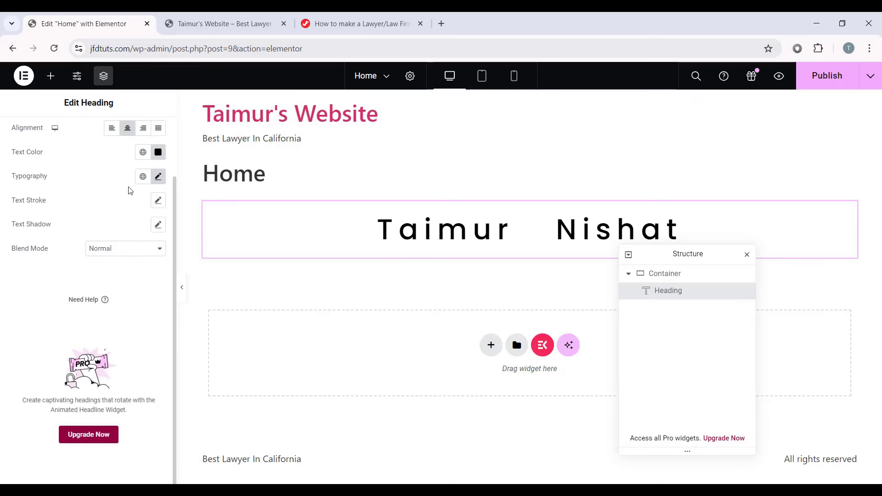
scroll(131, 191, up, 1)
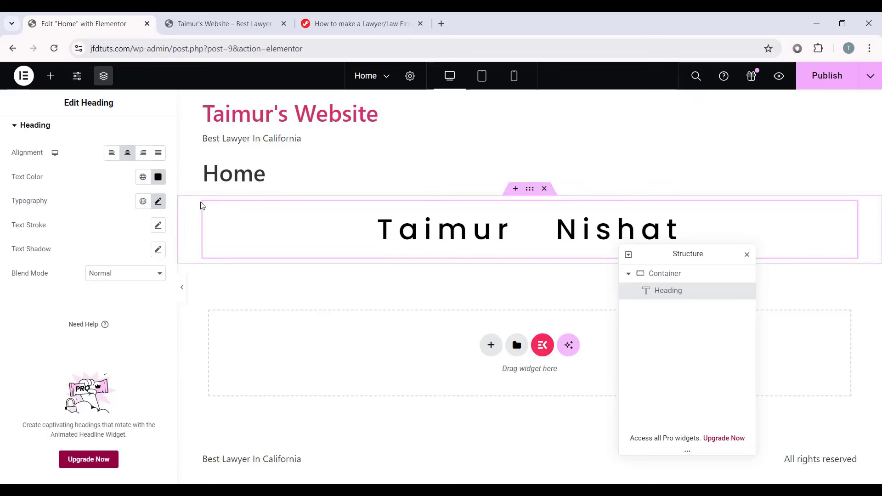
click(159, 203)
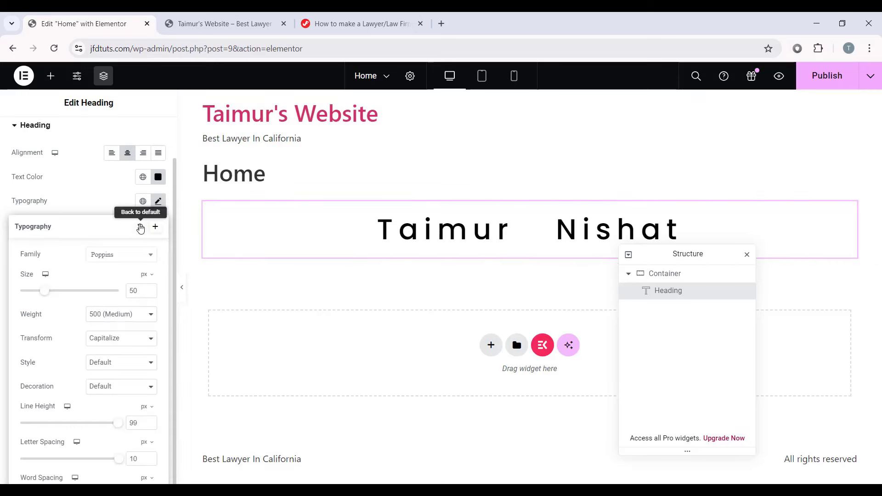
click(140, 228)
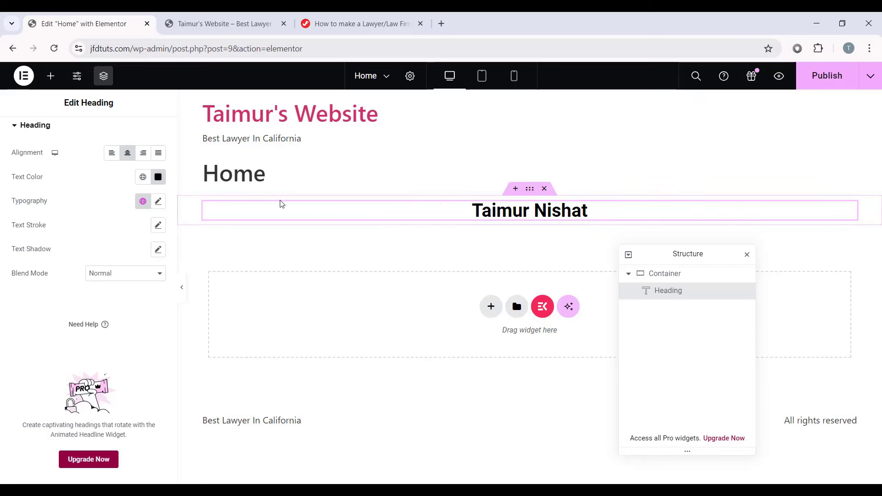
Step: Place a Text Editor widget with Lorem ipsum placeholder text below the heading
click(56, 84)
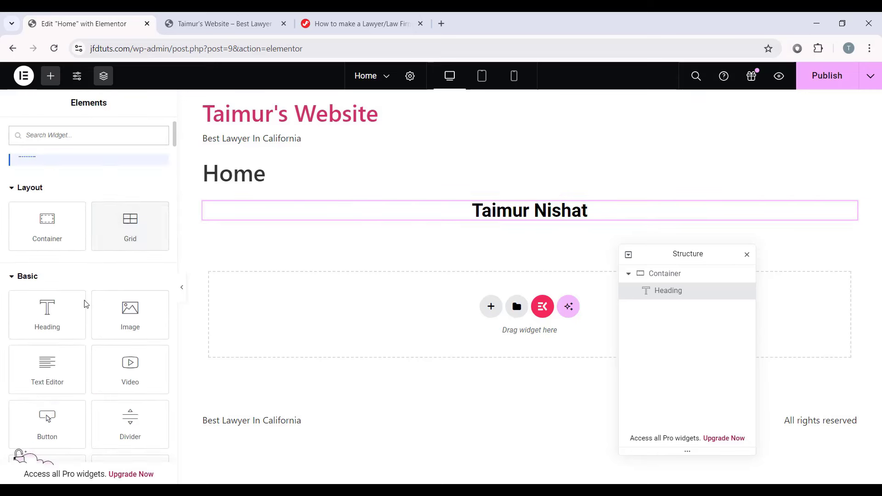
scroll(10, 317, down, 1)
drag(36, 325, 553, 223)
drag(637, 280, 636, 305)
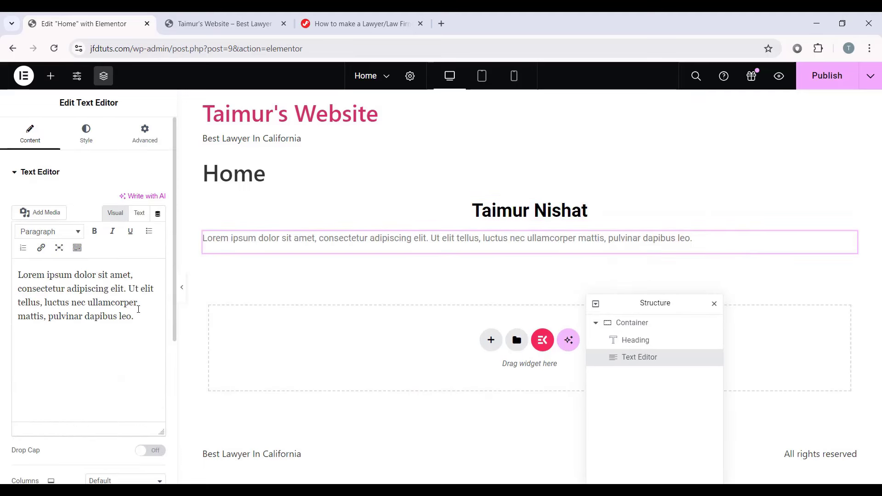
drag(19, 274, 172, 321)
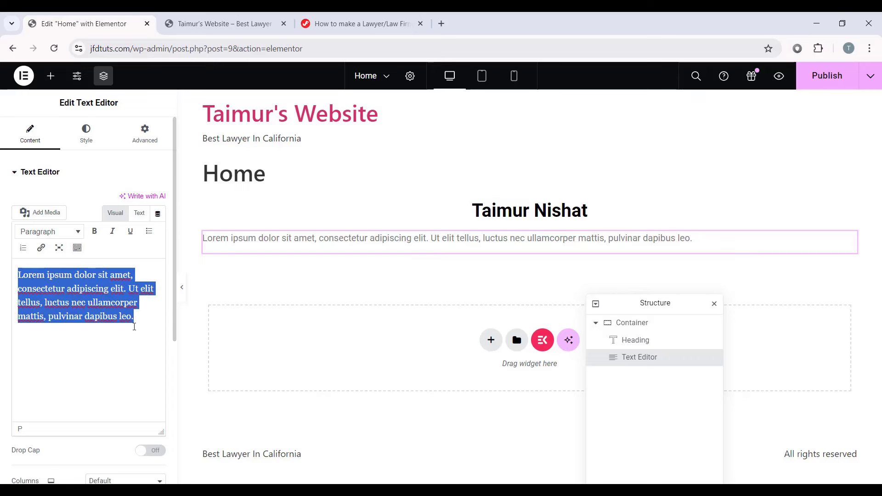
Step: Center the paragraph and make its text colour black
click(86, 133)
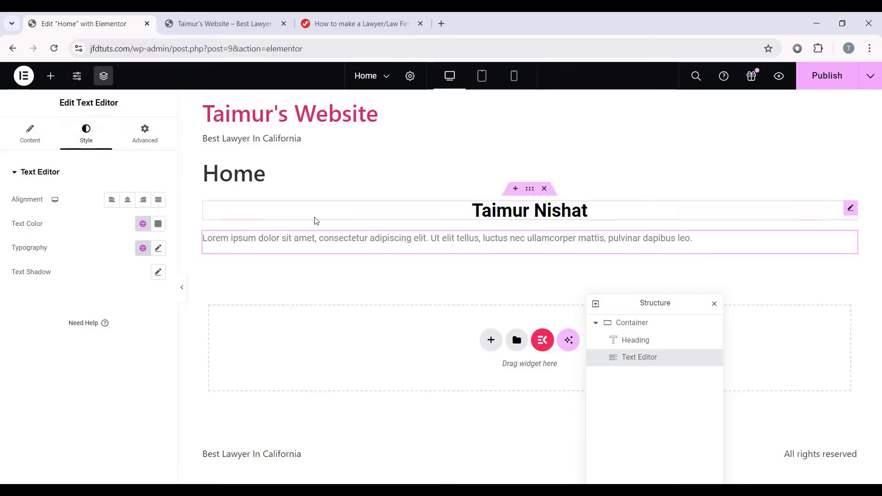
click(127, 199)
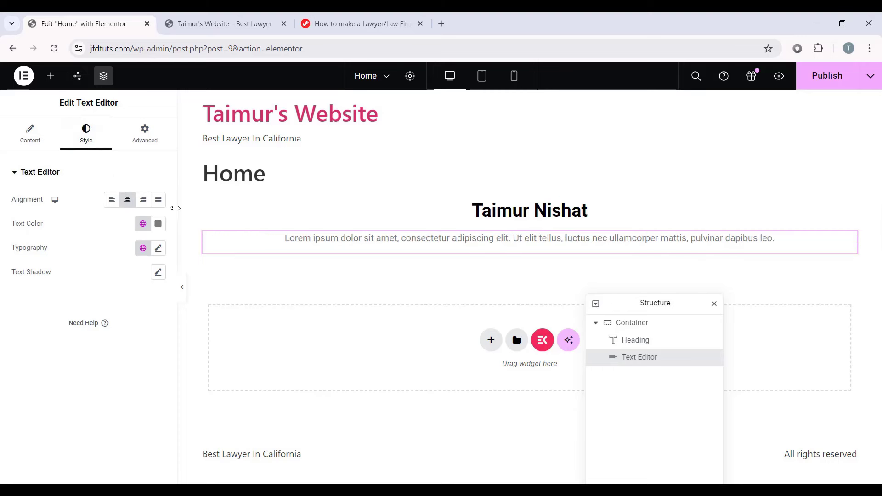
click(157, 226)
drag(156, 291, 0, 357)
click(1, 357)
click(160, 248)
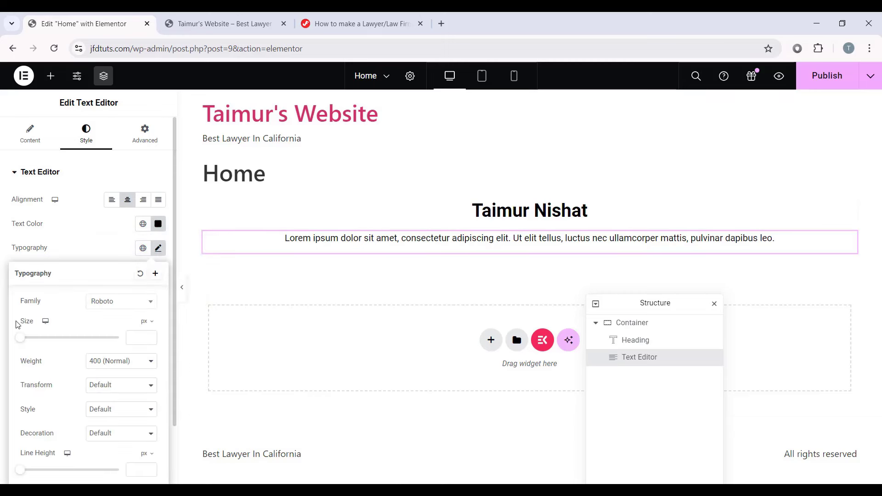
click(1, 366)
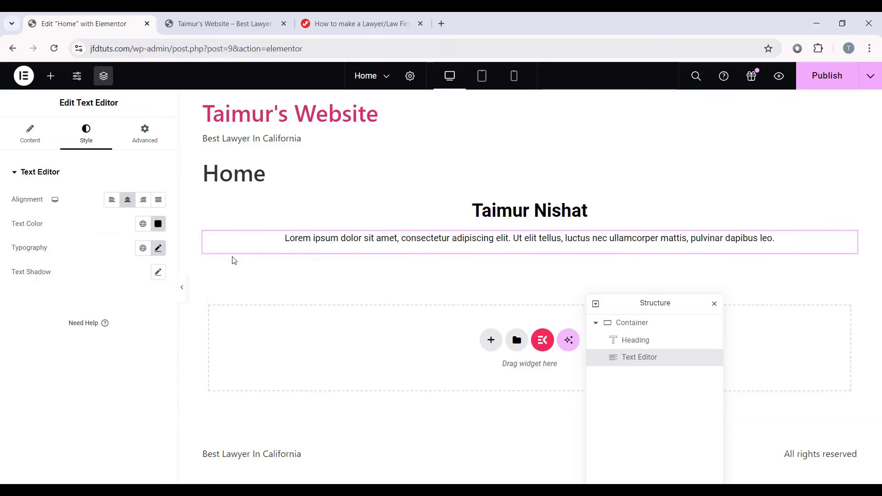
click(50, 75)
Step: Add a Button widget below the paragraph labelled 'Read More'
scroll(75, 317, down, 3)
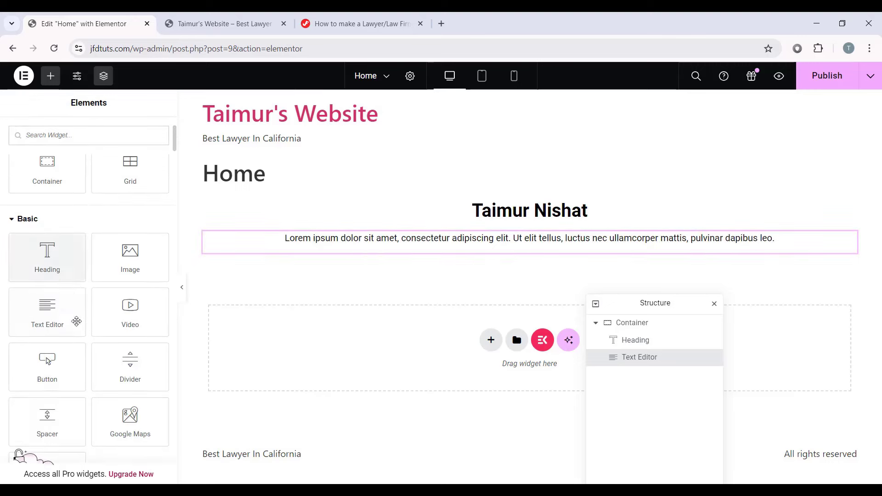
drag(46, 370, 539, 257)
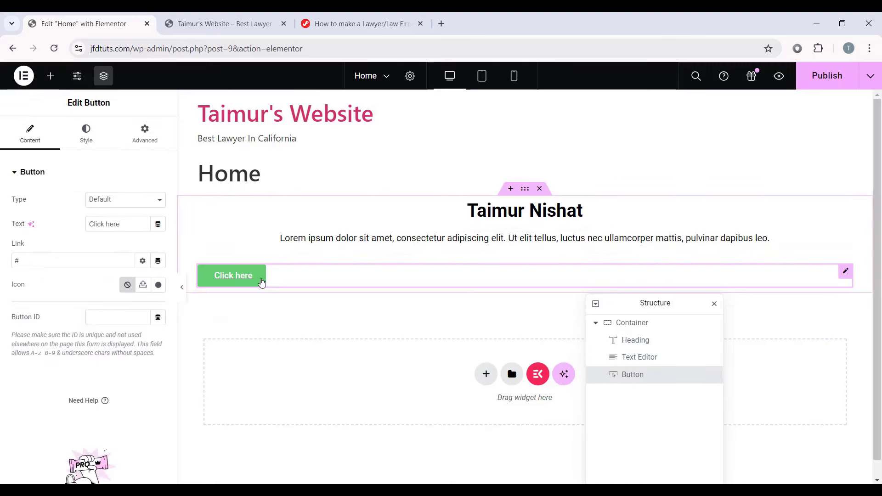
drag(123, 223, 88, 224)
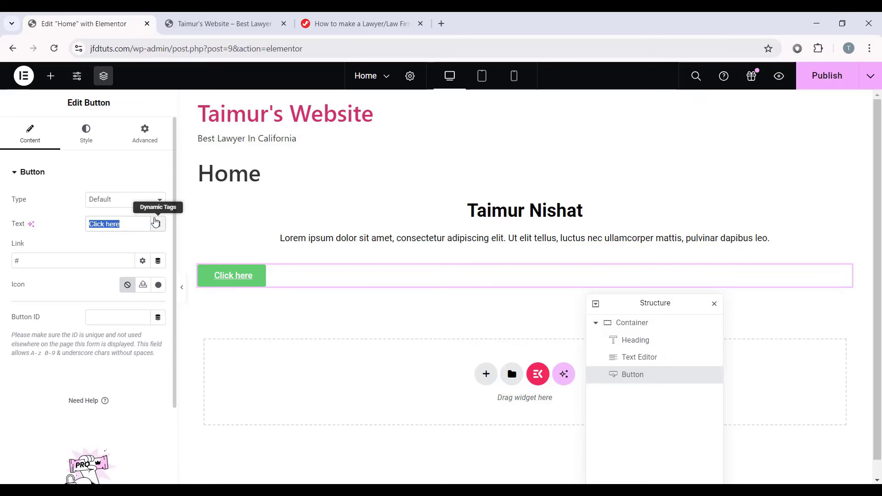
text(Rea)
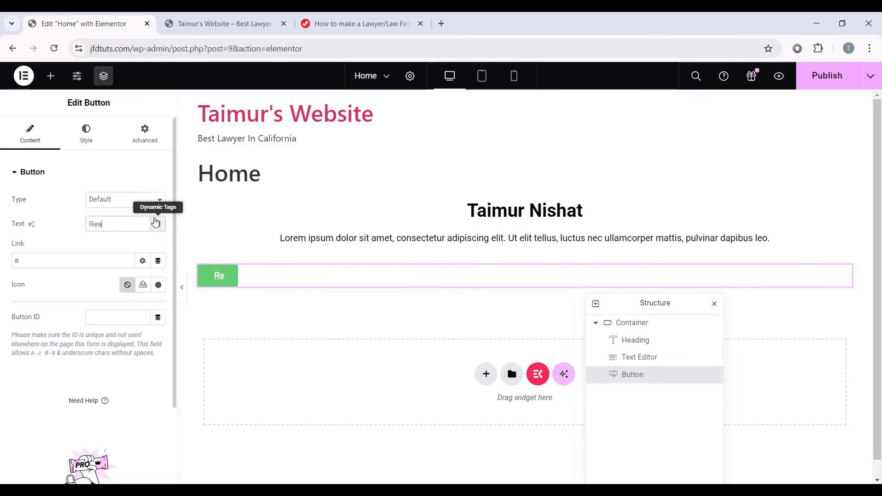
text(d More)
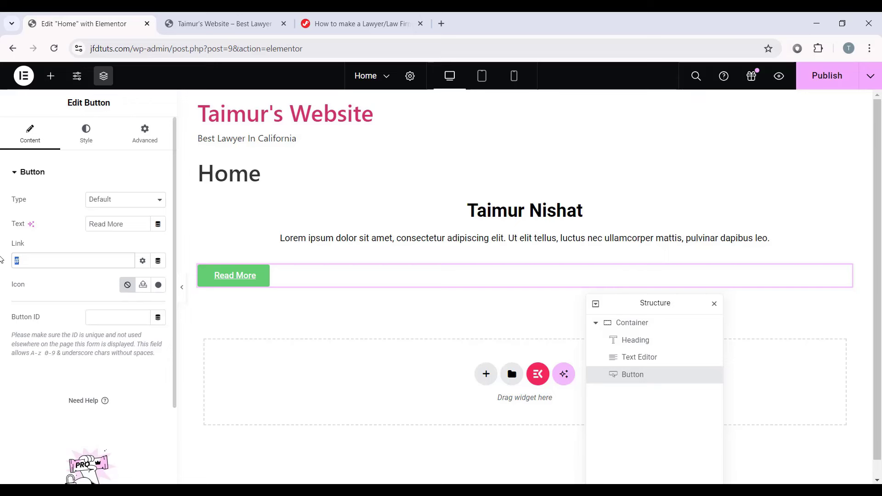
Step: Try google.com and kitpapa.com as the button link, then leave the link empty
key(BackSpace)
text(google.com)
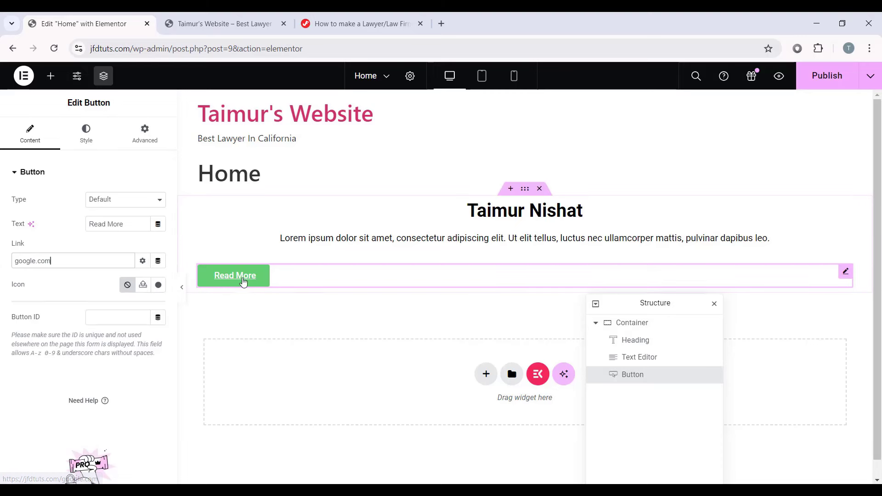
drag(69, 256, 2, 260)
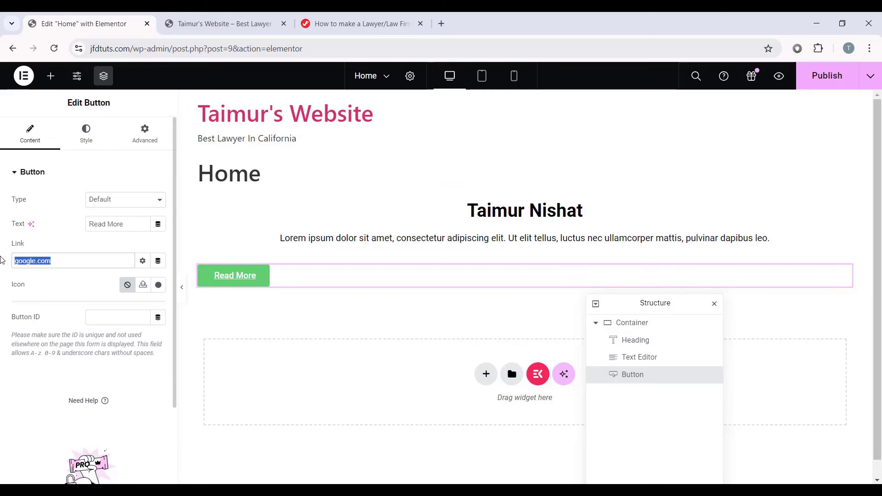
click(67, 259)
drag(71, 262, 1, 267)
key(BackSpace)
text(kitpapa.com)
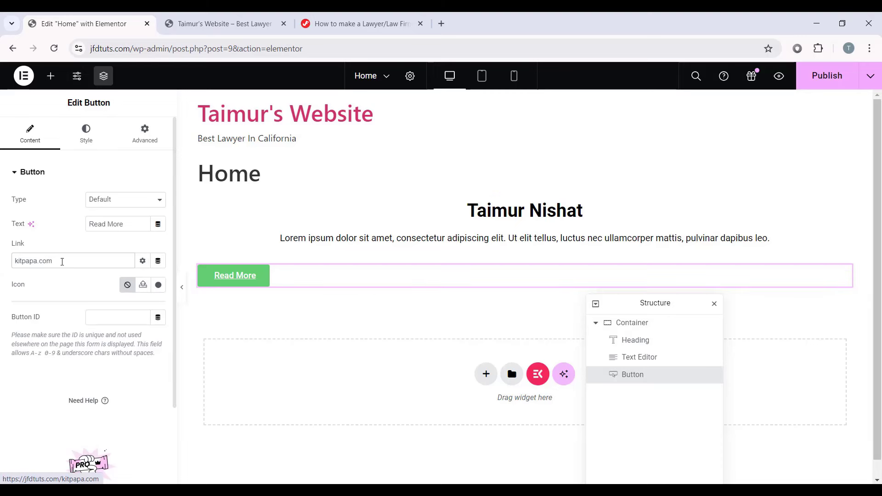
double_click(59, 261)
key(BackSpace)
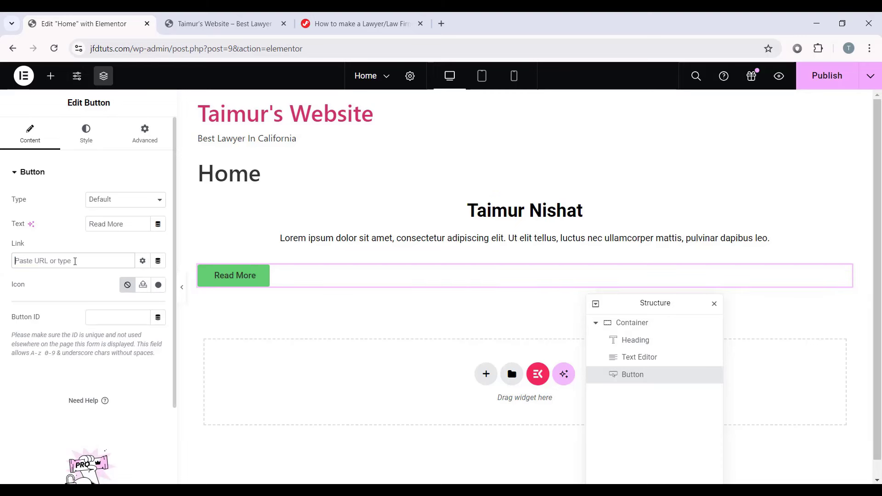
click(94, 140)
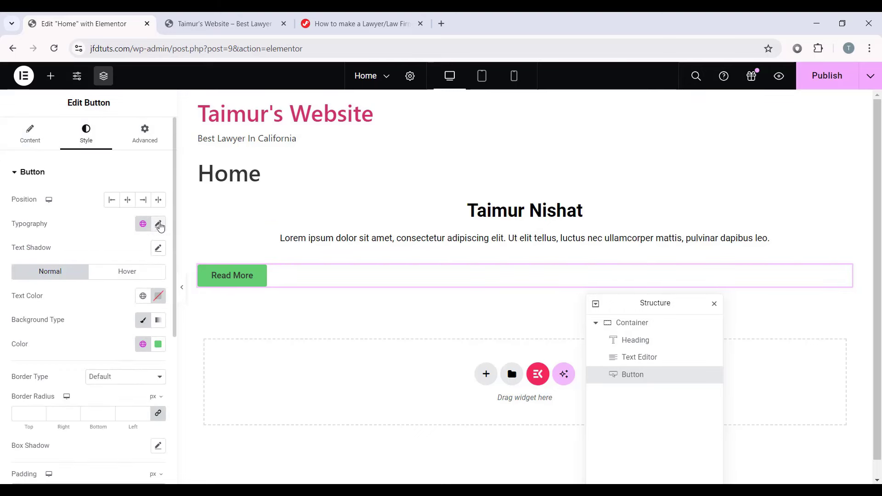
Step: Center the Read More button with white text on a crimson background
click(158, 224)
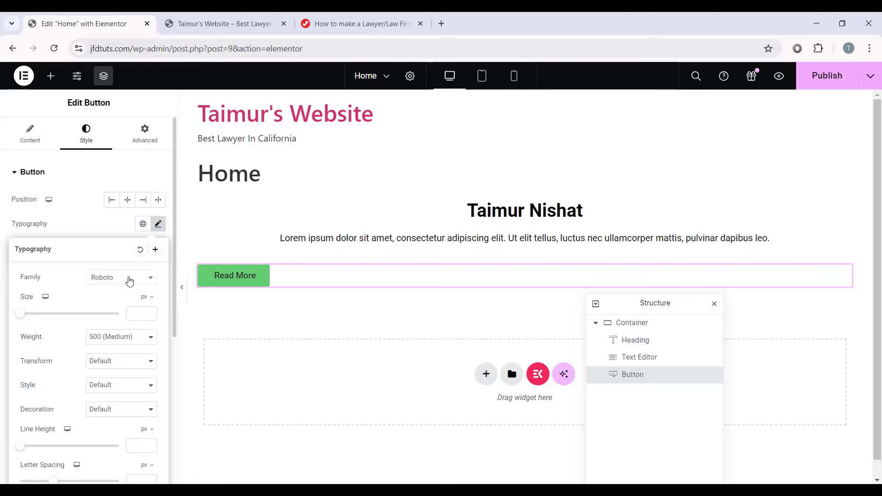
click(158, 224)
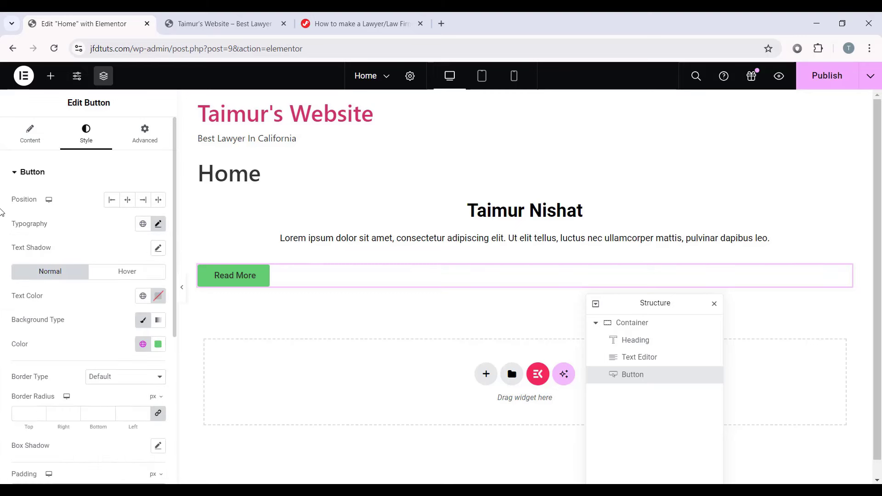
click(127, 199)
click(158, 295)
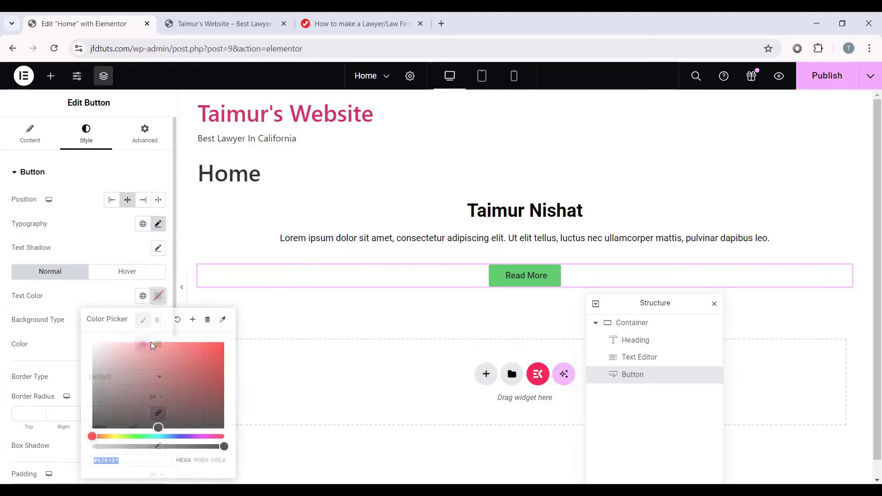
drag(146, 368, 78, 336)
click(78, 321)
click(158, 344)
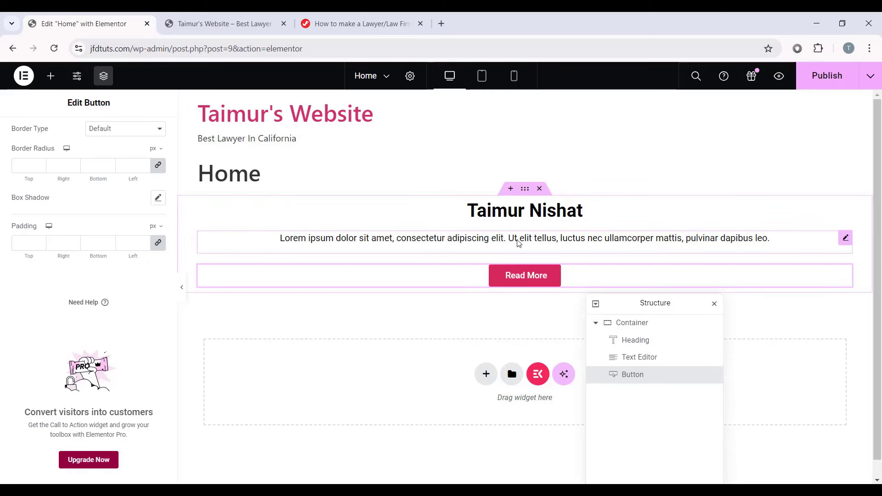
click(681, 241)
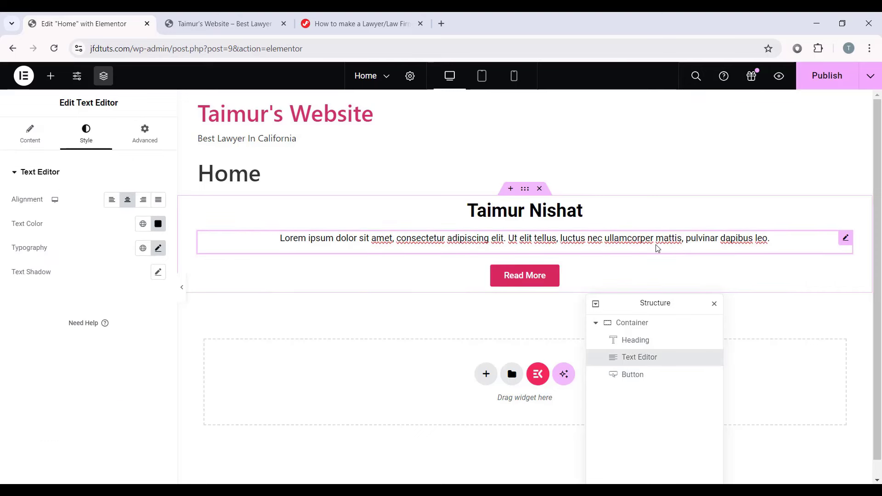
Step: Set all of the paragraph's margins to 0 in its Advanced settings
click(147, 138)
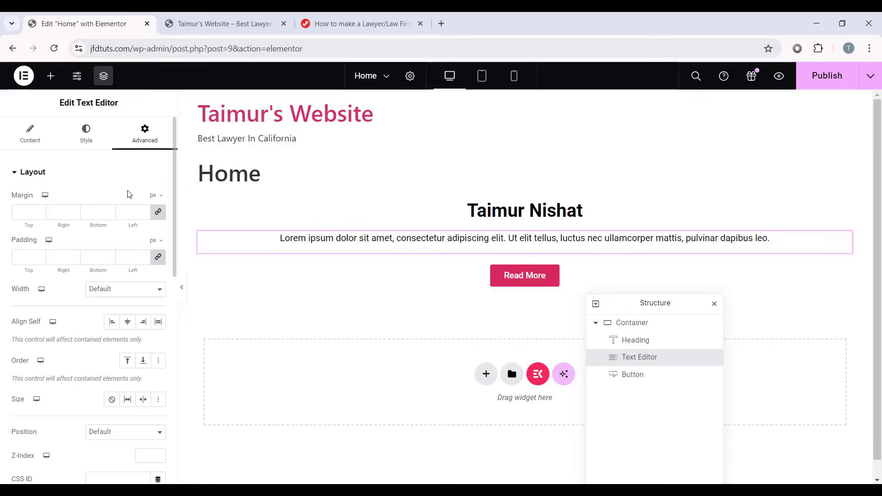
click(164, 212)
click(91, 213)
key(Tab)
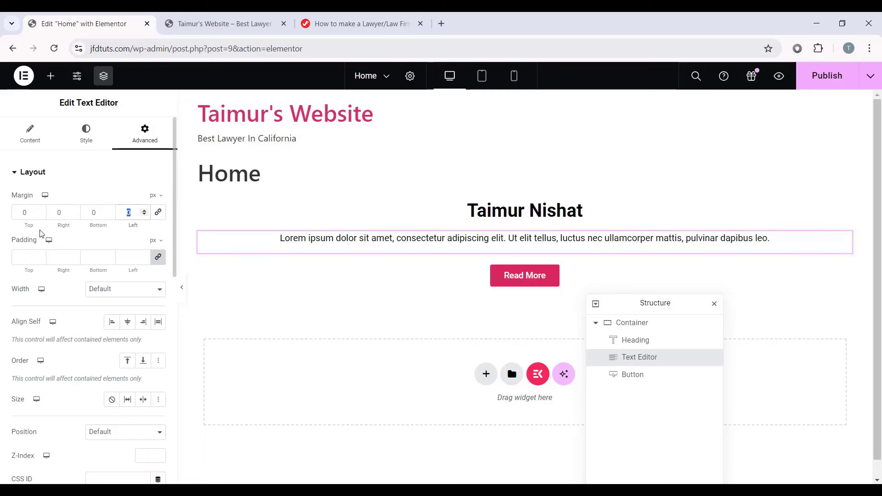
click(1, 225)
click(98, 212)
text(50)
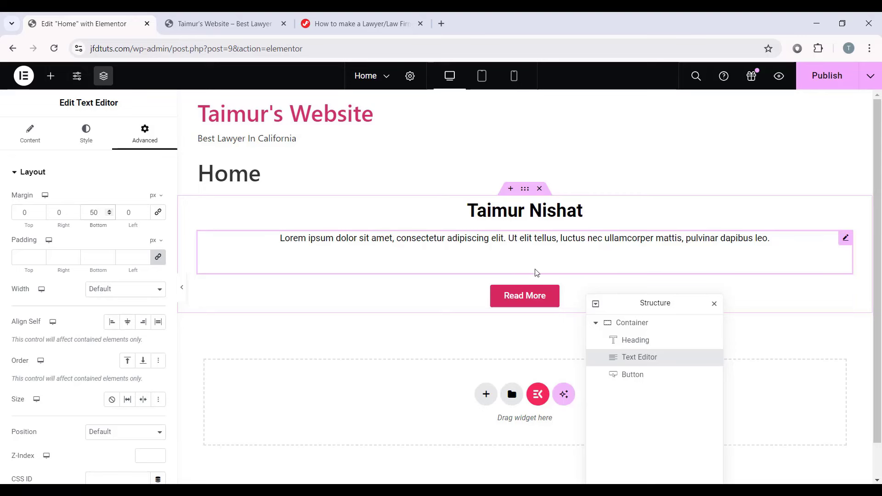
drag(28, 212, 12, 216)
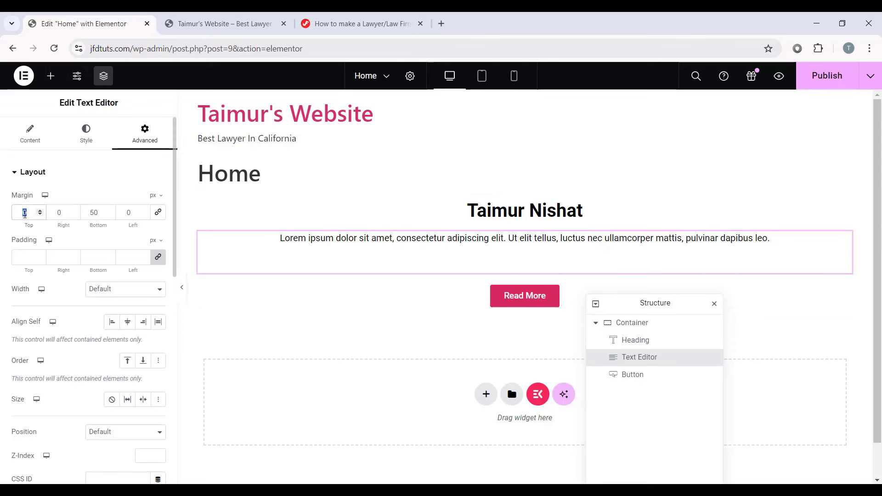
text(50)
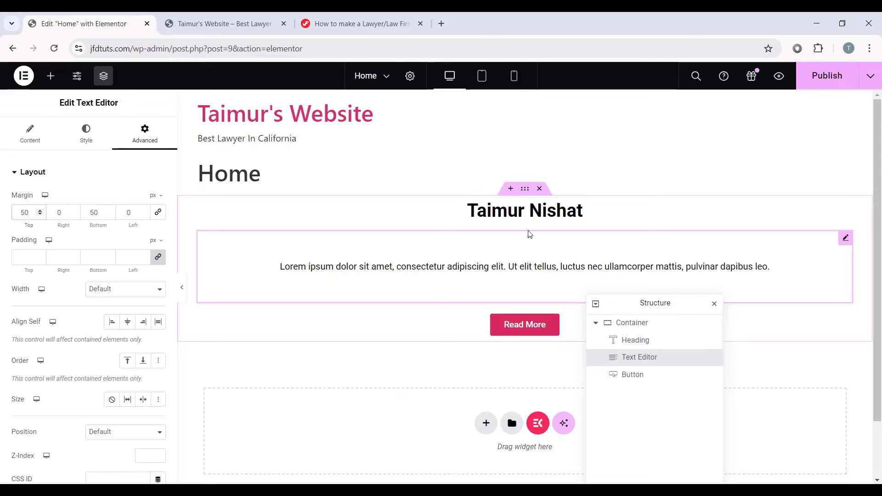
key(BackSpace)
key(BackSpace)
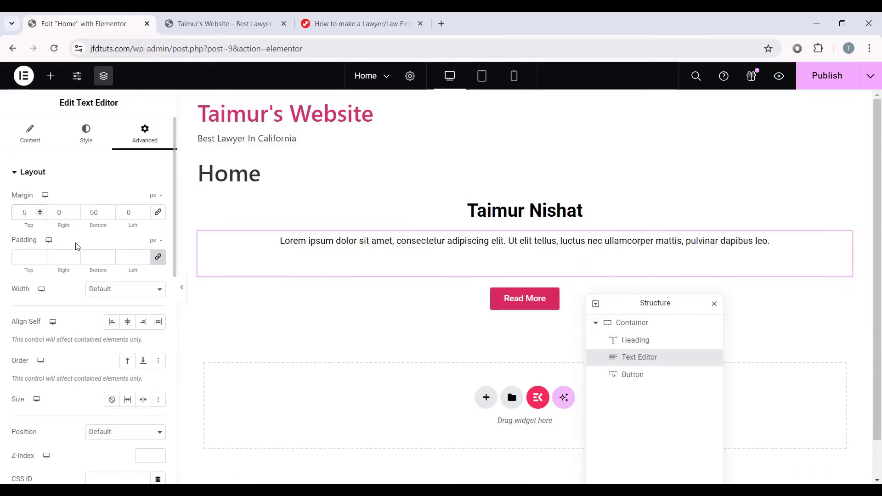
click(105, 213)
key(BackSpace)
key(BackSpace)
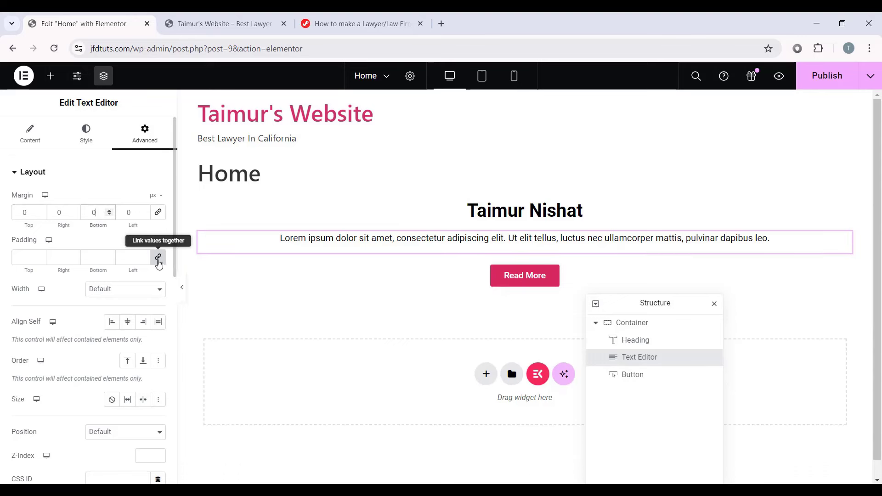
Step: Give the paragraph 50 px padding at top and bottom
click(158, 258)
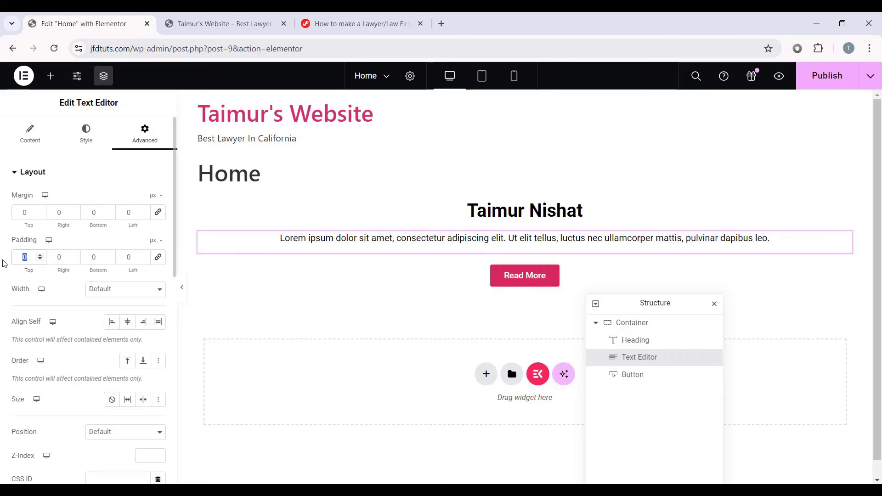
text(50)
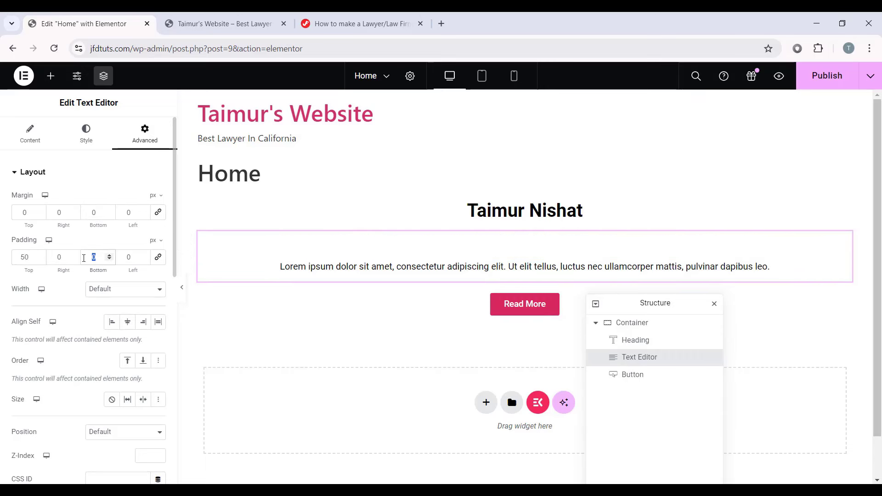
text(50)
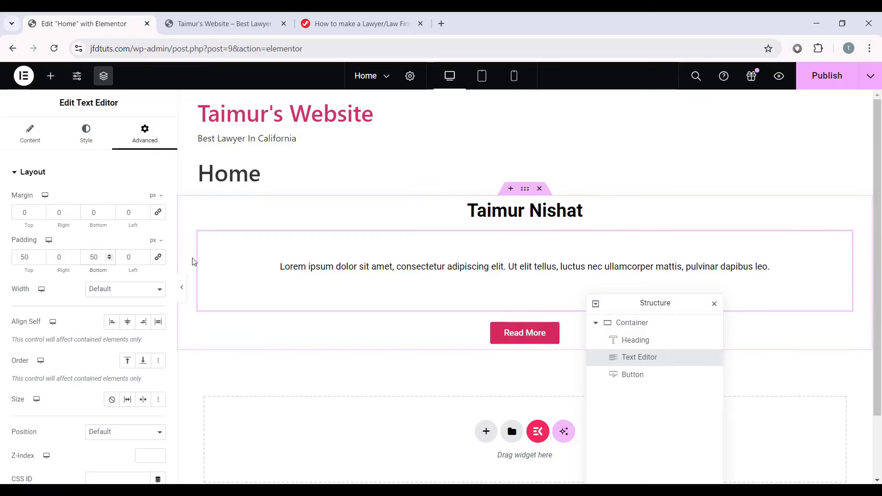
drag(33, 255, 10, 260)
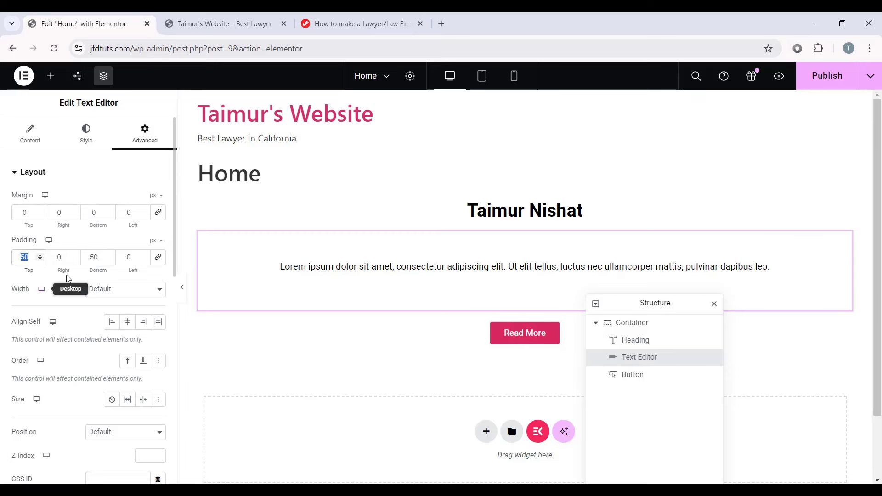
click(0, 277)
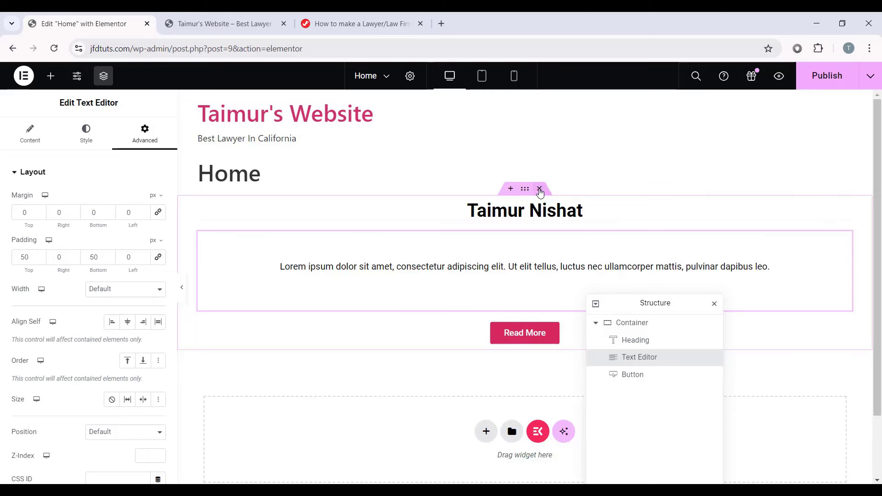
Step: Delete the name heading, Lorem ipsum paragraph, Read More button and the empty container
click(533, 214)
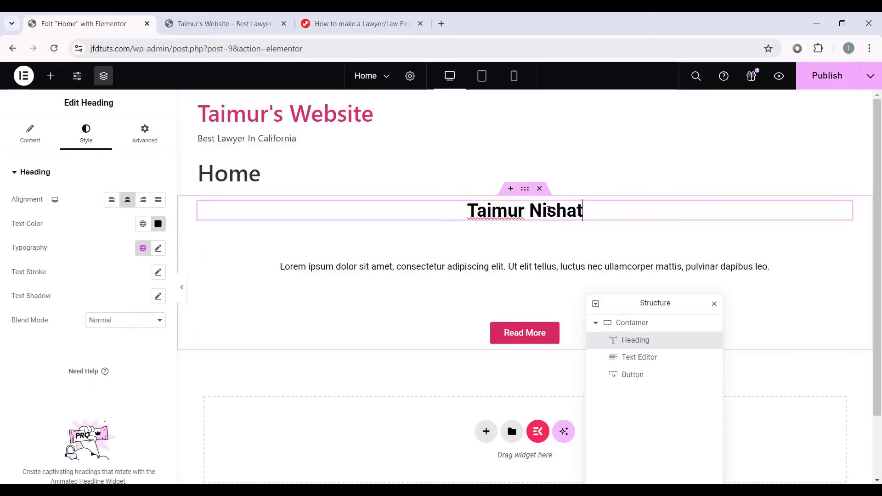
right_click(507, 215)
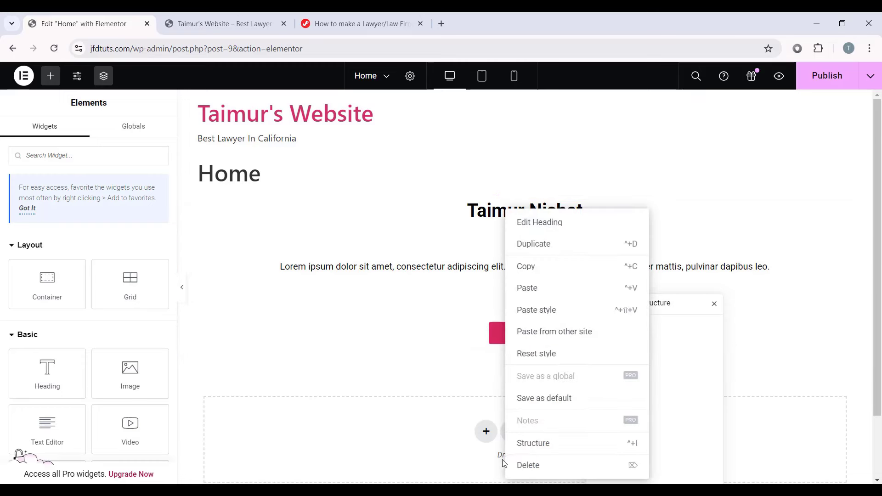
click(519, 465)
right_click(507, 238)
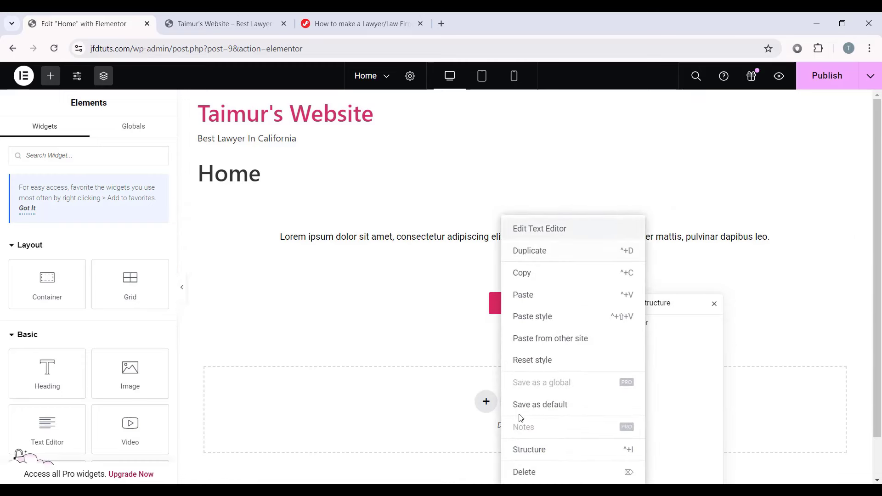
click(526, 472)
right_click(551, 212)
click(561, 465)
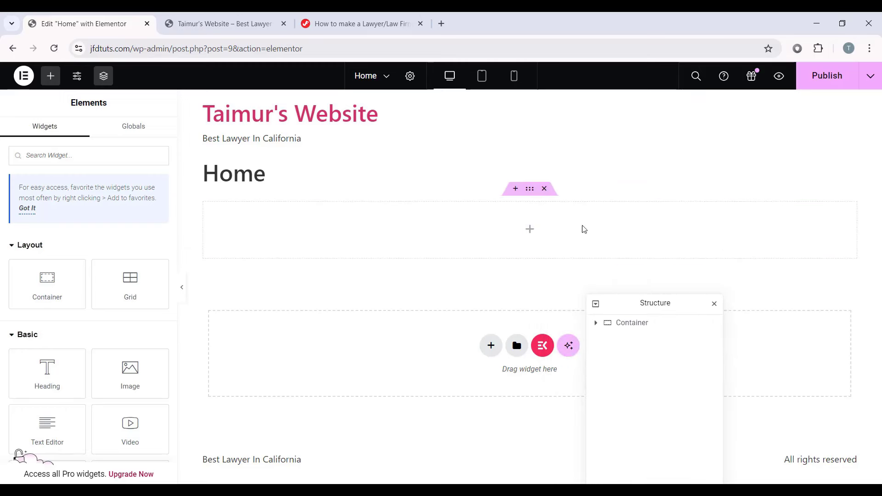
click(544, 189)
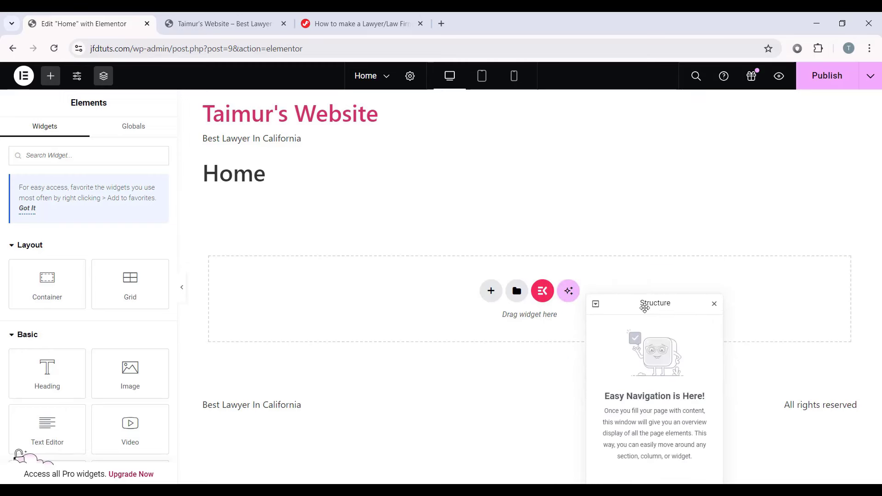
Step: Insert a single-column Flexbox container on the Home page
drag(645, 307, 801, 182)
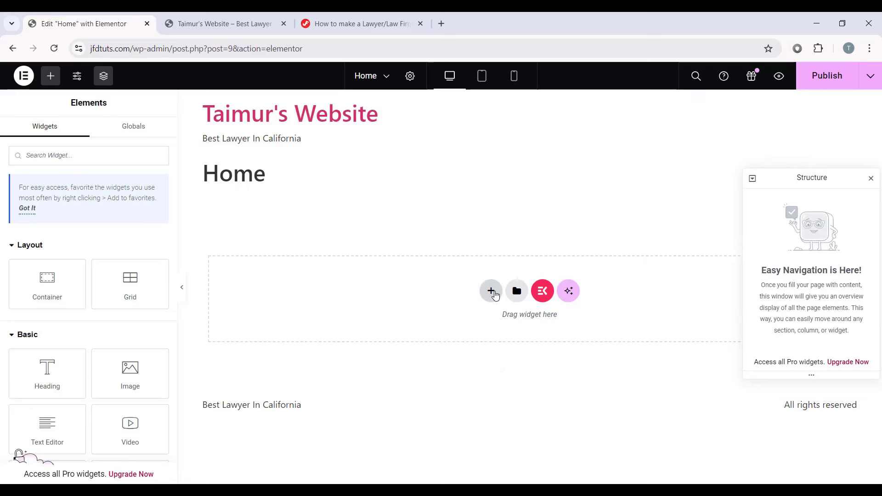
click(491, 292)
click(495, 334)
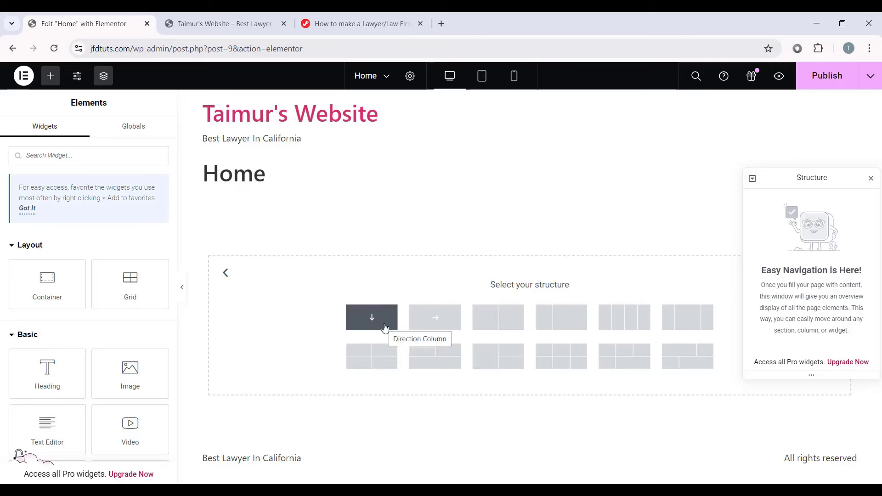
click(369, 317)
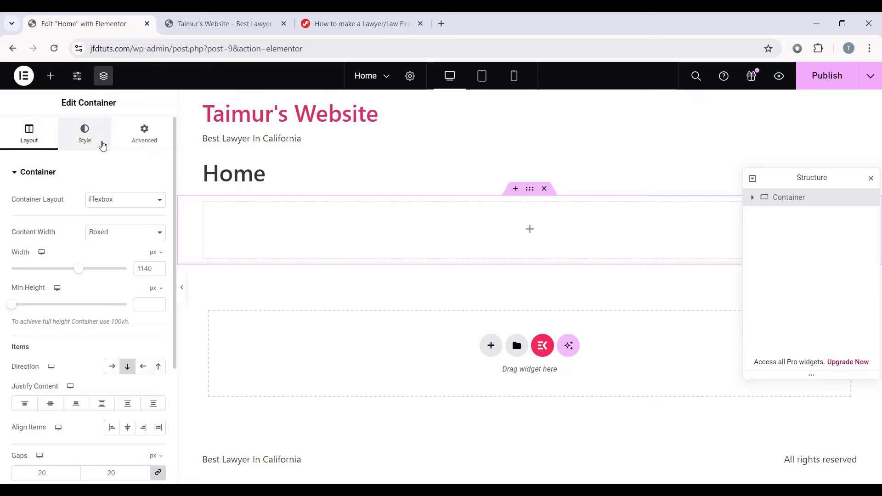
Step: Give the container a Classic #DDEAFF background and nest another container inside it
click(86, 145)
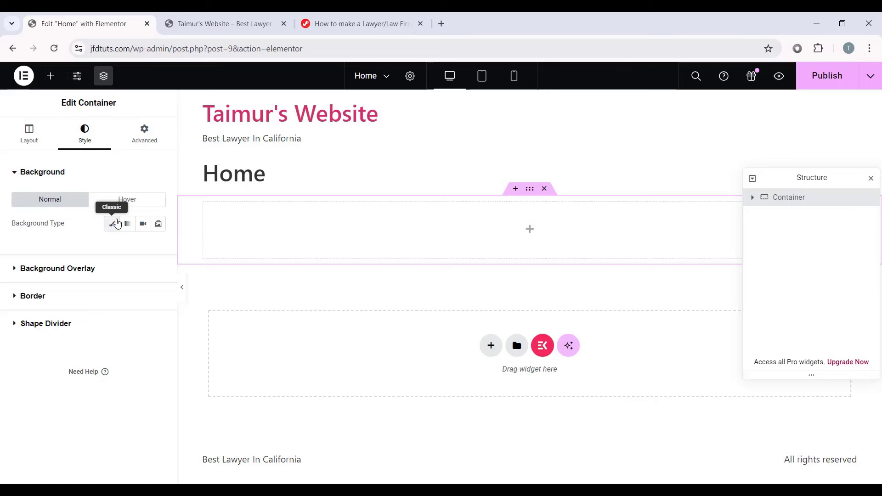
click(112, 224)
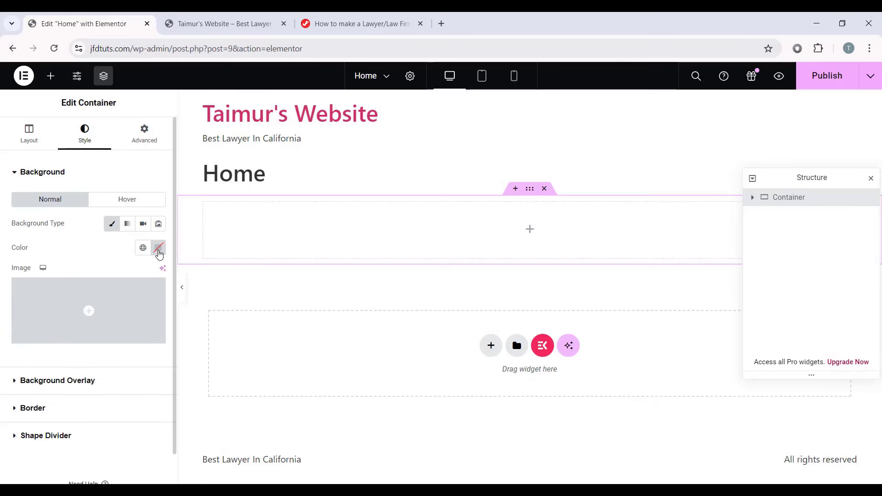
click(157, 248)
click(168, 388)
drag(169, 388, 171, 388)
drag(156, 320, 111, 289)
click(331, 285)
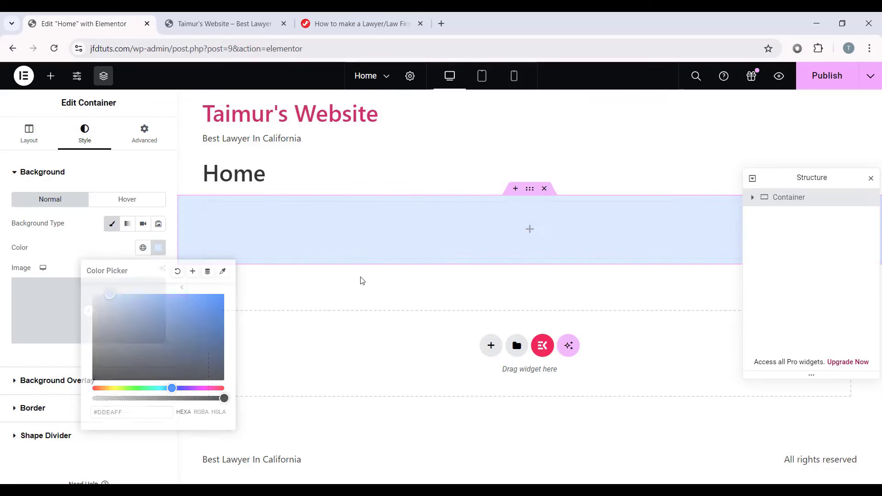
click(528, 233)
drag(45, 276, 503, 216)
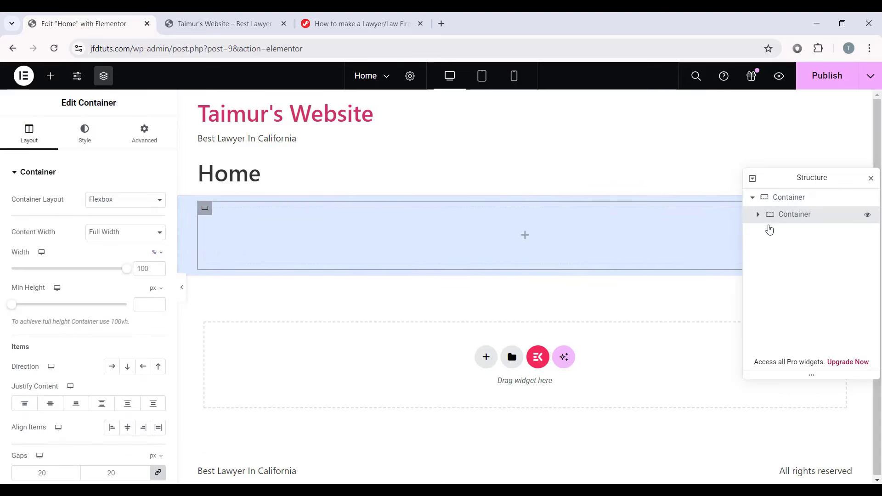
Step: Switch the inner container's width unit to px and set it to 250
click(156, 252)
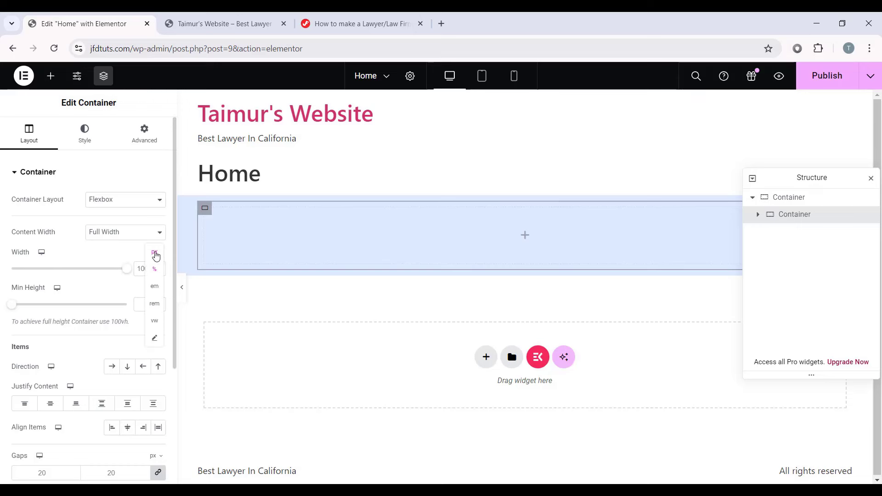
click(155, 253)
click(153, 271)
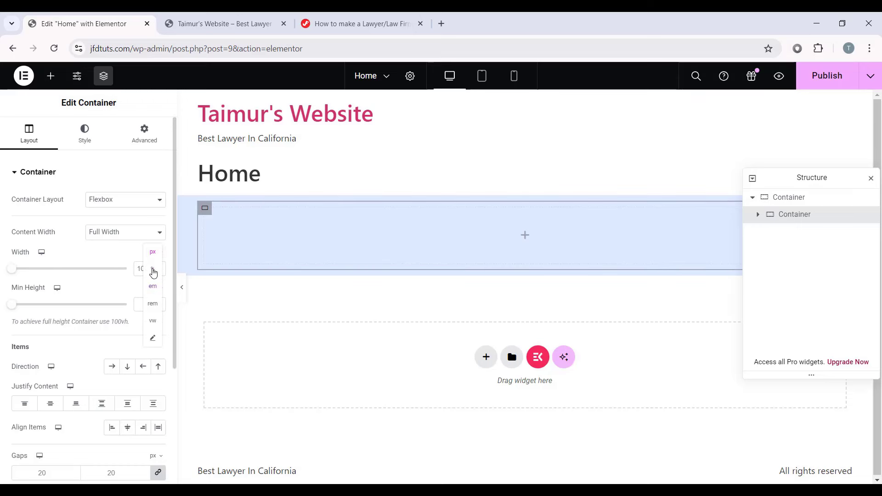
click(153, 254)
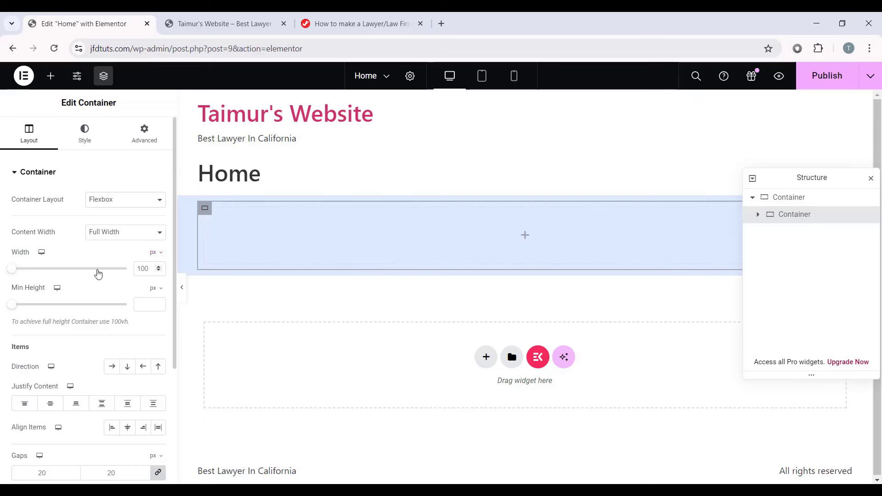
drag(12, 275, 40, 274)
drag(152, 269, 124, 270)
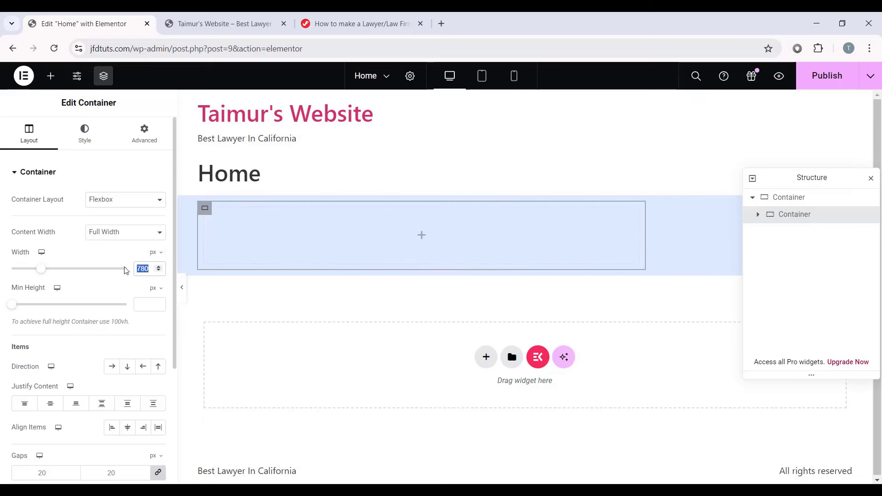
text(250)
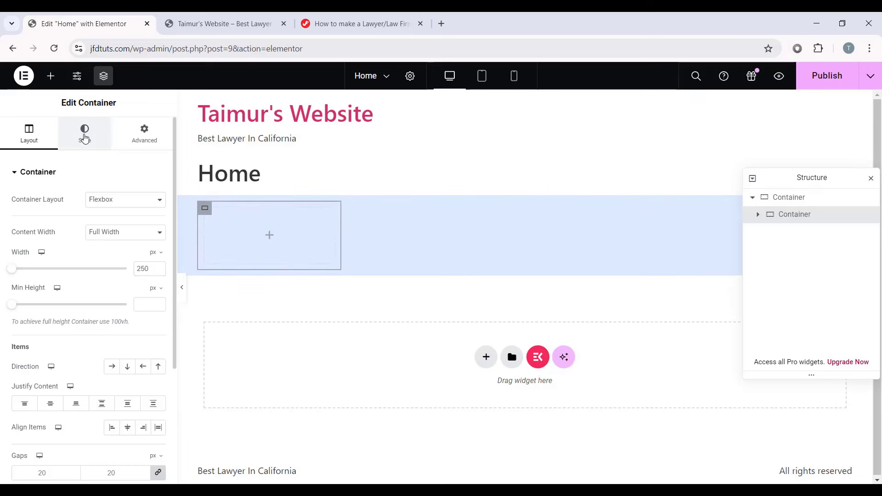
Step: Give the inner container a classic black background and a 100 px minimum height
click(84, 133)
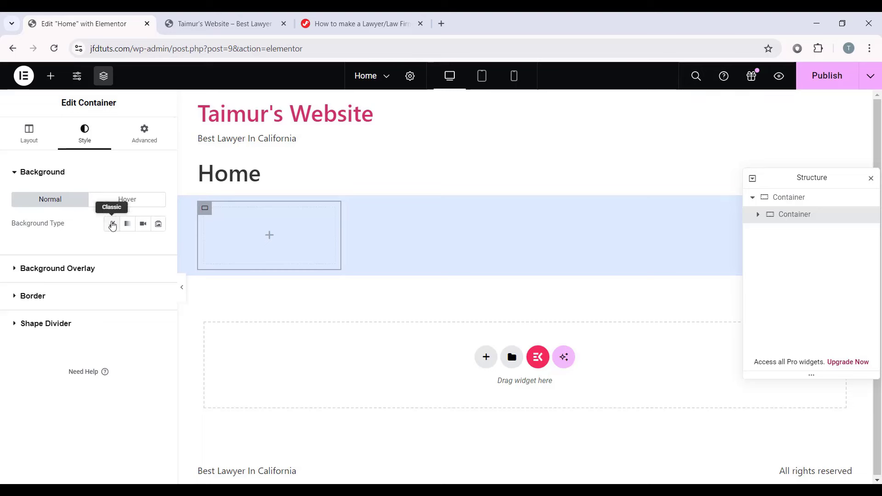
click(112, 224)
click(161, 248)
drag(174, 388, 119, 379)
click(315, 246)
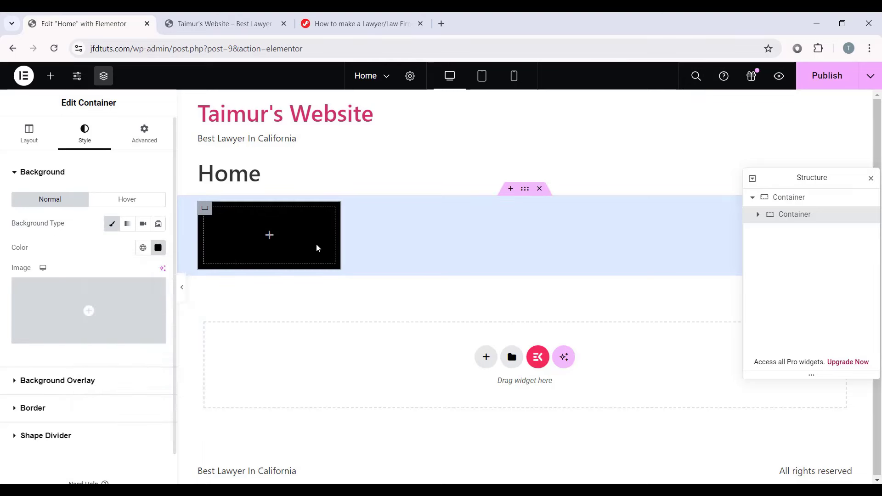
click(29, 135)
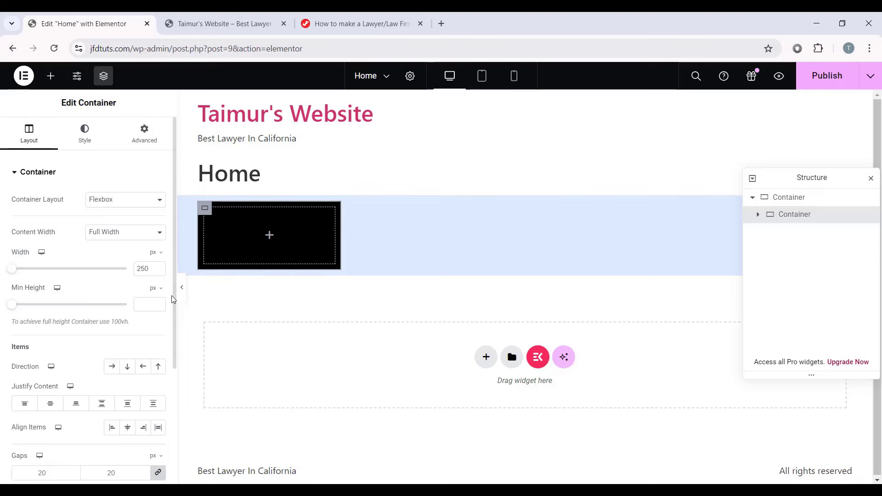
drag(15, 309, 19, 308)
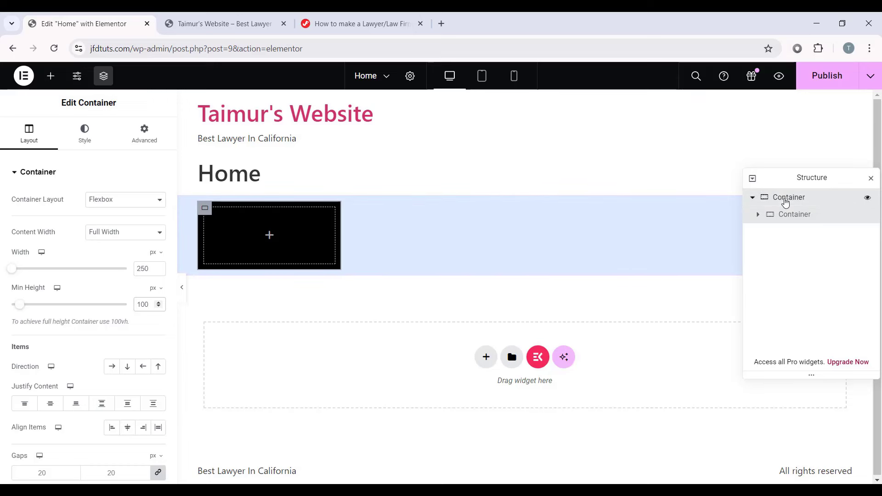
Step: Rename the outer container 'Parent Container' and the inner one 'Child Container'
click(786, 197)
double_click(789, 198)
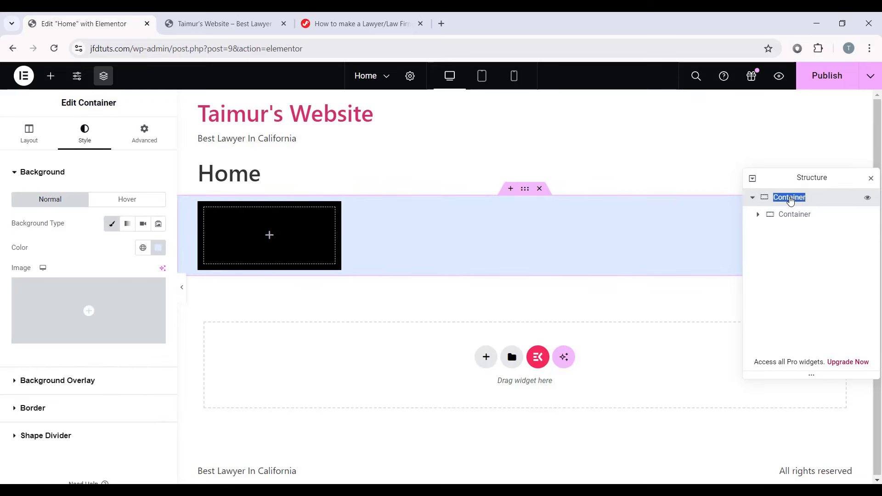
text(Parent COnta)
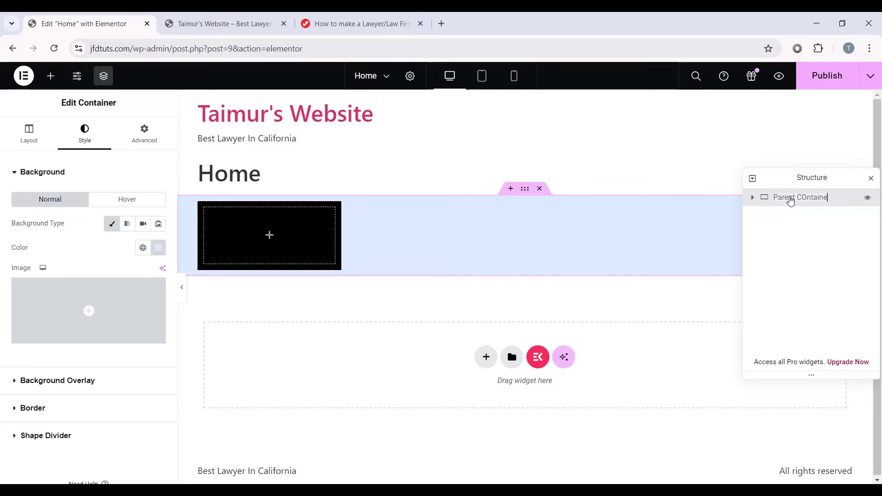
text(iner)
key(Return)
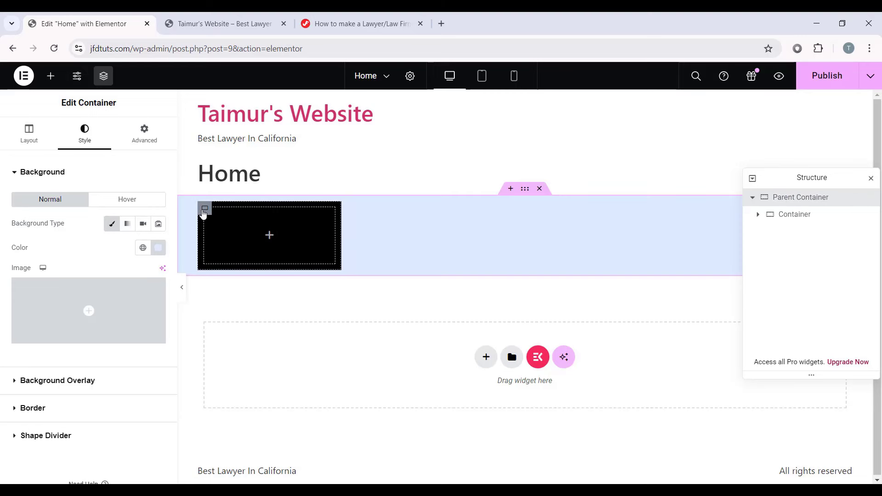
click(204, 213)
double_click(796, 214)
text(Child)
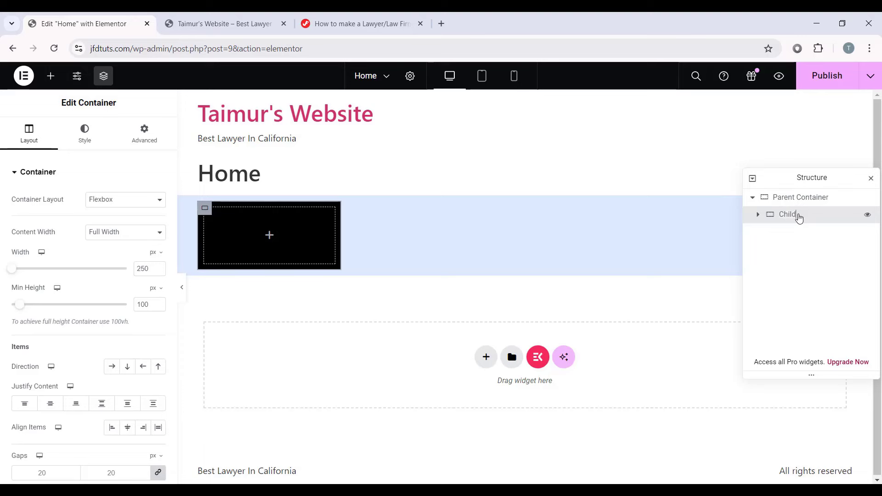
text( Container)
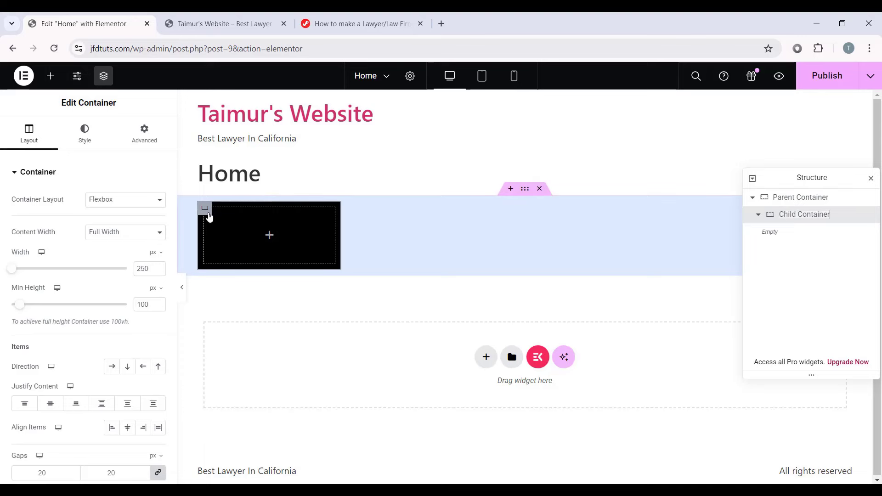
Step: Duplicate the Child Container twice so three black boxes are stacked
right_click(191, 217)
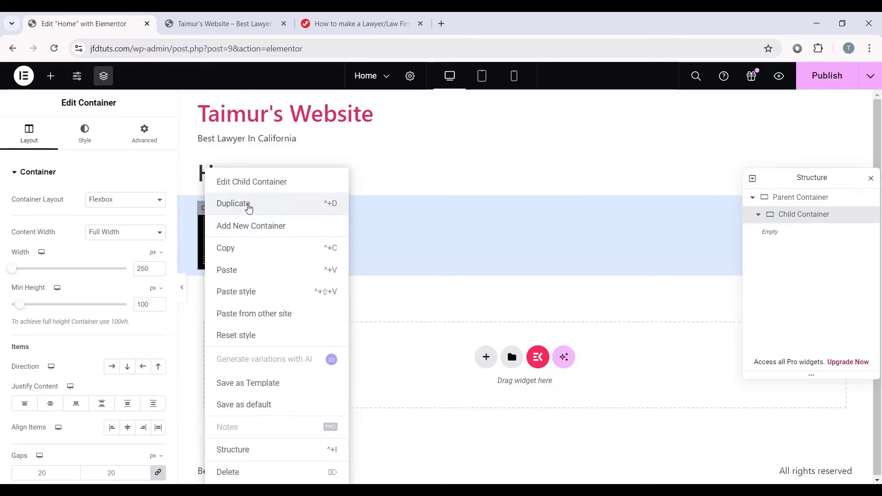
click(243, 204)
right_click(205, 203)
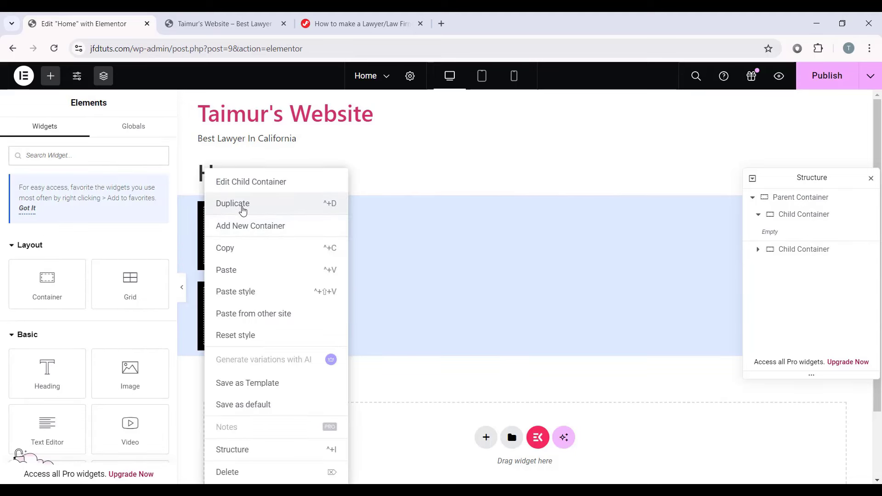
click(236, 205)
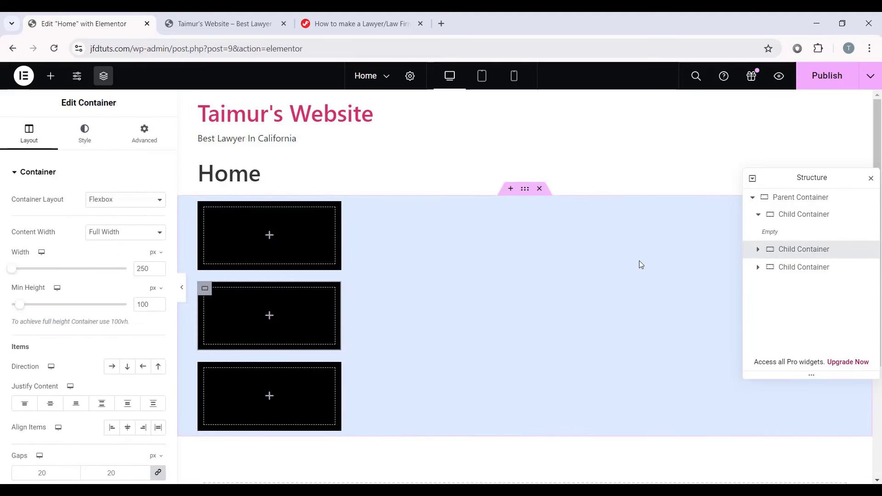
click(758, 214)
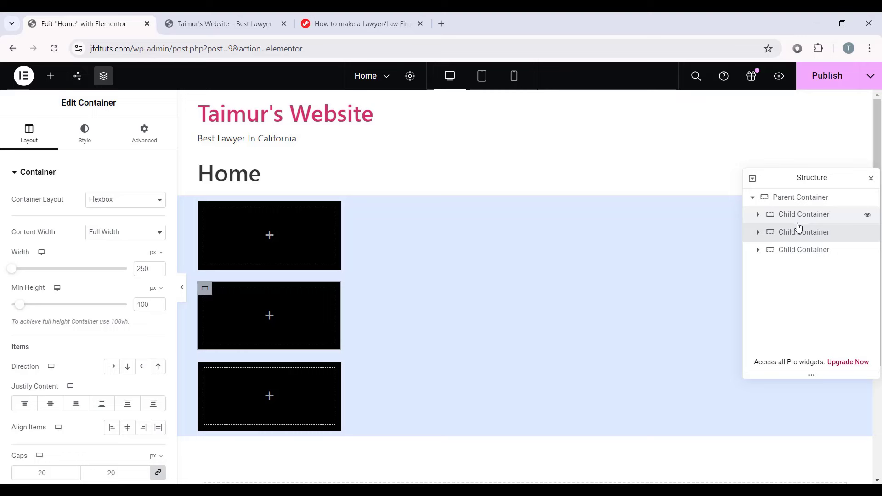
click(800, 198)
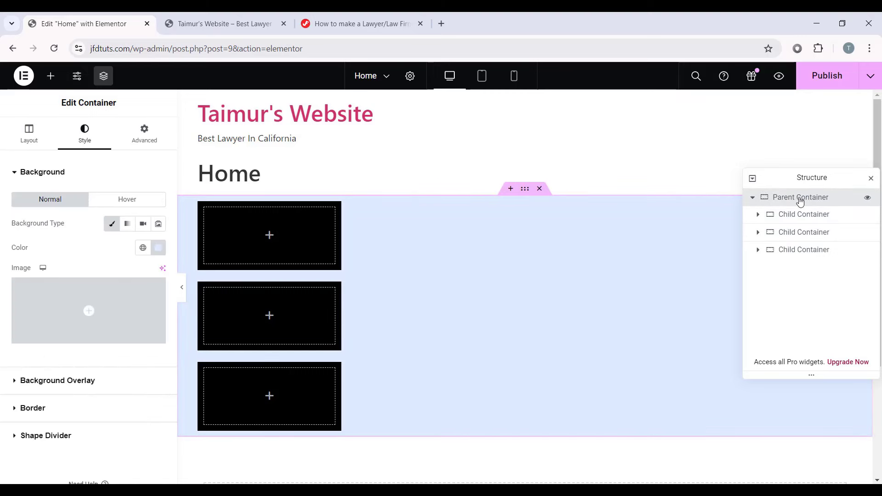
Step: Set the Parent Container's direction to Row and justify content to Center
click(29, 140)
scroll(78, 276, down, 2)
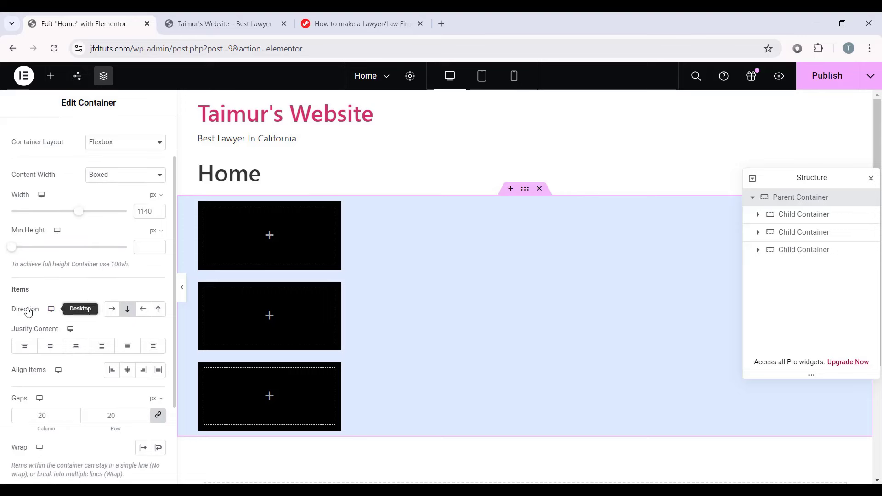
click(111, 308)
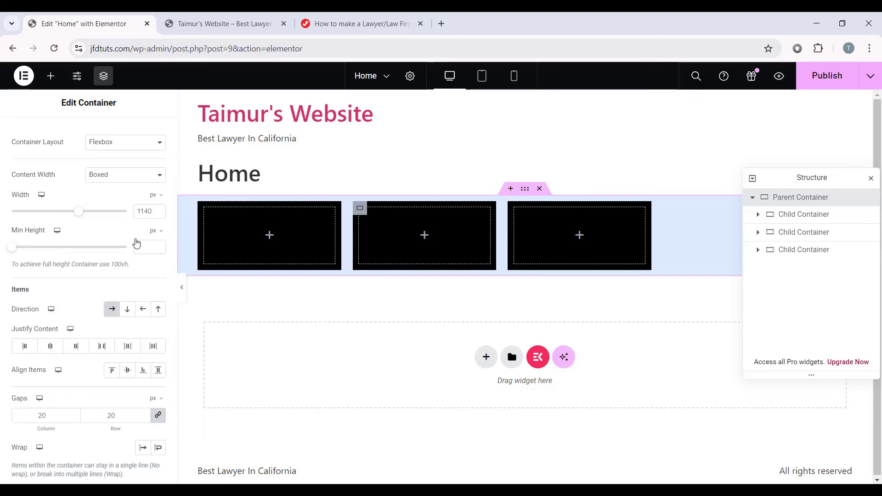
click(127, 310)
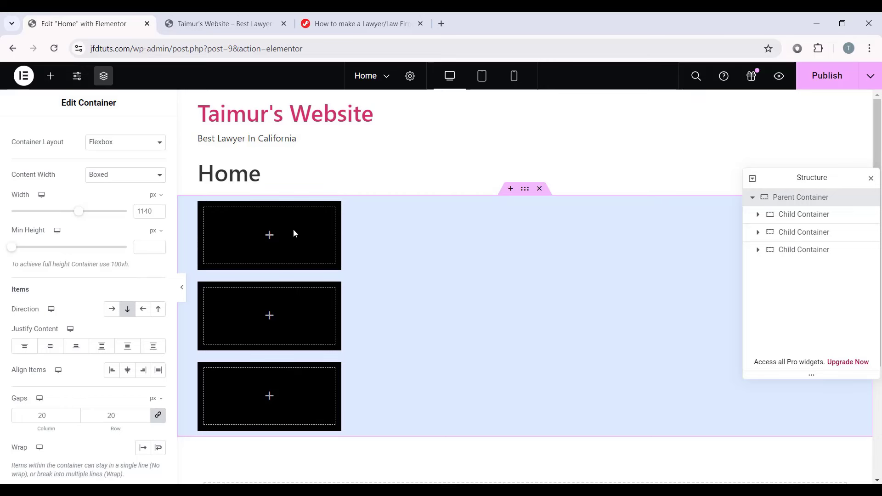
click(112, 313)
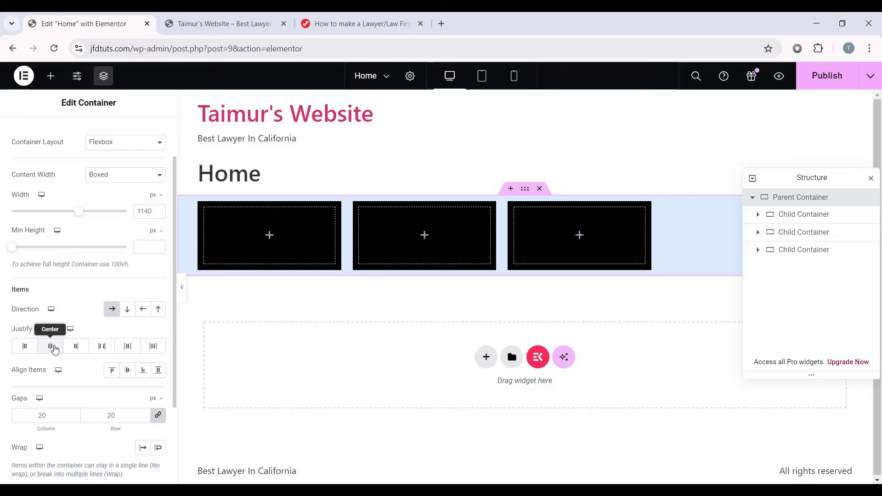
click(51, 346)
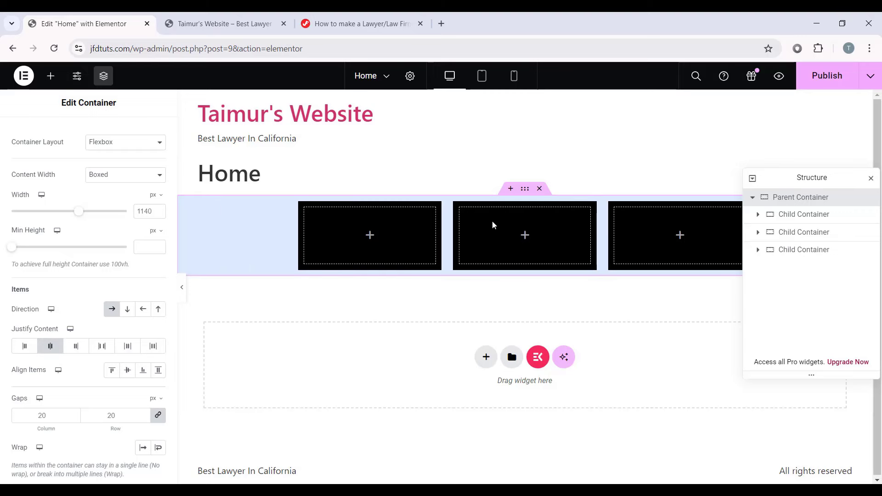
drag(803, 175, 687, 367)
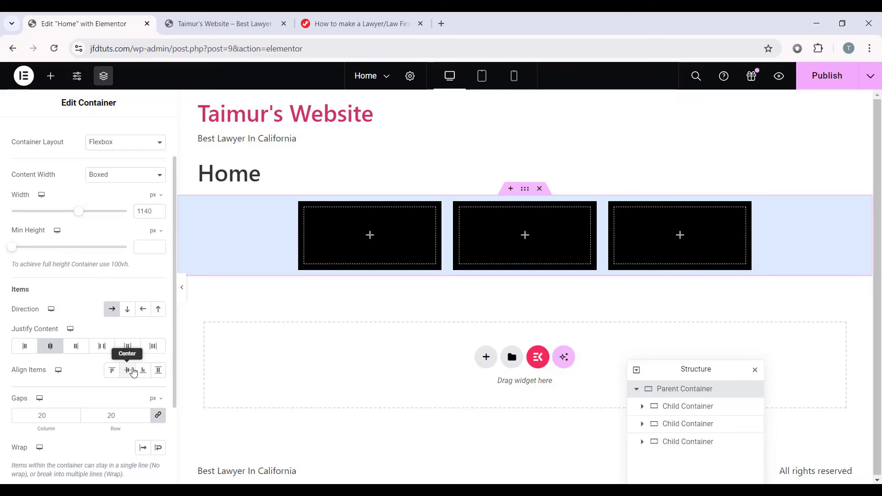
Step: Centre the boxes vertically with Align Items Center and make the parent 481 px tall
click(132, 372)
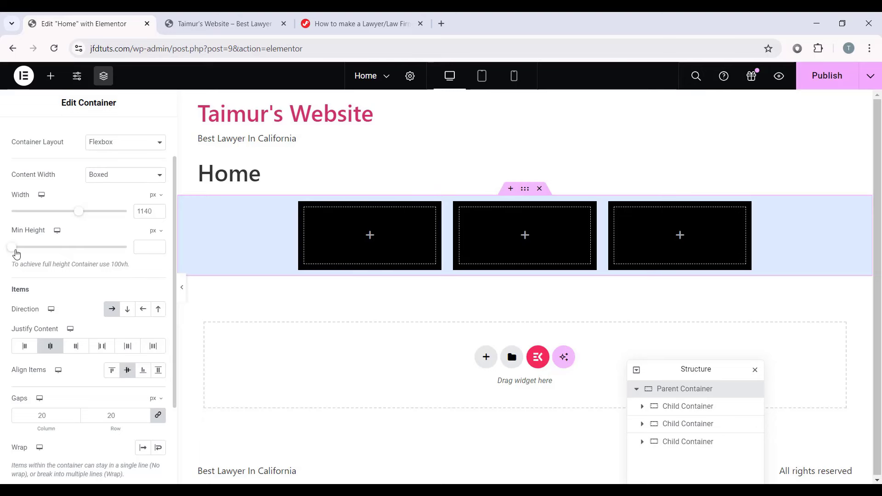
drag(12, 247, 57, 256)
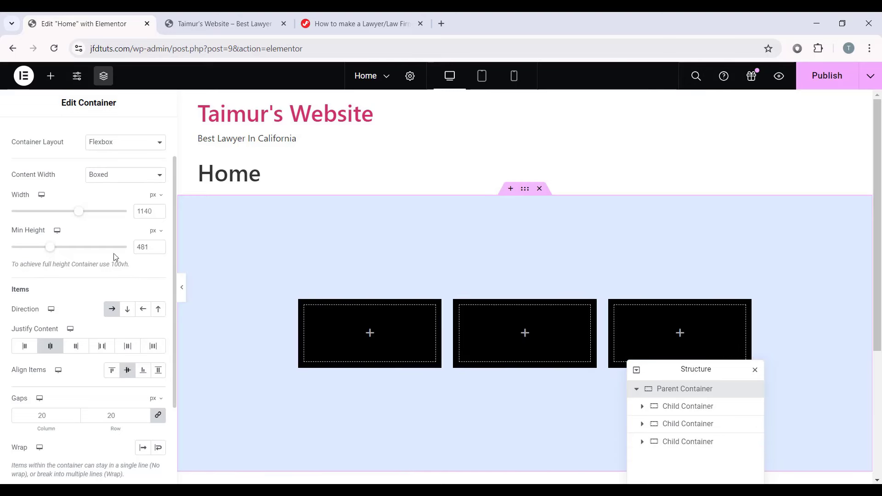
scroll(470, 264, down, 2)
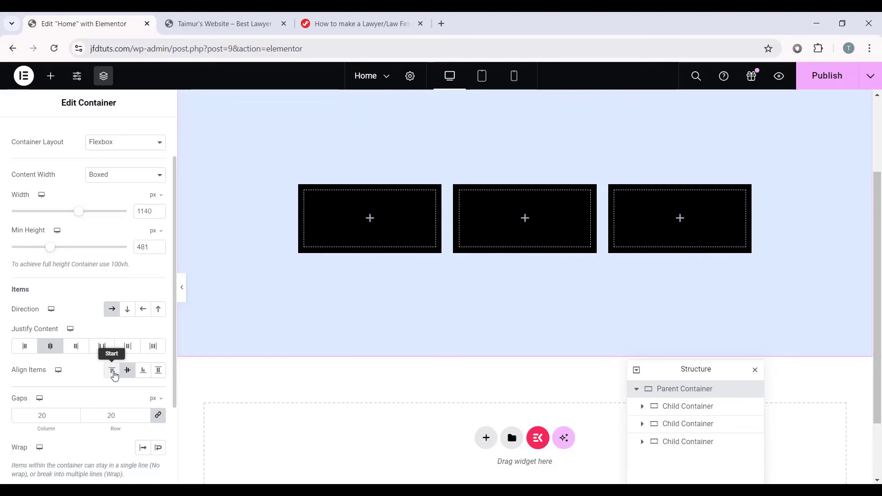
click(112, 370)
scroll(492, 179, up, 2)
scroll(368, 274, down, 1)
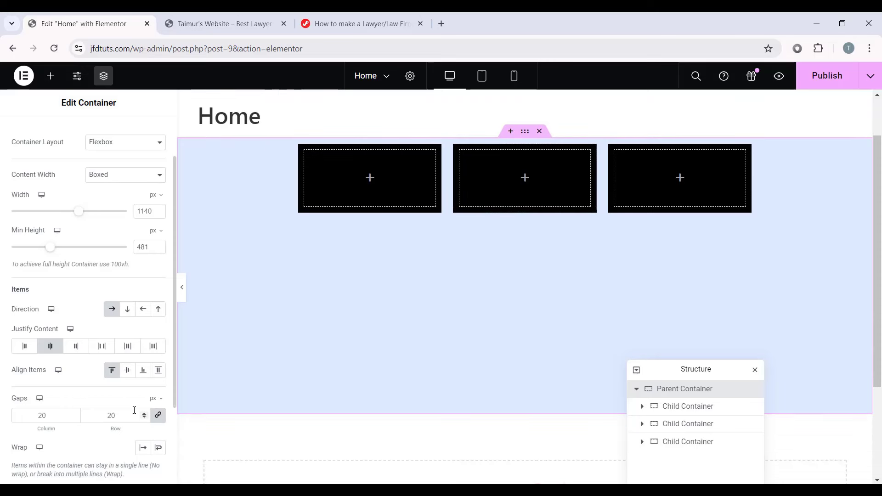
click(127, 370)
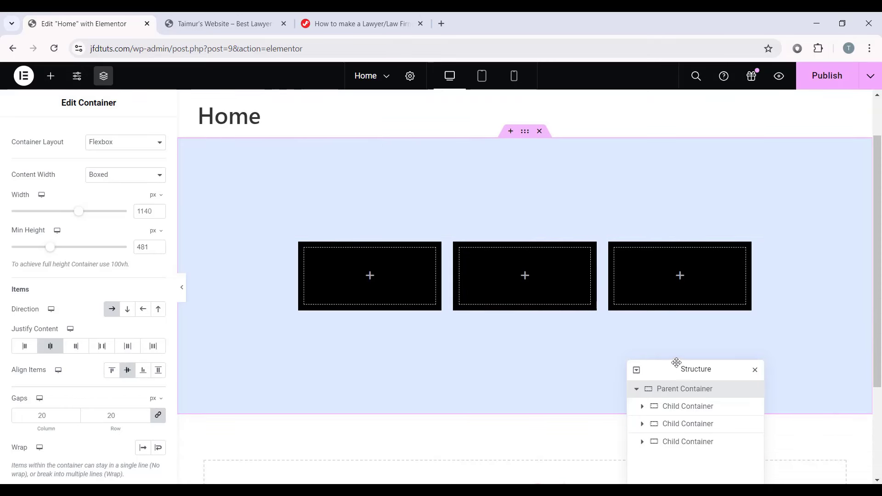
drag(676, 363, 776, 161)
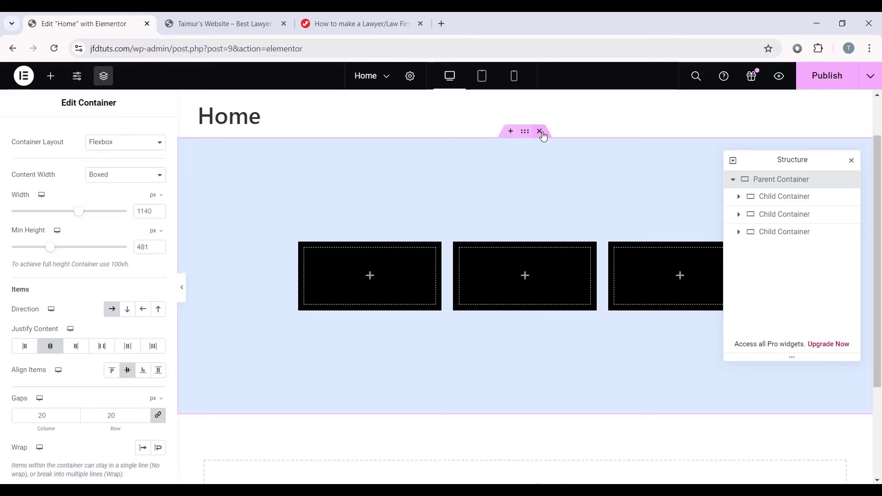
Step: Open Elementor's Elements widget panel with the + icon
click(509, 133)
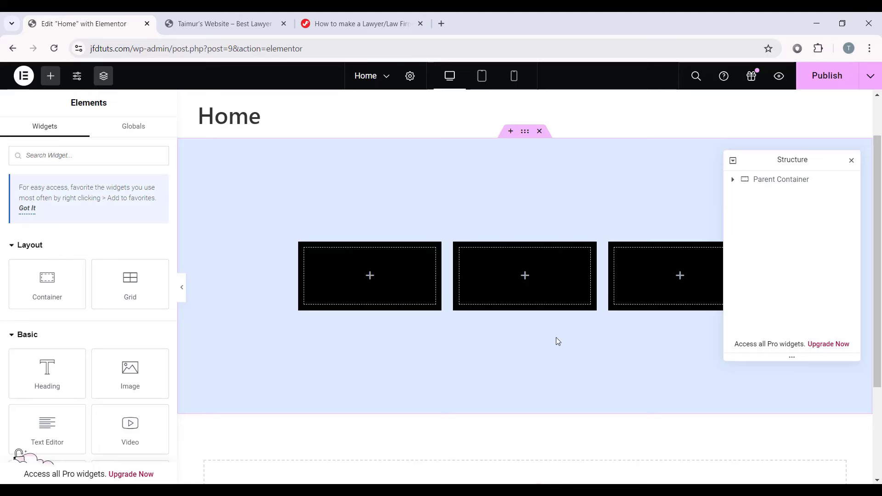
Step: Delete the three-box container, then scroll Kitpapa's template kits down to the Softzap row
click(540, 132)
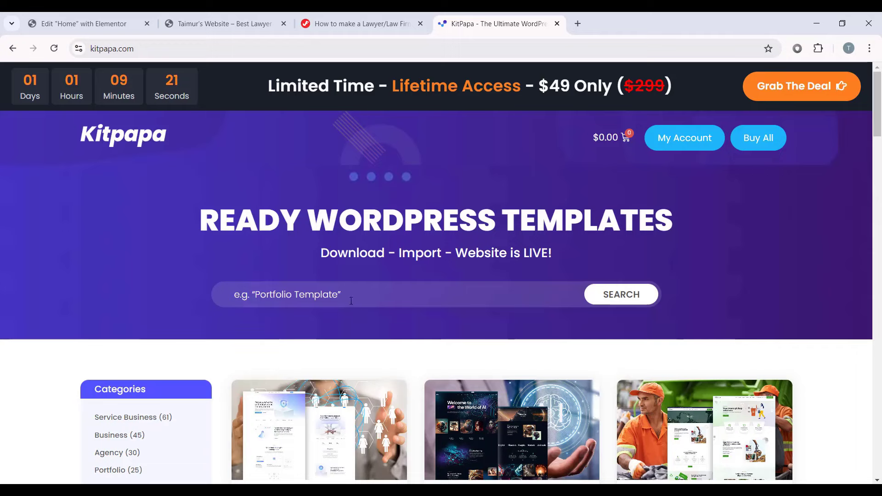
scroll(259, 223, down, 4)
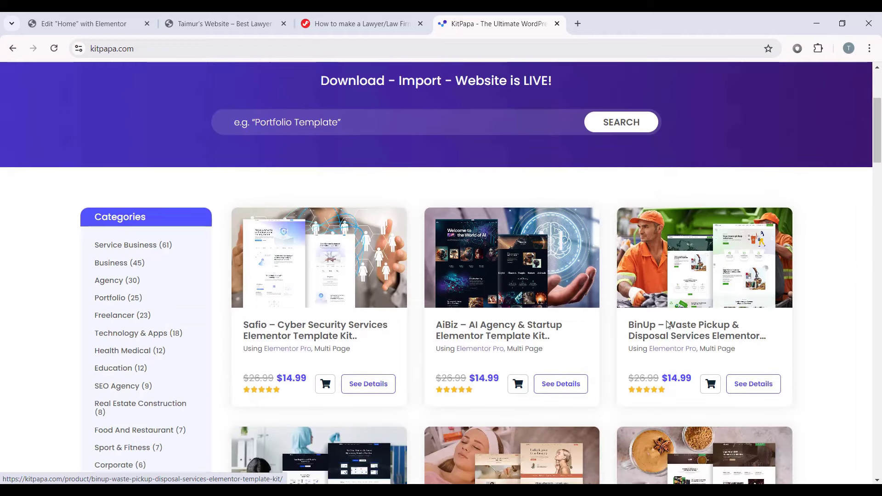
scroll(338, 215, down, 2)
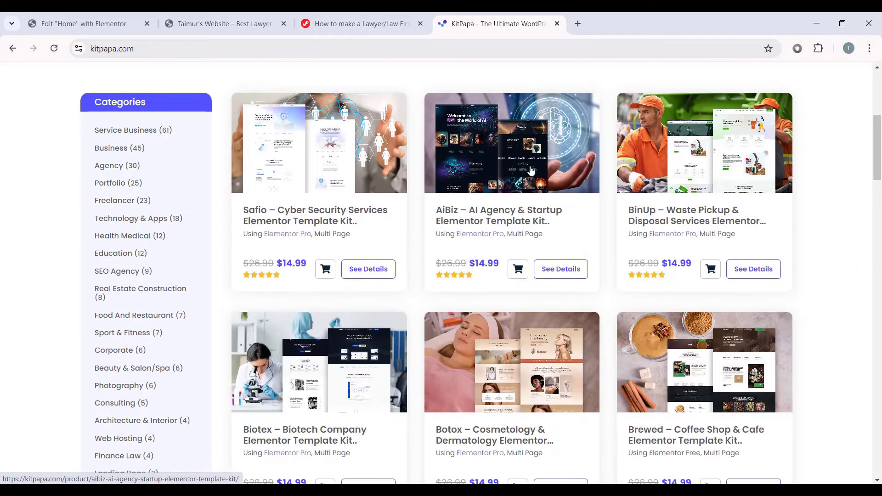
scroll(531, 171, down, 3)
scroll(305, 83, up, 4)
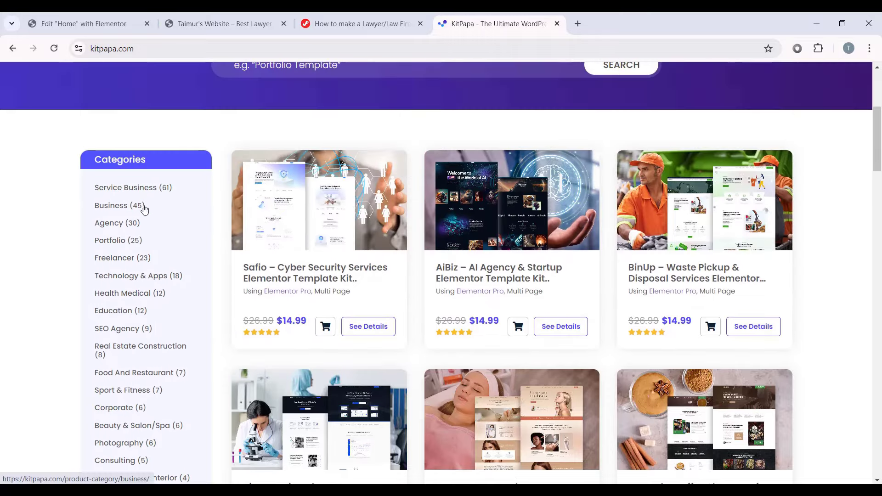
scroll(138, 202, down, 10)
scroll(135, 335, up, 11)
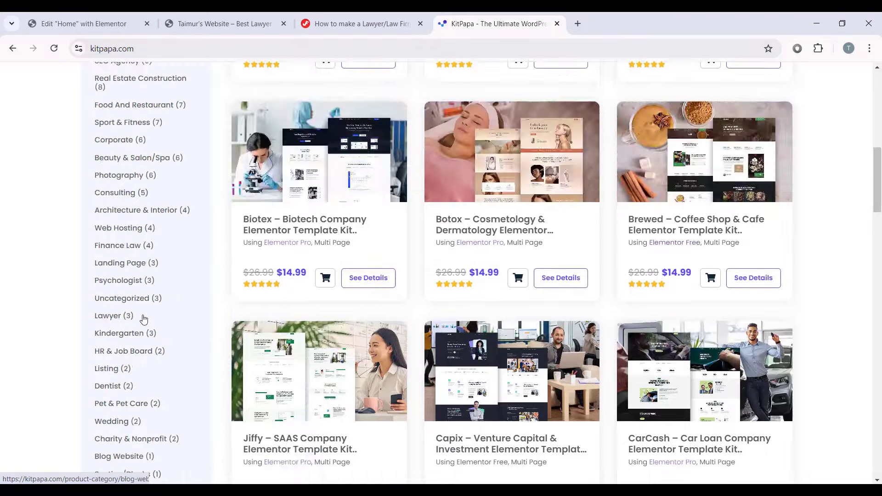
scroll(161, 234, down, 1)
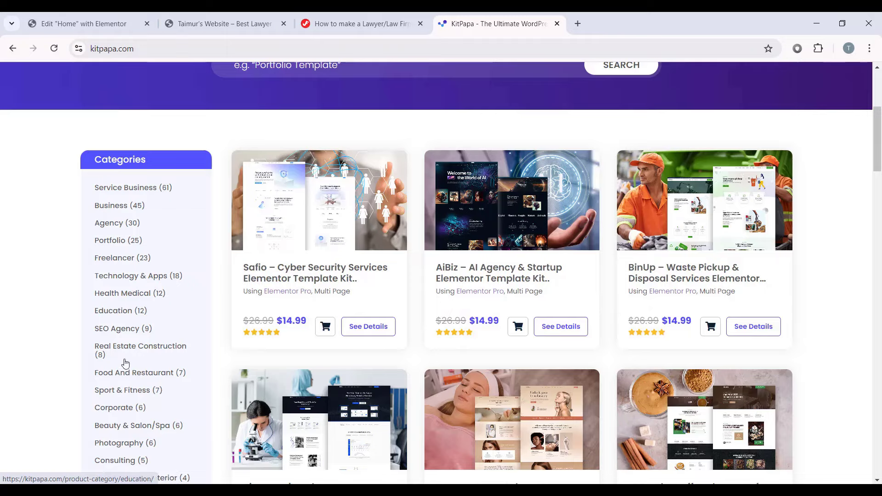
scroll(128, 309, down, 3)
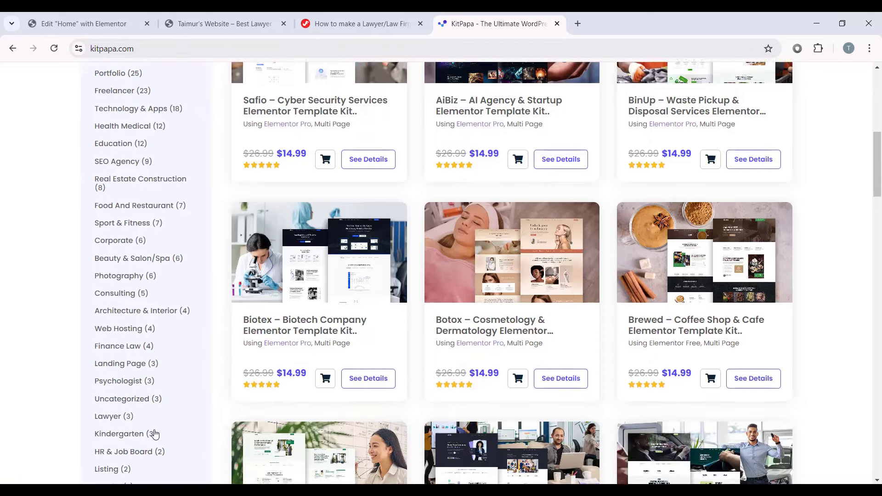
scroll(193, 385, up, 3)
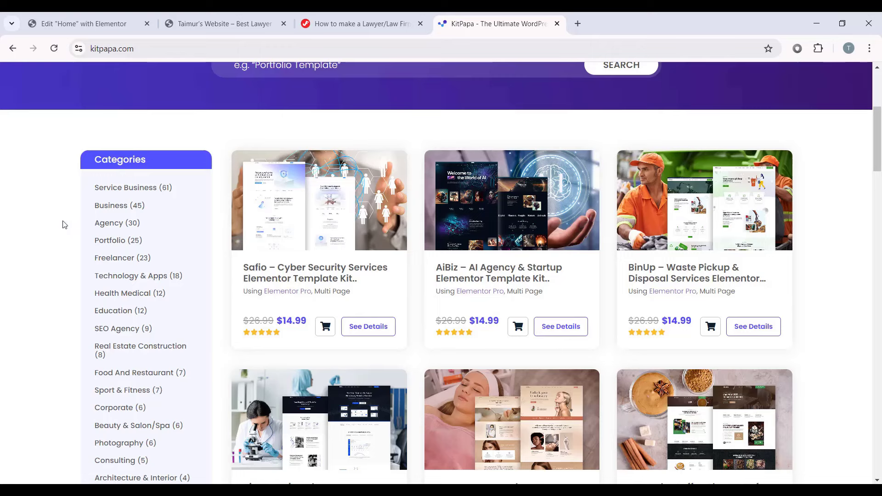
scroll(65, 224, down, 15)
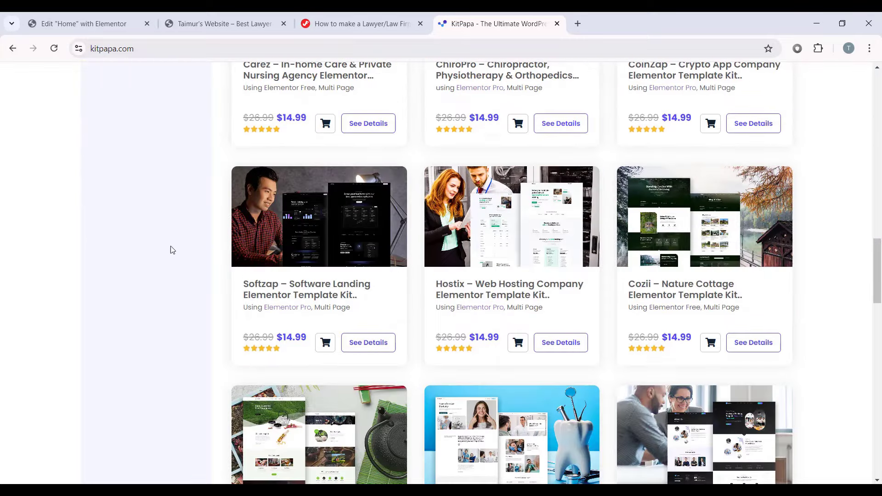
Step: Open the Softzap kit's details and review its $14.99 price and description
click(363, 344)
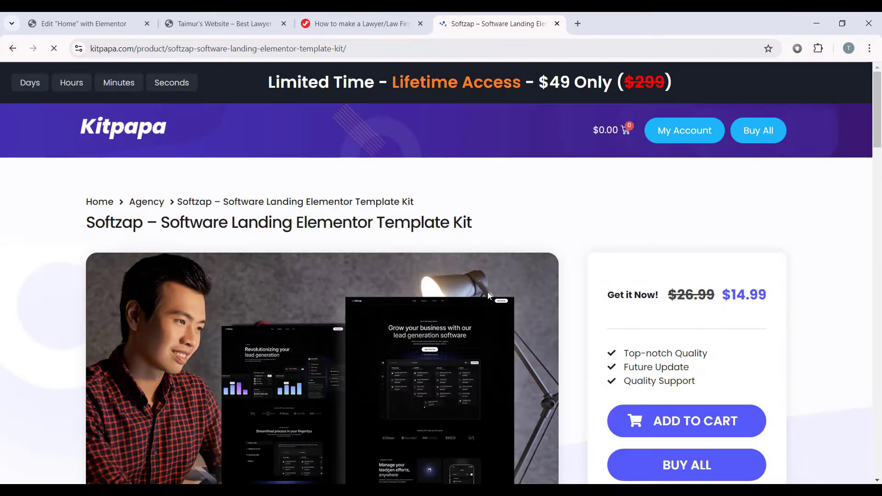
scroll(391, 316, down, 3)
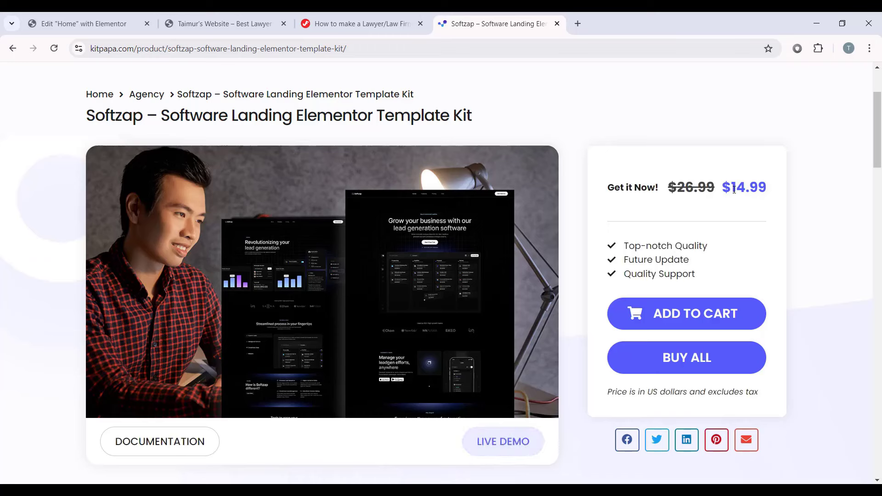
drag(733, 190, 772, 193)
click(732, 211)
scroll(346, 244, down, 9)
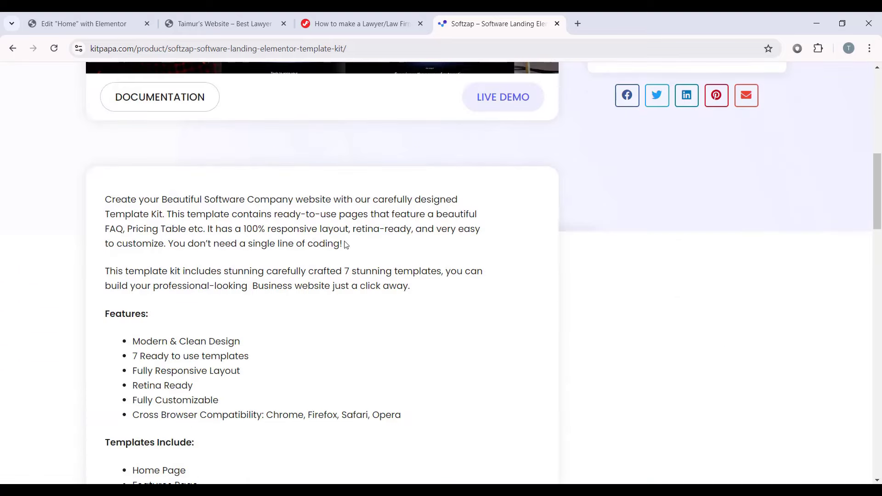
drag(113, 201, 380, 318)
click(379, 319)
Step: Play the Softzap Installation Guide video and scroll around the page
scroll(276, 189, down, 2)
scroll(276, 190, down, 12)
scroll(274, 227, up, 1)
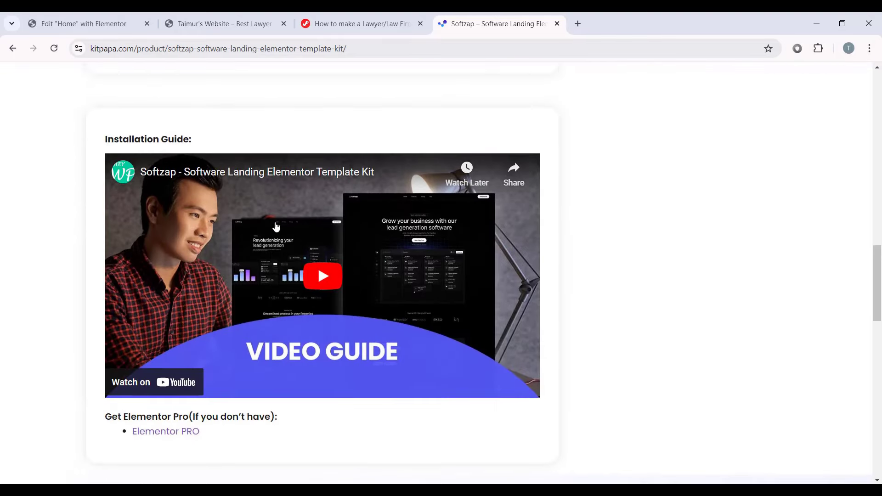
click(330, 274)
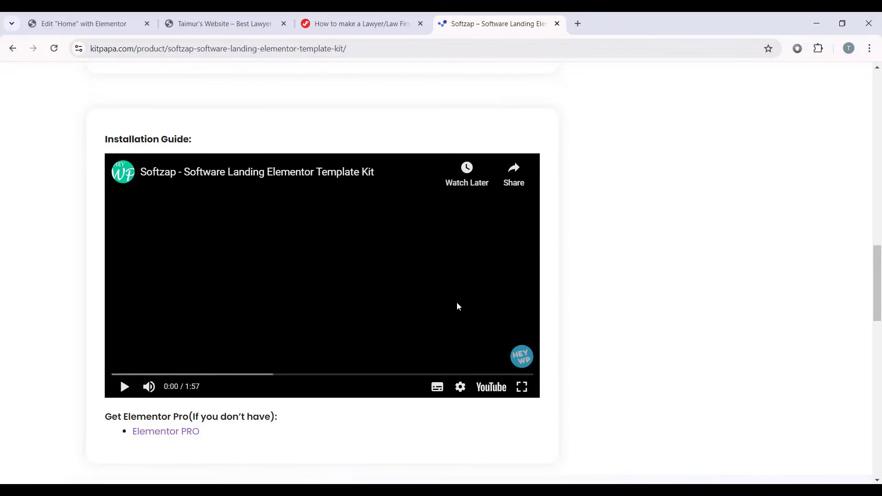
scroll(458, 296, up, 20)
scroll(478, 251, down, 1)
scroll(478, 253, down, 3)
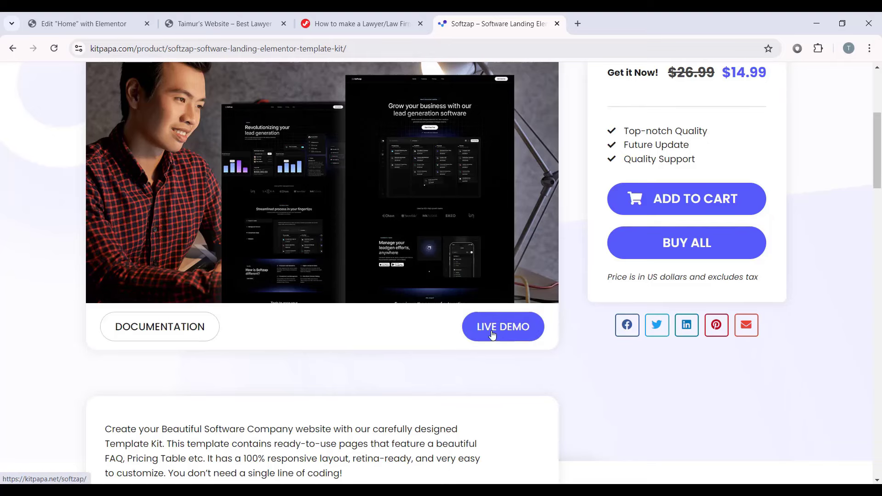
click(490, 330)
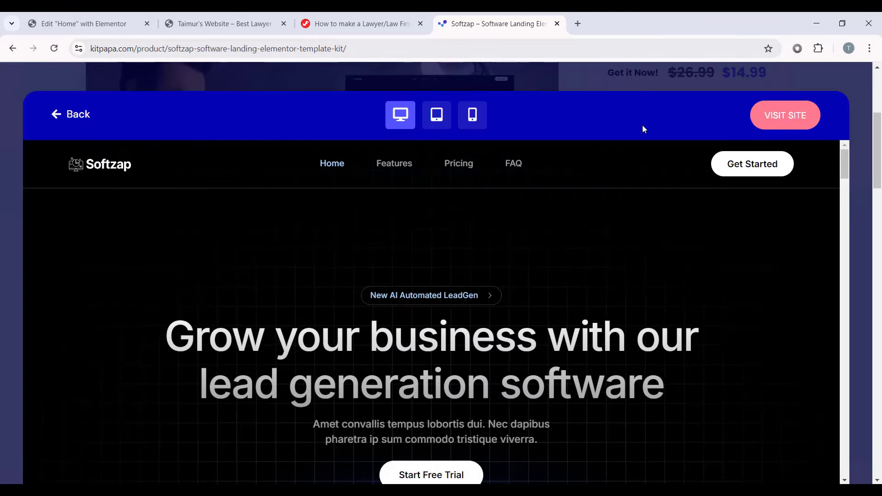
scroll(536, 309, down, 10)
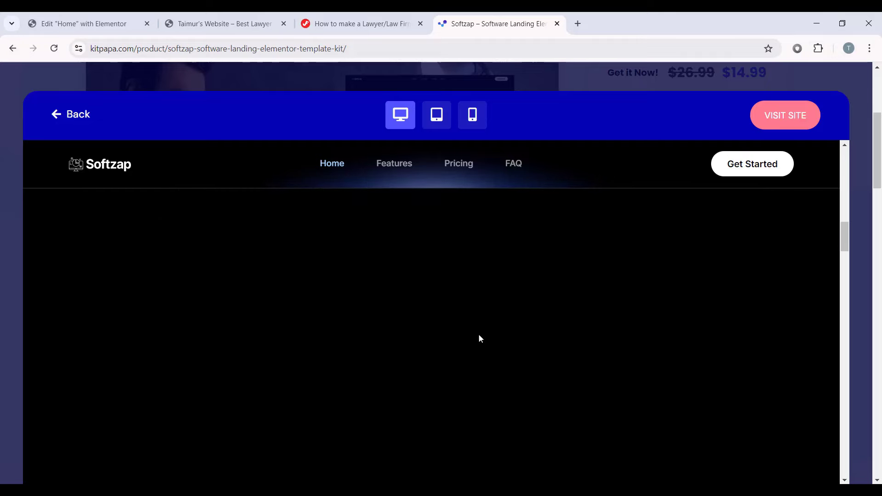
click(436, 115)
scroll(443, 158, down, 5)
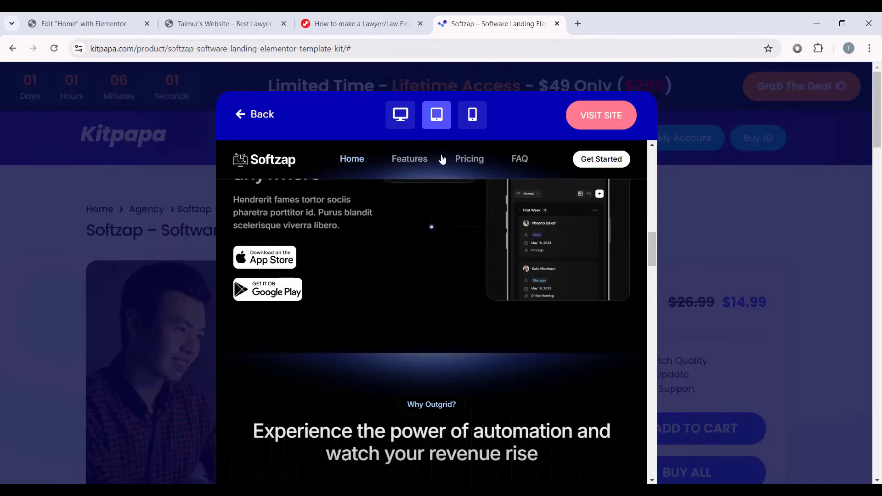
click(472, 115)
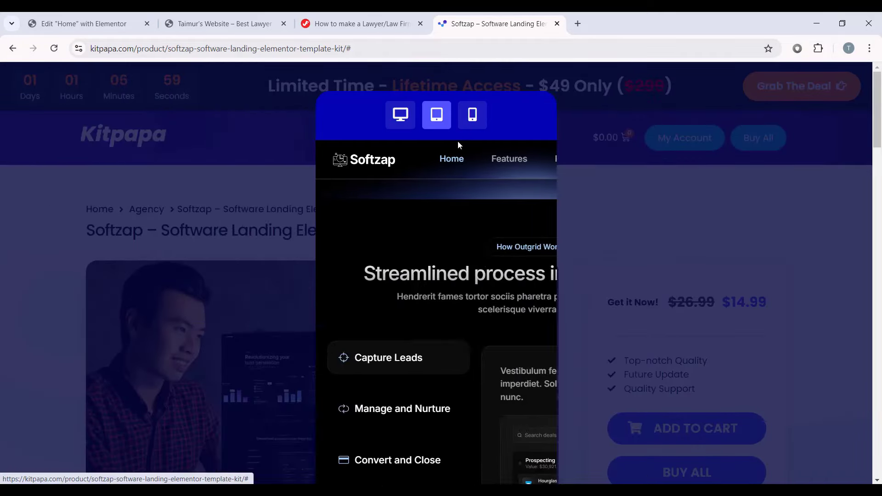
click(423, 281)
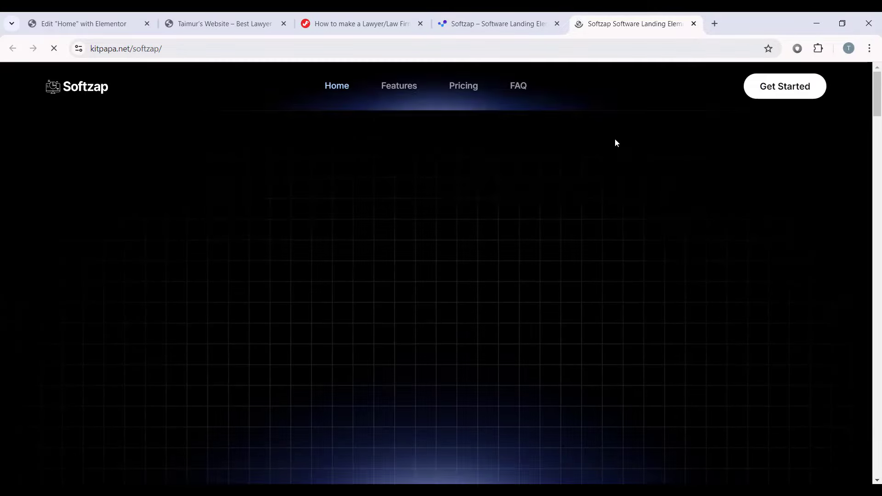
scroll(538, 169, down, 5)
scroll(708, 211, down, 10)
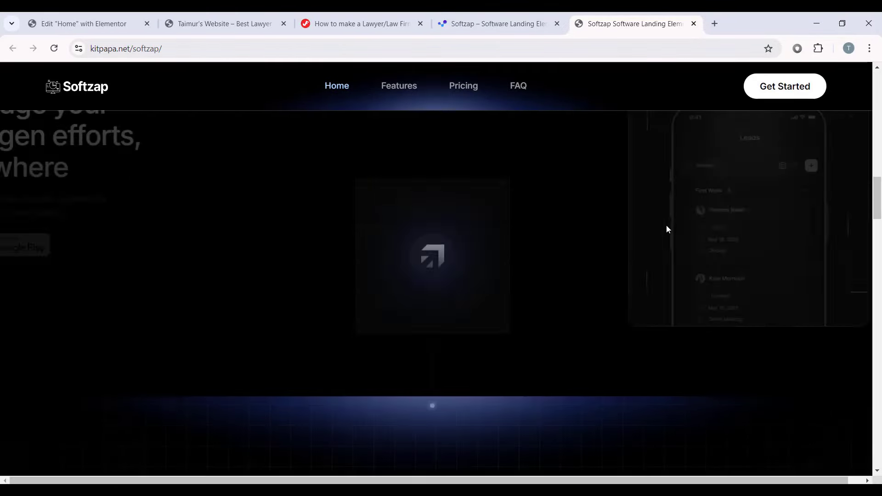
click(694, 23)
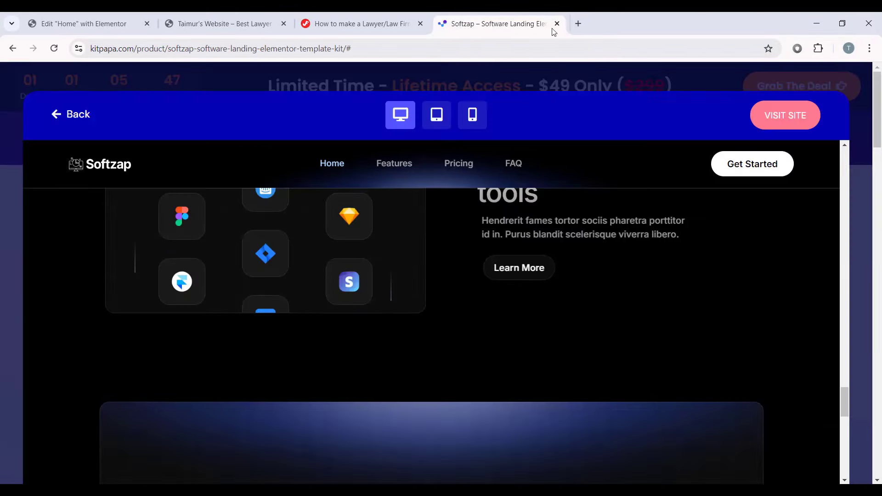
click(528, 85)
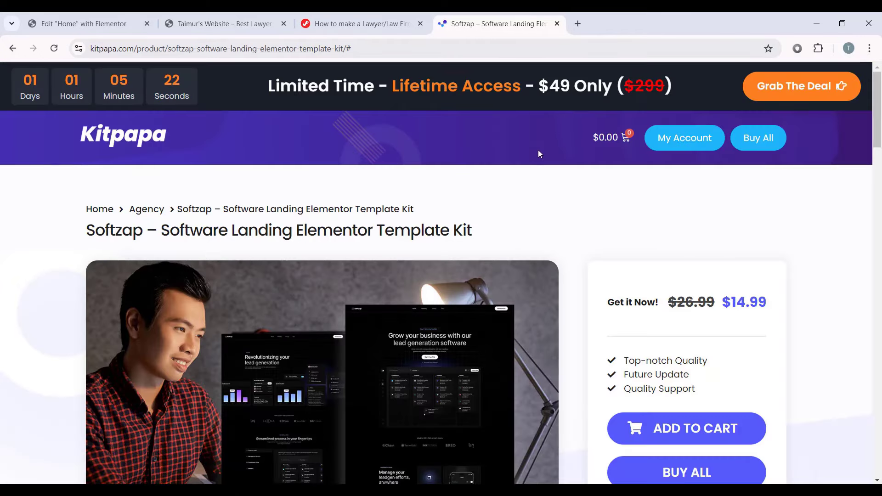
scroll(659, 236, down, 3)
scroll(693, 174, up, 2)
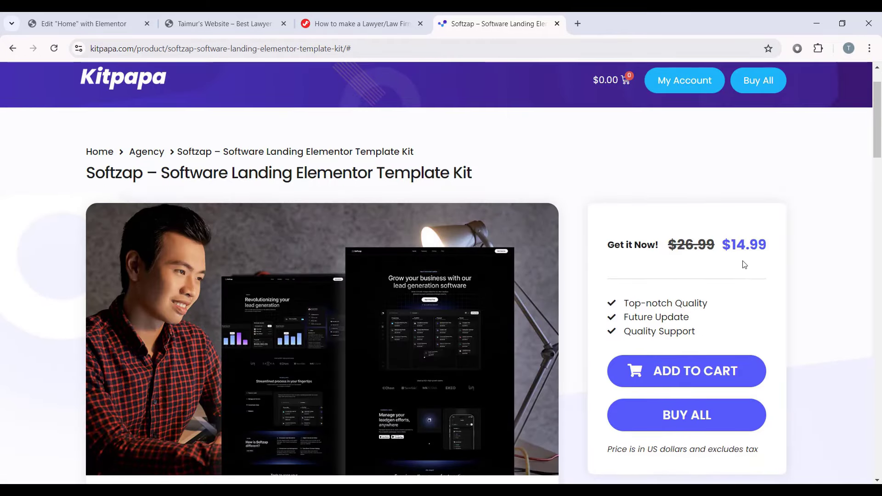
click(686, 415)
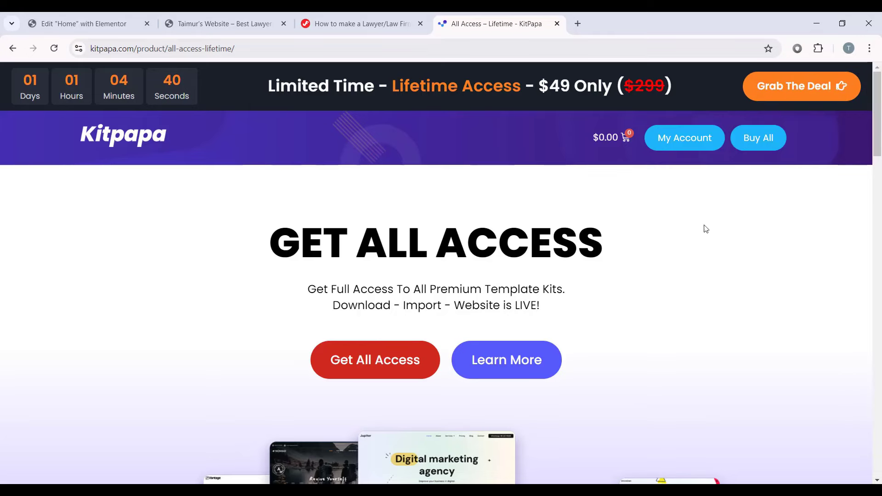
scroll(734, 293, down, 5)
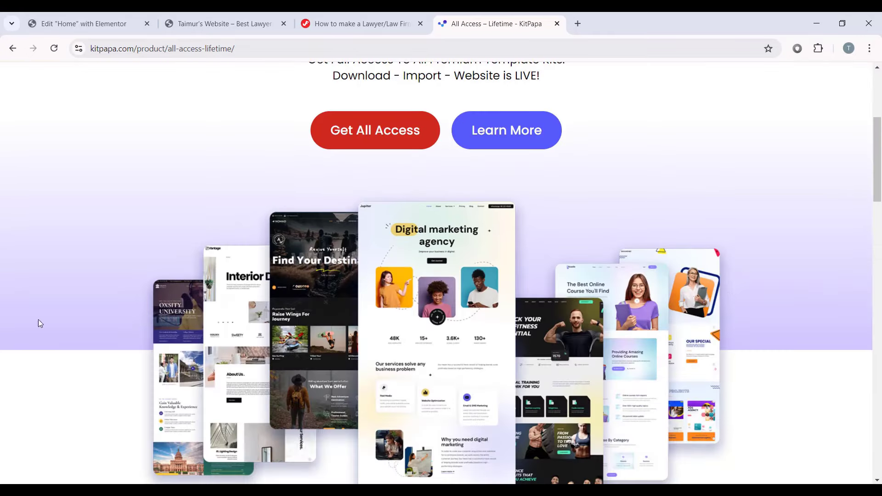
scroll(627, 190, down, 1)
scroll(591, 213, up, 7)
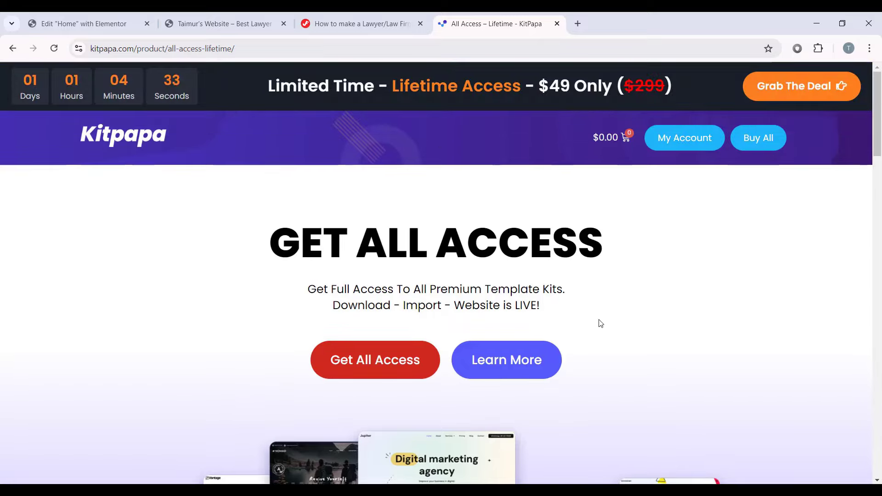
scroll(600, 323, down, 15)
scroll(660, 276, up, 2)
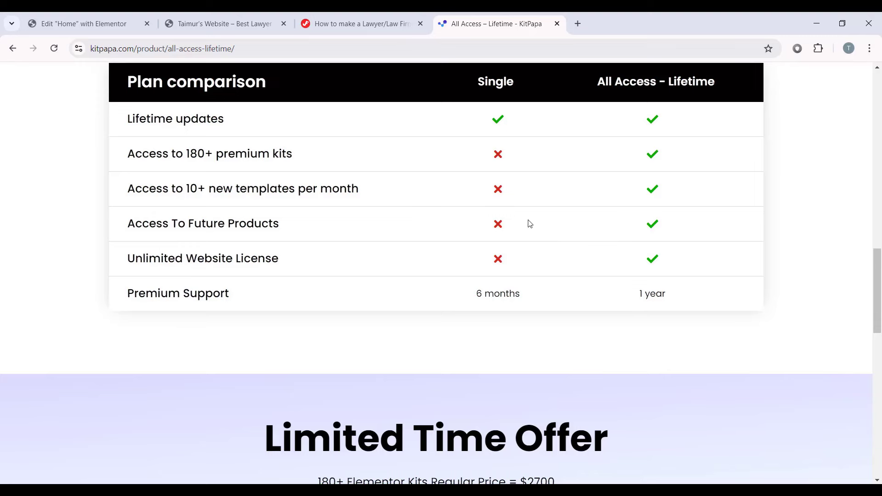
scroll(543, 224, up, 1)
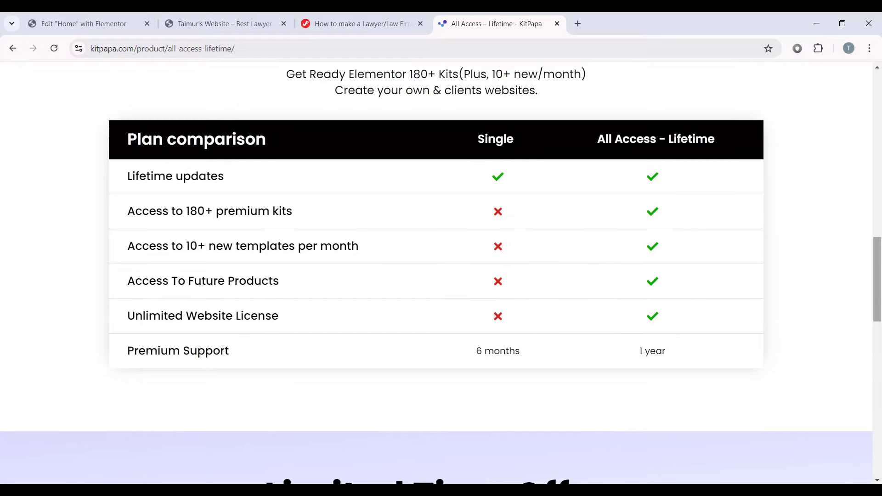
scroll(685, 337, up, 10)
scroll(685, 338, down, 3)
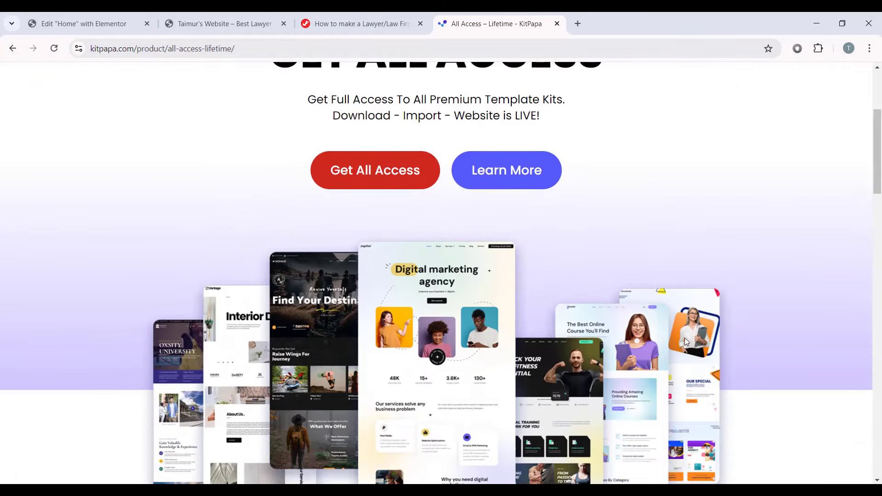
scroll(684, 340, down, 1)
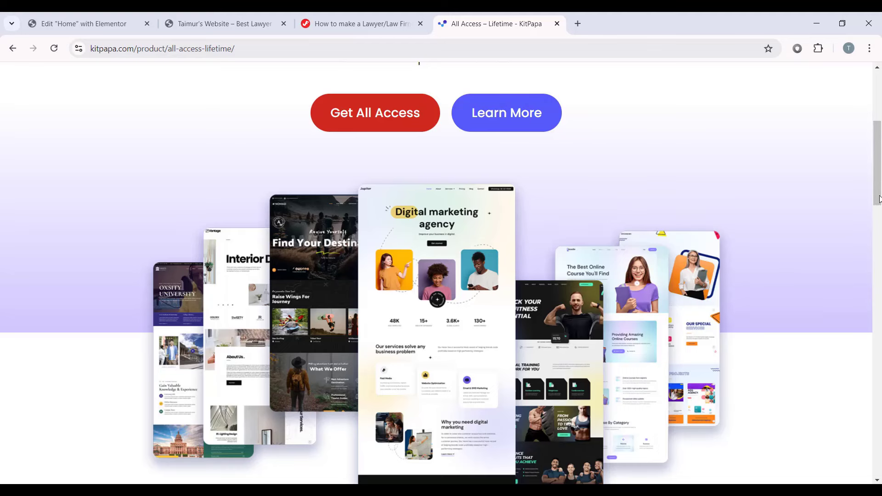
drag(879, 199, 851, 151)
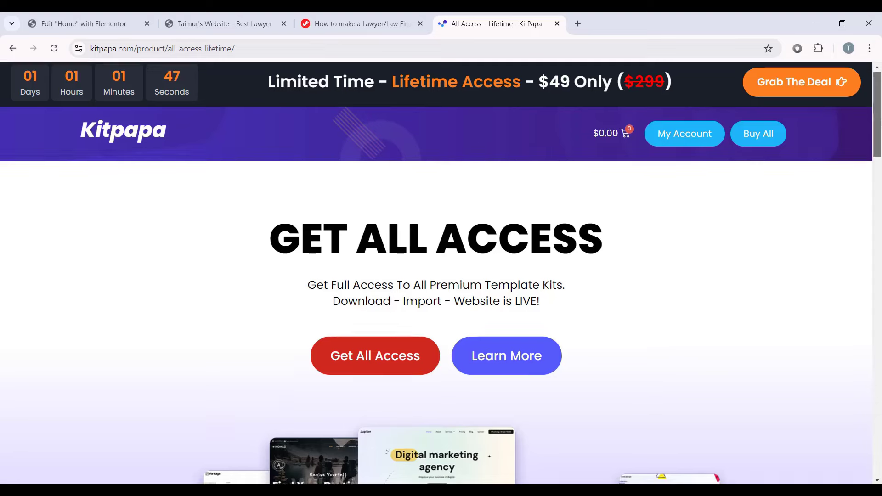
scroll(658, 244, down, 5)
scroll(659, 244, up, 3)
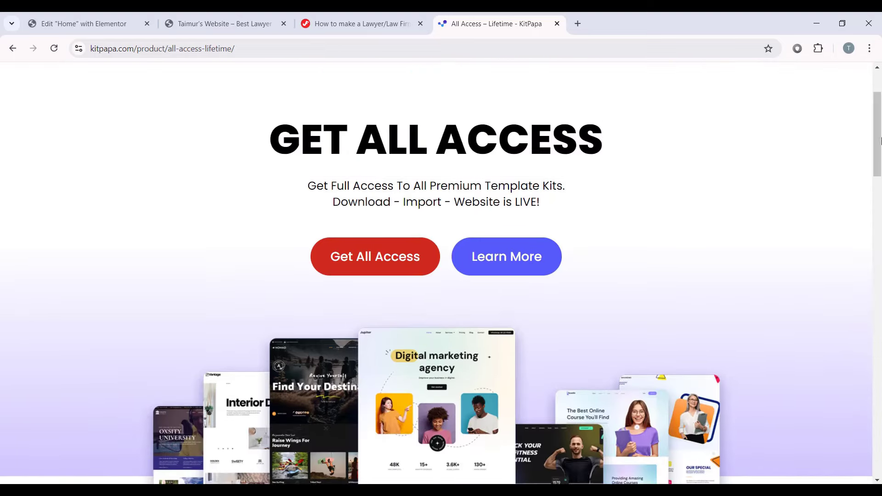
scroll(880, 140, up, 3)
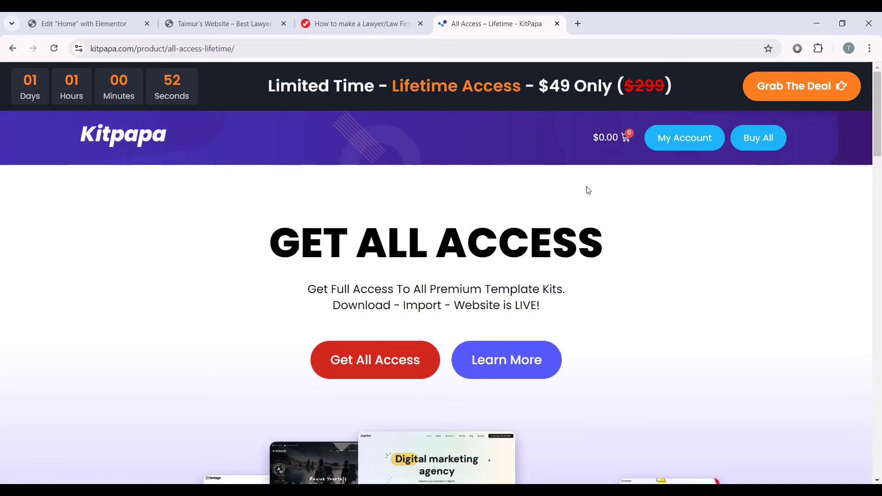
Step: Search KitPapa for 'iLaw' and open the iLaw template kit product page
click(123, 134)
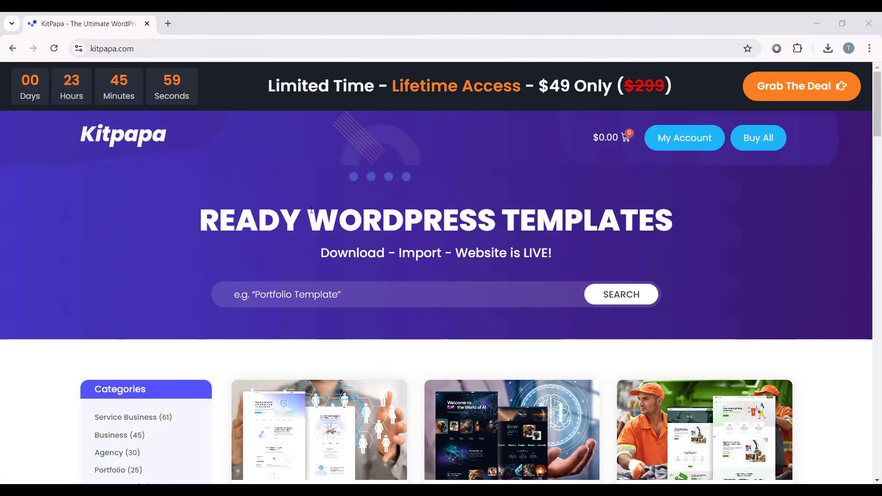
click(362, 292)
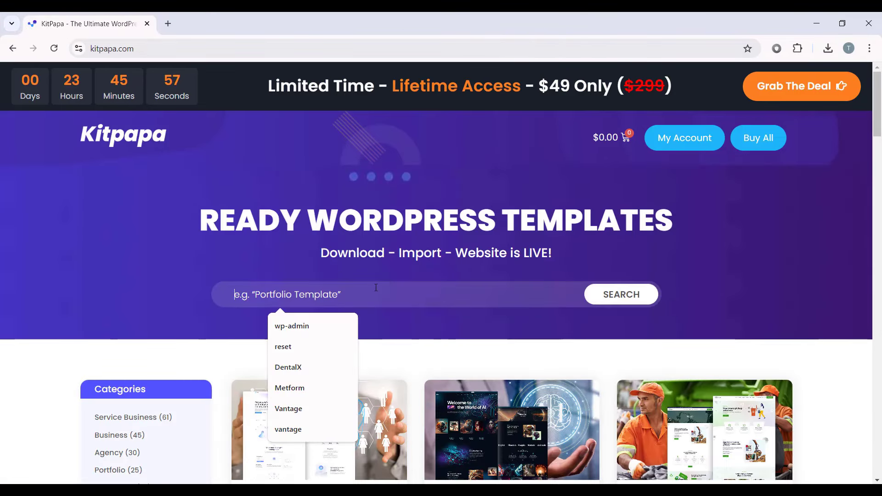
text(iLaw)
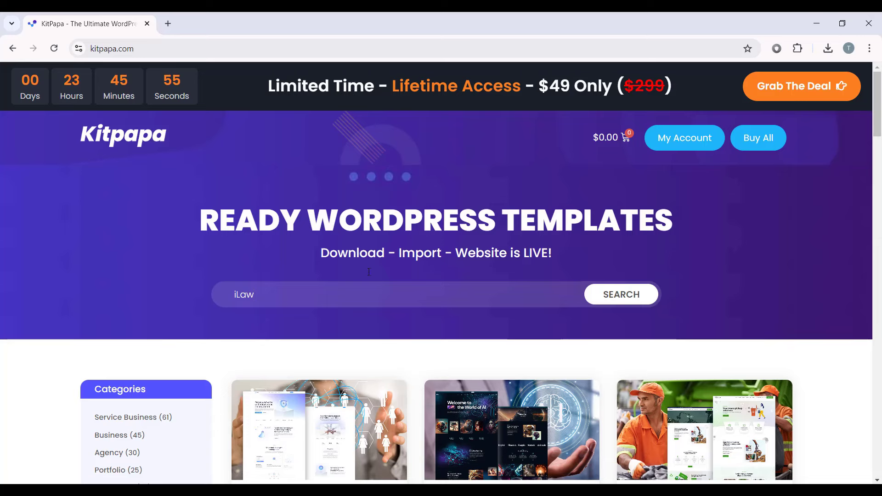
click(614, 304)
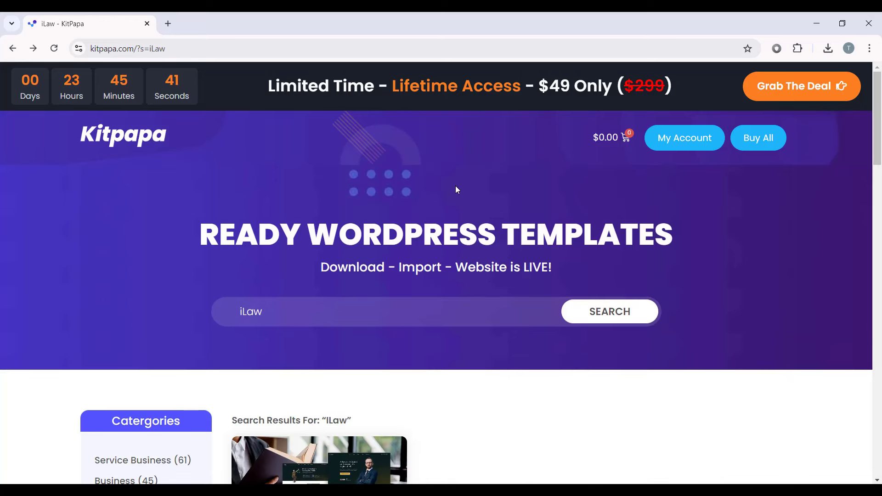
scroll(455, 188, down, 5)
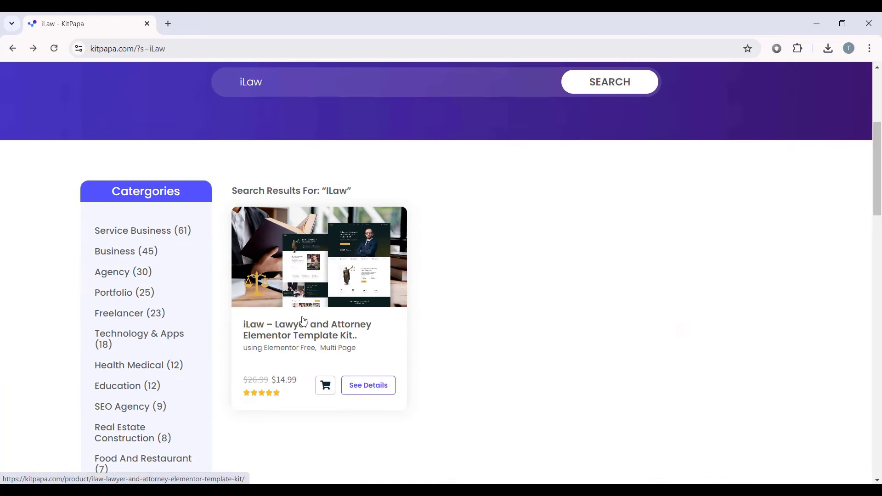
click(331, 330)
Step: View the iLaw live demo site in a new tab, then close the preview
scroll(406, 316, down, 3)
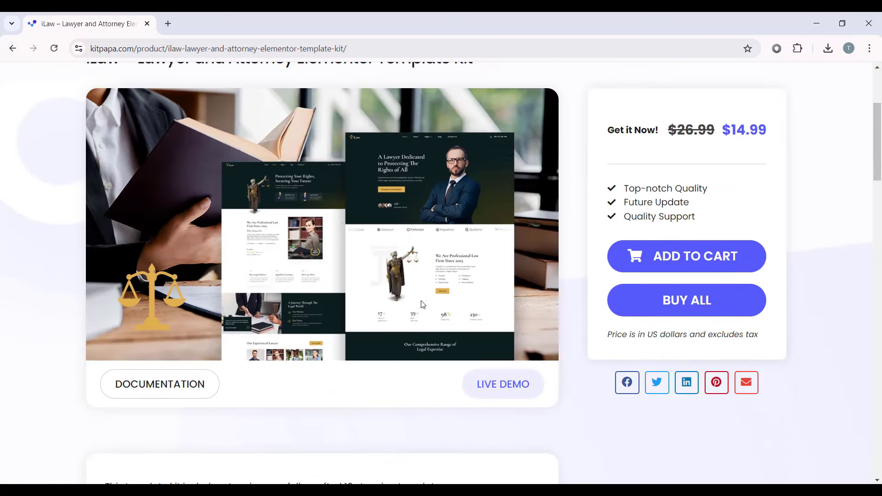
click(518, 391)
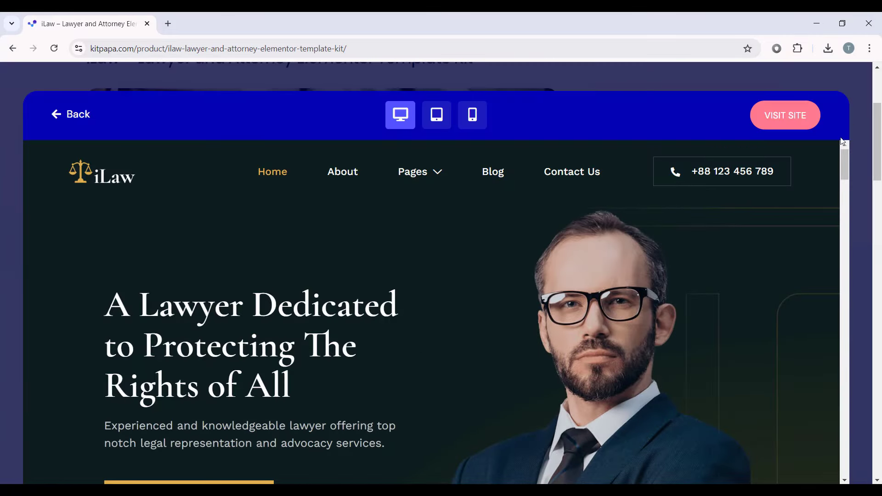
click(786, 116)
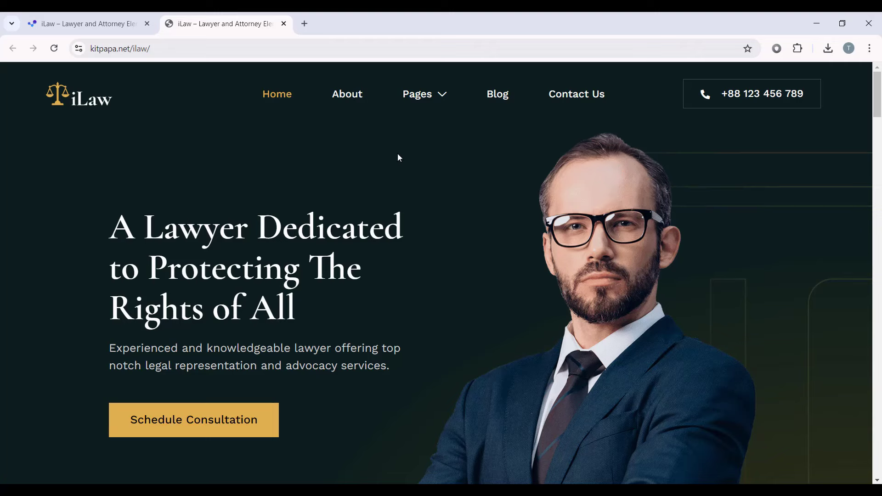
scroll(878, 100, down, 10)
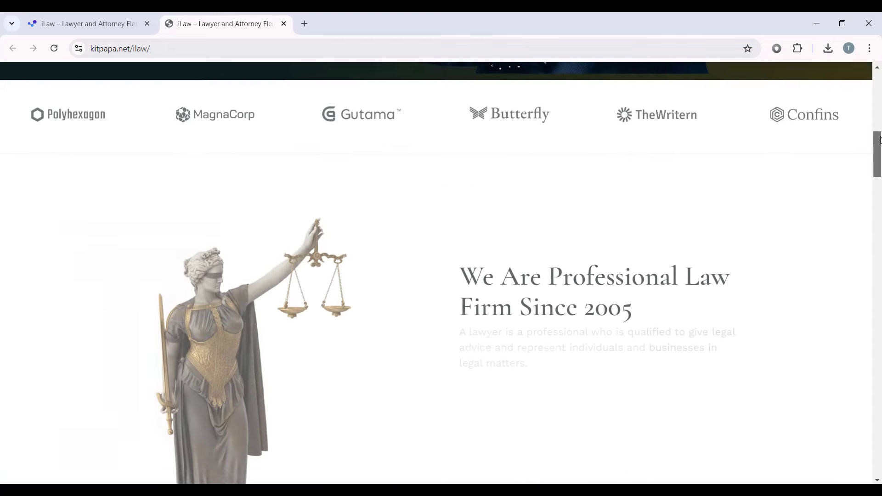
drag(878, 140, 856, 443)
click(85, 24)
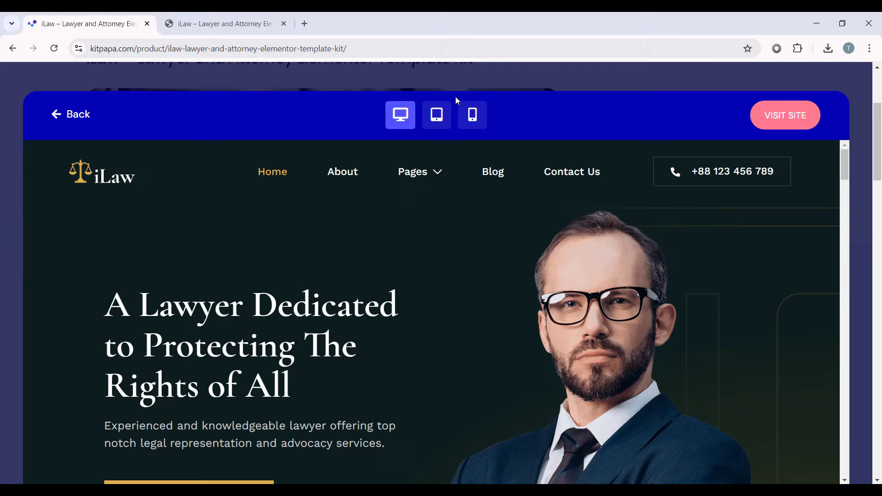
click(533, 81)
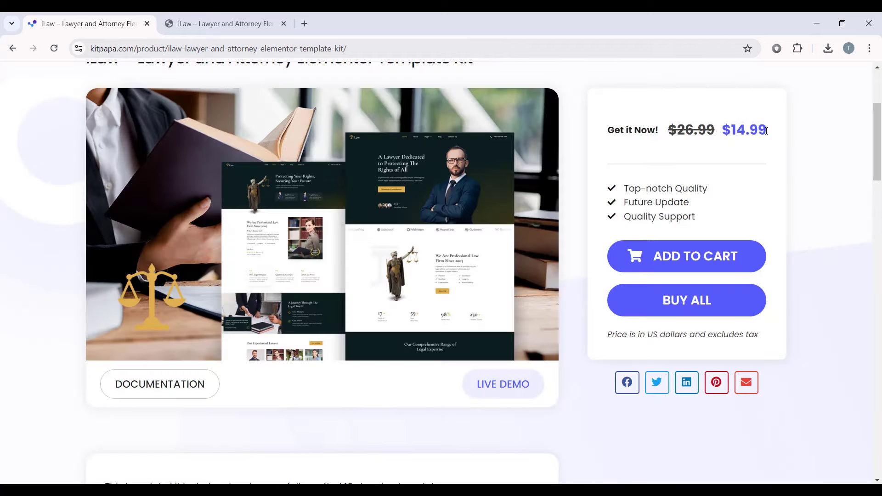
Step: Play and pause the iLaw installation guide video
scroll(587, 171, down, 15)
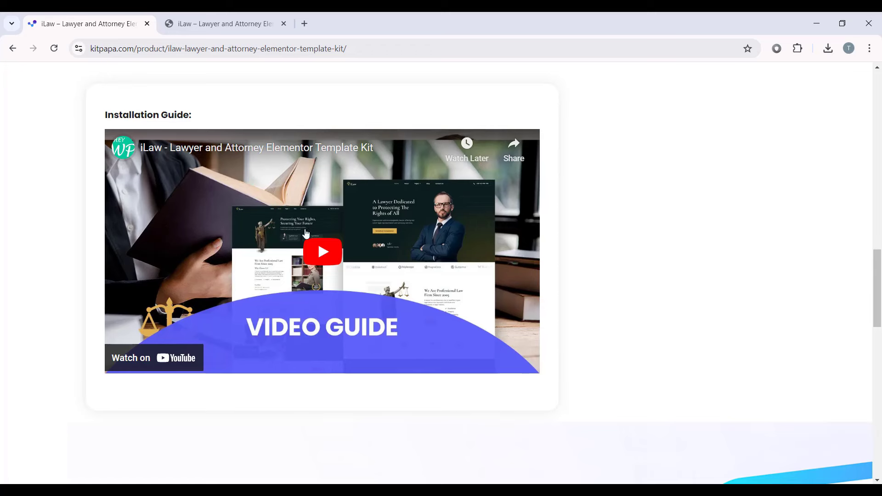
click(315, 250)
click(327, 276)
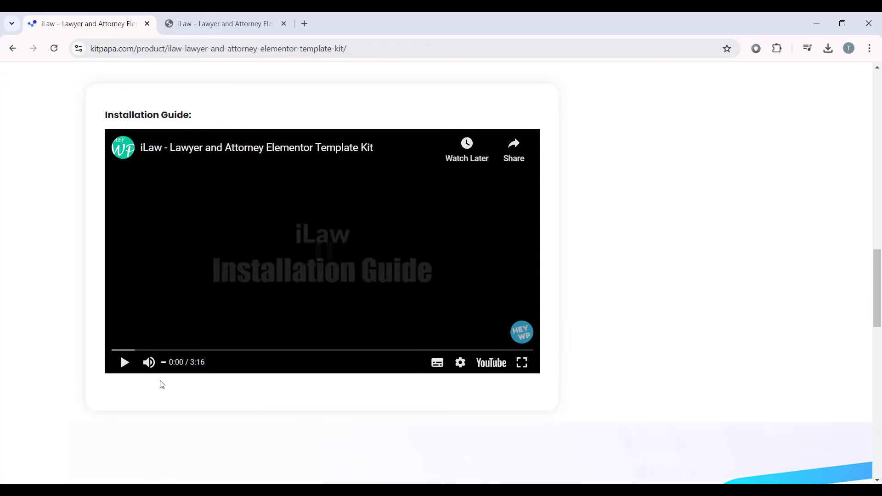
scroll(501, 274, up, 3)
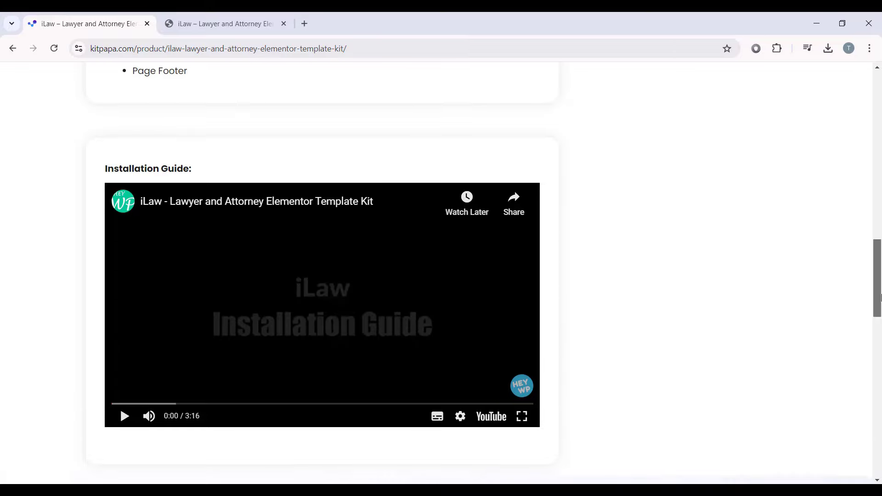
scroll(500, 273, up, 10)
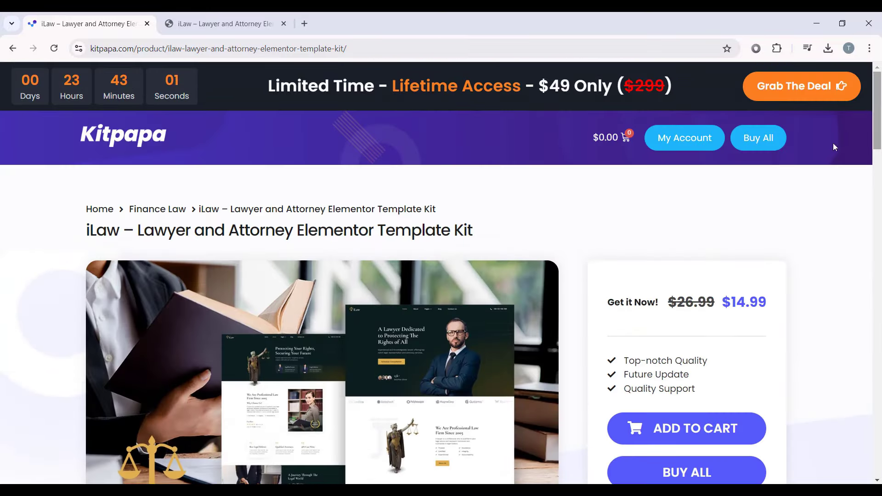
scroll(458, 240, down, 2)
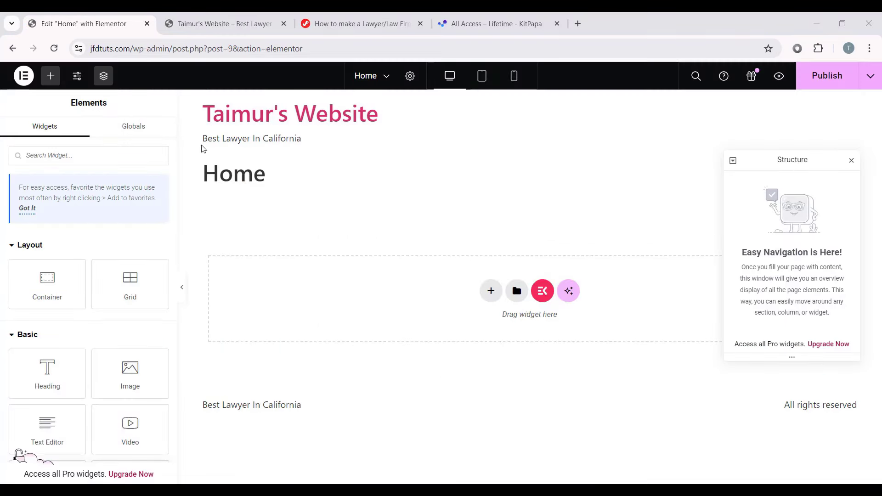
Step: Set the Home page's Page Layout to Elementor Canvas in Page Settings
drag(766, 164, 700, 147)
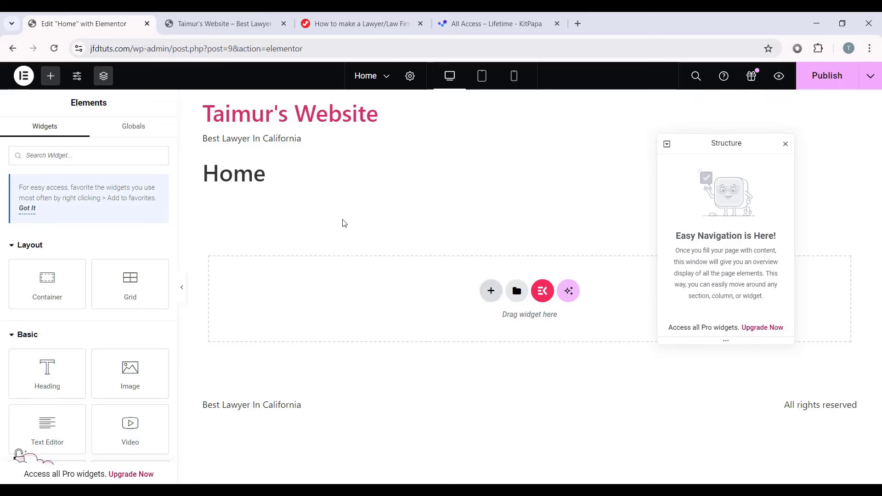
click(216, 14)
click(69, 23)
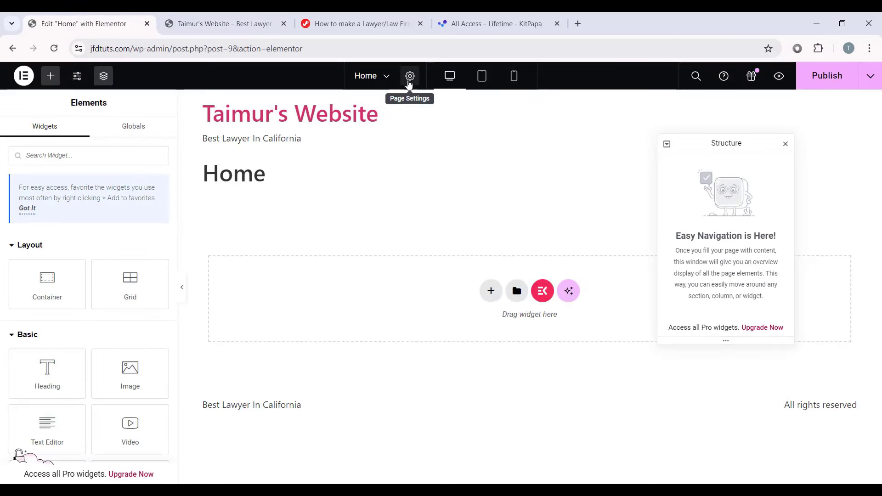
click(411, 79)
scroll(70, 379, down, 3)
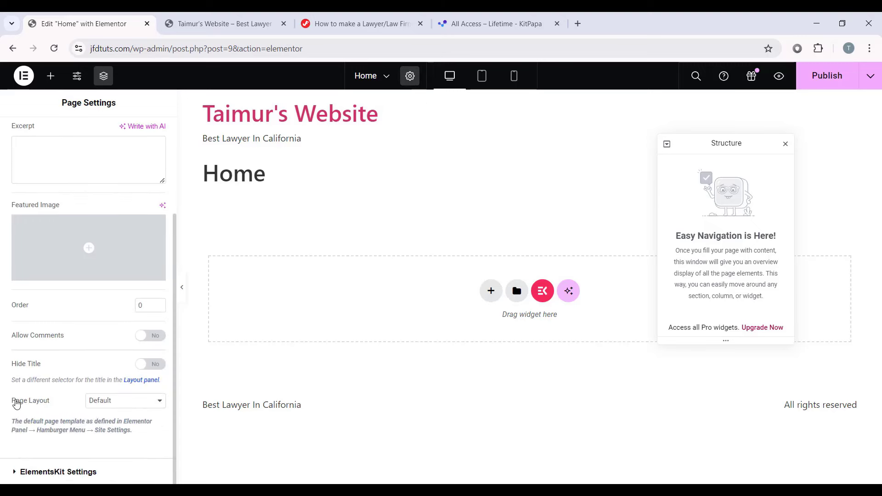
click(95, 405)
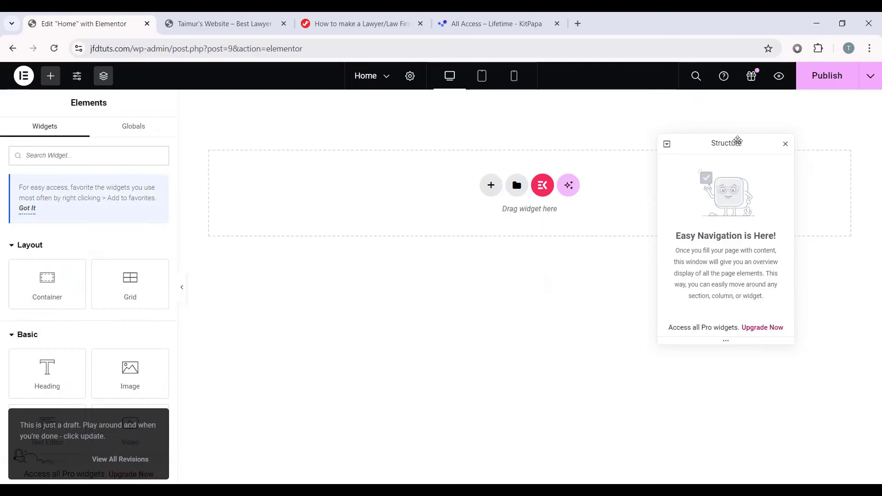
drag(736, 140, 811, 256)
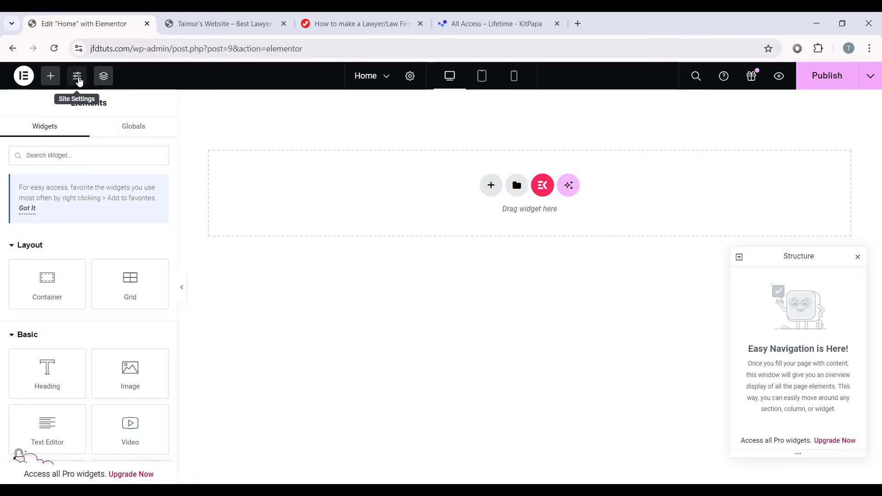
Step: In Site Settings Global Colors, set Primary to #DFAE4F and Secondary to #0D1E1E
click(78, 78)
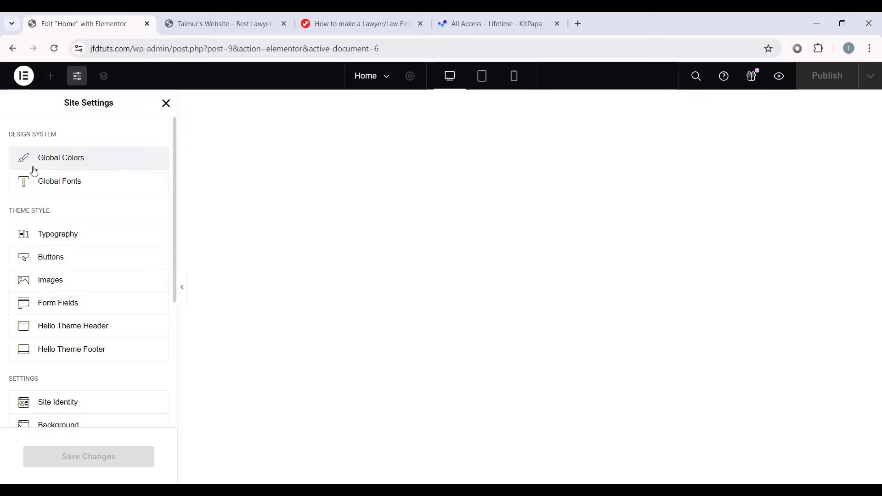
click(114, 164)
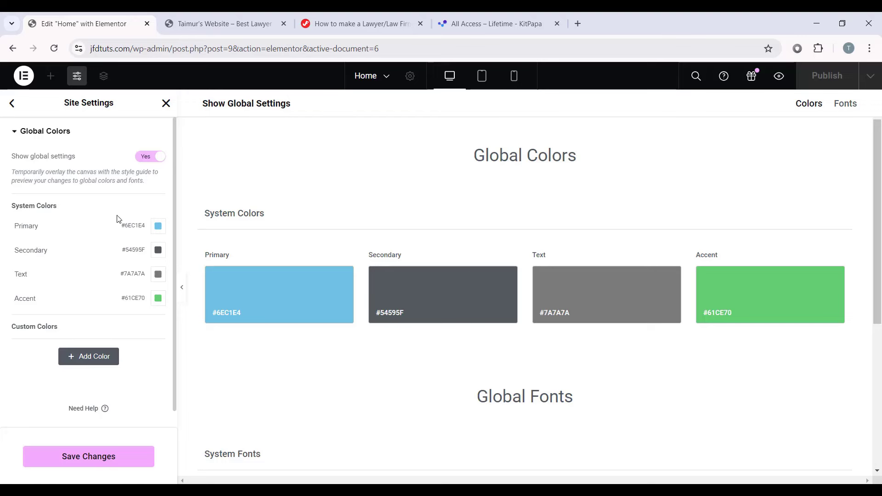
click(158, 225)
double_click(138, 395)
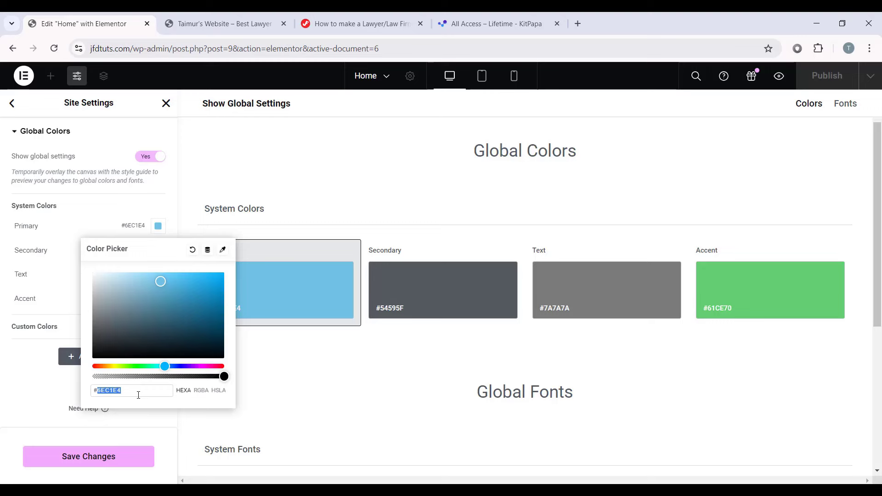
text(dfa)
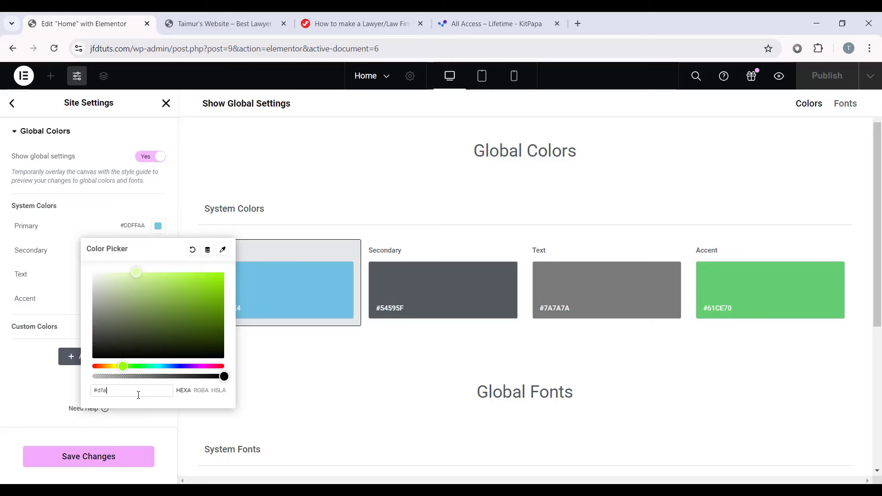
text(e4f)
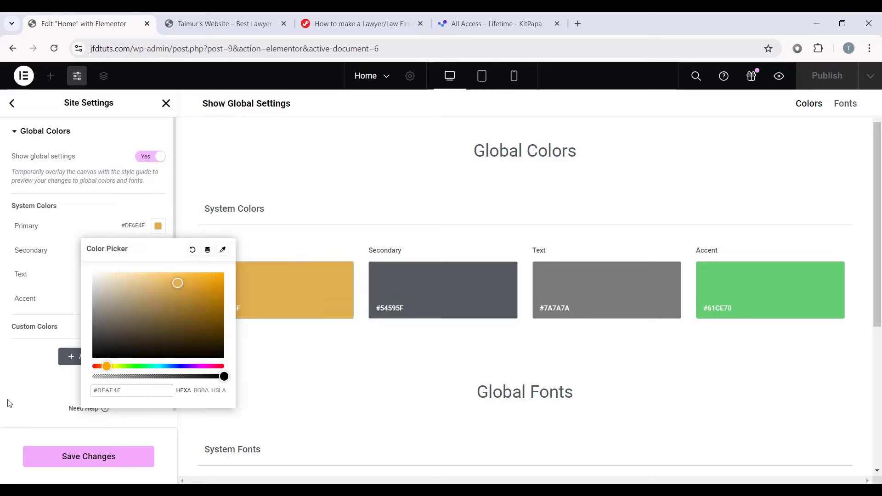
click(8, 401)
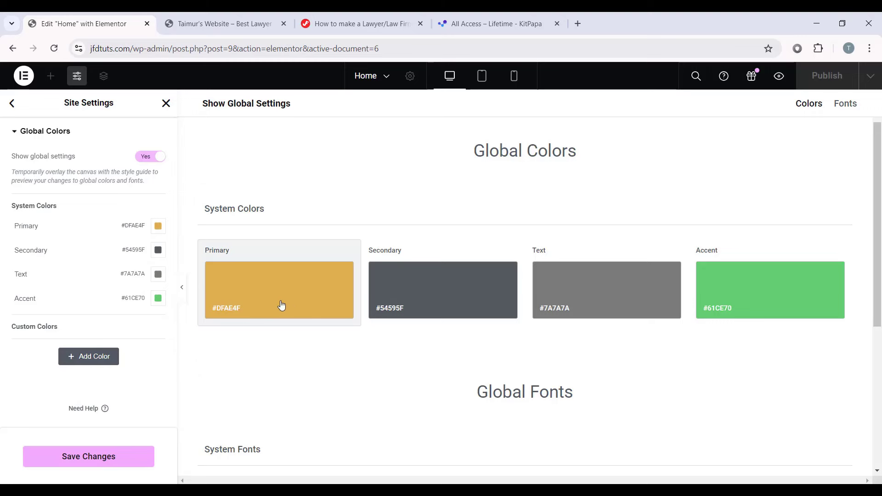
click(159, 251)
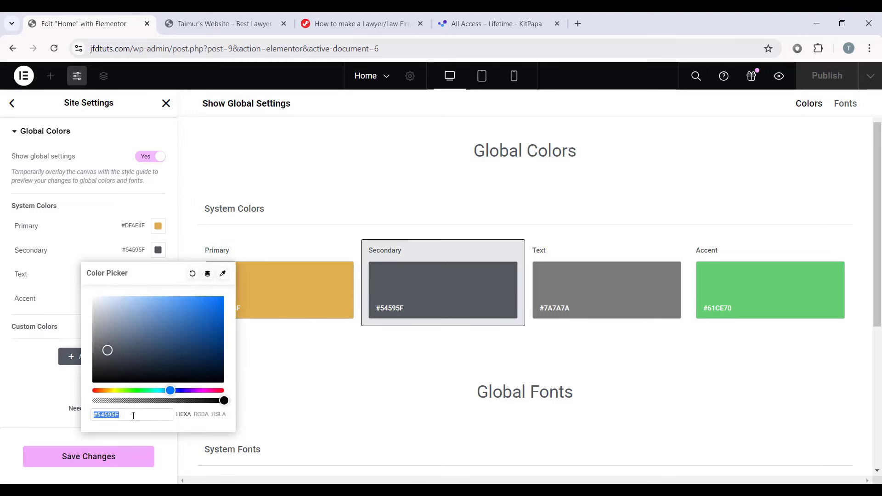
text(0D1E)
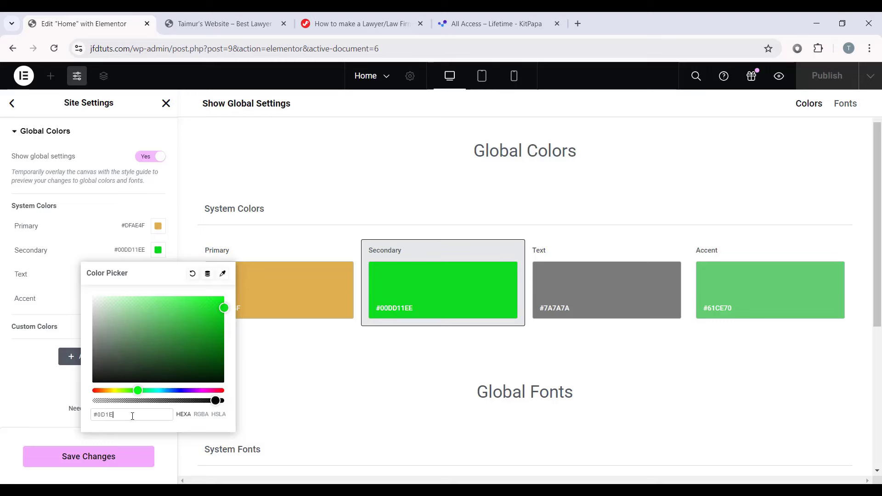
text(1E)
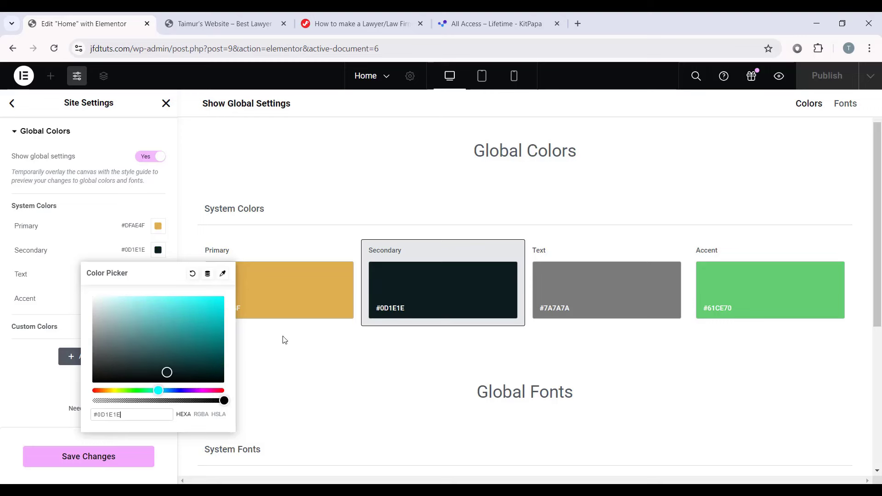
click(7, 361)
Step: Set the Text colour to #5F5F5F and the Accent colour to #101010
click(158, 275)
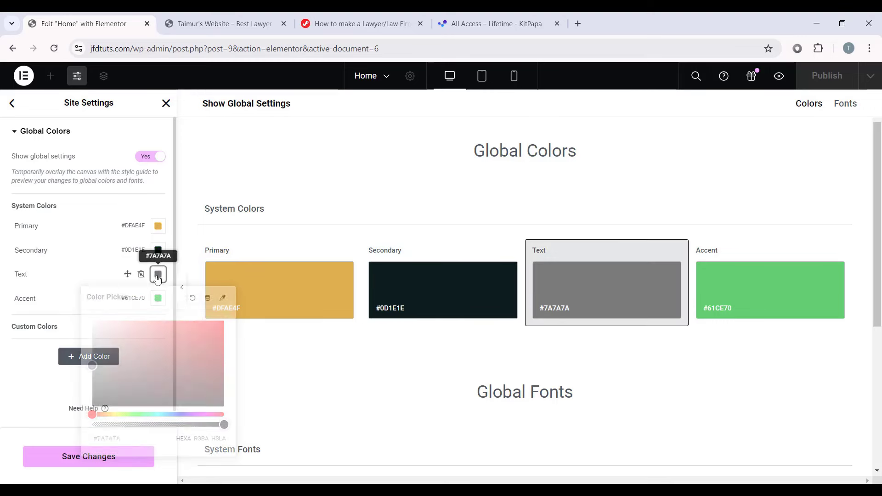
triple_click(132, 440)
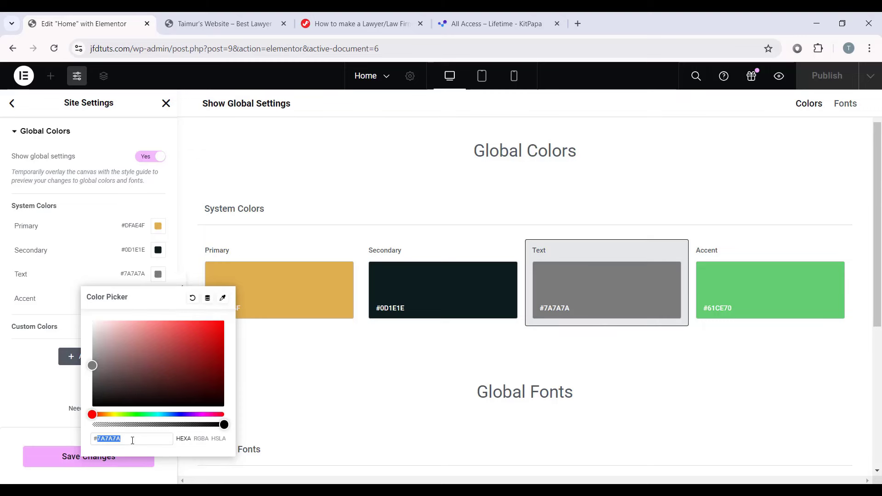
text(#5F5F5F)
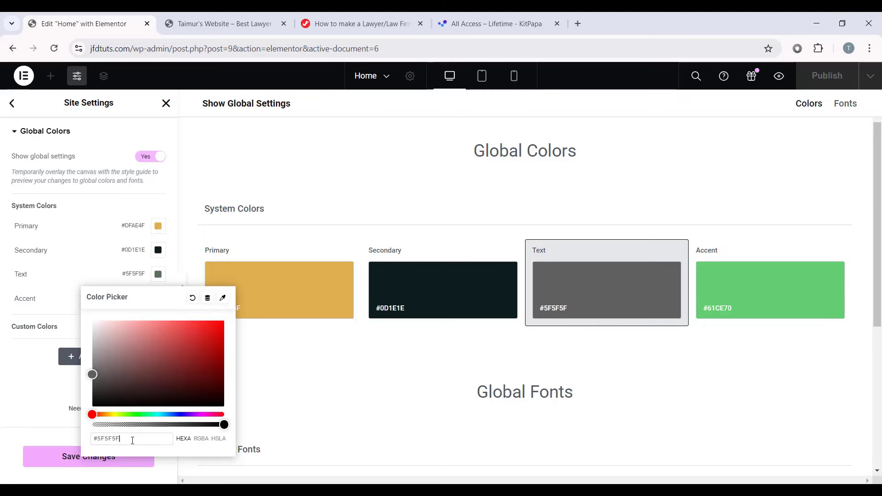
click(63, 321)
click(158, 298)
triple_click(136, 462)
text(#101010)
click(177, 288)
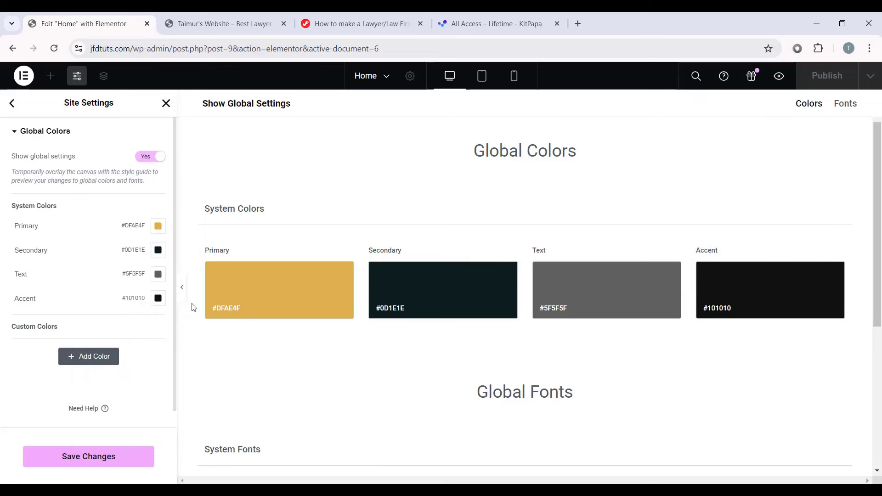
Step: Add a new custom global colour named 'Primary Hover'
click(85, 359)
click(51, 306)
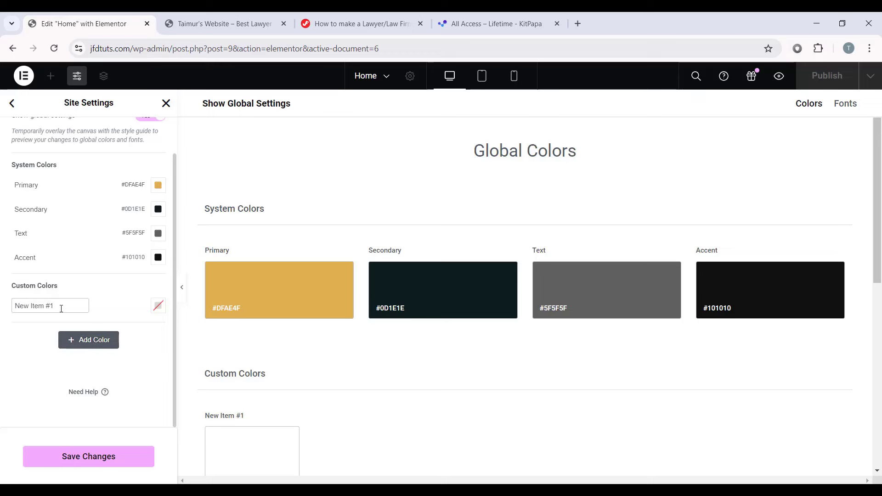
drag(60, 307, 2, 303)
text(Prima)
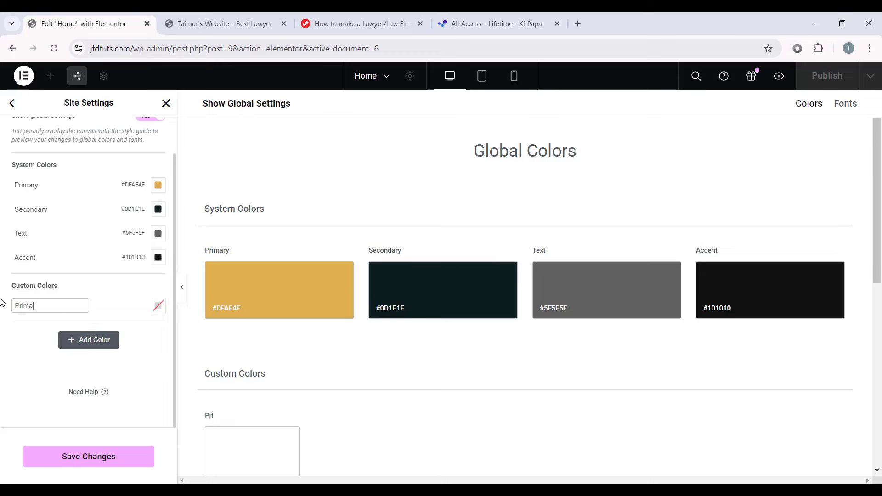
text(ry Hover)
key(Return)
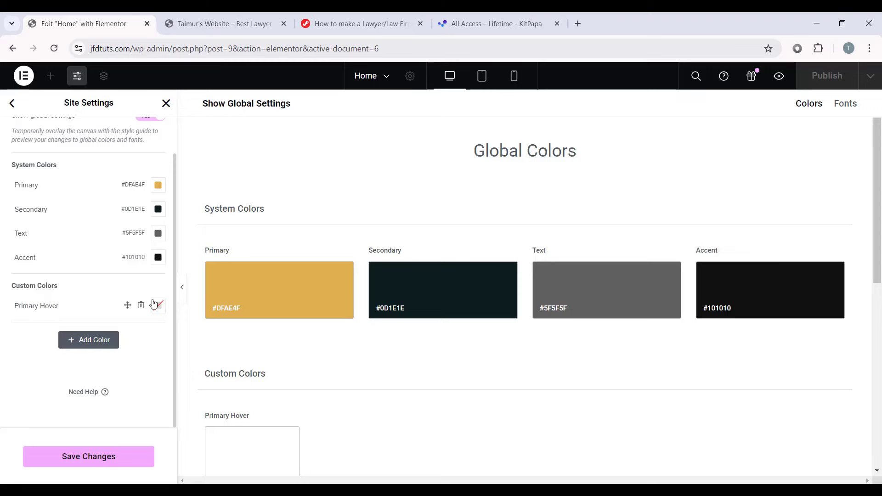
scroll(154, 301, up, 1)
Step: Set Primary Hover's hex to #C09239 and save the global colour settings
click(158, 227)
key(ctrl+c)
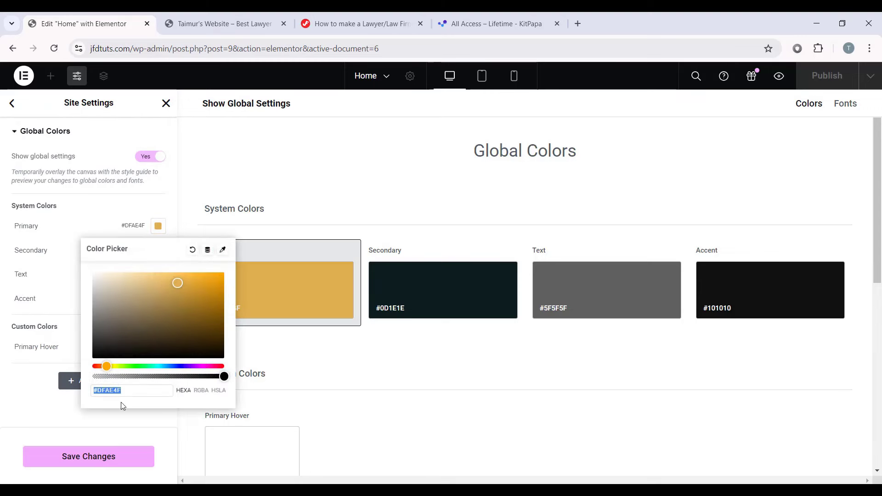
click(32, 390)
click(158, 347)
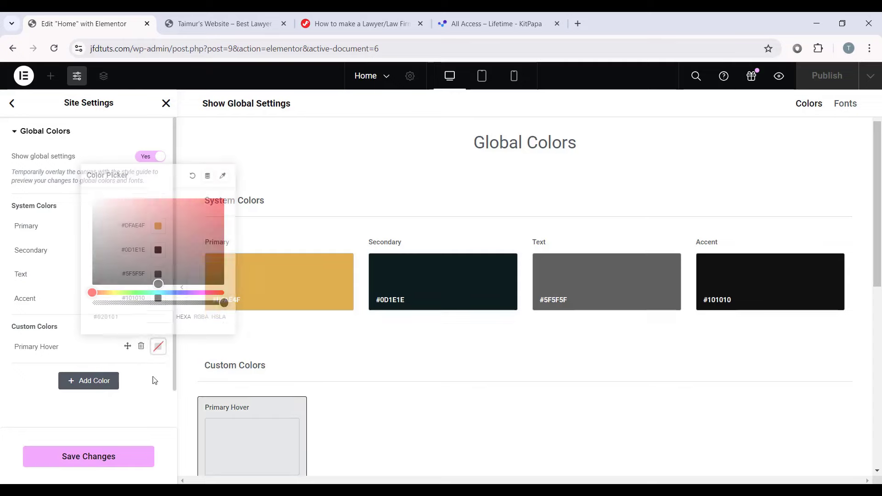
key(ctrl+v)
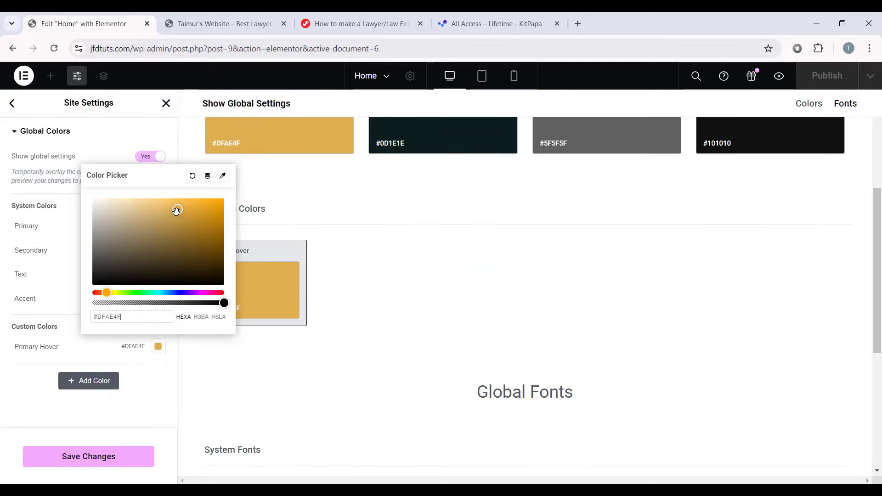
mouse_move(176, 210)
mouse_down()
mouse_move(184, 240)
mouse_move(187, 225)
mouse_up()
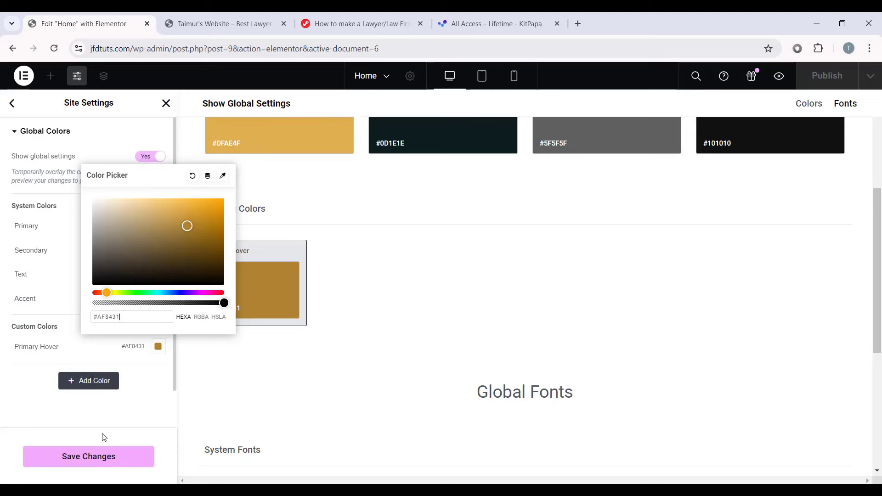
click(115, 460)
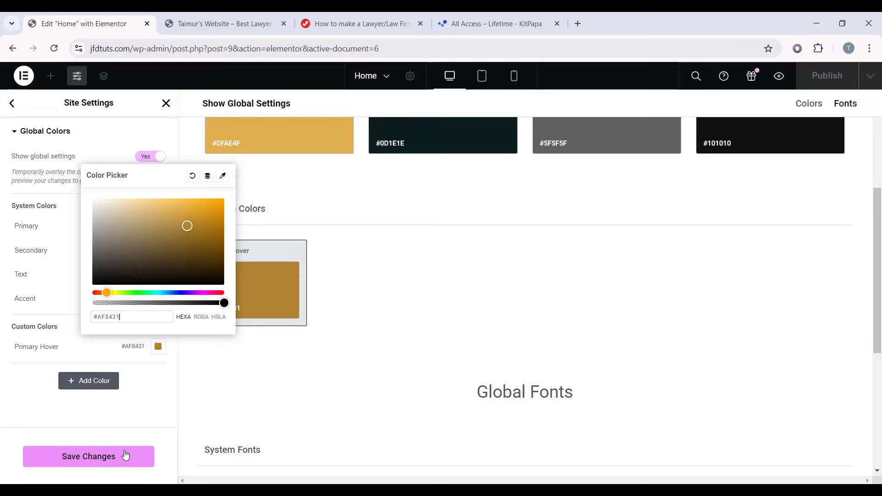
double_click(133, 317)
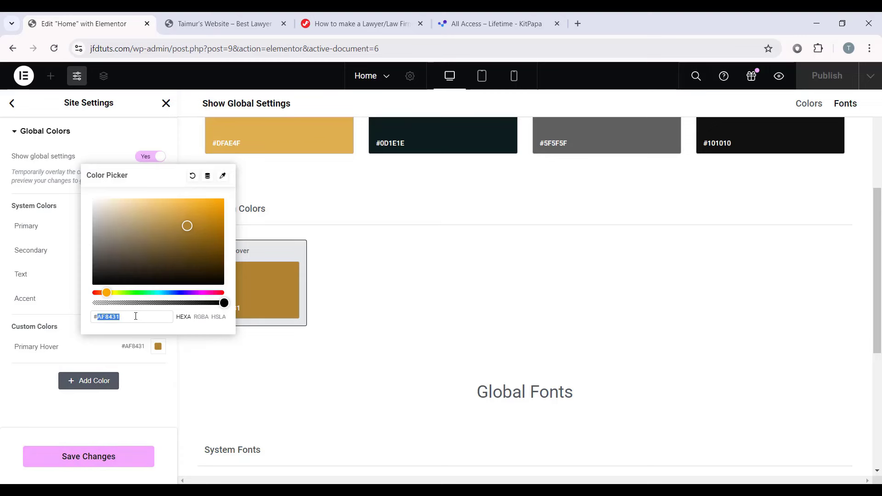
double_click(127, 318)
text(c092)
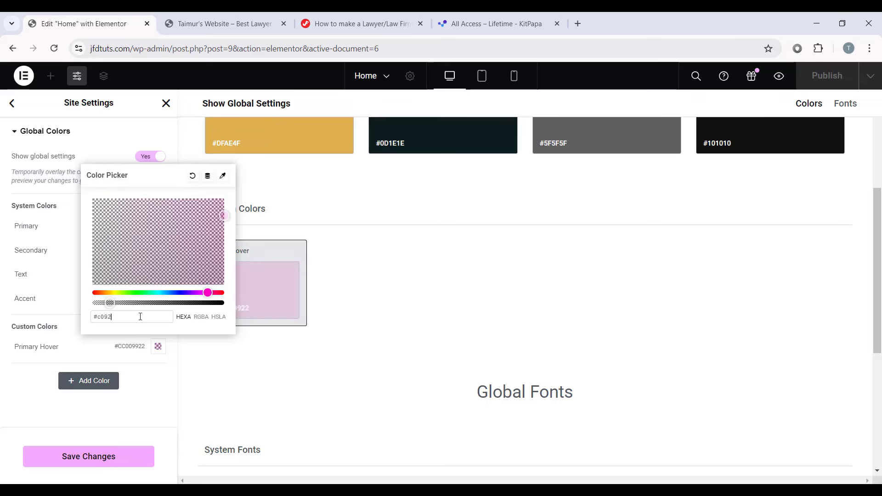
text(39)
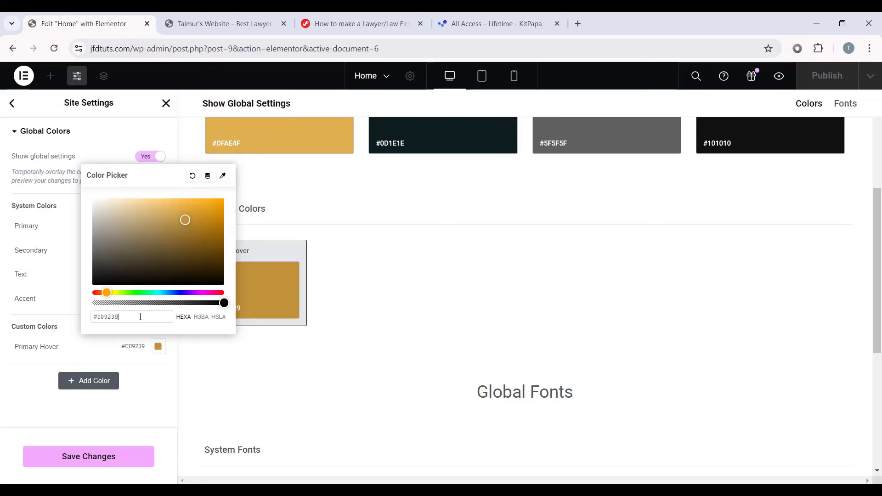
click(369, 332)
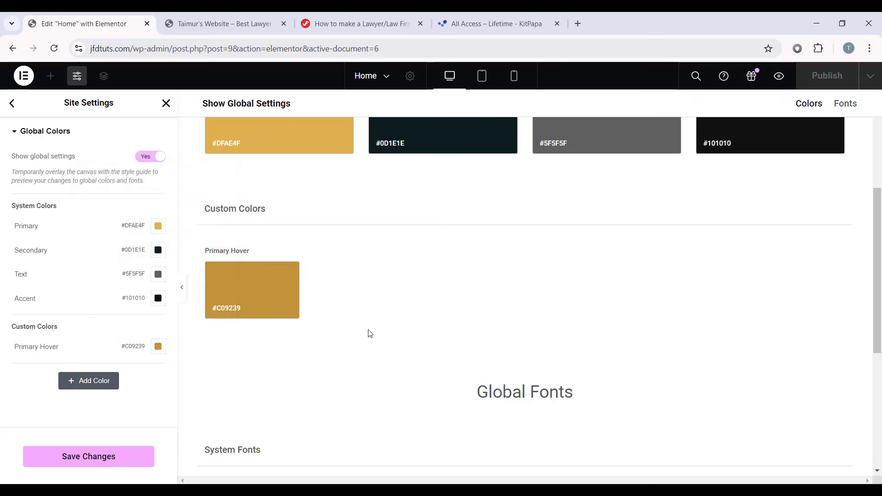
click(94, 463)
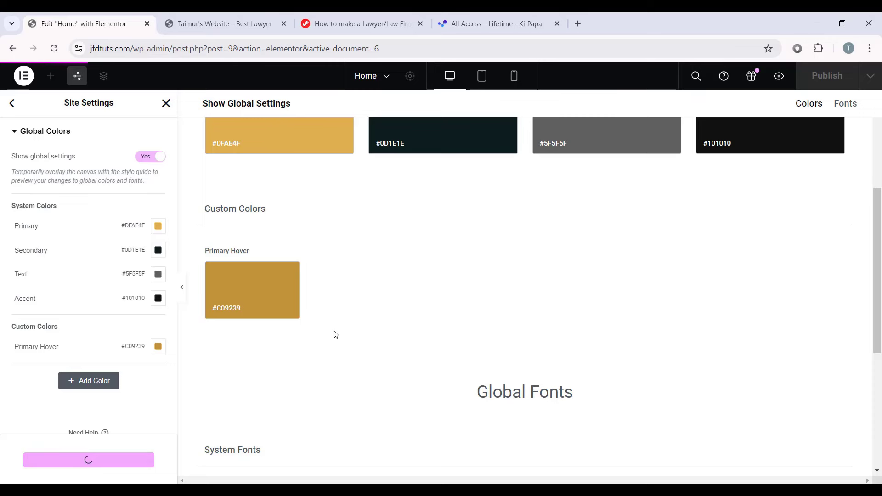
Step: In Global Fonts, change the Primary font family to Cormorant Garamond
click(12, 103)
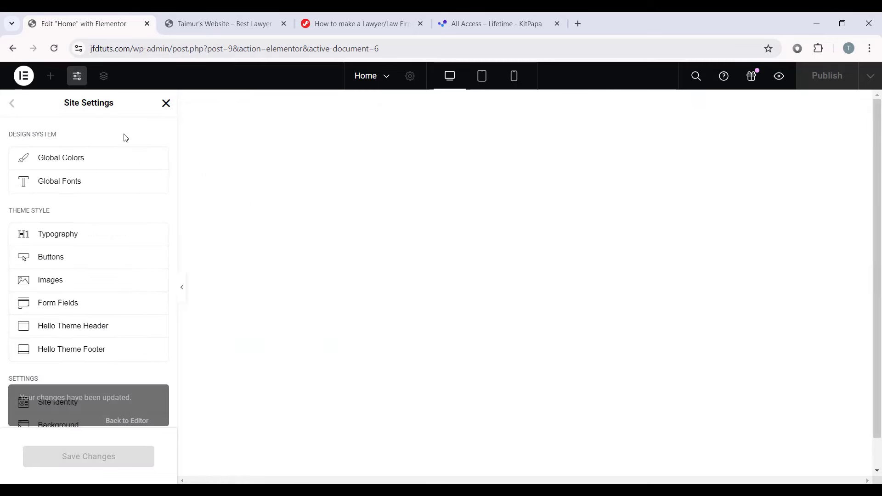
click(100, 191)
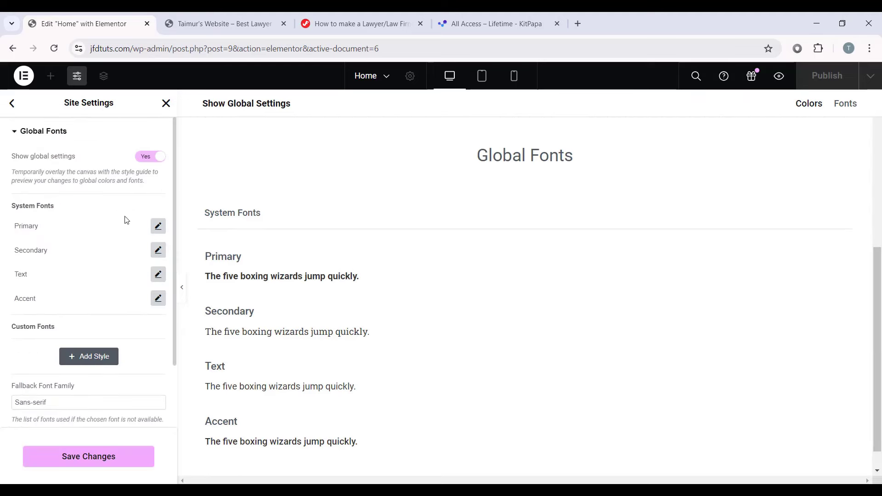
click(158, 226)
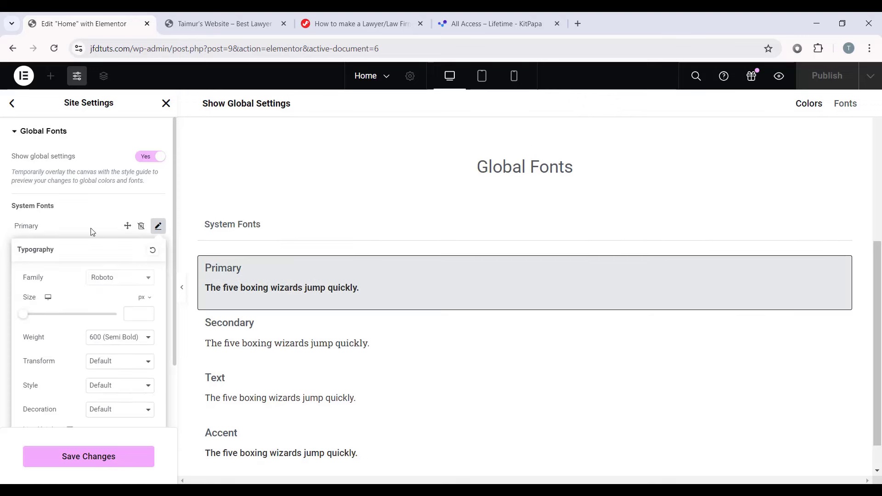
scroll(98, 235, down, 1)
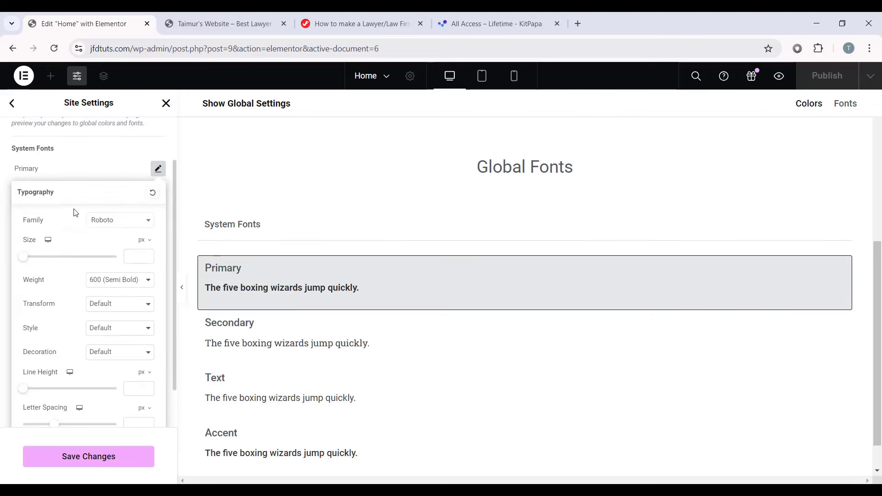
click(123, 221)
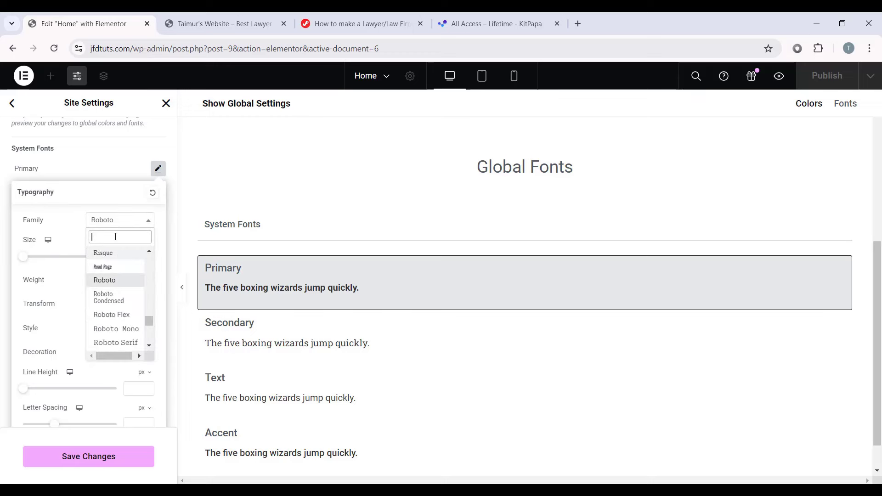
text(Cormo)
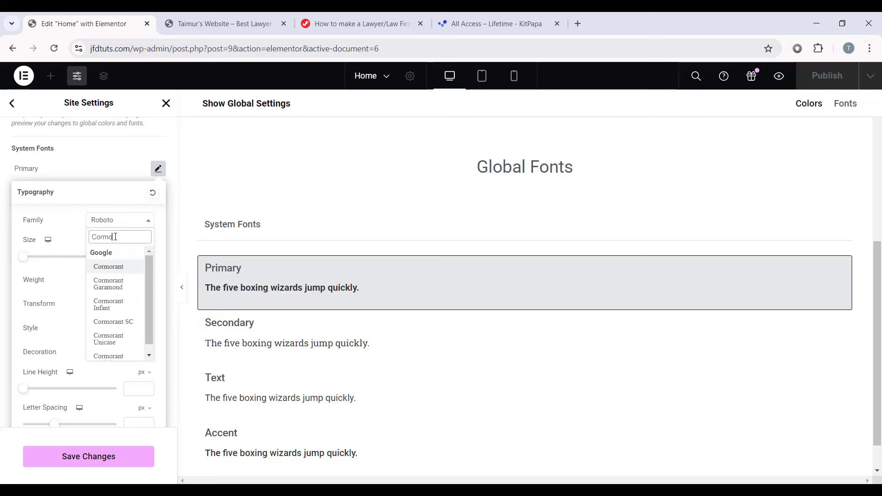
text(rant)
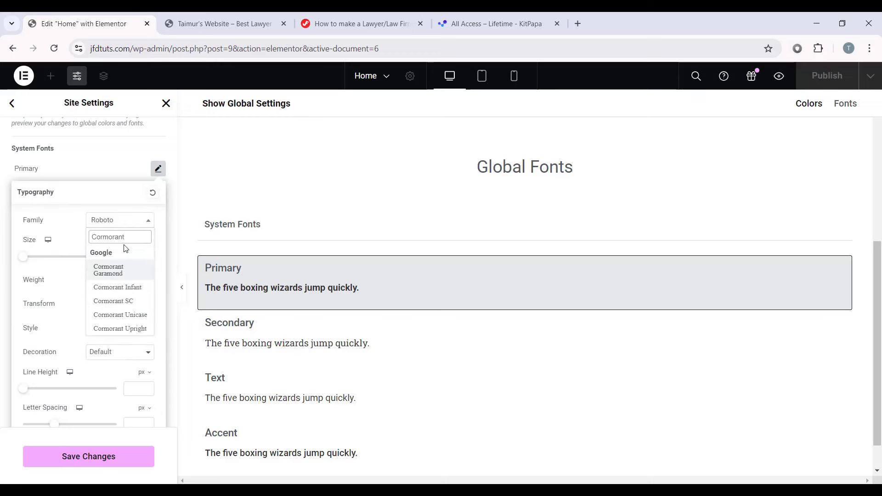
click(112, 272)
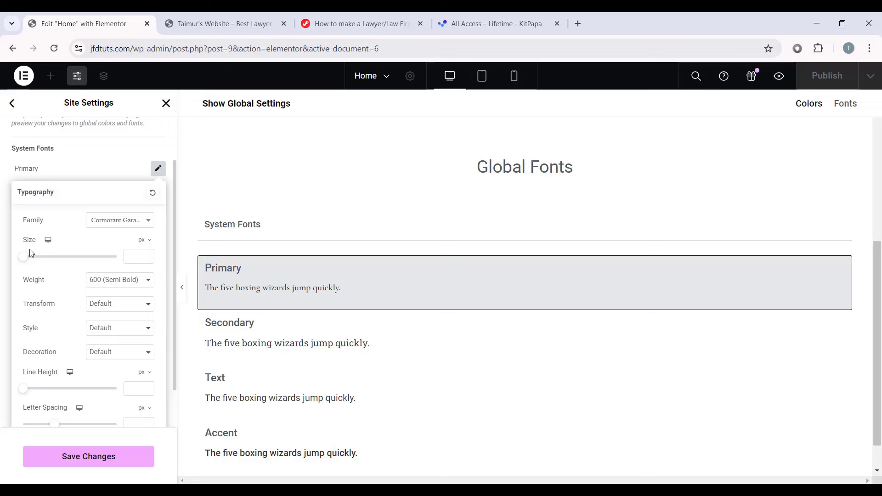
Step: Give the Primary font 64 px size, 600 weight and a 1.1 em line height
click(133, 256)
text(64)
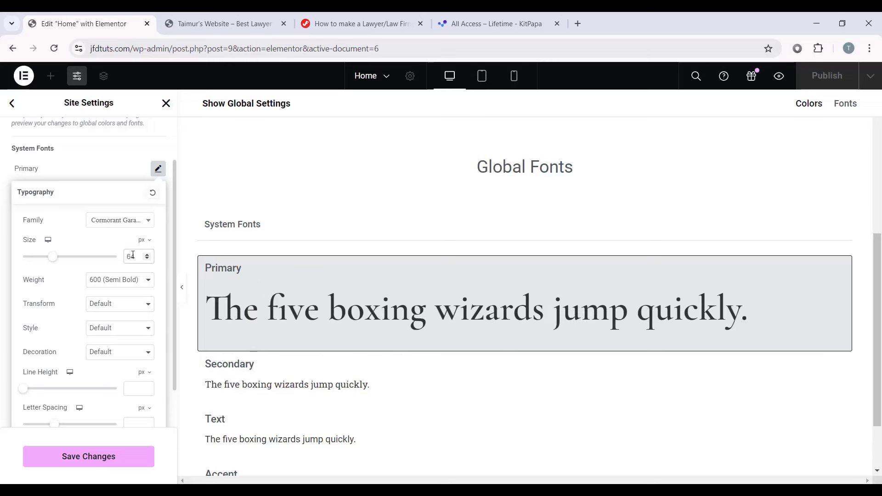
click(111, 281)
click(112, 337)
scroll(69, 383, down, 1)
click(141, 327)
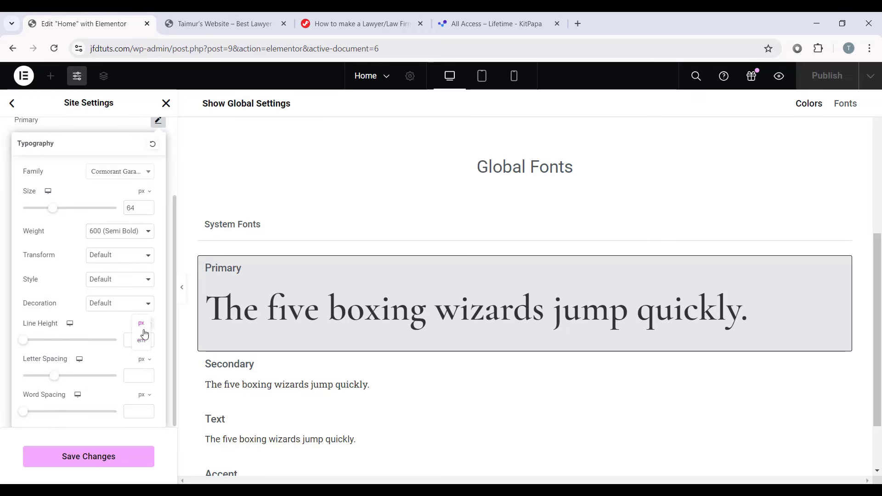
click(141, 340)
click(139, 341)
text(1.1)
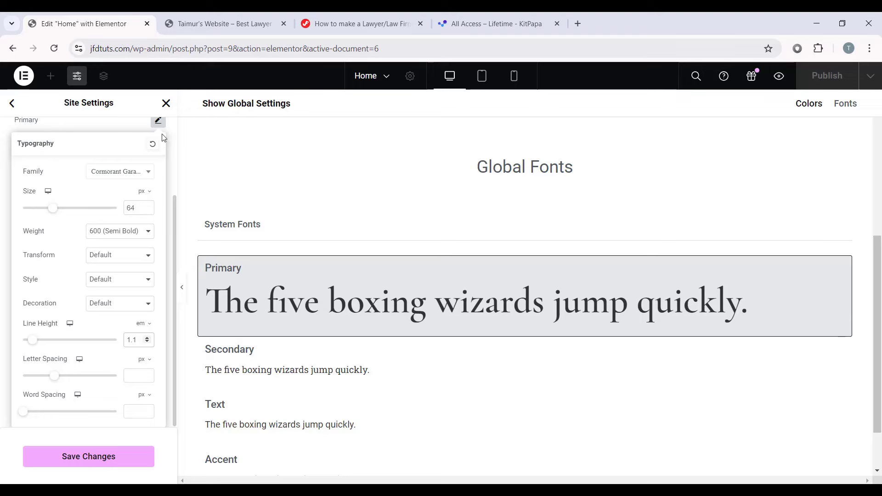
click(158, 121)
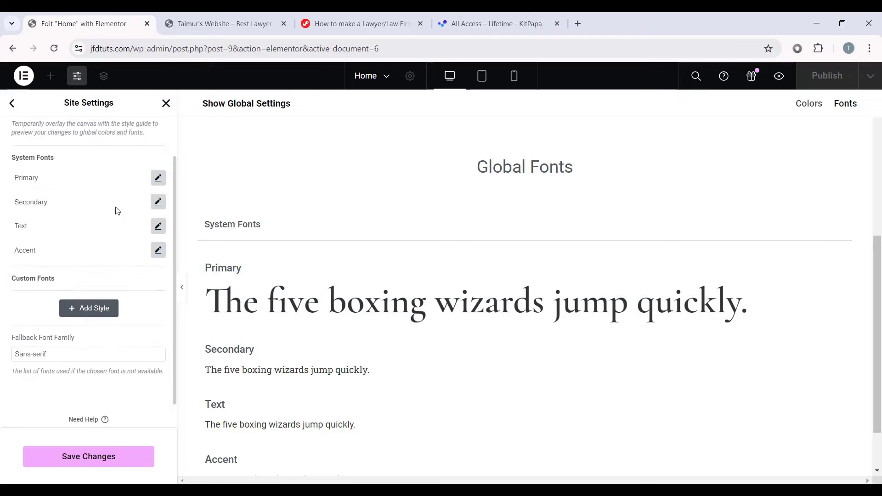
Step: Change the Secondary font family to Cormorant Garamond
click(158, 201)
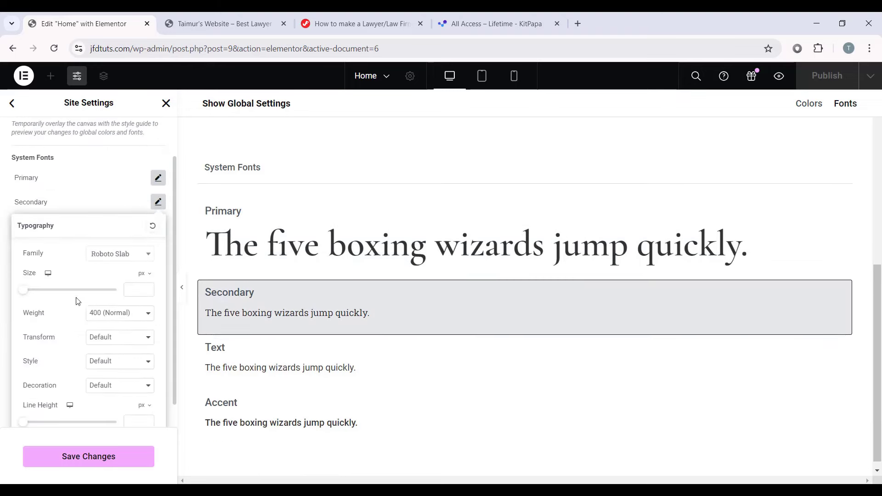
click(125, 247)
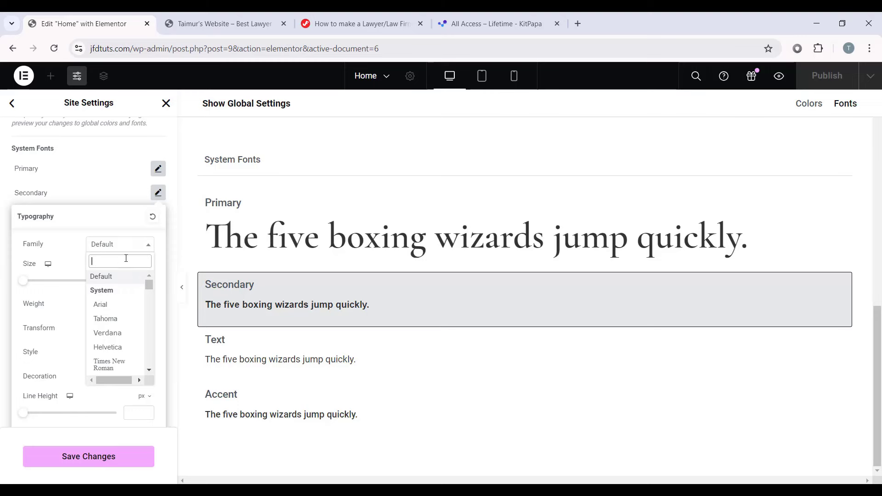
text(cormo)
click(104, 307)
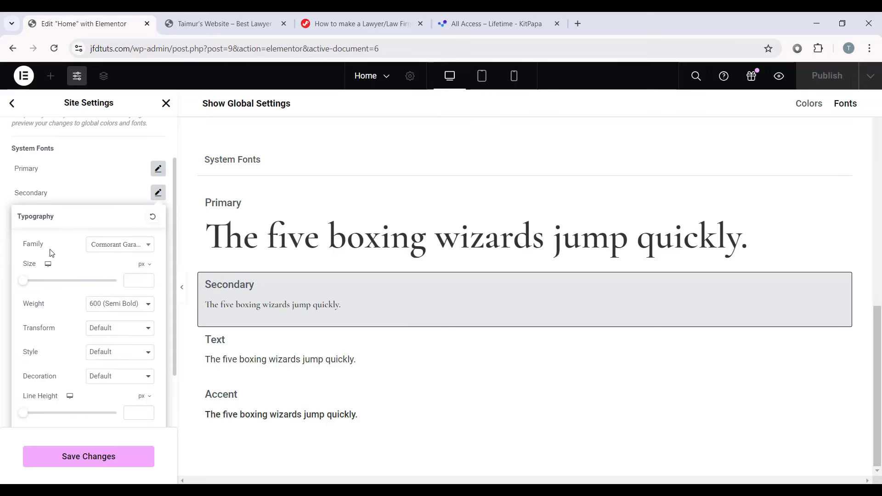
Step: Give the Secondary font 48 px size, 600 Semi Bold weight and a 1 em line height
click(131, 281)
text(48)
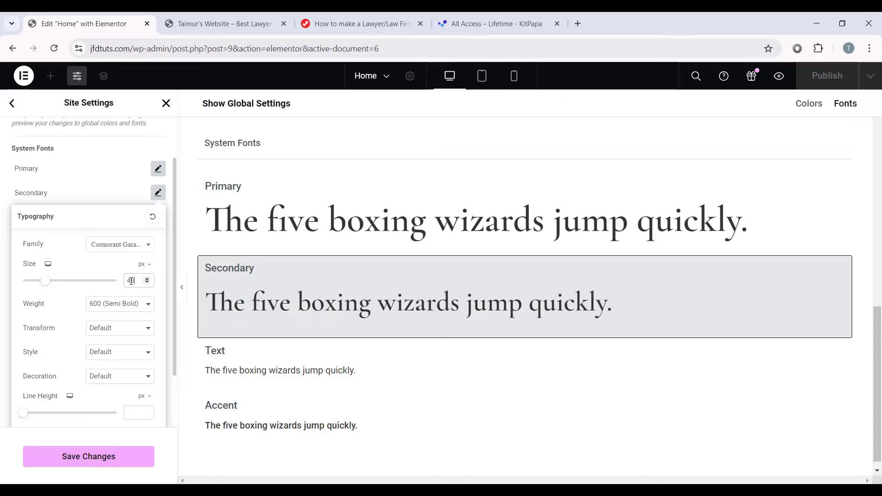
click(135, 305)
click(97, 361)
scroll(93, 348, down, 1)
click(143, 348)
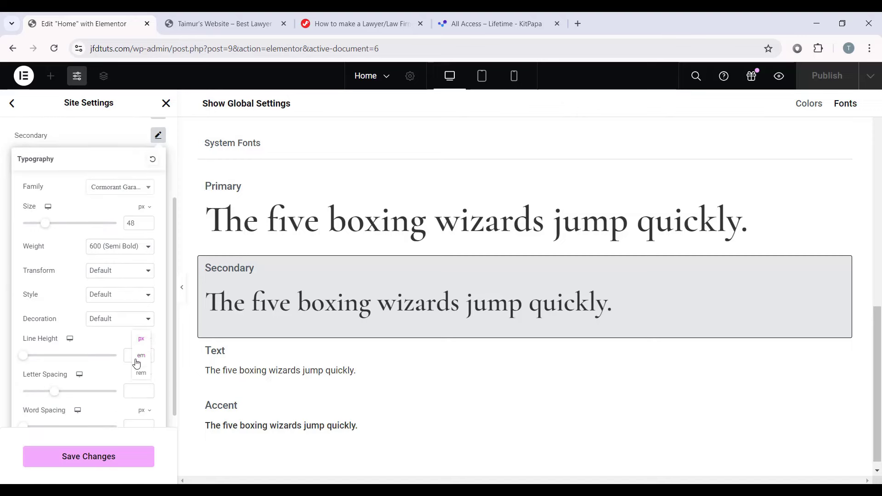
click(140, 362)
click(138, 355)
text(1.1)
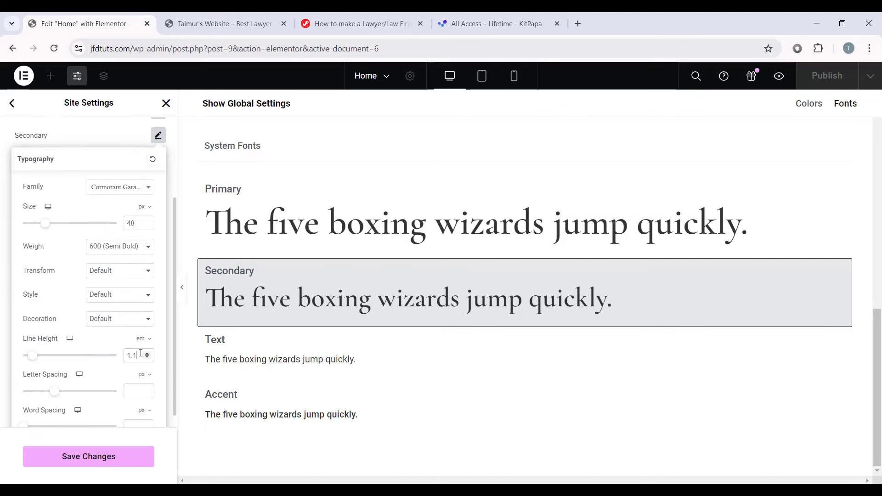
click(158, 135)
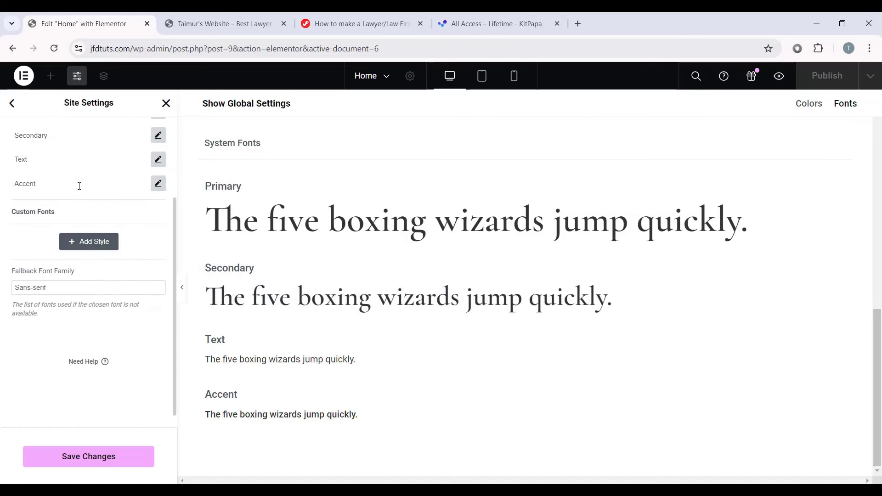
Step: Set the Text font to Work Sans, 18 px, with a 1.5 em line height
click(158, 159)
click(116, 219)
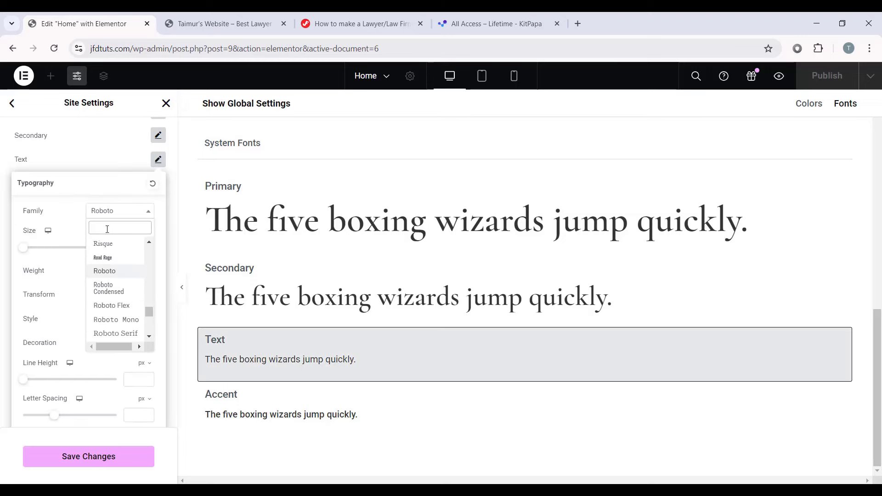
text(work sans)
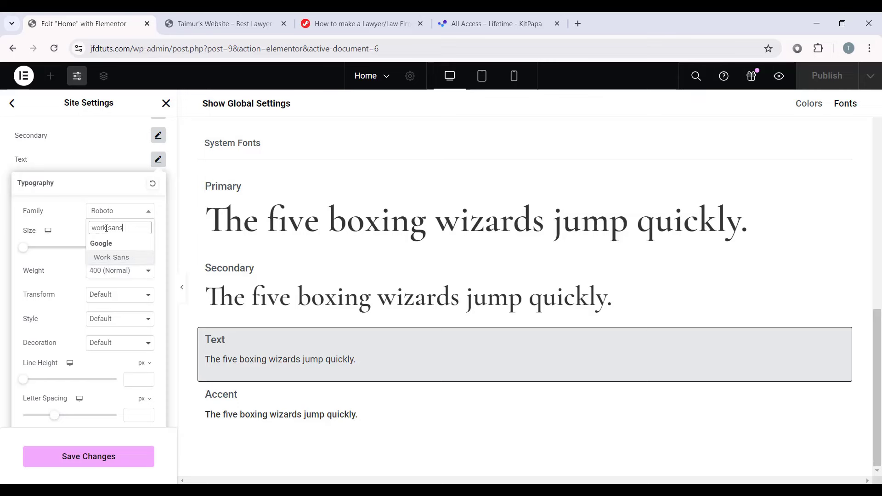
click(116, 257)
click(139, 248)
text(18)
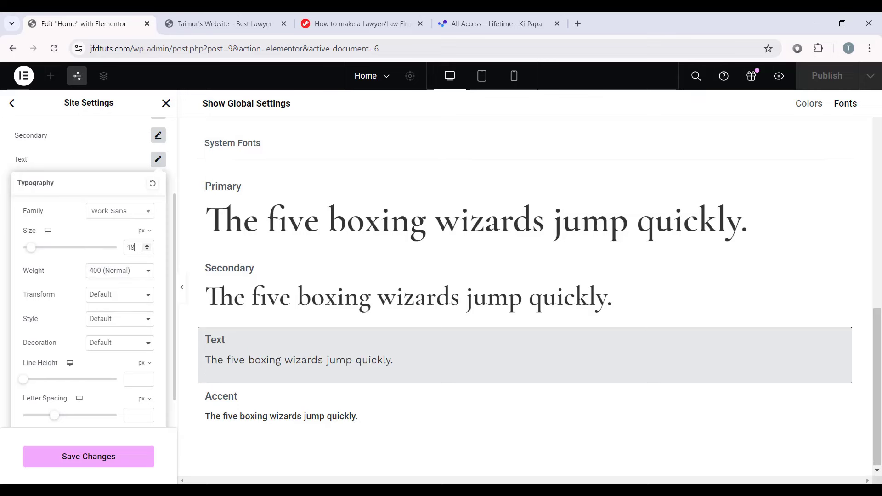
scroll(134, 315, down, 1)
click(144, 324)
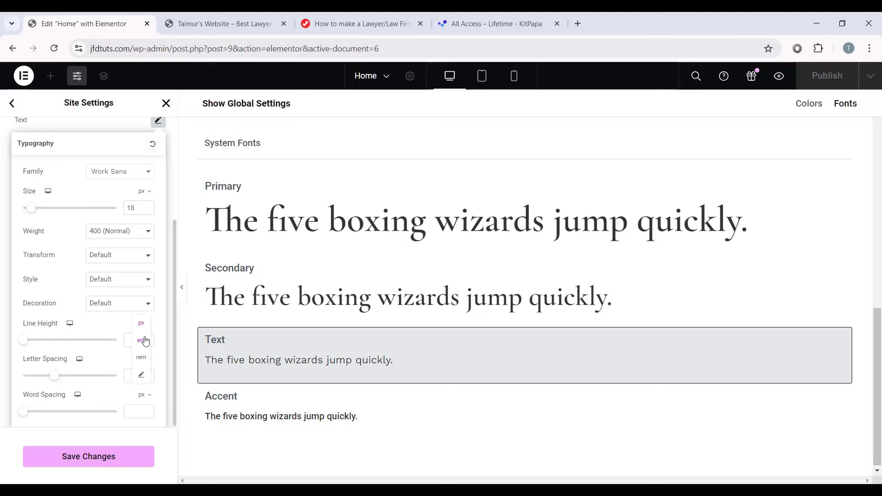
click(142, 340)
click(135, 338)
text(1.5)
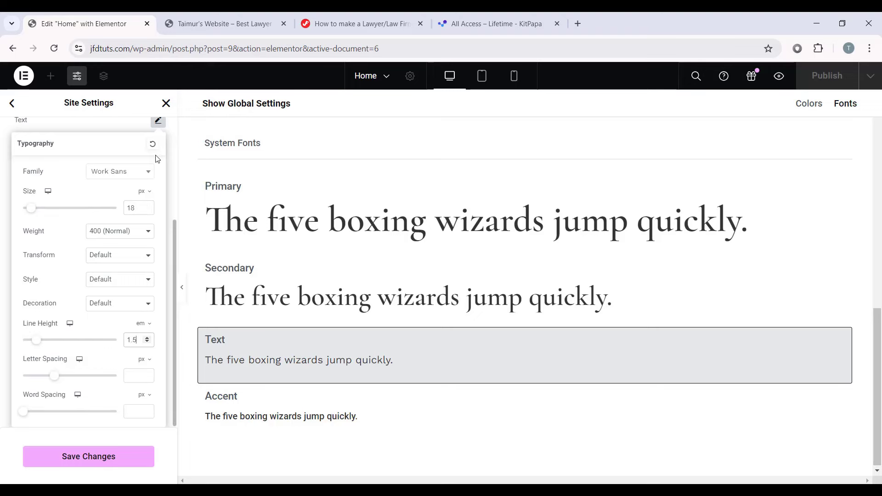
click(158, 122)
Step: Set the Accent font to Work Sans with a 1.5 em line height
click(158, 146)
click(124, 198)
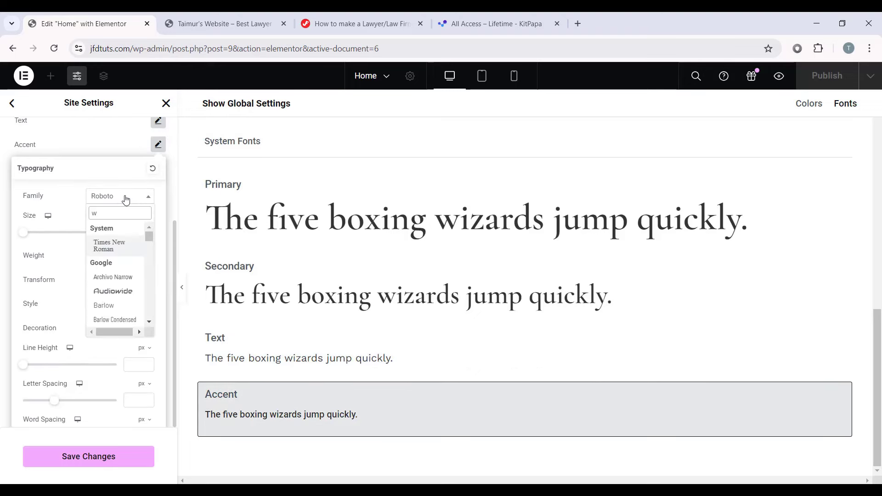
text(work)
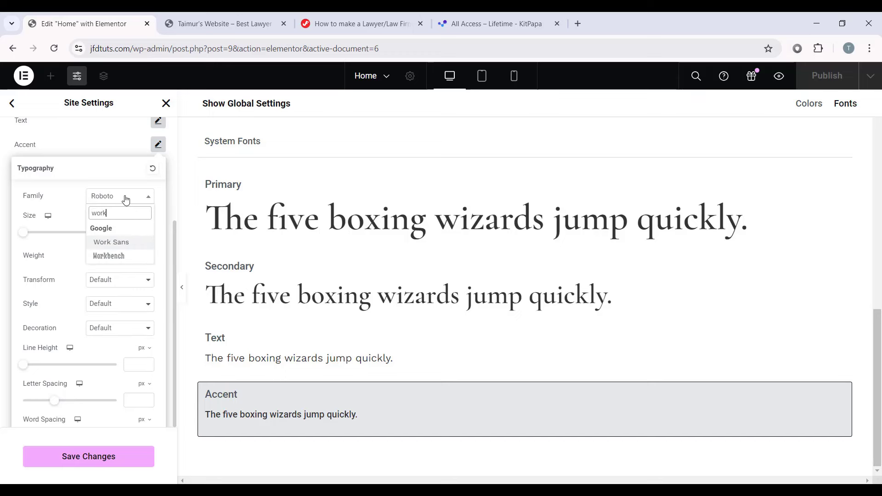
click(112, 242)
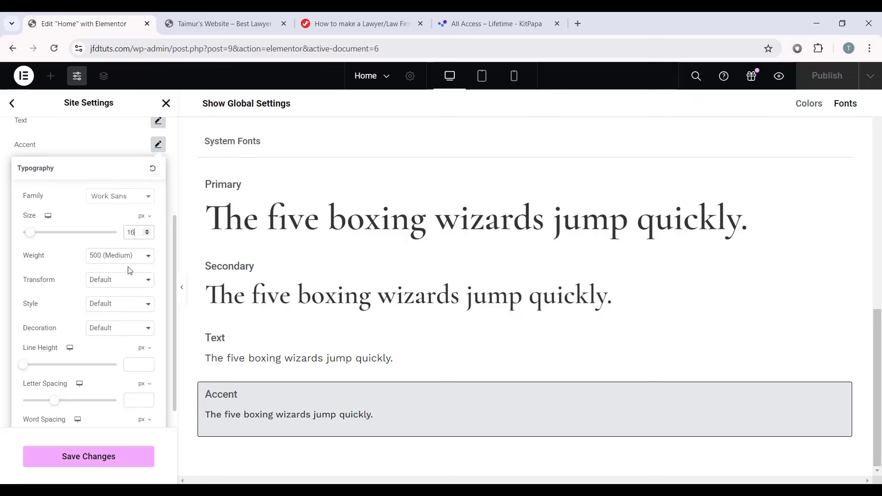
click(144, 348)
click(144, 362)
click(142, 361)
text(1.5)
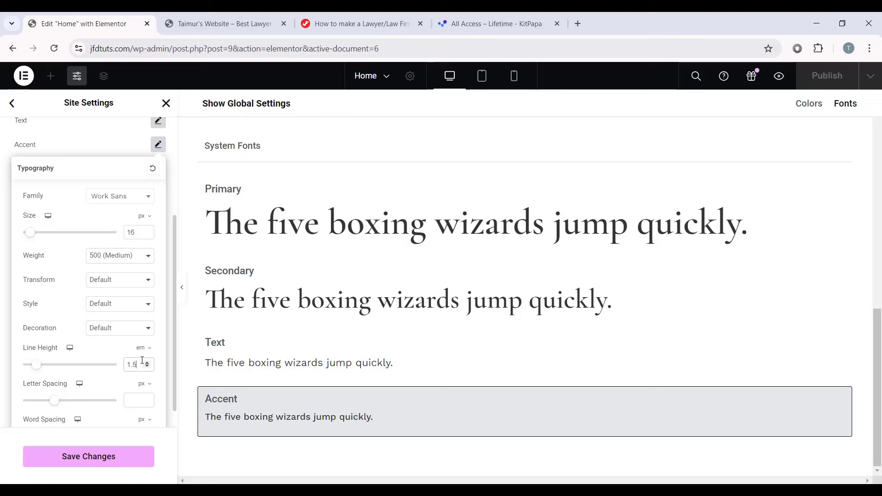
click(158, 144)
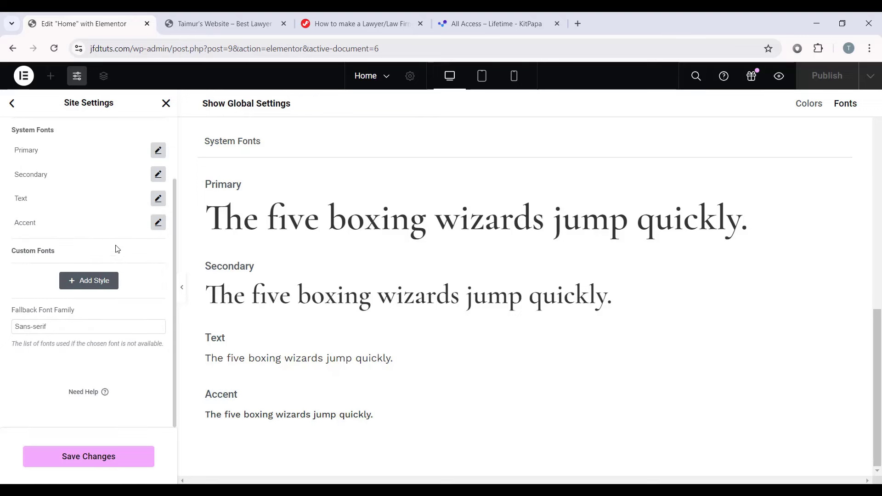
scroll(92, 278, up, 2)
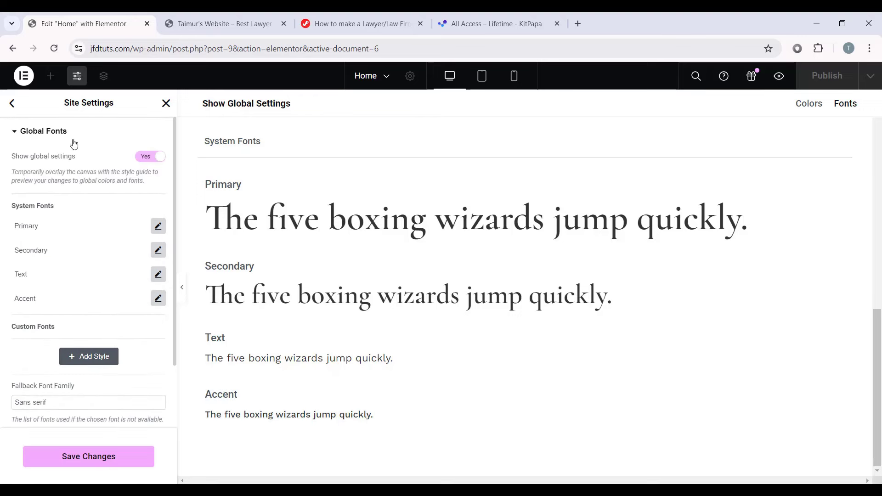
Step: Save the global fonts, then open Layout settings, keeping content width at 1140 px
click(90, 462)
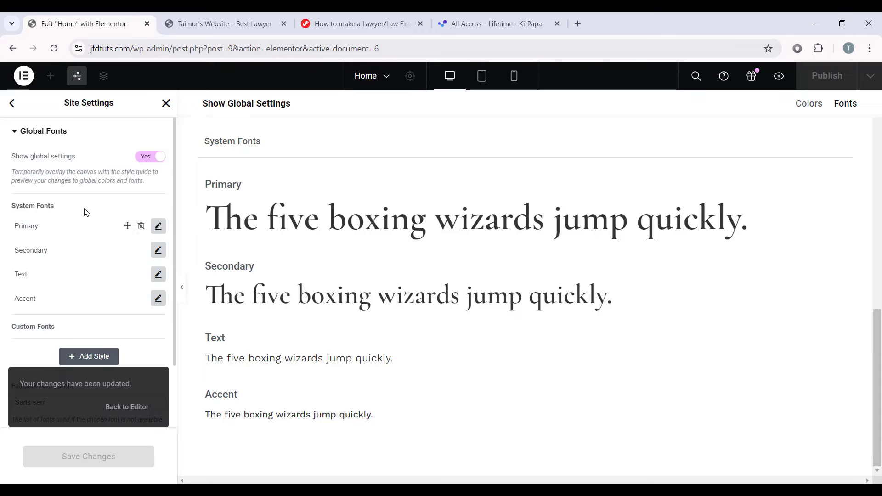
click(12, 103)
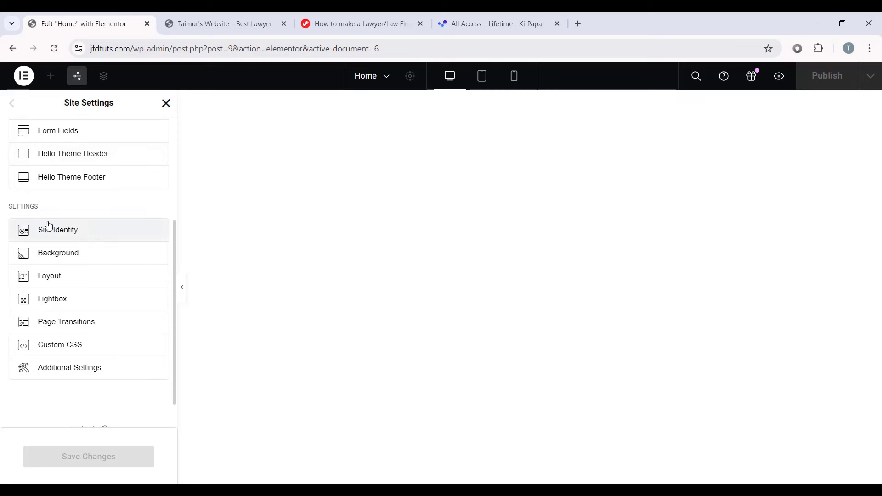
click(78, 276)
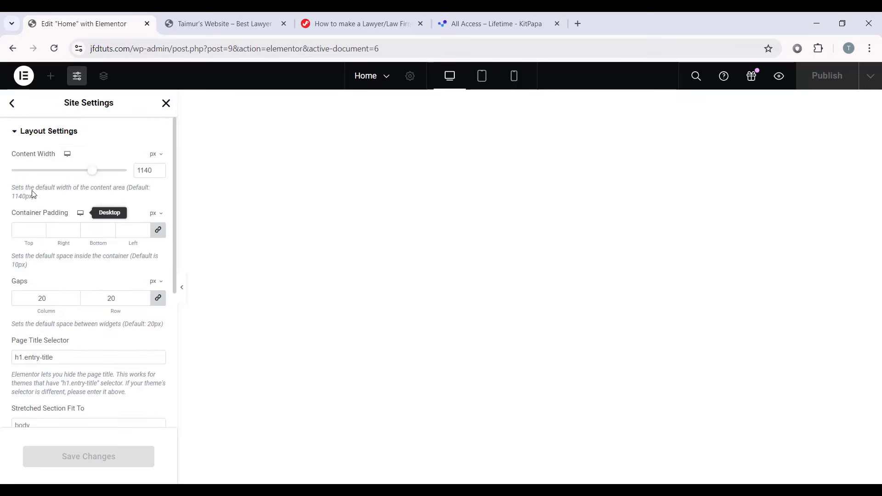
click(150, 170)
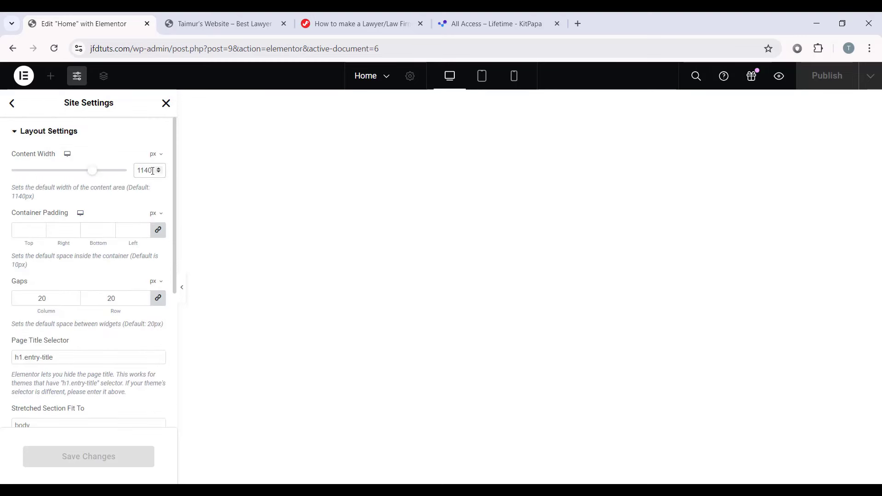
drag(153, 171, 136, 168)
click(141, 176)
Step: Set the column and row gaps to 0 and save the layout settings
drag(61, 295, 22, 292)
text(0)
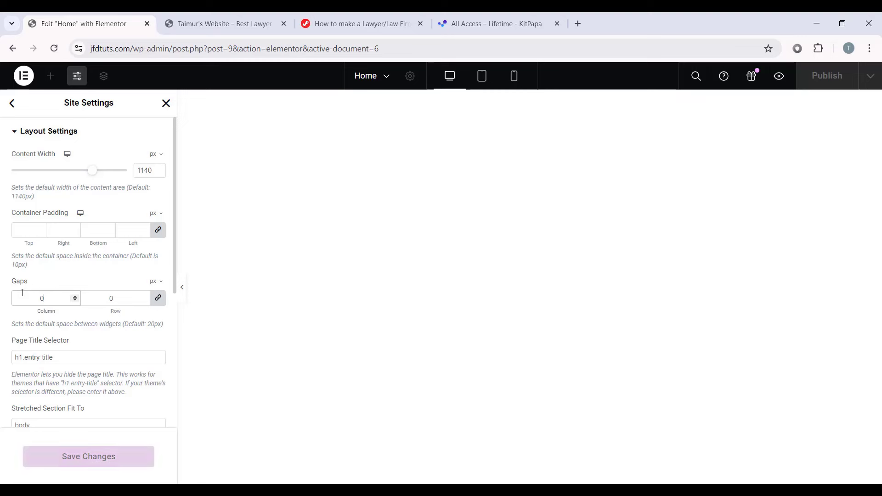
scroll(52, 321, down, 5)
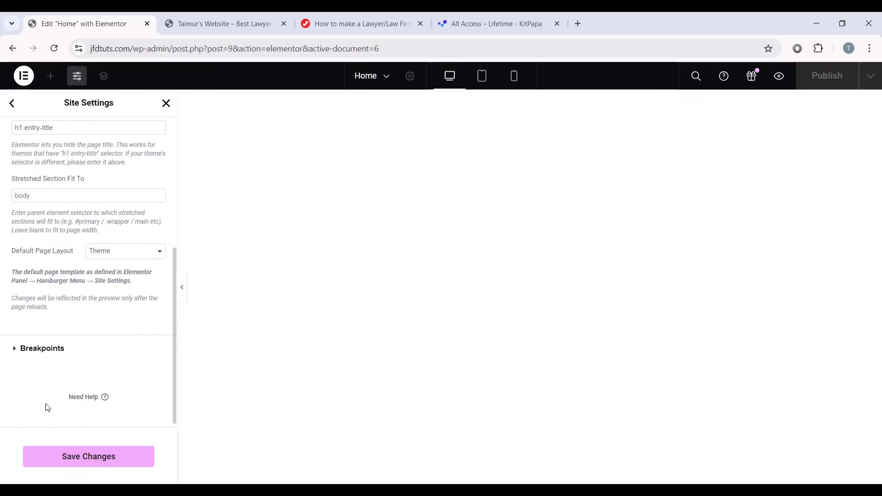
click(94, 456)
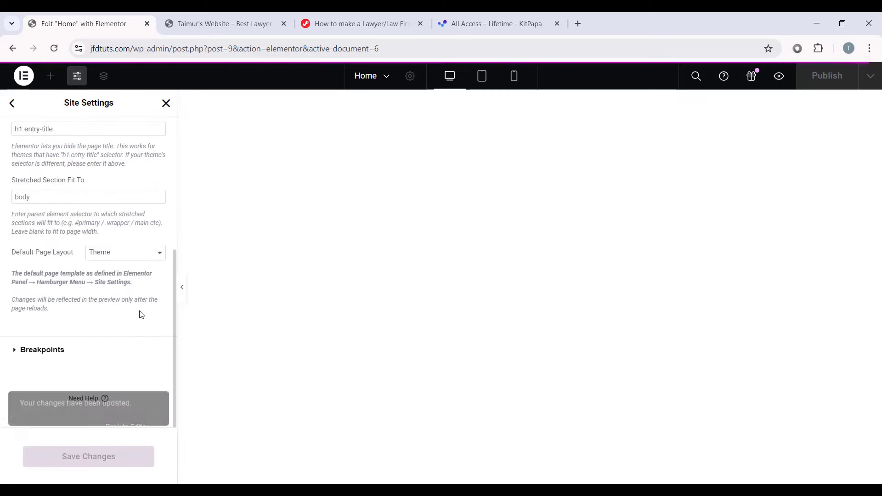
click(12, 103)
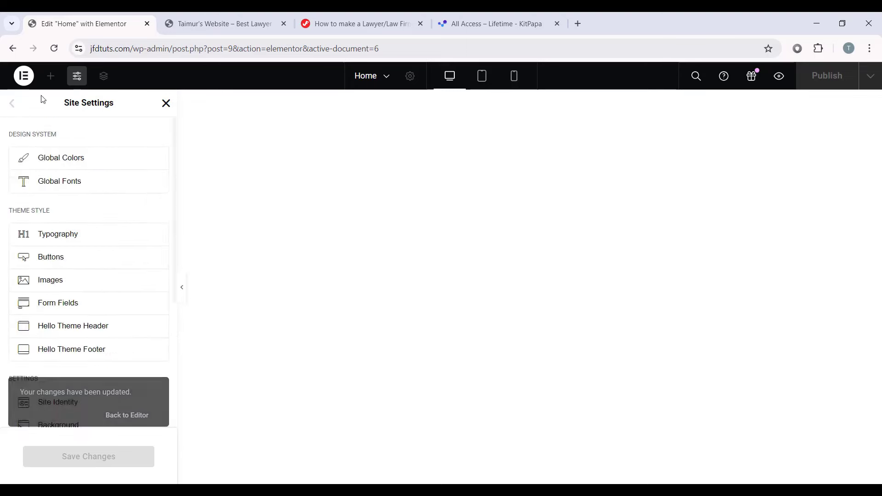
Step: Drop a new container onto the Home page and rename it 'Banner Section' in the Structure panel
click(166, 103)
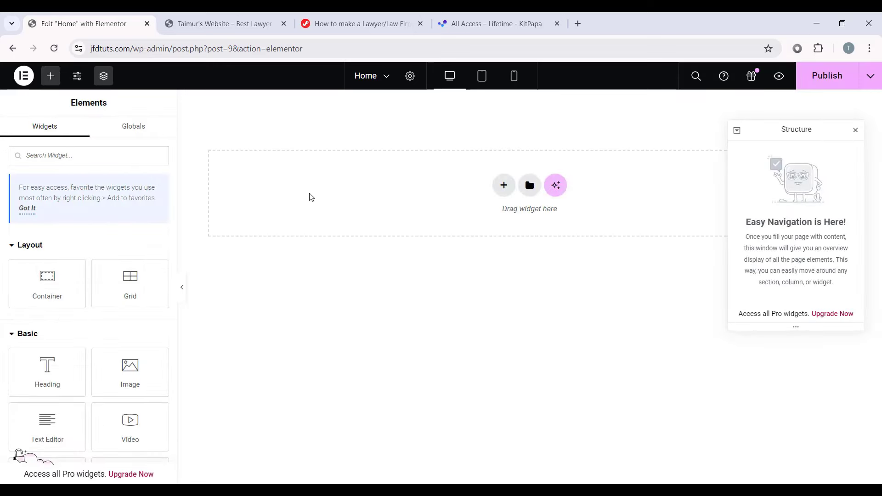
drag(19, 291, 407, 198)
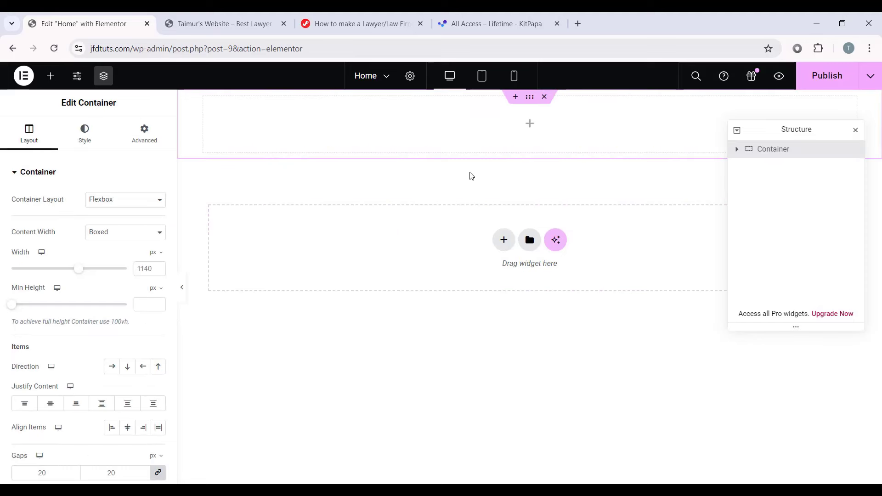
mouse_move(798, 130)
mouse_down()
mouse_move(795, 139)
mouse_move(809, 145)
mouse_move(789, 141)
mouse_move(805, 140)
mouse_up()
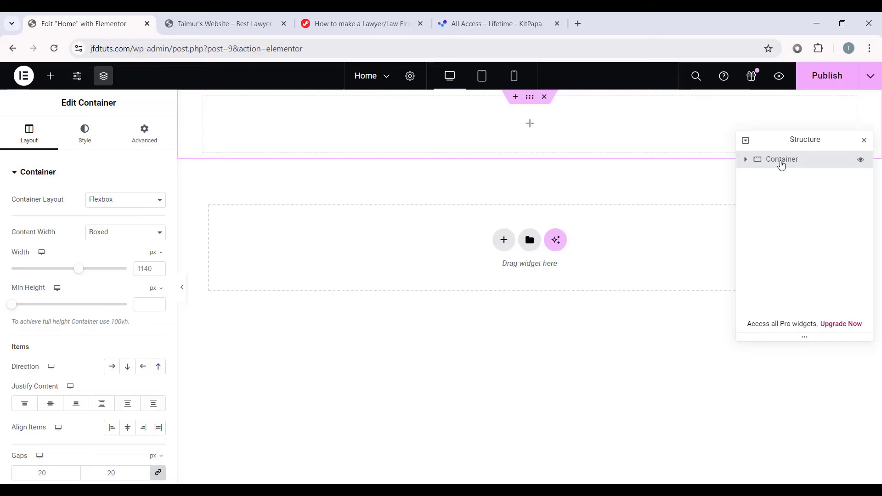
double_click(782, 160)
text(Banner Section)
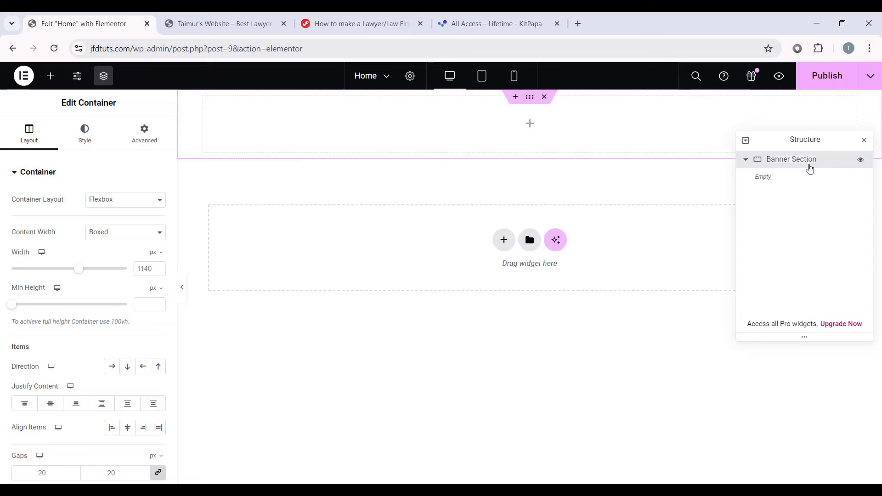
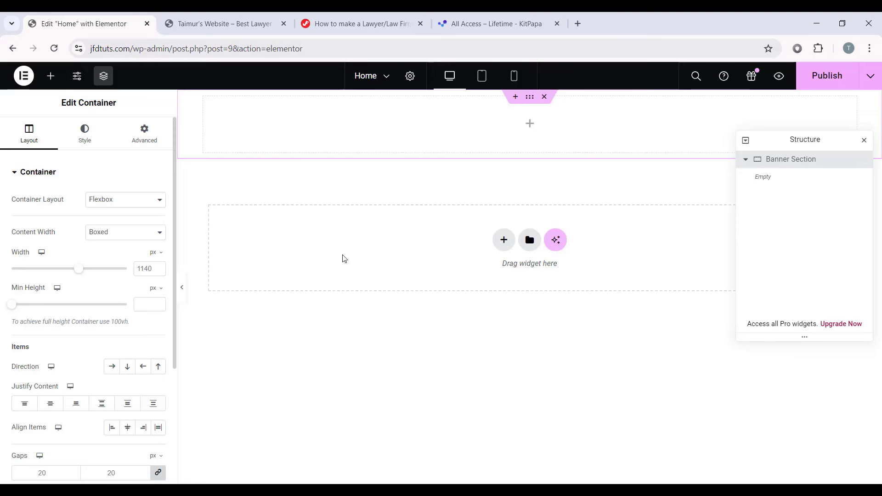
Step: Set the Banner Section width to 1160 px, with Row direction and Stretch item alignment
click(151, 271)
key(BackSpace)
key(BackSpace)
text(60)
click(112, 366)
scroll(112, 366, down, 1)
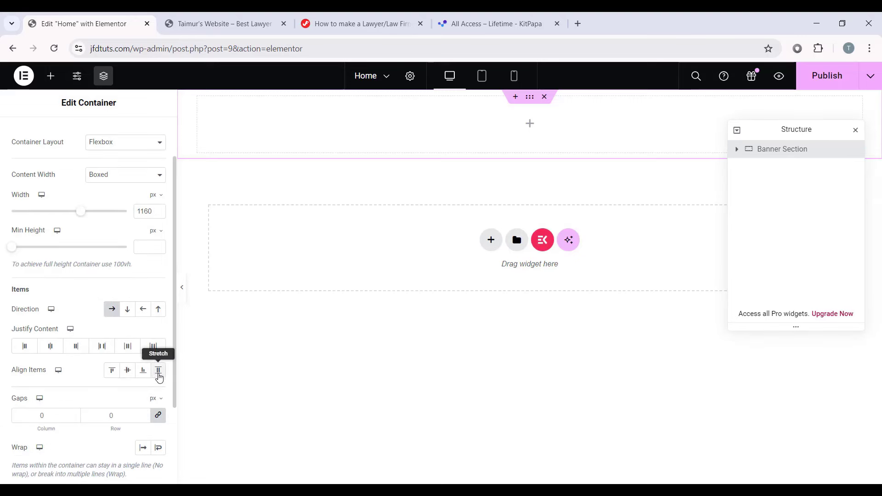
click(160, 370)
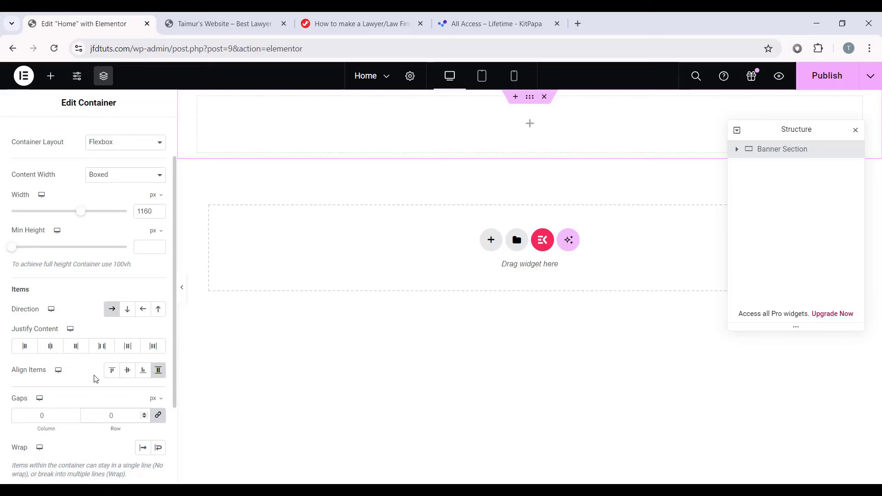
scroll(111, 472, up, 1)
click(97, 141)
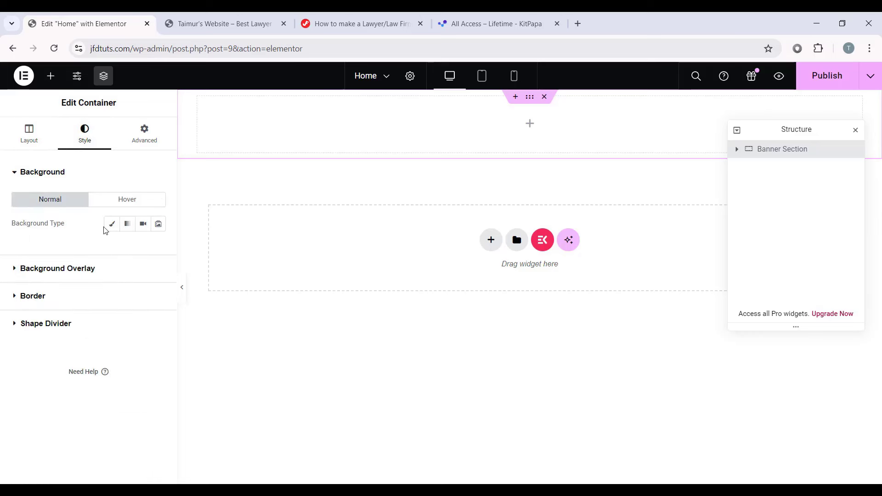
Step: Give the container a gradient background from #39361B to #0d1e1e, second location 50
click(128, 226)
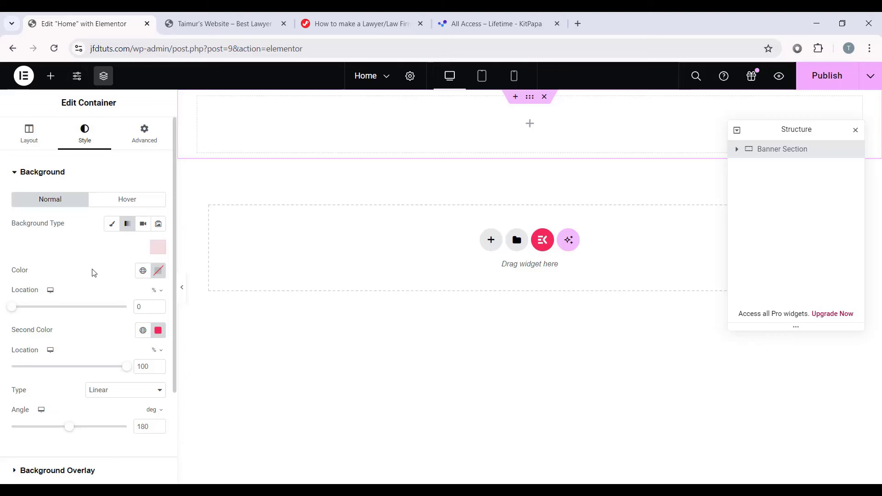
click(158, 270)
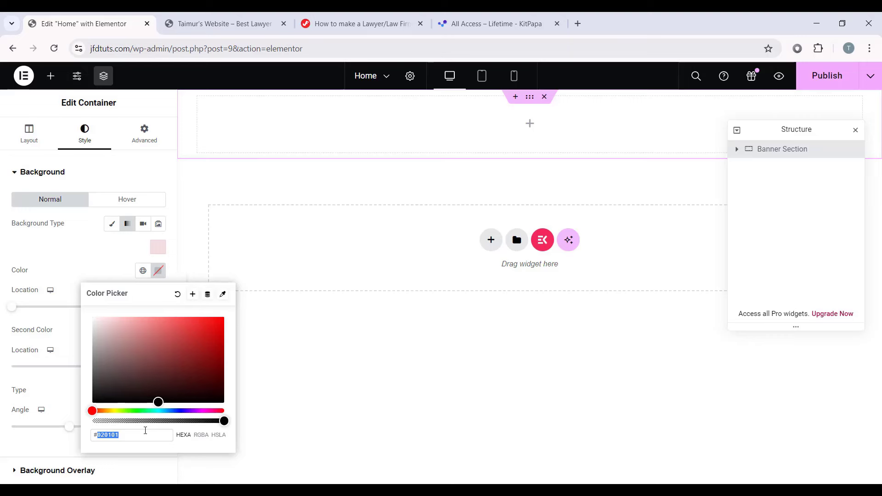
text(3936)
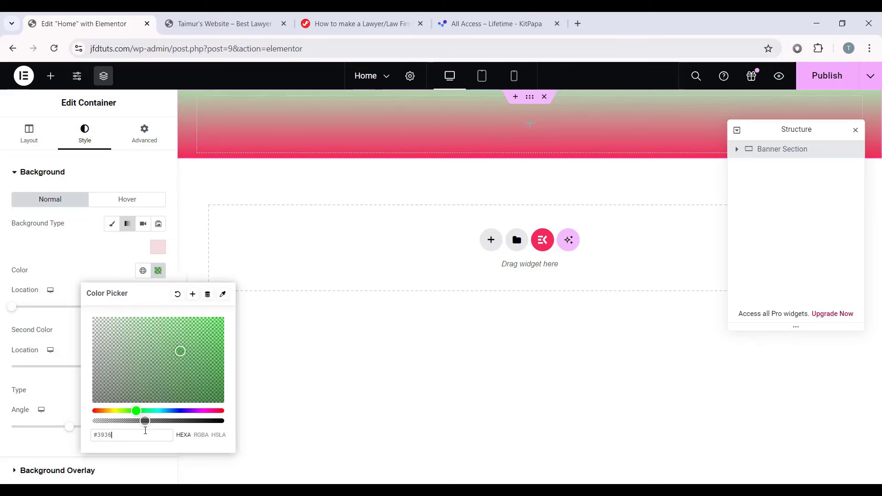
text(1B)
click(57, 317)
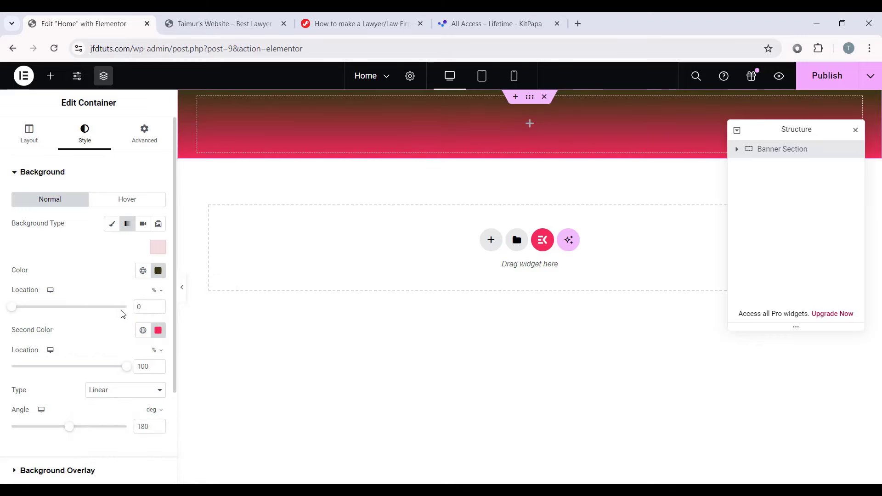
click(158, 332)
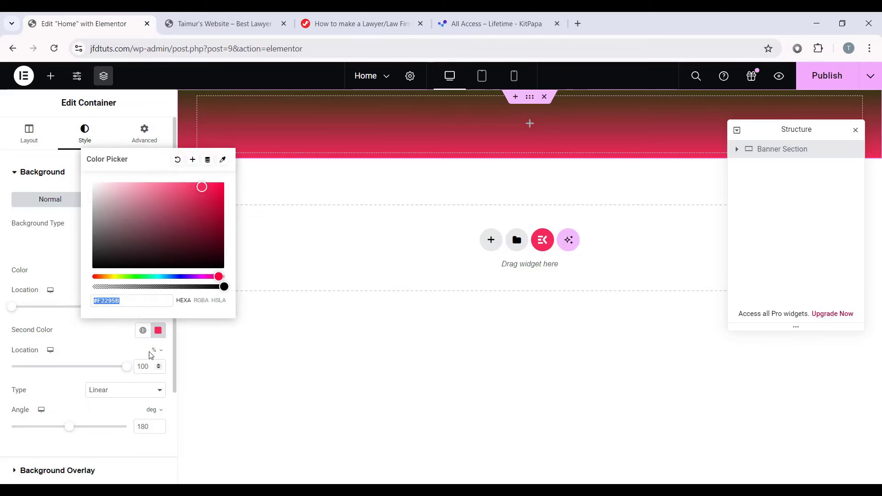
text(#0d1)
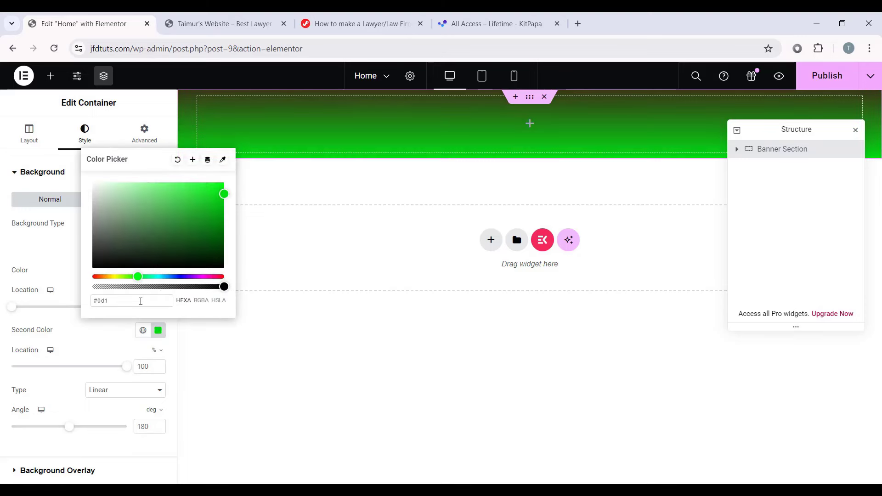
text(e1e)
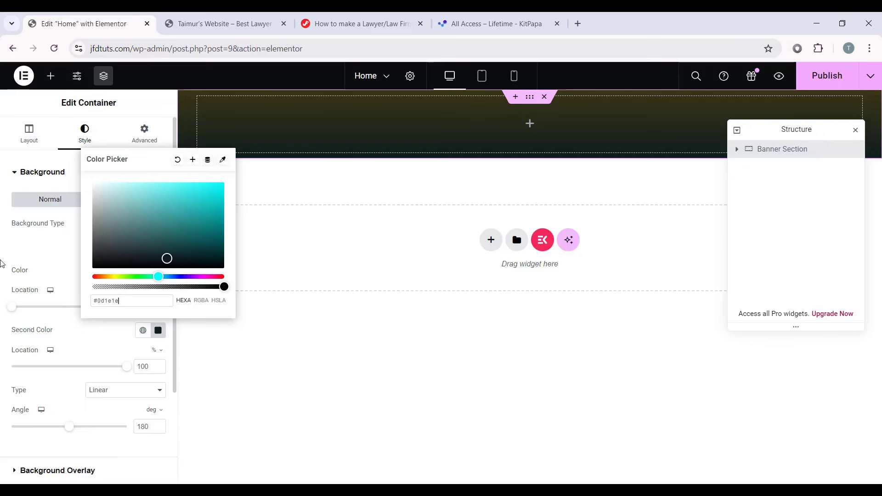
click(1, 261)
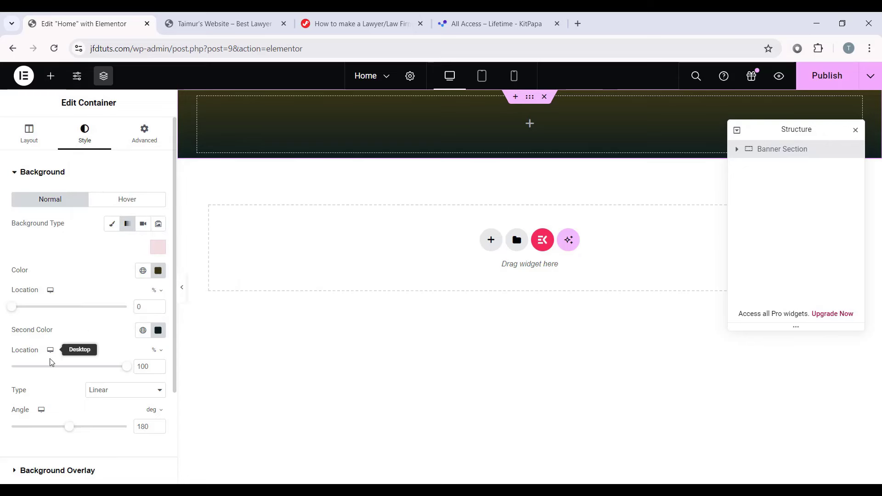
text(50)
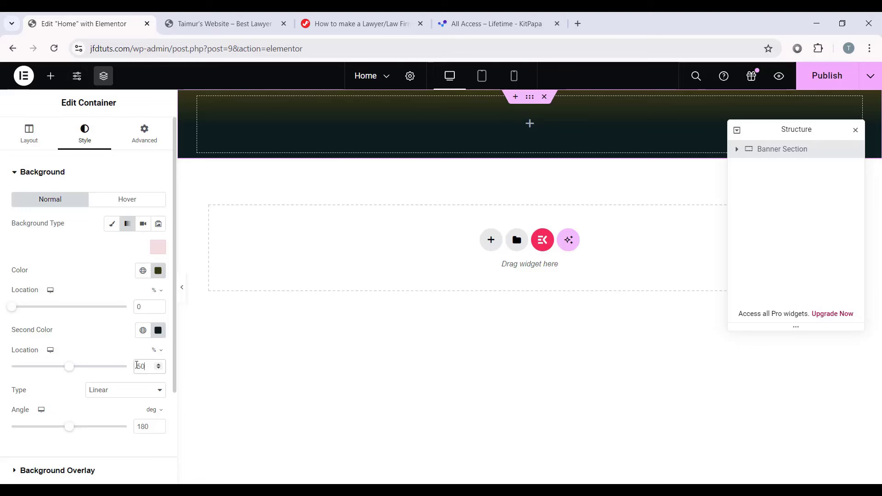
Step: Make the gradient radial, positioned at the bottom right
scroll(26, 349, down, 1)
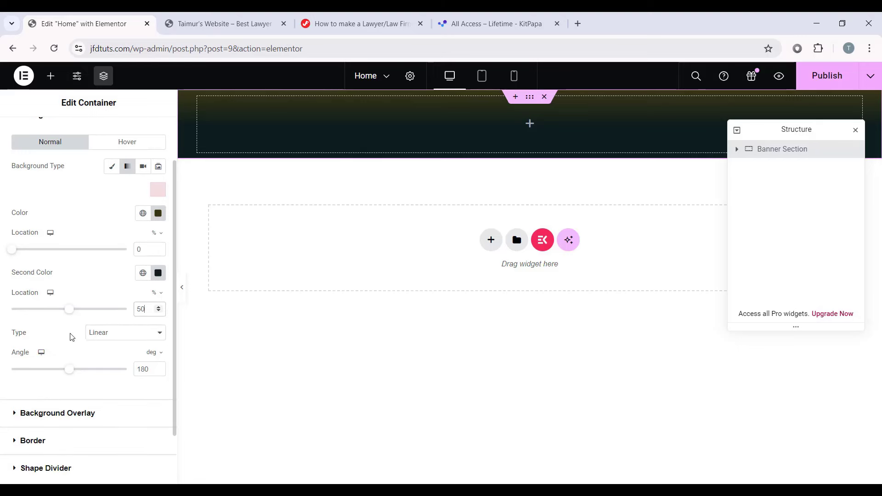
click(111, 334)
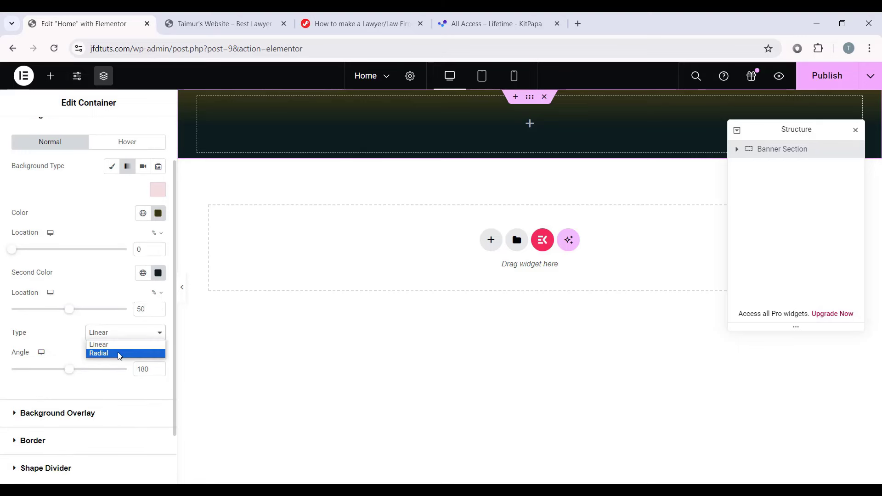
click(119, 354)
click(104, 361)
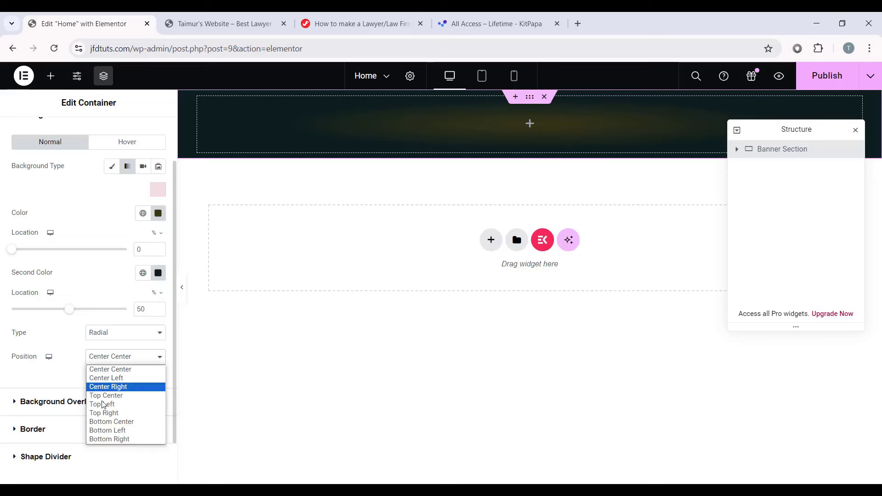
click(124, 440)
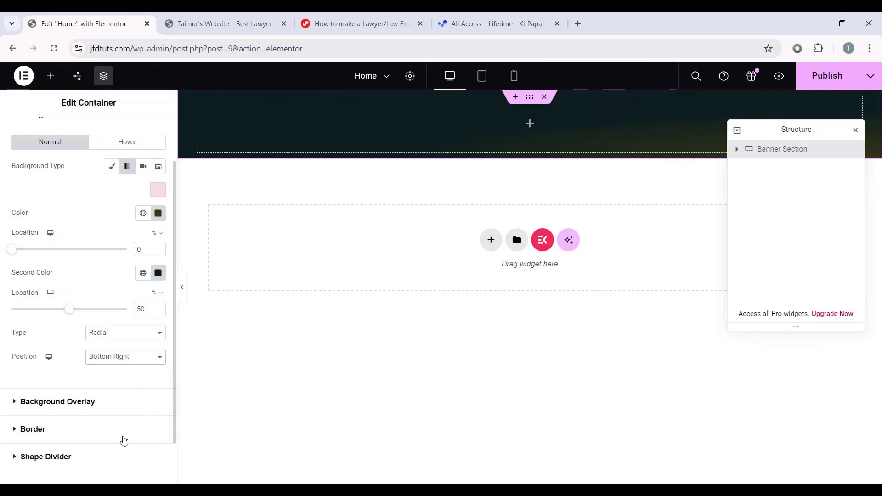
drag(786, 130, 762, 252)
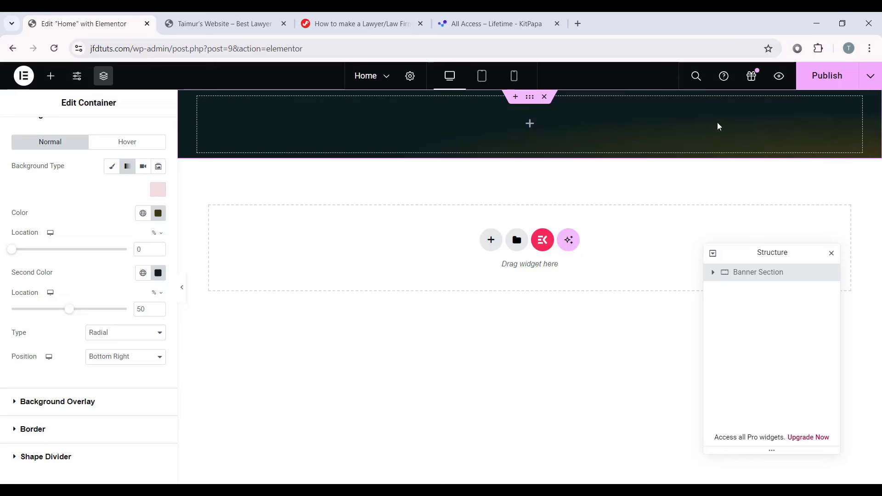
drag(755, 248, 769, 187)
Step: Set the Banner Section's z-index to 20 in the Advanced settings
scroll(25, 198, up, 2)
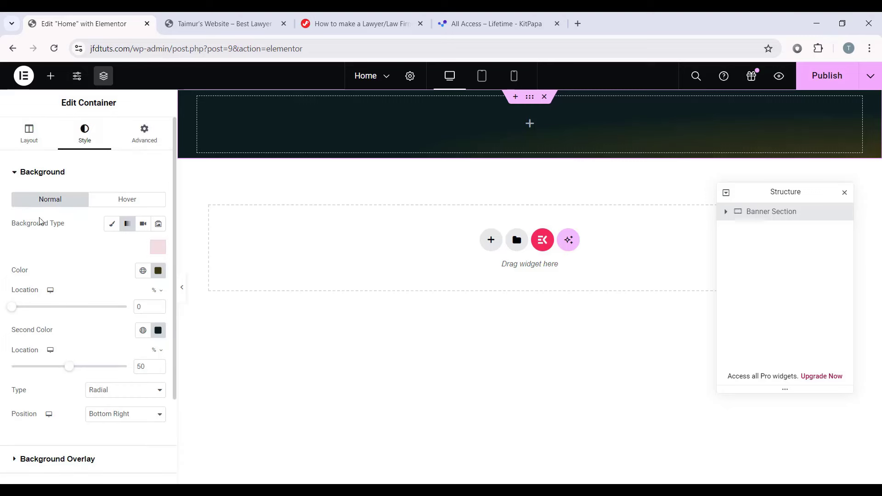
click(140, 139)
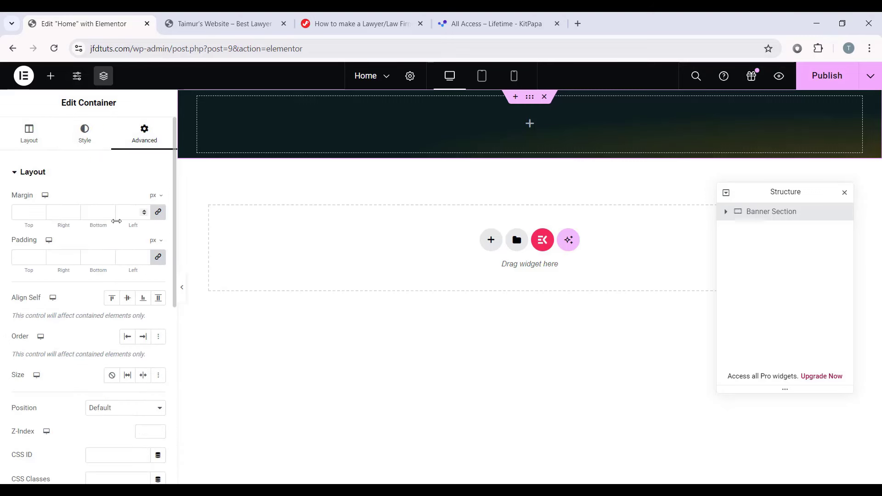
scroll(115, 227, down, 4)
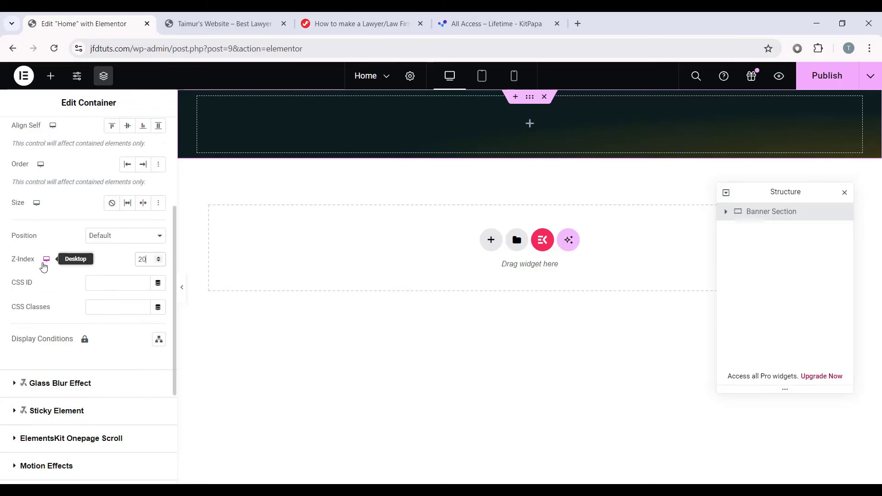
click(30, 260)
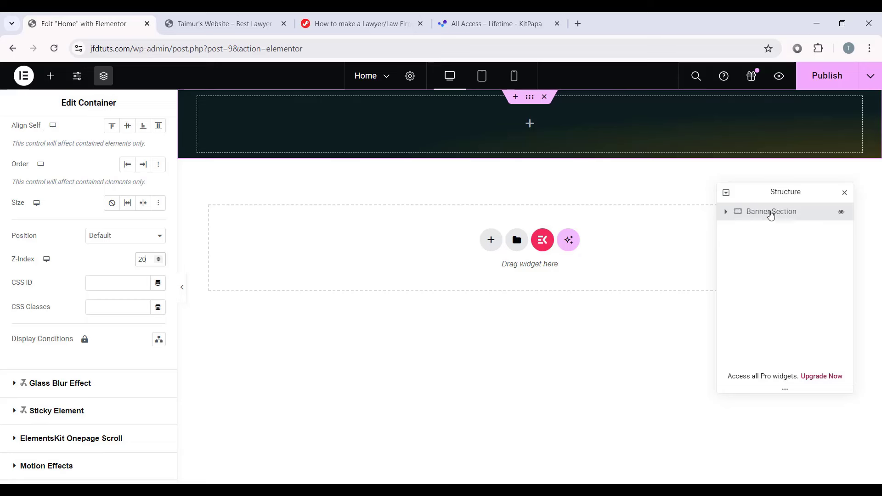
click(725, 212)
Step: Add an inner container named Col1 inside the Banner Section, 50% wide with centred content
click(530, 124)
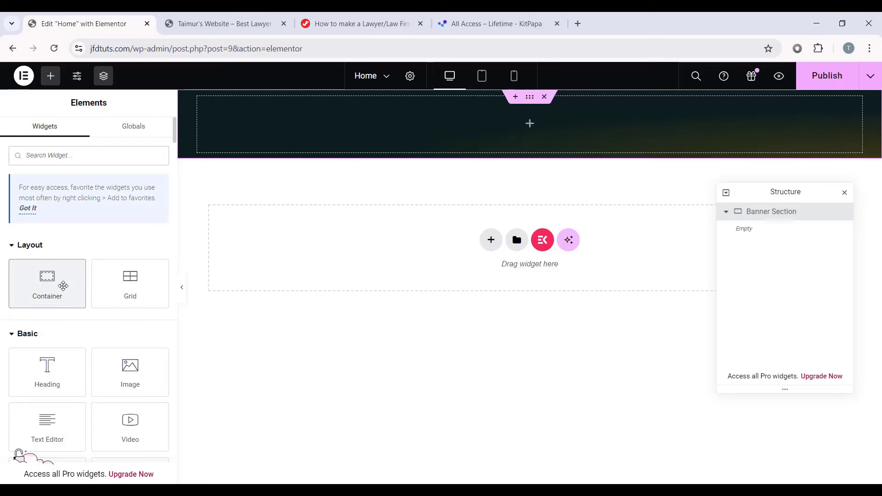
drag(63, 286, 502, 131)
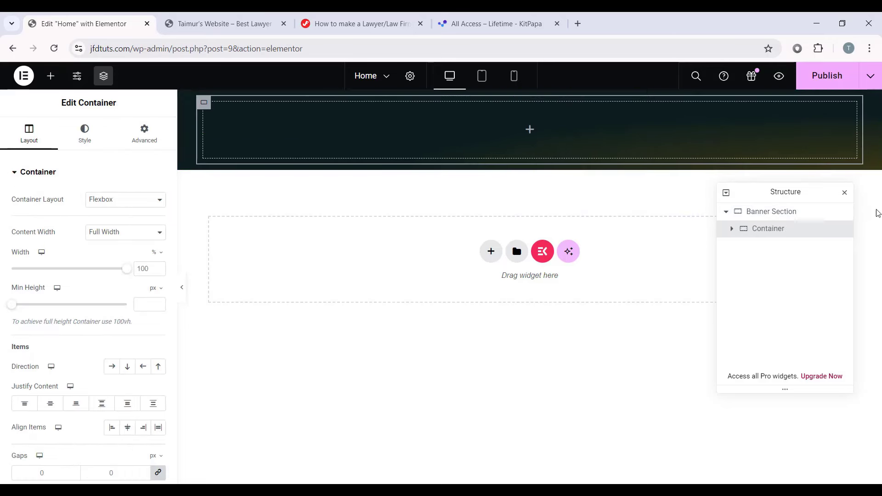
double_click(767, 230)
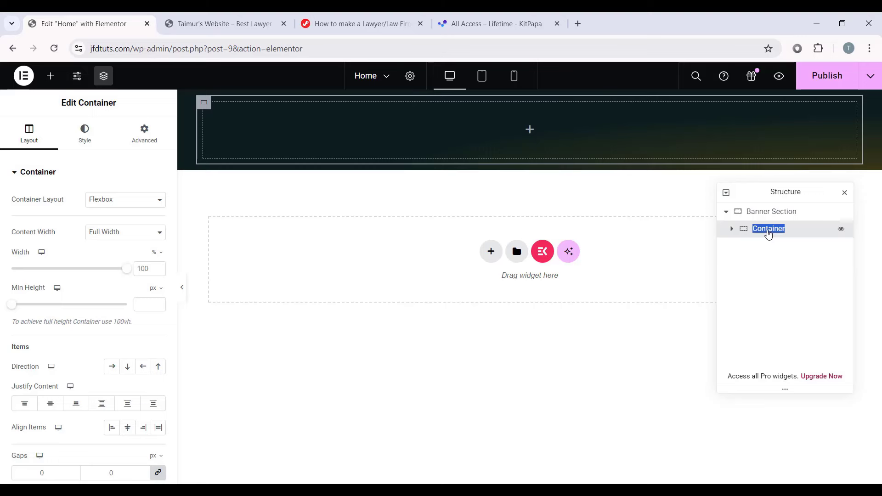
text(Col1)
key(Return)
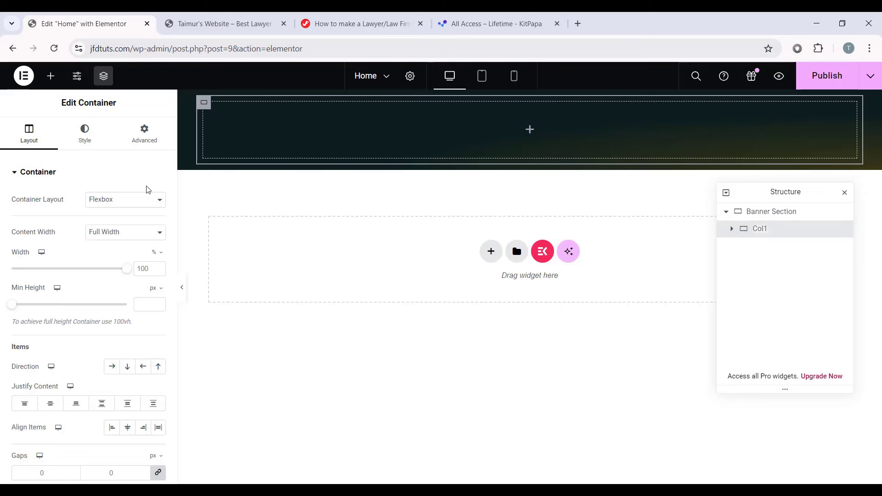
double_click(144, 269)
text(50)
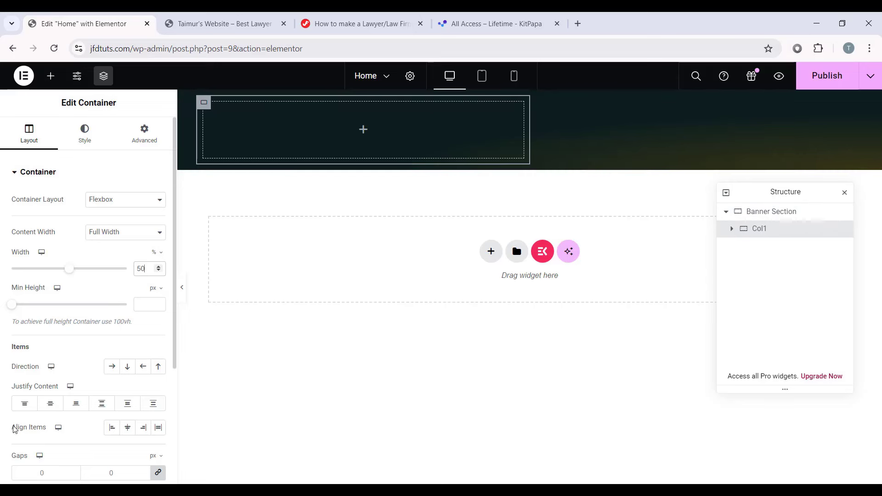
click(52, 403)
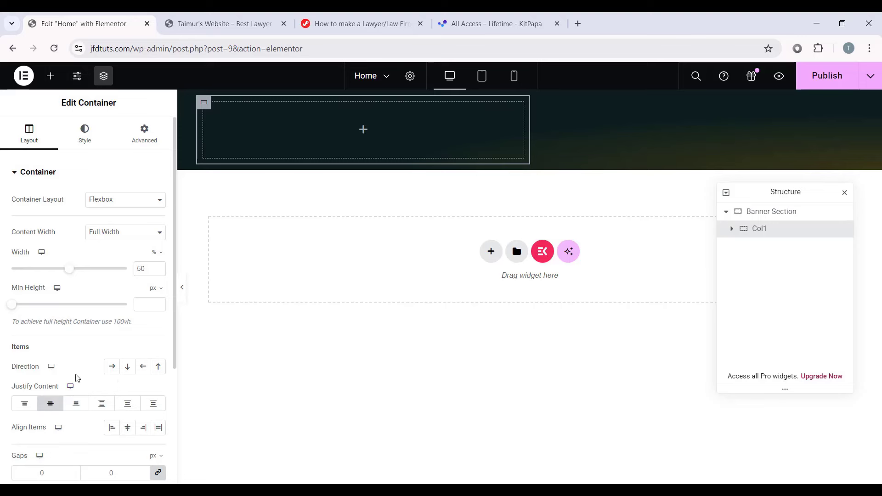
Step: Unlink Col1's padding and set top 220, bottom 180 and left 10
click(147, 137)
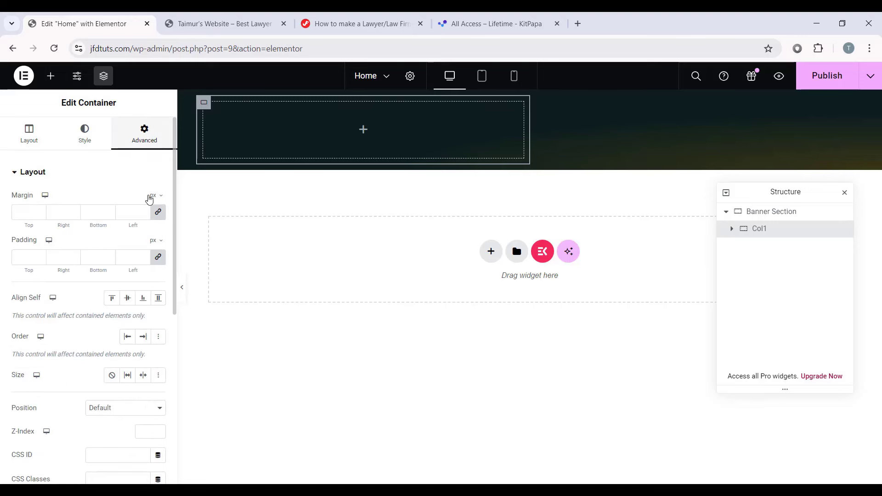
click(158, 256)
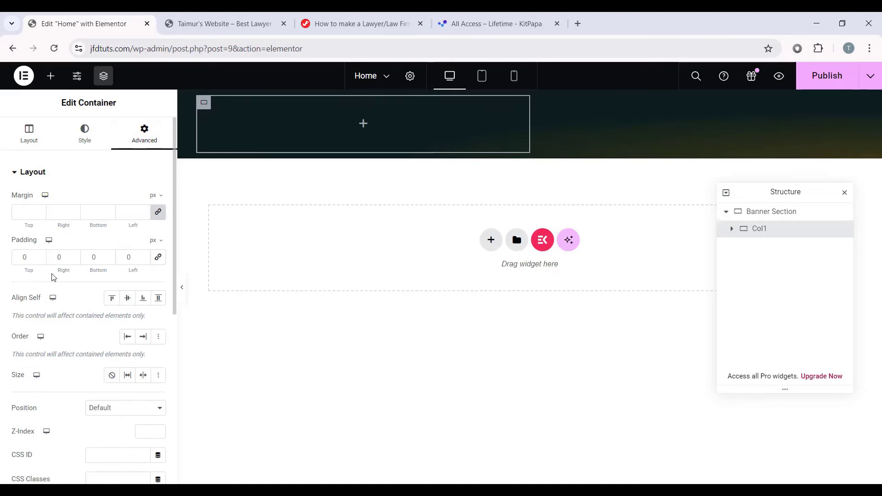
drag(34, 260, 13, 258)
text(220)
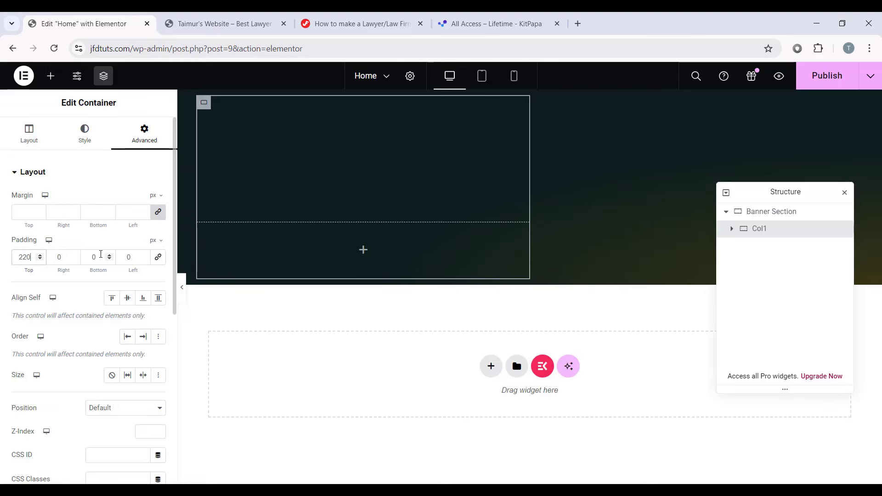
text(180)
drag(101, 254, 122, 259)
text(10)
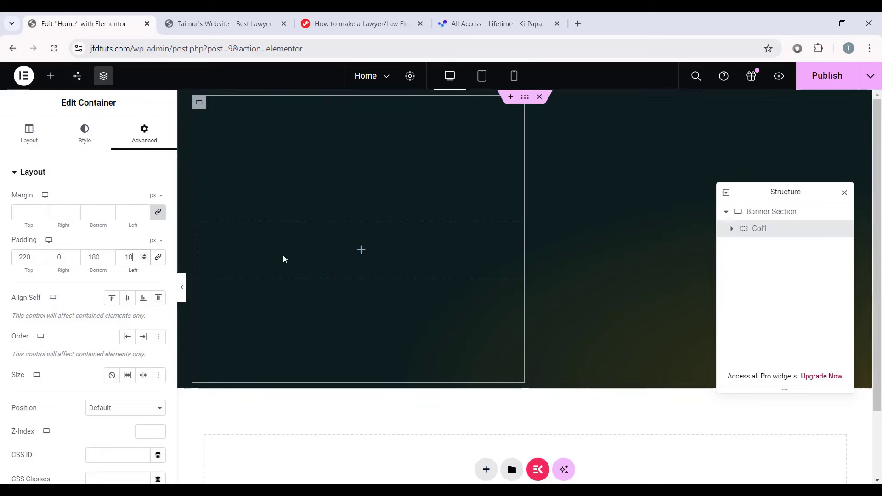
click(50, 76)
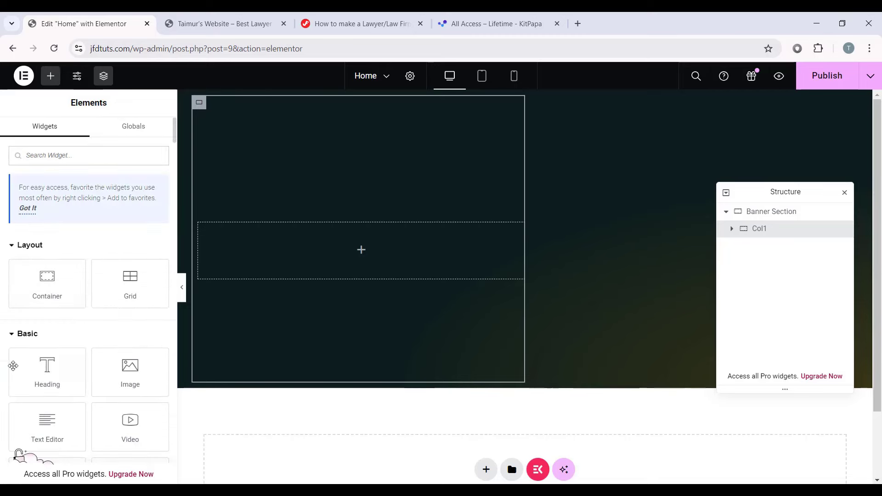
Step: Add a Heading widget to Col1 titled 'A Lawyer Dedicated to Protecting The Rights of All'
drag(68, 292, 342, 241)
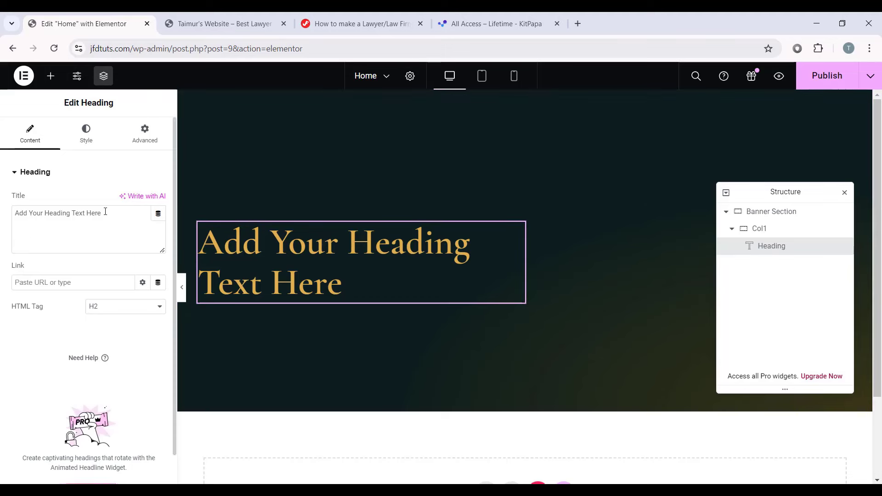
drag(103, 213, 8, 215)
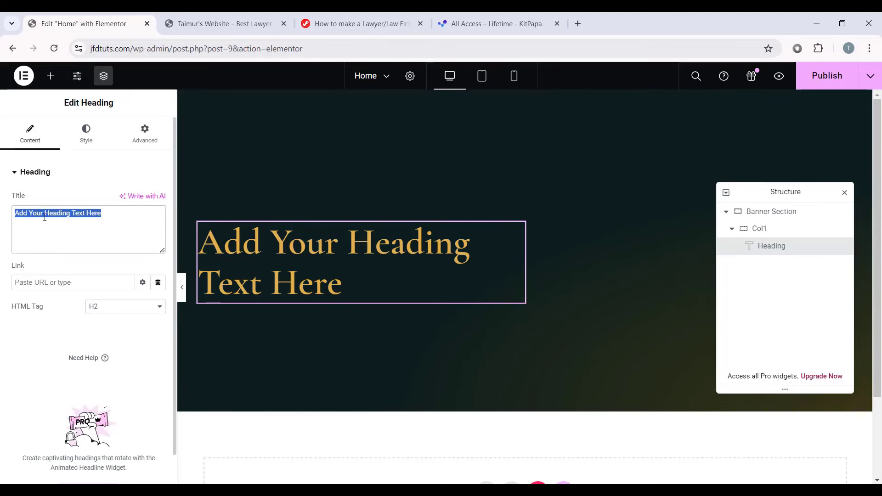
right_click(58, 212)
click(88, 298)
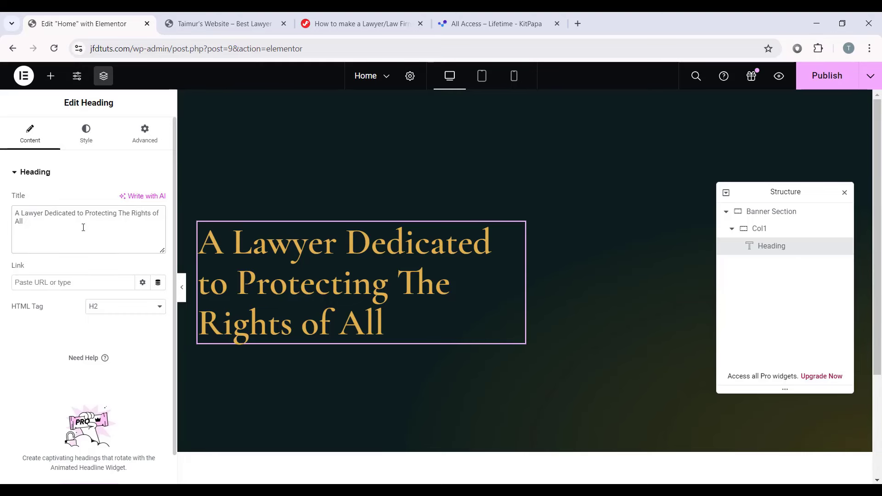
Step: Left-align the heading, colour it white, and keep the Primary global font
click(86, 138)
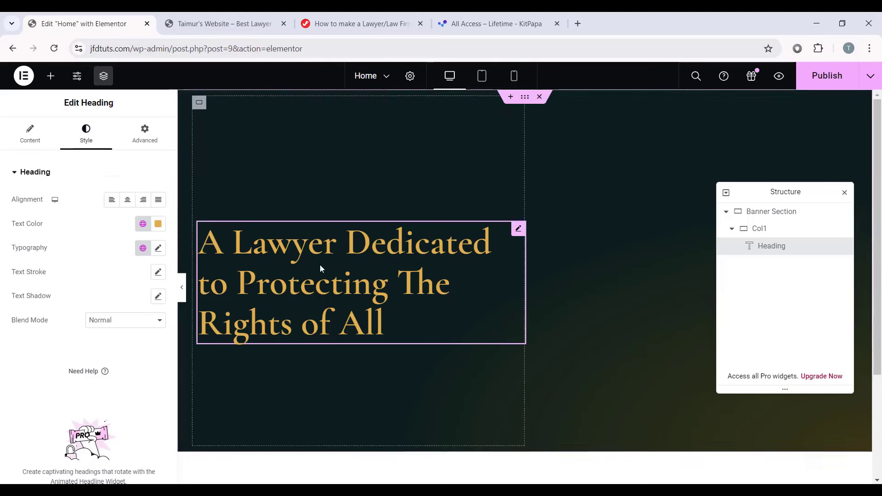
click(111, 199)
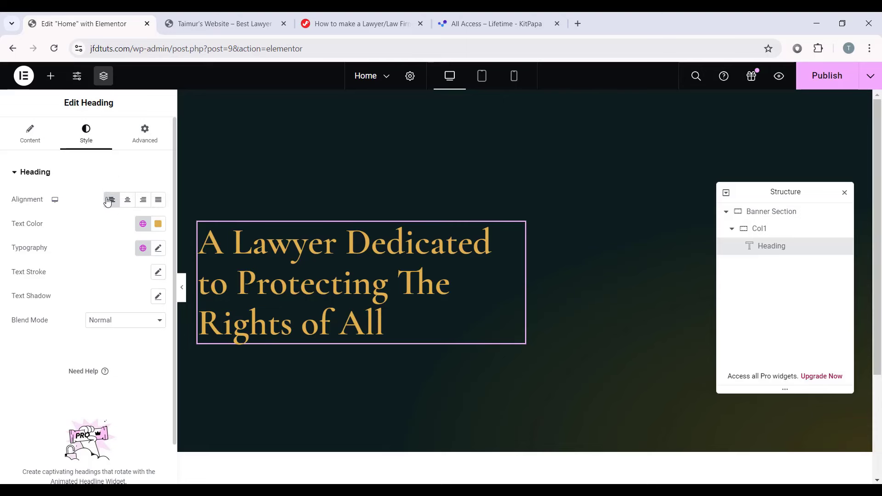
click(159, 224)
drag(105, 279, 85, 270)
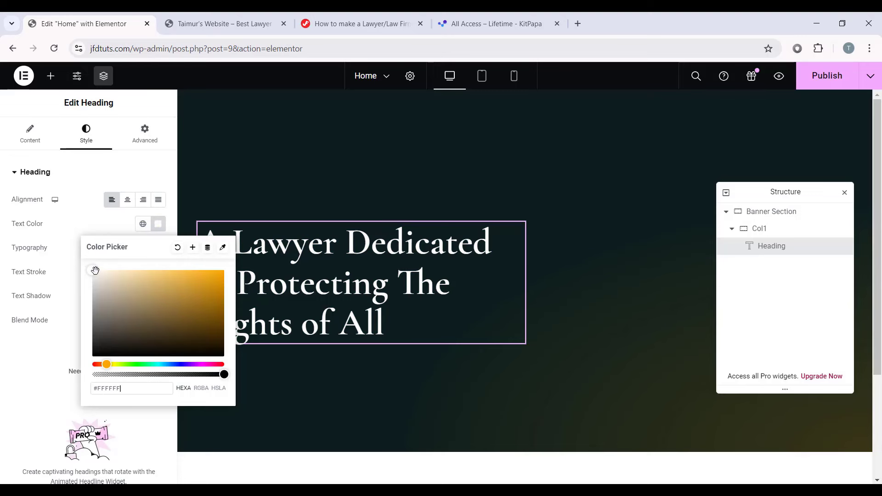
click(130, 234)
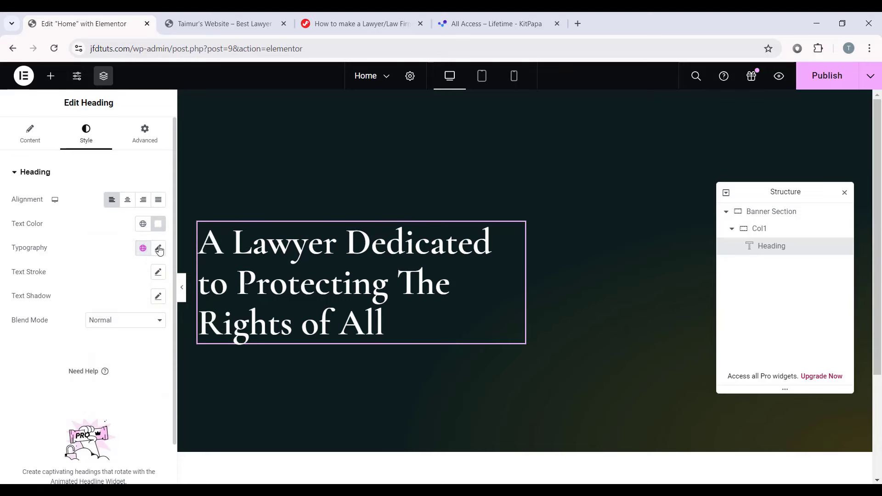
click(143, 248)
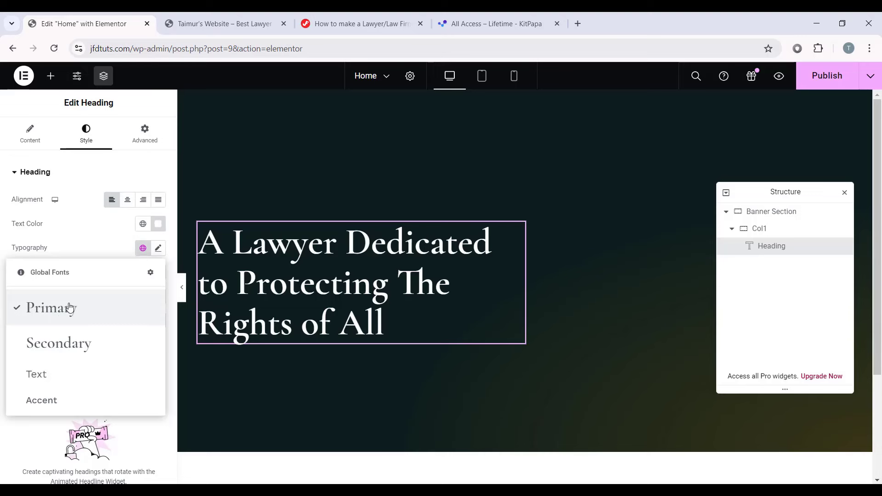
click(68, 308)
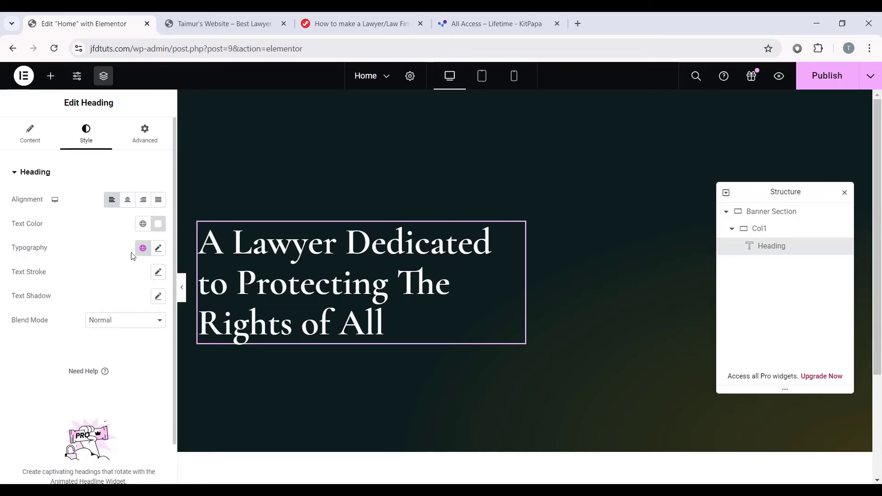
click(157, 250)
scroll(101, 305, down, 1)
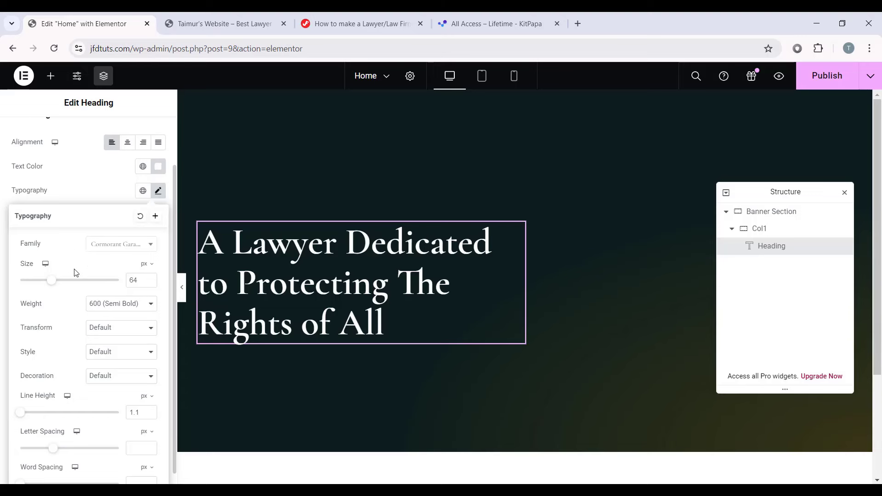
scroll(114, 360, down, 1)
scroll(117, 252, up, 2)
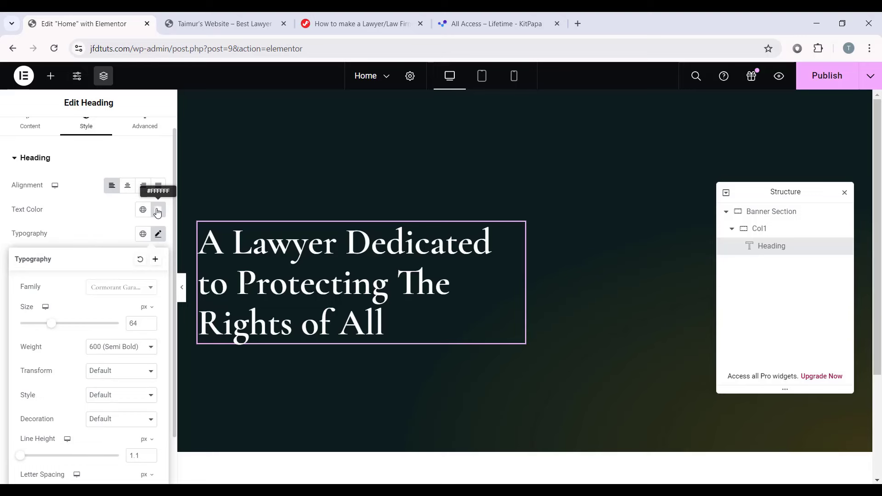
scroll(160, 228, down, 1)
click(158, 184)
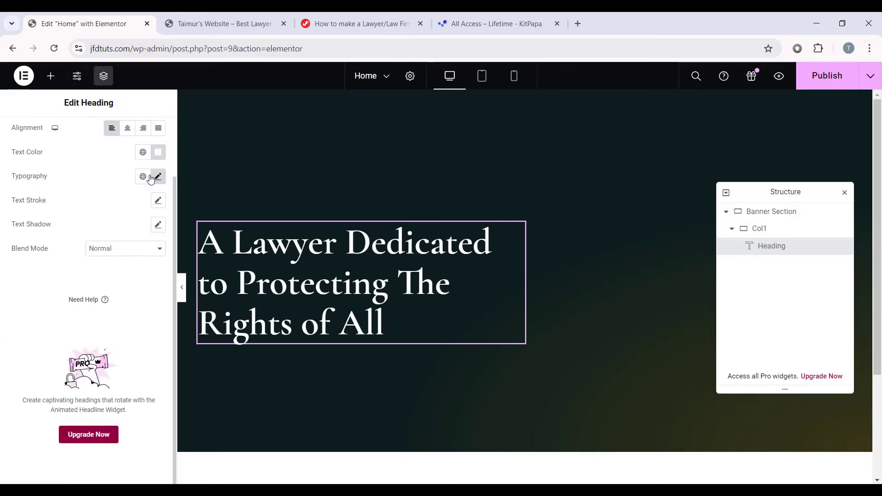
scroll(55, 224, up, 2)
Step: Give the heading a 20 px bottom margin
click(141, 146)
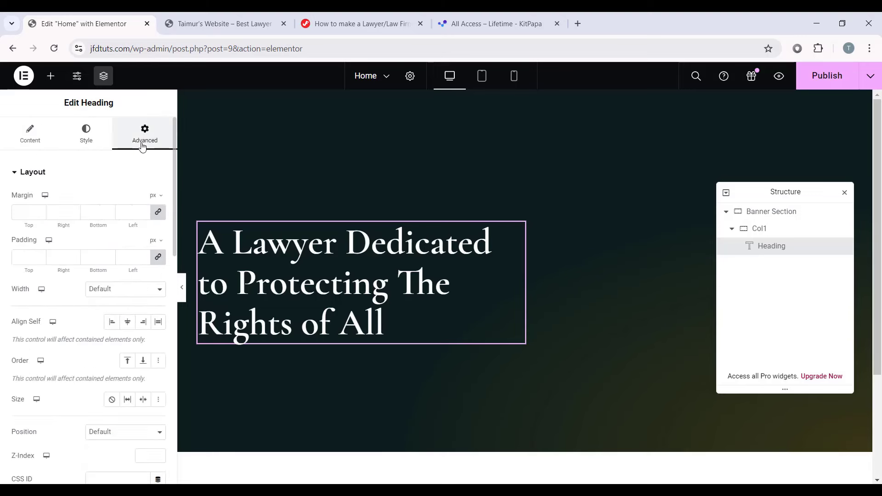
click(160, 213)
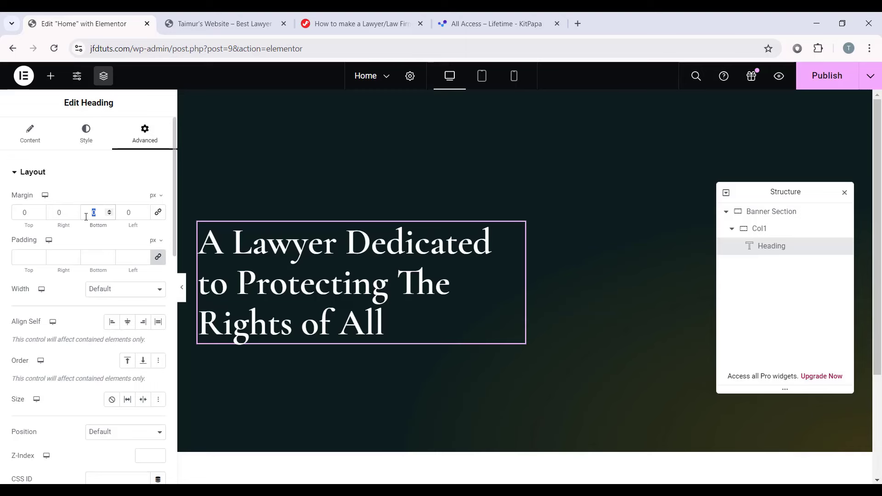
text(20)
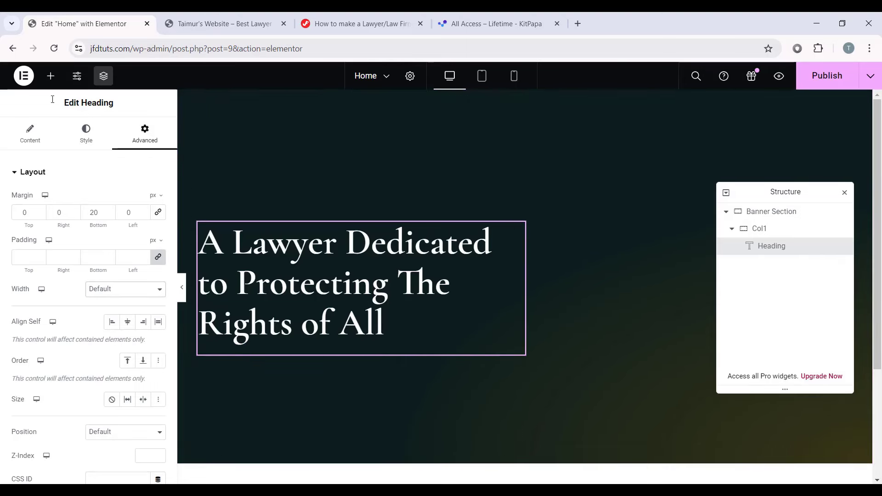
click(51, 76)
scroll(96, 312, down, 2)
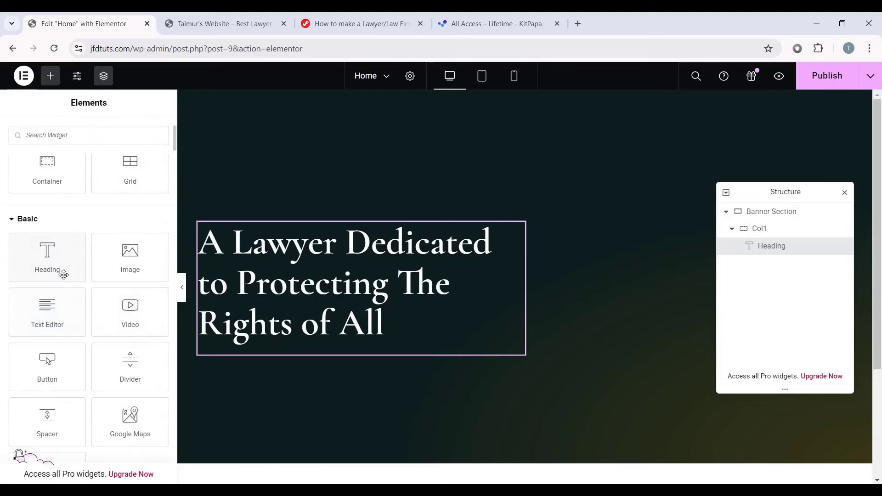
Step: Add a Text Editor block under the heading and paste the paragraph as plain text
drag(41, 316, 406, 351)
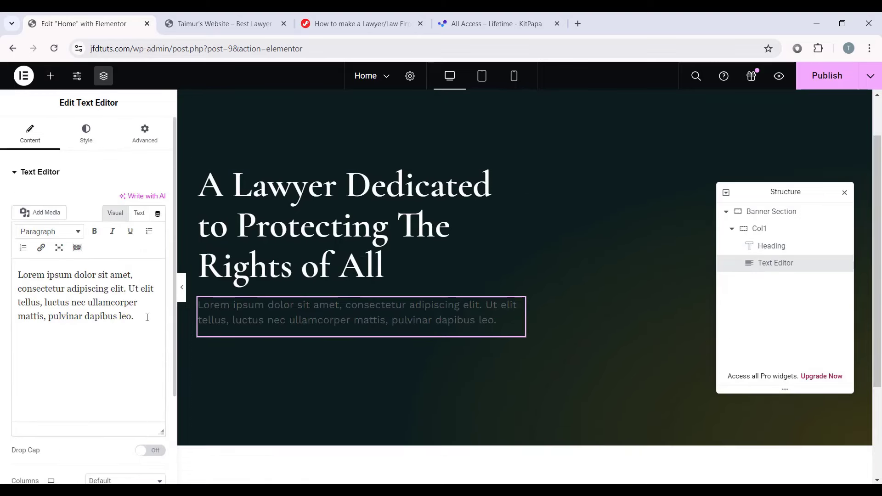
drag(133, 317, 29, 272)
right_click(95, 292)
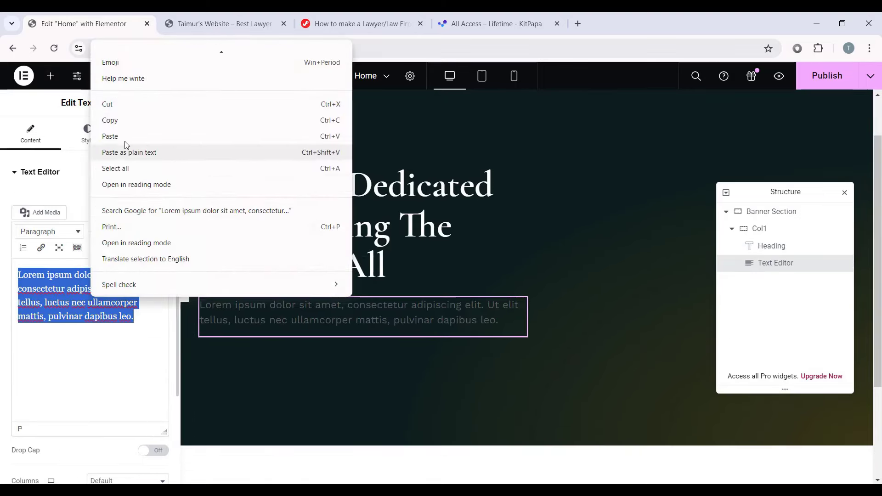
click(158, 151)
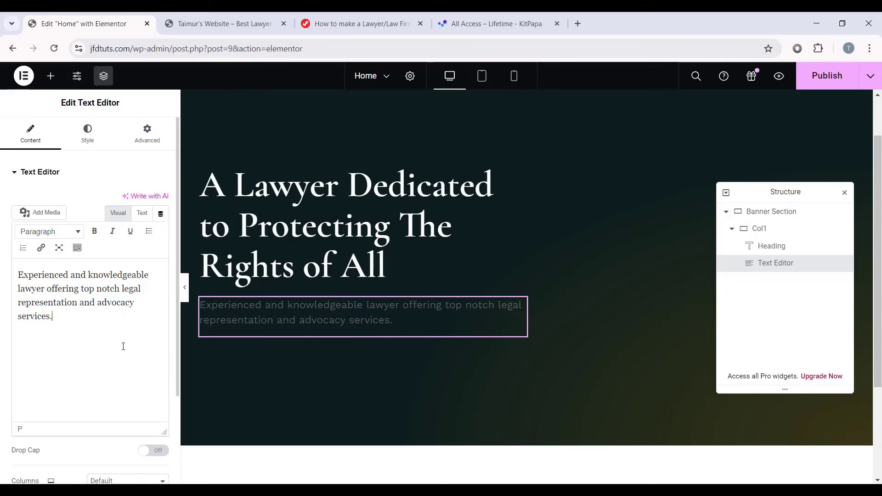
Step: Left-align the paragraph and set its text colour to #cbcbcb
click(88, 132)
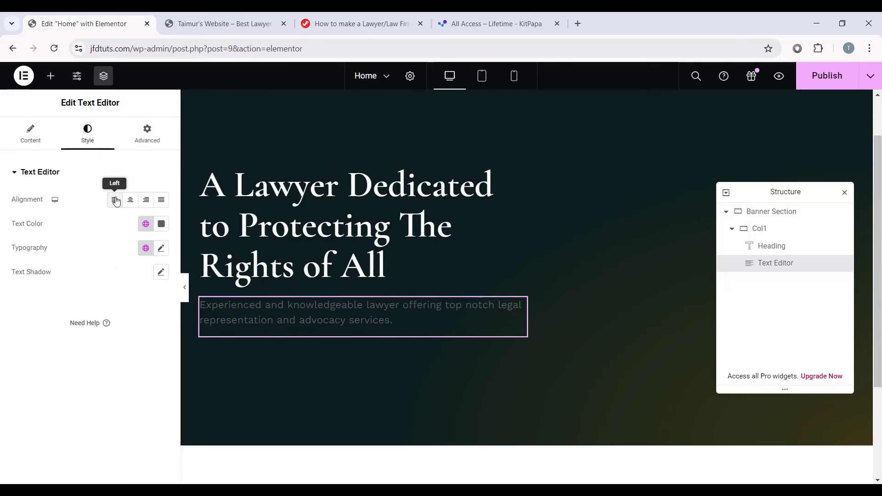
click(116, 202)
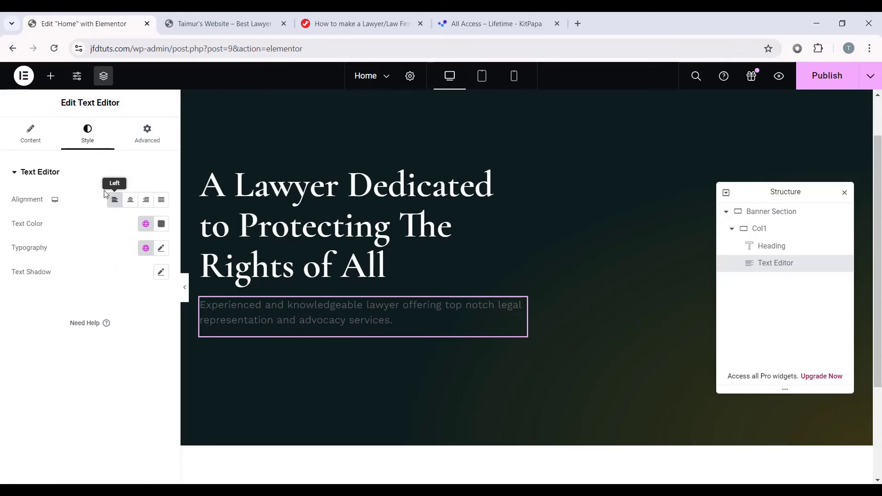
click(161, 224)
double_click(142, 388)
text(cbcbcb)
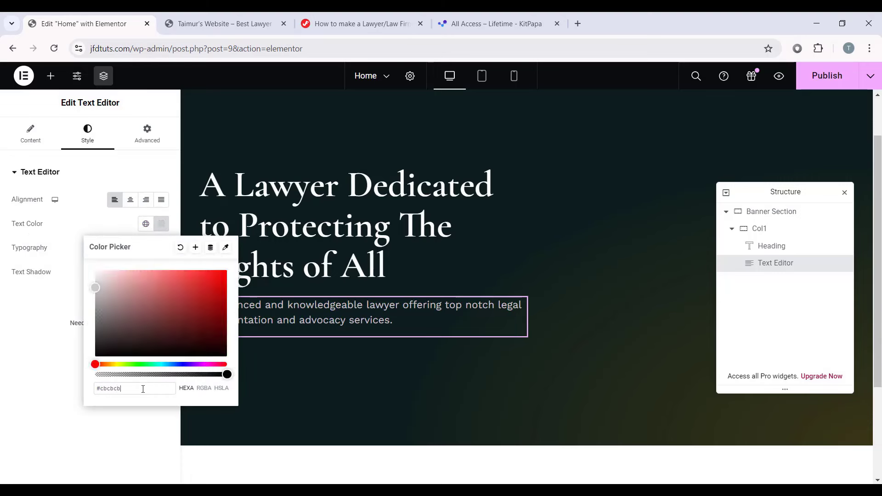
click(160, 247)
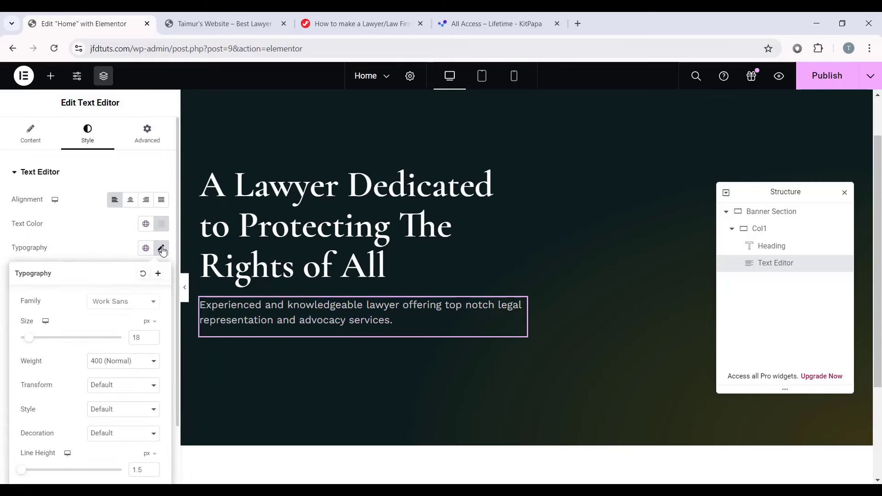
click(161, 247)
click(161, 252)
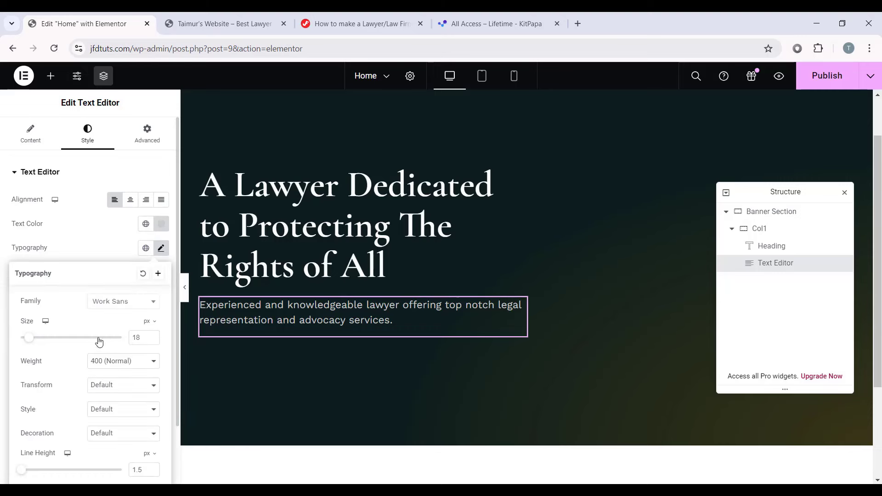
scroll(99, 339, down, 2)
scroll(142, 262, up, 2)
scroll(137, 239, down, 2)
click(162, 179)
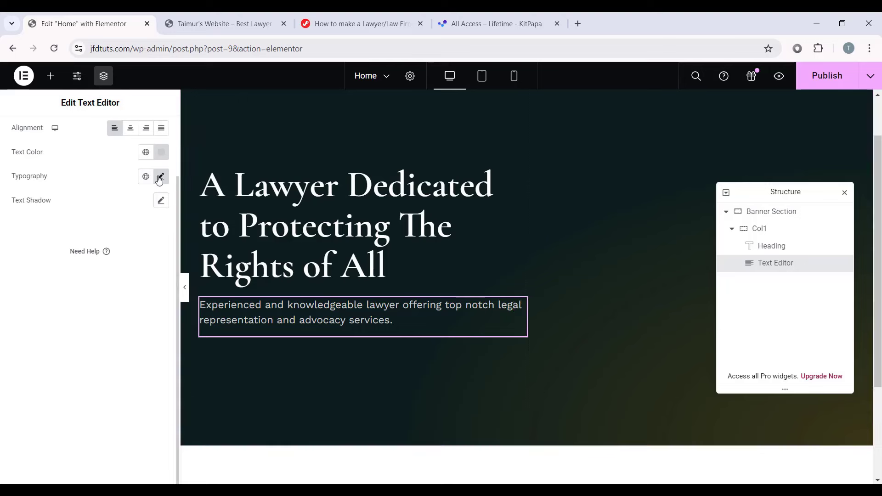
scroll(72, 271, up, 2)
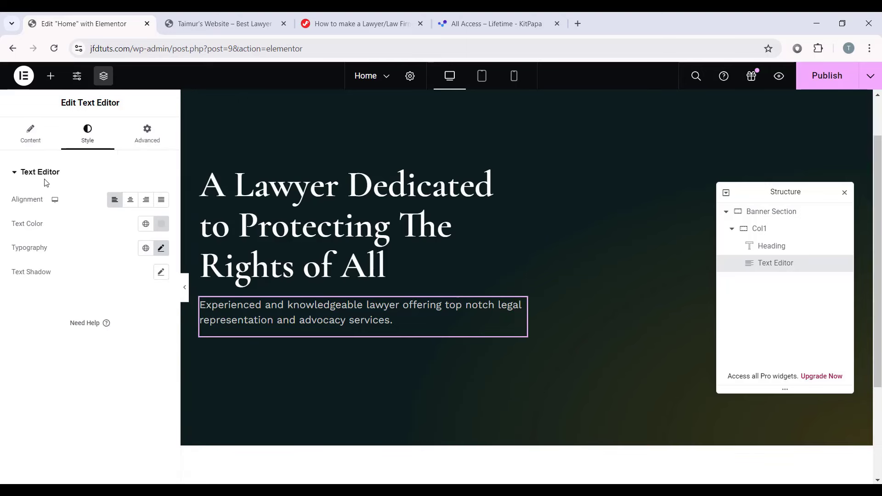
Step: Give the paragraph a 50 px bottom margin and a custom width of 100%
click(146, 138)
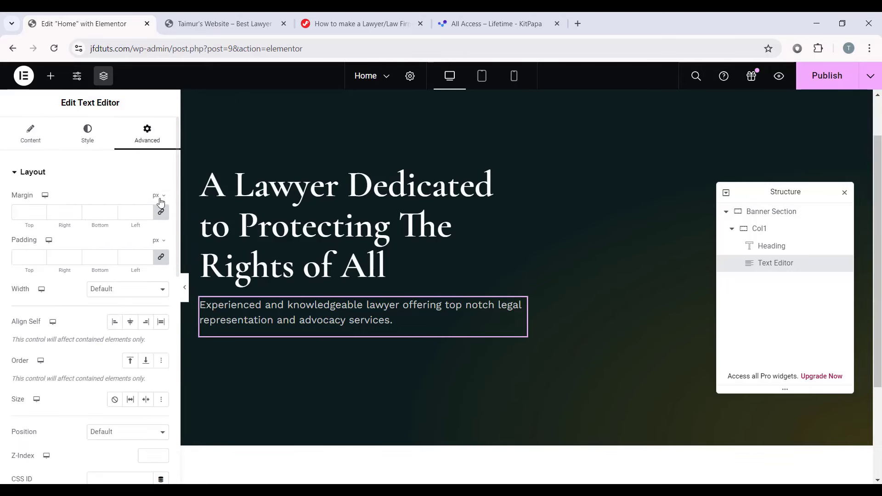
click(159, 212)
text(5)
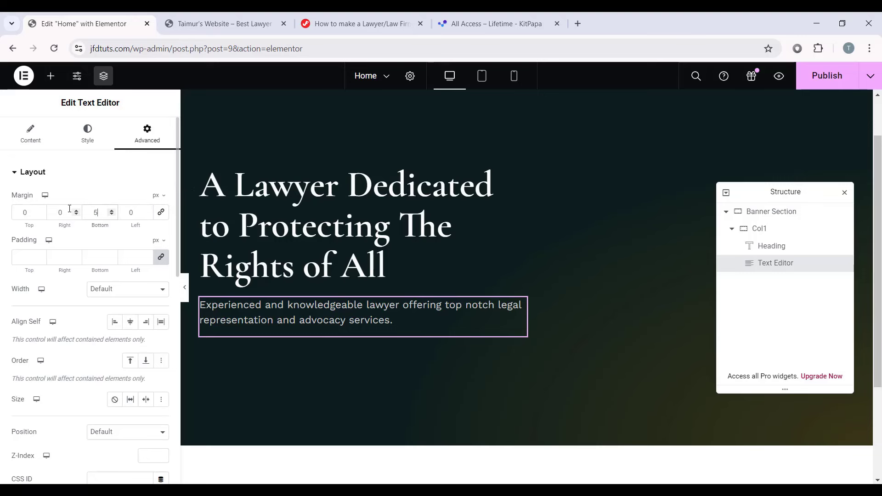
text(0)
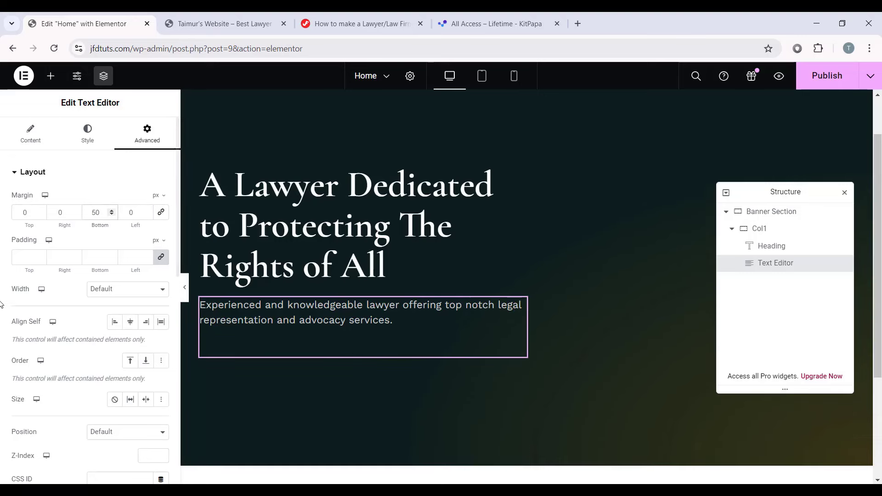
click(137, 289)
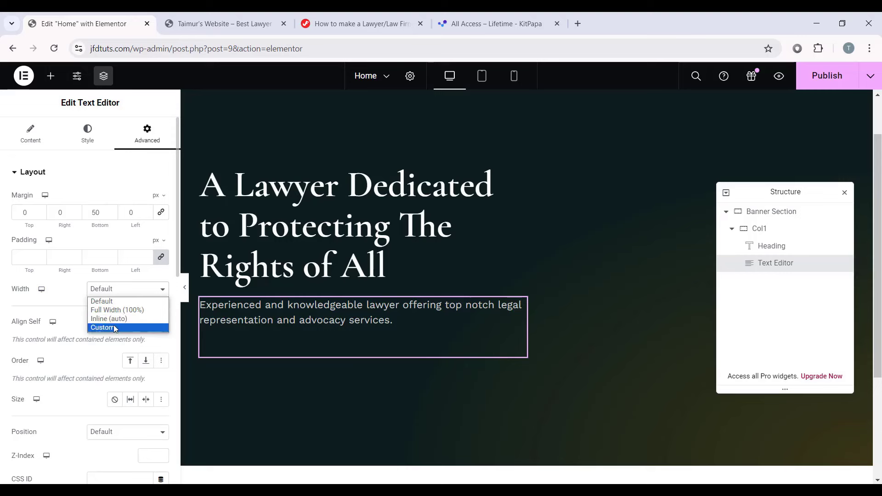
click(115, 327)
click(159, 326)
text(100)
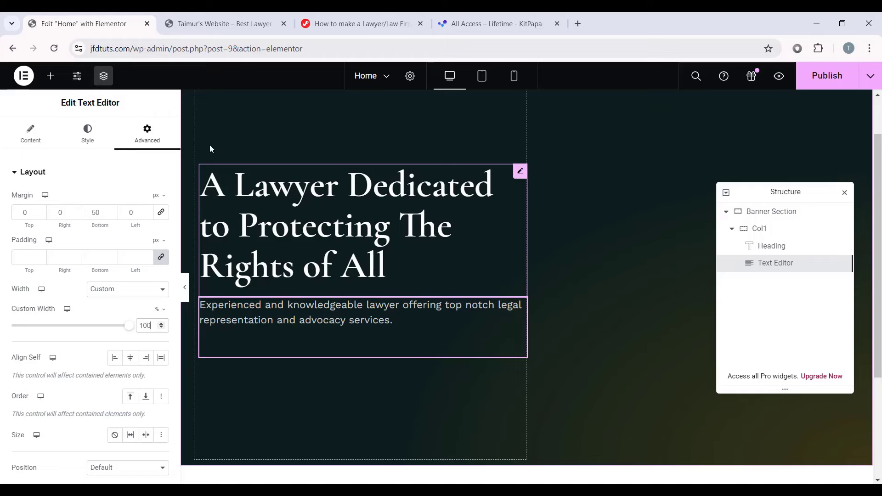
click(51, 76)
Step: Drop a Button widget under the paragraph and replace 'Click here' with 'Schedule Consultation'
scroll(83, 285, down, 5)
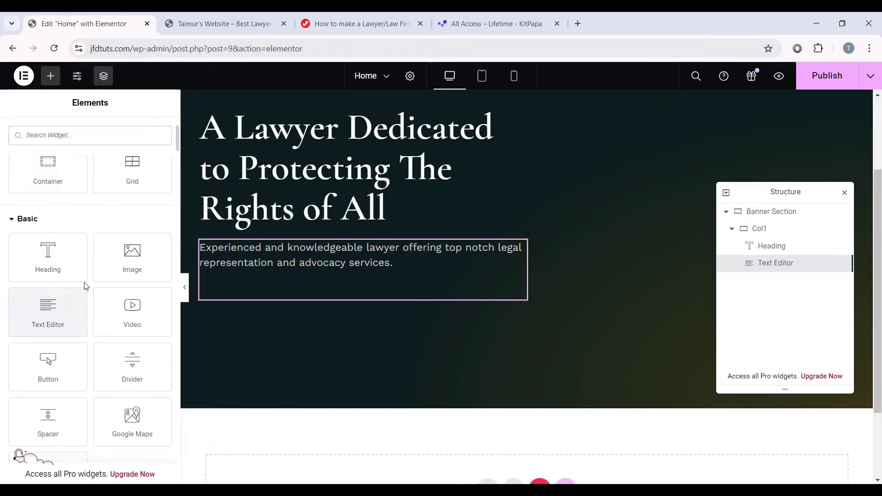
drag(37, 292, 407, 318)
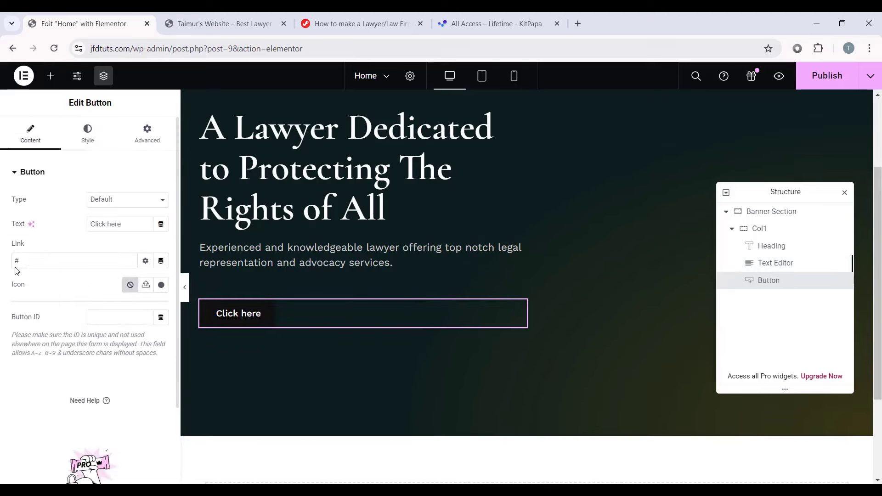
drag(126, 225, 77, 231)
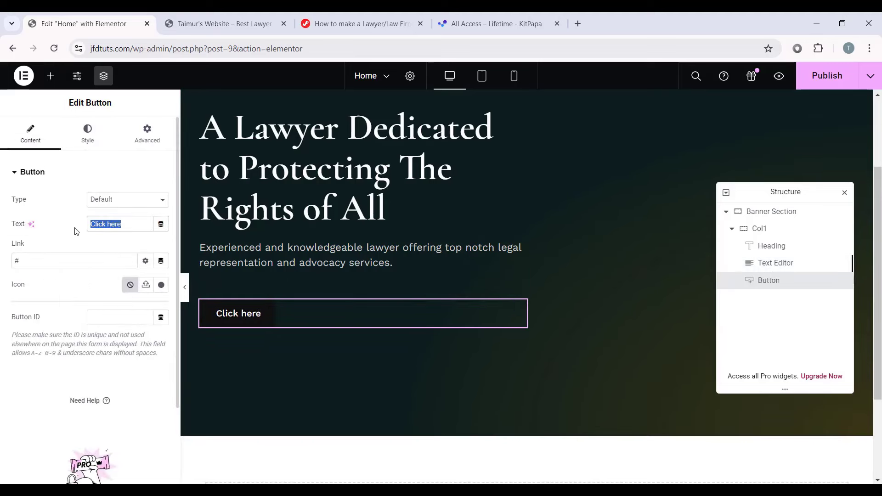
right_click(115, 227)
click(133, 292)
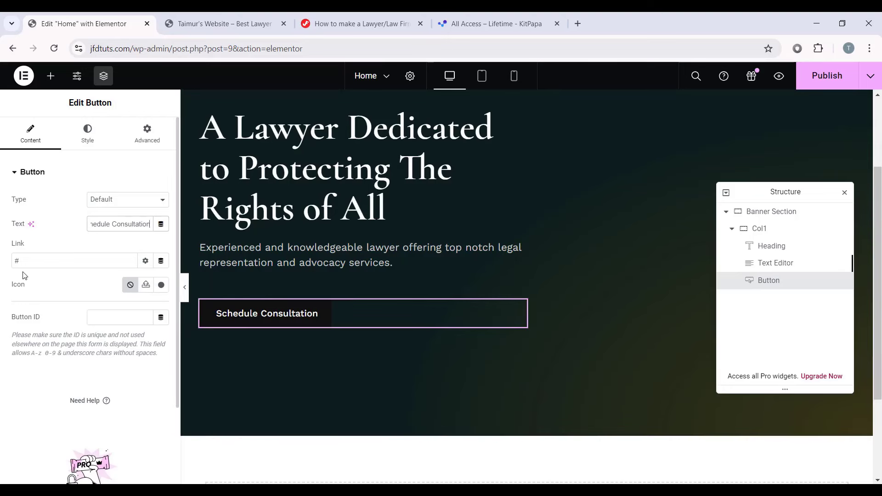
click(35, 261)
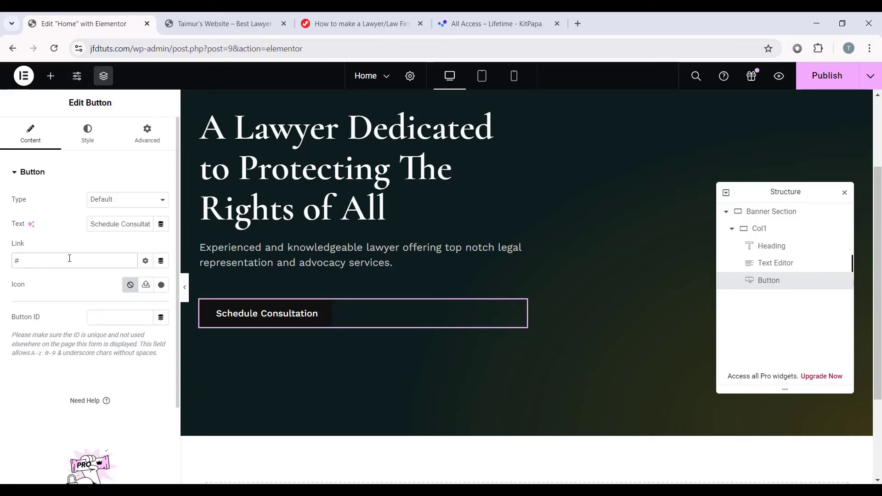
click(107, 148)
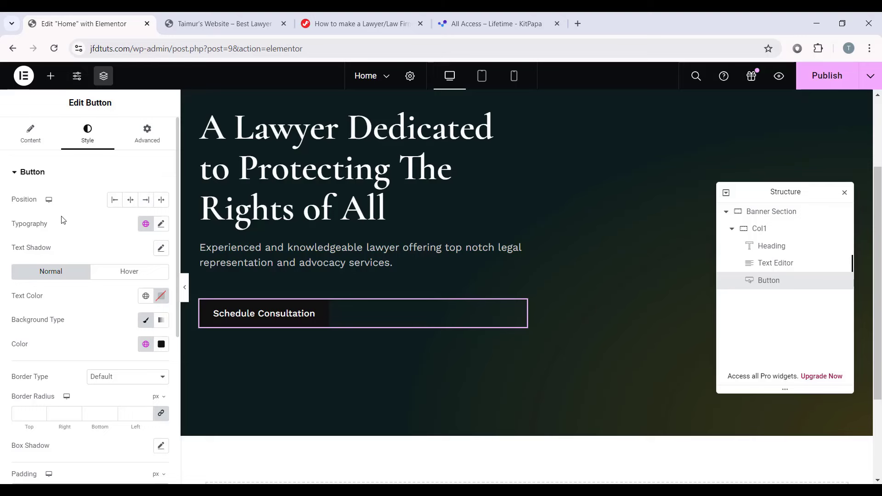
Step: Set the button text size to 20 with a 0.95 em line height
click(160, 225)
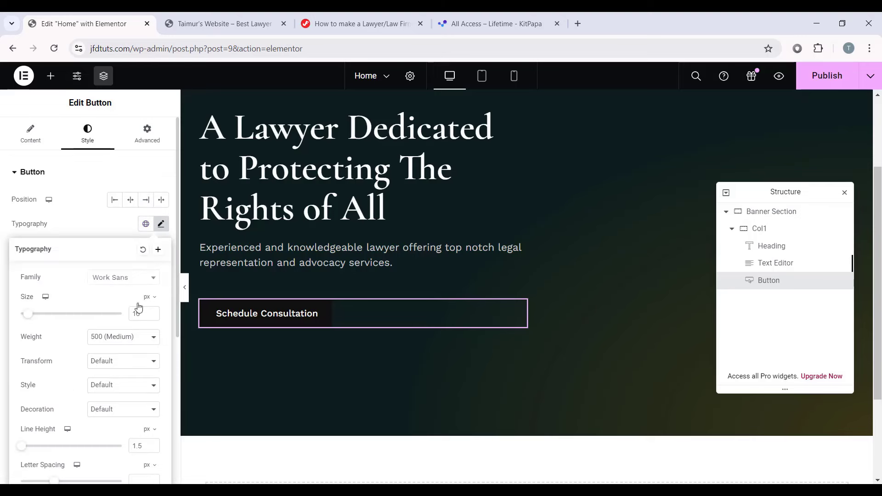
scroll(138, 307, down, 1)
click(153, 254)
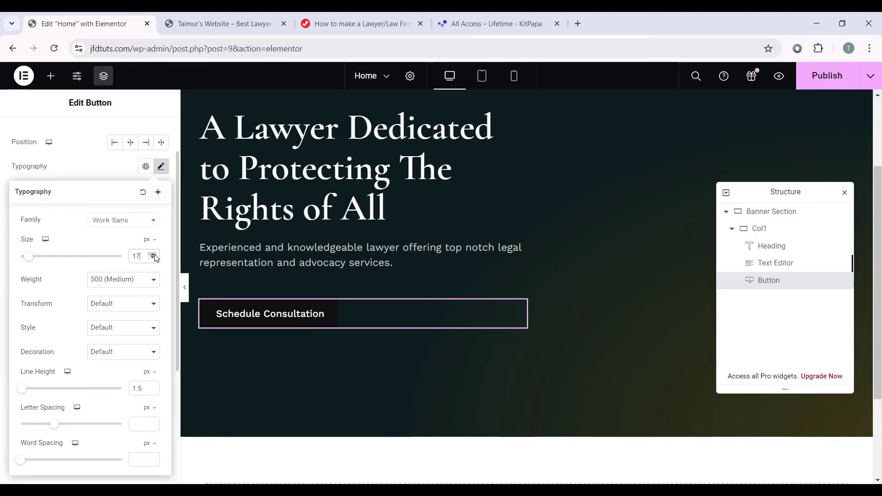
click(154, 254)
click(154, 255)
click(154, 255)
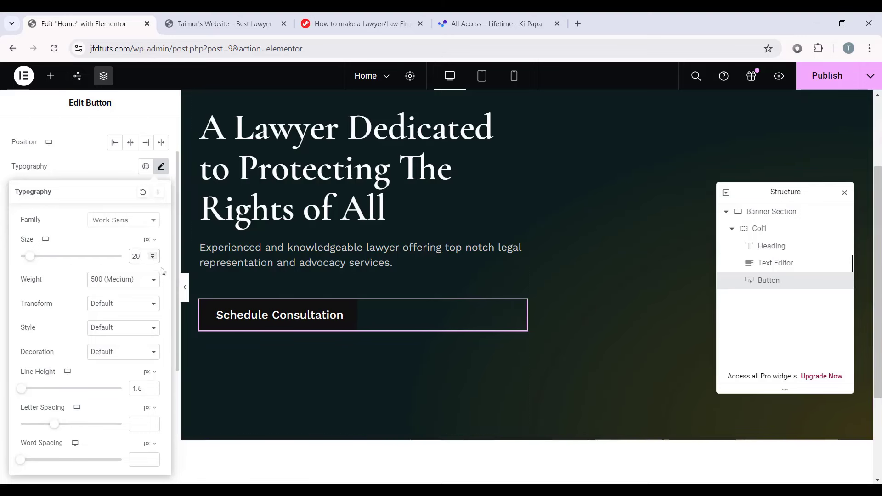
click(147, 372)
click(149, 389)
drag(146, 388, 121, 393)
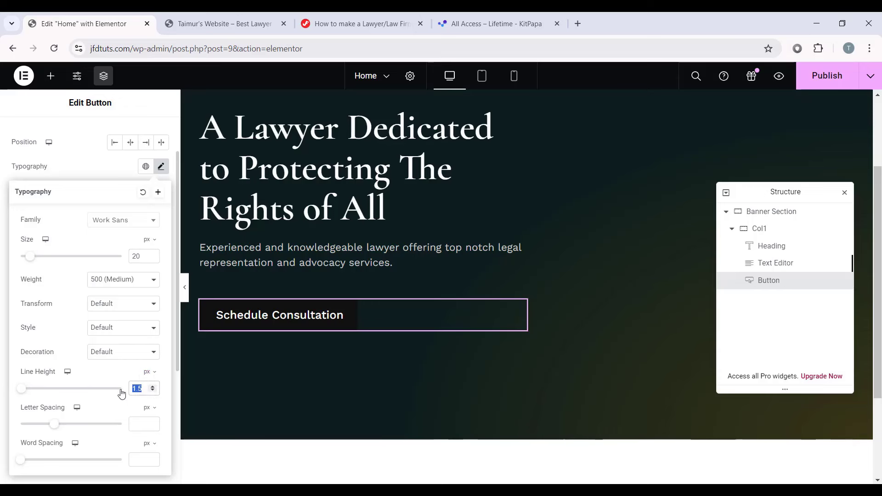
text(0.95)
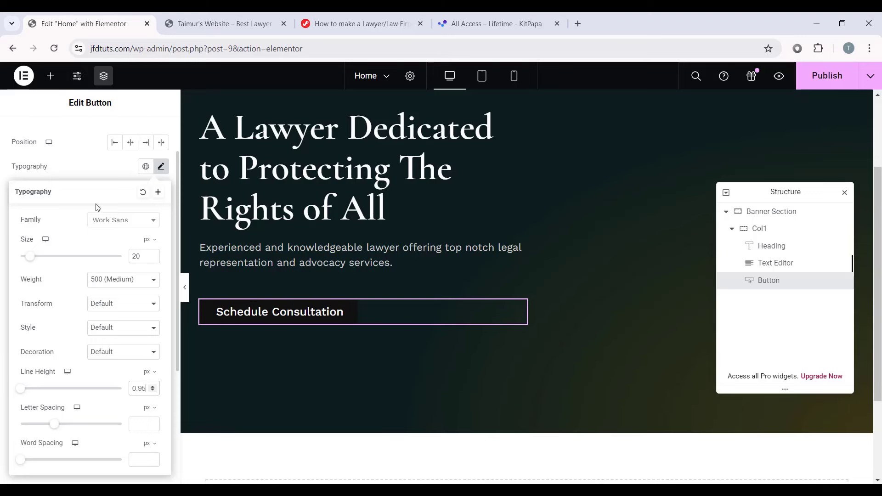
click(161, 168)
Step: Unlink the button padding and set 22 px top/bottom, 37 px left/right
scroll(92, 280, down, 3)
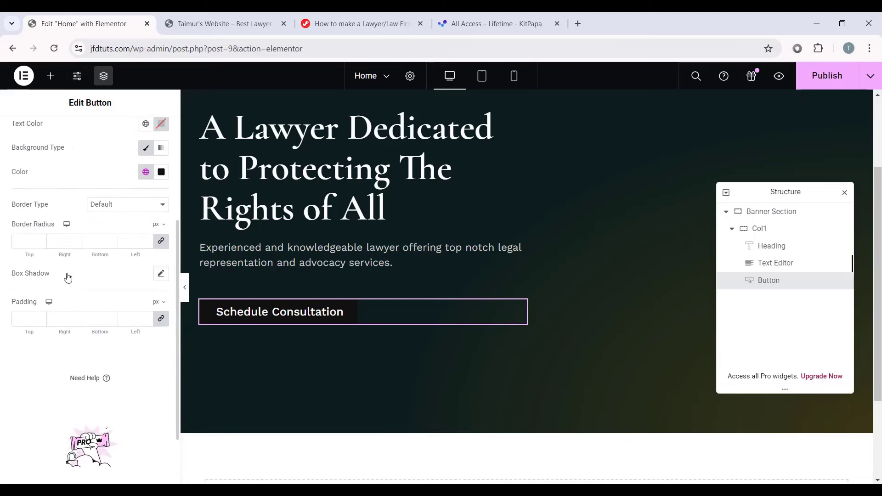
scroll(83, 265, up, 5)
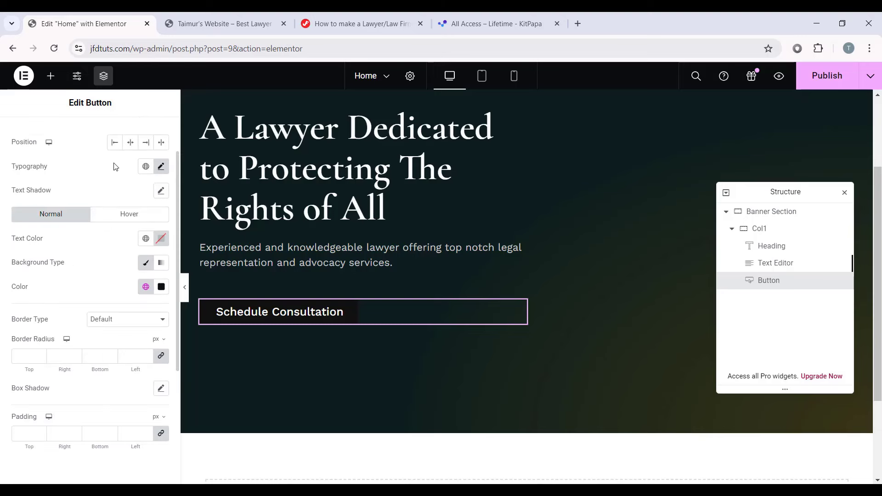
scroll(92, 275, down, 5)
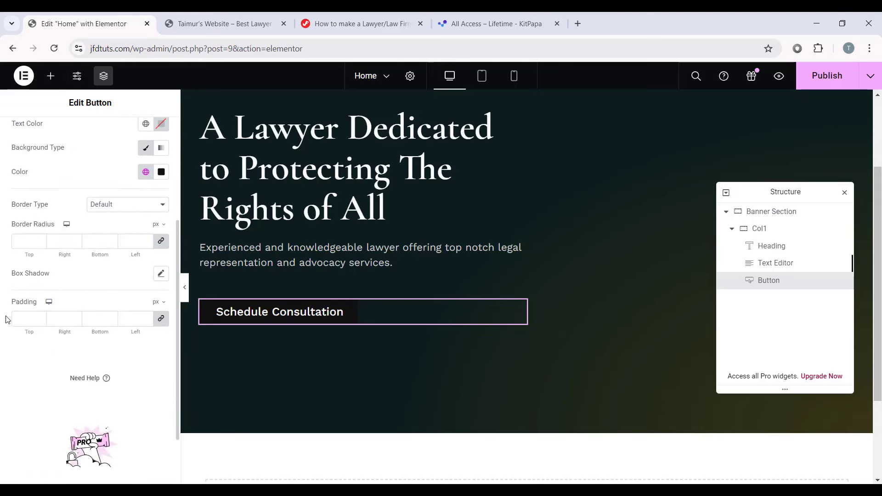
click(160, 319)
drag(28, 319, 1, 325)
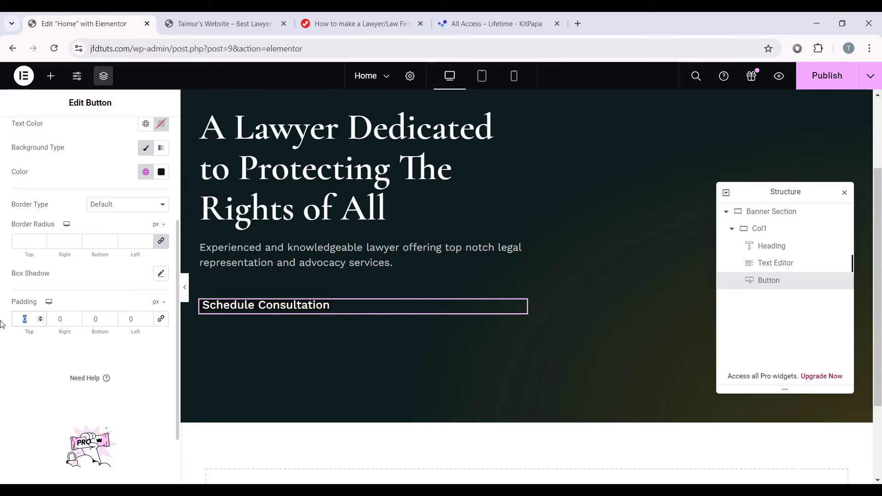
text(22)
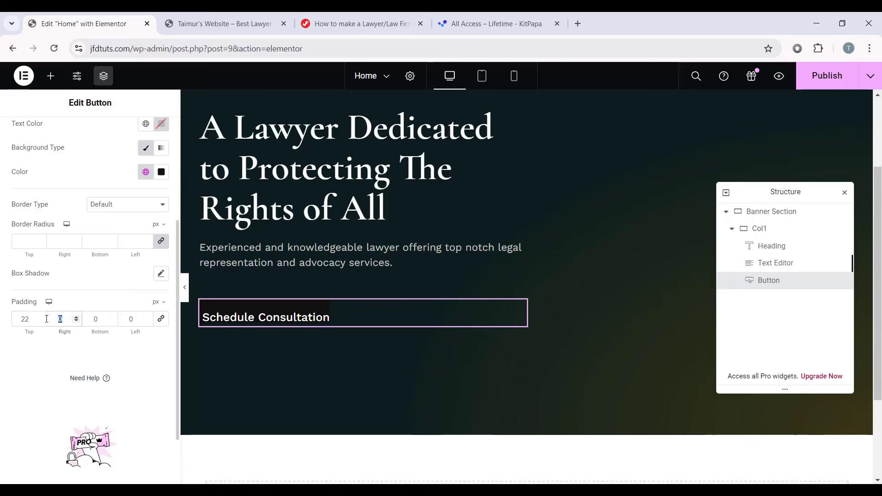
double_click(94, 319)
text(22)
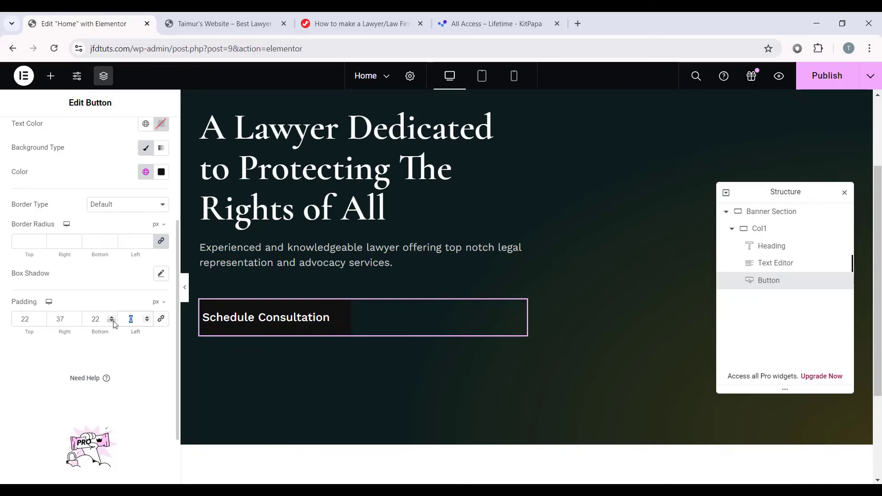
text(37)
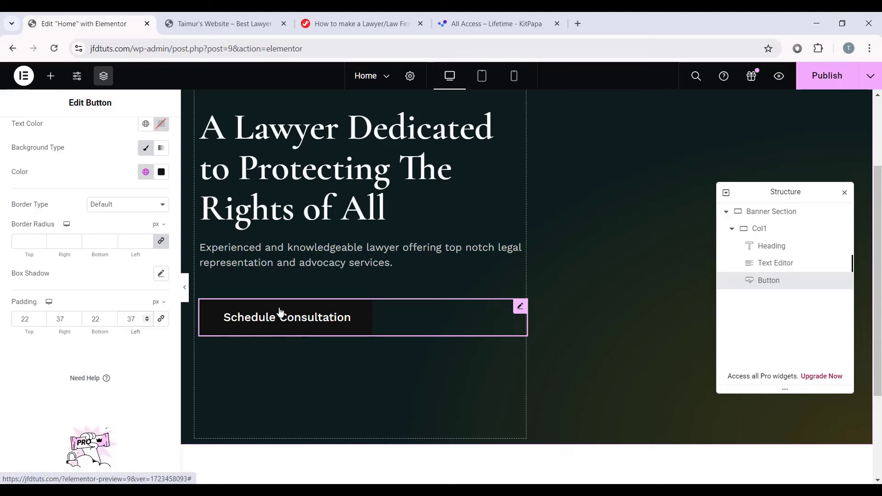
scroll(25, 303, up, 4)
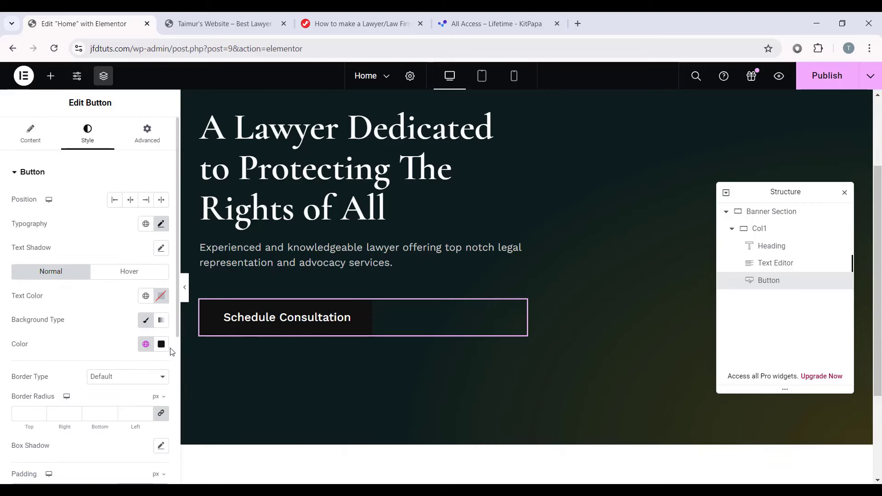
Step: Set the button text to the Accent global colour and its background to gold Primary
click(162, 296)
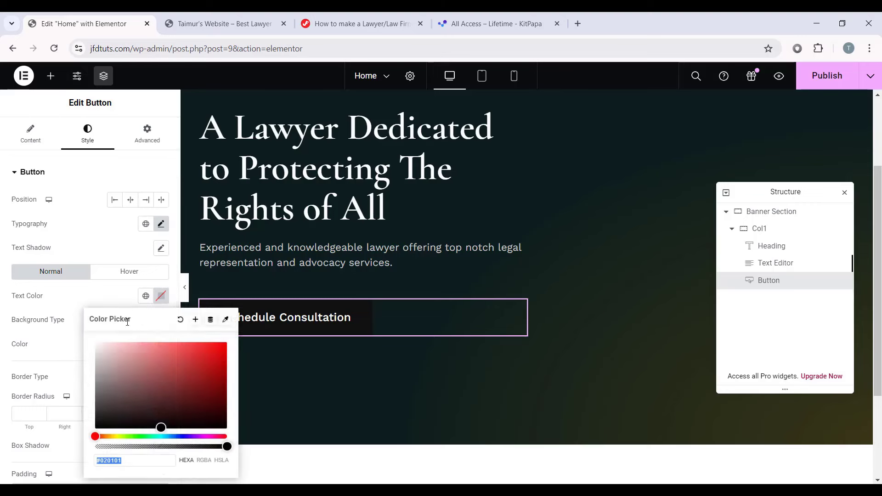
click(145, 295)
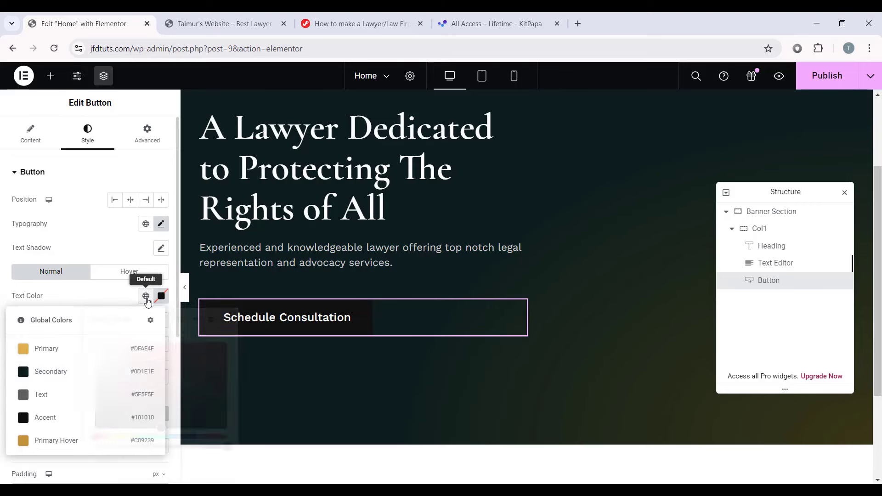
click(70, 419)
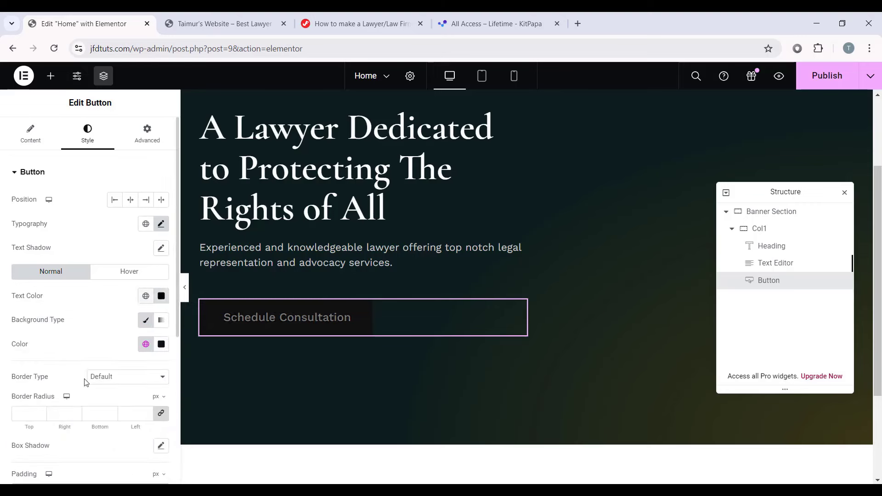
click(146, 344)
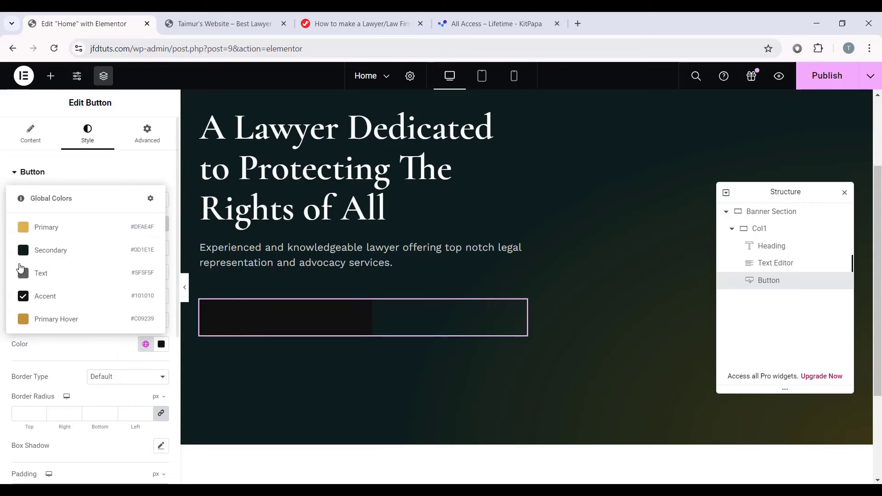
click(64, 228)
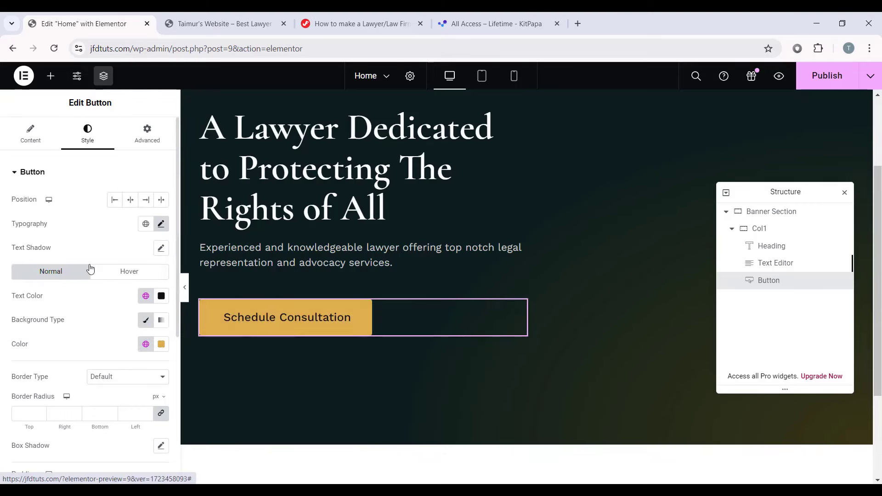
click(185, 288)
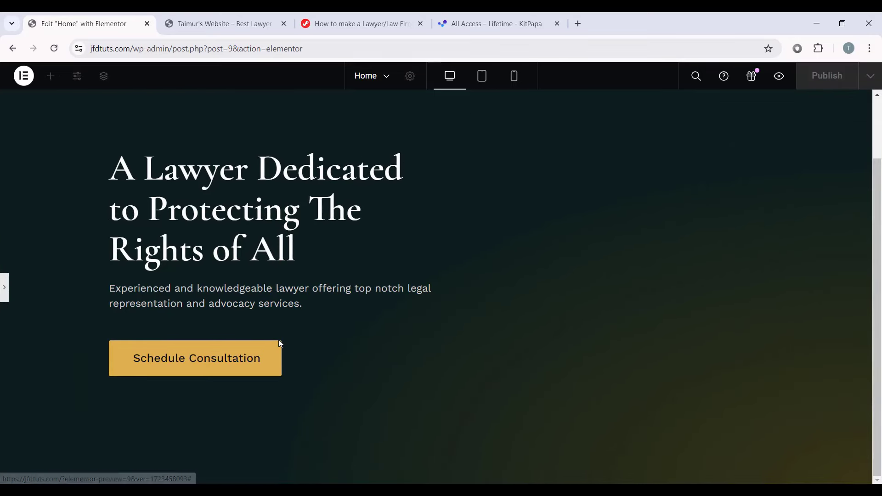
click(3, 295)
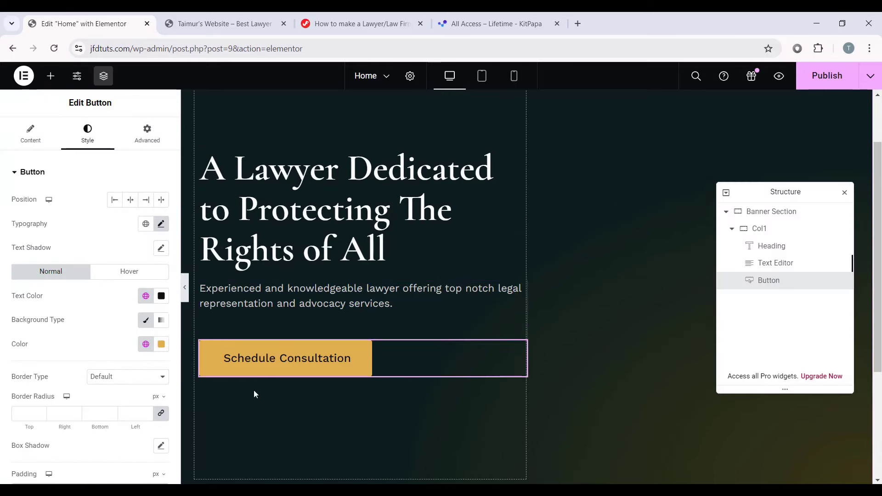
Step: Set the button's border radius to 0 for square corners
click(28, 417)
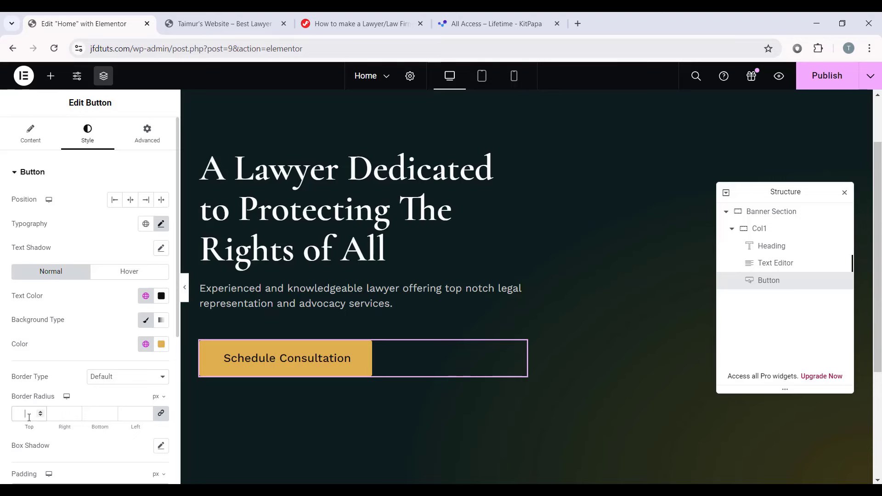
text(0)
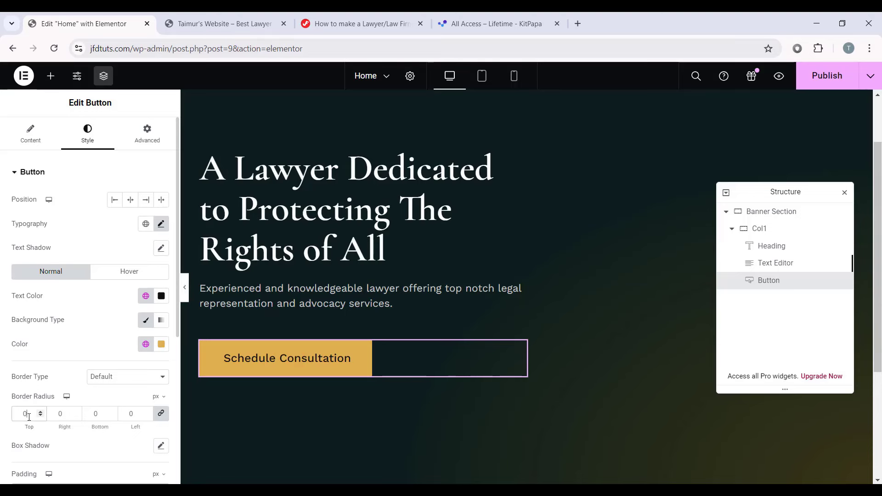
click(184, 289)
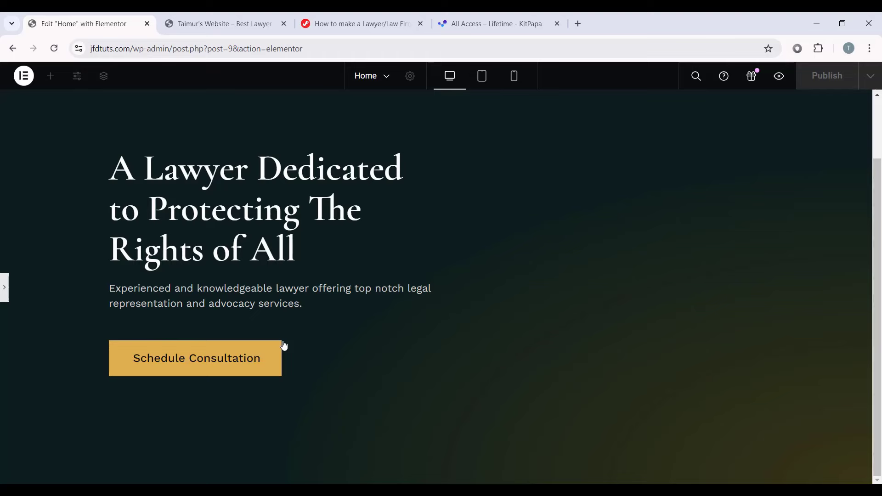
click(4, 288)
Step: Use the Primary Hover global colour as the button's hover background
scroll(60, 315, down, 1)
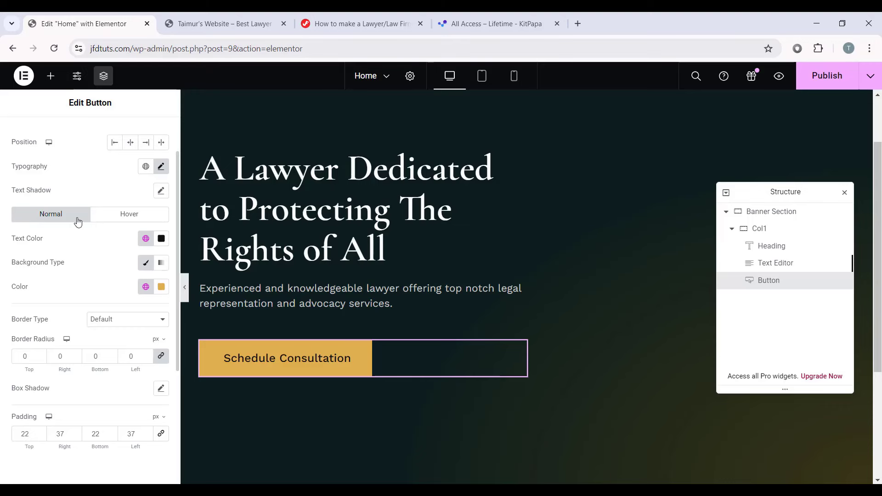
click(121, 217)
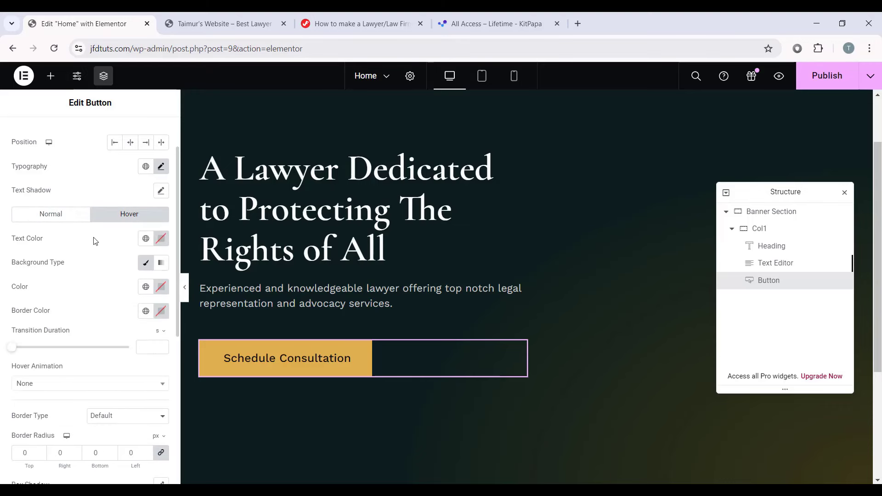
click(146, 287)
click(84, 434)
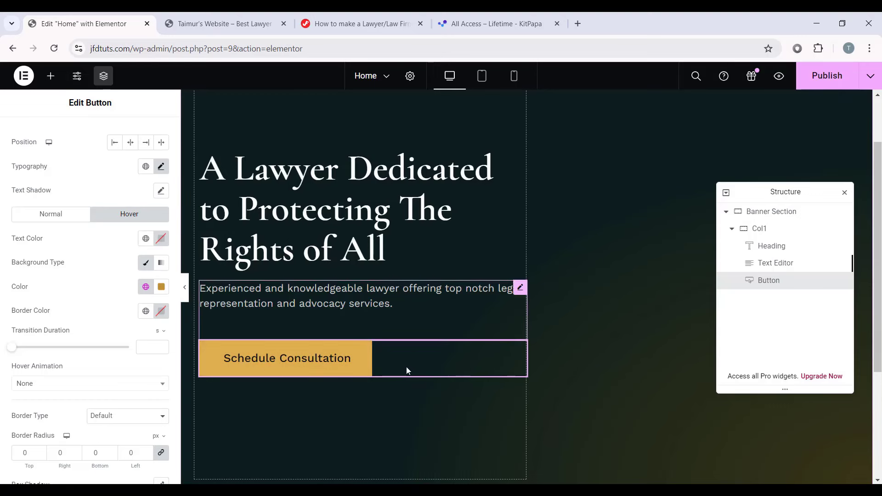
Step: Give the button a 100 px bottom margin
scroll(117, 313, down, 3)
scroll(116, 311, up, 4)
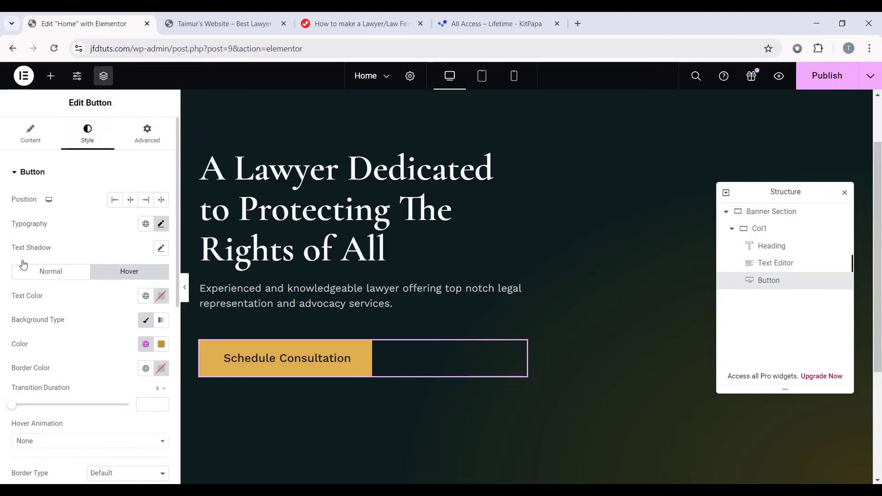
click(147, 141)
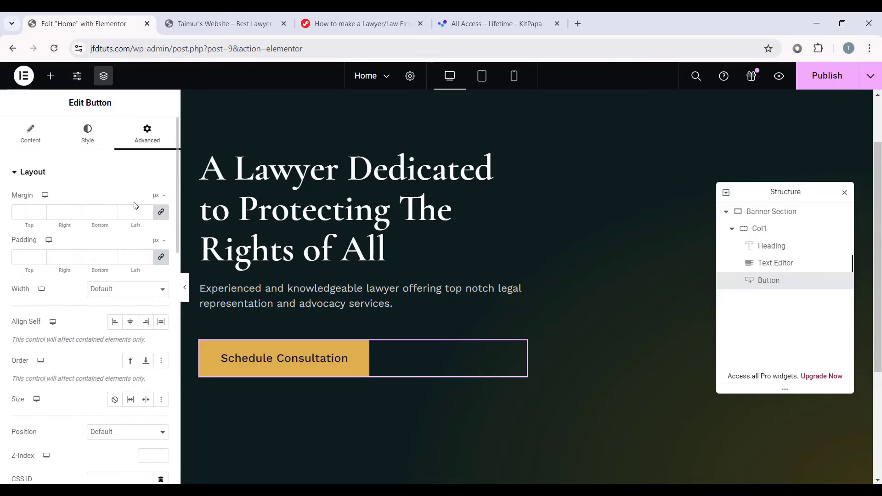
click(160, 211)
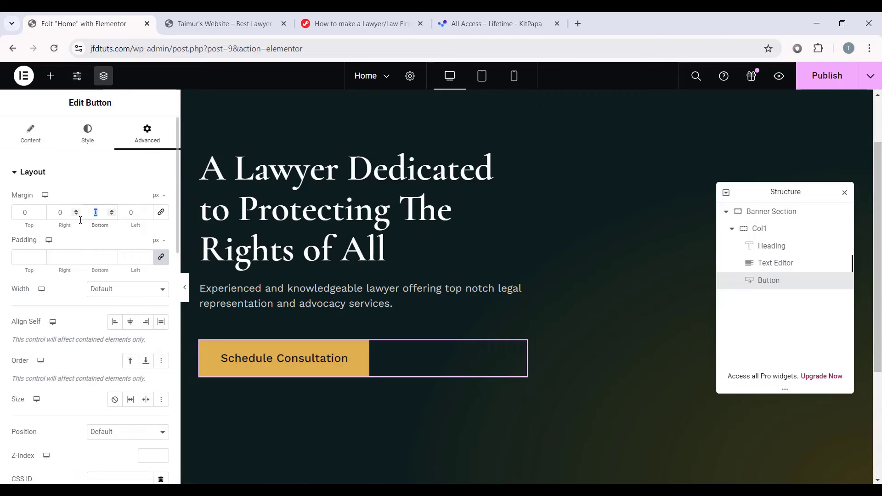
text(100)
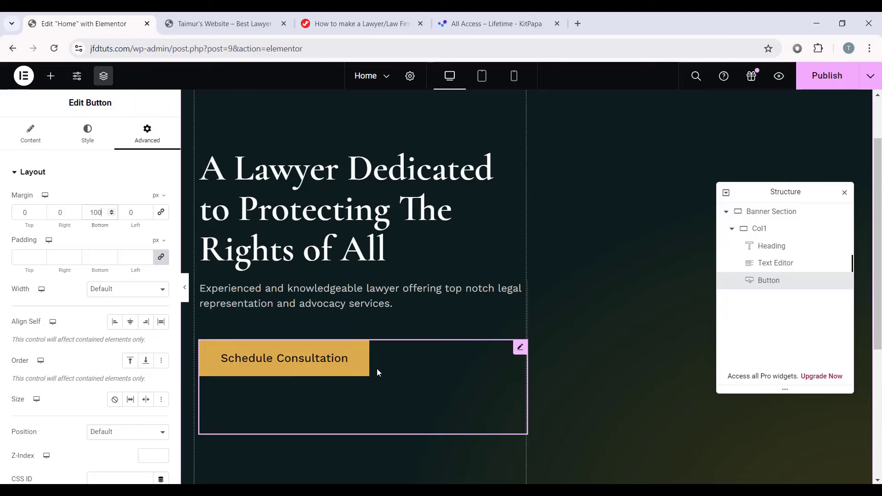
scroll(377, 373, down, 1)
Step: Add a new container below the button and rename it Clients
click(51, 76)
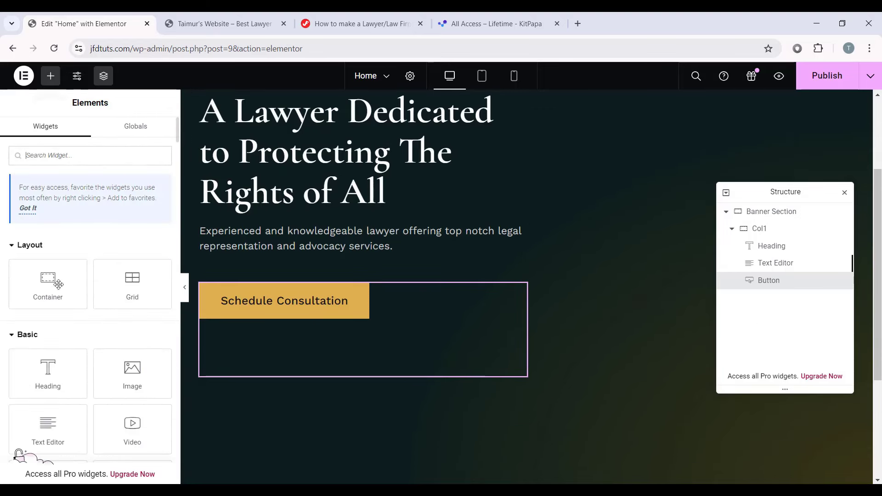
drag(58, 284, 418, 363)
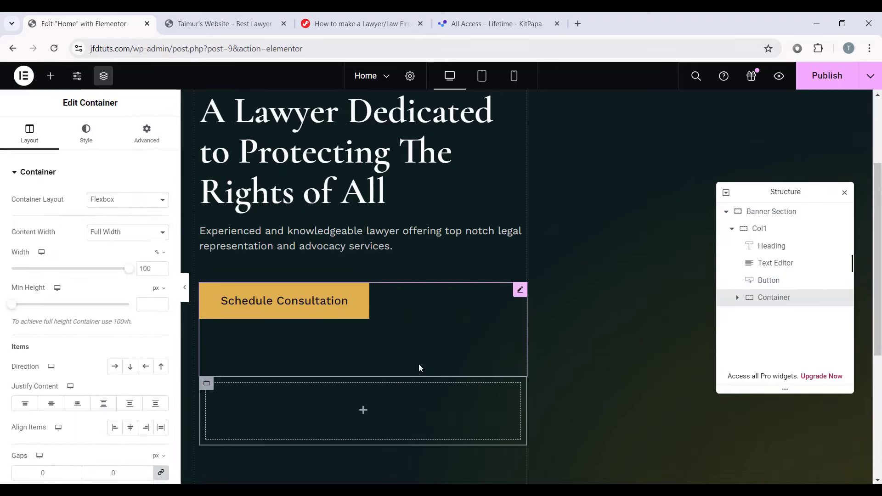
double_click(779, 297)
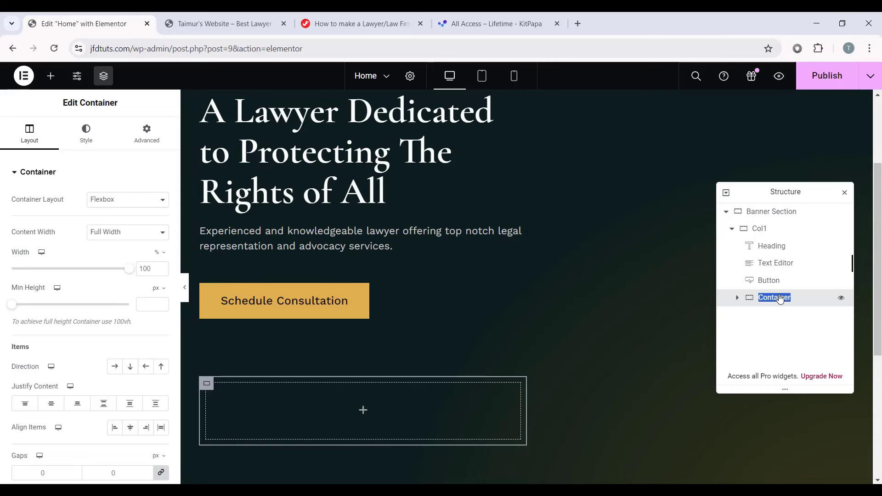
text(Clients)
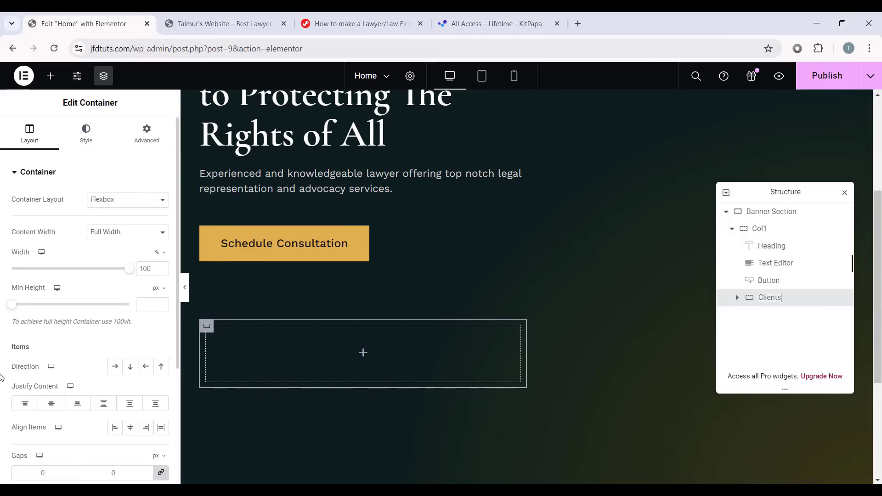
Step: Lay out the Clients container as a row with 0 padding
click(116, 367)
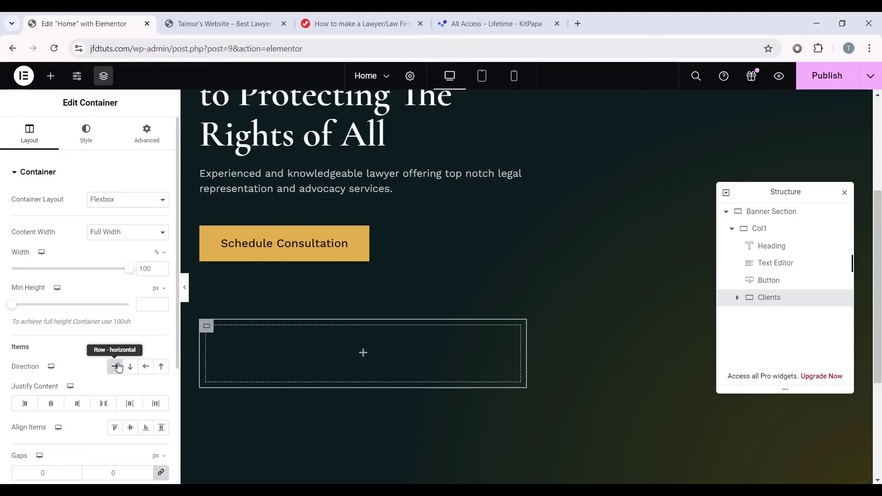
click(135, 151)
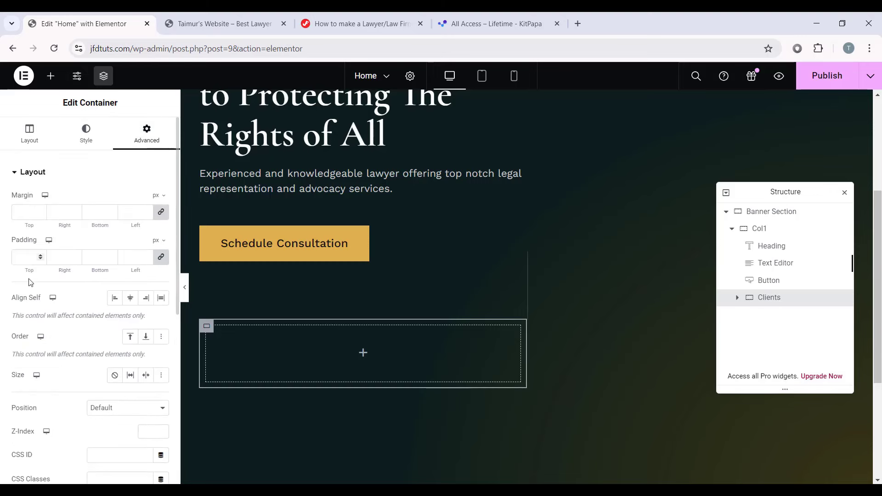
click(24, 256)
text(0)
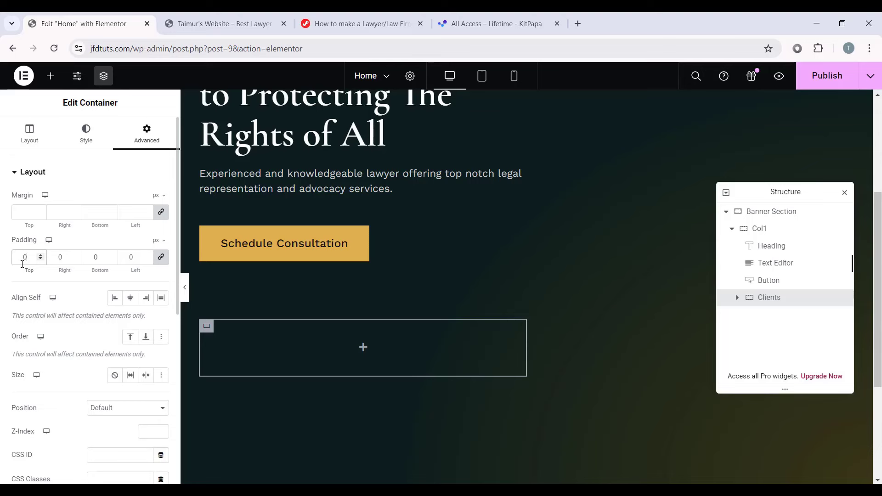
Step: Drag an Image widget into the Clients container
click(363, 347)
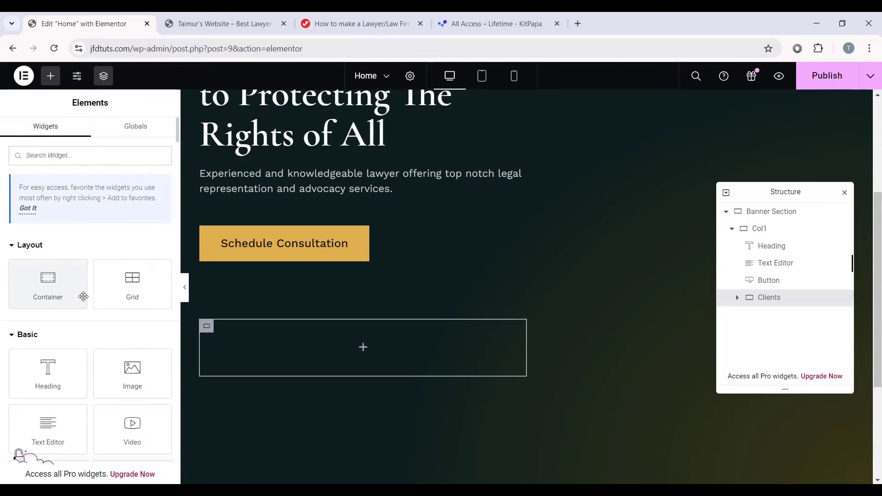
scroll(83, 296, down, 3)
drag(132, 257, 360, 334)
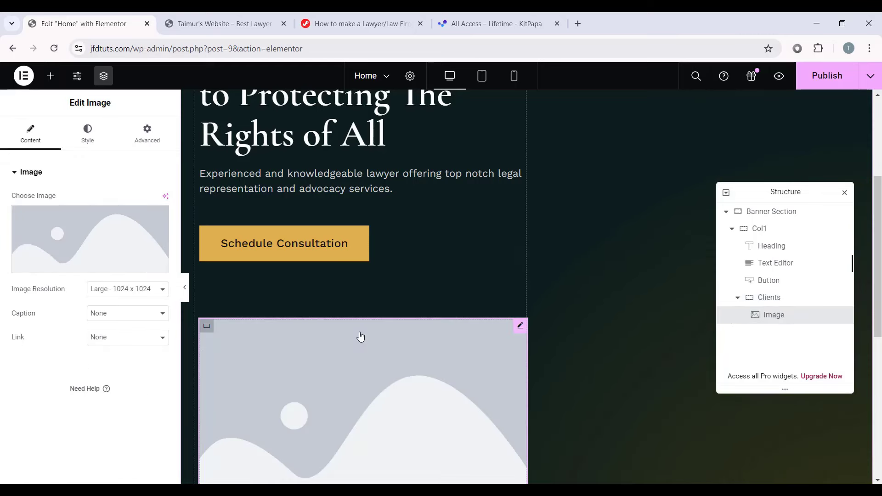
Step: Open Insert Media for the image, then switch to the 'How to make a Lawyer/Law Firm' tutorial tab
scroll(360, 334, down, 1)
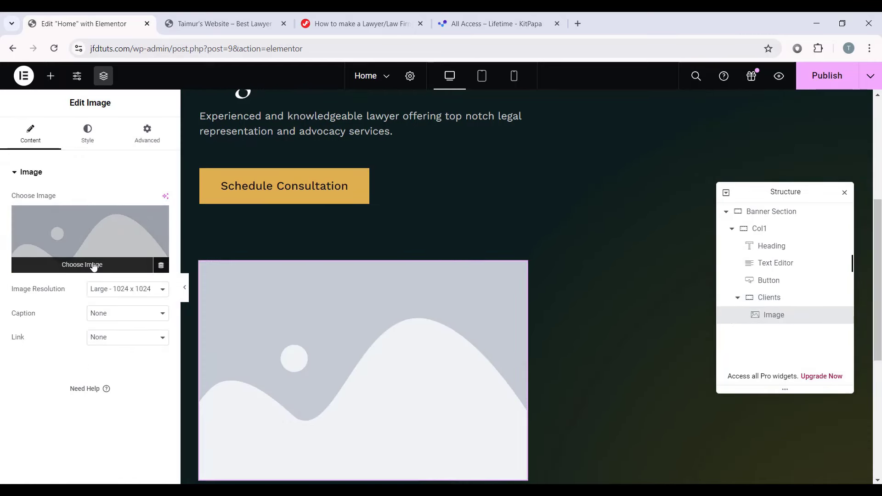
click(71, 264)
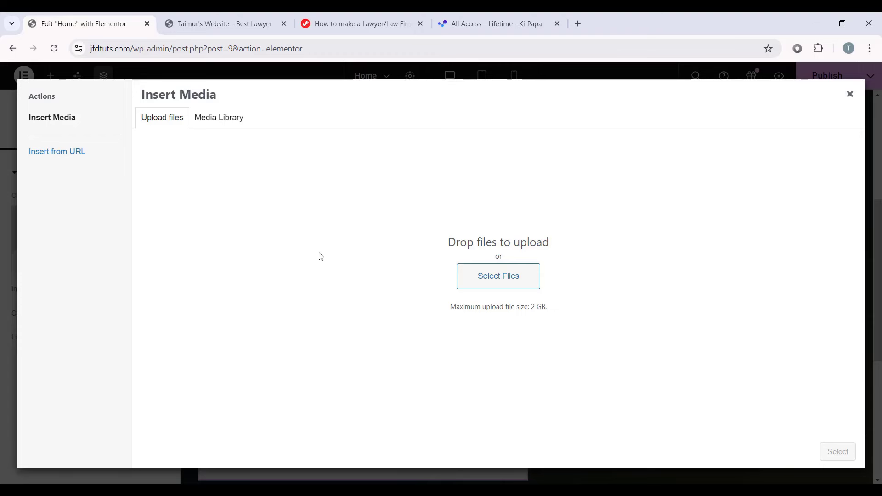
click(368, 28)
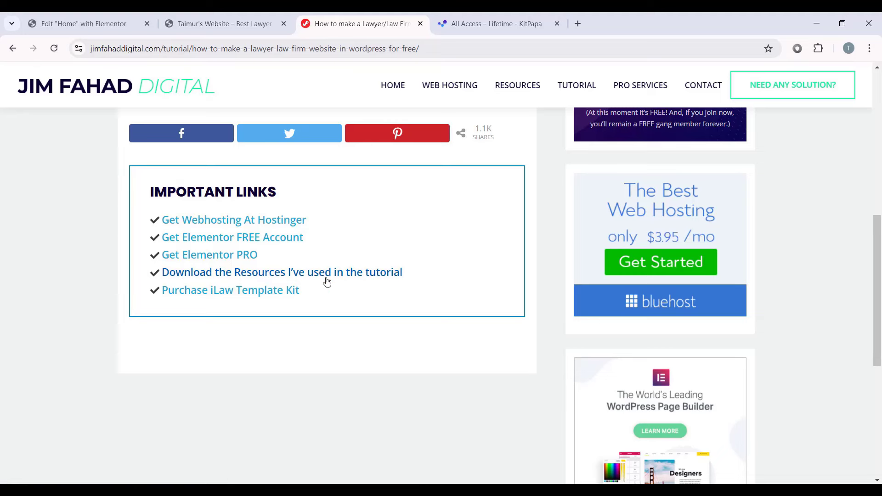
Step: Download iLaw Assets.zip through the tutorial's 'Download the Resources' link and show the extracted folder
click(265, 276)
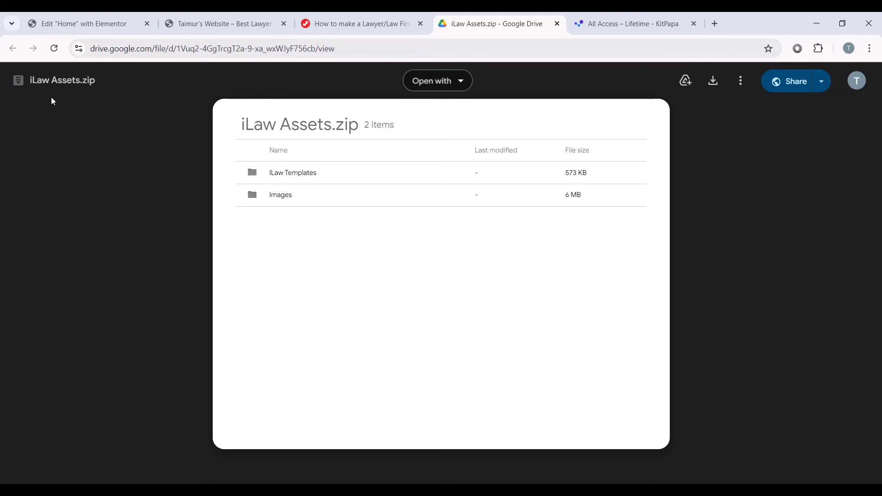
click(710, 83)
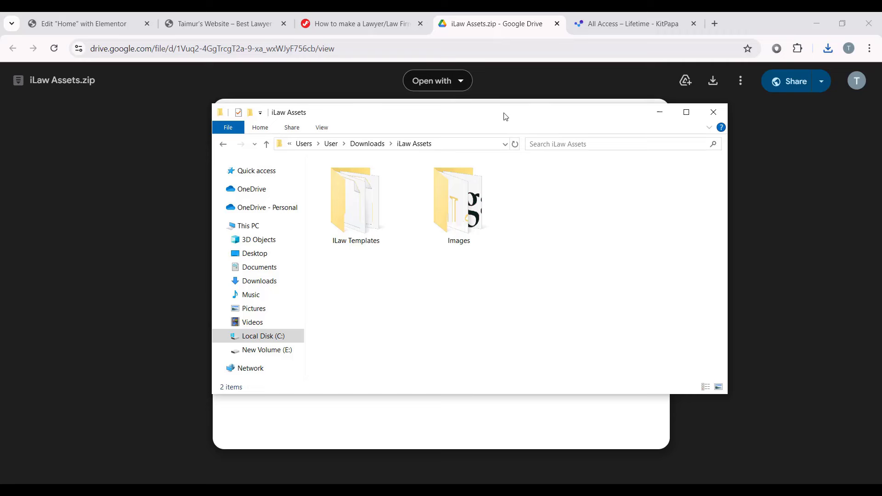
drag(505, 116, 449, 125)
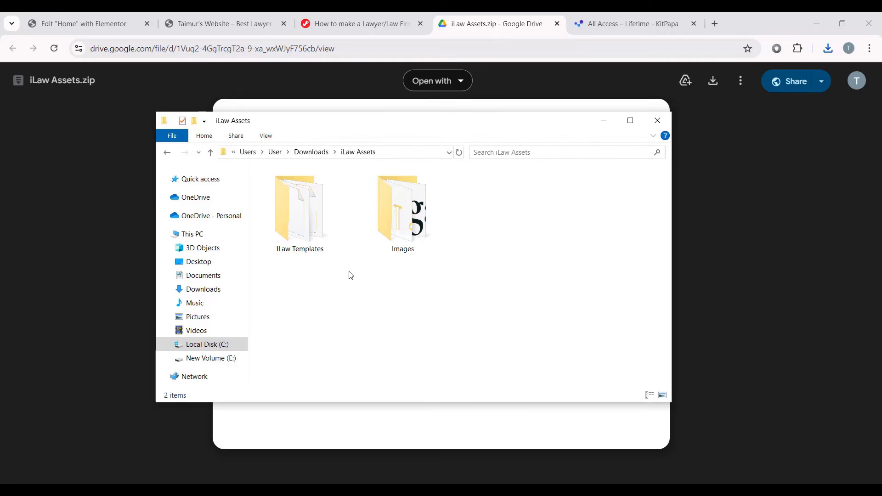
Step: Open the iLaw Assets Images folder and select all 41 images with Ctrl+A
click(302, 253)
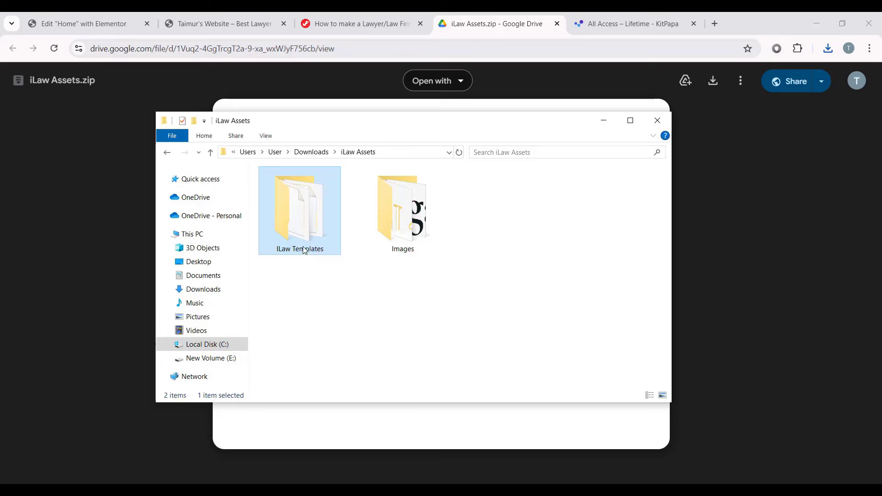
click(409, 247)
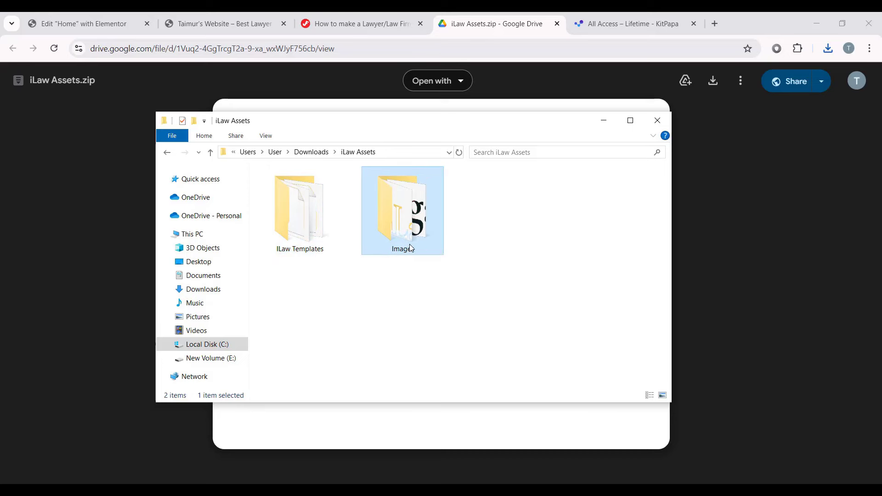
double_click(422, 207)
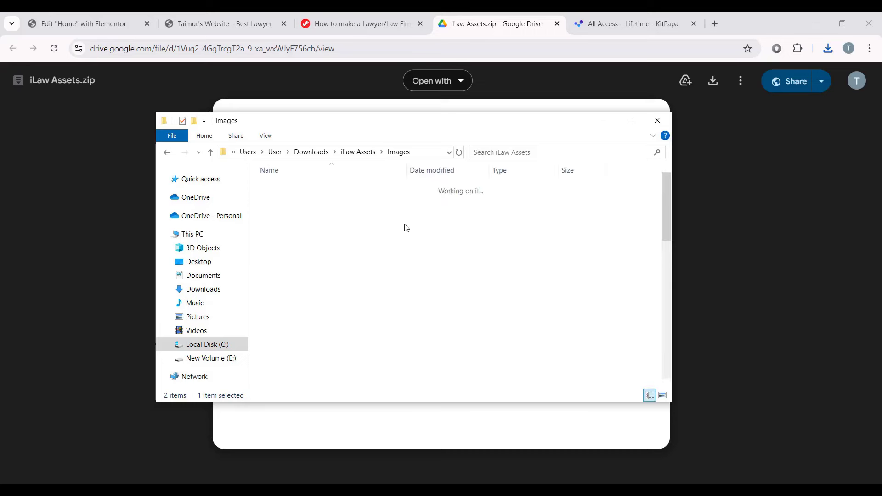
scroll(531, 293, down, 8)
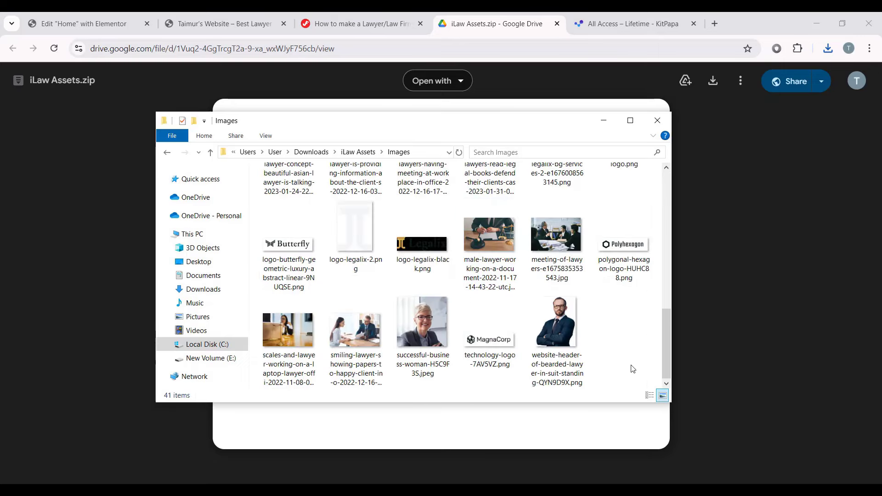
click(76, 15)
click(76, 14)
click(468, 436)
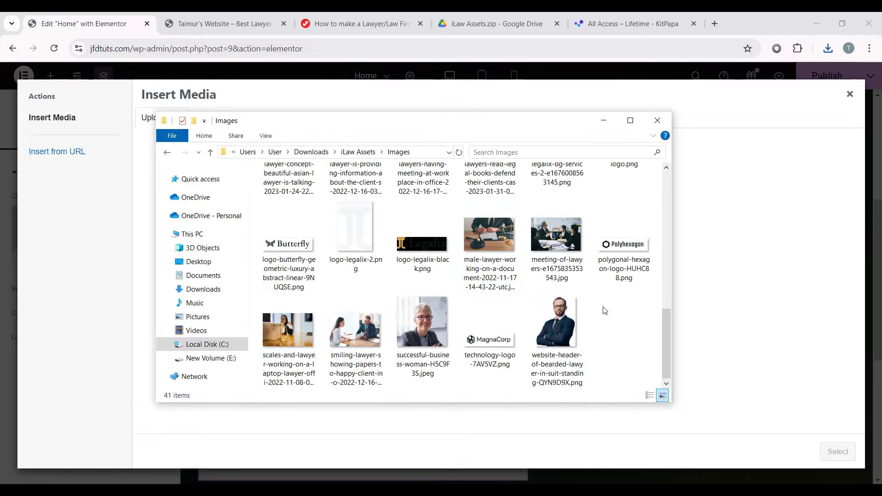
key(ctrl+a)
scroll(460, 275, up, 8)
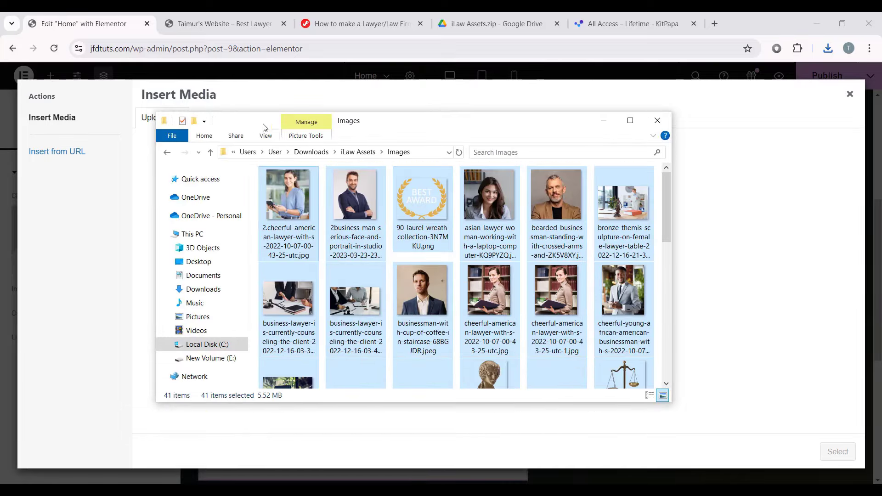
Step: Upload the 41 images into Insert Media and insert the bearded businessman portrait
drag(259, 123, 512, 166)
drag(741, 330, 265, 238)
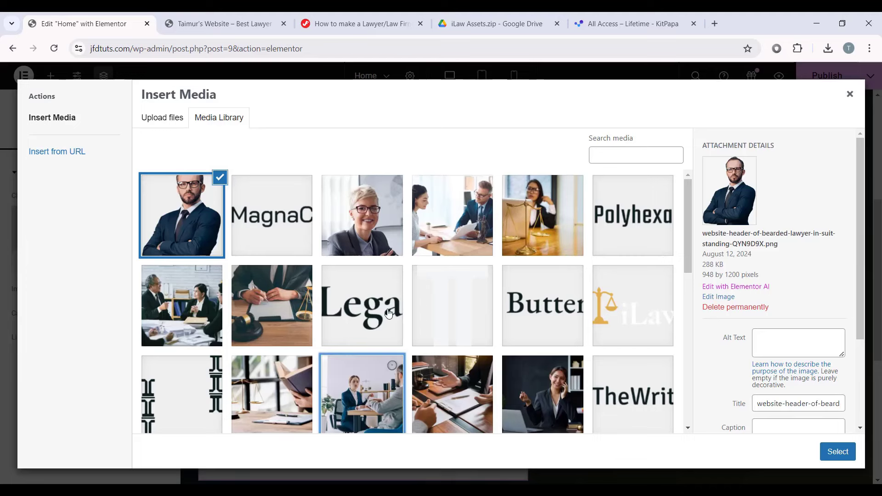
right_click(392, 251)
click(369, 301)
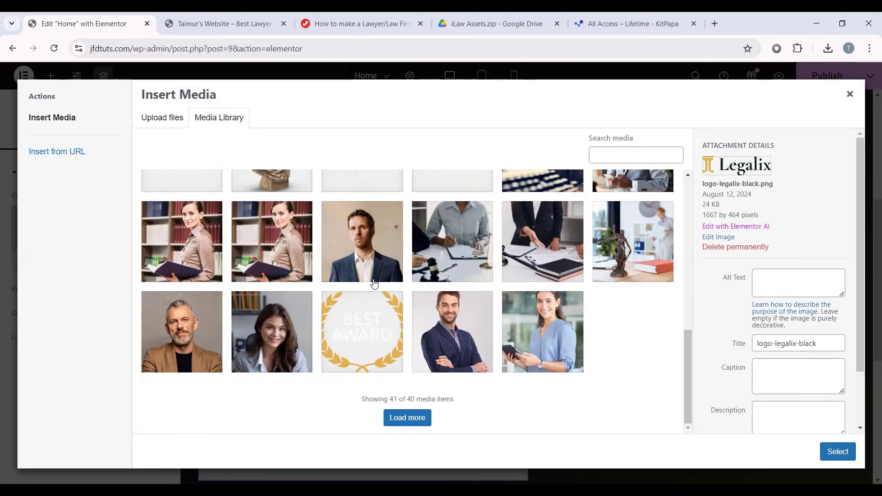
click(219, 349)
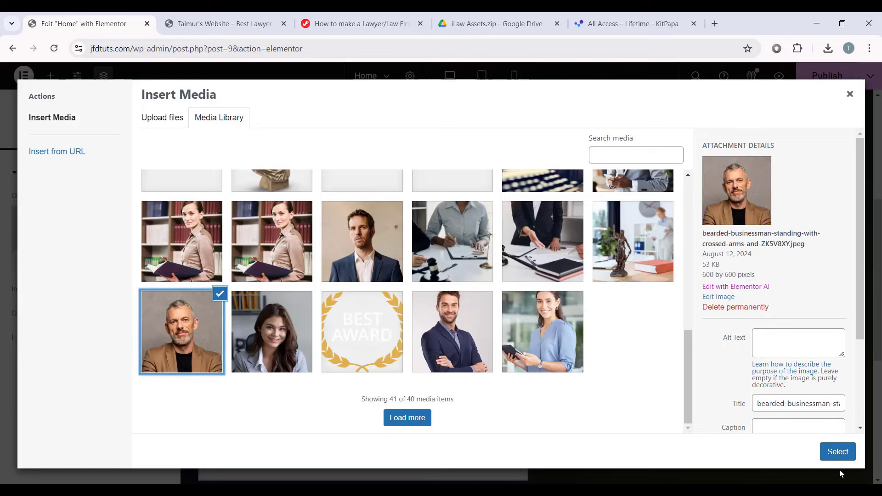
click(837, 452)
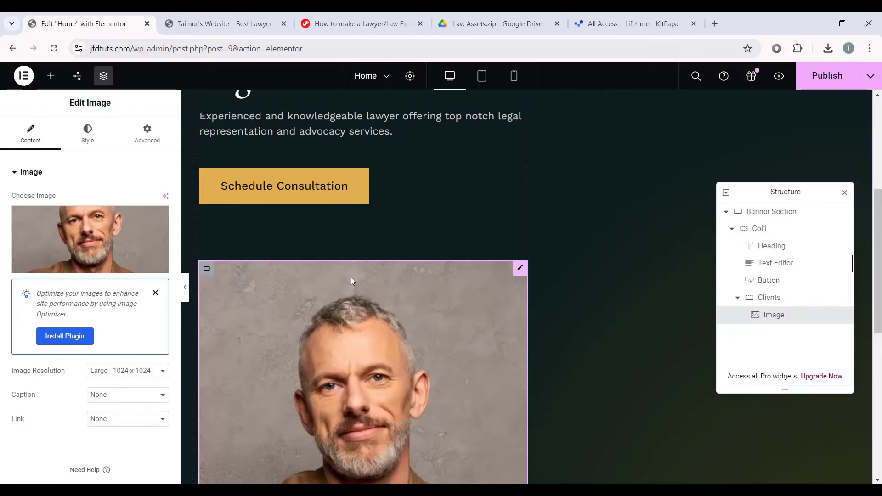
Step: Set the portrait to Thumbnail resolution, left alignment and width 100
click(128, 371)
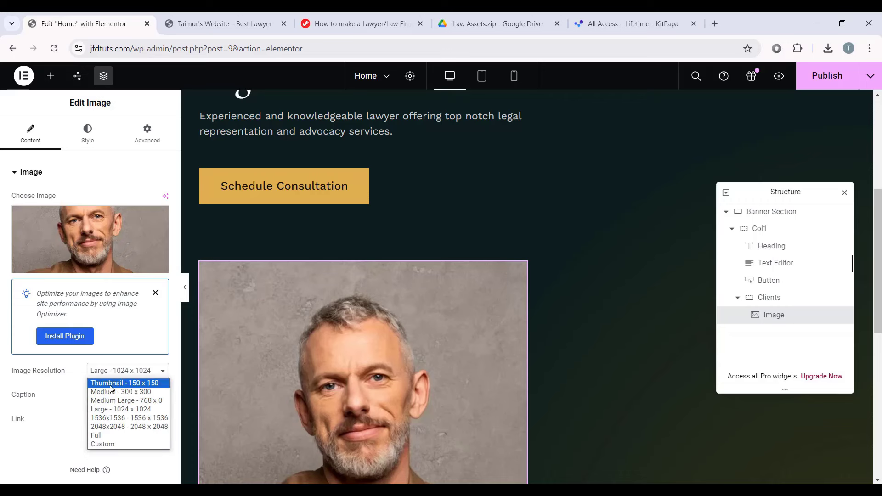
click(144, 383)
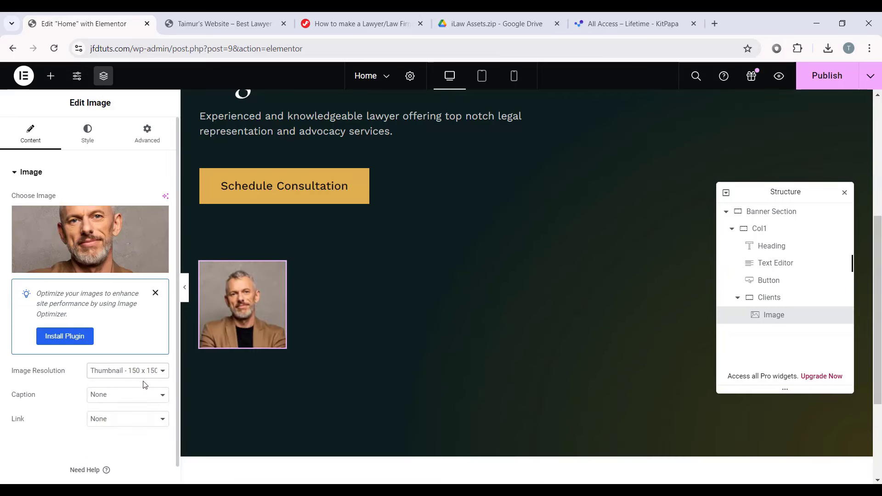
click(88, 133)
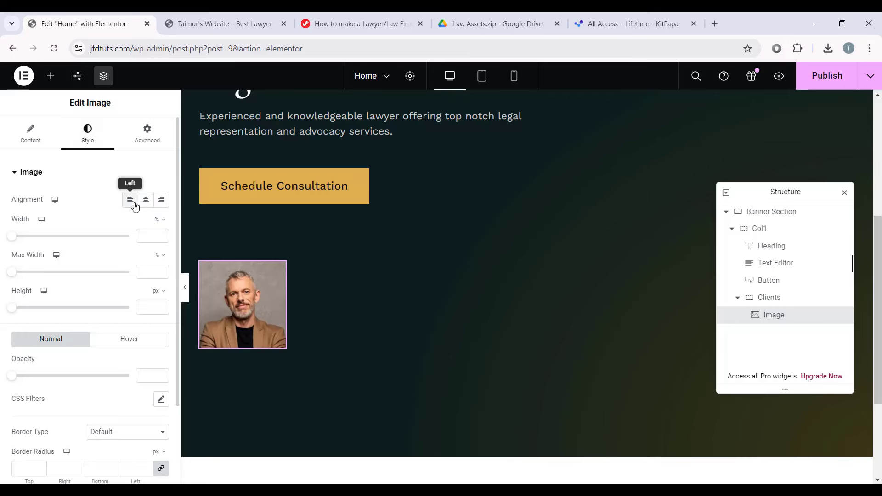
click(130, 200)
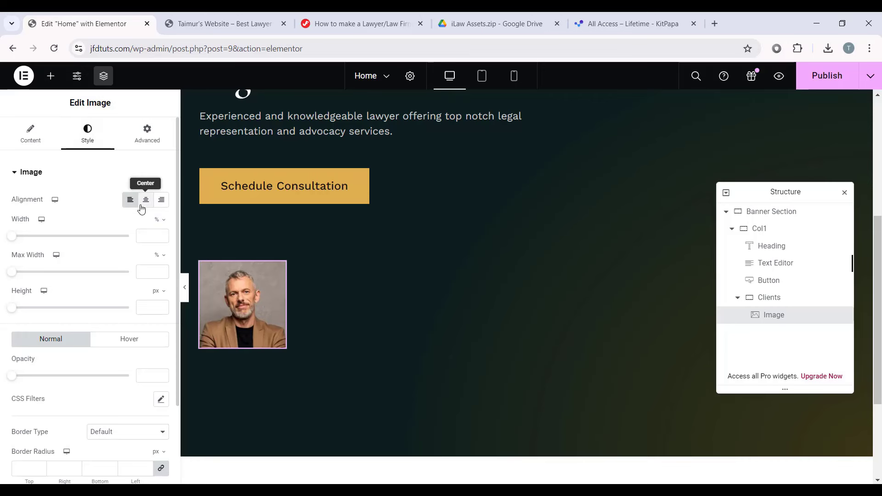
click(152, 239)
text(100)
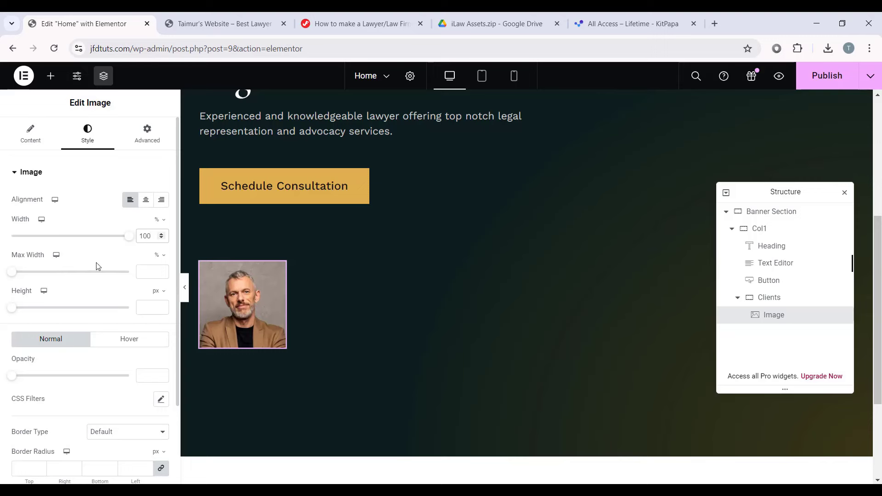
Step: Give the portrait a solid 2px border in the Secondary global colour and radius 100
scroll(98, 266, down, 1)
scroll(114, 264, down, 1)
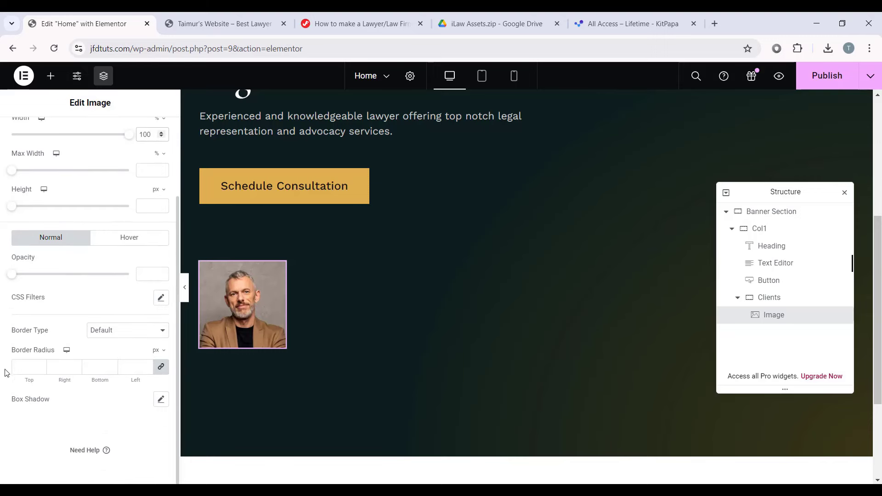
click(99, 331)
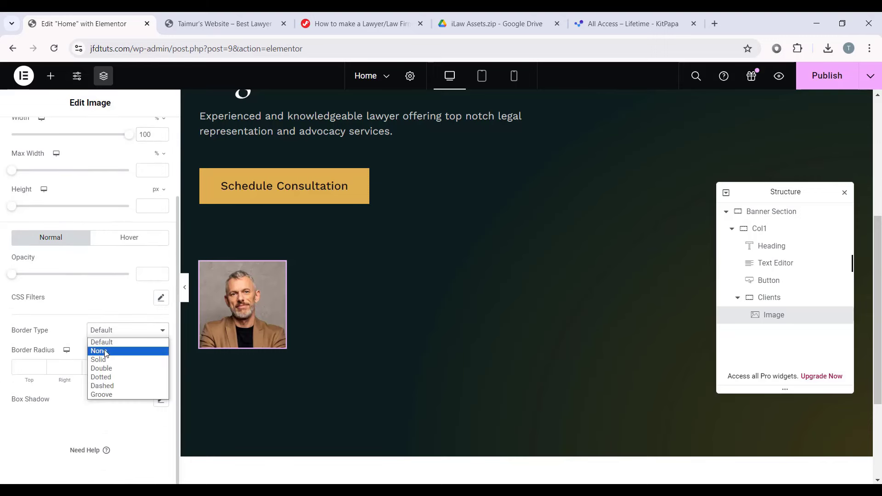
click(108, 360)
click(28, 368)
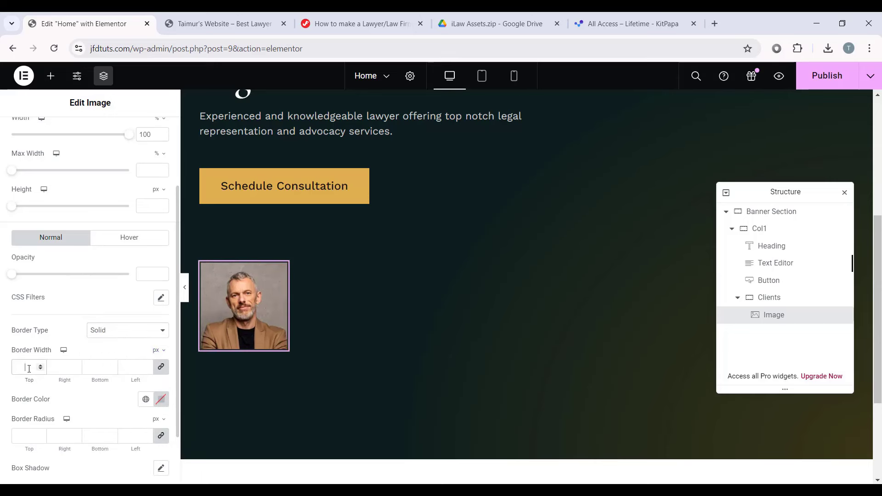
text(2)
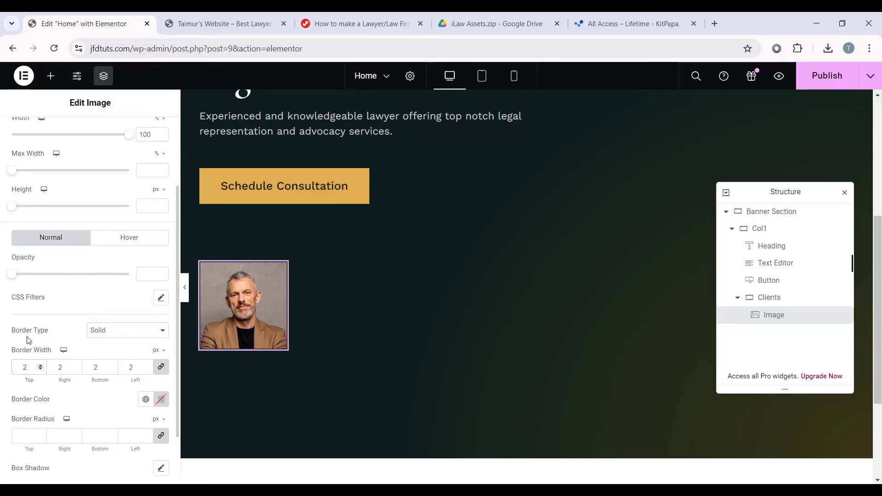
click(161, 399)
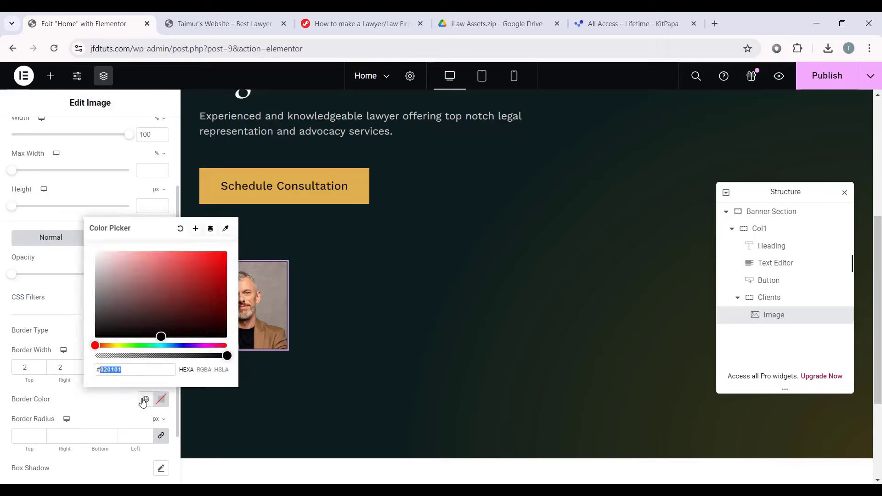
click(145, 399)
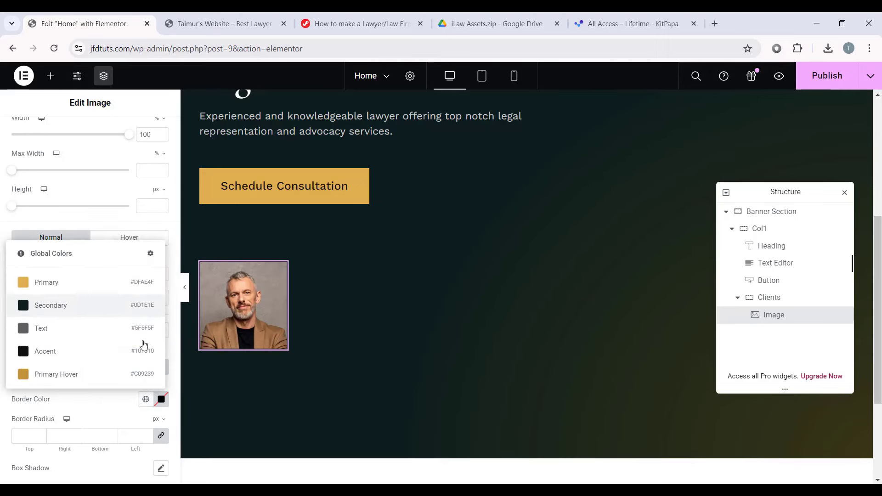
click(63, 319)
scroll(227, 351, up, 1)
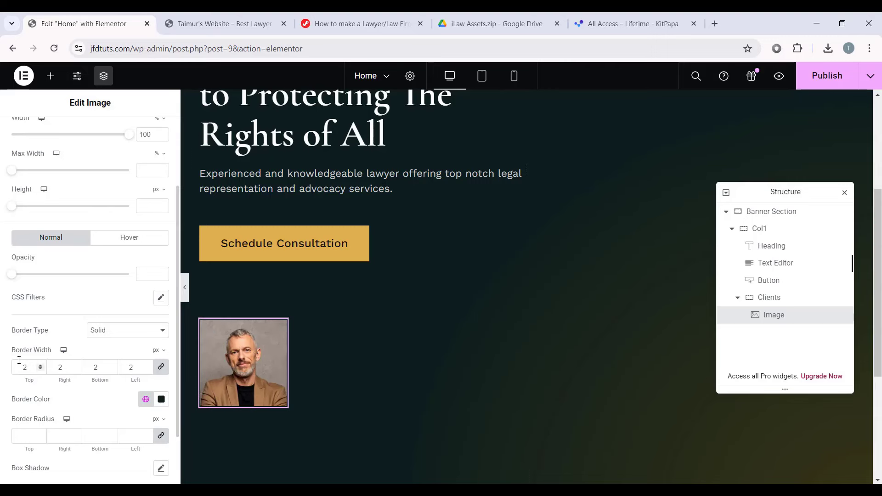
click(31, 434)
text(100)
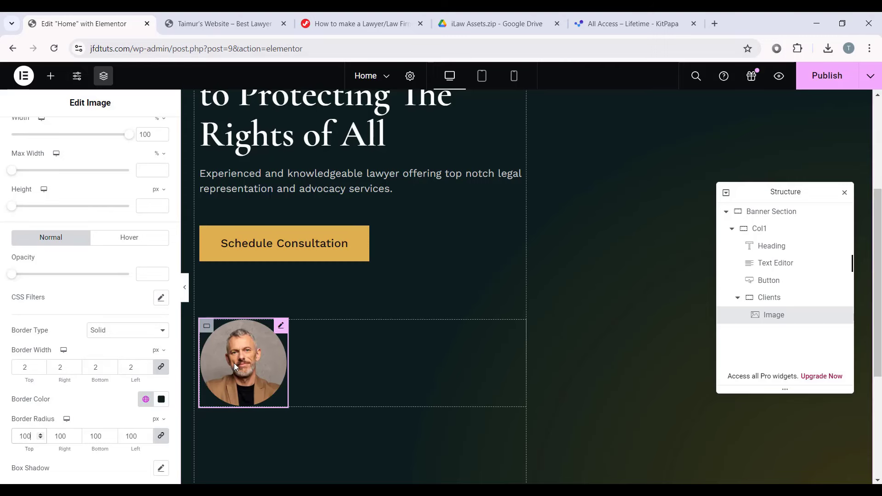
Step: Set the portrait's right margin to -15 and a custom width of 6%
scroll(98, 285, up, 3)
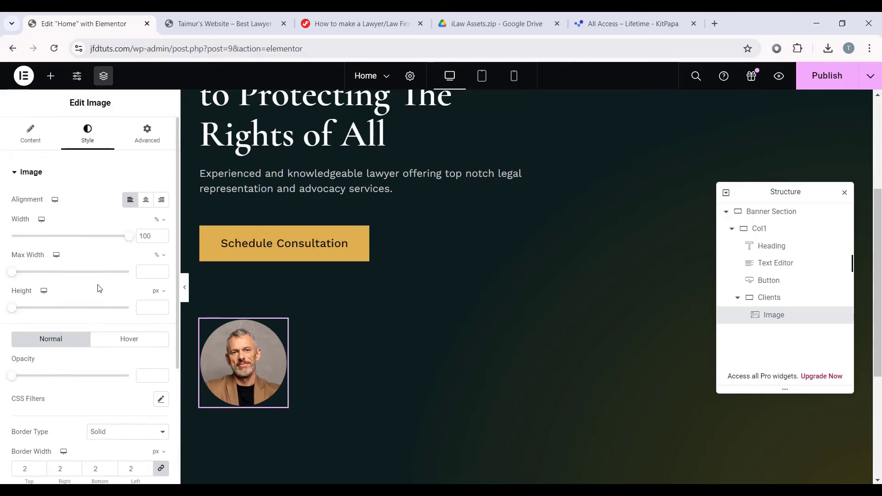
click(159, 137)
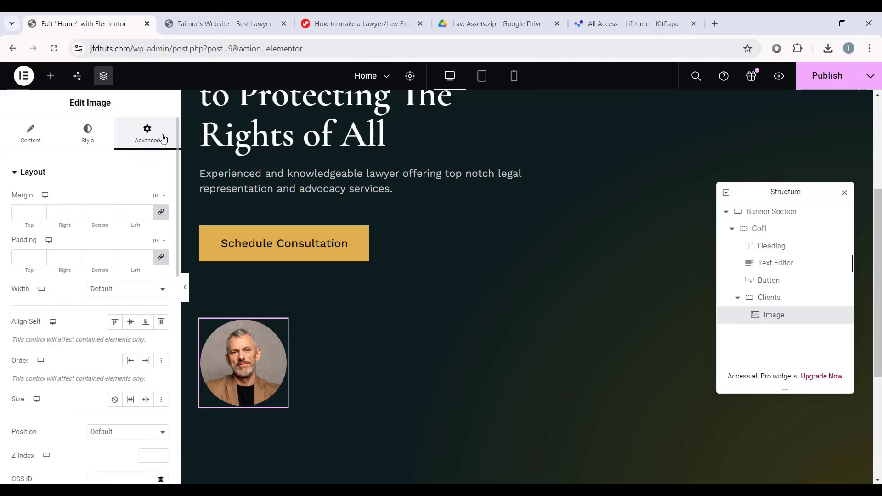
click(164, 214)
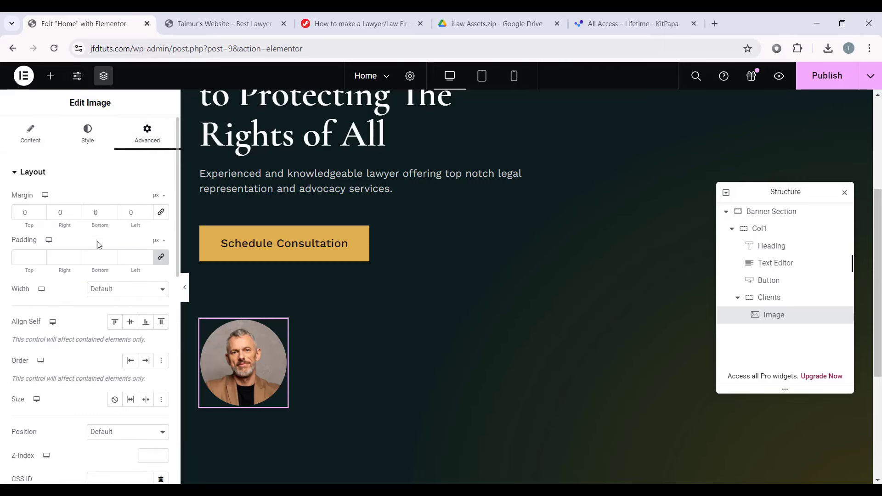
click(55, 217)
text(15)
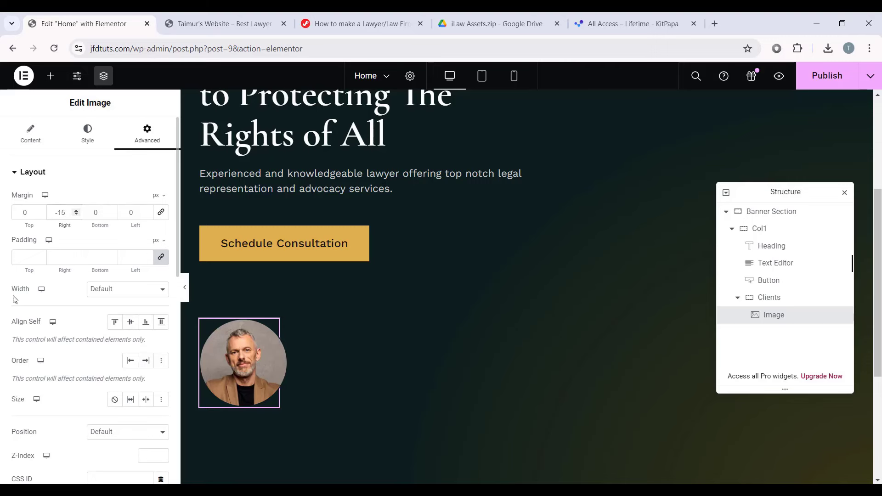
click(108, 292)
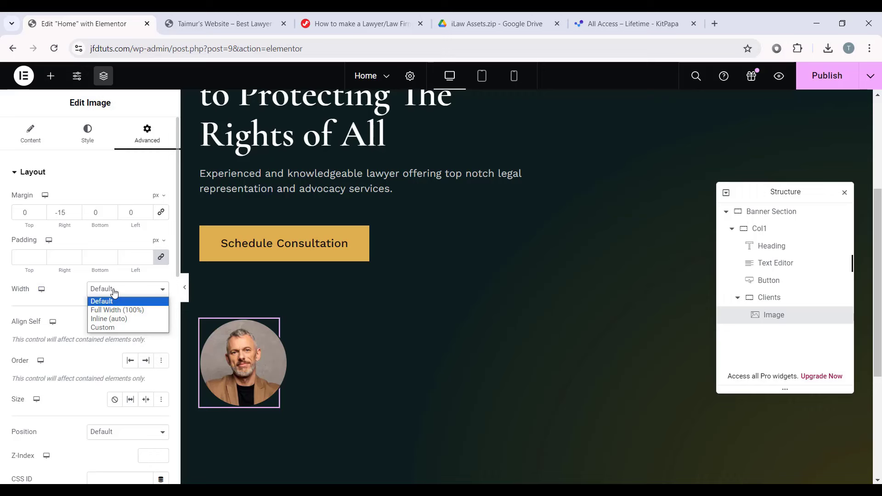
click(112, 327)
click(150, 324)
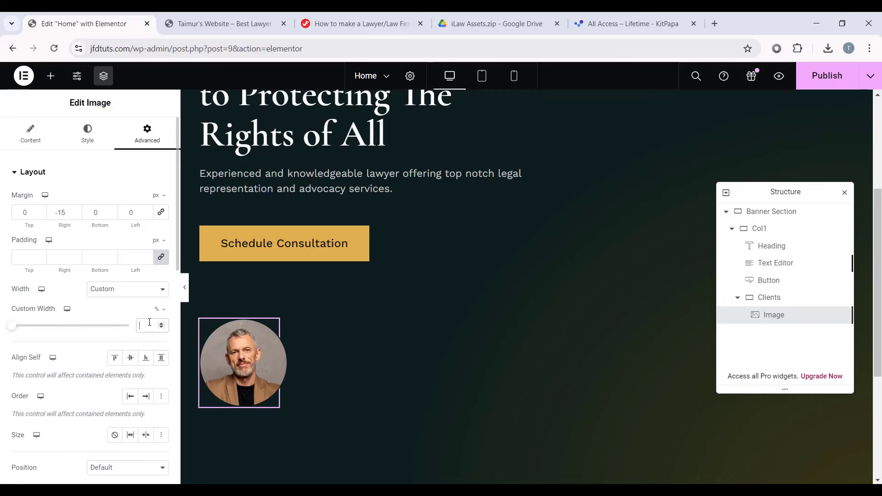
text(6)
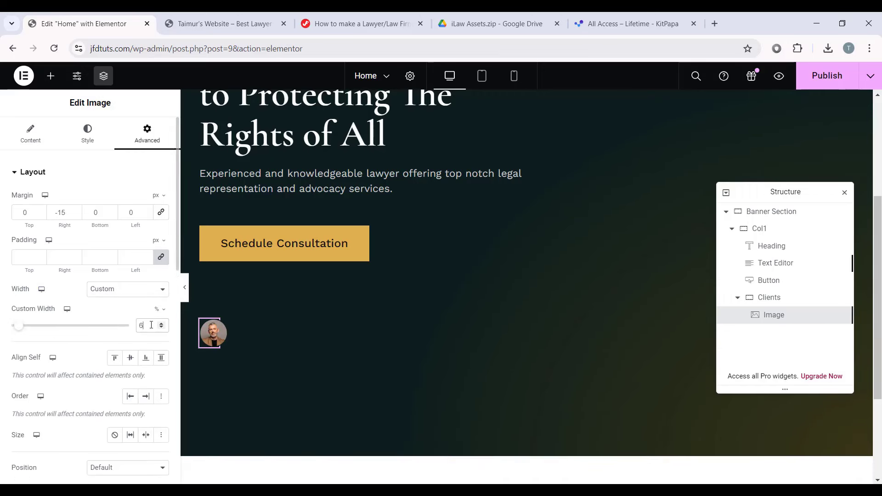
scroll(124, 325, down, 1)
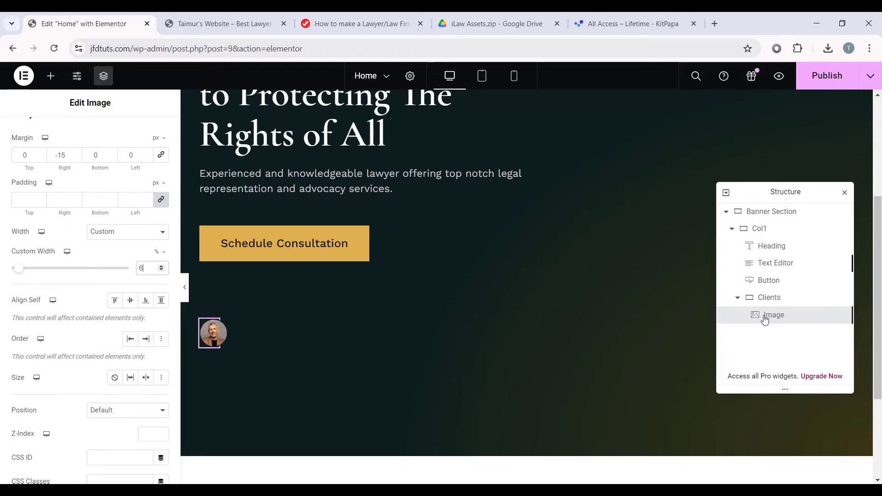
Step: Duplicate the Image element into four client portraits and preview the row
right_click(781, 324)
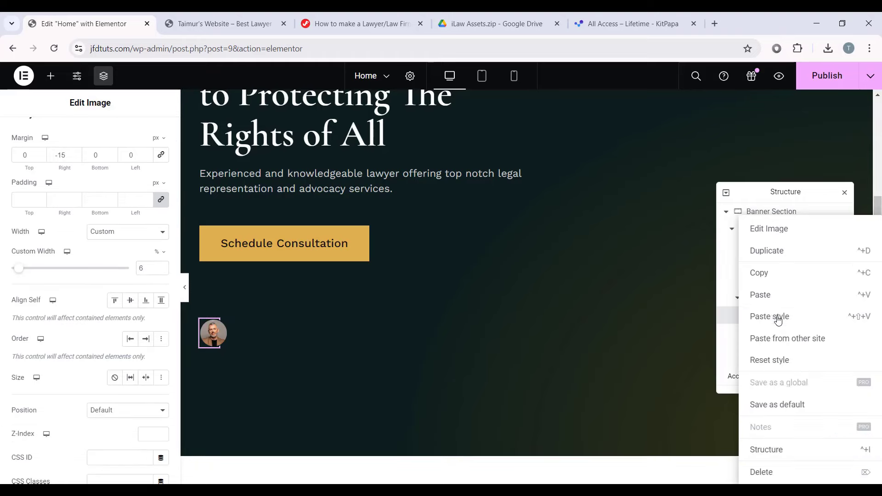
click(771, 254)
right_click(773, 333)
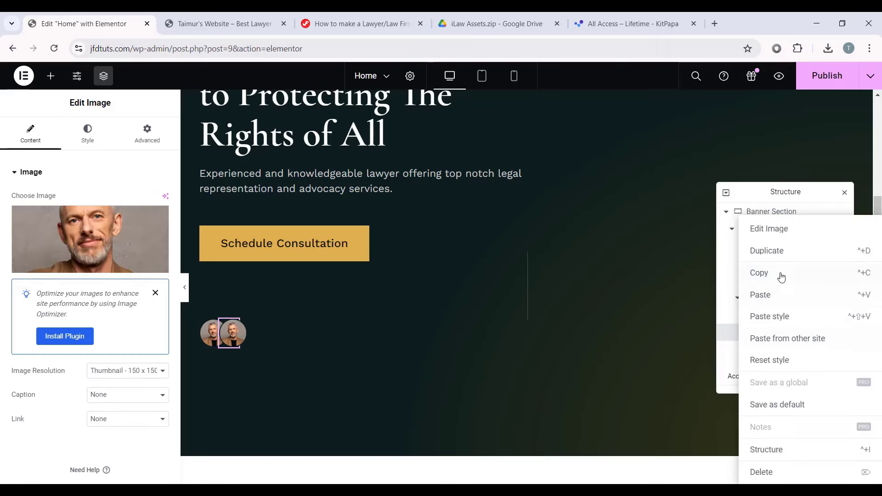
click(774, 298)
right_click(764, 350)
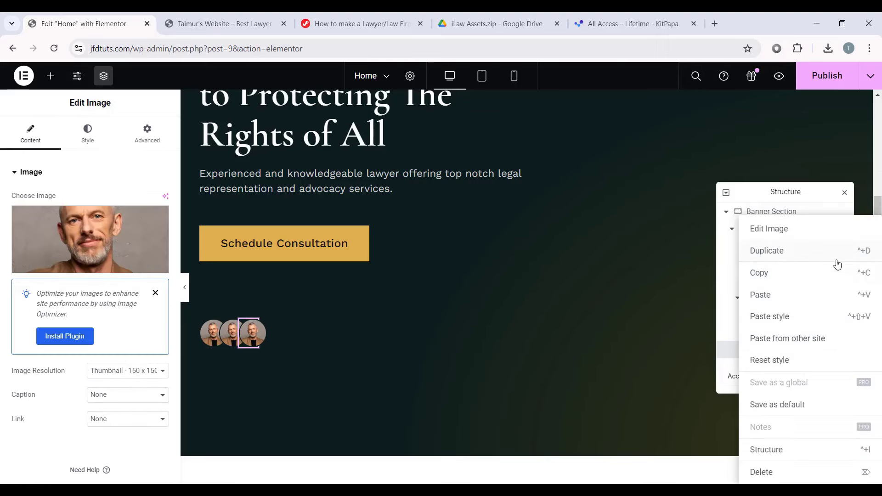
click(804, 252)
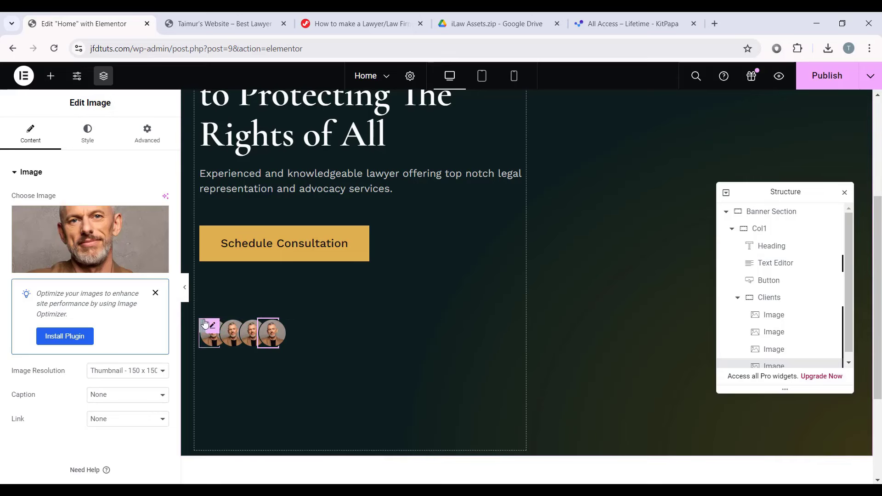
click(185, 289)
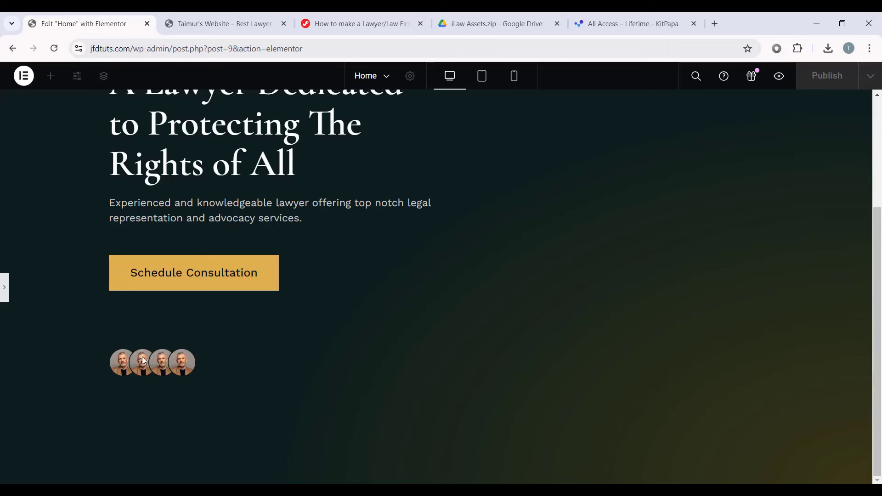
click(3, 293)
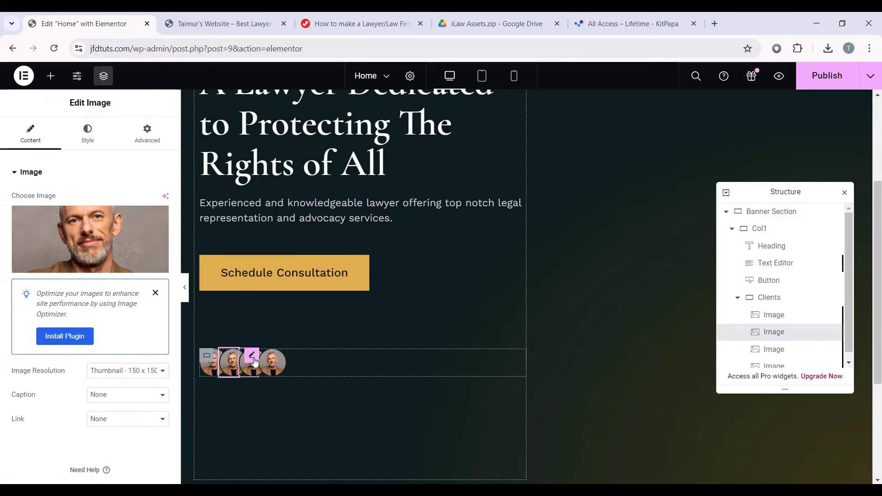
Step: Replace the second portrait with the young woman's photo
click(270, 364)
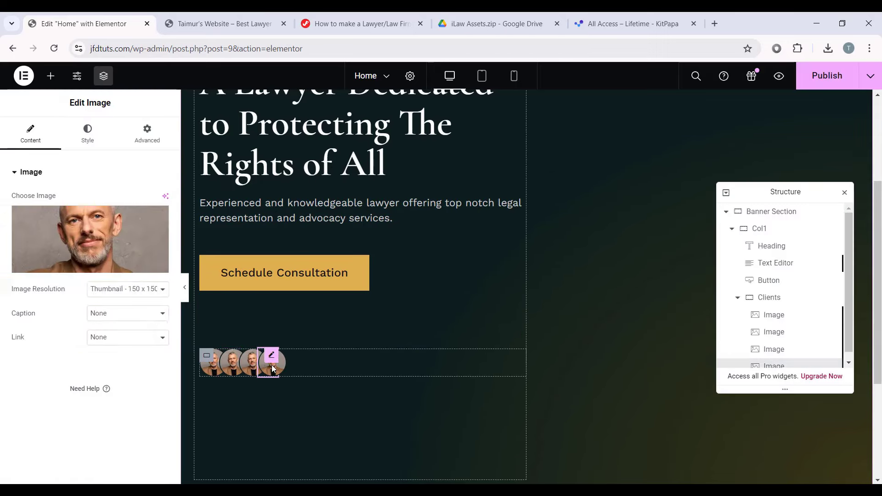
click(231, 370)
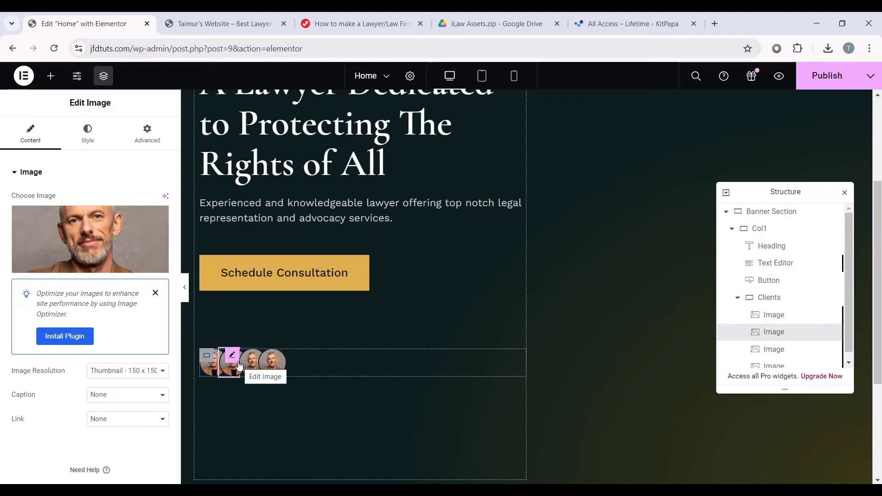
click(86, 256)
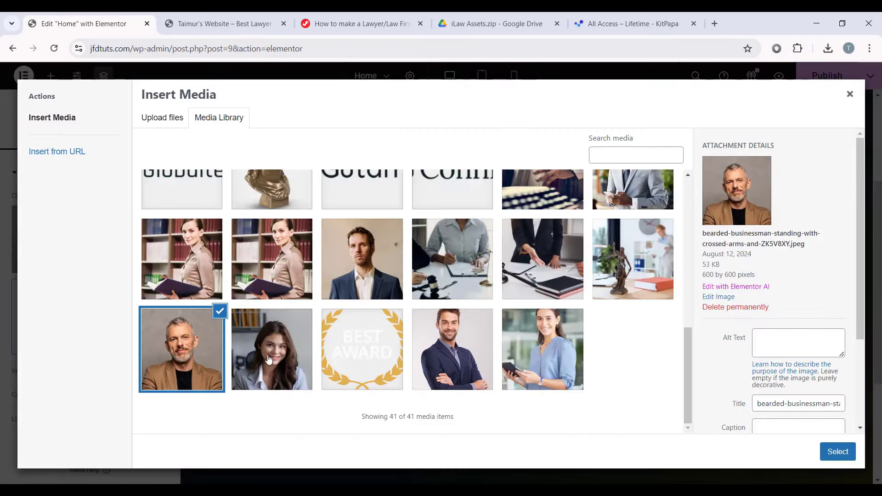
click(274, 349)
click(836, 450)
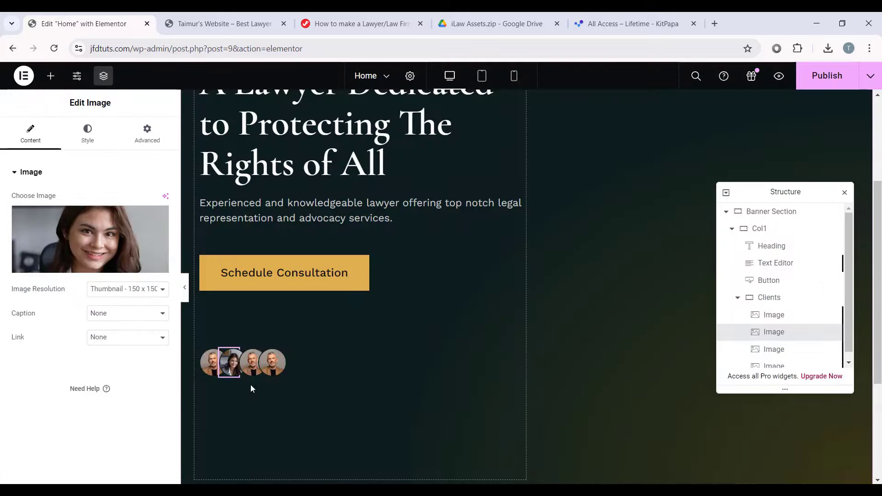
Step: Replace the fourth portrait with the older woman with glasses and preview the result
click(252, 363)
click(90, 239)
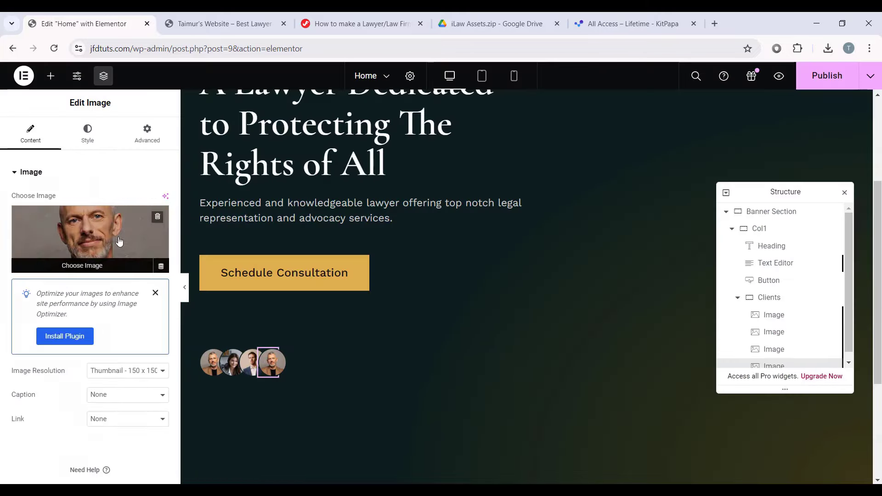
click(110, 234)
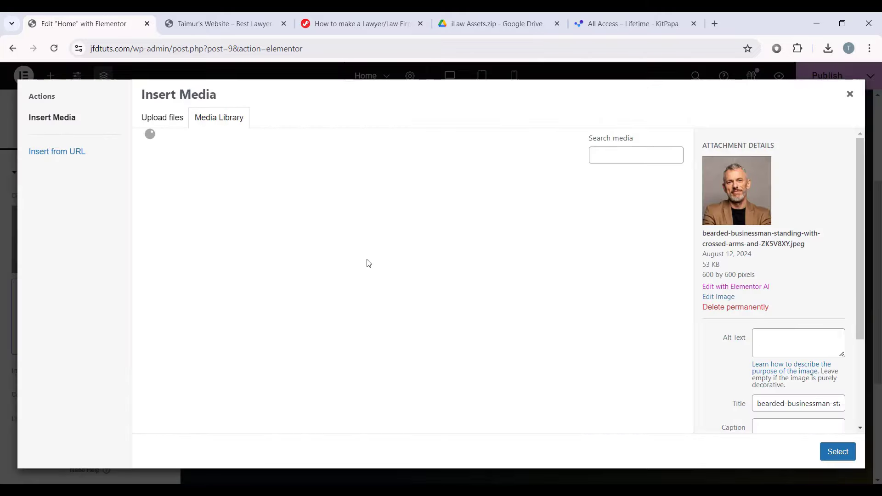
click(361, 219)
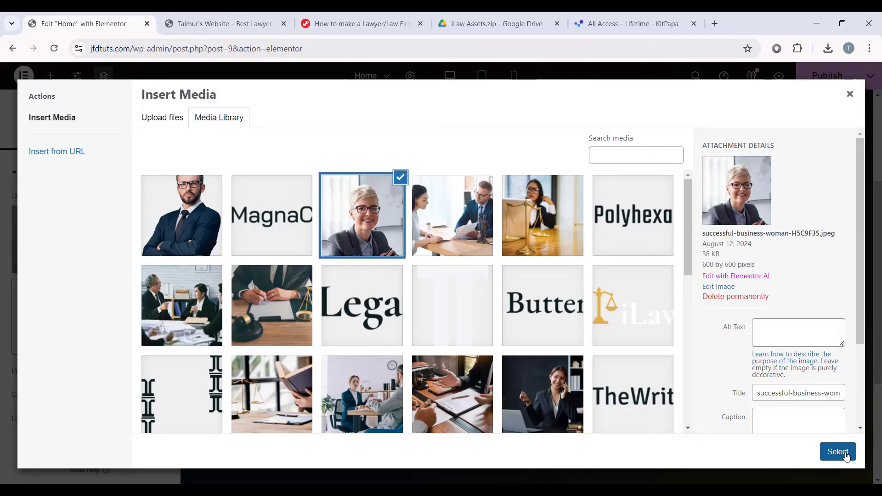
click(836, 451)
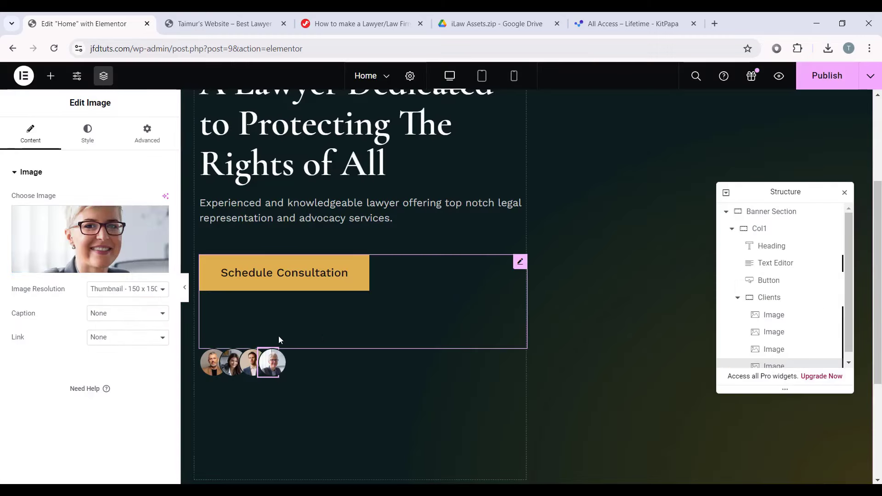
click(184, 288)
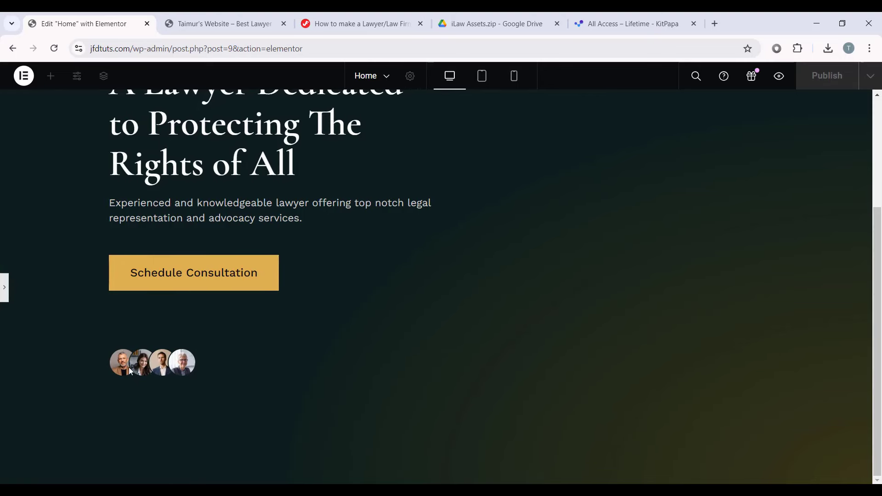
scroll(153, 293, up, 3)
scroll(154, 294, down, 3)
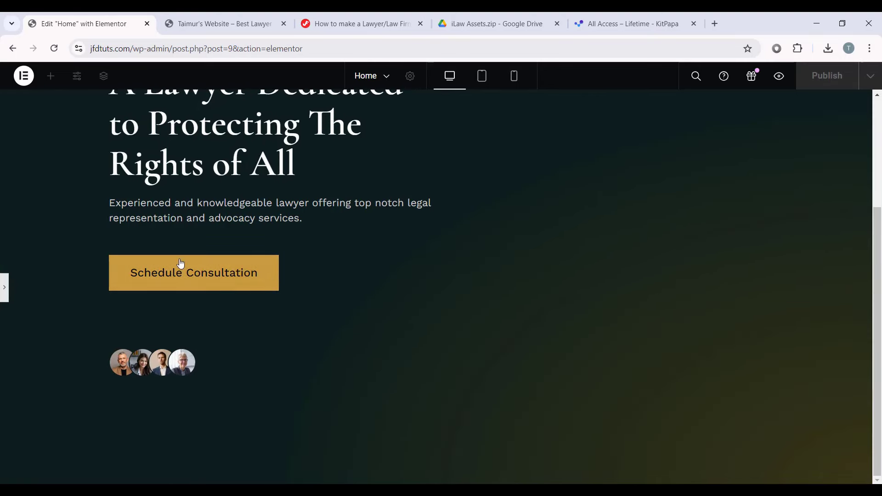
click(6, 289)
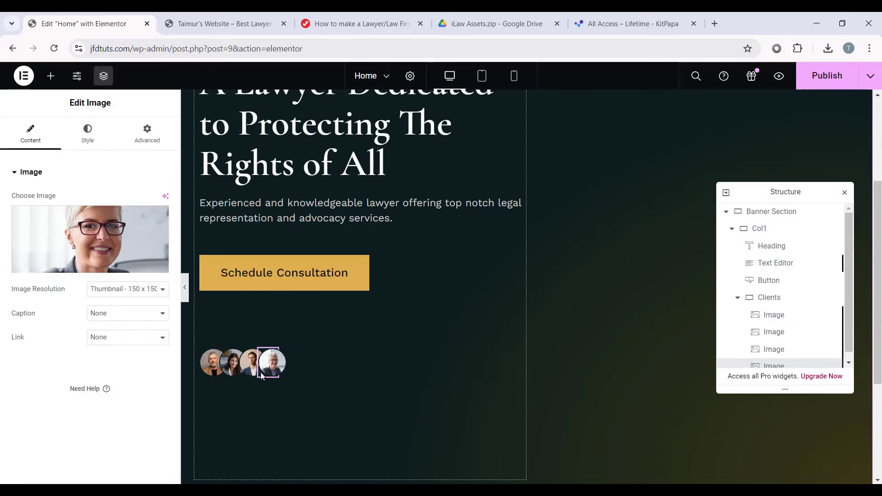
Step: Search for 'jkit - fun fact' and drop the Fun Fact widget below the portraits
click(51, 76)
text(jk)
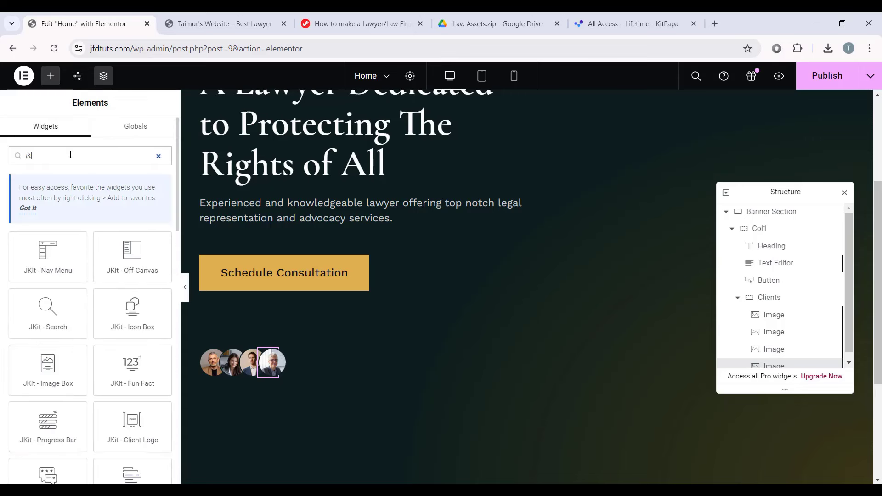
text(it - fun)
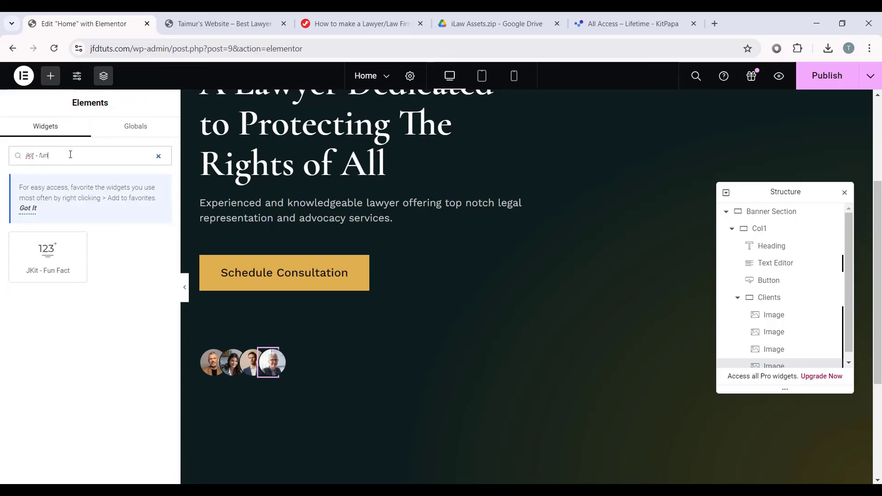
text( fact)
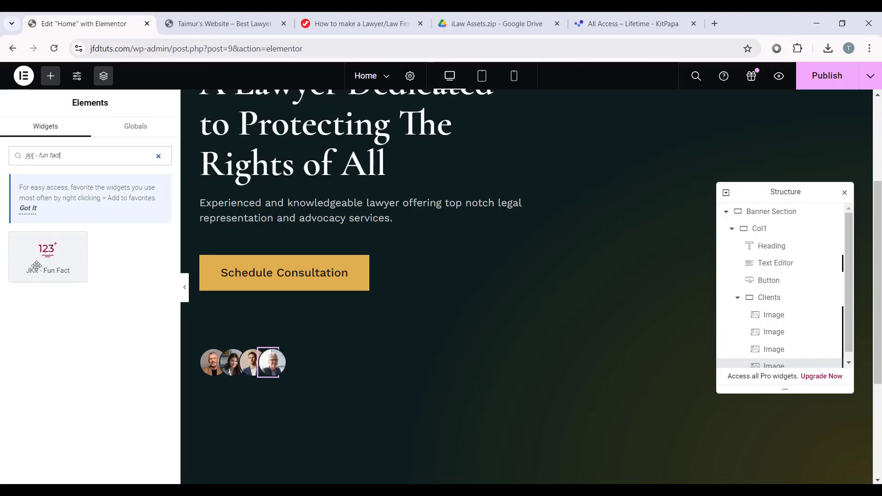
drag(39, 258, 290, 365)
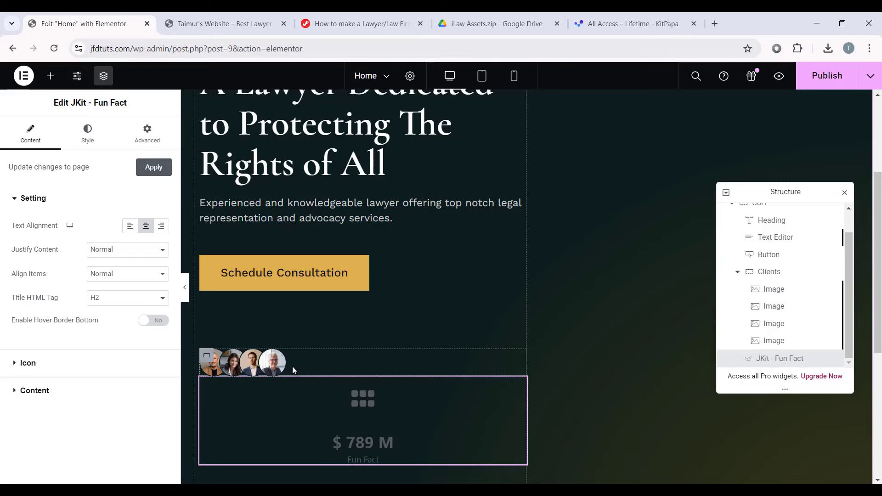
Step: Move the Fun Fact widget into the Clients container using the Structure panel
click(286, 368)
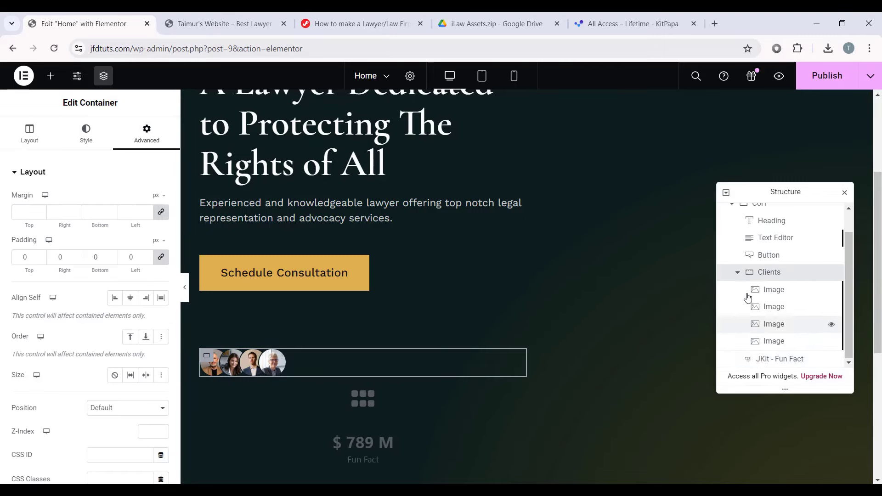
click(737, 272)
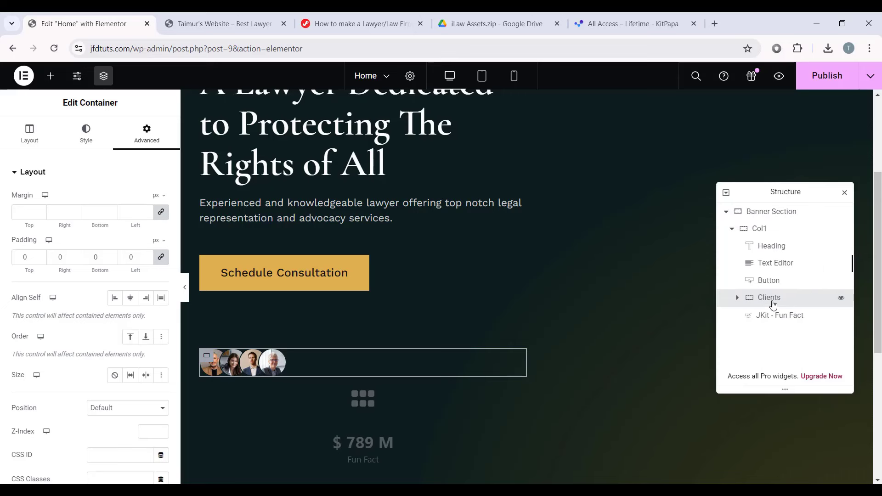
click(738, 298)
scroll(781, 359, down, 1)
click(780, 361)
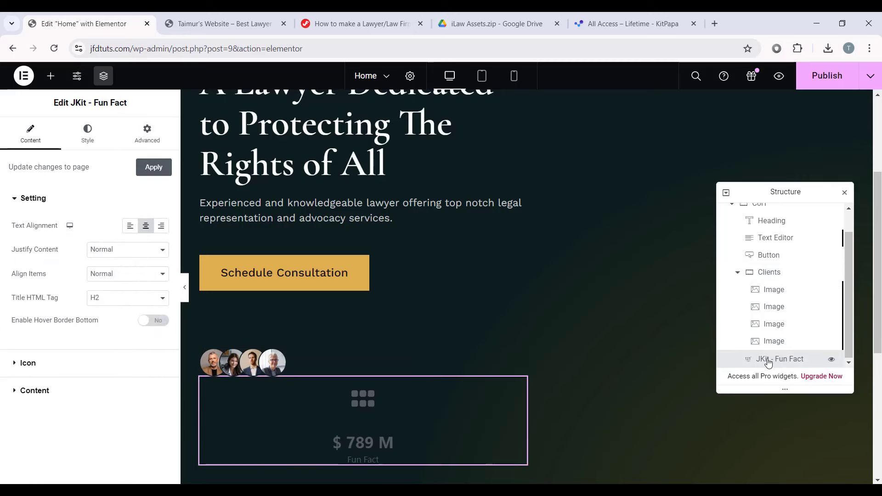
drag(779, 360, 769, 327)
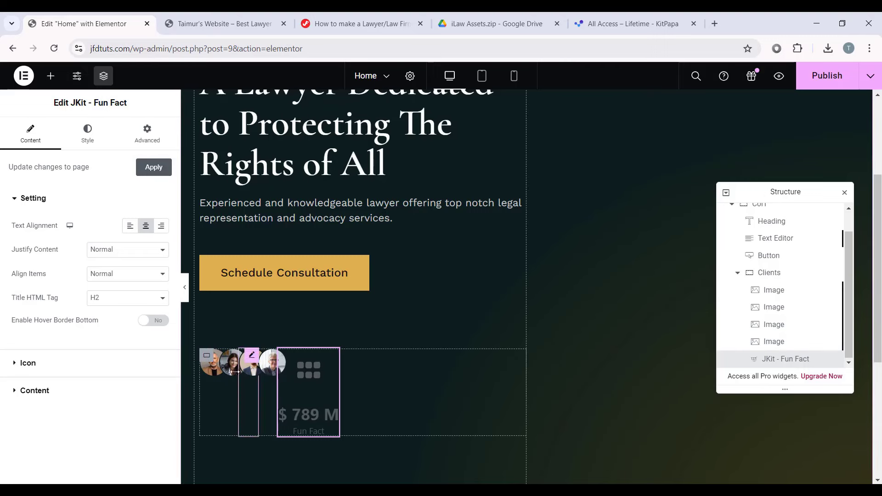
click(737, 275)
click(736, 274)
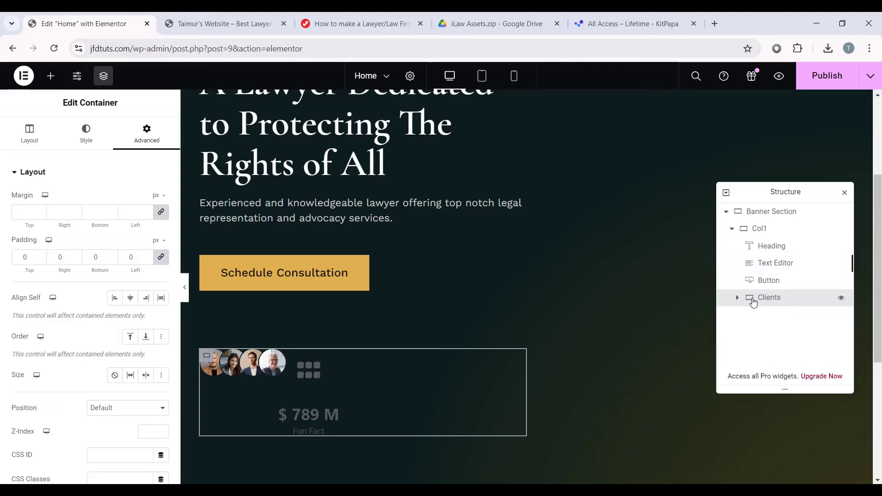
click(737, 298)
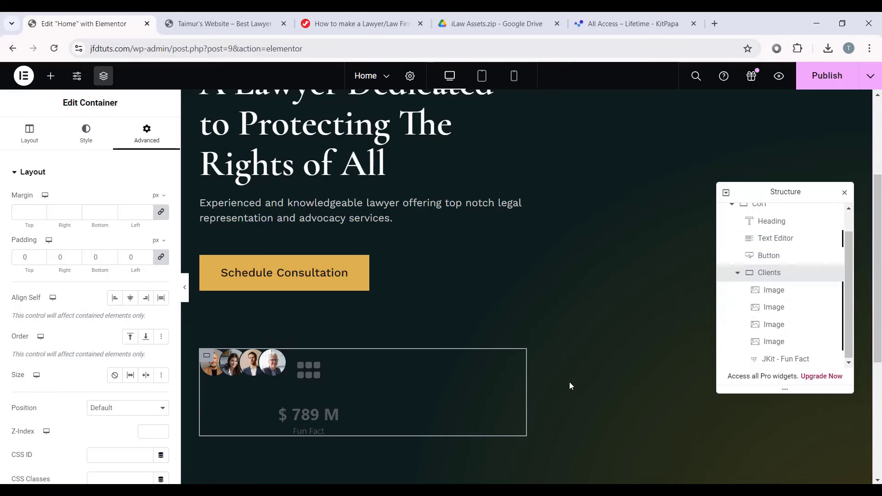
Step: Left-align the counter, set its title tag to p, and set Icon Type to None
click(317, 373)
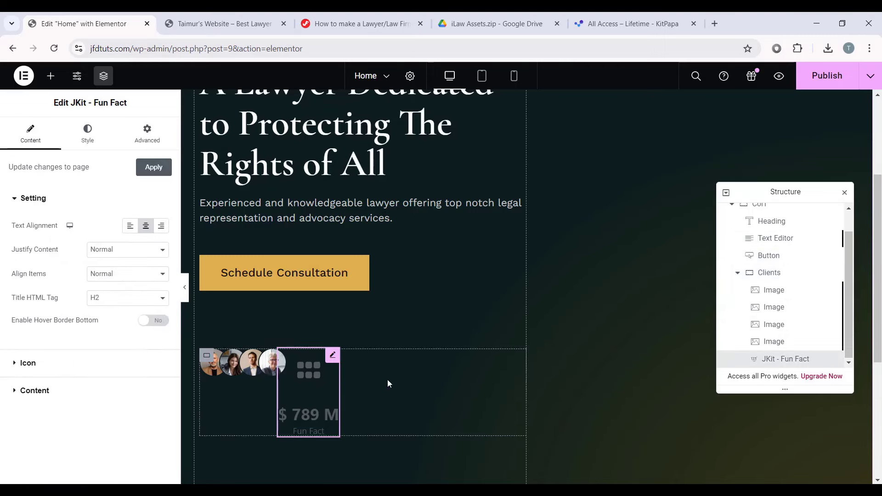
click(129, 227)
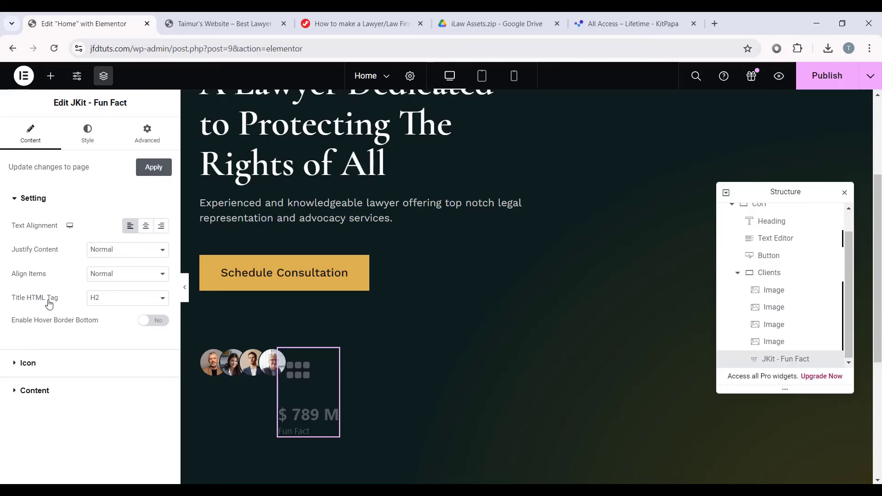
click(108, 300)
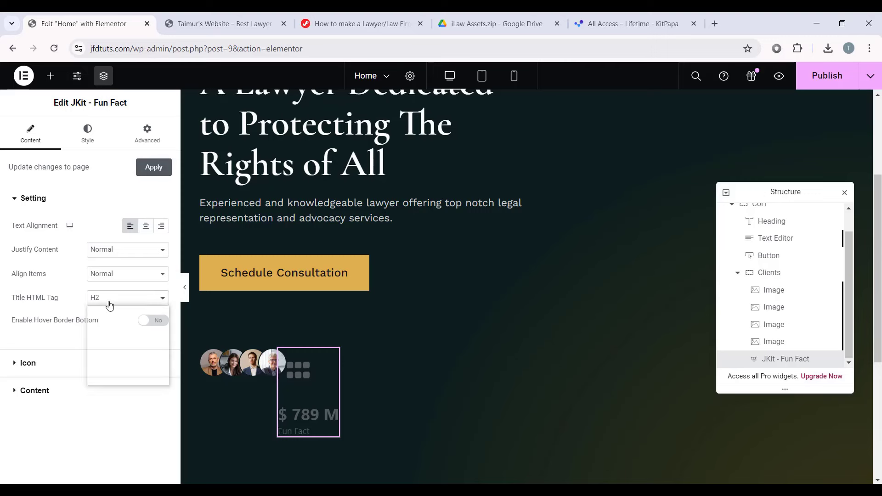
click(108, 381)
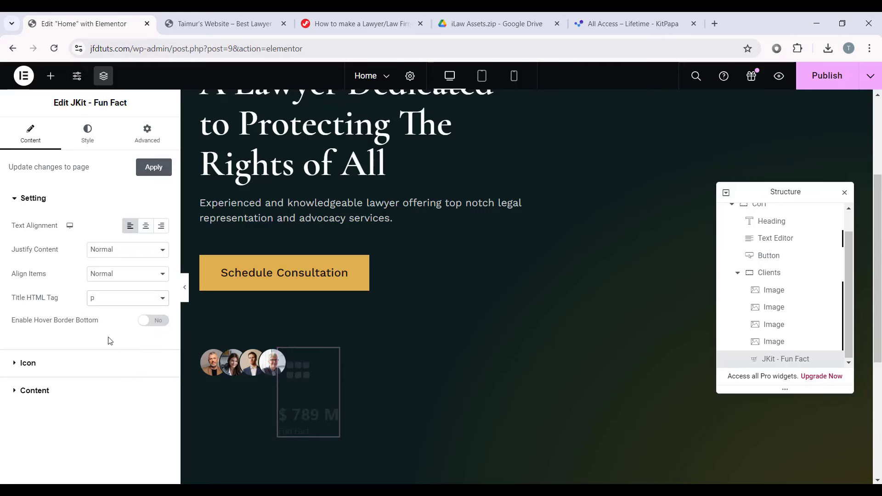
click(44, 390)
click(99, 198)
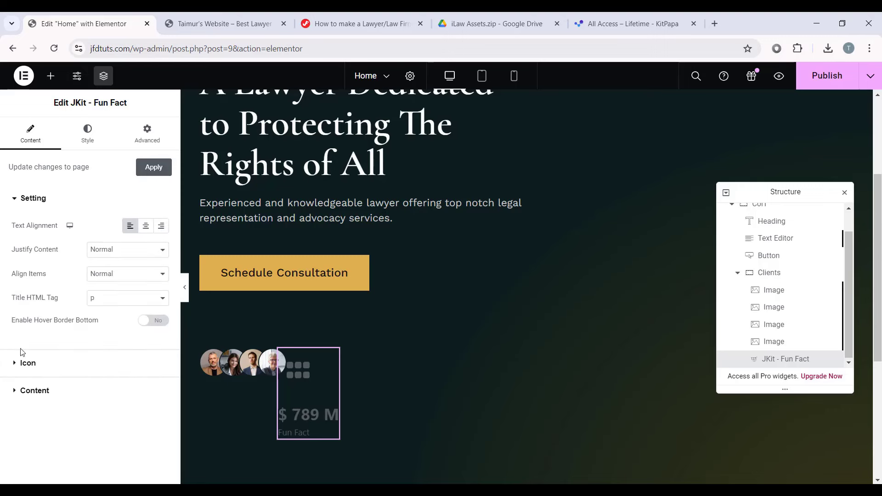
click(23, 363)
mouse_move(126, 291)
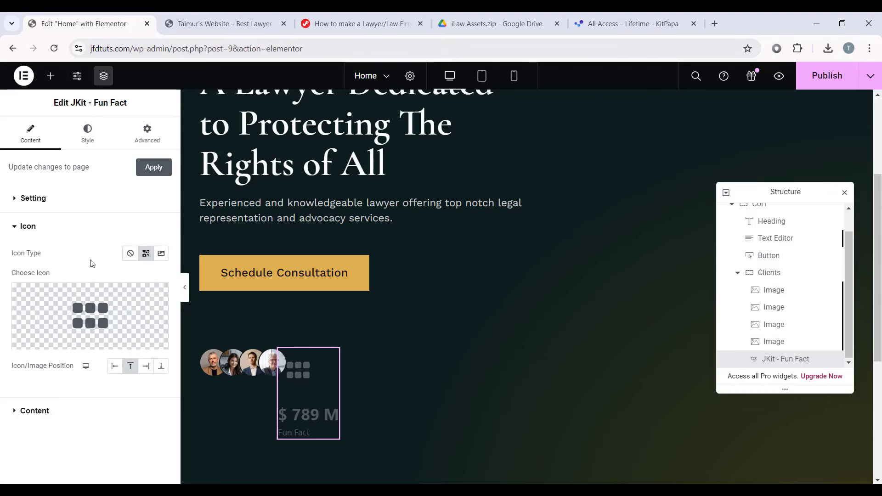
click(129, 255)
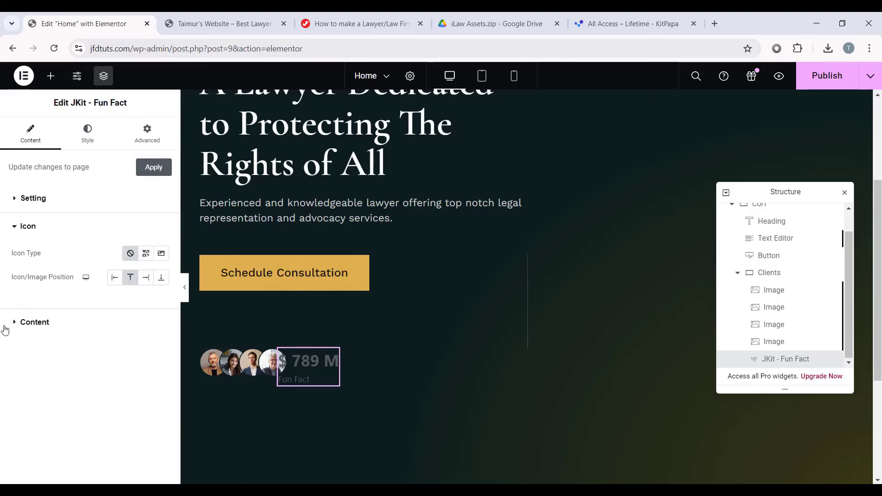
Step: Remove the $ prefix, set the number to 13 and the suffix to k
click(35, 321)
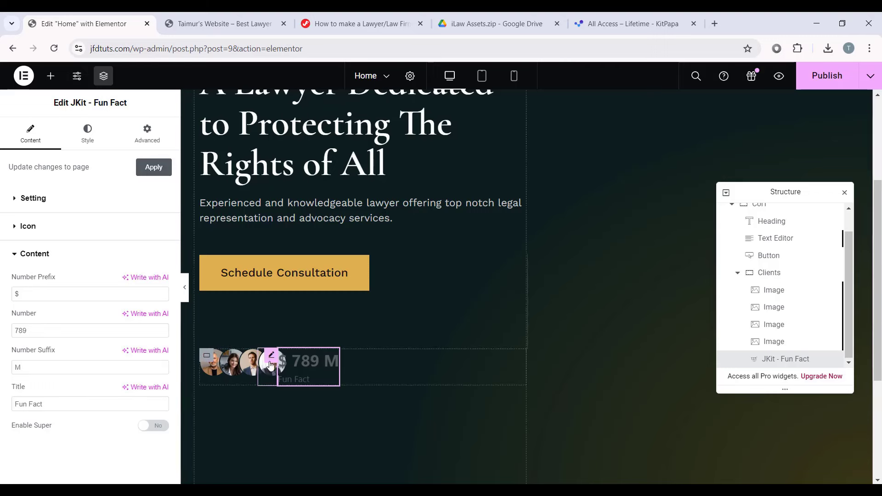
click(24, 295)
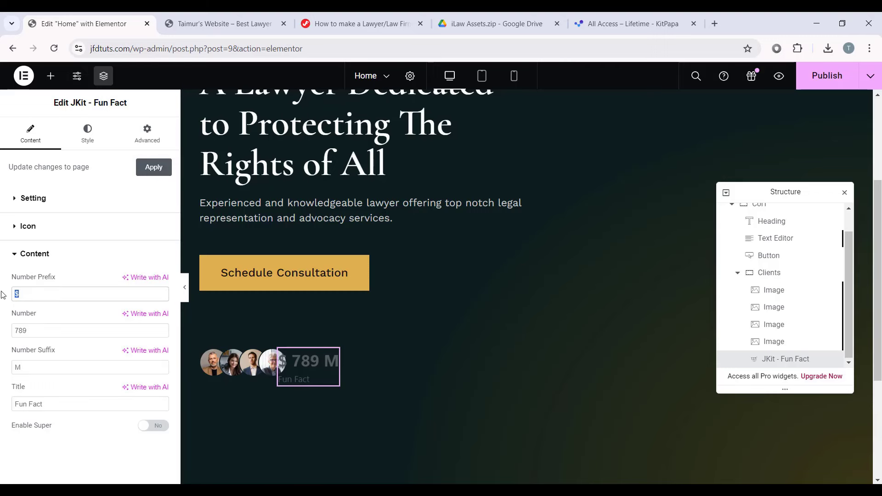
key(BackSpace)
key(Tab)
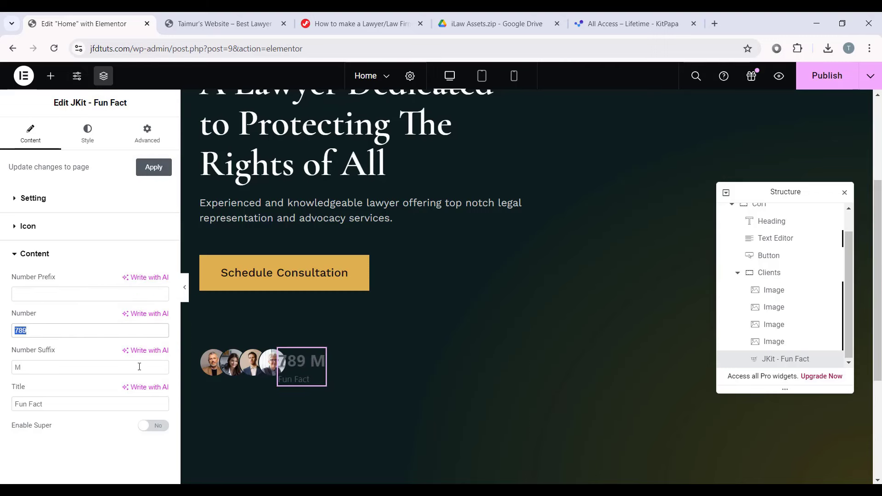
text(13)
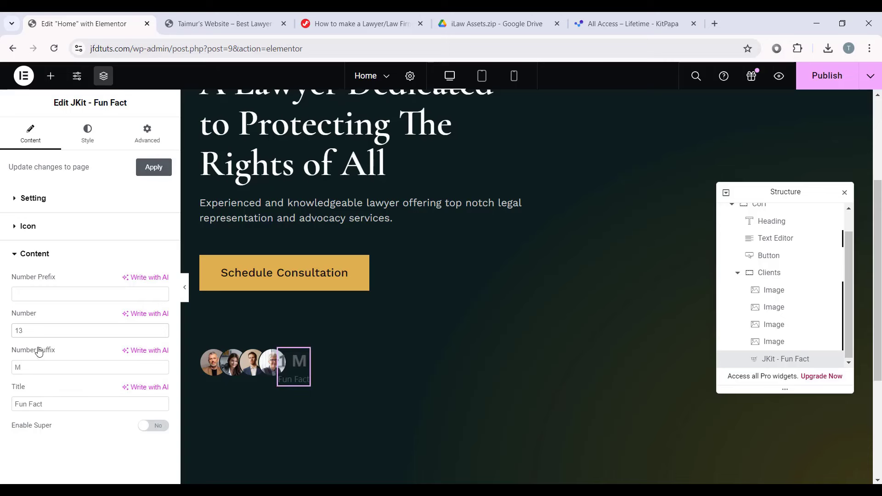
drag(45, 370, 2, 367)
key(BackSpace)
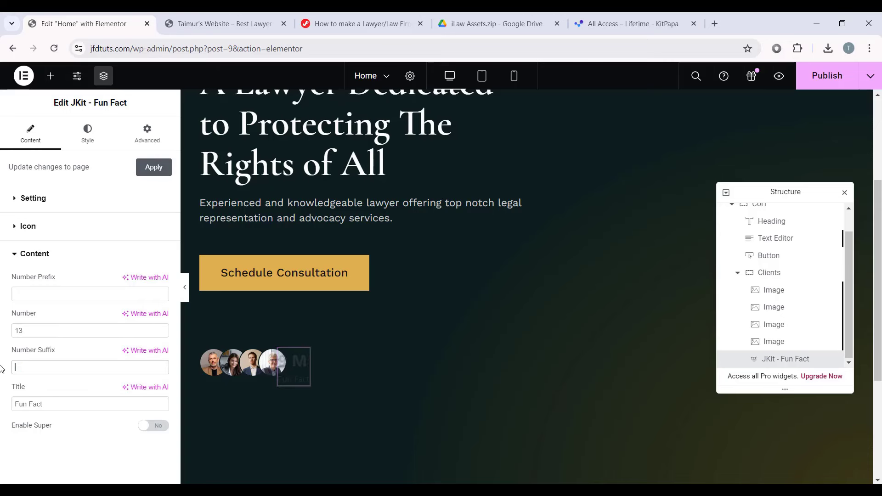
text(k)
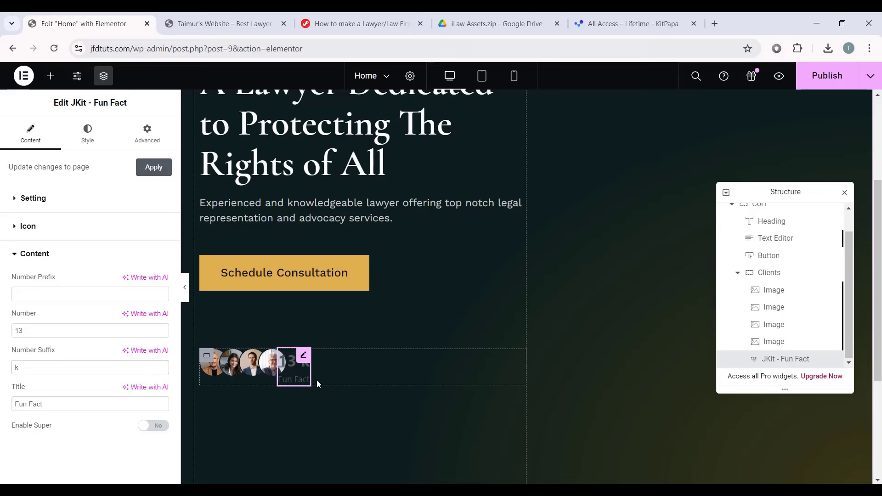
Step: Title the counter 'Satisfied clients' and enable the + superscript
triple_click(61, 403)
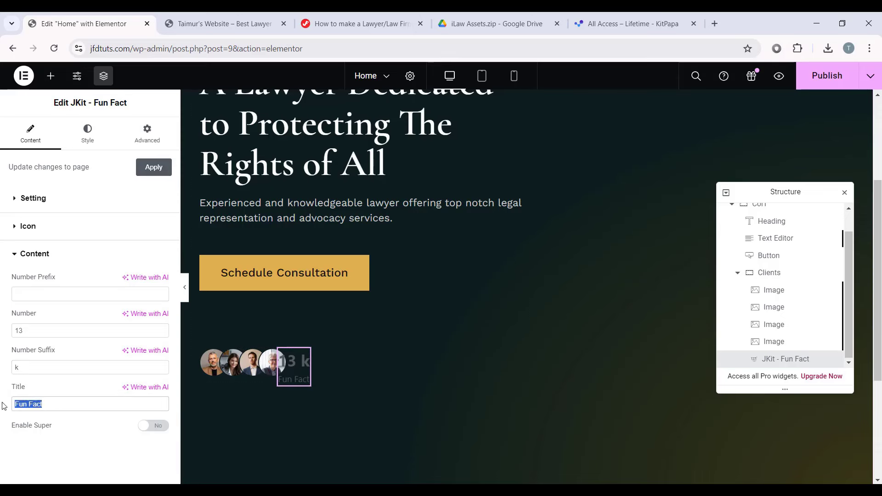
text(Satisfied clients)
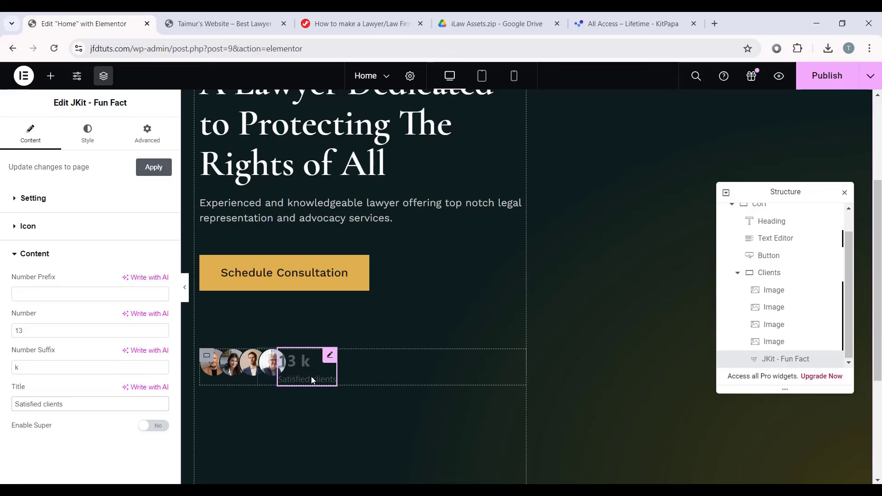
click(154, 426)
drag(35, 457, 2, 458)
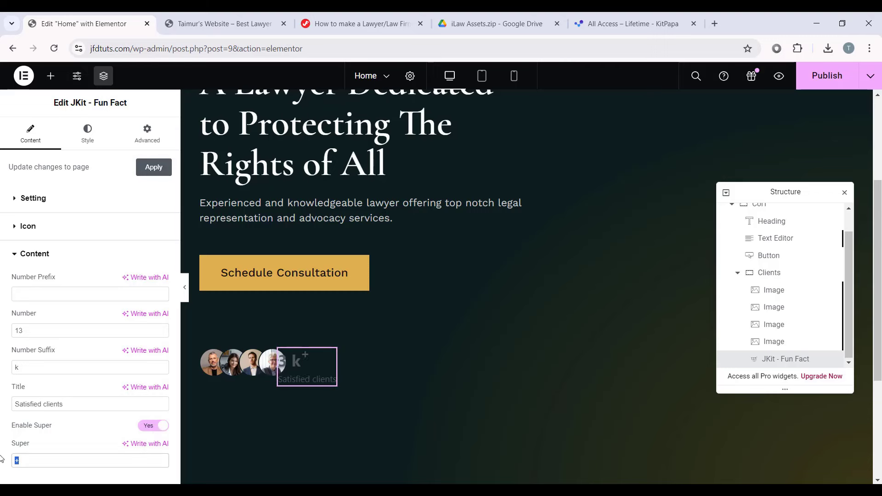
click(25, 461)
click(89, 142)
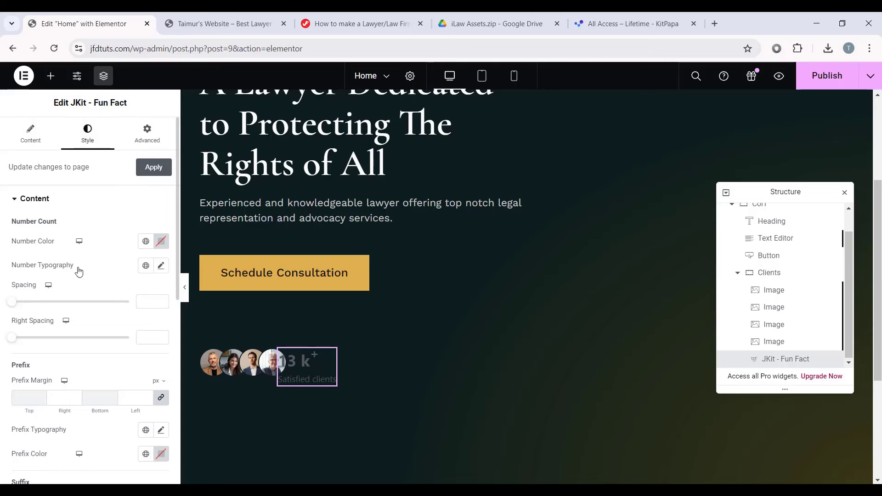
Step: Set the number typography to the Primary global font at size 34
click(161, 265)
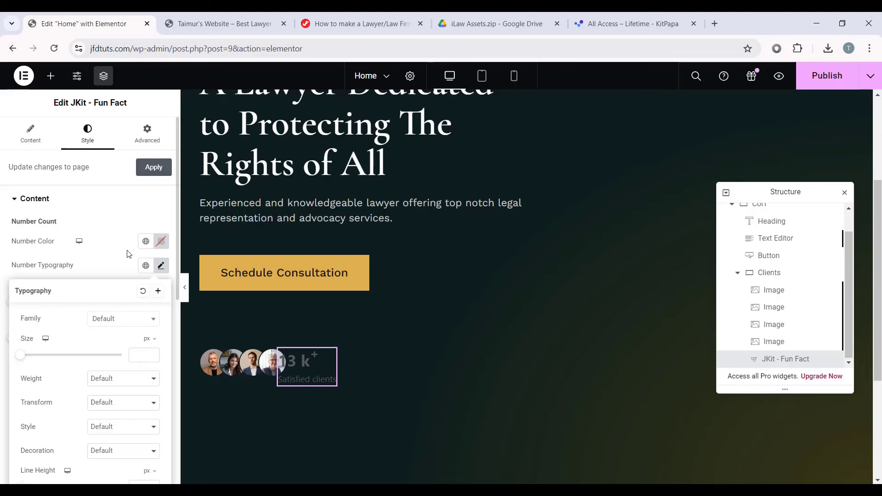
click(160, 266)
click(146, 266)
click(44, 332)
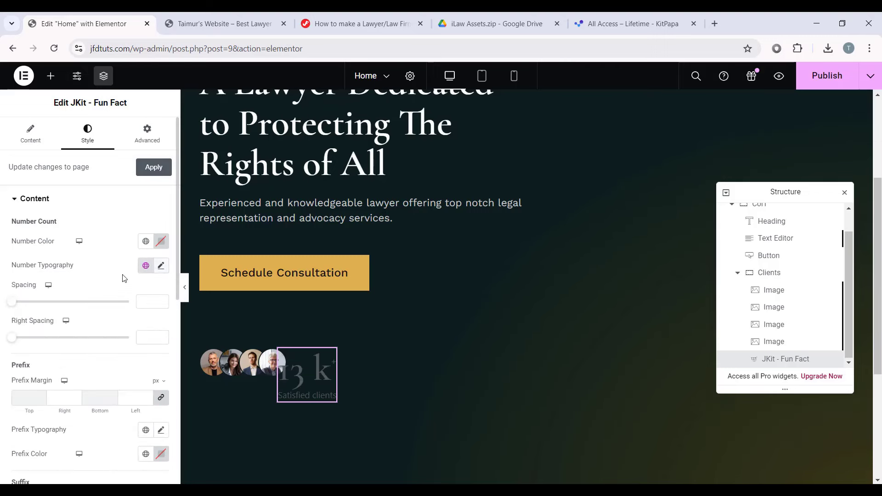
click(161, 266)
scroll(152, 237, down, 1)
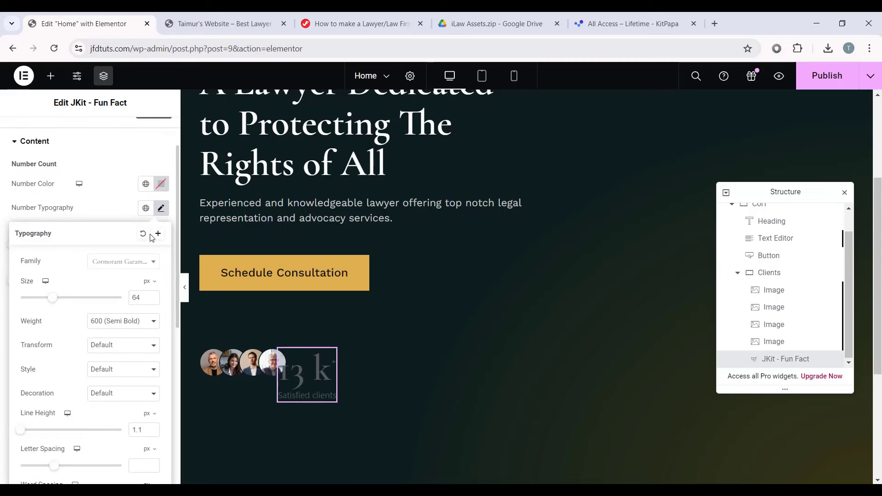
double_click(137, 297)
text(34)
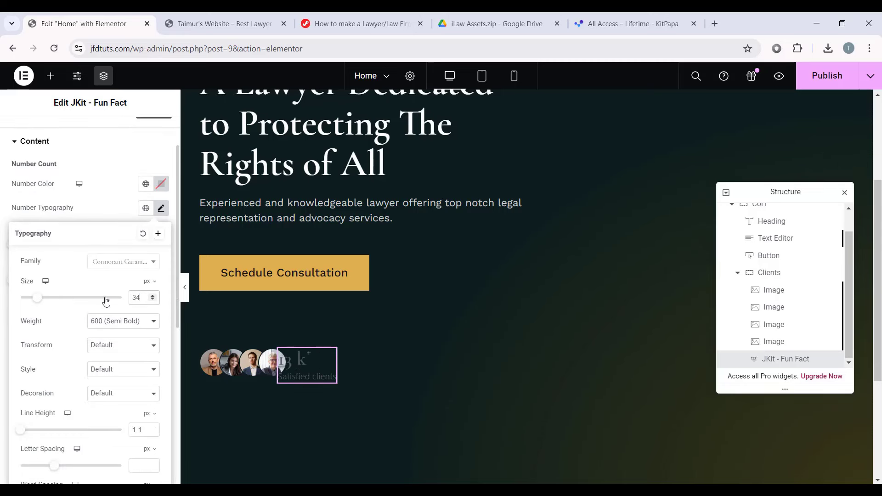
click(162, 209)
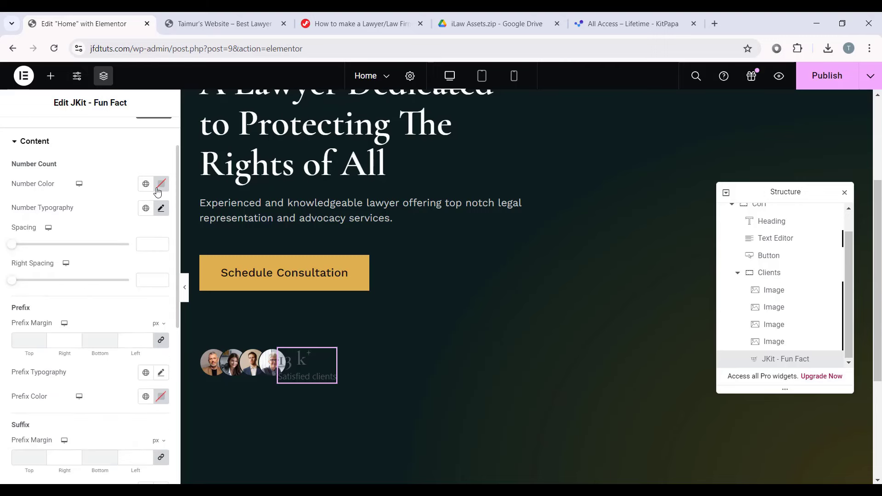
Step: Colour the number #FFFFFF with spacing 7 and right spacing -5
click(160, 184)
text(#FFFFFF)
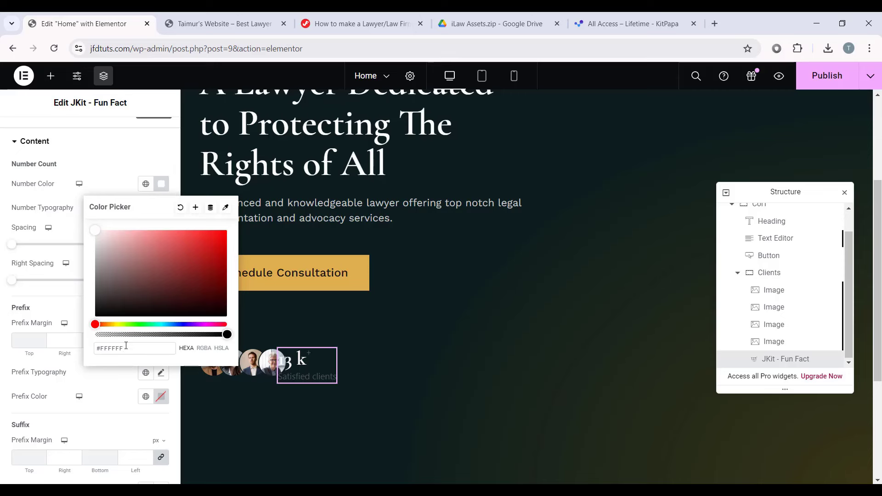
click(62, 292)
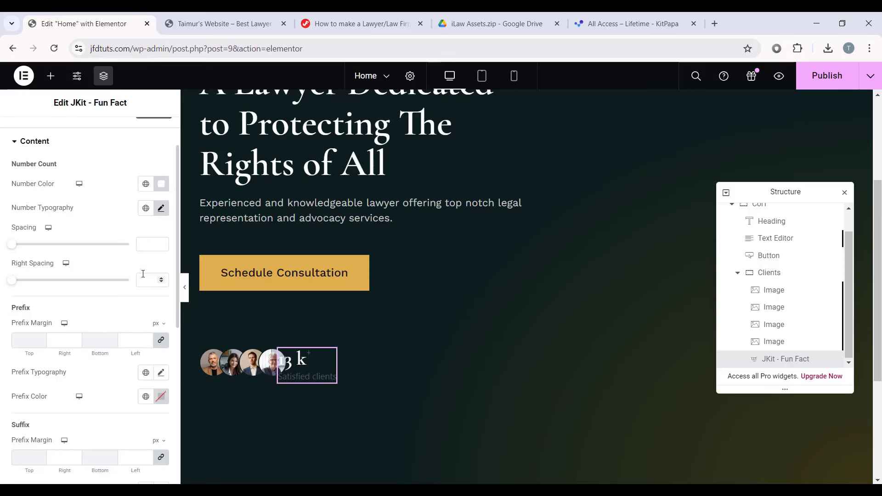
click(150, 249)
text(7)
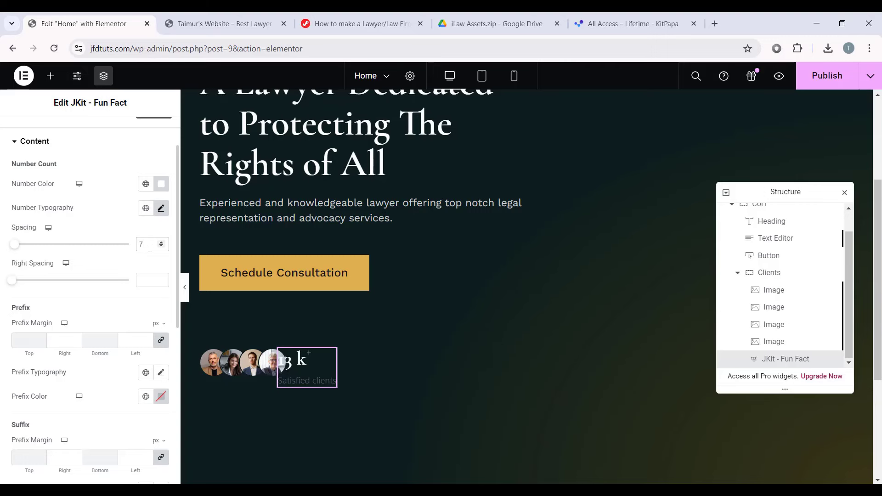
click(145, 279)
text(-5)
scroll(104, 273, down, 5)
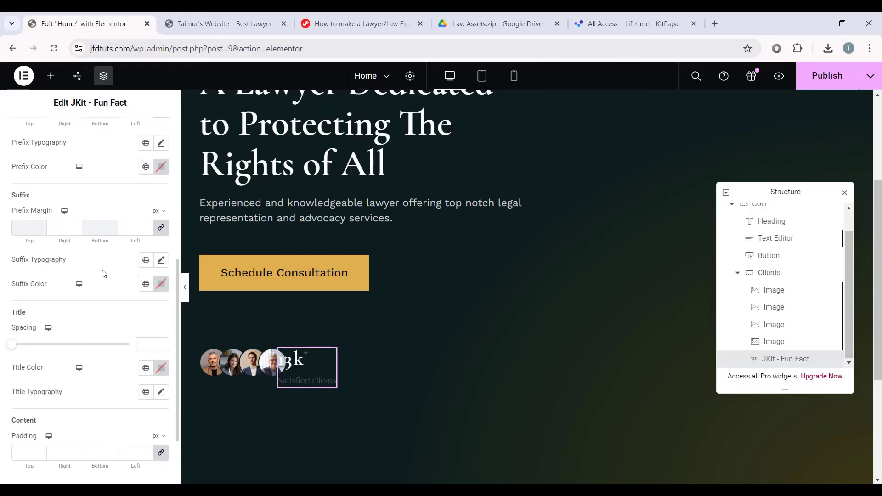
scroll(104, 273, down, 1)
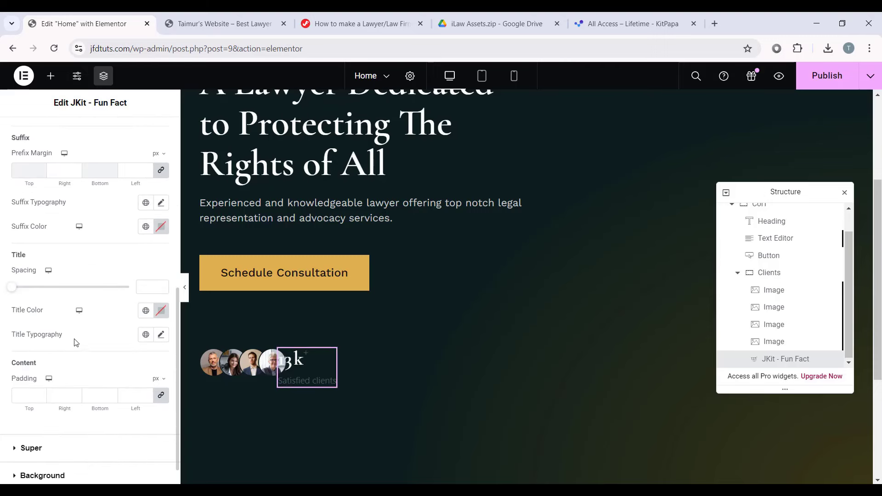
Step: Give the 'Satisfied clients' title the Text global font, keeping its size at 18
click(162, 335)
click(146, 334)
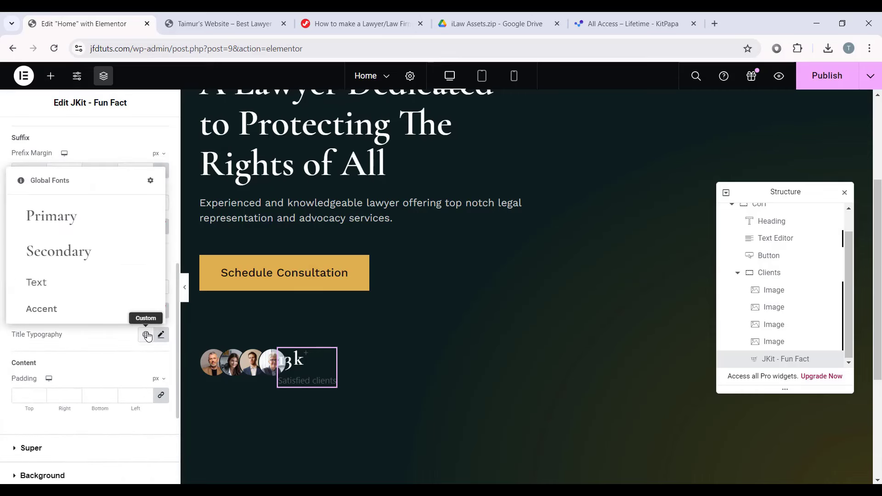
click(79, 287)
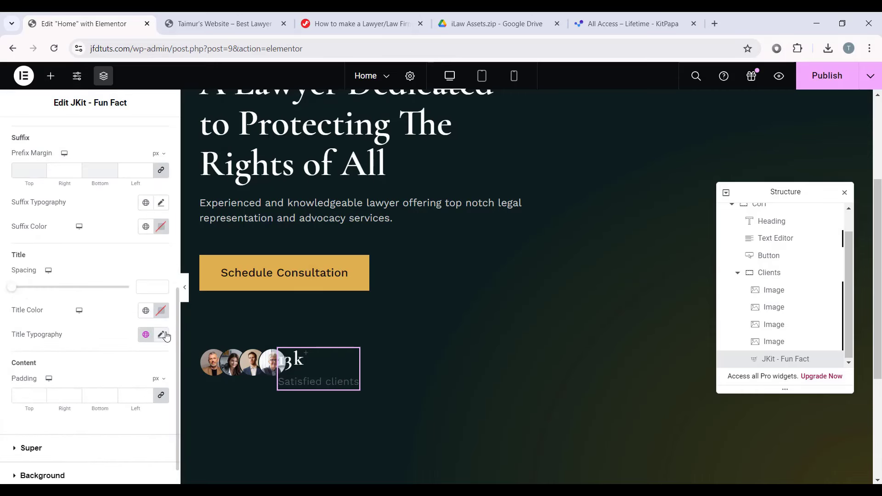
click(162, 334)
scroll(91, 299, down, 3)
double_click(137, 266)
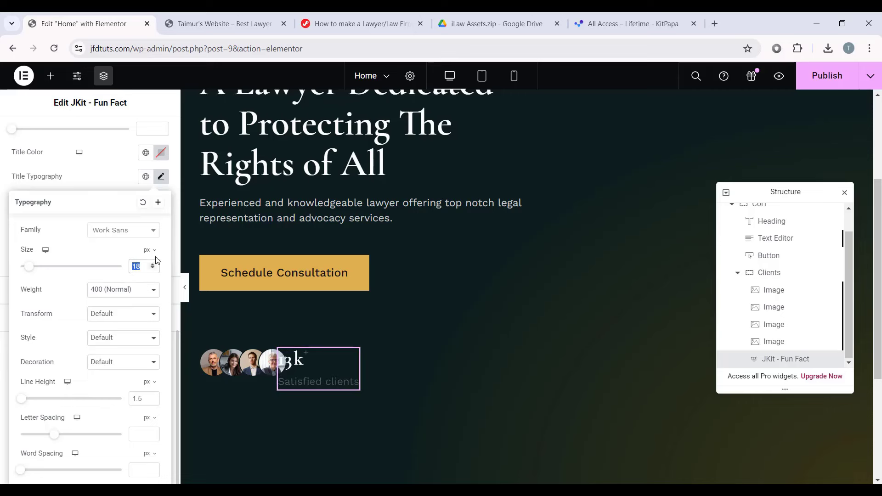
click(141, 266)
click(142, 192)
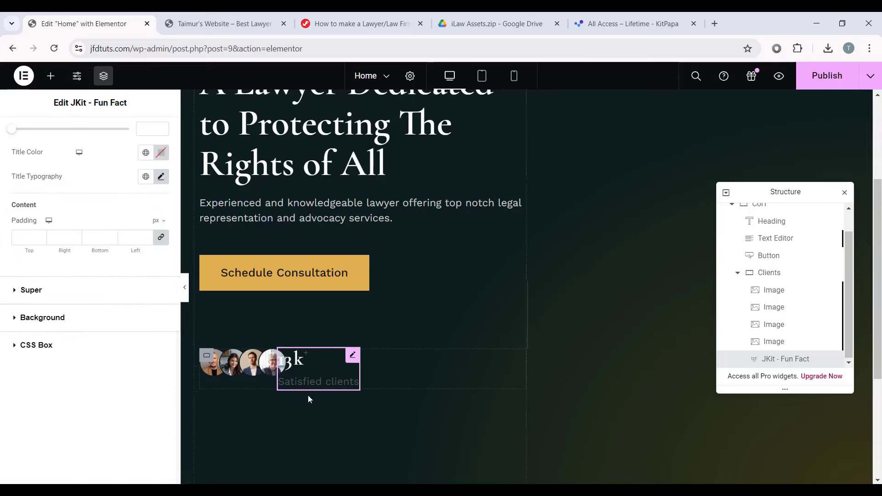
Step: Colour the title light grey #cbcbcb and expand the Super styling section
click(160, 153)
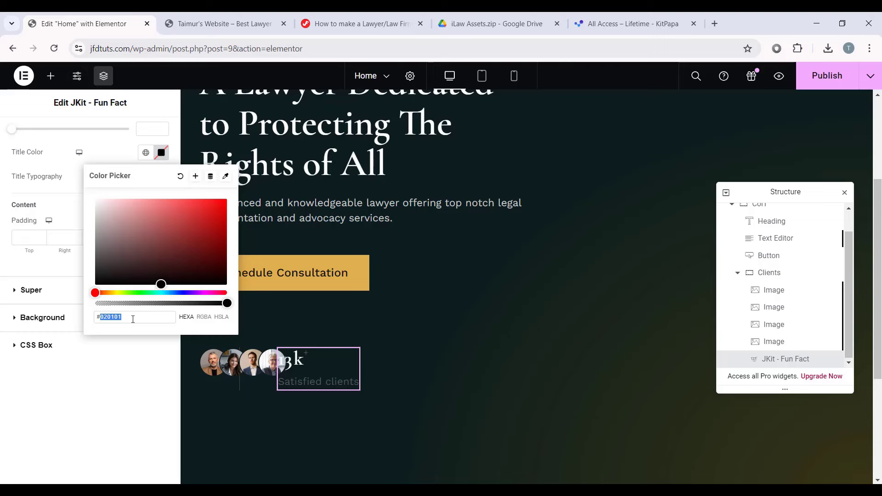
text(cbcbcb)
click(77, 307)
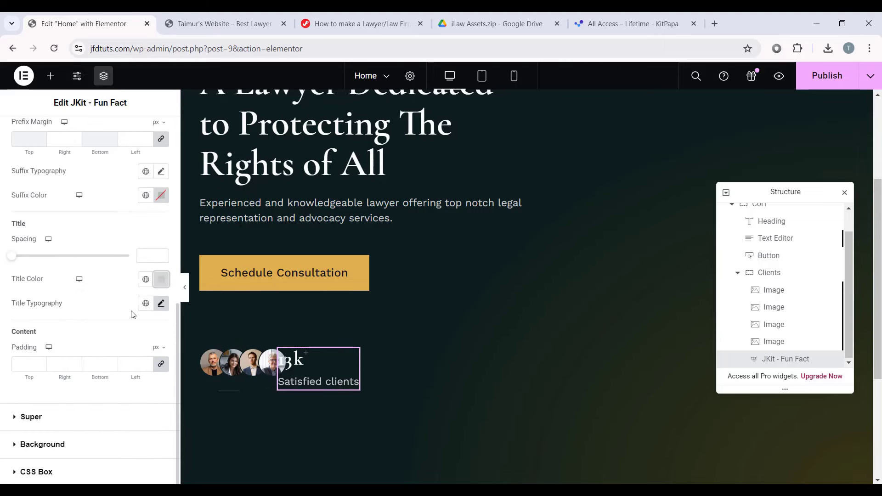
click(43, 417)
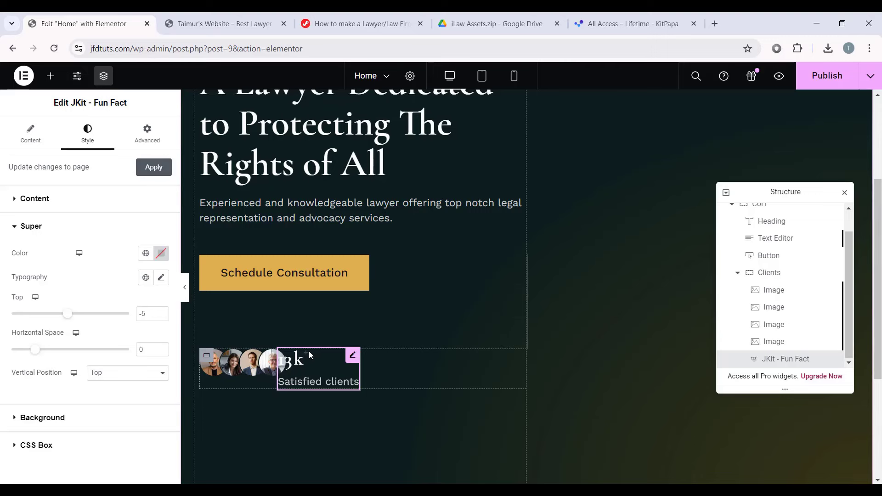
Step: Make the plus sign gold using global Primary, in the Secondary global font at 34 px
click(161, 253)
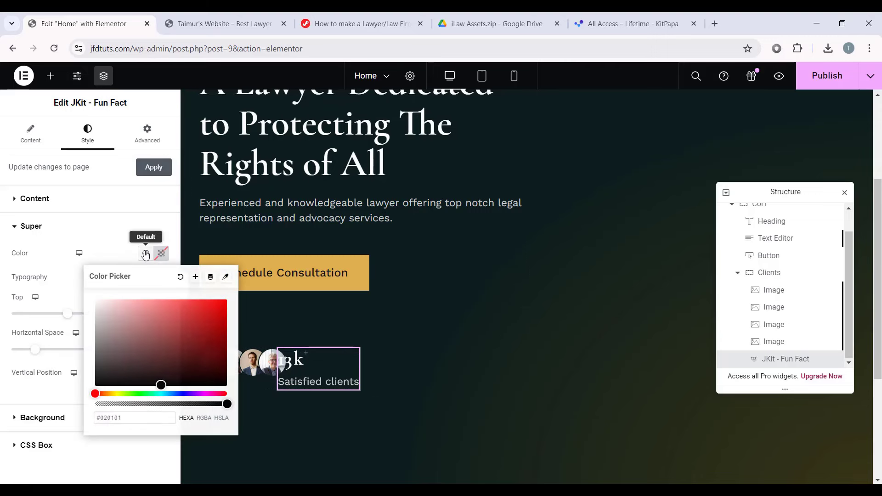
click(145, 253)
click(66, 313)
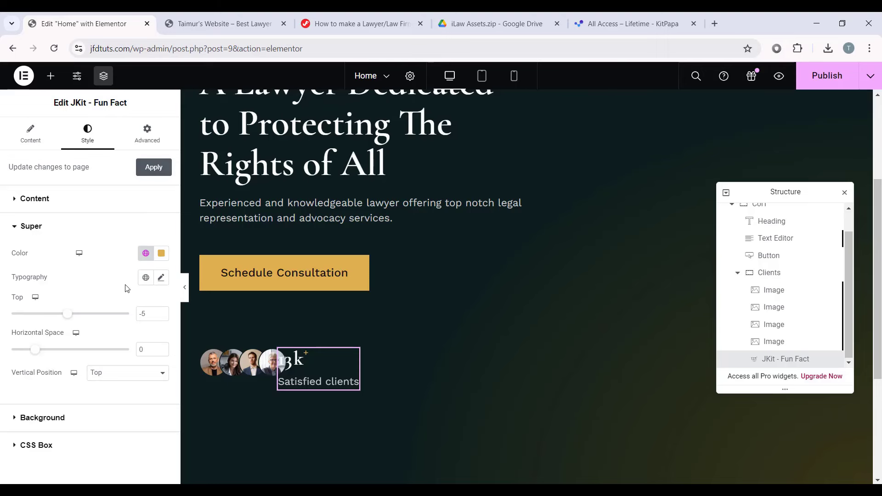
click(161, 277)
scroll(92, 275, down, 2)
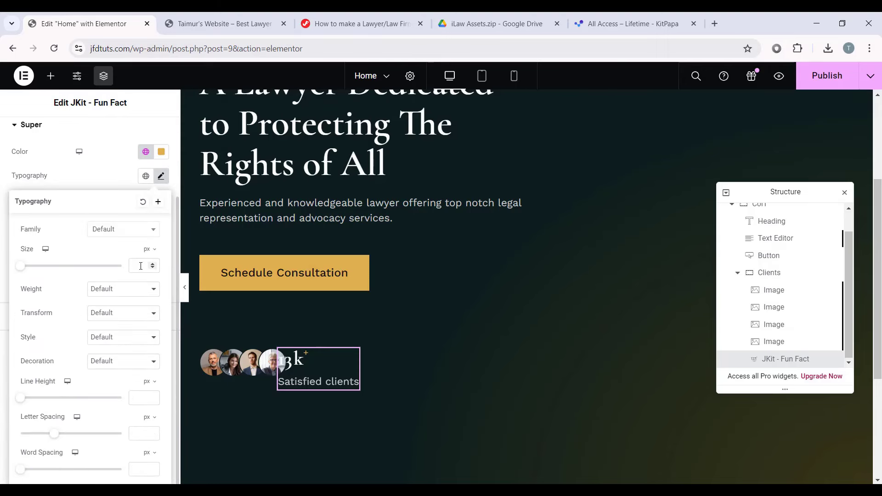
click(145, 177)
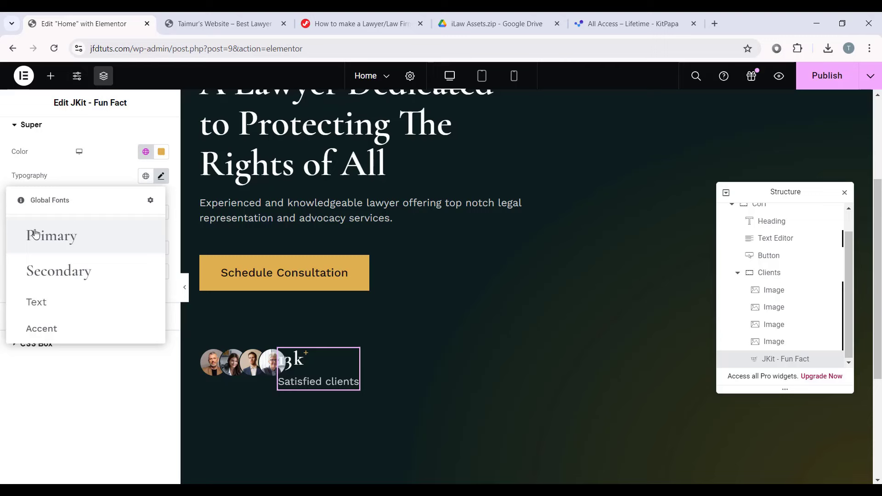
click(65, 271)
click(160, 278)
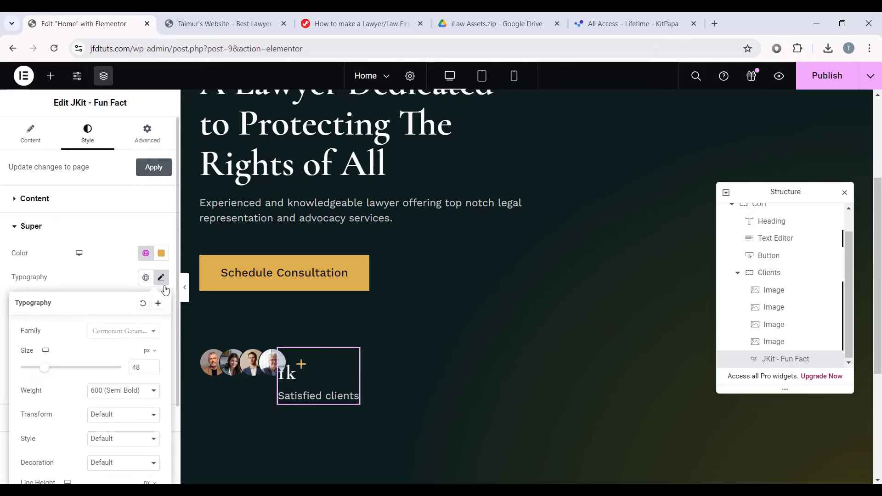
scroll(139, 346, down, 2)
double_click(136, 266)
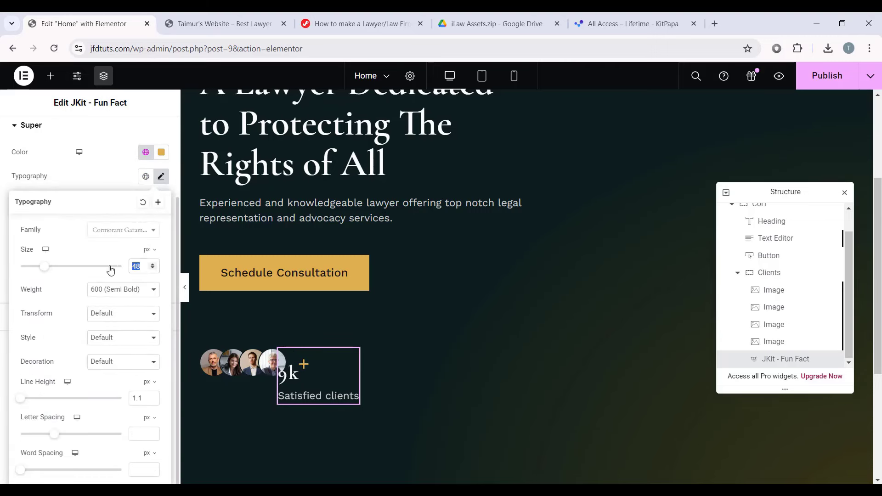
text(34)
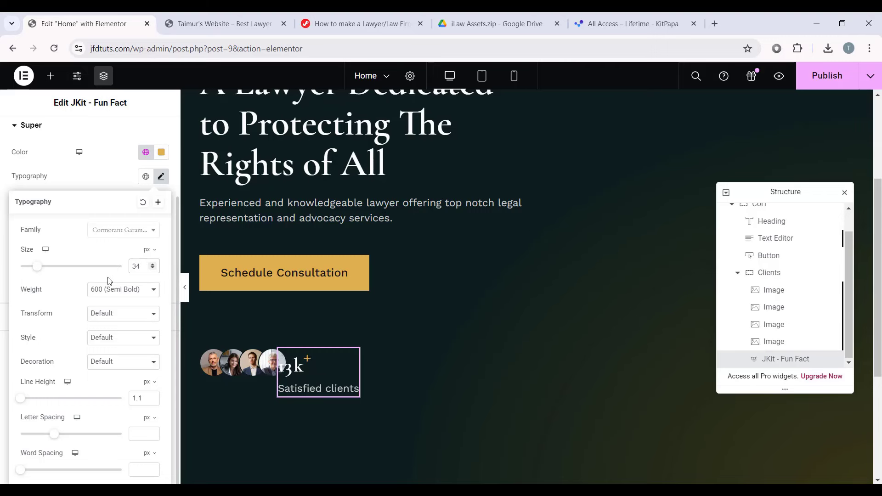
click(160, 176)
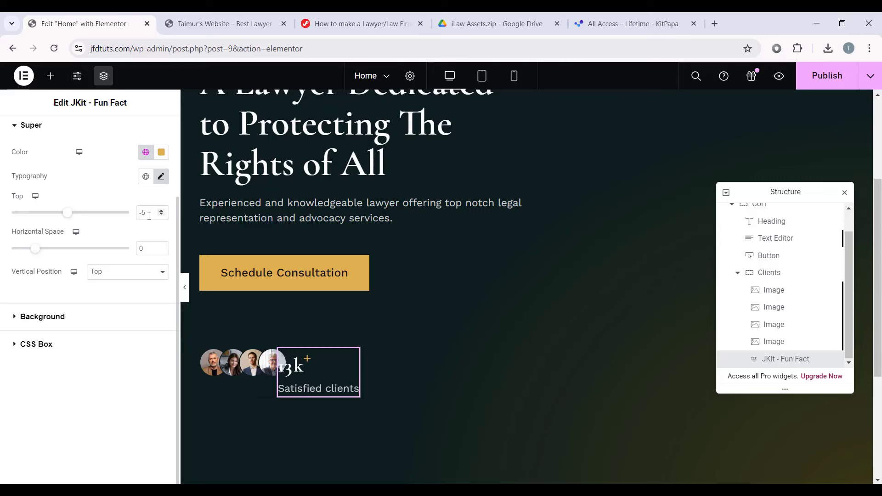
Step: Set the plus sign's horizontal space to 3 and its vertical position to Middle
scroll(144, 214, up, 2)
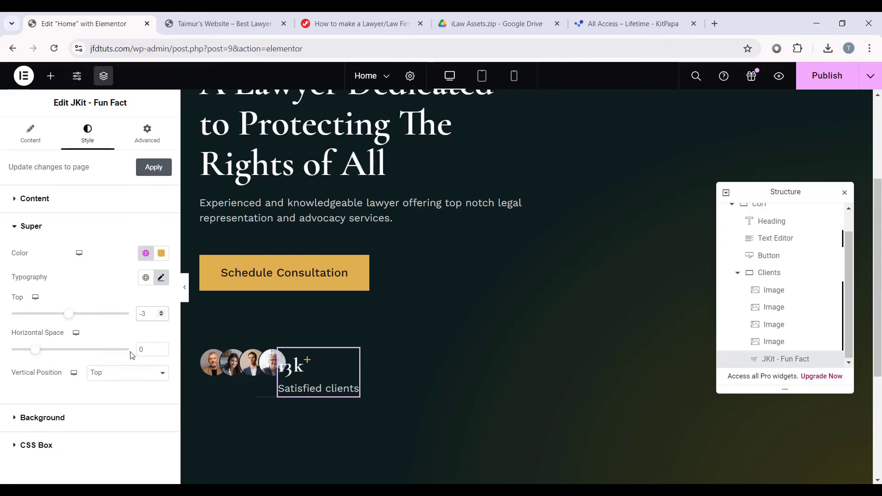
click(146, 349)
text(3)
click(95, 373)
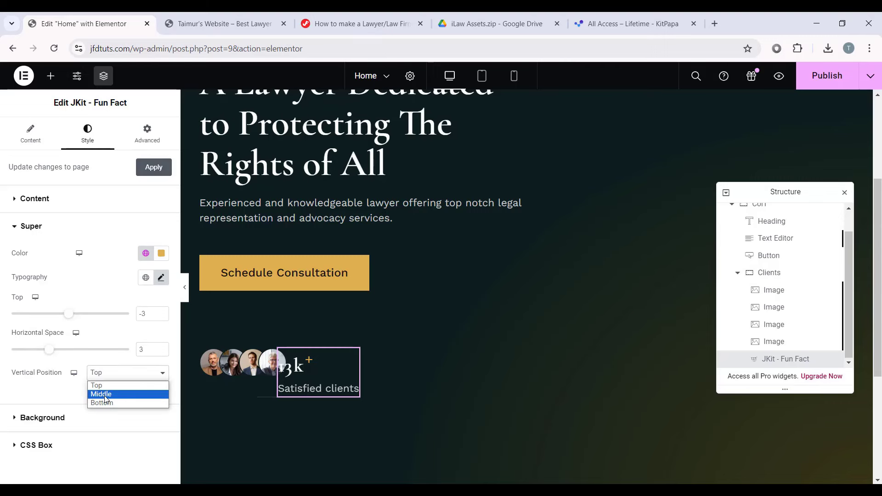
click(103, 394)
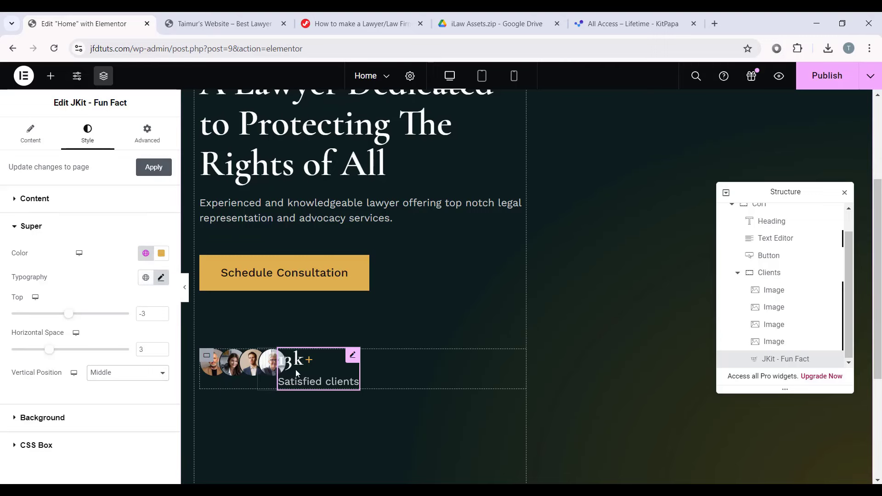
Step: In the Advanced tab, unlink the counter's padding and enter 14 for the top padding
click(145, 137)
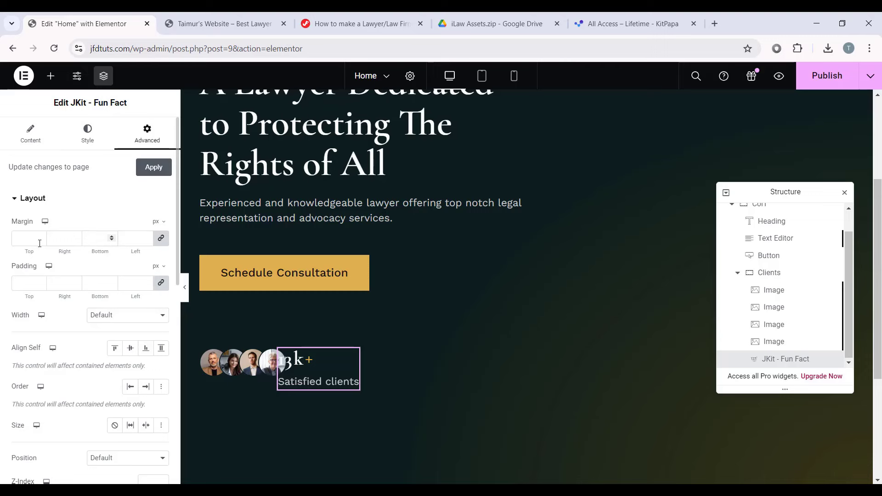
click(161, 284)
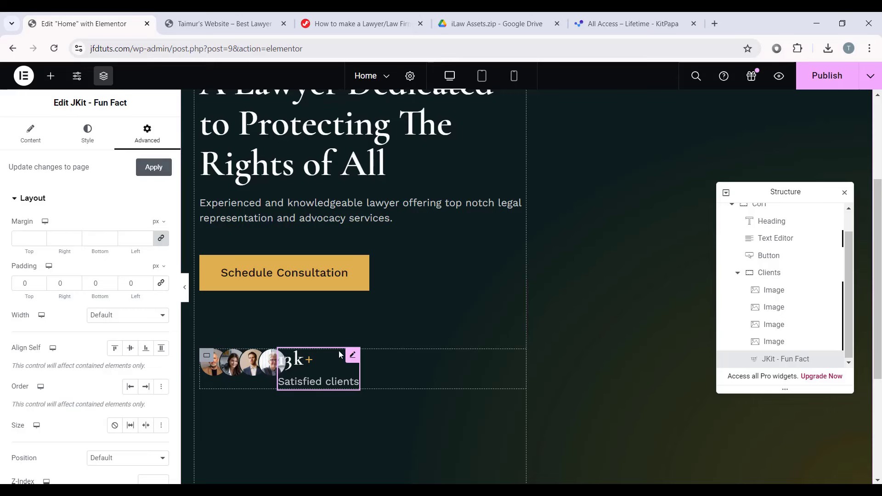
drag(138, 284, 50, 288)
click(25, 283)
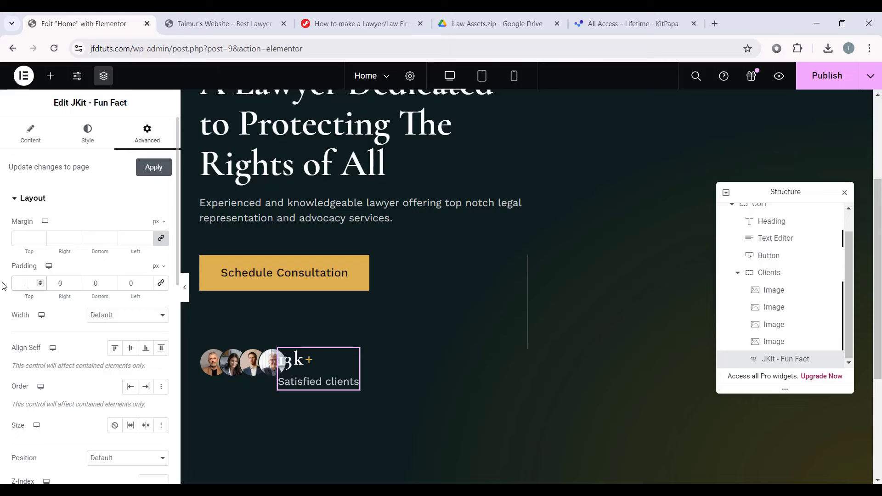
text(14)
double_click(92, 283)
double_click(131, 283)
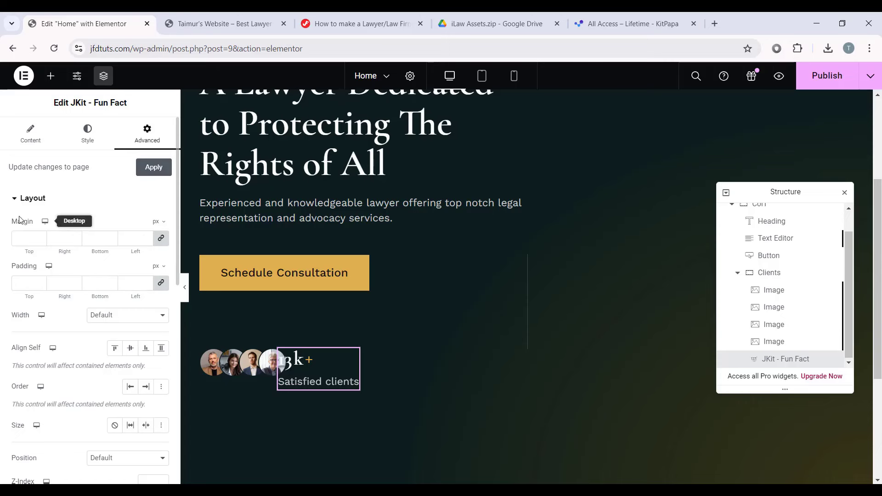
Step: Unlink margins, set top -14, bottom -8, left 40, then hide the panel to preview
click(163, 239)
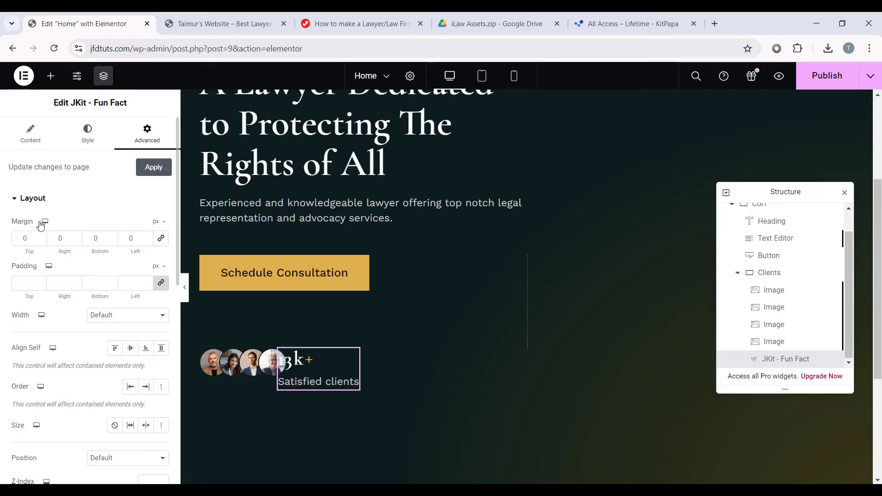
click(18, 239)
text(-14)
double_click(94, 238)
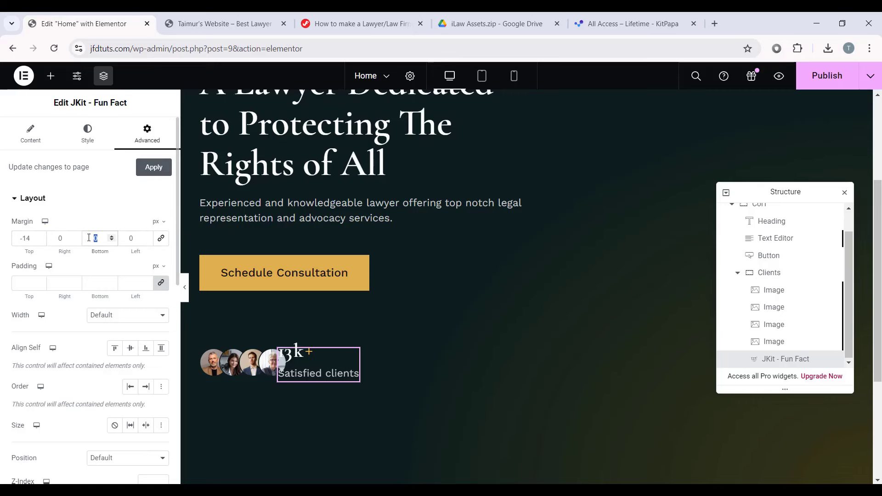
text(-8)
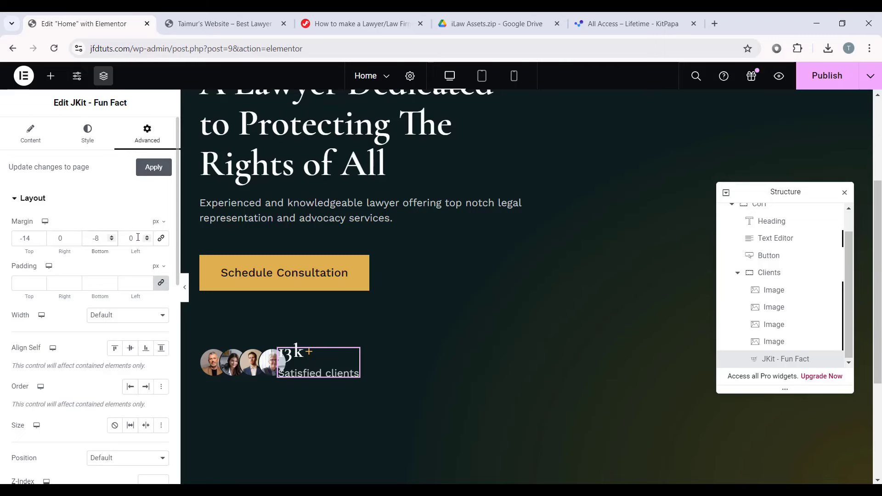
double_click(119, 239)
text(40)
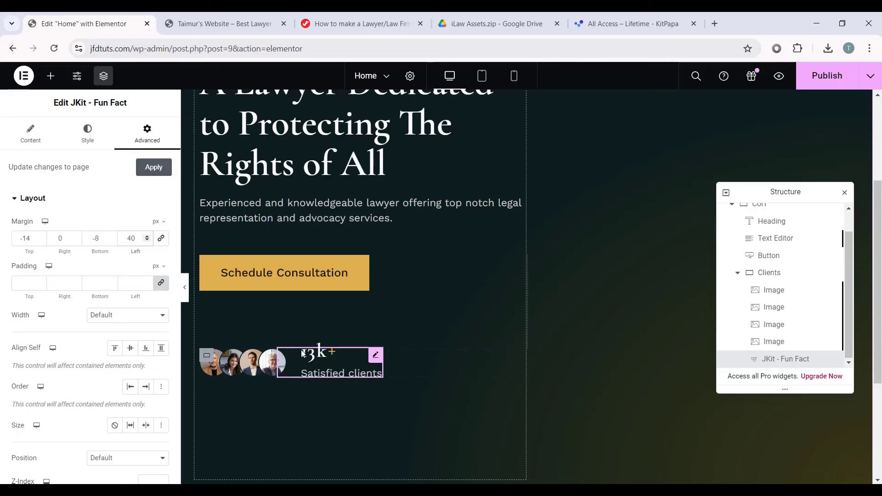
click(184, 289)
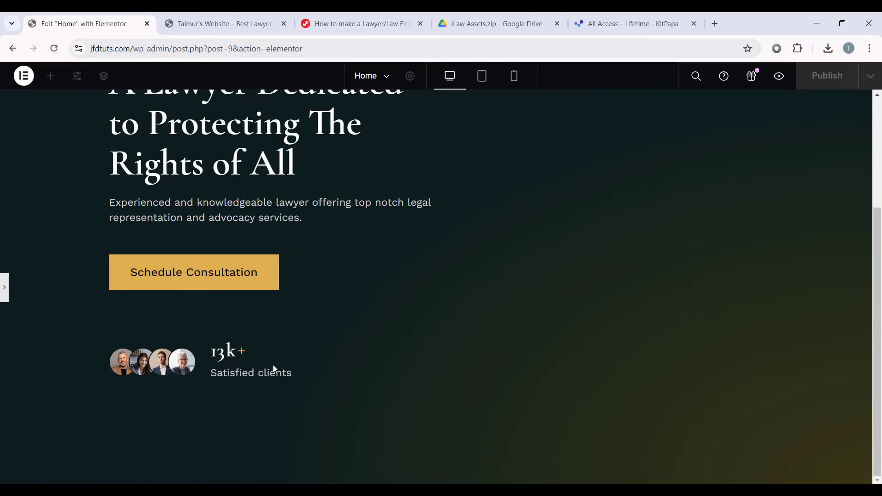
Step: Exit the preview with Ctrl+P, collapse Col1 in the Navigator and select it for editing
key(ctrl+p)
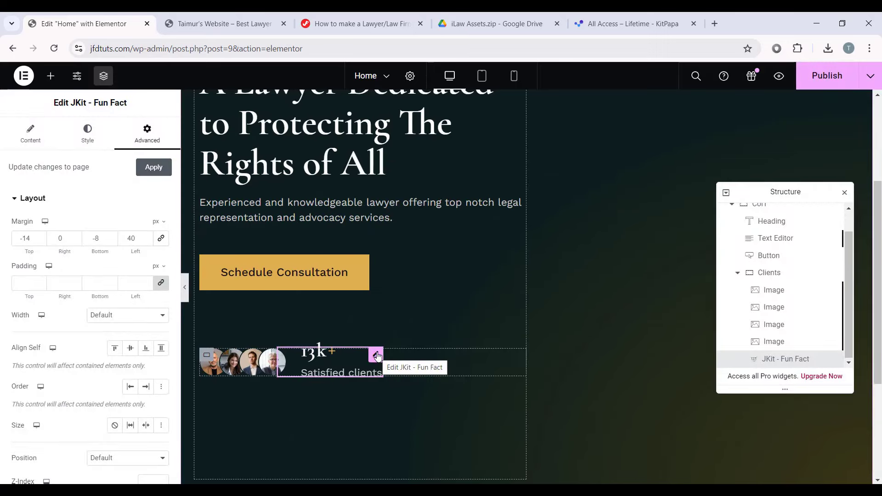
scroll(476, 295, up, 4)
scroll(403, 210, down, 3)
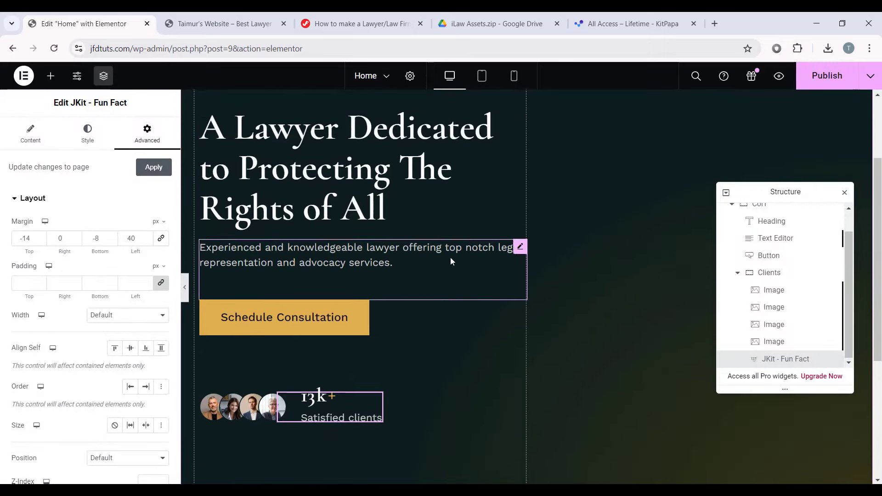
scroll(732, 237, up, 1)
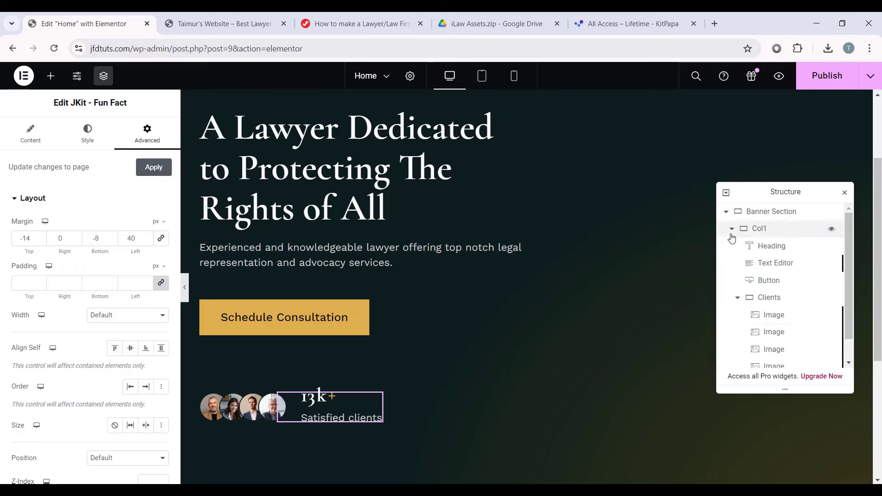
click(731, 229)
click(755, 229)
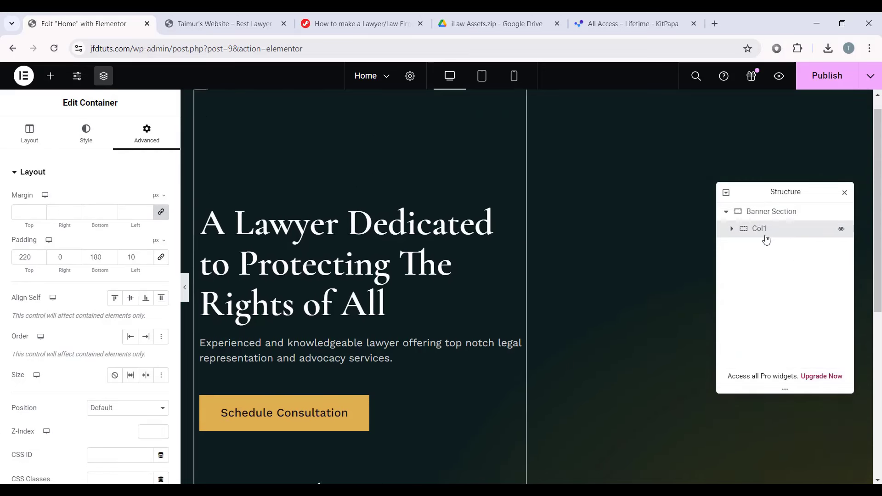
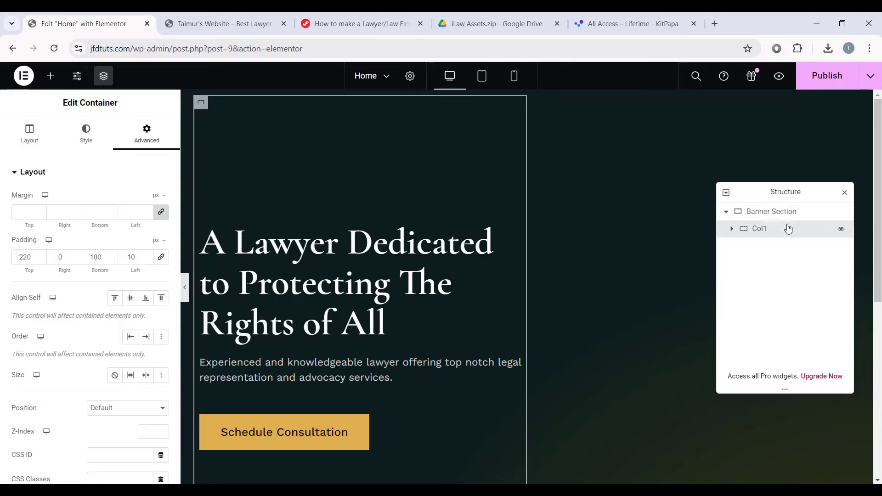
Step: Add a new container beside Col1 in the Banner Section and name it Col2
right_click(766, 229)
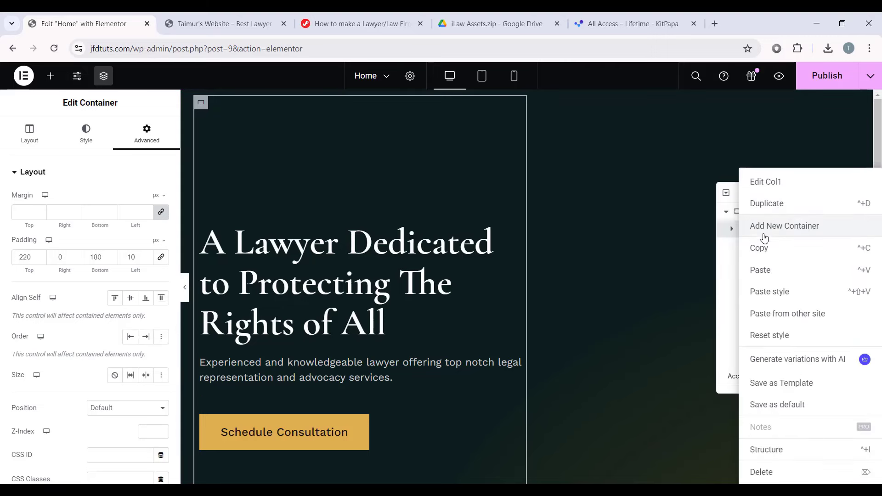
click(809, 233)
double_click(771, 248)
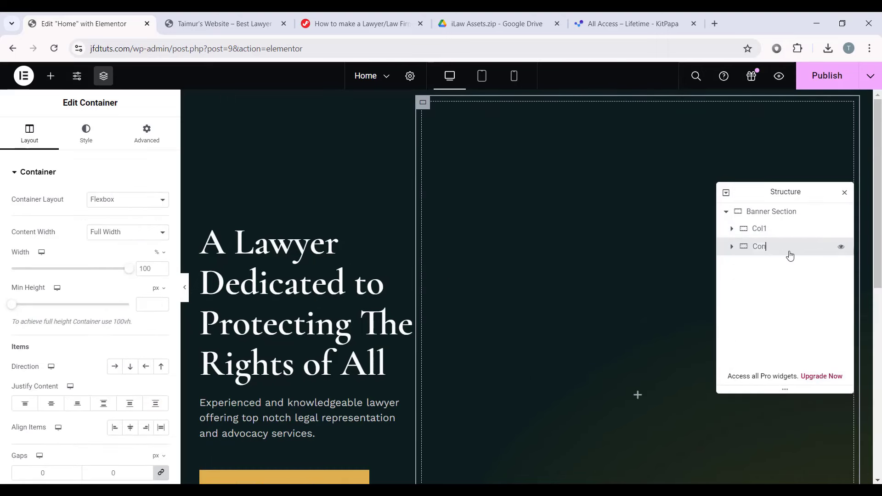
text(Col2)
key(Return)
Step: Give Col2 a width of 49.66% and justify its content to the end
click(781, 229)
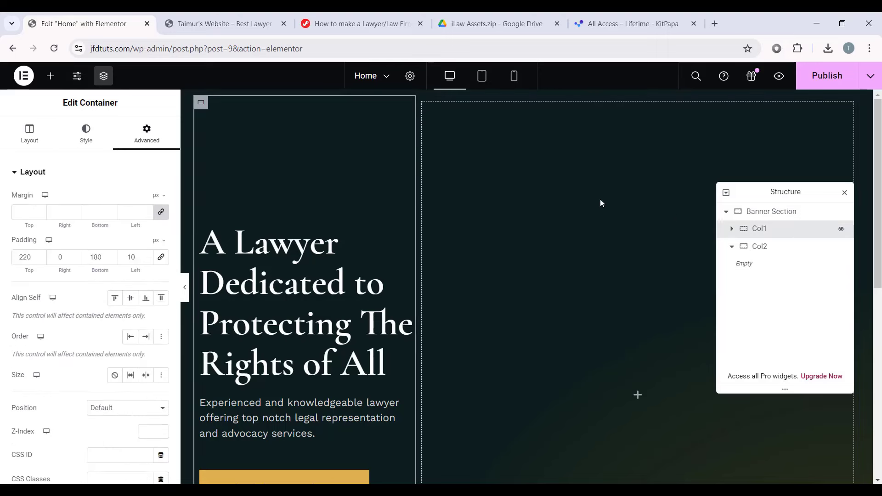
click(776, 246)
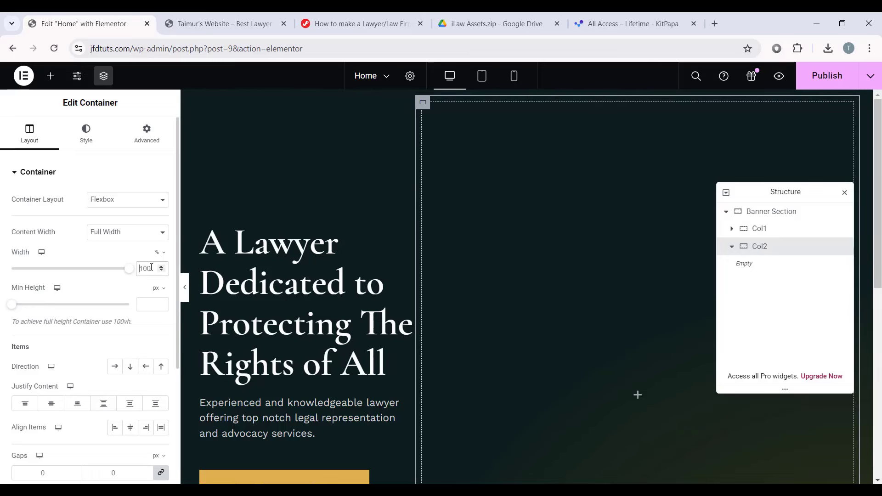
text(49)
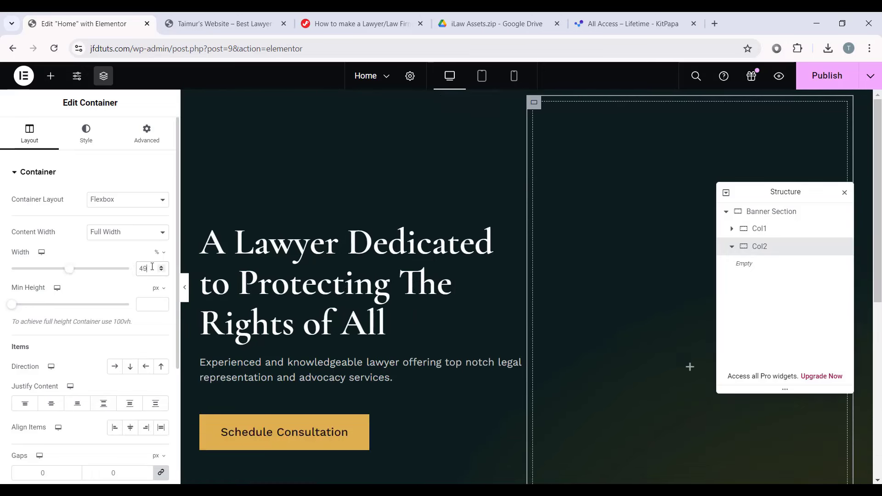
text(.666)
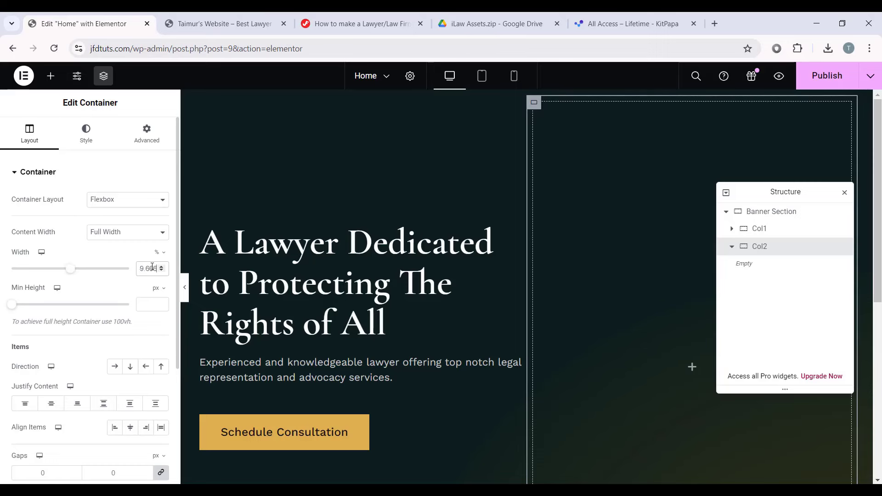
scroll(627, 95, down, 5)
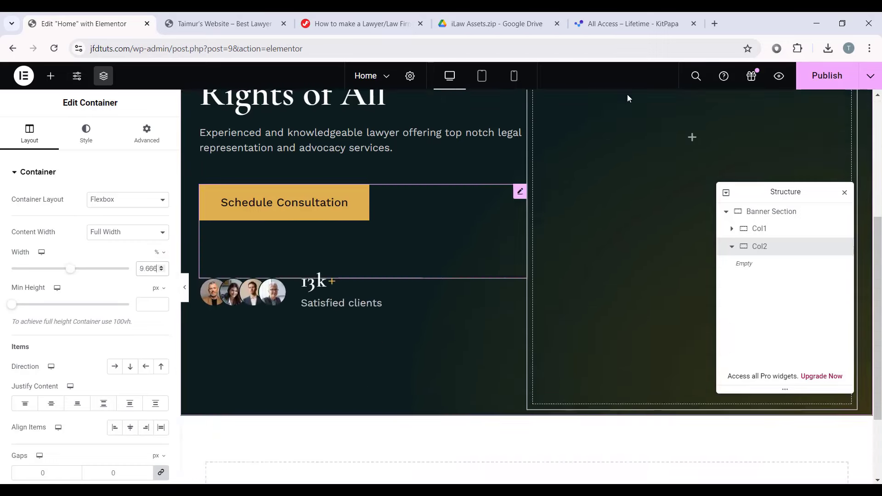
scroll(593, 244, up, 5)
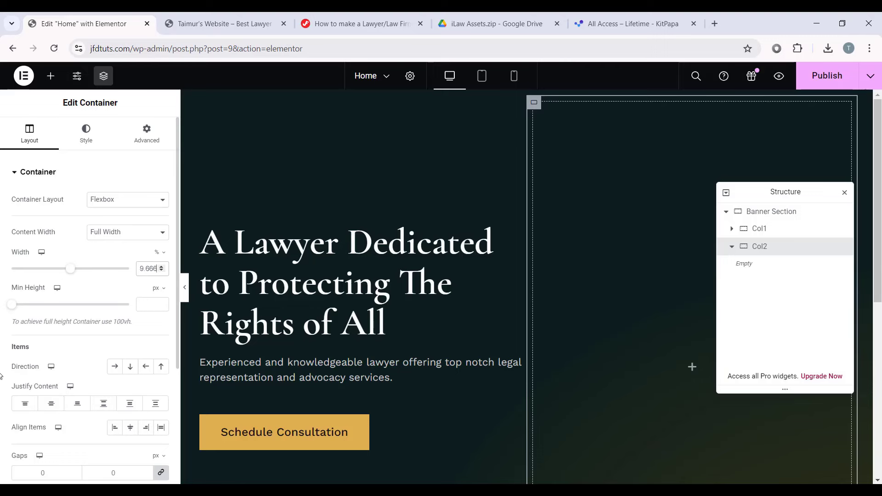
scroll(52, 401, down, 1)
click(77, 346)
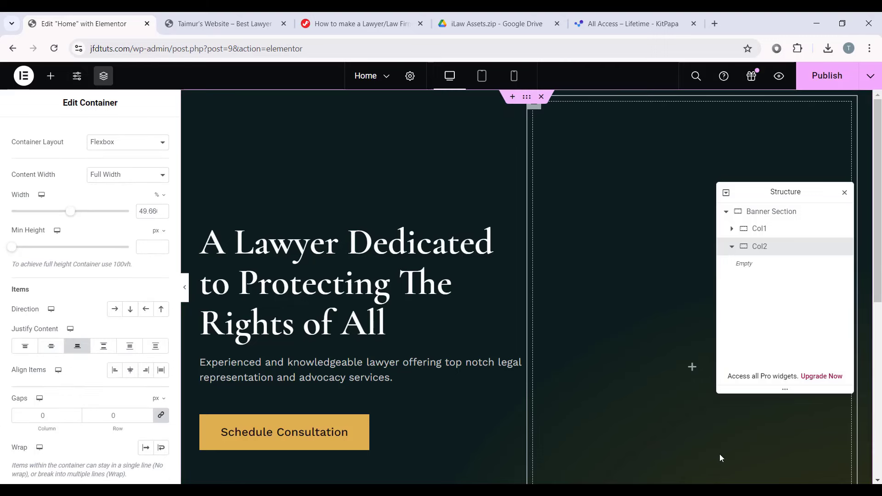
scroll(115, 275, up, 1)
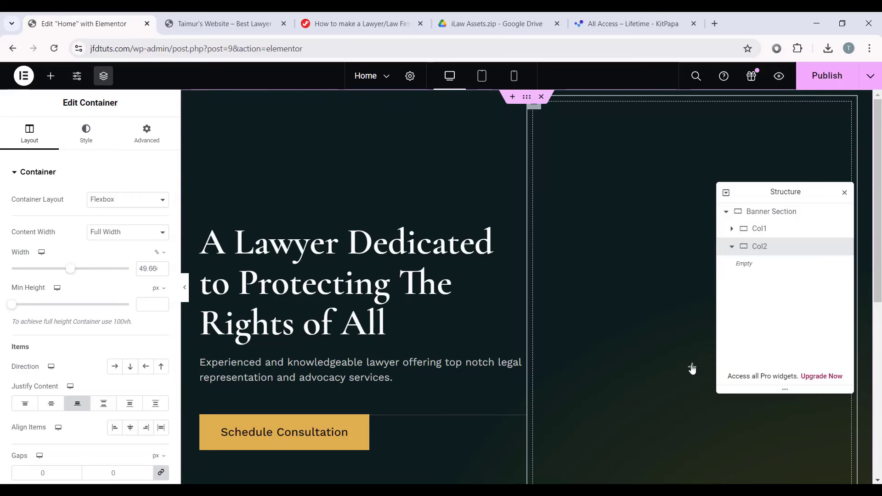
Step: Add an Image widget to Col2 showing the bearded lawyer photo
scroll(588, 275, down, 2)
click(691, 251)
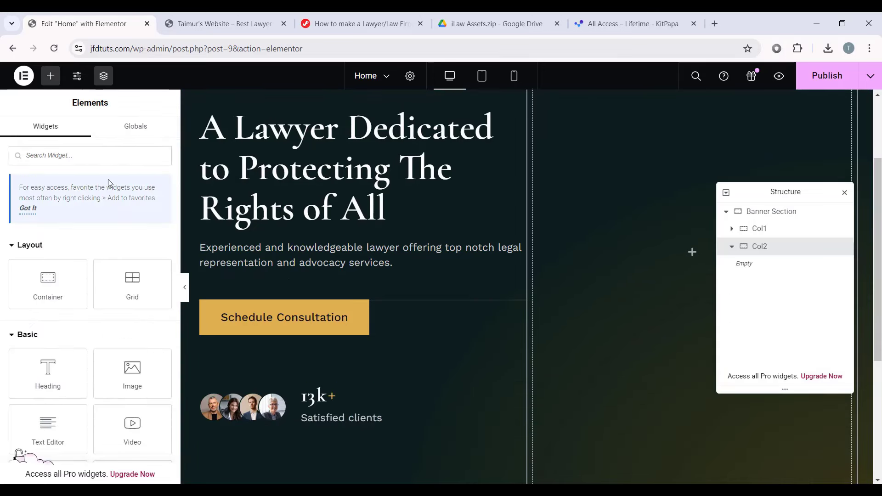
scroll(21, 244, down, 2)
scroll(20, 243, down, 1)
drag(133, 205, 686, 248)
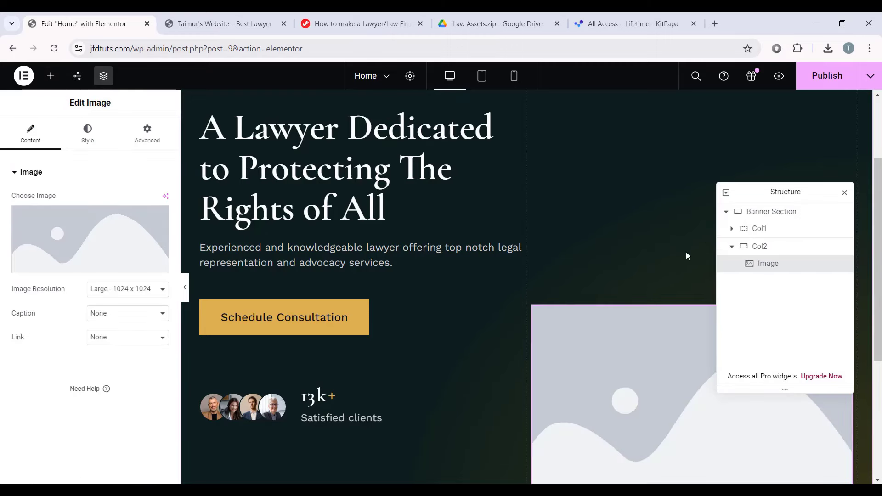
click(90, 248)
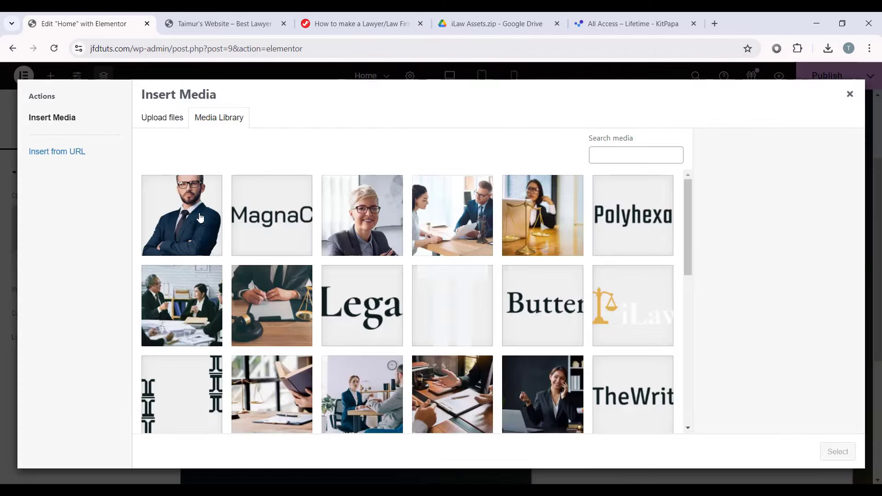
click(200, 217)
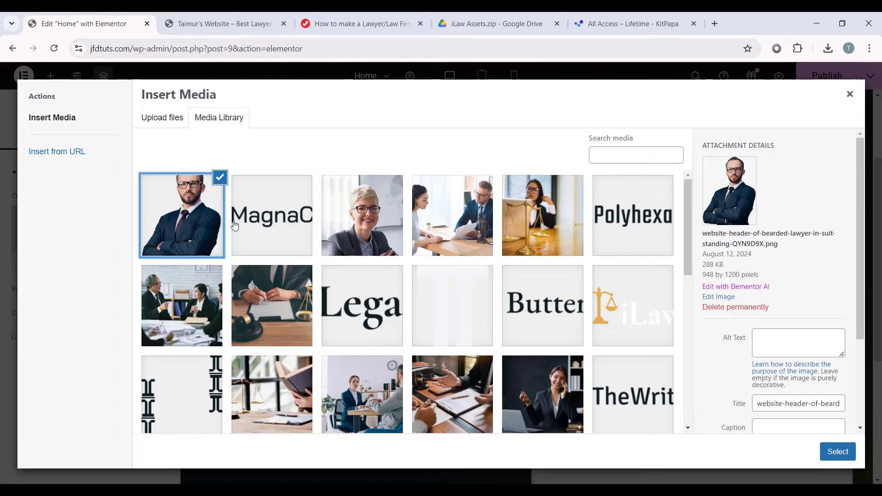
click(826, 454)
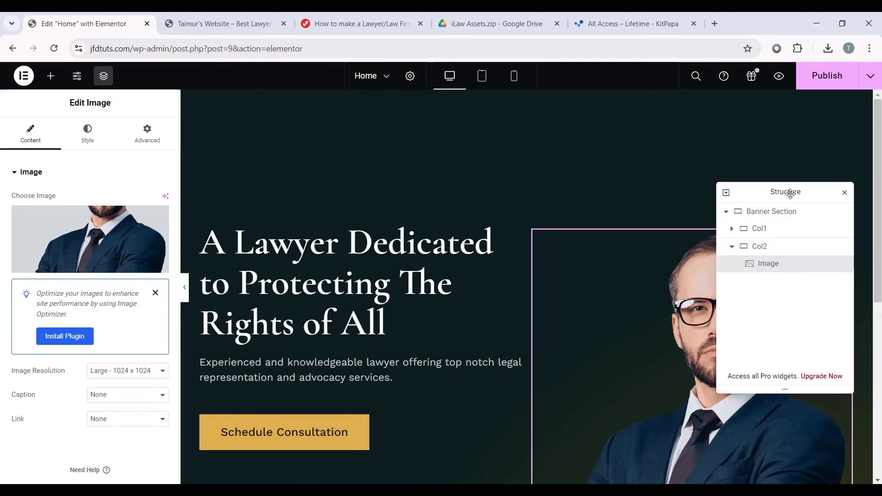
Step: Set the lawyer image's resolution to Full
drag(789, 194, 300, 130)
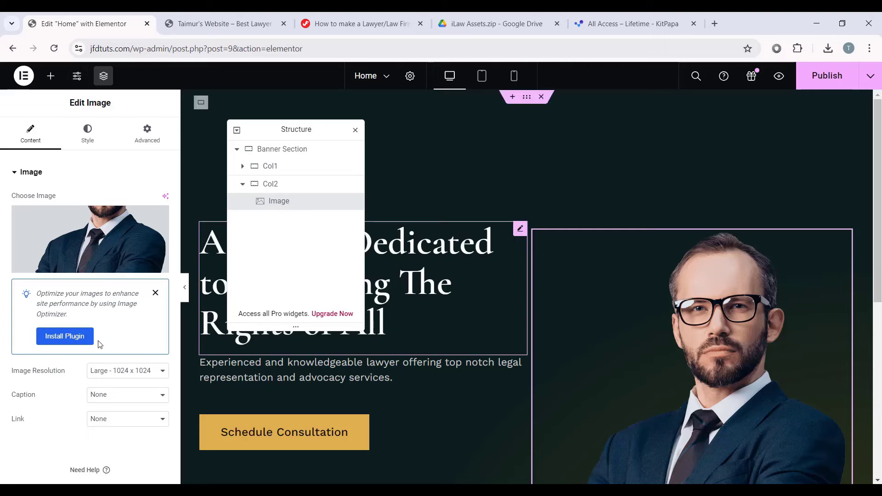
click(119, 370)
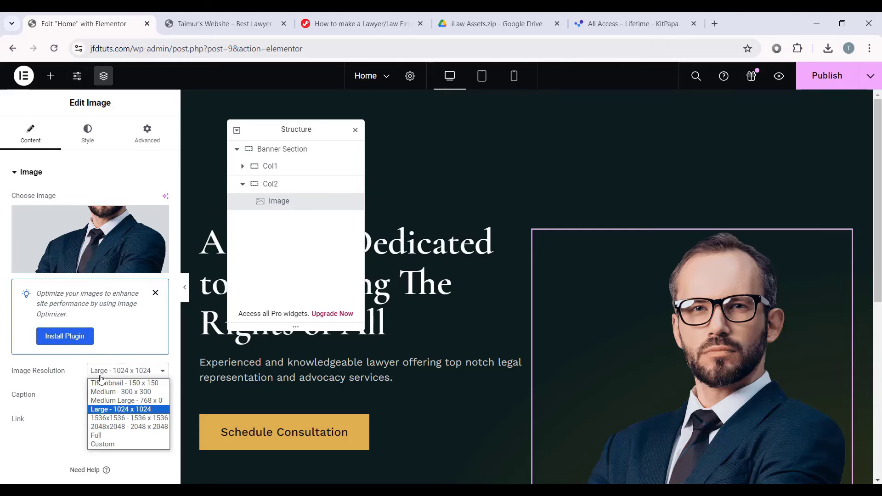
click(110, 435)
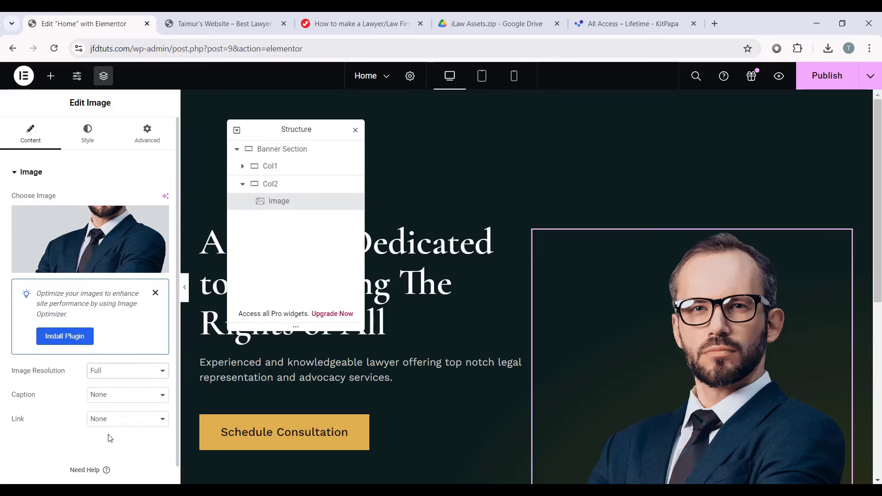
Step: Set the lawyer image's width to 100% in its Style settings
click(94, 137)
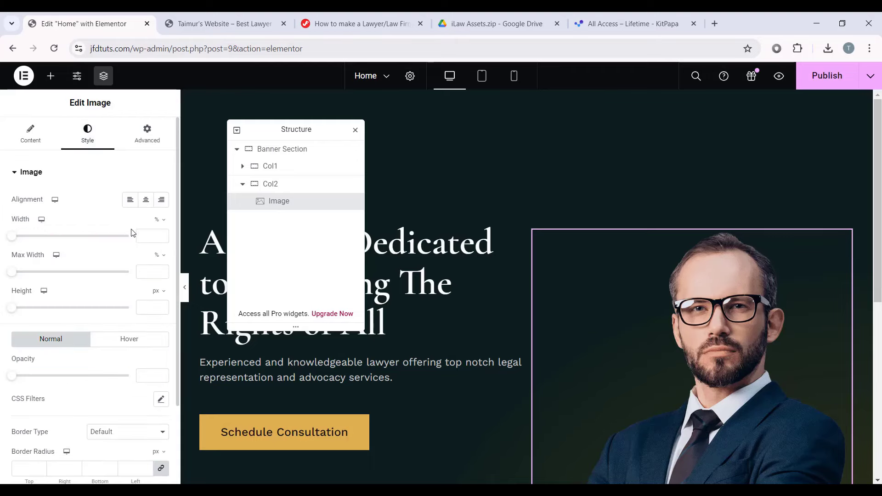
click(160, 237)
text(100)
Step: Give the image a -20 px bottom margin and a -130 px left margin
click(151, 134)
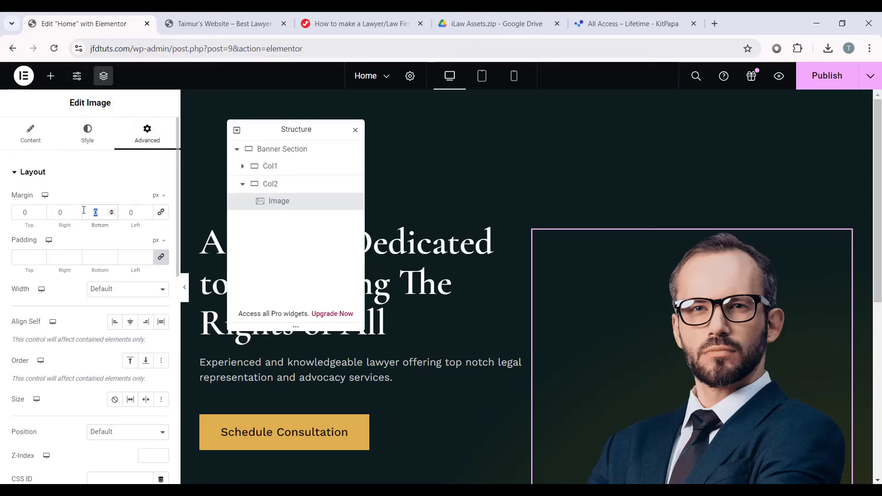
scroll(512, 281, down, 1)
text(20)
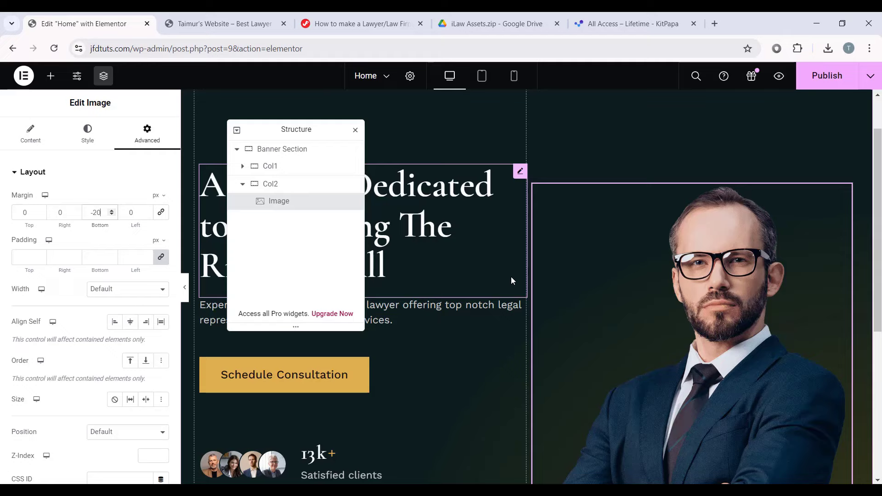
scroll(564, 296, down, 4)
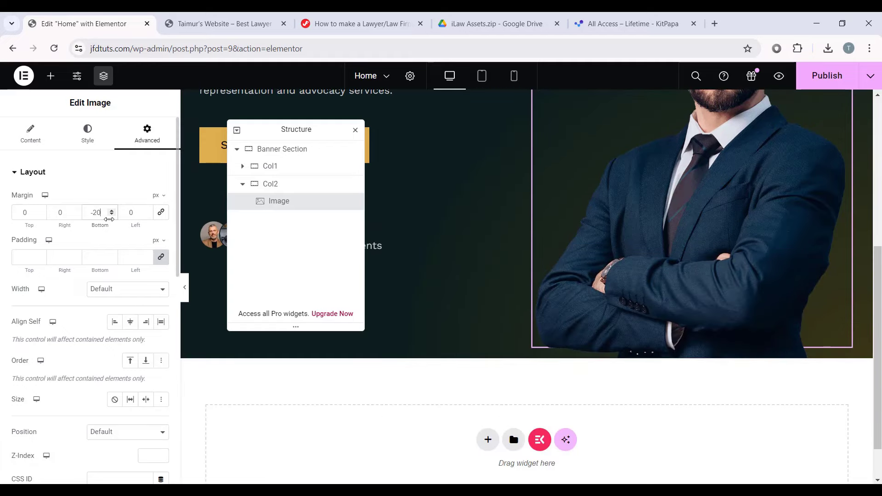
key(Down)
key(Down)
key(Up)
key(Up)
key(Up)
key(Up)
key(Up)
key(Up)
key(Up)
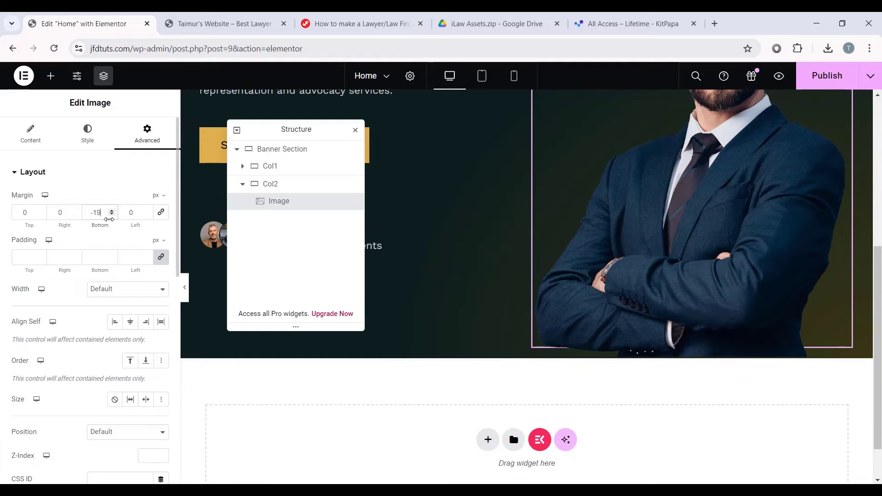
key(Down)
key(Down)
key(Down)
key(Down)
key(Down)
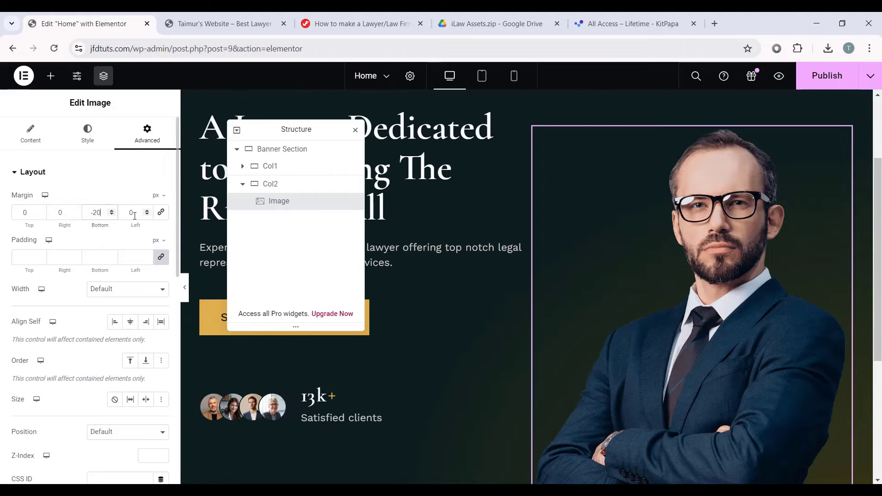
text(-130)
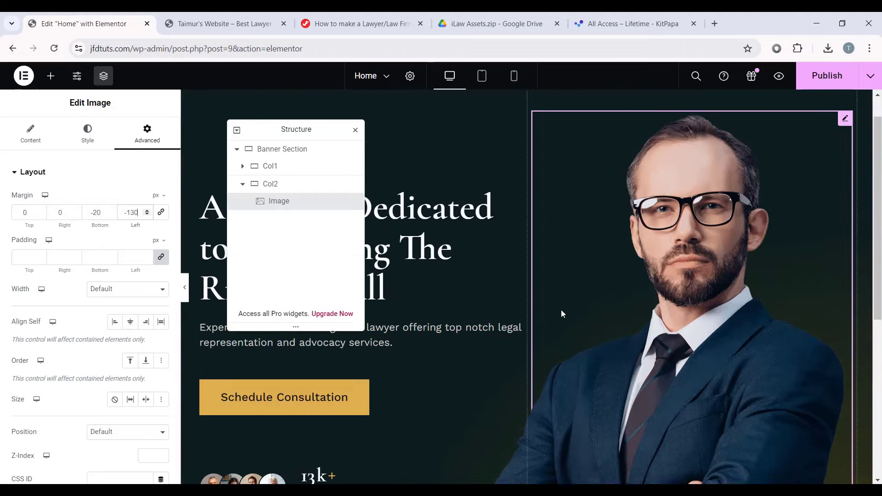
scroll(561, 310, up, 3)
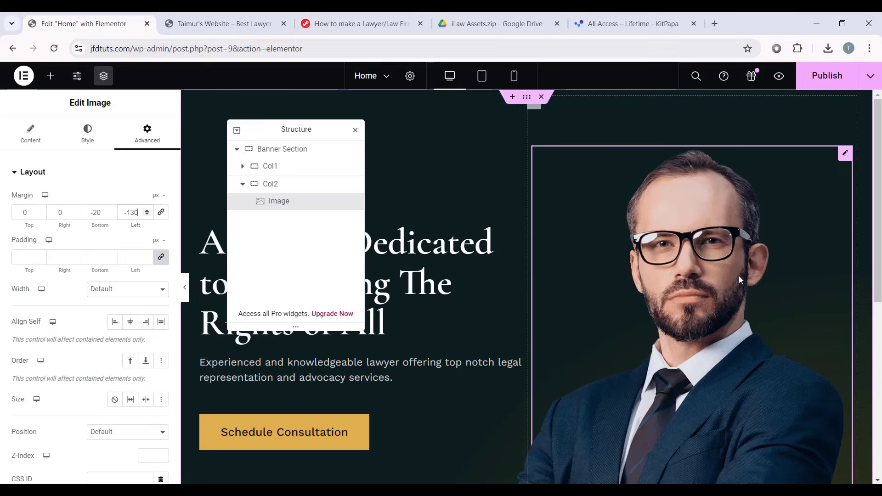
scroll(567, 328, down, 3)
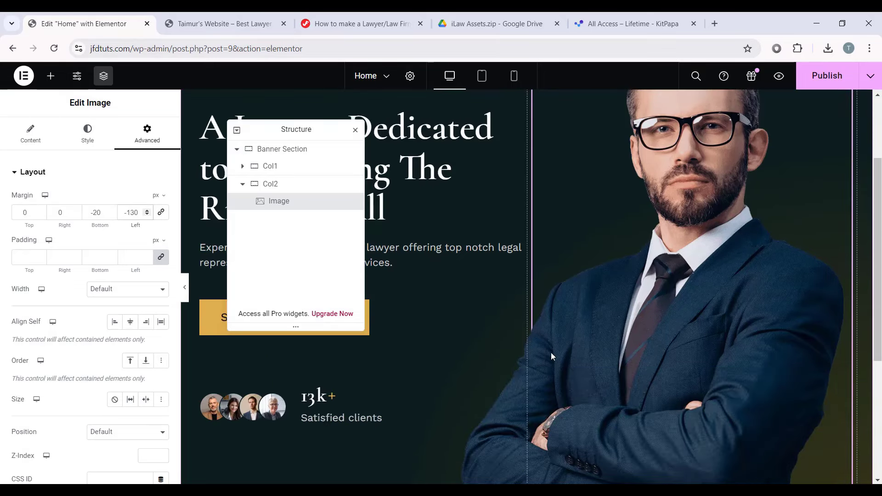
scroll(597, 294, up, 3)
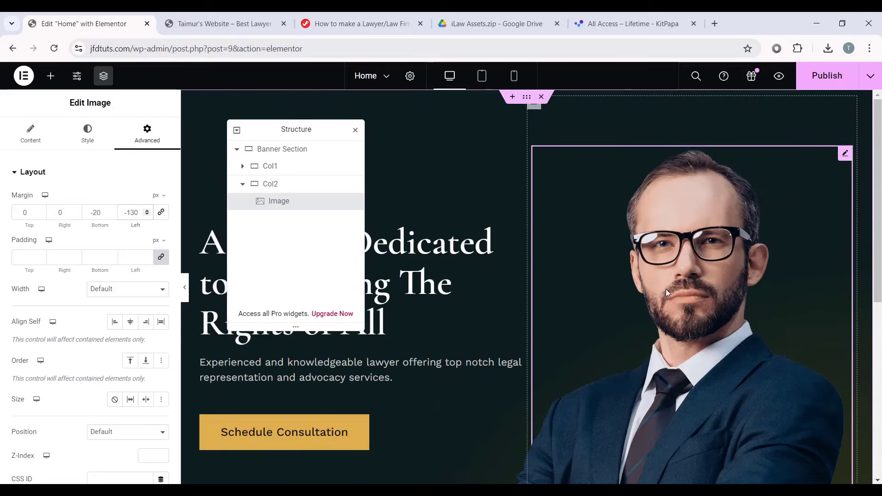
Step: Preview the banner with panels hidden, then restore the Elementor editing panel
click(184, 287)
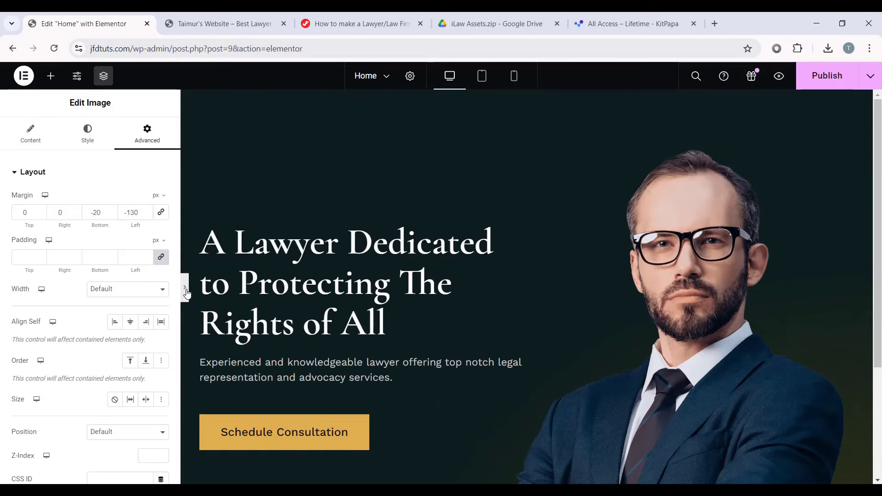
scroll(500, 180, down, 3)
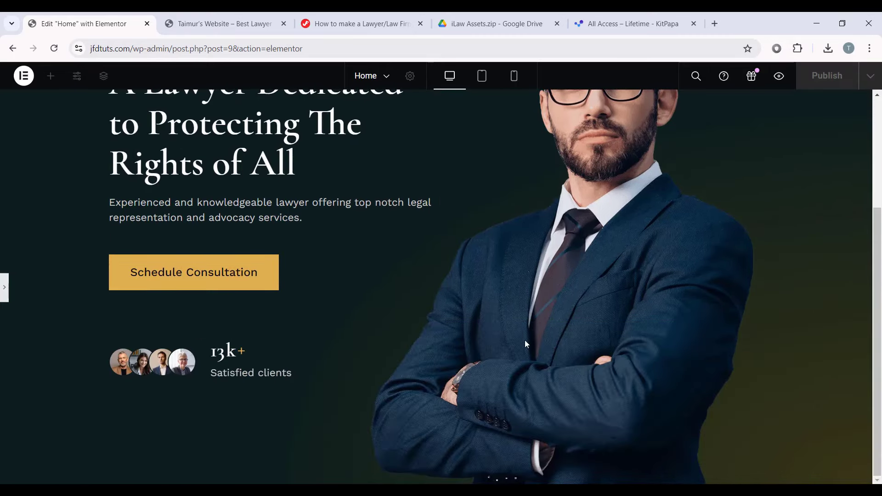
scroll(598, 332, up, 3)
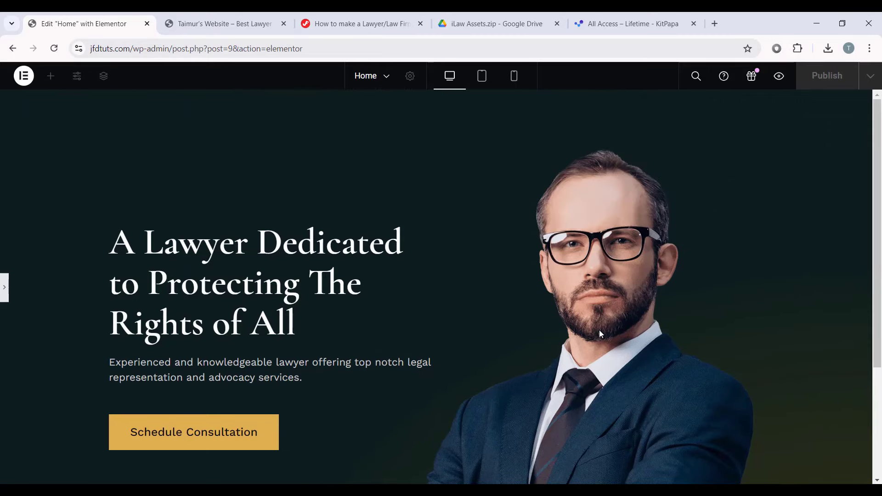
scroll(599, 329, down, 3)
scroll(723, 357, up, 3)
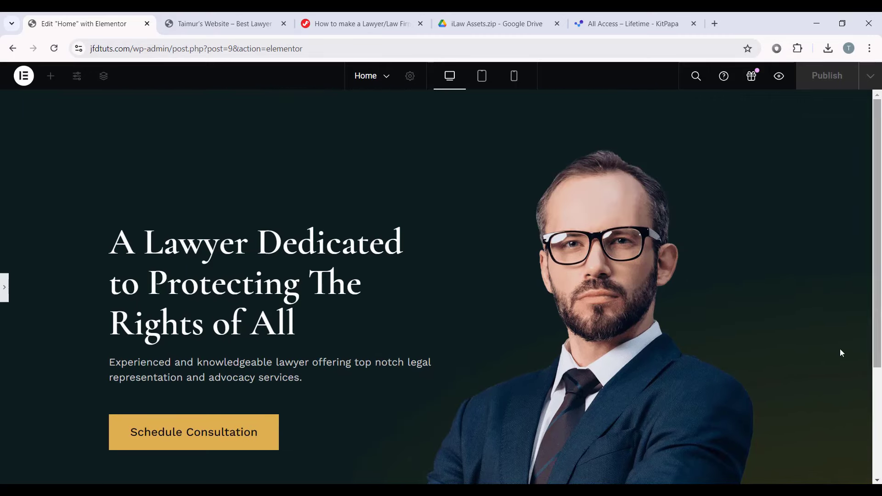
scroll(839, 348, down, 2)
click(2, 283)
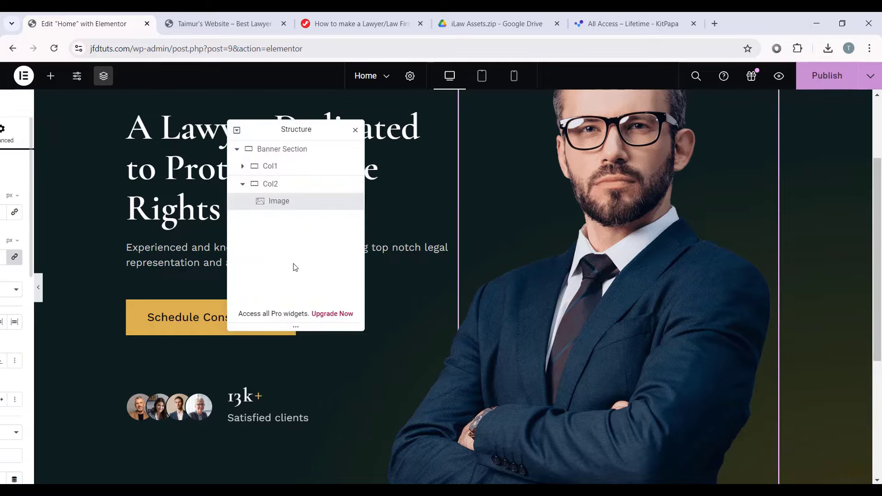
Step: Give the Banner Section a classic background overlay using the faint background pattern image
click(303, 149)
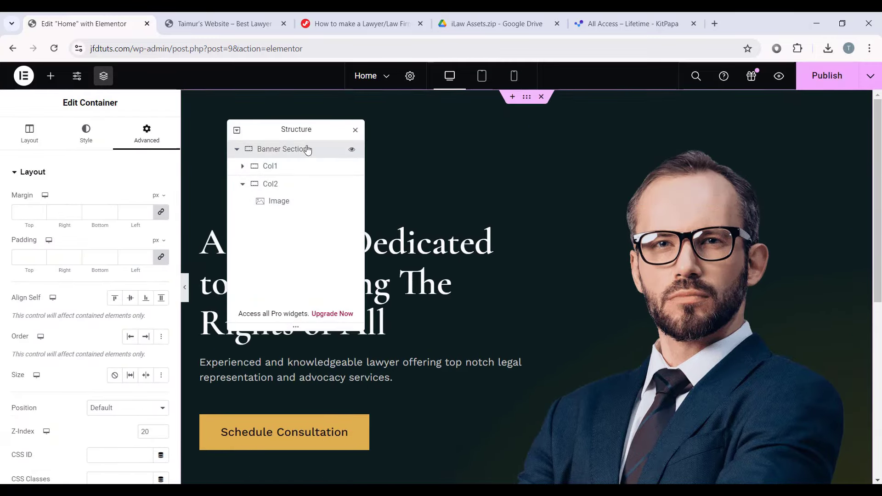
click(99, 136)
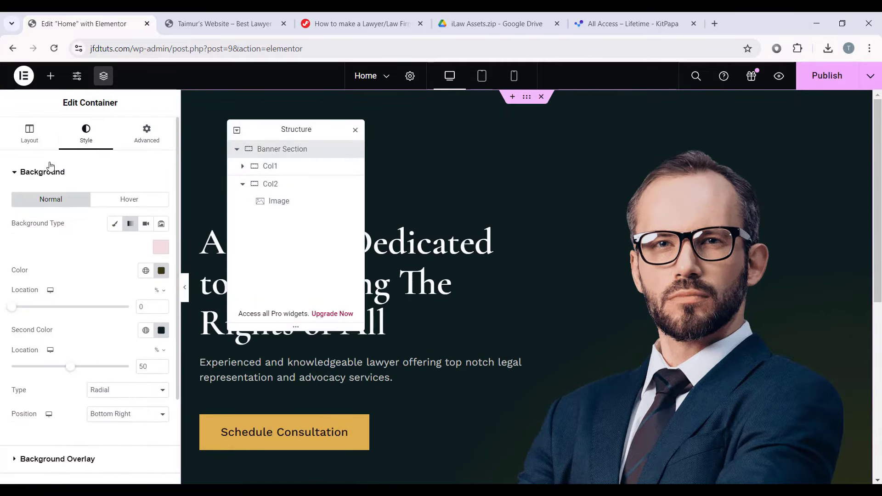
scroll(72, 227, down, 3)
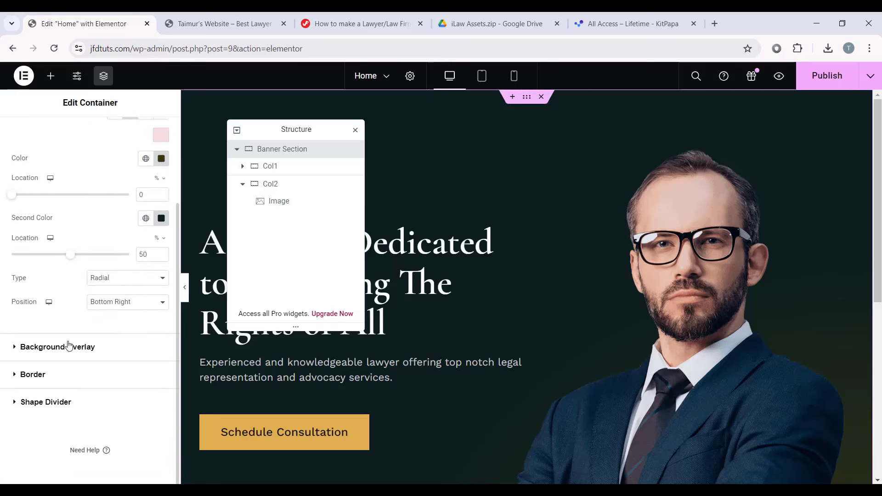
click(131, 348)
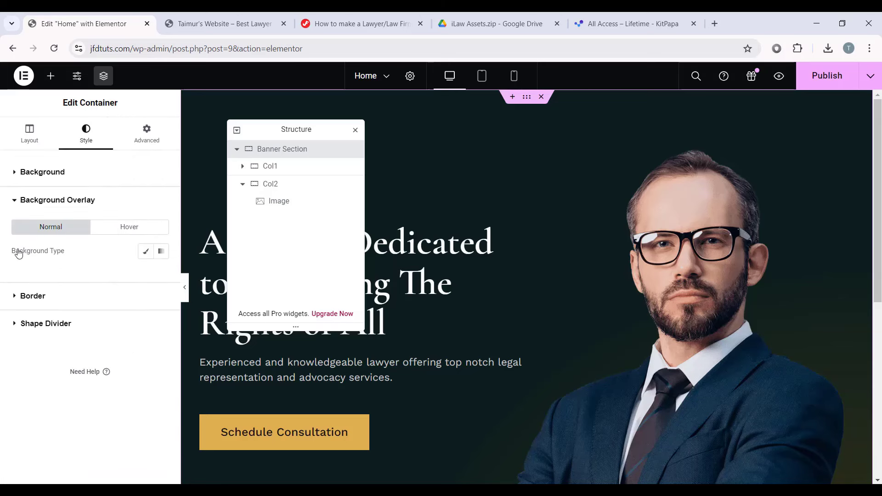
click(146, 251)
scroll(126, 269, down, 1)
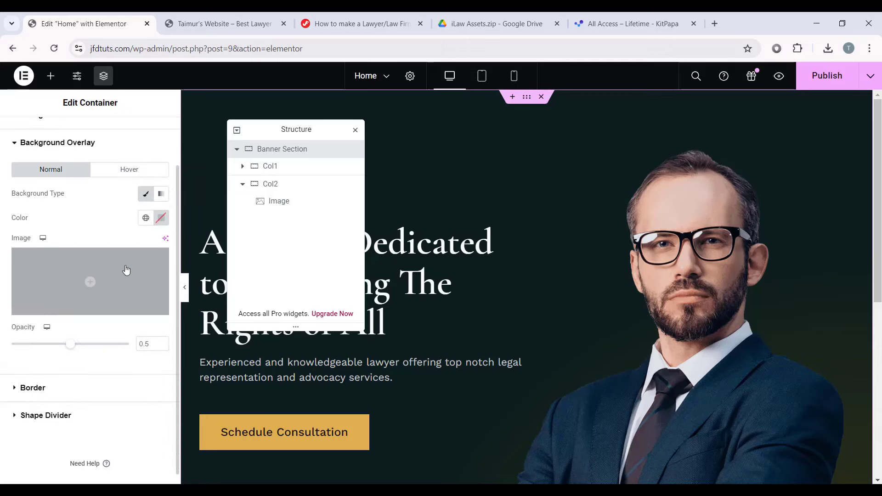
click(104, 284)
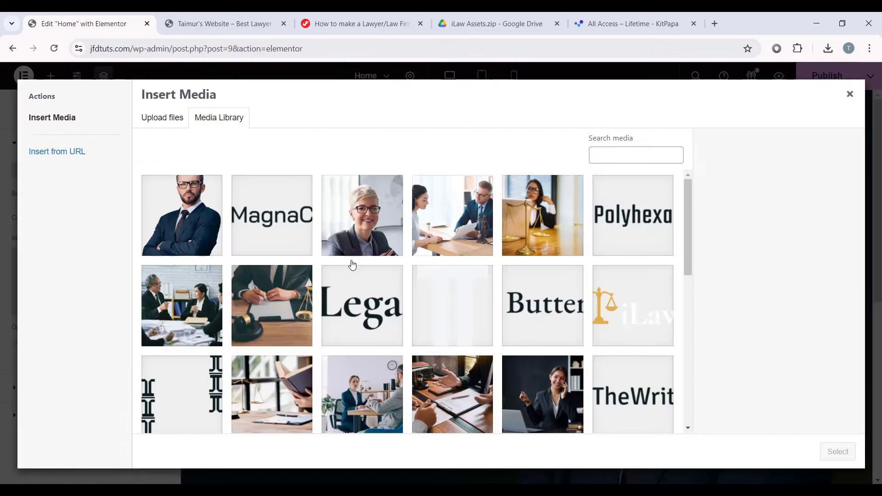
scroll(352, 264, down, 10)
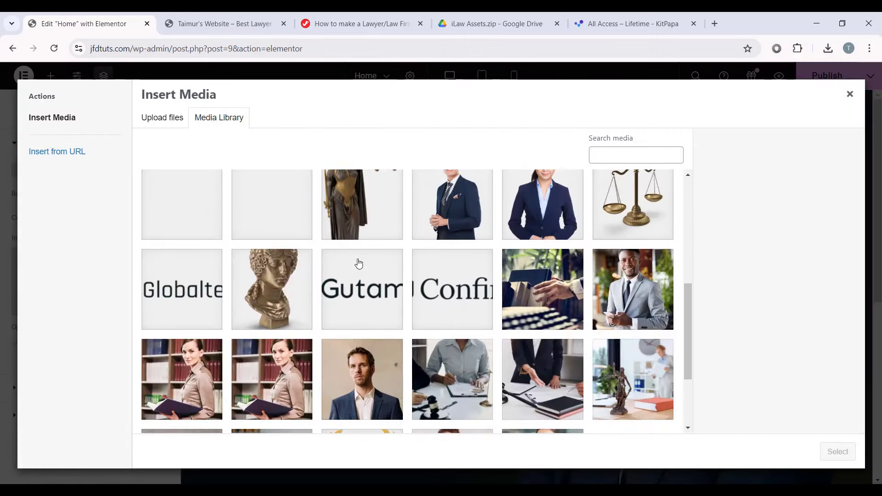
click(209, 205)
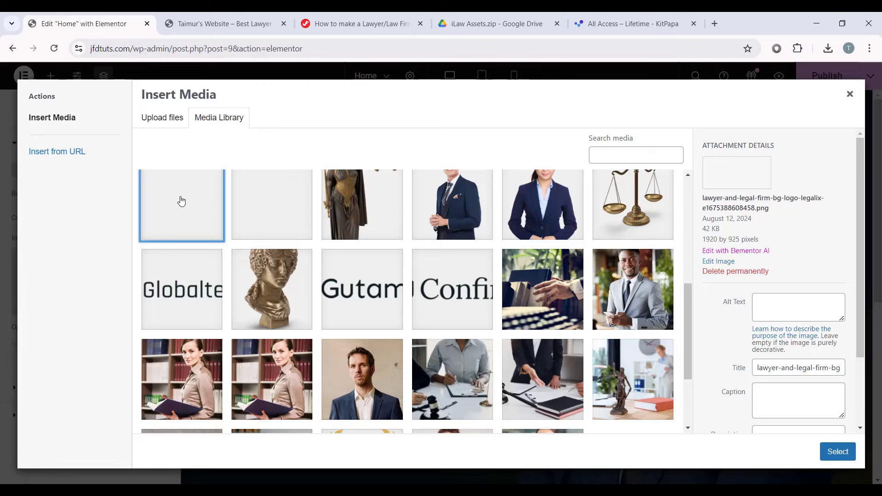
drag(703, 201, 775, 213)
click(775, 213)
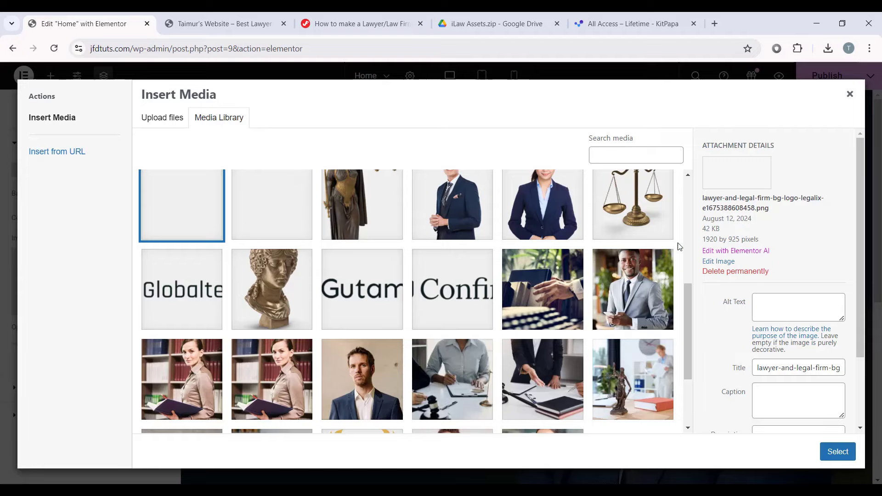
click(834, 455)
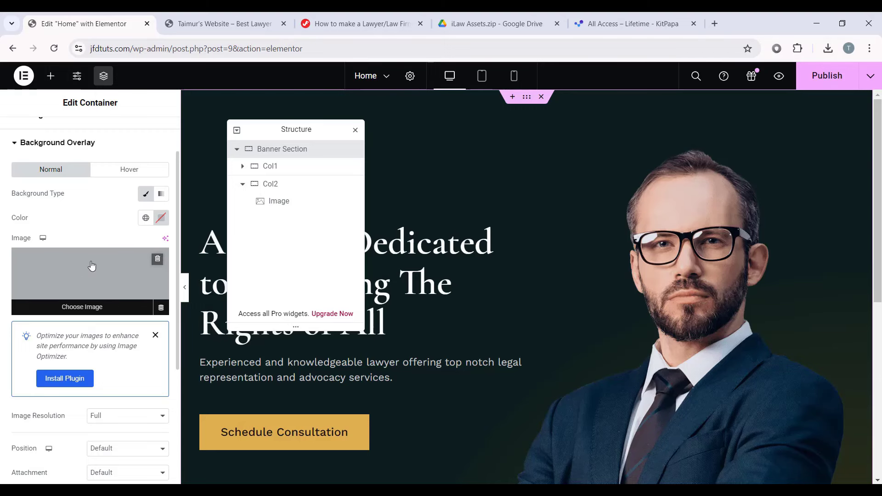
Step: Set the overlay to Bottom Center position, Fixed attachment, No-repeat and Cover size
scroll(144, 338, down, 3)
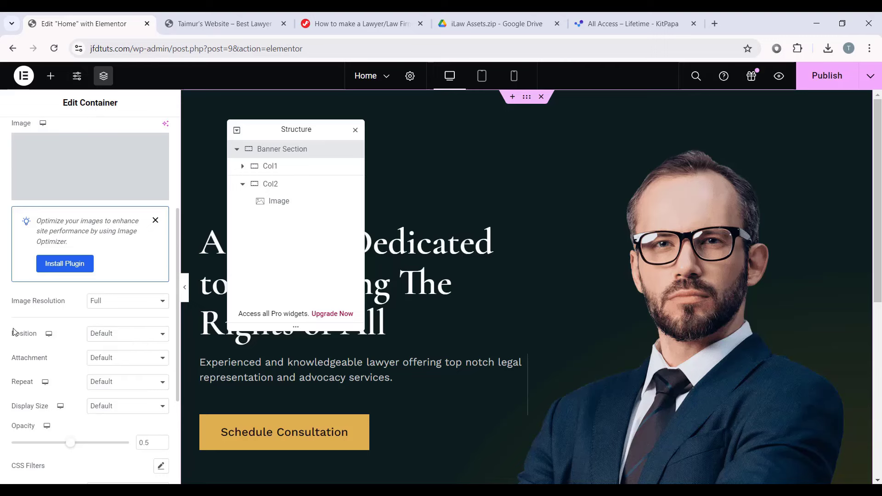
click(128, 334)
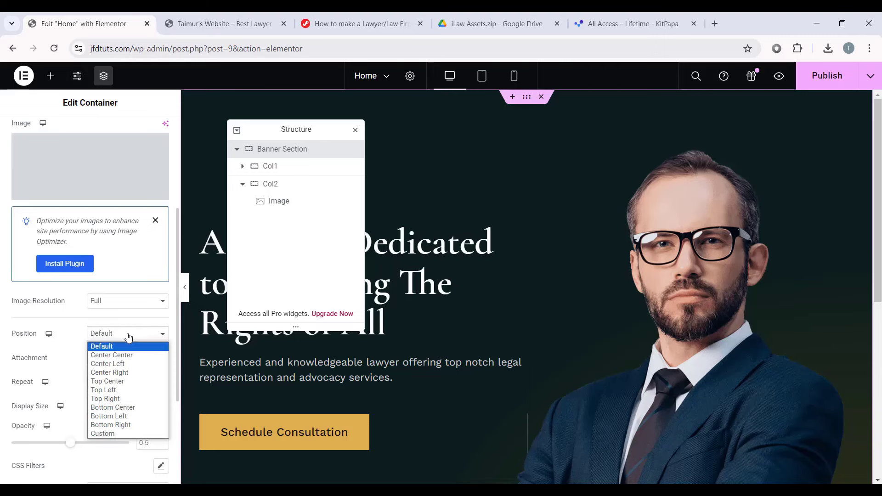
click(129, 408)
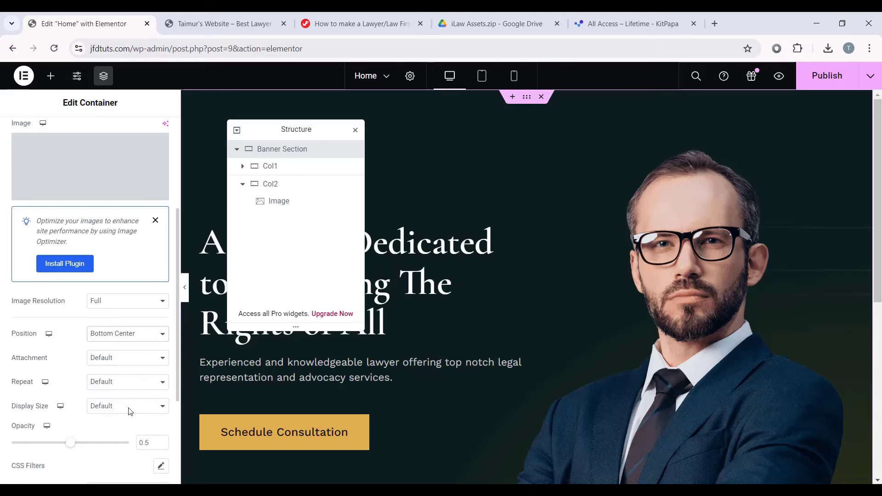
click(120, 358)
click(114, 386)
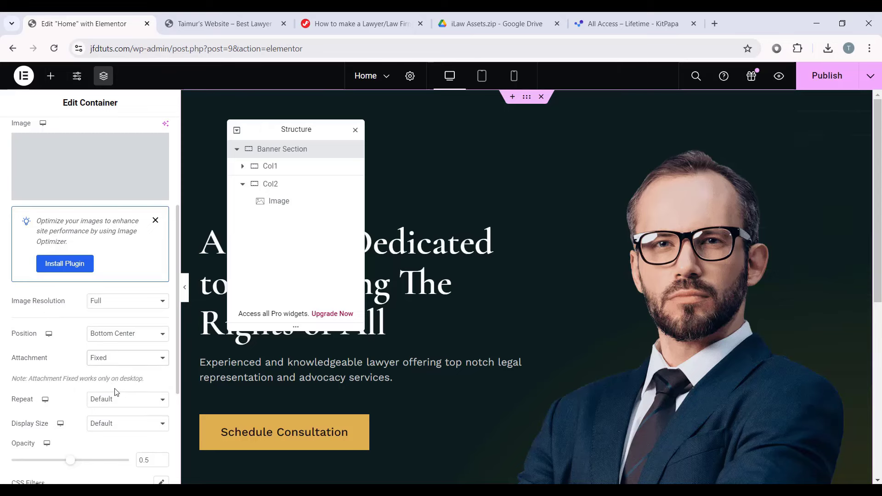
click(113, 398)
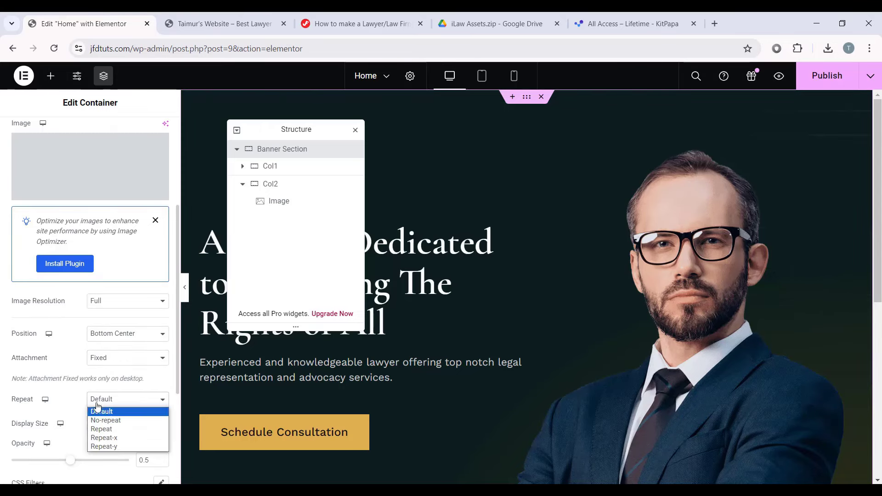
click(110, 418)
scroll(44, 388, down, 1)
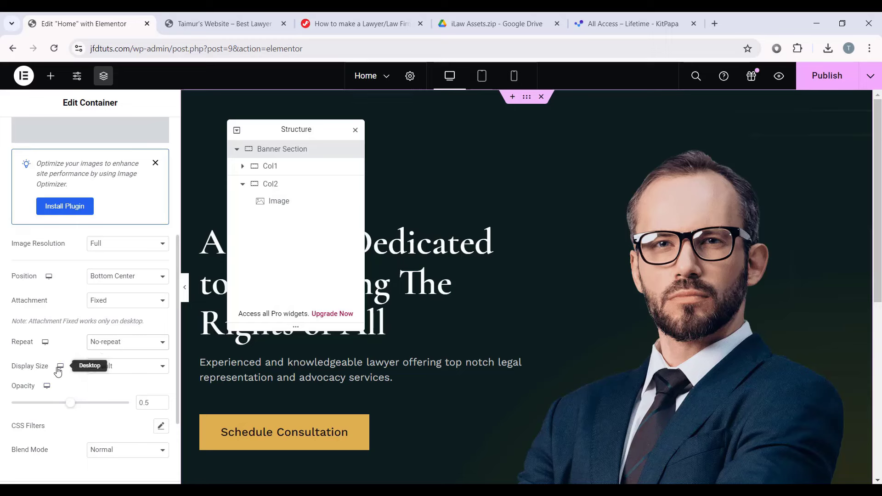
click(112, 368)
click(117, 395)
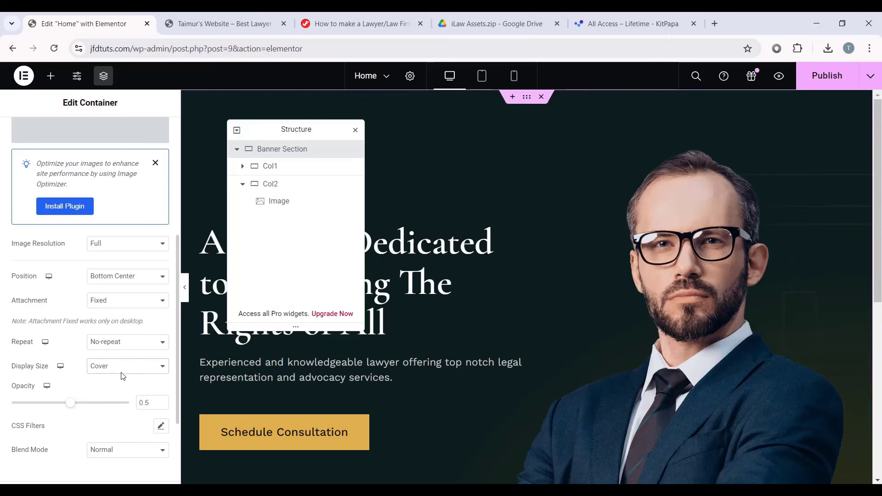
Step: Preview the banner, raise the overlay opacity to 0.8, and preview again
click(184, 287)
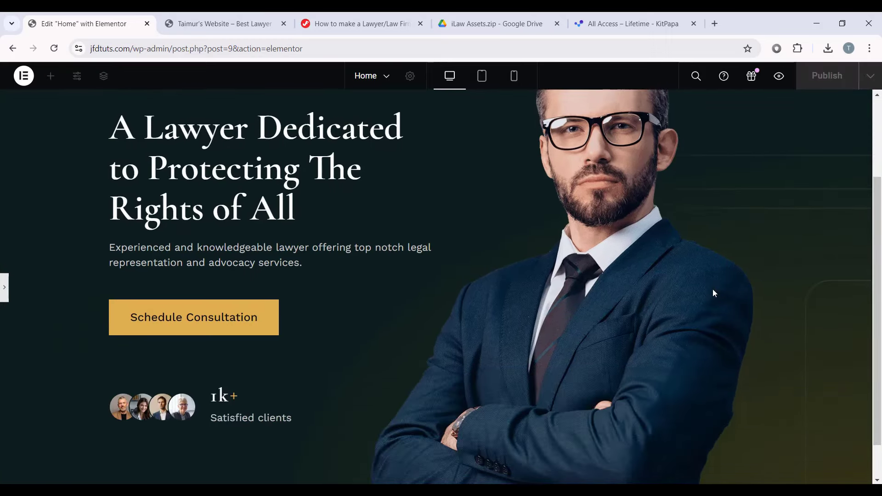
scroll(735, 296, down, 1)
scroll(762, 290, up, 3)
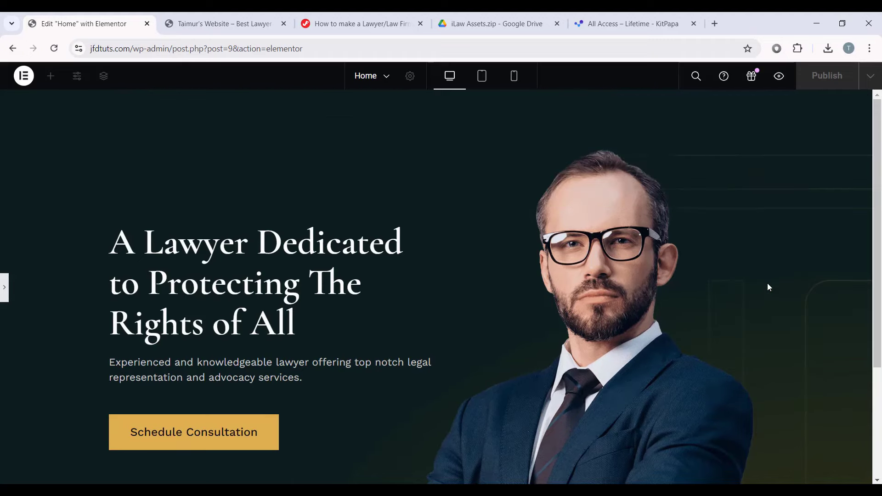
click(2, 292)
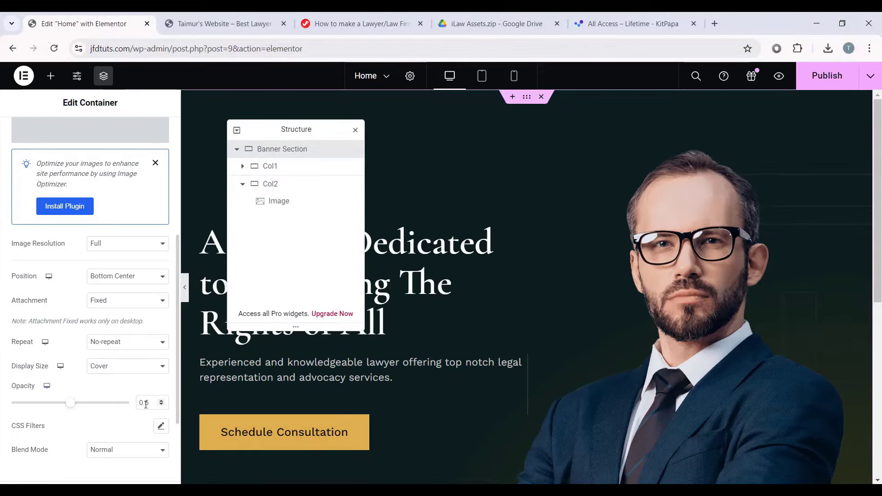
text(8)
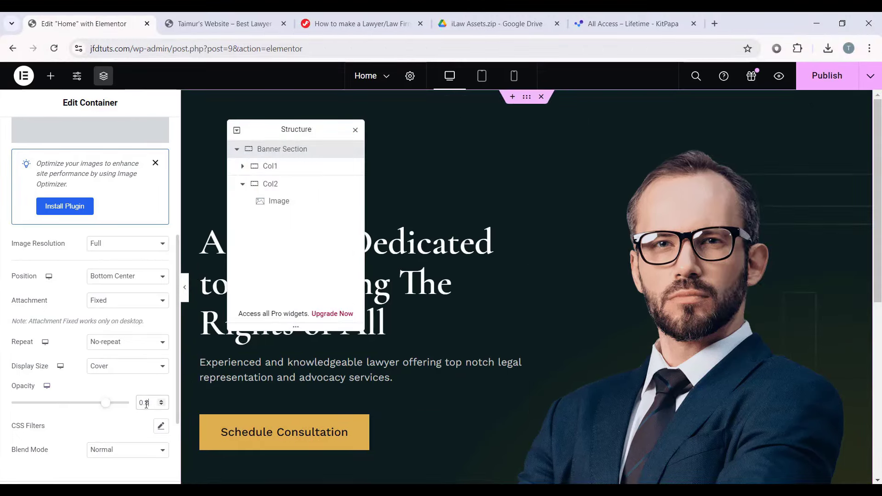
click(184, 287)
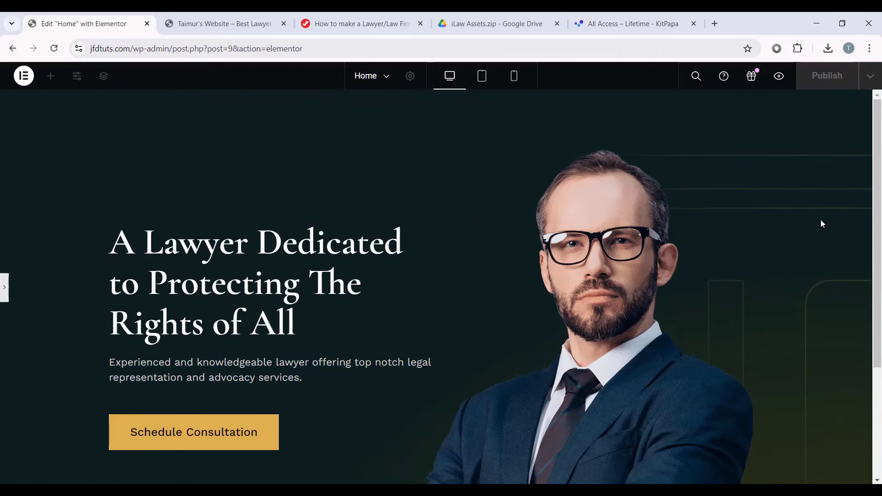
Step: Scroll through the full-page banner preview to inspect the overlay
scroll(663, 318, down, 3)
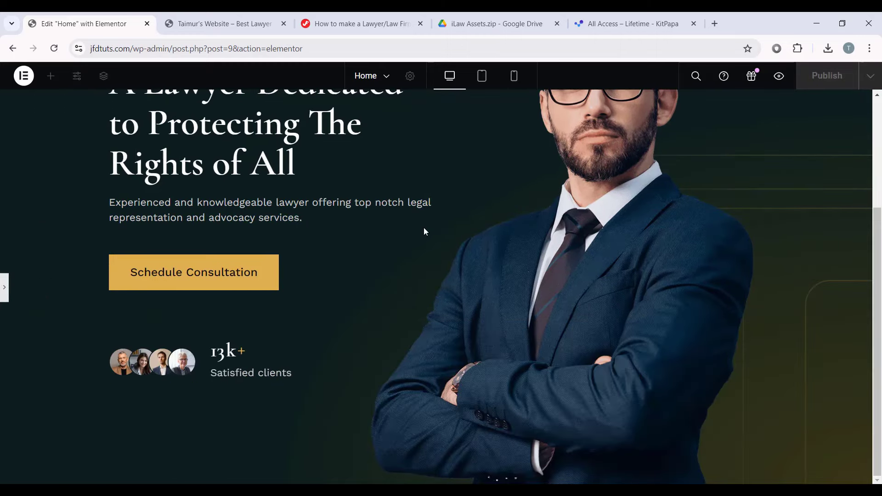
scroll(641, 177, up, 3)
scroll(627, 205, down, 3)
scroll(712, 219, up, 3)
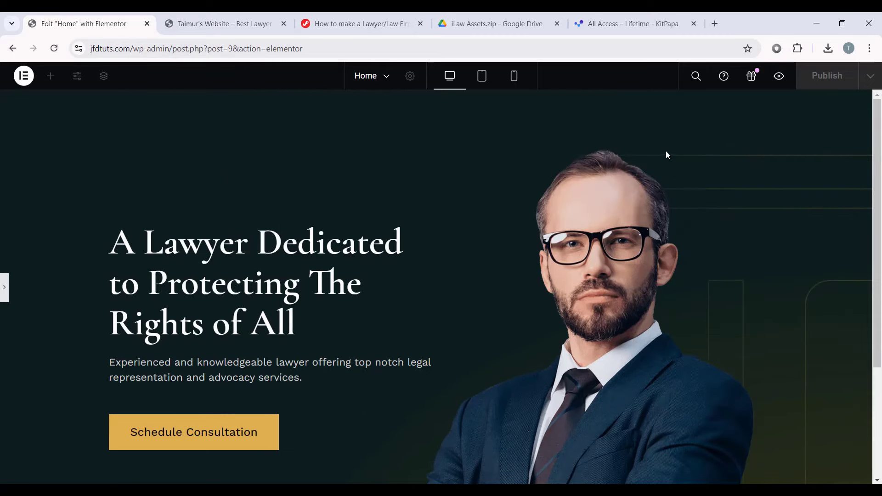
mouse_move(877, 156)
mouse_down()
mouse_move(871, 282)
mouse_move(880, 170)
mouse_up()
scroll(779, 190, up, 1)
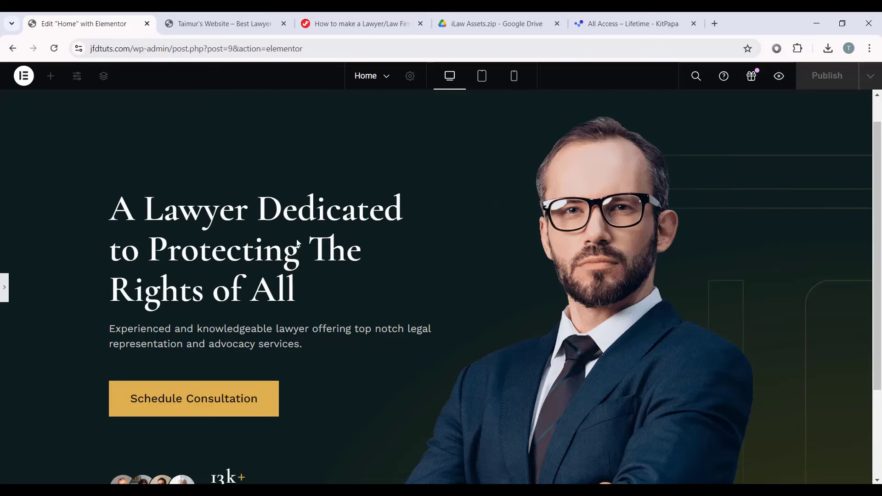
scroll(362, 261, down, 3)
scroll(457, 124, up, 4)
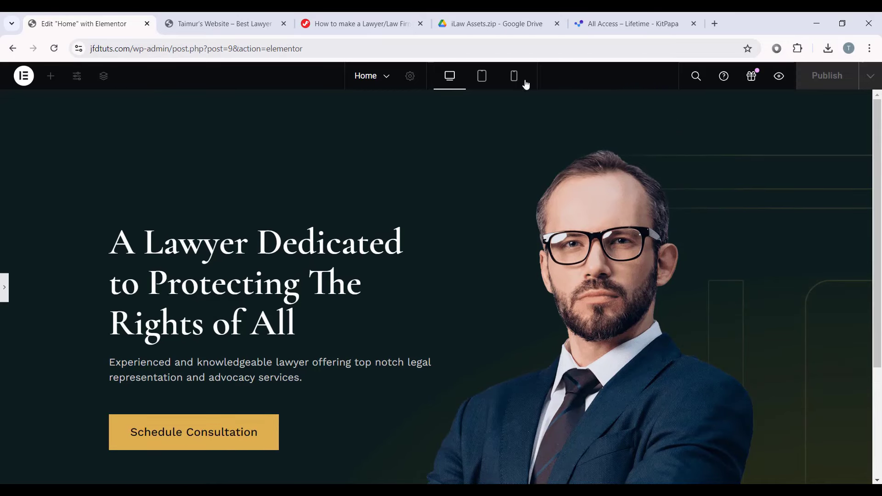
scroll(358, 187, down, 3)
scroll(449, 213, up, 2)
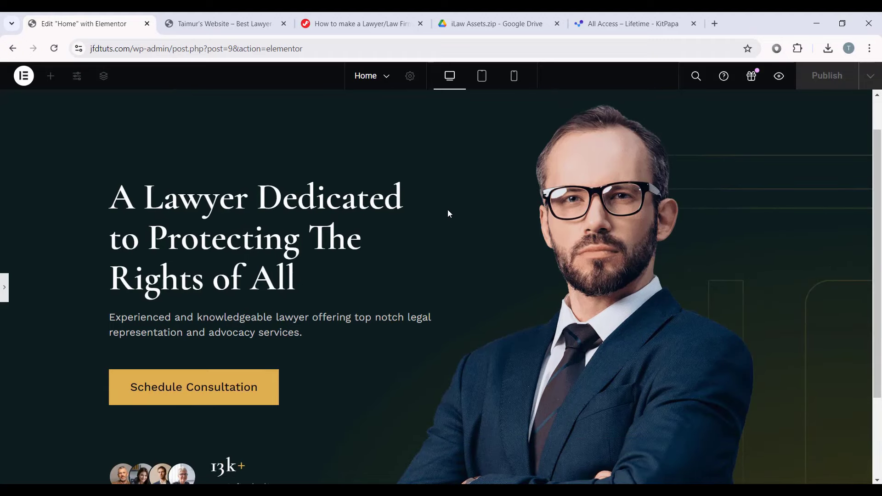
Step: Check the banner at tablet and mobile widths, then exit the preview
click(482, 77)
scroll(450, 296, down, 6)
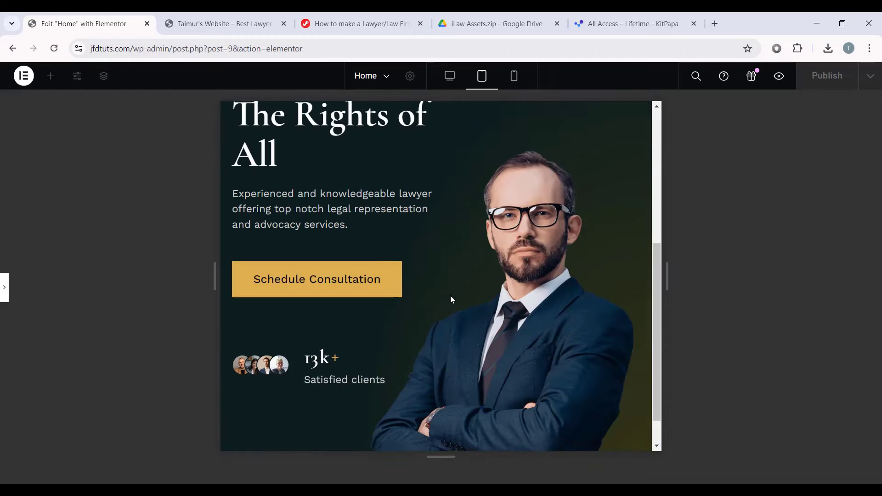
click(514, 77)
scroll(478, 275, up, 6)
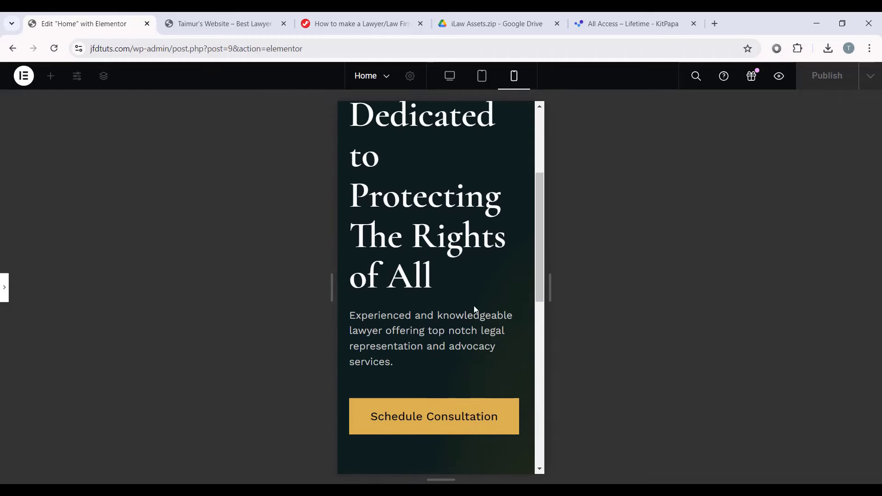
scroll(474, 306, down, 4)
scroll(477, 303, down, 7)
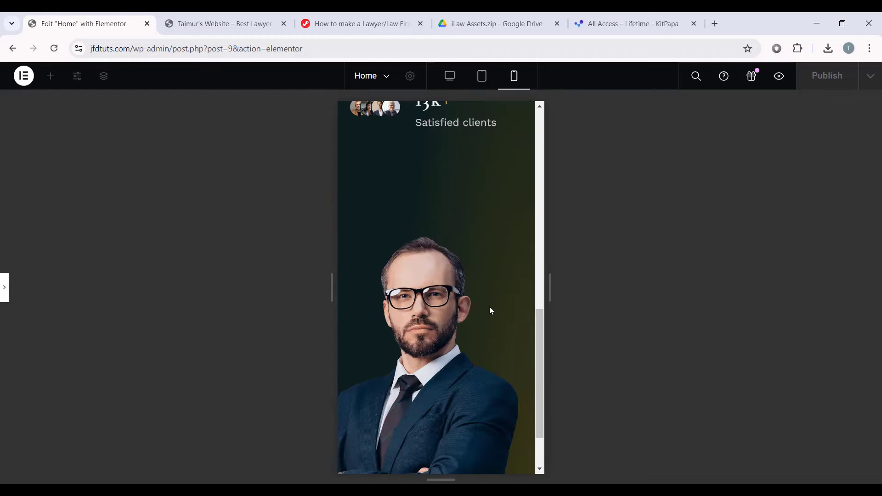
scroll(495, 296, down, 2)
scroll(497, 307, up, 7)
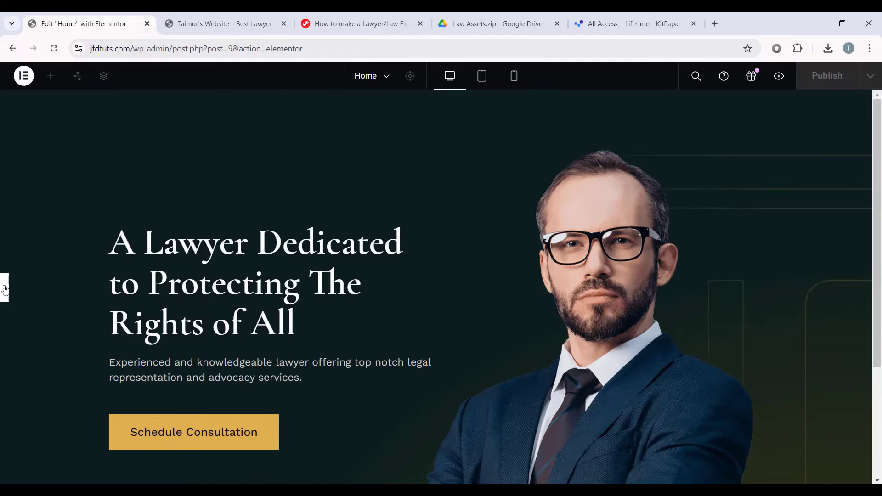
click(5, 288)
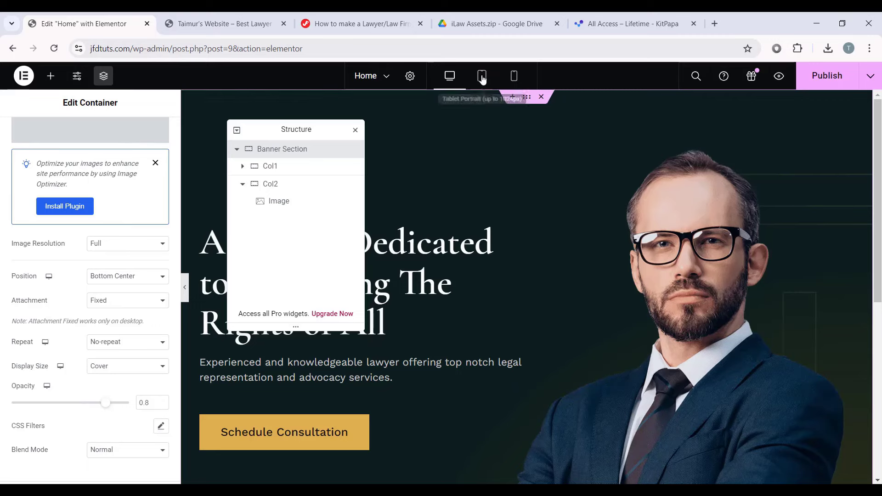
Step: At tablet width, give the Banner Section 20 px left and right padding
click(481, 77)
drag(299, 127, 788, 128)
click(773, 159)
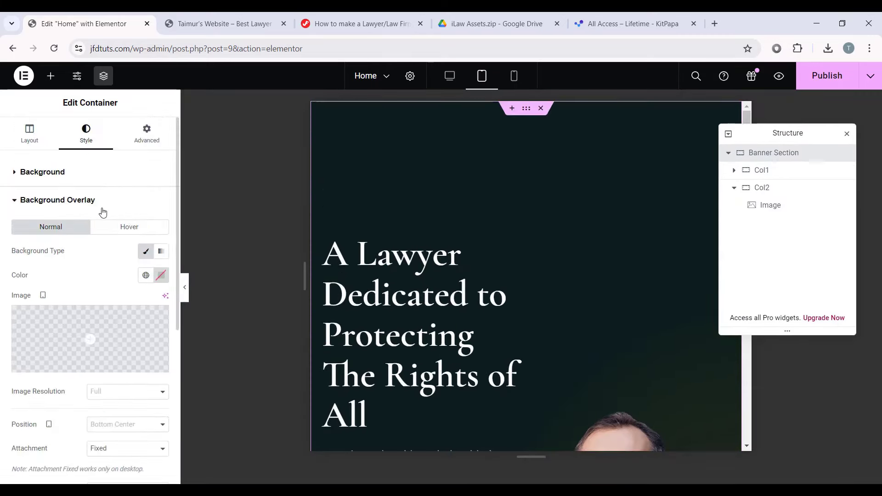
click(144, 134)
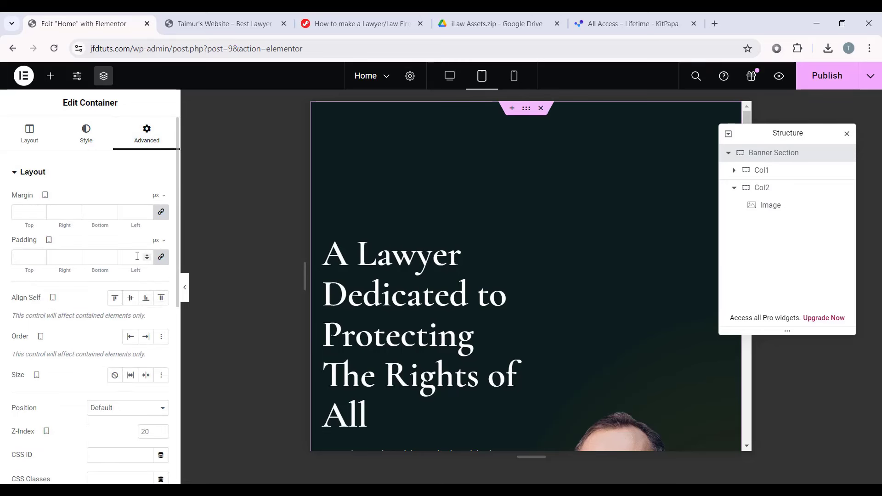
click(161, 257)
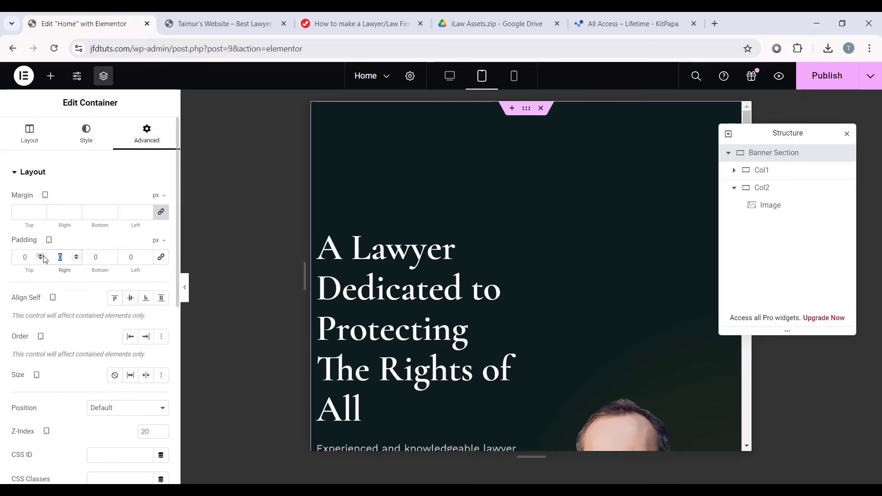
text(20)
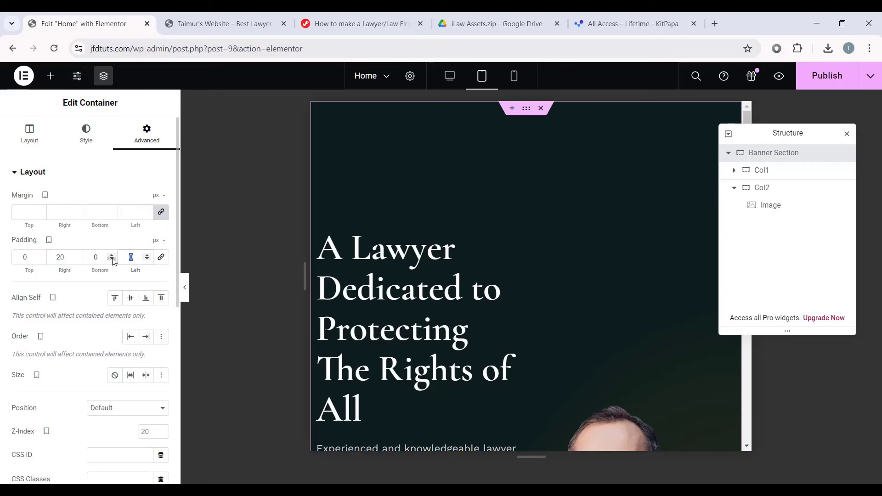
text(20)
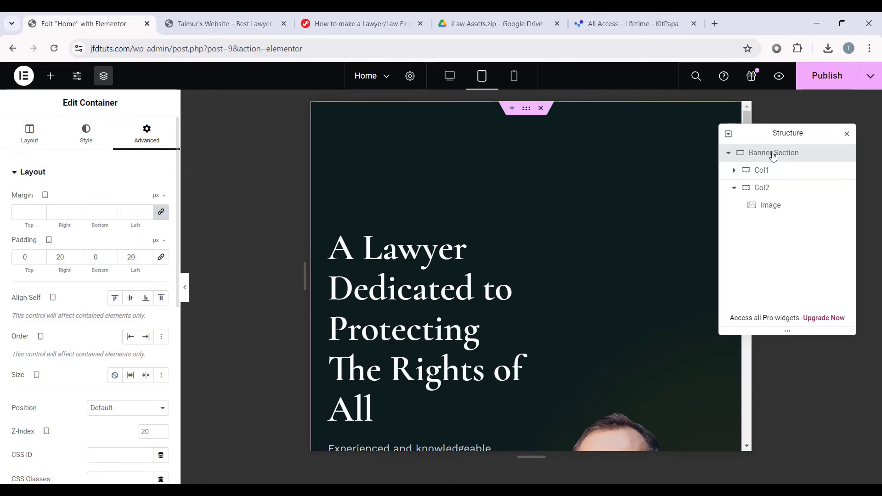
Step: Set the Banner Section's direction to column so its columns stack on tablet
click(29, 140)
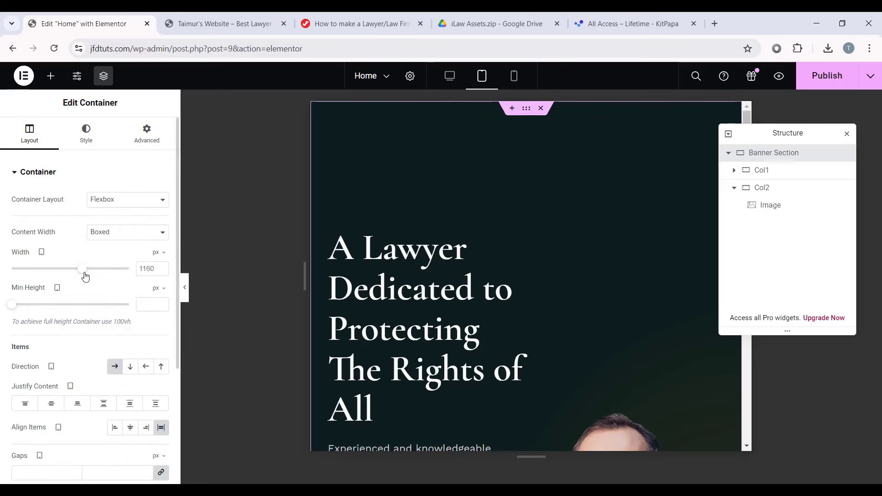
scroll(98, 315, down, 1)
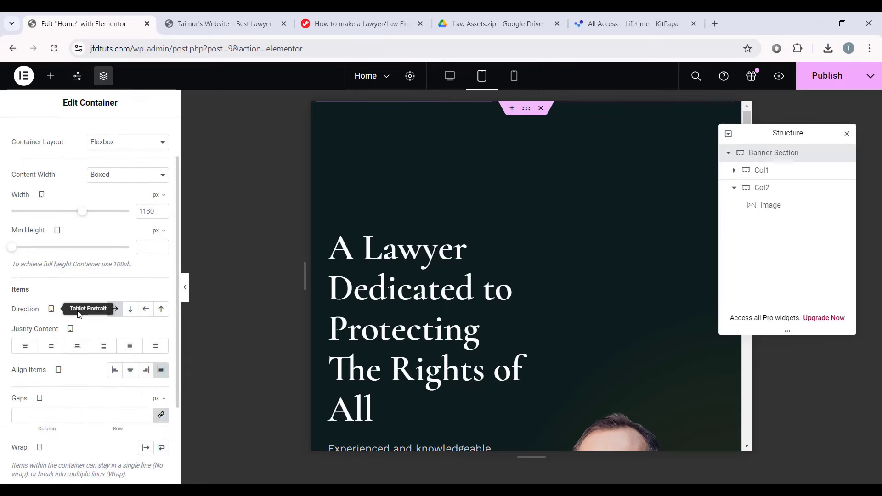
click(130, 309)
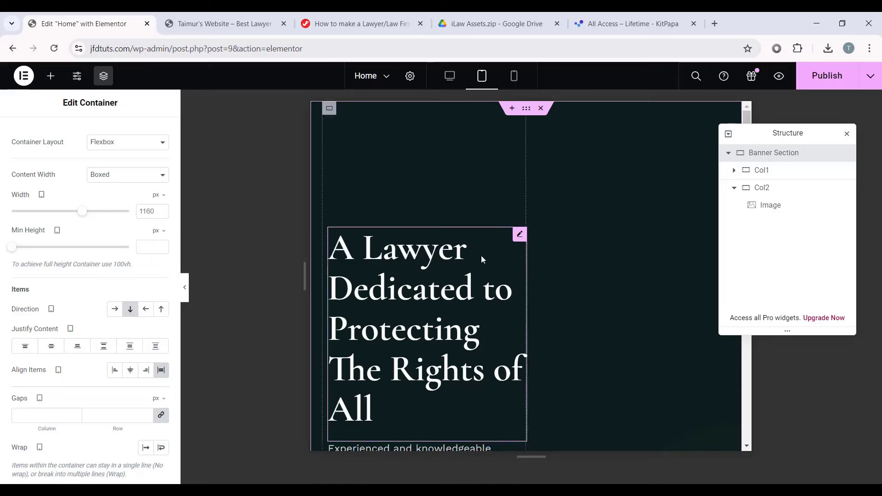
scroll(481, 255, down, 5)
scroll(474, 265, down, 6)
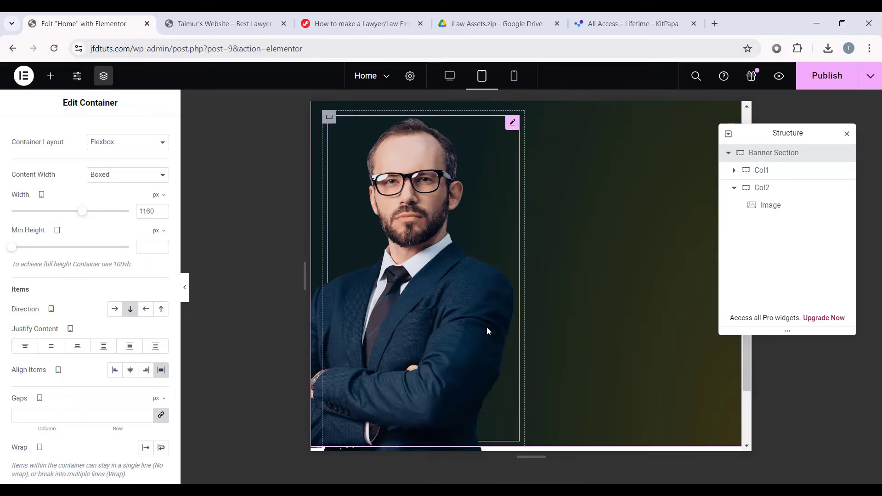
scroll(495, 271, up, 10)
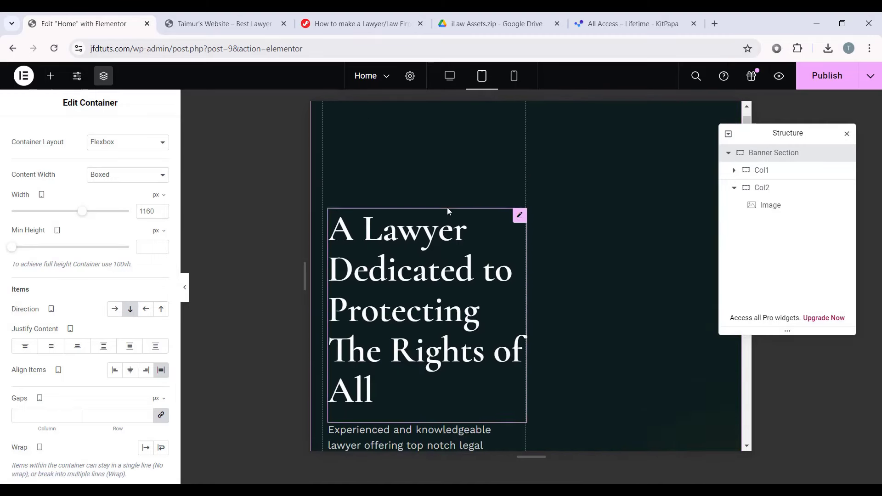
Step: Make Col1 100% wide on tablet with 180 px top and 60 px bottom padding
click(761, 177)
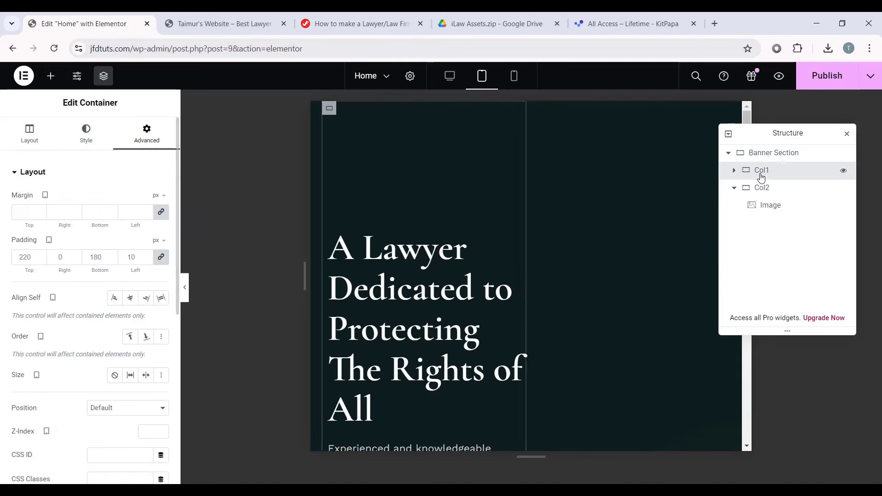
click(37, 137)
click(147, 254)
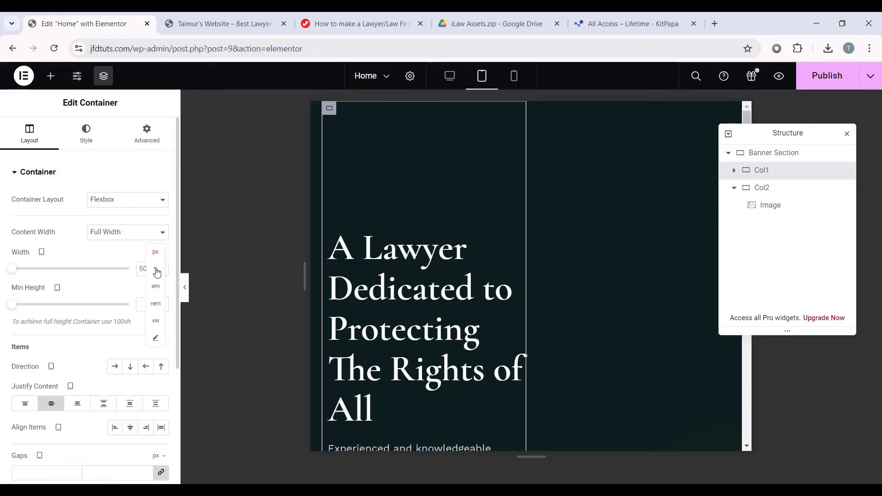
click(153, 269)
click(149, 267)
text(100)
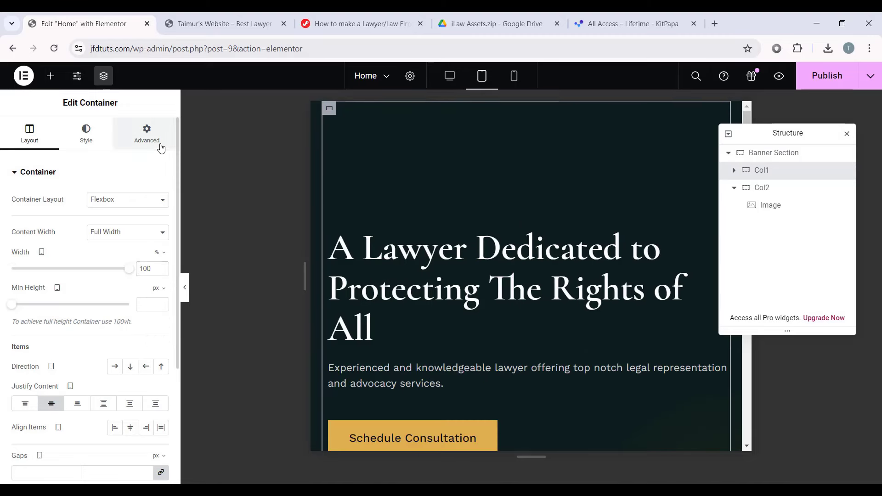
click(138, 147)
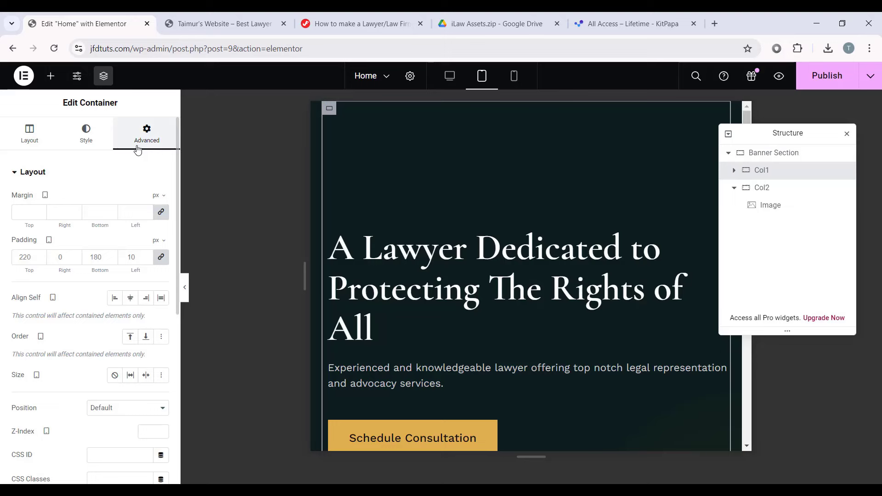
click(166, 260)
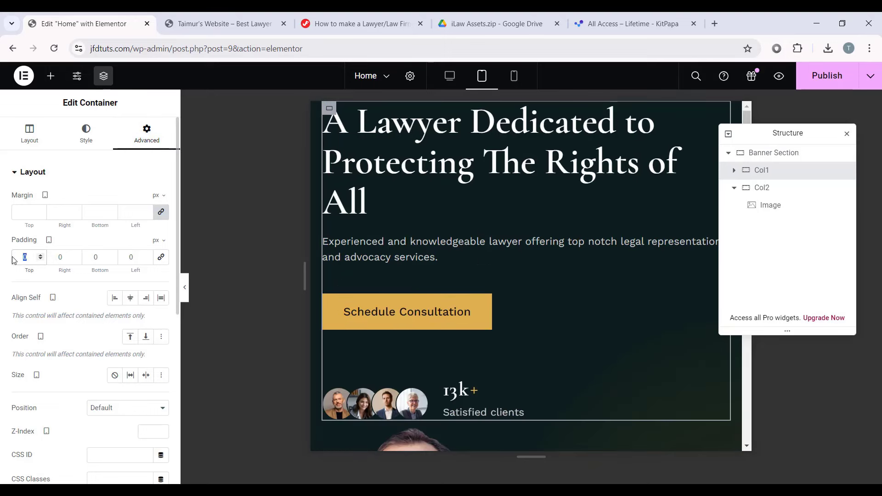
text(180)
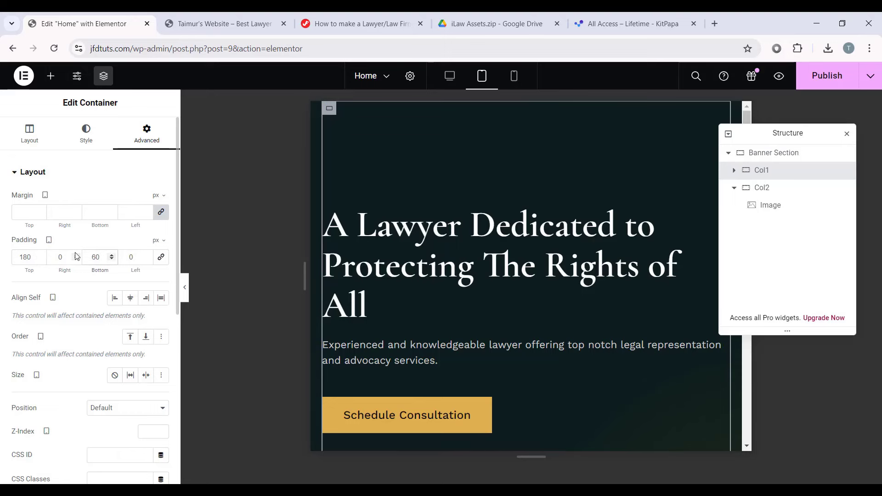
Step: Set Col2's tablet width to 100%
click(764, 192)
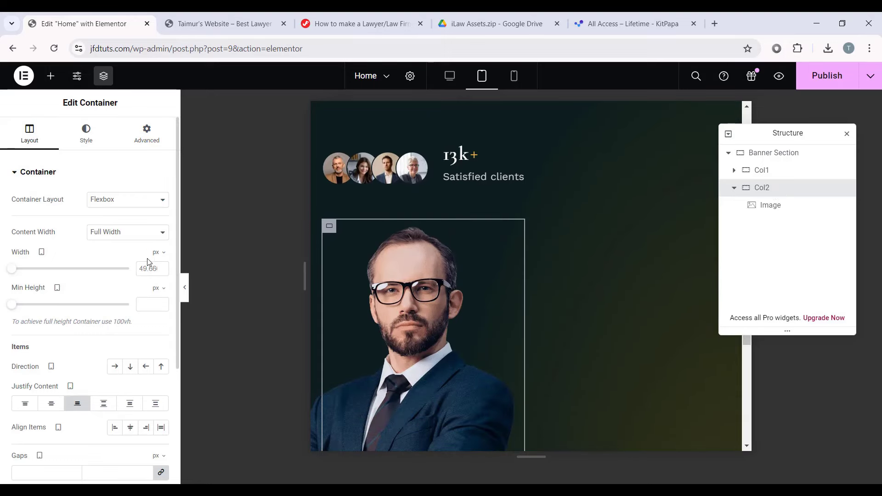
click(156, 272)
double_click(145, 269)
text(100)
scroll(589, 326, down, 2)
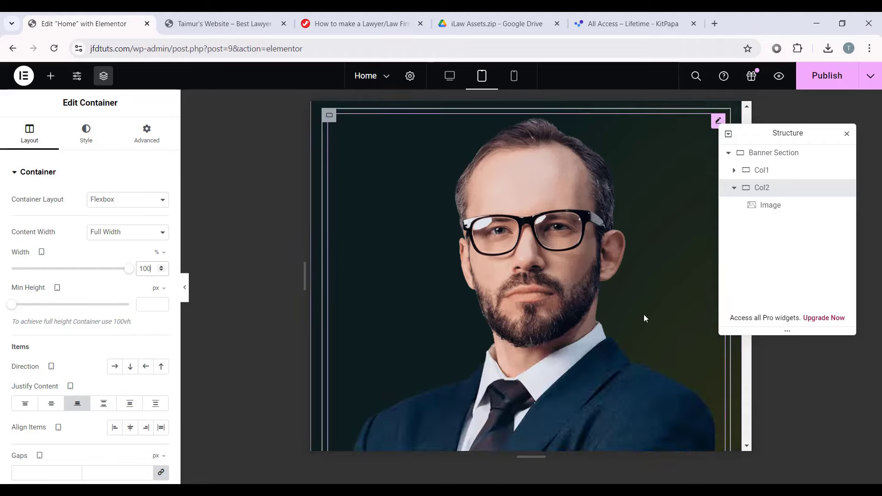
scroll(643, 314, up, 8)
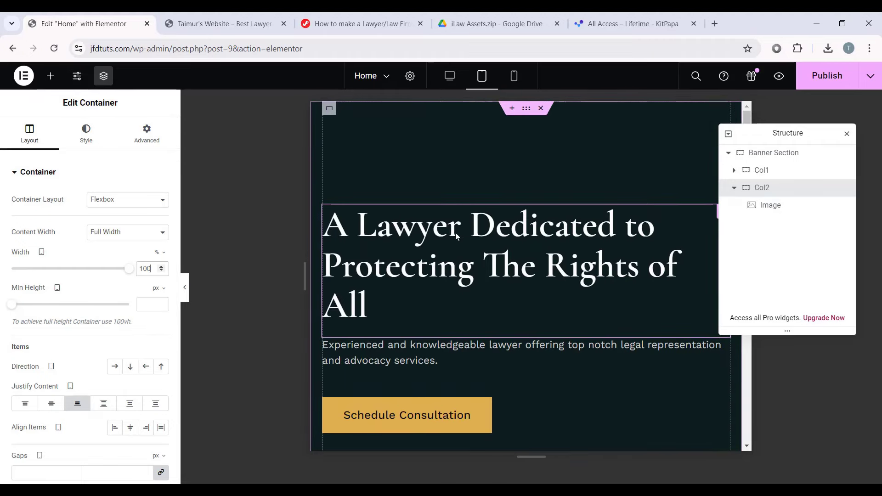
Step: Set the banner heading's tablet typography size to 54 px
click(500, 232)
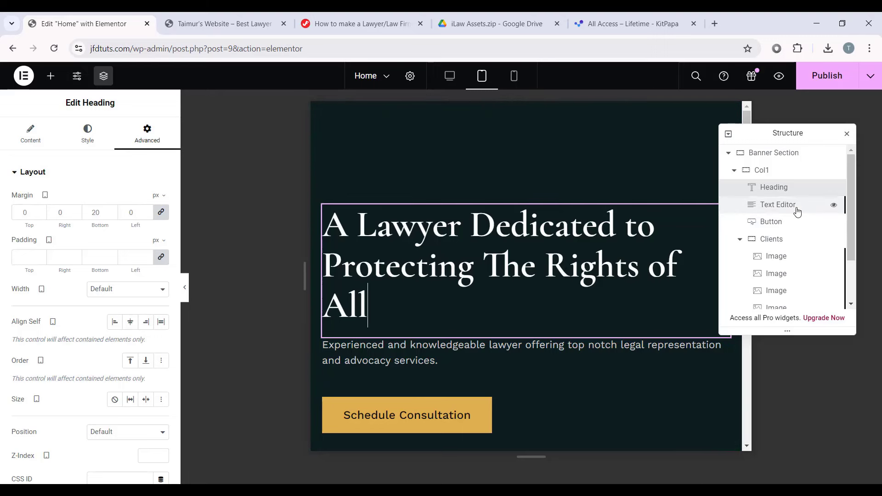
click(92, 138)
click(161, 248)
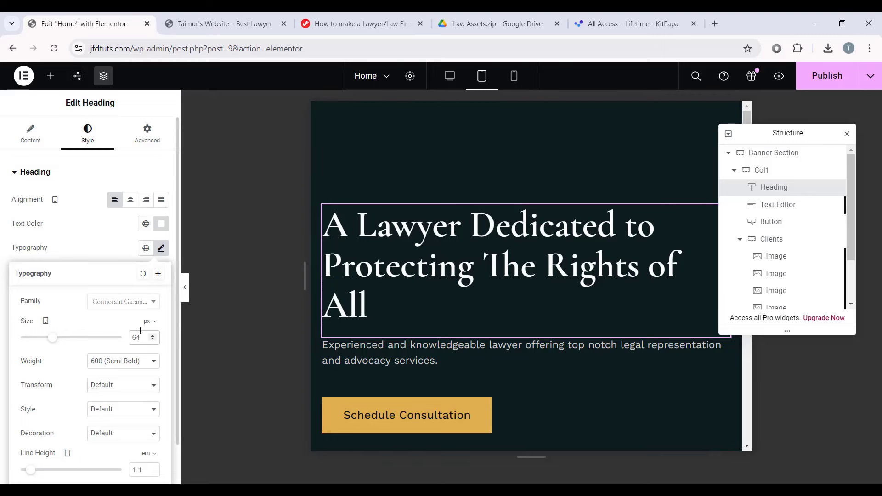
text(54)
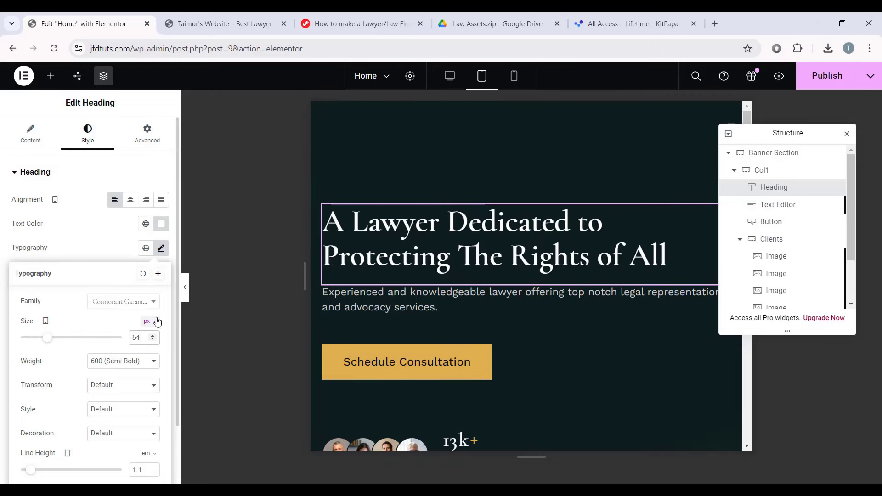
click(402, 307)
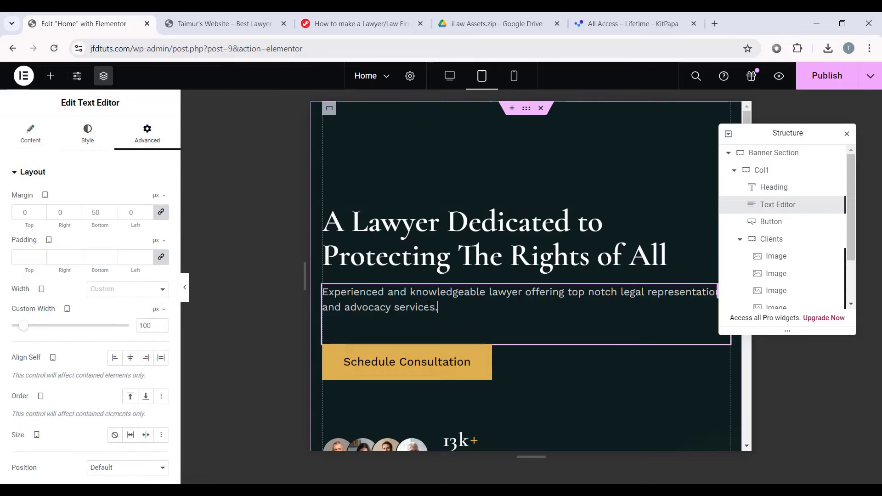
Step: Lower the banner paragraph's tablet font size to 17 px
click(87, 133)
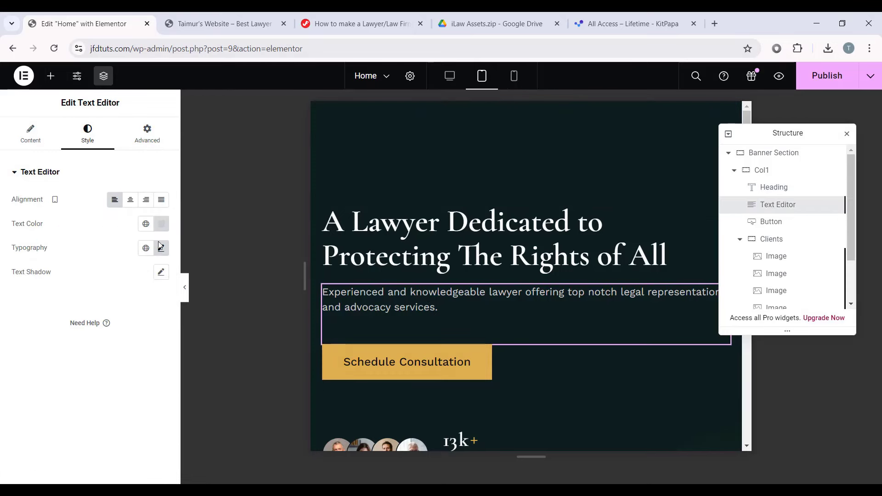
click(161, 248)
click(152, 341)
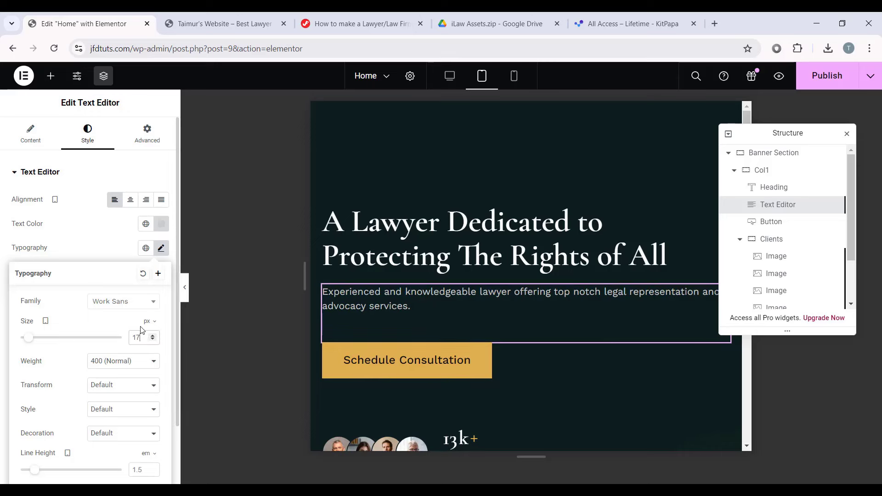
click(84, 190)
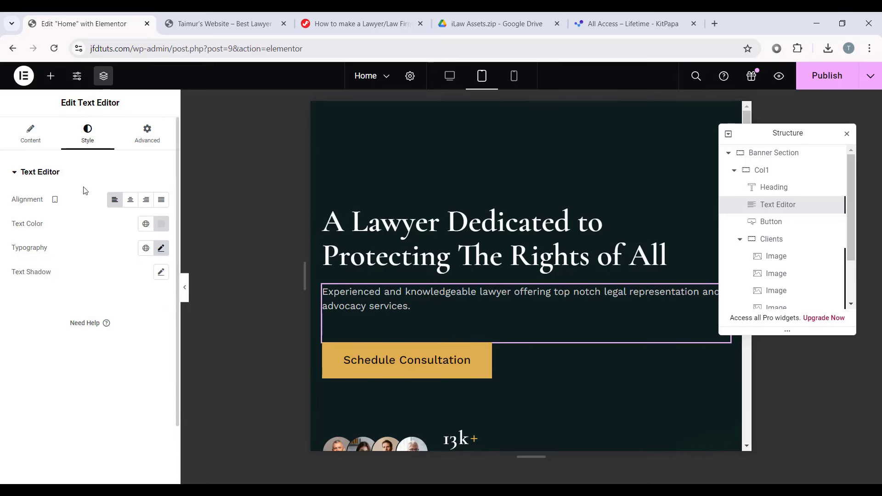
Step: Give the paragraph a 77% custom width on tablet
click(147, 140)
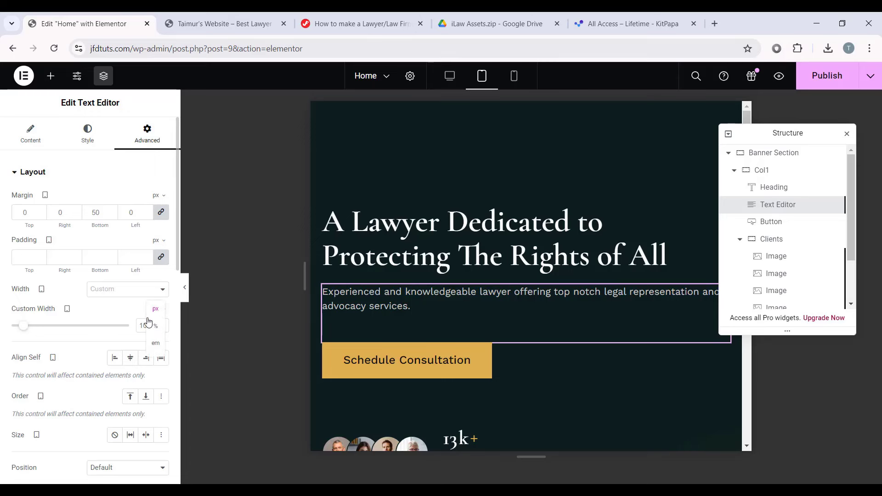
click(157, 327)
drag(130, 329, 102, 327)
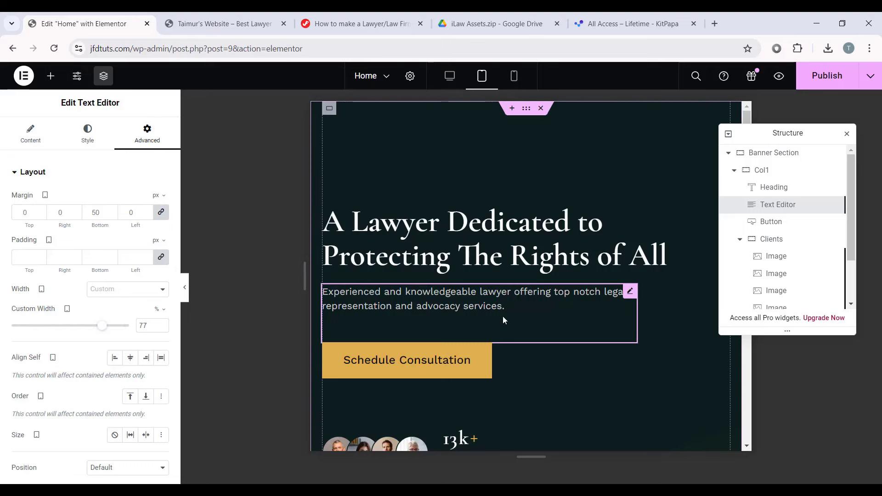
scroll(502, 316, down, 2)
scroll(502, 322, up, 2)
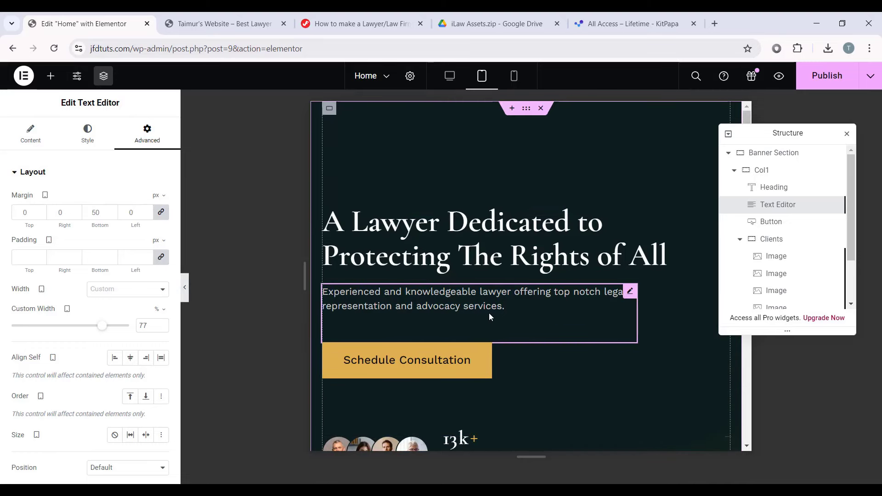
click(604, 357)
Step: Reduce the Schedule Consultation button's tablet text size to 18
click(88, 133)
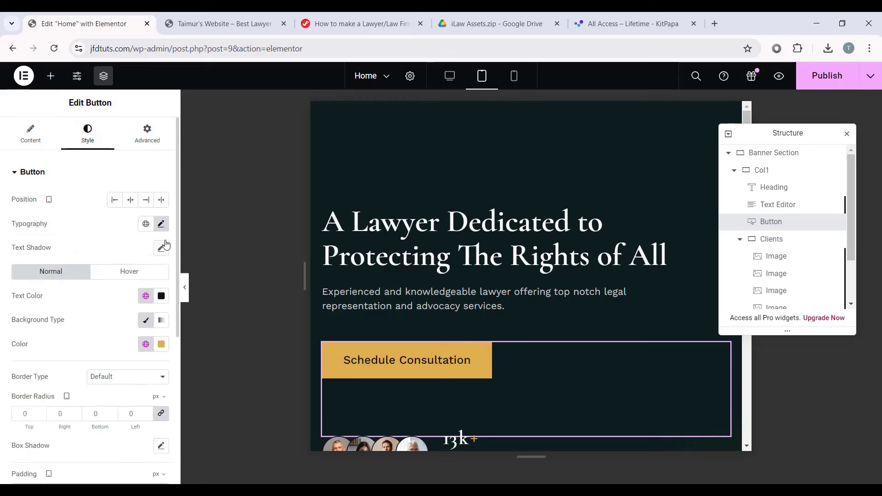
click(161, 224)
click(152, 315)
click(153, 316)
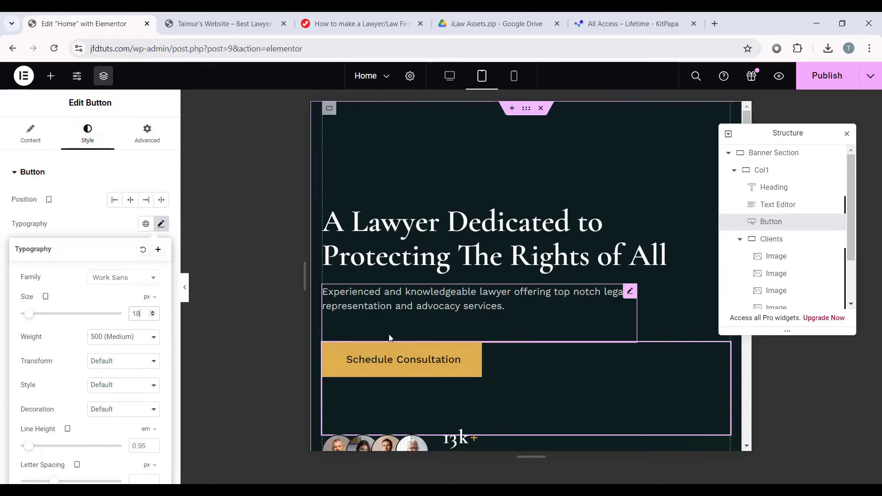
click(161, 223)
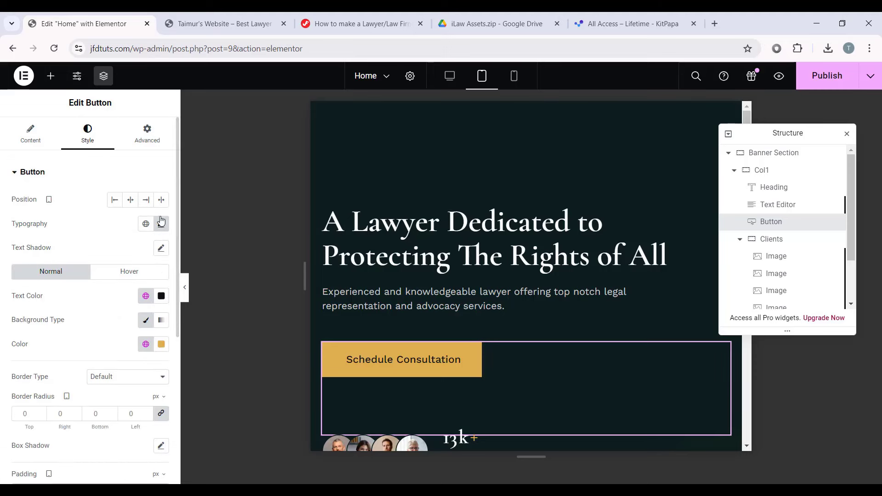
Step: Unlink the button's margins and set its tablet bottom margin to 70 px
click(149, 133)
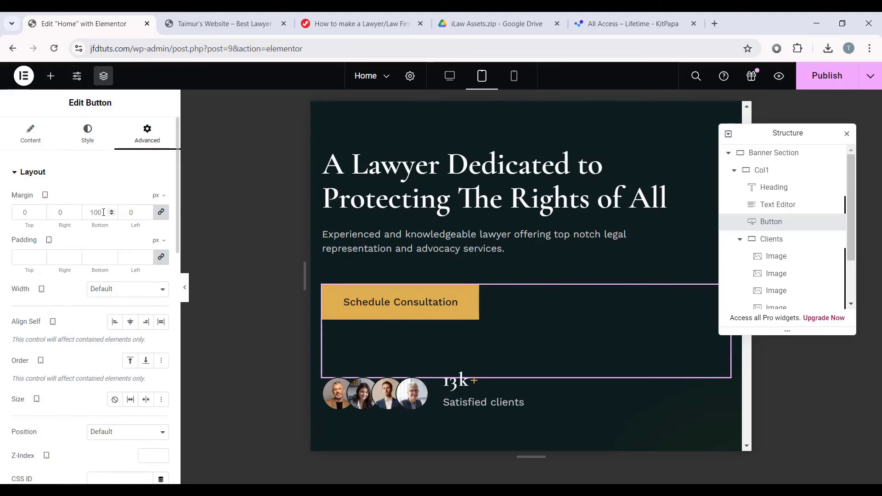
click(161, 212)
click(93, 213)
text(70)
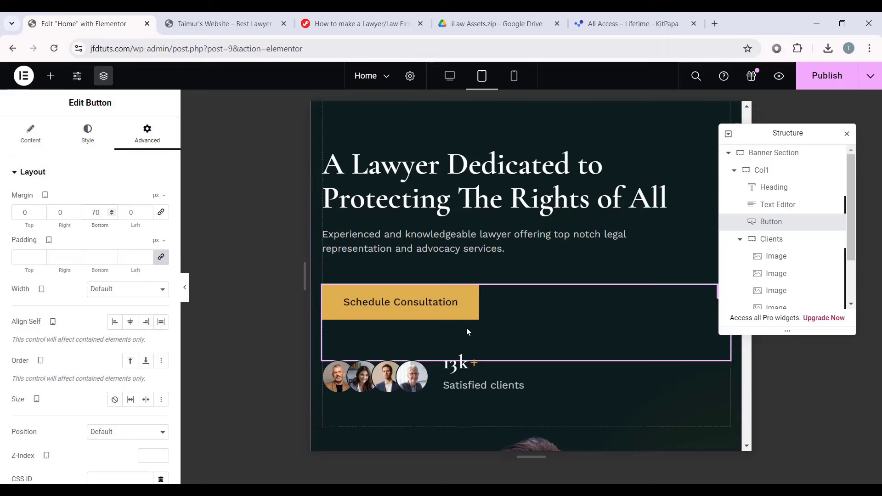
scroll(438, 320, down, 2)
scroll(437, 320, down, 1)
scroll(432, 308, up, 1)
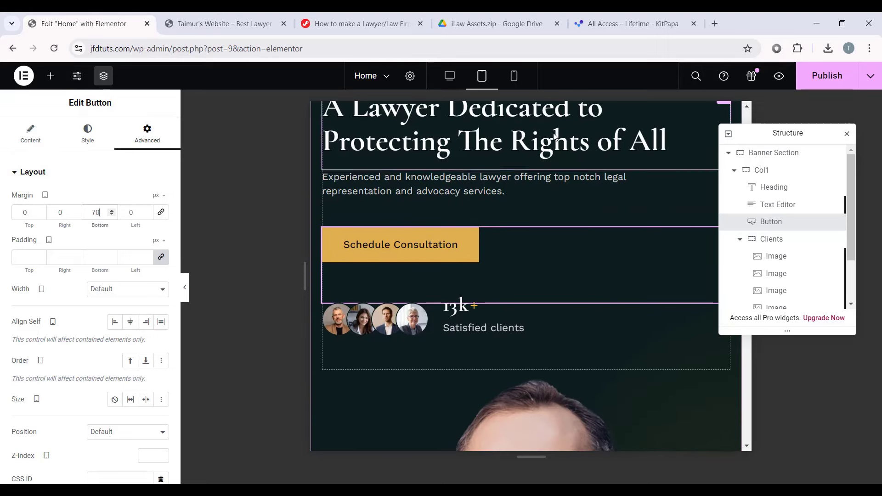
Step: Preview the tablet layout with panels hidden, then select the Col2 portrait container
click(734, 170)
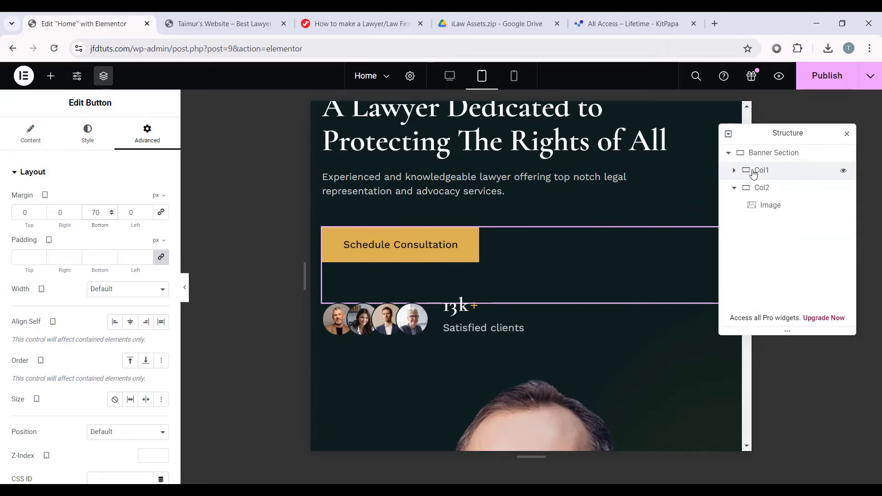
click(185, 288)
scroll(333, 267, down, 1)
click(4, 287)
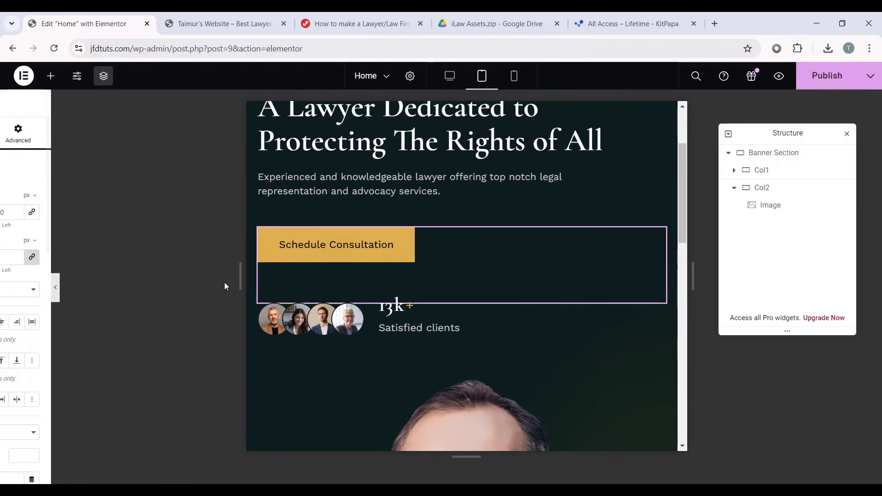
scroll(478, 271, down, 6)
click(762, 188)
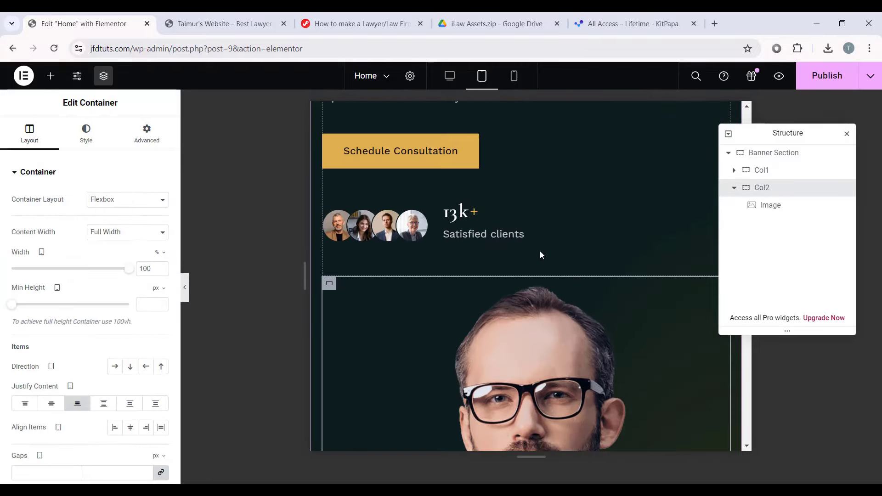
Step: Select the lawyer portrait and set its tablet width to 60%
click(795, 212)
scroll(619, 265, down, 5)
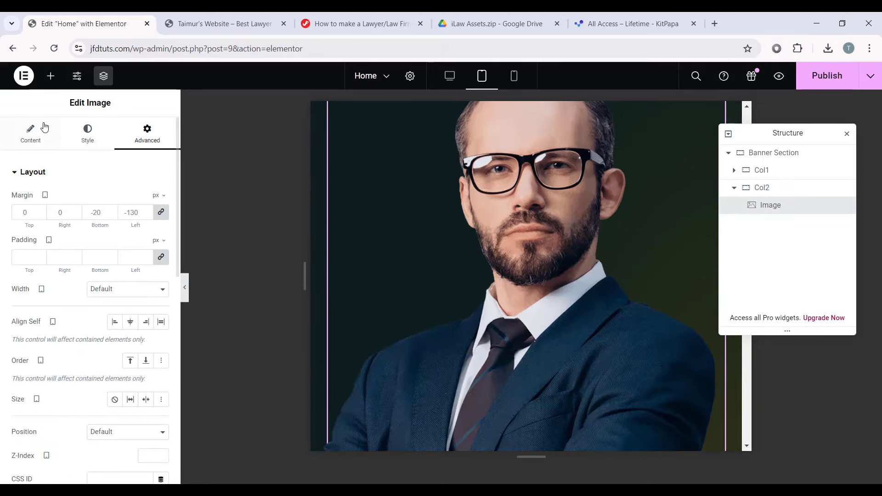
click(87, 139)
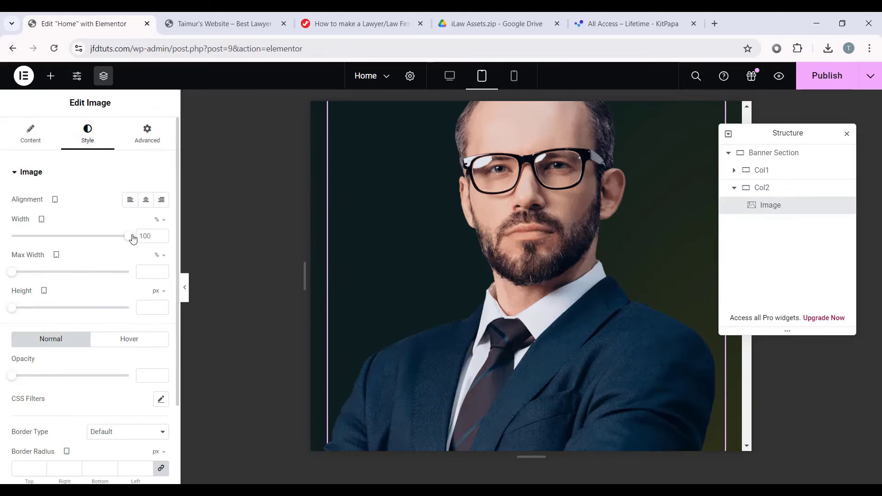
drag(133, 238, 83, 236)
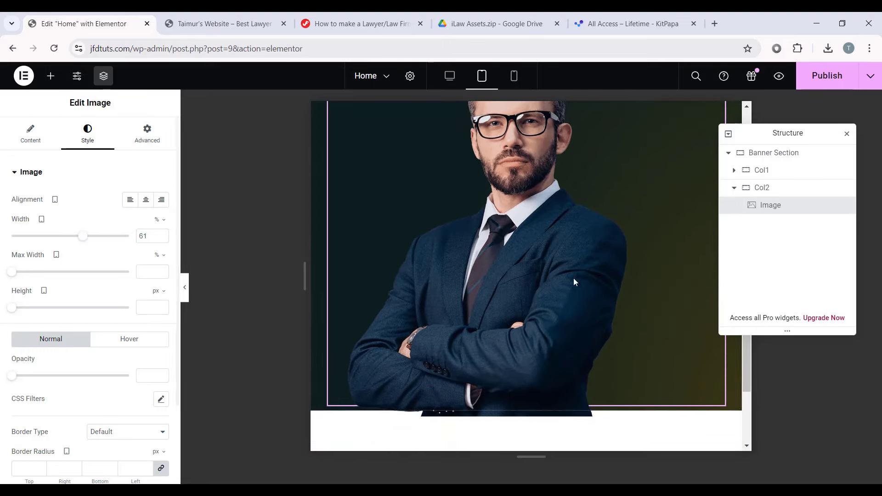
click(161, 238)
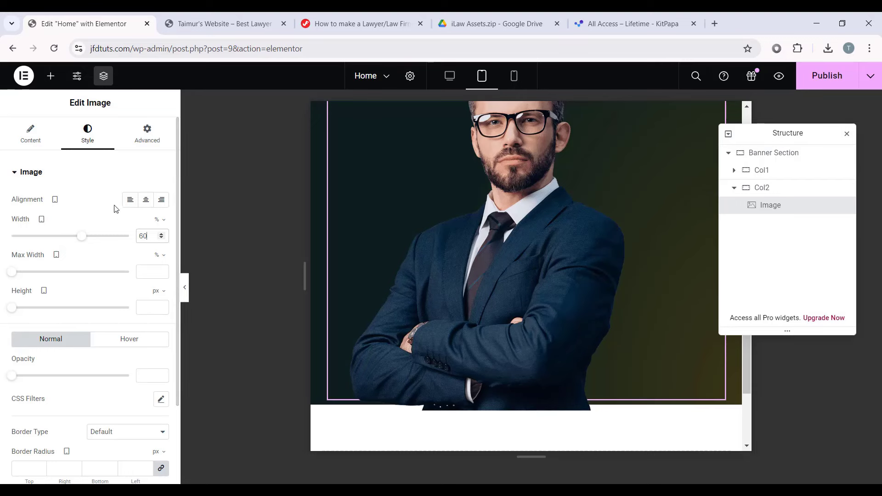
Step: Reset the portrait's margins to 0 with a -10 px bottom margin, then preview
click(147, 135)
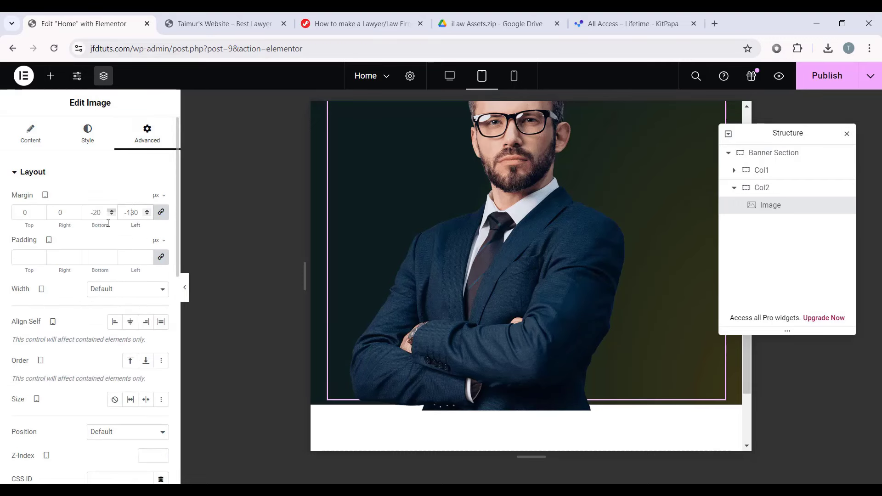
text(0)
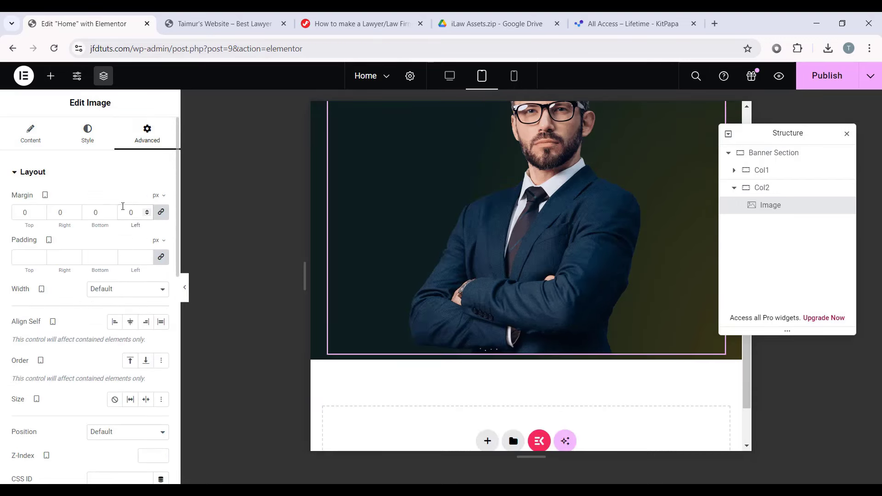
click(113, 215)
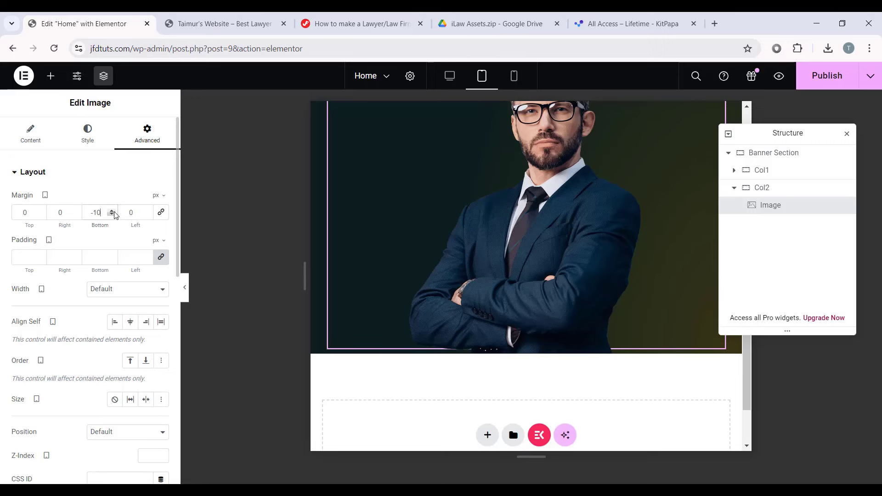
click(187, 288)
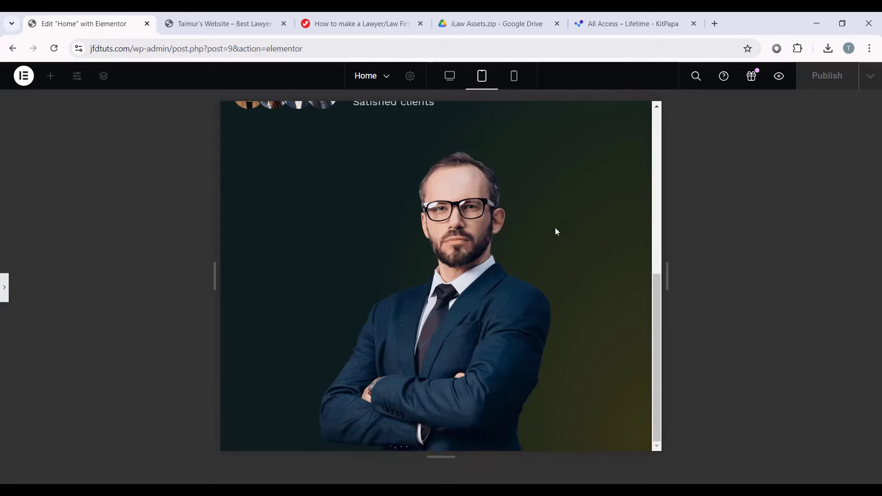
Step: Review the tablet preview, switch to Mobile Portrait width, and restore the editor panel
scroll(374, 237, up, 6)
scroll(427, 277, down, 6)
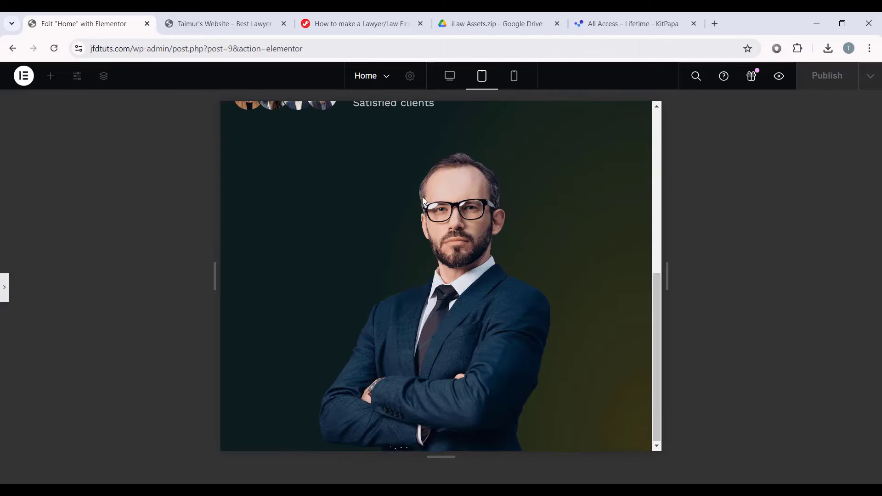
scroll(427, 277, up, 6)
scroll(381, 234, down, 6)
scroll(417, 284, up, 6)
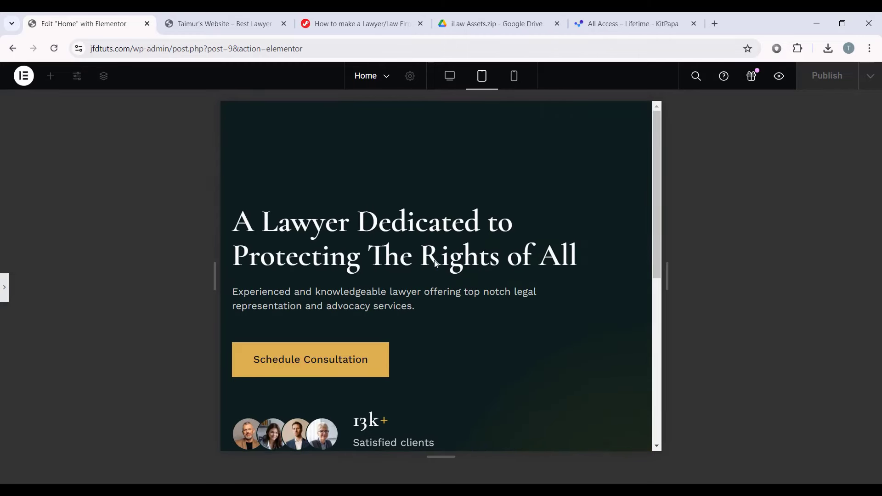
click(524, 76)
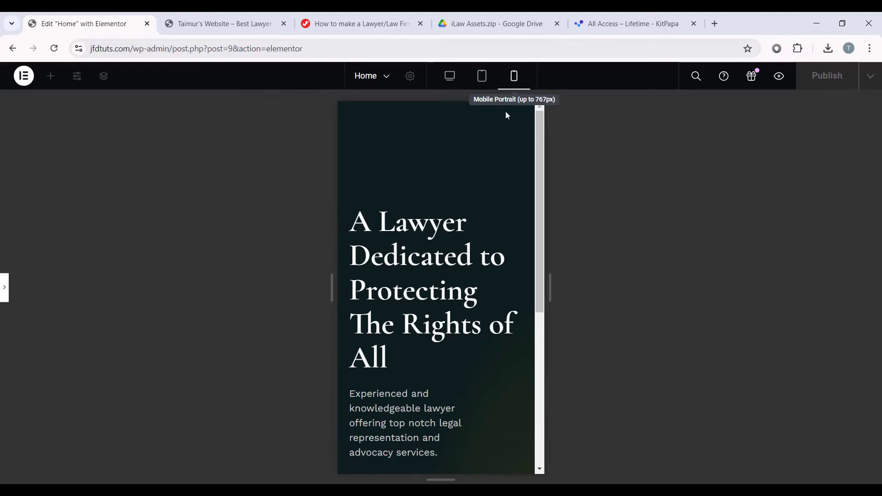
scroll(476, 225, down, 6)
scroll(473, 241, up, 6)
scroll(417, 189, down, 6)
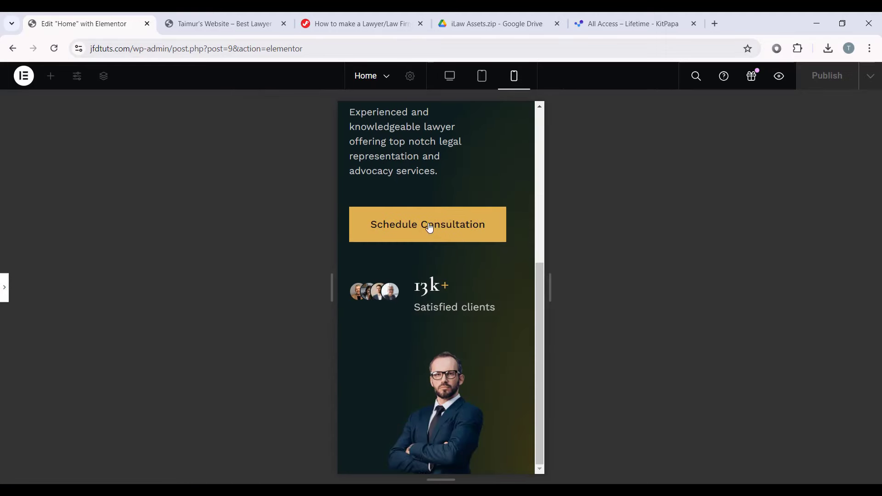
scroll(429, 229, up, 6)
click(5, 288)
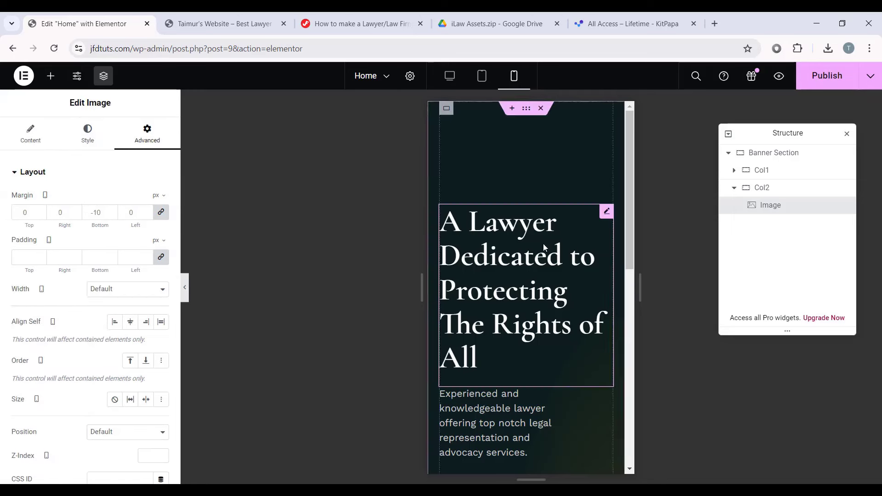
Step: Unlink Col1's mobile padding and set it to 140 px top and 50 px bottom
click(724, 172)
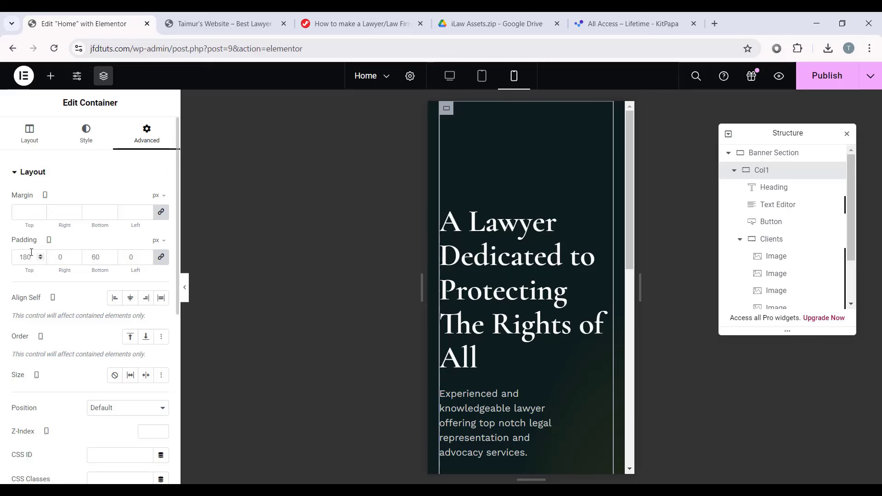
click(161, 257)
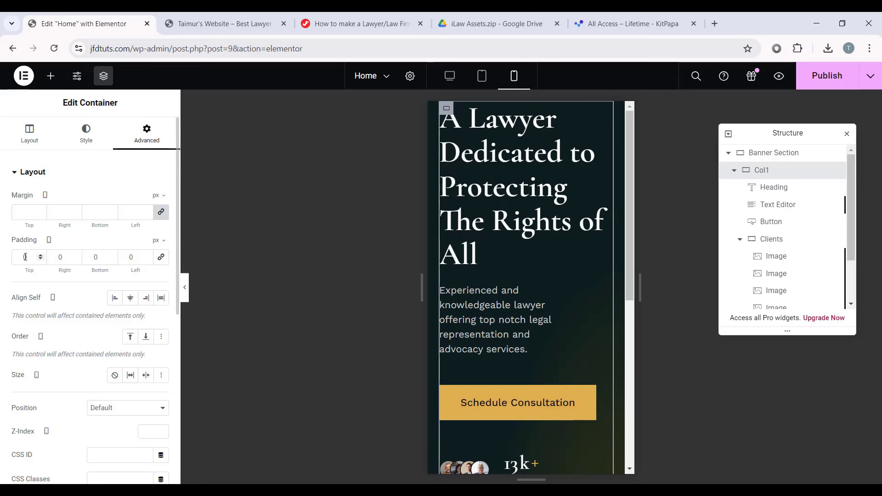
text(140)
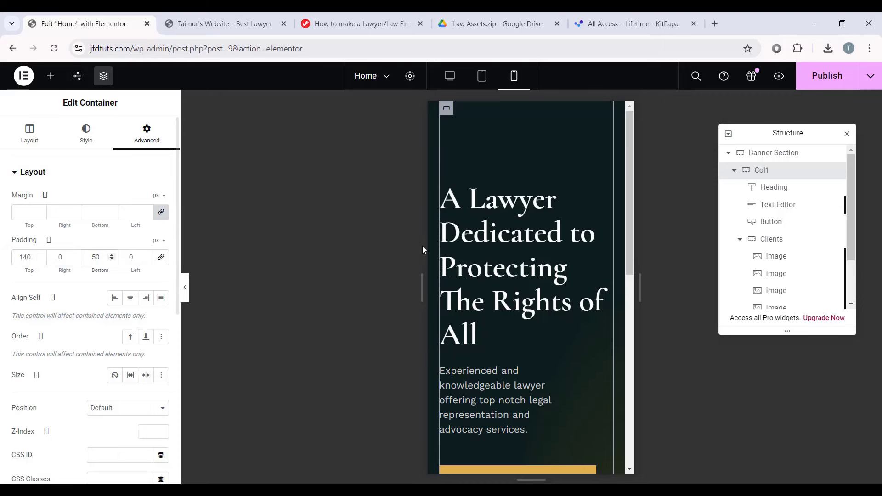
Step: Set the banner heading's mobile font size to 44 px
click(507, 229)
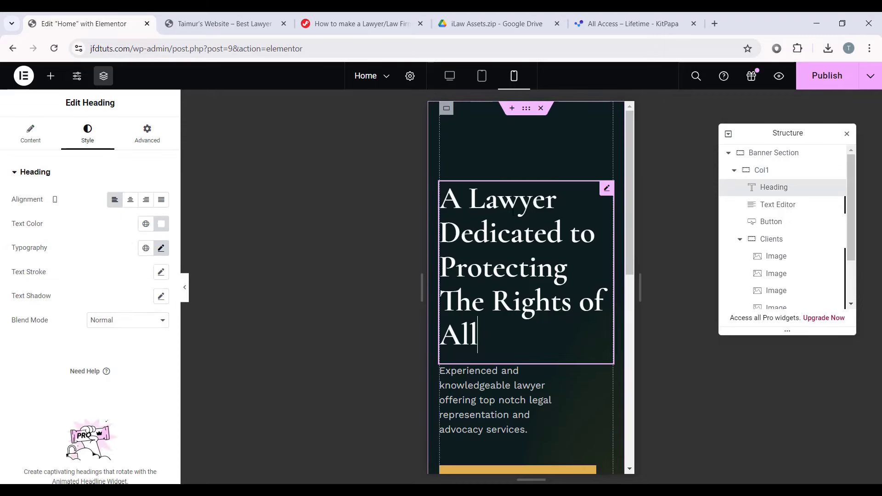
click(160, 248)
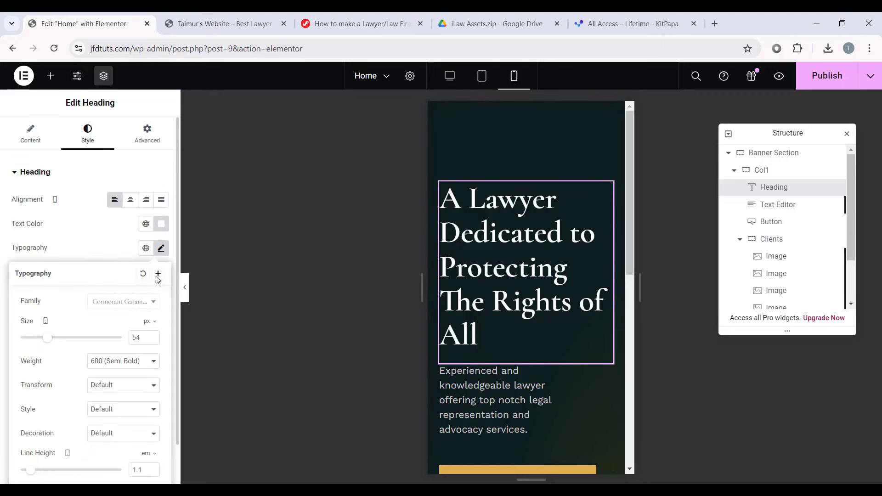
click(153, 339)
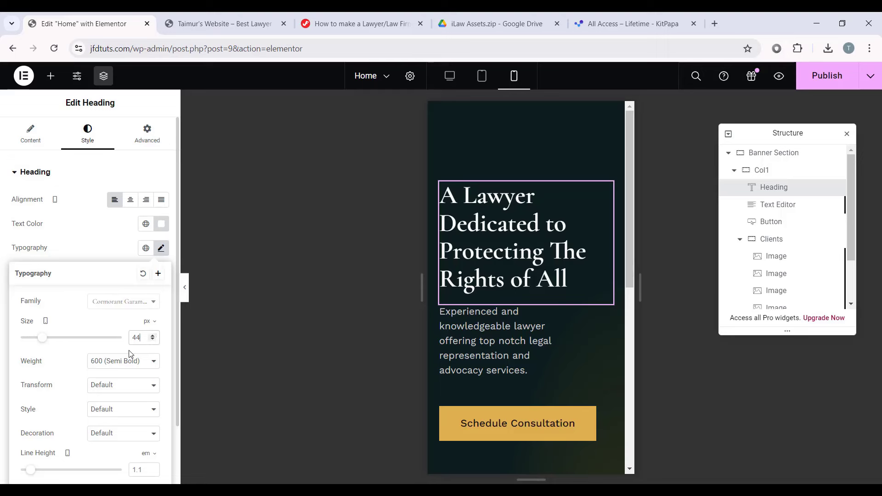
Step: Widen the description paragraph to nearly full width and set its text to 16 px
click(504, 329)
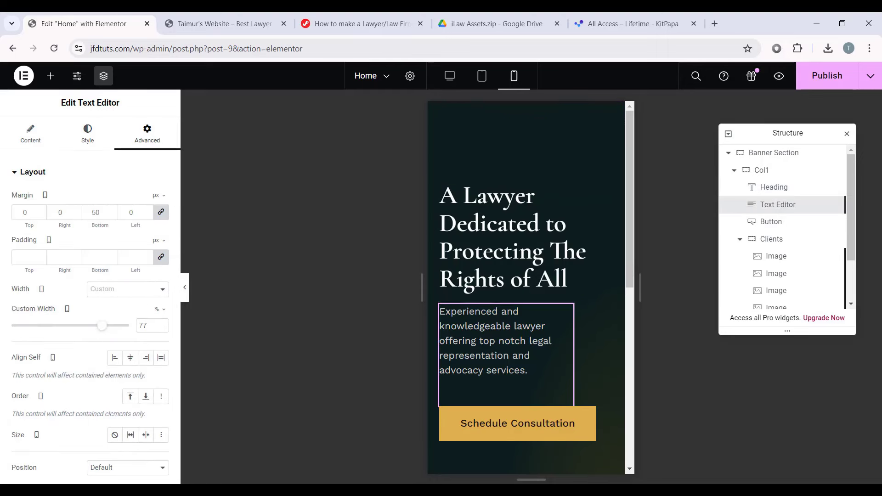
drag(103, 327, 142, 326)
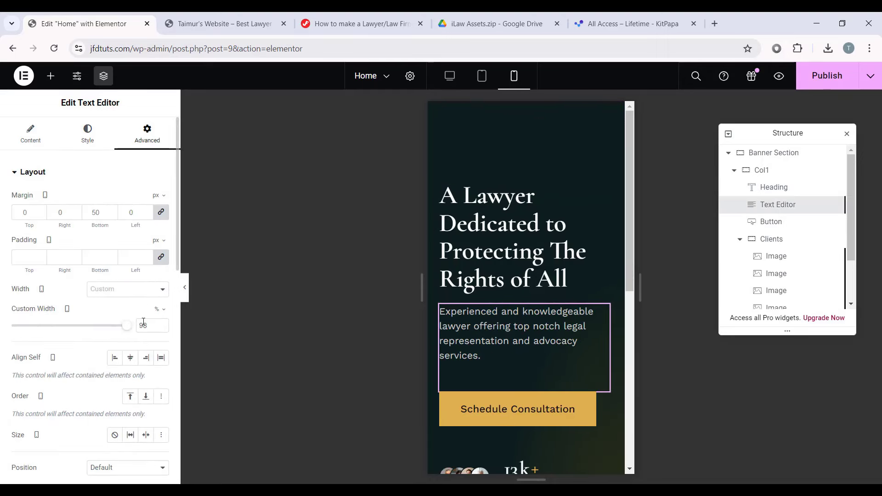
click(87, 133)
click(160, 248)
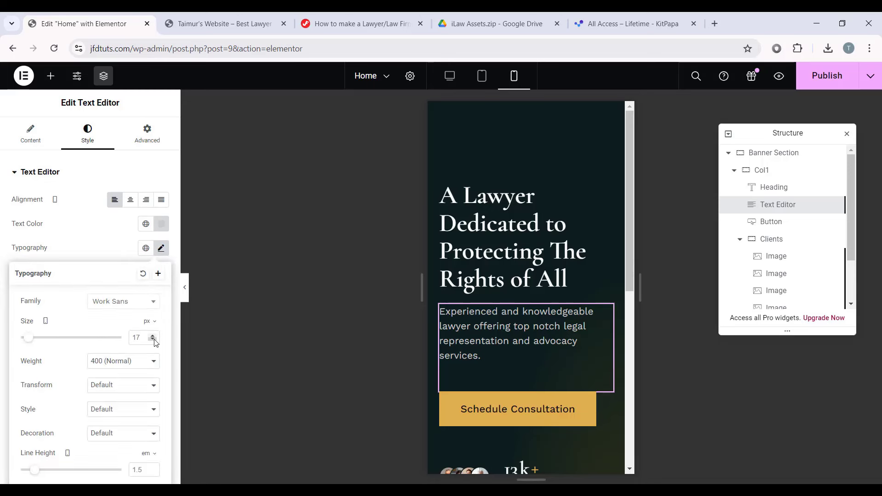
key(BackSpace)
text(6)
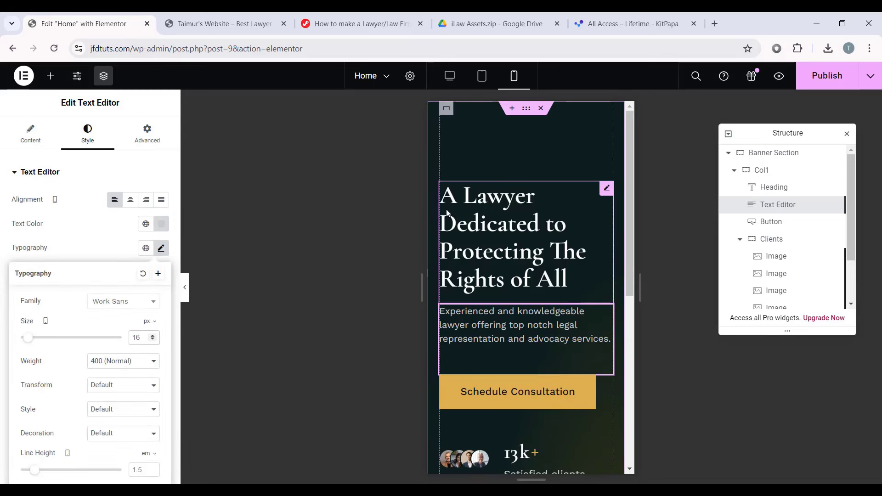
Step: Set the lawyer portrait's mobile width to 100% and preview with panels hidden
click(734, 170)
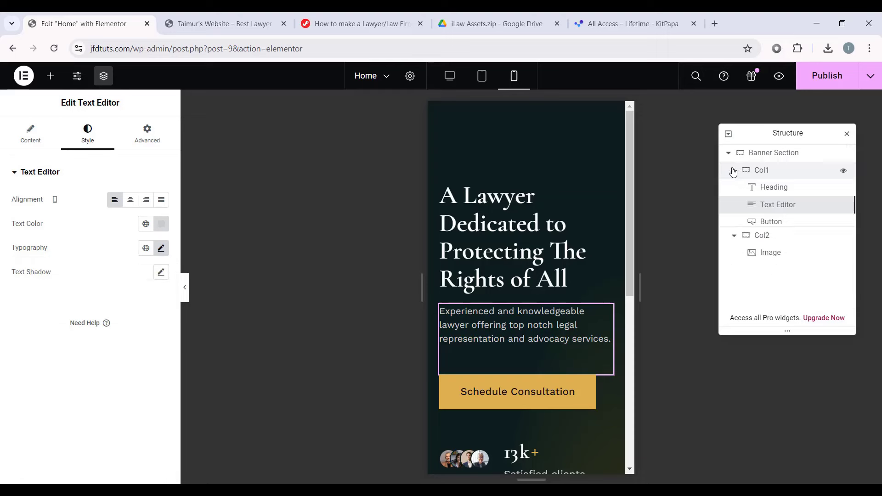
scroll(560, 269, down, 7)
scroll(544, 286, up, 2)
scroll(544, 287, up, 1)
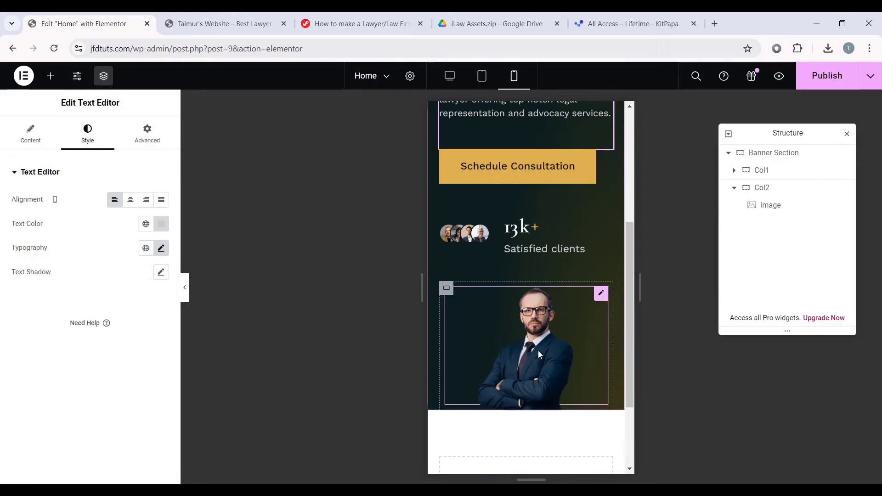
click(538, 351)
click(94, 133)
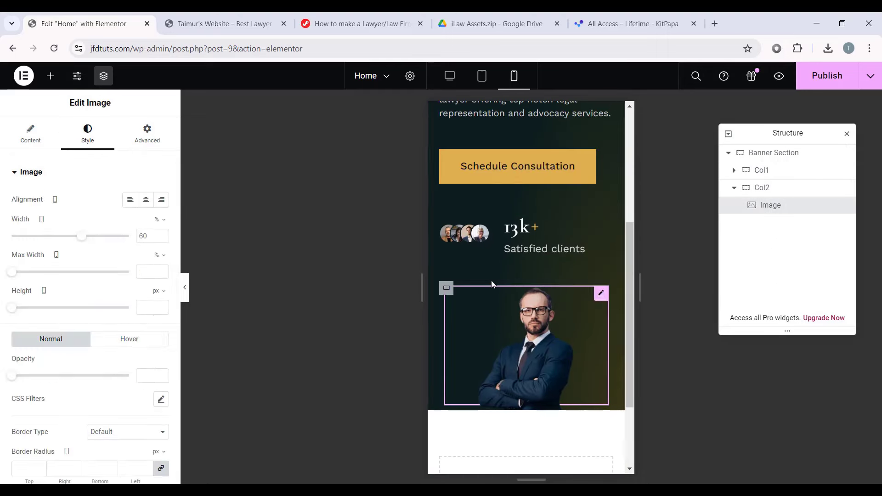
drag(81, 237, 167, 256)
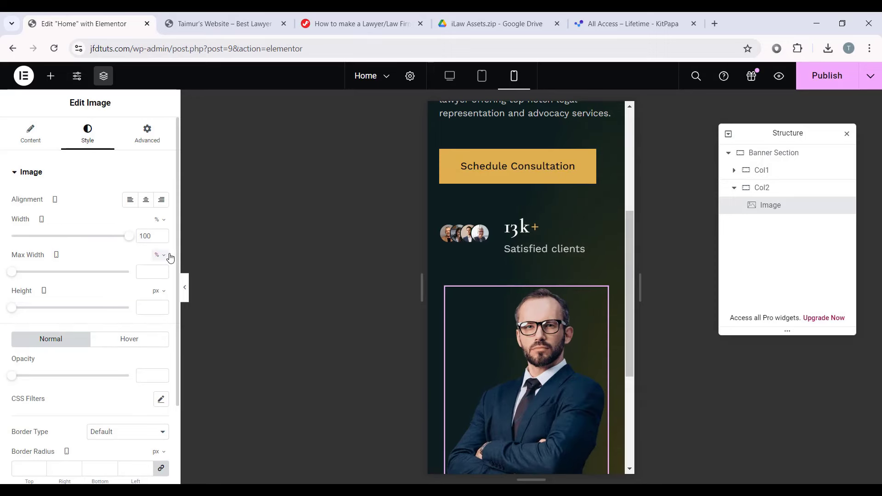
click(185, 289)
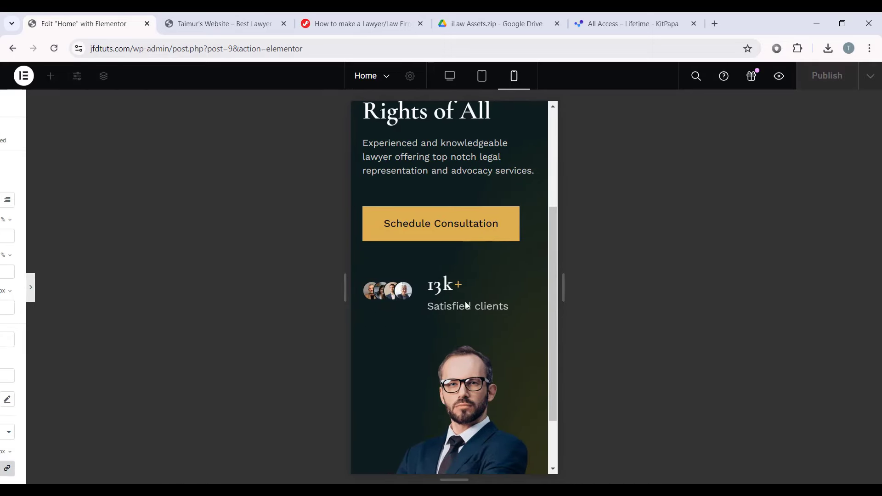
scroll(464, 302, up, 4)
Step: Check the banner at tablet then desktop size and reopen the editor side panel
scroll(427, 339, down, 5)
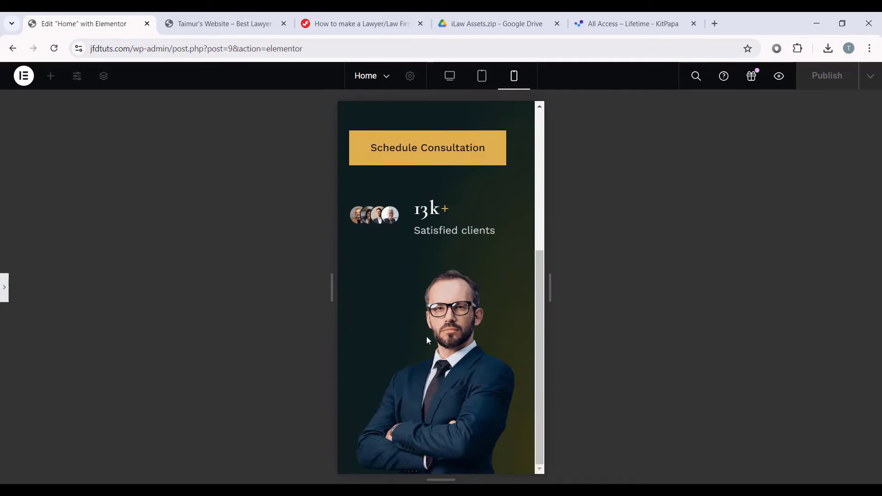
scroll(434, 276, up, 5)
click(480, 79)
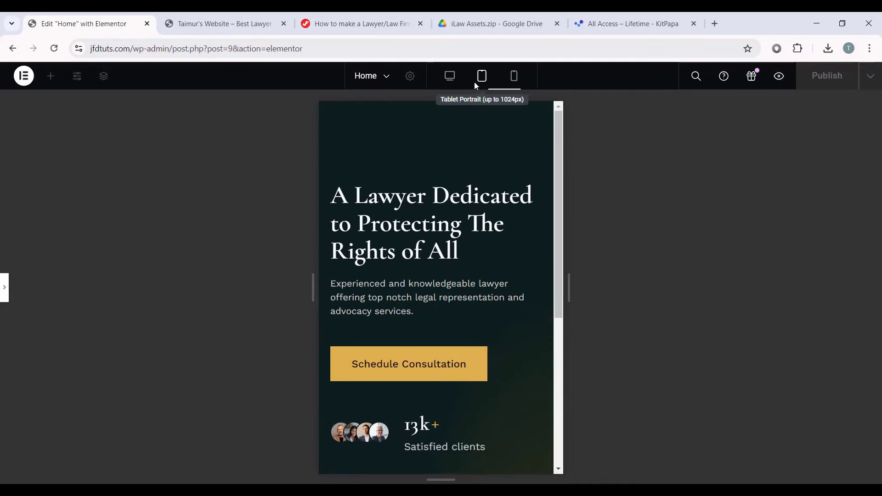
click(450, 77)
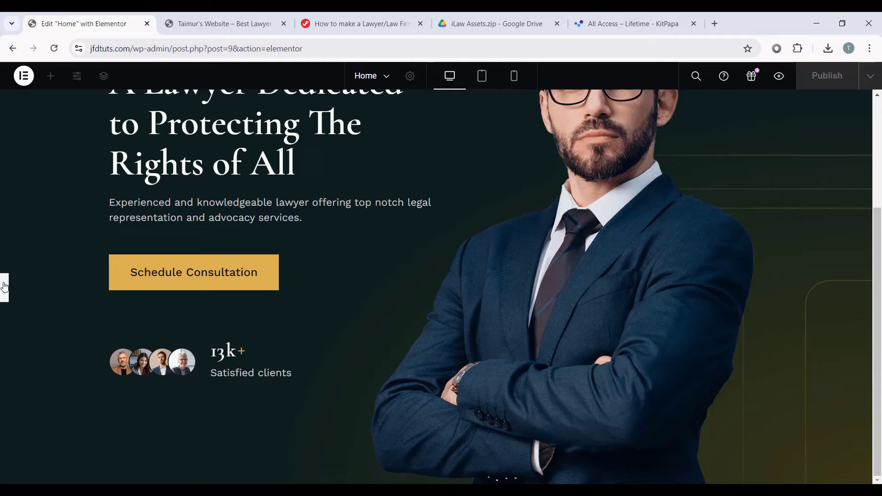
click(5, 287)
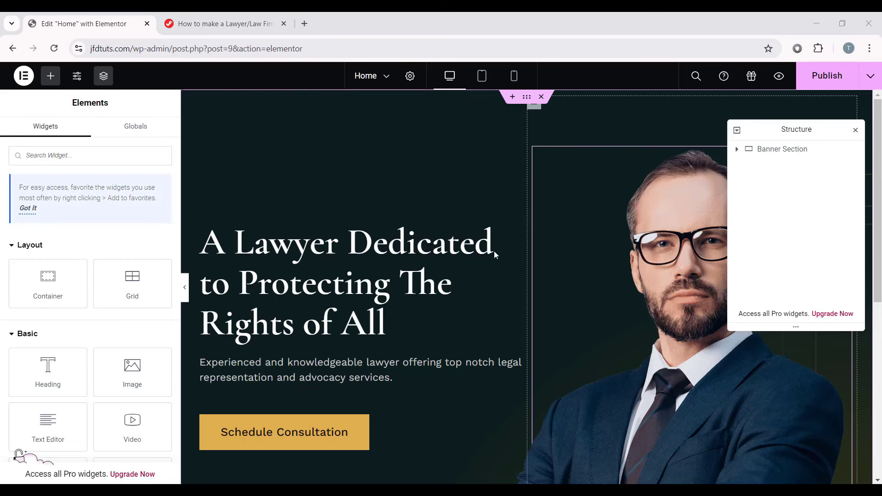
scroll(470, 189, down, 4)
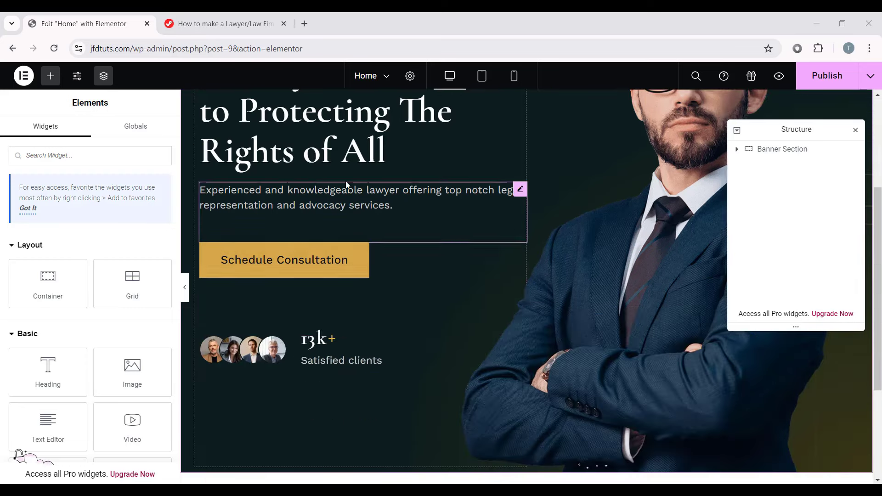
scroll(468, 269, down, 2)
scroll(468, 266, up, 5)
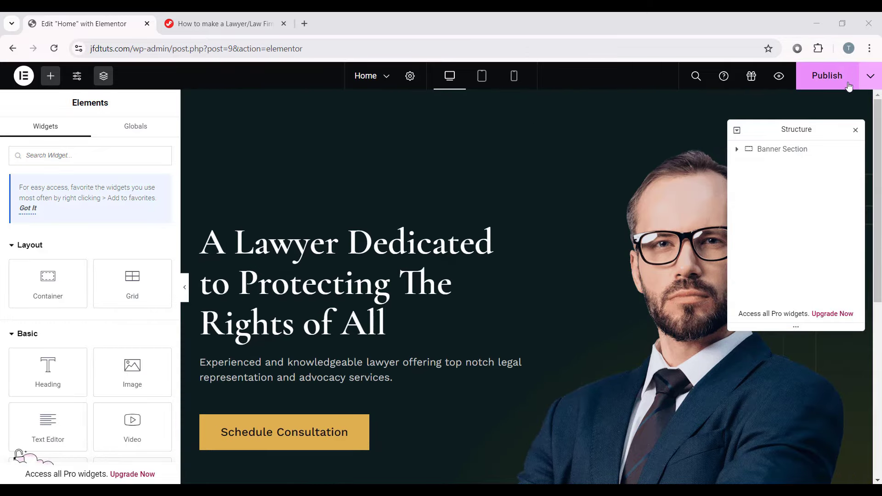
Step: Publish the Home page, review it in a preview tab, and return to the editor
click(821, 86)
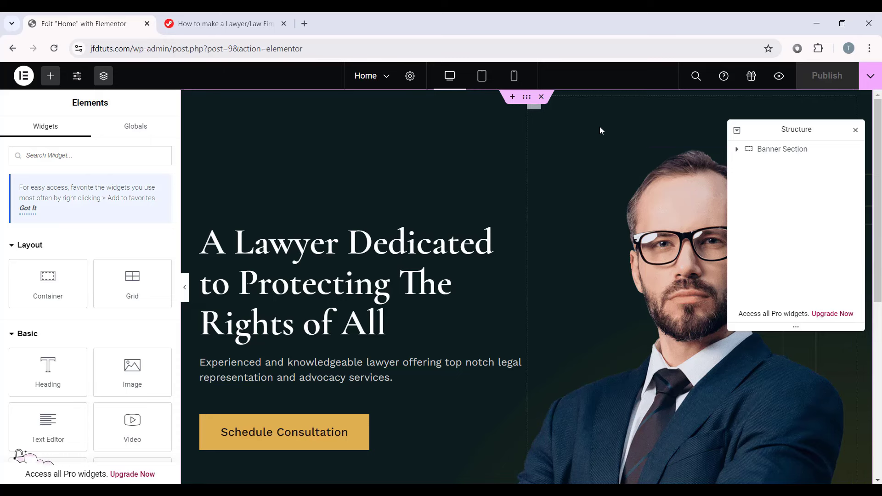
click(778, 76)
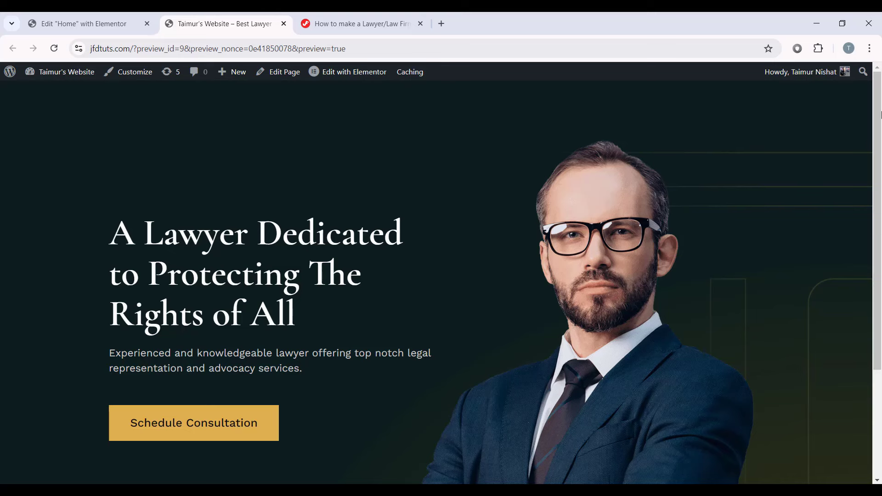
drag(879, 110, 863, 214)
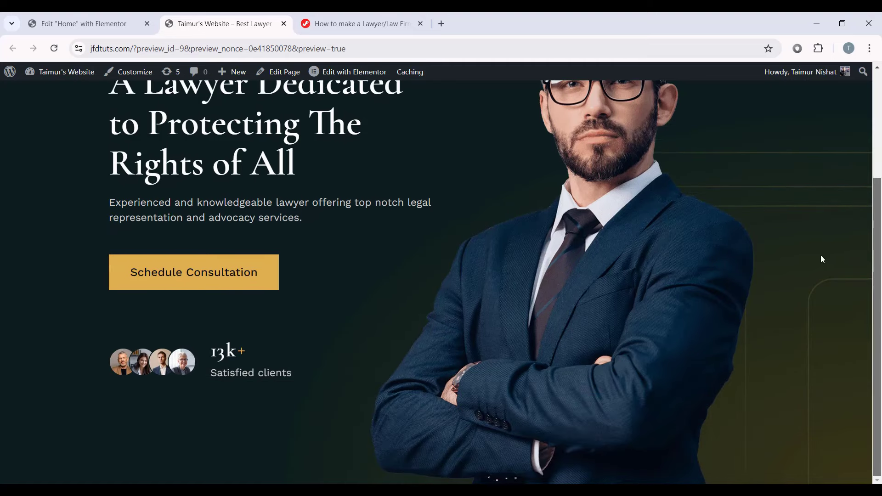
scroll(820, 255, up, 3)
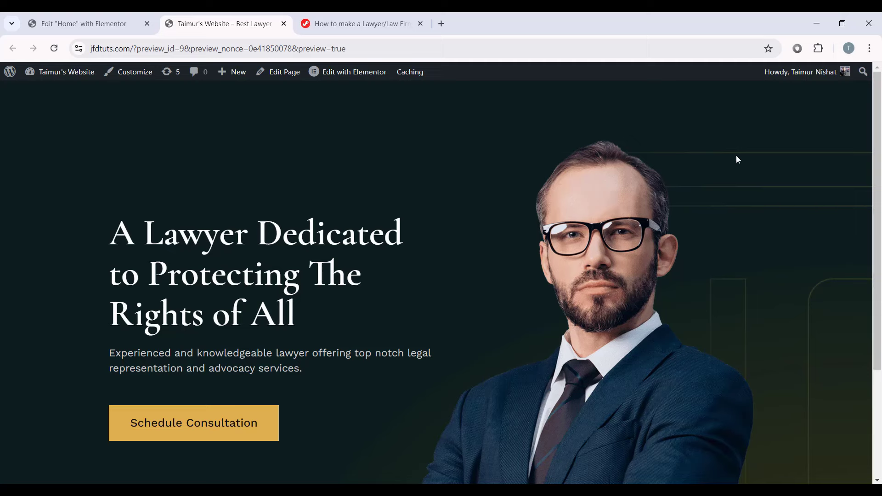
click(82, 24)
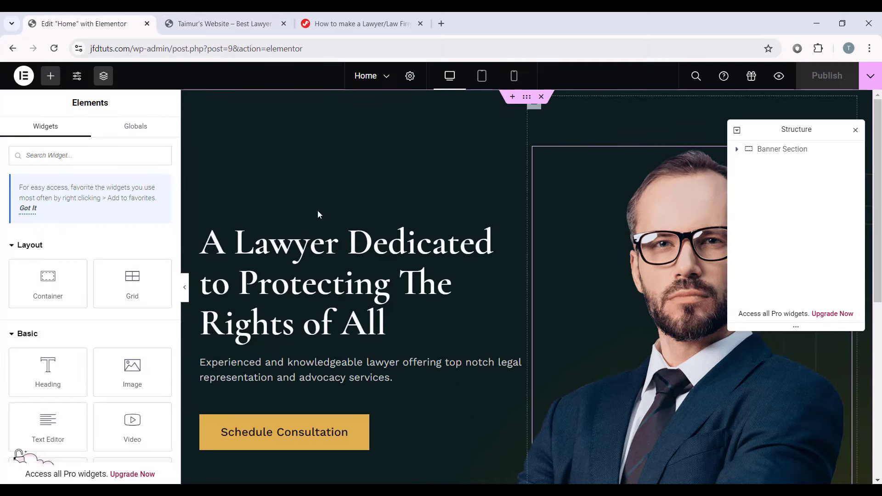
Step: Add a container below the banner named Counter Section, Full Width with Row direction
scroll(656, 203, down, 7)
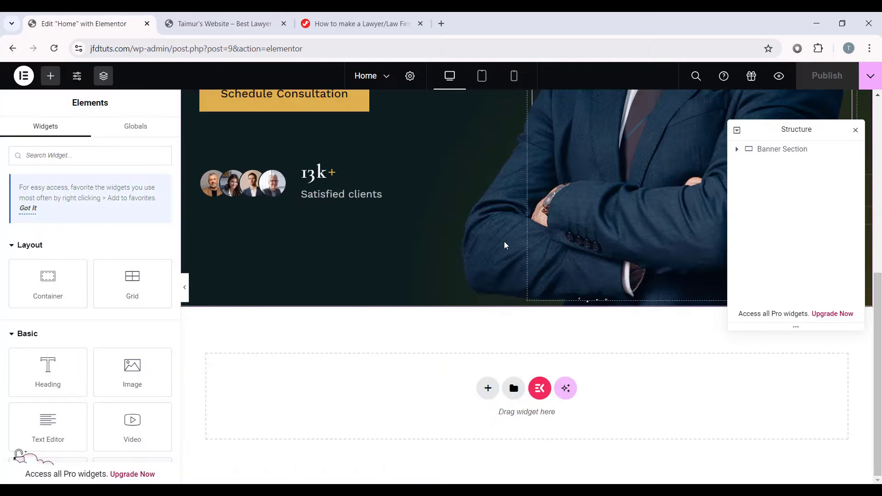
drag(16, 289, 384, 399)
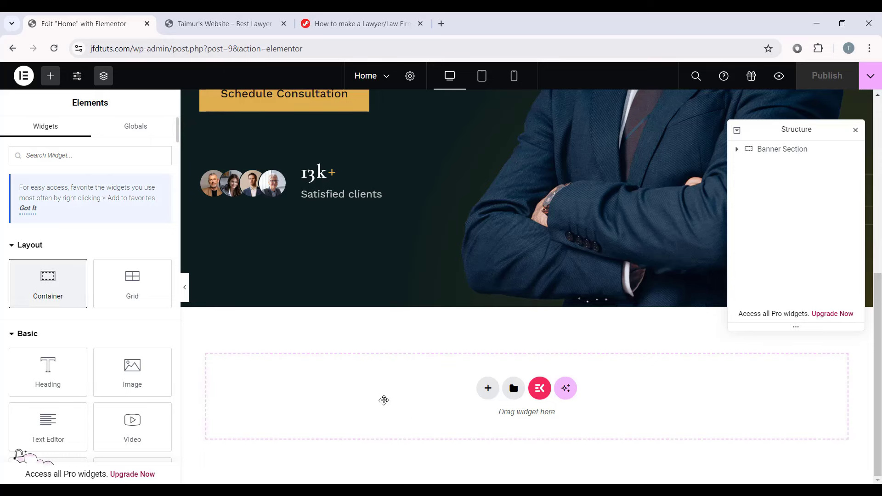
double_click(780, 168)
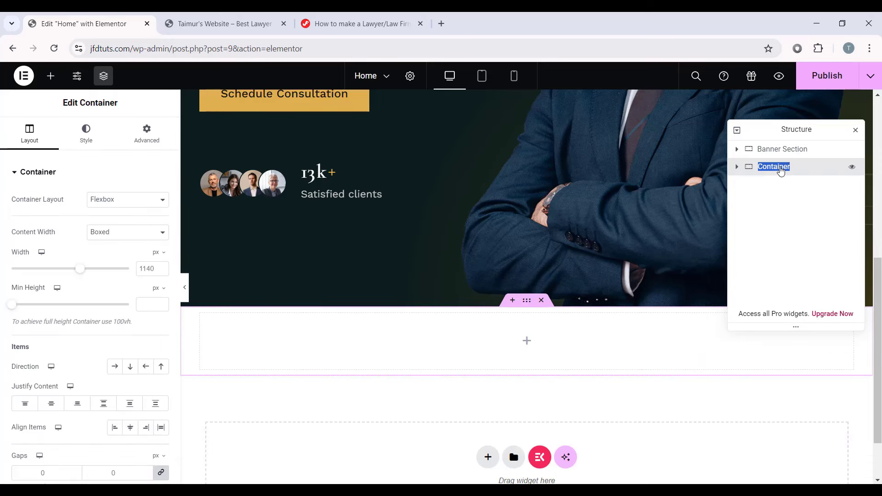
text(Counter)
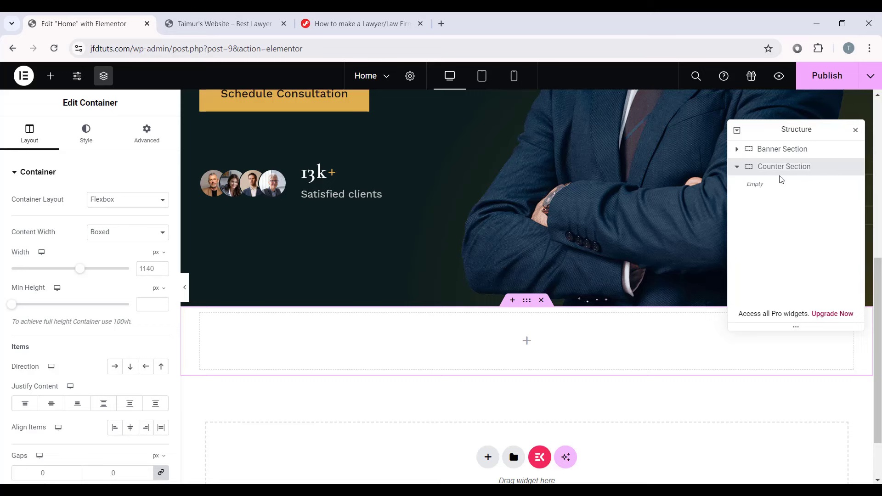
click(128, 232)
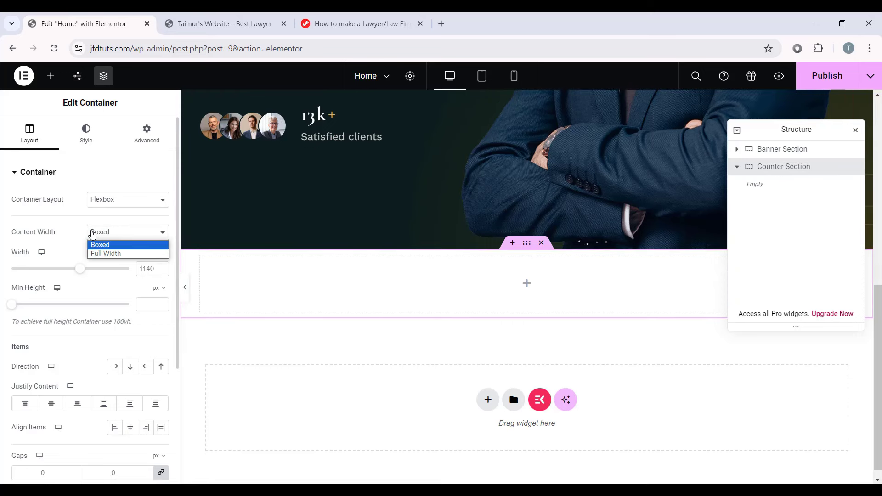
click(105, 254)
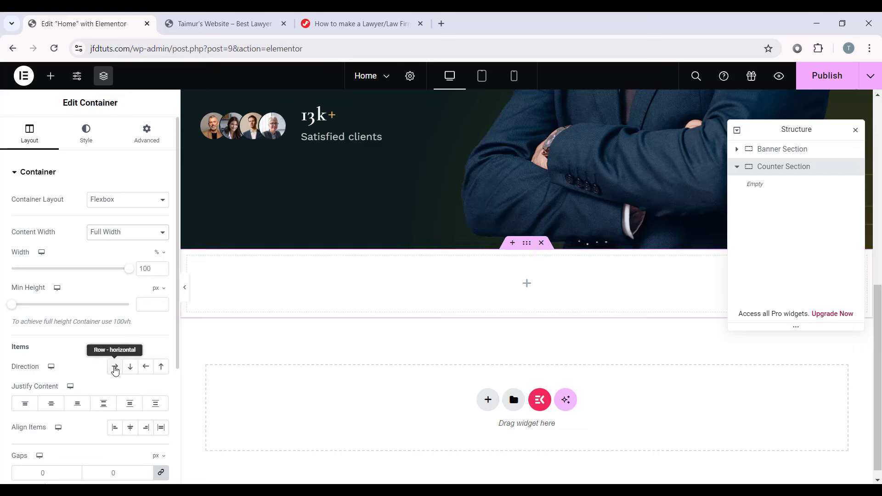
click(116, 367)
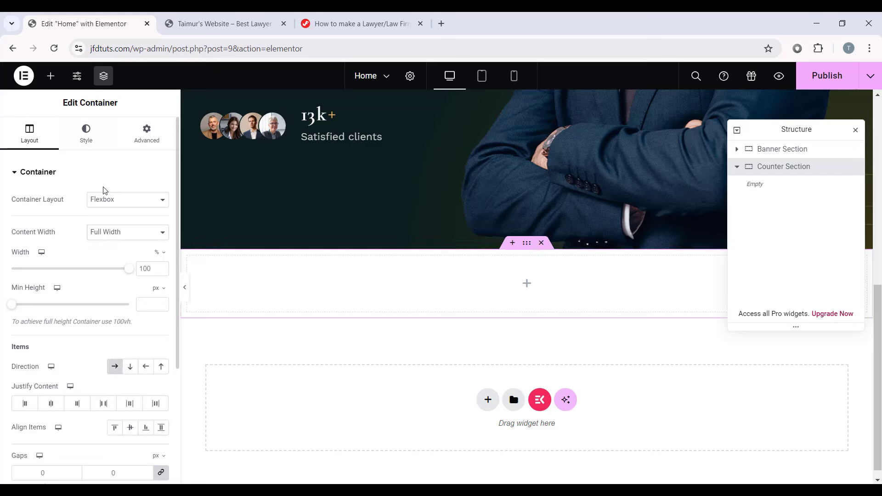
click(86, 133)
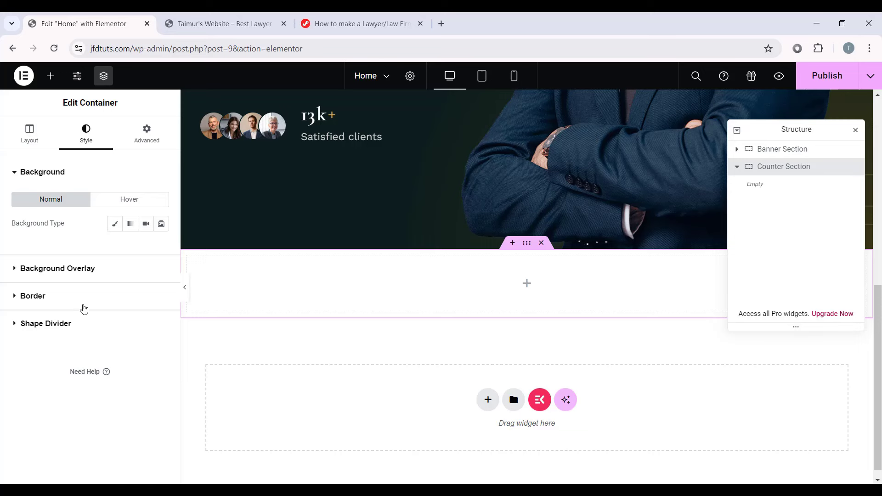
Step: Give the Counter Section a solid 1 px bottom-only border in #ECECEC
click(61, 305)
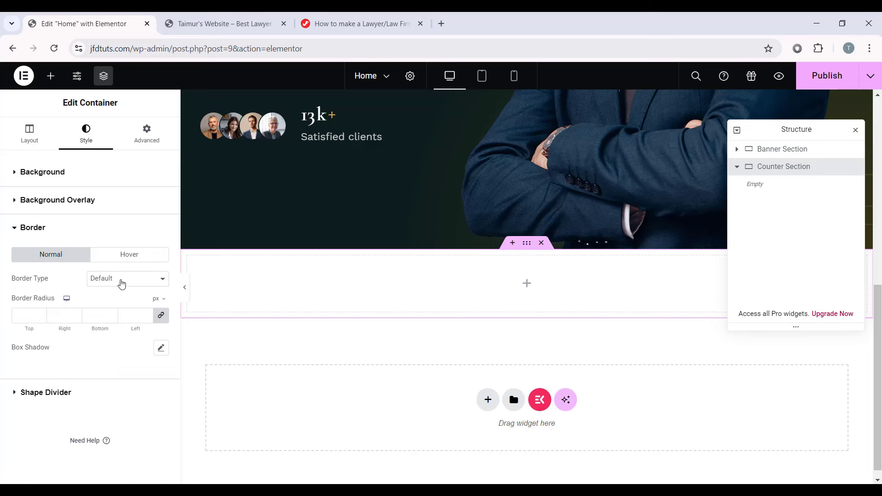
click(122, 284)
click(101, 306)
scroll(42, 288, down, 1)
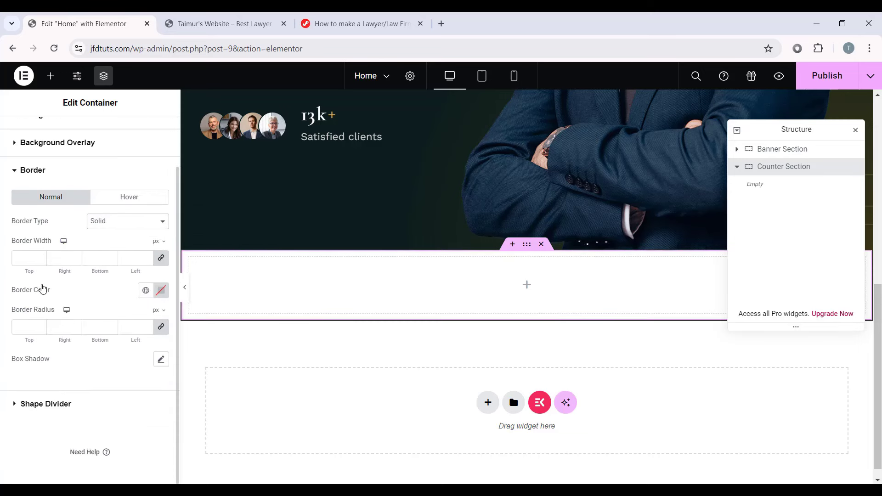
click(160, 259)
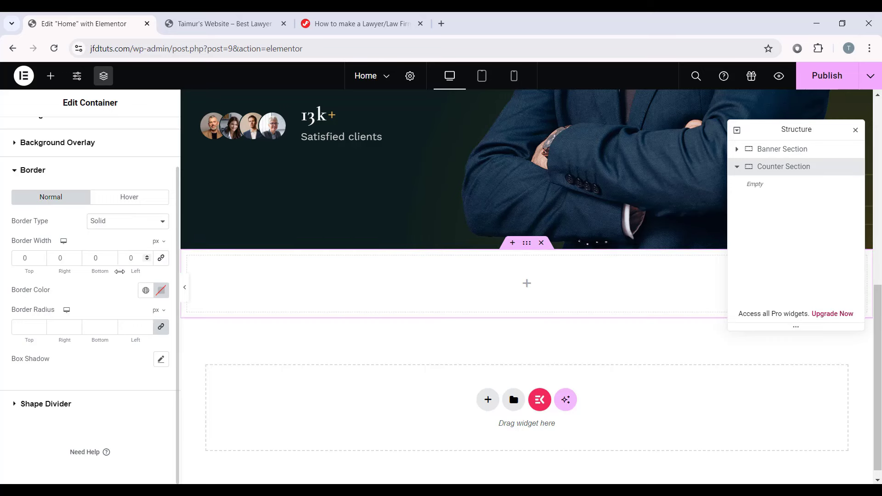
double_click(91, 261)
text(1)
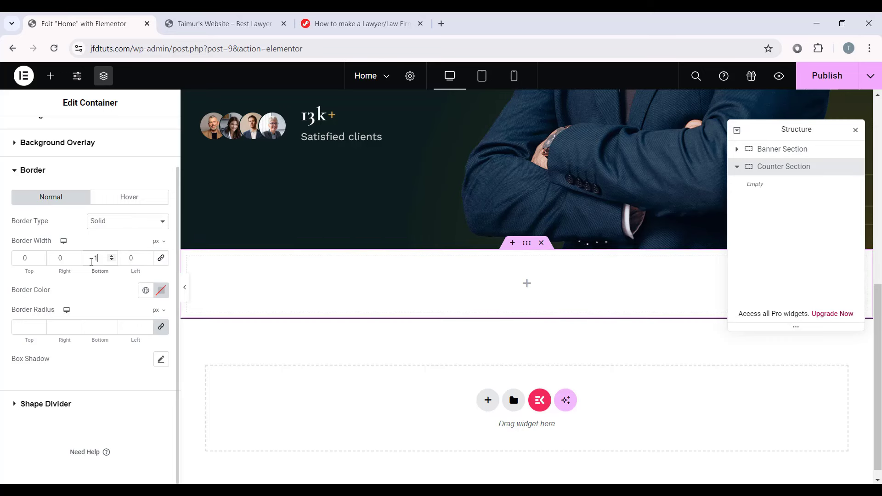
click(161, 291)
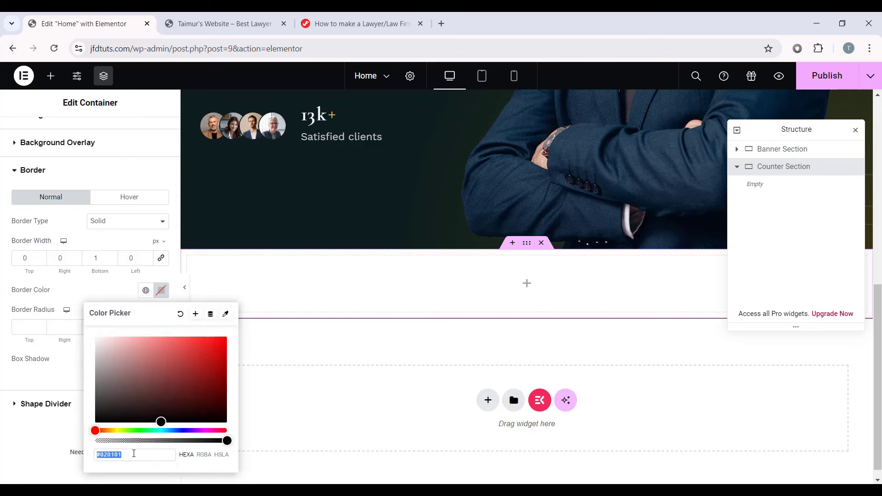
text(ECECEC)
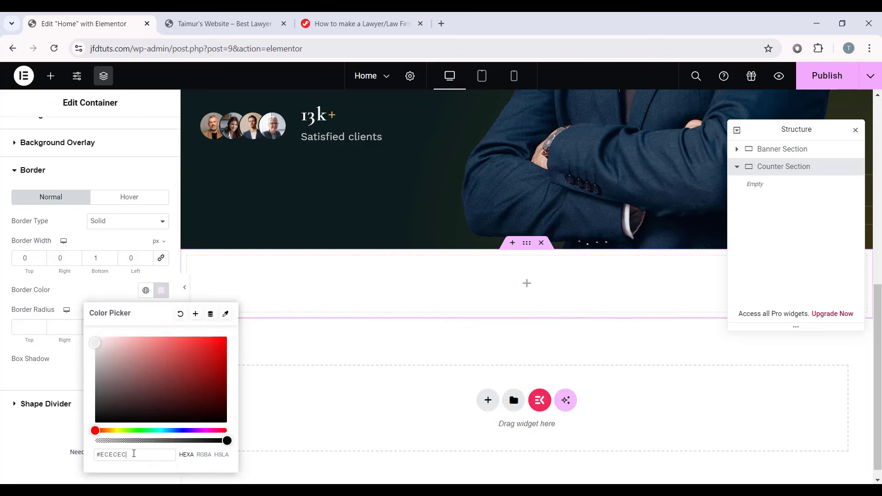
click(28, 451)
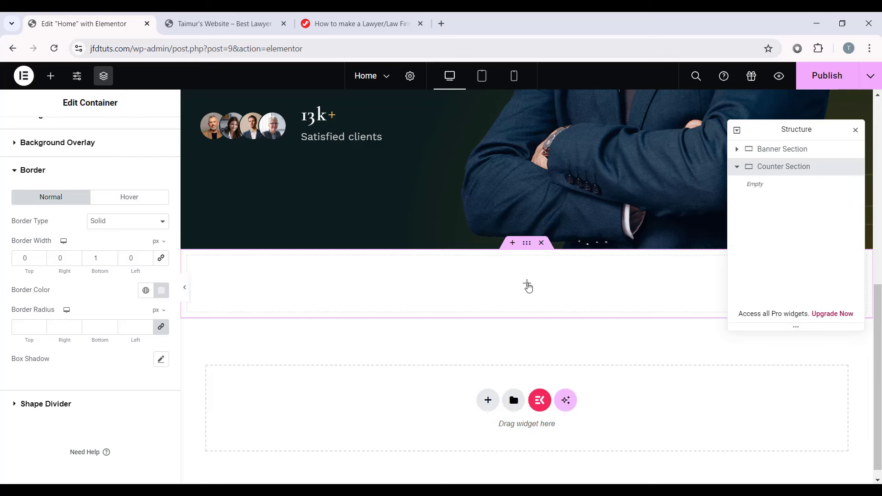
click(525, 284)
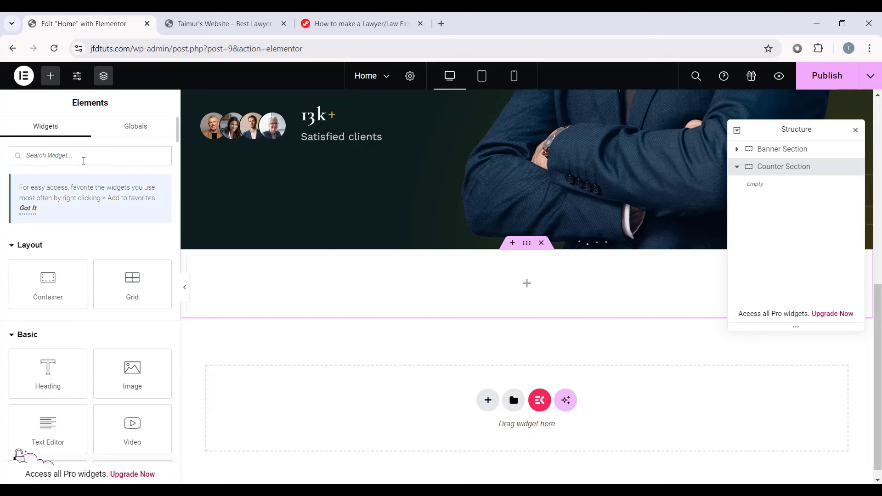
Step: Search for the JKit Client Logo widget and place it in the Counter Section
text(client logo)
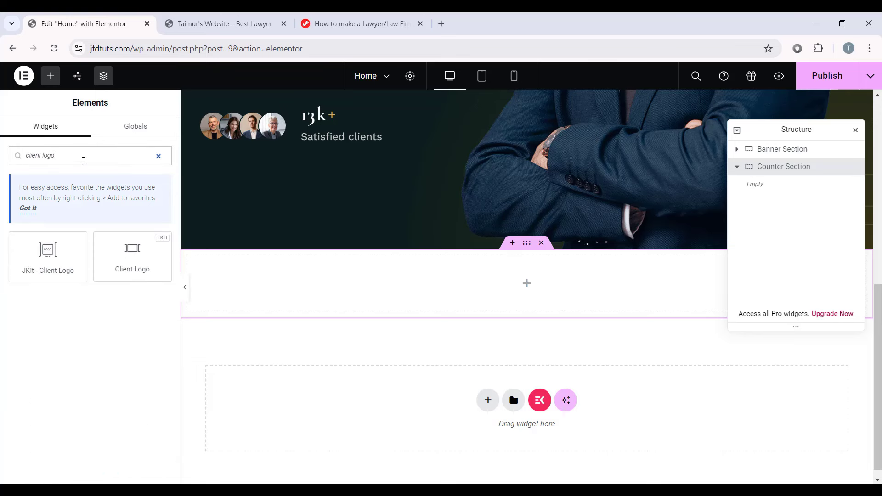
right_click(43, 252)
click(30, 296)
drag(41, 265, 500, 280)
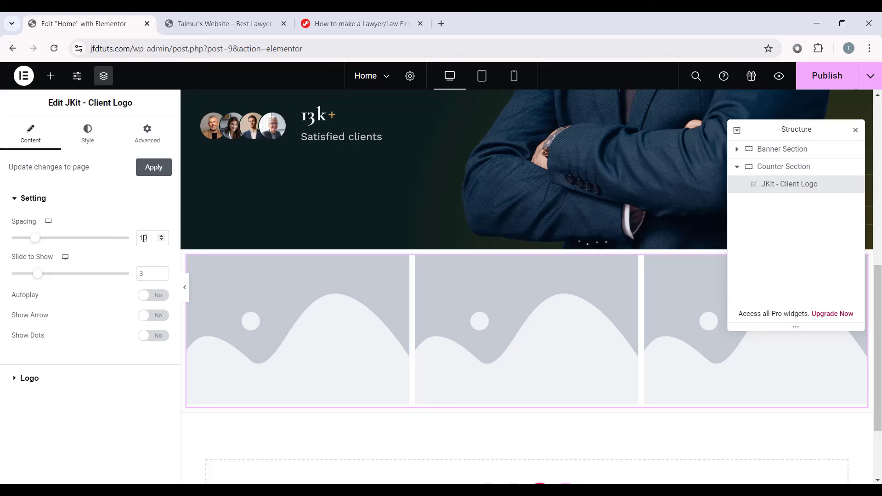
Step: Set the carousel spacing to 40, show six logos per view, turn autoplay on, and expand the logo list
text(40)
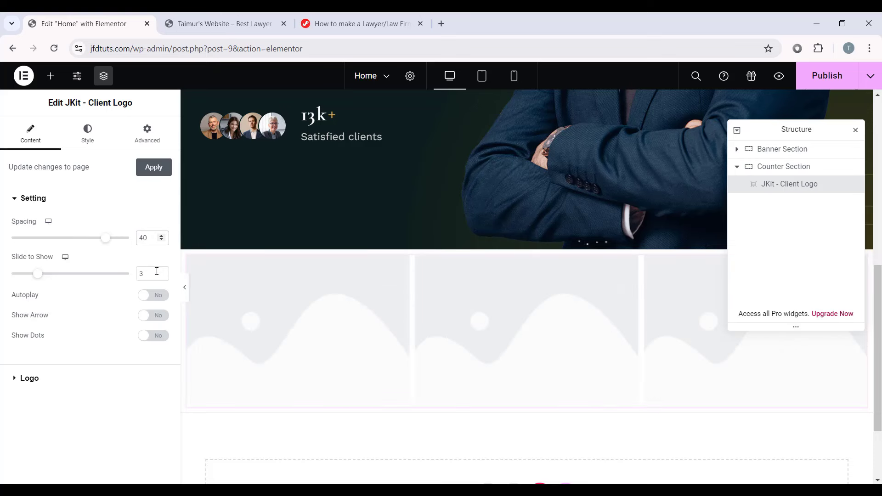
double_click(137, 274)
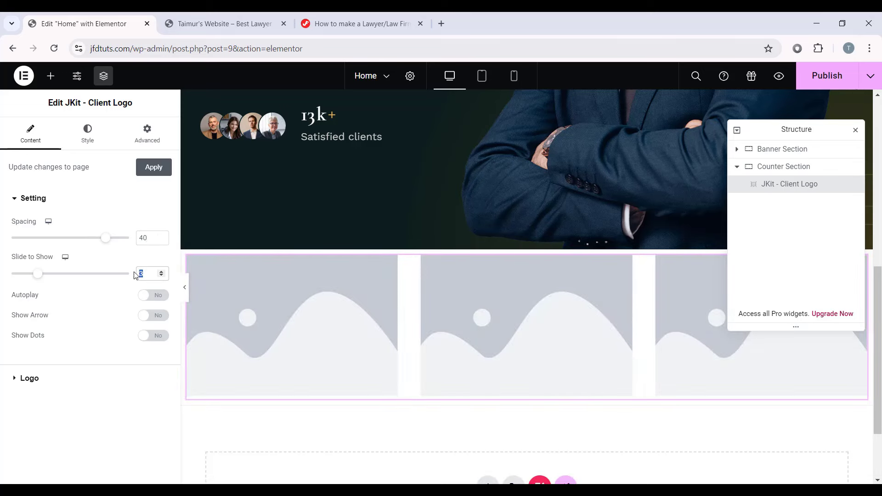
text(6)
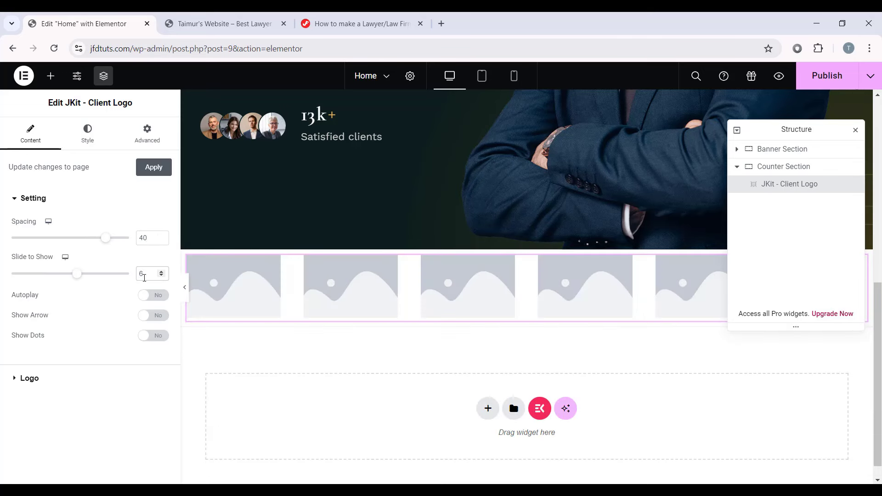
drag(801, 127, 779, 357)
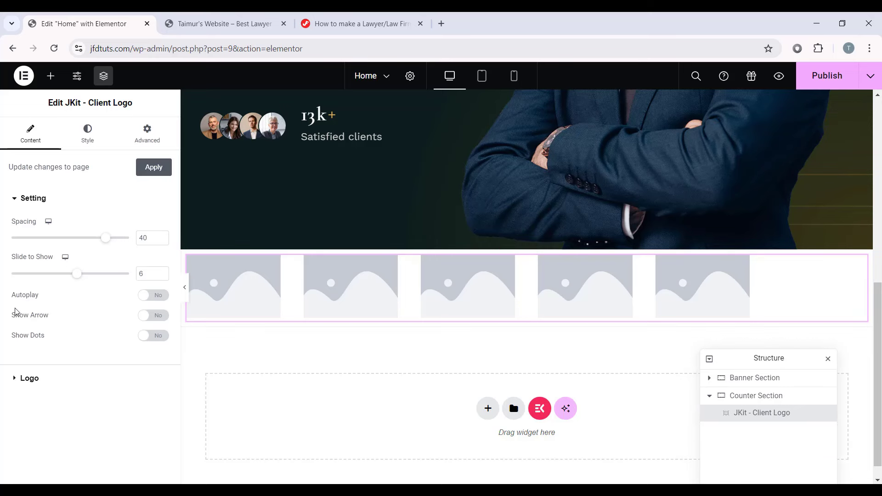
click(156, 295)
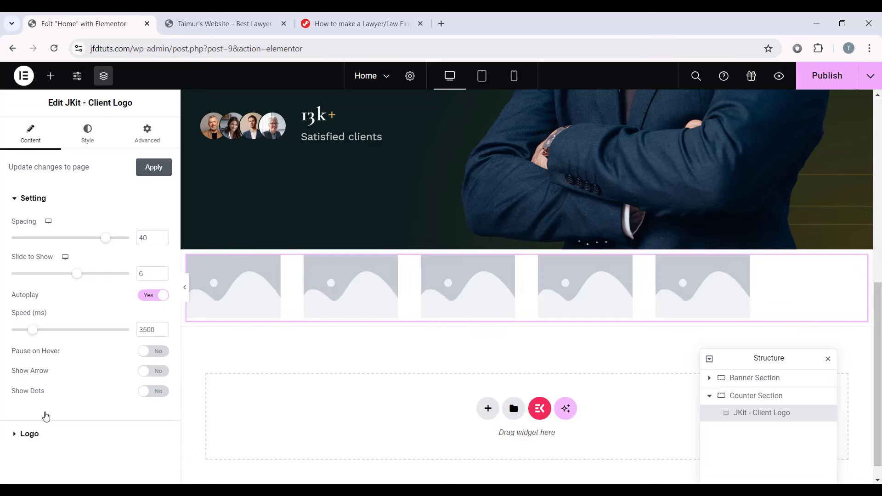
click(46, 434)
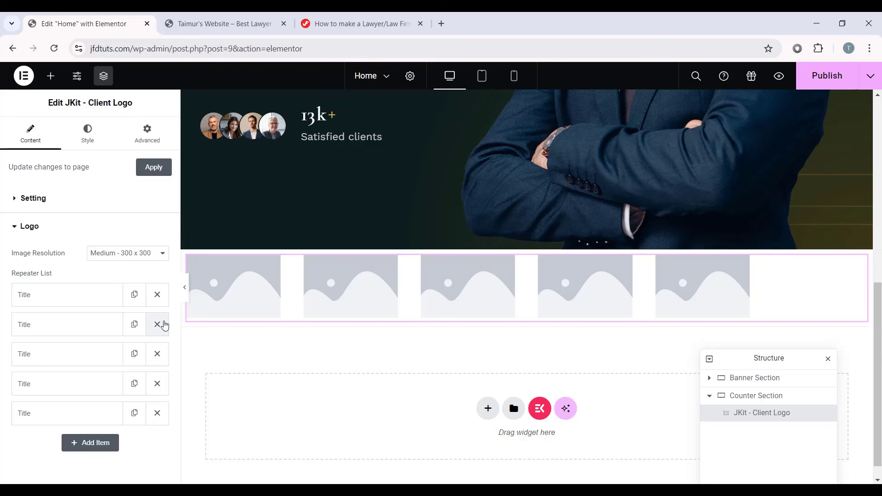
Step: Delete four placeholder logo items and retitle the remaining one 'Butterfly'
click(157, 324)
click(157, 324)
click(157, 324)
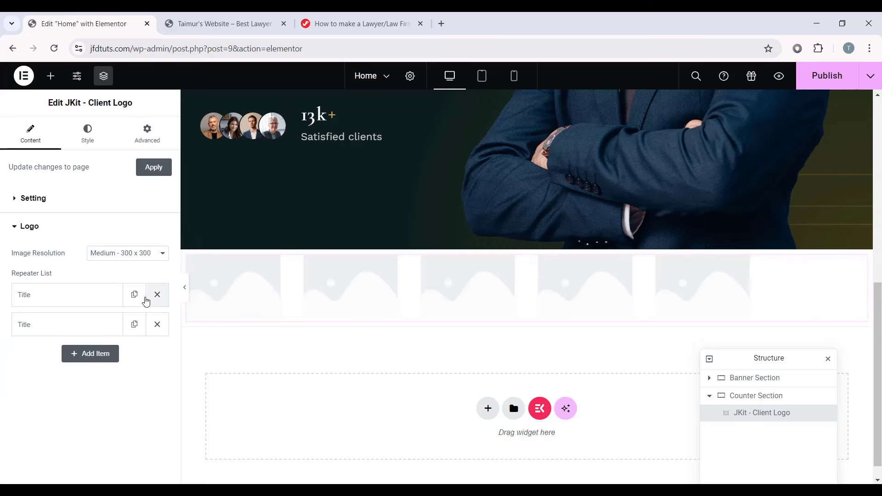
click(157, 324)
click(89, 300)
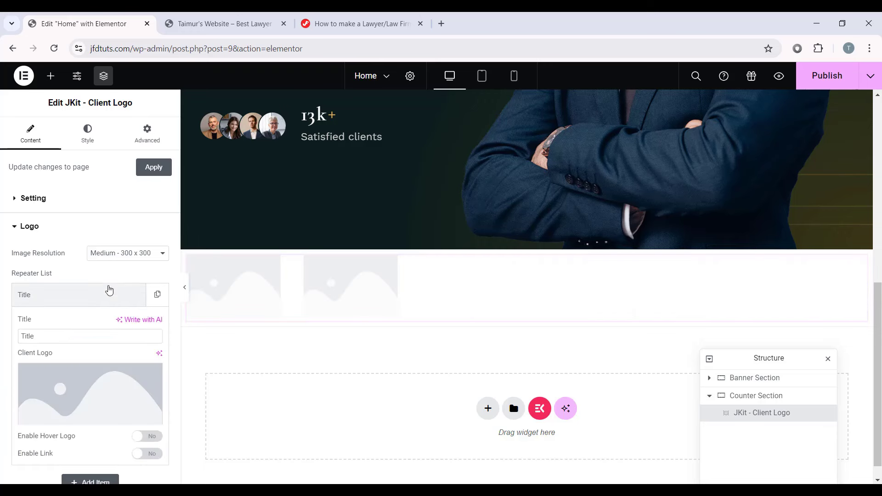
double_click(58, 335)
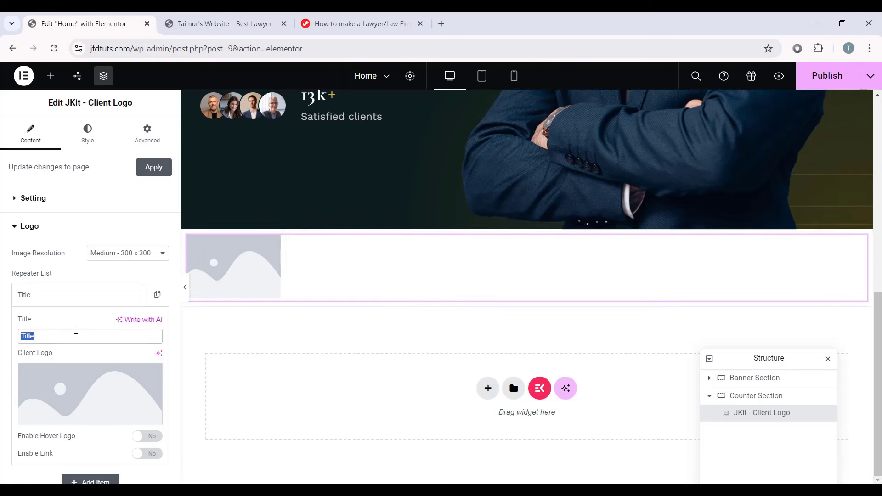
key(BackSpace)
text(Butterfly)
Step: Insert the Butterfly logo image and set the image resolution to Full
scroll(87, 319, down, 1)
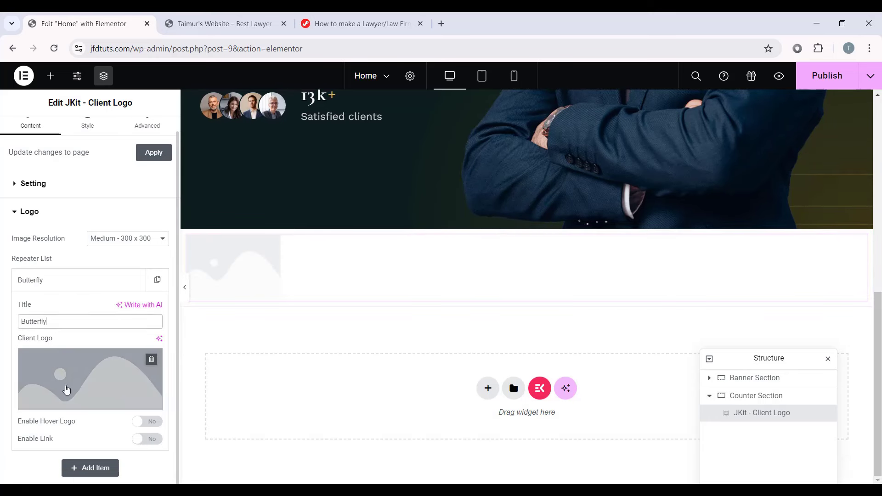
click(96, 390)
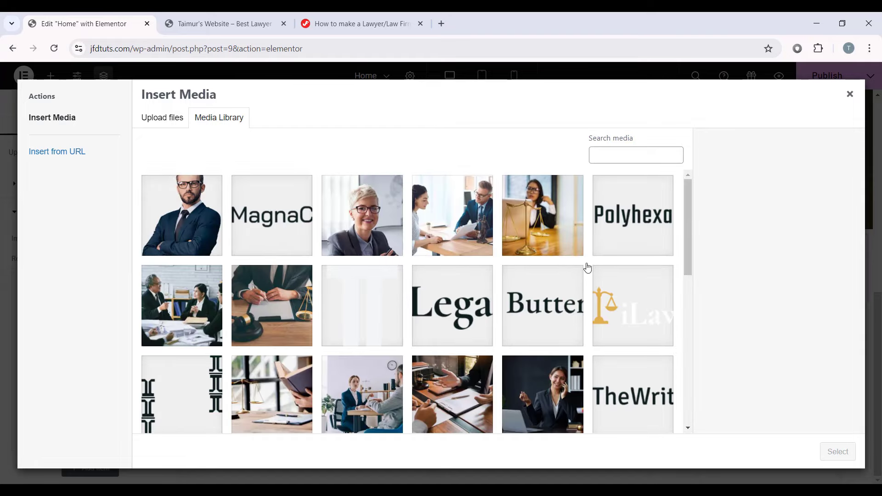
click(555, 331)
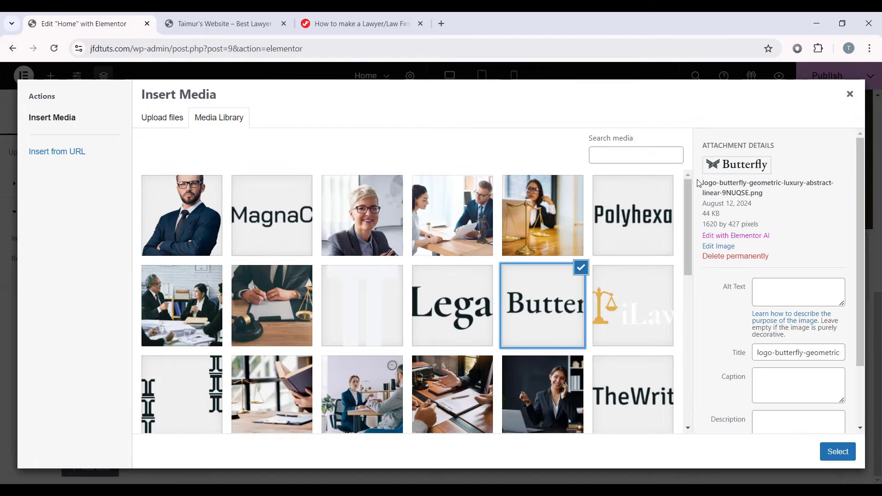
click(837, 451)
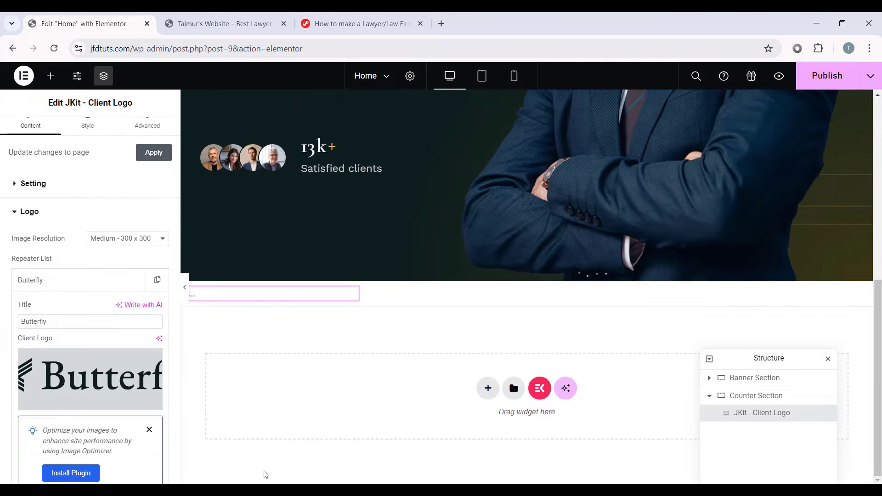
scroll(212, 322, up, 2)
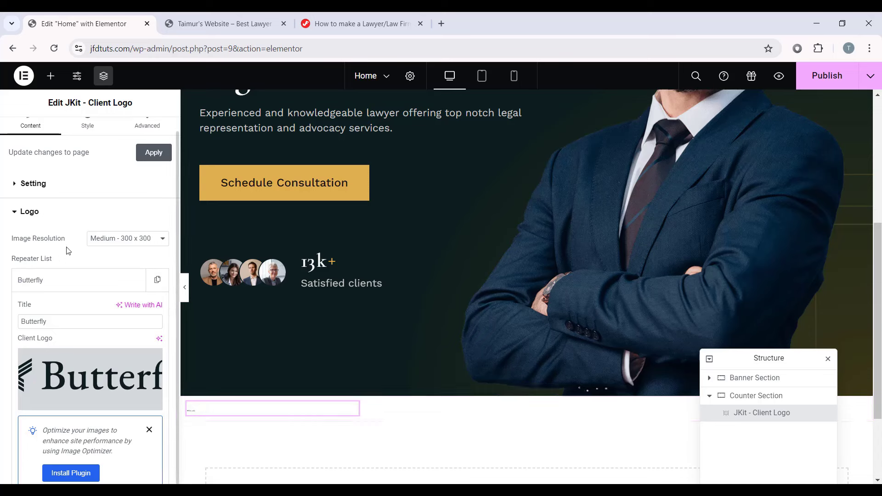
click(112, 240)
click(107, 302)
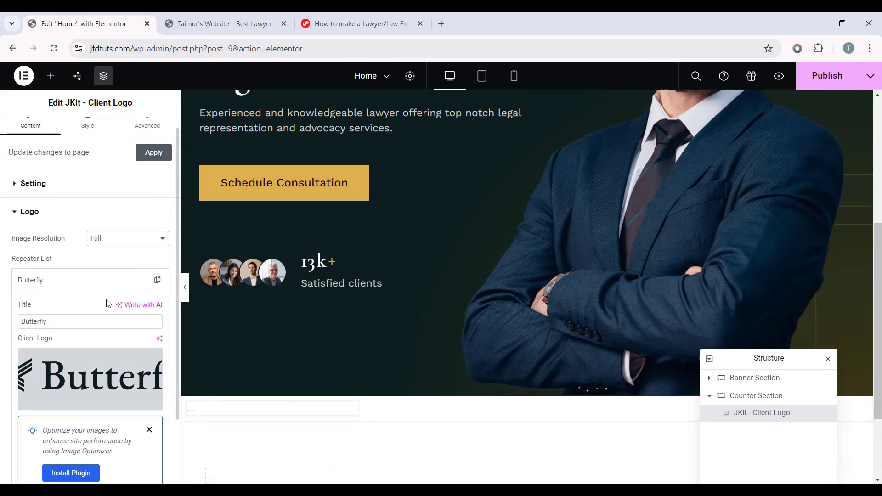
scroll(239, 335, down, 3)
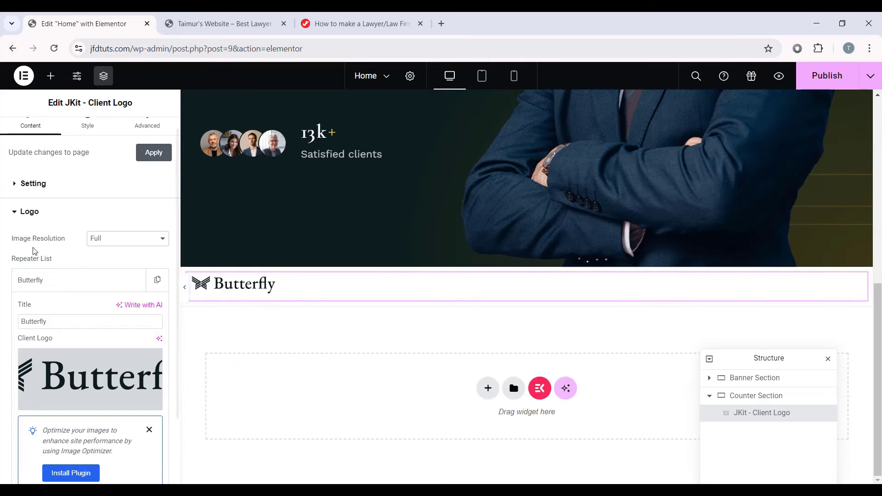
scroll(34, 251, down, 2)
click(98, 200)
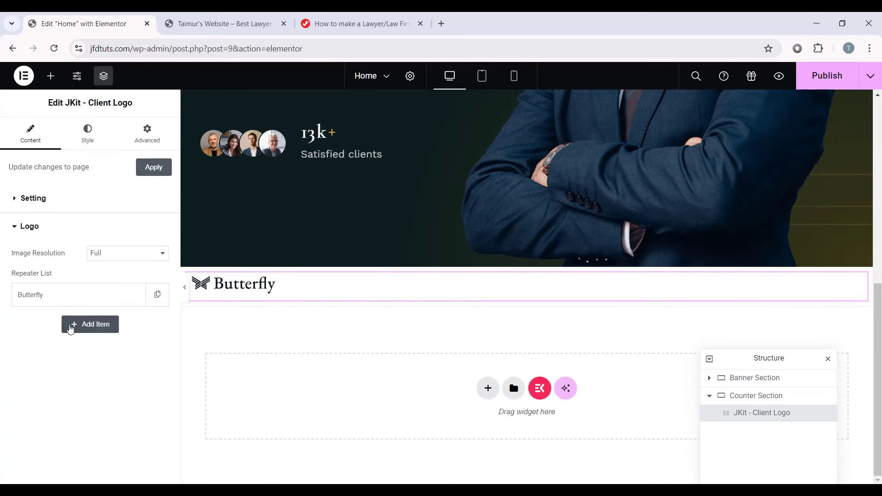
Step: Add a new logo item using the TheWritern logo image
click(97, 324)
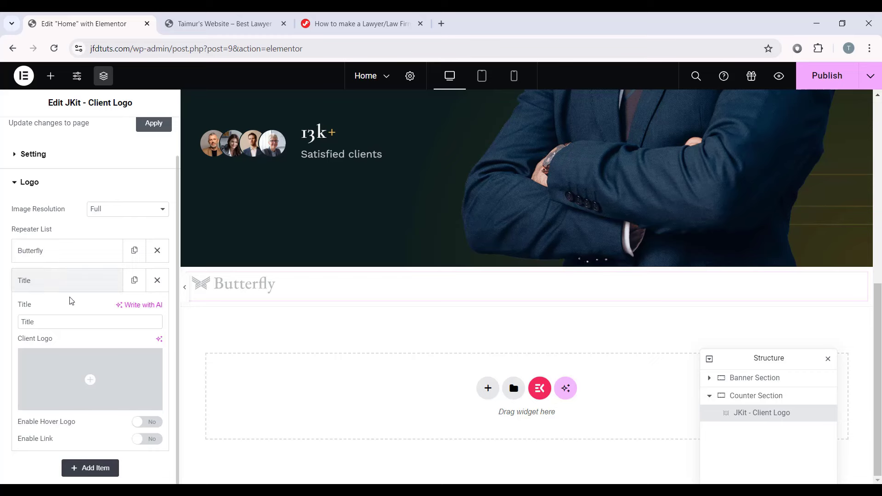
click(79, 366)
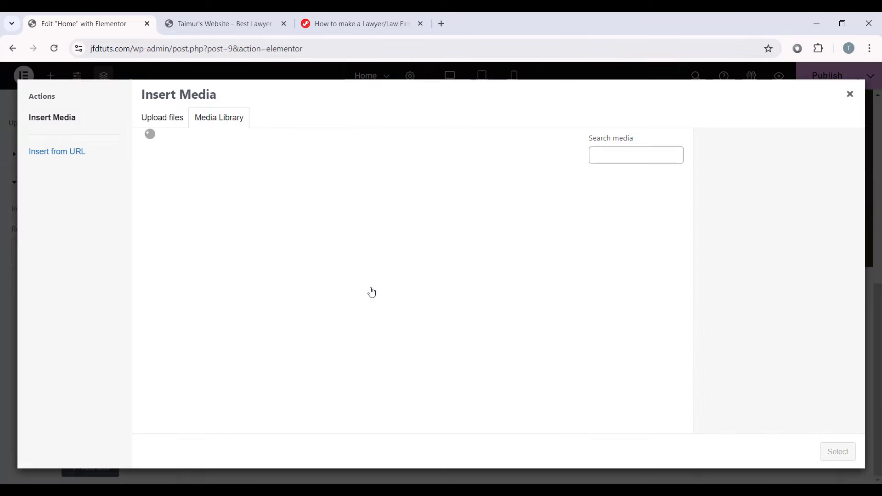
click(610, 294)
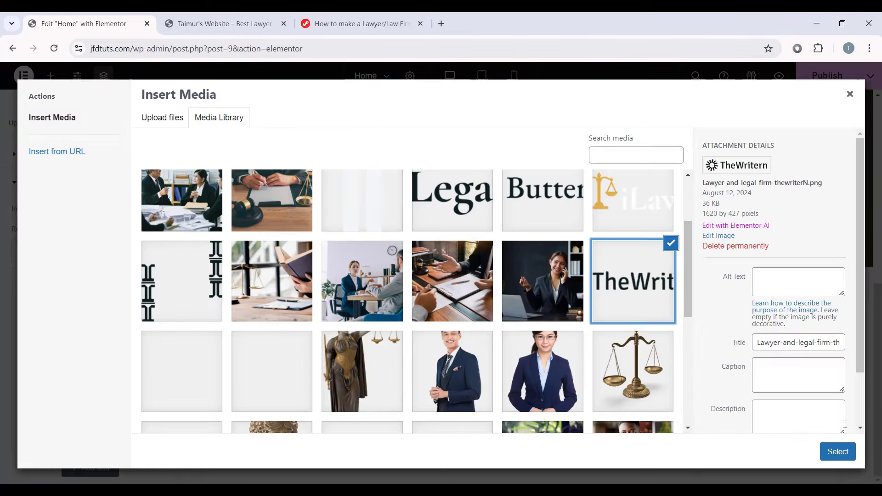
click(837, 451)
click(54, 282)
Step: Add a third logo item using the Confins logo image
click(81, 309)
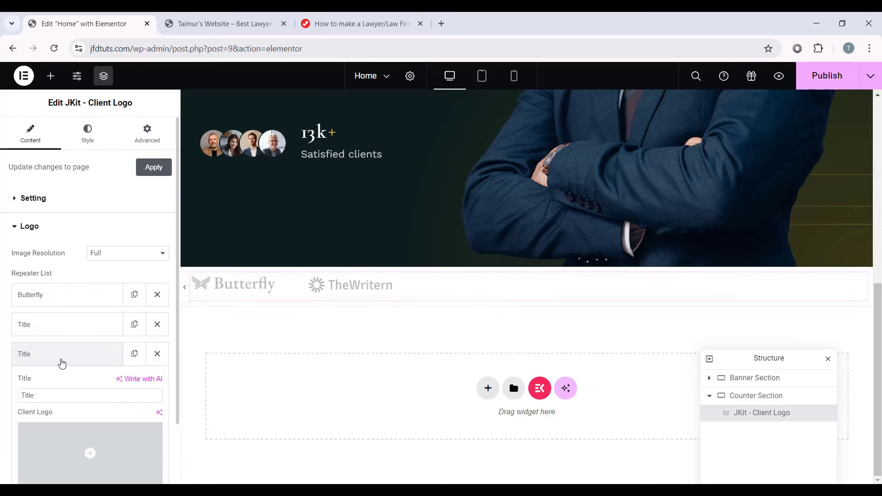
click(90, 452)
scroll(413, 275, down, 5)
click(456, 336)
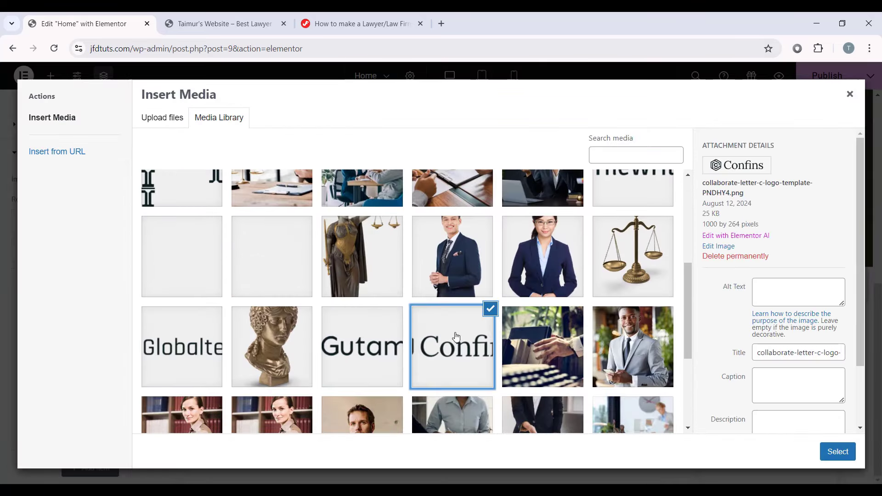
click(820, 454)
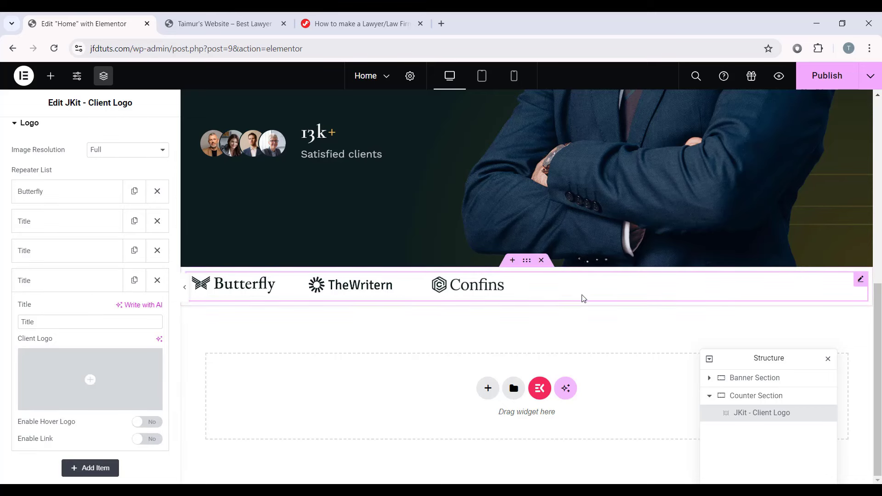
Step: Insert another client logo image from the media library into the next item
click(115, 371)
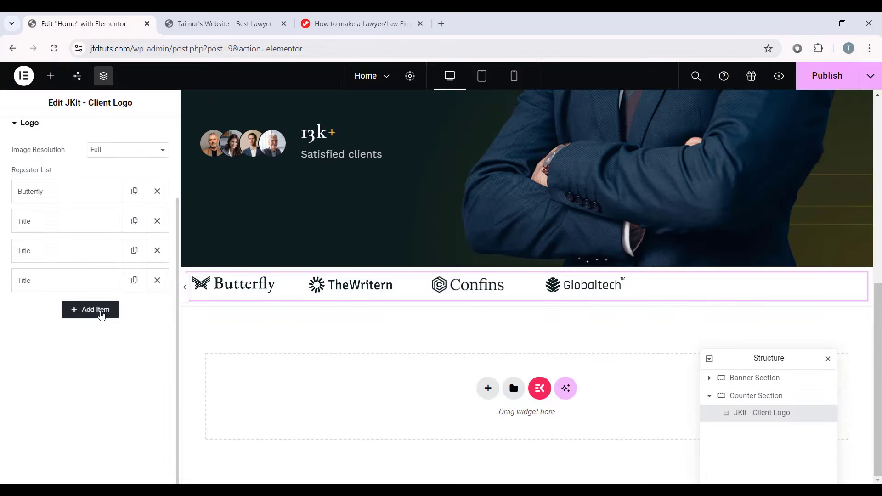
click(635, 243)
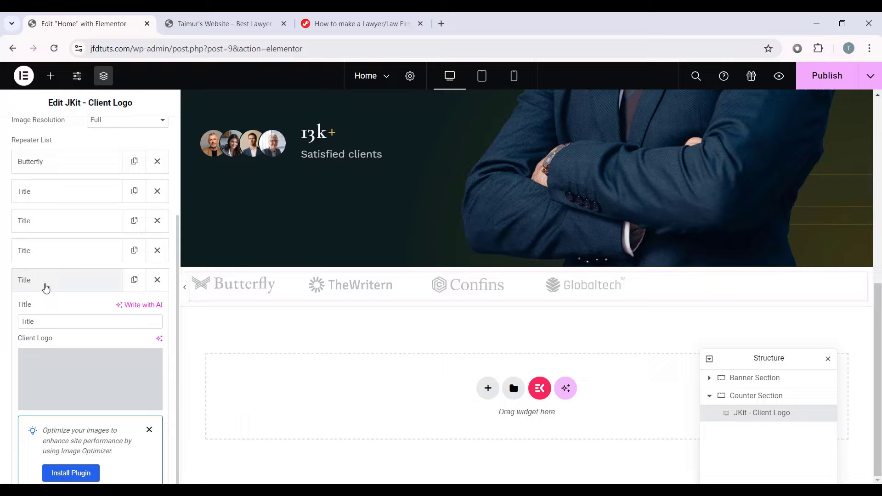
click(67, 368)
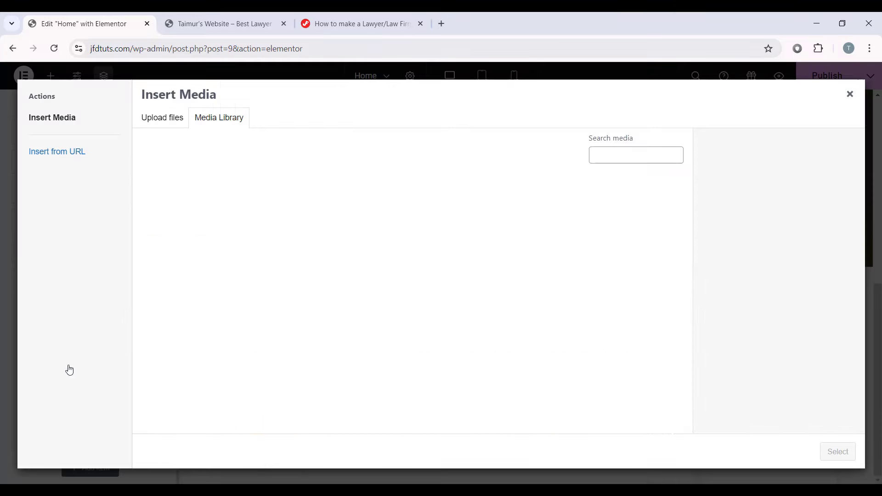
scroll(266, 378, down, 10)
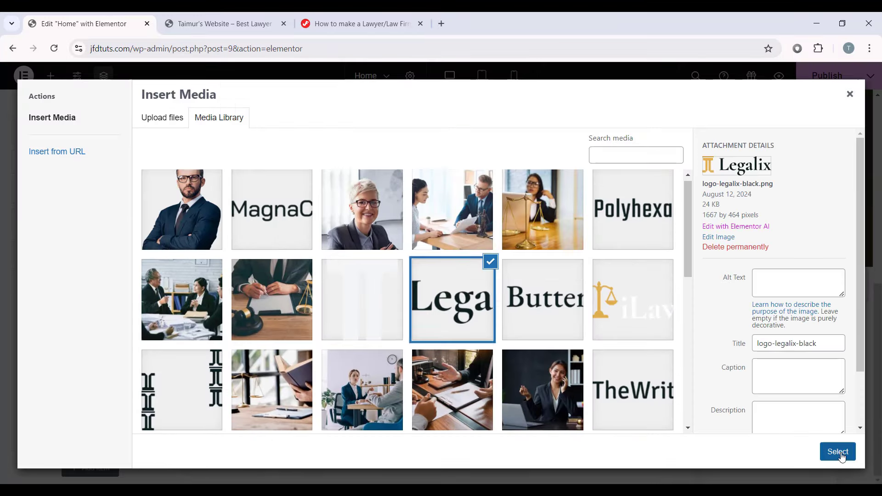
click(837, 451)
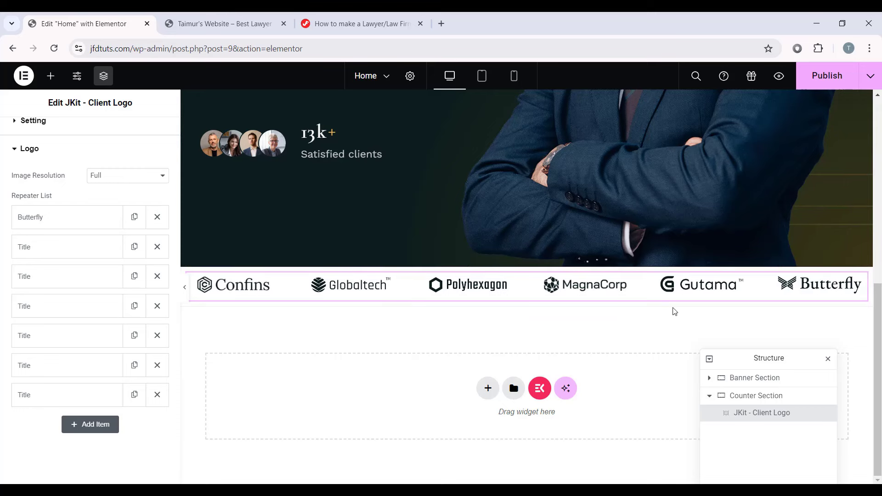
Step: Check the second and third logo items
click(88, 256)
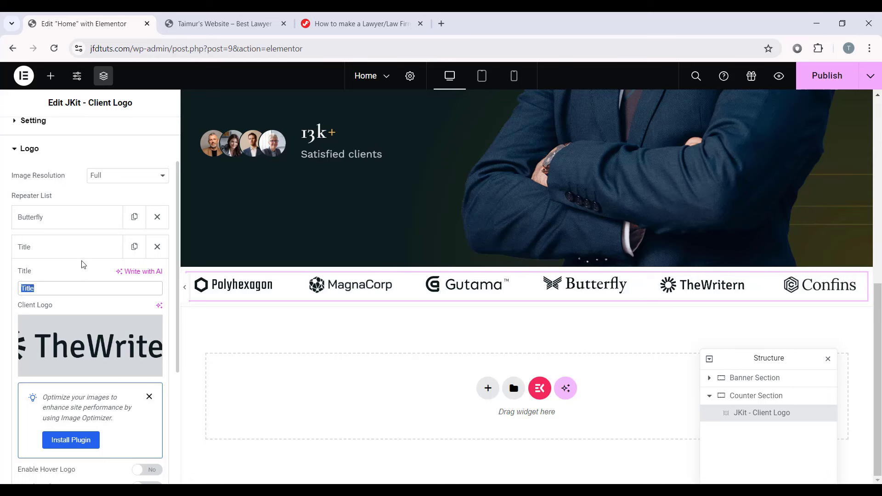
click(79, 256)
click(81, 276)
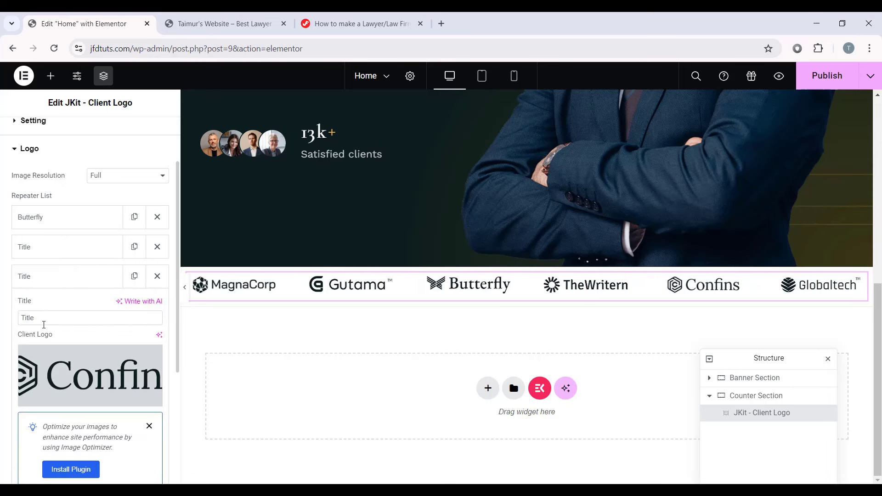
click(71, 276)
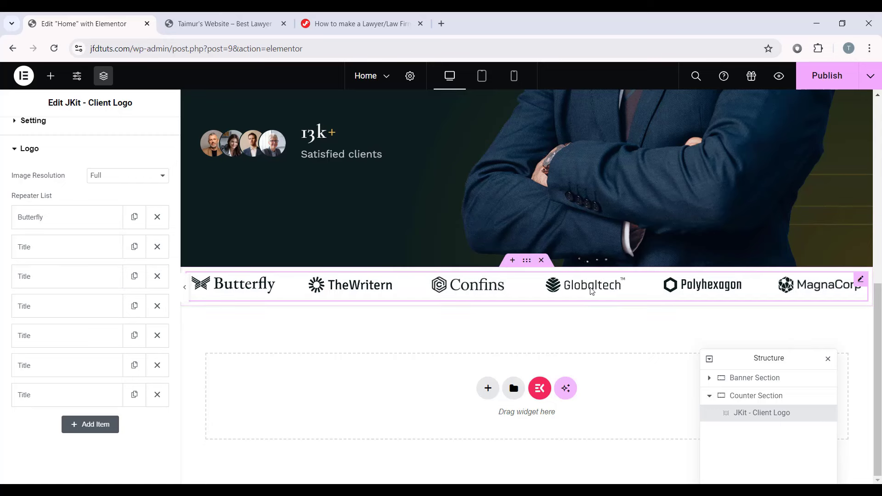
scroll(92, 275, up, 2)
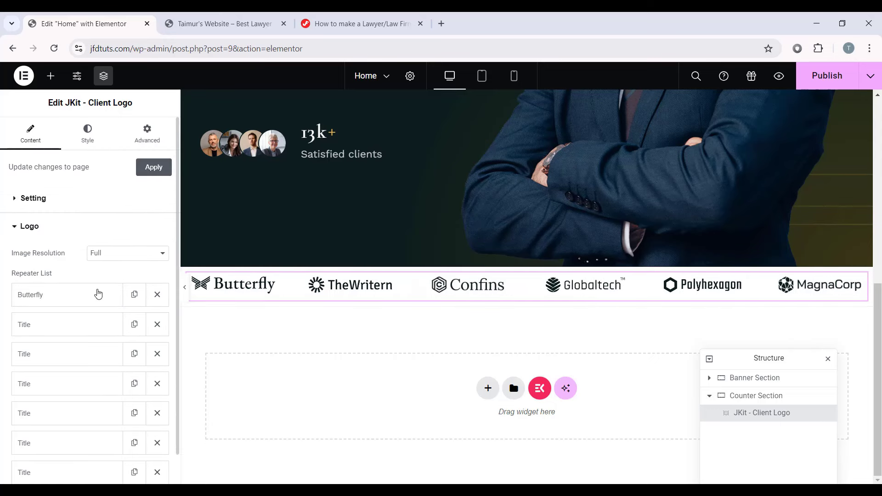
Step: Give the logos a 30 px margin on all sides and 60 opacity
click(77, 140)
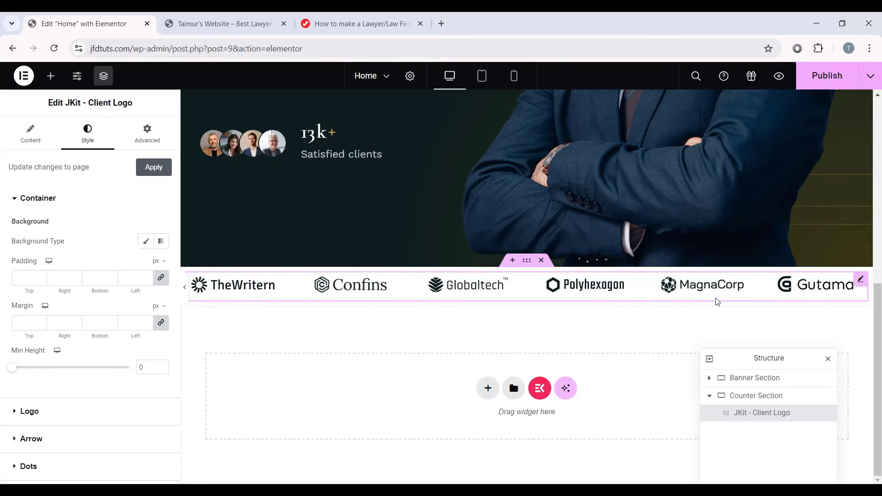
scroll(124, 236, down, 1)
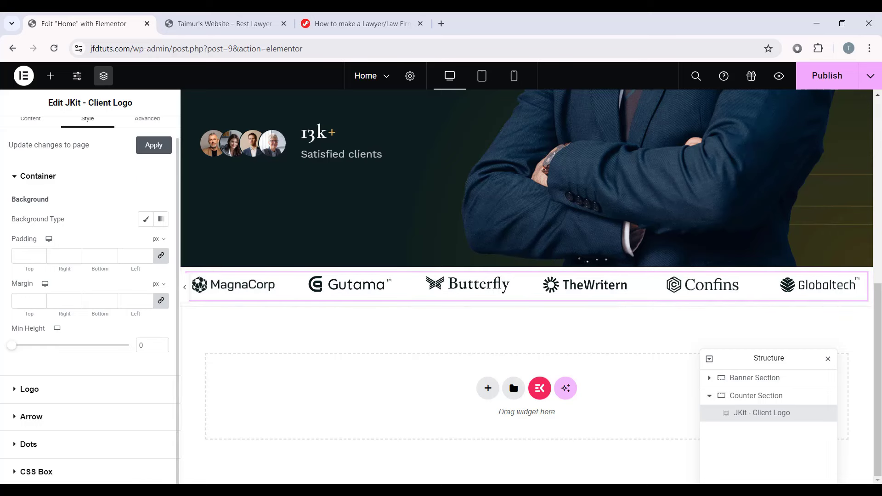
click(44, 389)
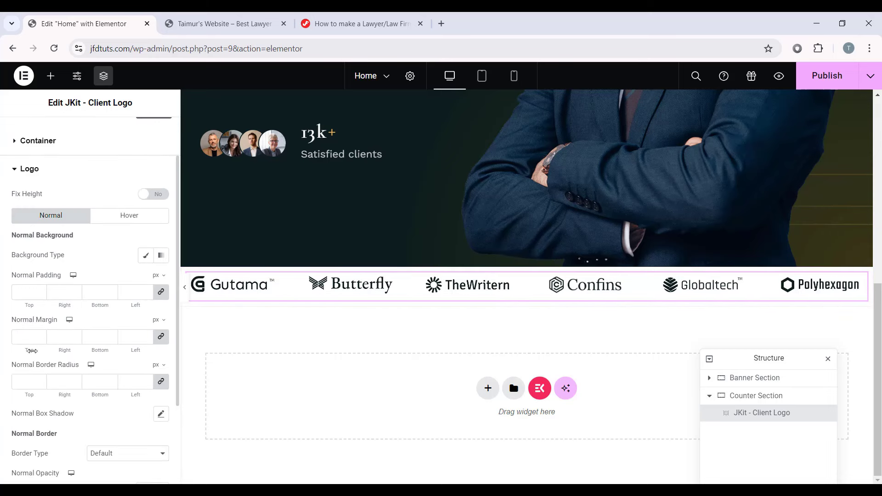
click(17, 340)
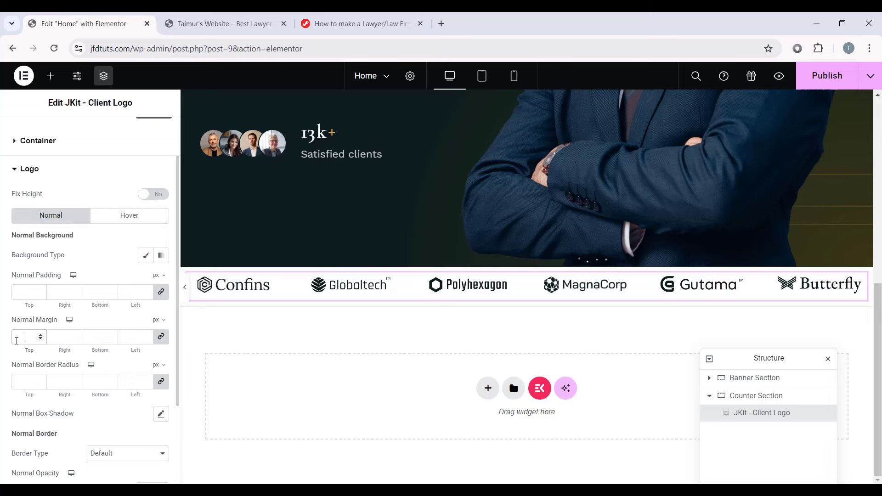
text(30)
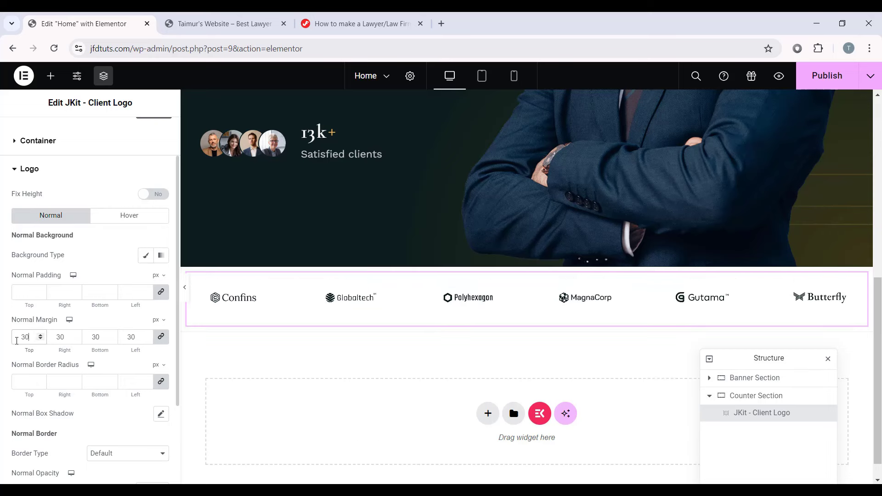
scroll(95, 307, down, 2)
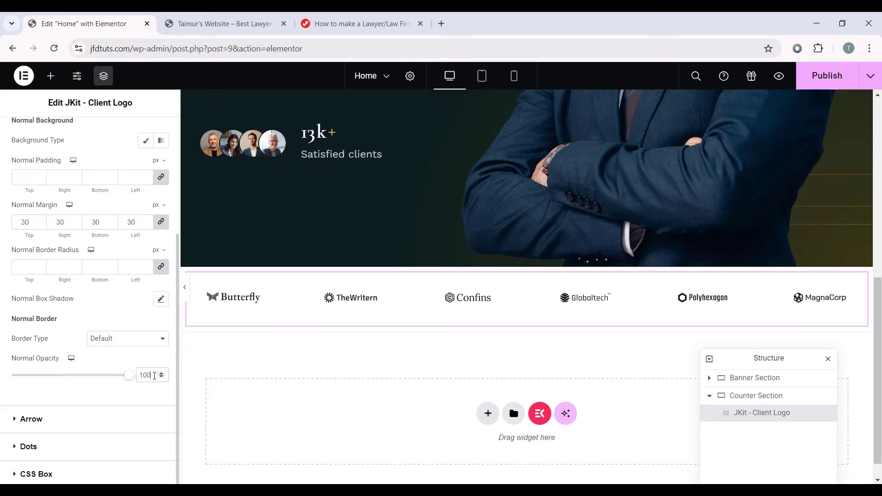
text(60)
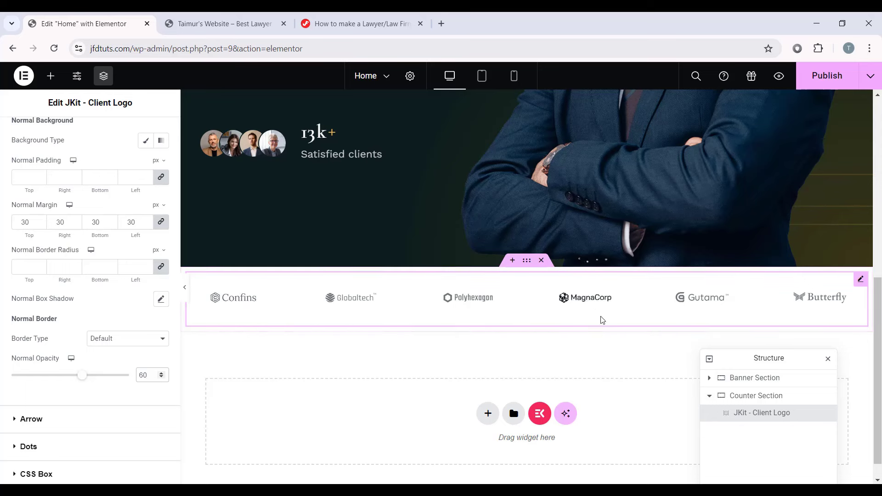
Step: Preview the carousel with the editing panel hidden, then switch to tablet view
click(710, 305)
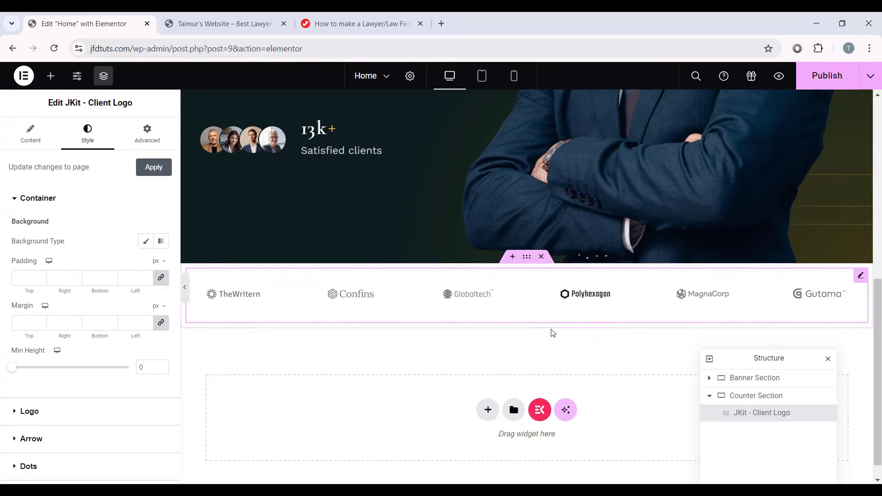
scroll(551, 331, down, 1)
click(184, 287)
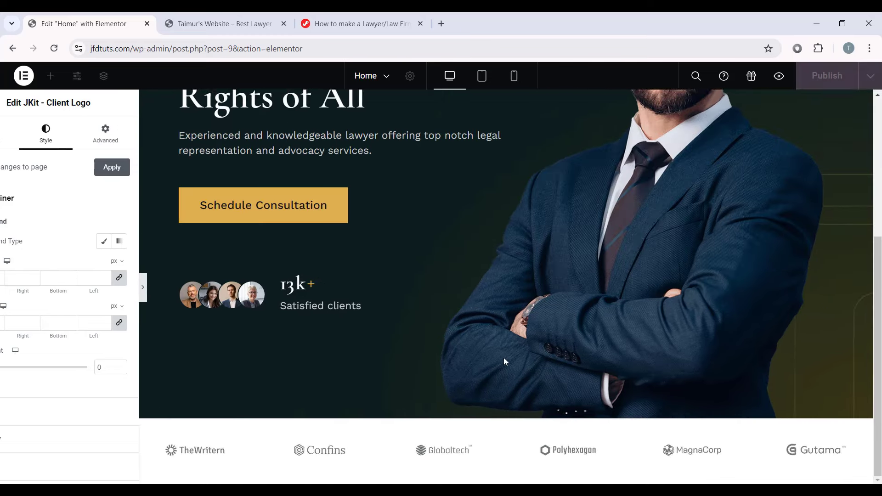
click(4, 287)
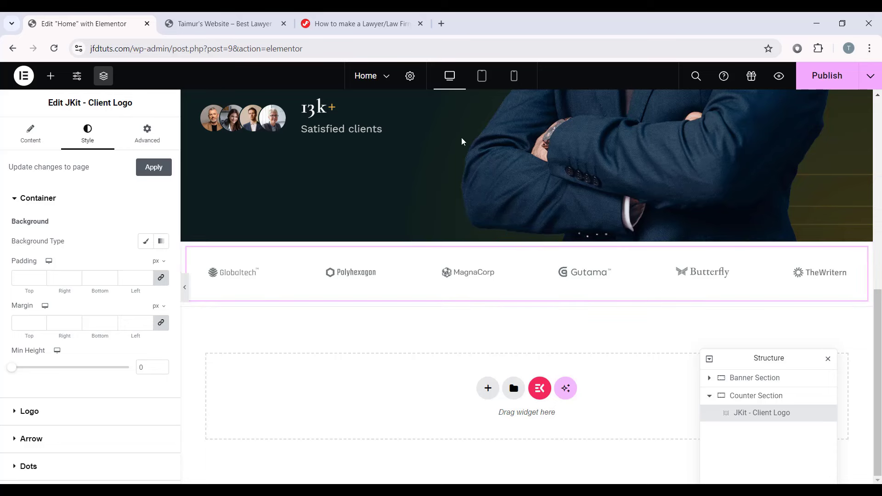
click(482, 76)
Step: For tablet, set logo spacing to 20 and show 4 logos at once
scroll(559, 262, down, 4)
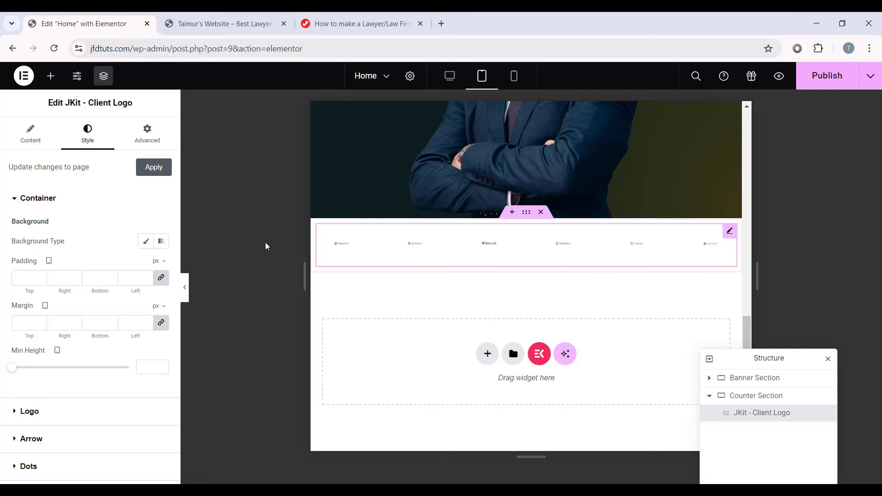
click(31, 134)
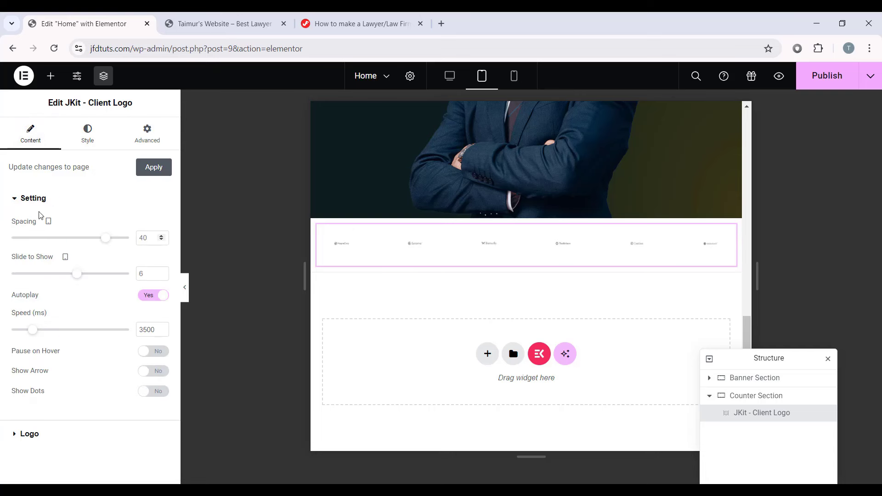
click(140, 238)
text(20)
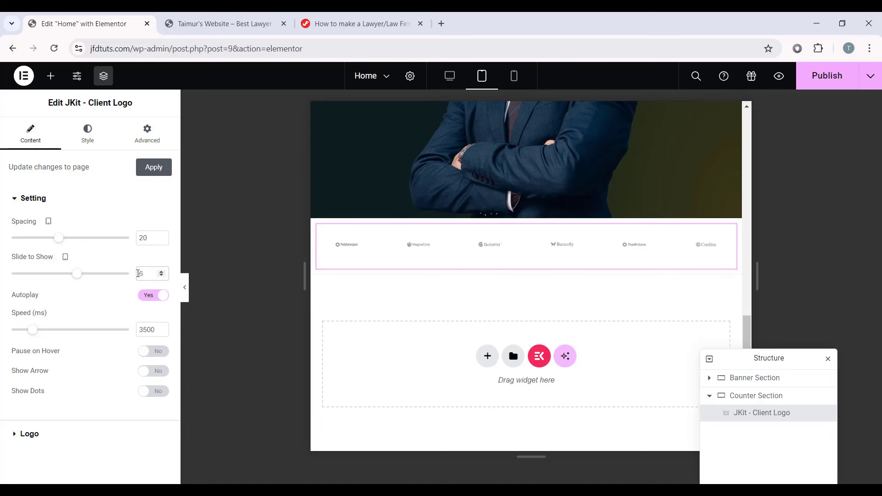
click(138, 273)
text(4)
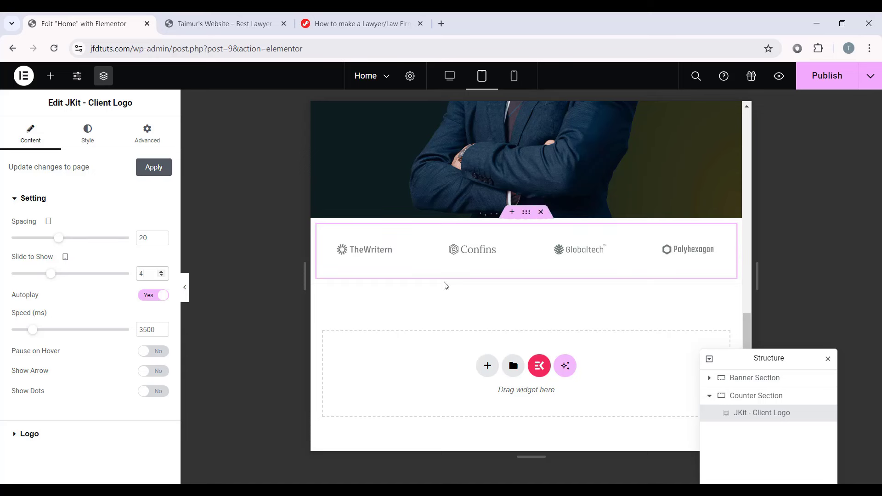
Step: Set the tablet logo margin to 20 px and preview the tablet layout
click(104, 135)
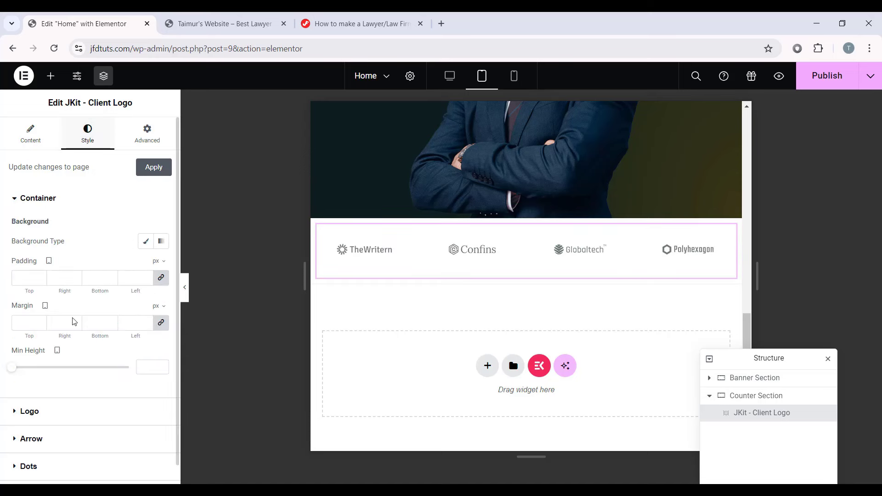
scroll(36, 344, down, 1)
click(30, 388)
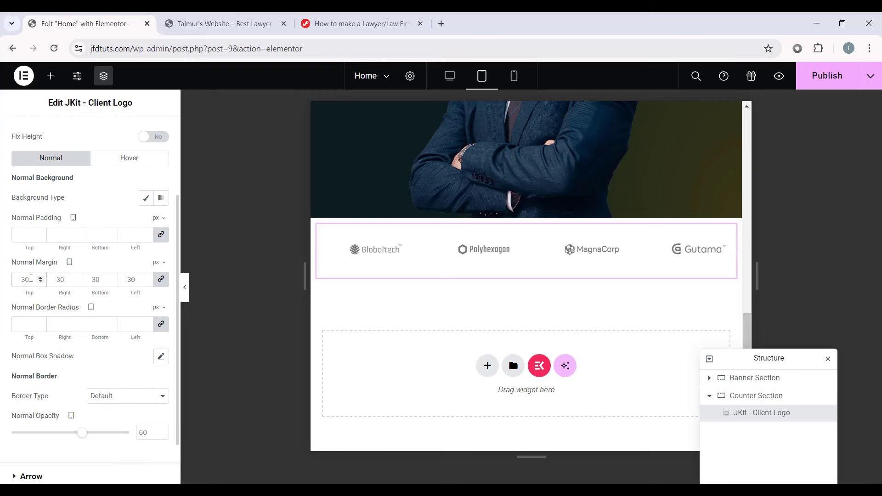
key(BackSpace)
text(2)
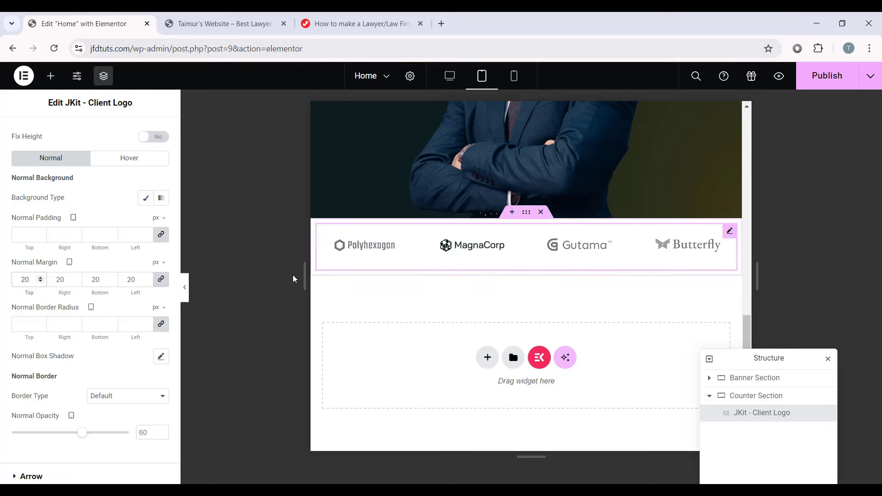
click(184, 287)
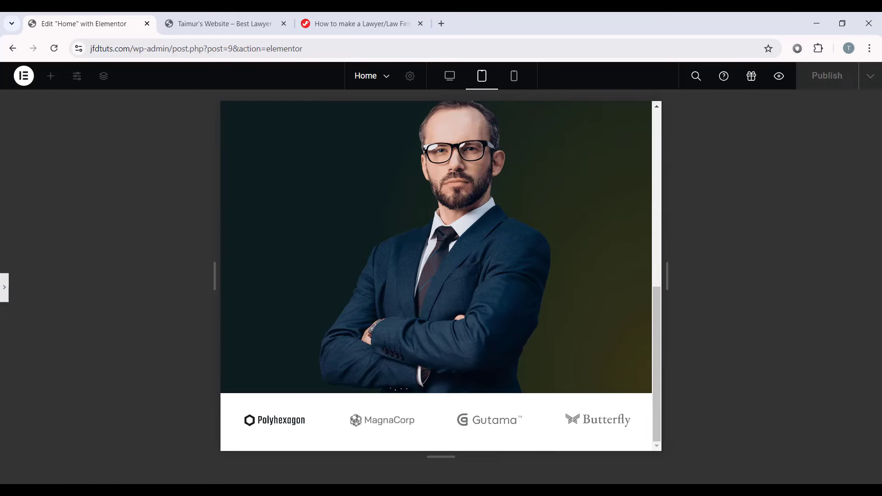
Step: In mobile view, set spacing to 10 and two logos per view, then preview
click(514, 79)
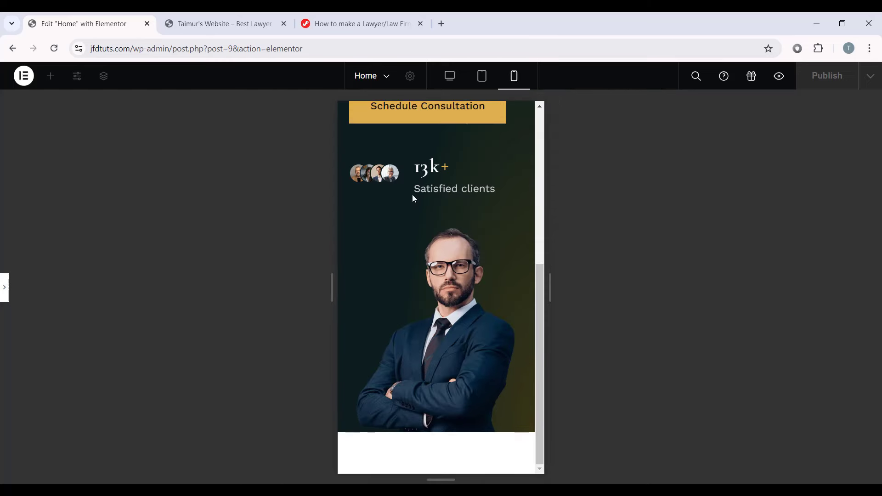
click(4, 288)
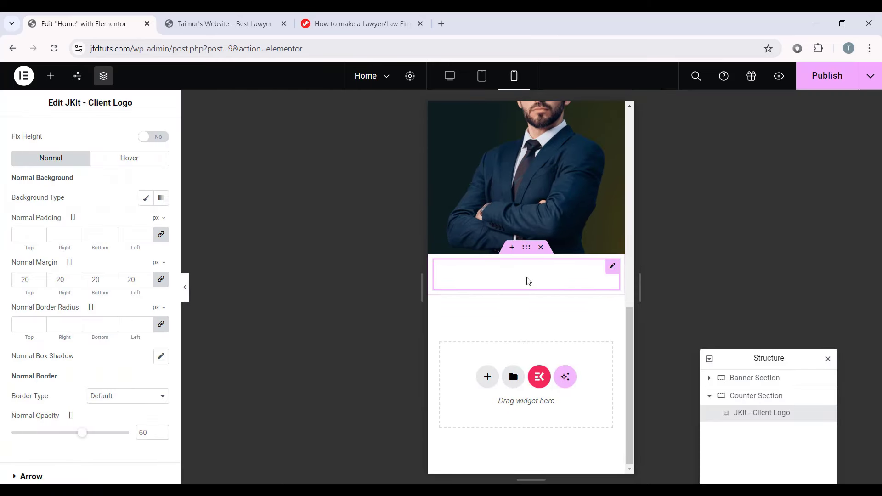
scroll(39, 138, up, 3)
click(55, 130)
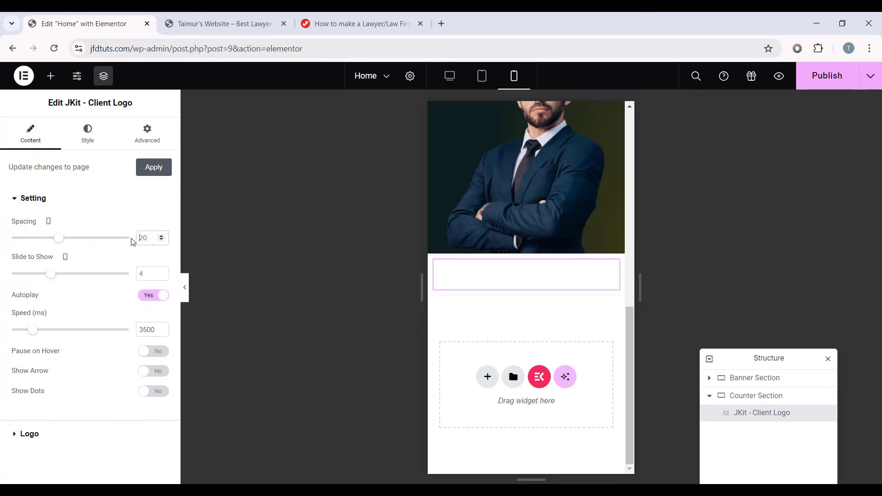
text(10)
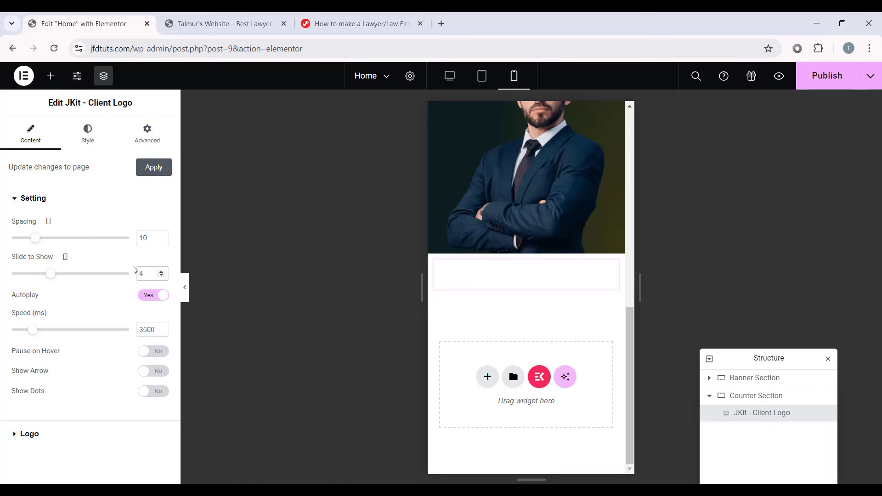
text(2)
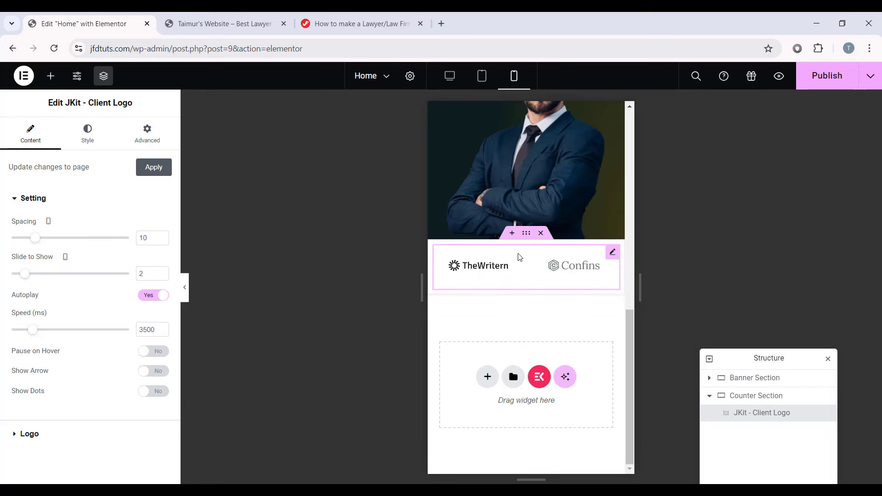
click(186, 287)
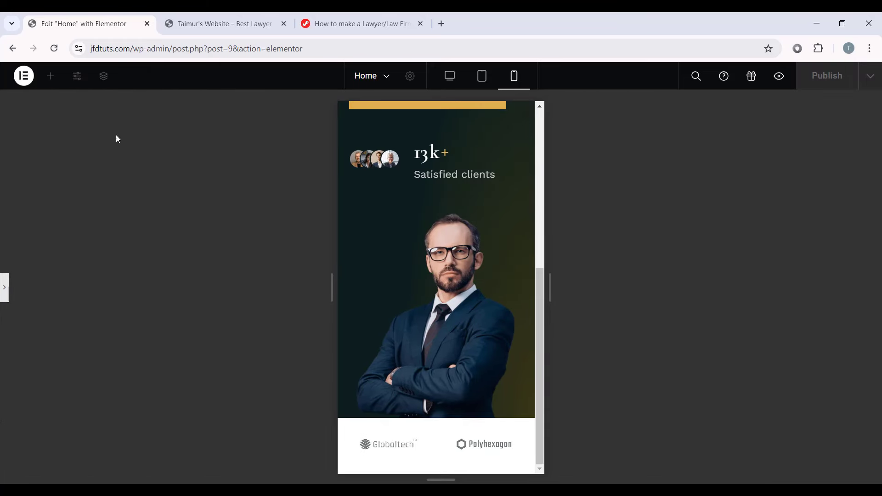
Step: Switch back to desktop view and preview the carousel there
click(4, 287)
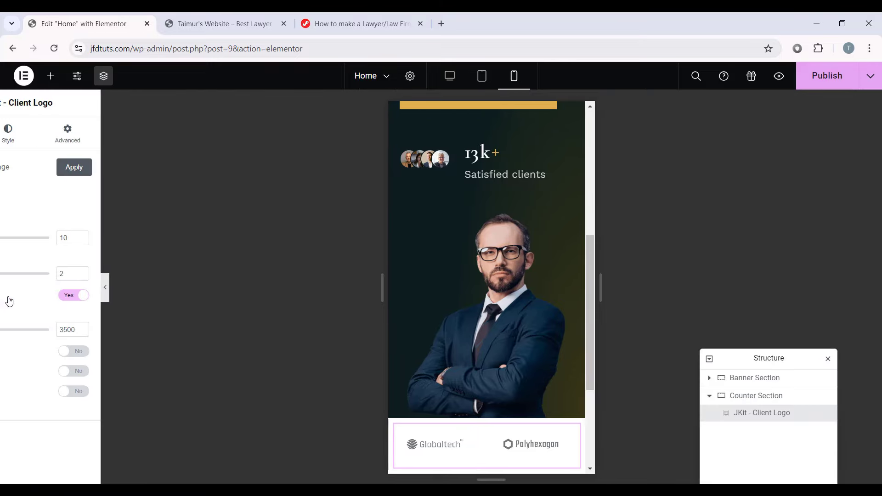
click(450, 75)
scroll(479, 211, down, 2)
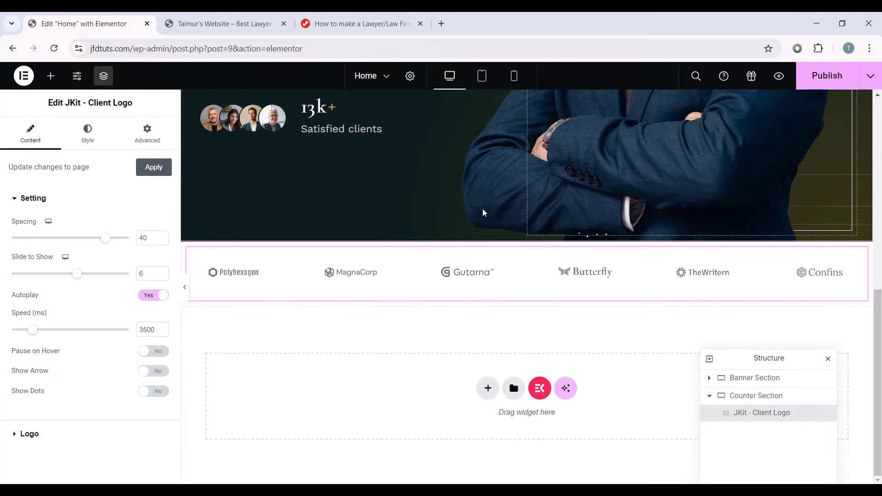
click(184, 287)
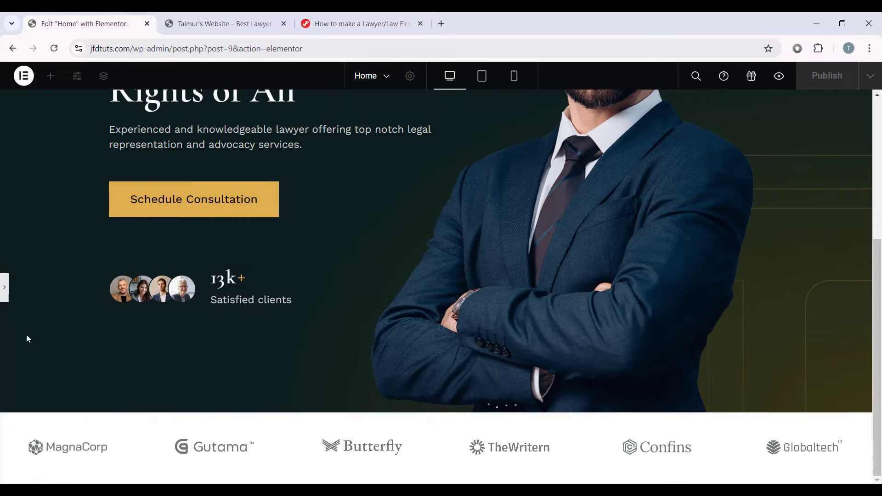
click(4, 287)
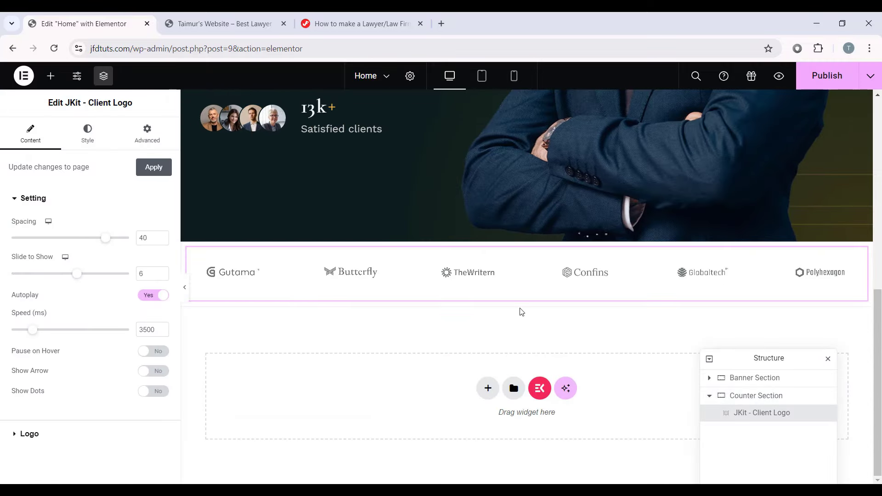
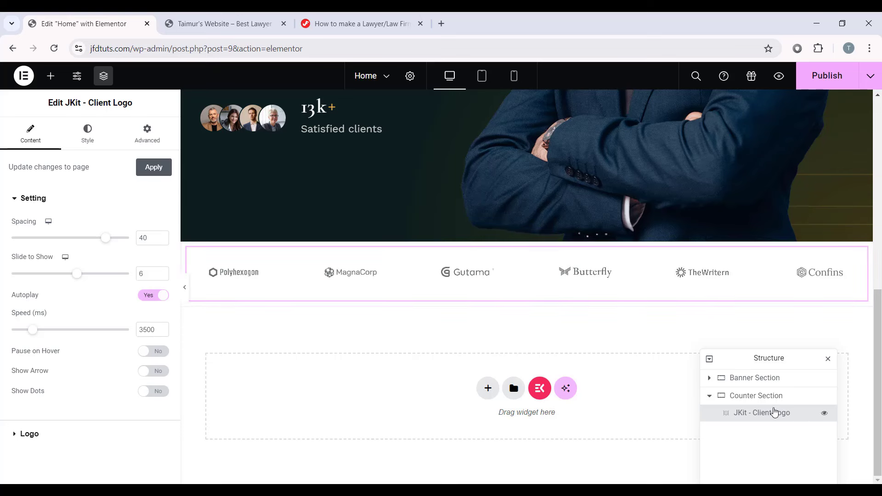
Step: Rename the Counter Section container to Clients Section in the Navigator
click(756, 398)
double_click(756, 397)
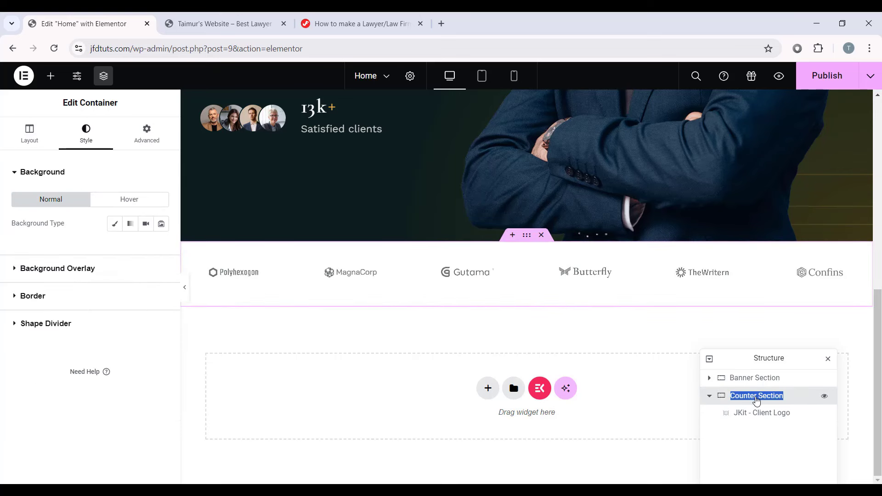
click(763, 401)
key(ctrl+BackSpace)
text(Cli)
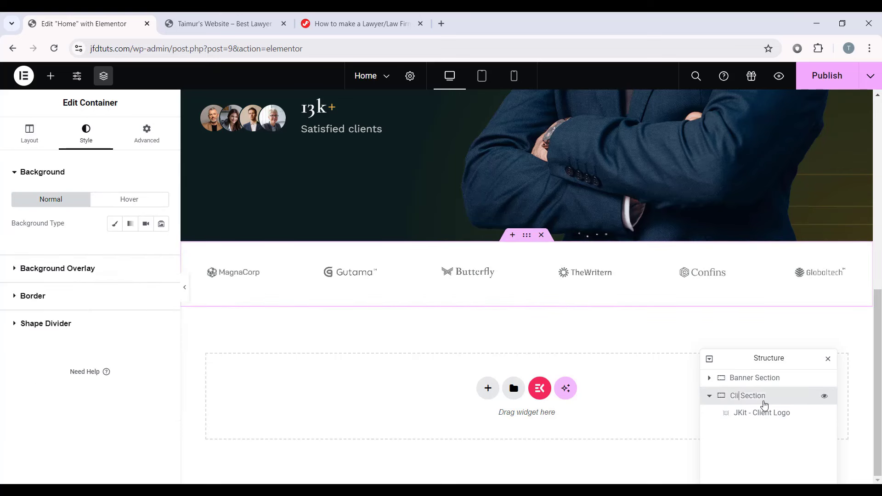
text(ents)
key(Return)
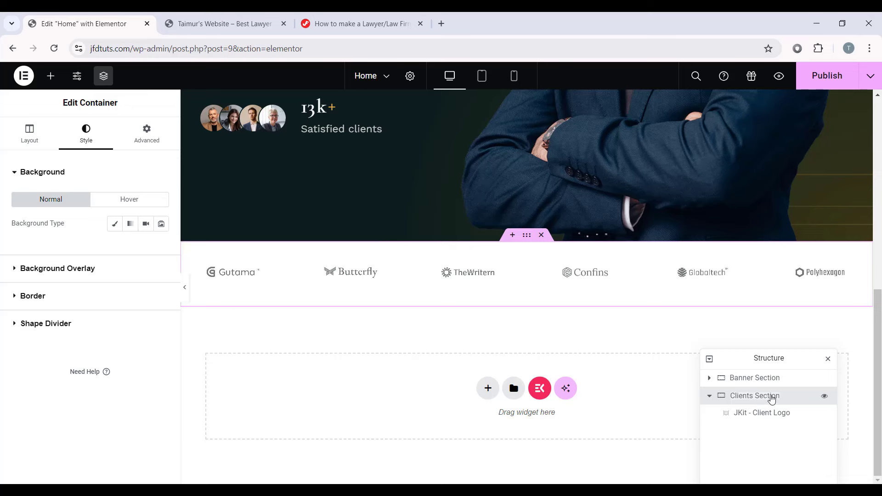
click(759, 412)
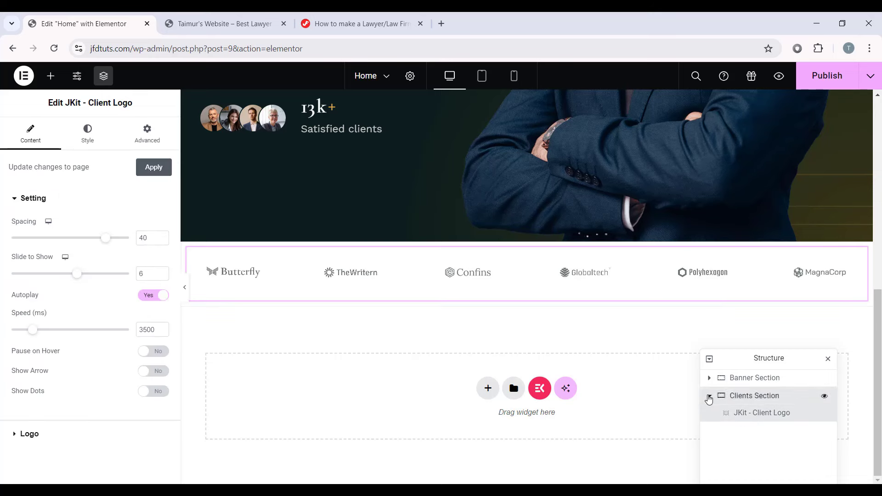
click(709, 396)
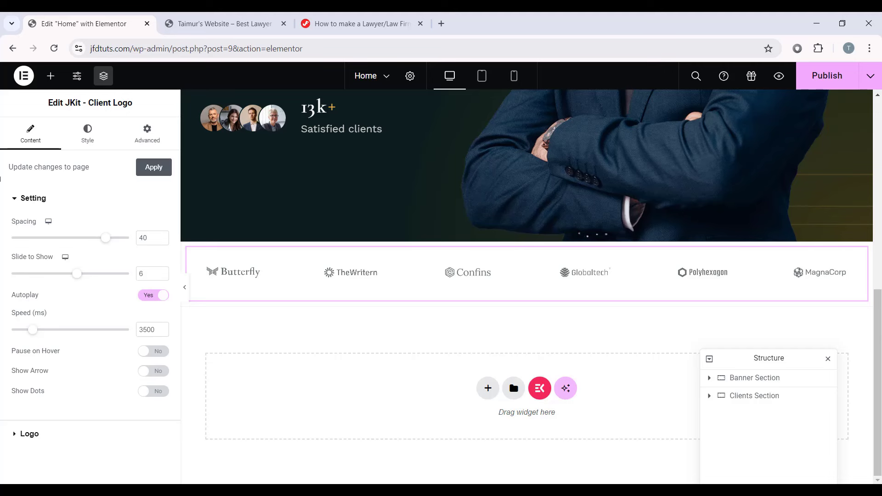
Step: Add a container below the logos named About Section, 1160 wide, row direction, stretched items
click(51, 76)
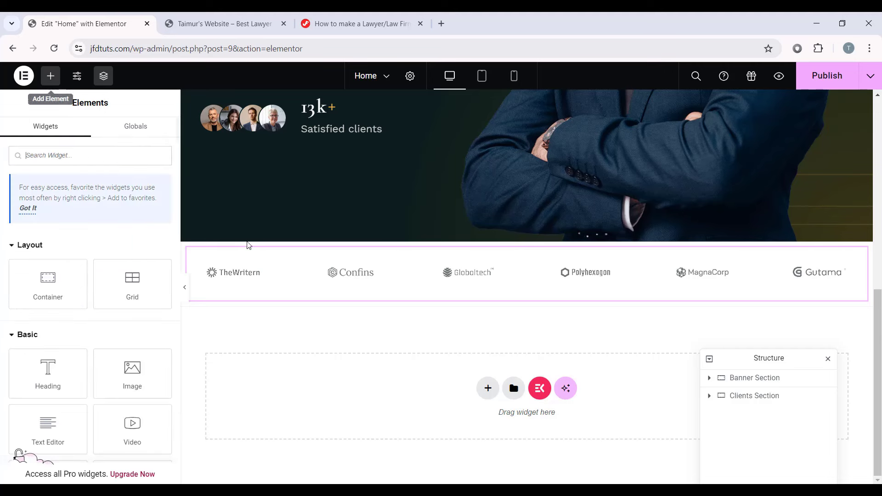
drag(48, 283, 425, 394)
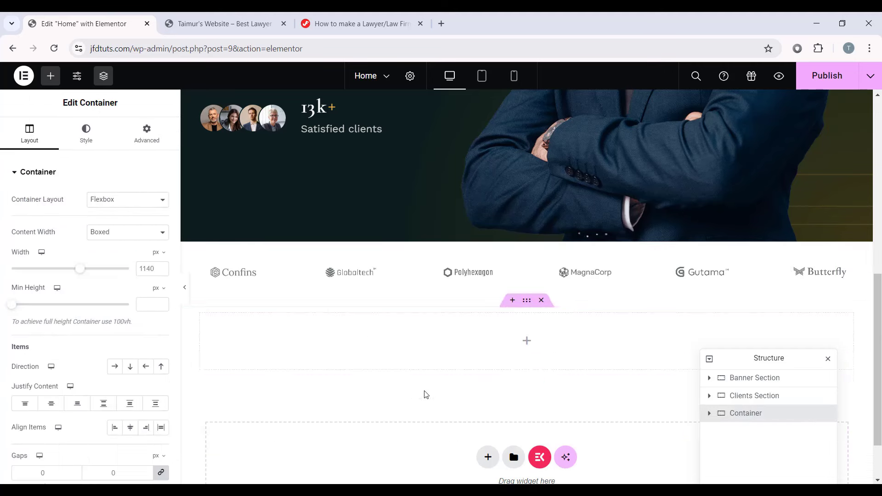
double_click(746, 414)
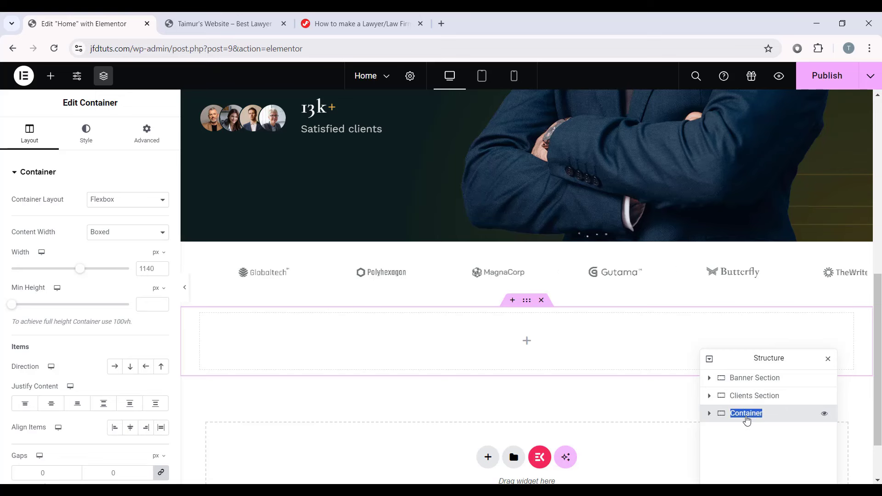
text(About Sec)
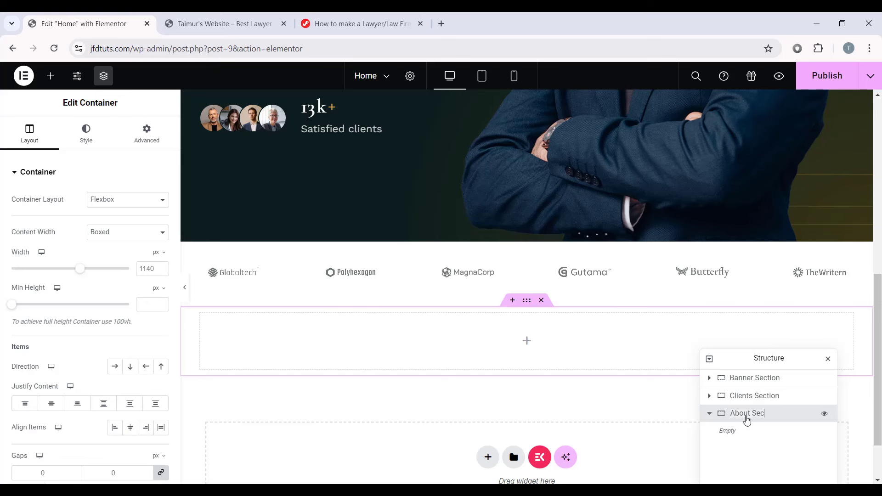
text(tion)
key(Return)
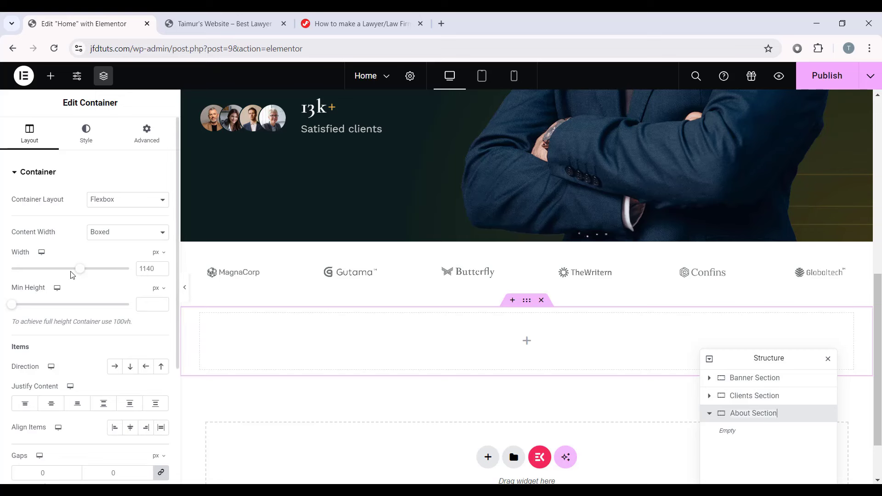
click(151, 269)
text(116)
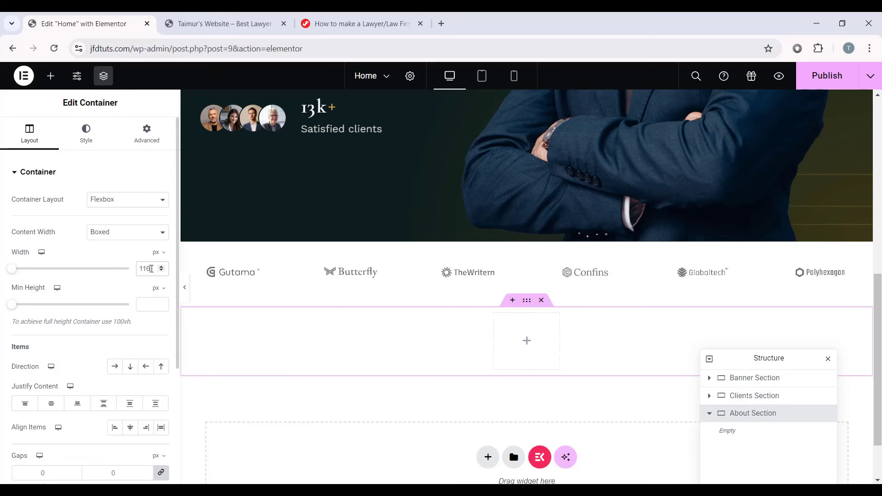
text(0)
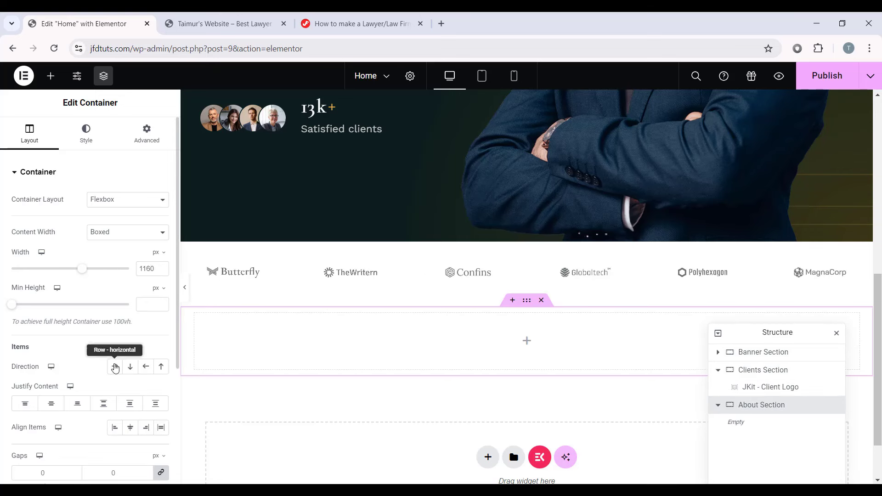
click(115, 367)
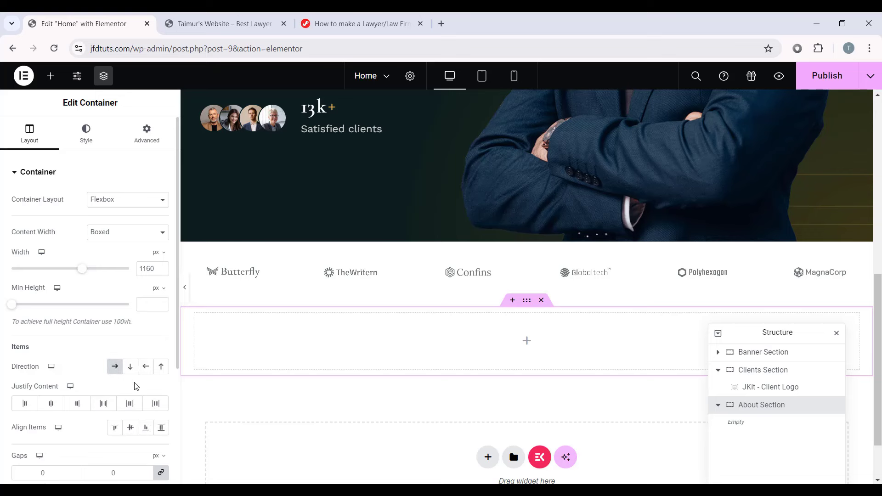
scroll(136, 386, down, 1)
click(161, 370)
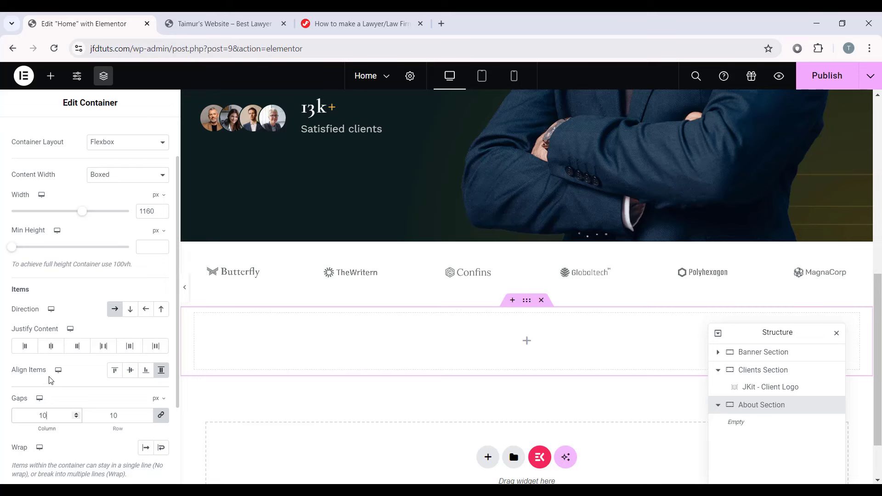
scroll(51, 380, up, 2)
Step: Give the About Section 100 px top and 40 px bottom padding and nest an inner container
click(147, 132)
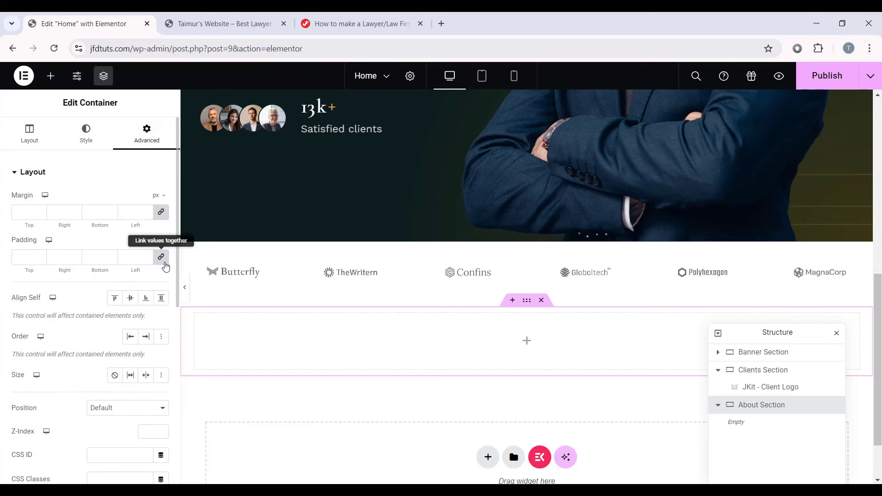
click(163, 262)
click(28, 264)
text(100)
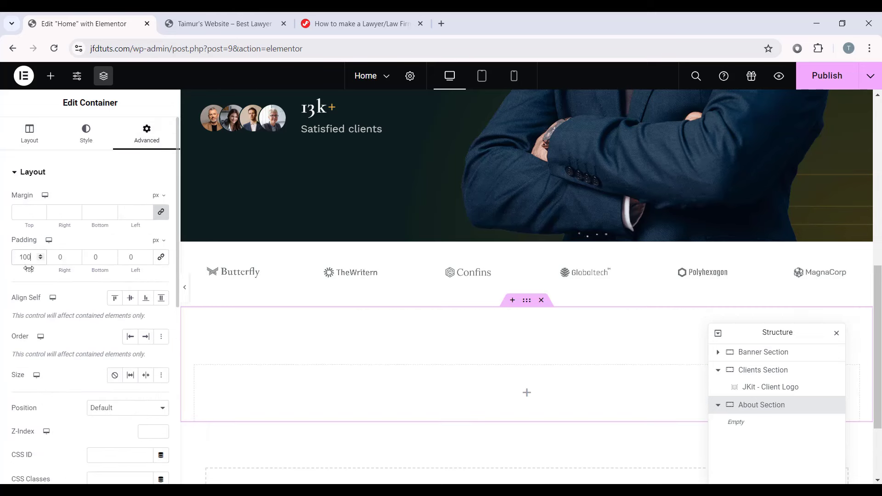
double_click(87, 260)
text(40)
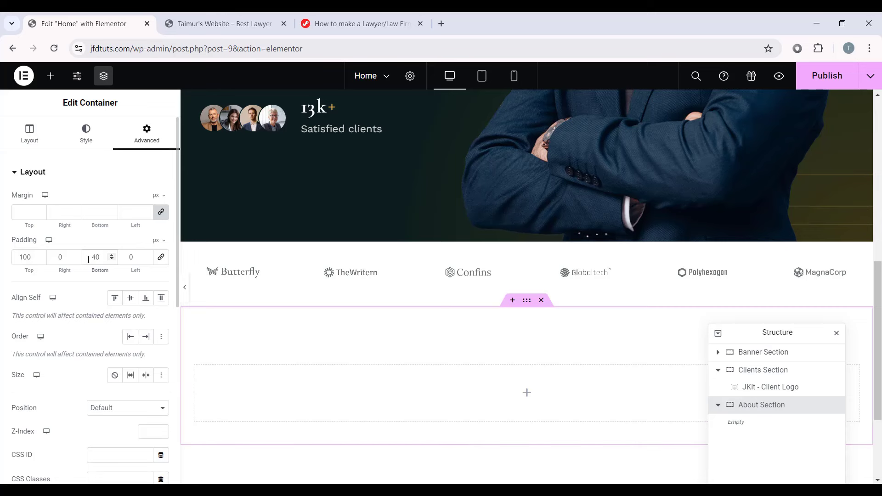
scroll(602, 392, down, 3)
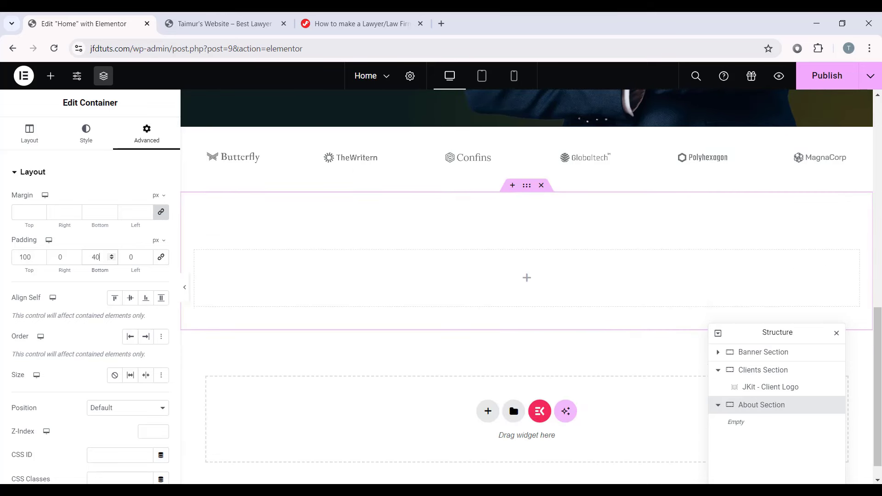
click(50, 76)
drag(47, 280, 488, 284)
Step: Name the inner container Col1, set its width to 50% and align content to the end
double_click(755, 425)
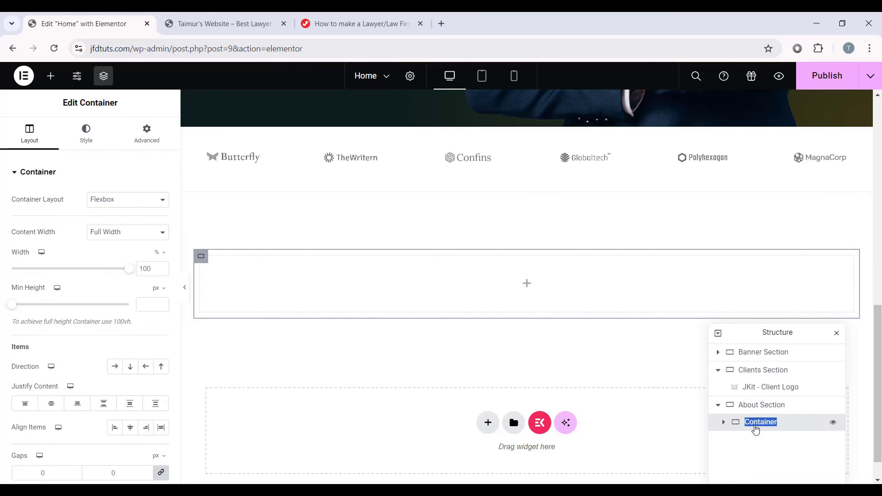
text(Col1)
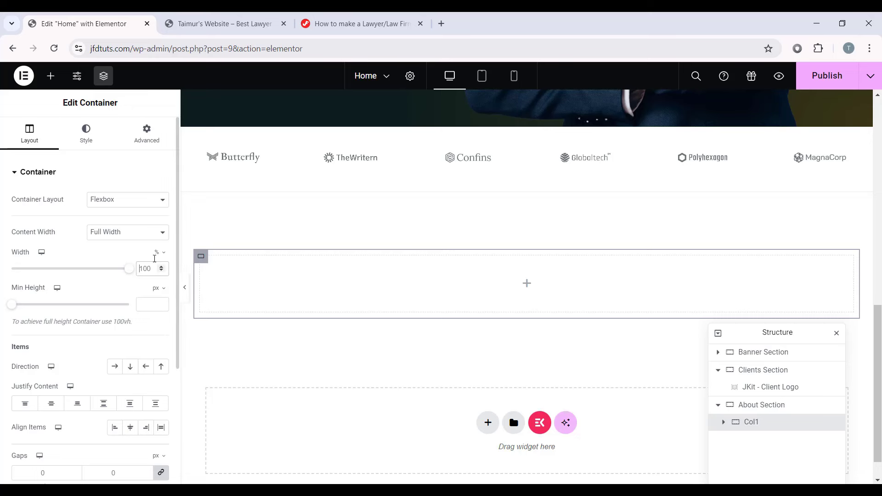
key(ctrl+a)
text(50)
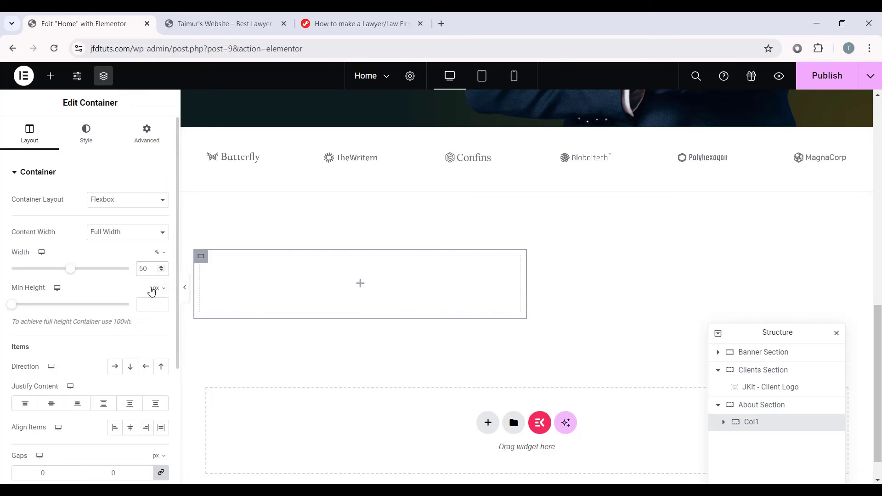
scroll(44, 398, down, 1)
click(82, 352)
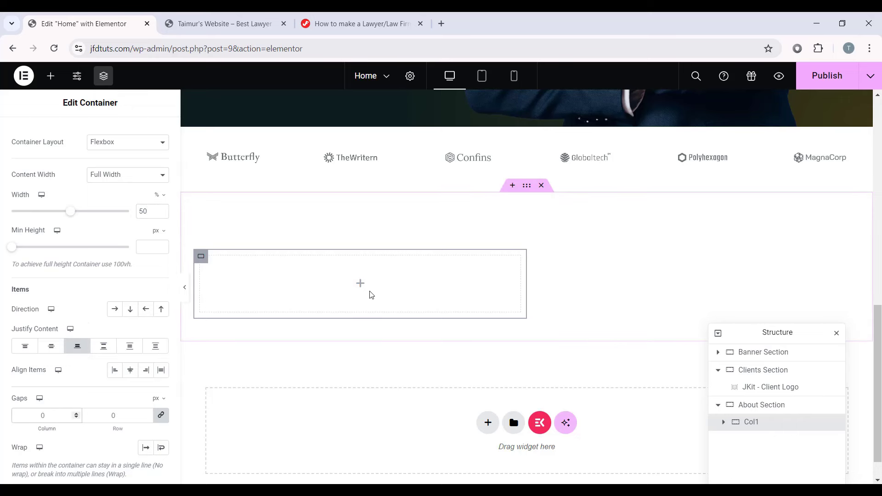
Step: Add an Image widget to Col1 showing the Lady Justice statue picture
click(360, 283)
scroll(64, 294, down, 2)
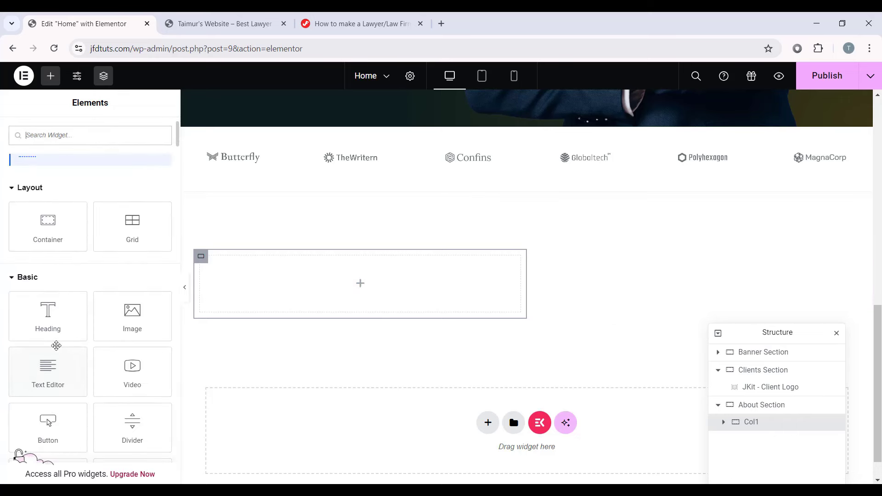
drag(132, 259, 406, 287)
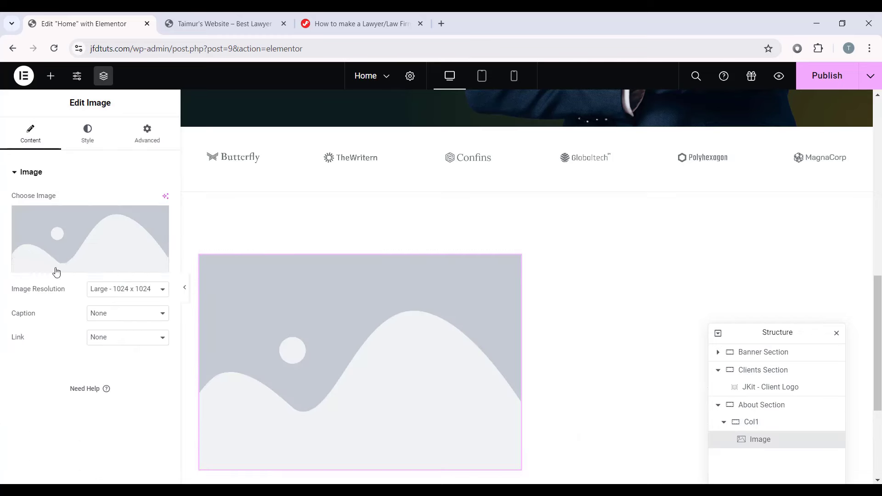
click(90, 259)
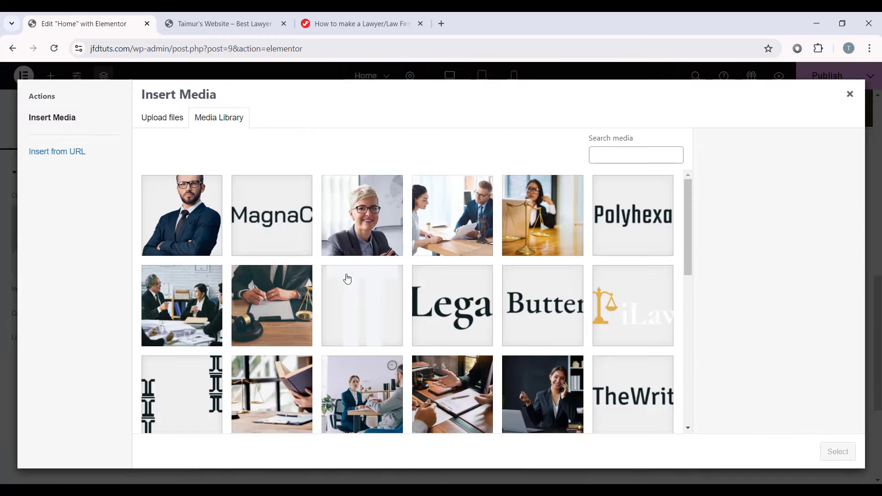
scroll(347, 279, down, 6)
scroll(360, 287, up, 3)
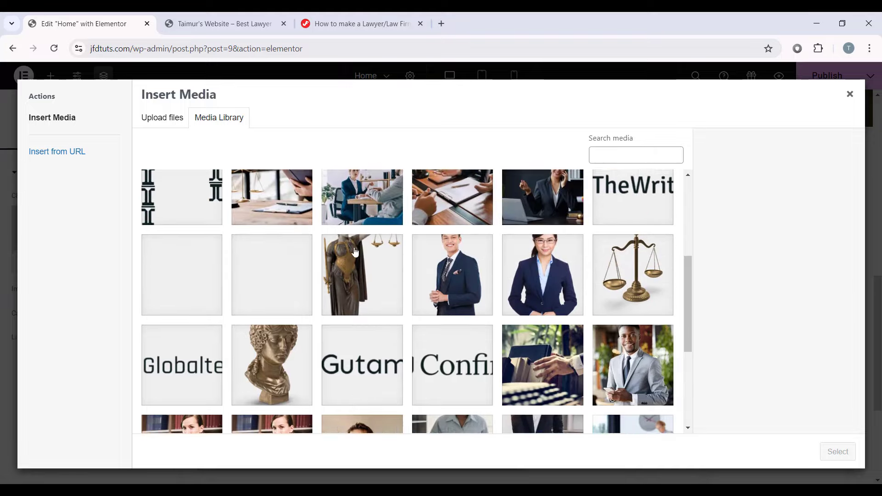
click(363, 298)
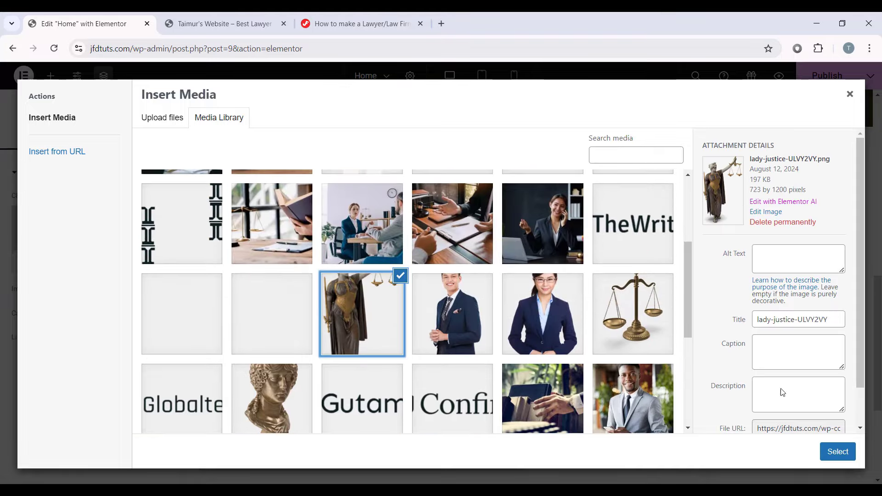
click(837, 451)
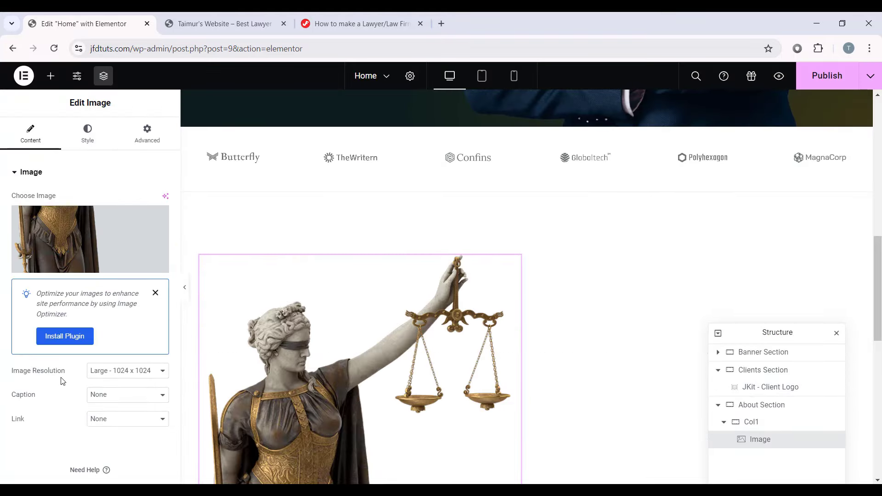
Step: Set the image to Full resolution at 65% width
click(110, 374)
click(95, 434)
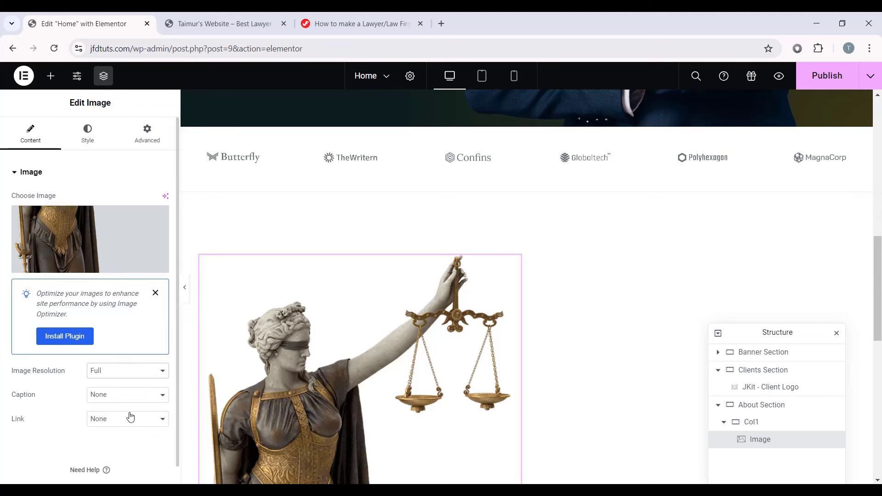
scroll(368, 344, down, 3)
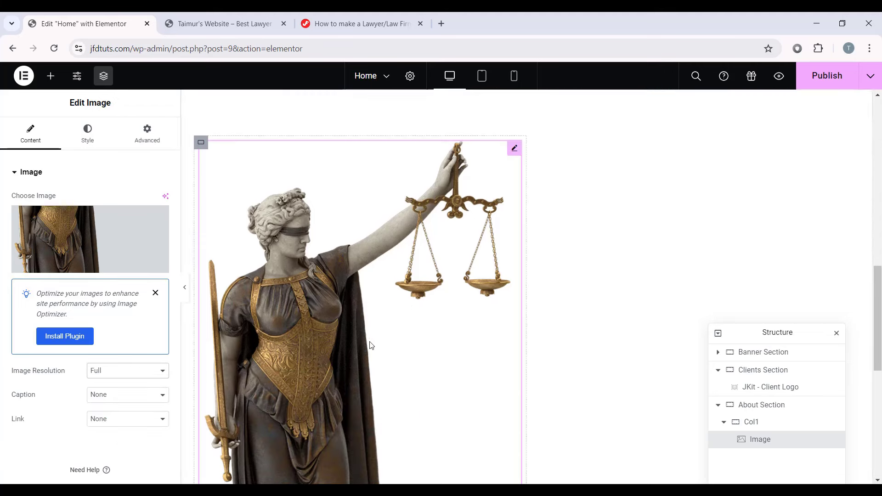
click(96, 134)
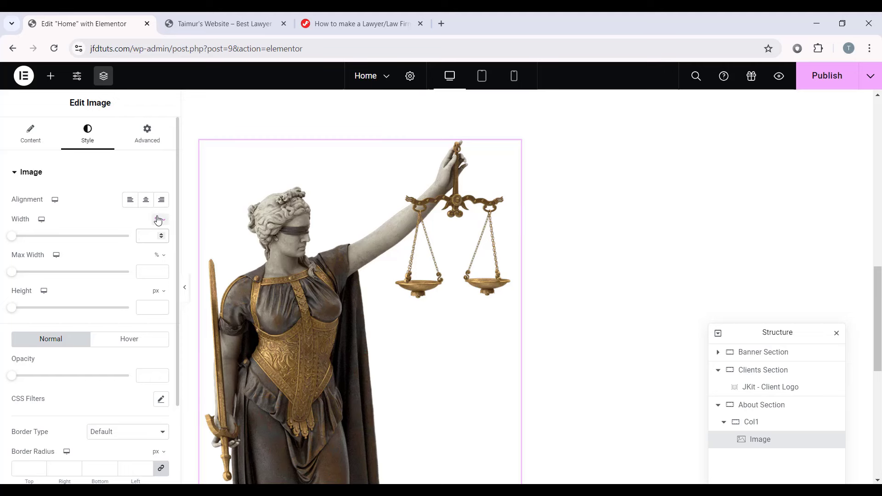
text(65)
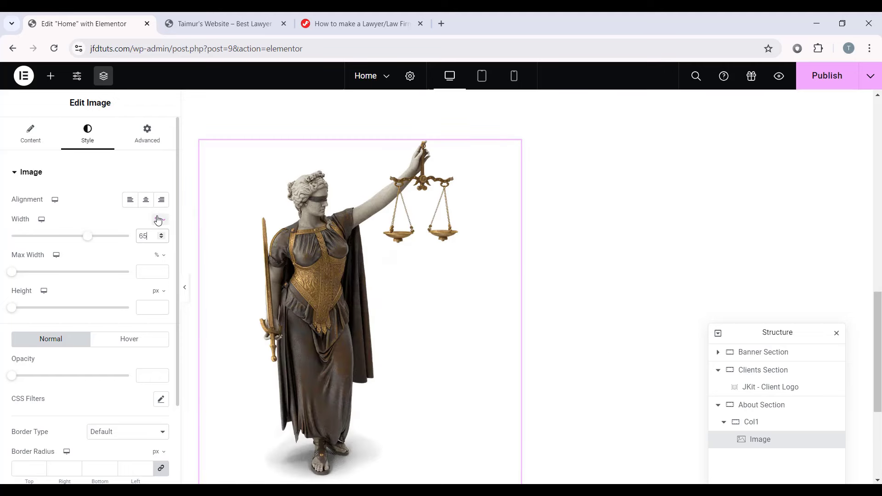
Step: Unlink the image margins and set bottom and left to -20 px
click(156, 142)
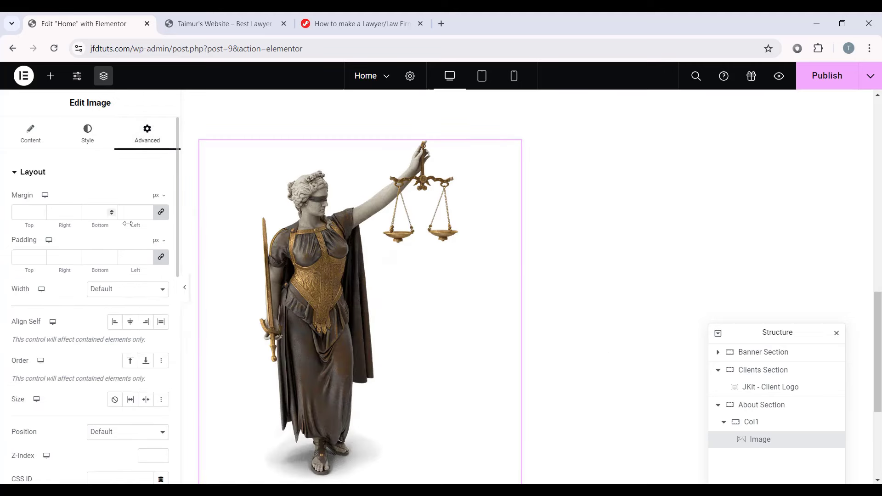
click(160, 213)
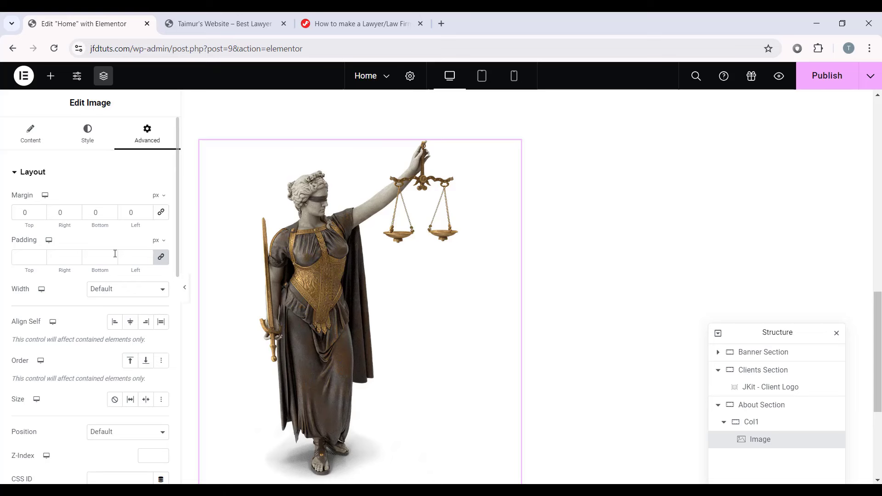
click(85, 214)
text(-20)
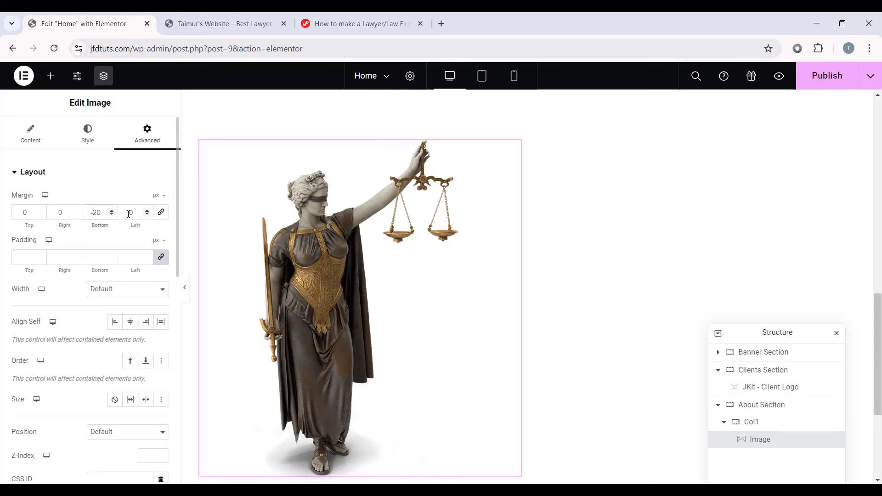
text(-20)
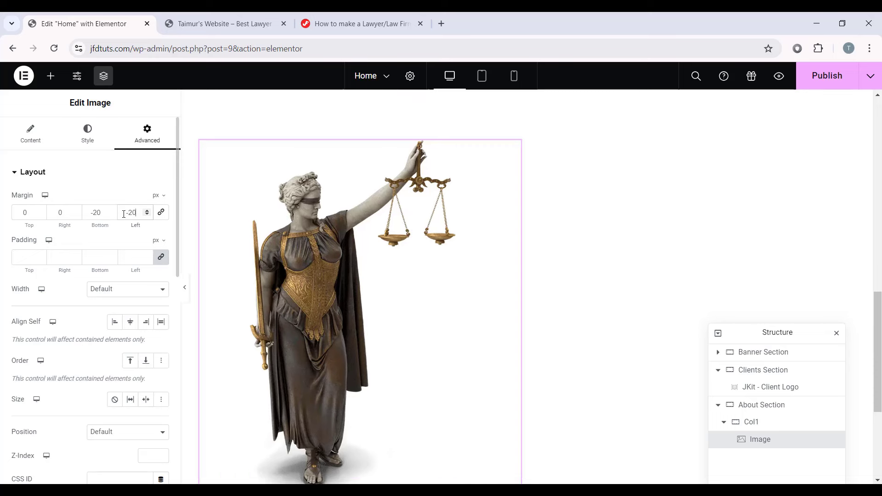
Step: Add a new container after Col1, named Col2 with 50% width
click(733, 427)
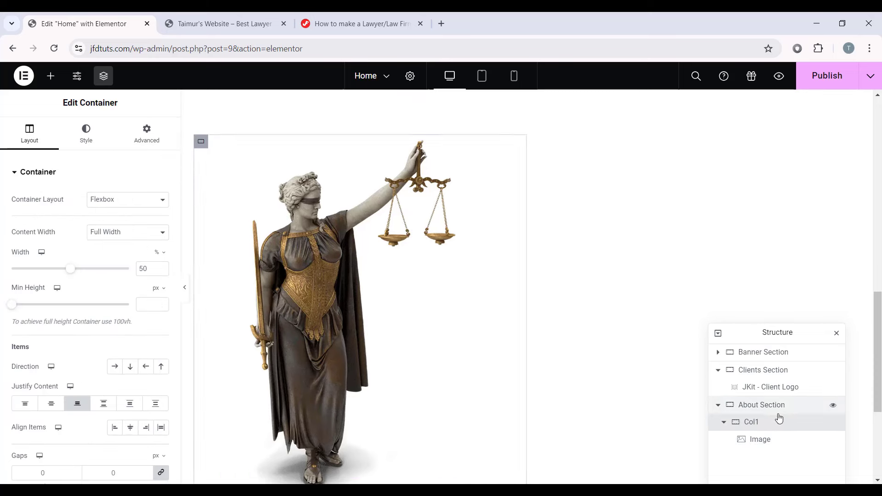
click(724, 425)
right_click(766, 425)
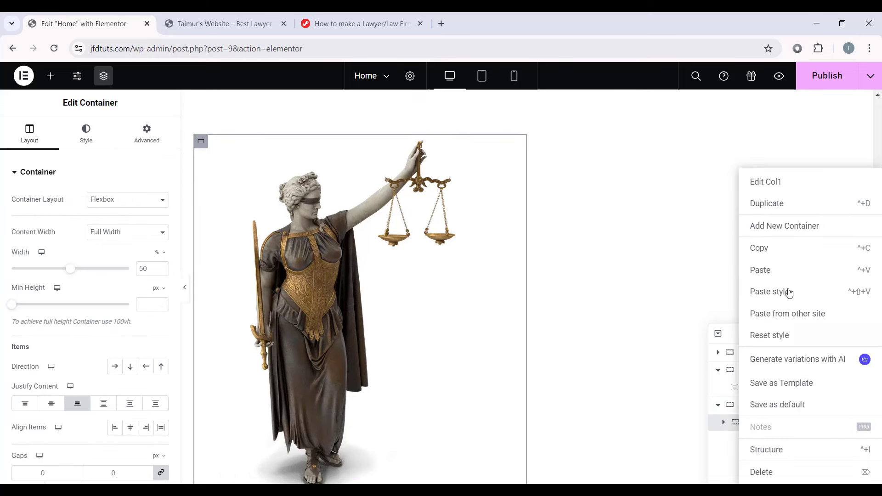
click(784, 226)
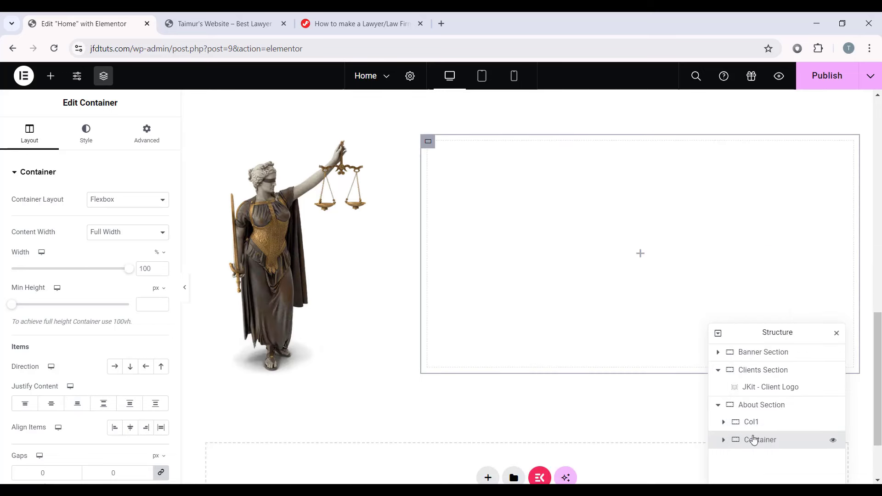
double_click(761, 442)
text(Co)
text(50)
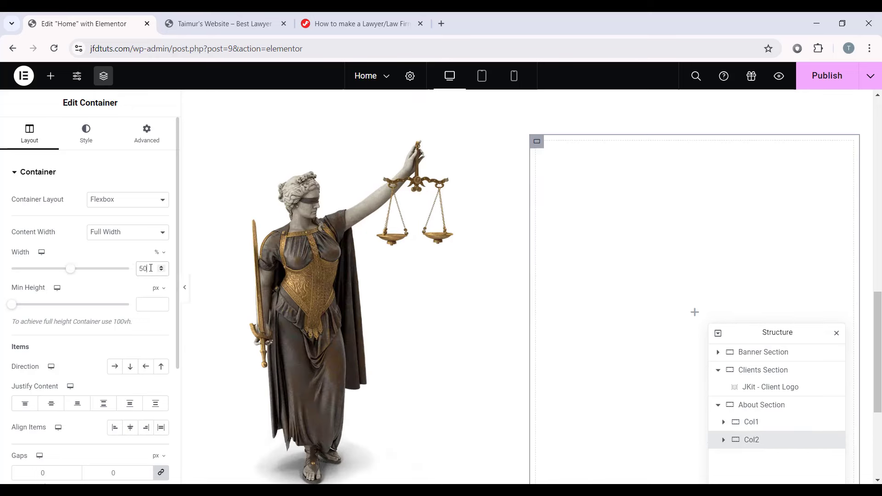
Step: Center Col2's content and give it a 50 px left margin
click(49, 408)
click(148, 138)
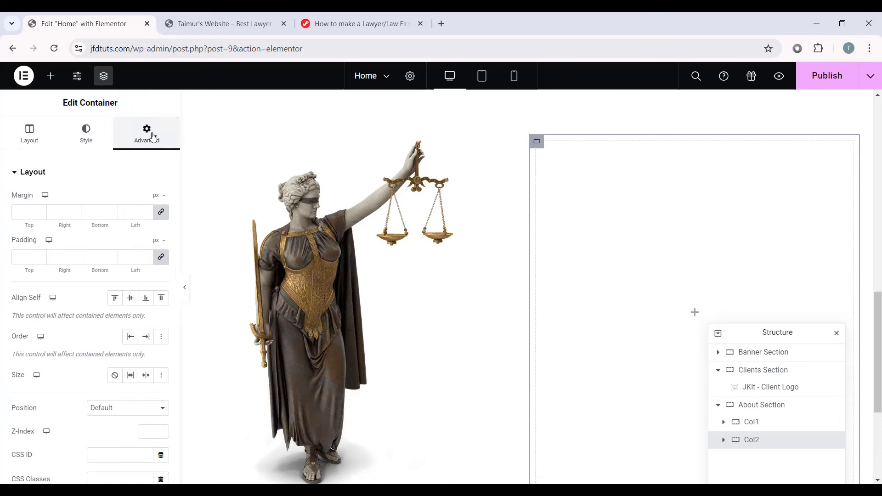
click(161, 214)
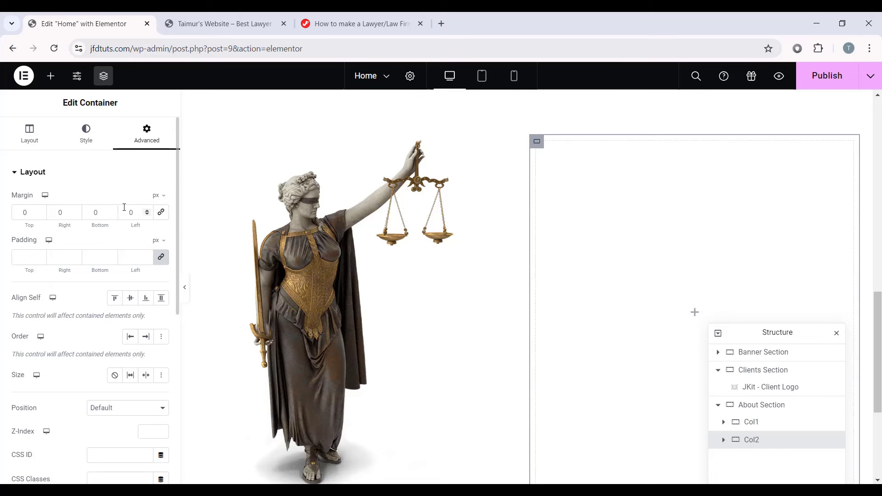
click(125, 209)
text(5)
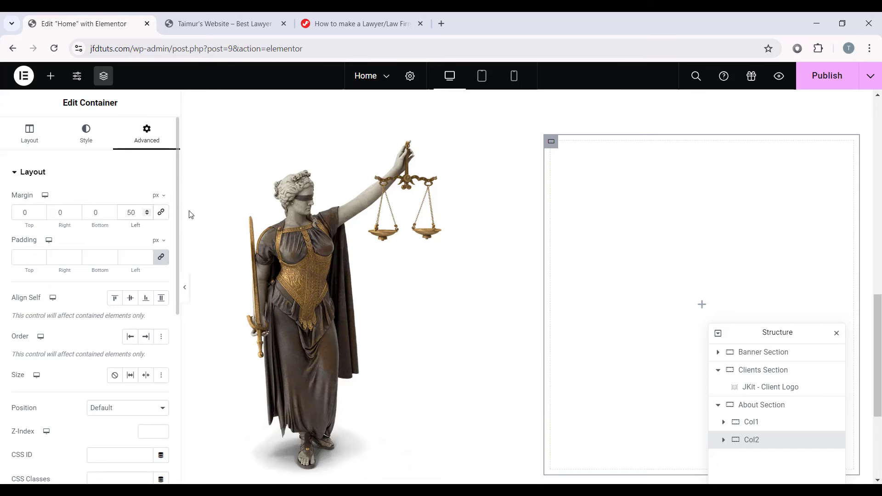
Step: Add a Heading to Col2 titled 'We Are Professional Law Firm Since 2005'
click(700, 304)
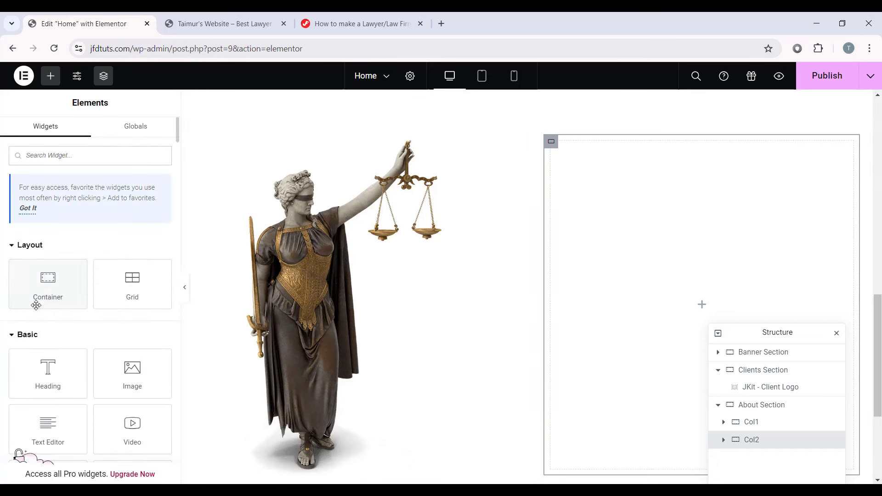
drag(42, 366, 684, 213)
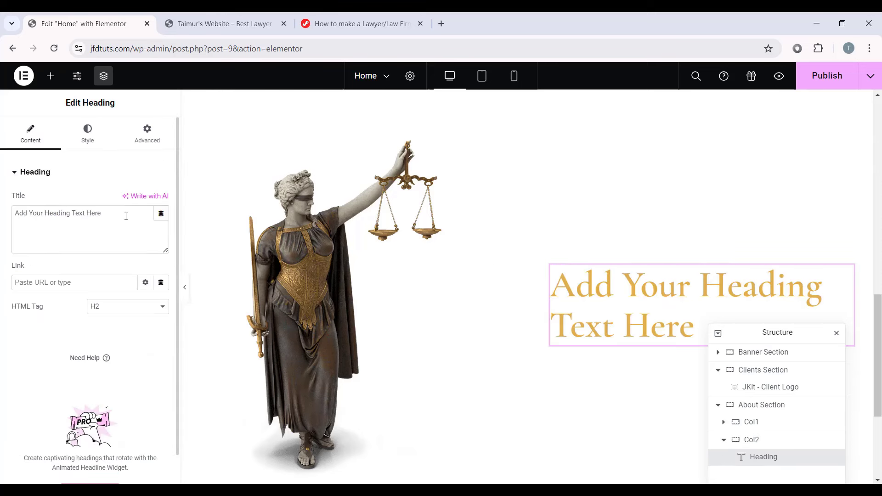
drag(122, 216, 20, 214)
text(We Are Professional Law Firm Since 2003)
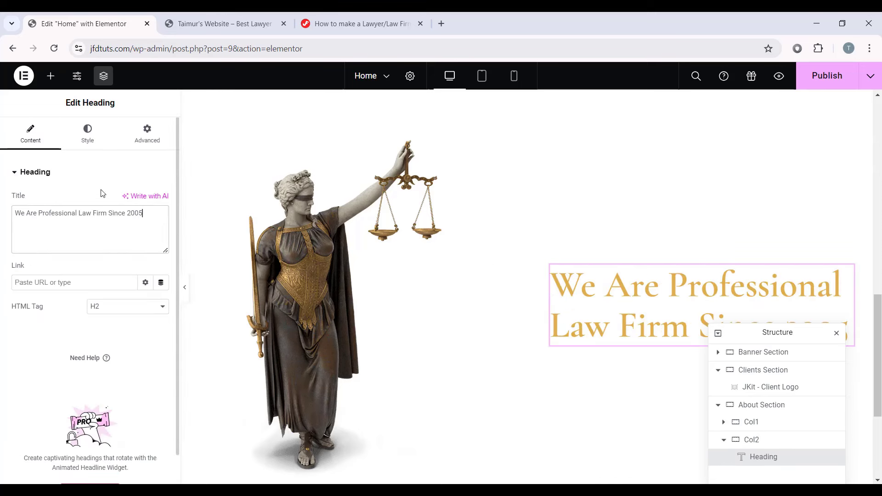
Step: Style the heading with the global Secondary colour and Secondary font
click(87, 133)
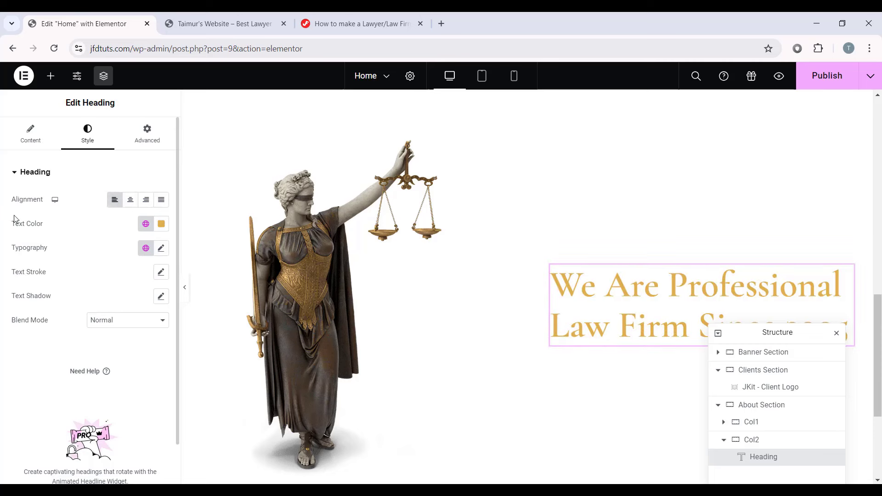
click(147, 229)
click(65, 299)
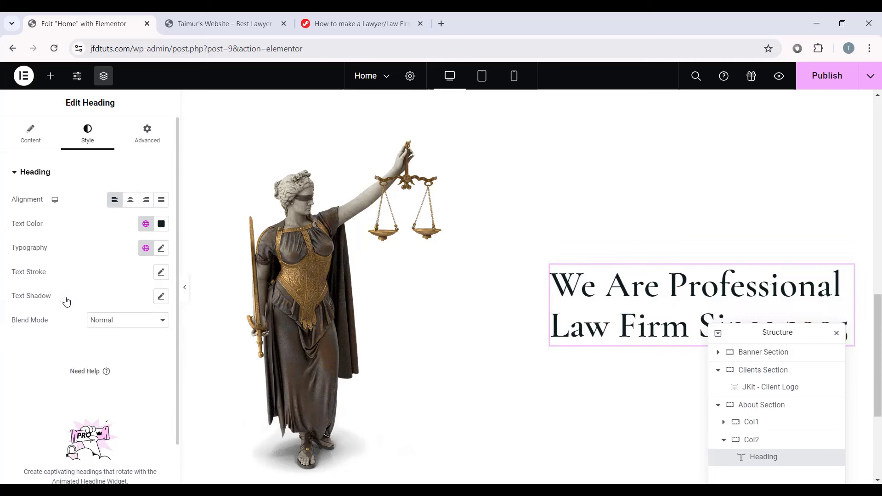
click(150, 248)
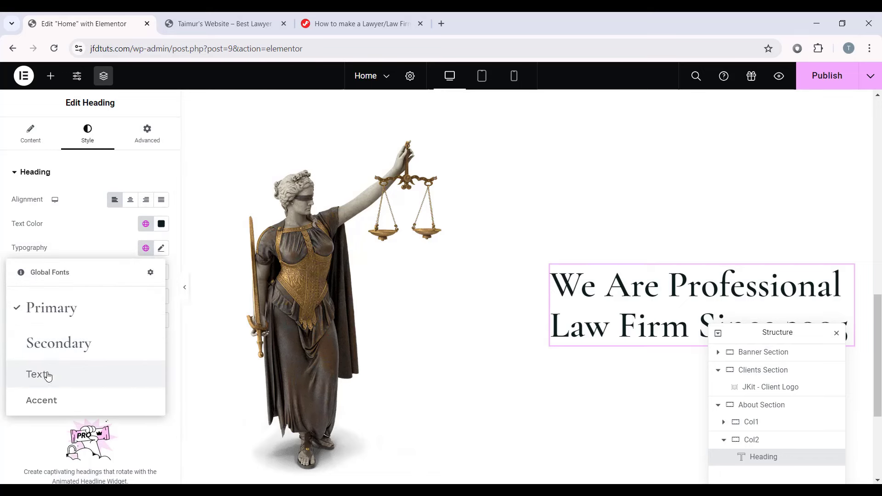
click(69, 352)
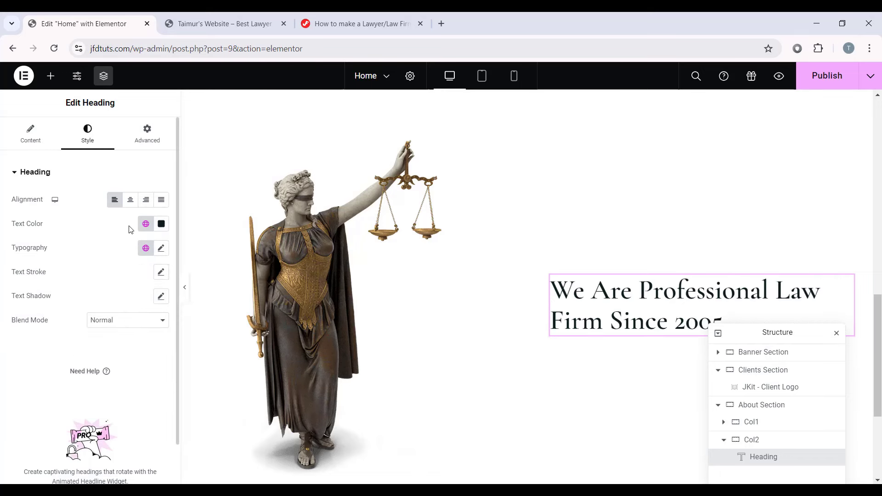
scroll(651, 305, down, 4)
scroll(558, 258, up, 1)
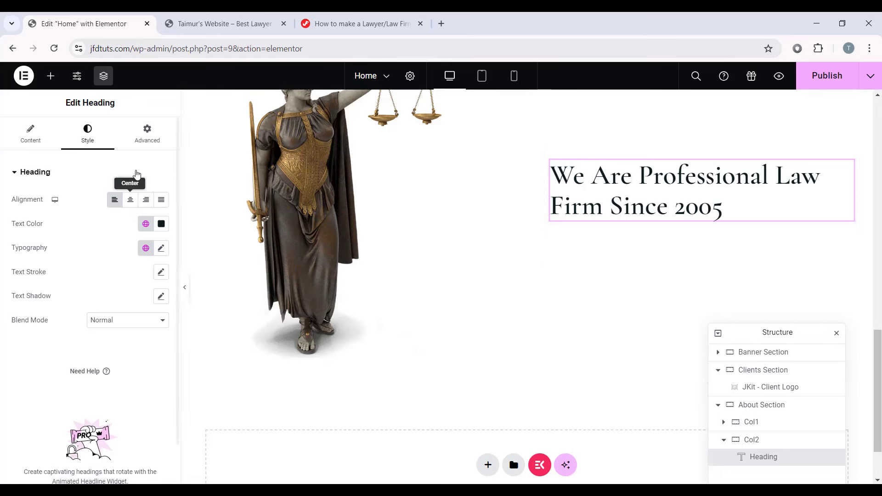
click(51, 76)
scroll(112, 293, down, 2)
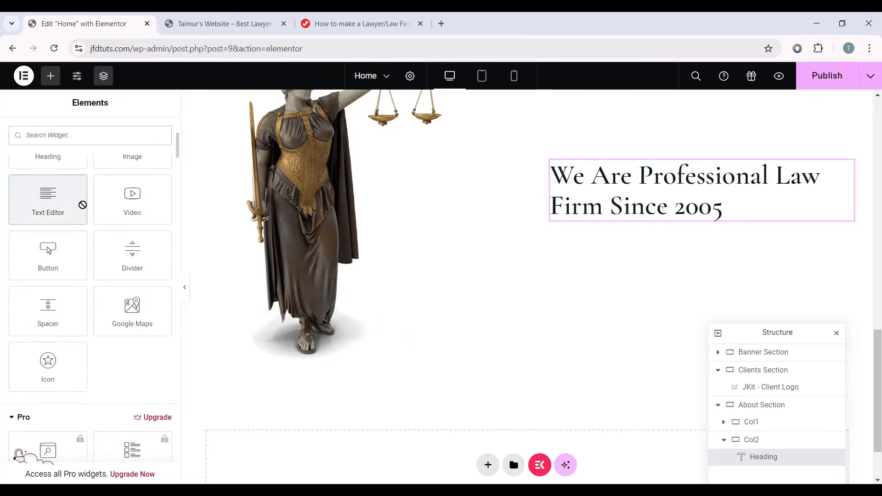
Step: Add a Text Editor paragraph below the heading with the pasted lawyer description
drag(82, 205, 699, 219)
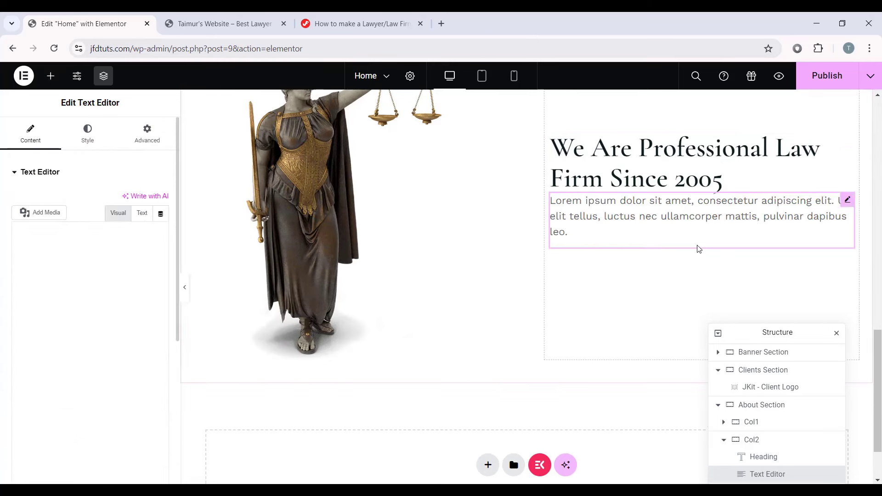
triple_click(127, 301)
text(A lawyer is a professional who is qualified to give legal advice and represent individuals and businesses in legal matters.)
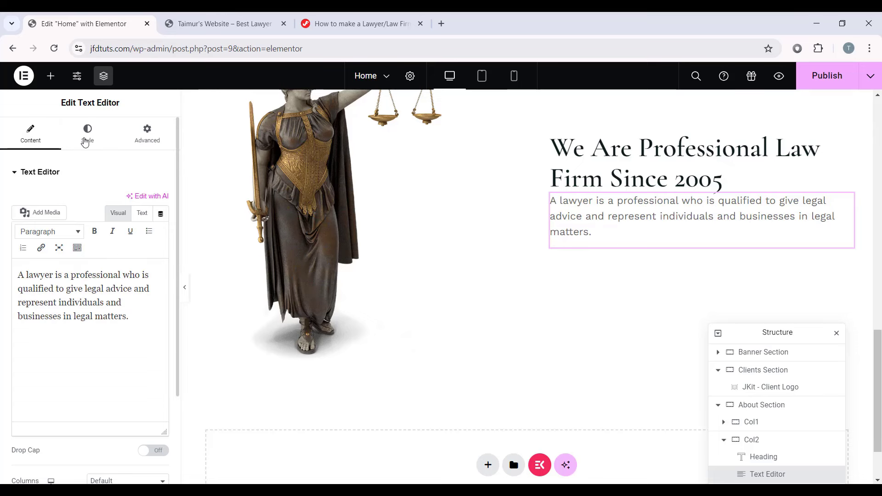
Step: Left-align the paragraph and apply the global Text colour and Text font
click(87, 133)
click(115, 200)
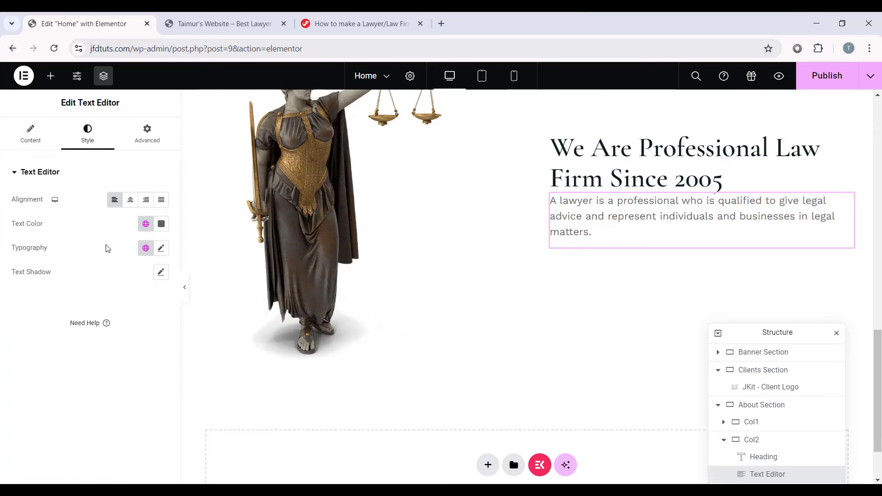
click(150, 227)
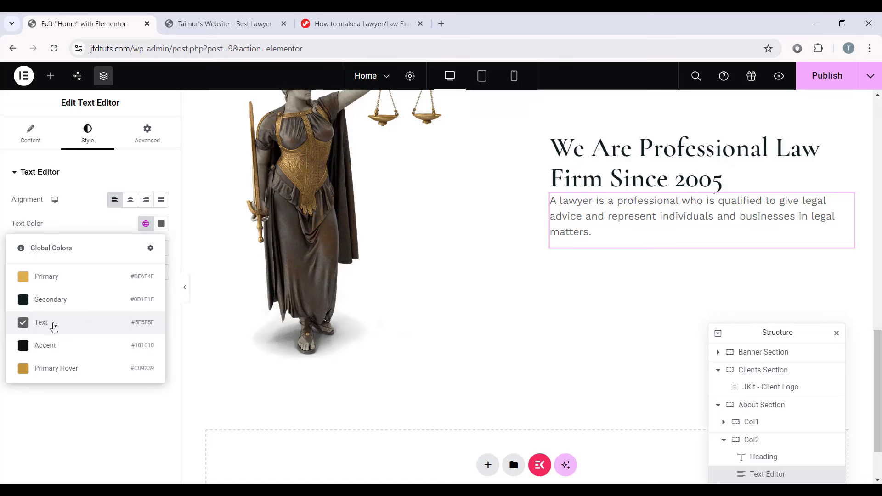
click(54, 326)
click(146, 248)
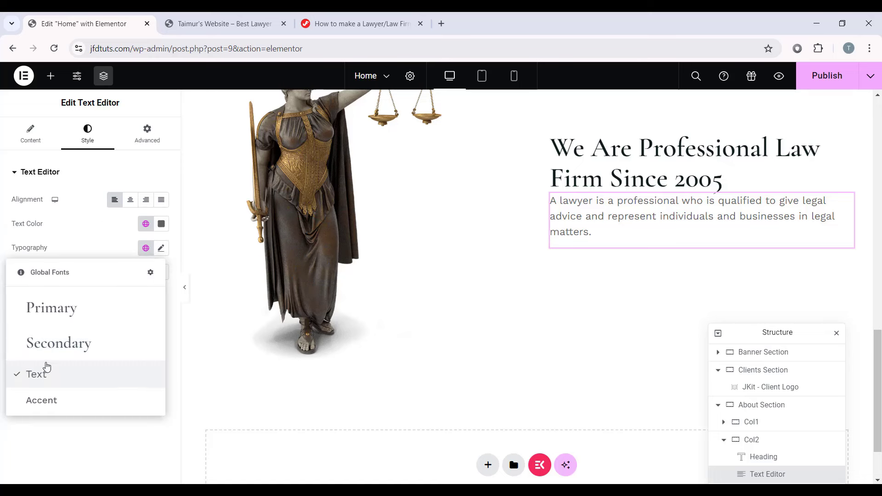
click(49, 372)
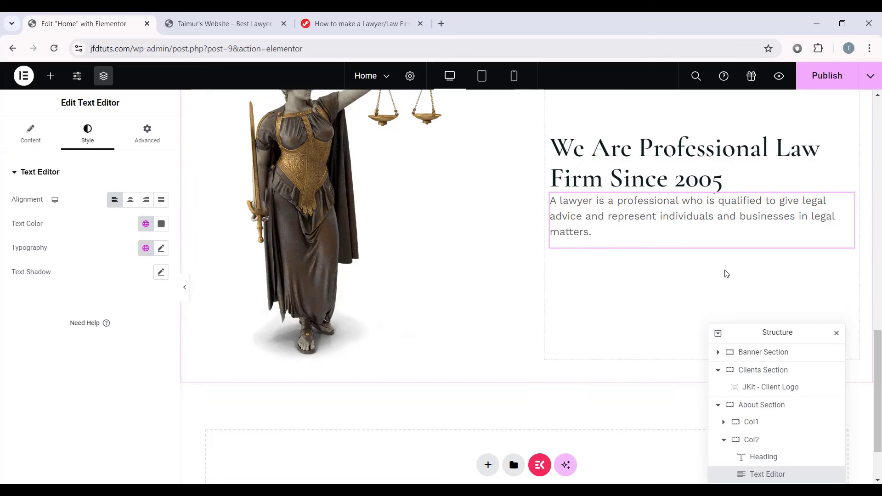
click(145, 248)
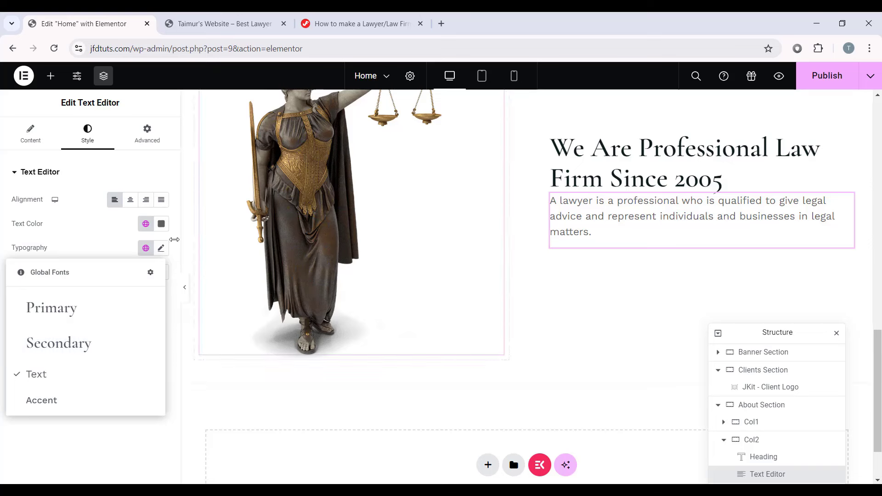
click(143, 251)
click(161, 251)
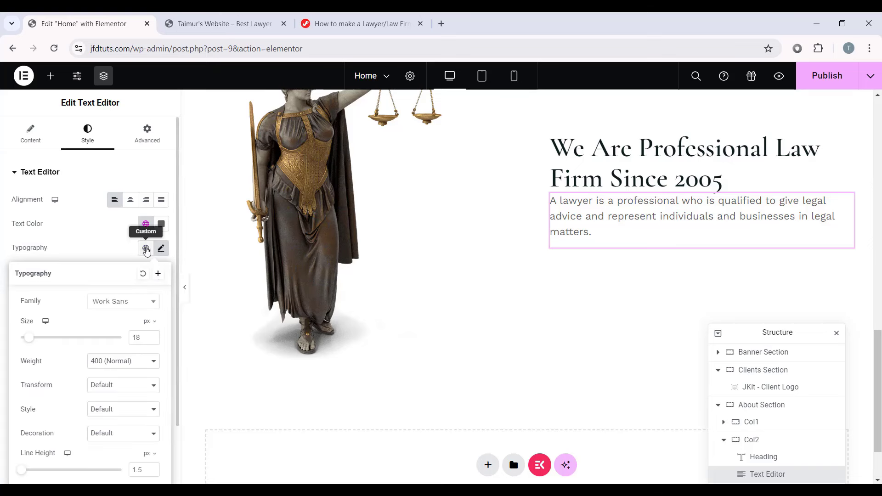
click(160, 248)
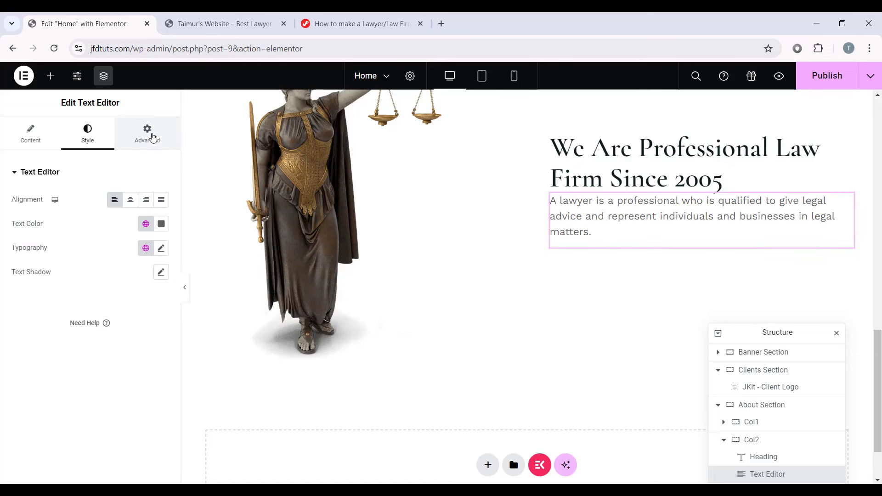
Step: Give the paragraph a 20 px bottom margin and a custom width of 92%
click(148, 134)
click(162, 212)
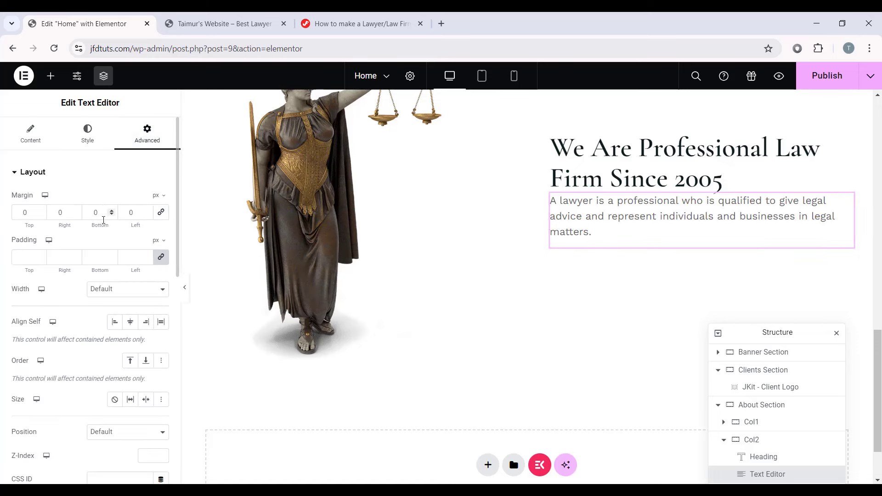
text(20)
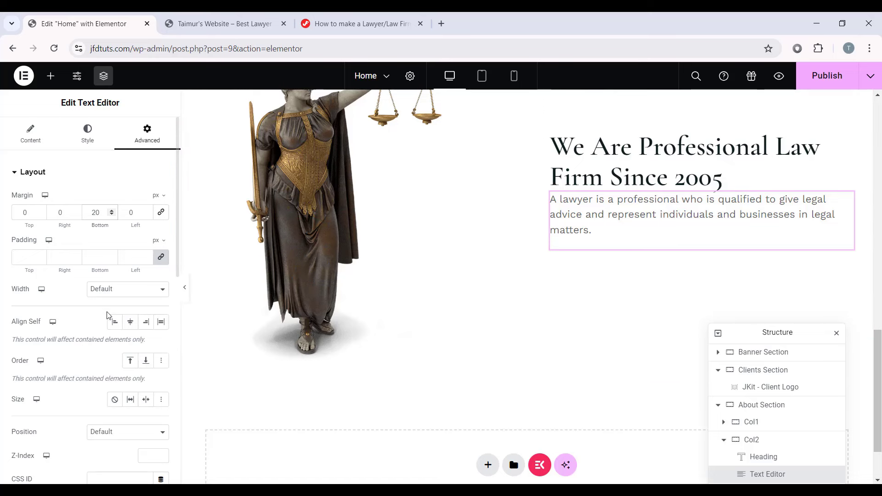
click(124, 289)
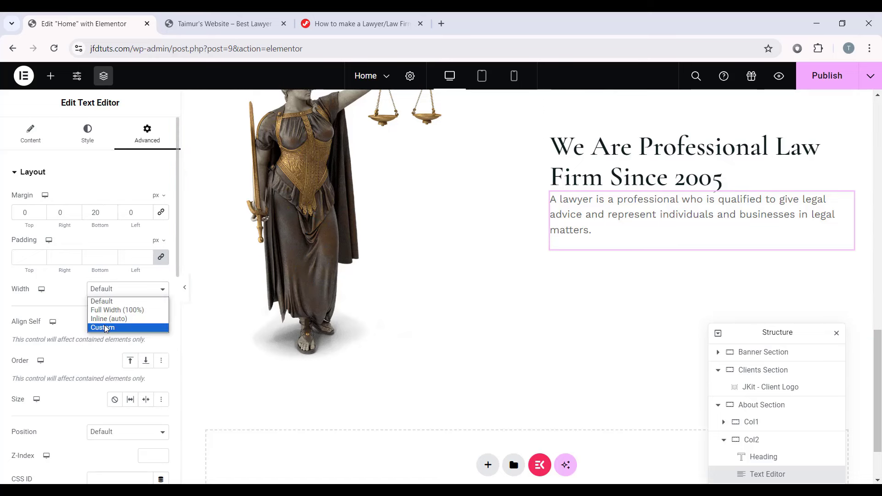
click(151, 327)
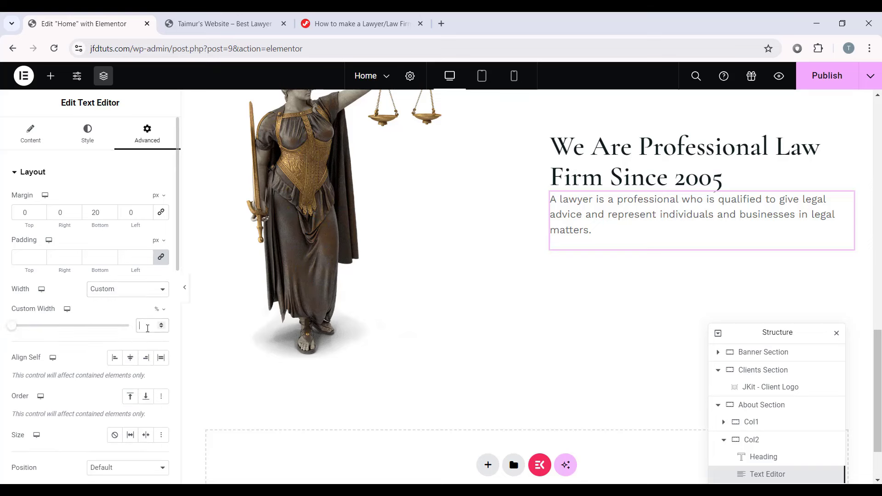
text(92)
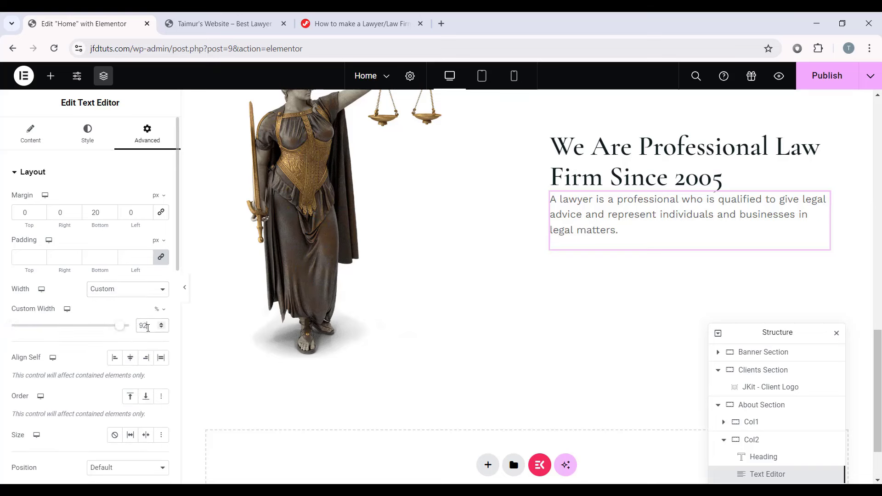
Step: Add a row-direction container below the paragraph with 50 px bottom margin and 0 padding
click(50, 76)
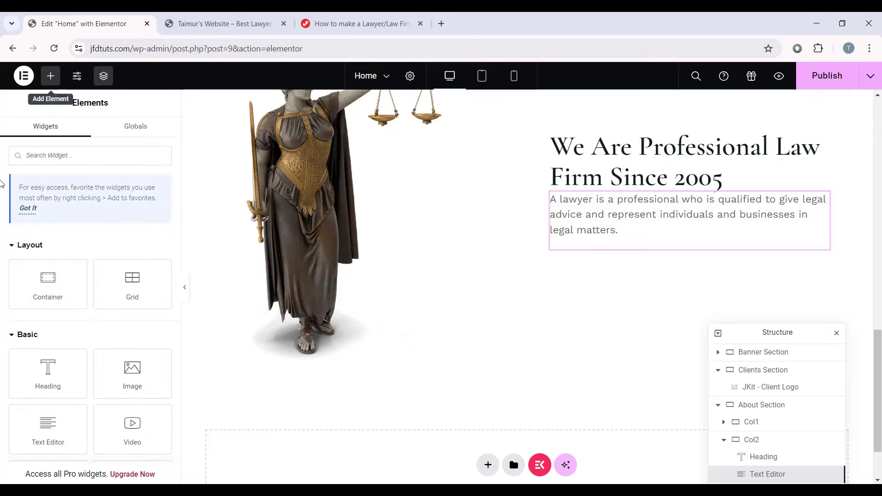
drag(48, 281, 621, 239)
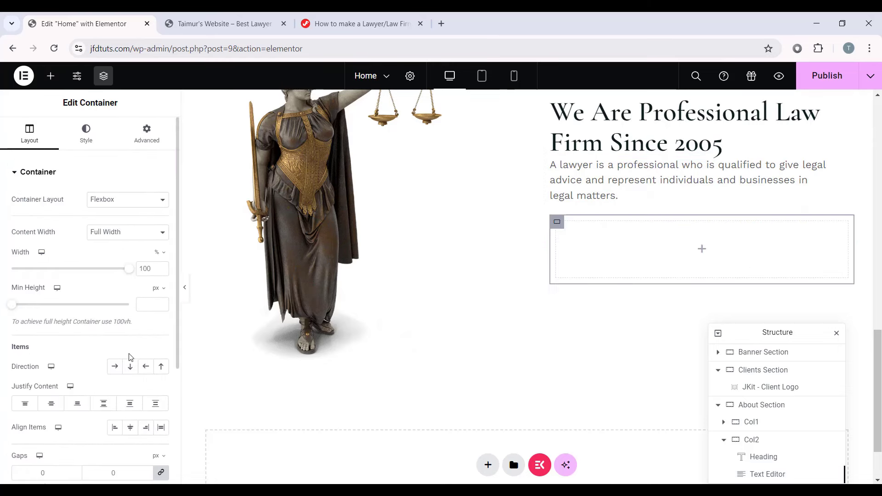
click(115, 366)
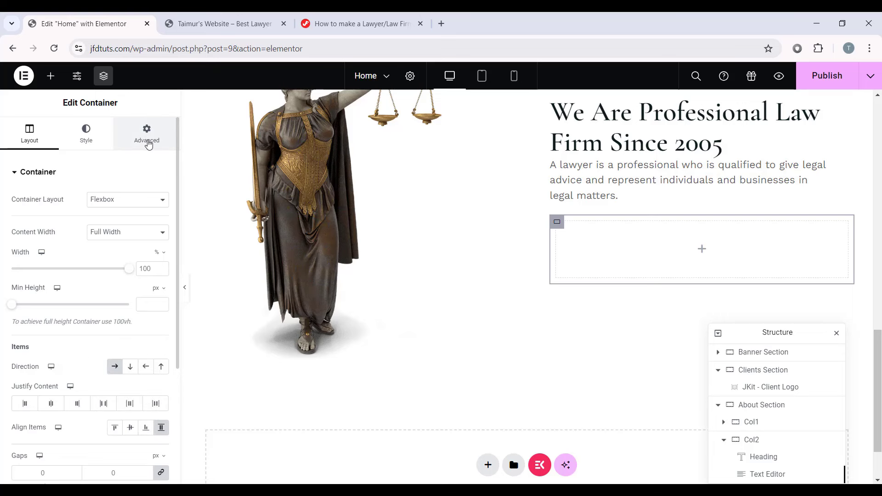
click(147, 138)
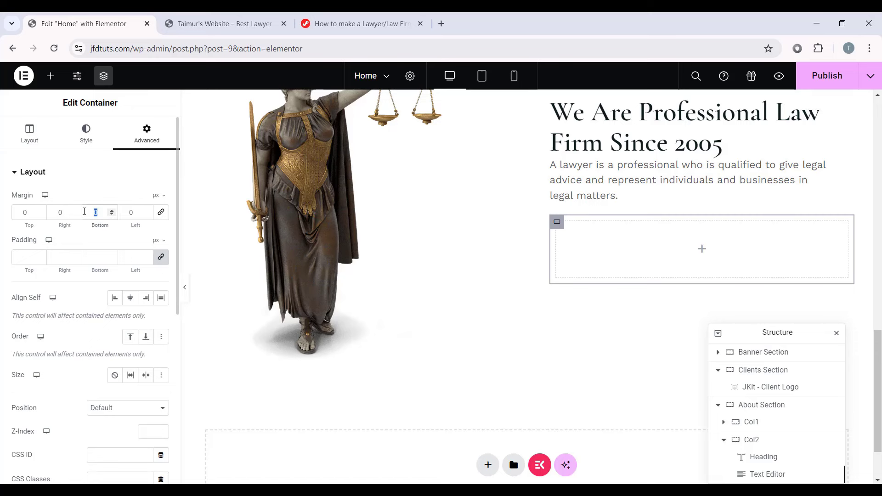
text(50)
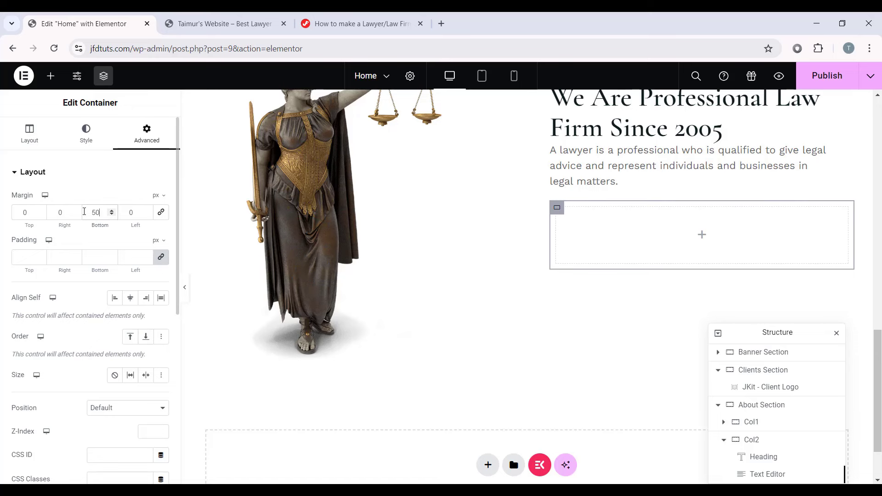
click(27, 257)
text(0)
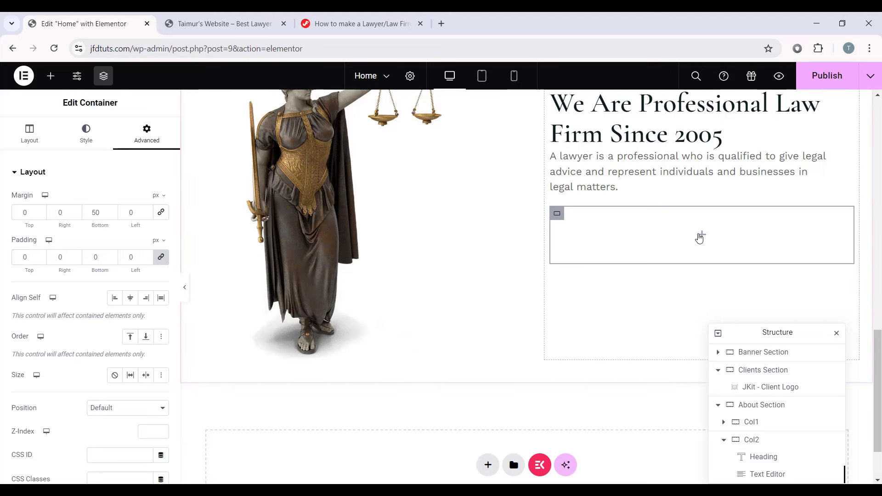
Step: Nest an inner container named Cont inside it, 50% wide with 0 padding
click(699, 235)
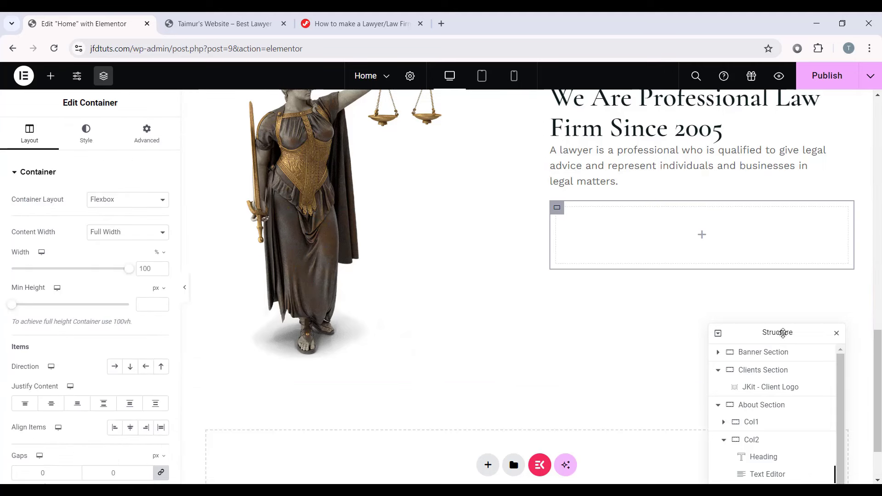
drag(783, 333, 268, 263)
scroll(793, 173, up, 1)
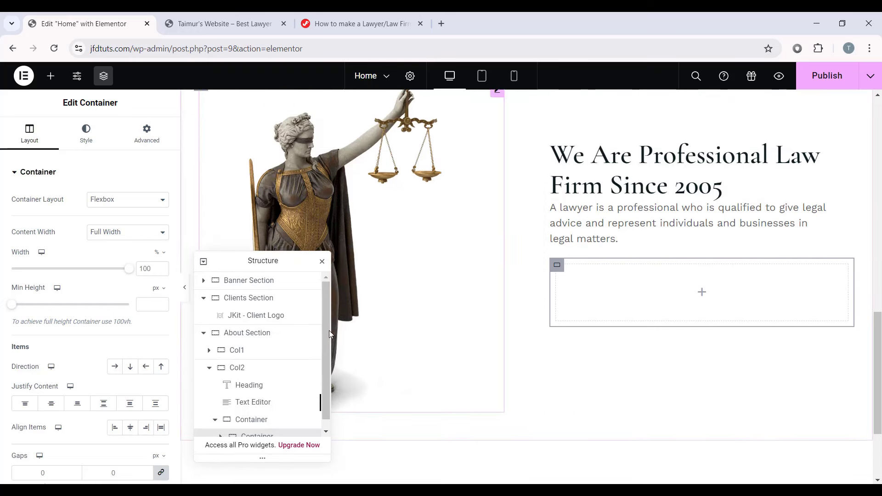
scroll(252, 376, down, 1)
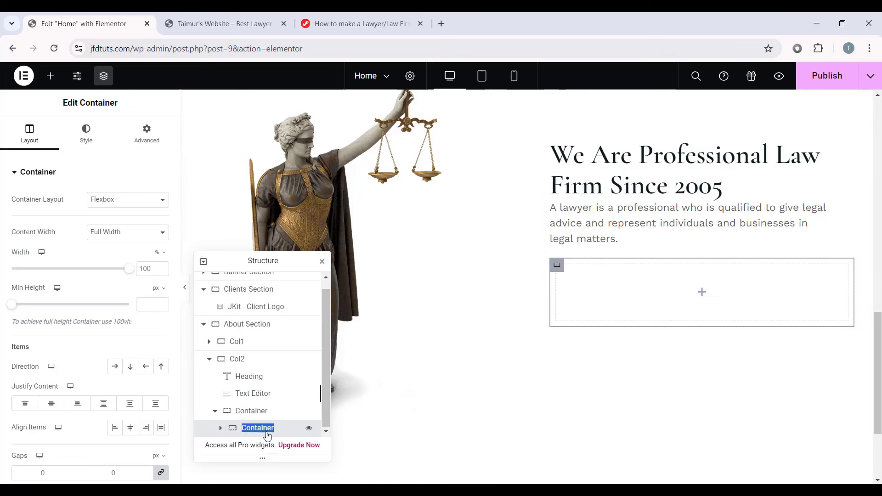
text(Cont)
double_click(151, 274)
text(50)
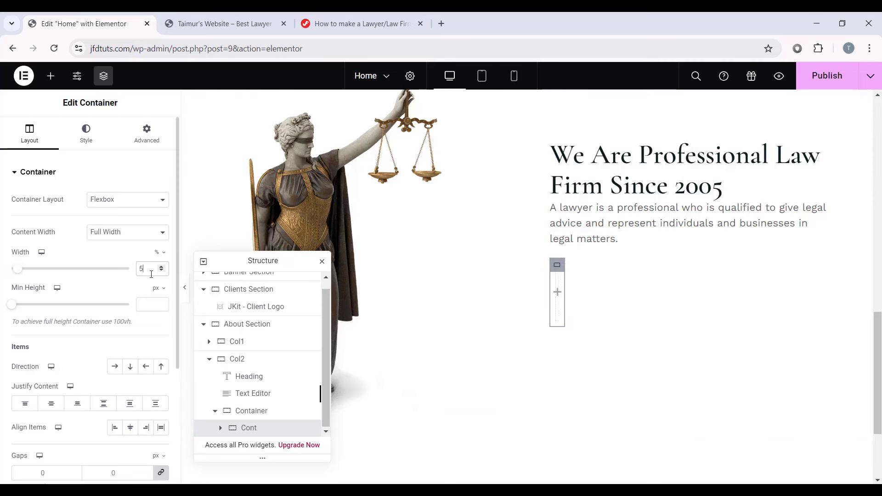
click(157, 140)
text(0)
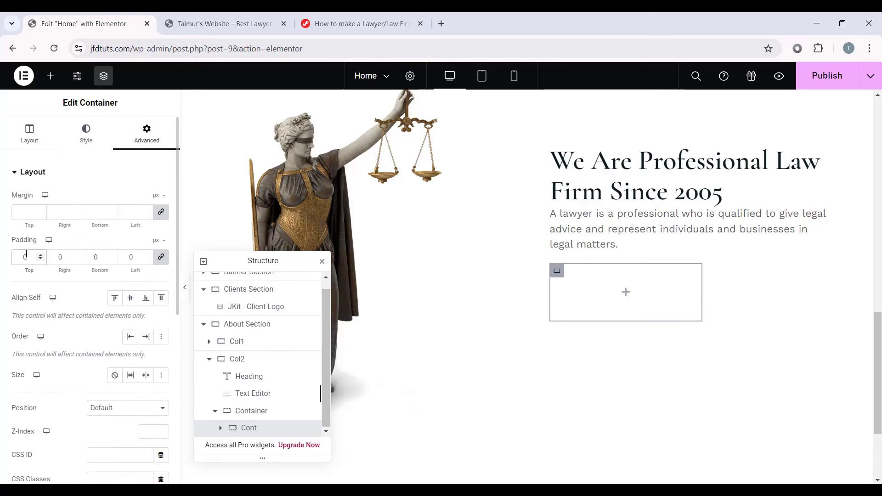
click(625, 293)
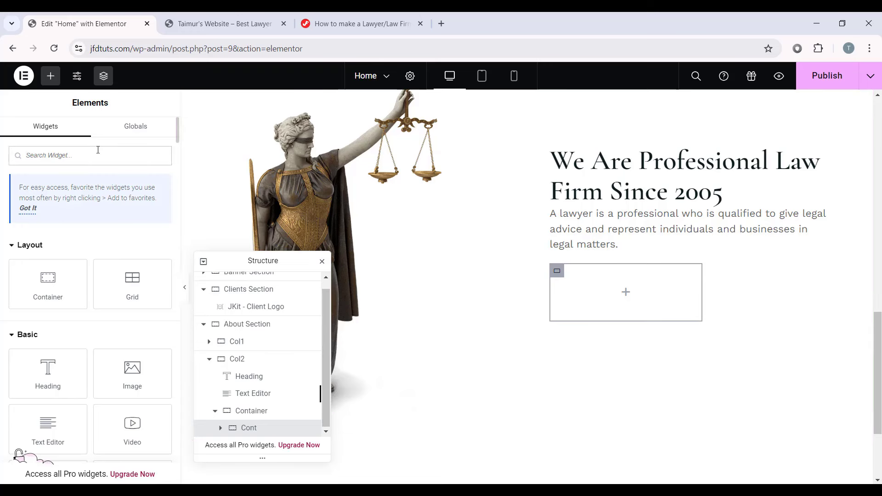
Step: Drop an Icon List into Cont, remove the extra items and rename the first to Trusted
text(icon list)
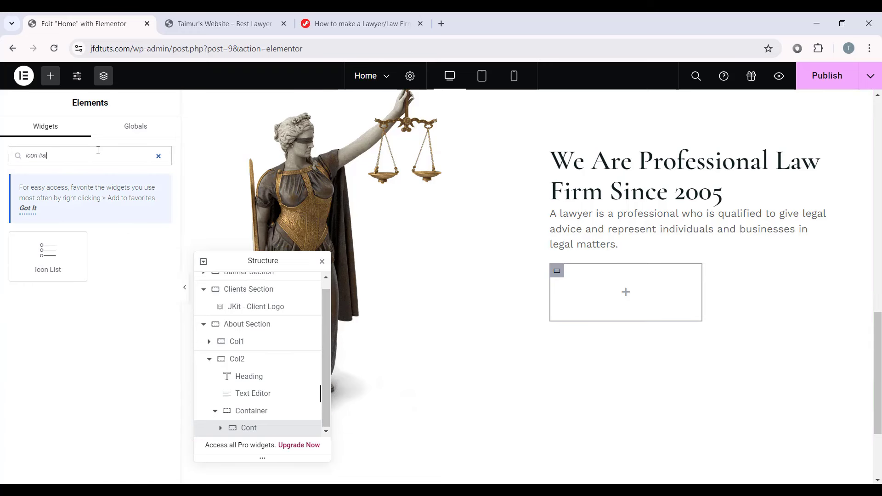
drag(48, 256, 607, 292)
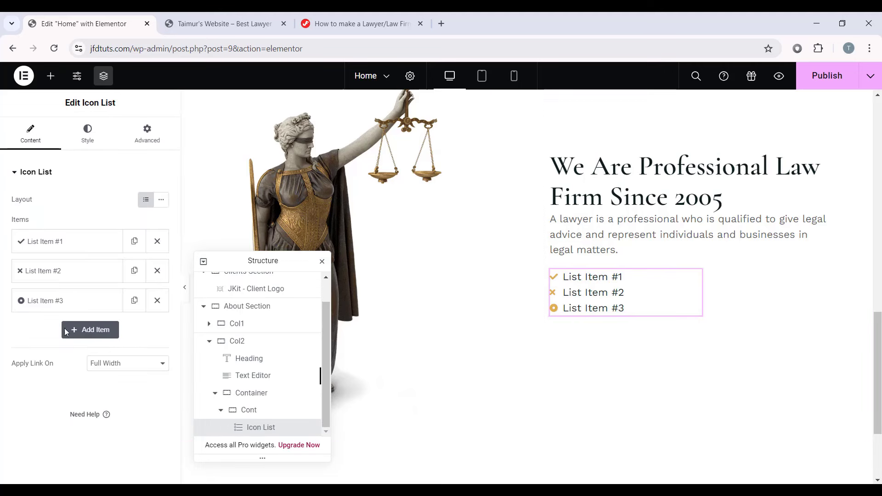
click(157, 272)
click(157, 272)
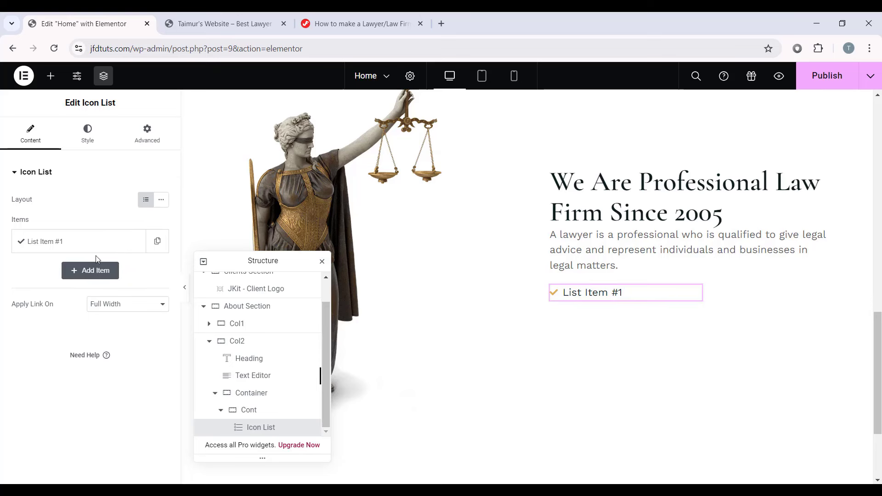
click(109, 241)
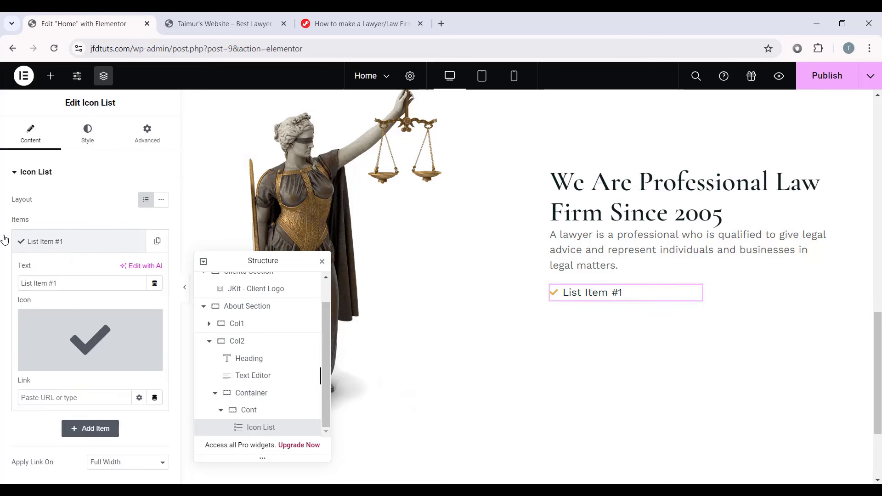
triple_click(70, 281)
text(Trus)
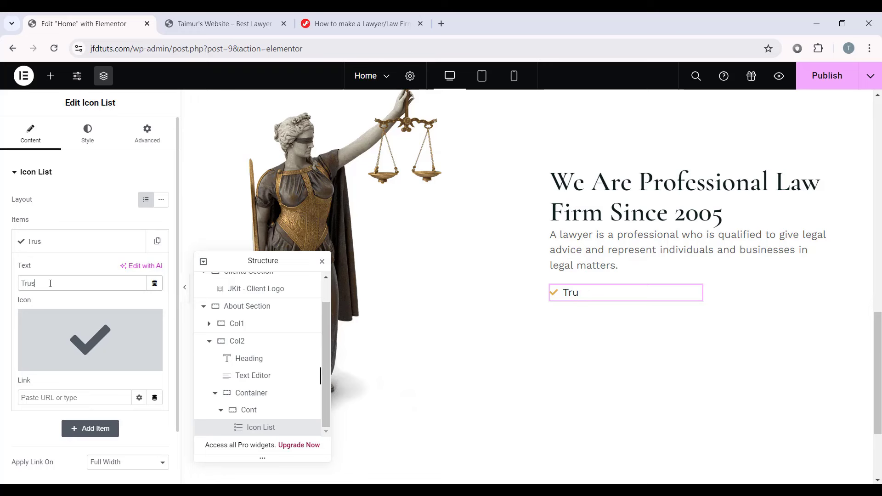
text(tef)
key(BackSpace)
text(d)
click(47, 241)
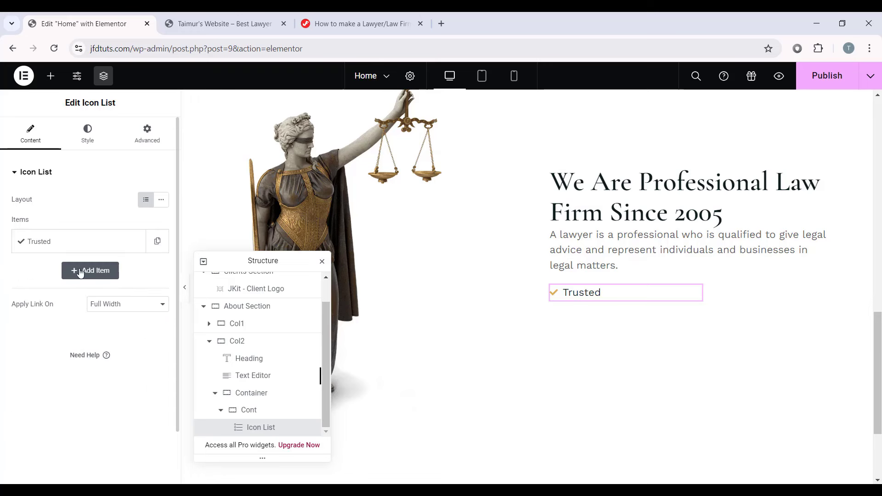
Step: Duplicate the Trusted item twice and rename the copies Certified and Experienced
click(157, 241)
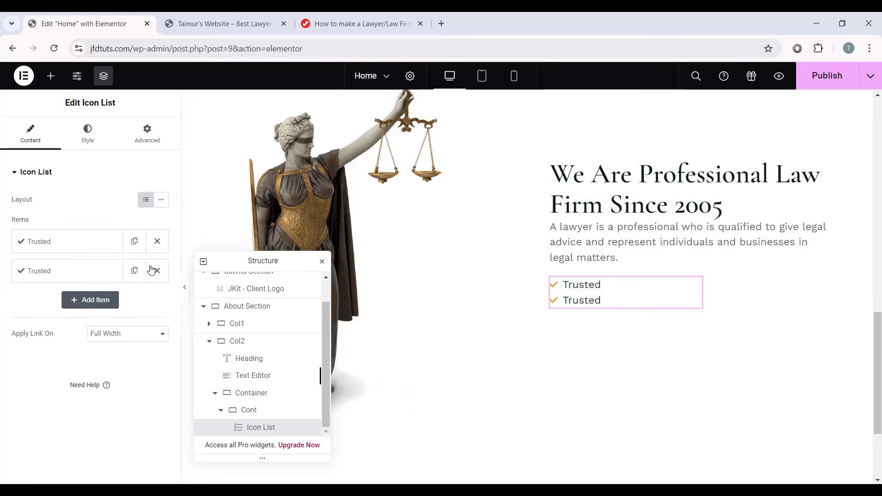
click(134, 271)
click(104, 270)
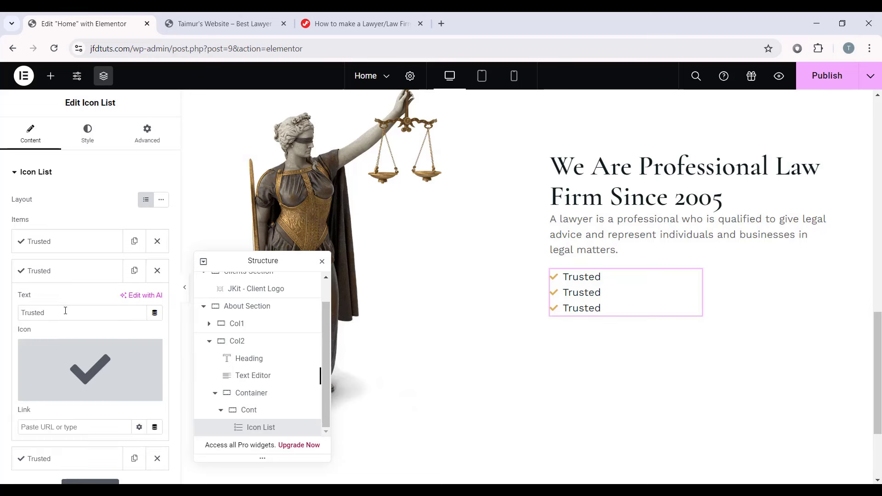
text(Certified)
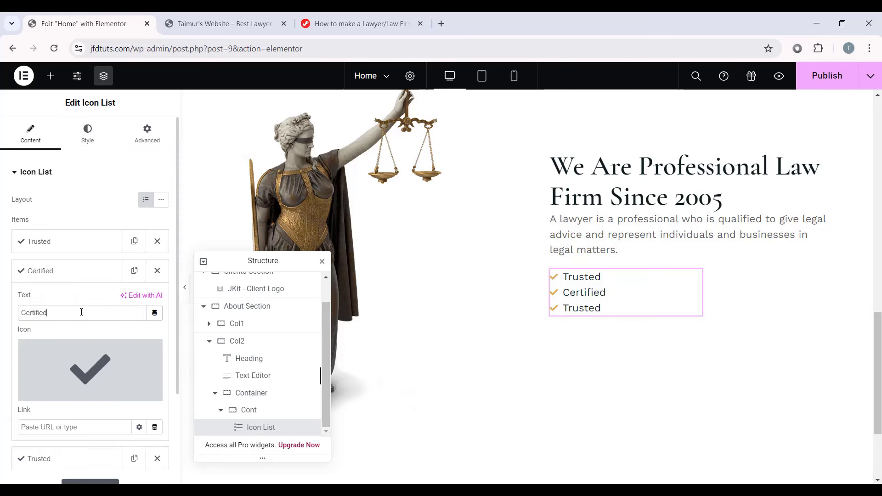
click(80, 281)
click(49, 299)
double_click(62, 342)
text(Experienced)
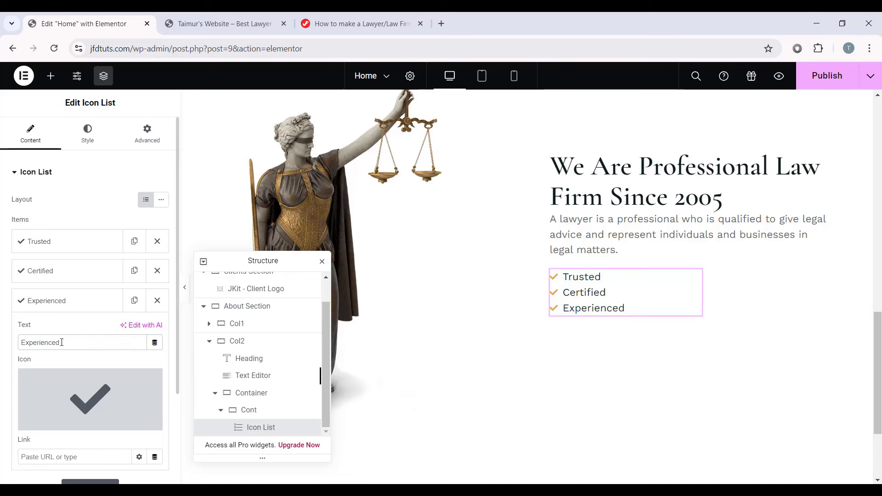
click(79, 300)
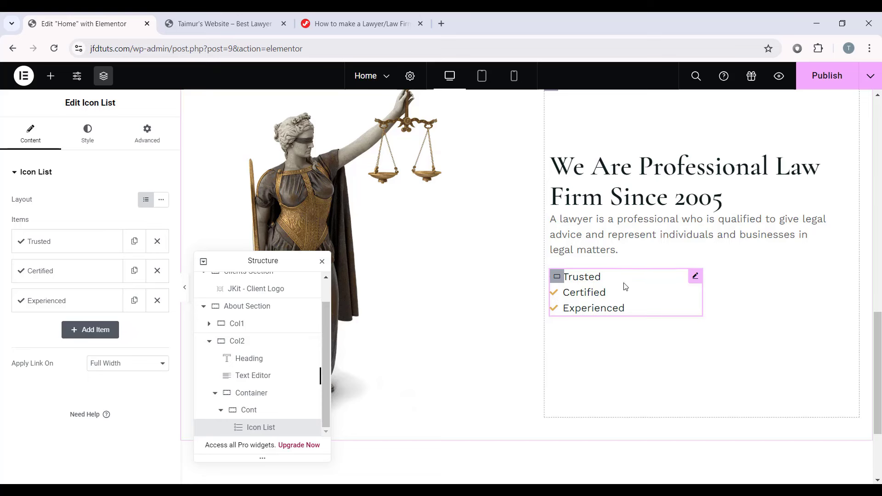
Step: Set the checklist's spacing between list items to 10
click(87, 140)
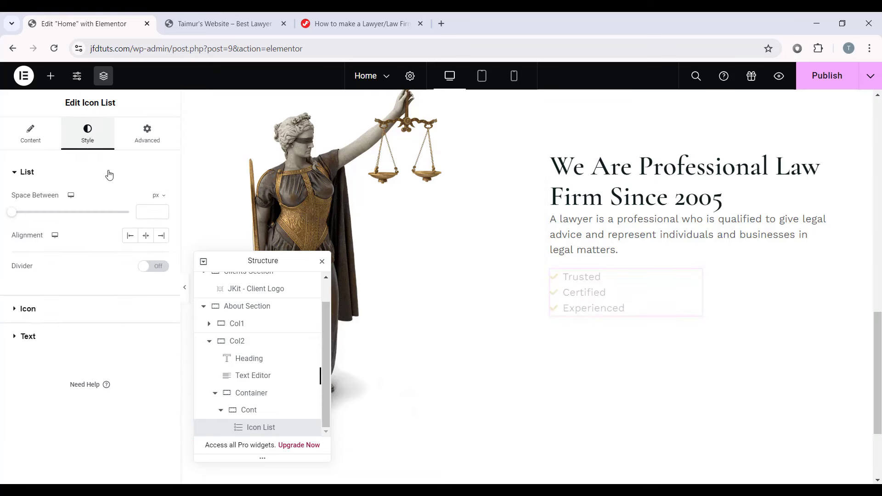
click(150, 214)
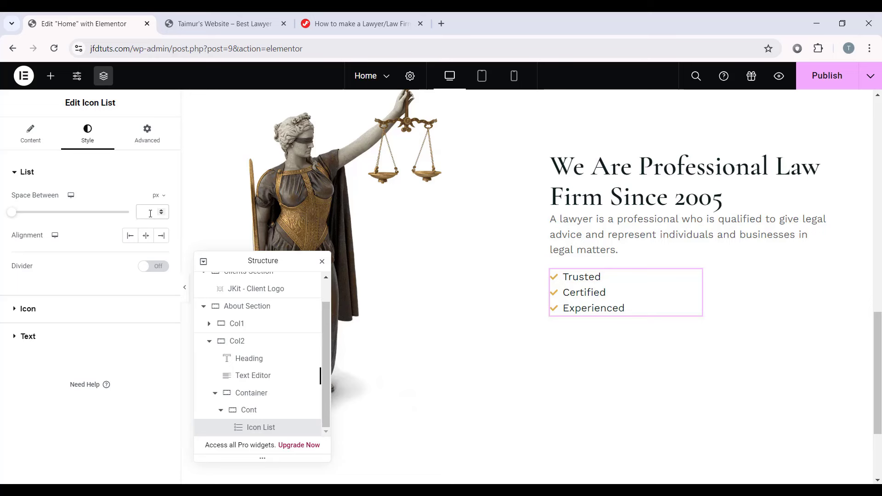
text(10)
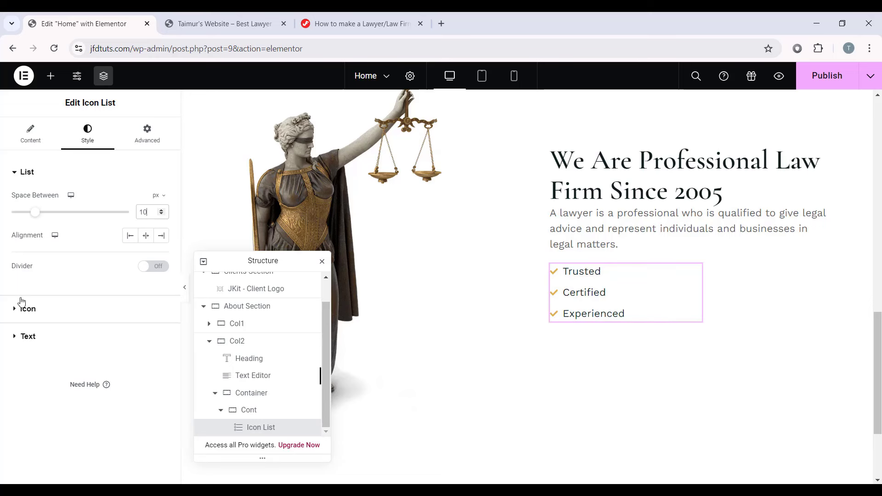
Step: Give the tick icons the Primary gold colour, a 15 px size and an 8 px gap
click(27, 309)
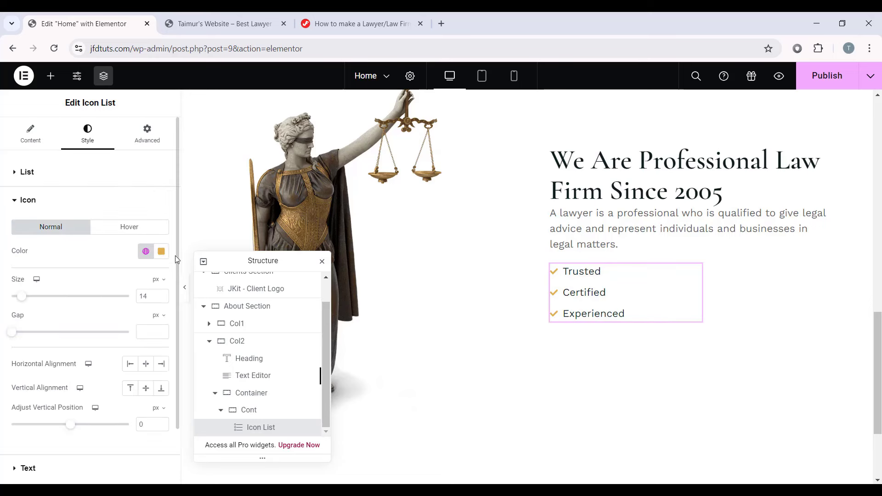
click(143, 253)
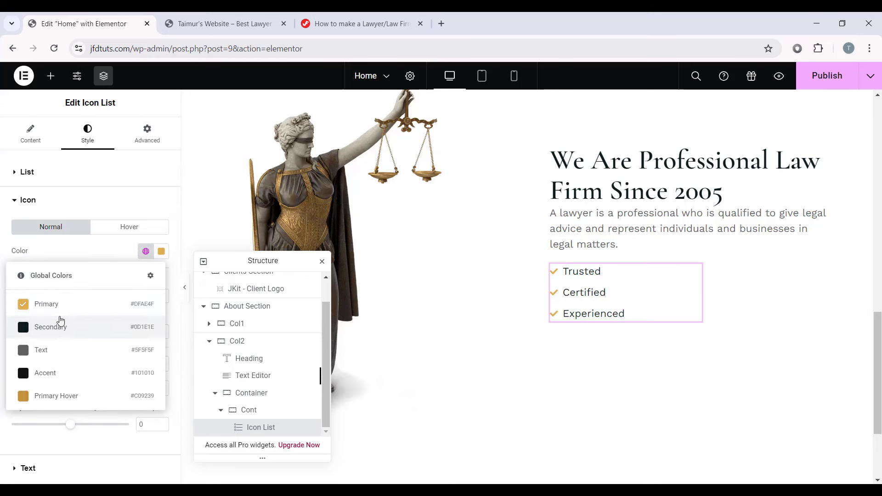
click(59, 303)
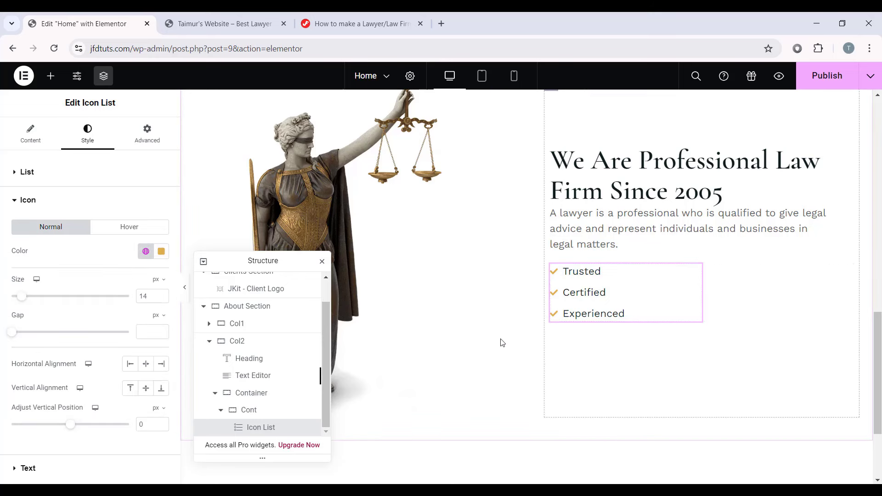
click(161, 295)
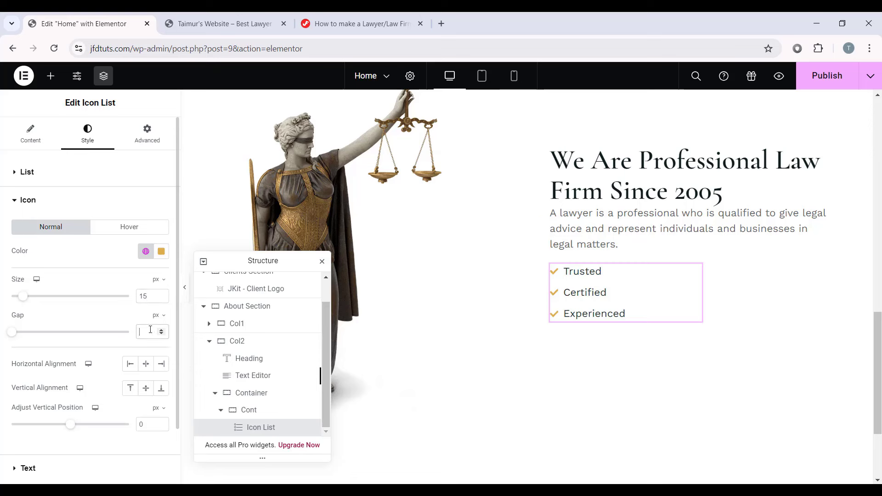
text(8)
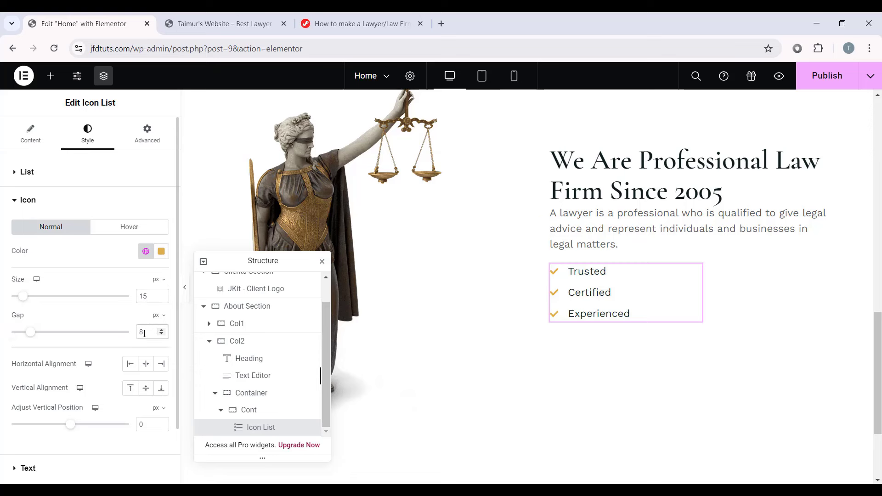
Step: Apply the global Text typography and global Text colour to the checklist text
scroll(2, 390, down, 2)
click(46, 408)
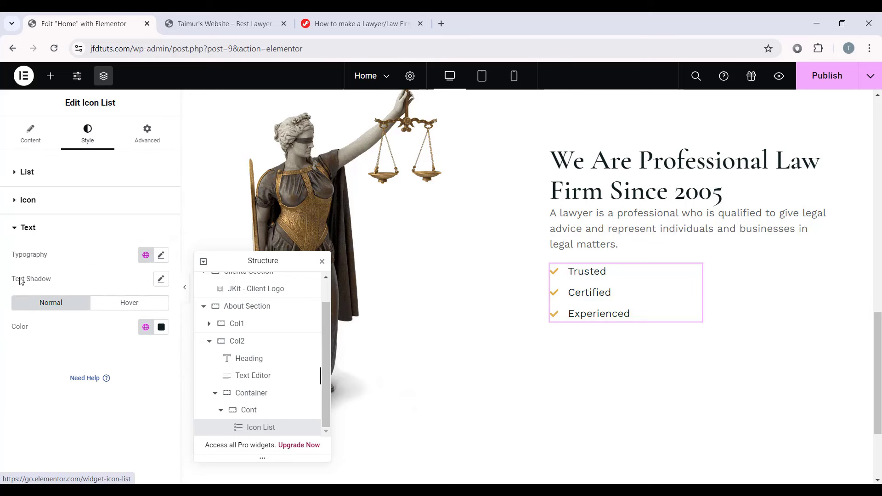
click(146, 255)
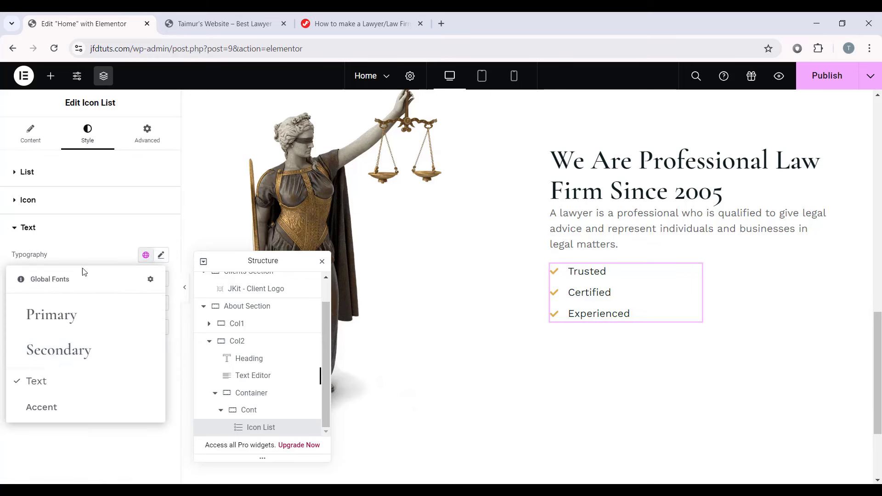
click(44, 379)
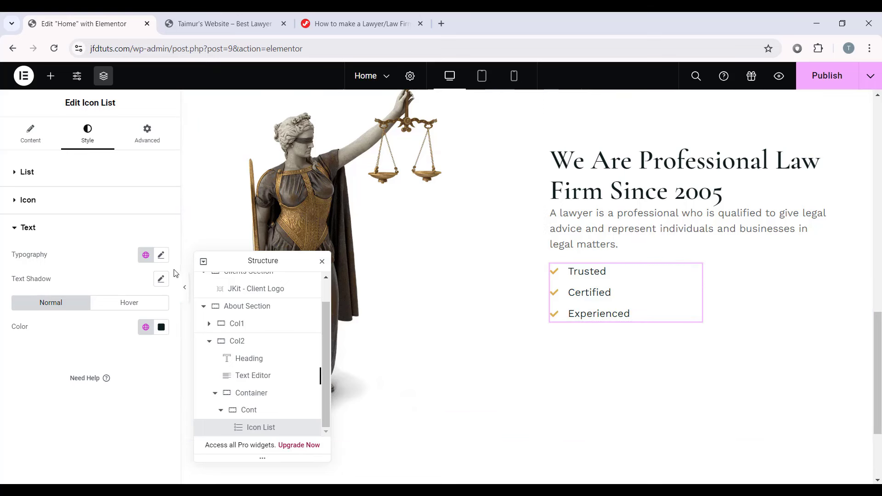
click(149, 327)
click(65, 253)
click(148, 135)
Step: Set the checklist to Full Width (100%) and duplicate its Cont container as a second checklist
click(115, 291)
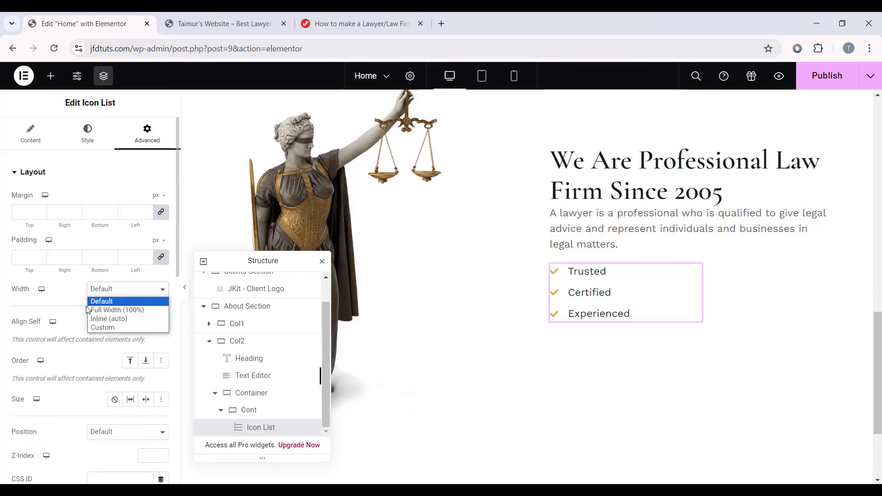
click(142, 311)
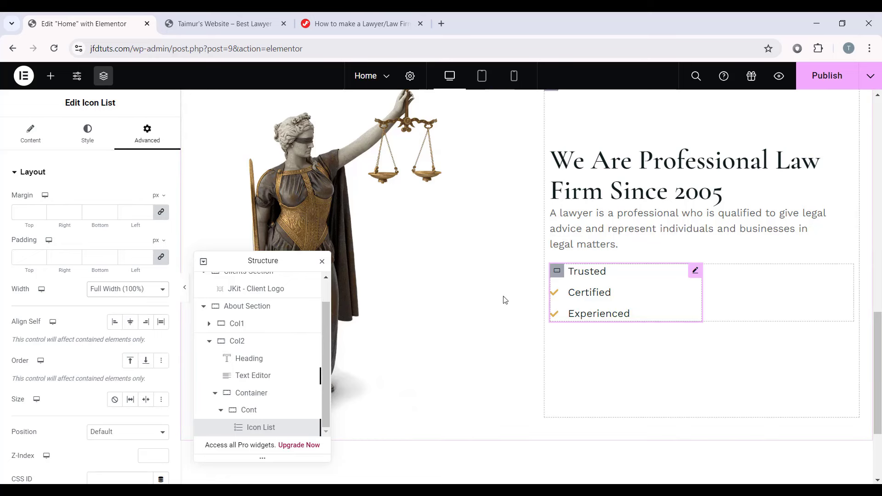
click(221, 410)
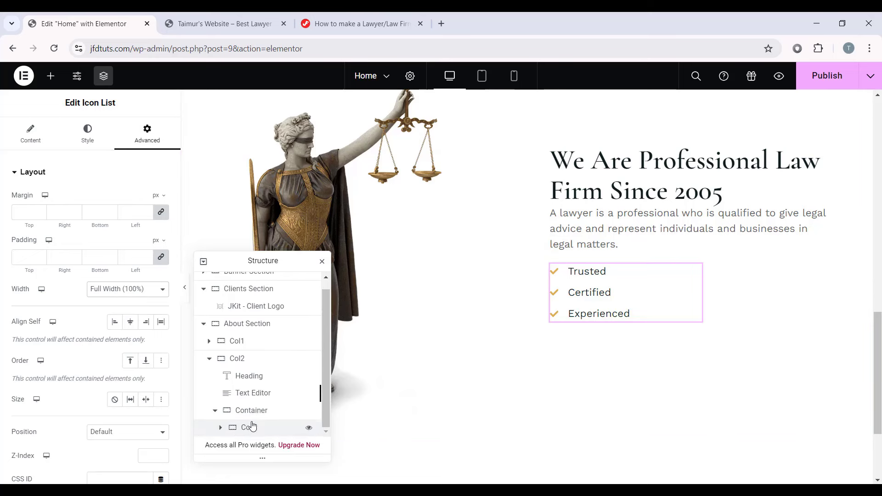
click(250, 426)
right_click(254, 430)
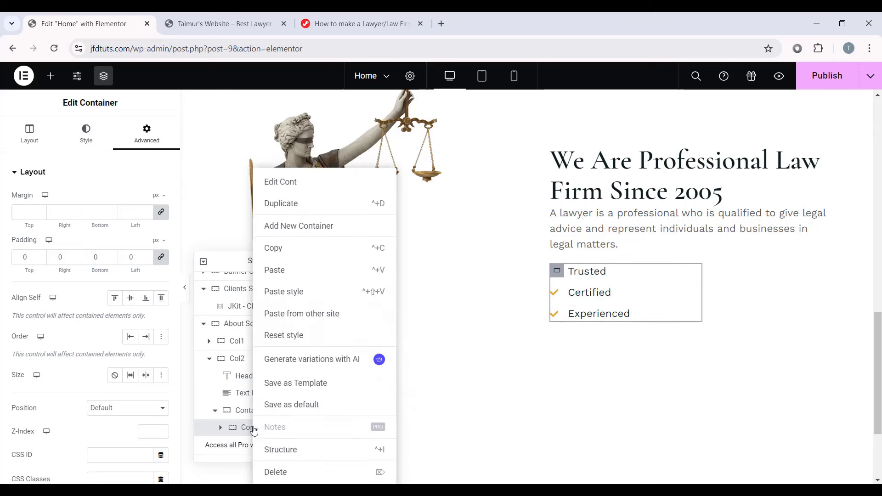
click(310, 207)
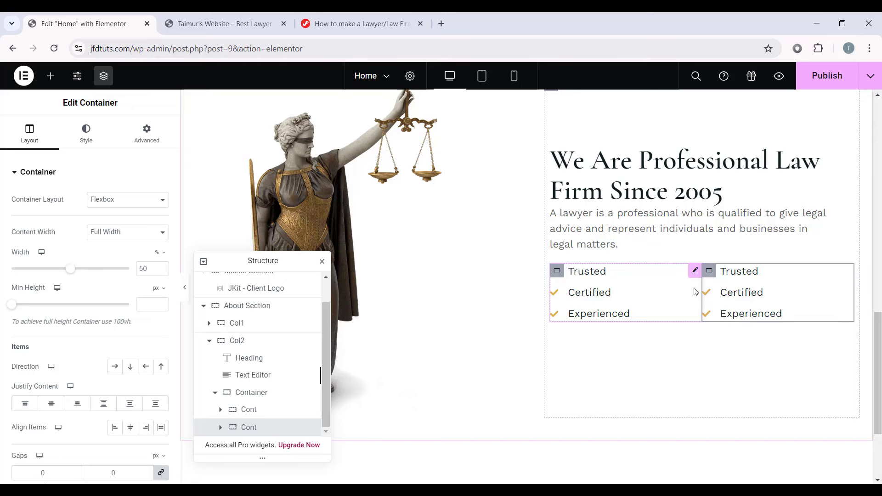
click(745, 275)
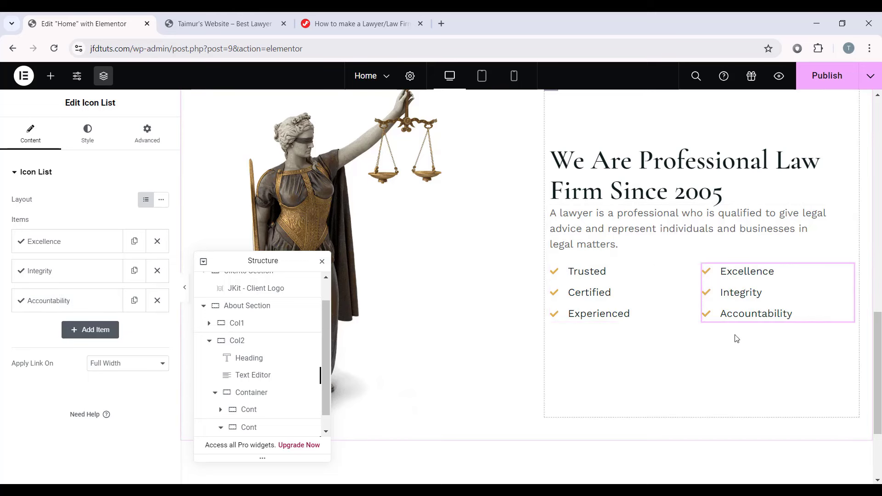
Step: Drag a Button widget into the About section under the first checklist
click(50, 76)
scroll(69, 275, down, 2)
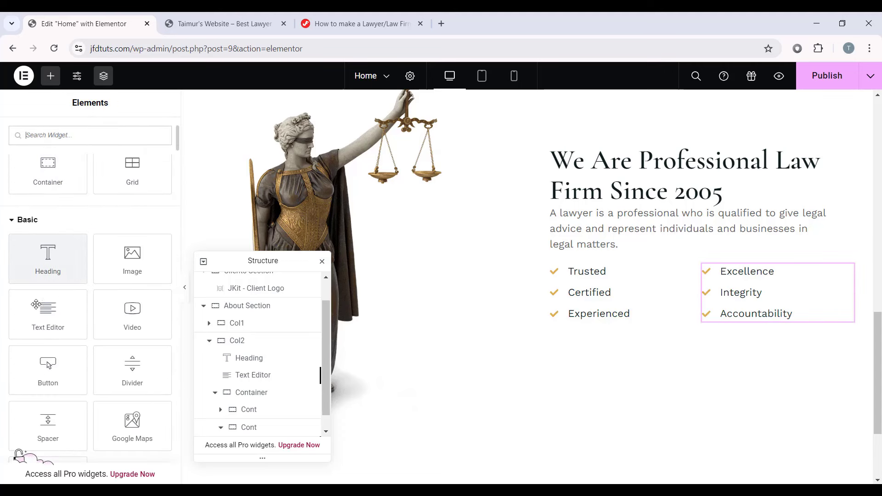
drag(48, 368, 629, 317)
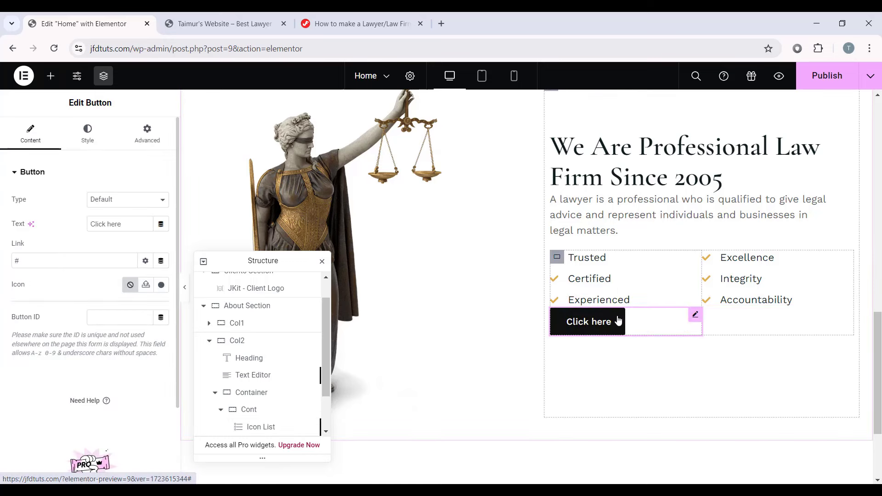
drag(288, 261, 291, 182)
scroll(266, 287, down, 1)
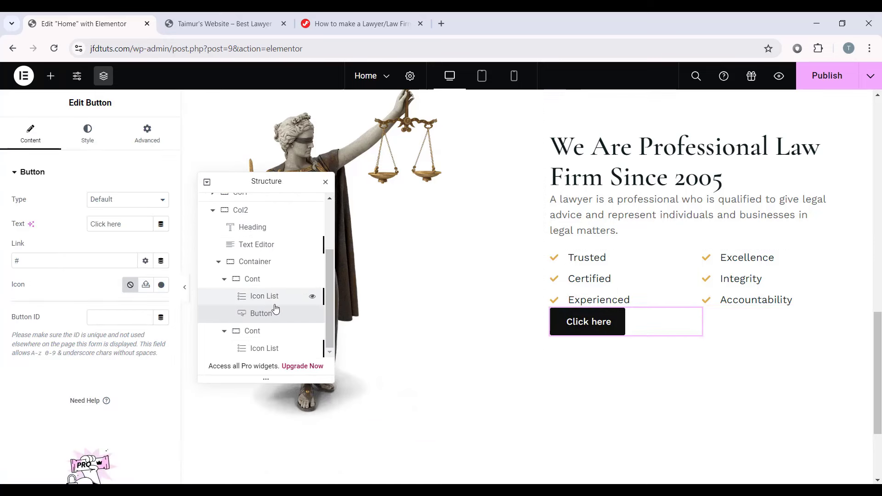
scroll(220, 271, up, 1)
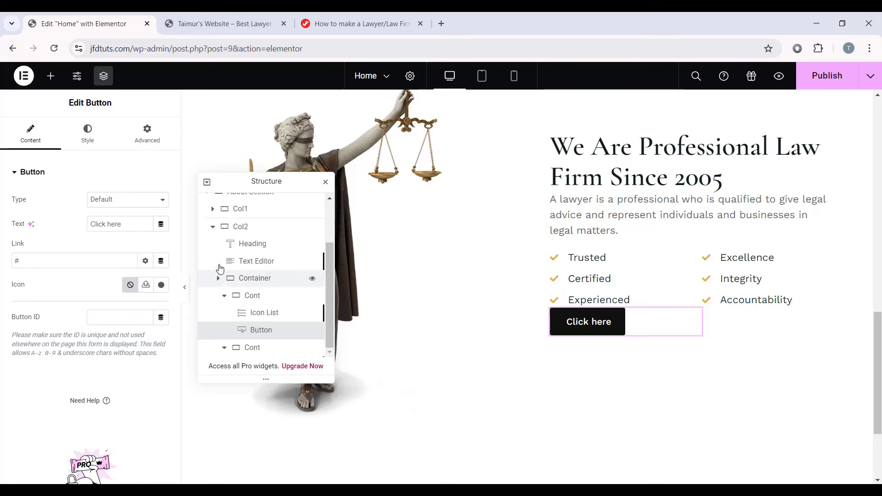
Step: Reorder the Navigator so the button sits after the Container holding both checklists
click(218, 277)
click(256, 341)
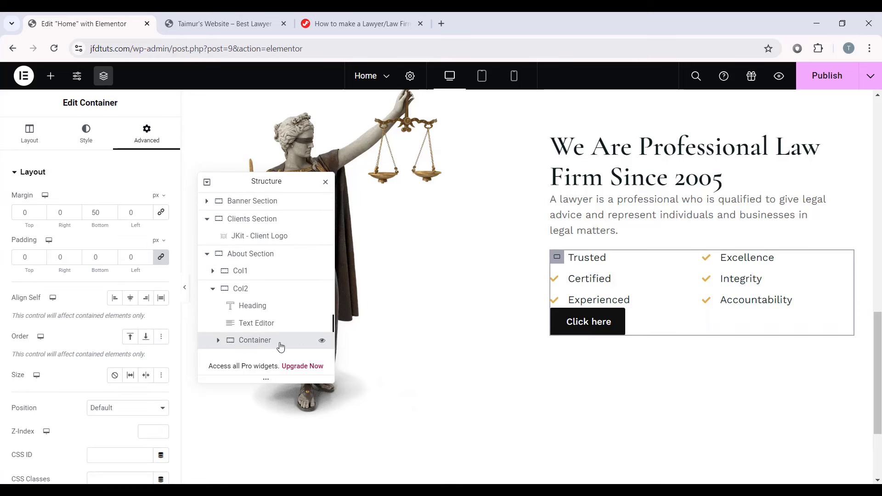
click(218, 342)
scroll(255, 328, down, 2)
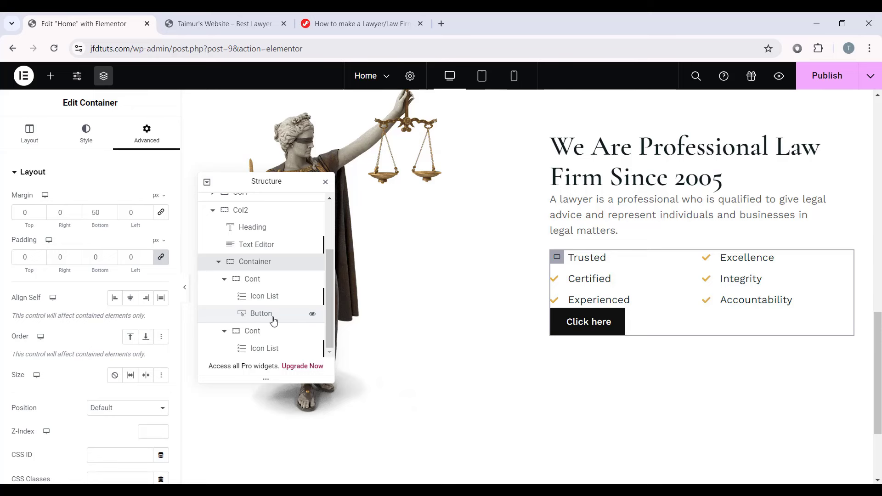
click(260, 314)
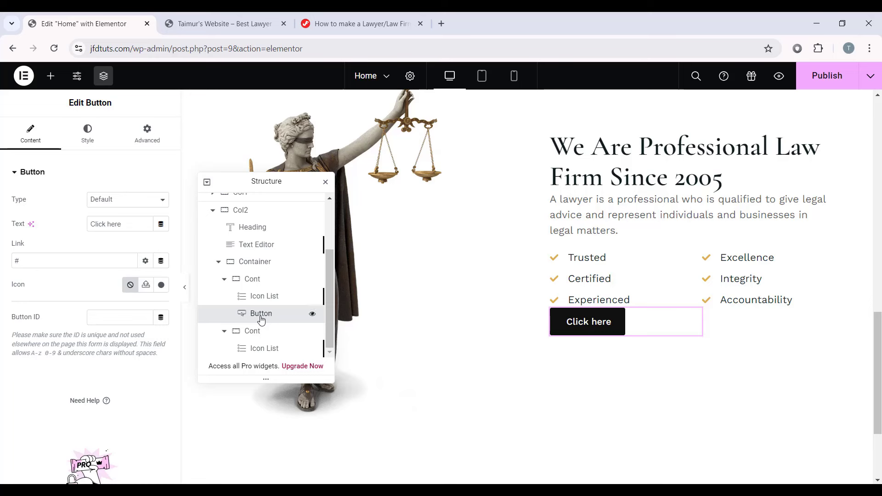
drag(261, 320, 268, 276)
click(217, 299)
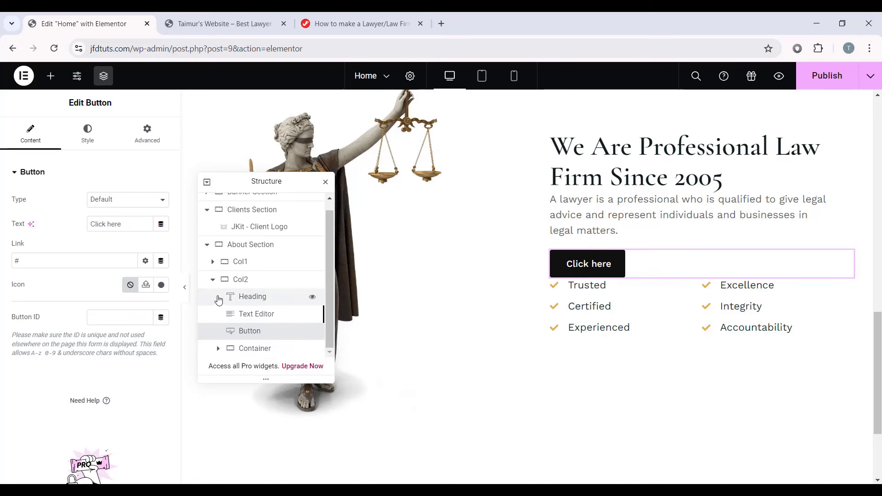
click(263, 350)
drag(258, 350, 270, 313)
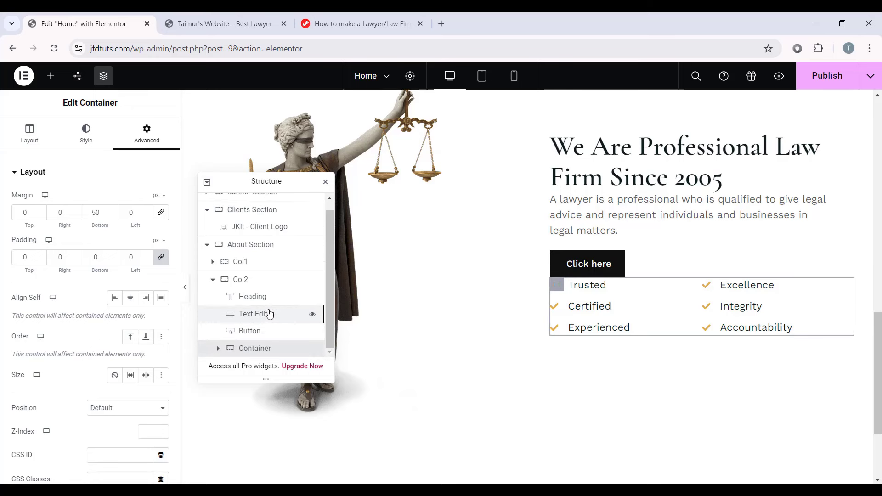
drag(256, 349, 262, 327)
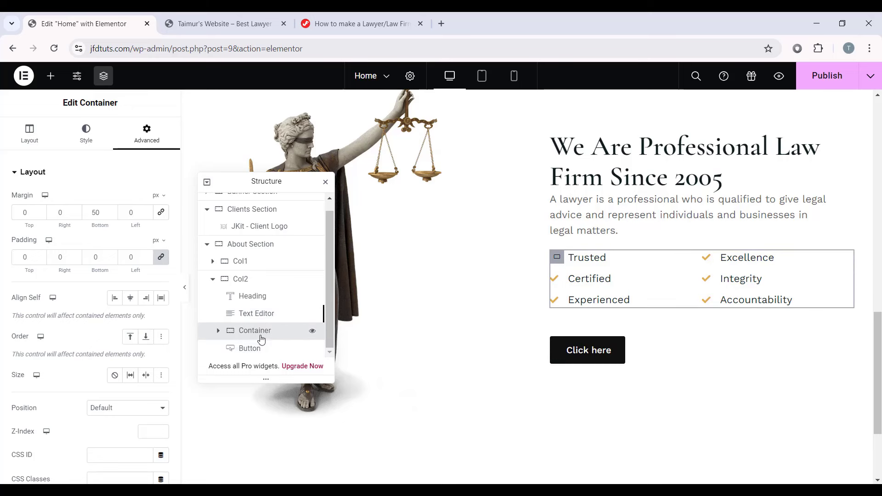
click(281, 355)
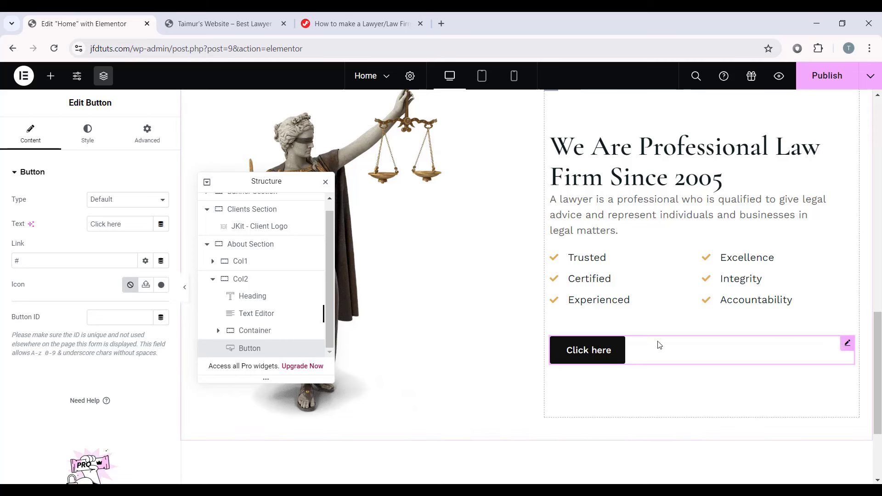
drag(124, 225, 41, 230)
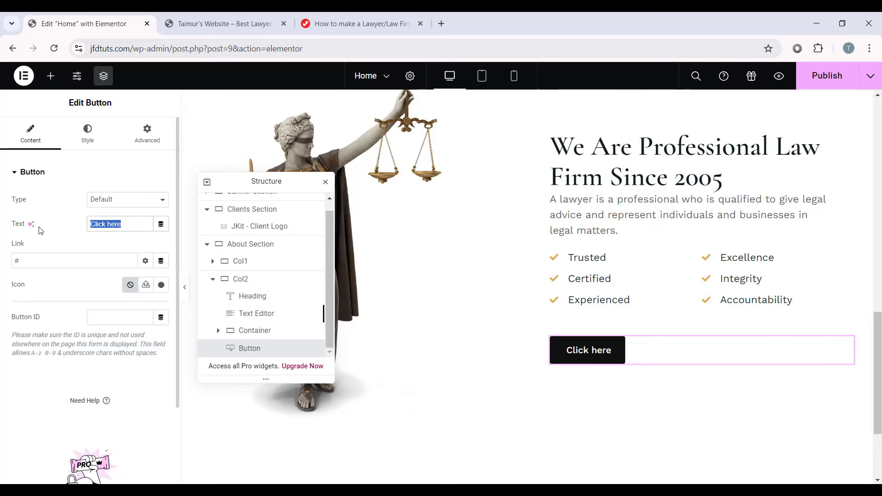
Step: Relabel the button 'About Us' and apply the global Text typography to it
text(About Us)
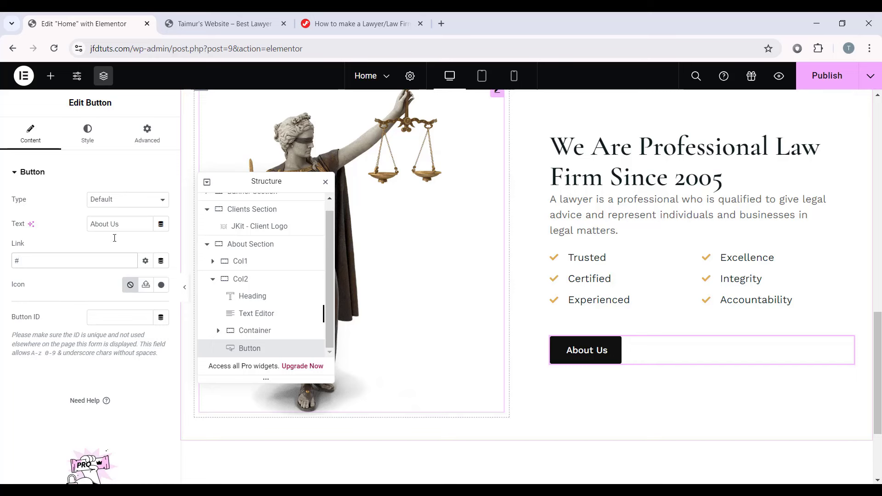
click(97, 146)
click(149, 224)
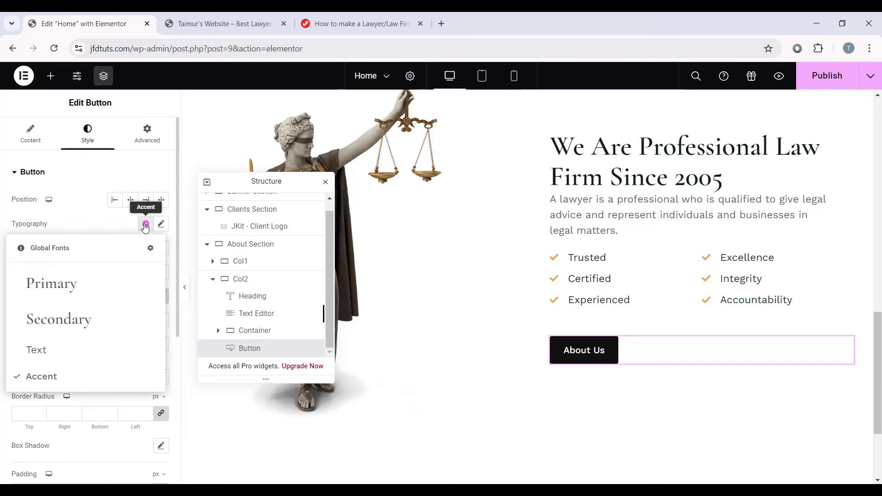
click(69, 349)
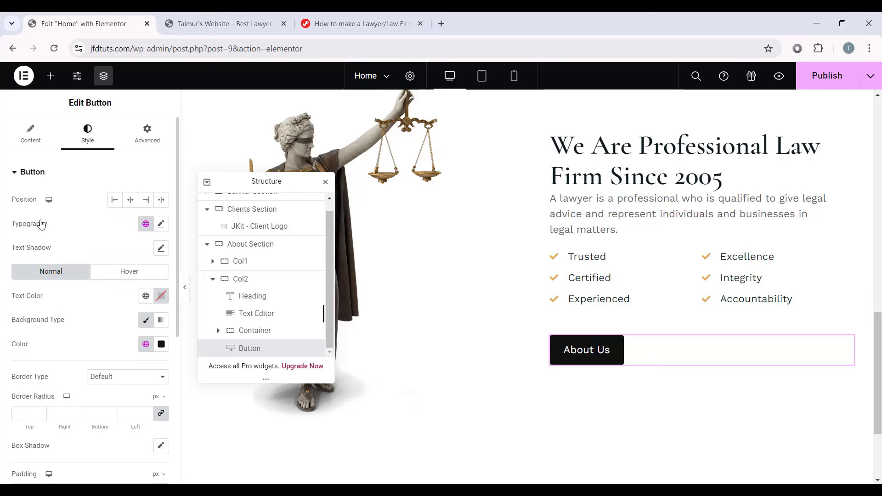
click(162, 224)
scroll(83, 316, down, 4)
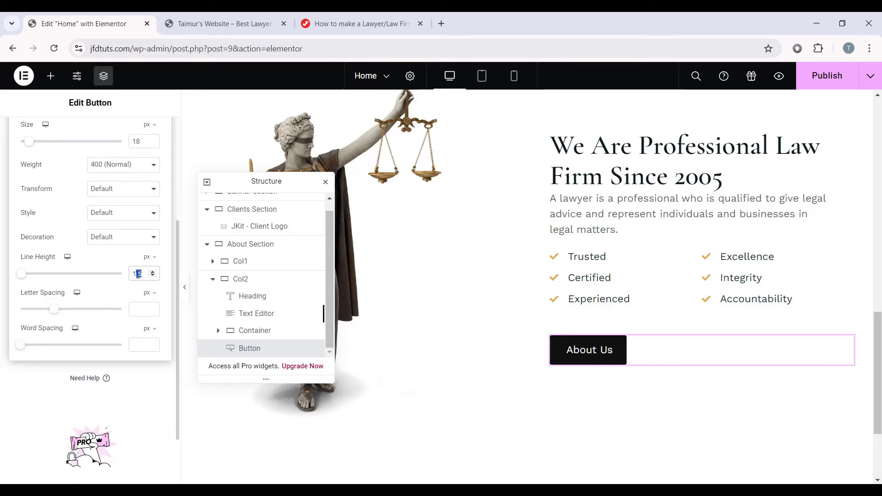
text(1)
scroll(173, 207, up, 3)
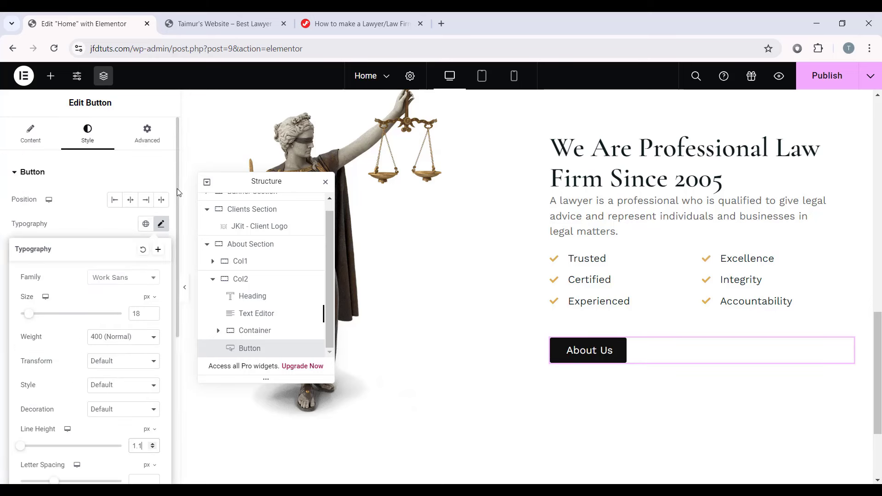
click(163, 224)
Step: Make the button text Secondary, its background Primary gold, and its hover background Primary Hover
scroll(156, 207, down, 2)
click(146, 181)
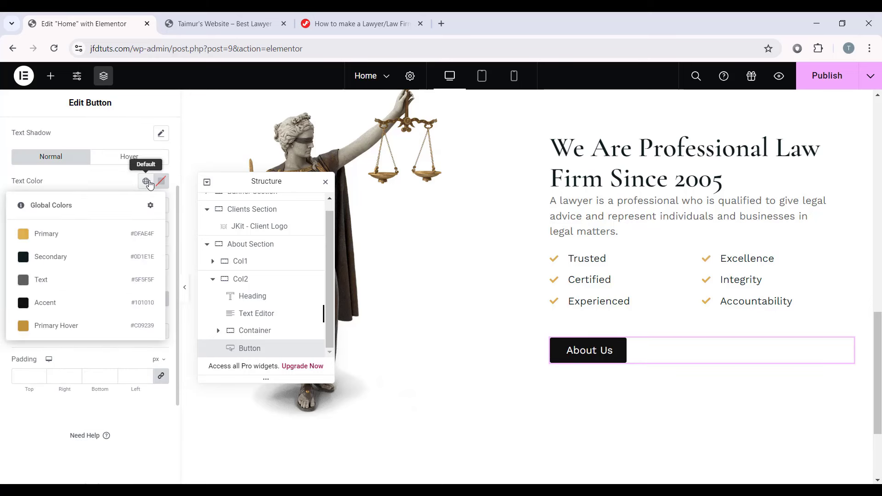
click(97, 256)
click(146, 229)
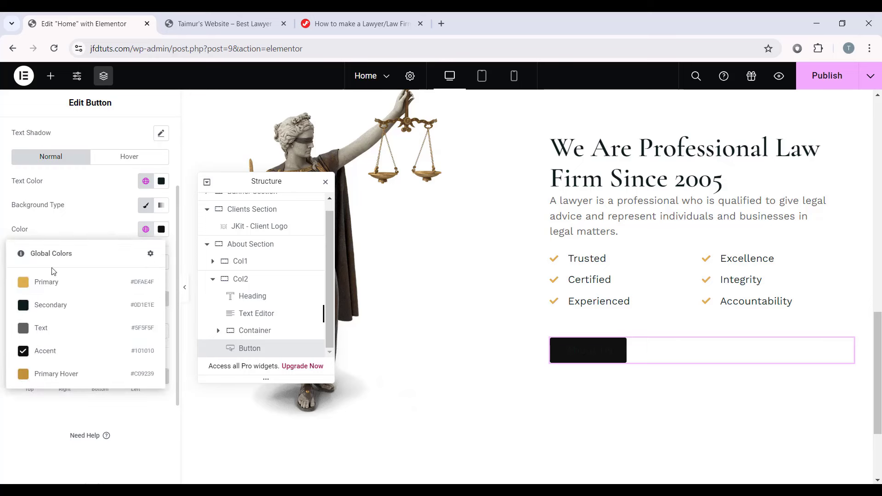
click(54, 279)
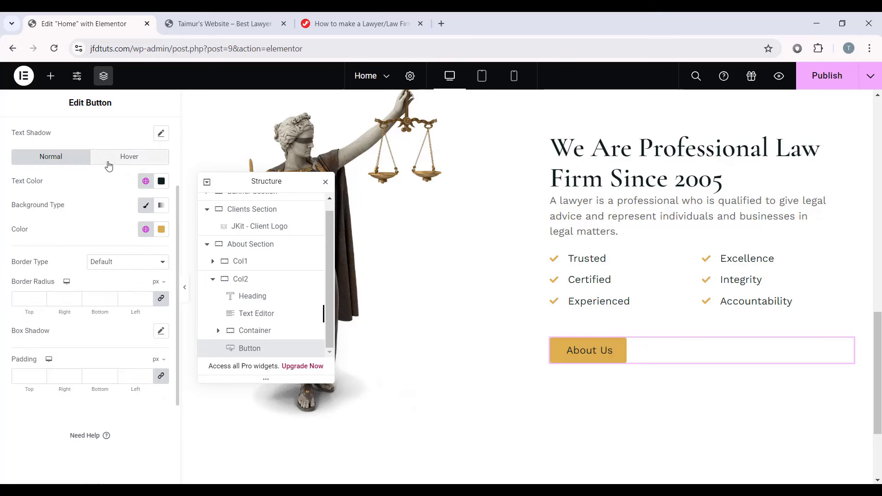
click(128, 157)
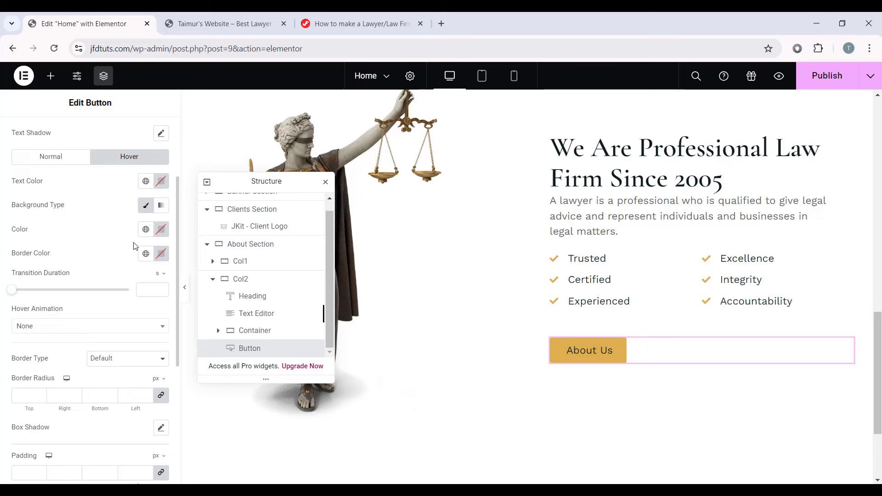
click(146, 229)
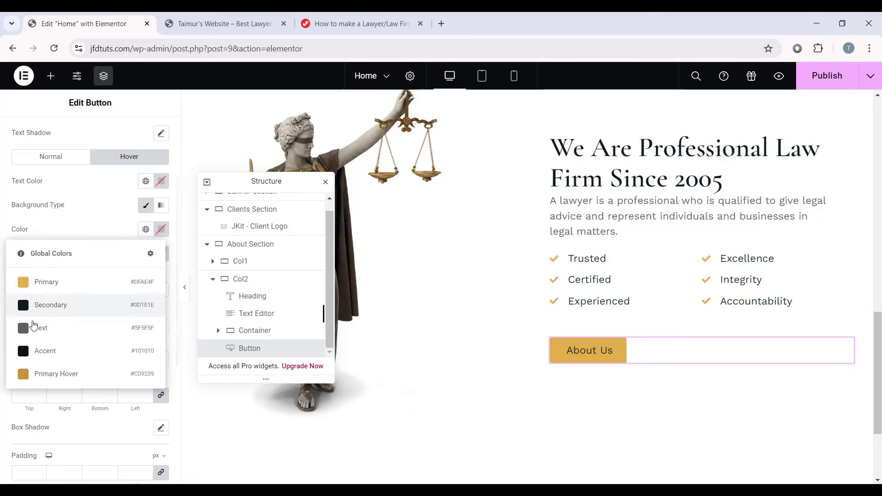
click(59, 371)
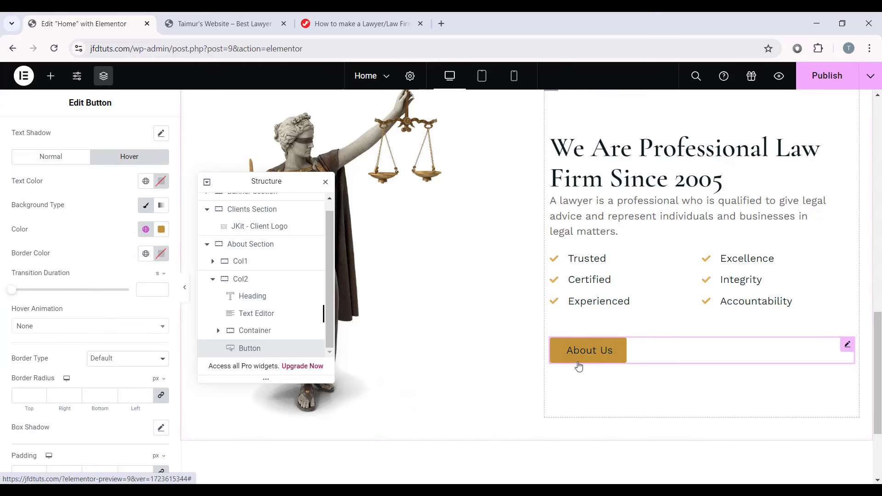
Step: Set the button text weight to 500 (Medium)
scroll(104, 301, up, 3)
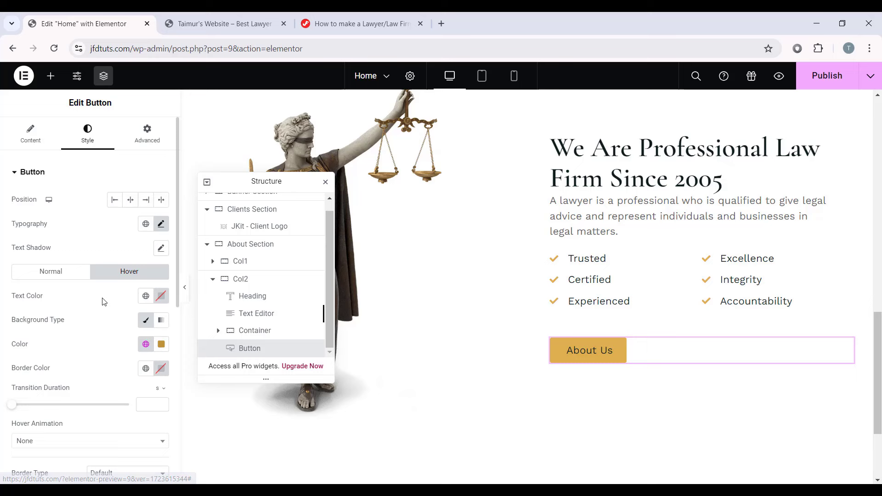
click(167, 230)
click(106, 340)
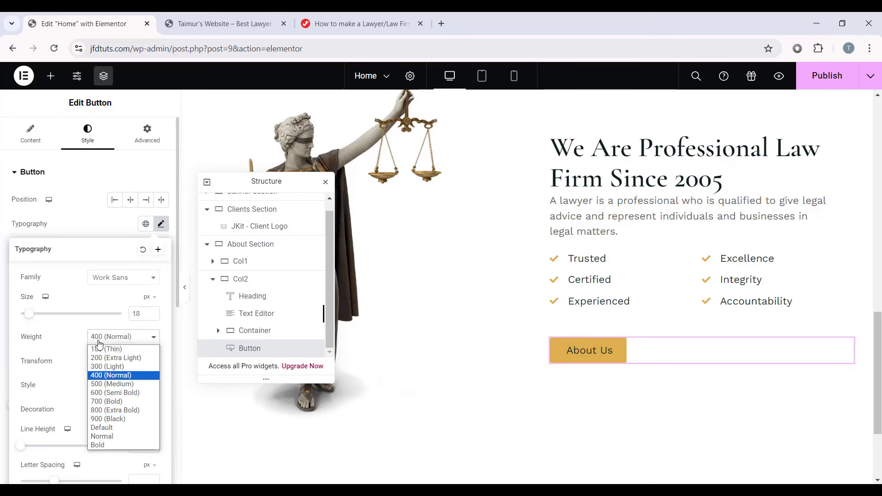
click(112, 385)
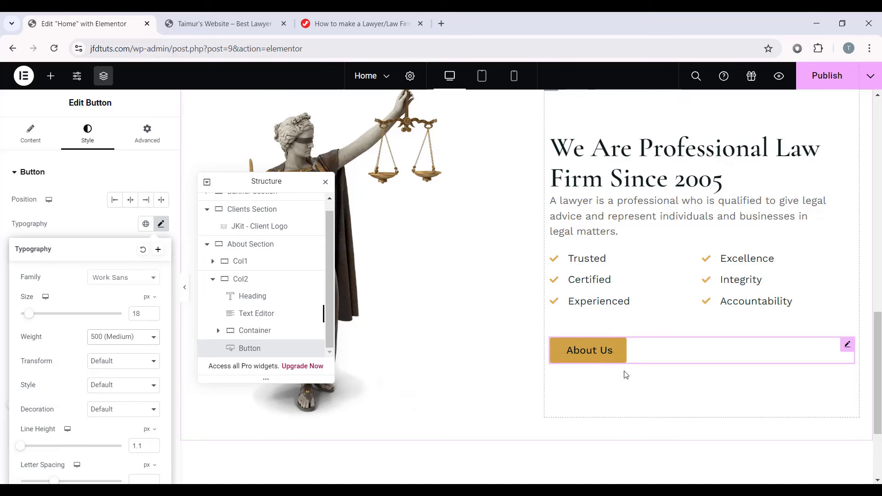
click(128, 270)
Step: Unlink the button padding and set 20 px top/bottom and 35 px left/right
scroll(111, 246, down, 3)
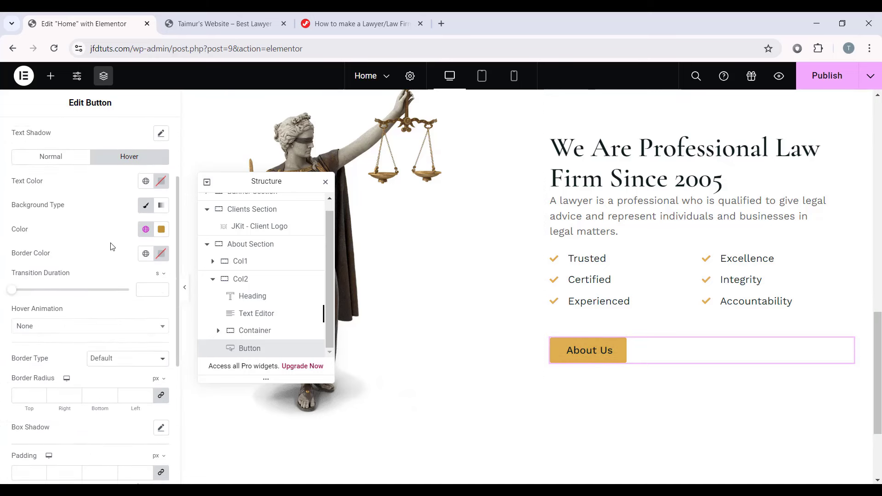
scroll(112, 246, down, 1)
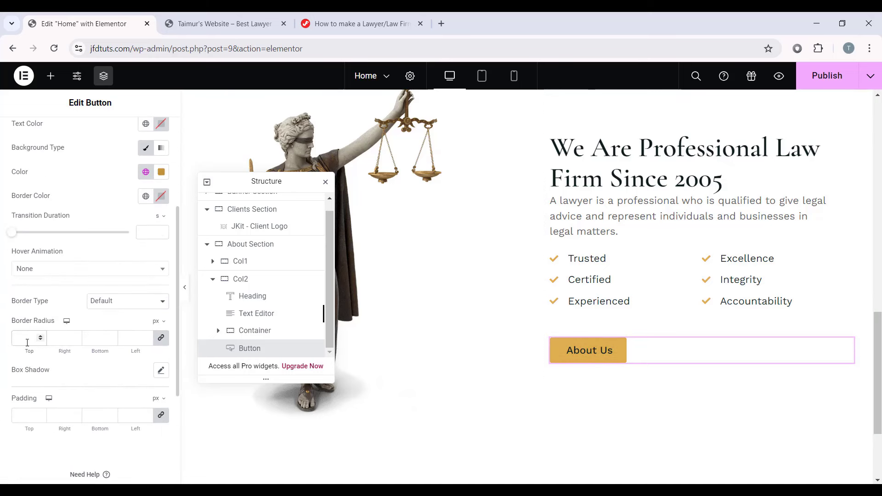
click(160, 419)
drag(31, 416, 13, 416)
text(20)
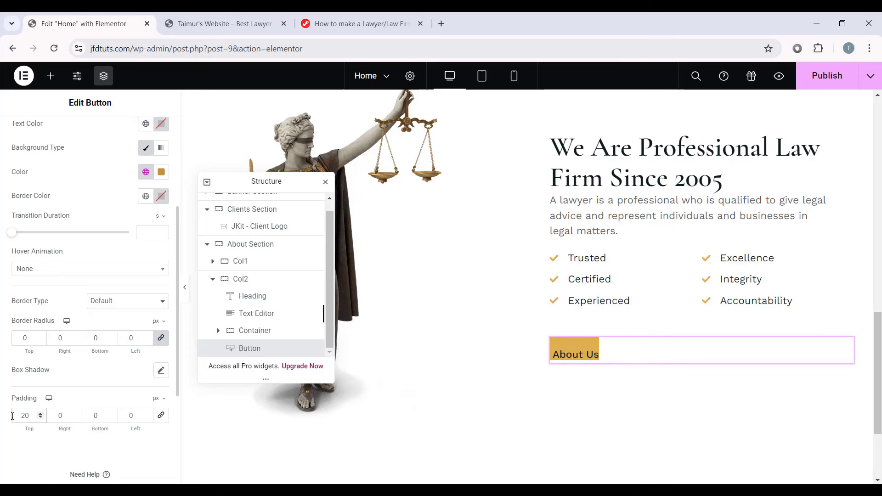
double_click(64, 417)
text(35)
text(20)
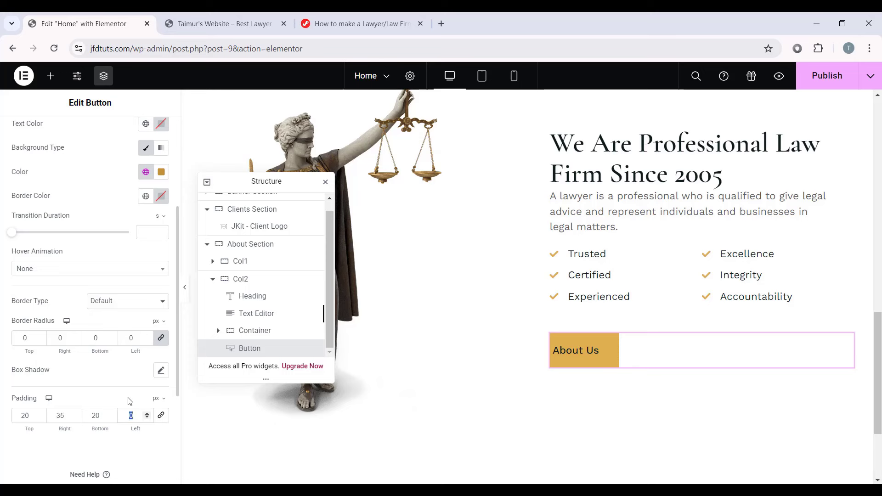
key(Tab)
text(35)
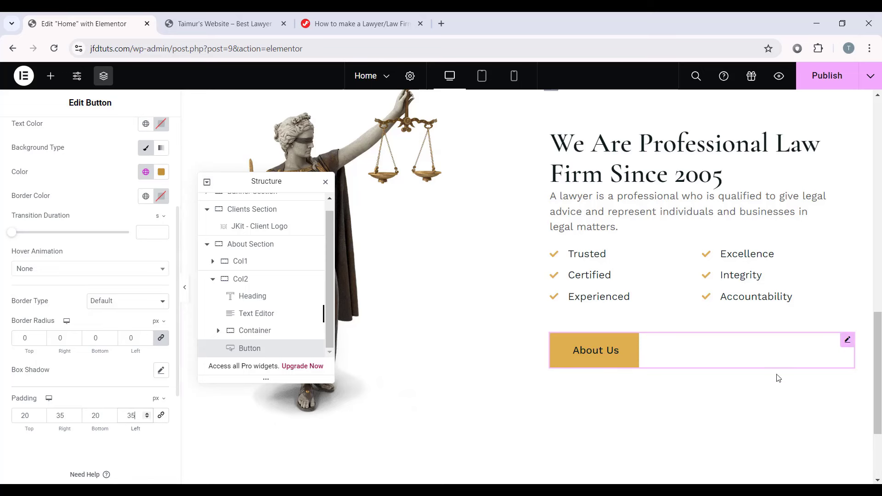
Step: Switch the editor preview to the tablet layout
scroll(340, 186, up, 1)
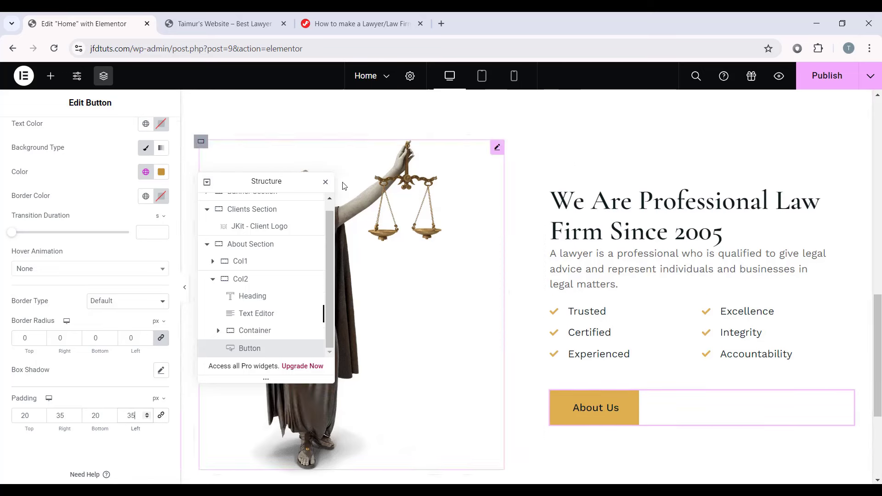
drag(281, 183, 99, 150)
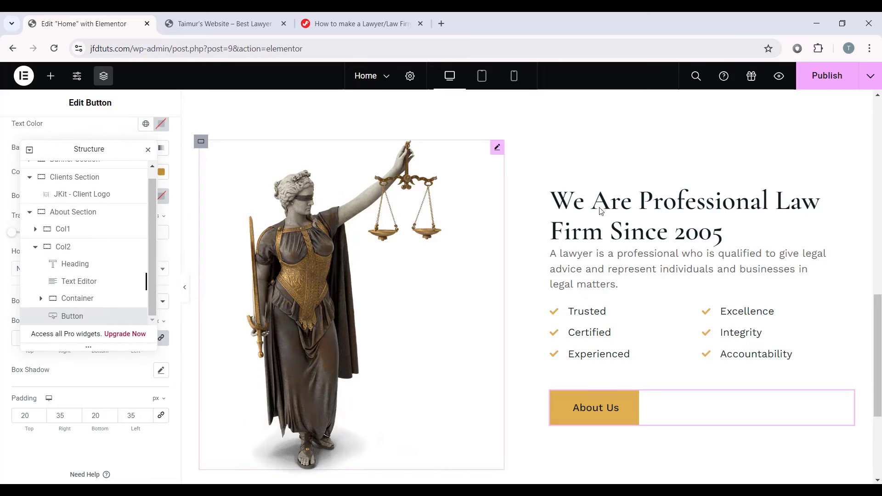
click(184, 287)
click(5, 281)
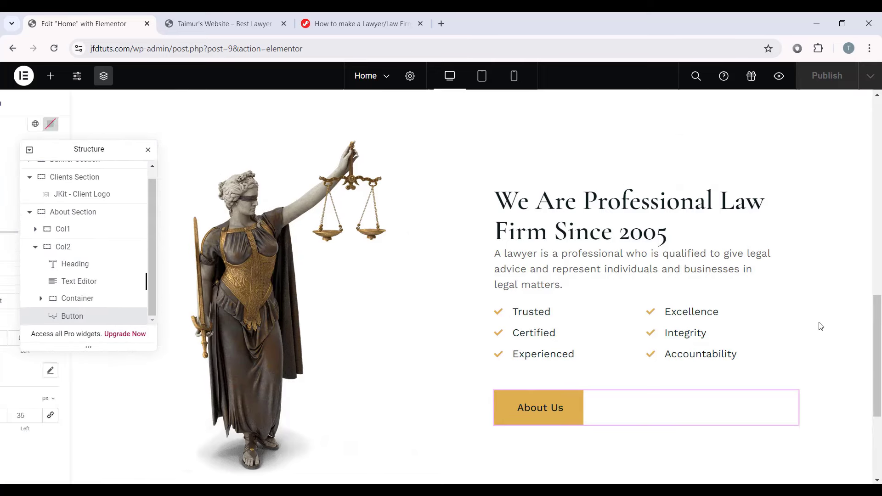
click(482, 78)
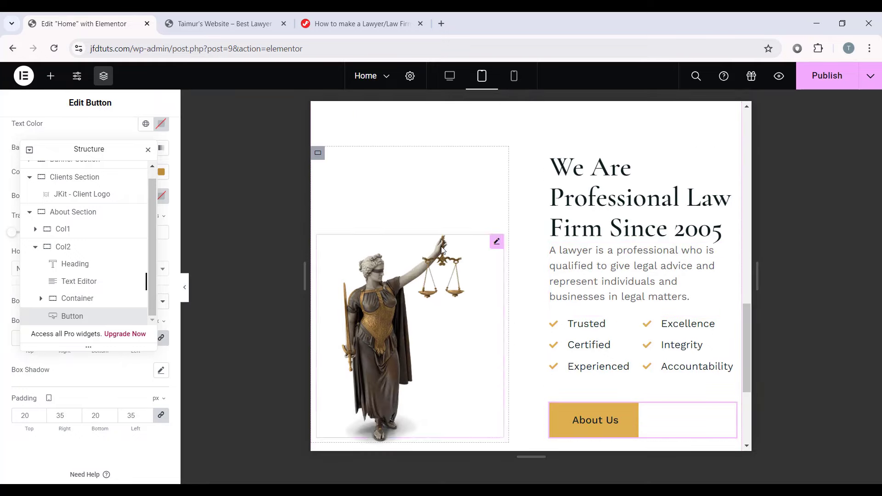
Step: Give the statue image 70% width and margins of 0, -40 right, -14 bottom, 0
click(496, 243)
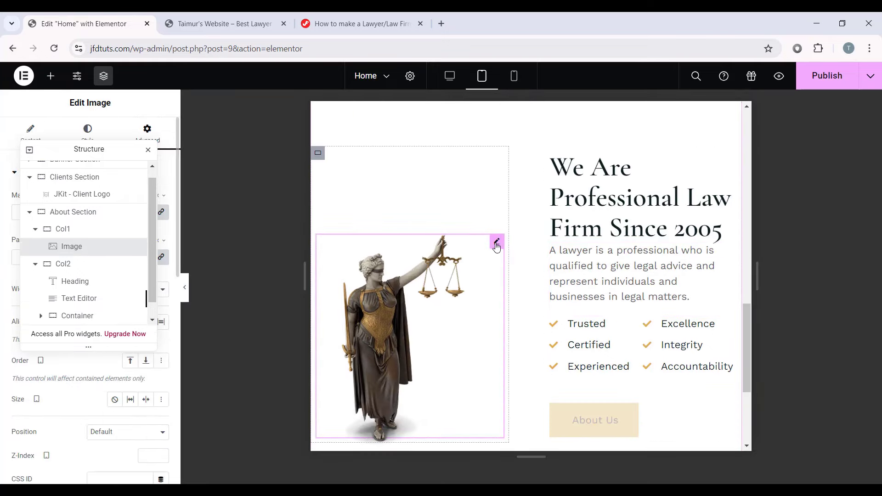
drag(92, 148, 813, 152)
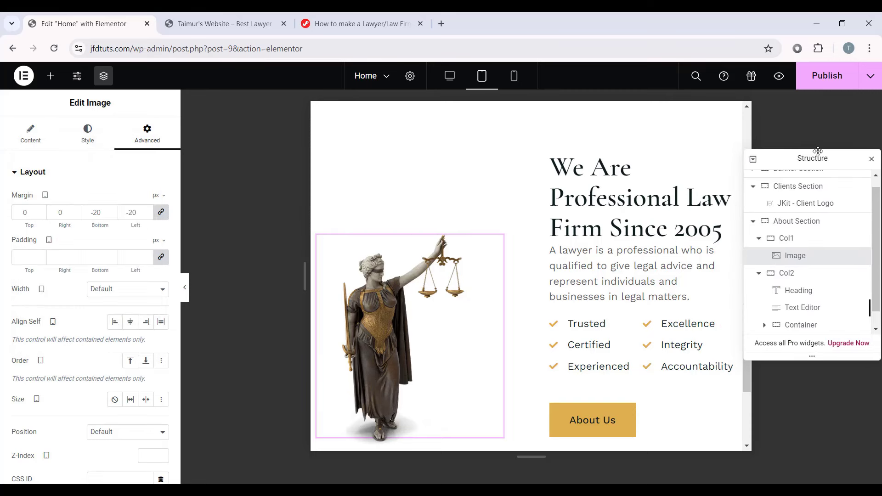
click(90, 138)
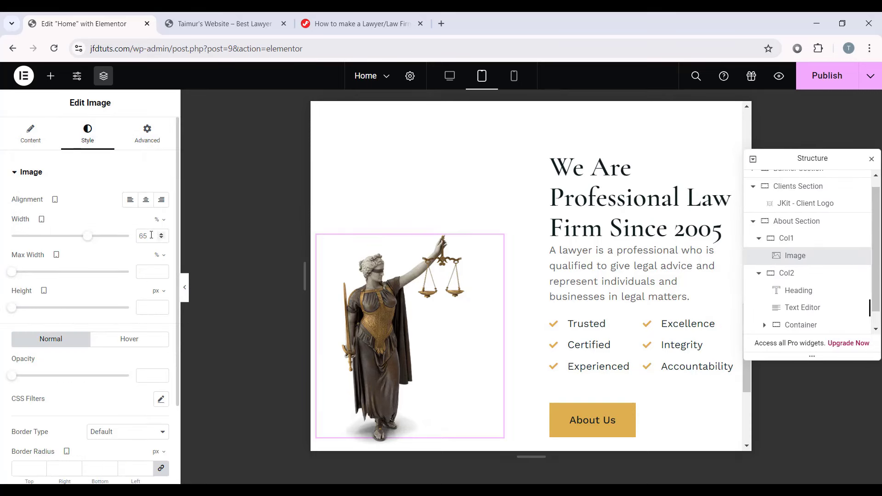
text(70)
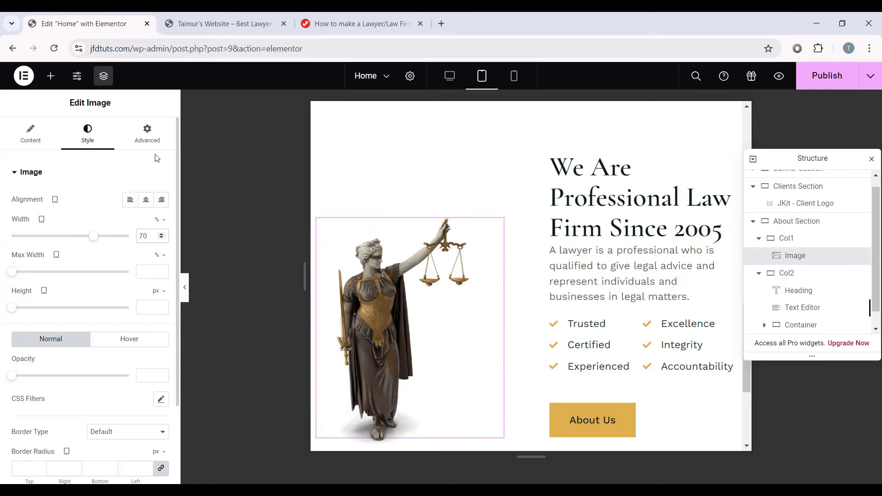
click(152, 140)
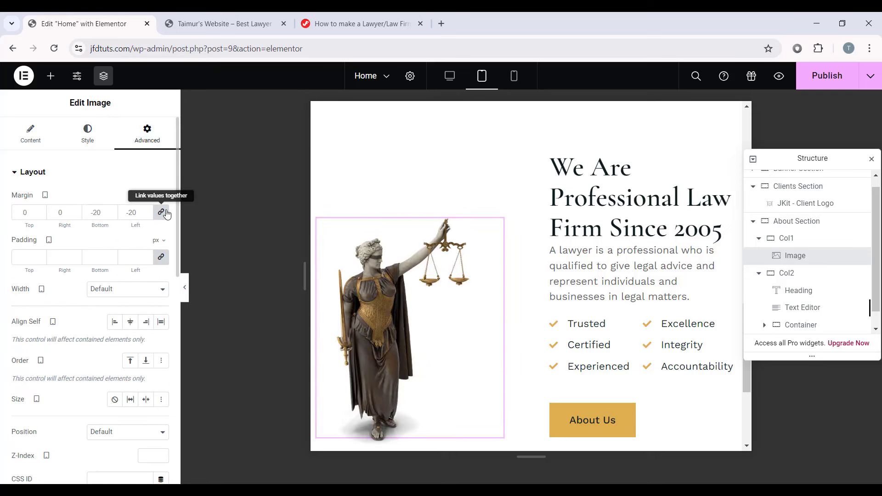
click(161, 212)
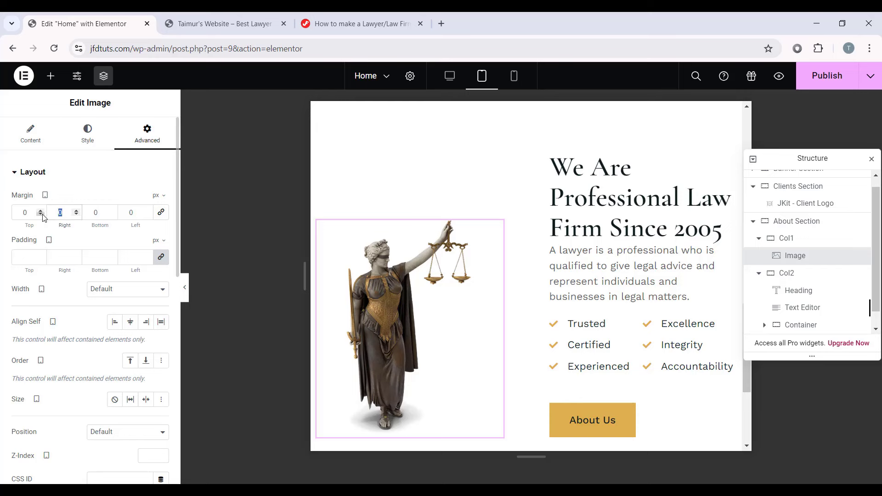
text(-40)
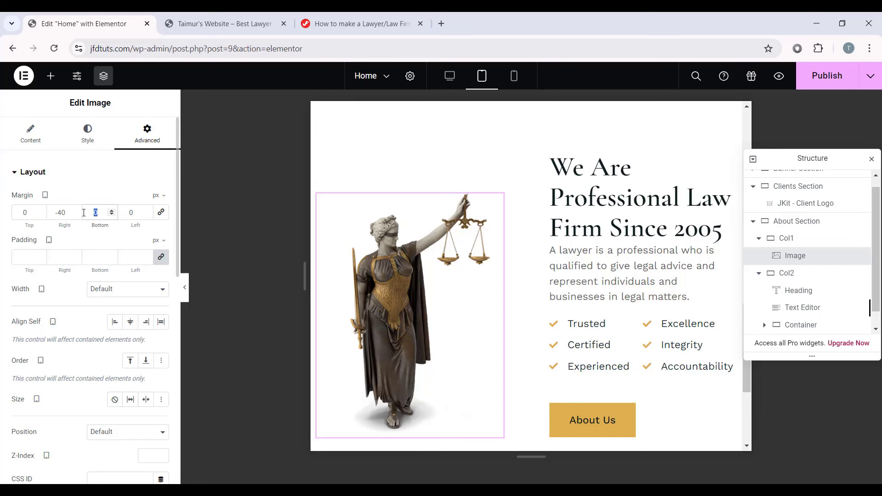
text(-14)
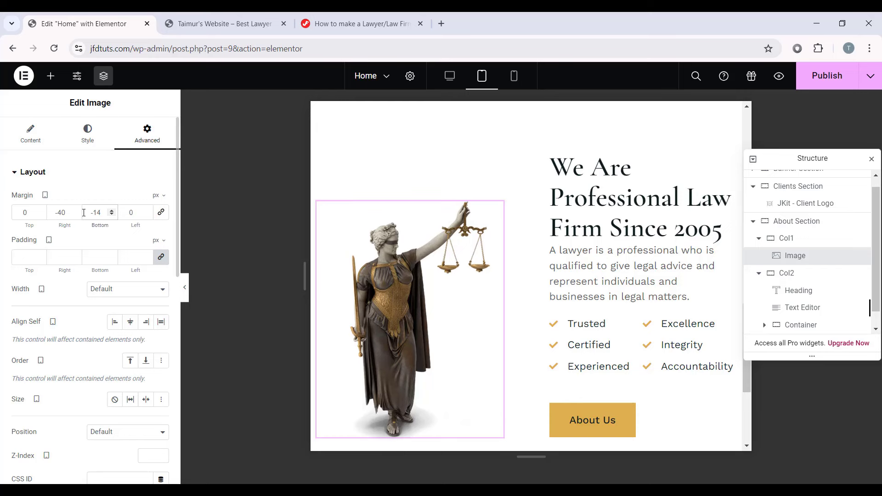
Step: Change the Col2 column's margin on tablet, entering a value of 20
click(790, 275)
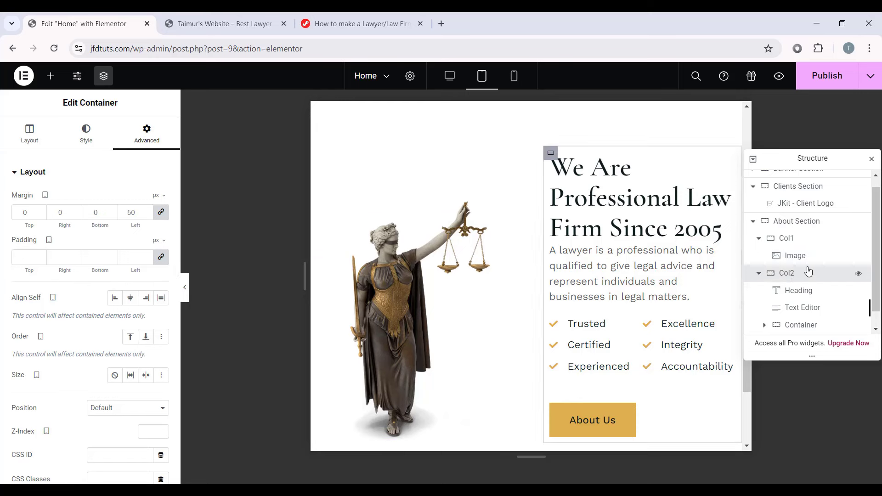
click(161, 211)
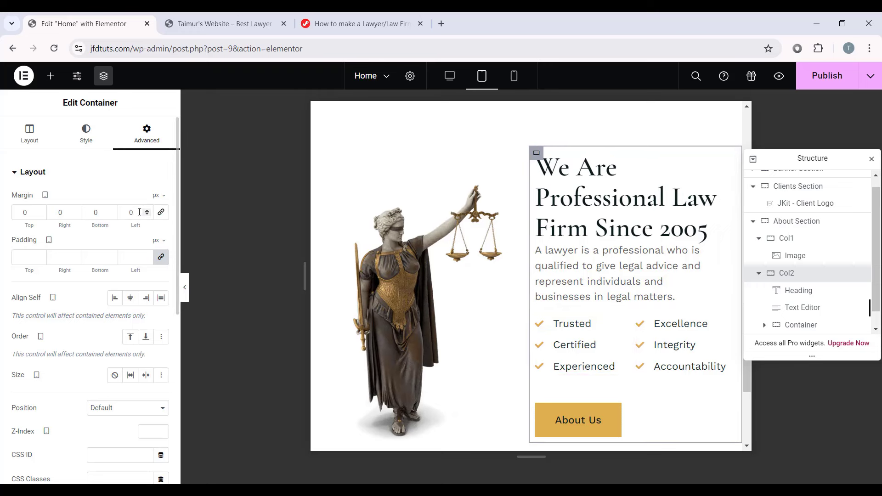
text(20)
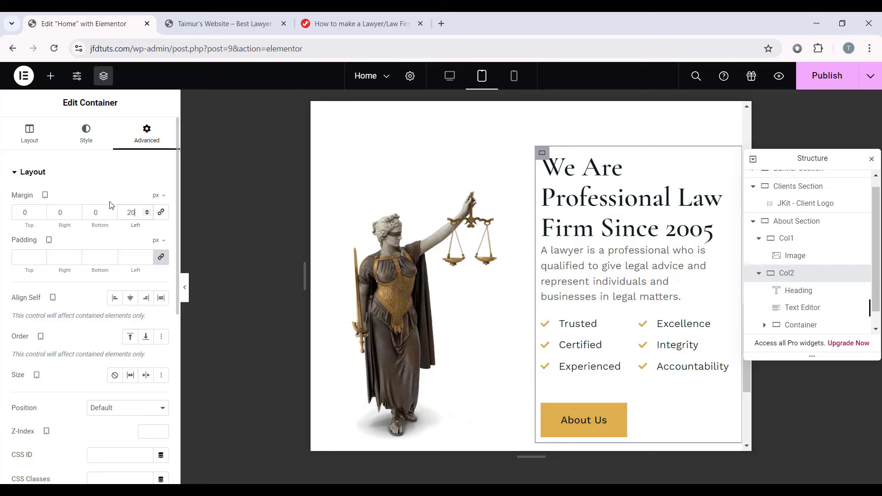
Step: Set the law-firm heading's font size to 40 px for tablet
click(642, 193)
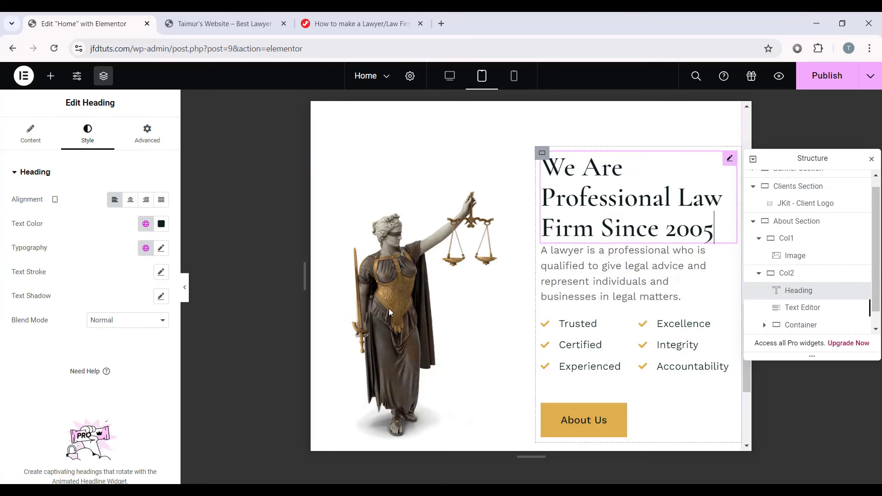
click(160, 248)
scroll(105, 342, down, 1)
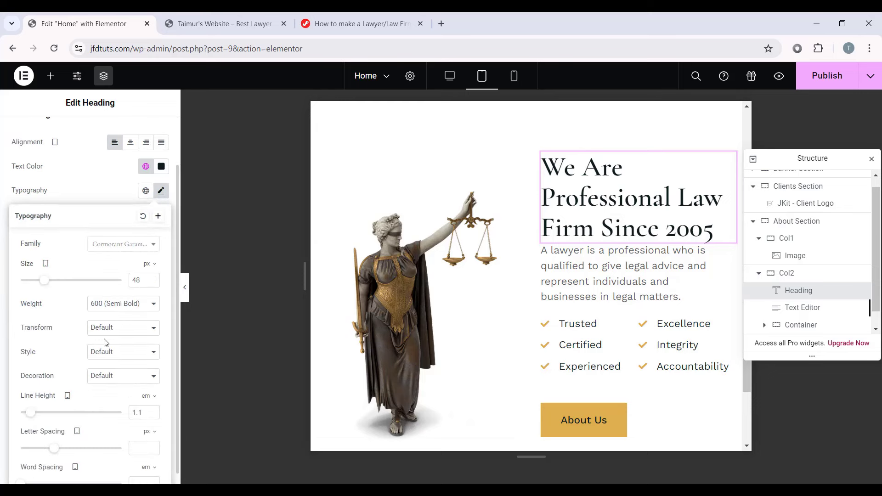
text(40)
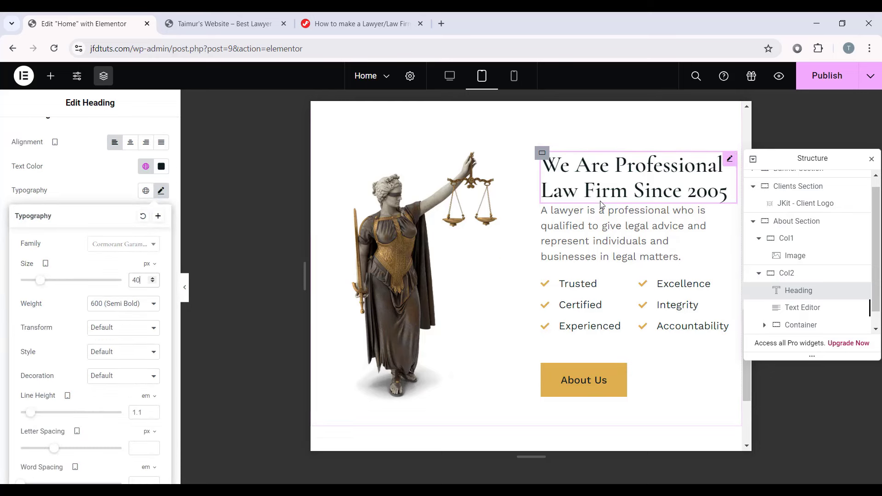
Step: Set the paragraph's width to Full Width (100%) on tablet
click(612, 228)
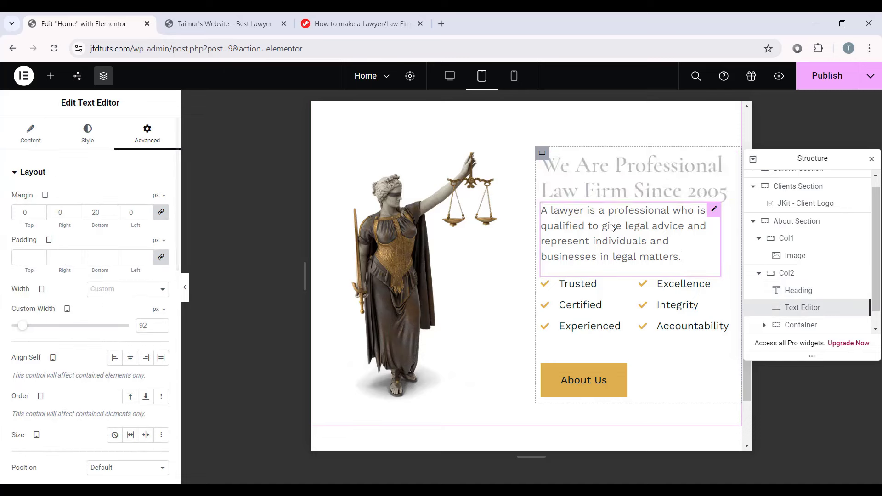
click(87, 133)
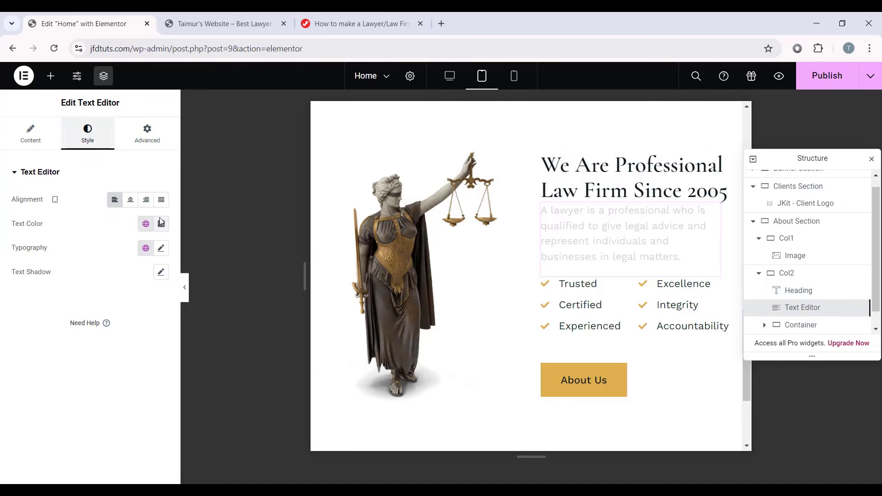
click(161, 248)
click(154, 340)
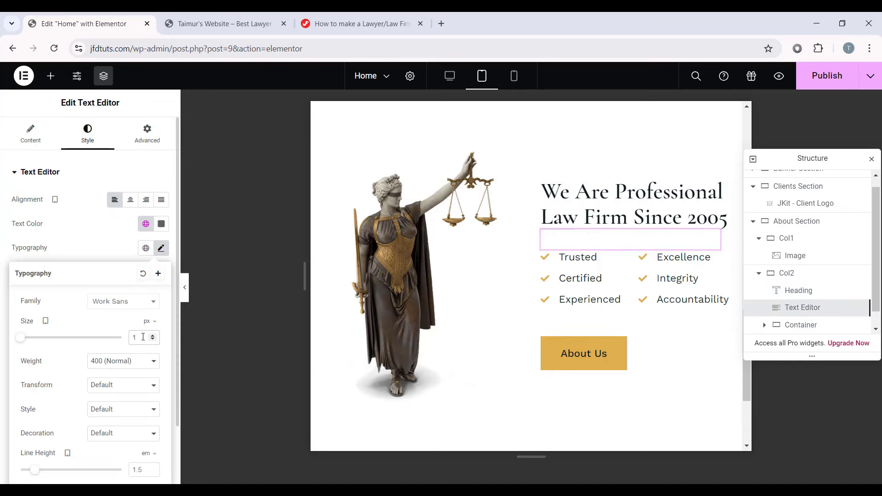
key(BackSpace)
click(147, 134)
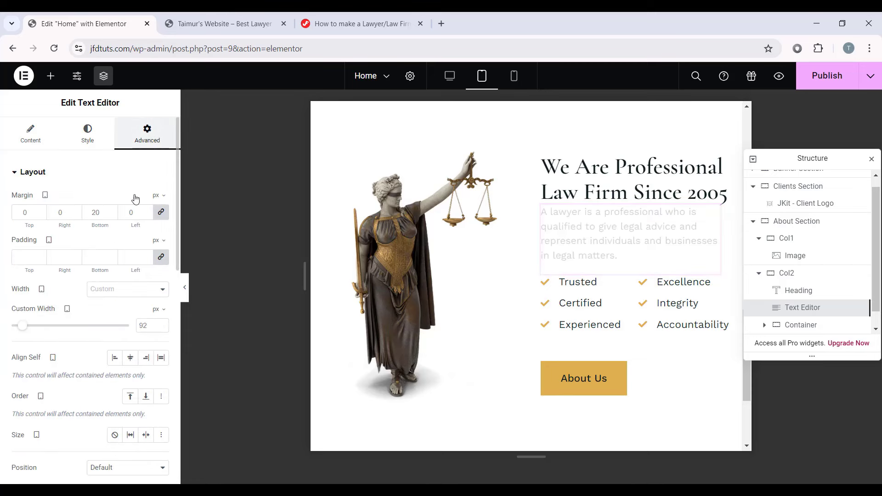
click(114, 295)
click(118, 308)
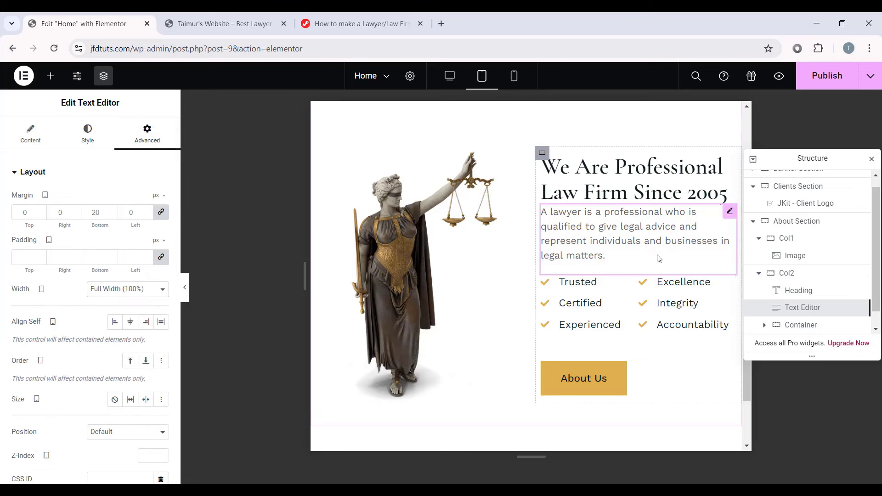
click(633, 282)
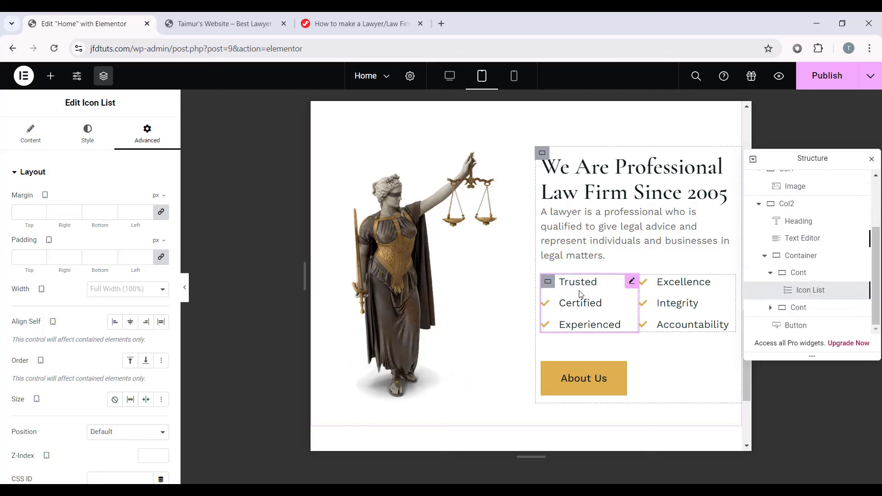
Step: Set the text size of both checklists to 17 px for tablet
click(91, 139)
click(28, 338)
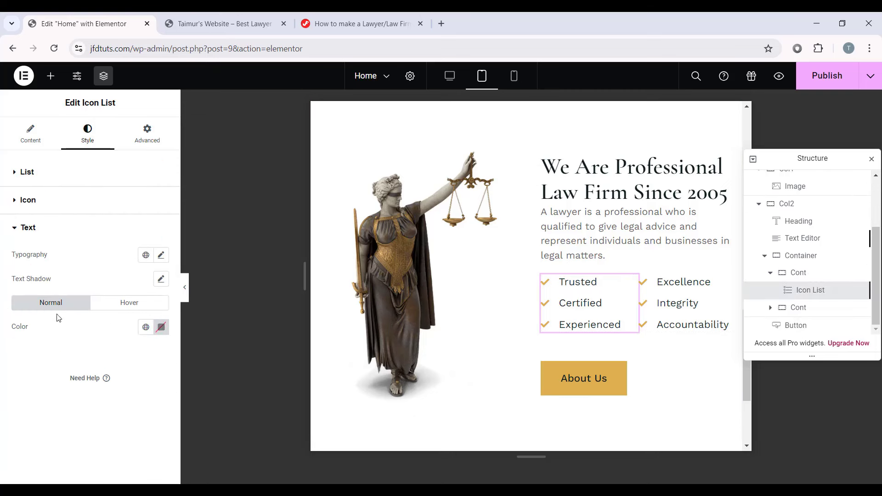
click(160, 256)
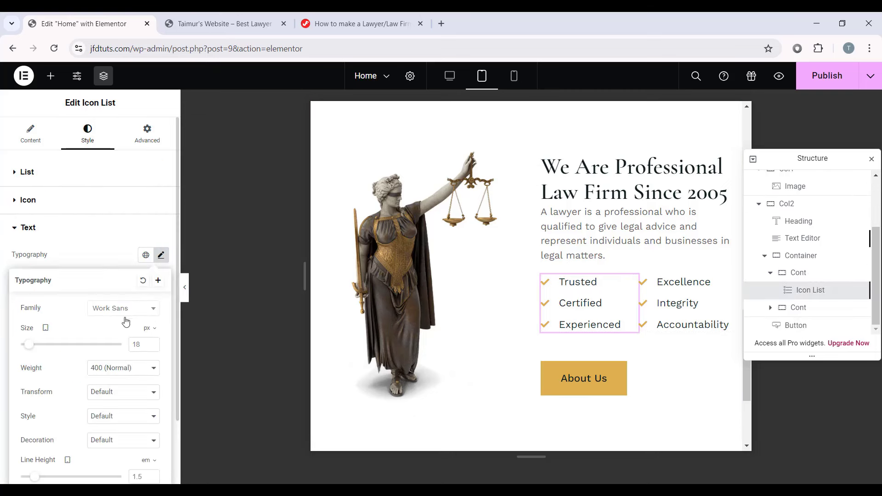
key(BackSpace)
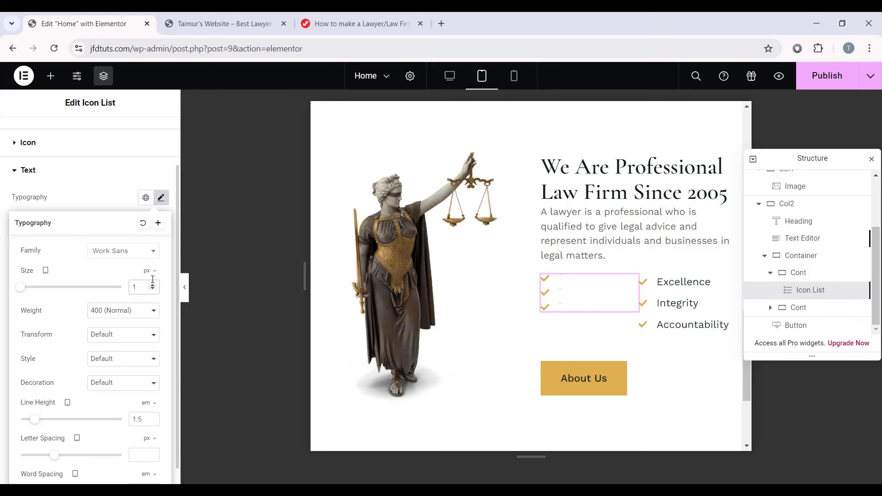
key(BackSpace)
click(691, 299)
click(88, 133)
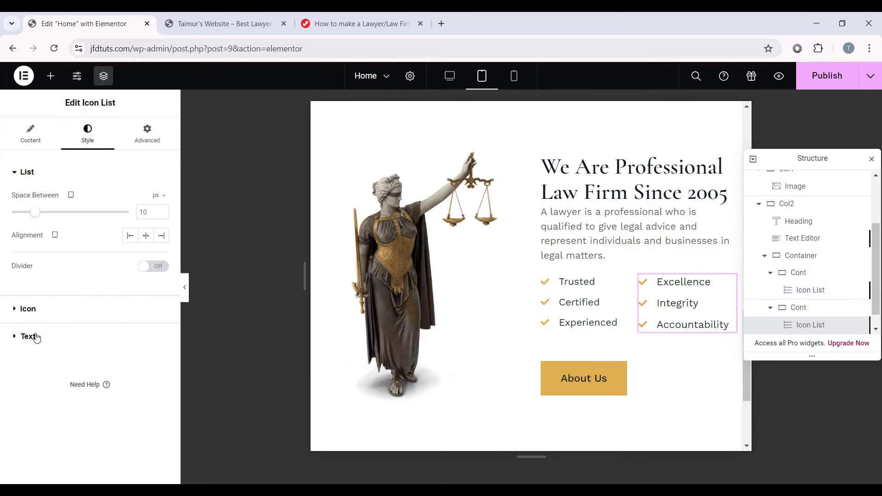
click(37, 338)
click(163, 254)
click(139, 344)
key(BackSpace)
text(7)
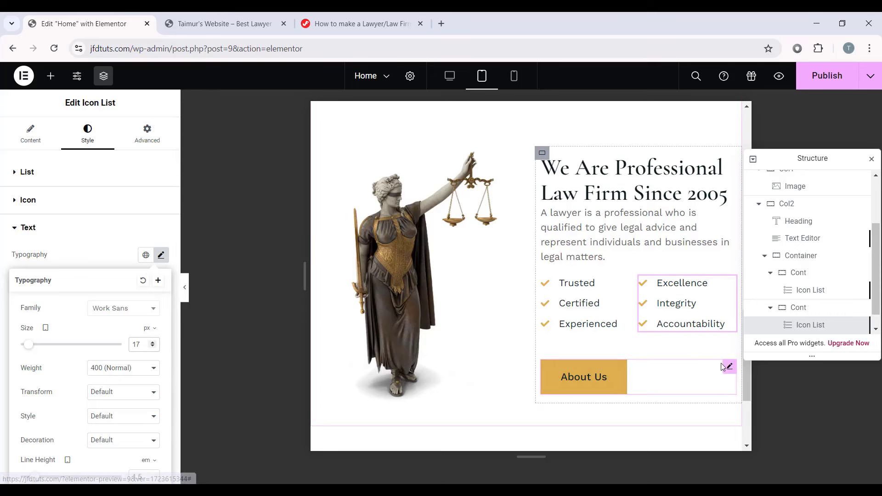
Step: Set the About Us button text to 17 px and hide the editor panel to preview
click(730, 369)
click(161, 223)
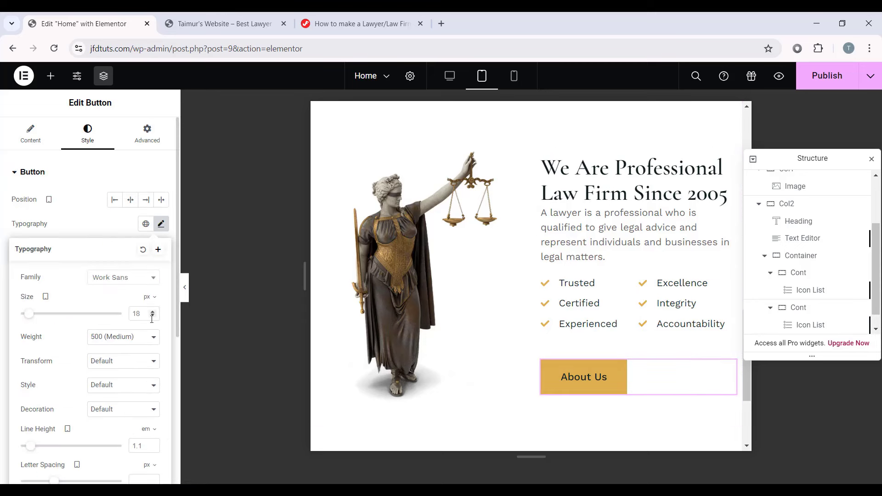
key(BackSpace)
text(7)
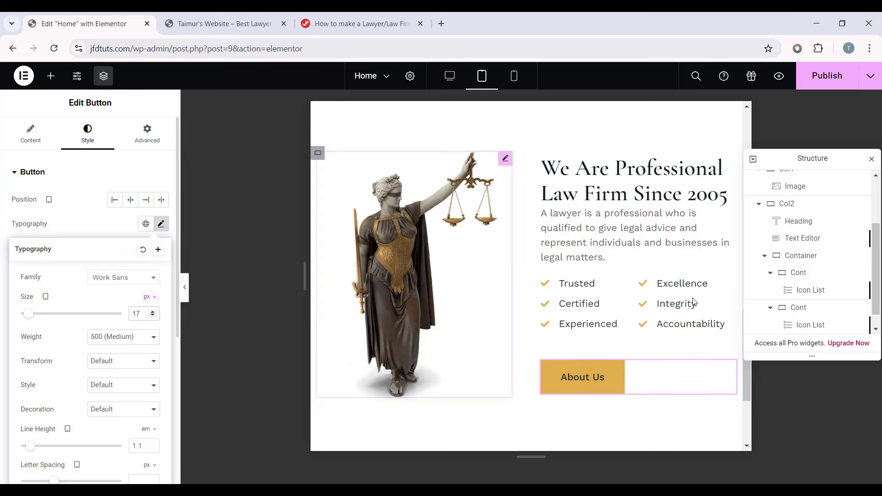
click(185, 288)
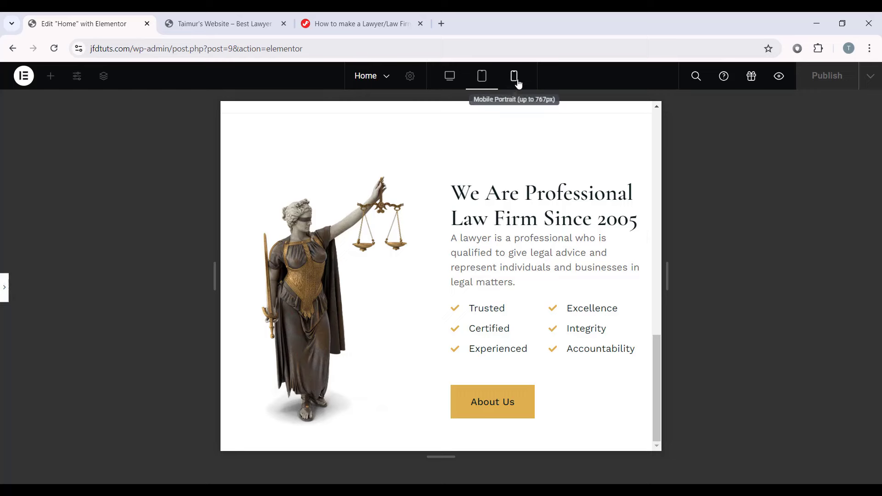
Step: Switch to the mobile layout and set the About heading to 34 px
click(514, 76)
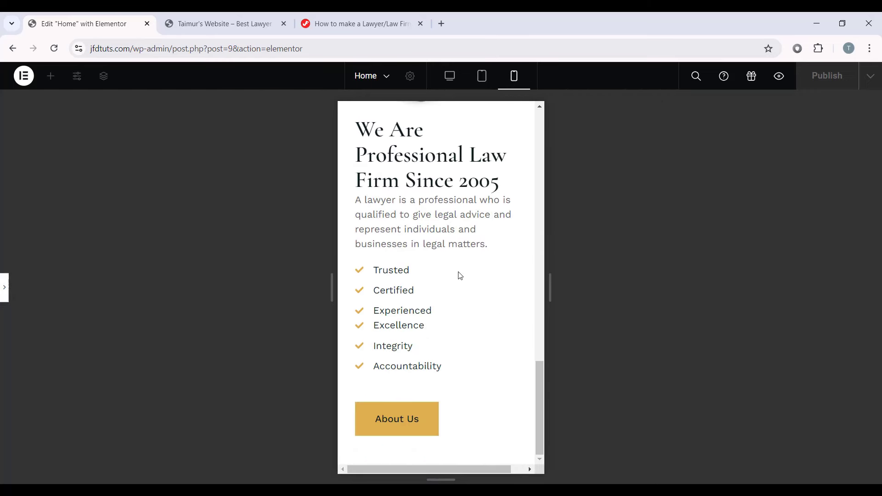
scroll(461, 276, up, 7)
scroll(465, 301, down, 6)
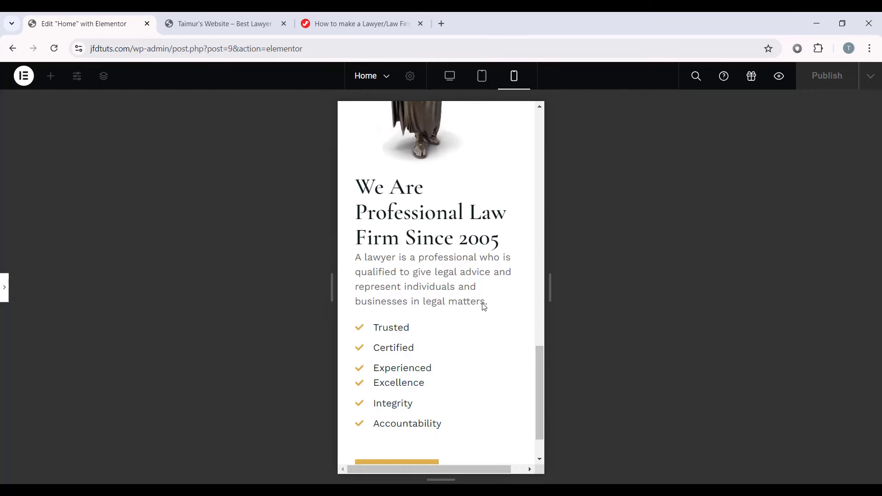
click(2, 297)
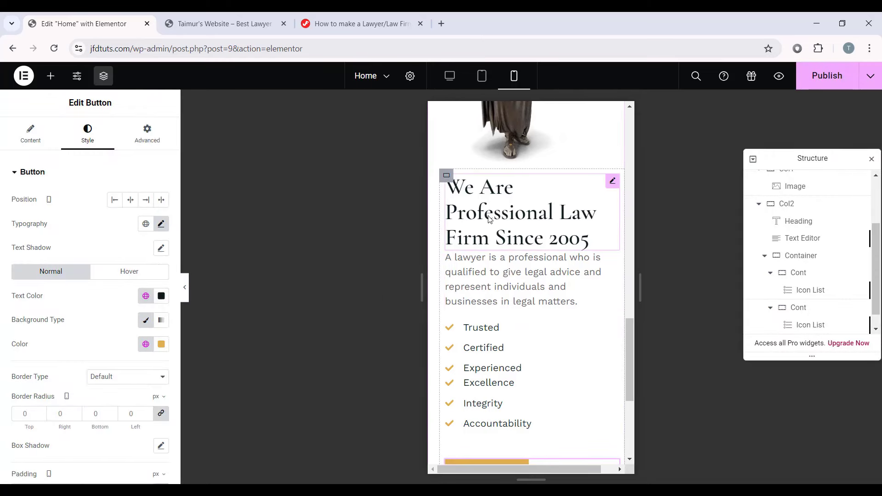
click(548, 220)
click(160, 248)
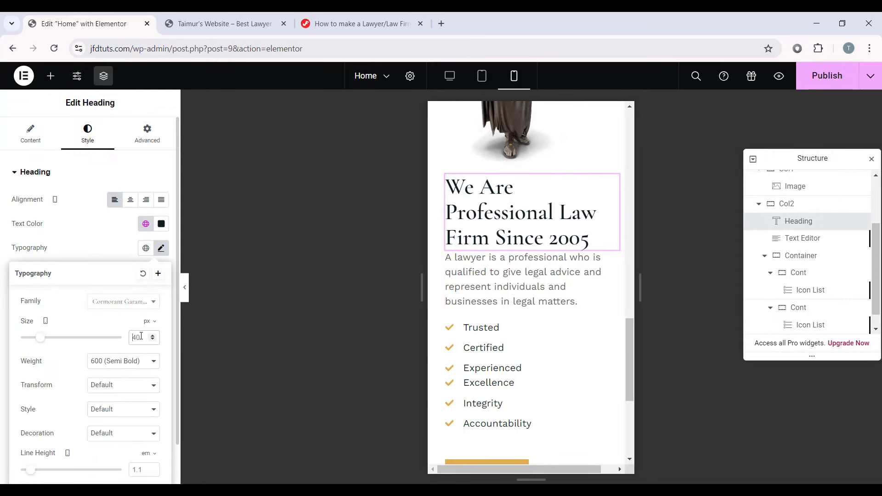
double_click(141, 336)
text(34)
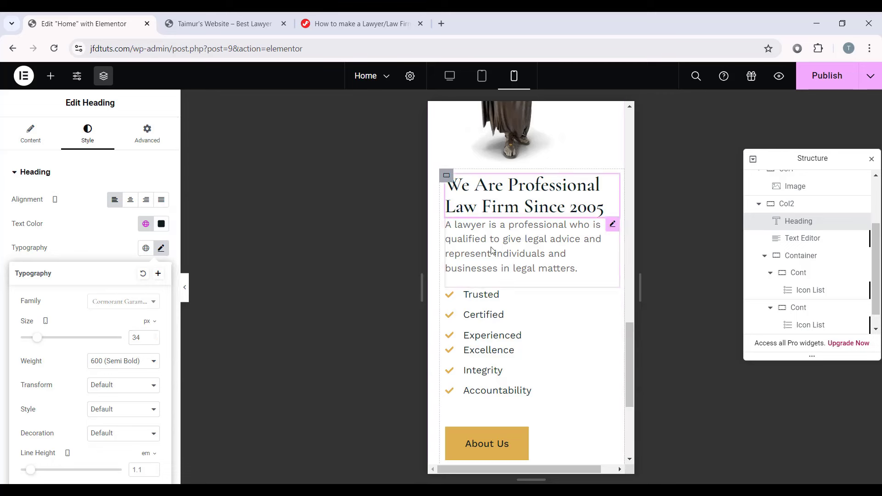
Step: Set the paragraph below the heading to 16 px on mobile
click(492, 250)
click(88, 134)
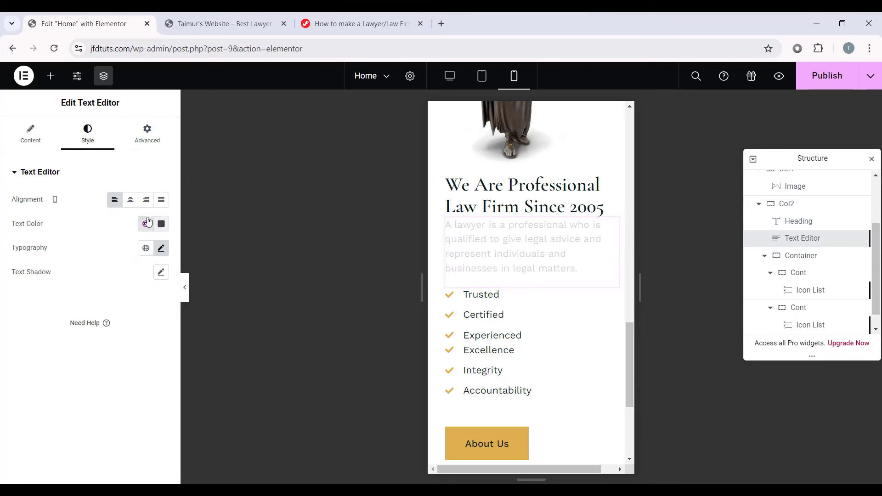
click(161, 248)
click(153, 341)
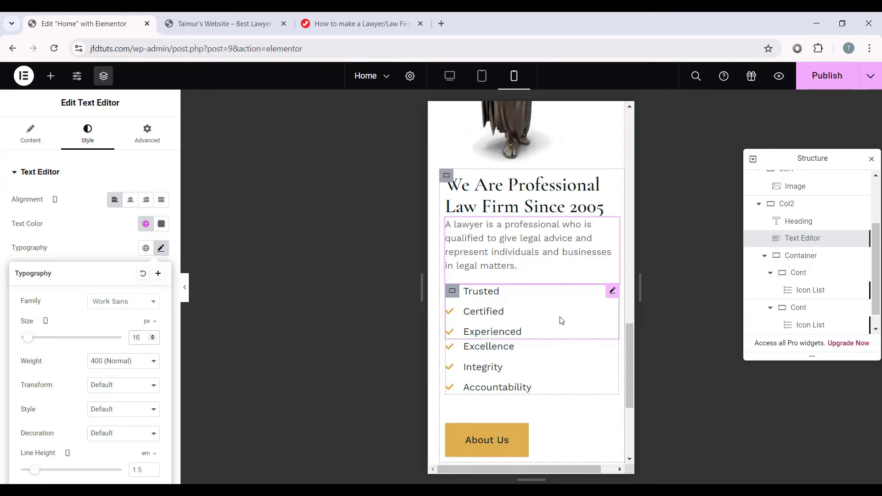
click(802, 273)
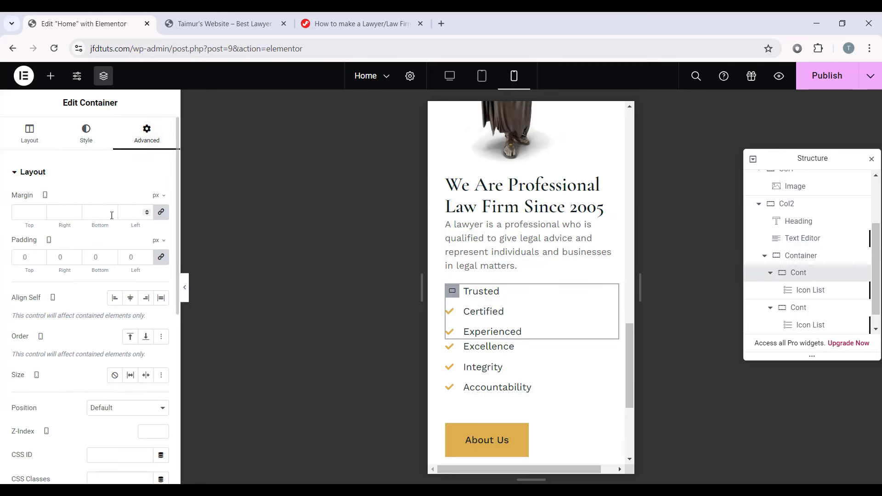
Step: Give the first checklist container a 10 px bottom margin, other sides unchanged
click(161, 212)
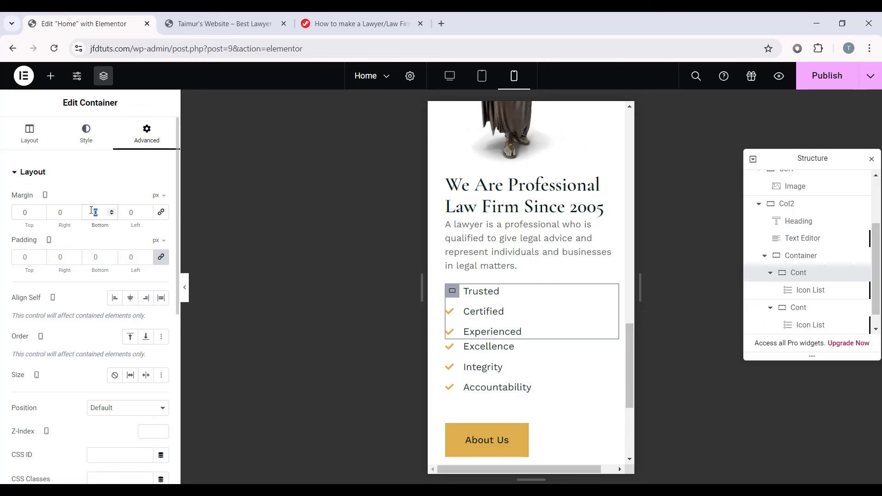
text(10)
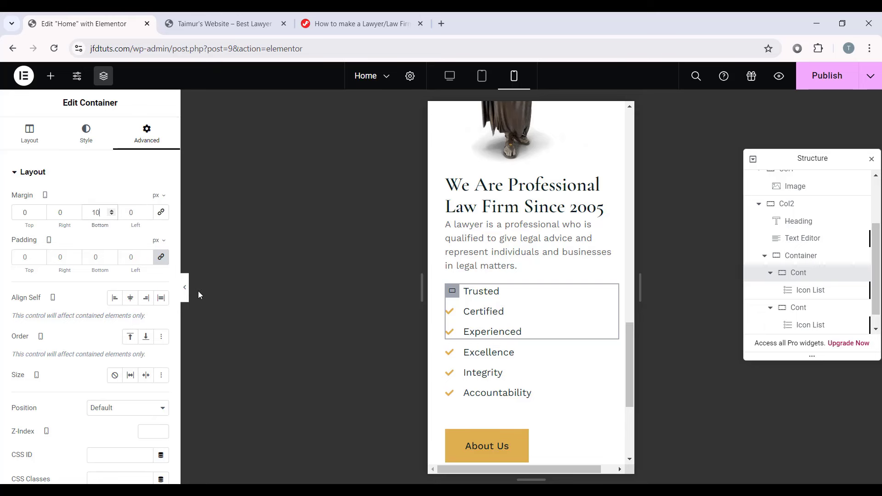
click(185, 291)
scroll(355, 308, down, 1)
click(2, 290)
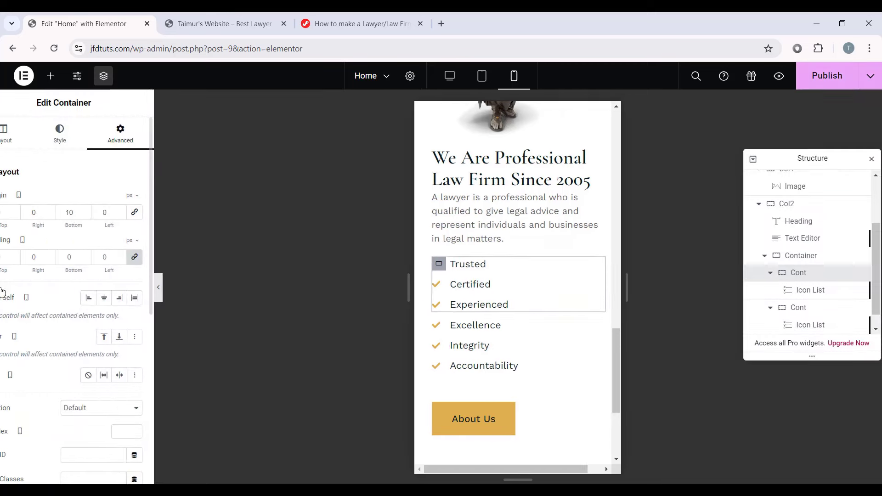
Step: Give the About heading a 10 px bottom margin and preview the mobile layout
click(617, 158)
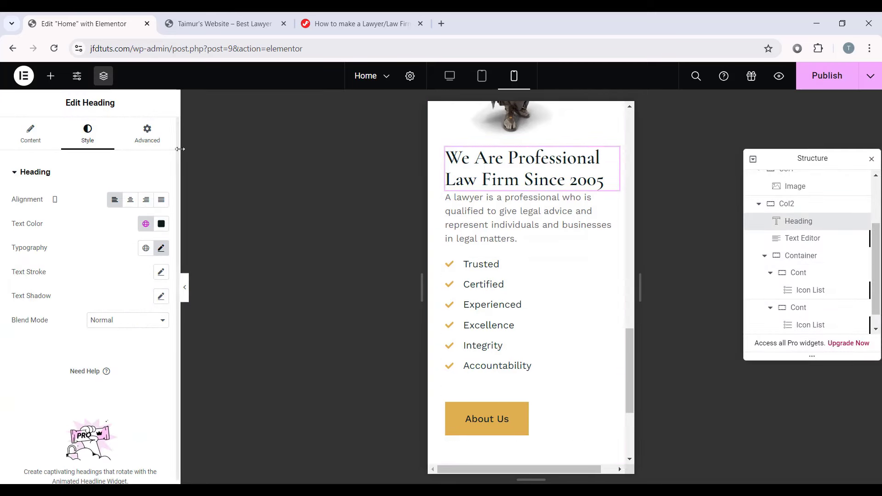
click(147, 133)
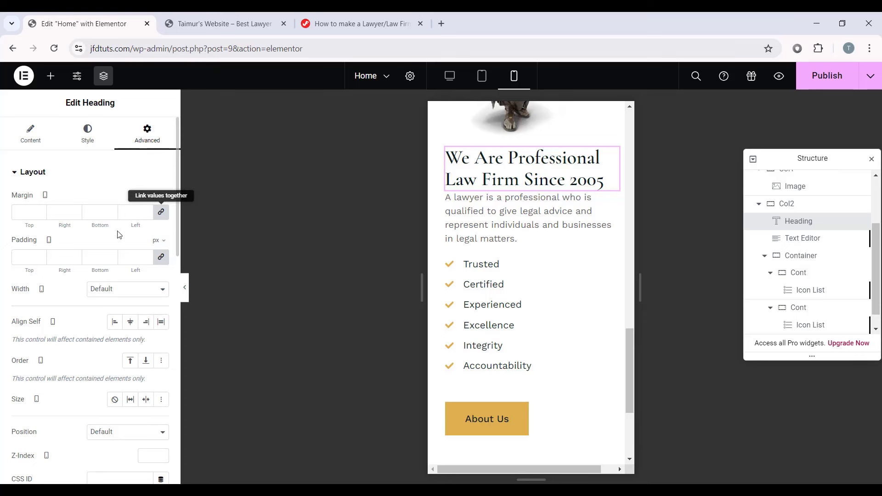
text(10)
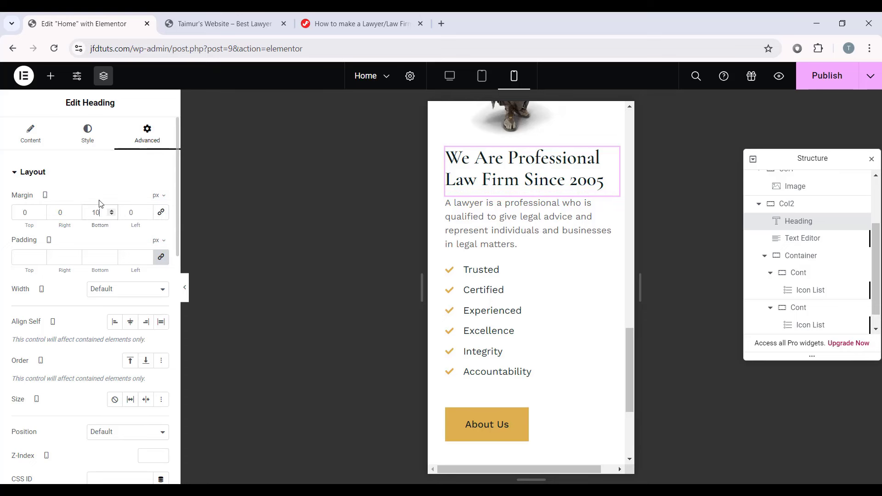
click(182, 286)
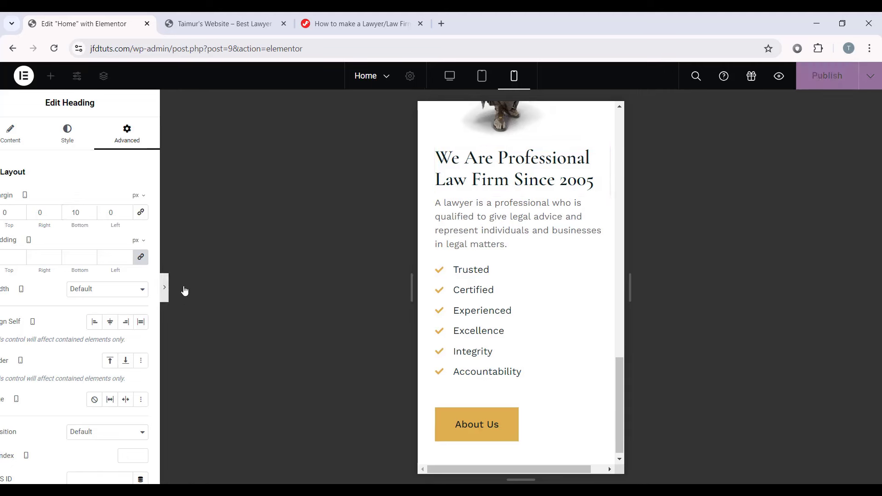
scroll(435, 313, up, 5)
scroll(494, 334, down, 5)
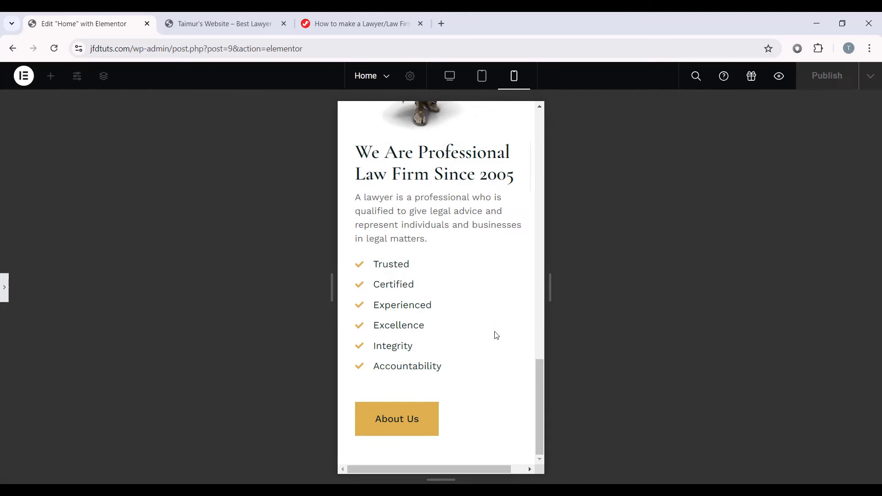
scroll(494, 334, up, 8)
scroll(409, 149, down, 8)
click(4, 287)
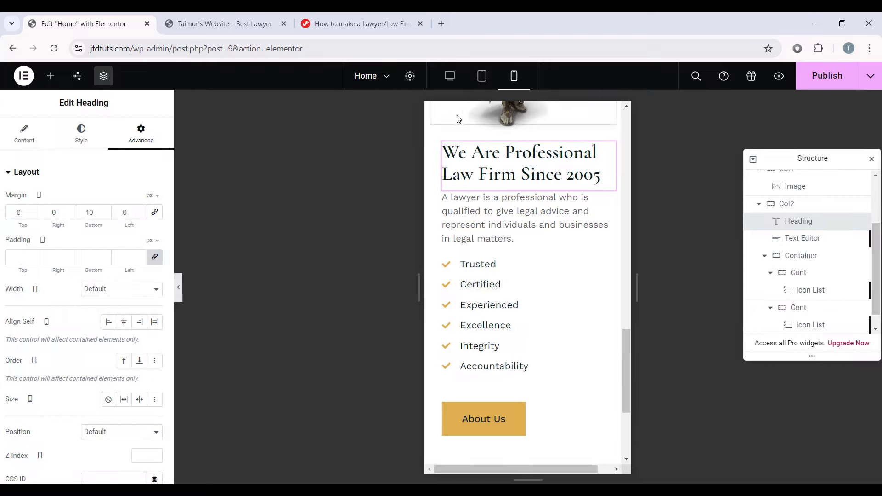
Step: Switch to the desktop layout and rename the empty inner container to Cont
click(450, 75)
scroll(715, 259, up, 2)
scroll(715, 258, up, 4)
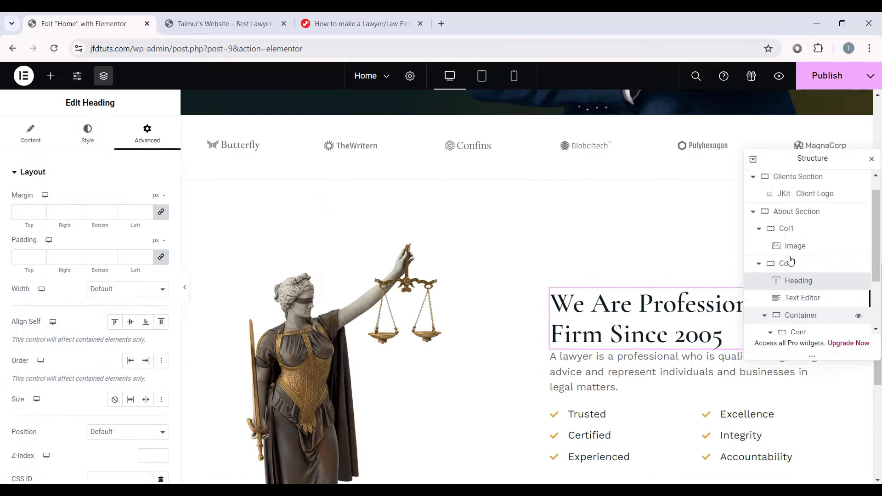
scroll(390, 323, down, 6)
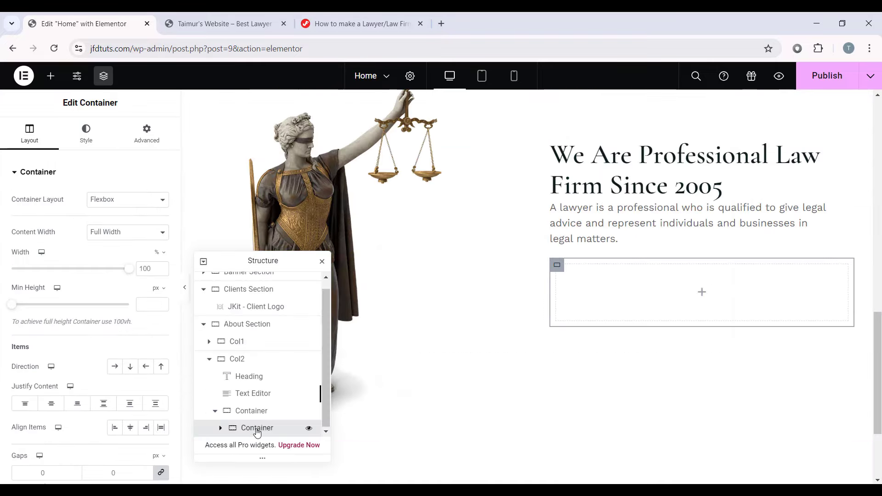
double_click(265, 429)
text(Cont)
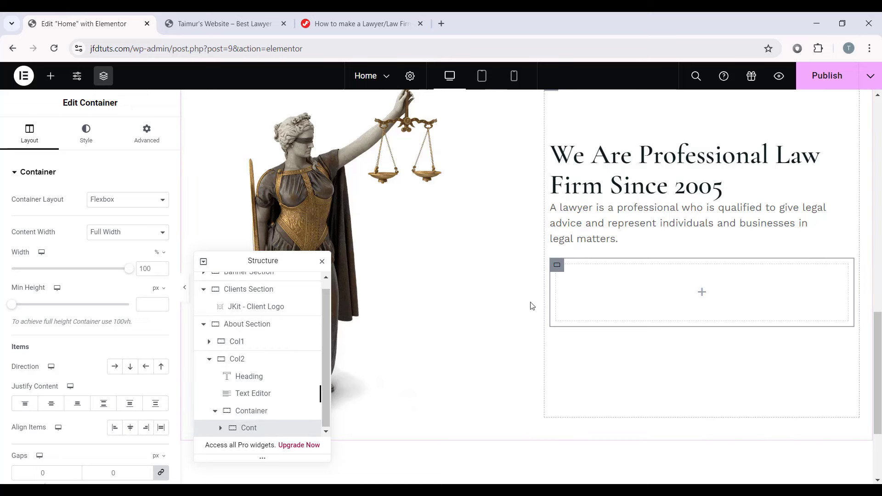
Step: Set the Cont container's width to 50% and its padding to 0
double_click(152, 274)
text(50)
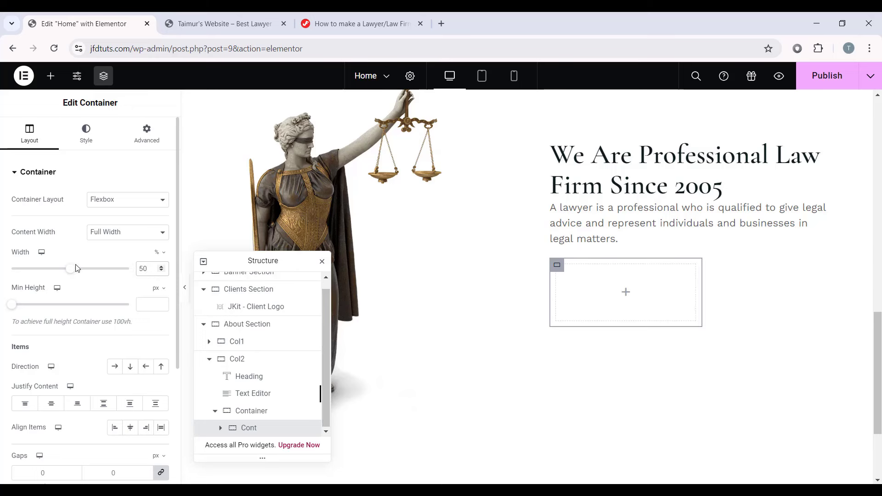
click(153, 137)
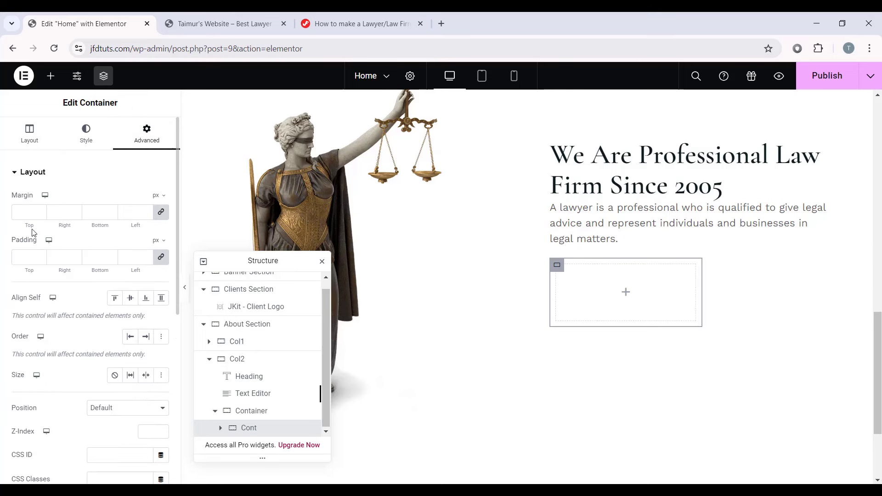
click(26, 257)
text(0)
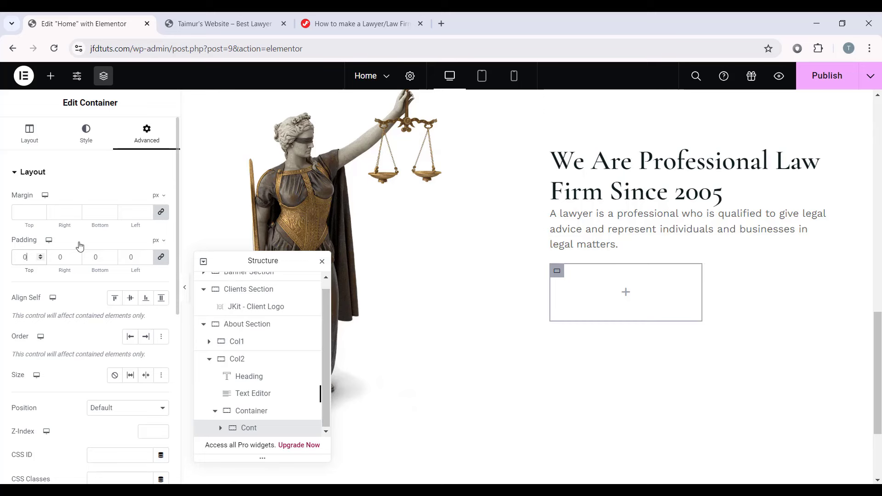
Step: Add an Icon List to Cont, trimmed to a single item reading Trusted
click(627, 293)
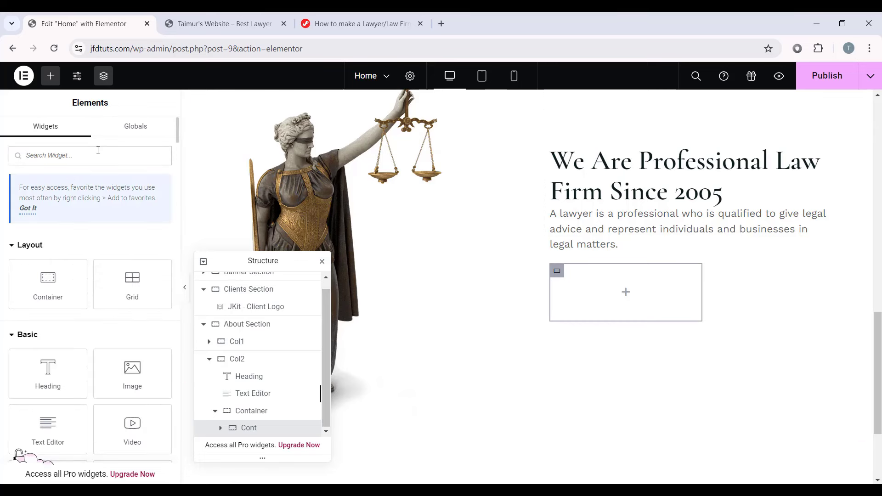
text(icon list)
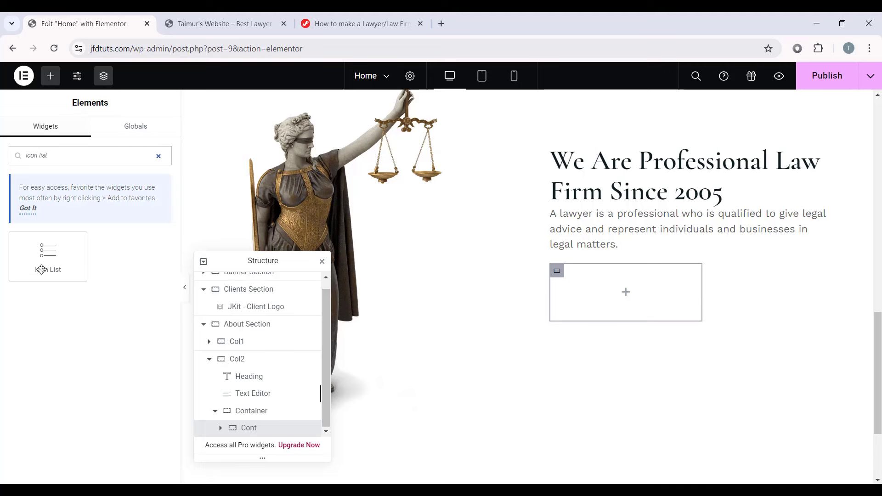
drag(42, 269, 611, 299)
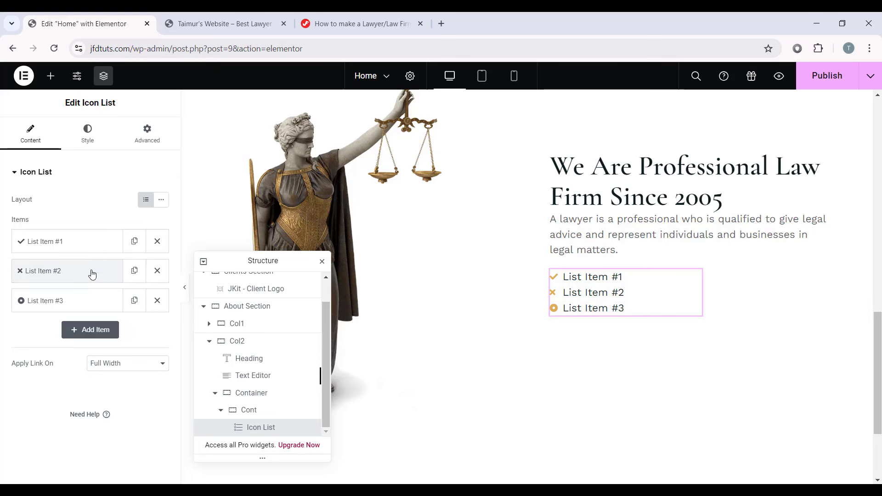
click(157, 270)
click(157, 271)
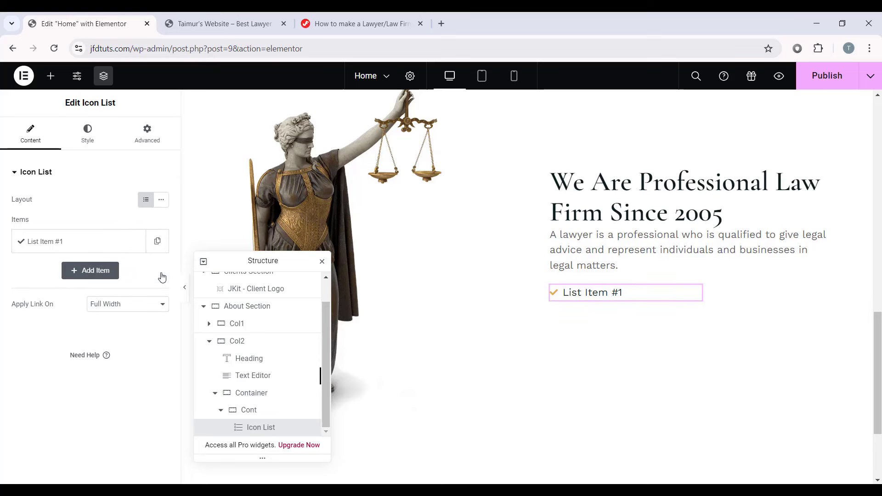
click(109, 242)
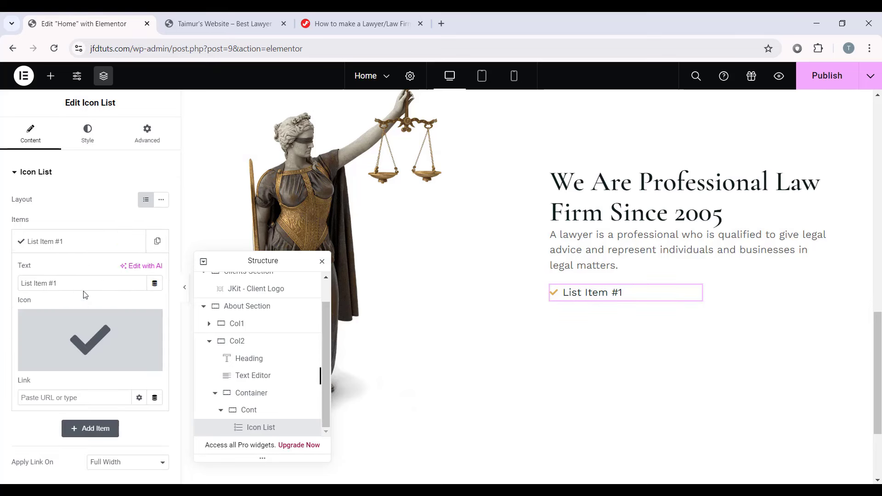
drag(79, 281, 17, 283)
text(Trusted)
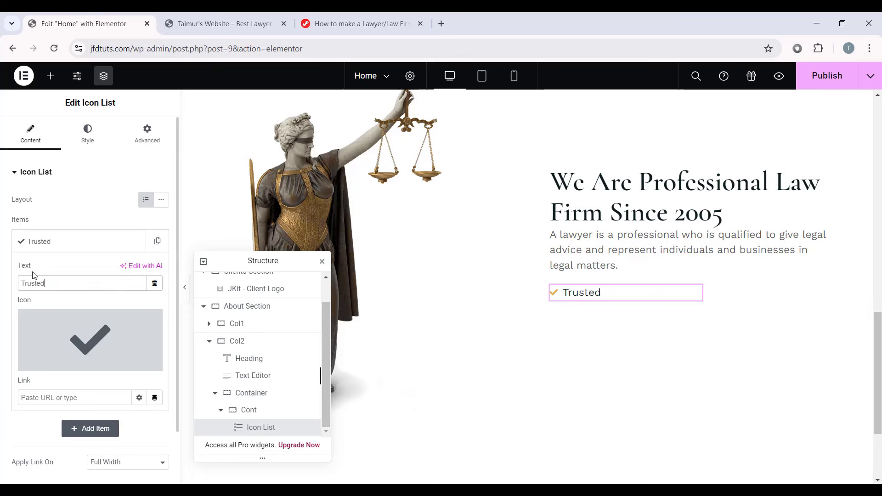
click(80, 241)
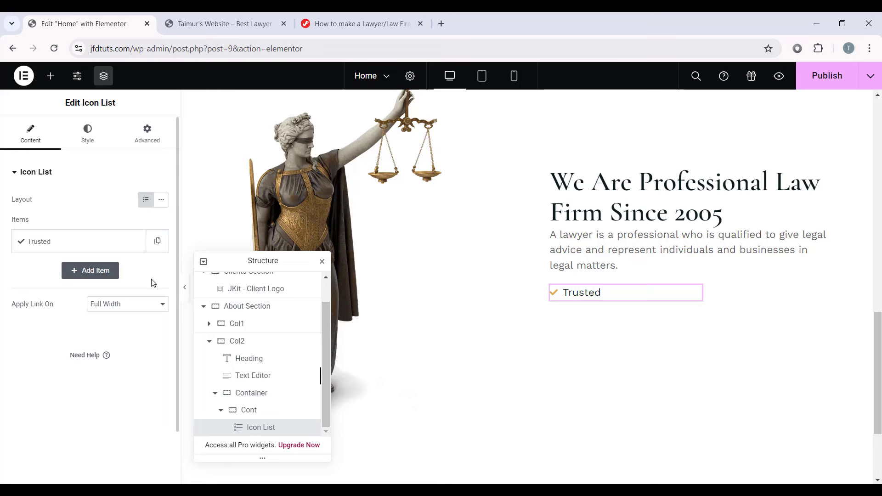
Step: Duplicate the Trusted item twice and rename the copies Certified and Experienced
click(157, 241)
click(134, 271)
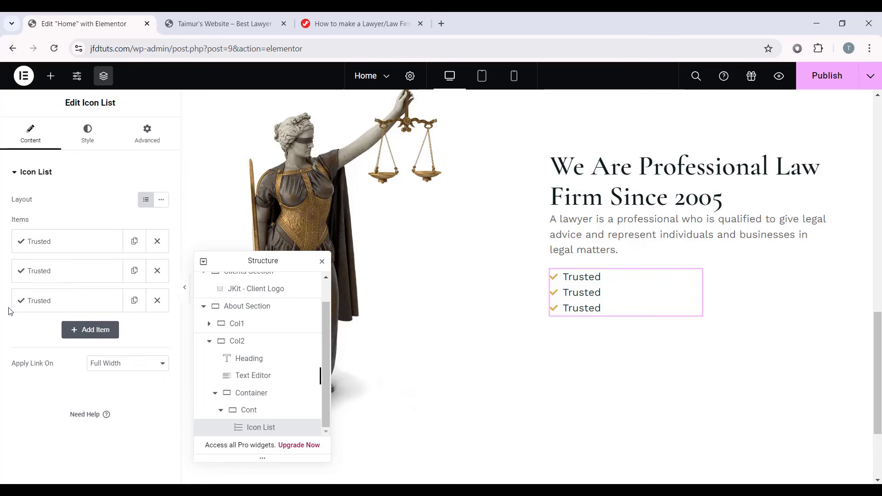
click(103, 270)
double_click(44, 313)
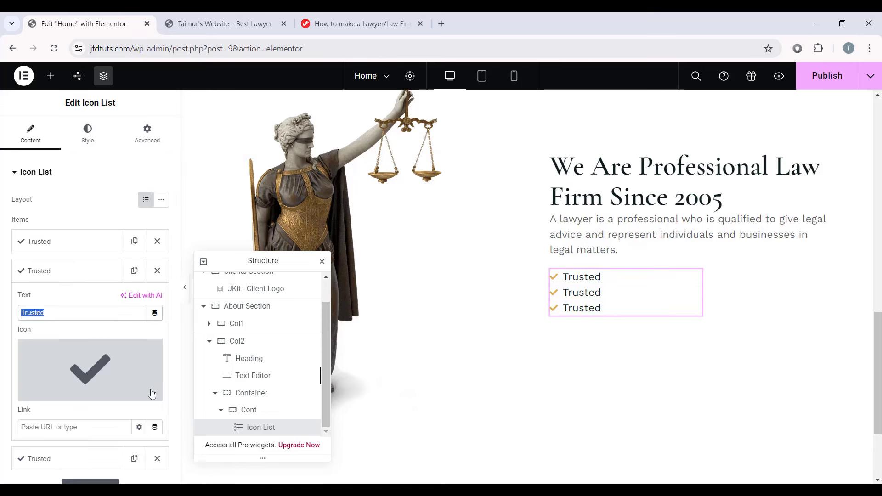
text(Certified)
click(78, 273)
click(25, 301)
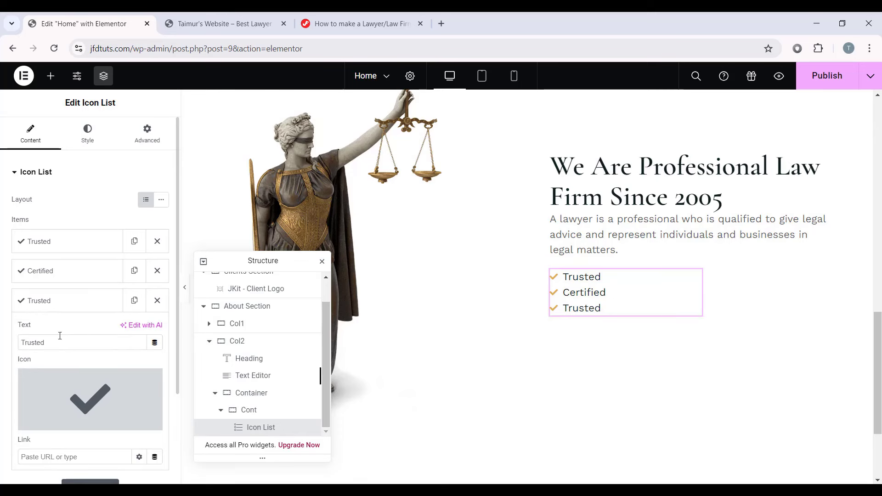
double_click(46, 342)
text(Experienced)
click(78, 301)
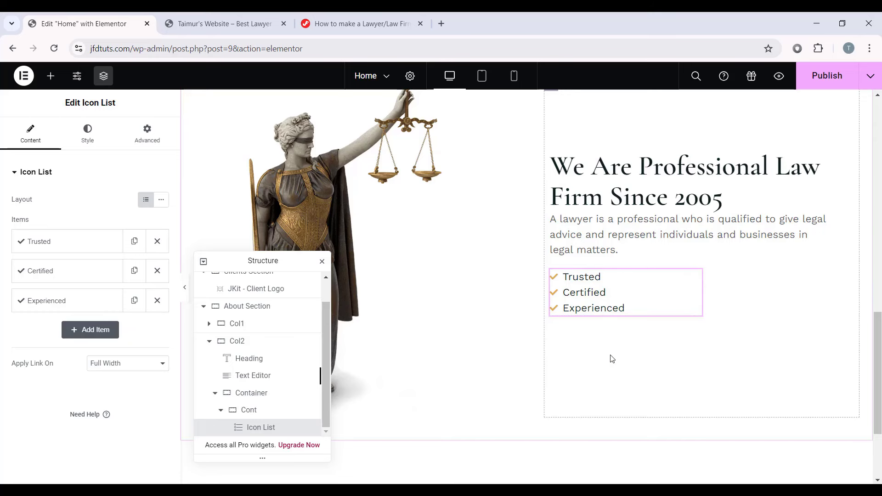
Step: Space items 10 apart and make the ticks Primary-coloured, size 15, with an 8 px gap
click(88, 138)
click(150, 213)
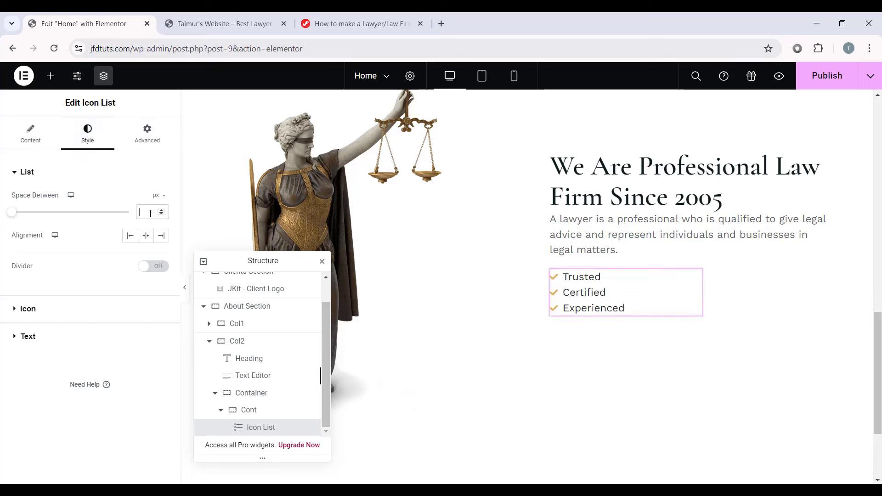
text(10)
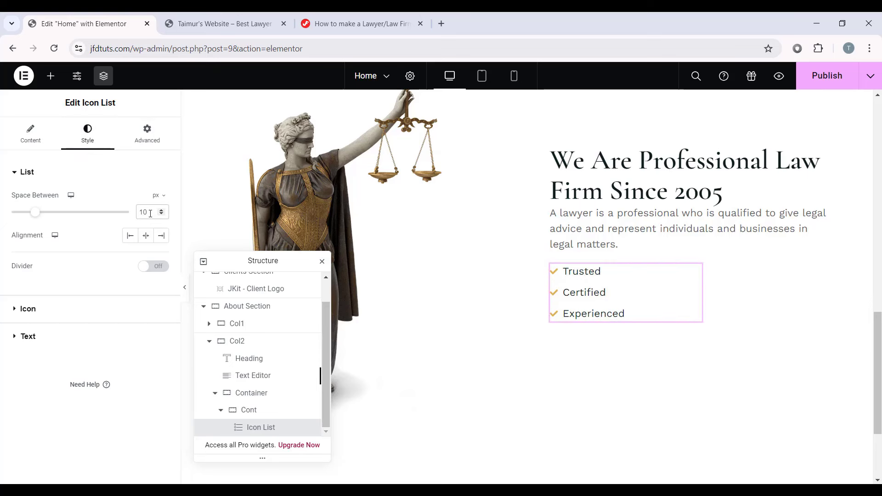
click(41, 312)
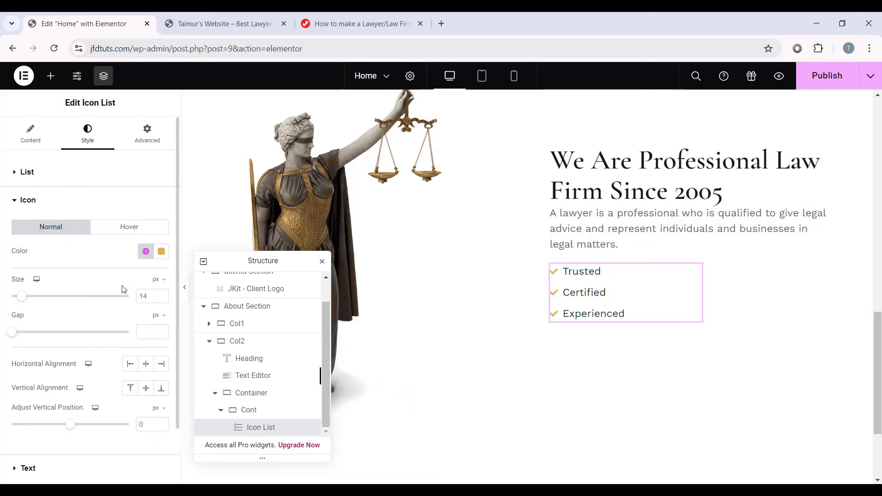
click(144, 251)
click(61, 311)
click(162, 294)
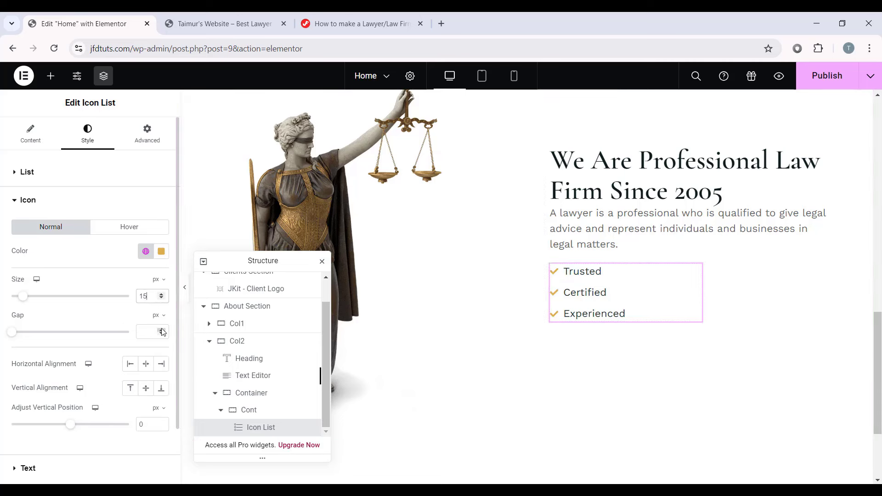
text(8)
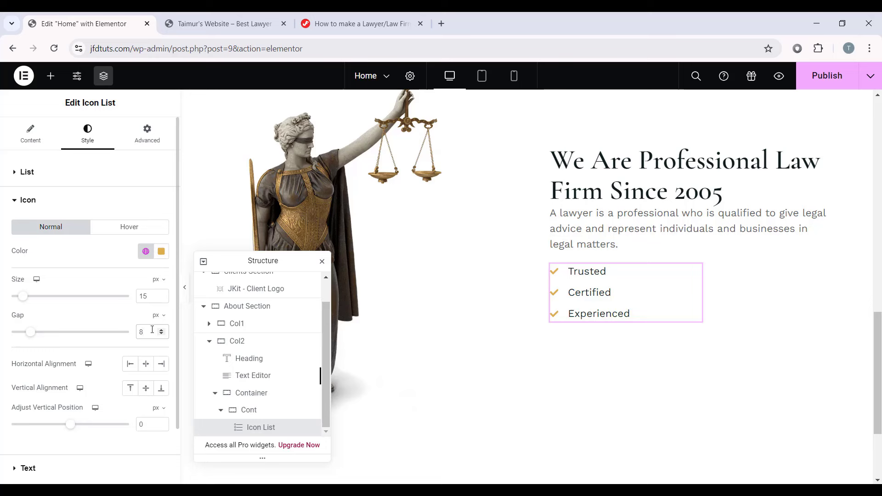
Step: Give the item text the global Text font and Secondary colour, and make the checklist Full Width
scroll(147, 334, down, 2)
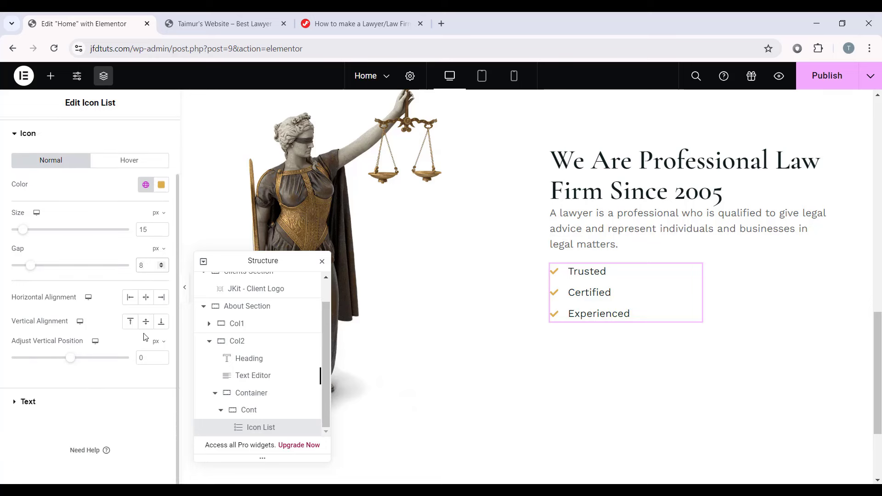
click(46, 409)
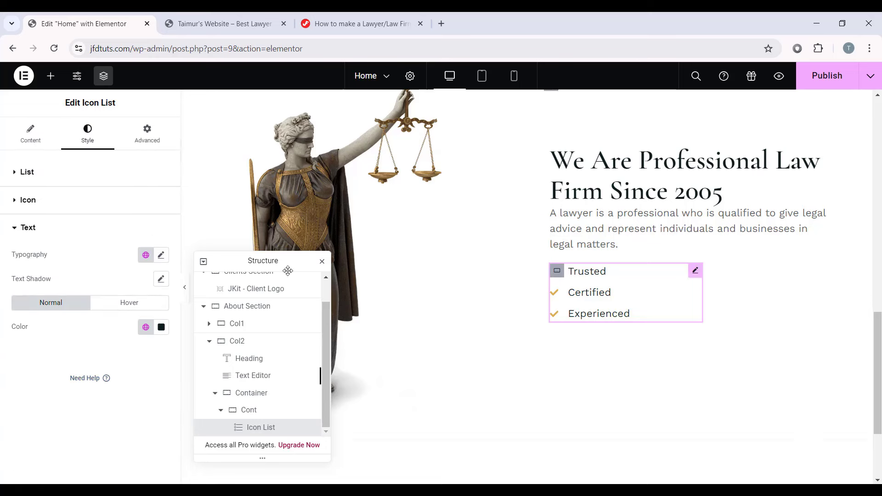
click(145, 255)
click(43, 379)
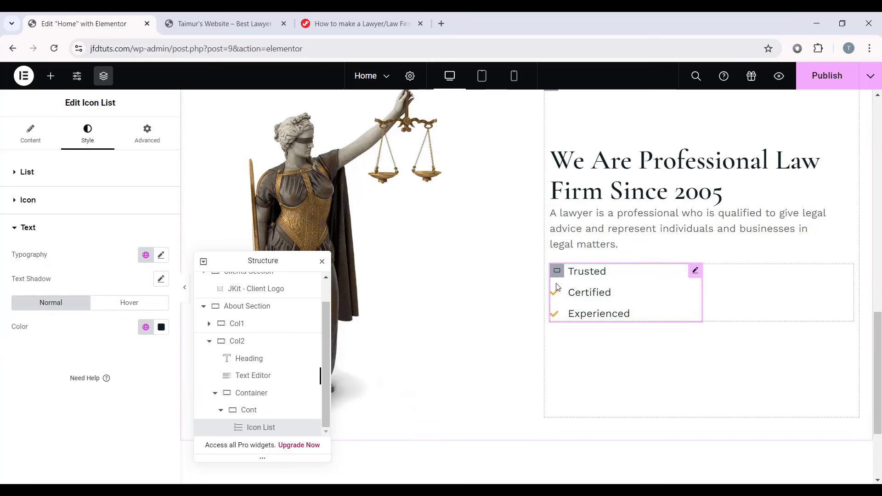
click(146, 327)
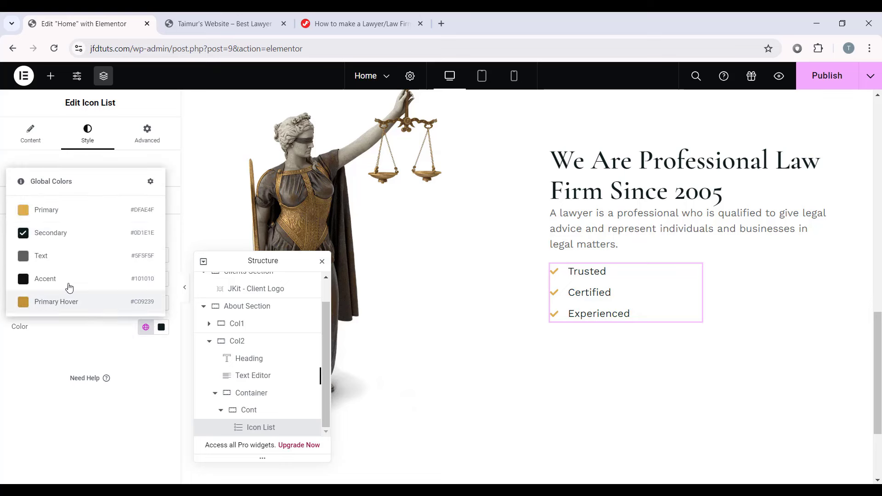
click(65, 236)
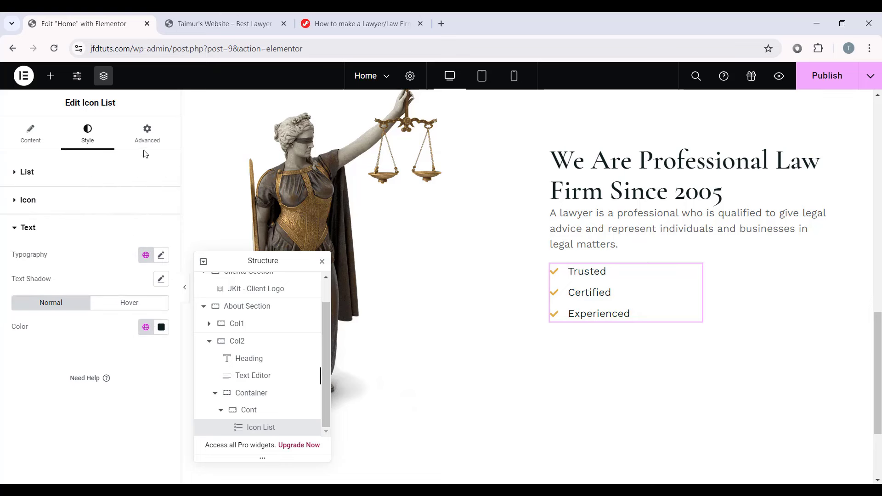
click(147, 136)
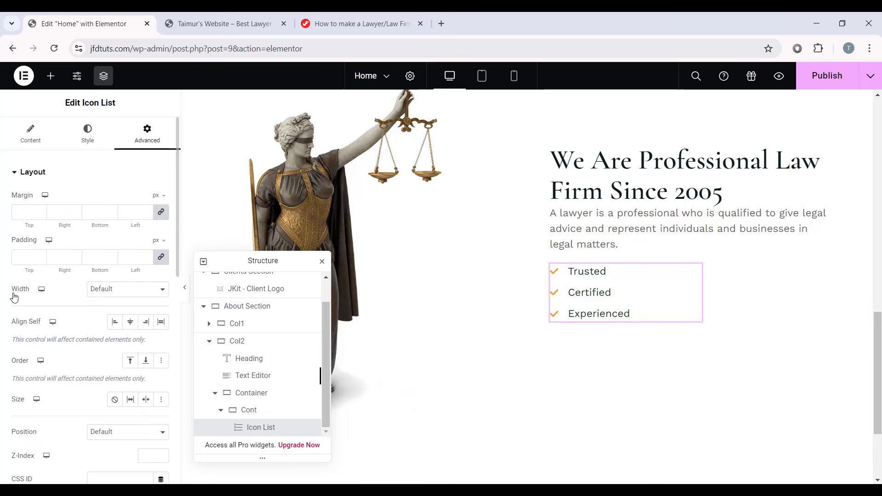
click(127, 289)
click(142, 314)
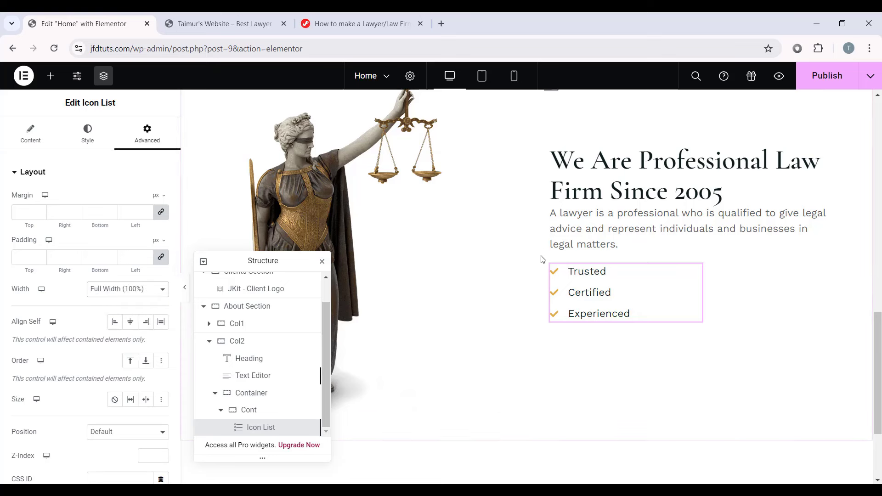
Step: Duplicate the Cont checklist container so a second checklist sits beside the first
click(222, 411)
click(250, 427)
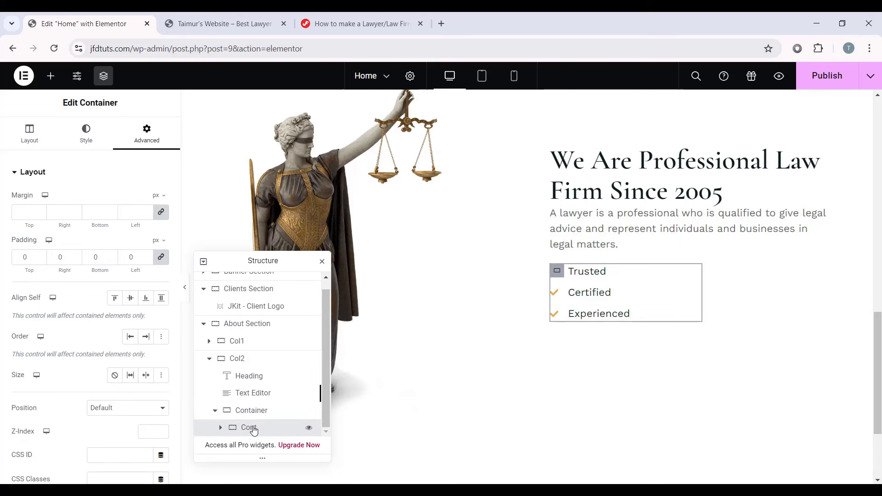
right_click(254, 430)
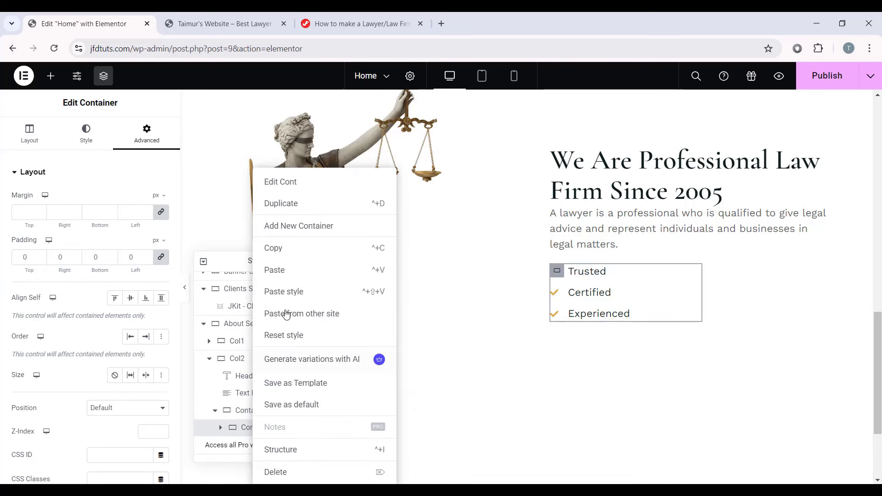
click(310, 205)
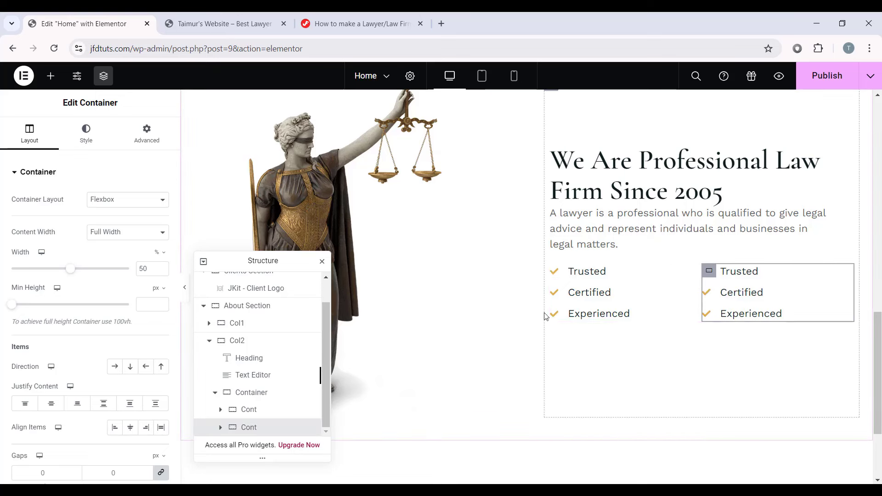
click(744, 274)
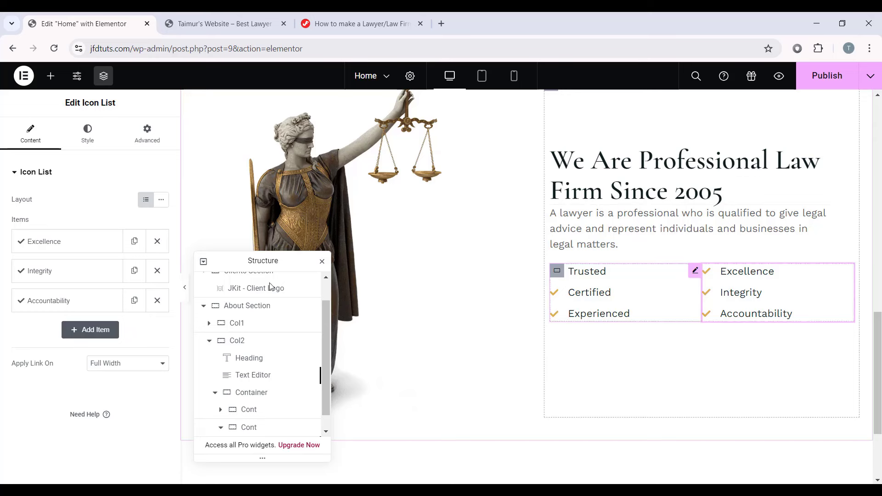
click(51, 76)
Step: Add a Button widget and drag it out of the inner checklist container into Col2
scroll(90, 188, down, 3)
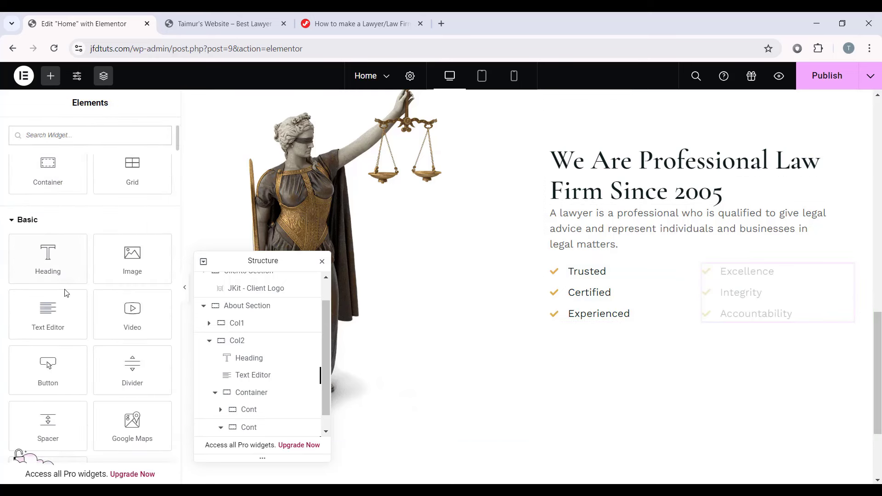
drag(48, 367, 620, 316)
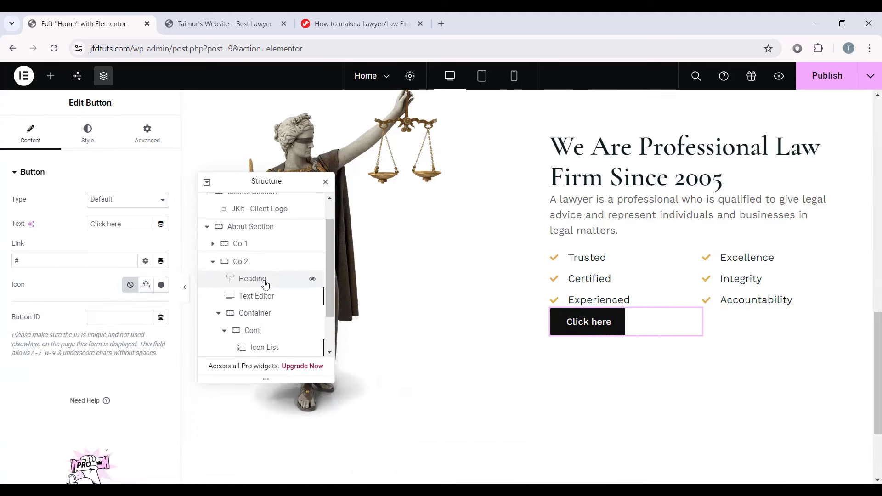
scroll(265, 285, down, 1)
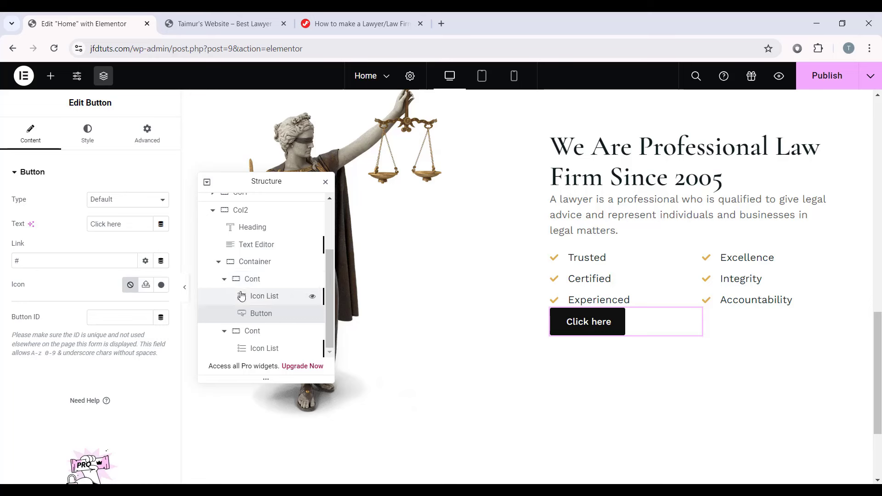
click(219, 261)
click(255, 342)
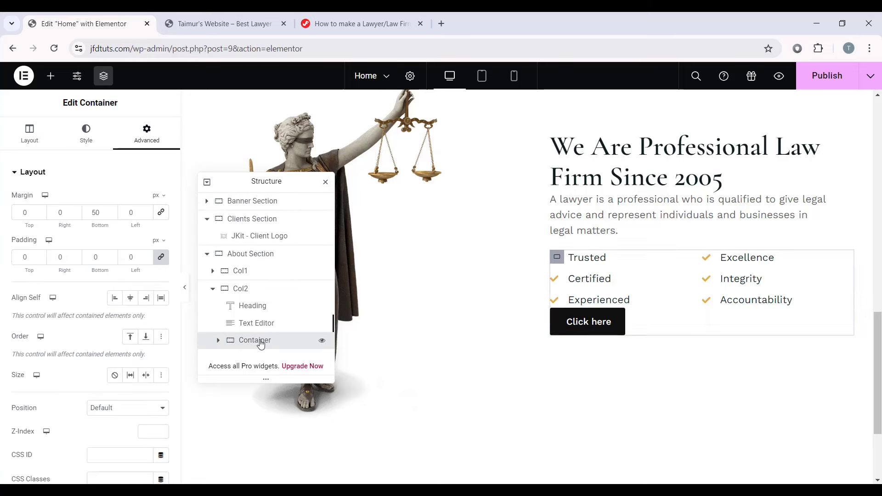
click(218, 340)
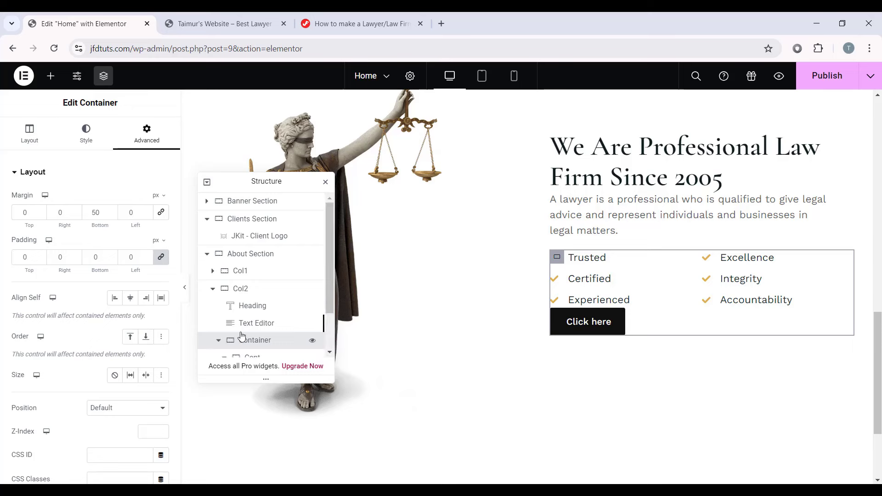
scroll(250, 330, down, 2)
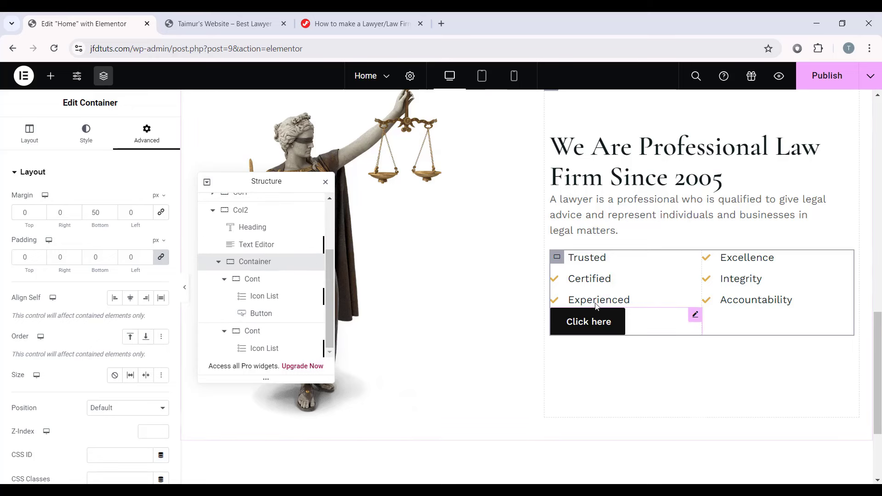
click(302, 313)
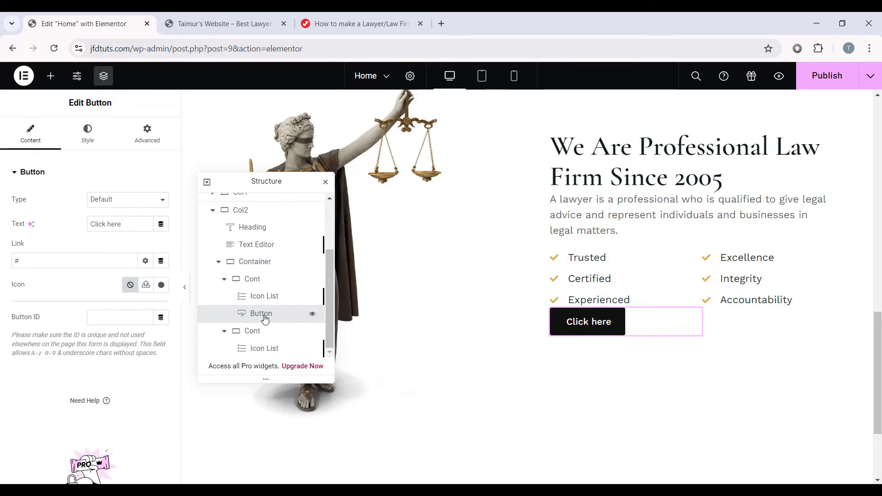
drag(258, 317, 268, 277)
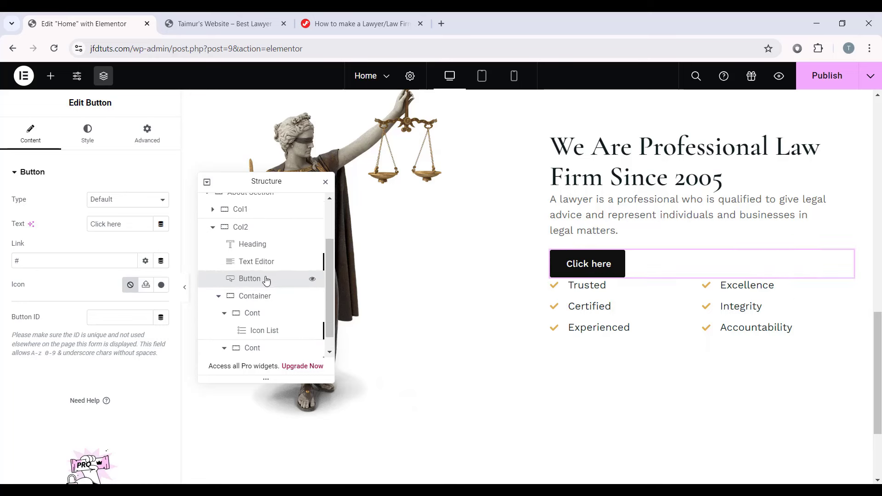
Step: Reorder the checklist container so both checklists sit above the button
click(218, 299)
click(255, 348)
drag(255, 350, 269, 313)
drag(256, 348, 263, 322)
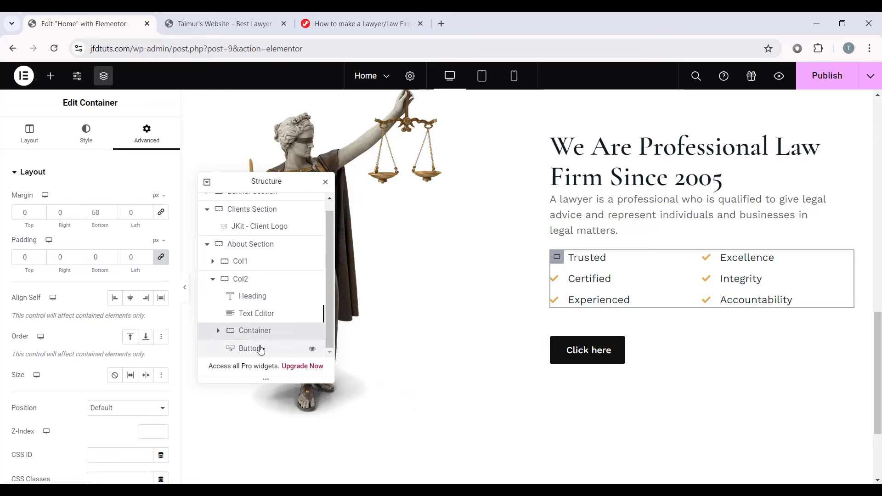
click(291, 354)
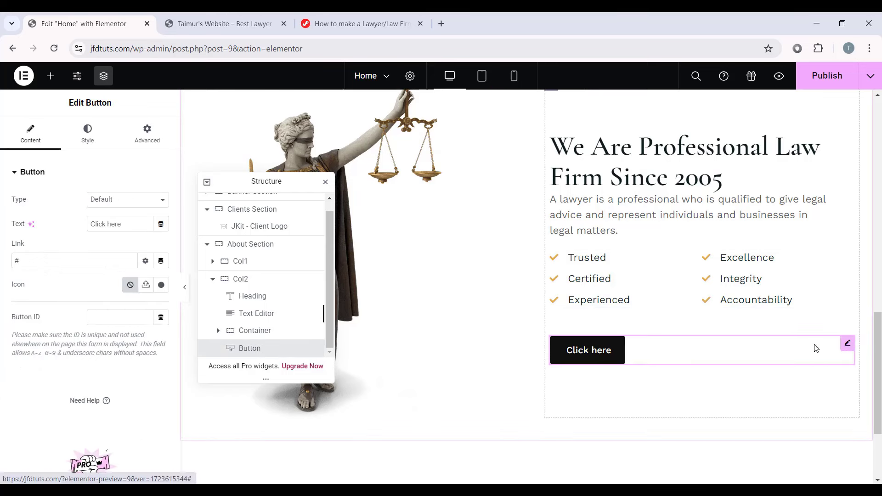
Step: Change the button label to 'About Us'
click(40, 229)
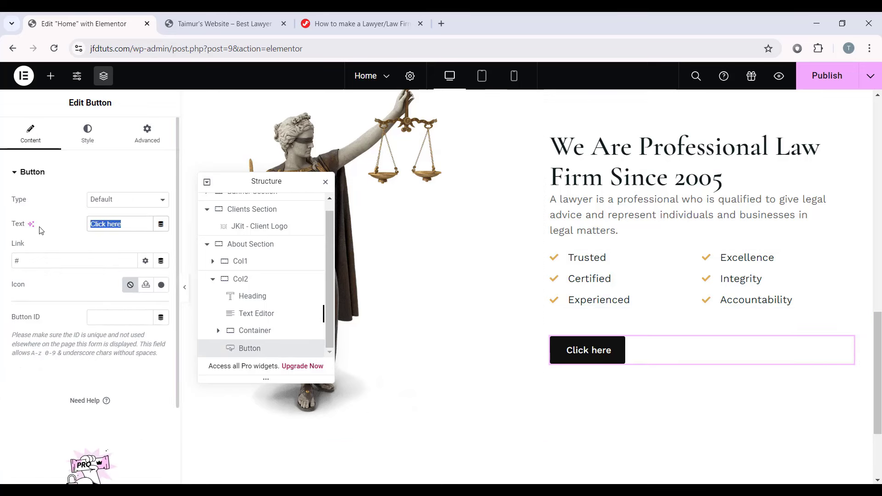
text(About Us)
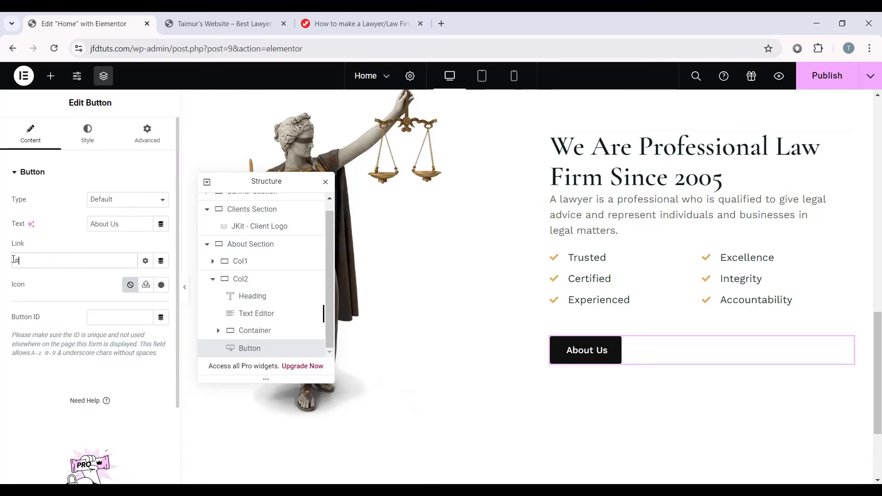
click(48, 256)
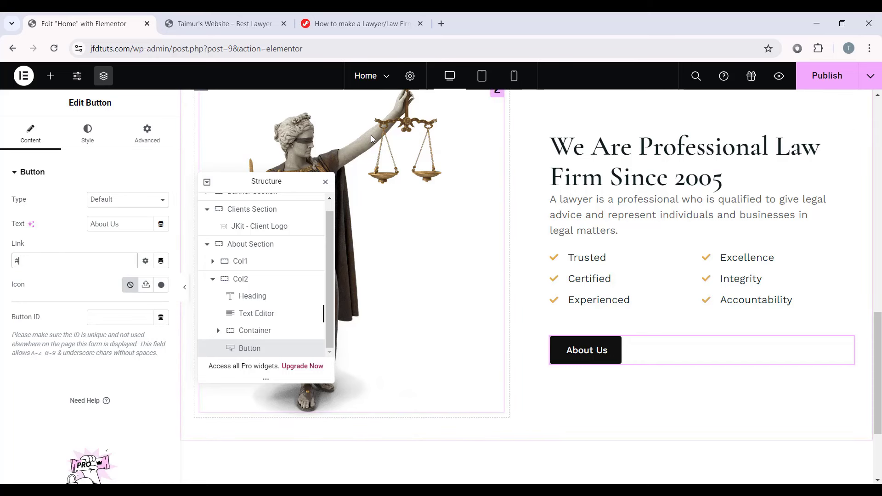
Step: Apply the global Text typography to the button with line height 1.1
click(88, 135)
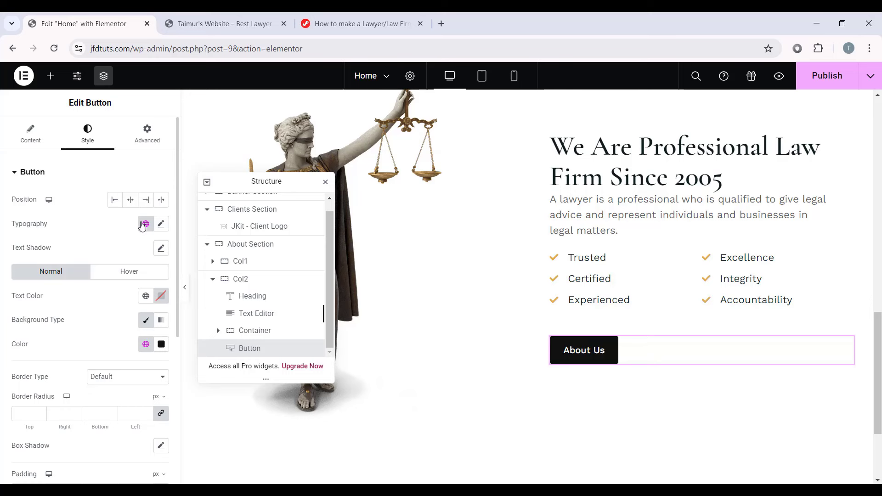
click(143, 224)
click(71, 342)
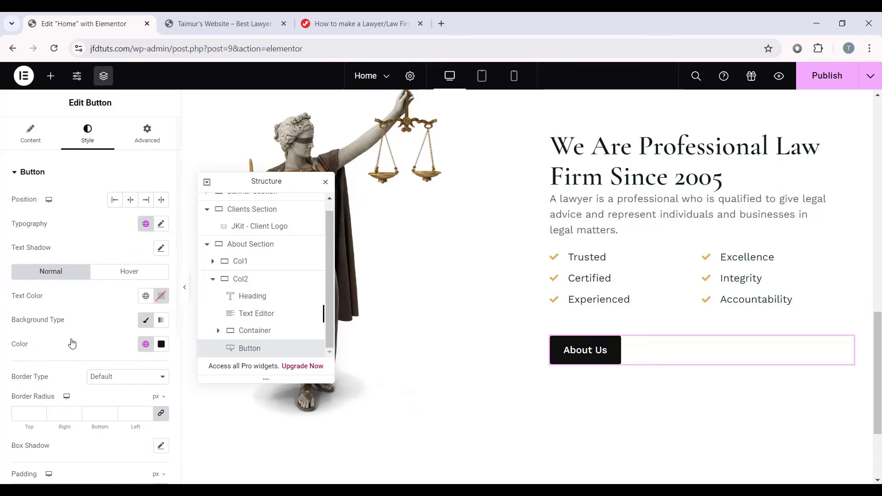
click(162, 224)
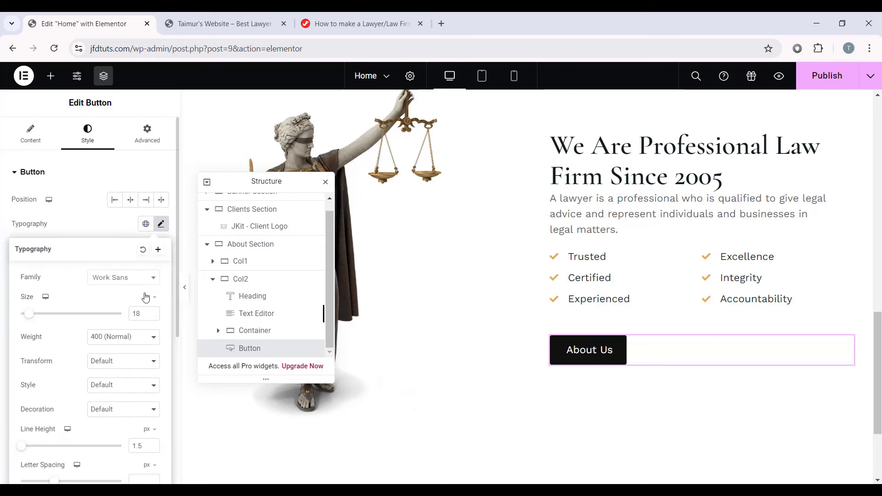
scroll(129, 335, down, 4)
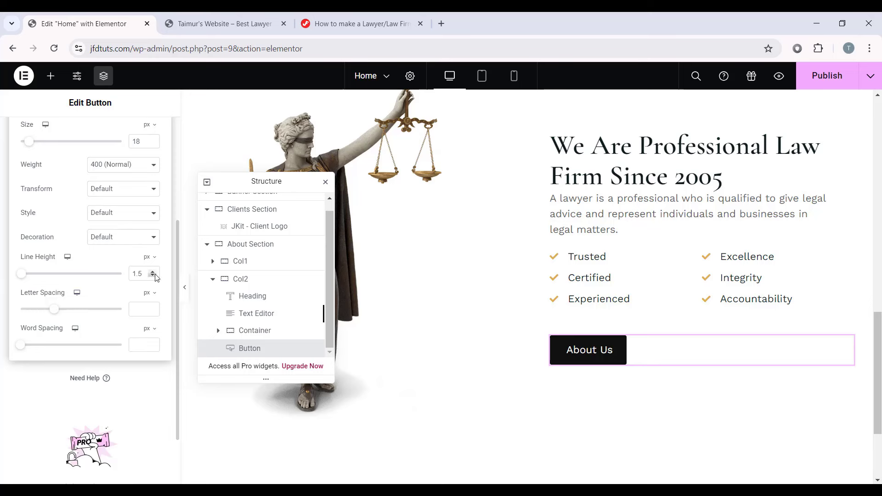
text(1)
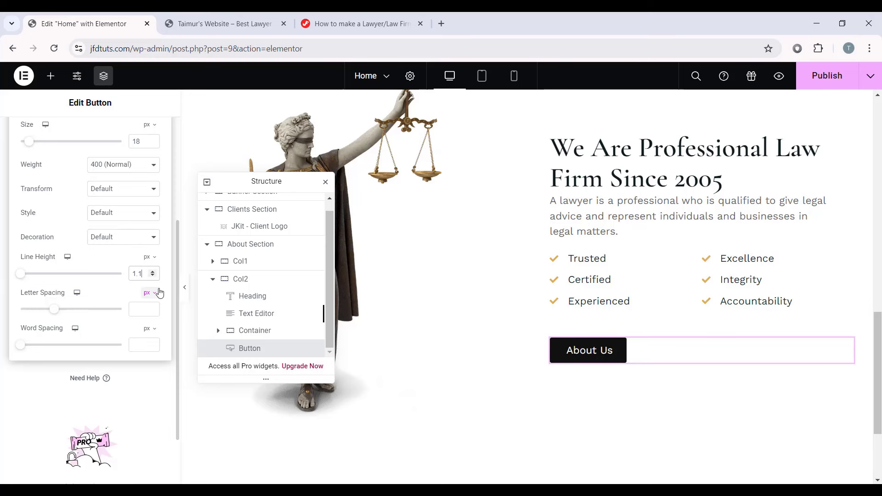
scroll(159, 293, up, 3)
click(164, 224)
Step: Colour the label Secondary, the background Primary, and the hover background Primary Hover
scroll(156, 211, down, 2)
click(146, 182)
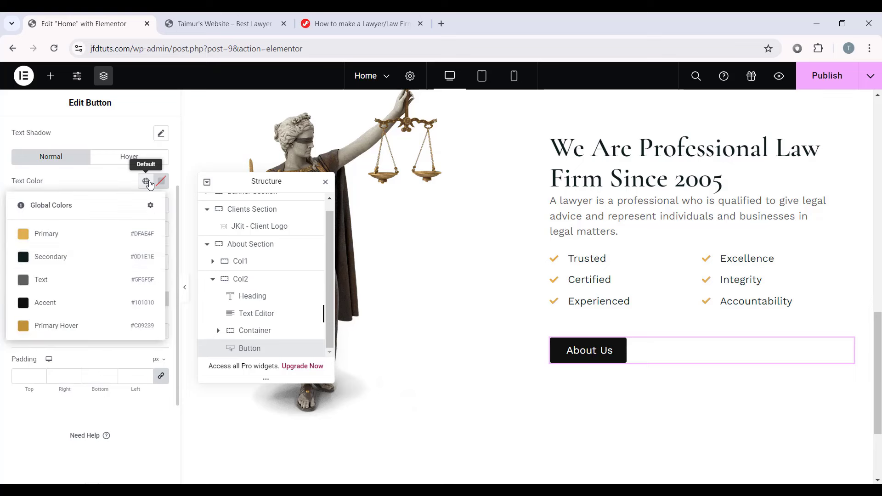
click(97, 257)
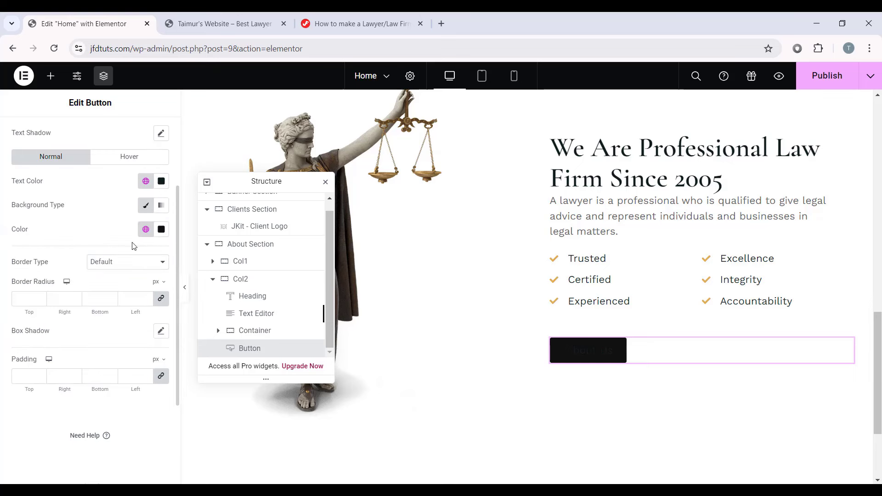
click(146, 229)
click(52, 279)
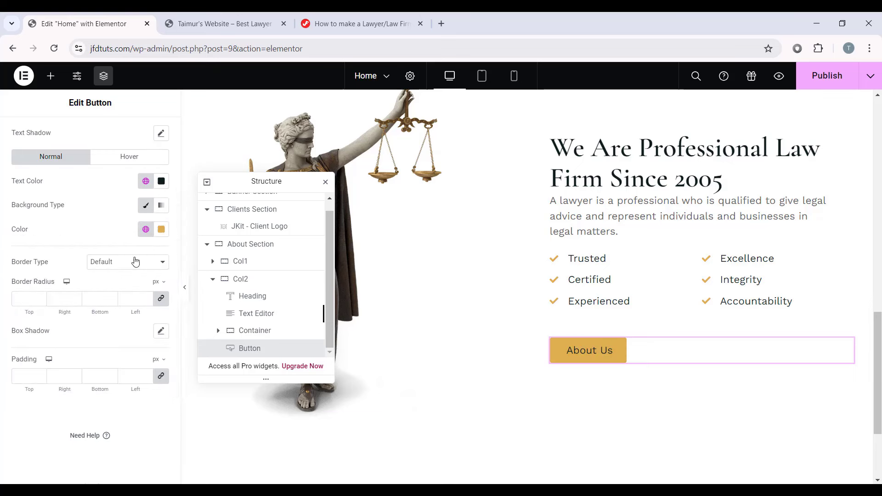
click(128, 158)
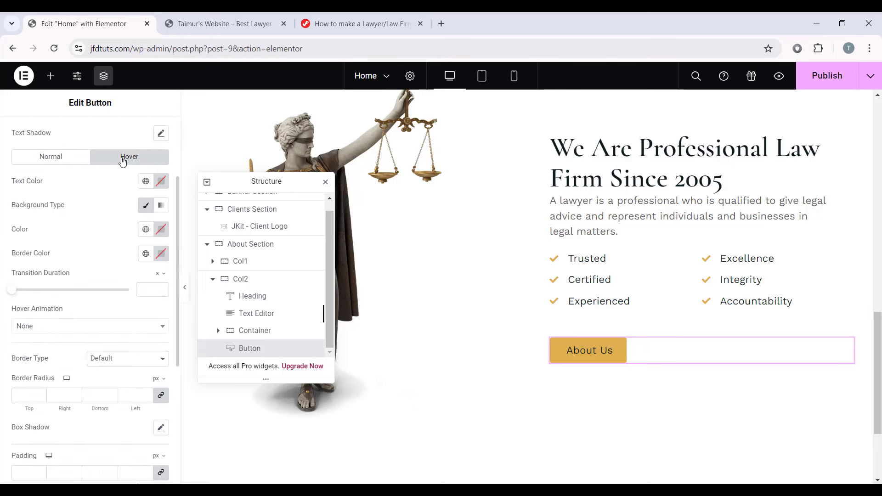
click(146, 228)
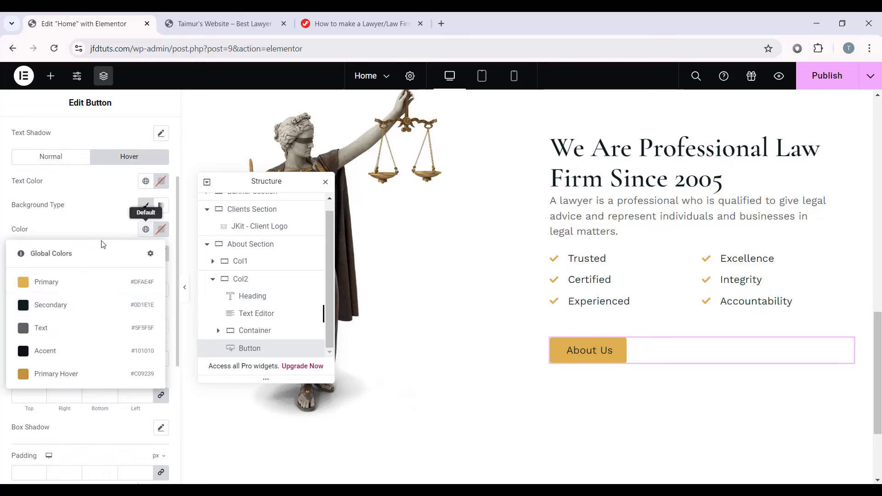
click(58, 374)
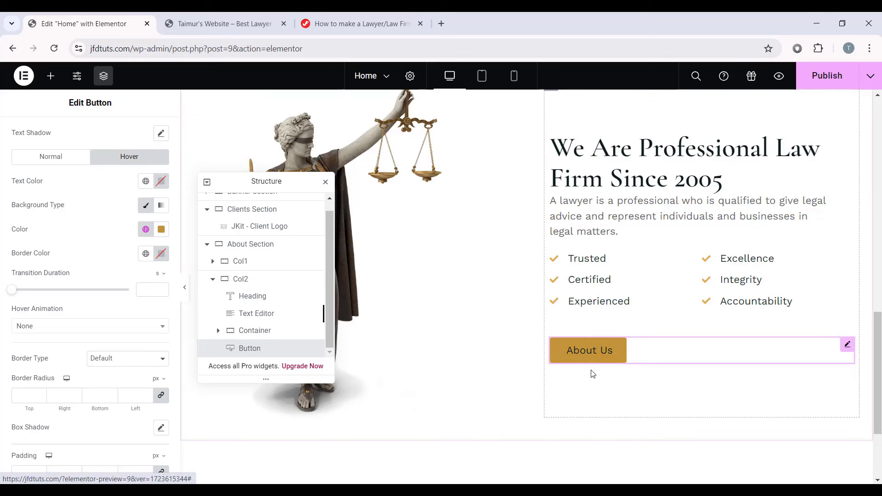
Step: Set the button label's font weight to 500 (Medium)
scroll(33, 218, up, 3)
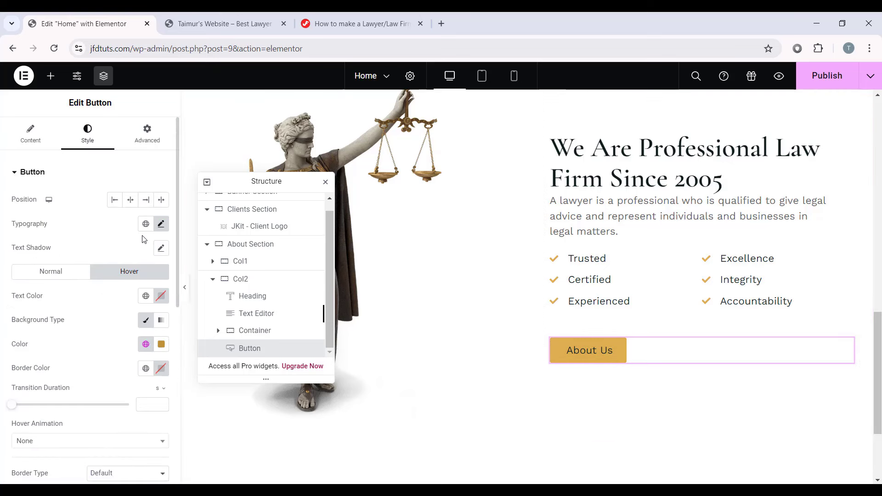
click(163, 226)
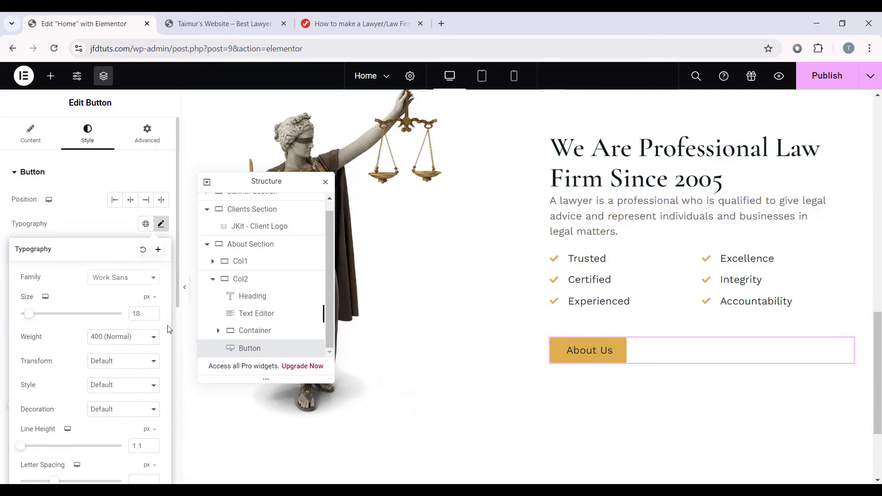
click(98, 341)
click(111, 384)
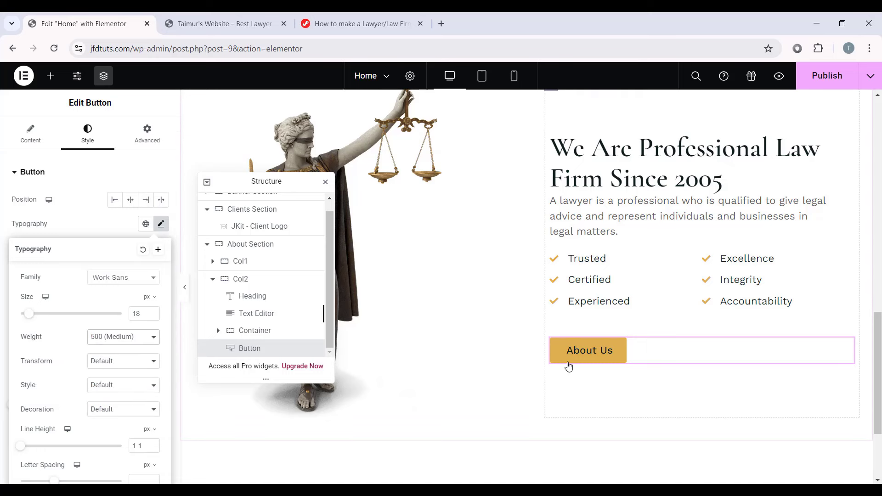
click(161, 223)
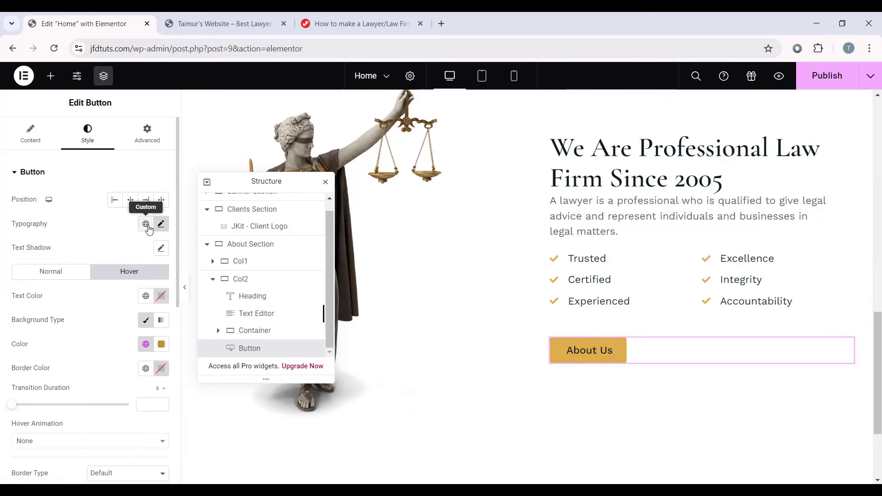
Step: Give the button square corners and padding of 20/35/20/35 px
scroll(114, 246, down, 4)
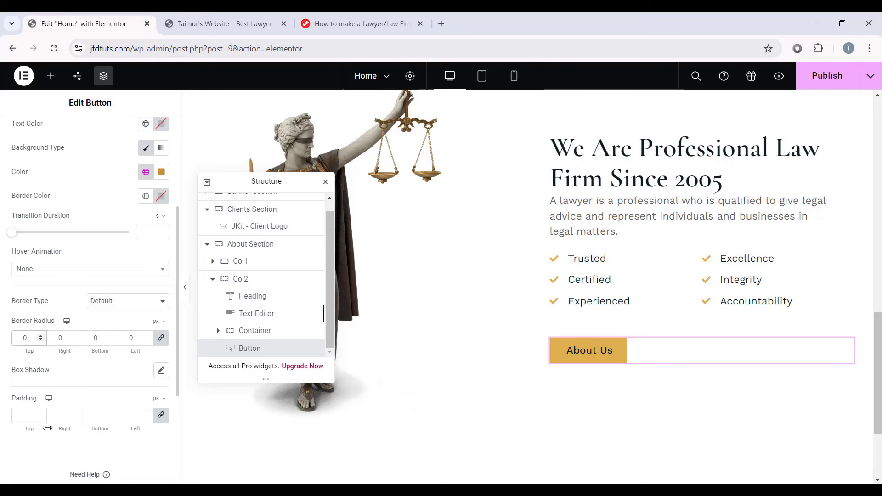
click(16, 415)
text(020)
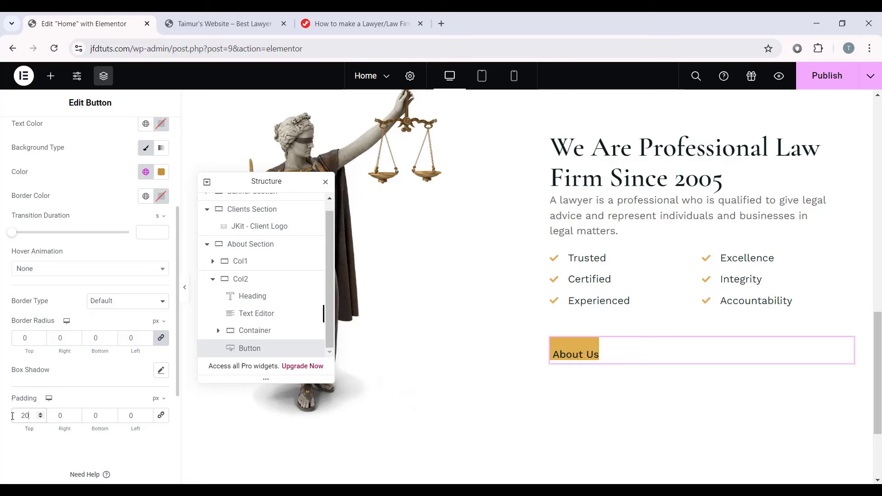
key(Tab)
text(35)
key(Tab)
text(20)
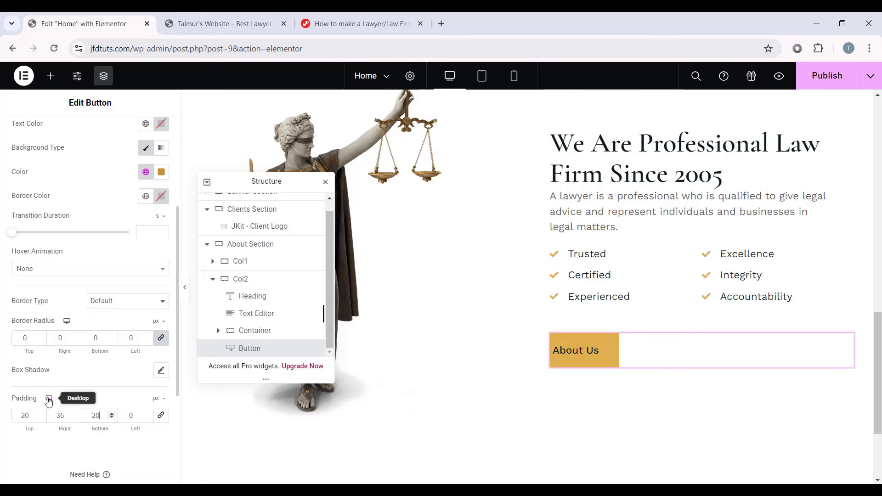
key(Tab)
text(35)
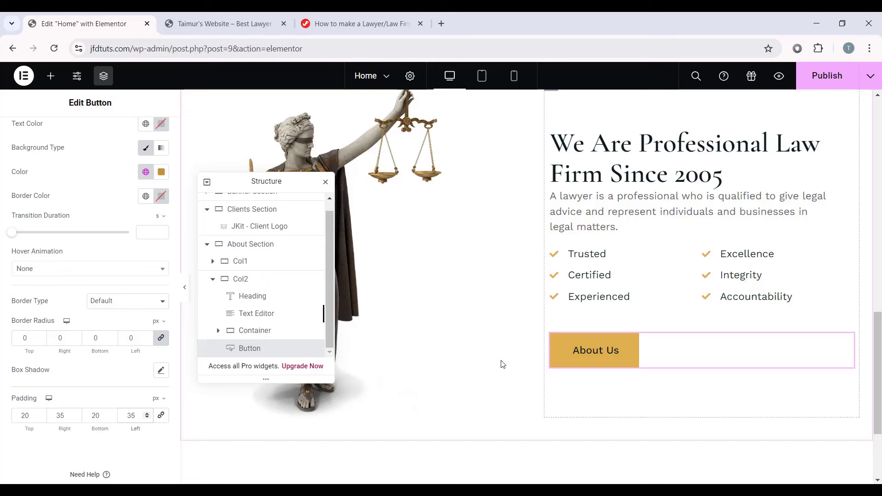
scroll(649, 328, up, 1)
Step: Switch the editor preview to the tablet layout
drag(277, 183, 100, 151)
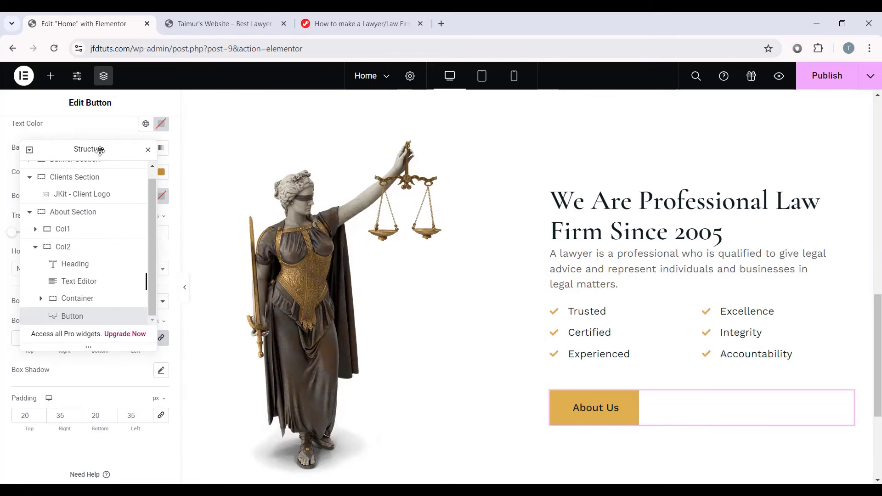
click(184, 287)
click(5, 286)
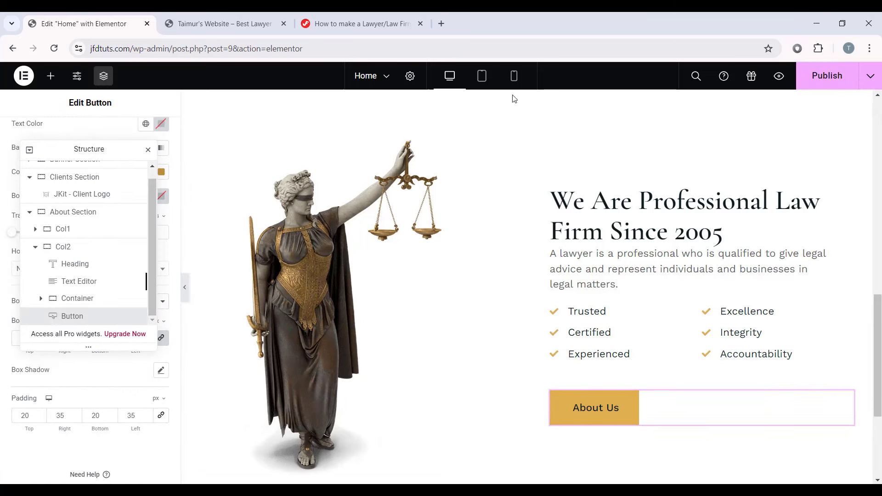
click(482, 76)
scroll(576, 226, up, 3)
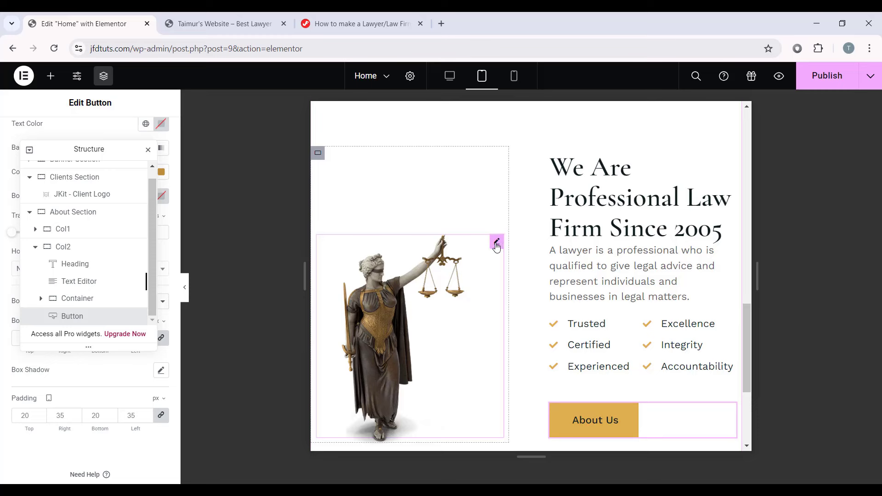
Step: Select the statue image and enter 70 in its Style settings
click(496, 242)
drag(94, 143, 852, 153)
click(96, 146)
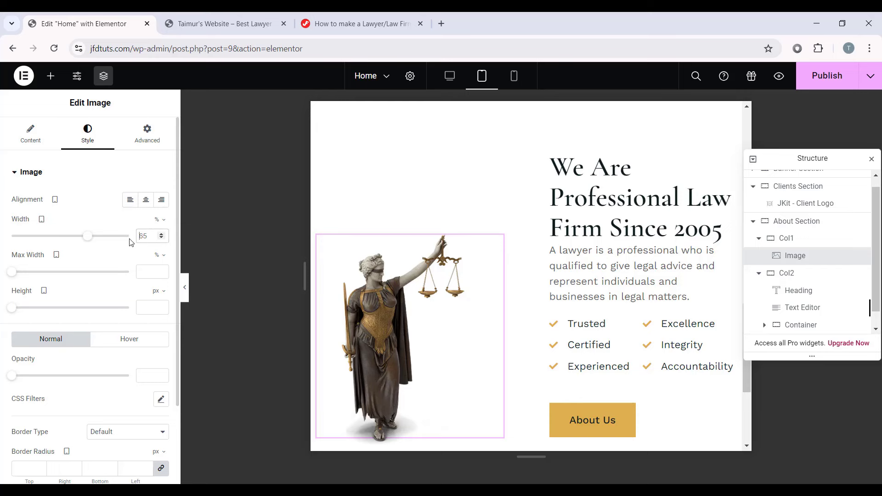
text(70)
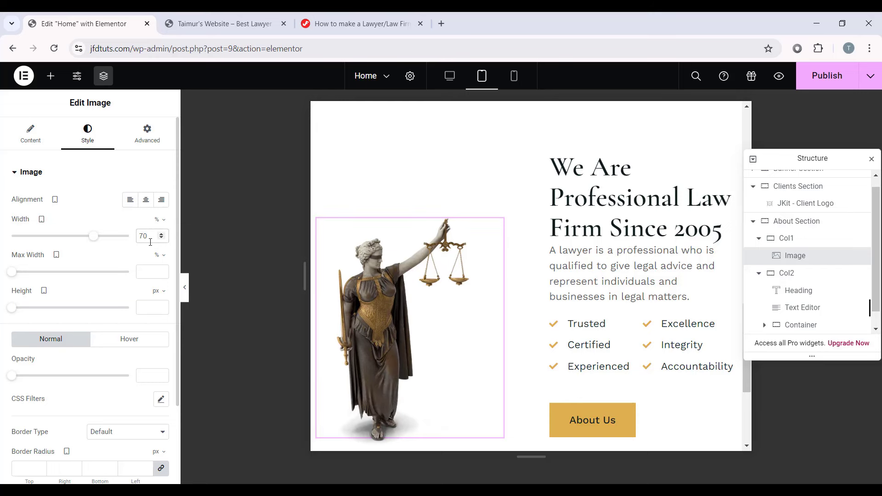
Step: Unlink the image's margins and set Right to -40 and Bottom to -14
click(154, 138)
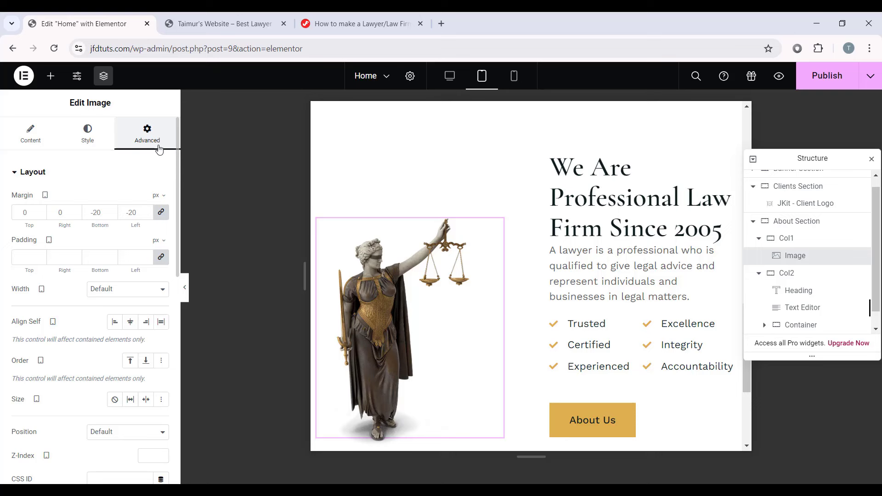
click(161, 212)
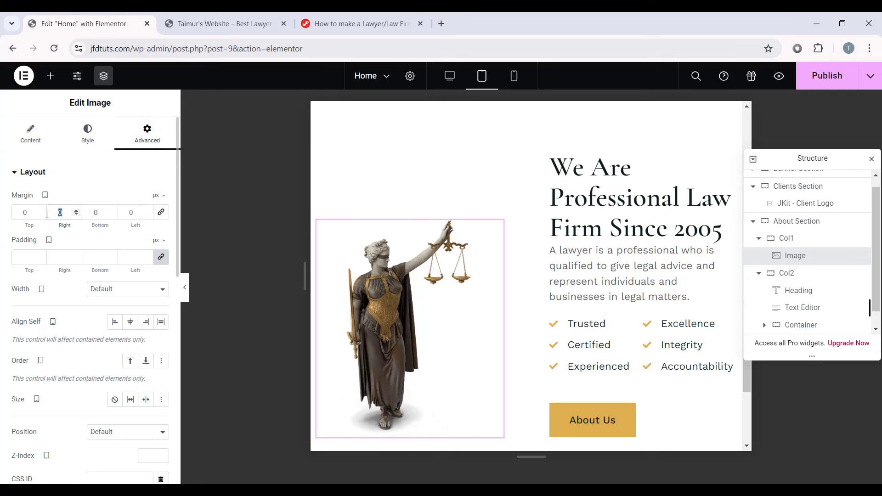
text(-40)
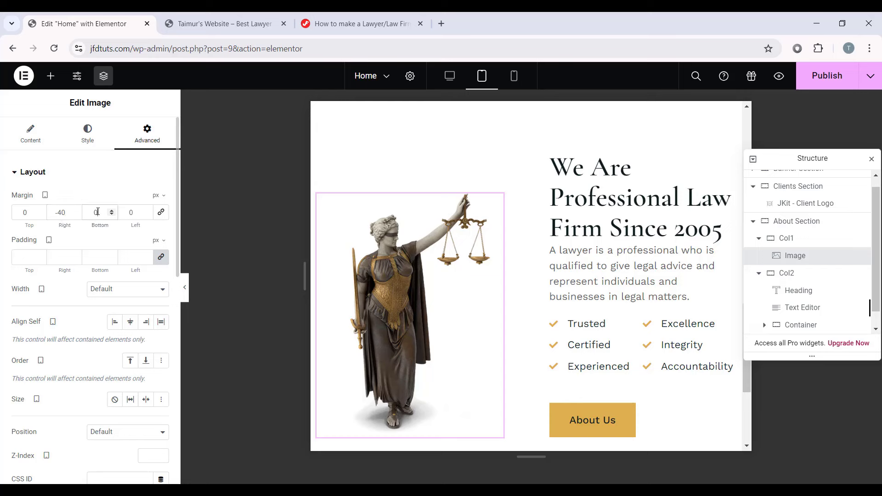
text(-14)
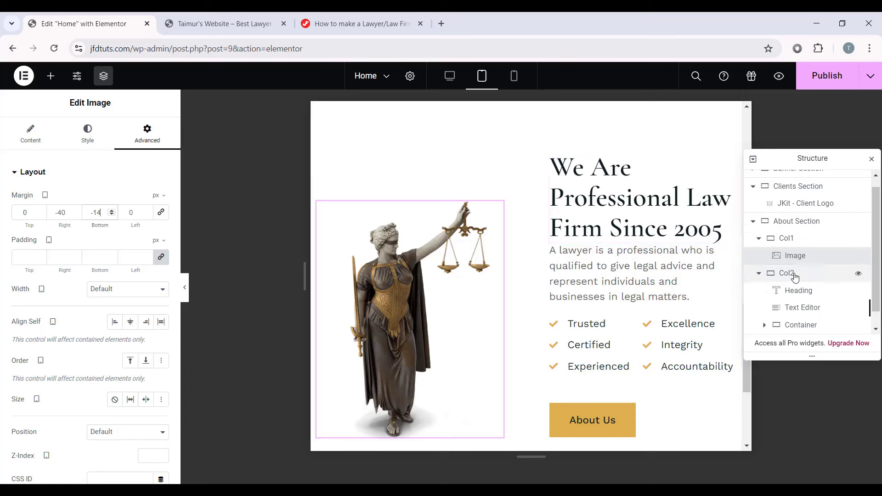
click(769, 273)
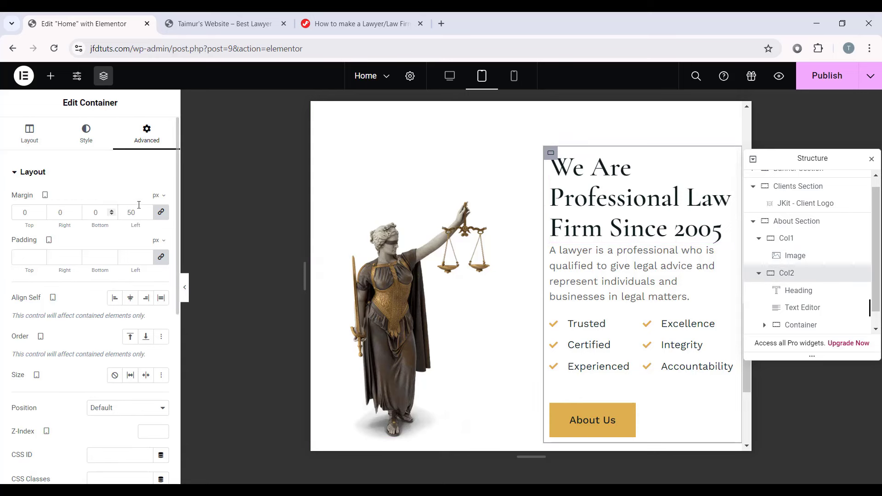
Step: Give the text column a 20 px left margin and set the heading font size to 40 px
click(161, 212)
text(20)
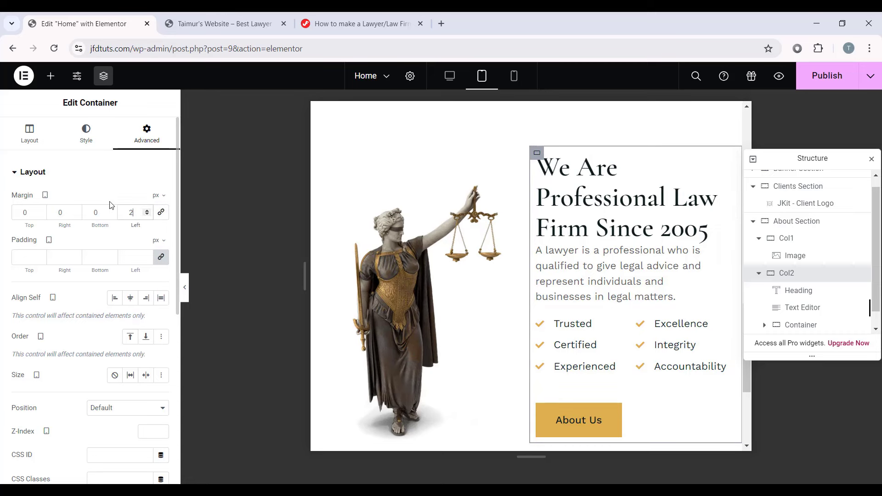
click(659, 197)
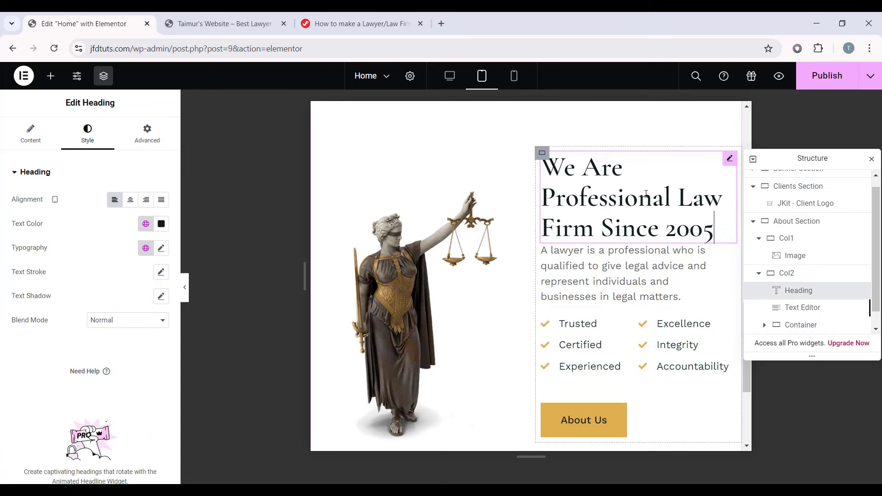
click(162, 249)
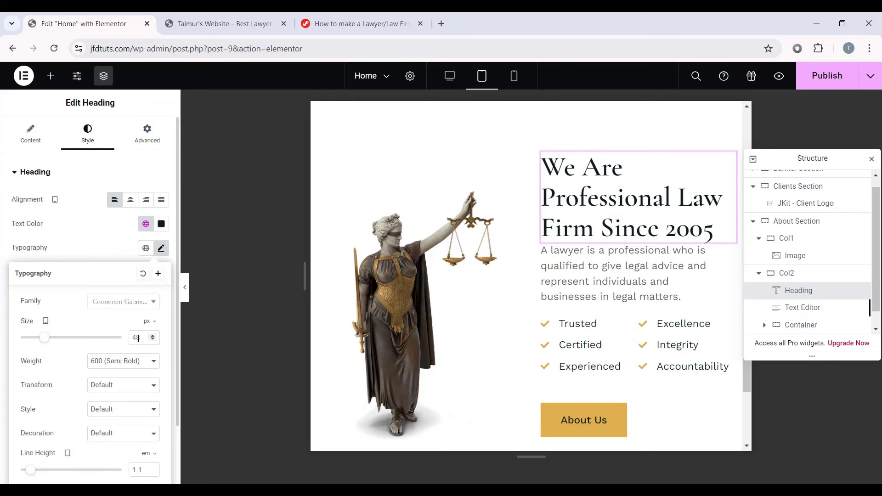
scroll(111, 342, down, 1)
text(40)
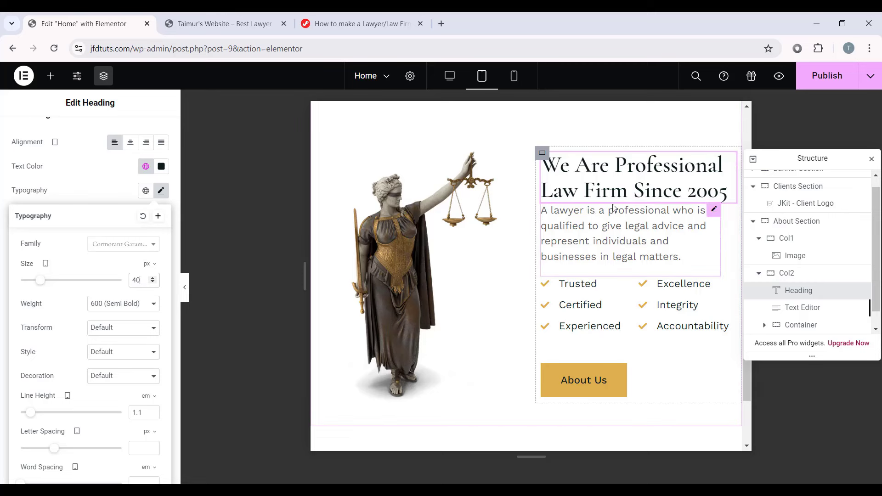
Step: Adjust the paragraph's font size and set its width to Full Width
click(612, 229)
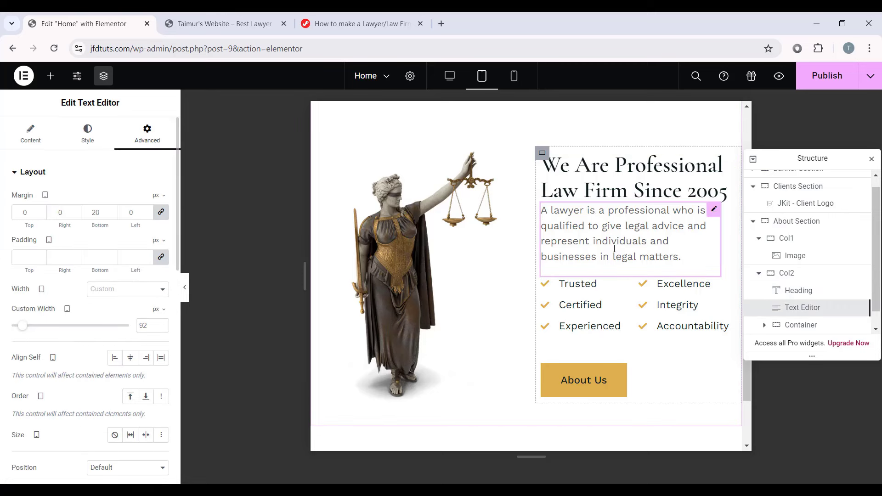
click(87, 133)
click(161, 248)
click(154, 337)
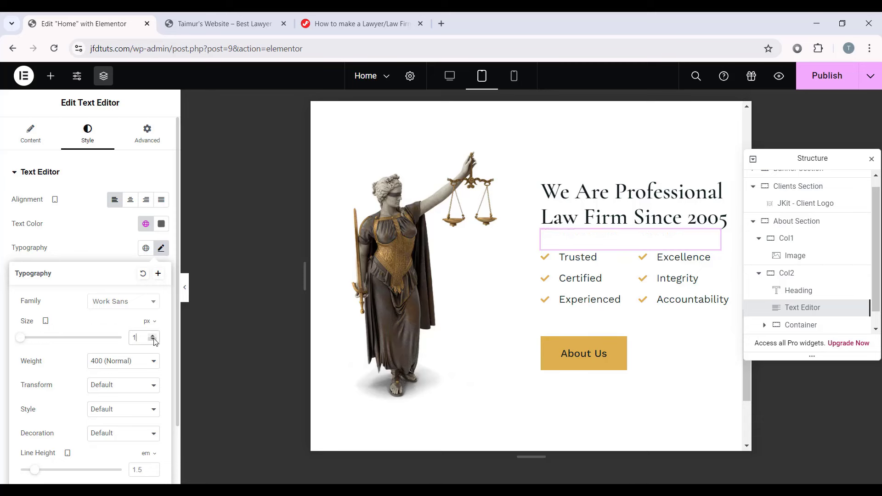
text(6)
click(147, 134)
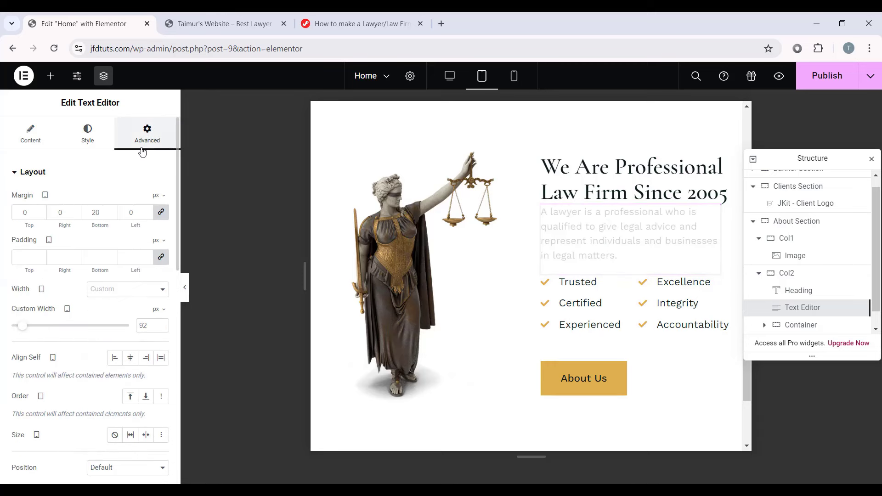
click(114, 289)
click(116, 310)
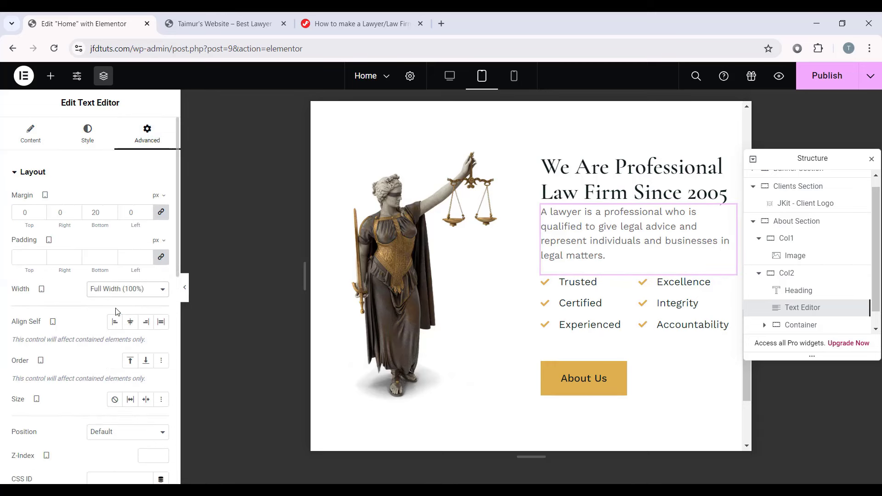
Step: Change the left checklist's text font size
click(632, 282)
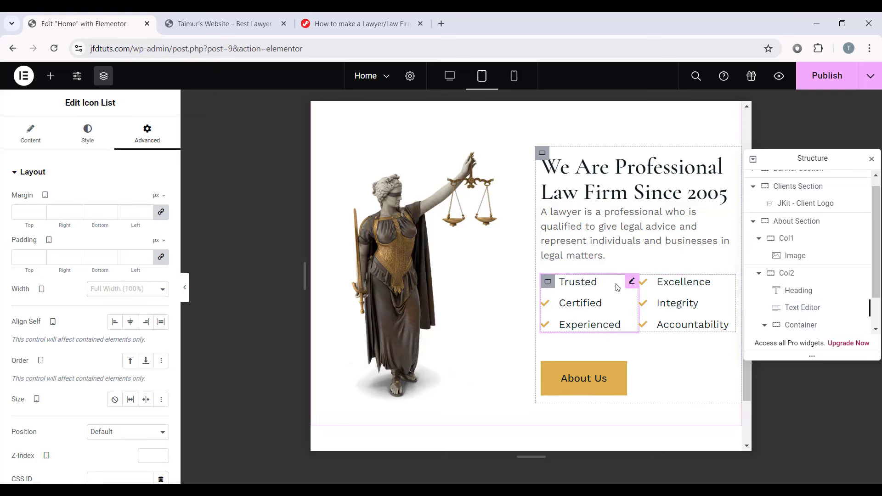
click(89, 136)
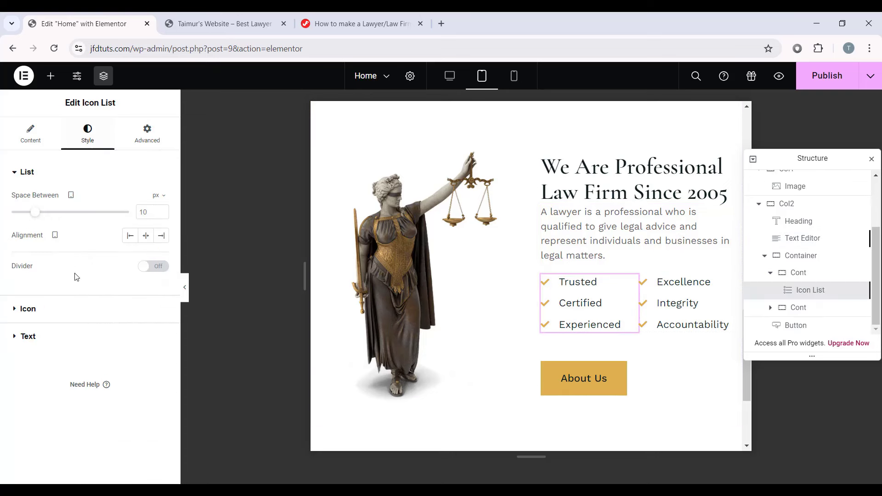
click(28, 337)
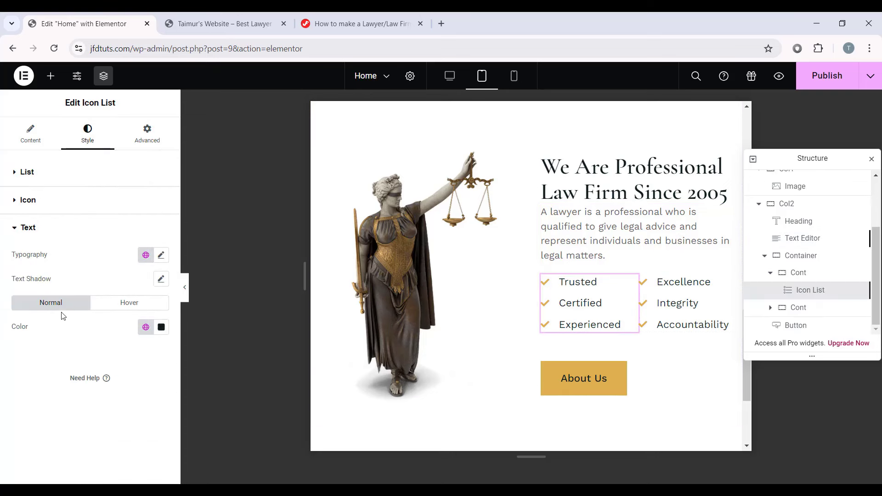
click(160, 255)
click(150, 292)
key(BackSpace)
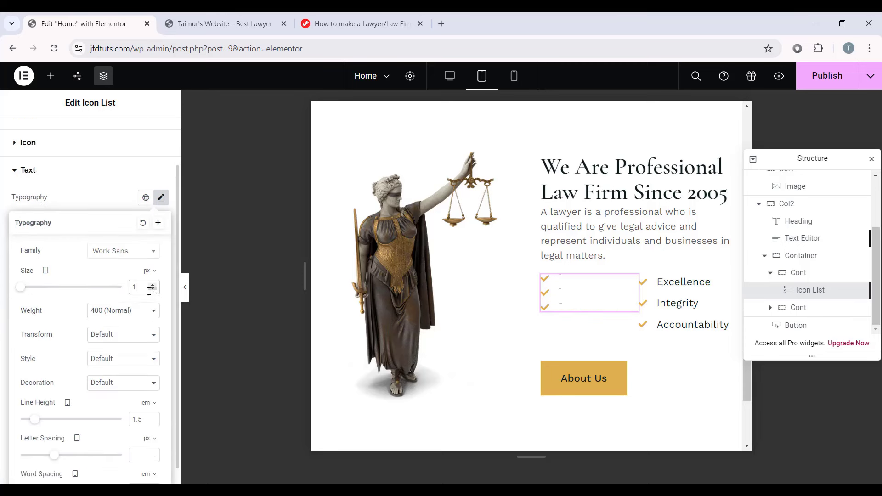
text(8)
Step: Set the right checklist's text font size to 17 px
click(691, 298)
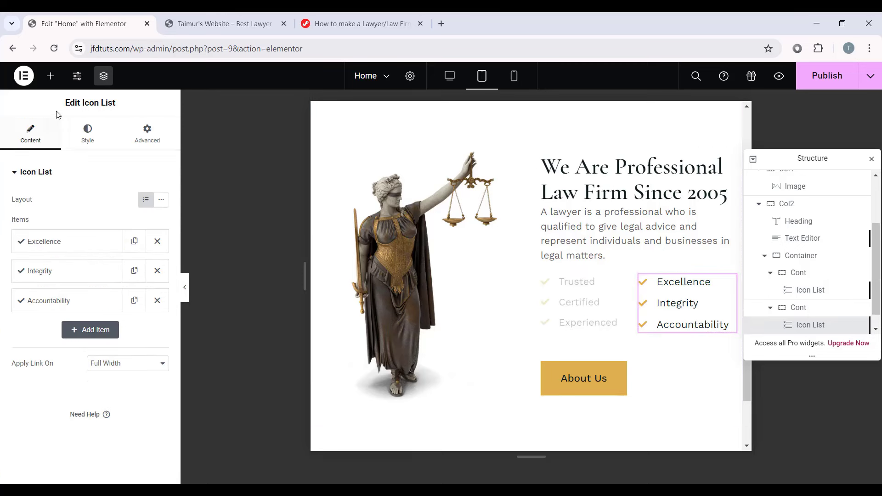
click(87, 133)
click(34, 337)
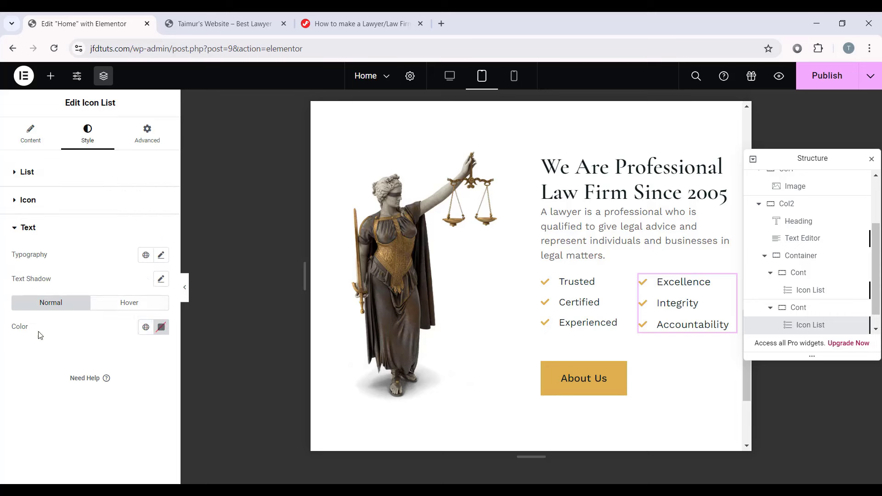
click(161, 255)
click(139, 343)
text(17)
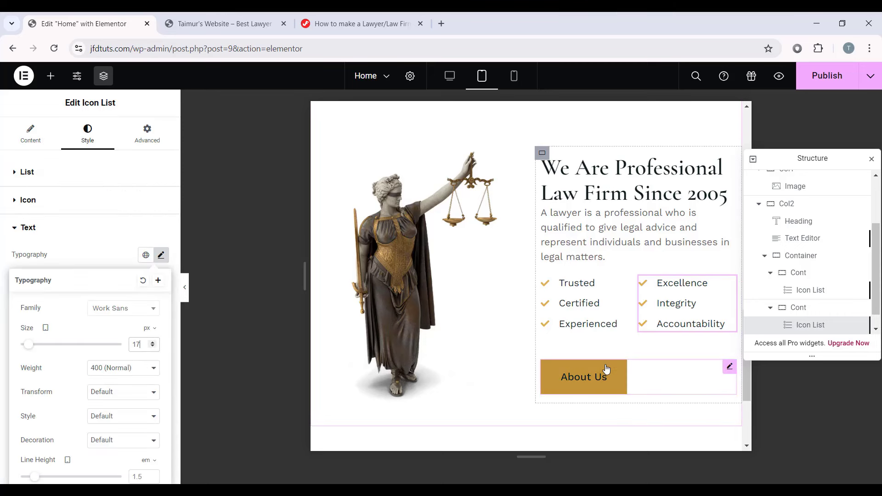
Step: Set the About Us button's font size to 17 px and preview the page with panels hidden
click(728, 366)
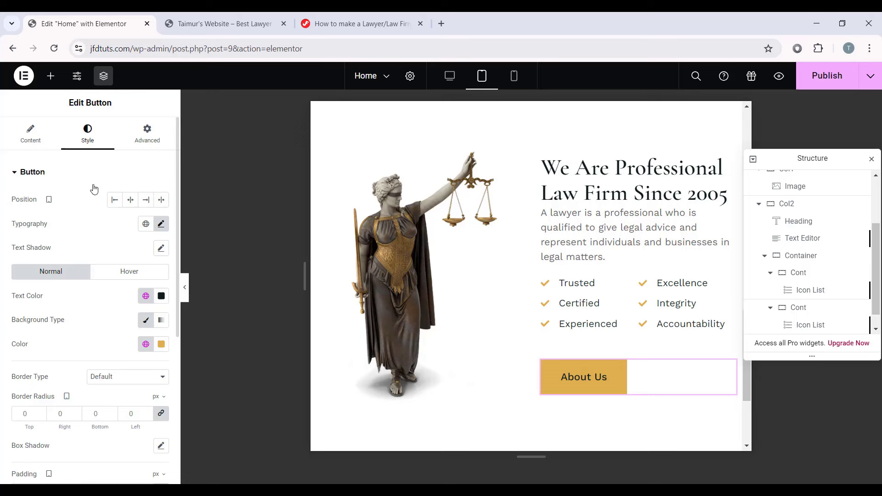
click(161, 224)
double_click(142, 314)
text(17)
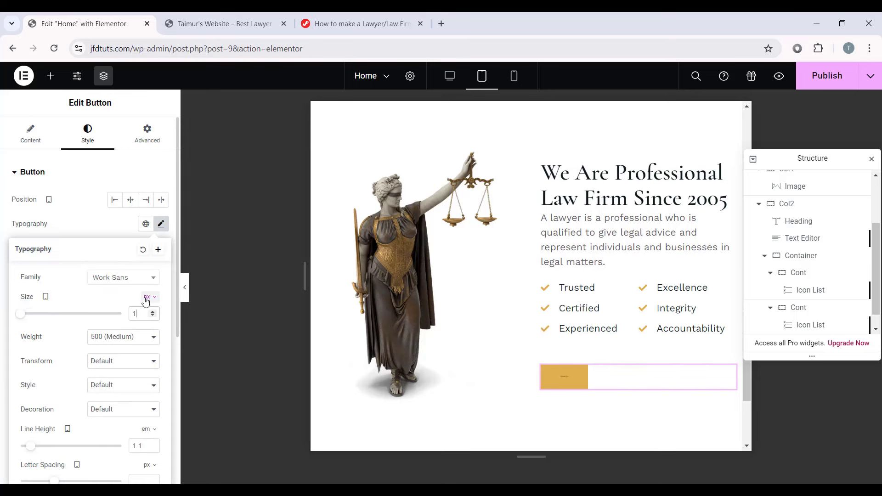
click(185, 287)
scroll(485, 266, down, 4)
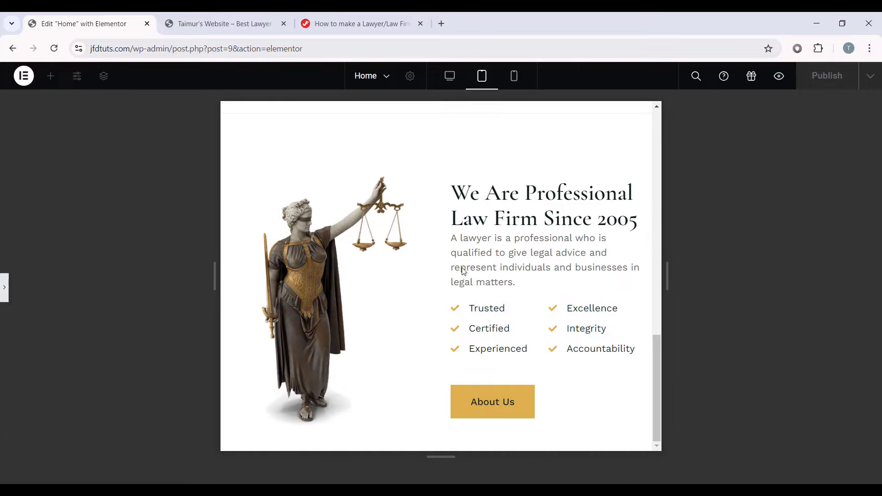
Step: In the mobile preview, shrink the About heading to 34 px
click(514, 77)
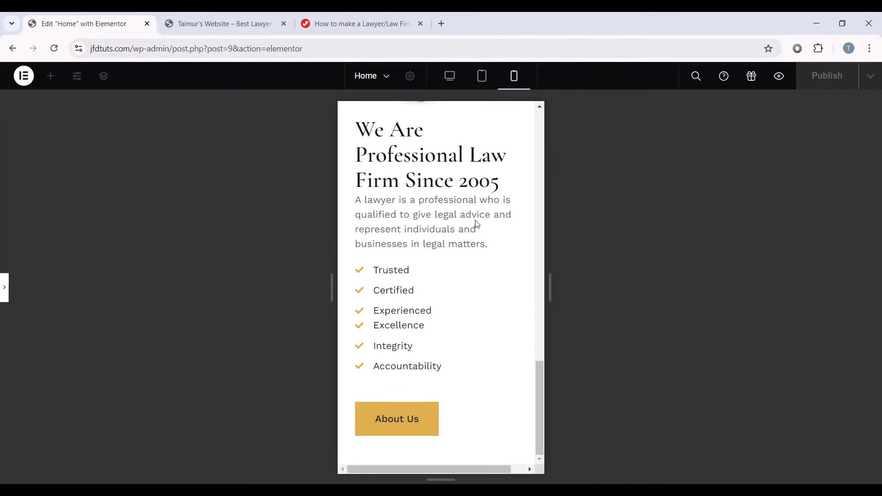
scroll(461, 273, up, 8)
scroll(464, 299, down, 7)
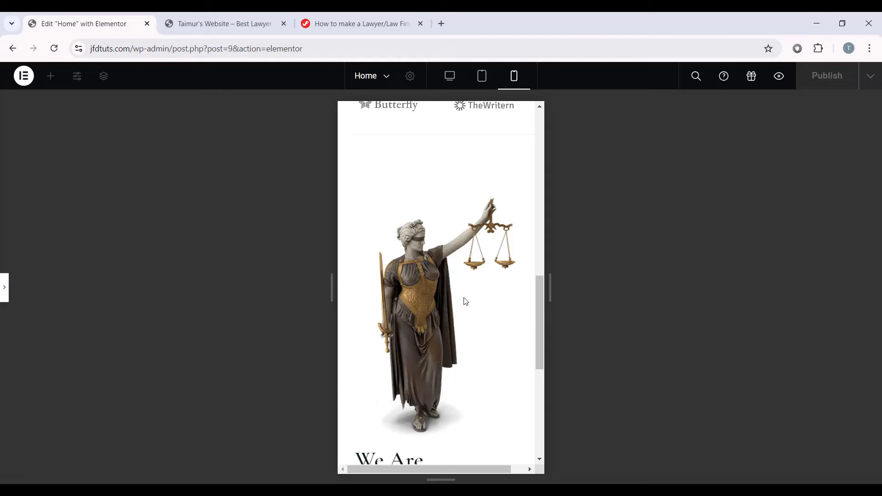
click(5, 287)
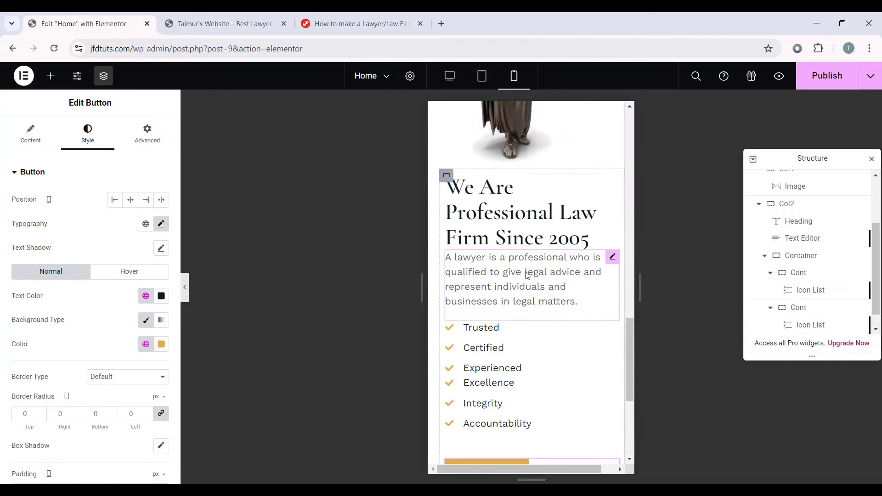
click(507, 219)
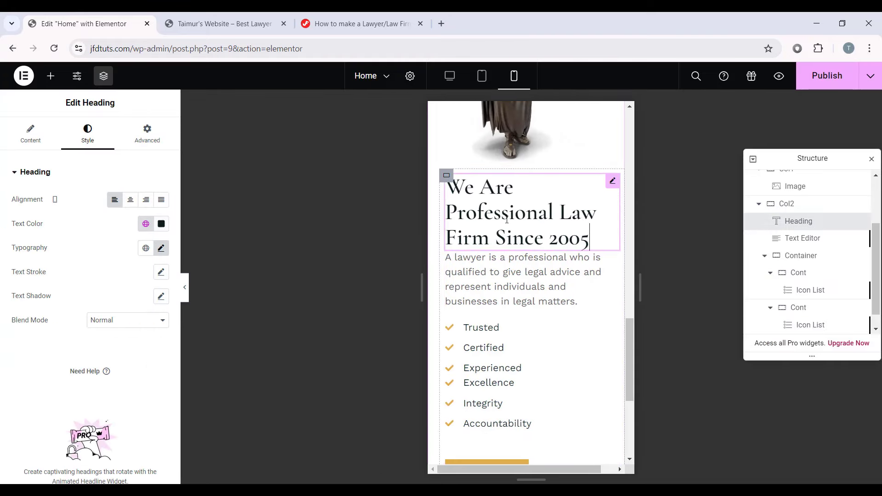
click(161, 248)
text(34)
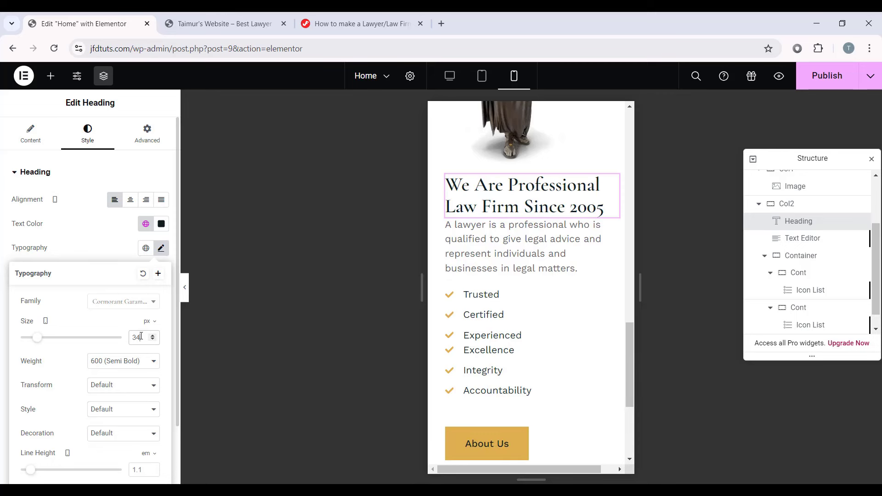
Step: Reduce the paragraph text under the heading to 16 px
click(480, 251)
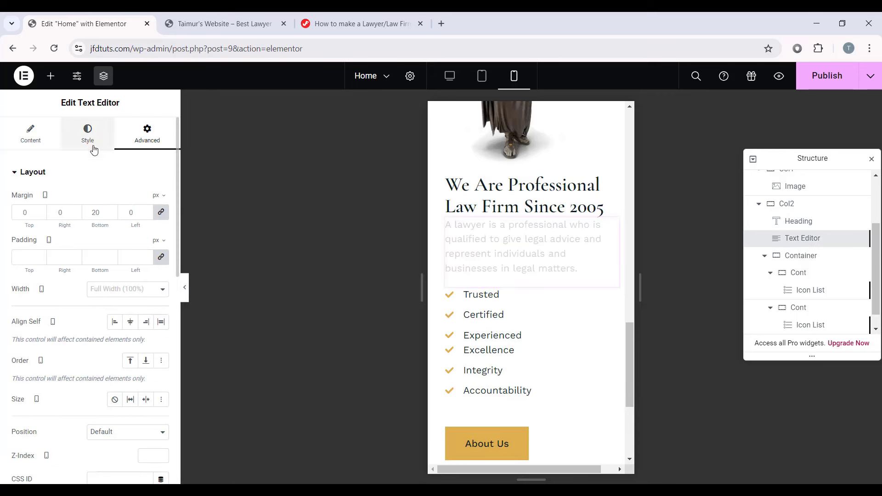
click(87, 133)
click(161, 248)
click(153, 339)
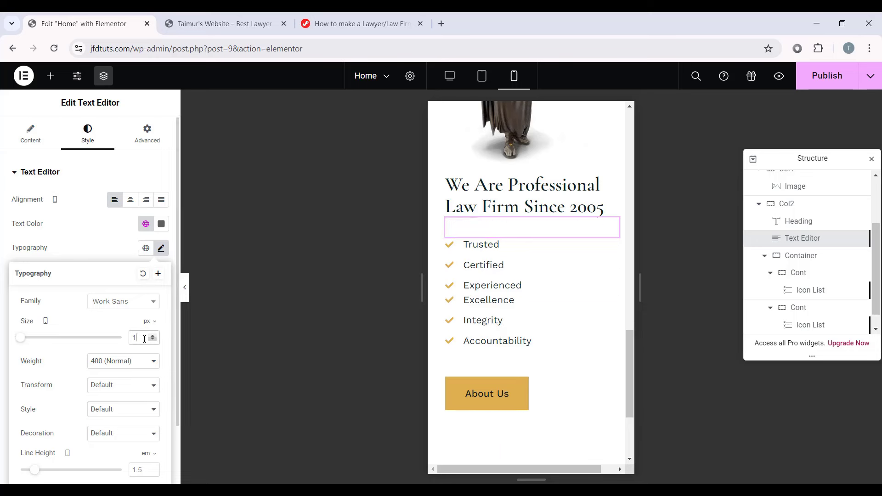
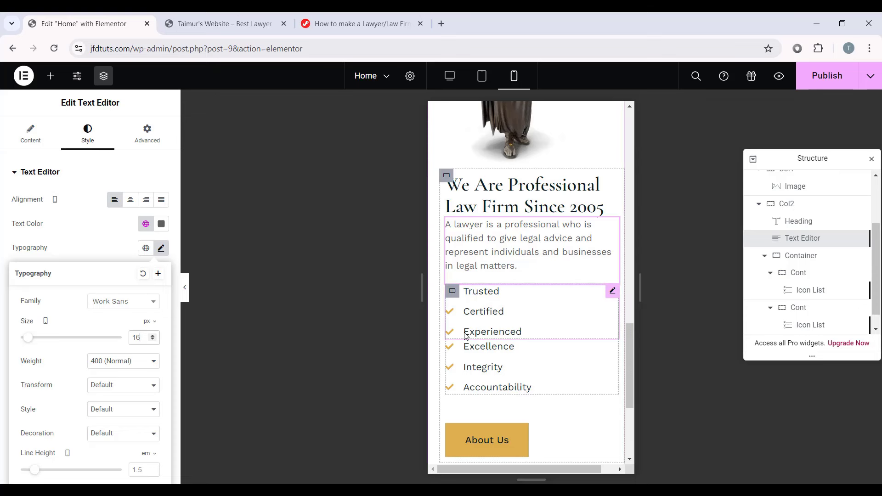
Step: Give the first icon list container a 10 px bottom margin on mobile and preview the spacing
click(811, 273)
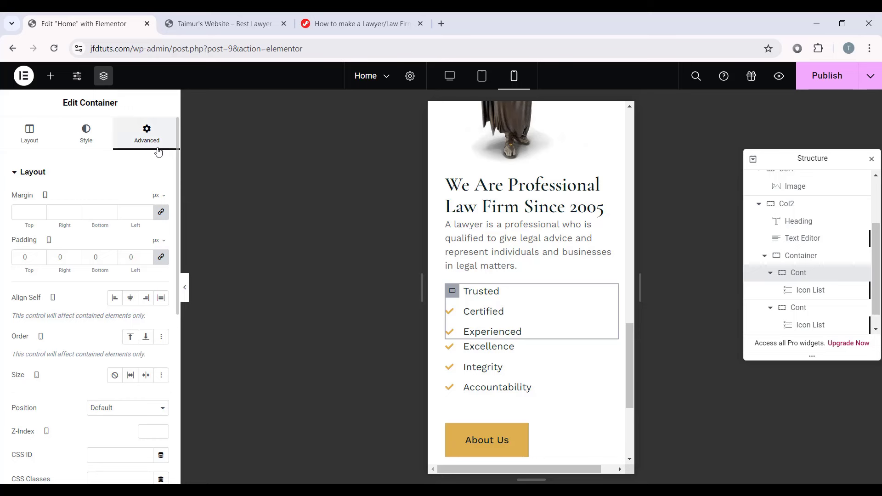
click(161, 212)
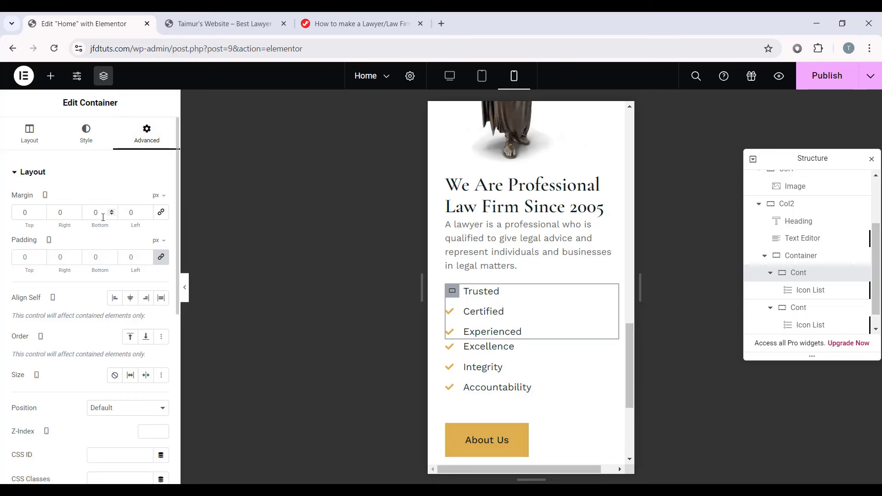
text(10)
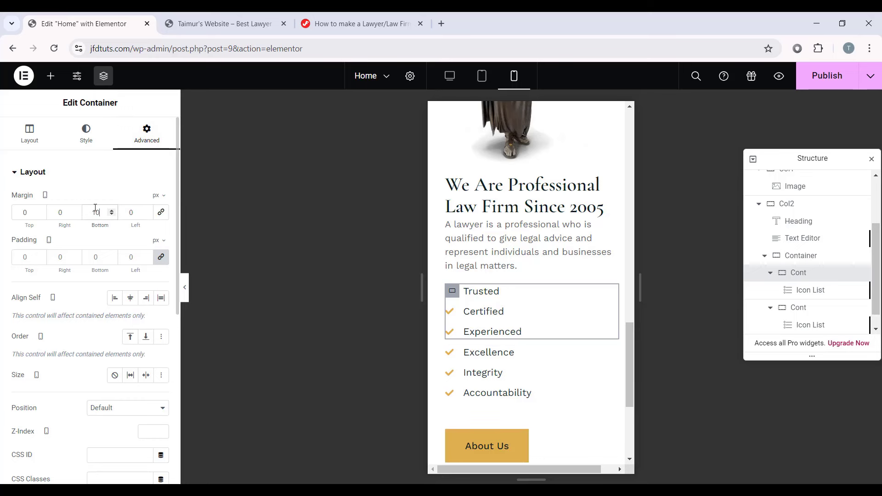
click(185, 287)
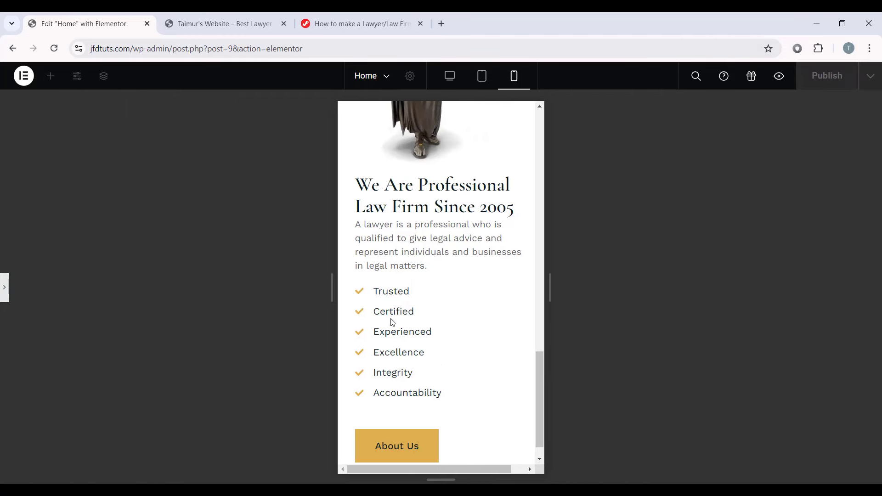
scroll(393, 322, down, 1)
click(4, 287)
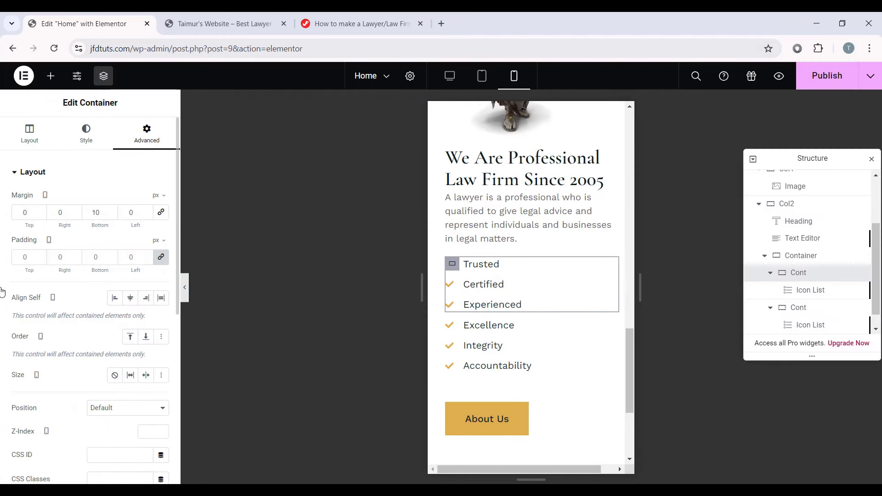
Step: Give the About heading a 10 px bottom margin on mobile, then return to desktop view
click(542, 163)
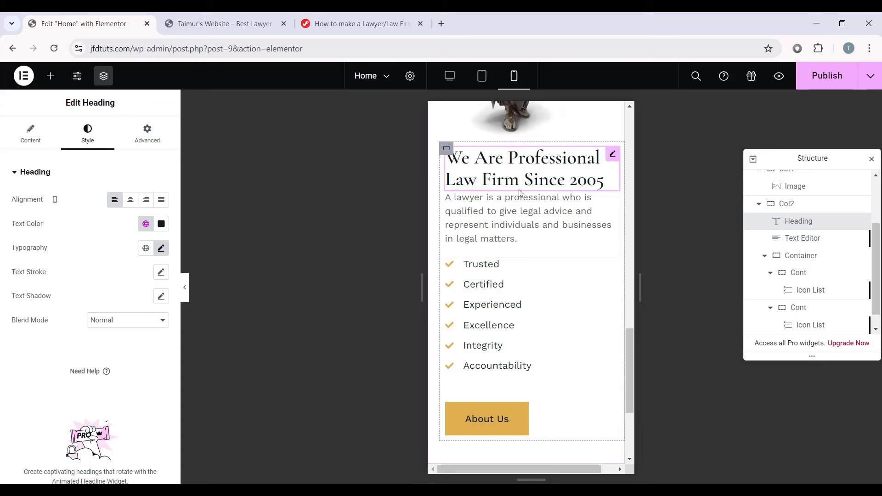
click(152, 134)
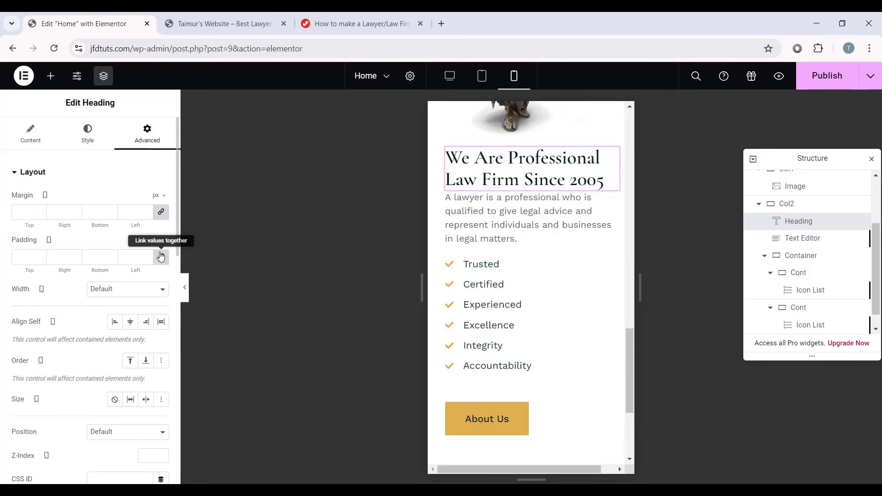
click(162, 213)
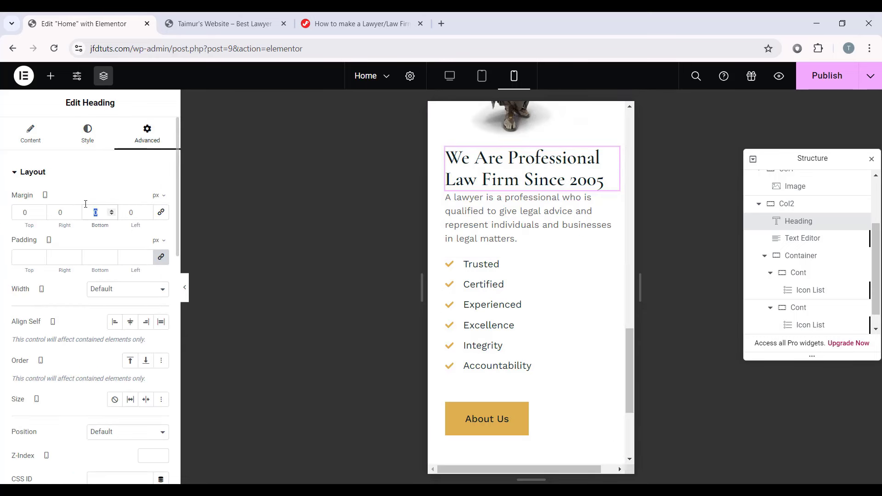
text(10)
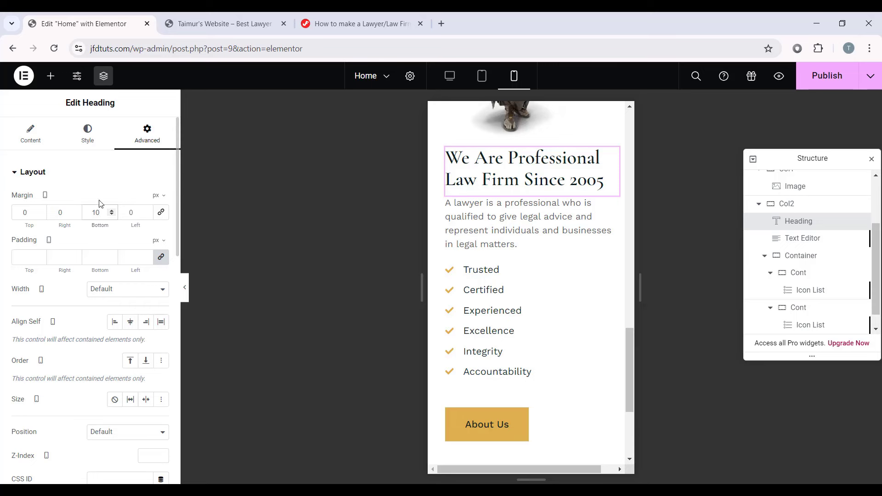
click(184, 289)
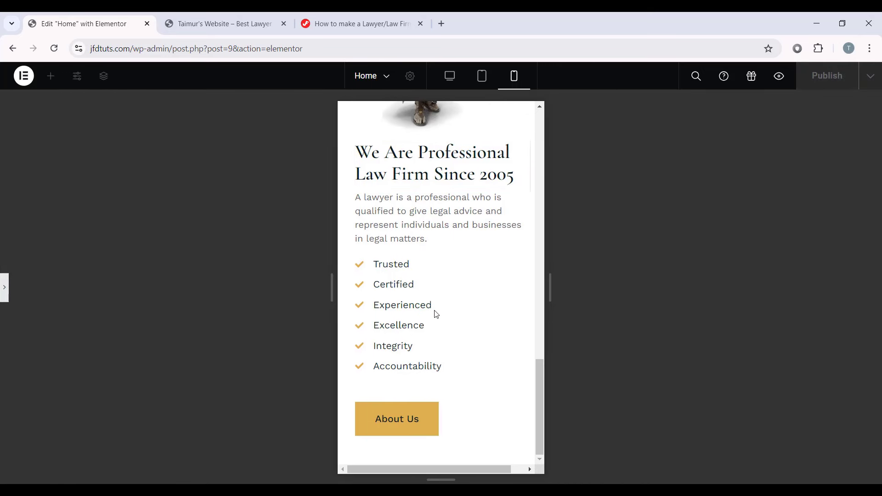
scroll(526, 261, up, 1)
scroll(525, 260, up, 9)
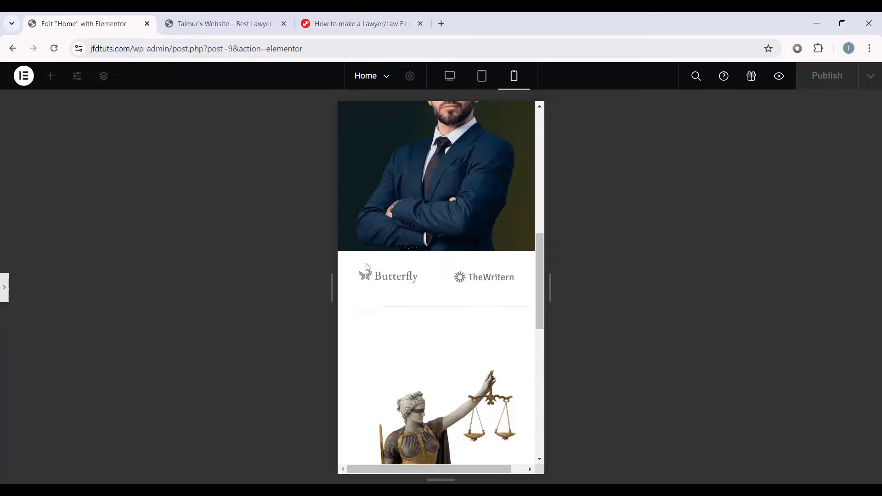
scroll(365, 270, down, 10)
click(3, 287)
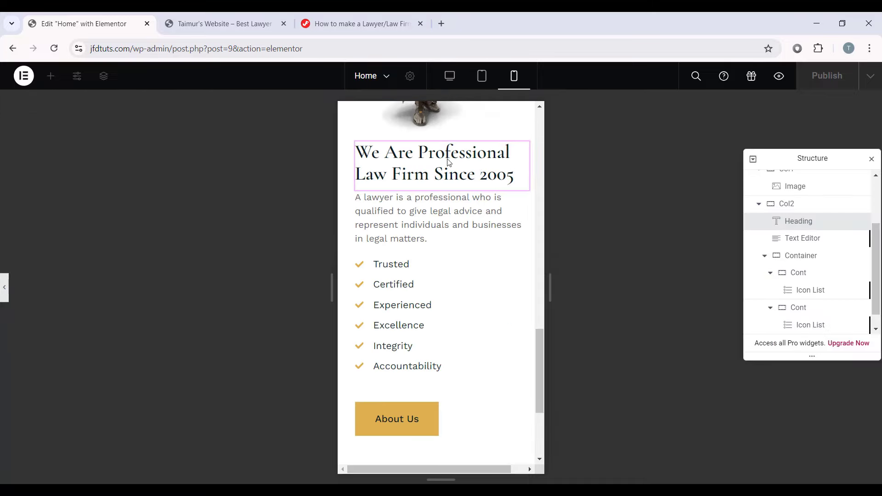
click(449, 76)
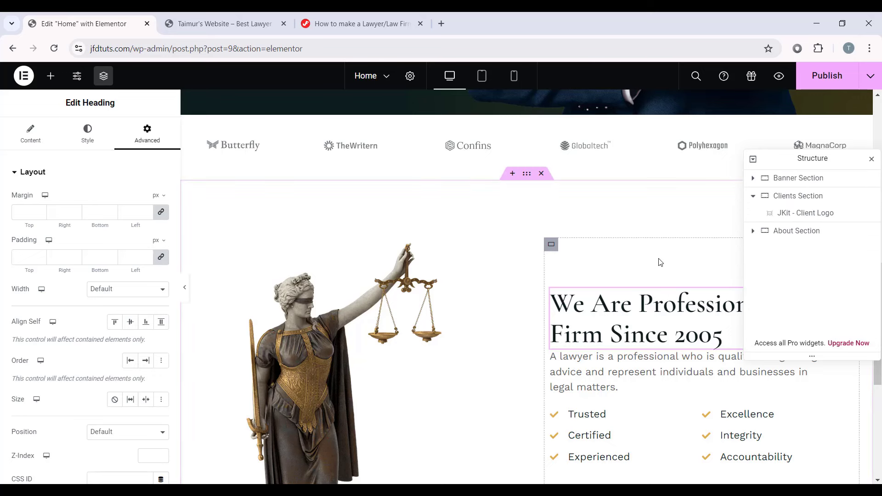
Step: Add a container below About named Counter Section, 1160 wide, row direction, items stretched
scroll(459, 321, down, 6)
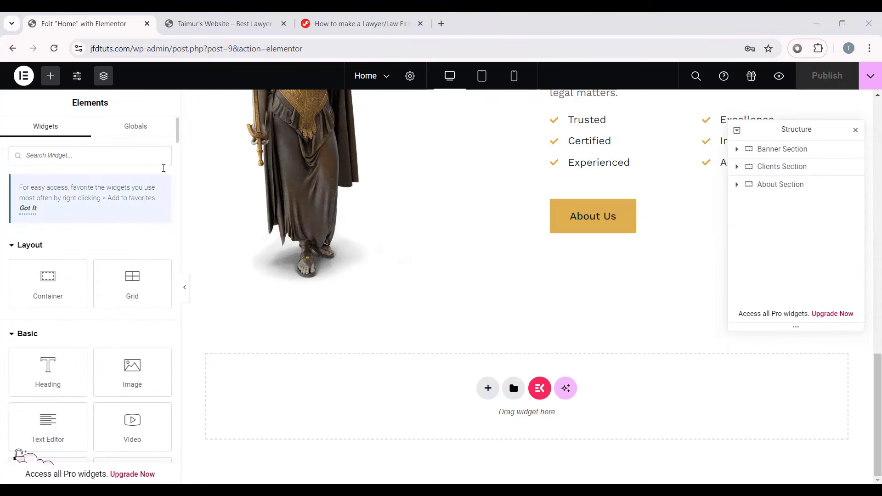
drag(18, 277, 386, 405)
double_click(767, 204)
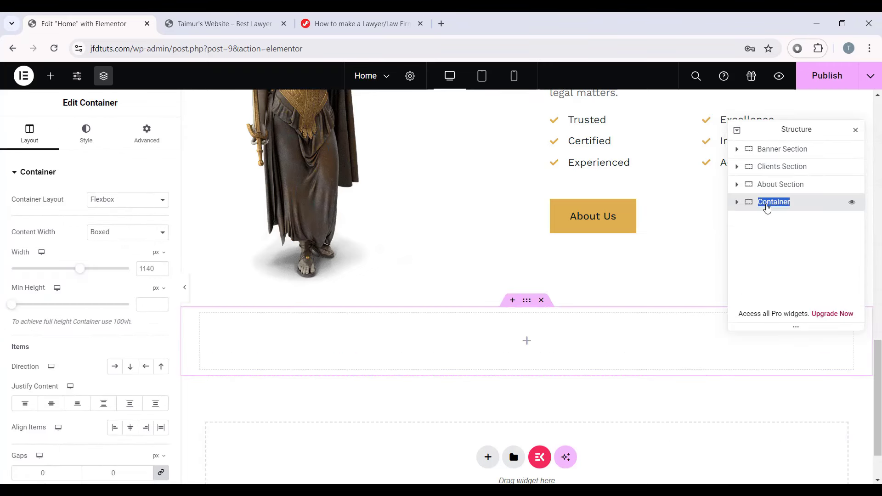
text(Cou)
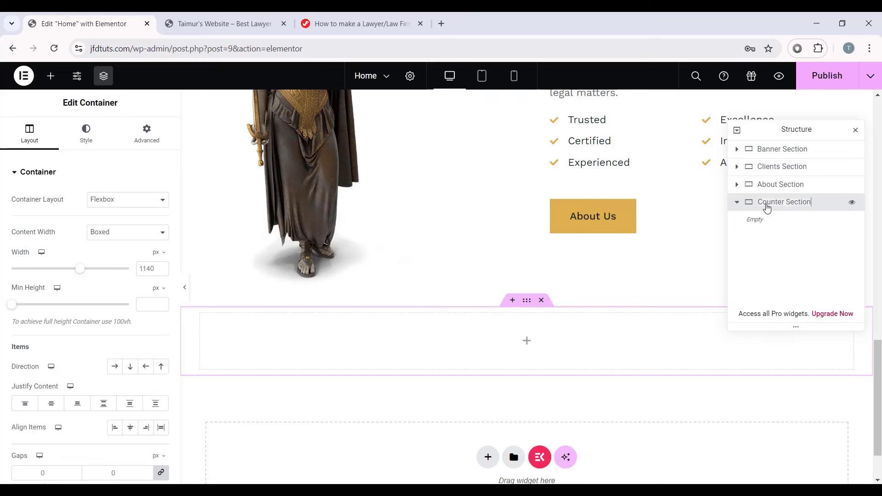
click(154, 267)
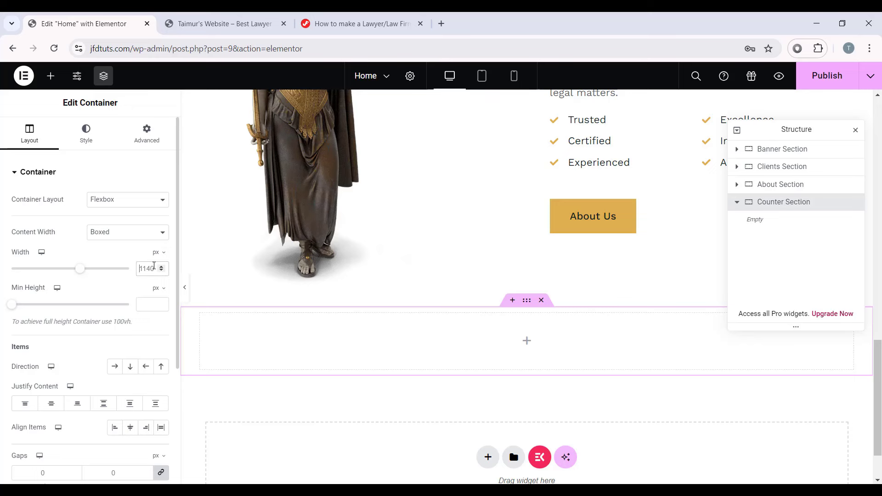
scroll(35, 339, down, 1)
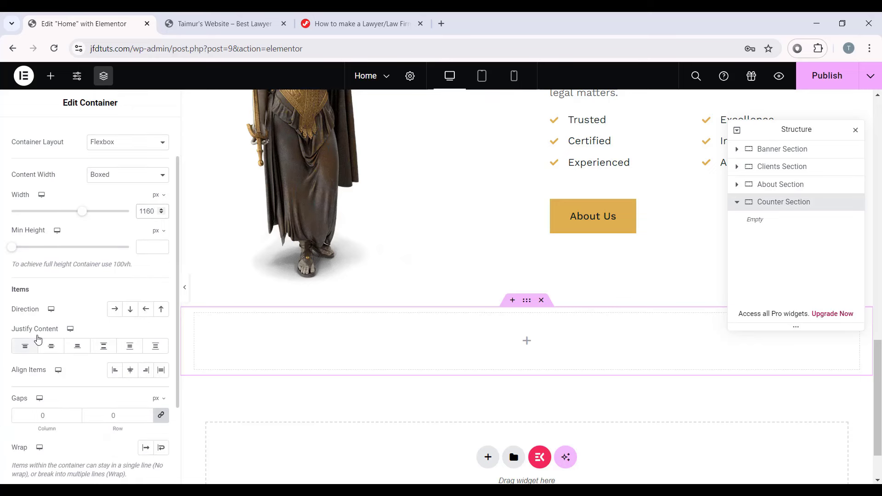
click(115, 311)
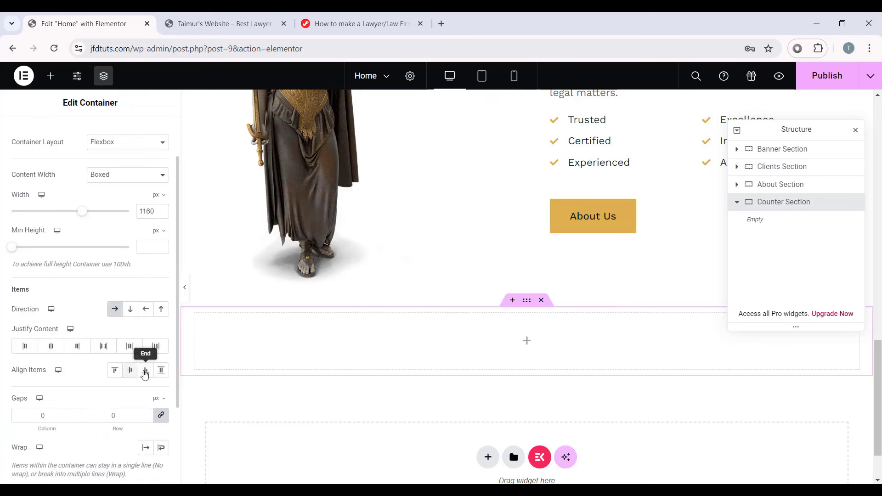
click(161, 372)
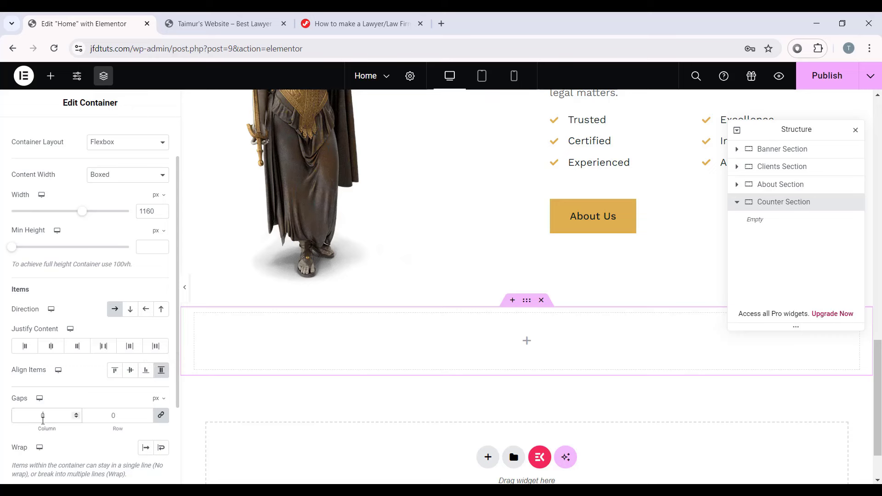
Step: Set the Counter Section padding to 30 px top and 100 px bottom
scroll(25, 386, up, 1)
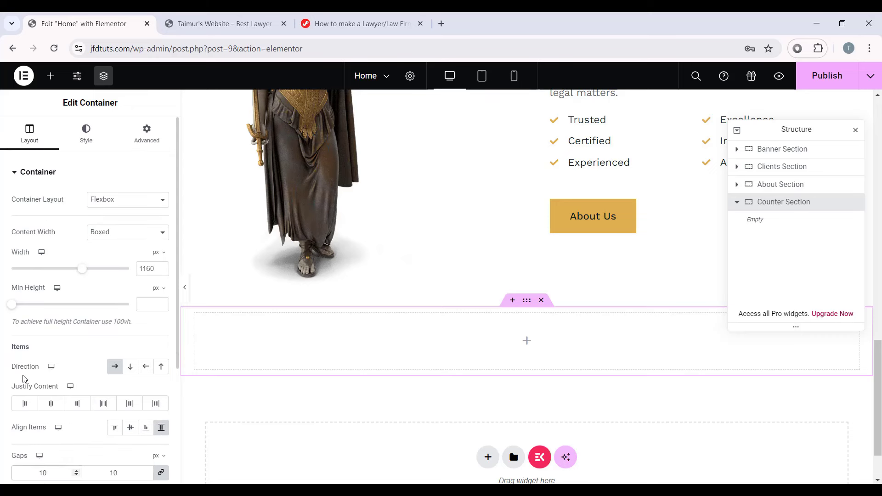
click(147, 134)
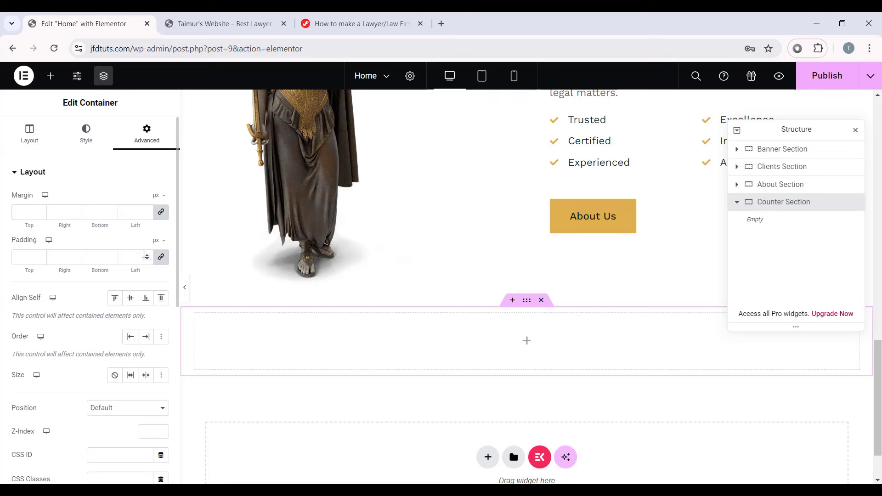
click(160, 258)
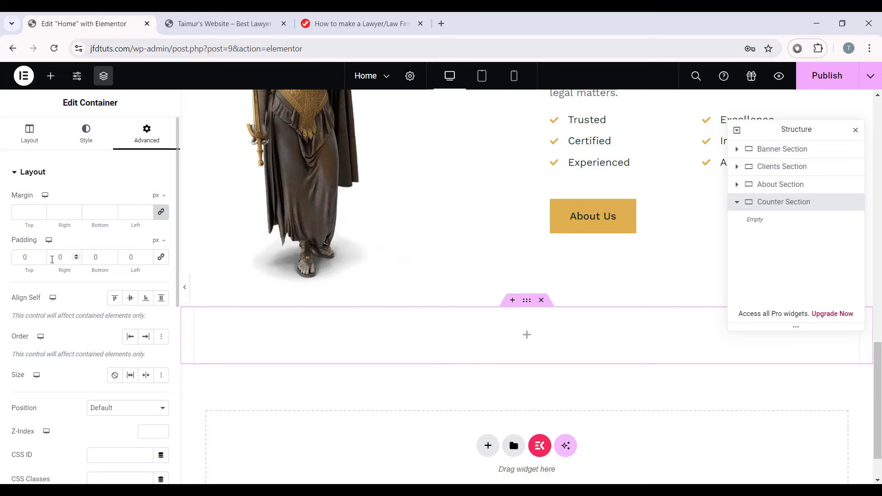
key(BackSpace)
text(30)
key(Tab)
key(Tab)
text(100)
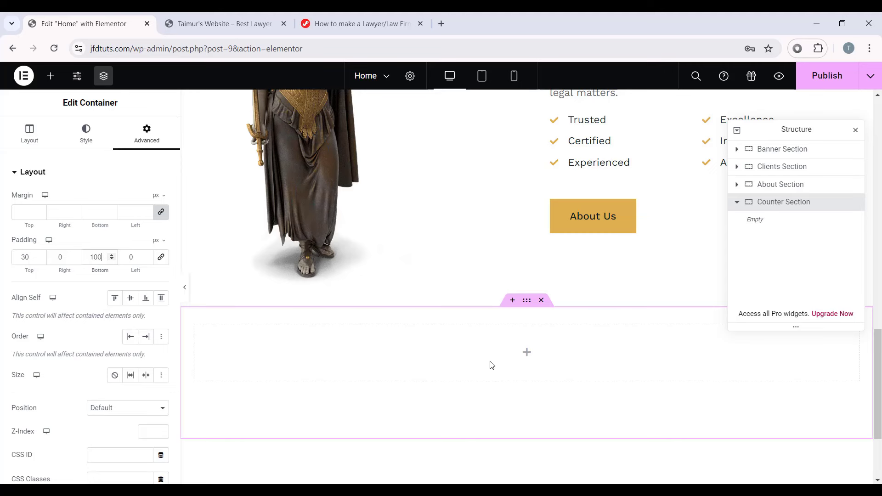
scroll(490, 364, down, 3)
Step: Search 'fun fact' and drop the JKit - Fun Fact widget into the Counter Section
click(527, 236)
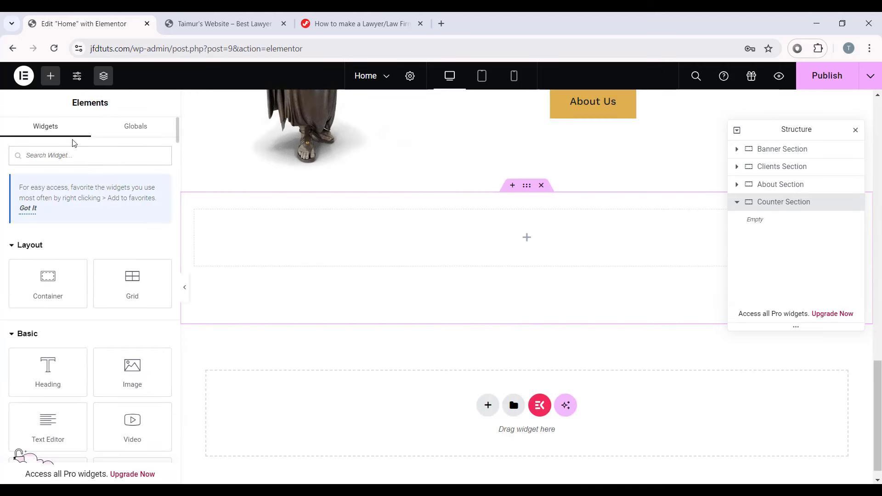
text(fun)
key(BackSpace)
key(BackSpace)
key(BackSpace)
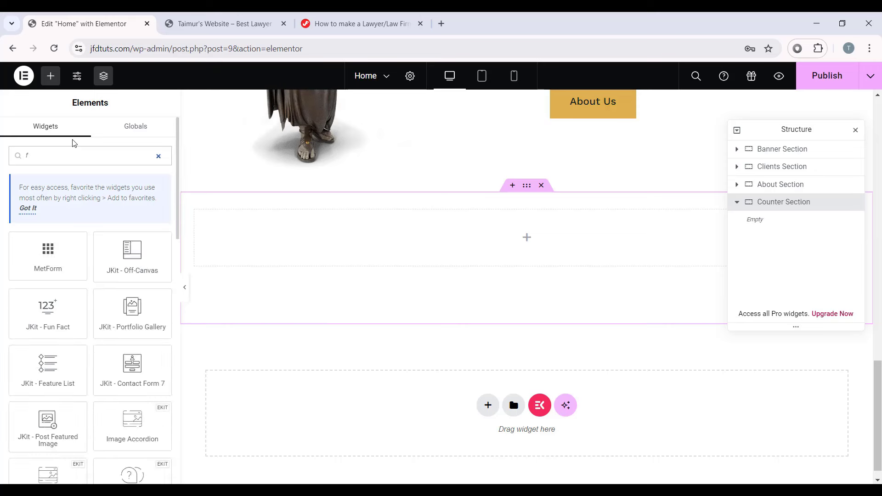
text(fun fact)
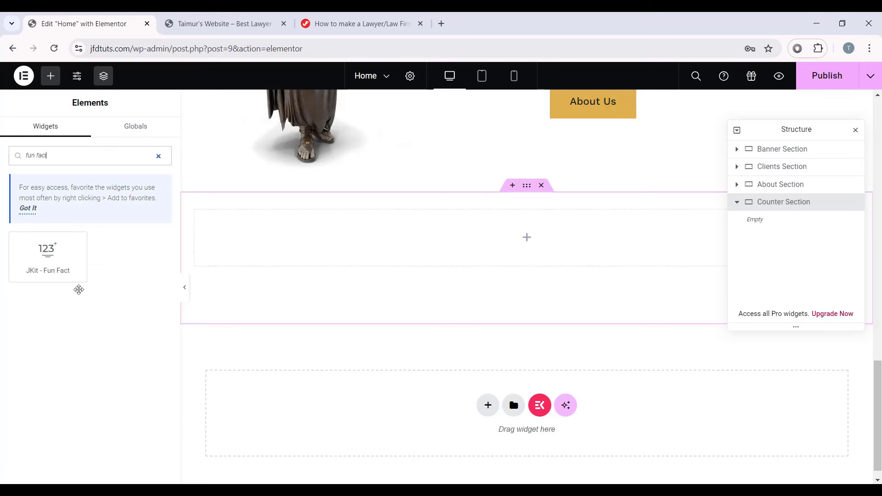
drag(45, 271, 506, 242)
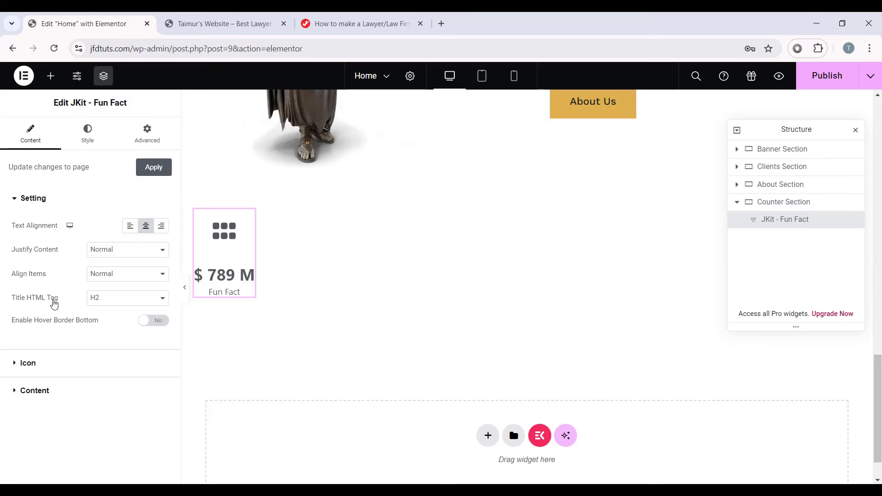
Step: Set the fun fact title tag to p and remove the counter's icon
click(99, 300)
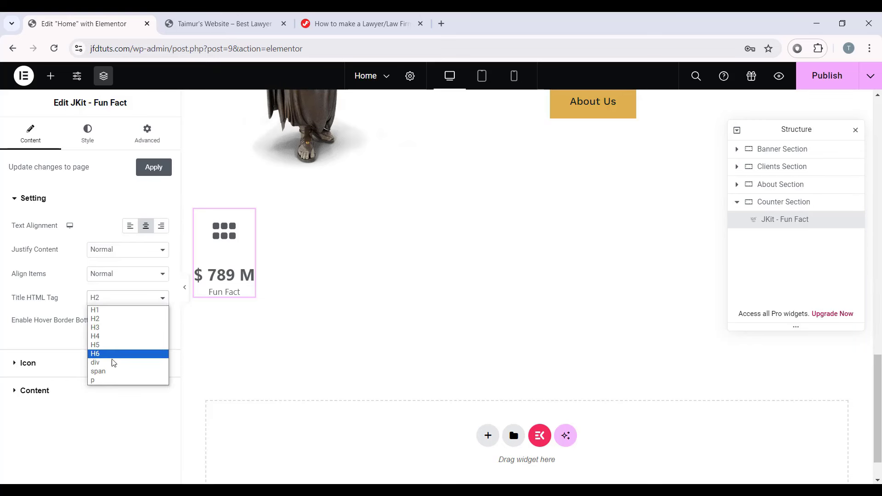
click(105, 381)
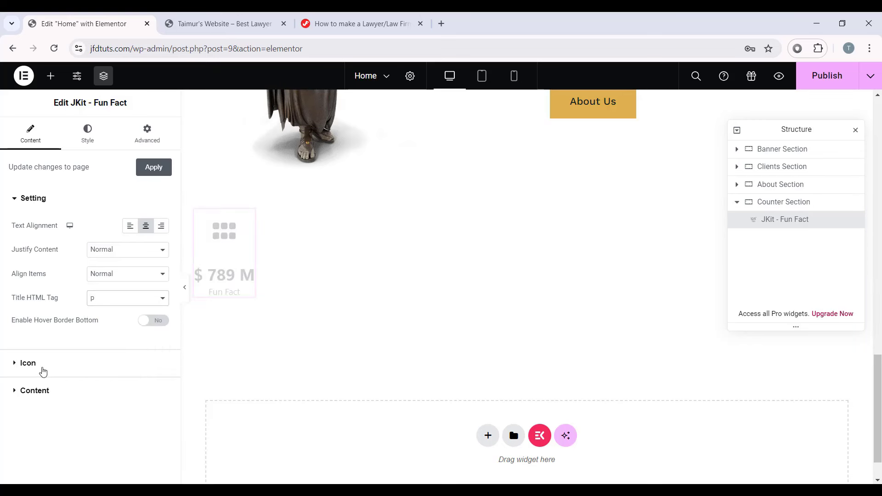
click(19, 370)
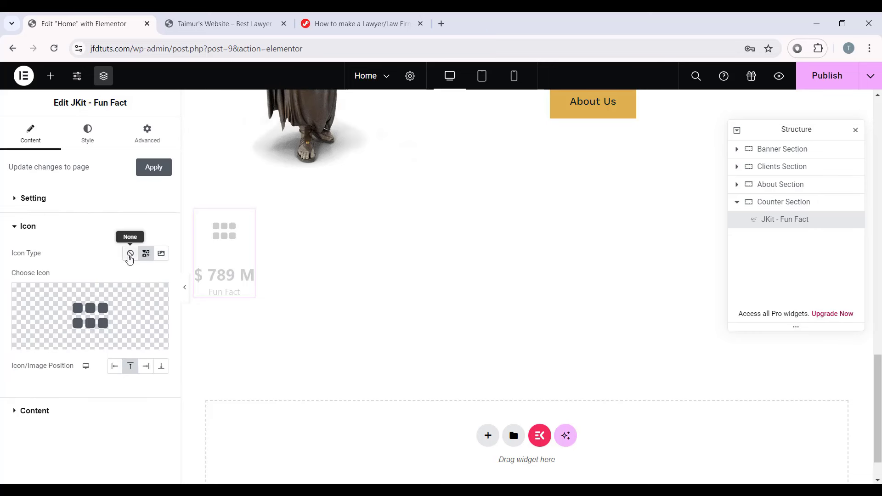
click(130, 254)
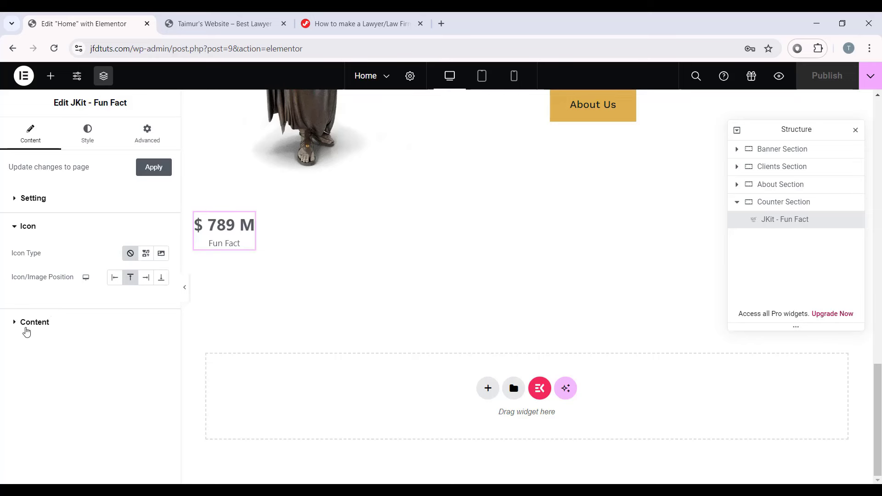
Step: Make the counter read 59 with no $ prefix or M suffix, title 'Best attorneys', + super symbol on
click(28, 323)
drag(32, 295, 2, 295)
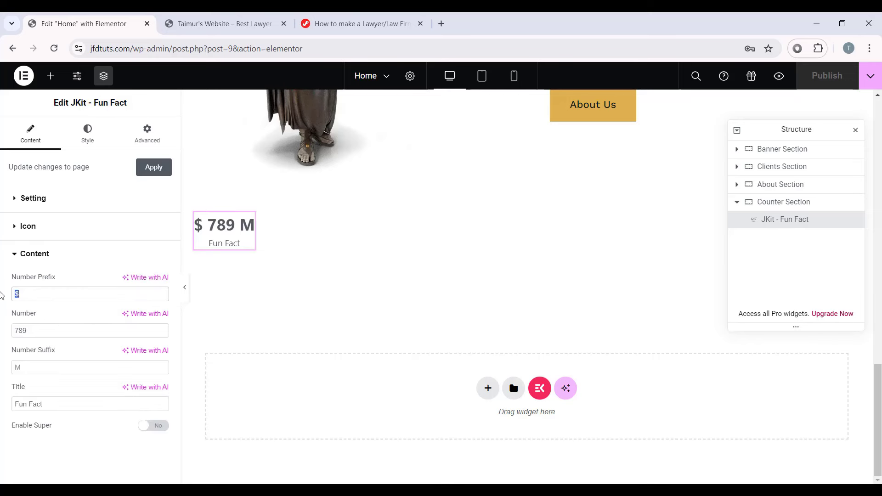
key(BackSpace)
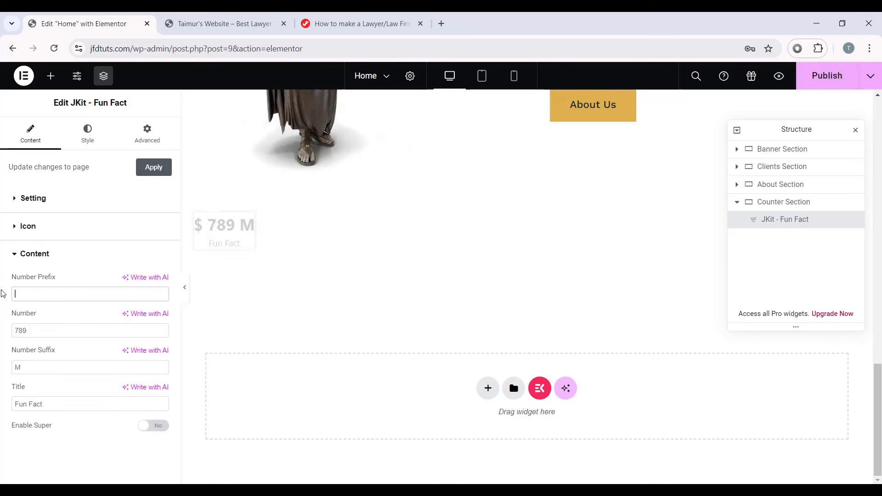
double_click(21, 330)
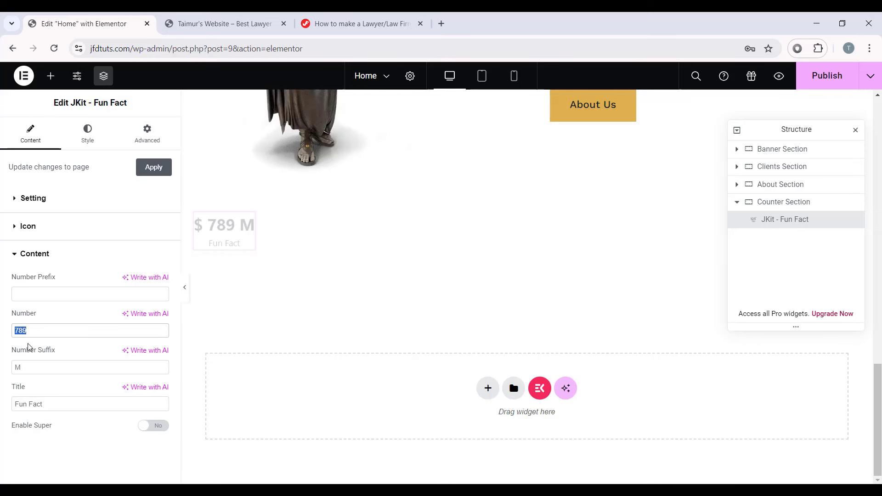
text(59)
double_click(41, 367)
key(BackSpace)
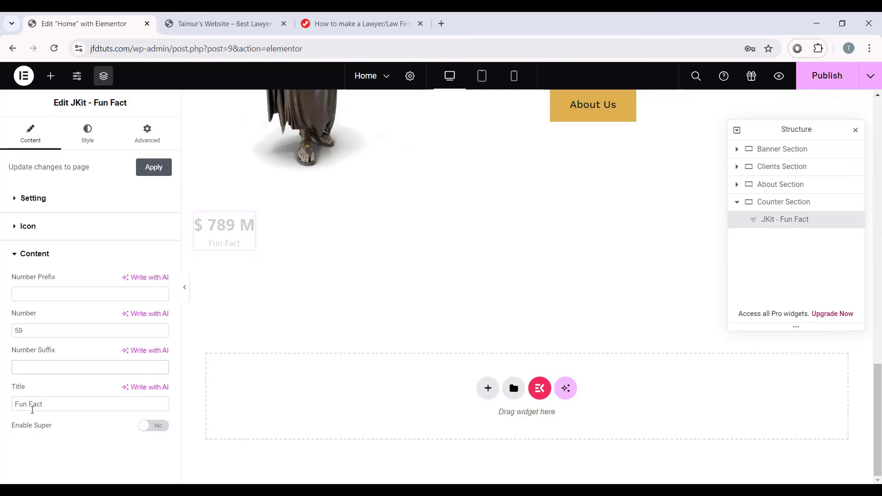
triple_click(32, 408)
text(Best attorneys)
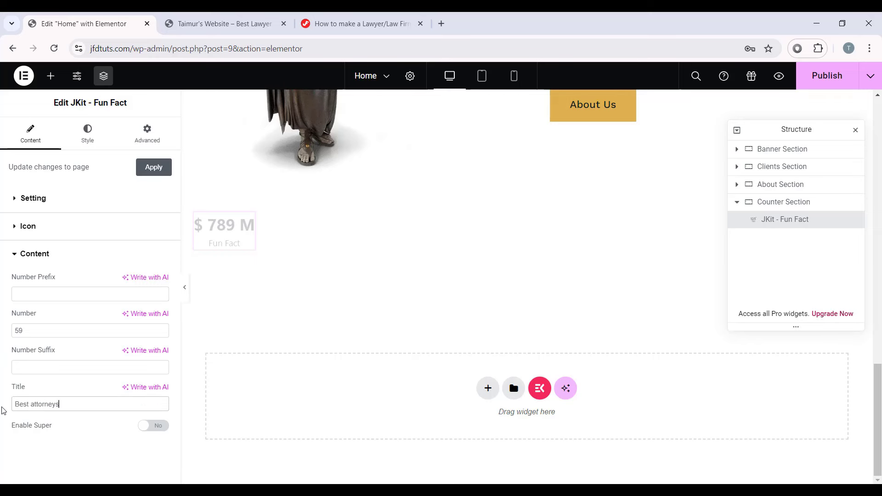
click(151, 426)
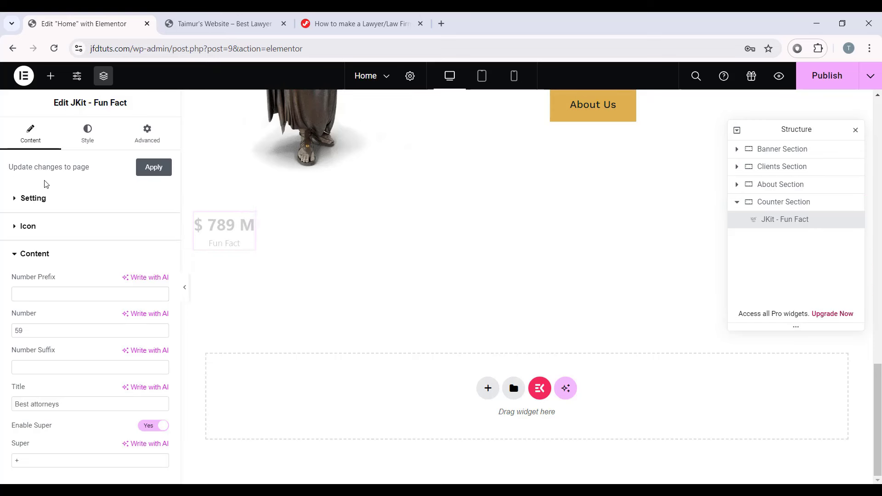
click(152, 171)
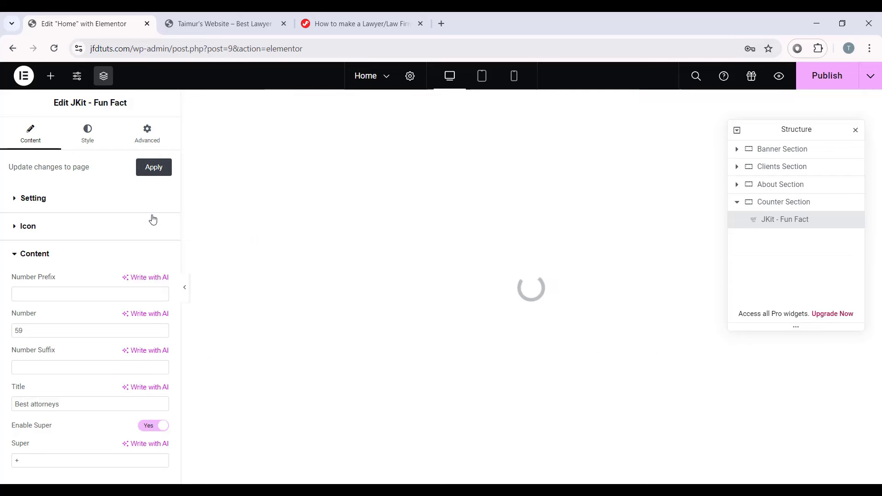
Step: Reload the editor and reopen the updated counter's style settings
scroll(349, 280, down, 12)
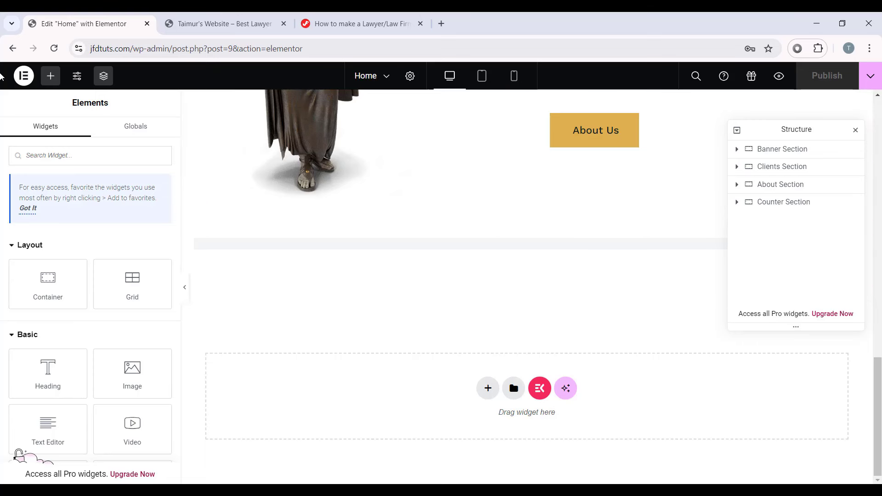
click(52, 48)
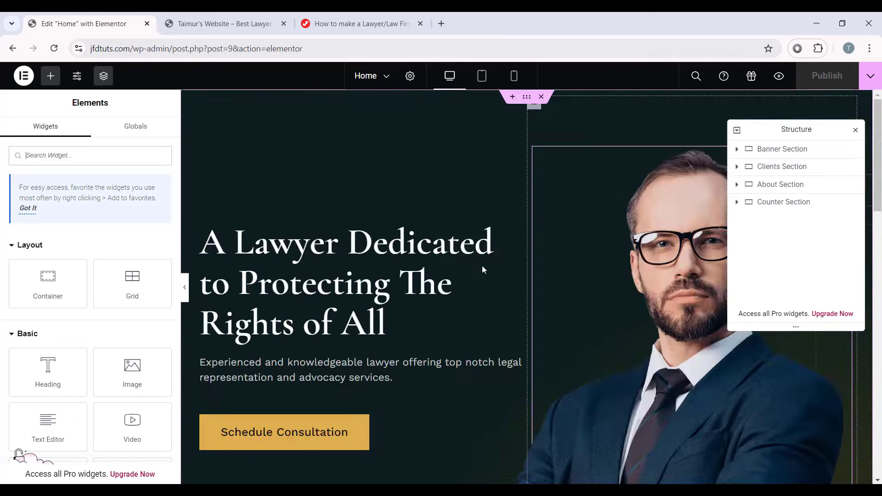
scroll(481, 265, down, 10)
scroll(482, 270, down, 8)
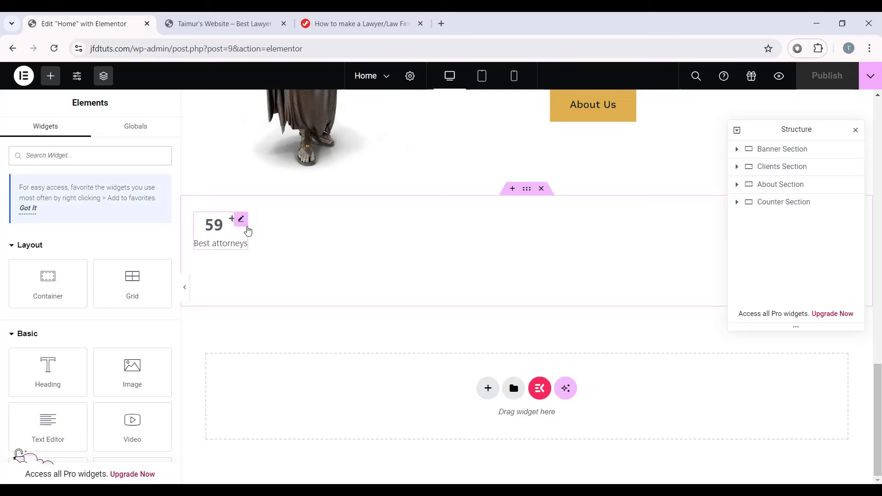
click(239, 220)
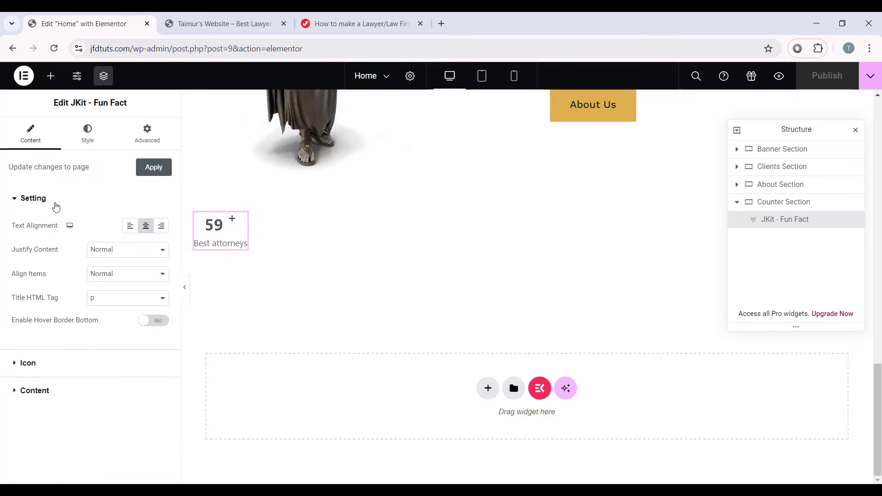
click(88, 136)
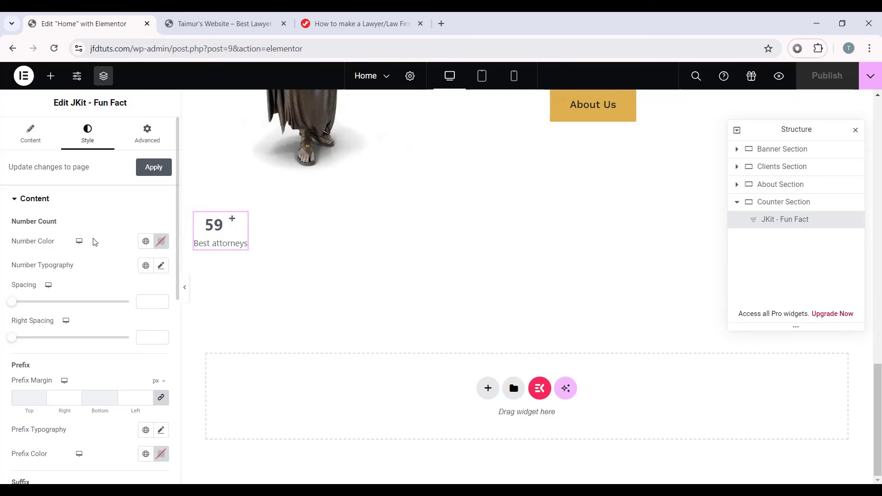
Step: Give the 59 number the Secondary global colour and Primary global font
click(145, 242)
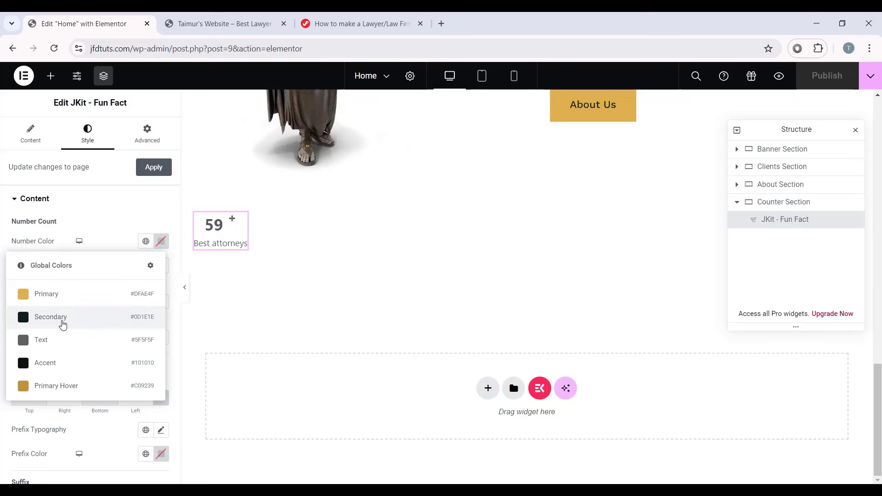
click(87, 316)
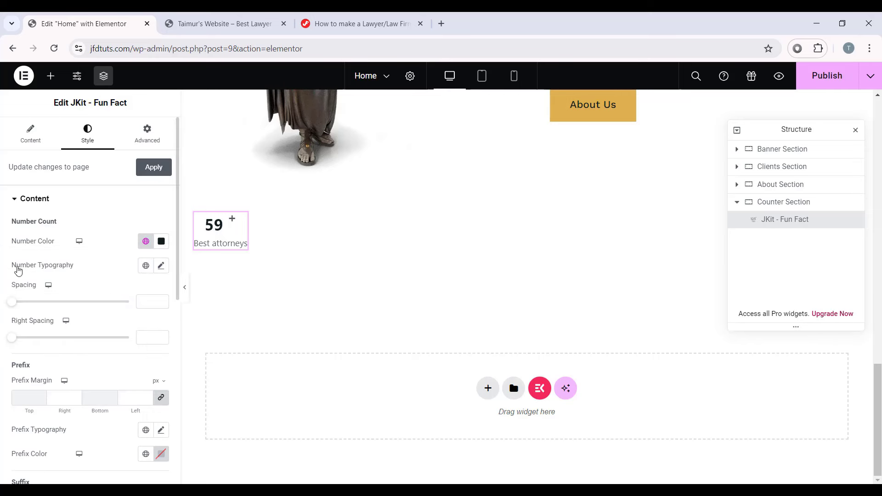
click(145, 265)
click(103, 326)
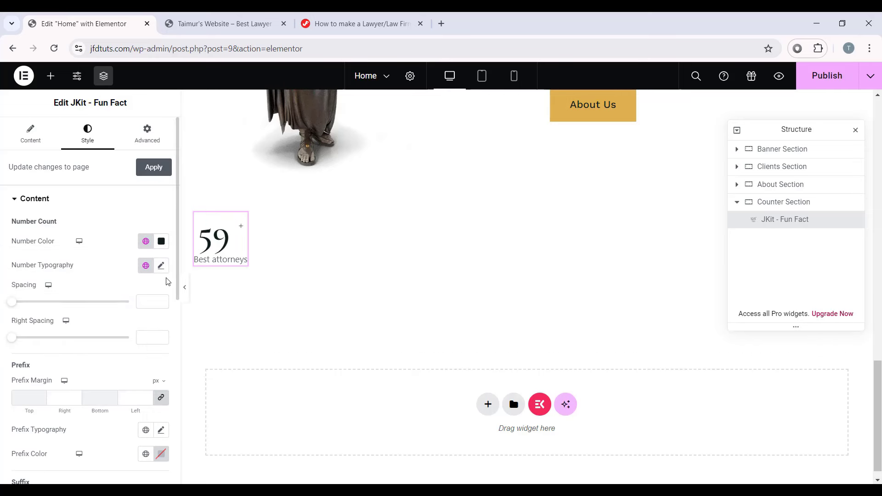
scroll(150, 405, down, 2)
scroll(128, 260, down, 3)
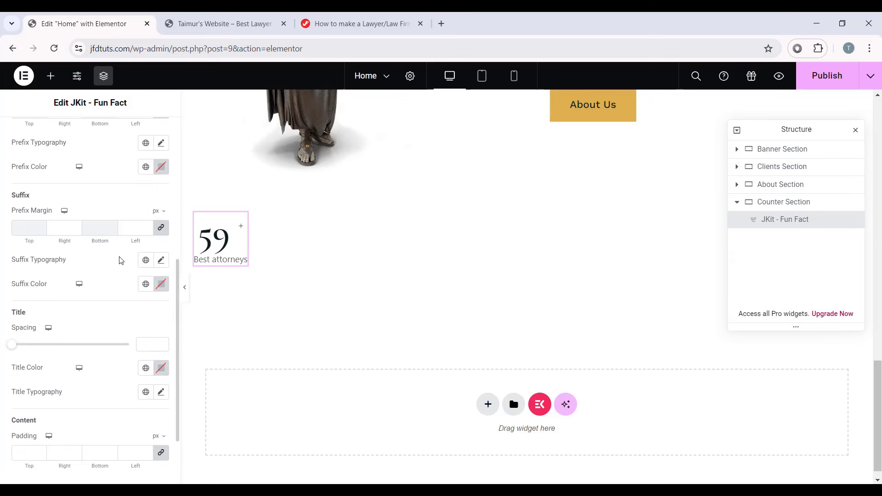
scroll(55, 323, down, 1)
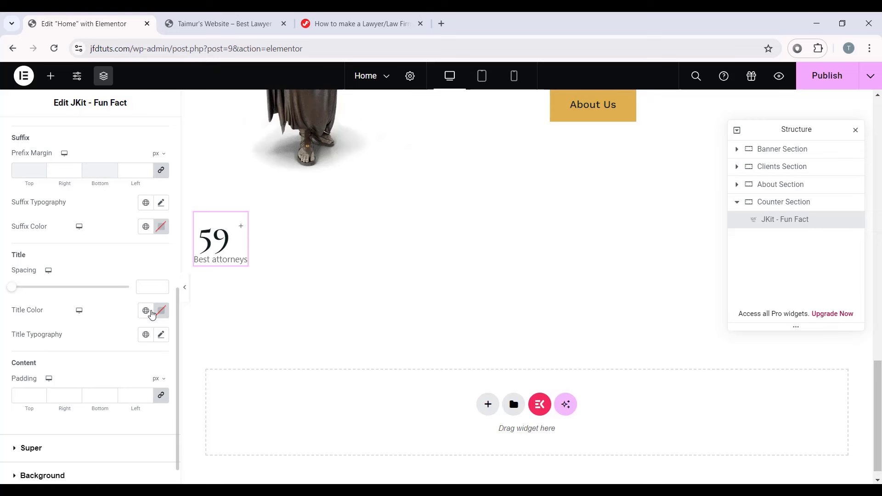
Step: Give the Best attorneys title the Secondary global colour and Text global font
click(146, 310)
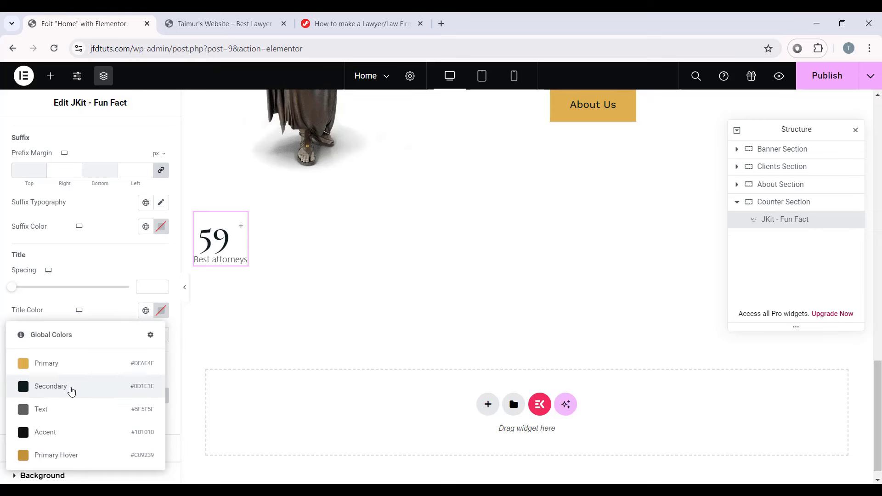
click(72, 387)
scroll(69, 312, down, 1)
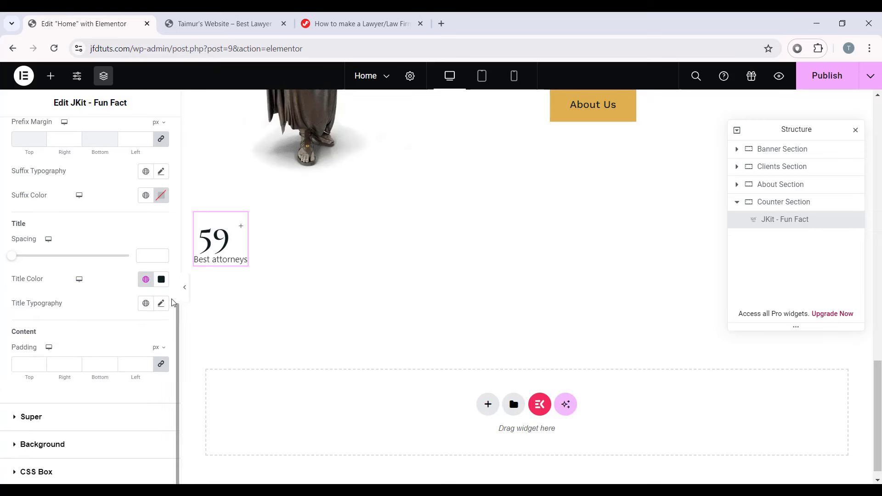
click(145, 303)
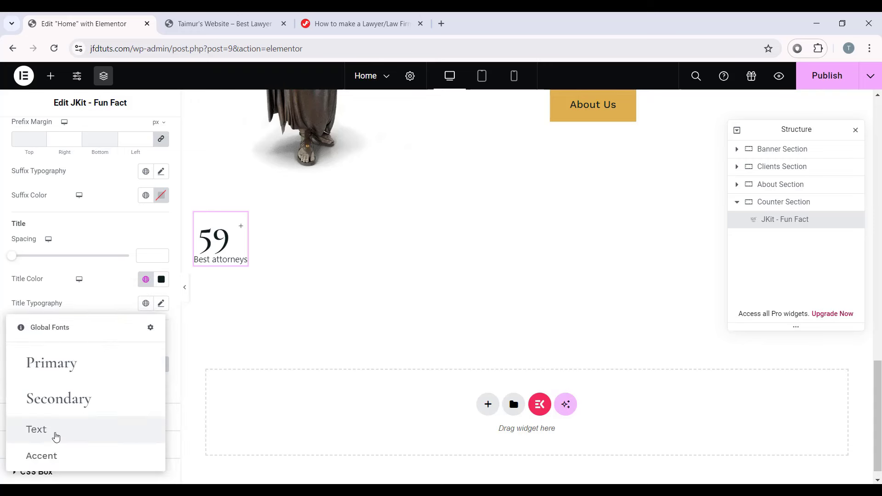
click(55, 434)
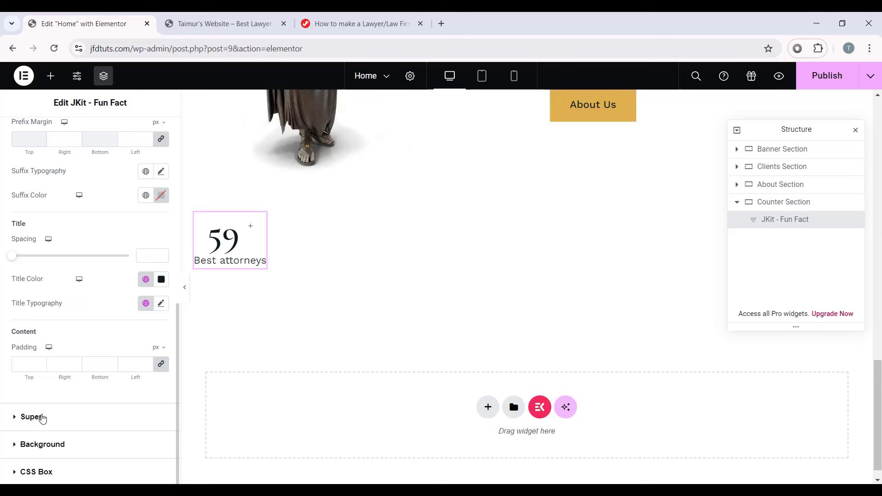
Step: Style the + super symbol with the Primary gold colour, Primary font and 53 font size
click(45, 395)
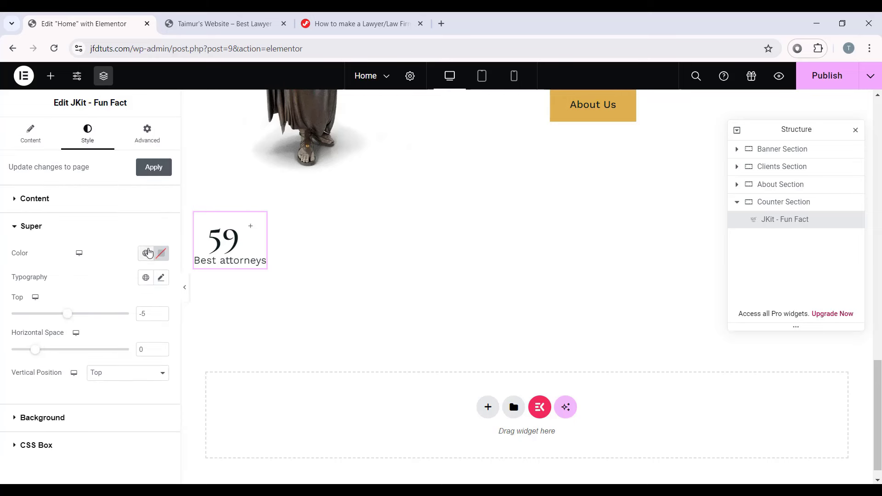
click(145, 253)
click(45, 306)
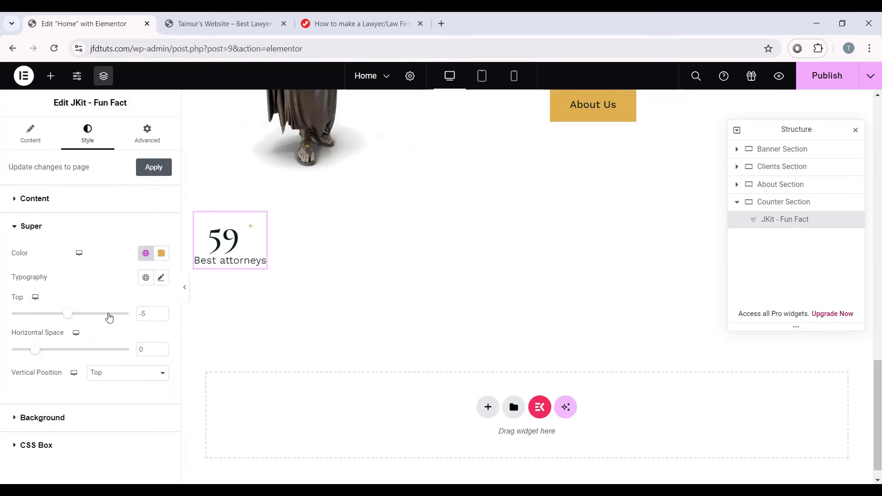
click(160, 278)
click(145, 277)
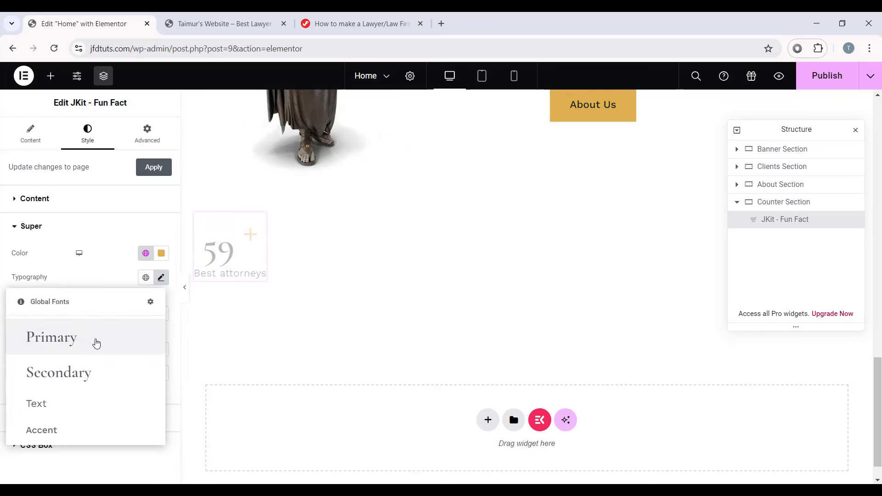
click(96, 343)
click(160, 277)
scroll(115, 306, down, 2)
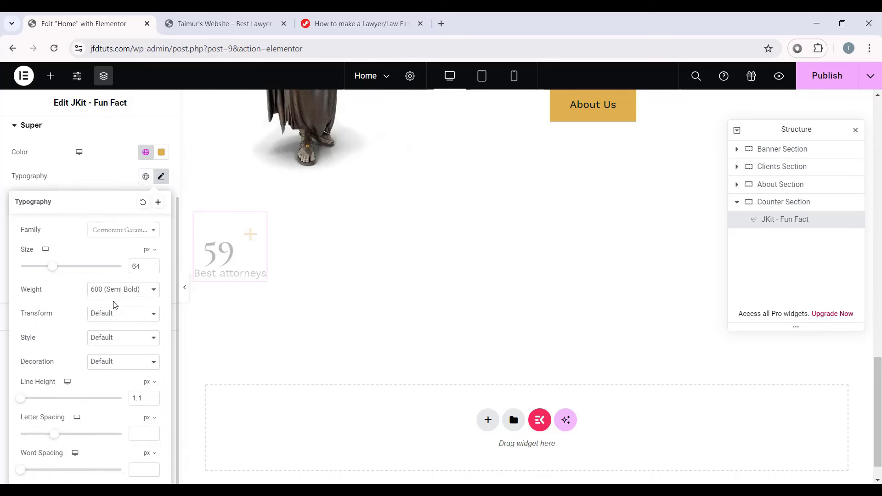
double_click(149, 266)
text(5)
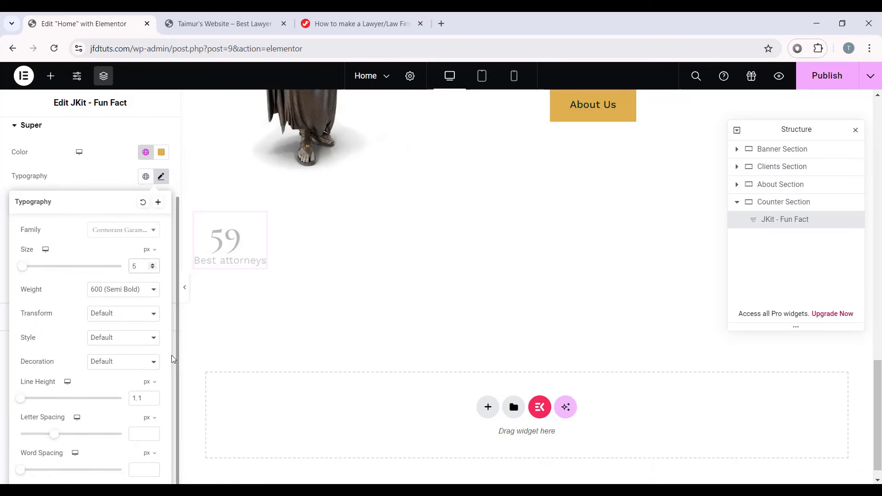
text(3)
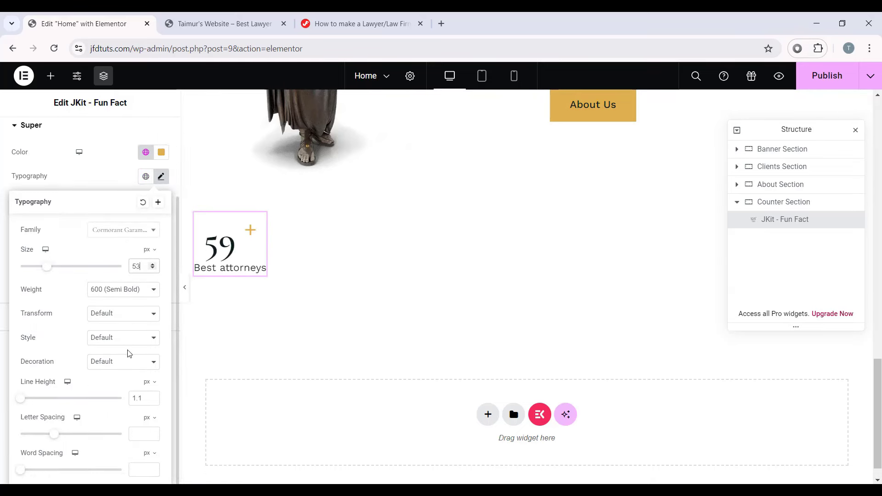
click(150, 382)
click(148, 401)
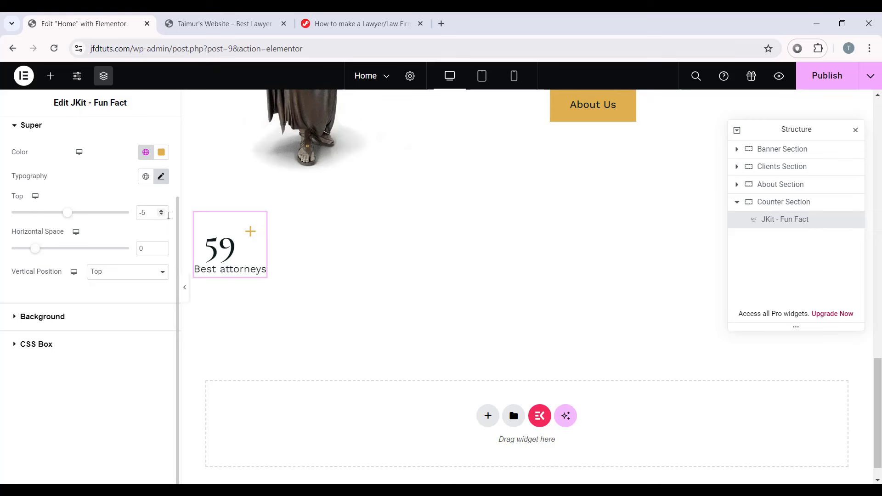
Step: Offset the + symbol with Top 20 and Horizontal Space -8, keeping Vertical Position Top
text(20)
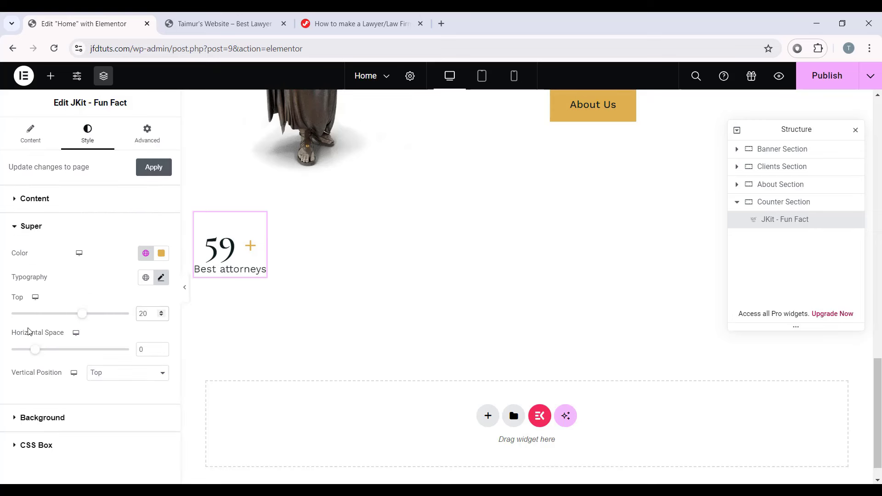
drag(147, 350, 129, 350)
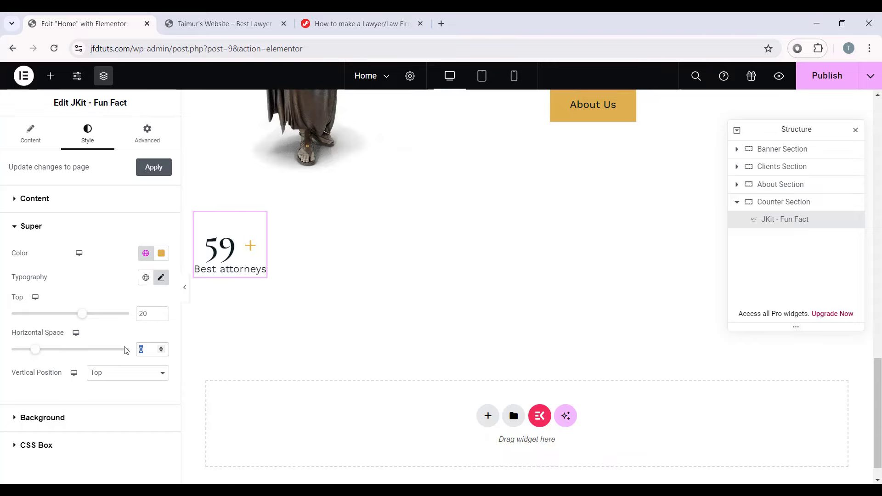
text(-8)
click(102, 377)
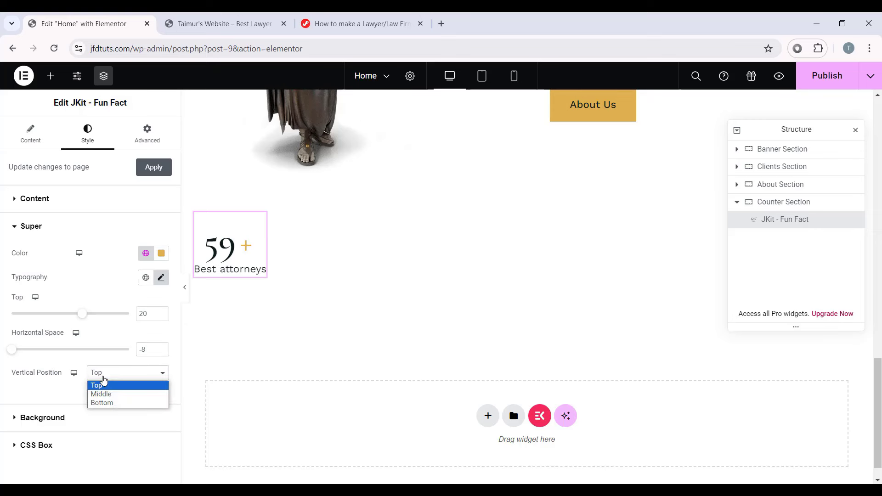
click(112, 388)
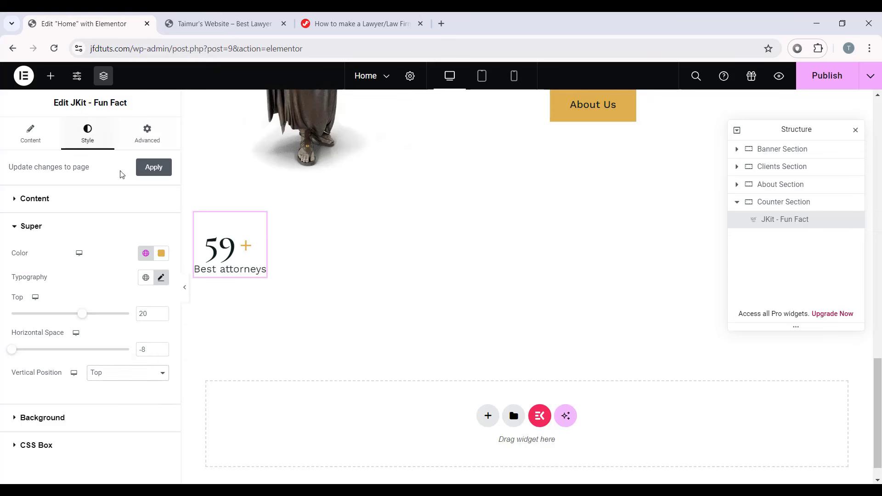
click(147, 134)
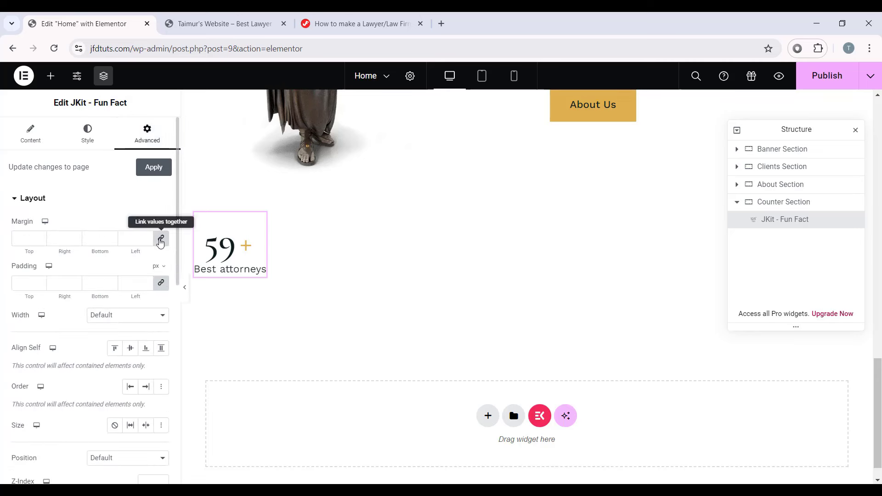
Step: Give the counter a -20 top margin and Full Width (100%) width
click(160, 238)
click(27, 238)
text(-20)
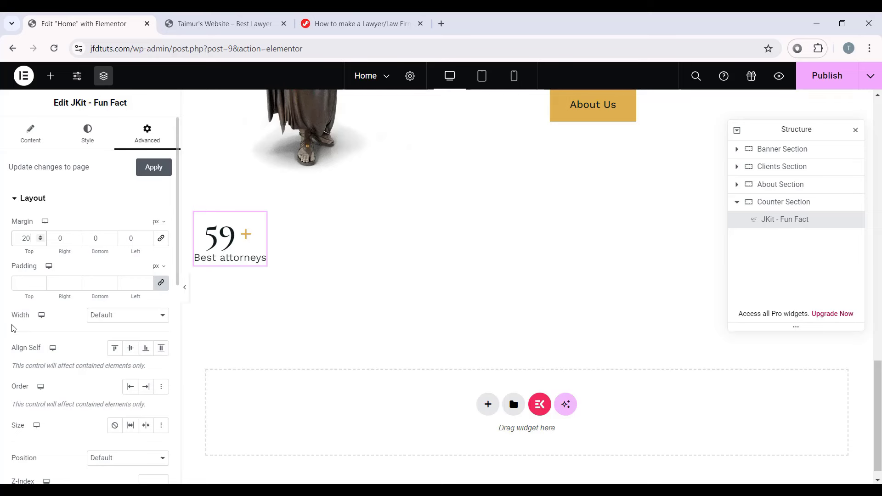
click(114, 317)
click(123, 335)
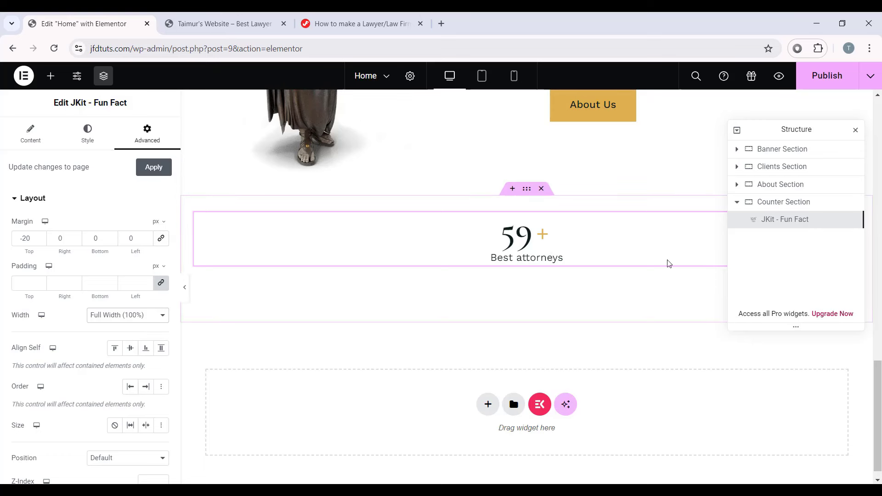
Step: Duplicate the counter in the Structure panel to make a row of four counters
right_click(782, 222)
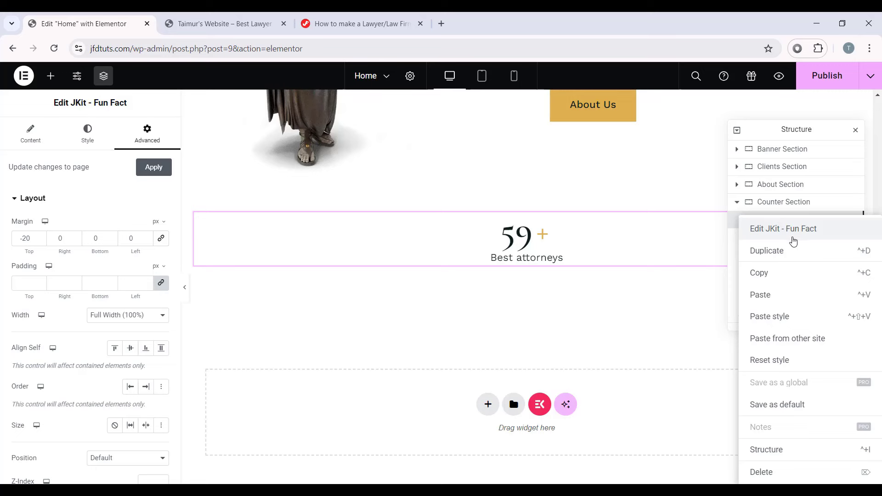
click(802, 240)
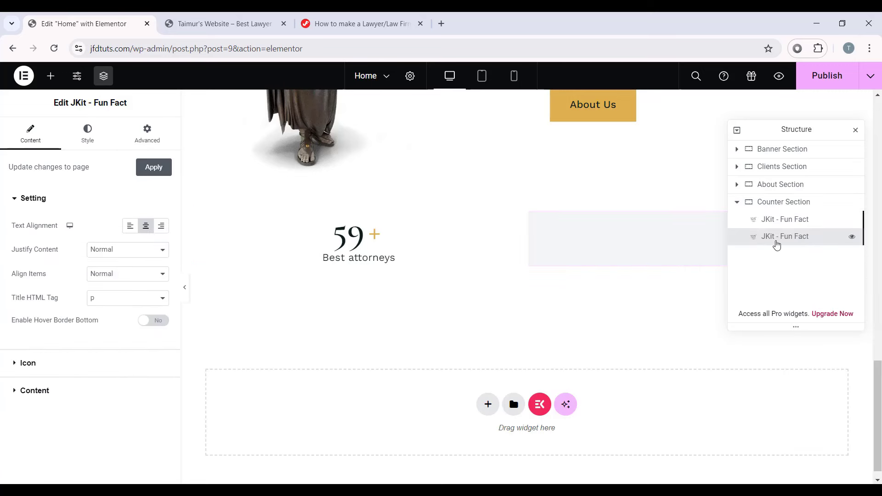
right_click(776, 242)
click(765, 251)
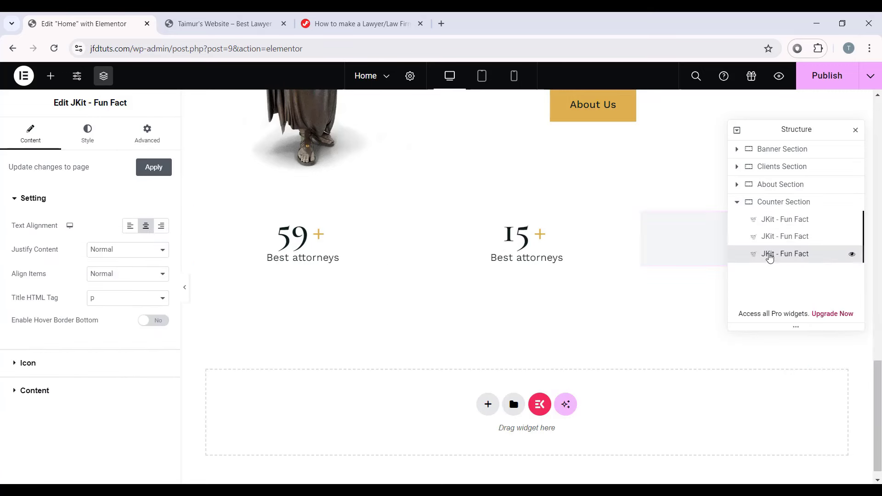
right_click(764, 253)
click(771, 260)
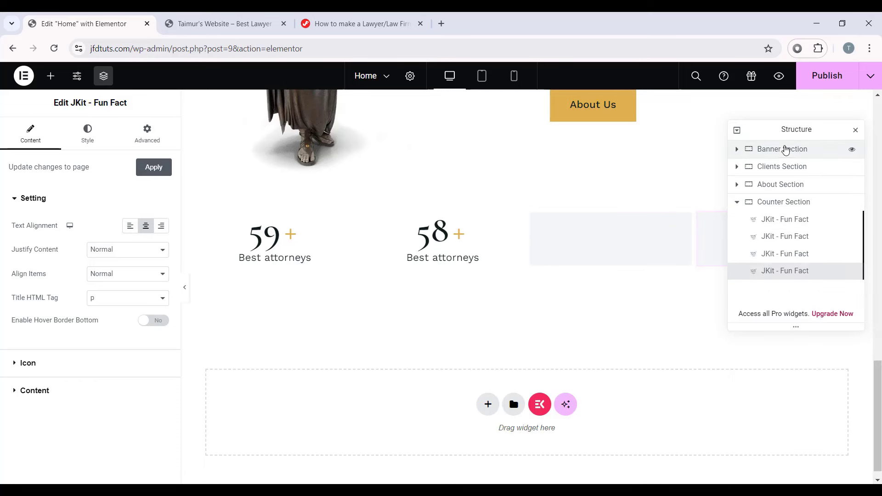
drag(795, 126, 360, 312)
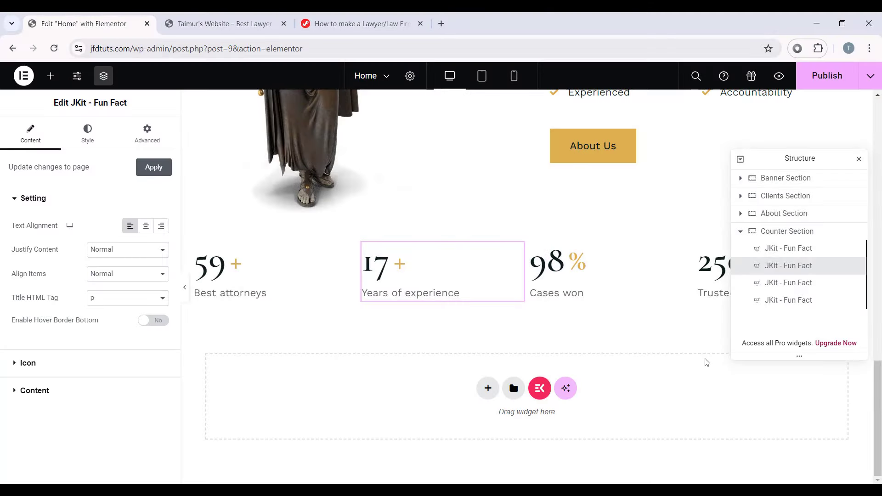
Step: Center-align the text of the 59 Best attorneys counter
drag(819, 158, 819, 343)
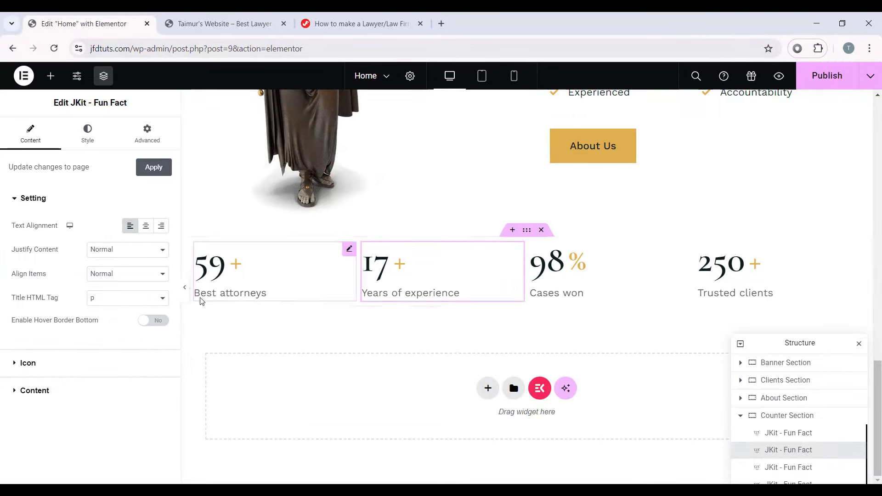
scroll(186, 291, up, 4)
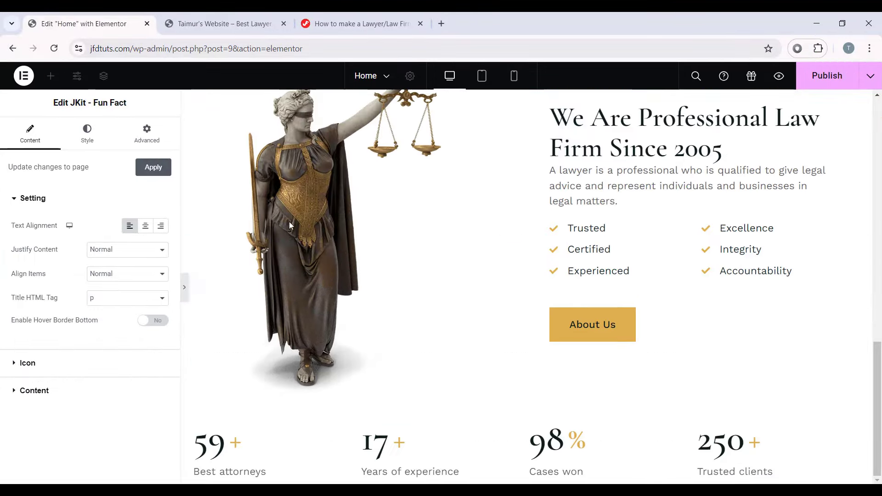
click(185, 287)
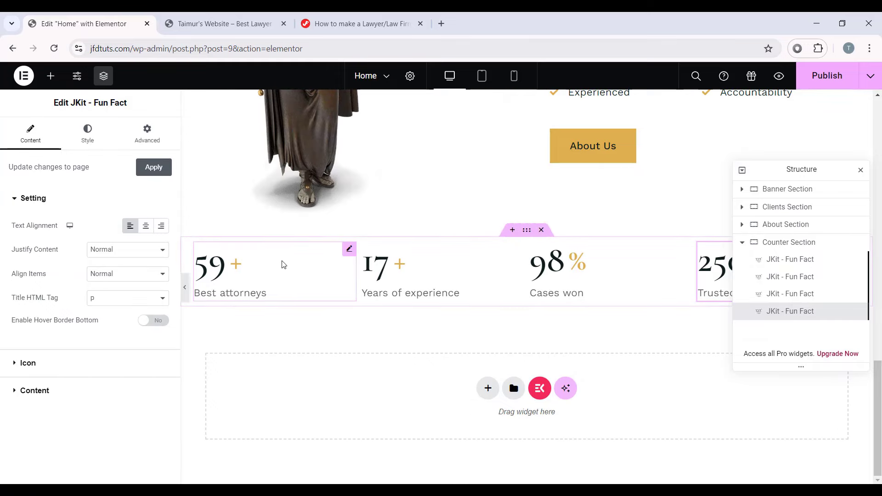
click(327, 267)
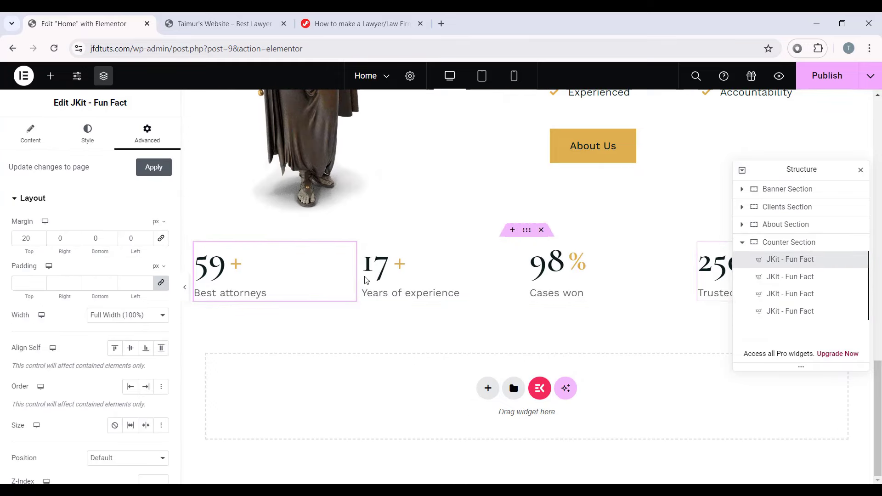
click(34, 143)
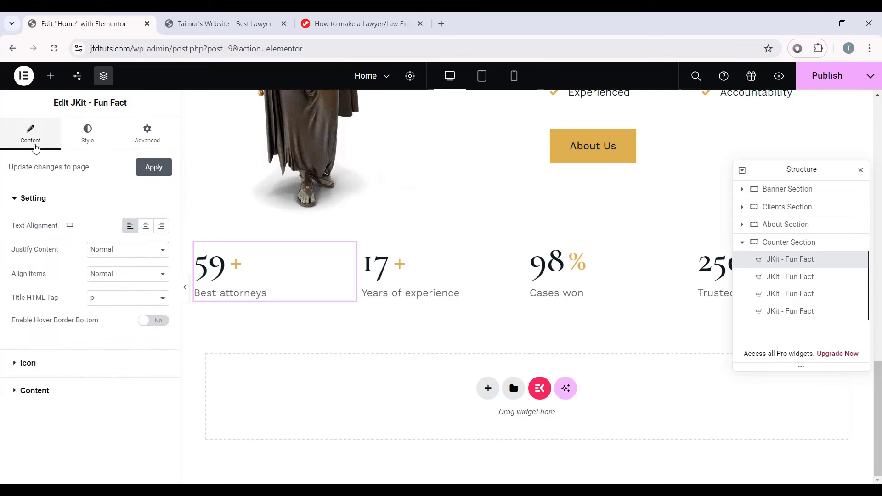
click(146, 225)
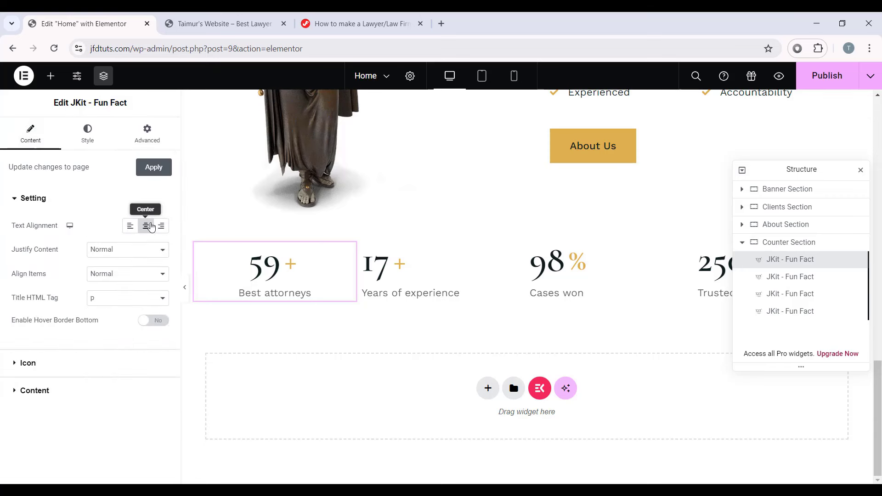
Step: Copy the 59 counter's style and paste it onto Years of experience, Cases won and Trusted clients
right_click(279, 271)
click(314, 273)
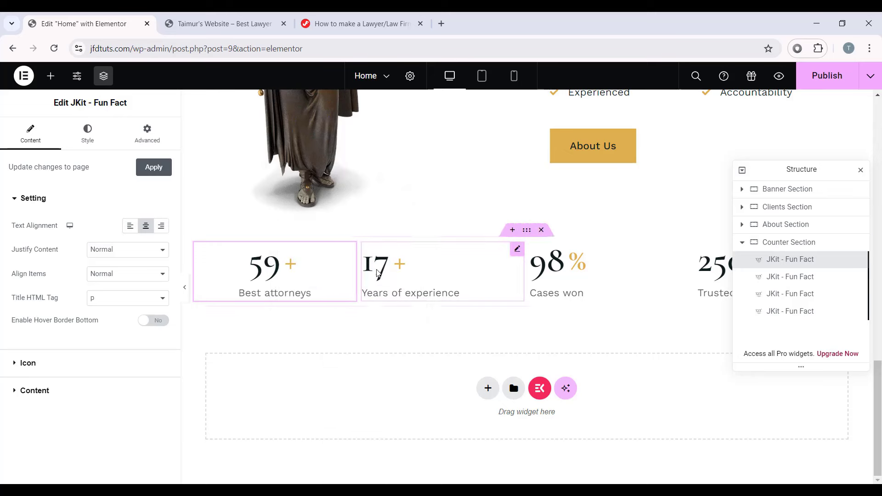
right_click(380, 275)
click(420, 316)
right_click(547, 286)
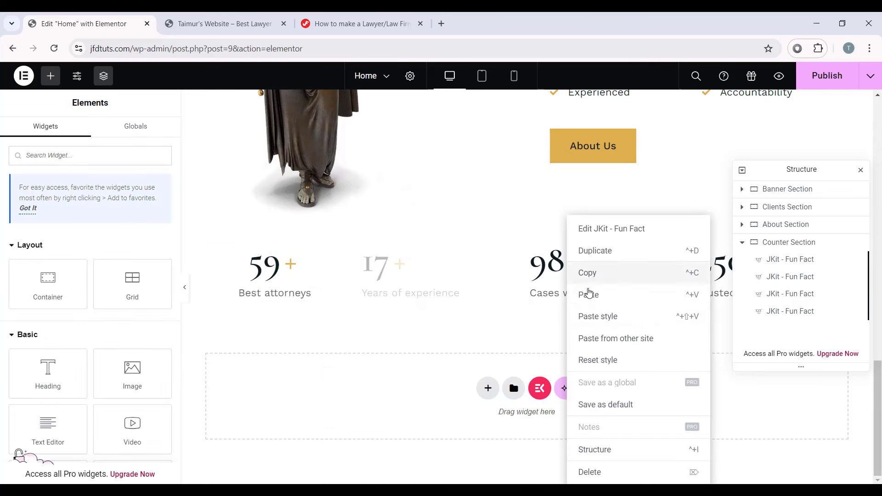
click(588, 316)
right_click(712, 293)
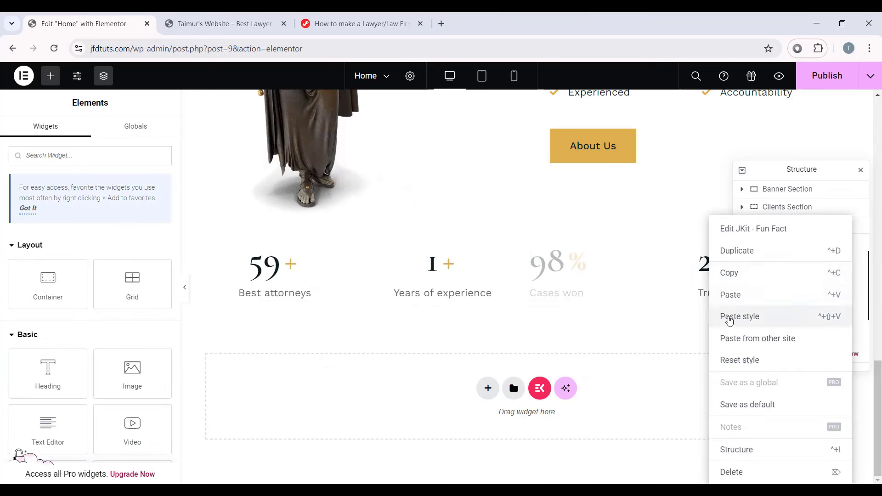
click(724, 317)
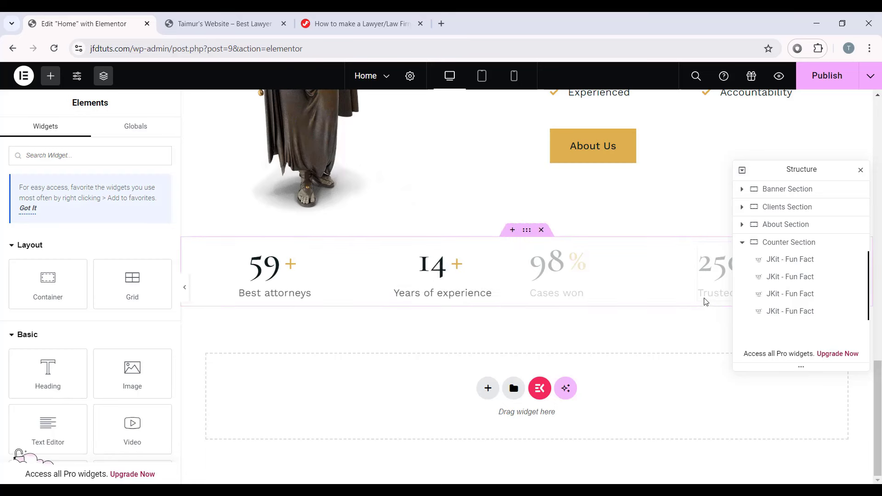
Step: Preview the four centered counters, then switch to Tablet Portrait view to check them
click(186, 289)
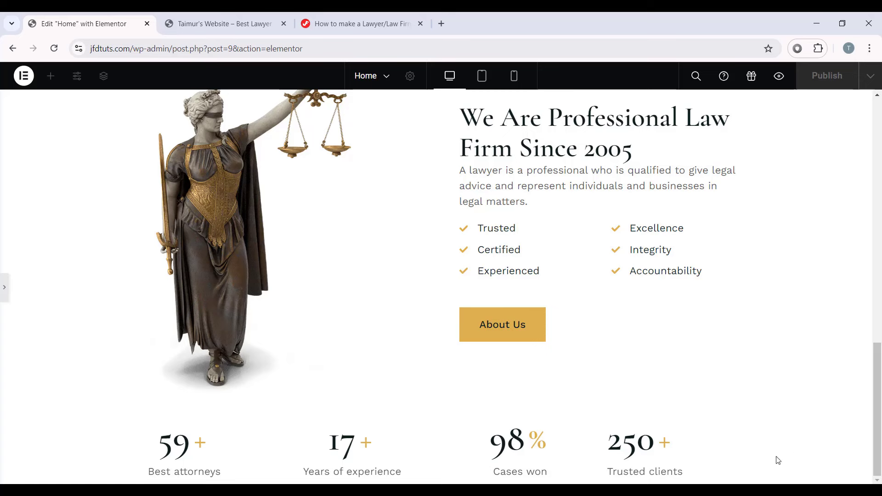
scroll(3, 290, down, 3)
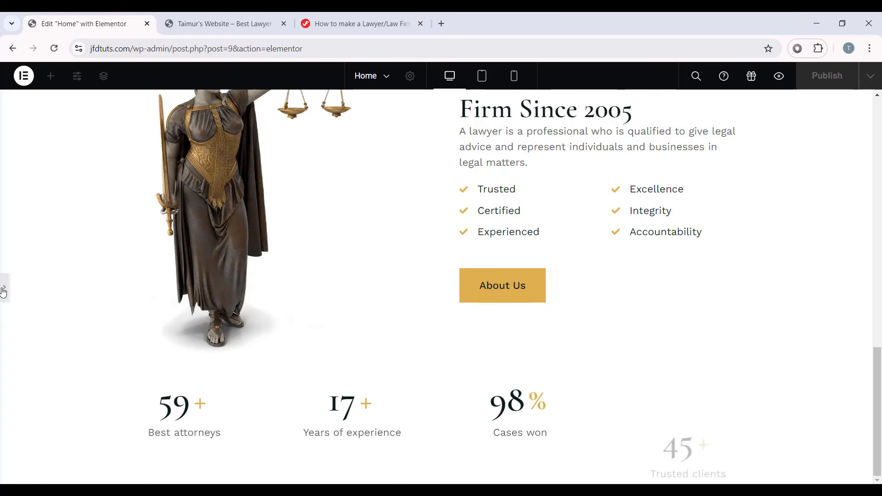
click(4, 287)
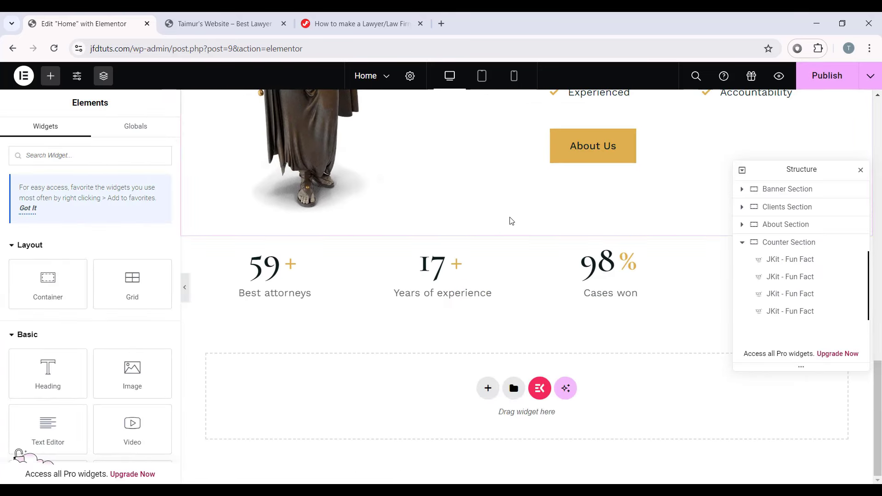
click(482, 76)
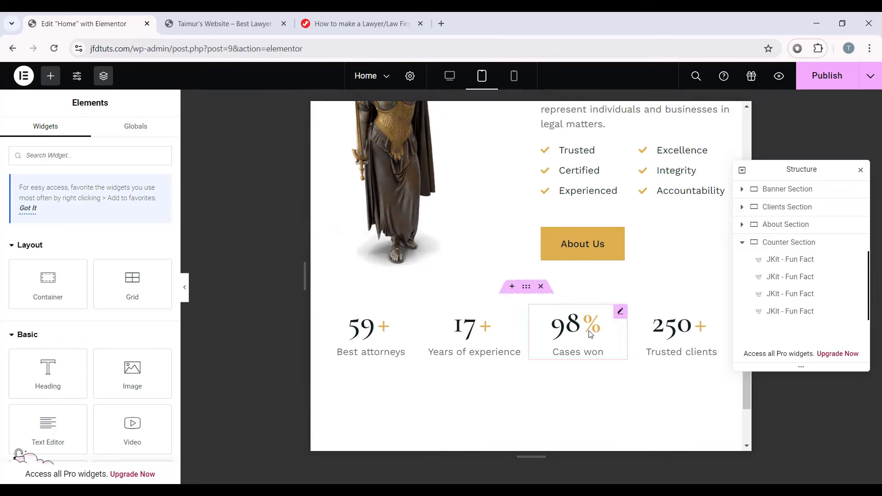
scroll(618, 309, down, 3)
drag(778, 170, 782, 239)
scroll(518, 234, up, 1)
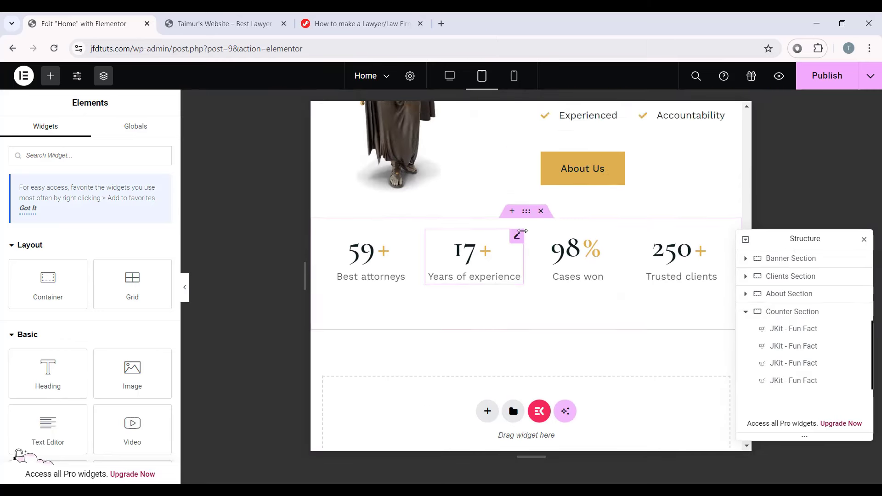
scroll(427, 253, down, 1)
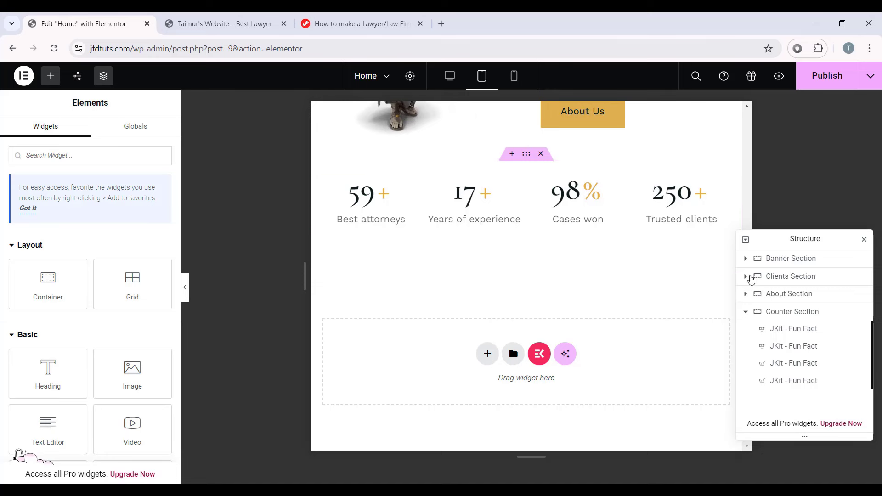
click(820, 316)
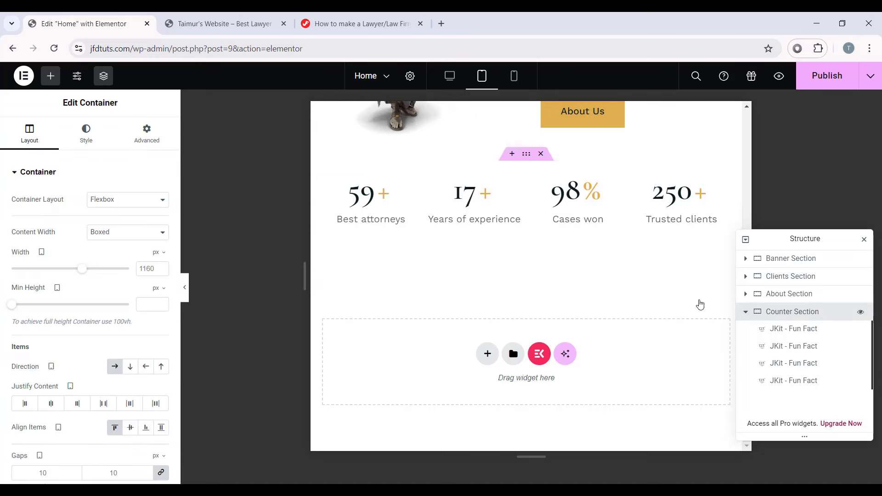
click(147, 135)
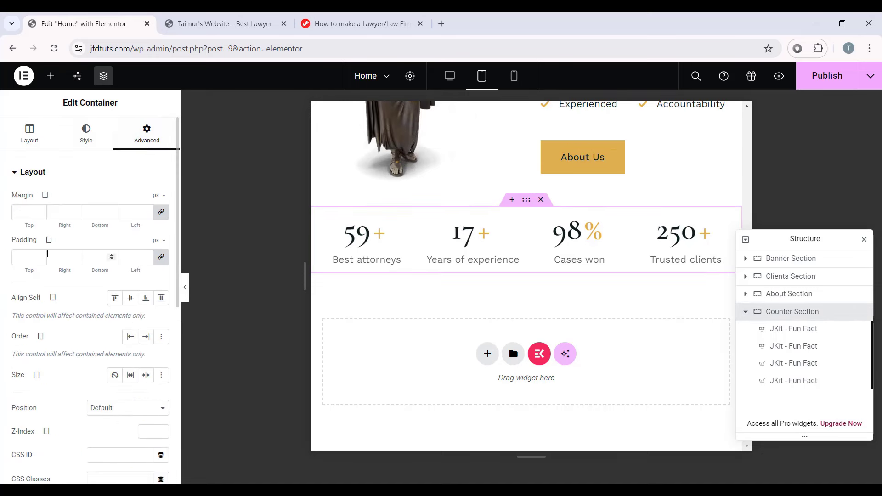
click(161, 256)
drag(37, 256, 10, 255)
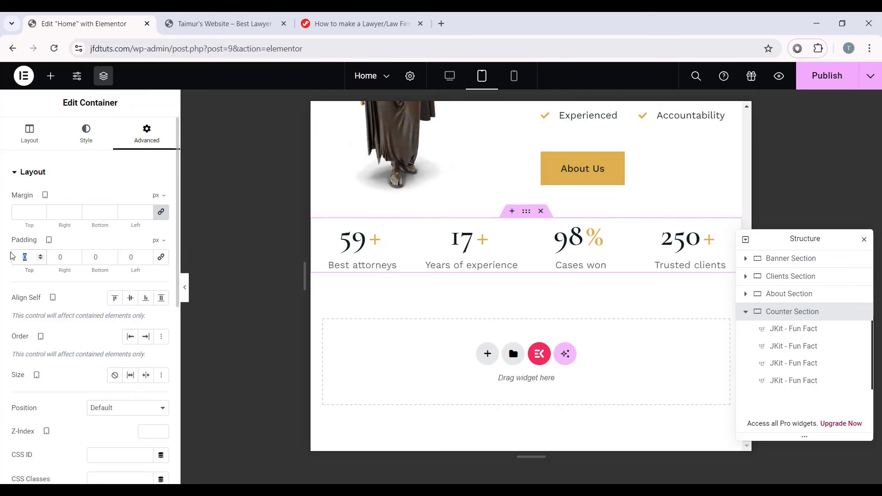
text(20)
key(Tab)
text(20)
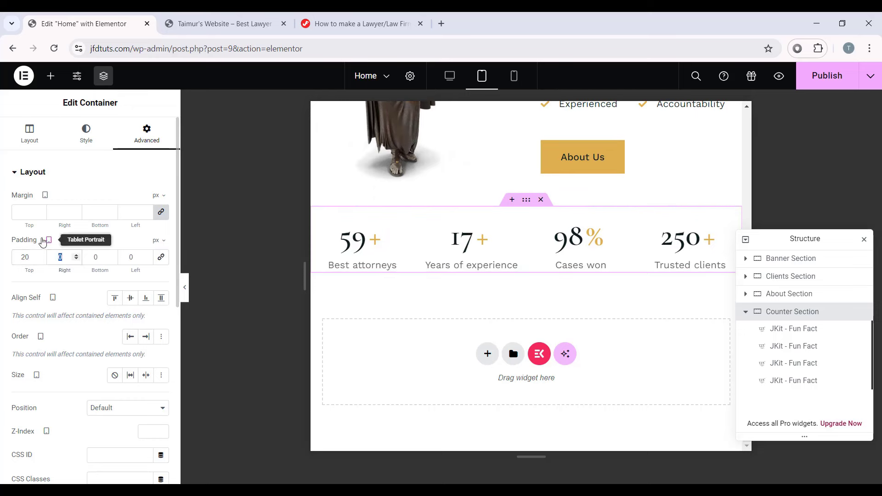
click(98, 258)
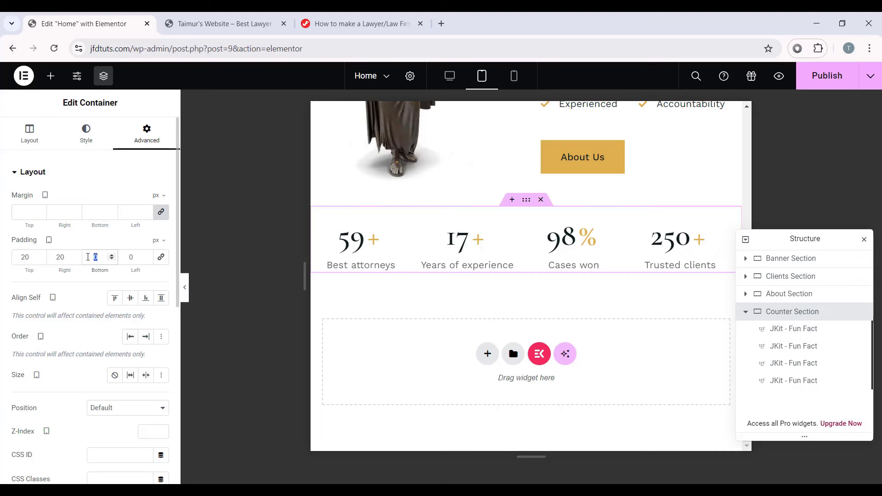
text(80)
double_click(132, 257)
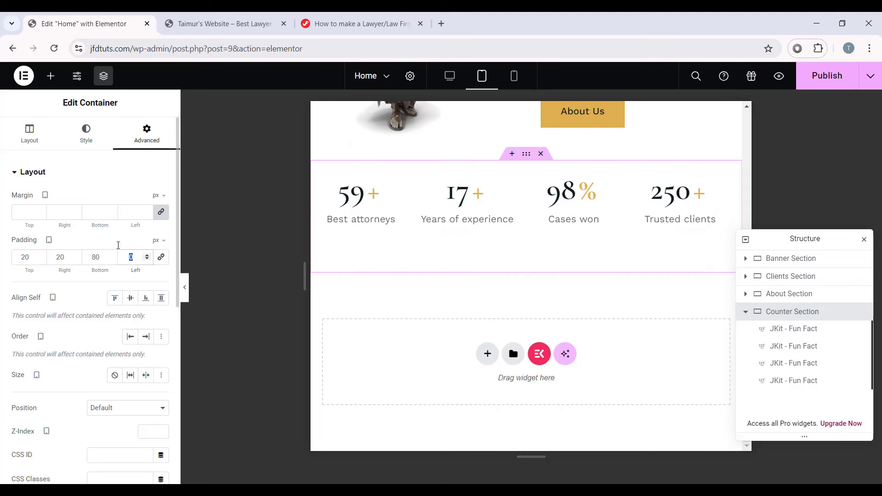
text(20)
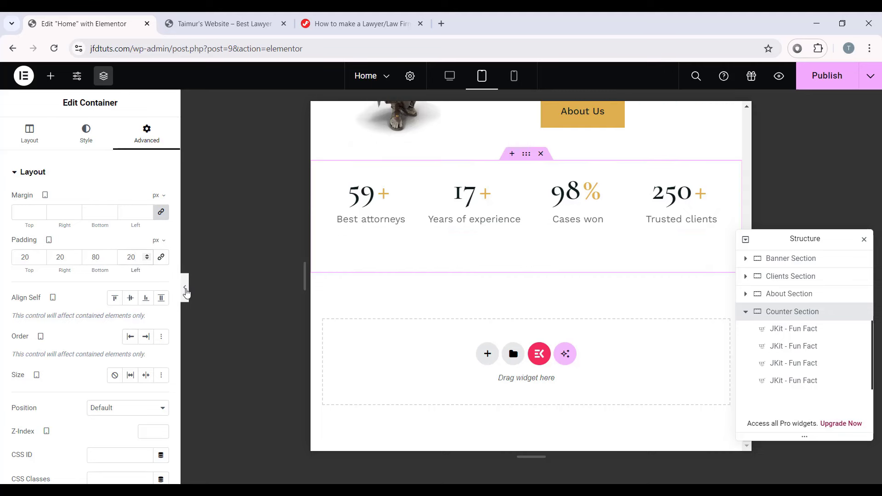
click(185, 287)
click(4, 288)
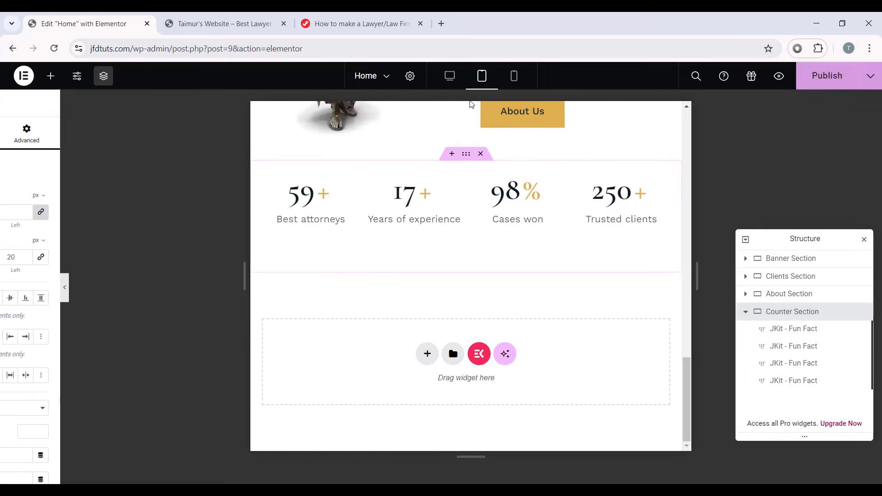
Step: Switch to the mobile layout and review the 59+ counter's number and title typography
click(514, 75)
scroll(506, 301, down, 9)
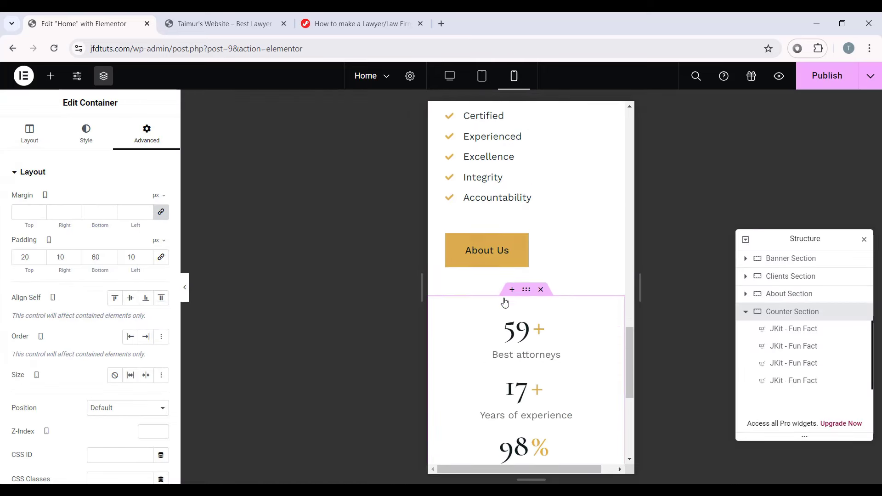
scroll(551, 316, up, 1)
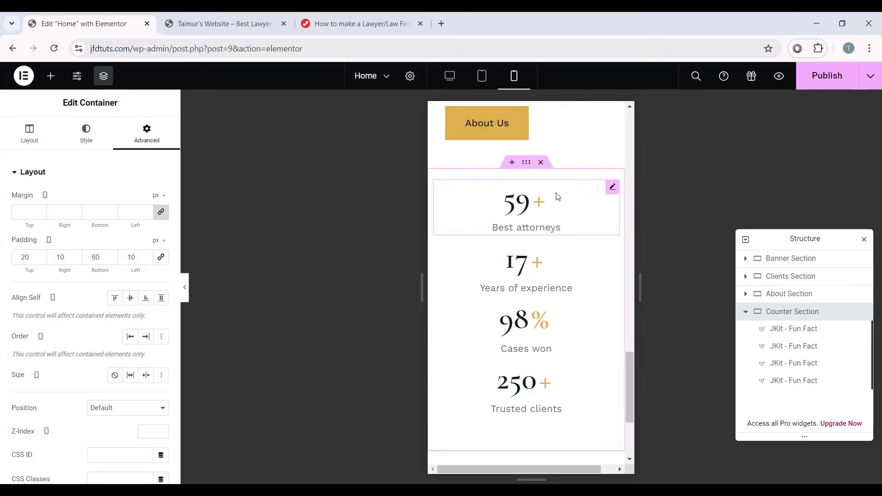
click(611, 186)
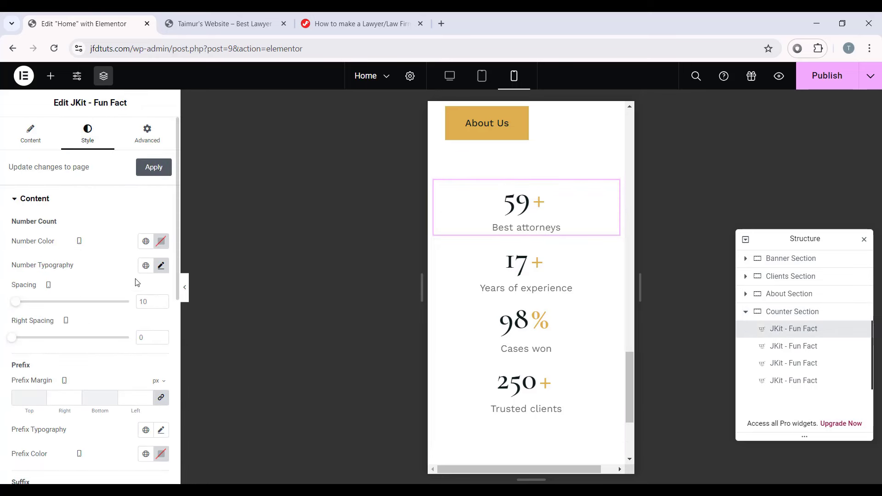
click(160, 265)
scroll(115, 299, down, 1)
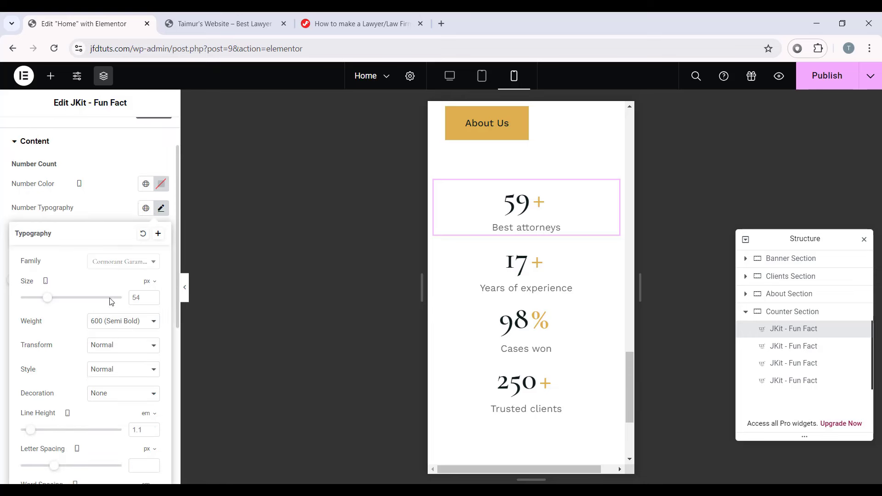
click(130, 209)
scroll(110, 263, down, 4)
scroll(46, 314, down, 1)
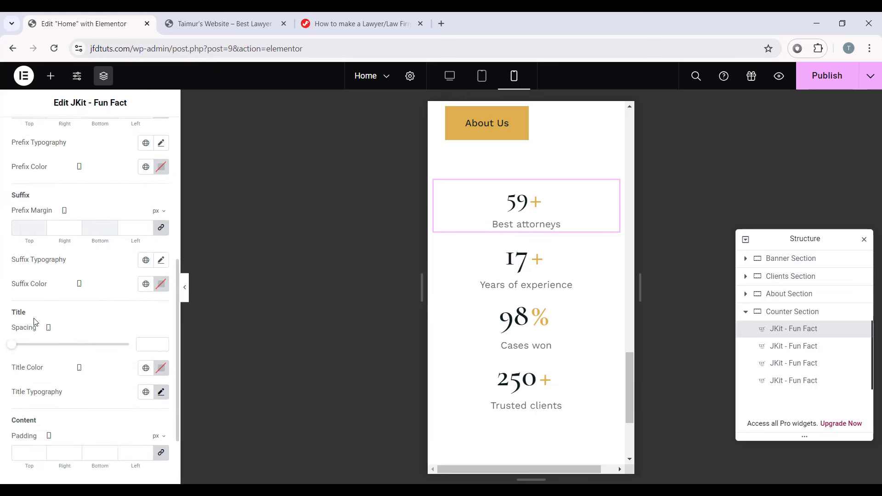
click(161, 392)
scroll(111, 407, down, 2)
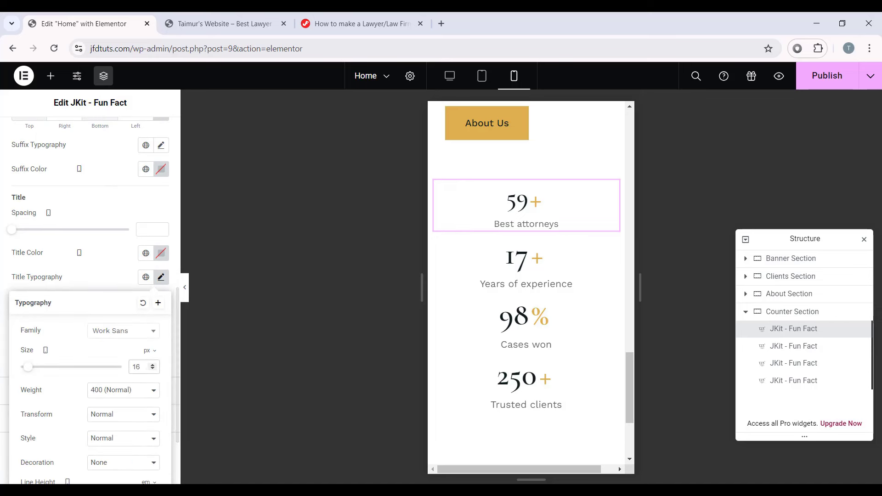
Step: Set the 59+ counter's superscript typography size to 44 px
click(87, 233)
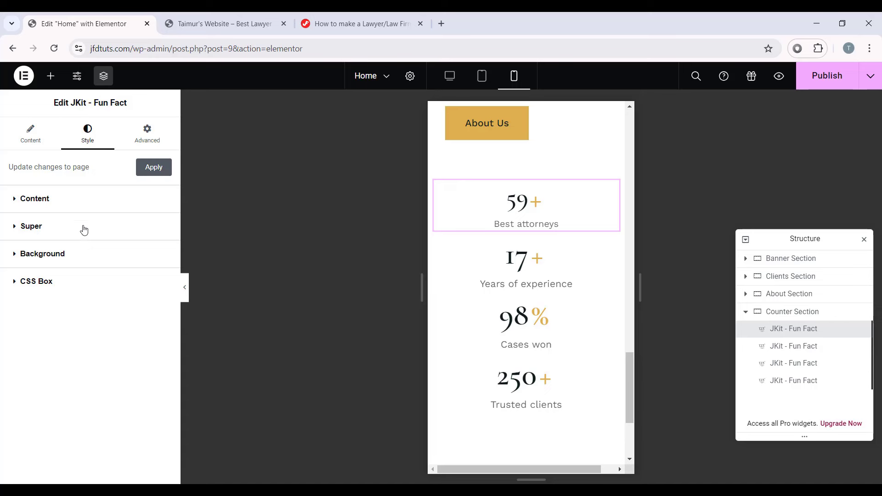
click(84, 229)
click(160, 277)
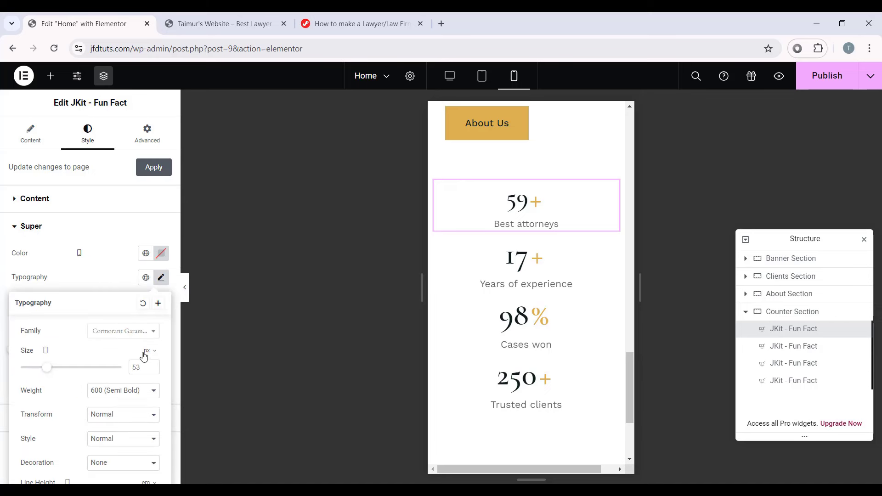
click(141, 368)
text(44)
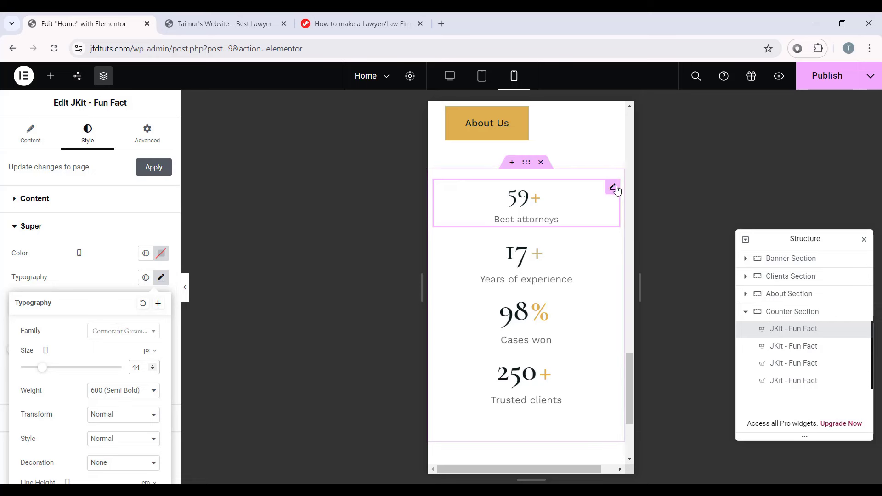
Step: Copy the 59+ counter and paste its style onto the 17+, 98% and 250+ counters
right_click(618, 189)
click(539, 232)
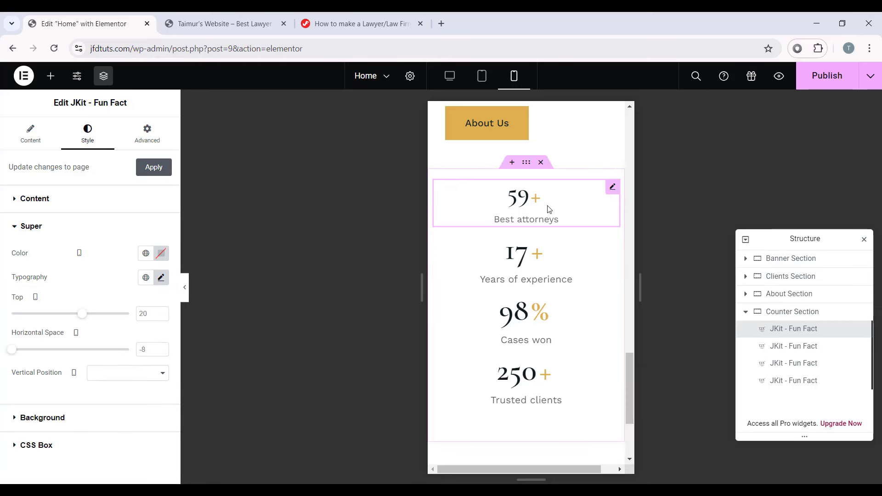
right_click(516, 258)
click(533, 294)
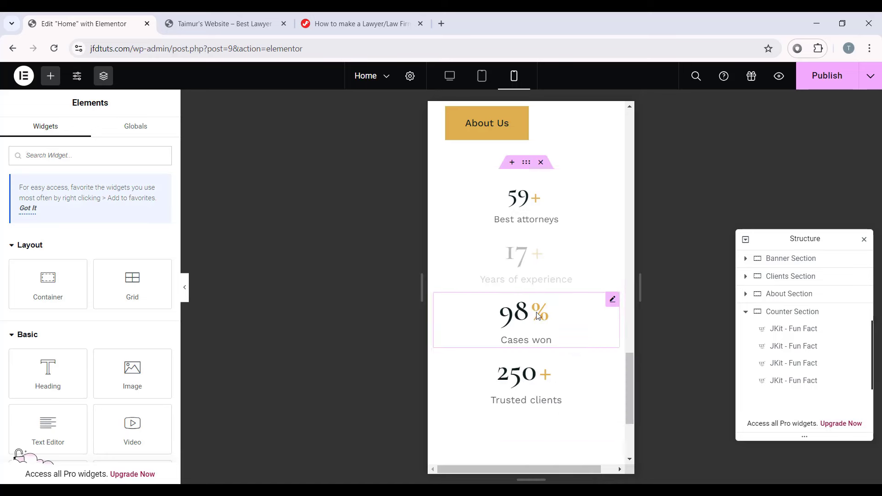
right_click(547, 322)
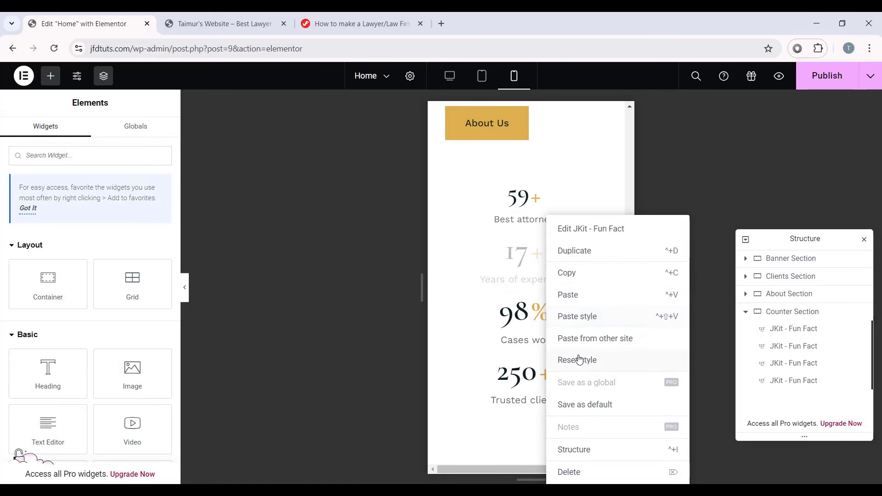
click(592, 323)
right_click(522, 340)
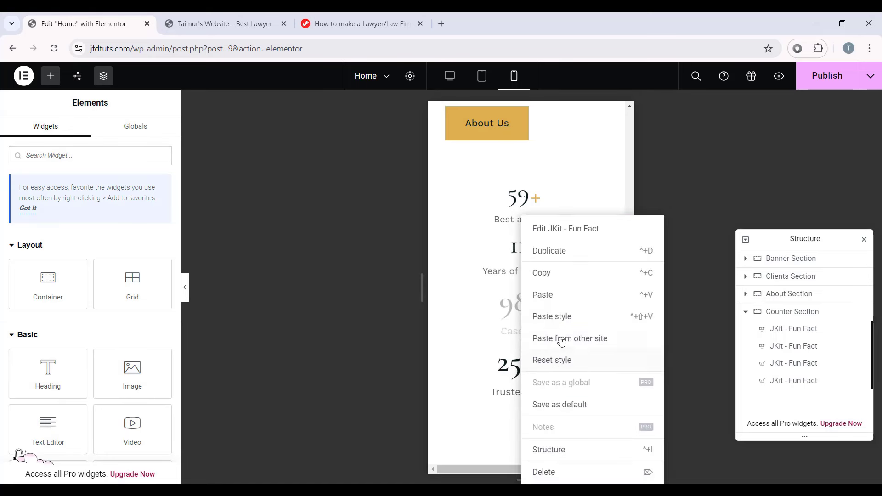
click(572, 317)
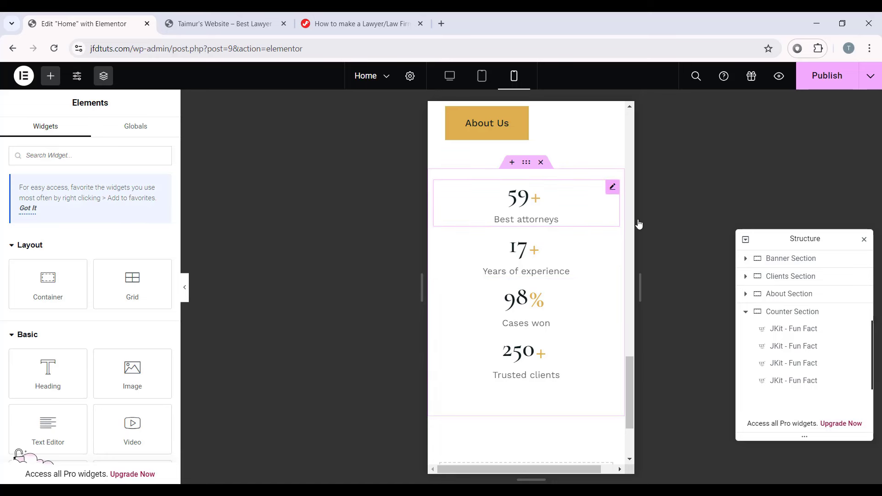
Step: Unlink the 59+ counter's padding and set its bottom padding to 20 px
click(589, 189)
click(151, 134)
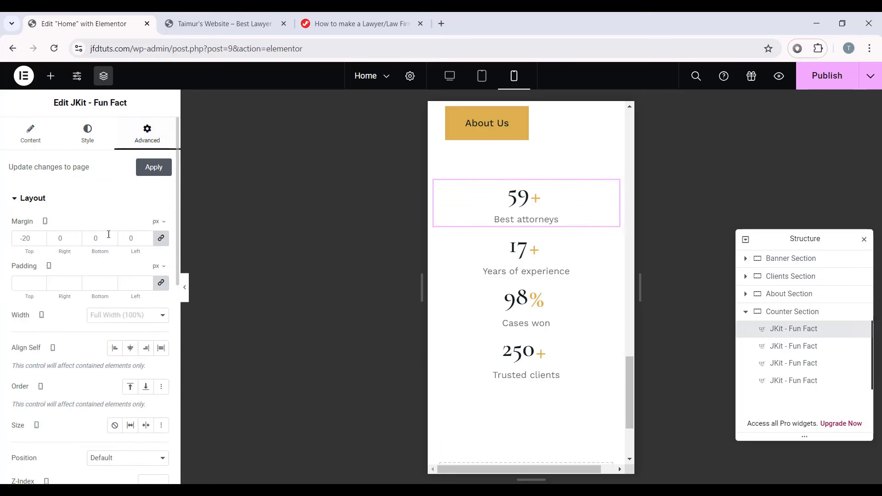
click(158, 283)
drag(99, 283, 73, 270)
text(20)
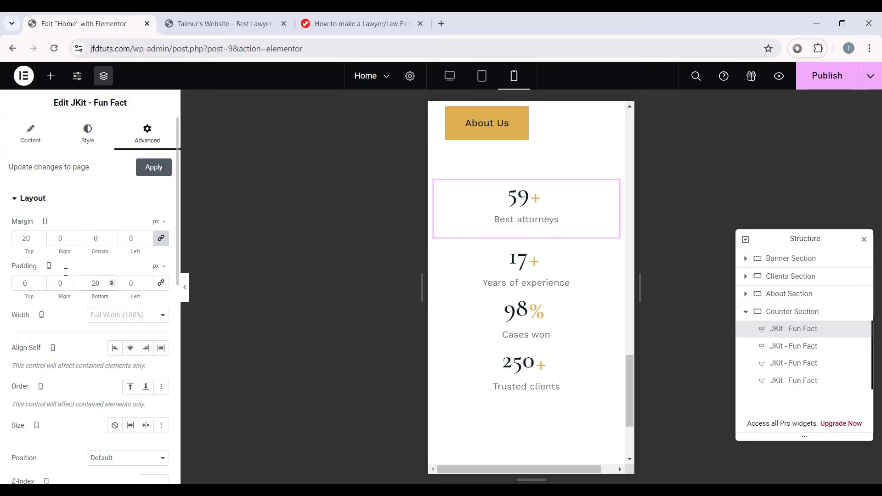
Step: Copy the 59+ counter's style and paste it onto the 17+, 98% and 250+ counters
right_click(512, 206)
click(535, 262)
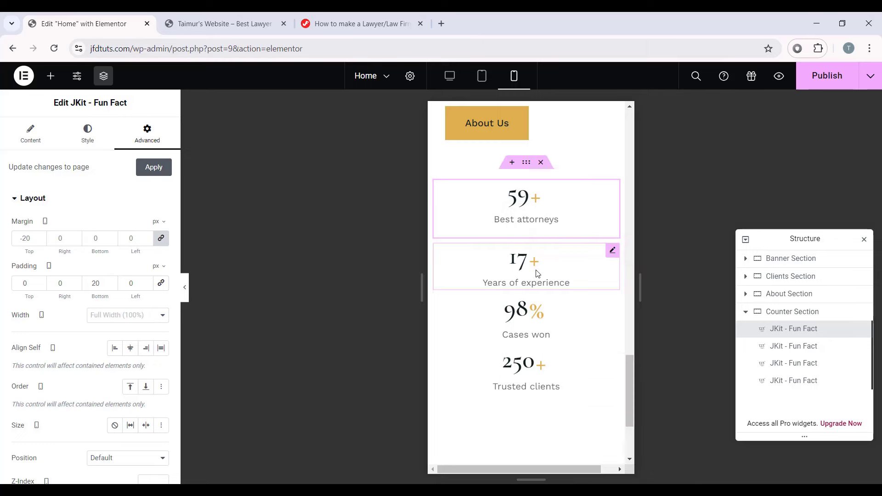
right_click(532, 270)
click(557, 316)
right_click(534, 331)
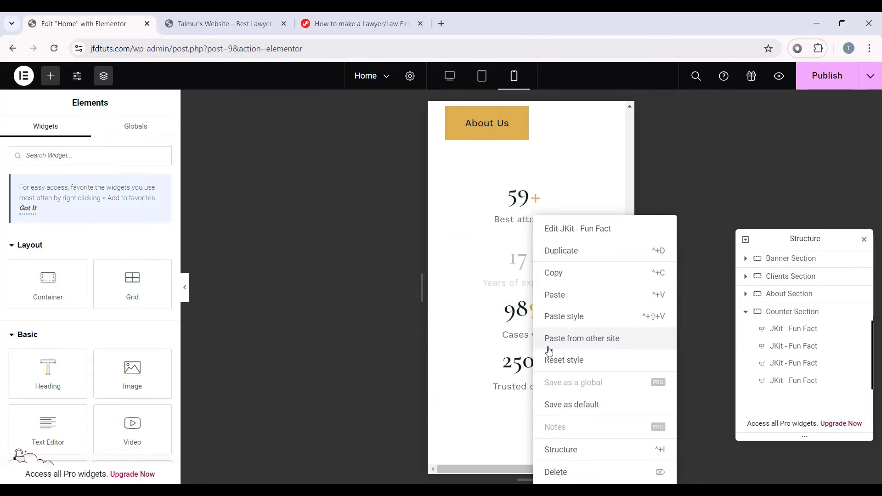
click(562, 317)
right_click(543, 366)
click(566, 318)
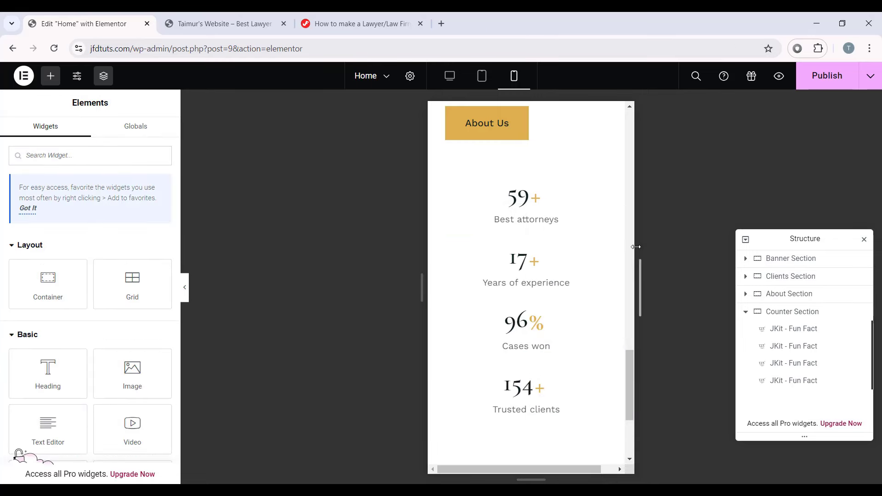
click(533, 185)
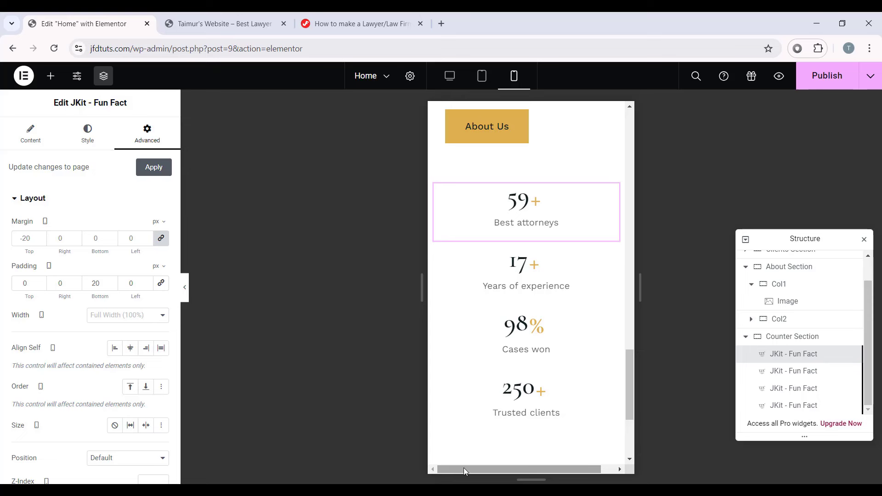
mouse_move(522, 468)
mouse_down()
mouse_move(534, 469)
mouse_move(515, 472)
mouse_move(534, 470)
mouse_move(512, 471)
mouse_up()
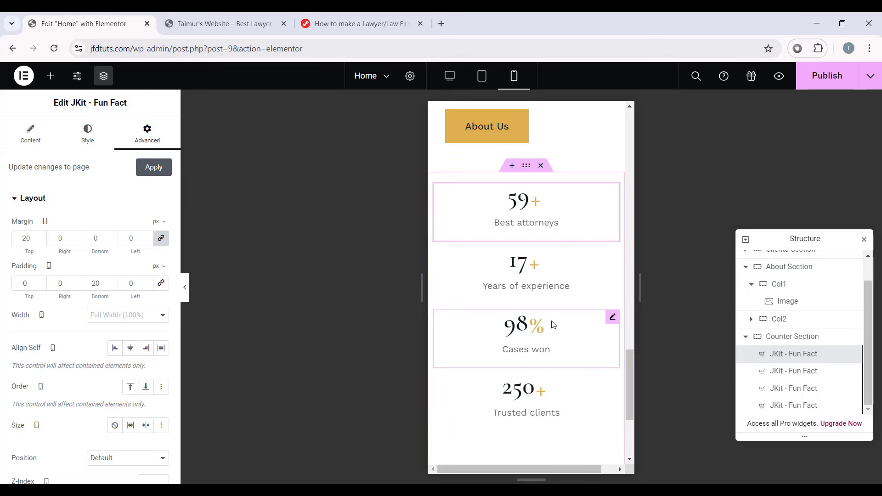
Step: Select the statue image, toggle its visibility off and on, and set all margins to 0
scroll(579, 312, up, 6)
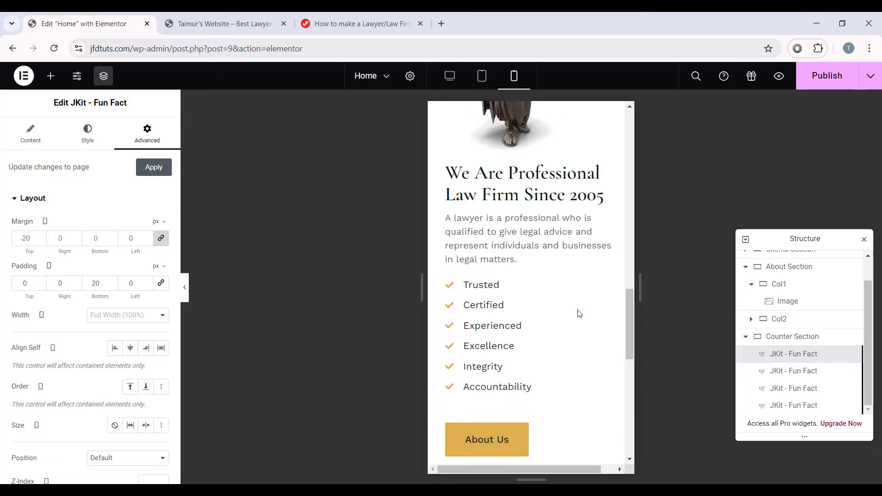
scroll(569, 310, up, 5)
scroll(569, 309, down, 2)
scroll(567, 309, up, 3)
scroll(563, 236, down, 2)
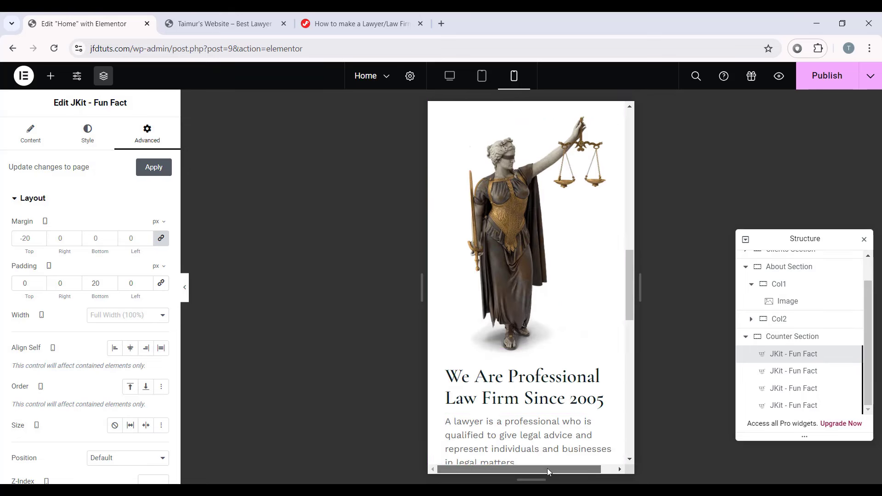
click(503, 216)
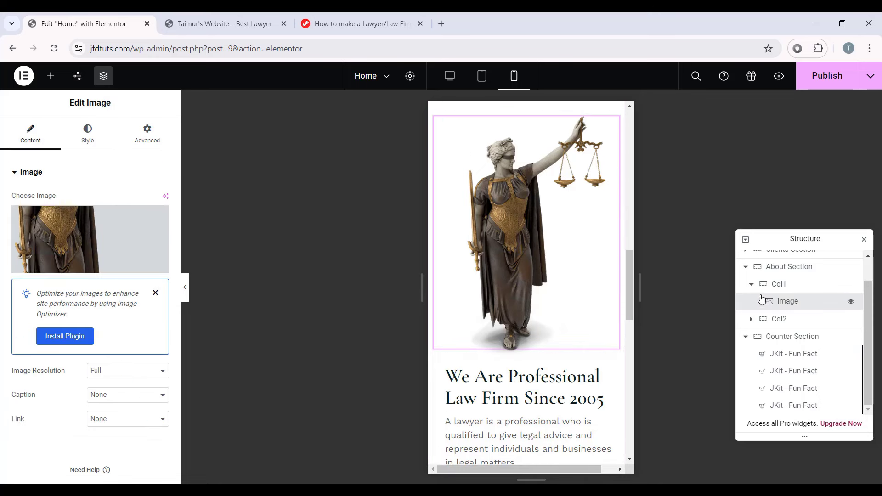
click(851, 303)
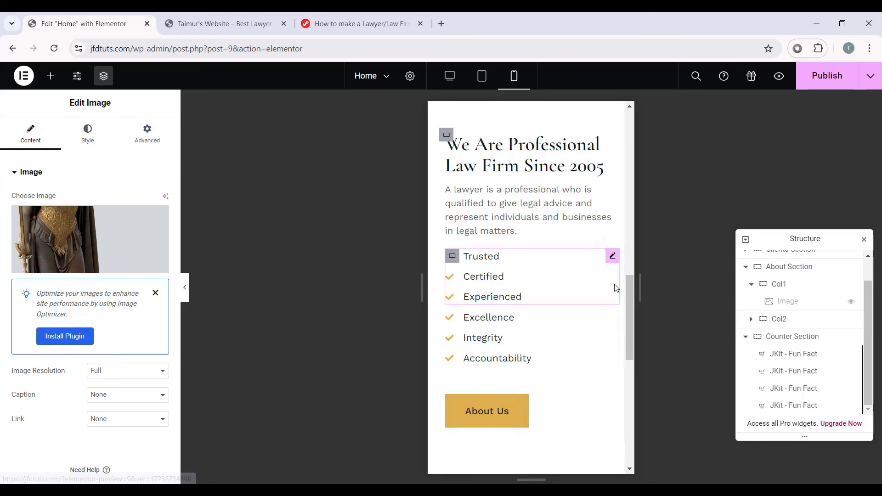
click(850, 301)
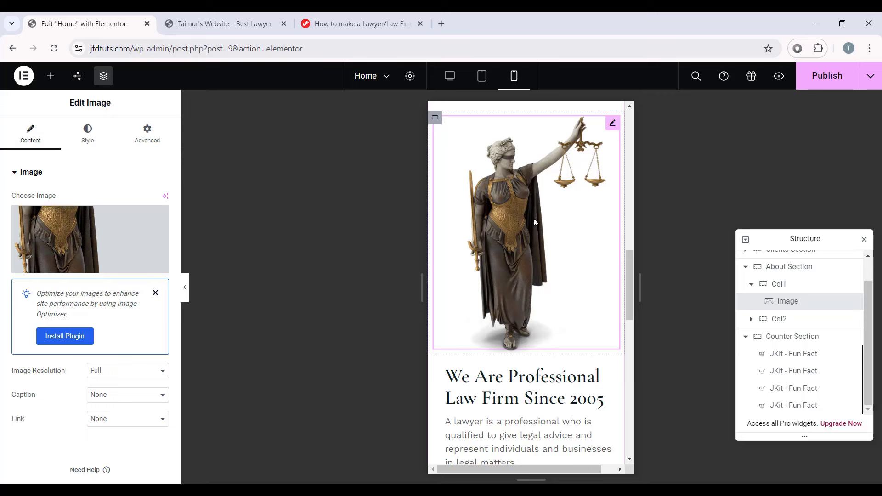
click(166, 134)
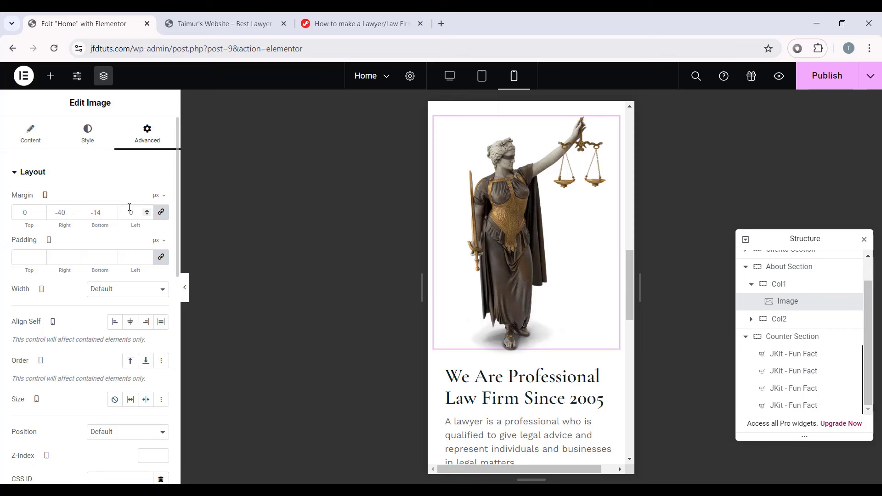
click(161, 211)
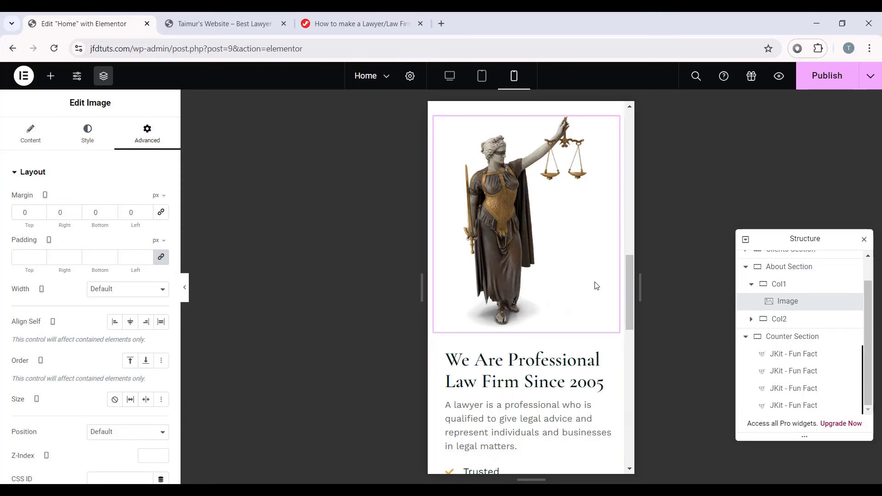
scroll(518, 349, down, 8)
Step: Scroll the mobile preview to the counters and switch back to the Desktop layout
scroll(518, 349, down, 3)
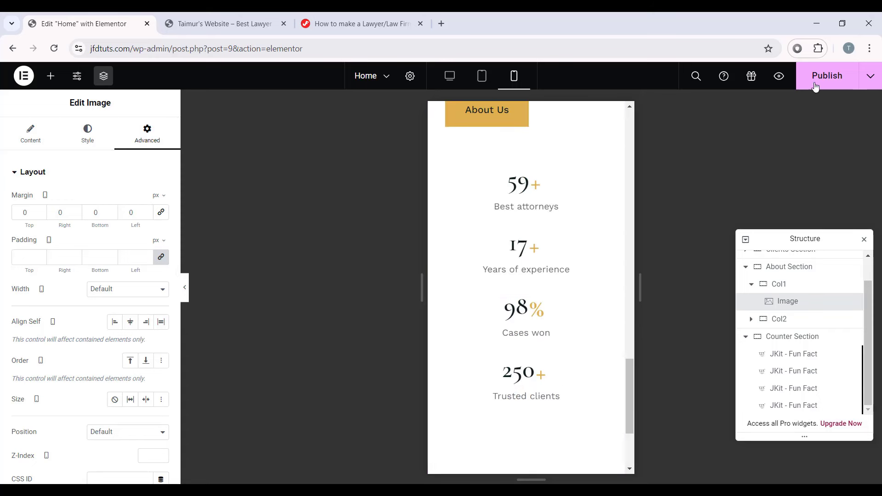
click(449, 77)
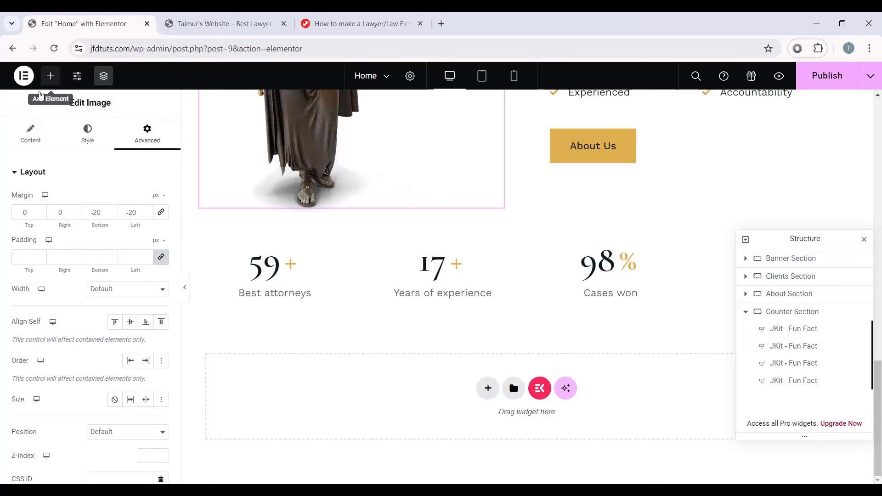
click(50, 76)
Step: Add a new container below the Counter Section and rename it Services Section
drag(48, 266, 401, 412)
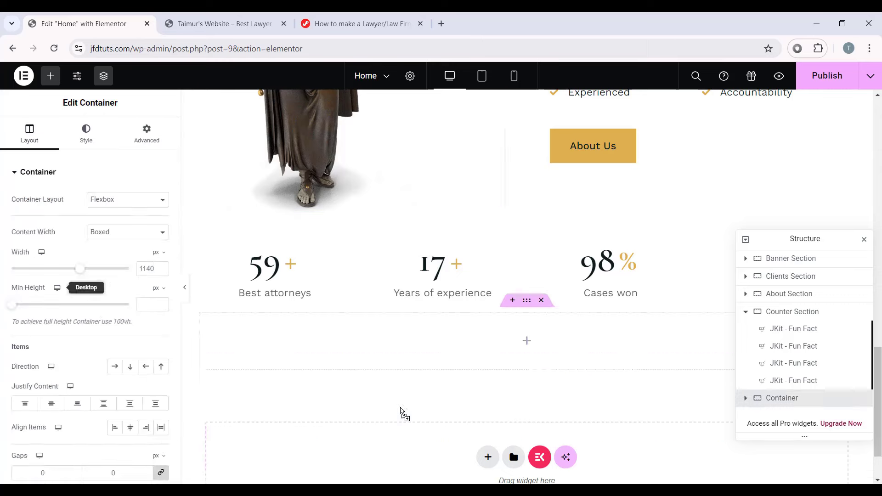
click(526, 301)
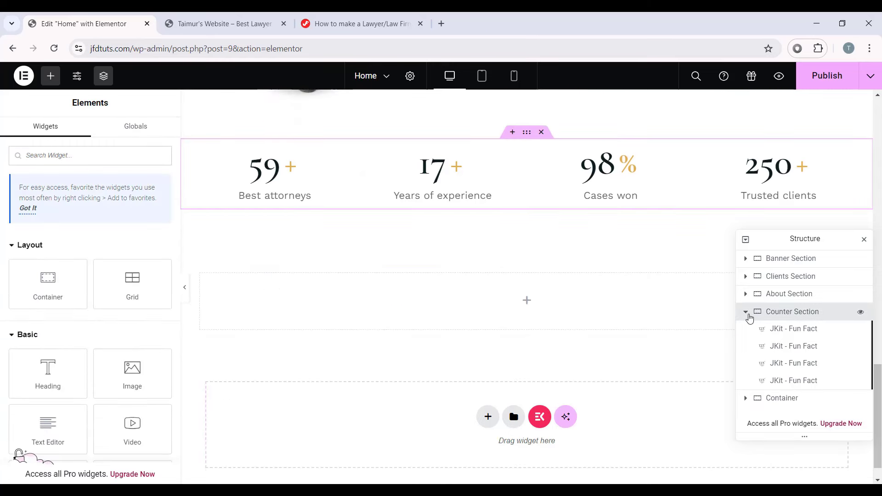
click(746, 311)
double_click(779, 330)
text(Services Section)
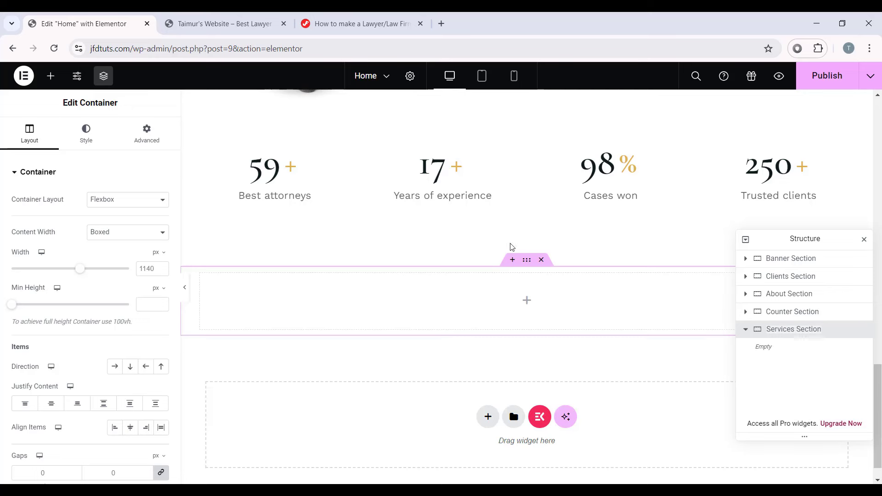
Step: Set the container width to 1160 with Row direction and Space Evenly justification
click(152, 268)
key(BackSpace)
key(BackSpace)
text(60)
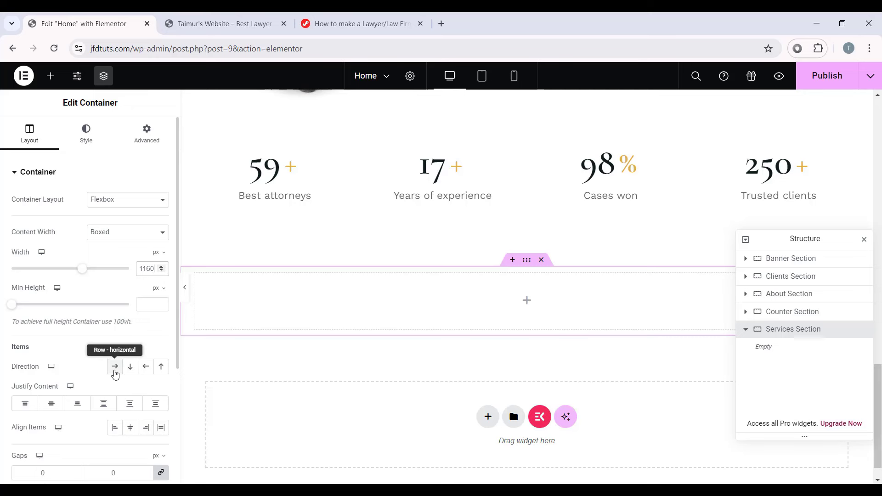
click(115, 366)
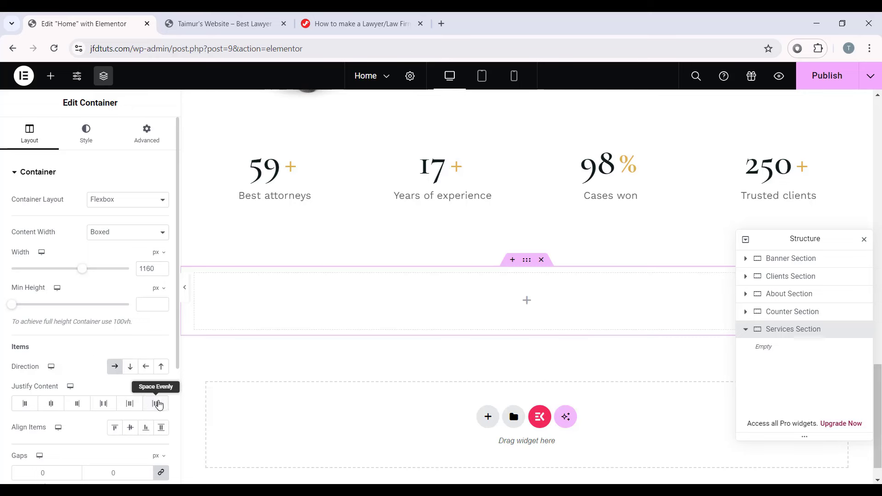
click(153, 406)
scroll(26, 414, down, 1)
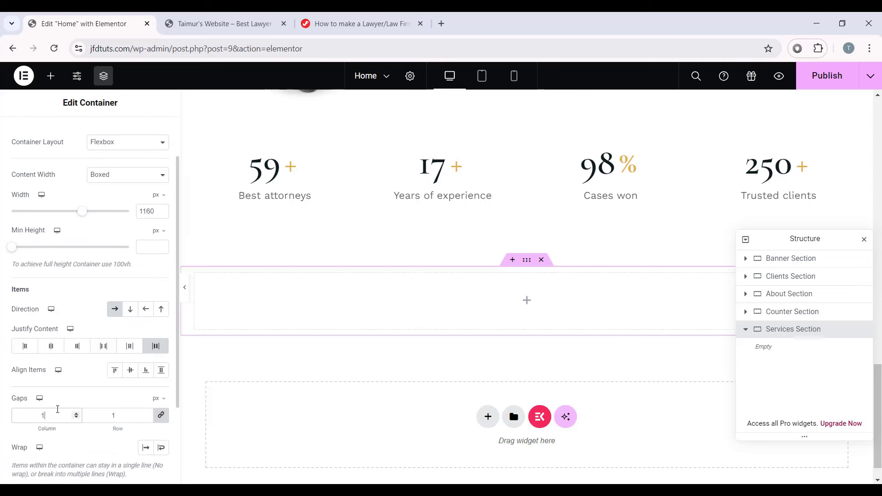
scroll(58, 409, up, 1)
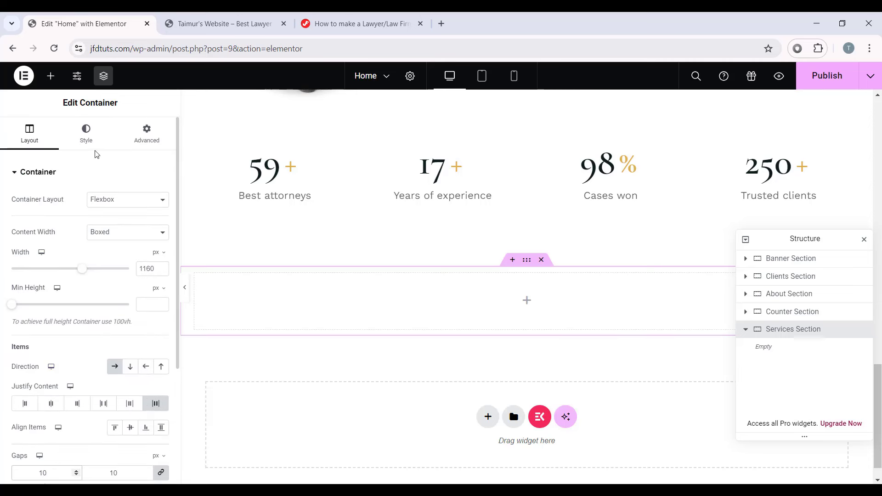
Step: Give the Services Section a Classic background in the Secondary global colour, #0D1E1E
click(86, 133)
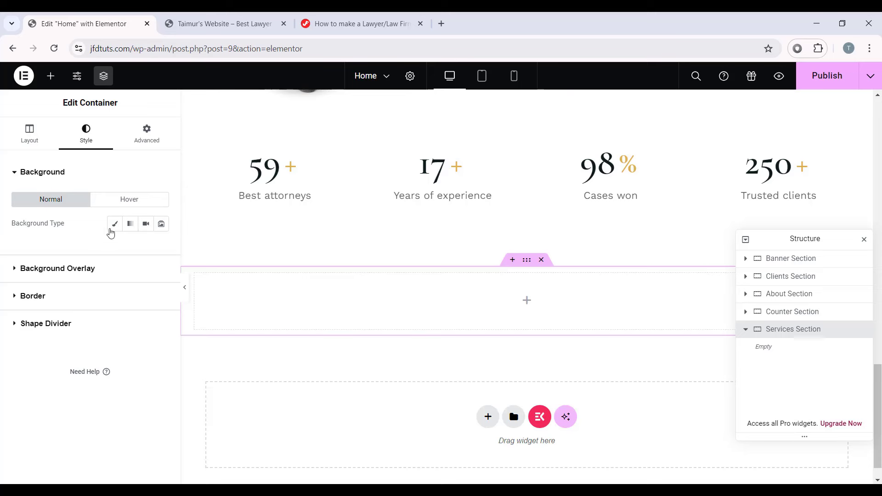
click(115, 223)
click(146, 248)
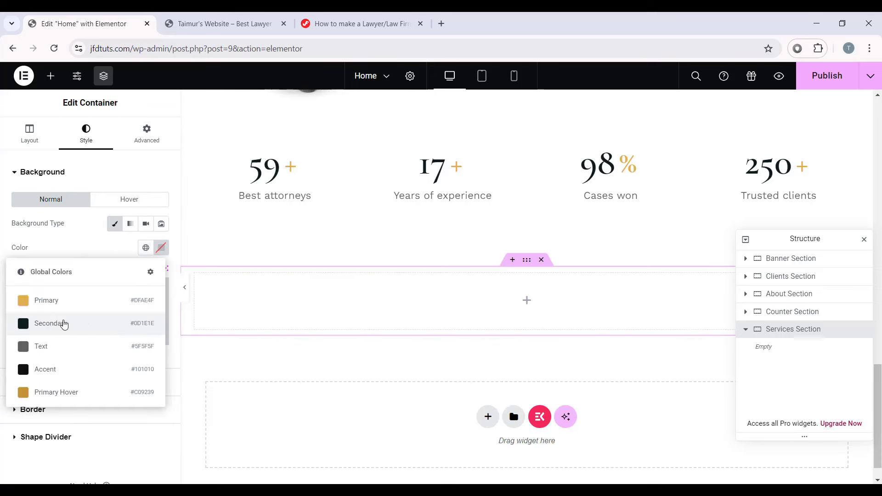
click(70, 324)
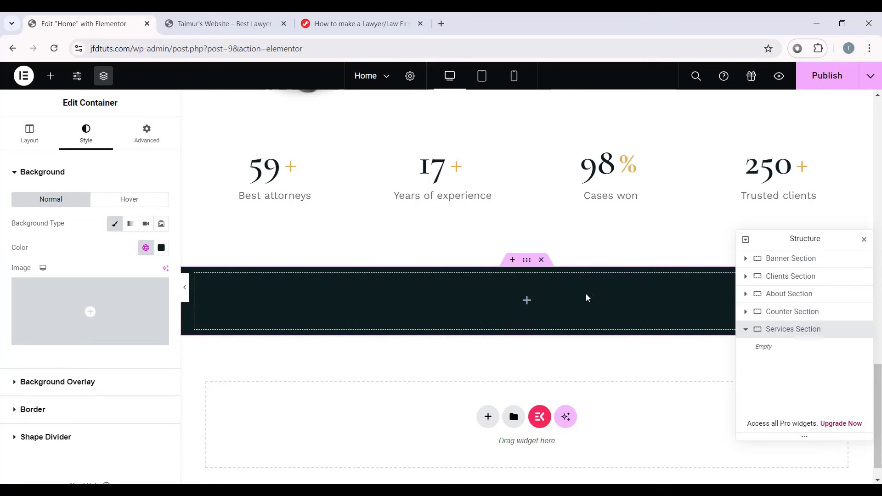
drag(804, 239, 800, 183)
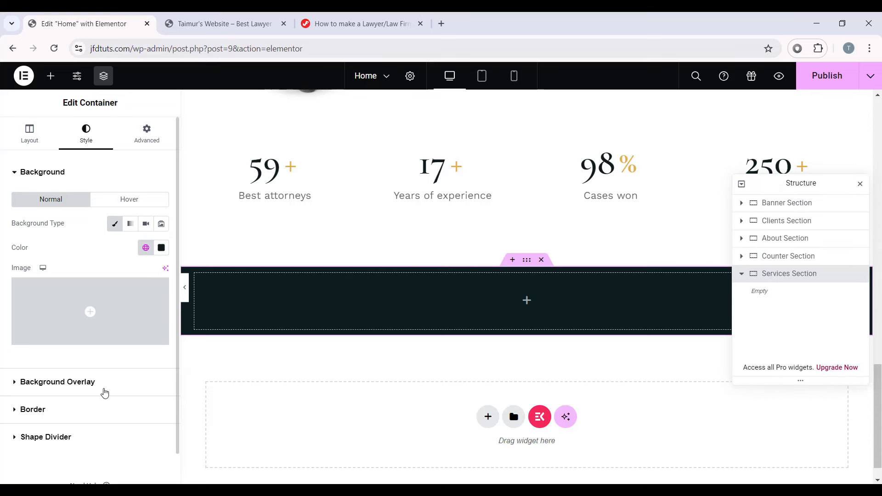
click(105, 392)
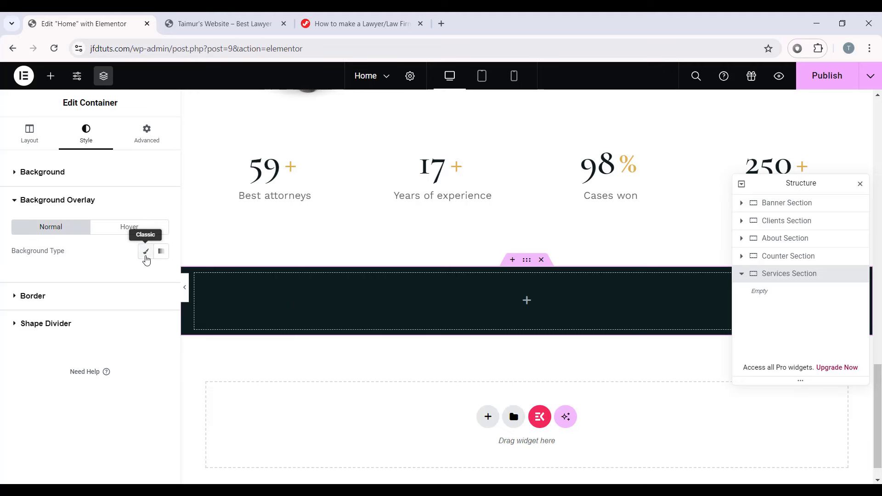
Step: Set a Classic background overlay using the pillar pattern image
click(145, 253)
click(97, 331)
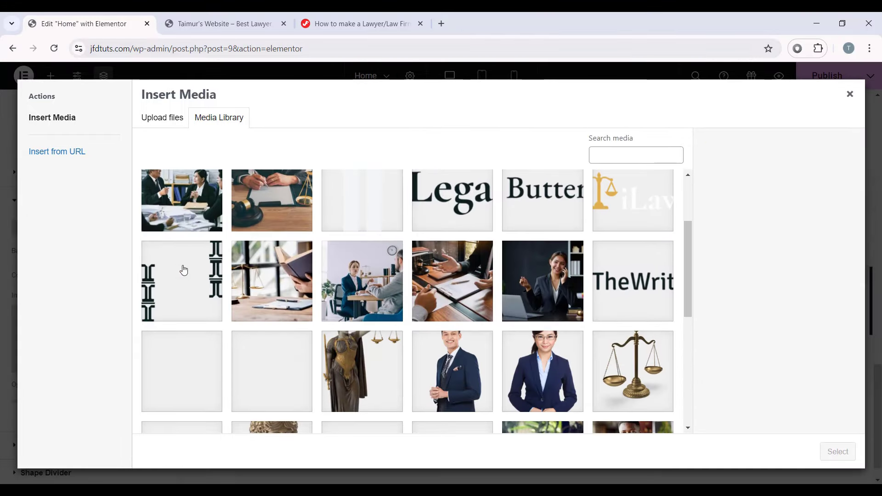
click(182, 290)
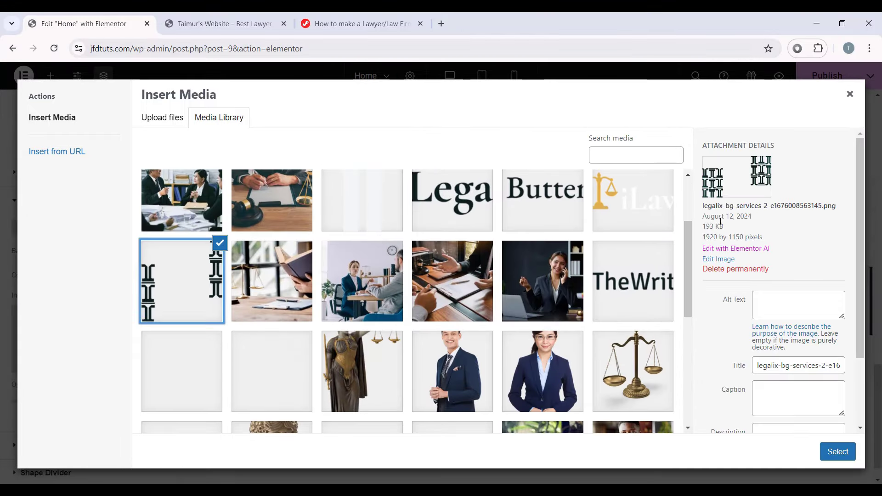
drag(697, 203, 755, 207)
click(773, 224)
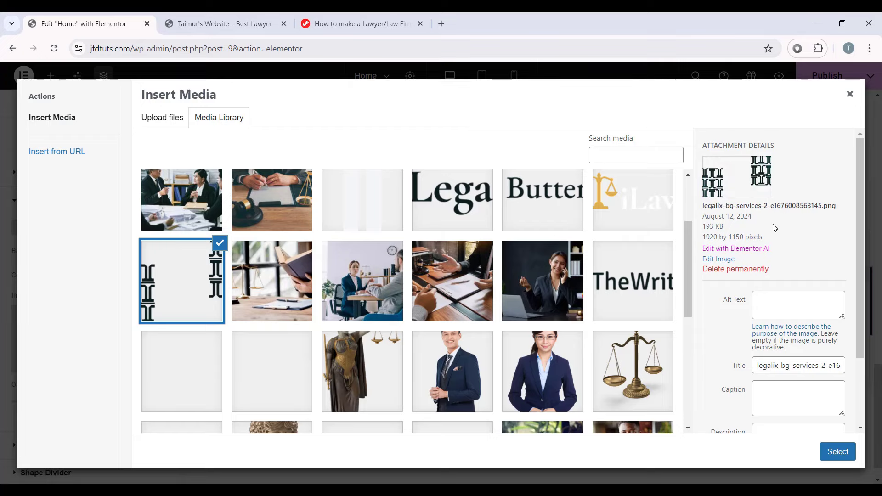
click(837, 452)
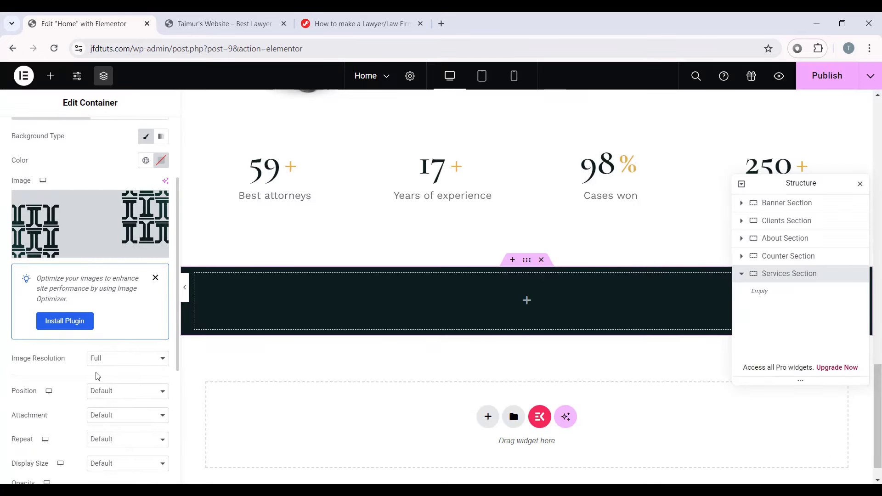
Step: Position the overlay image centred, scrolling, no-repeat and cover-sized
click(123, 391)
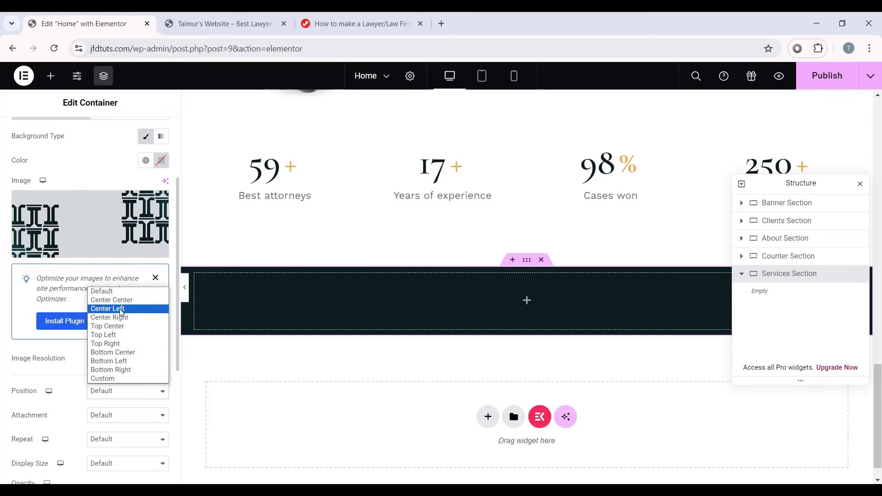
click(112, 299)
scroll(88, 357, down, 1)
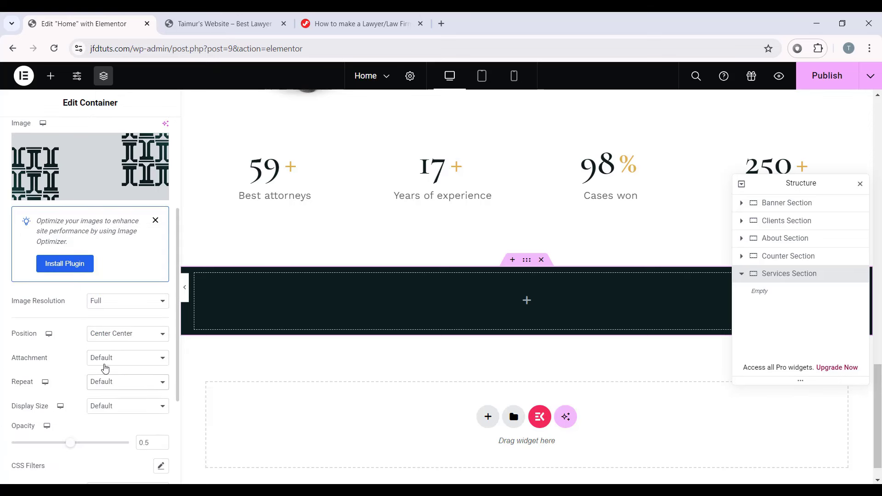
click(105, 365)
click(101, 376)
click(100, 385)
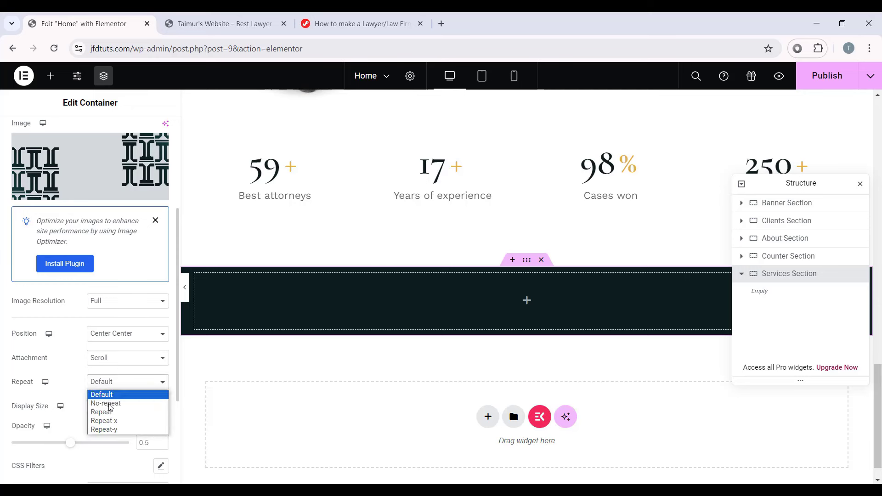
click(110, 404)
click(110, 406)
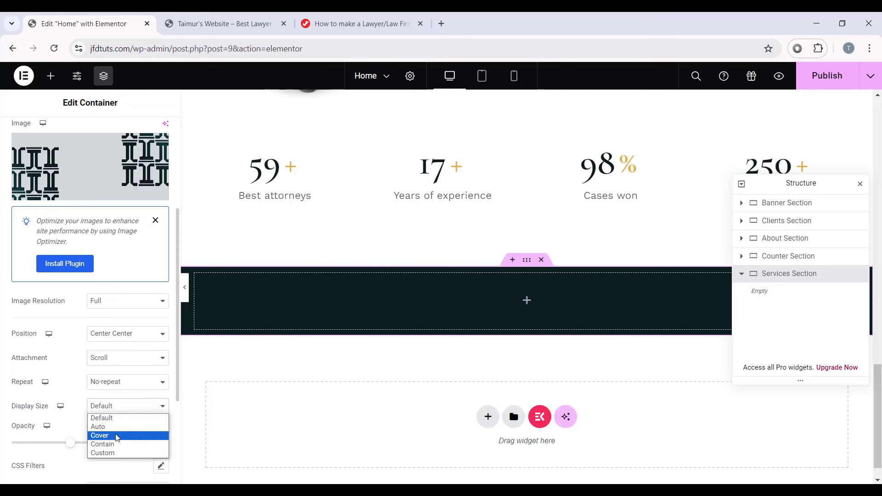
click(116, 435)
Step: Set the background overlay opacity to 0.6
scroll(91, 363, down, 1)
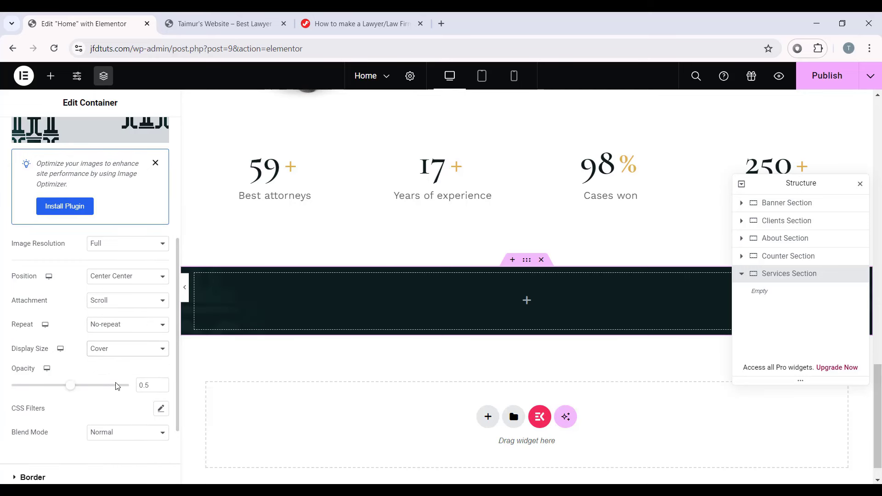
click(149, 387)
key(BackSpace)
text(6)
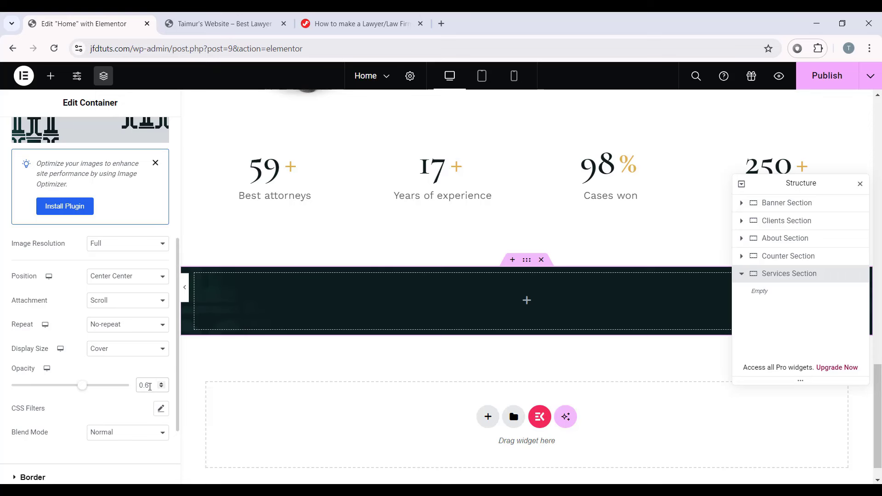
scroll(149, 386, up, 1)
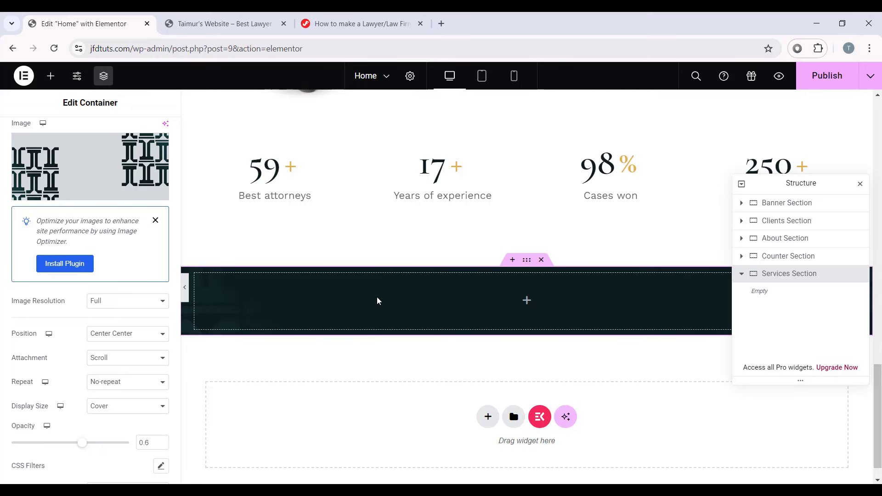
scroll(49, 275, up, 3)
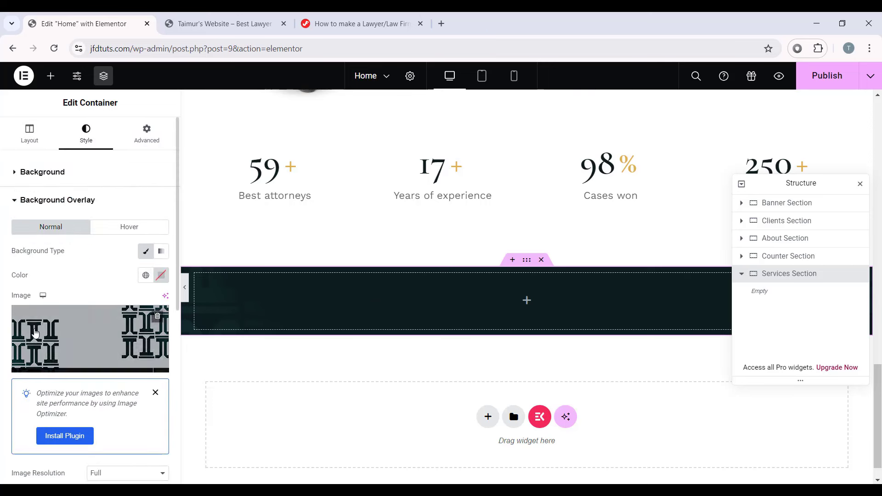
click(158, 140)
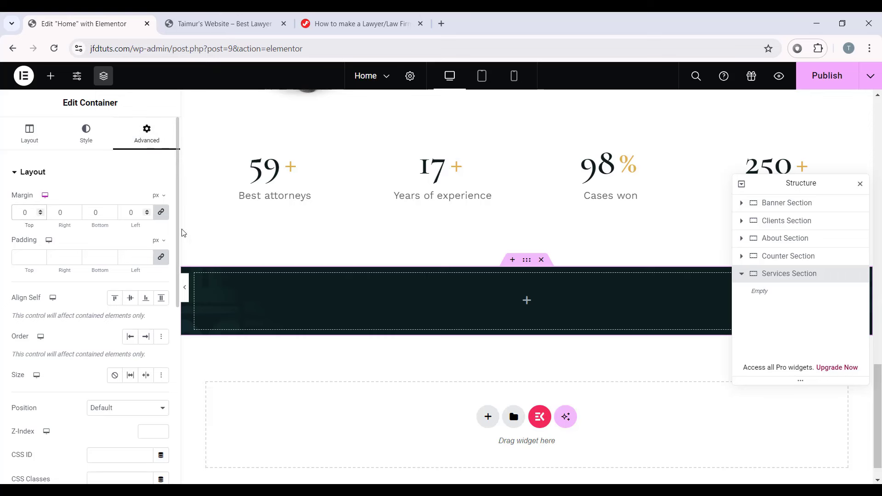
Step: Unlink the Services Section padding and set top and bottom to 100 px
click(161, 257)
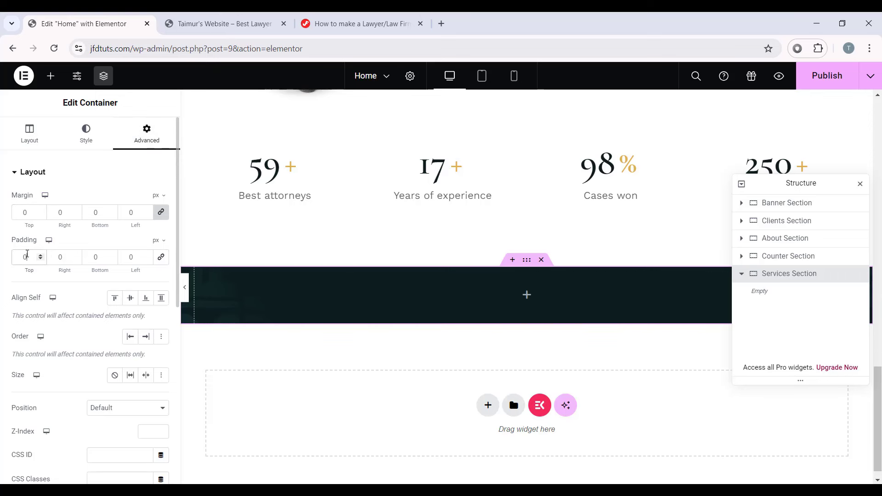
click(27, 254)
text(100)
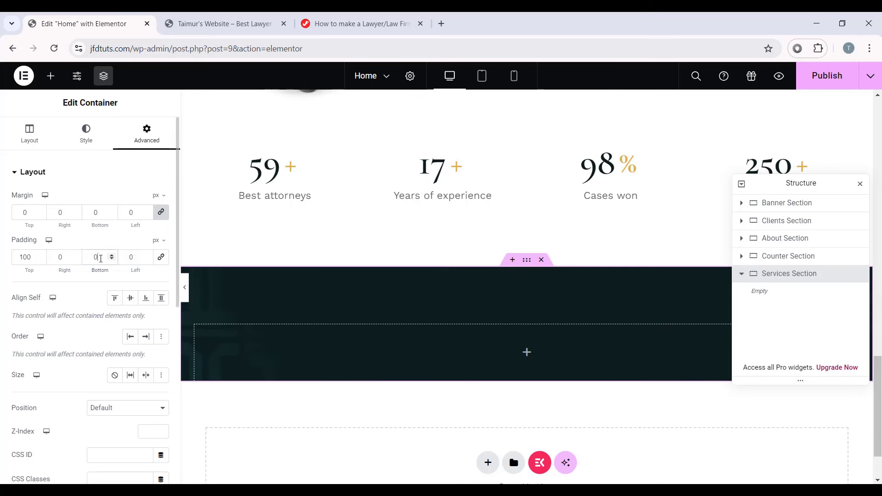
text(100)
scroll(365, 252, down, 1)
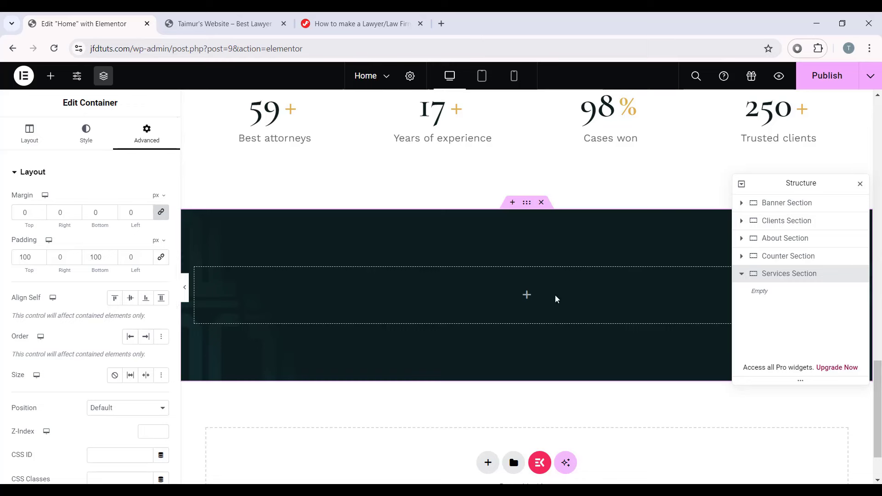
Step: Insert an empty inner container inside the Services Section
click(527, 295)
click(156, 138)
click(32, 259)
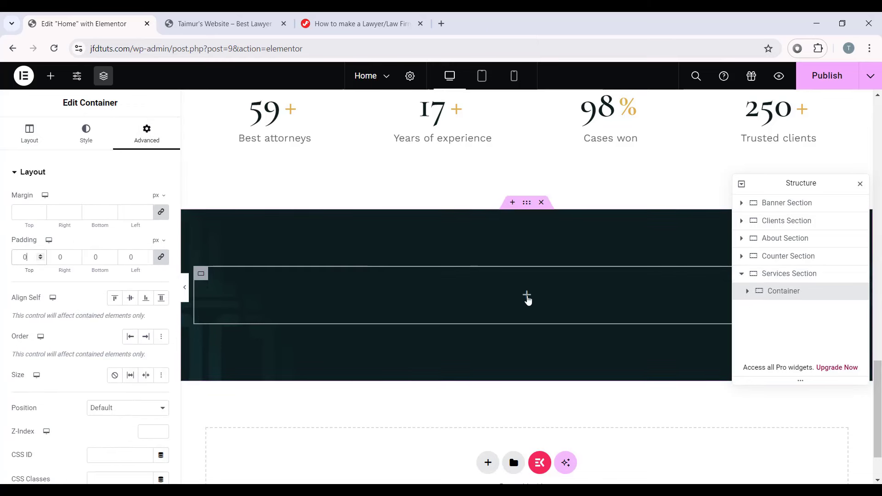
Step: Add a Heading widget reading 'Our Comprehensive Range of Legal Expertise'
click(524, 299)
scroll(47, 311, down, 2)
drag(48, 306, 541, 300)
triple_click(60, 244)
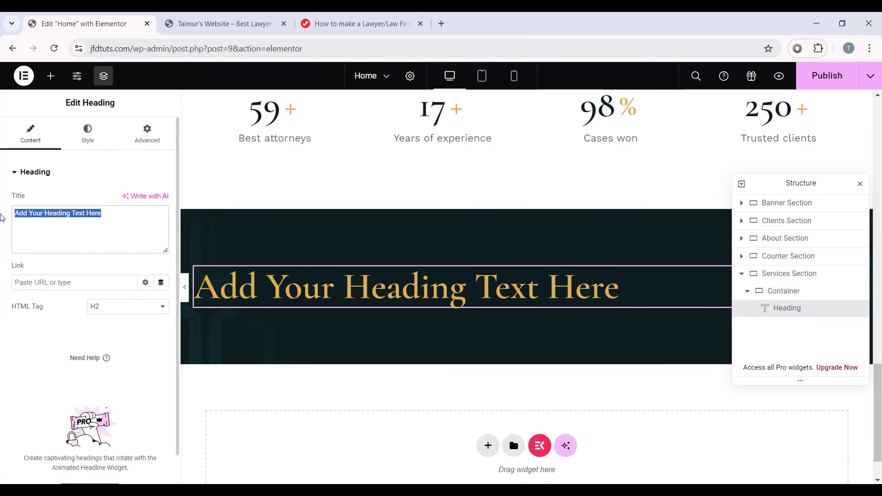
text(Our Comprehensive Range of Legal Expertise)
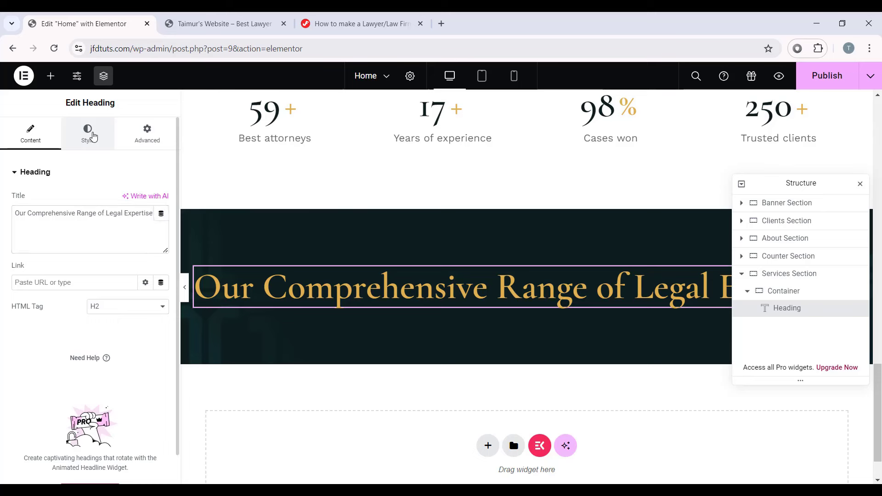
Step: Style the heading centred, colour #fff, with the Secondary global font
click(89, 132)
click(130, 199)
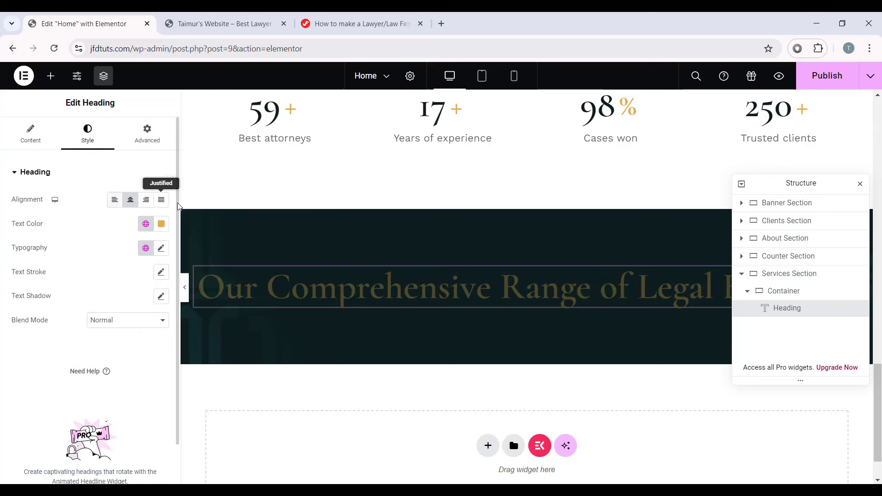
click(161, 224)
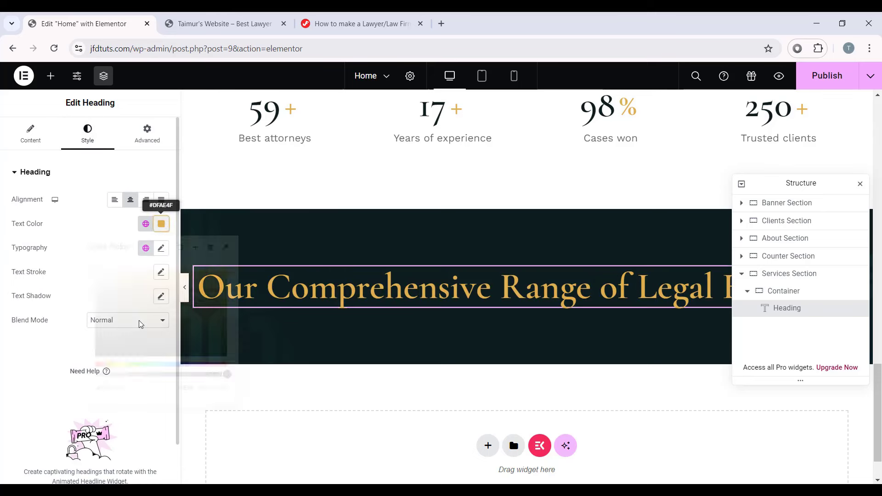
triple_click(131, 387)
text(fff)
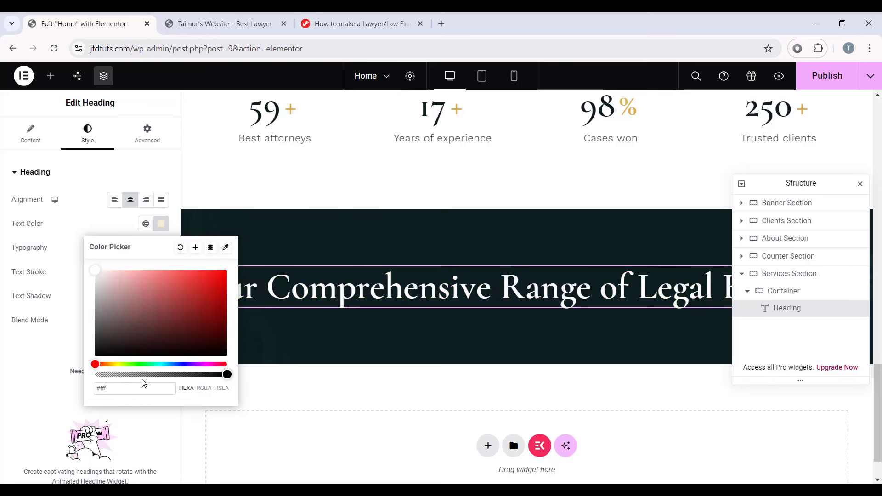
click(2, 362)
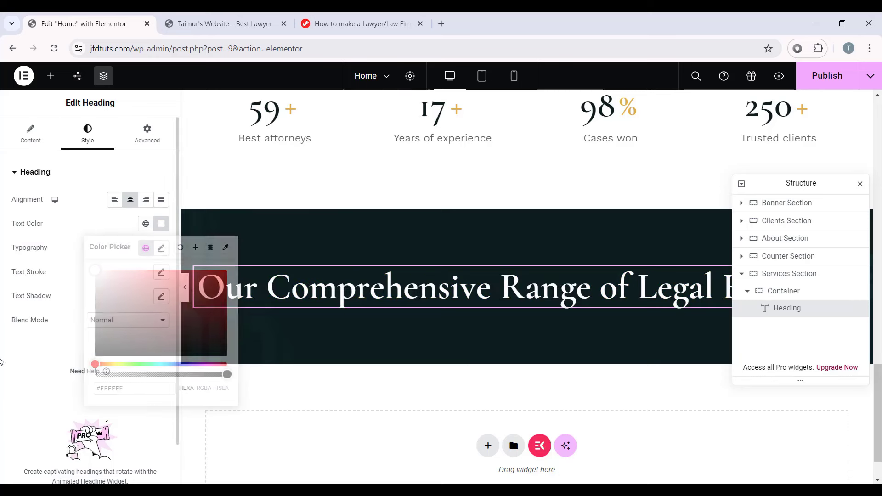
click(146, 248)
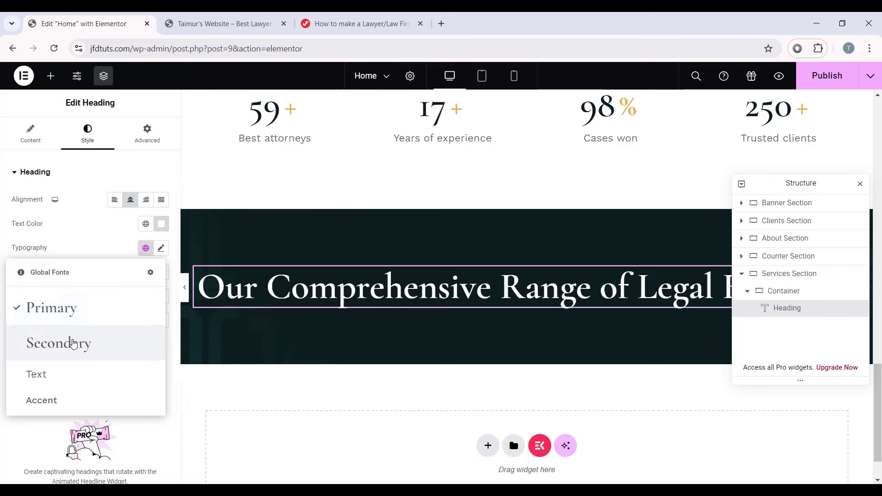
click(69, 342)
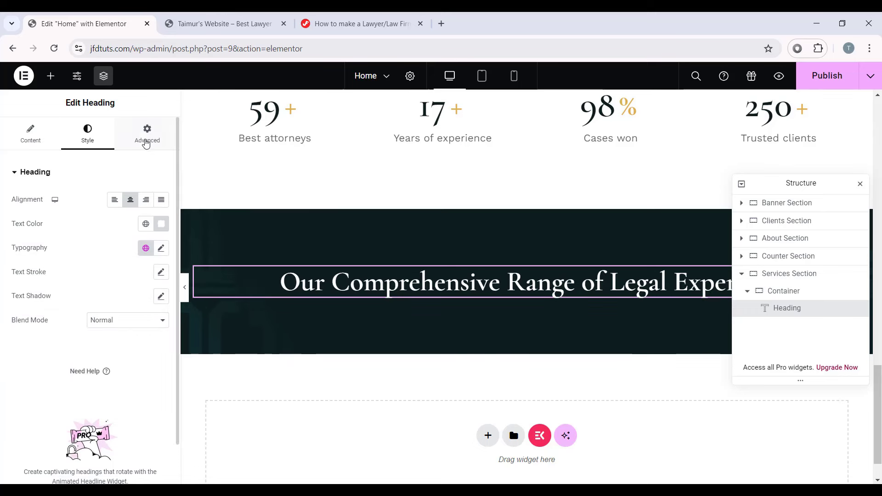
Step: Give the heading a 50% custom width, align it centre, and add a container below
click(146, 141)
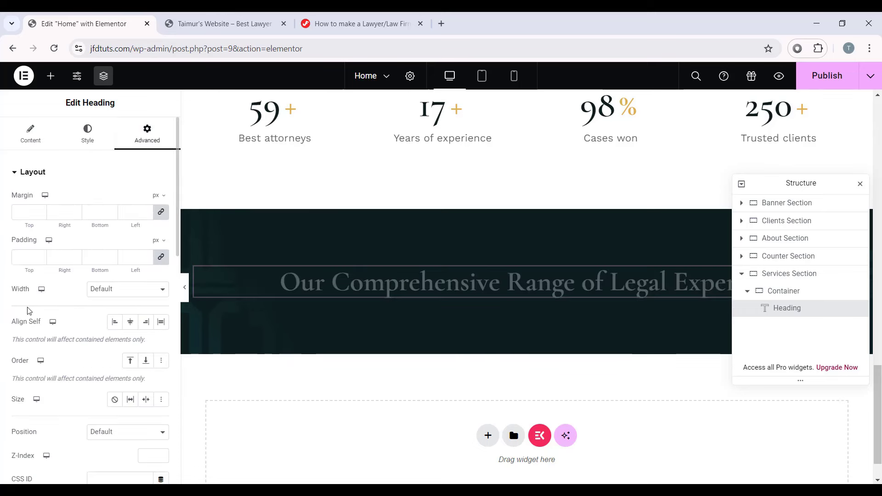
click(105, 290)
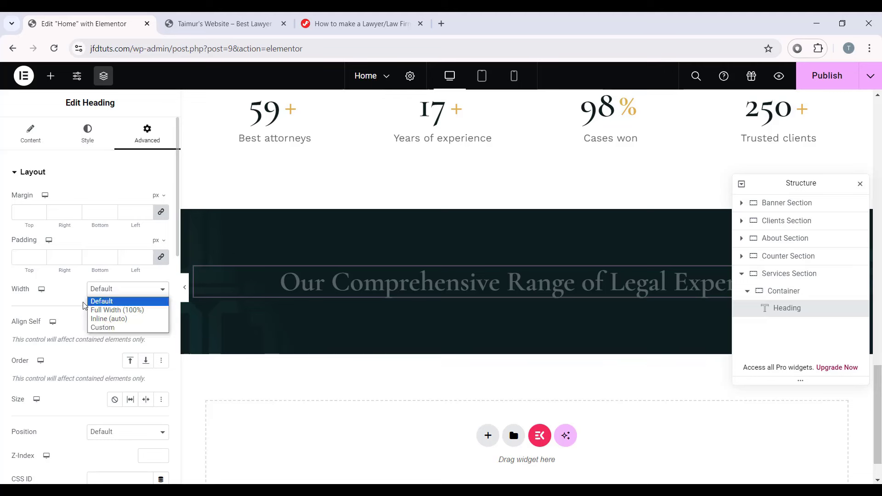
click(116, 328)
click(145, 324)
text(50)
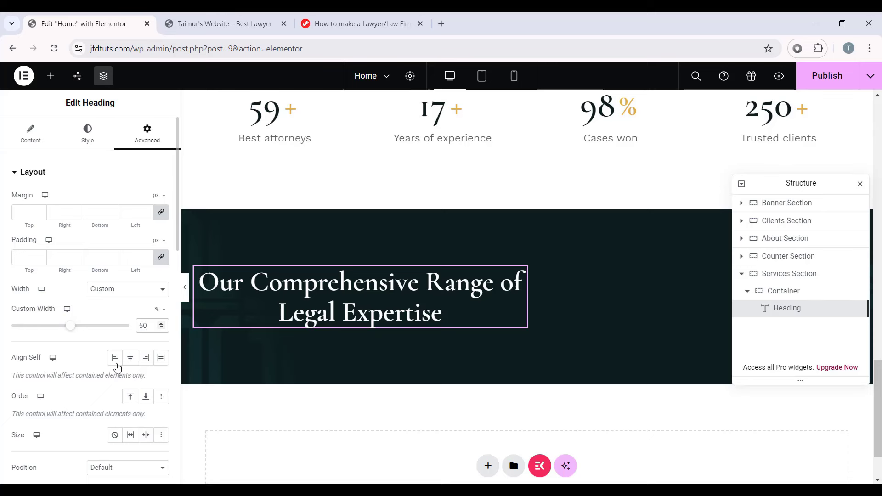
click(130, 358)
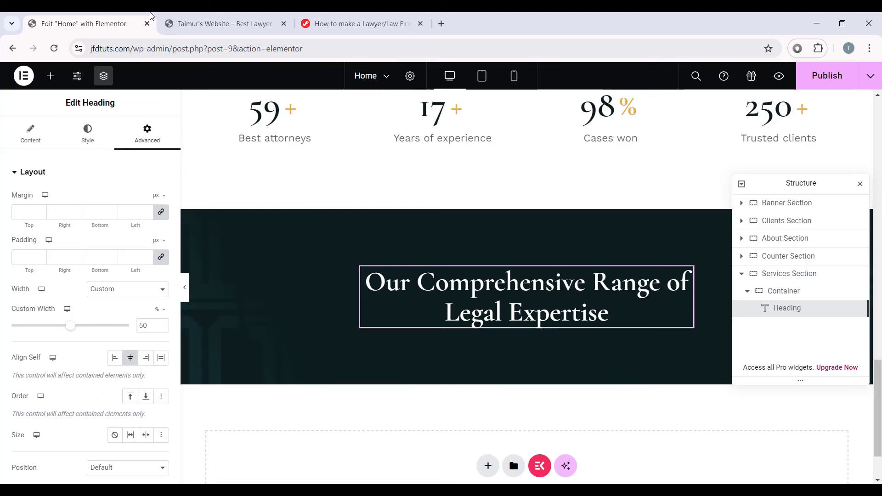
click(50, 76)
drag(47, 284, 591, 327)
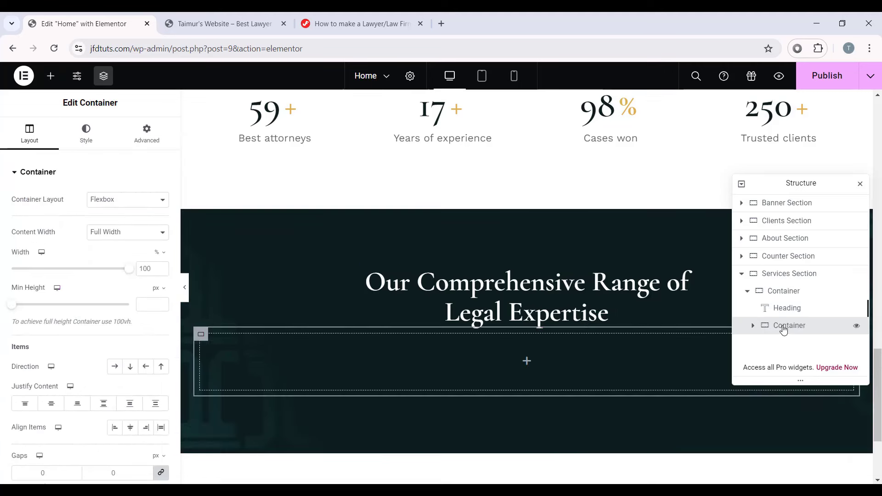
Step: Rename the new container to Row
double_click(783, 327)
text(Row)
key(Return)
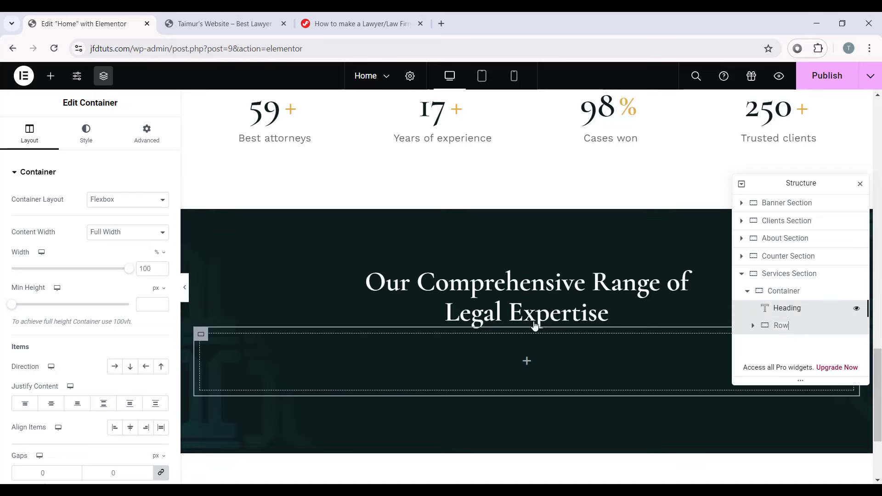
Step: Give the heading an unlinked margin value of 60
click(786, 308)
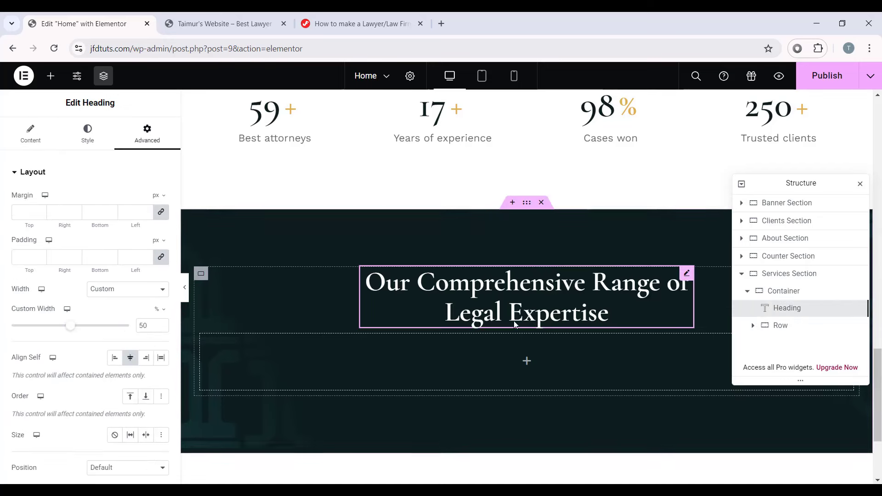
click(162, 213)
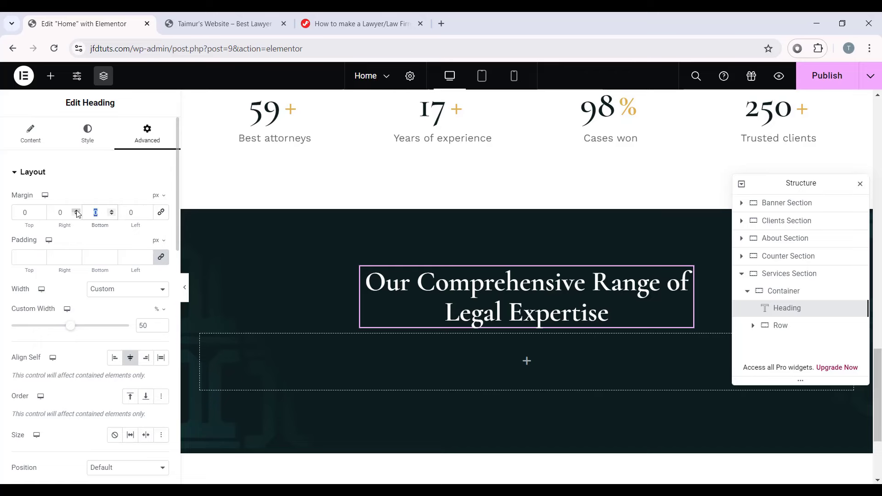
text(60)
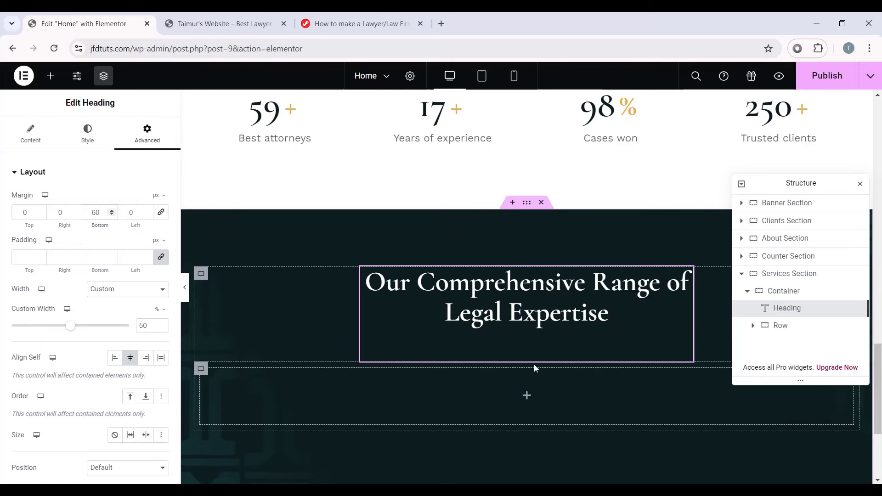
Step: Make Row 1160 px wide with its items laid out horizontally
click(202, 370)
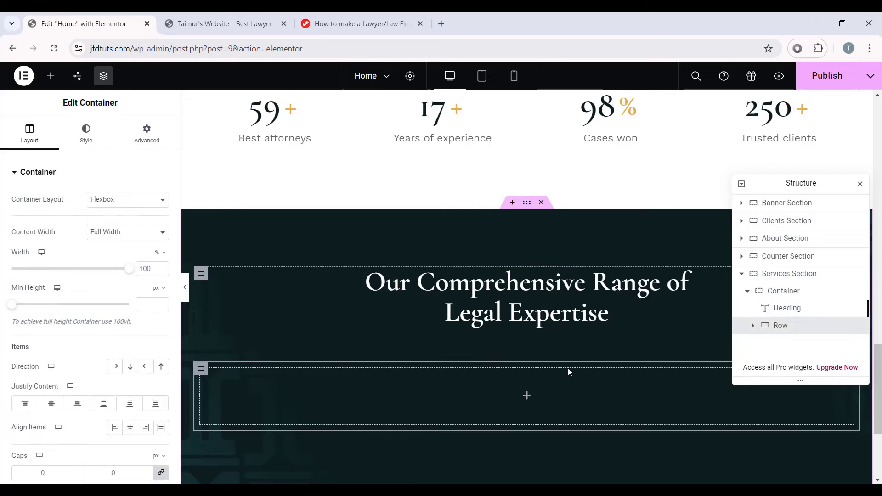
click(164, 256)
click(157, 253)
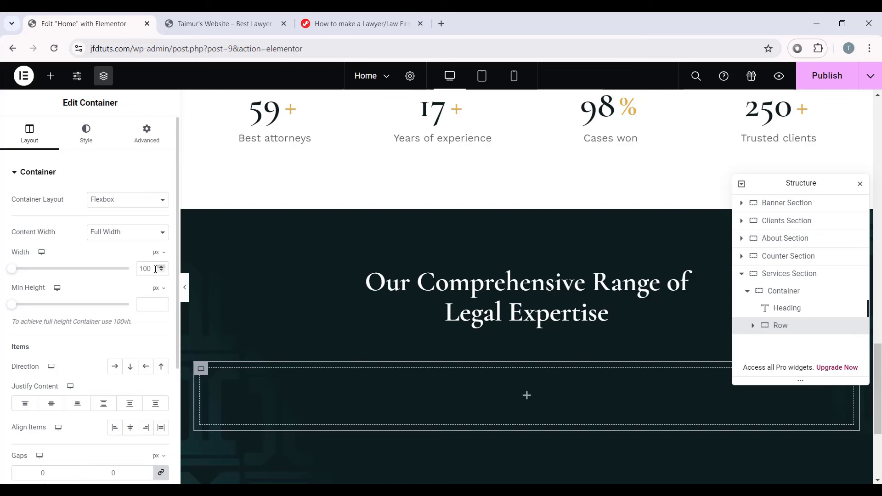
click(157, 270)
text(1160)
click(115, 367)
Step: Let Row's items wrap, set its padding to 0, and drop a new container inside it
scroll(156, 368, down, 1)
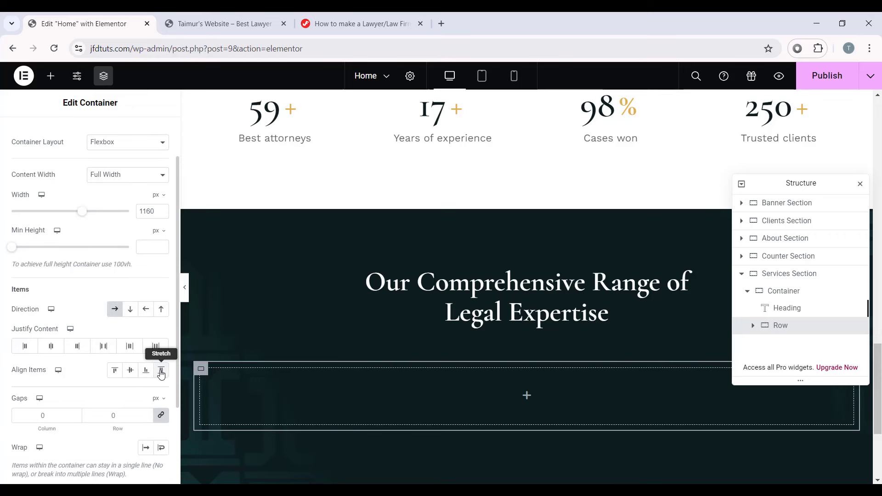
scroll(151, 322, up, 2)
click(146, 133)
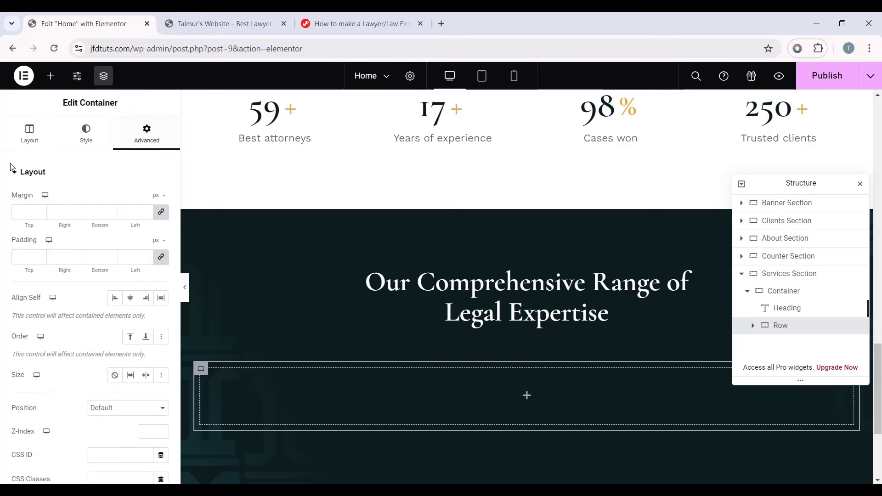
click(161, 256)
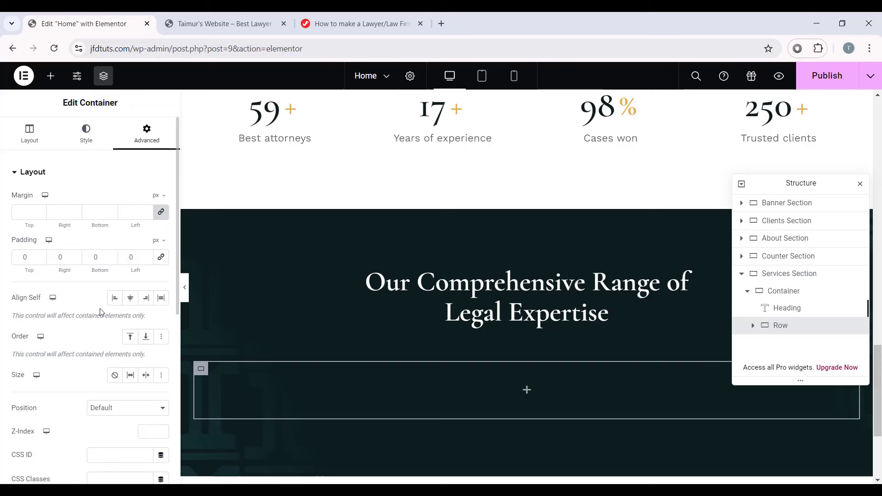
key(ctrl+z)
scroll(85, 350, down, 2)
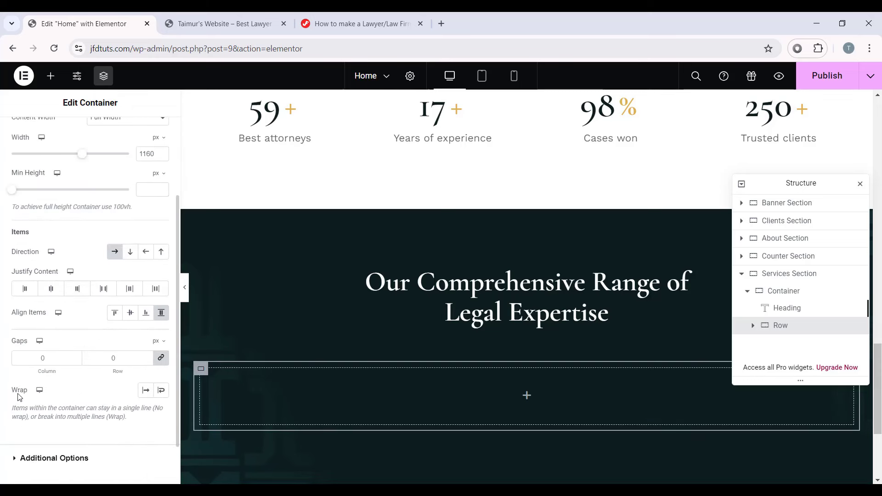
click(163, 391)
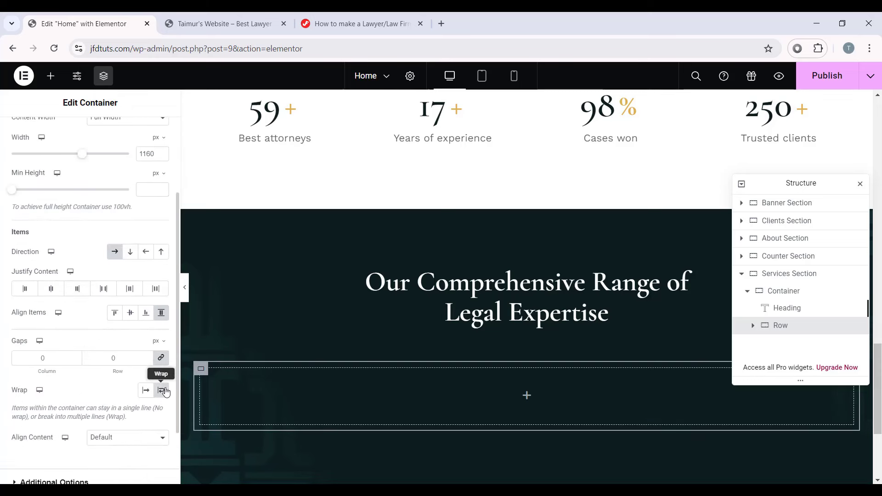
scroll(108, 198, up, 4)
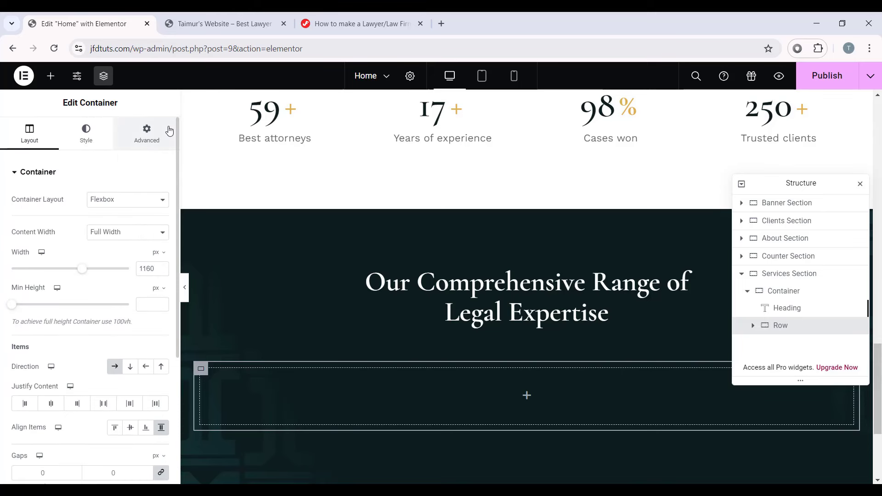
click(156, 133)
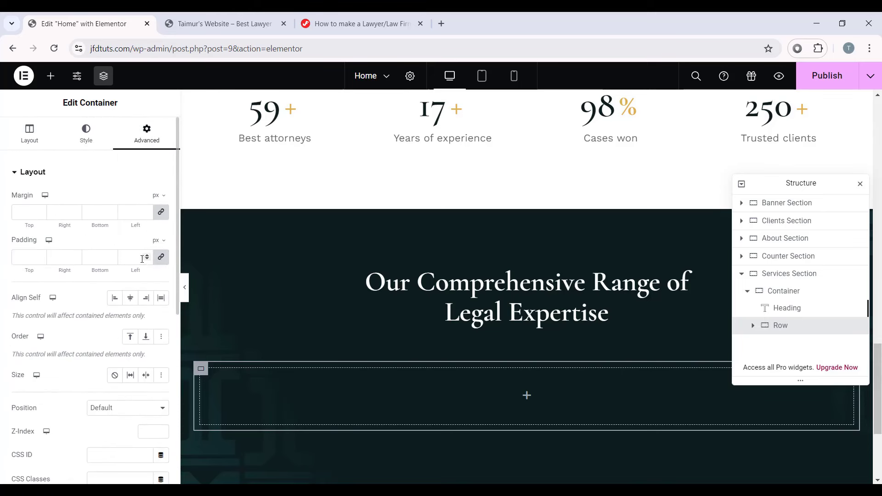
text(0)
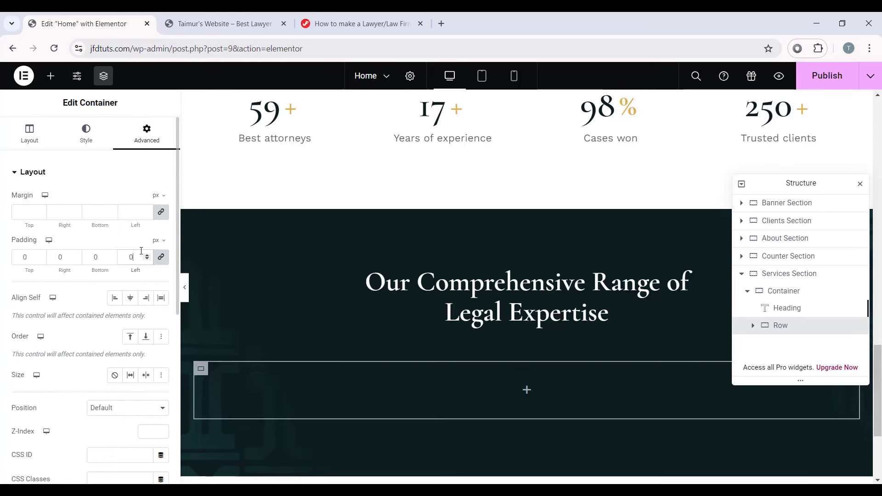
click(531, 390)
drag(44, 276, 781, 327)
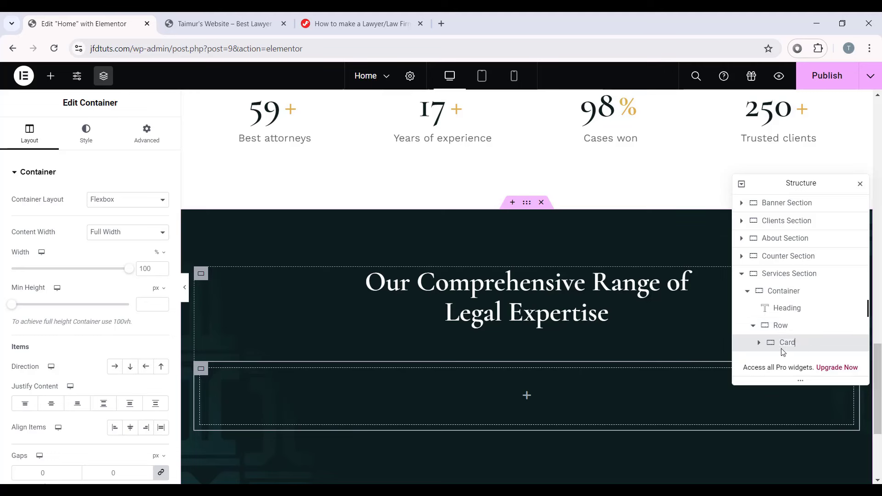
Step: Set the Card container's width to 32%
scroll(454, 383, down, 1)
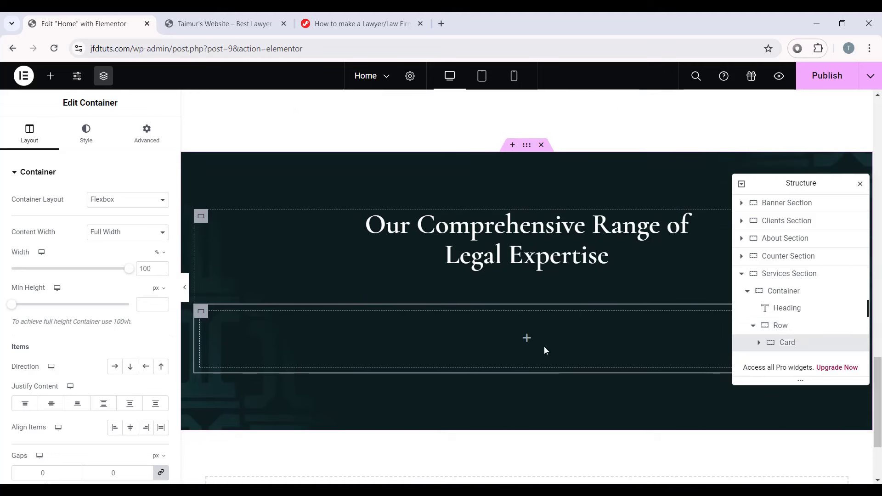
click(151, 272)
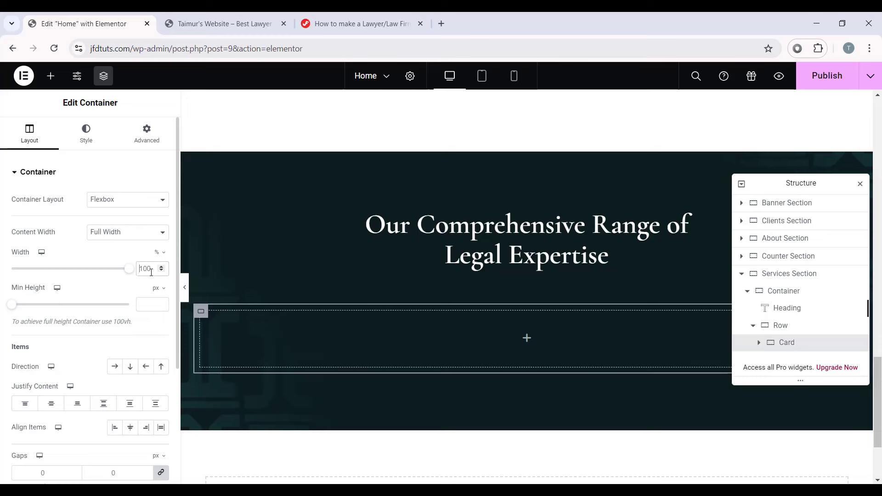
key(BackSpace)
key(BackSpace)
key(BackSpace)
text(32)
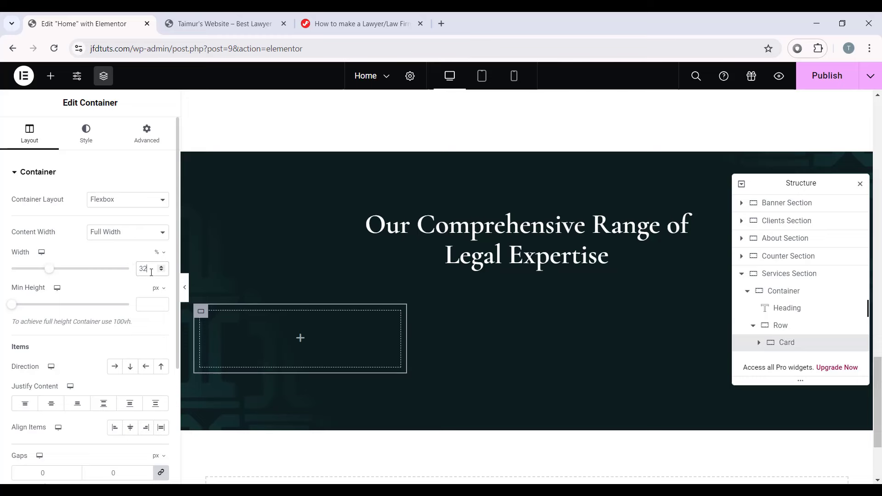
Step: Give the Card a solid 1 px right border coloured #fbfbfb14
click(87, 137)
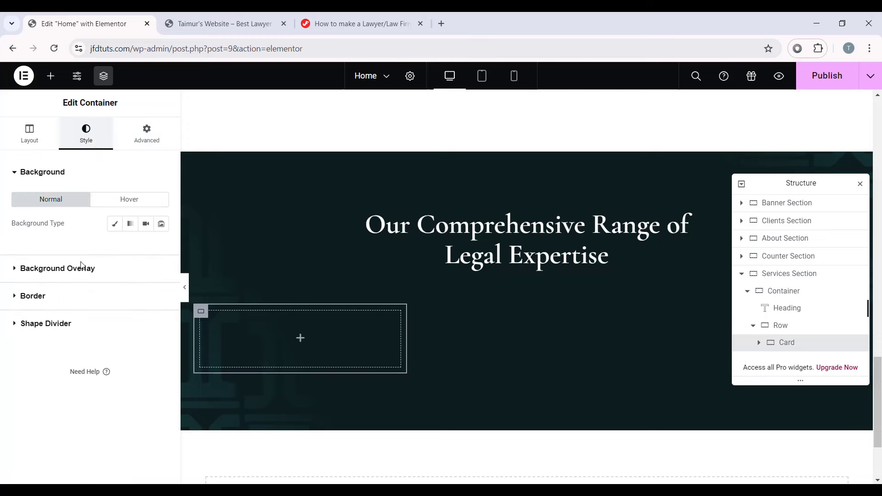
click(41, 302)
click(109, 278)
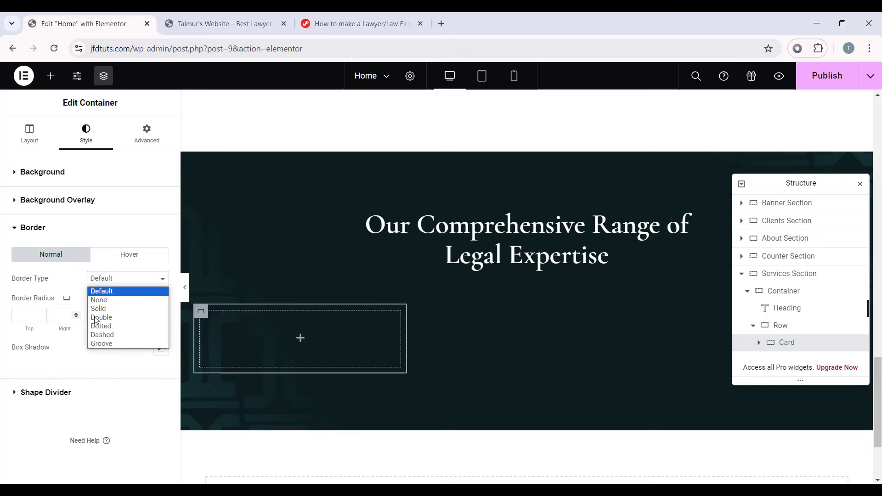
click(118, 312)
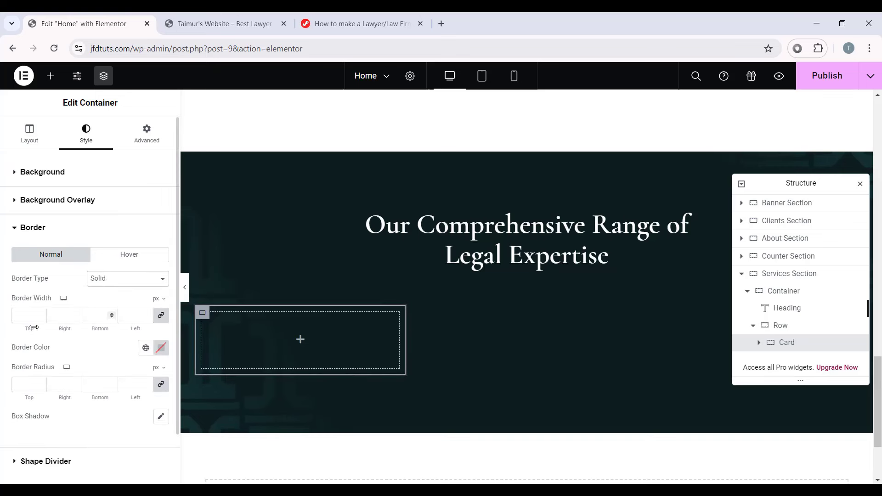
click(162, 316)
click(67, 316)
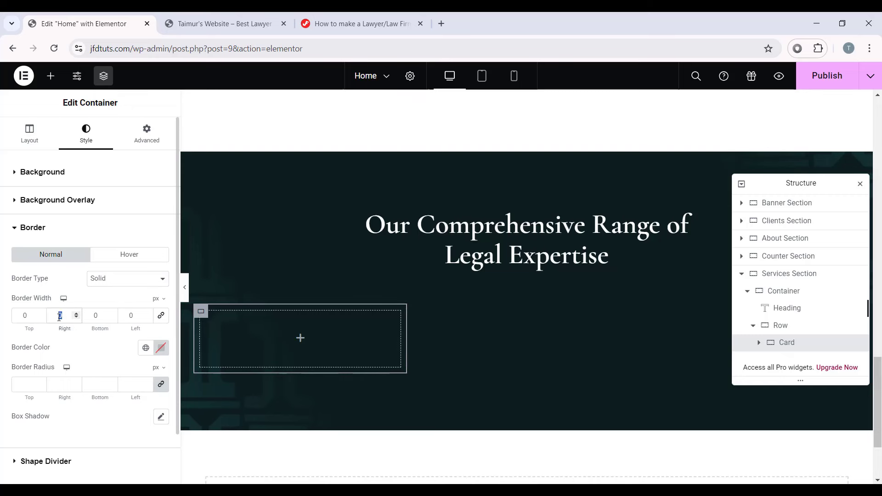
text(1)
click(161, 347)
click(152, 317)
text(f)
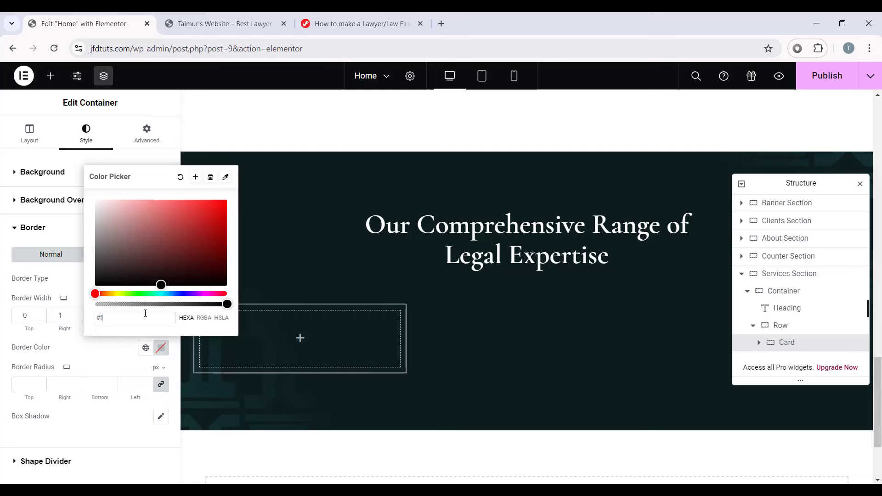
text(bfbfb14)
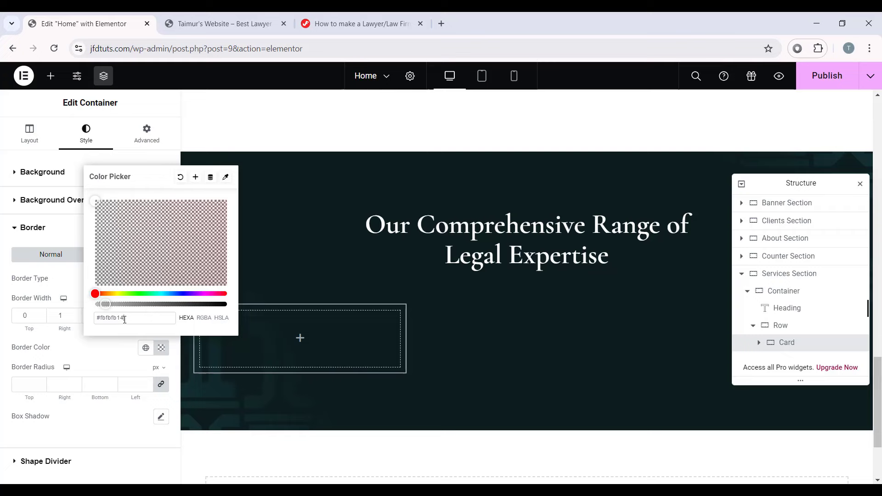
click(19, 444)
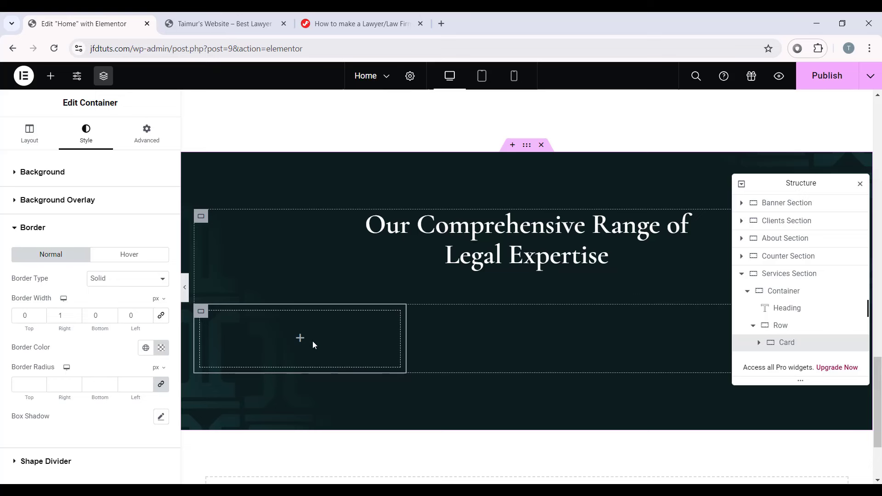
click(300, 339)
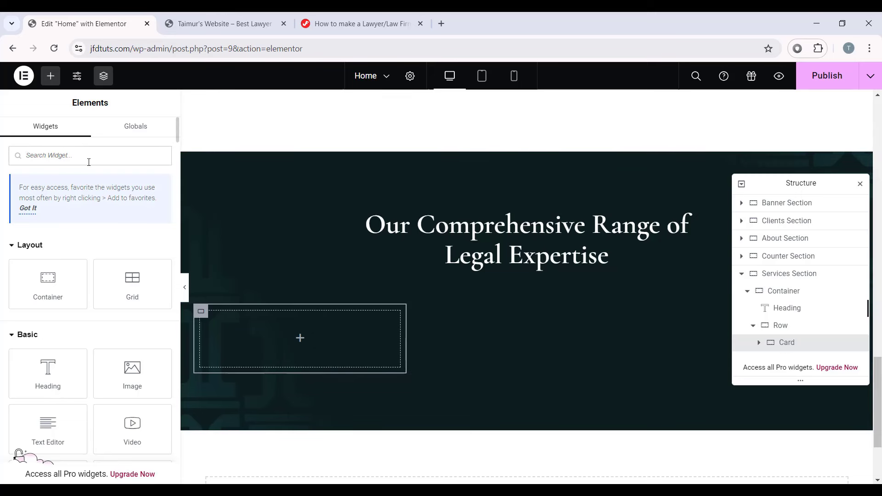
Step: Add a JKit Icon Box to the Card with icon on top, left alignment and H3 title
text(icon box)
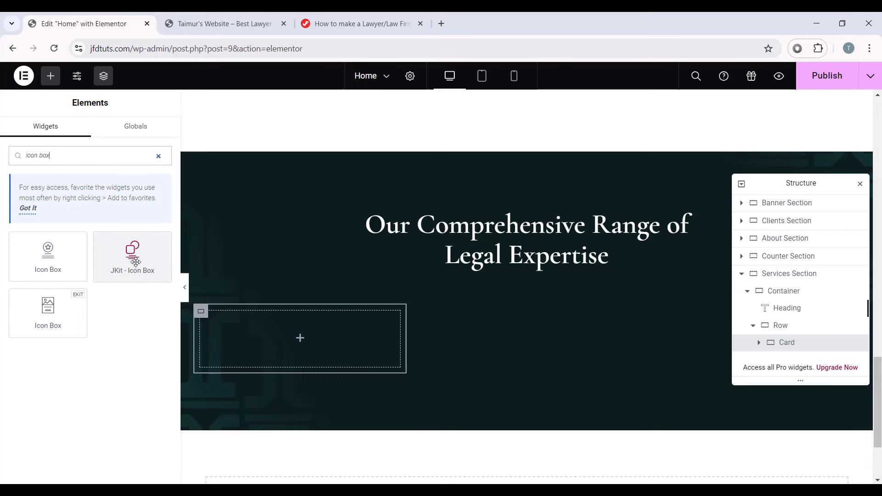
drag(136, 262, 302, 337)
scroll(477, 243, down, 3)
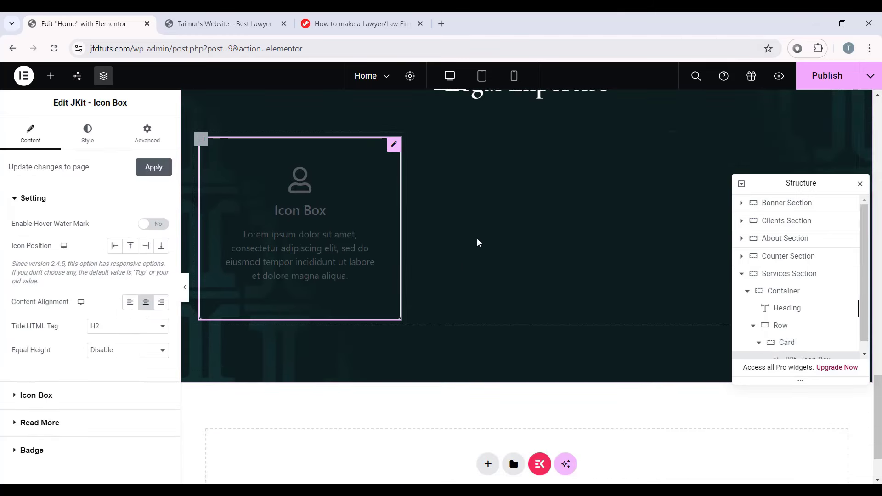
scroll(295, 271, up, 1)
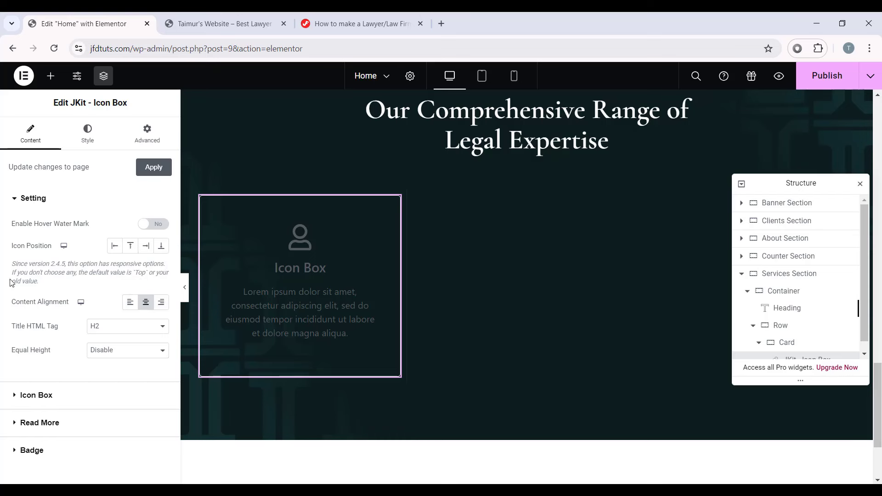
click(132, 247)
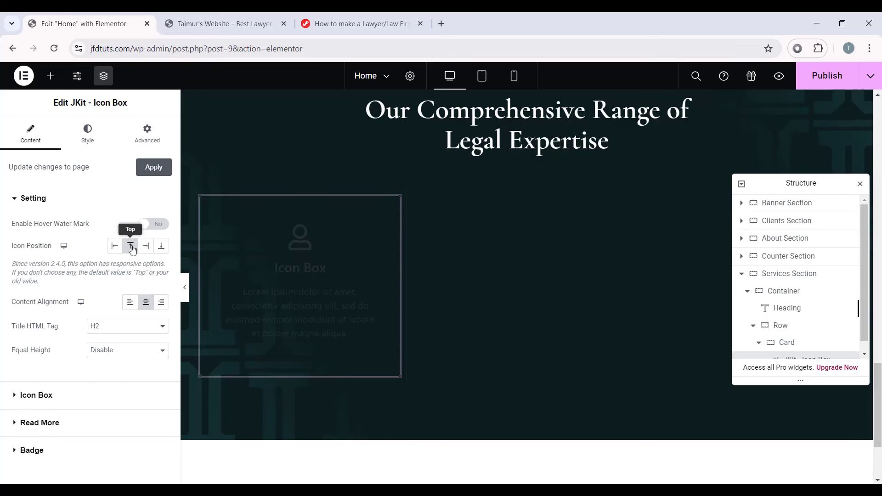
click(133, 304)
click(133, 305)
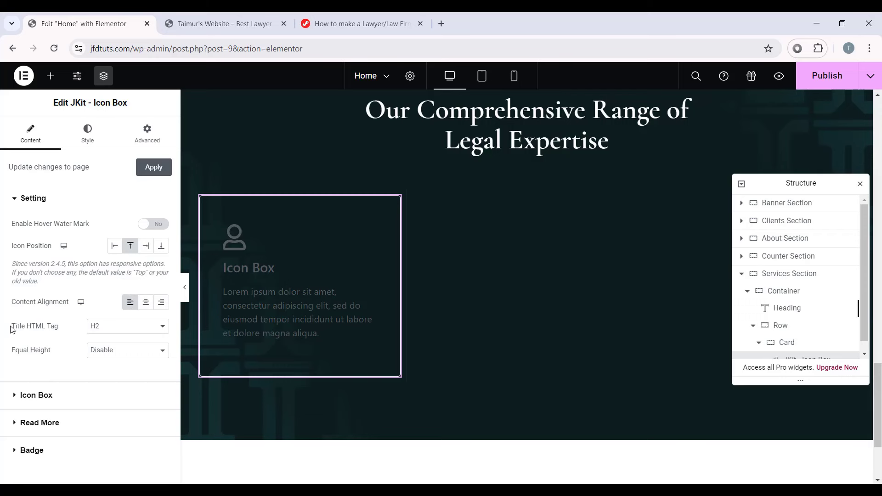
click(93, 326)
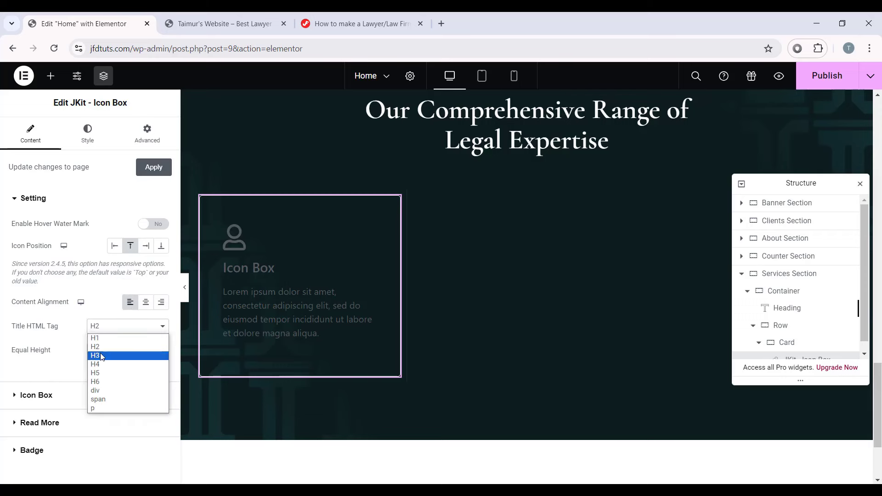
click(97, 355)
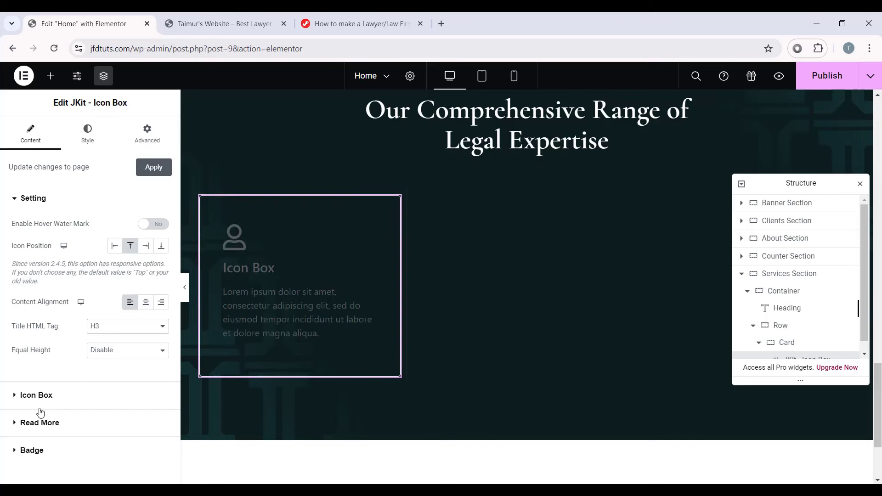
Step: Set the icon box's icon to the Agenda icon from the library
click(20, 396)
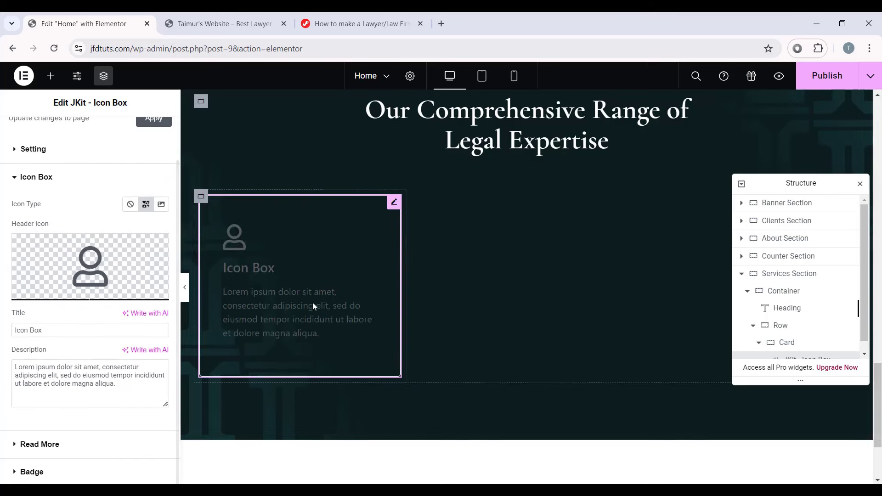
mouse_move(124, 271)
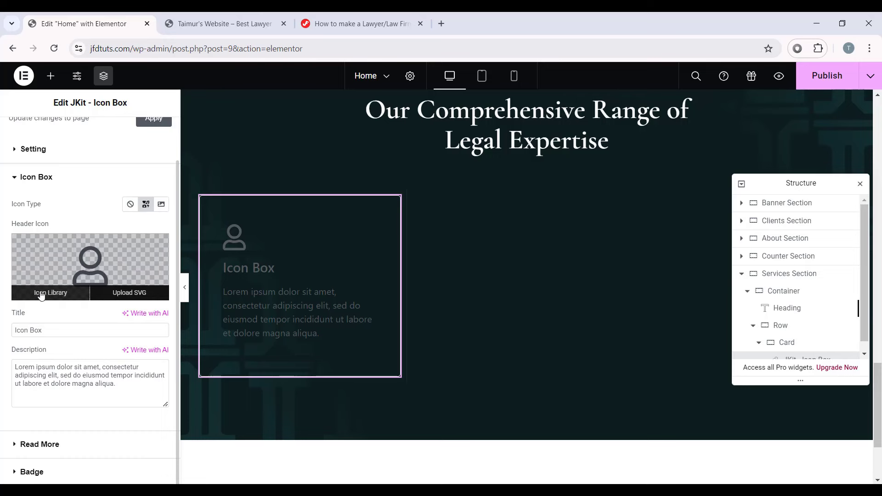
click(58, 294)
text(agenda)
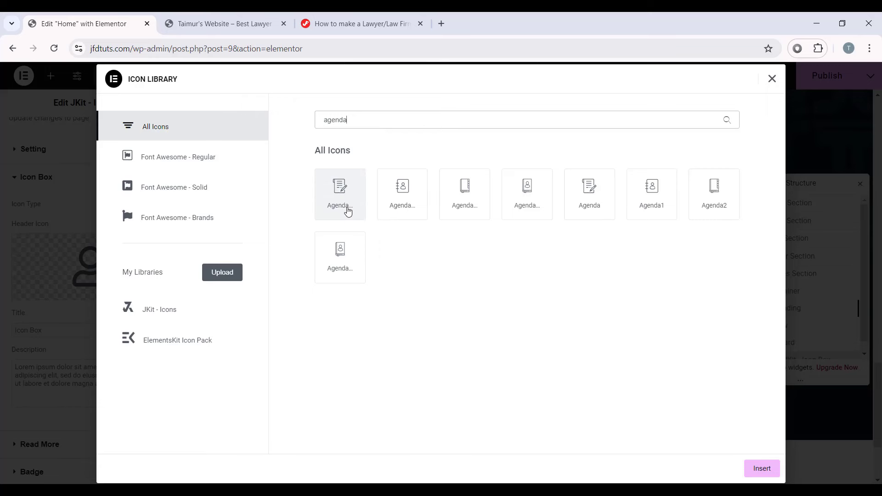
click(338, 198)
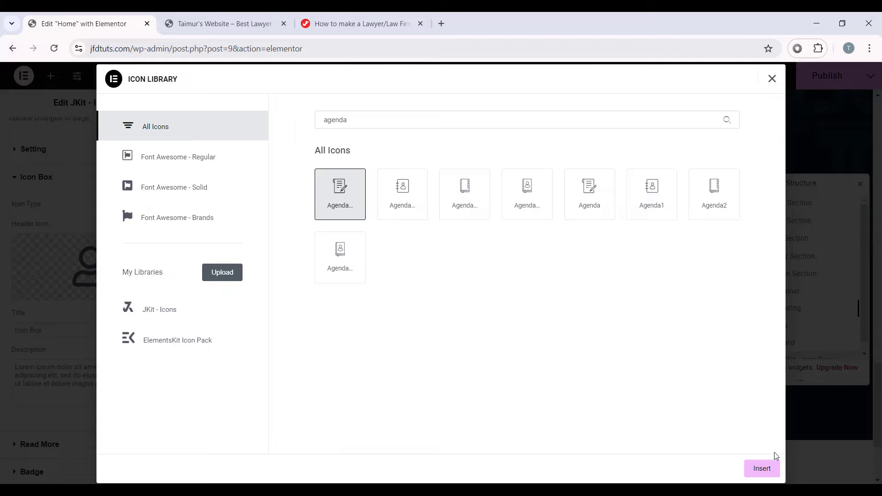
click(769, 467)
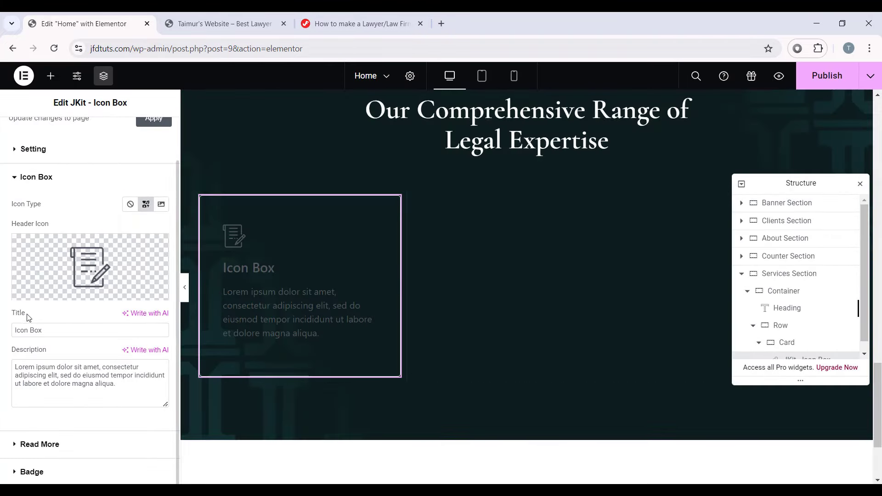
Step: Replace the title with 'Contract Review' and the description with shorter text
drag(47, 330, 15, 334)
text(Contract Review)
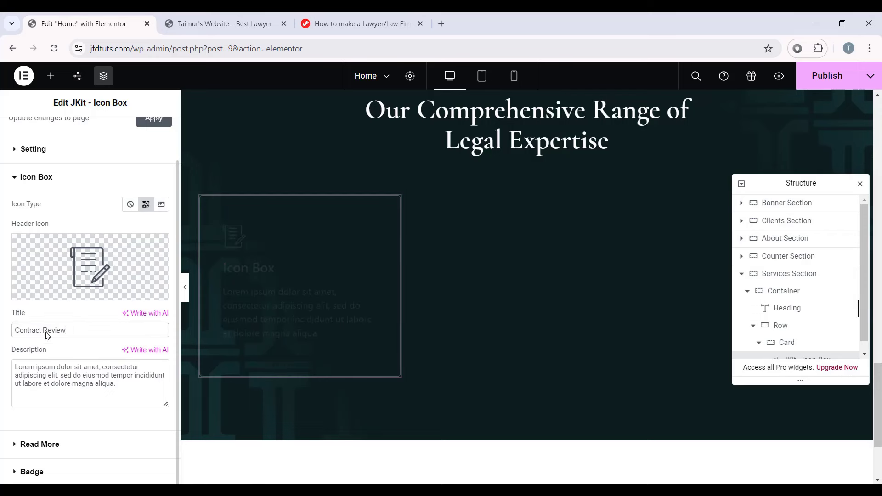
drag(129, 384, 4, 354)
text(Lorem ipsum dolor sit adipiscing elit, sed do eiusmod tempor et, consectetur incididunt labore.)
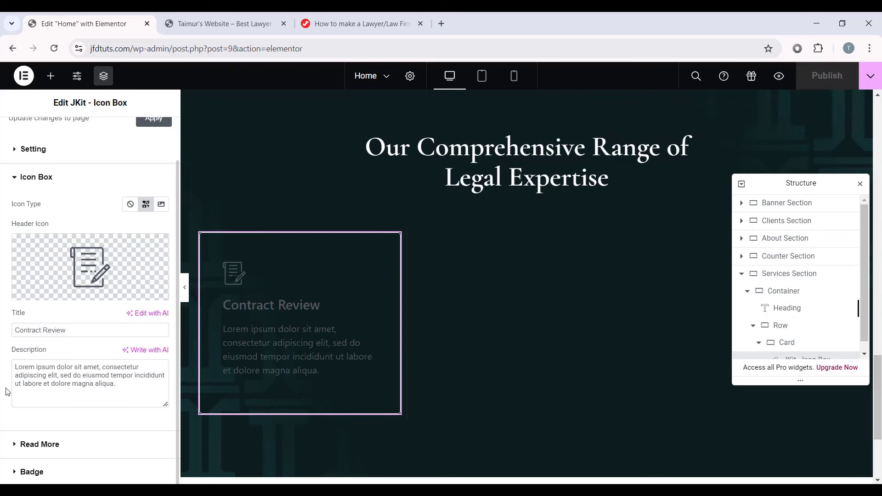
drag(125, 382, 3, 367)
text(Lorem ipsum dolor set adipiscing elit, sed do eiusmod tempor et  consectetur incididunt labore.)
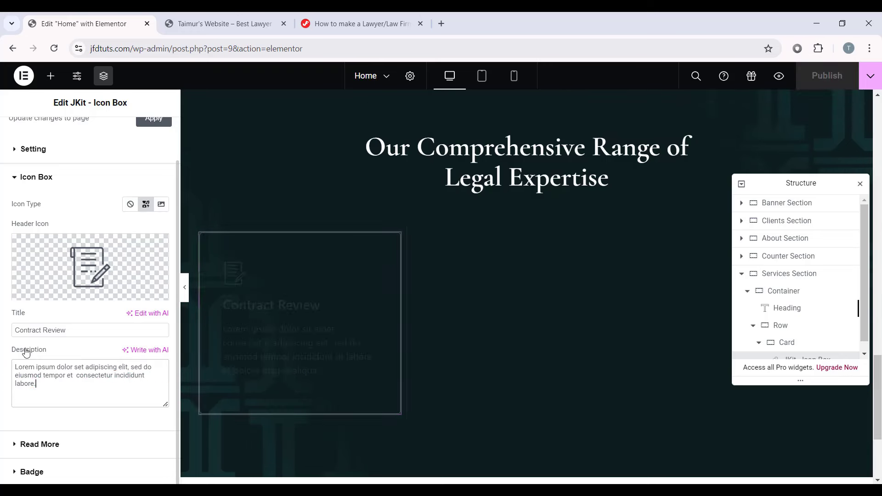
Step: Enable the Read More button with link # and clear the 'Learn More' label
click(44, 179)
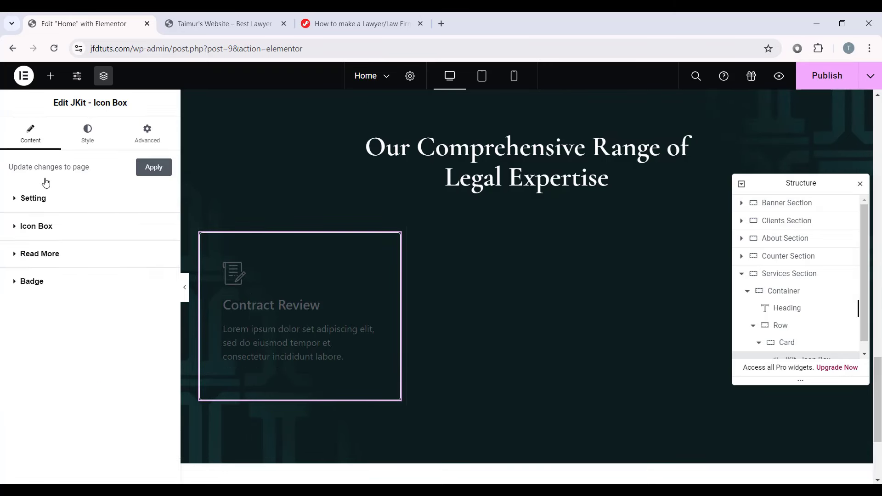
click(53, 264)
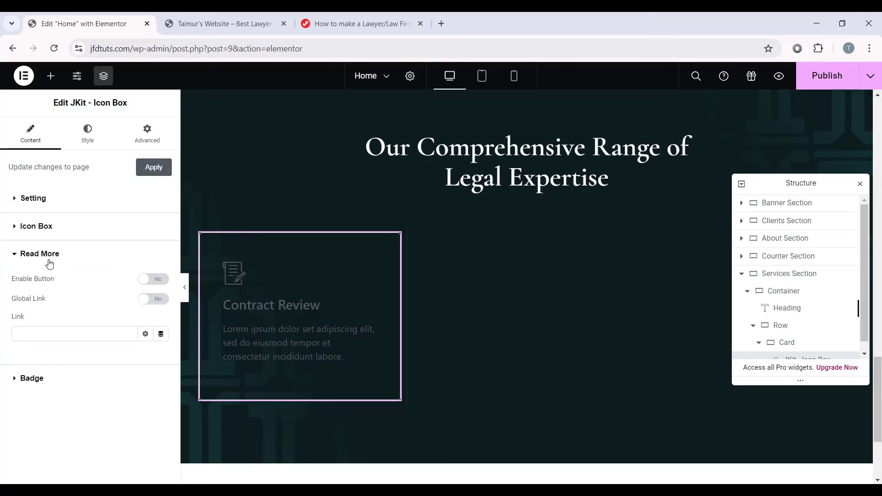
click(147, 280)
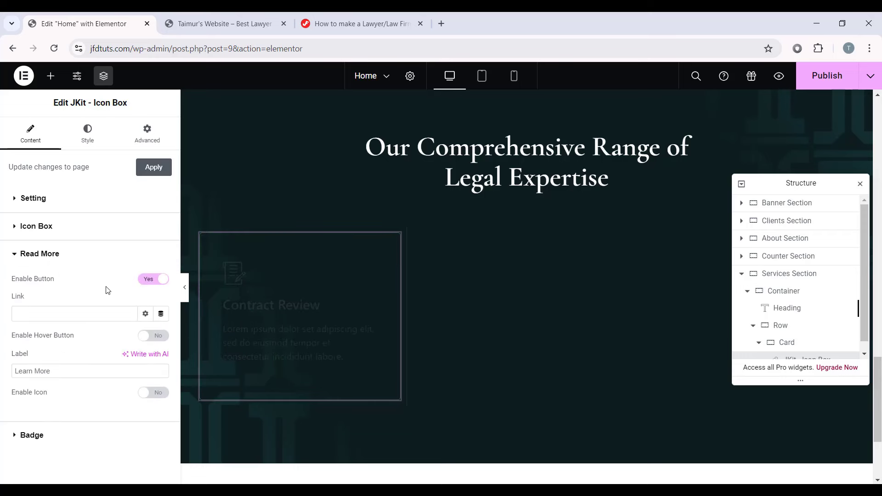
click(35, 317)
text(#)
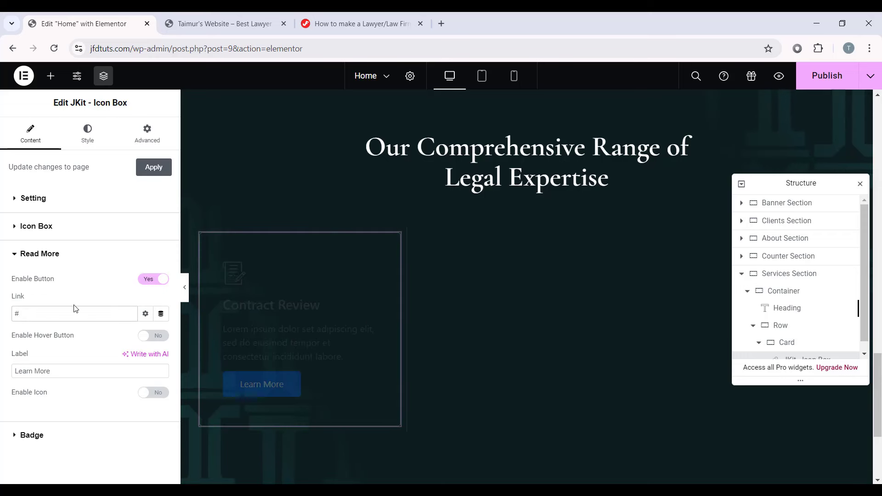
triple_click(63, 371)
key(BackSpace)
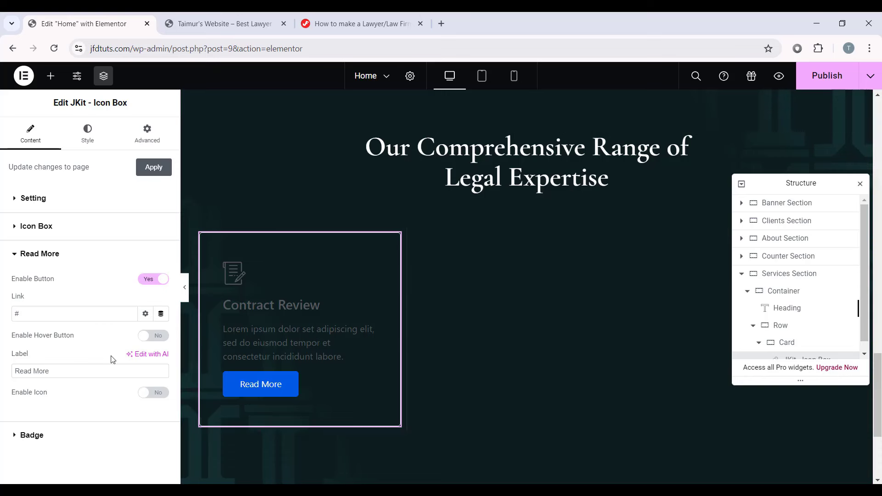
Step: Set the icon box padding to 50 top, 0 sides and 20 bottom
click(80, 146)
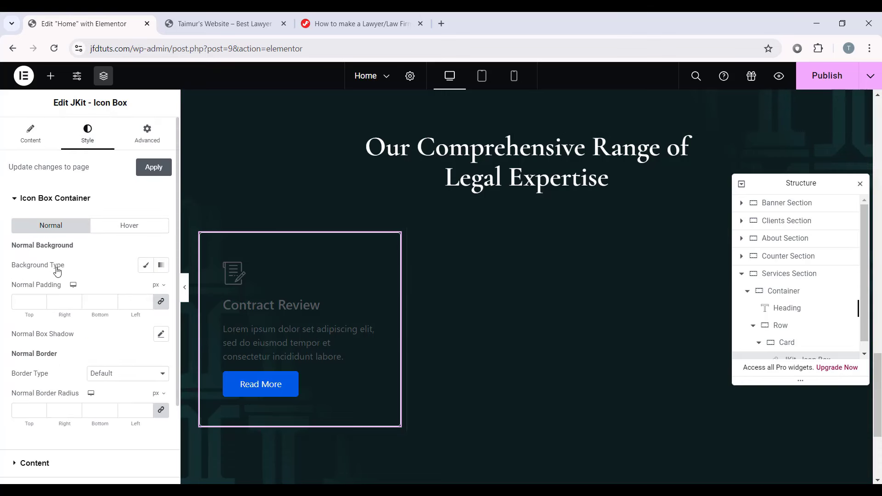
click(161, 302)
drag(34, 302, 5, 304)
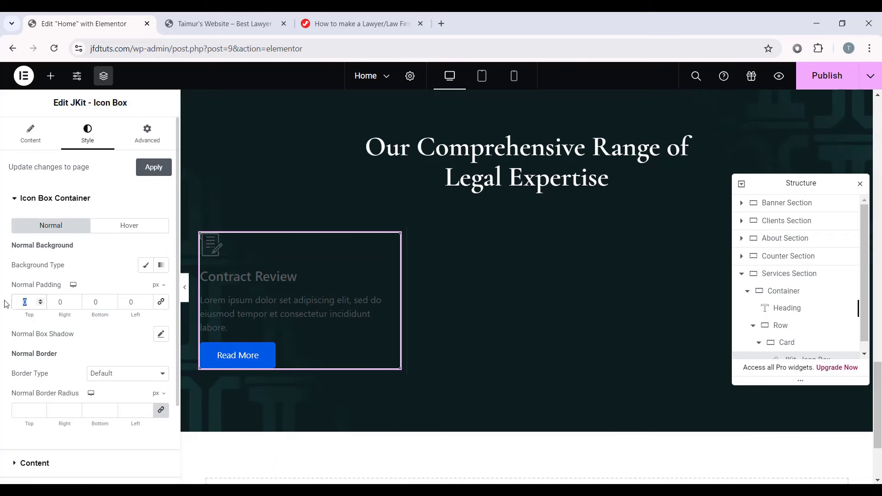
text(50)
double_click(81, 298)
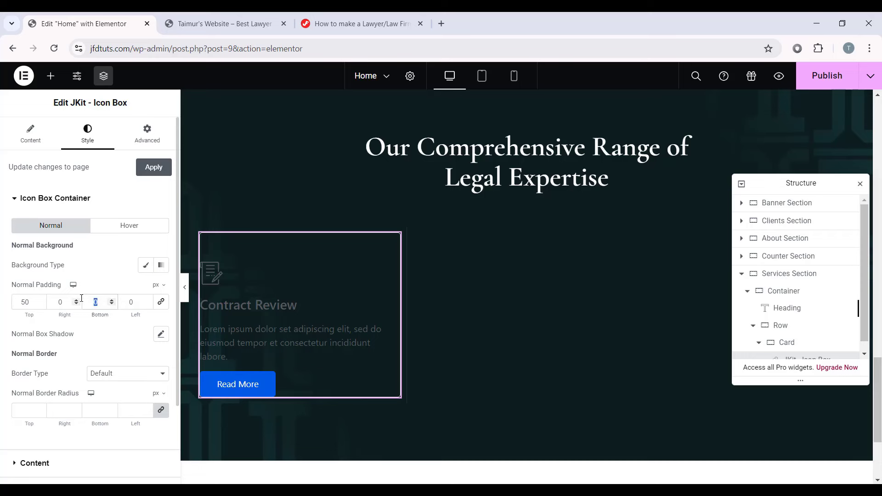
text(20)
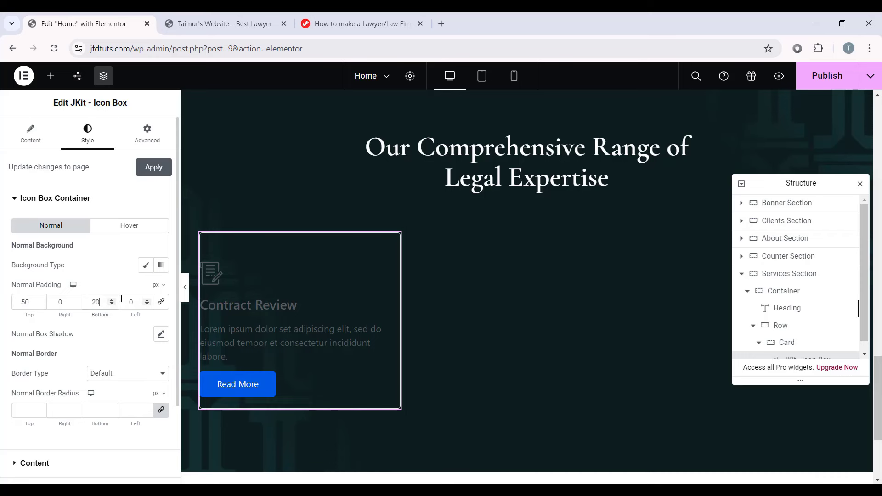
Step: Give the card a solid border with 0 width and 0 corner radius
scroll(56, 317, down, 1)
click(115, 316)
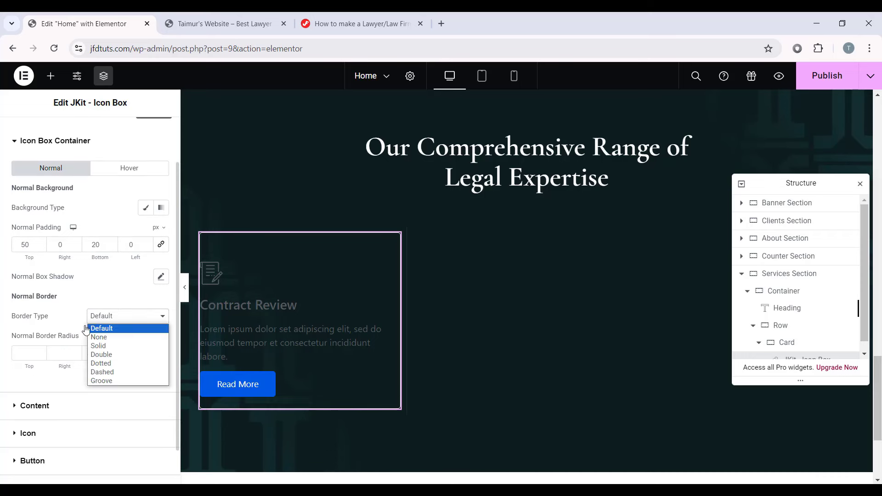
click(108, 348)
click(21, 357)
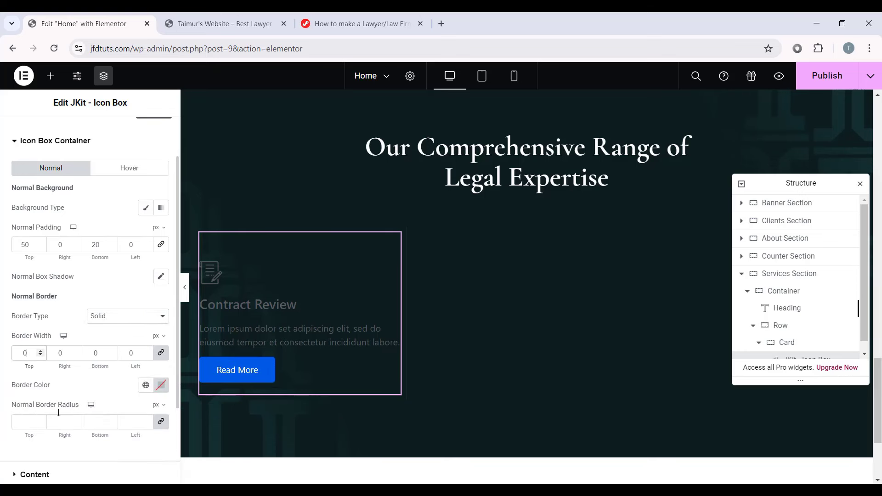
click(37, 422)
scroll(92, 334, down, 3)
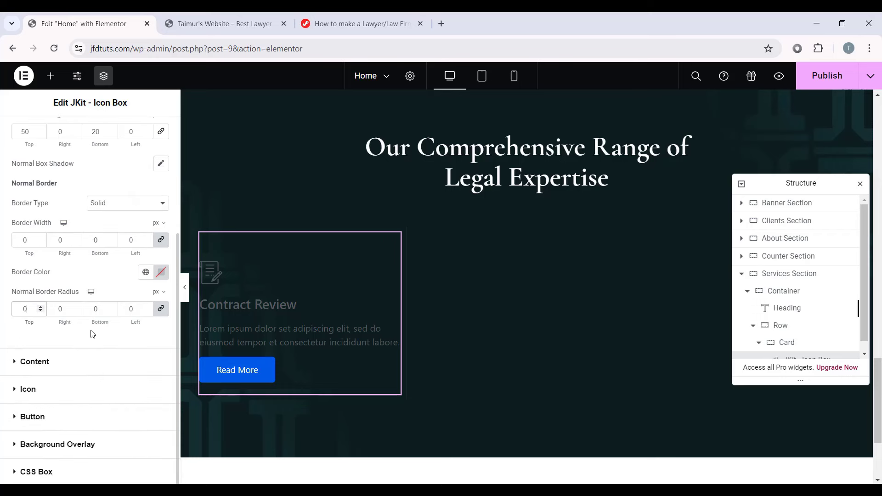
click(54, 367)
Step: Set the title to the serif Secondary global font at 34 px
scroll(30, 267, down, 2)
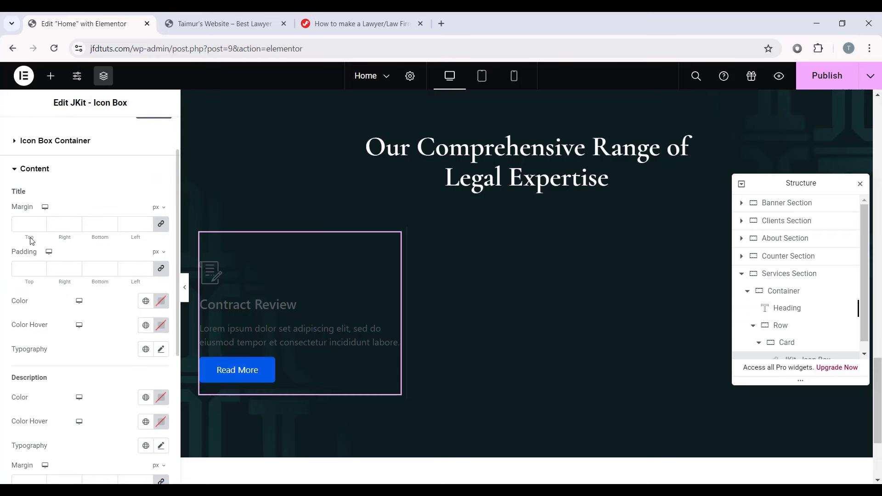
click(146, 349)
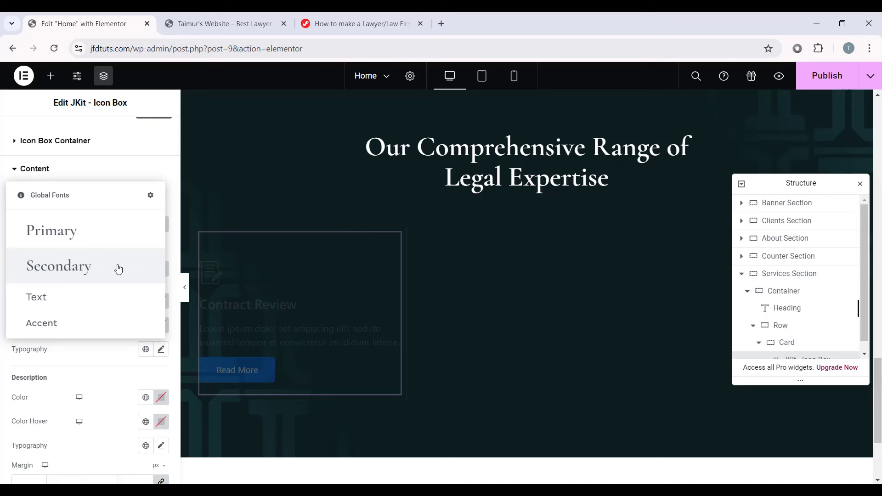
click(98, 269)
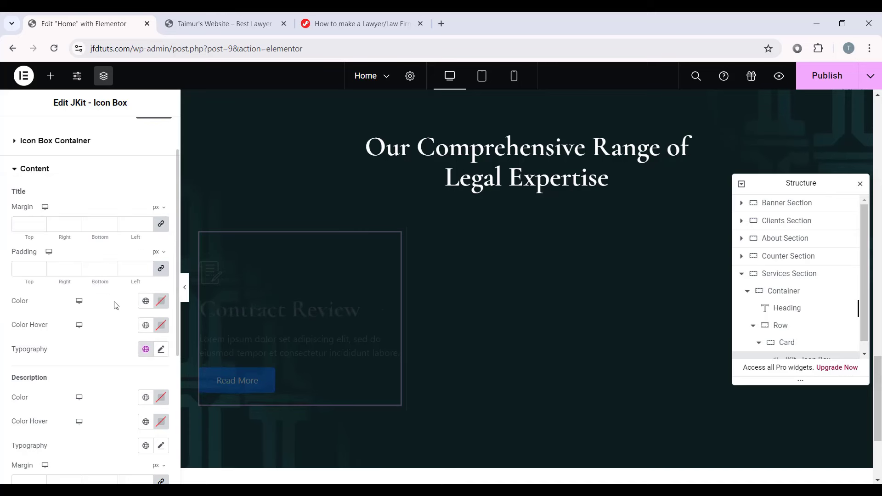
click(161, 350)
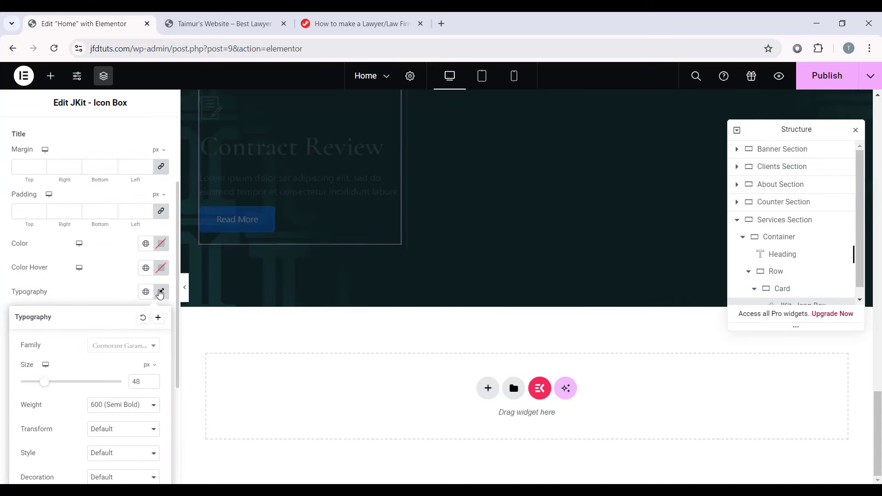
scroll(109, 333, down, 1)
drag(142, 326, 129, 332)
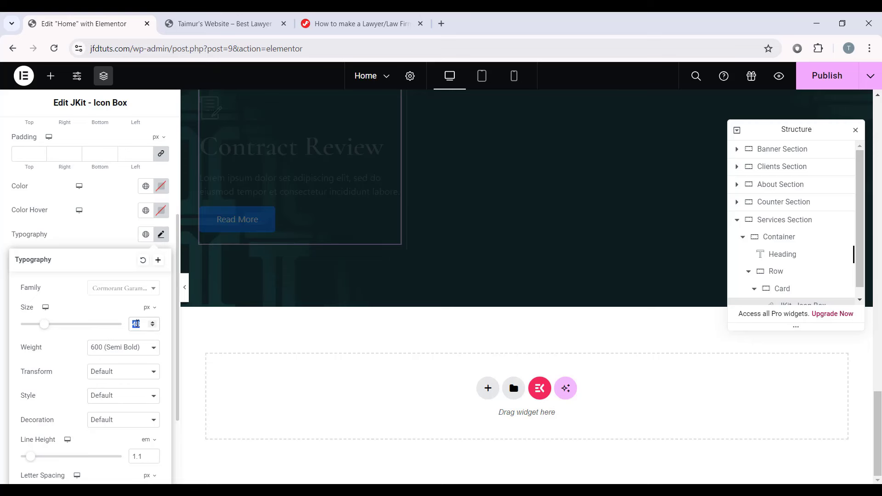
text(34)
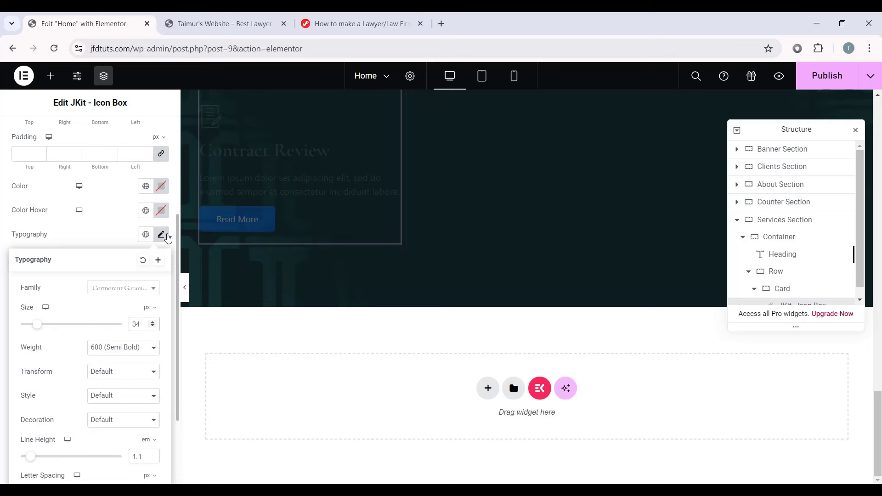
click(162, 236)
Step: Apply the Text global font to the description and unlink its margins to 0
scroll(125, 270, down, 3)
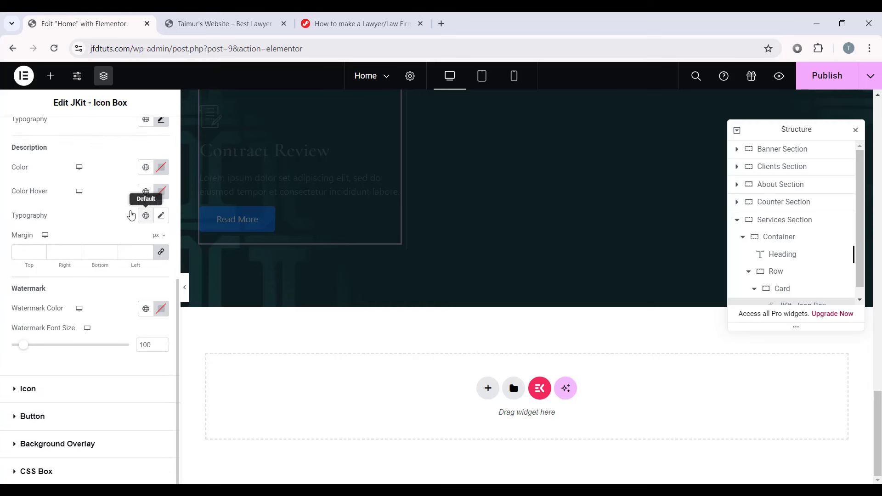
click(145, 216)
click(64, 342)
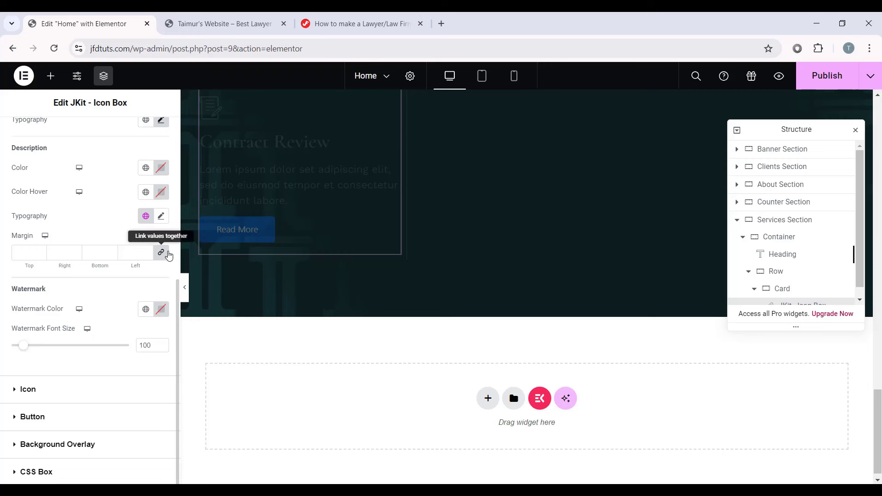
click(161, 252)
drag(101, 256, 82, 257)
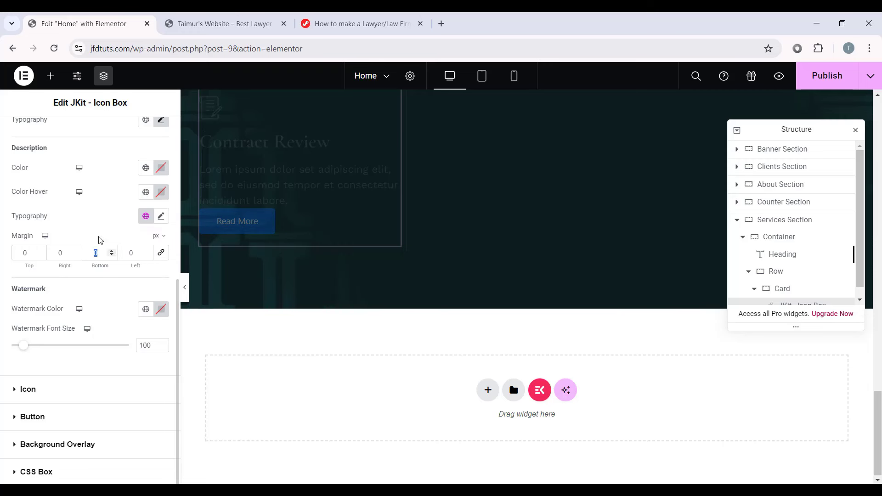
Step: Set the description's bottom margin to 30, colour the icon gold Primary, and save
text(30)
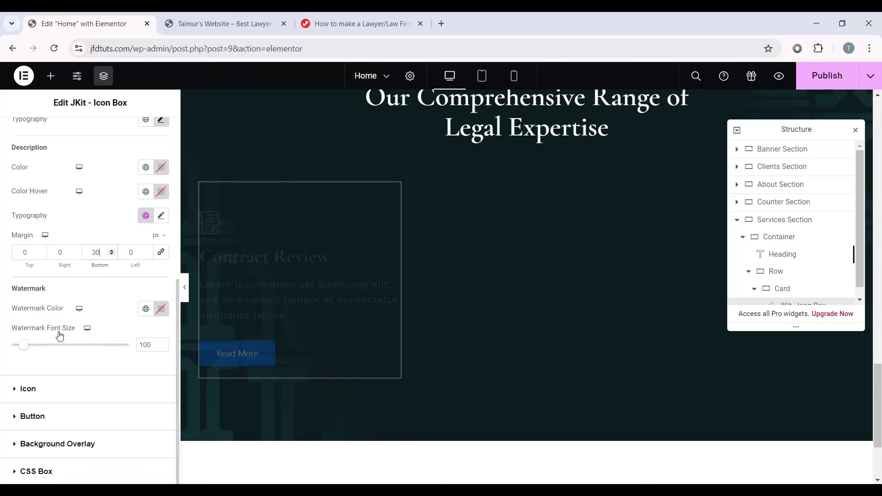
click(29, 389)
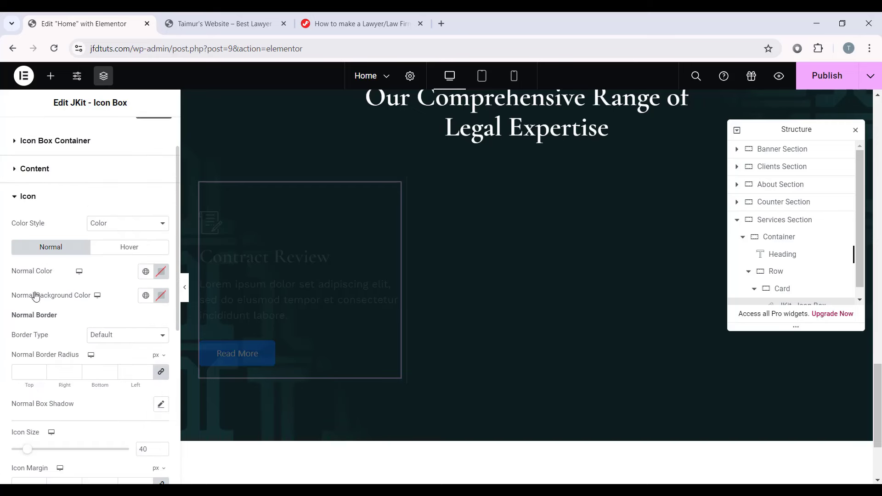
click(146, 274)
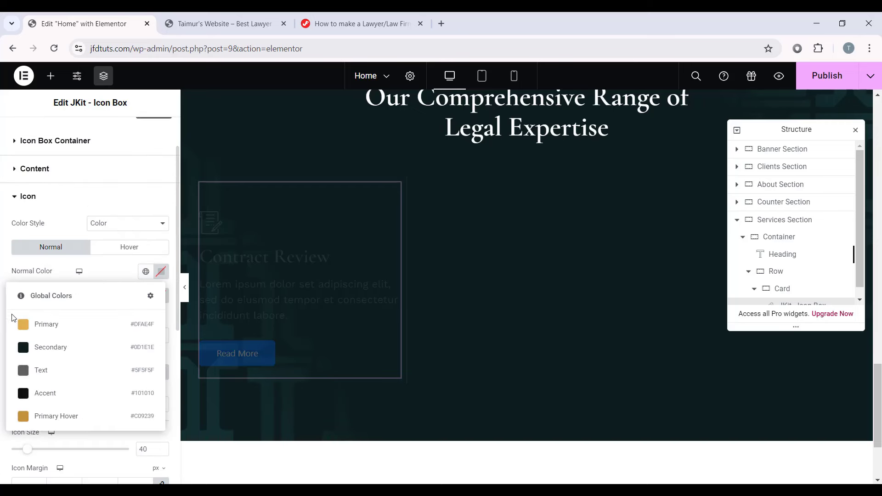
click(62, 328)
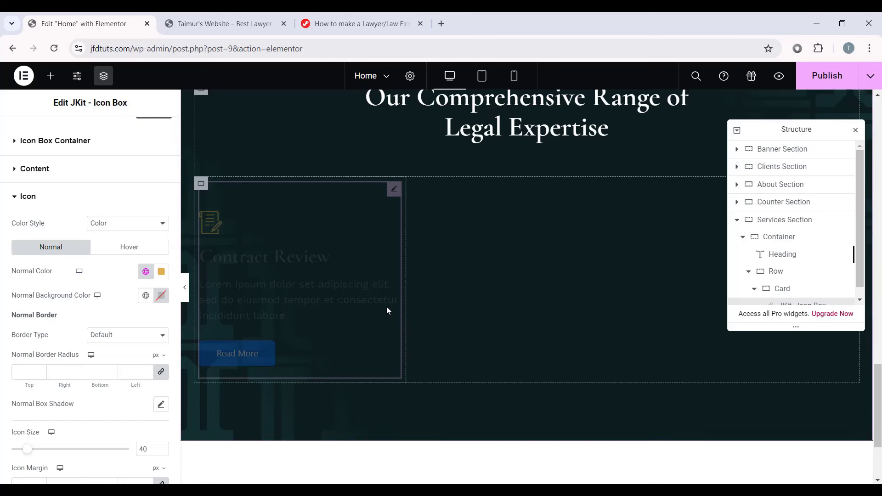
click(184, 292)
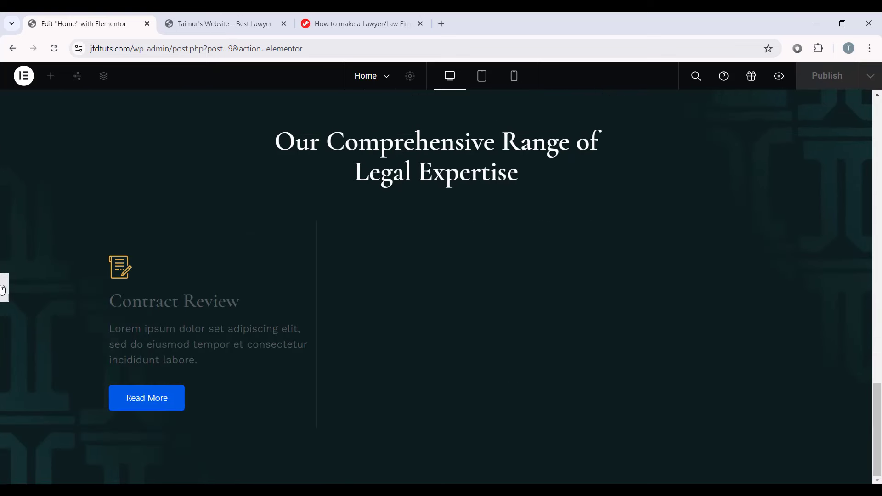
click(3, 289)
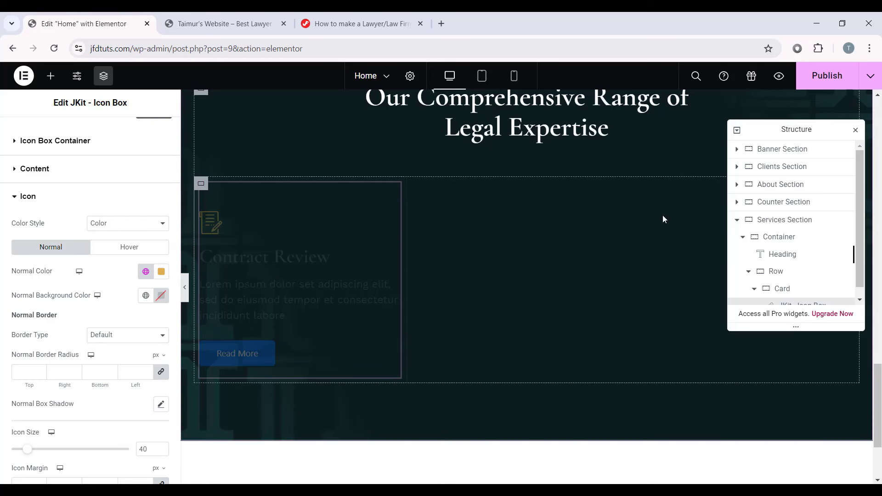
key(ctrl+s)
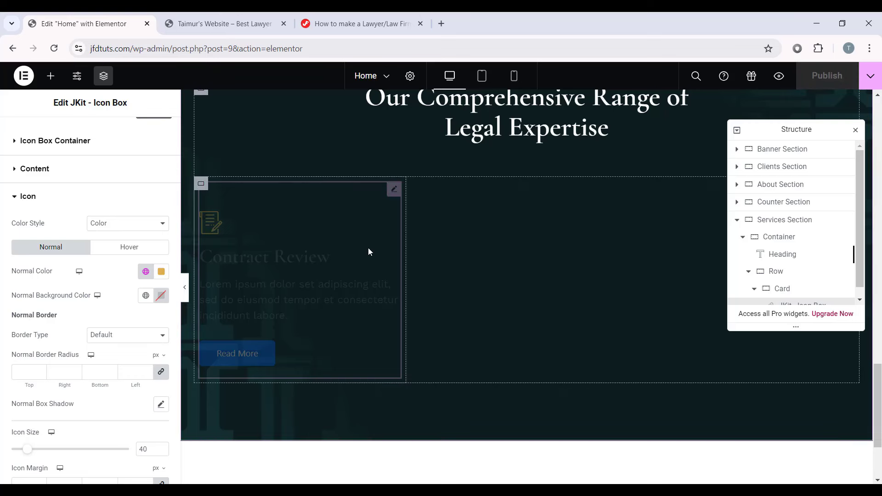
Step: Set the icon size to 60 and its bottom margin to 30
scroll(63, 359, down, 2)
scroll(62, 360, down, 2)
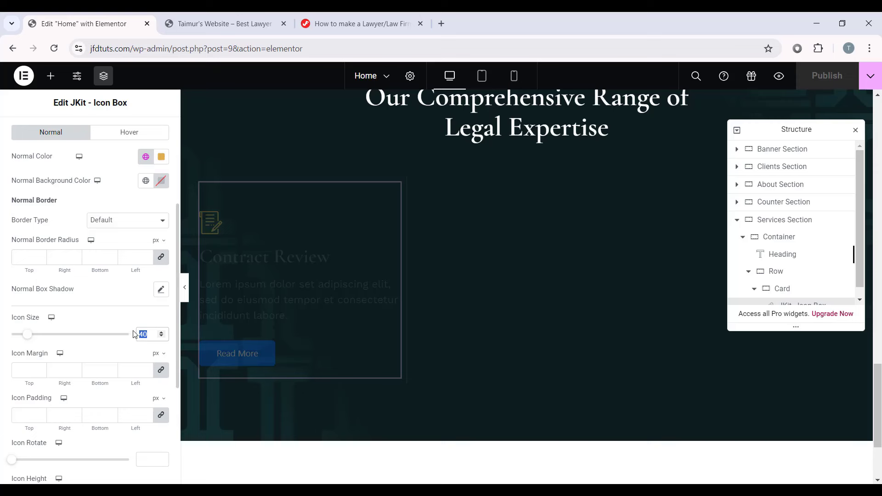
text(60)
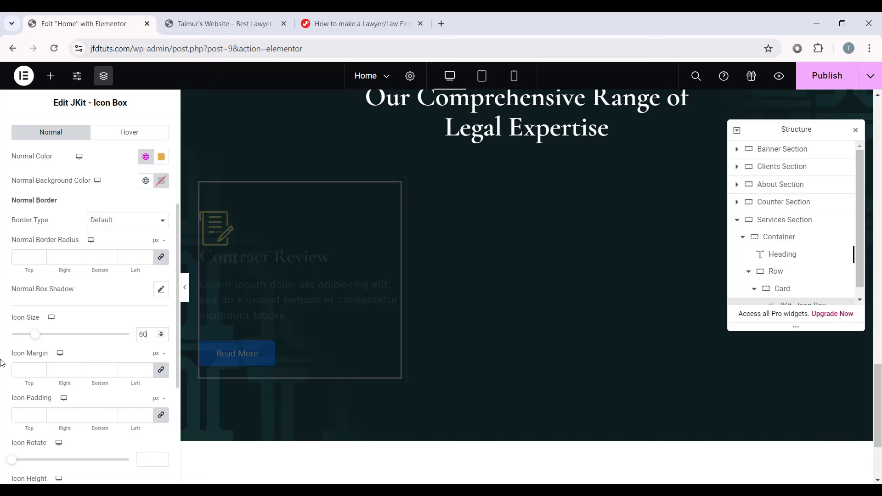
click(159, 373)
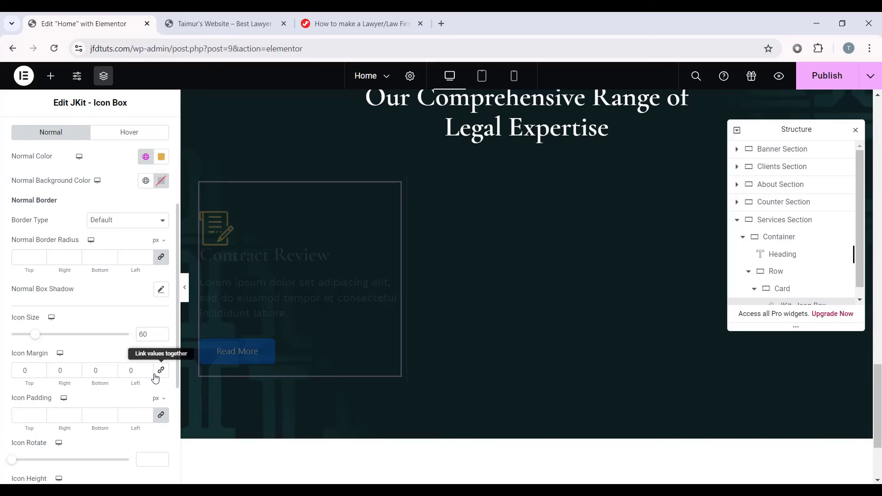
drag(105, 376, 80, 377)
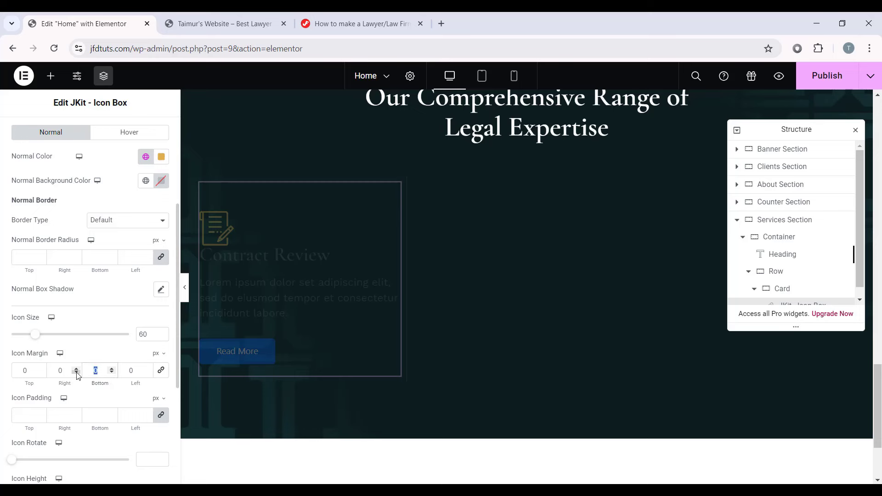
text(30)
Step: Make the icon's hover colour fully transparent
scroll(140, 306, up, 3)
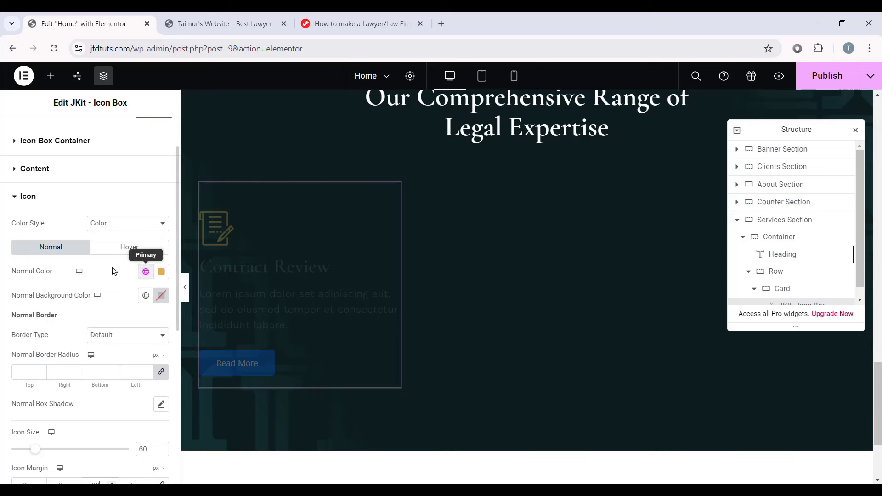
click(143, 249)
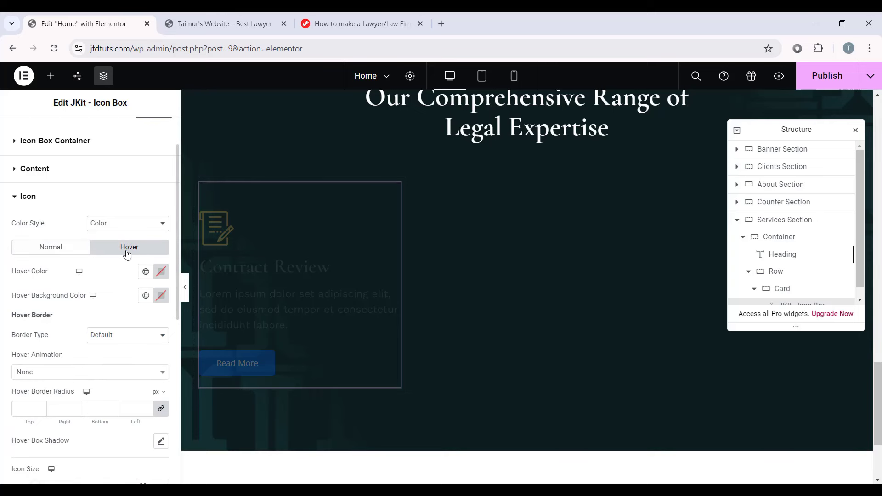
click(166, 271)
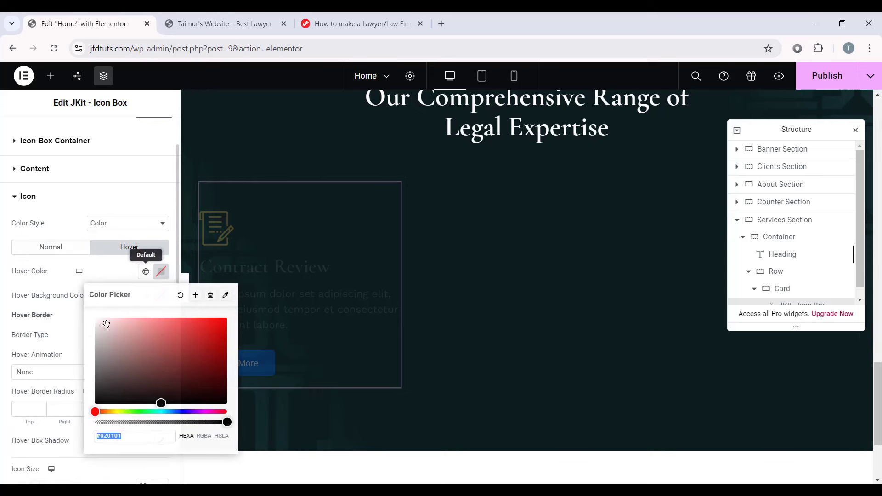
drag(226, 422, 78, 423)
click(76, 409)
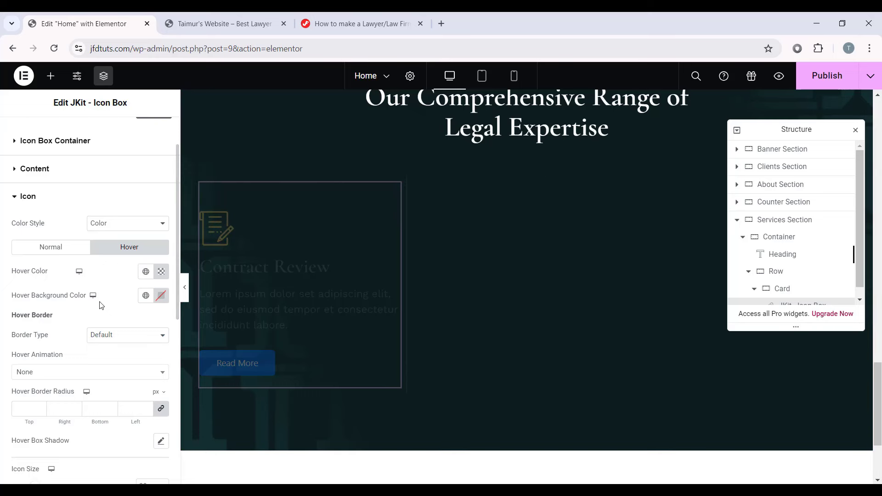
scroll(101, 305, down, 7)
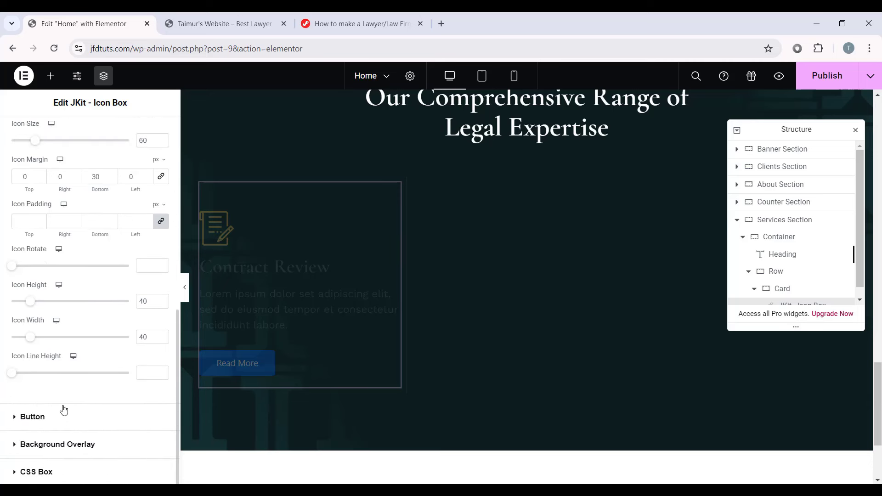
click(64, 410)
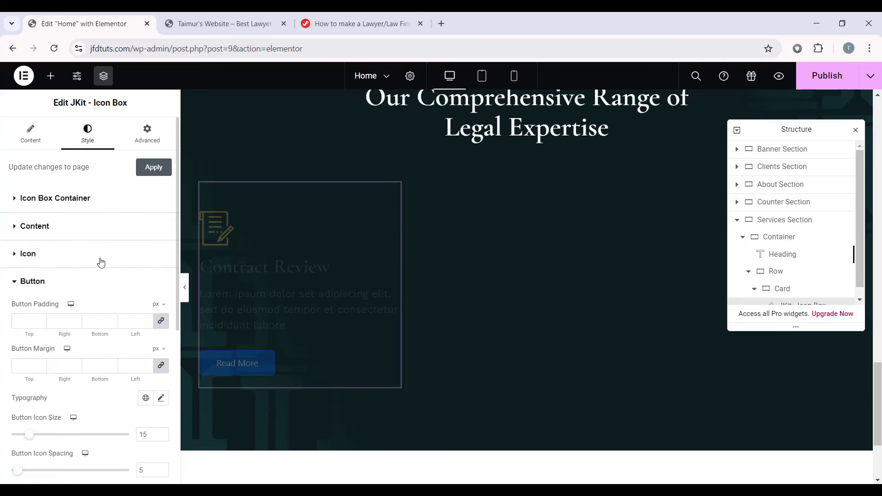
Step: Give the Read More button 0 padding, the Text global font and 15 icon spacing
scroll(46, 294, down, 1)
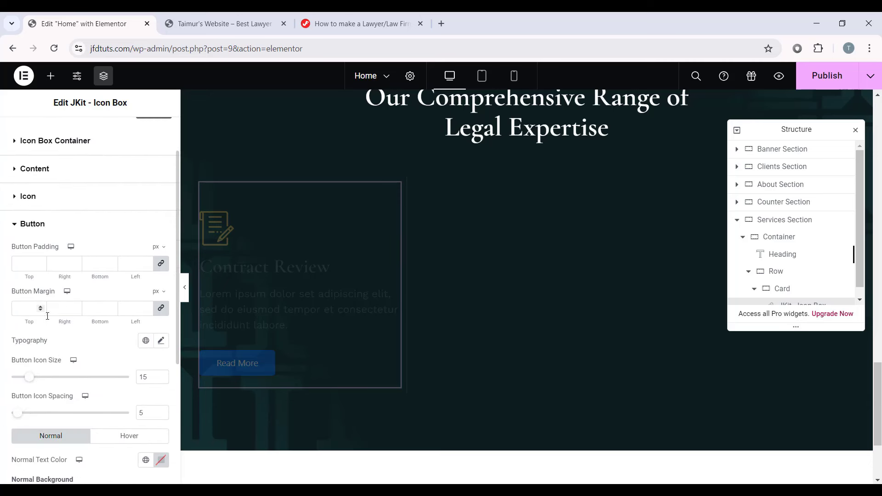
click(28, 265)
text(0)
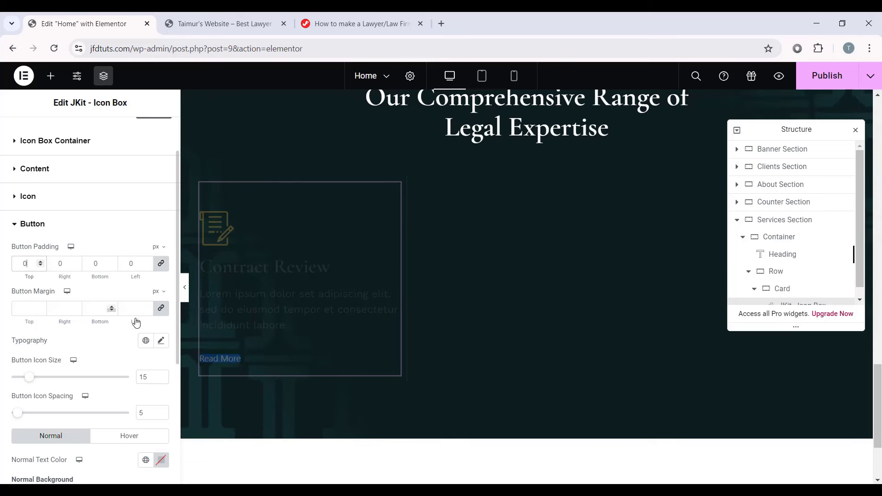
click(145, 340)
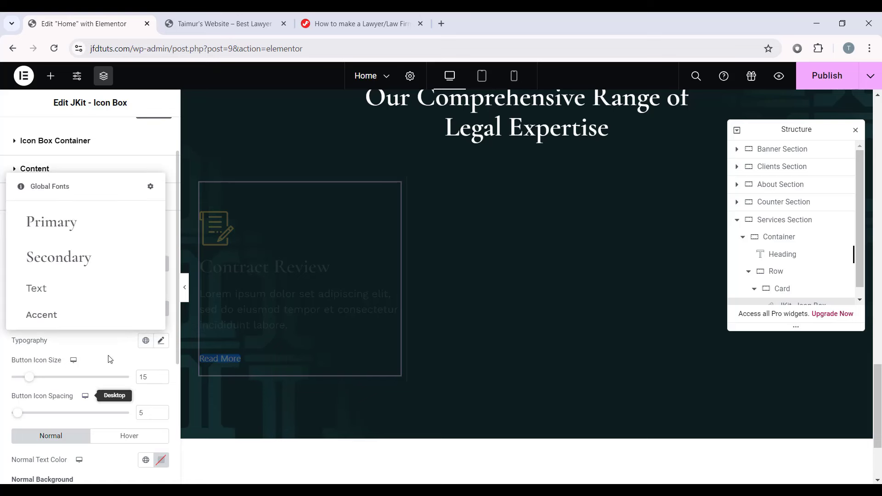
click(48, 293)
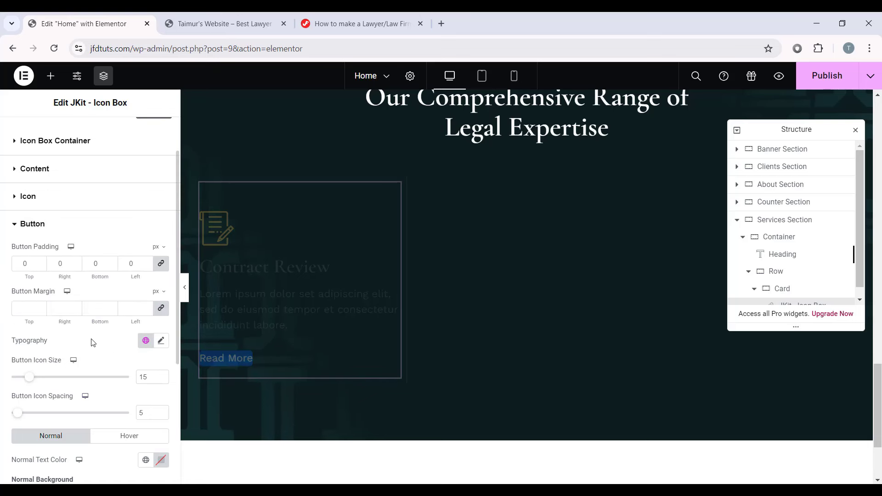
drag(144, 412, 133, 416)
text(15)
Step: Make the button's normal text colour and classic background fully transparent
scroll(137, 313, down, 4)
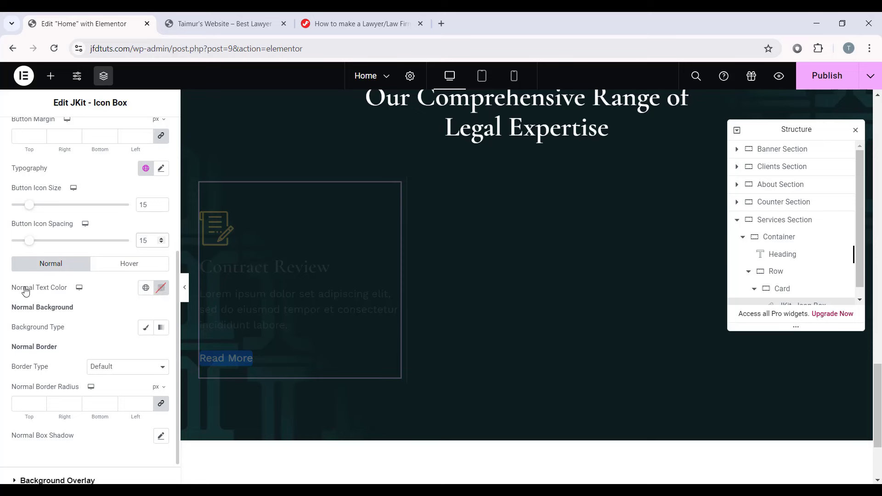
click(161, 288)
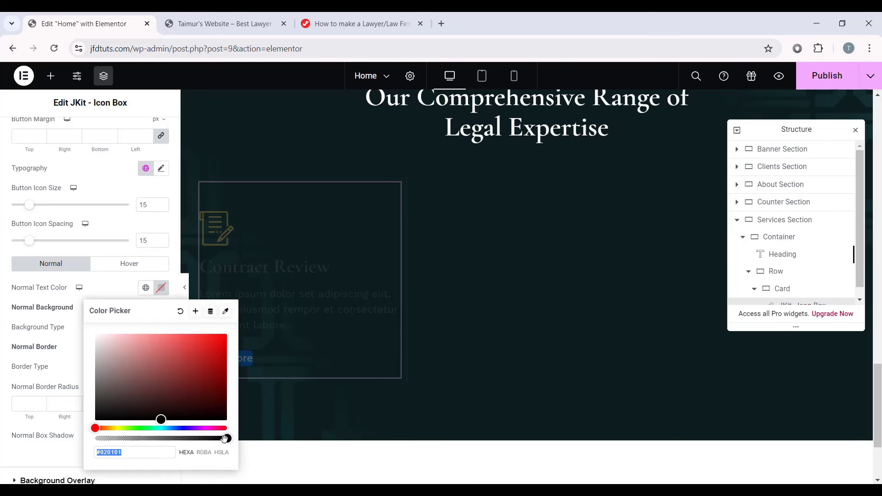
drag(224, 438, 67, 435)
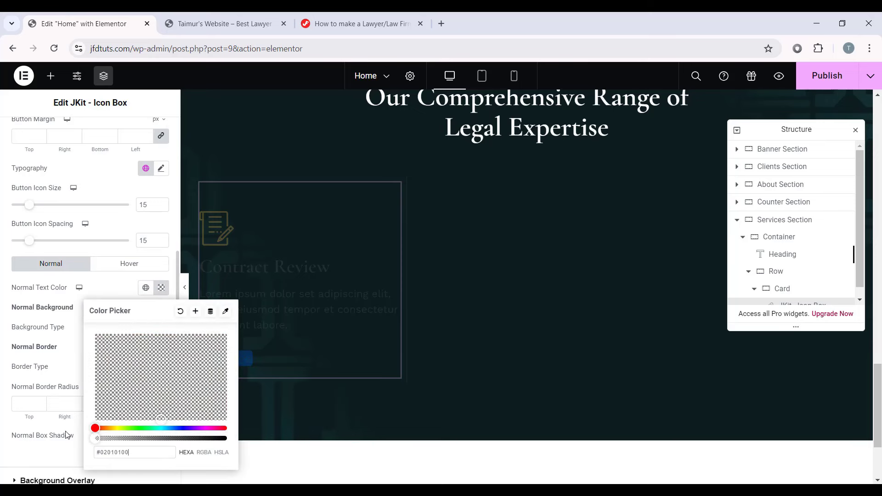
click(1, 432)
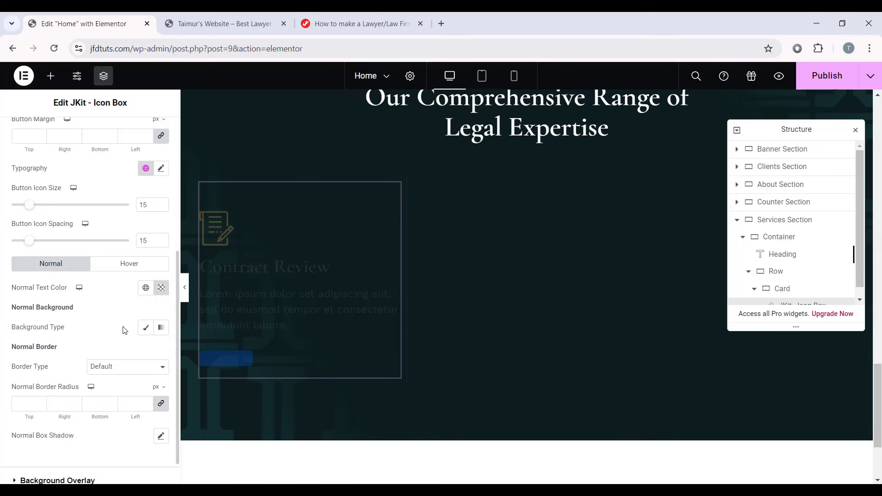
click(145, 327)
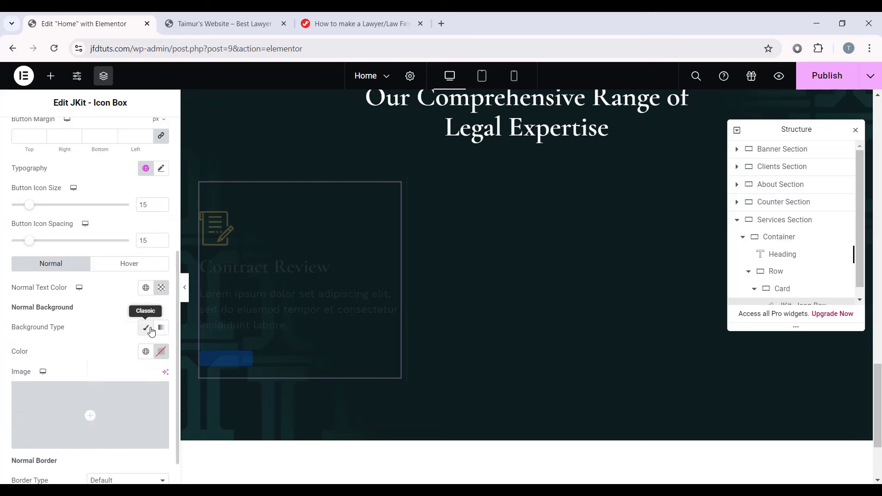
click(161, 352)
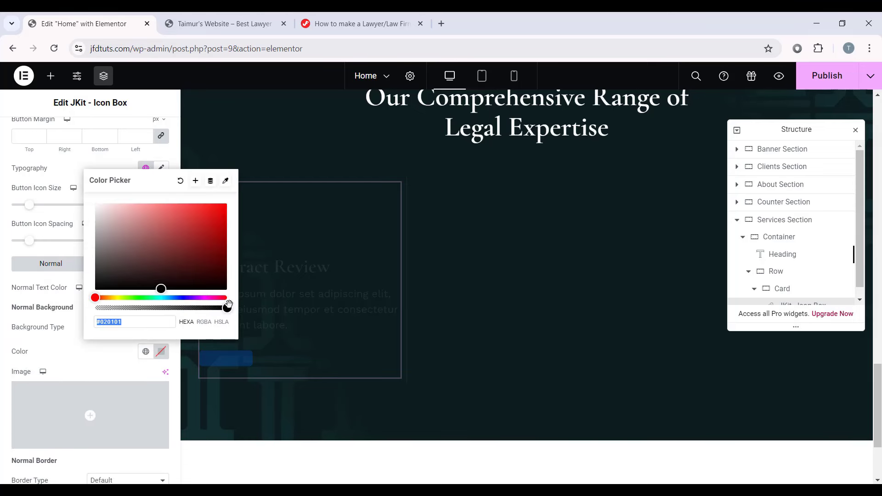
click(182, 308)
drag(117, 315, 71, 301)
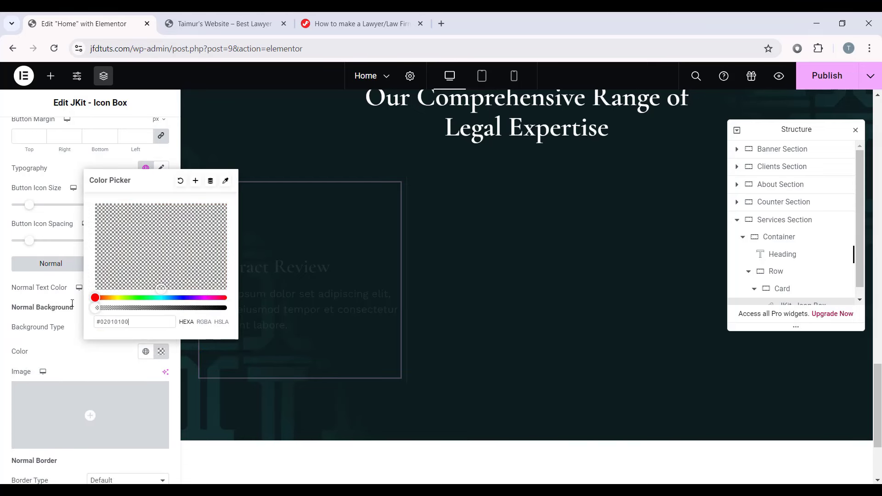
click(2, 327)
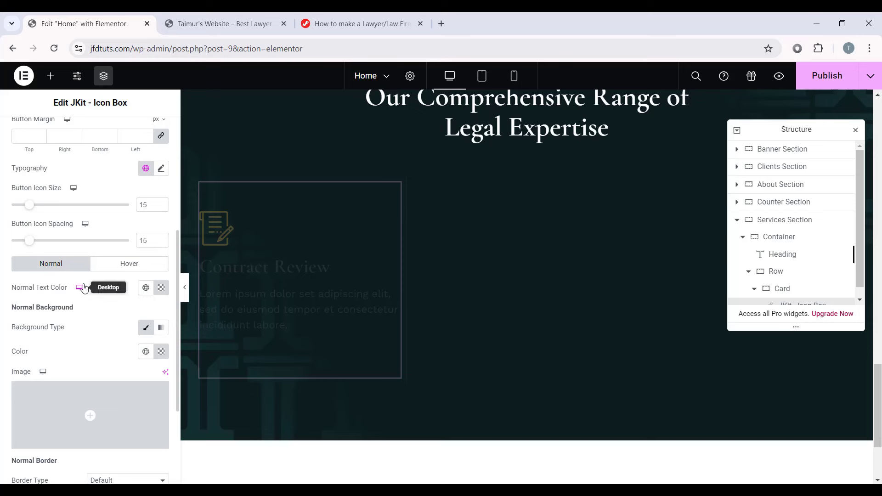
Step: Set the button's hover text colour to the gold Primary Hover global colour
click(131, 265)
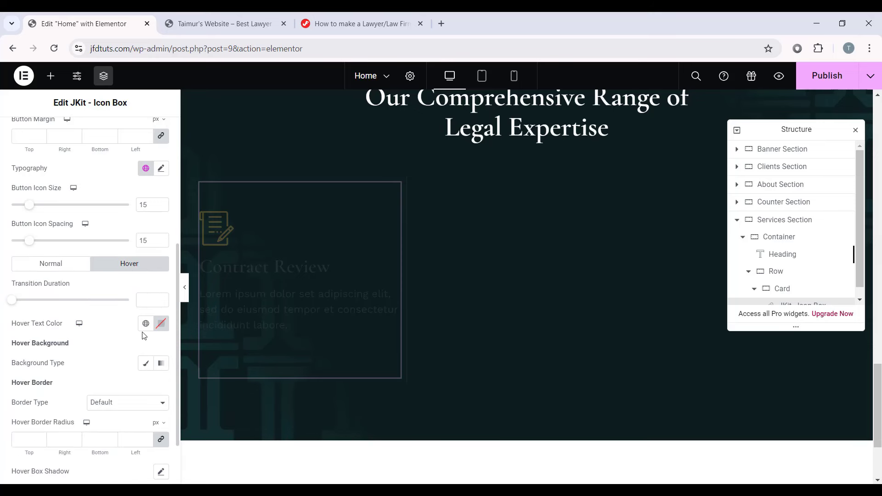
click(158, 326)
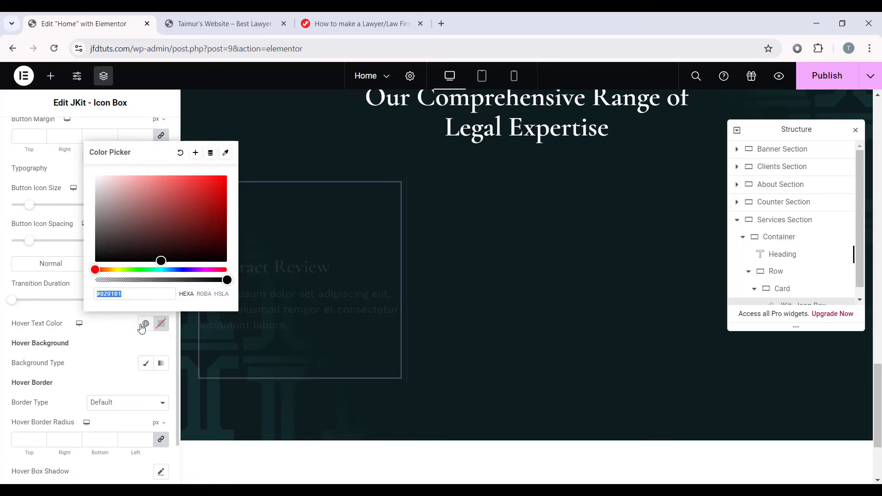
click(145, 323)
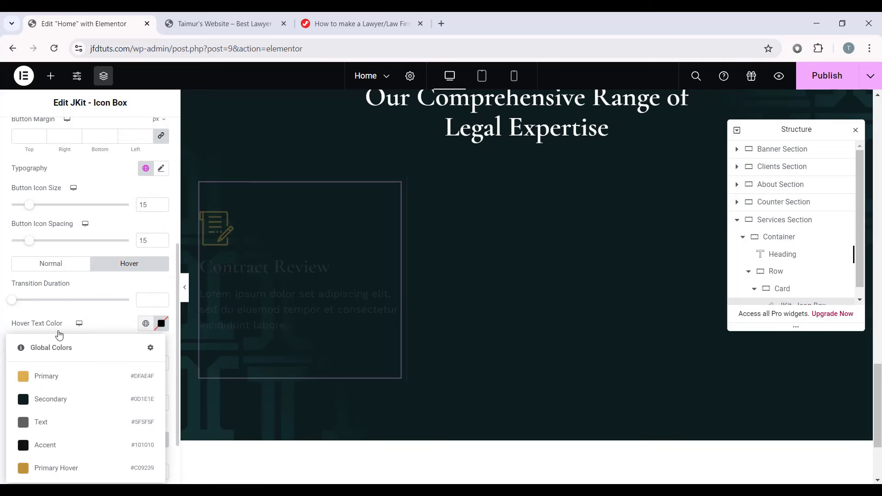
click(76, 471)
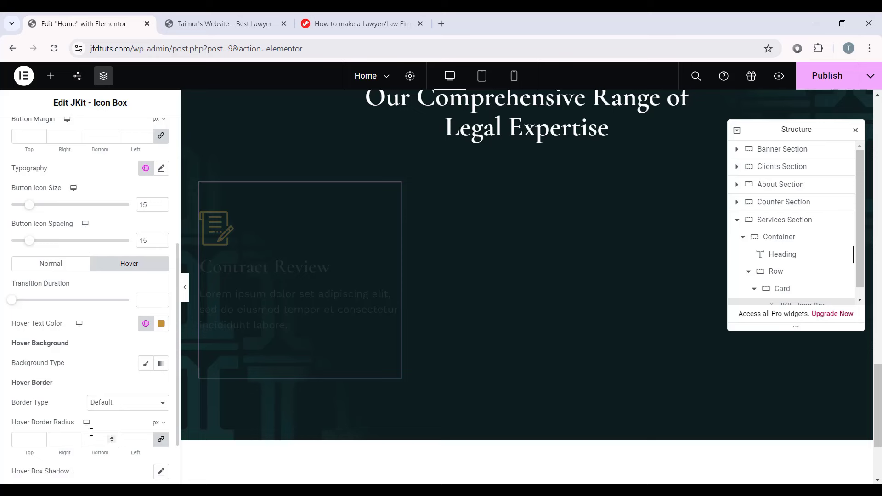
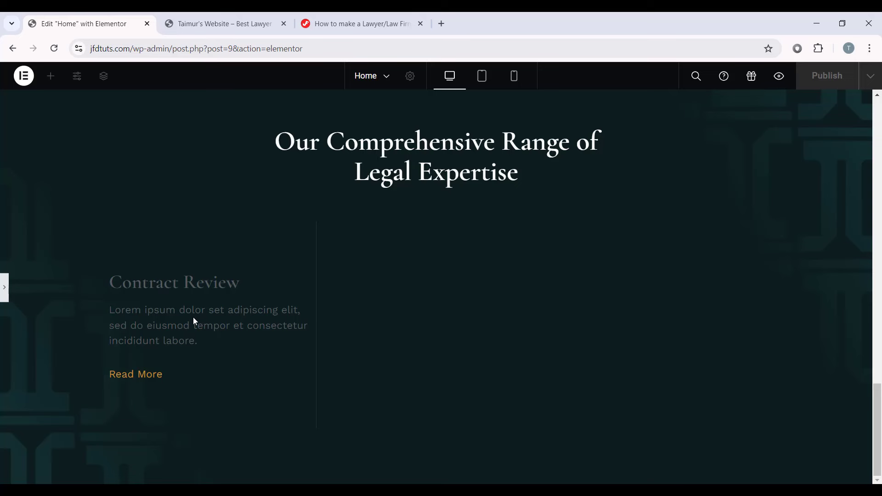
Step: Select the Contract Review card and set its title colour to white
click(3, 294)
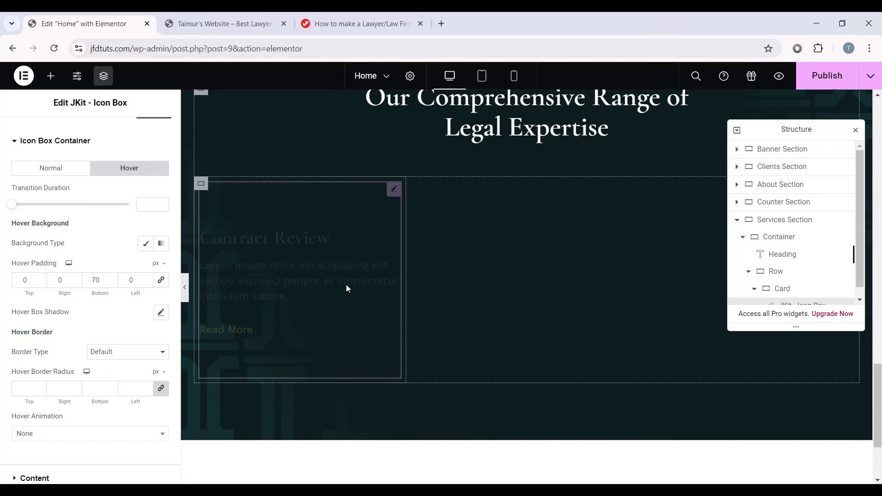
click(822, 75)
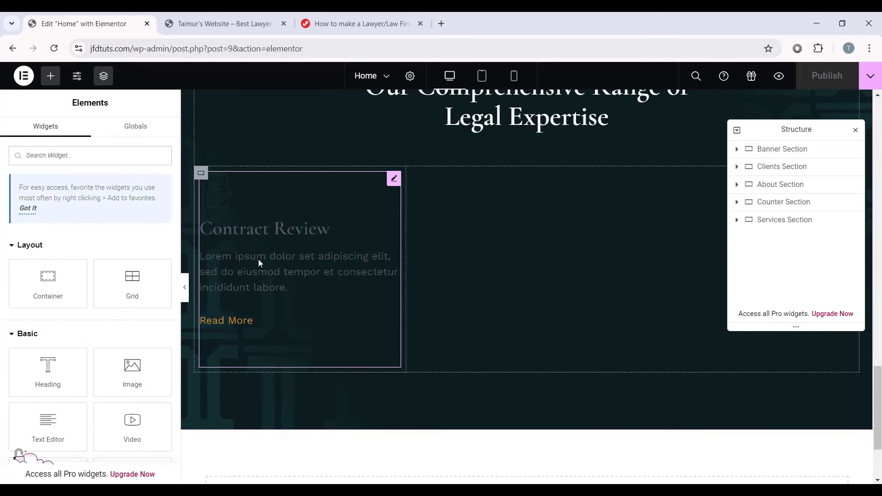
click(303, 271)
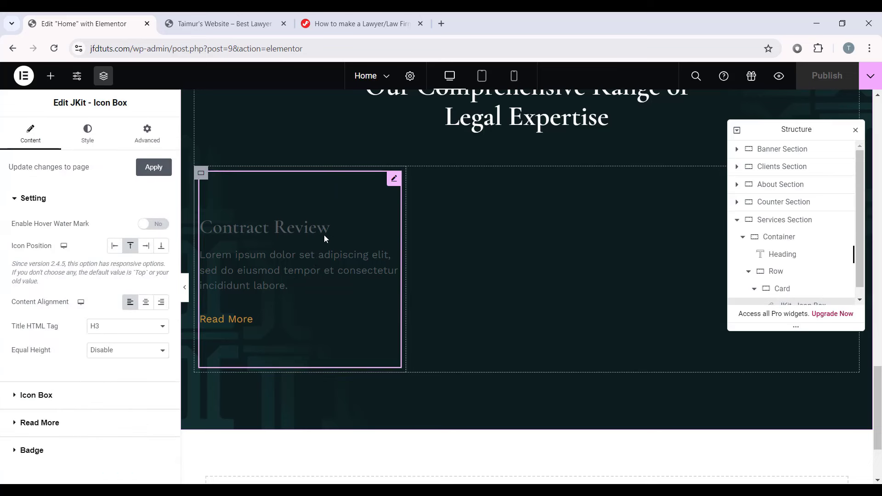
click(32, 395)
click(62, 143)
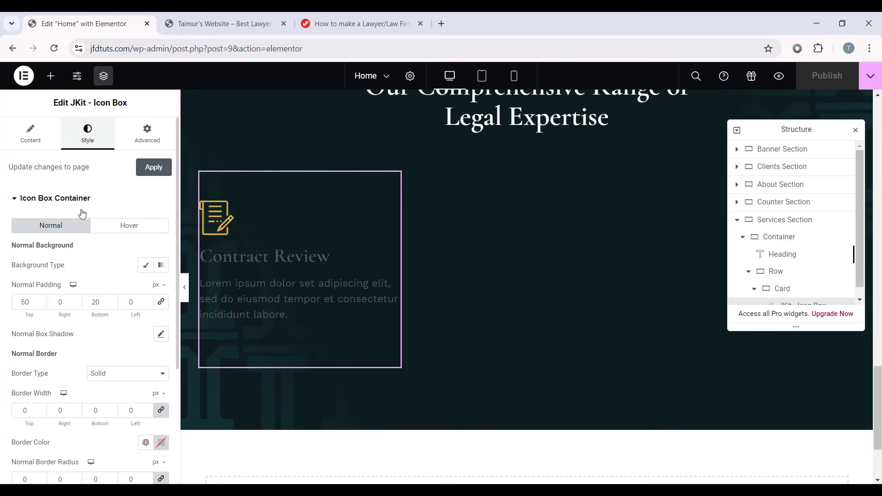
scroll(66, 306, down, 4)
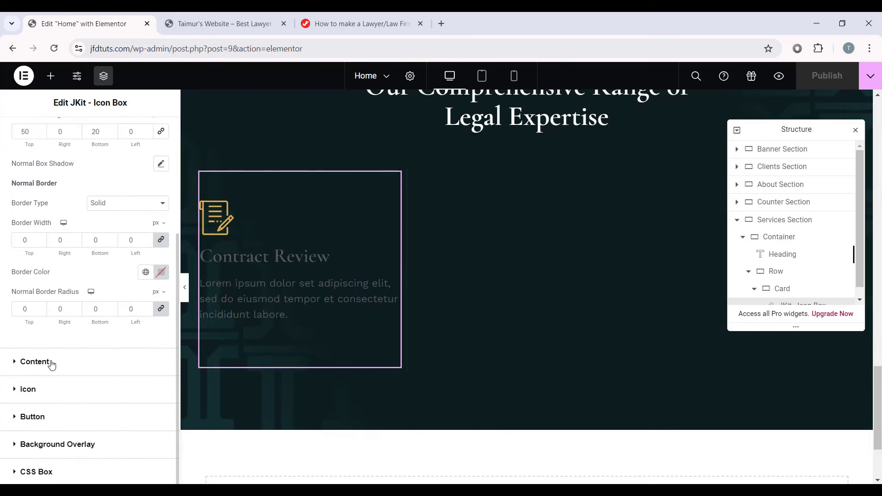
click(34, 362)
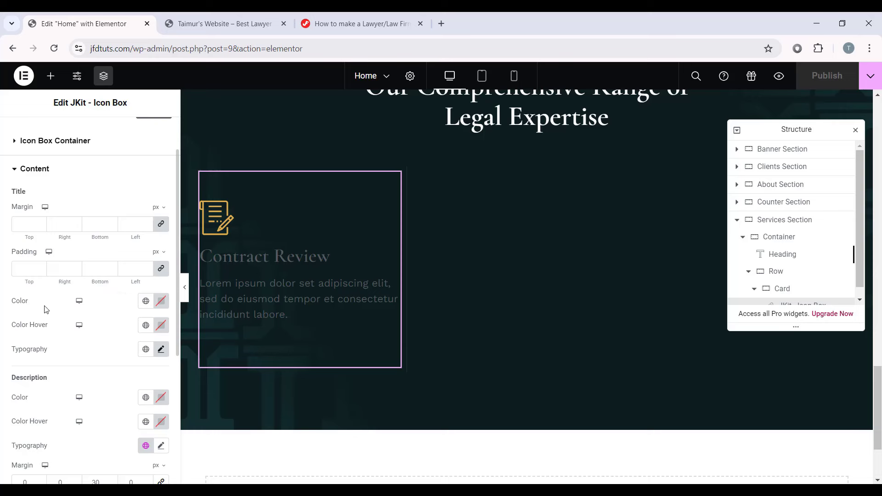
click(157, 306)
drag(122, 380, 63, 298)
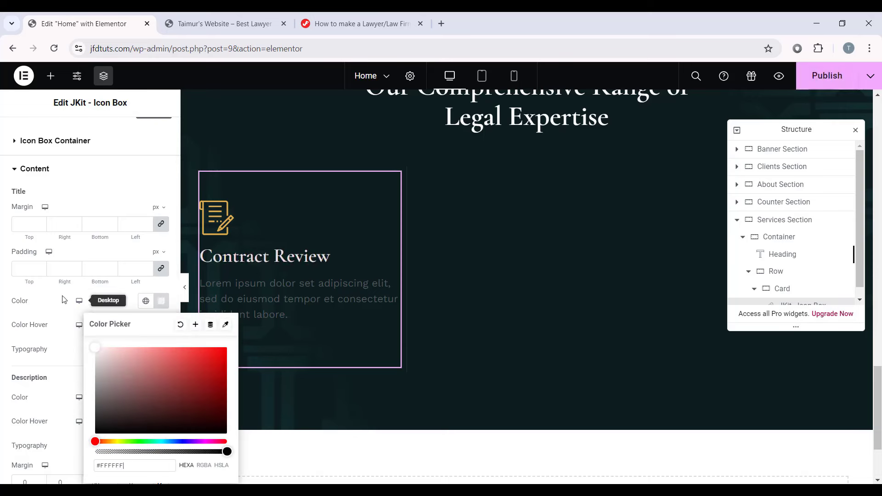
click(41, 330)
Step: Set the card's description colour to #CBCBCB
scroll(117, 334, down, 3)
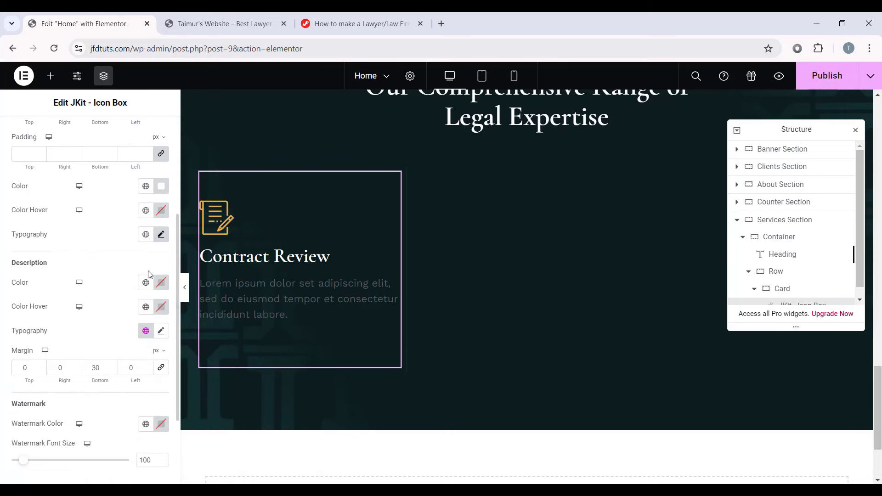
click(161, 284)
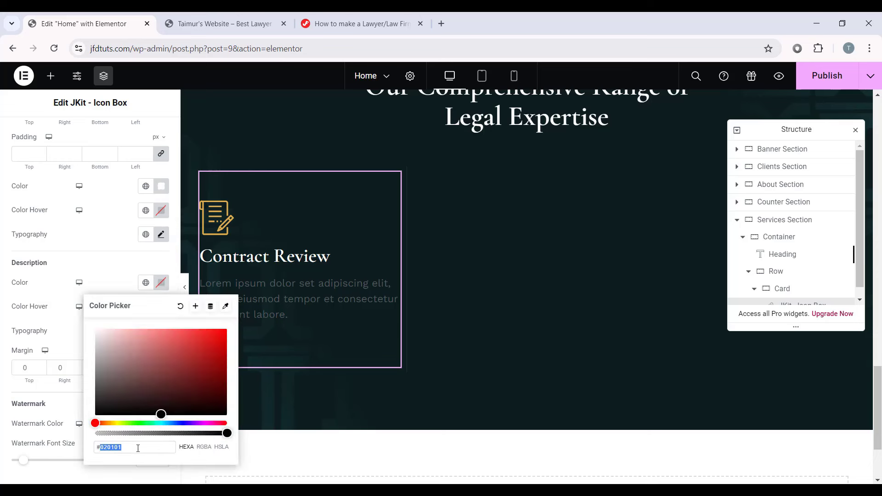
text(#cbcbcb)
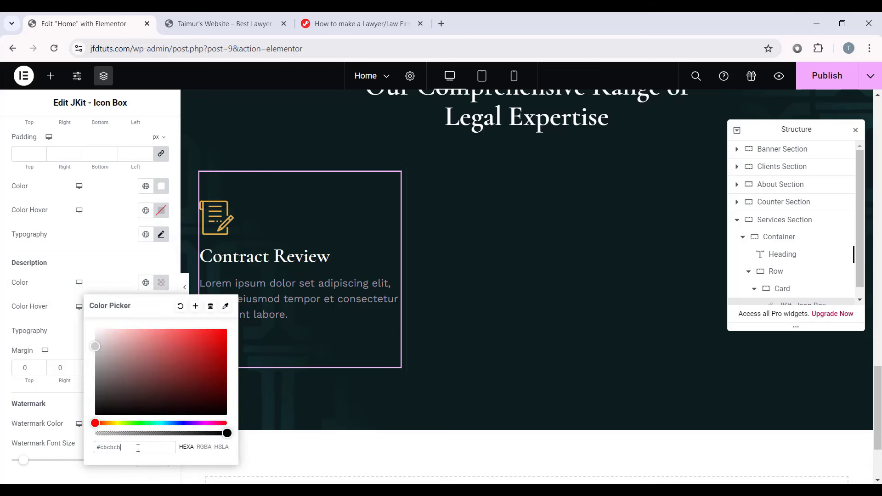
click(174, 273)
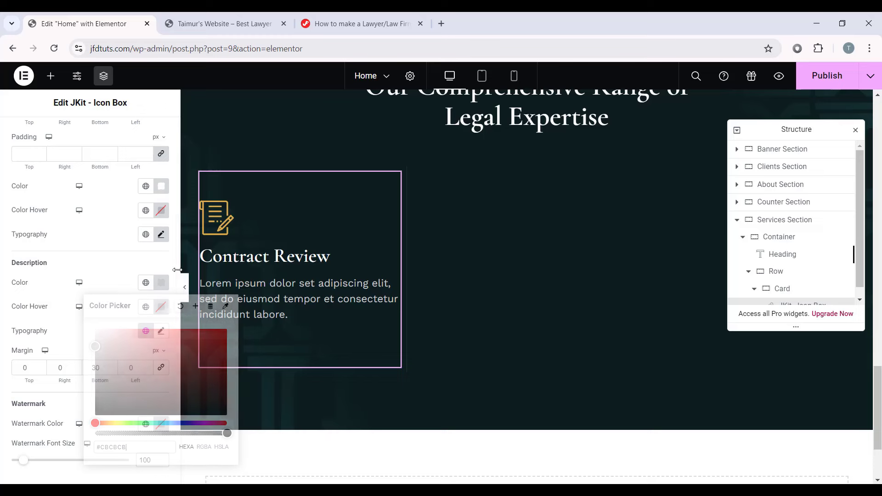
scroll(71, 277, up, 4)
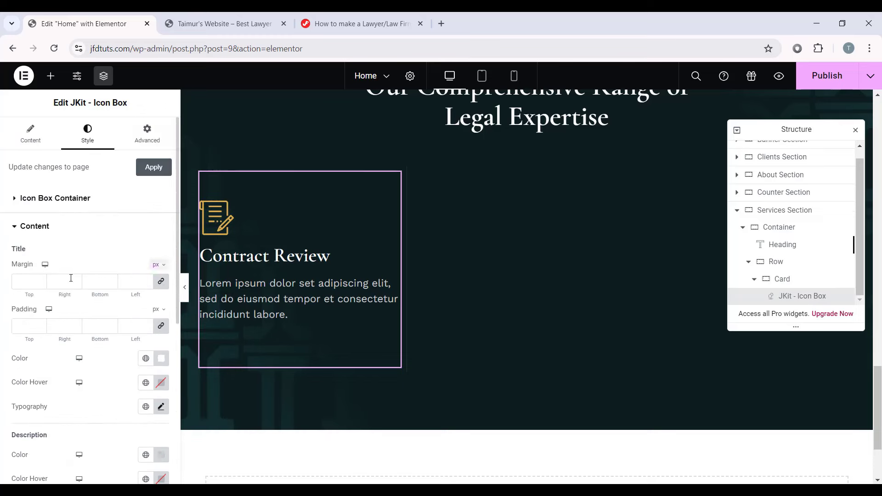
click(154, 130)
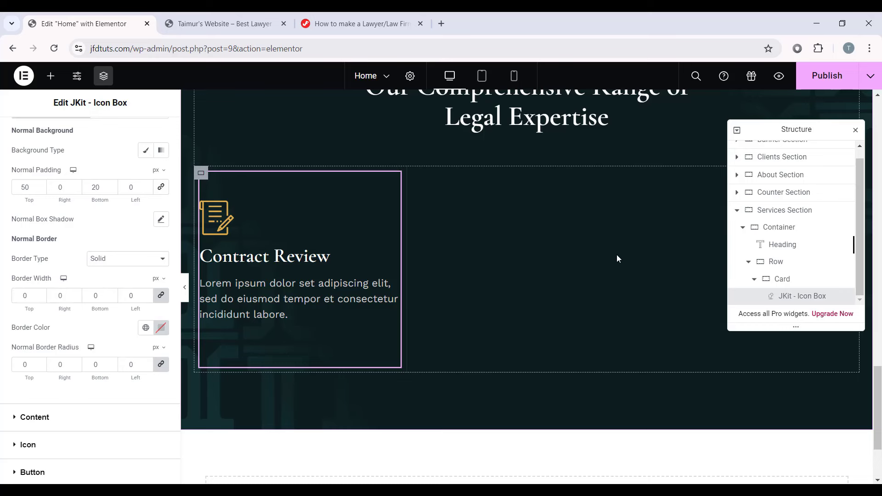
Step: Duplicate the Contract Review card container five times in the Navigator
click(756, 280)
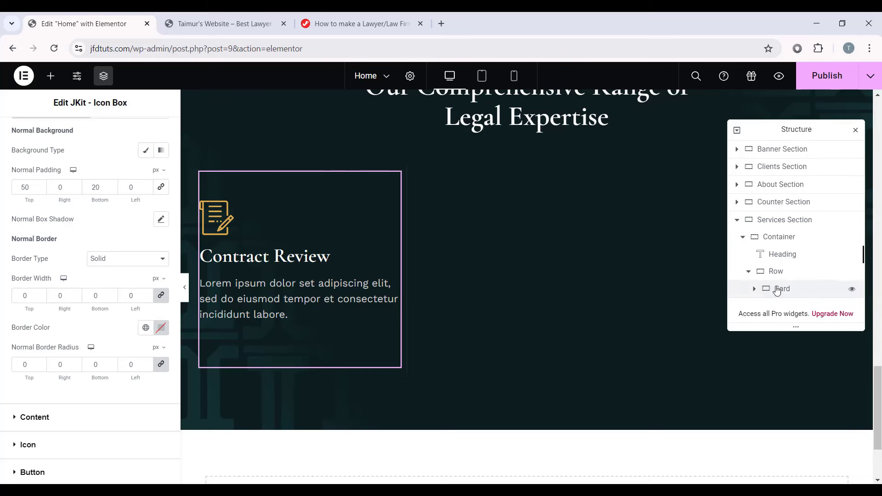
click(776, 289)
right_click(781, 289)
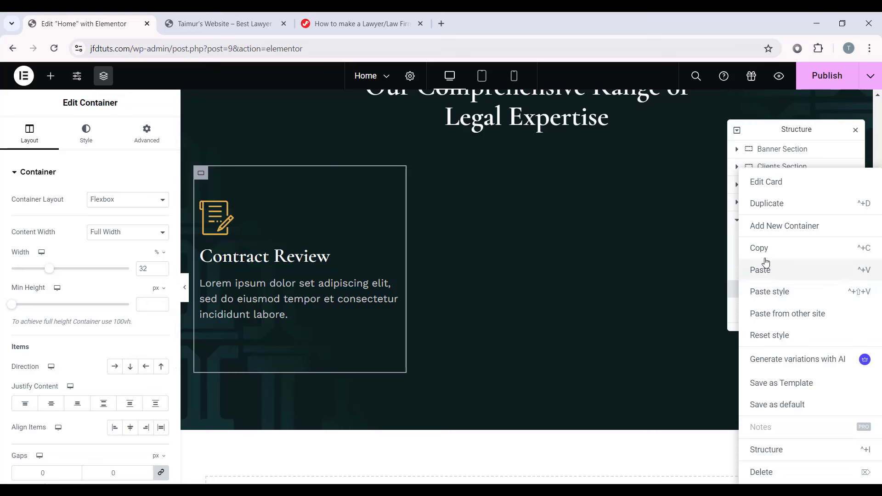
click(779, 203)
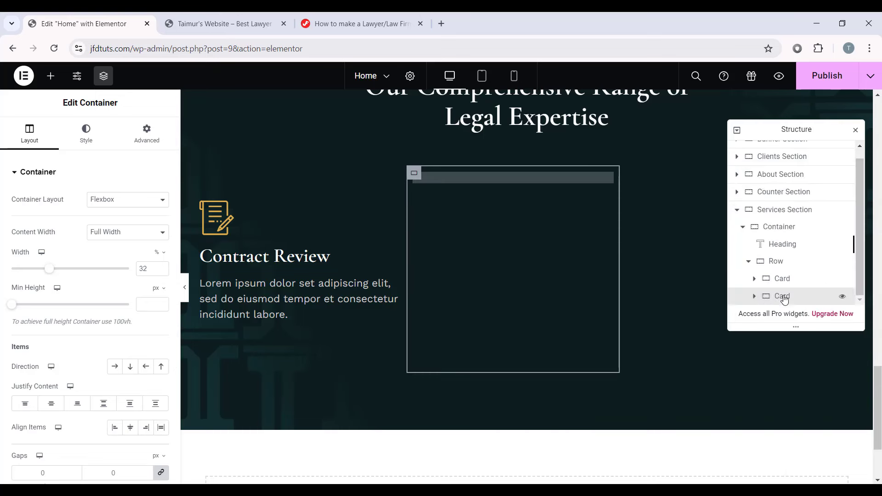
right_click(784, 299)
click(781, 203)
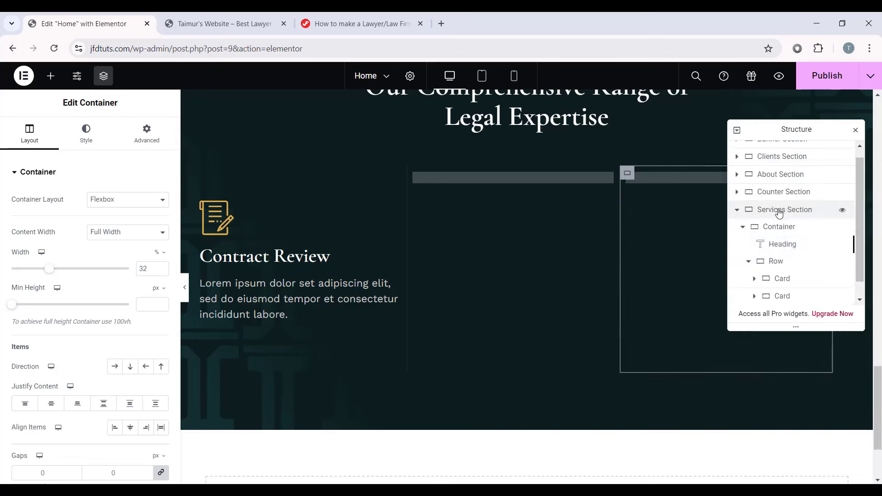
right_click(780, 296)
click(776, 203)
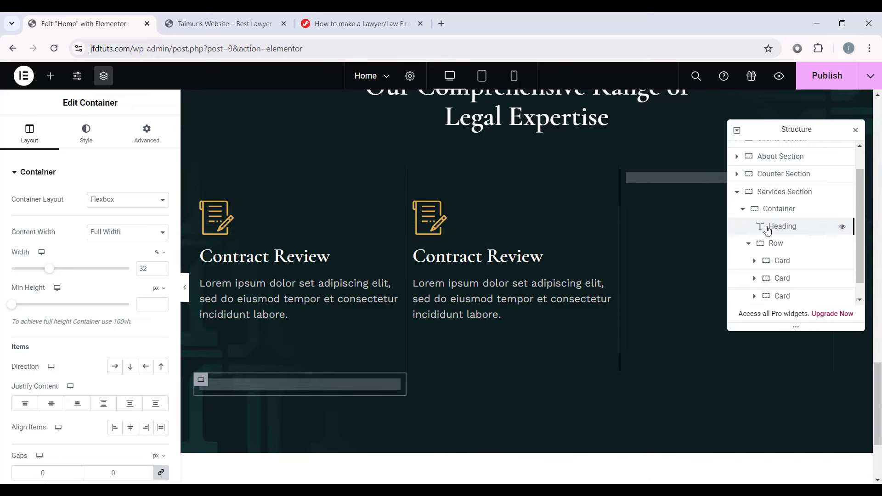
right_click(780, 296)
click(777, 203)
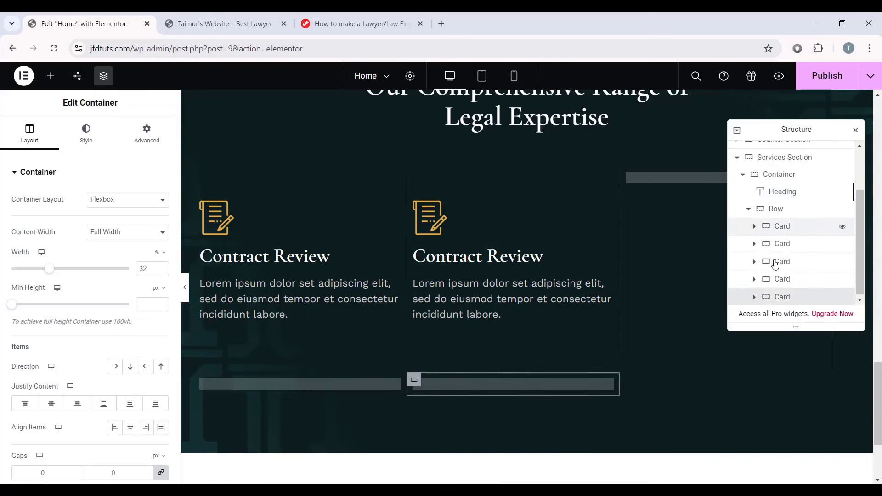
right_click(781, 296)
click(783, 203)
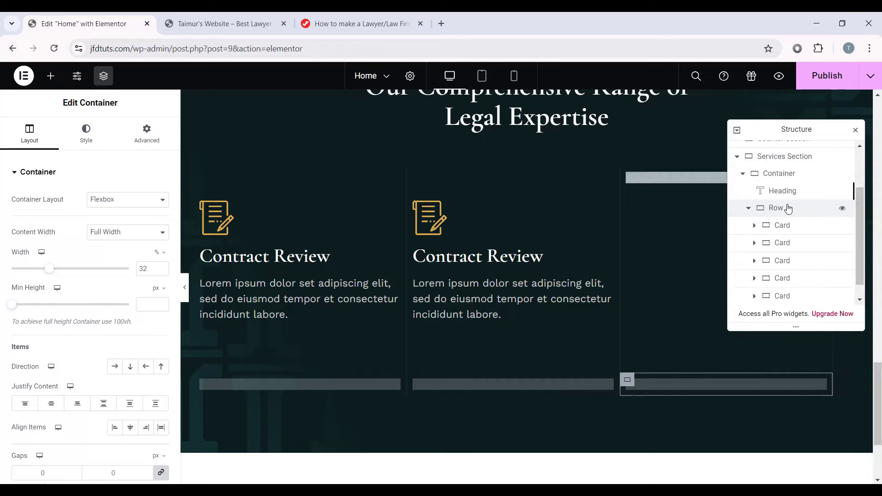
Step: Preview the six-card grid without the editing panels, then return to editing
scroll(569, 312, down, 3)
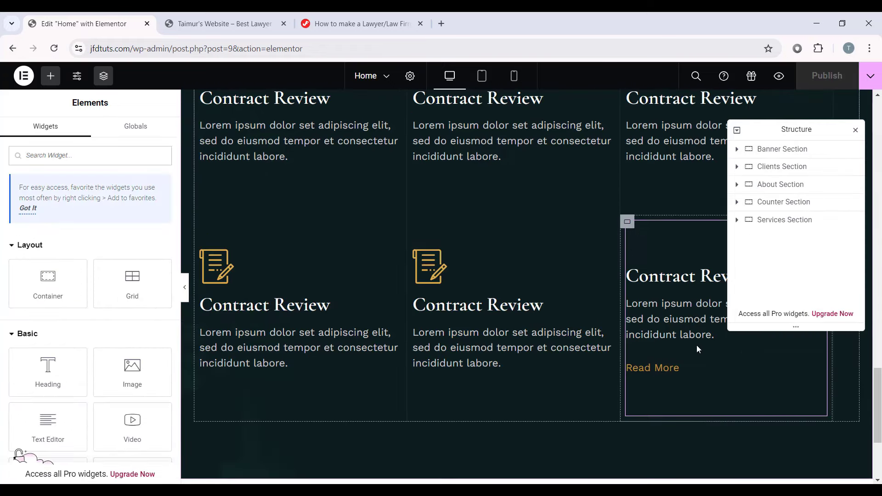
scroll(689, 345, up, 3)
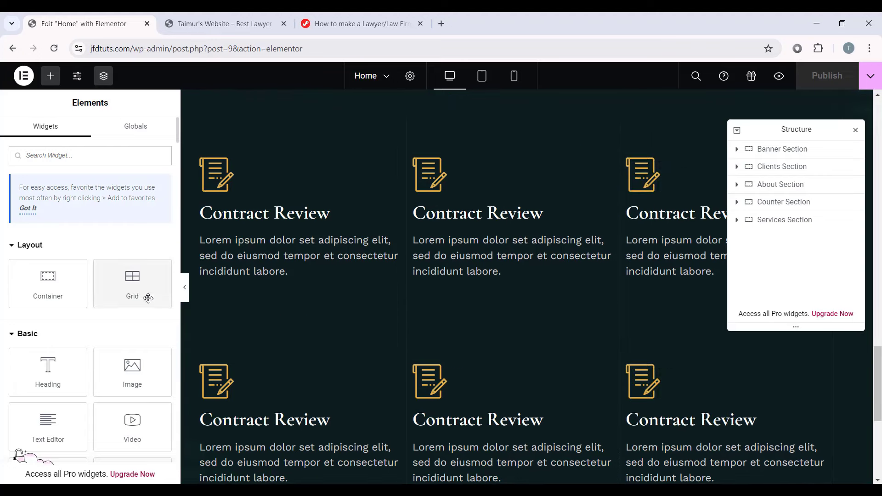
click(184, 298)
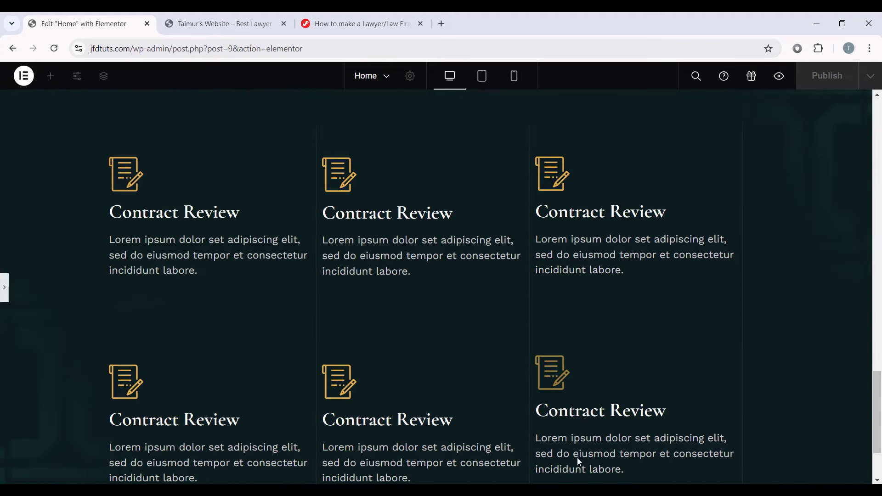
scroll(718, 287, down, 2)
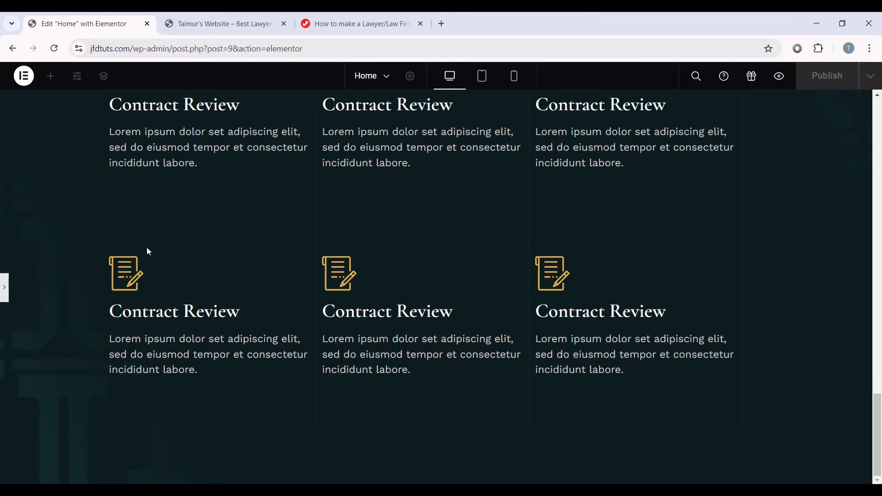
scroll(304, 210, up, 2)
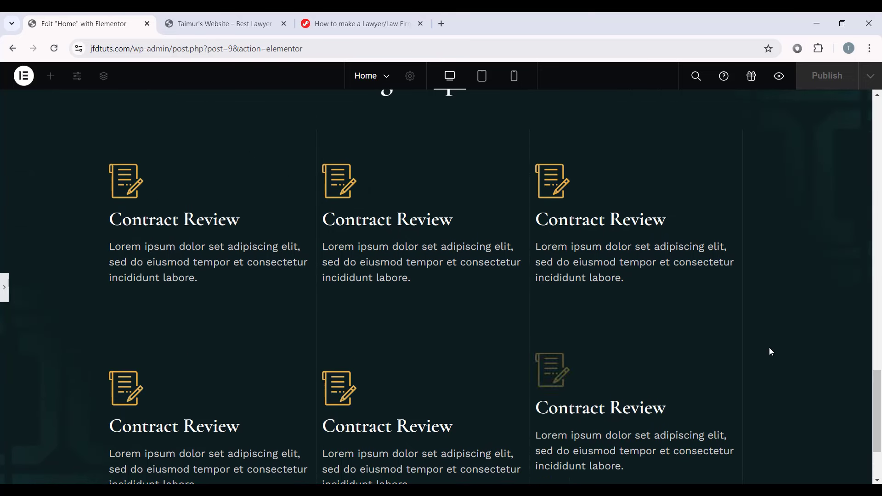
click(3, 287)
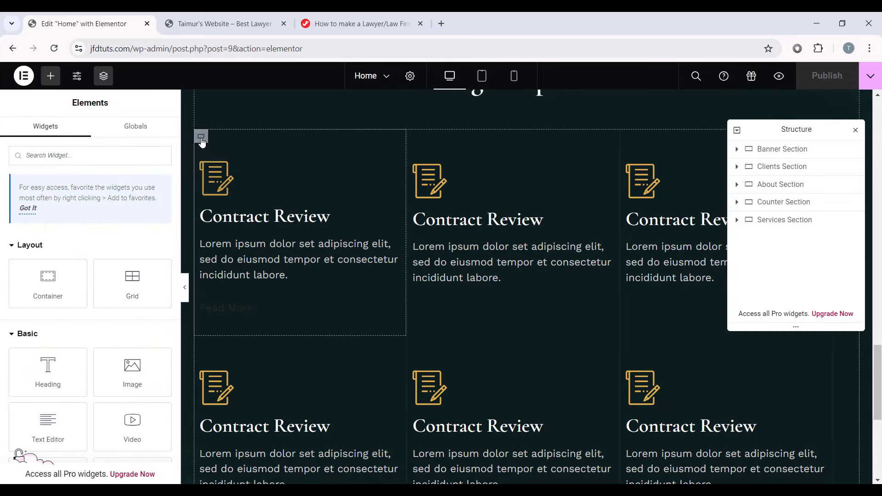
Step: Select the first card and review its border settings in preview
click(201, 137)
click(85, 134)
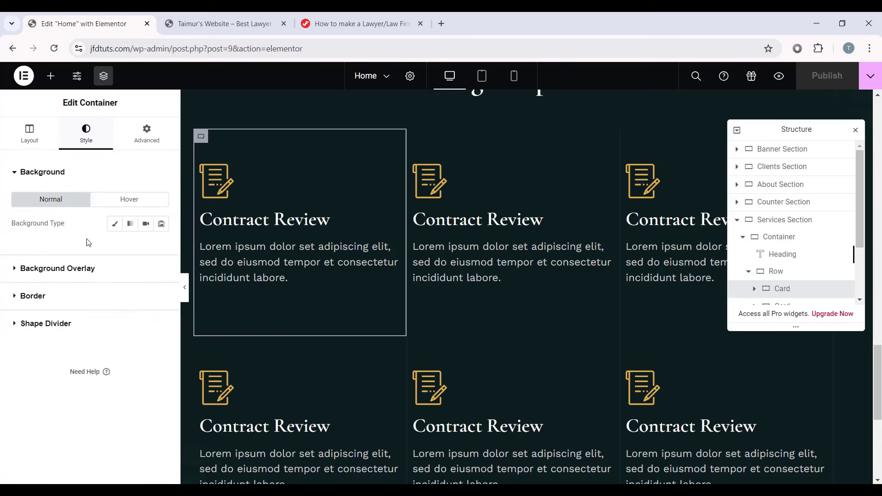
click(81, 289)
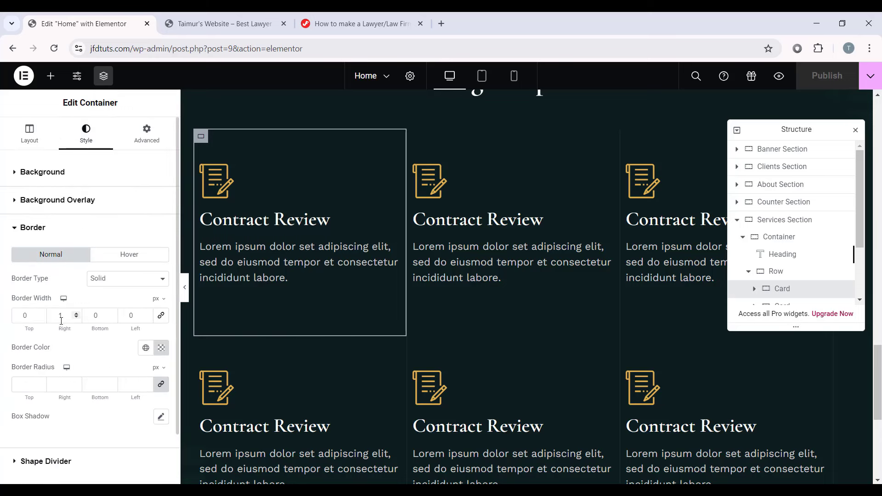
click(184, 287)
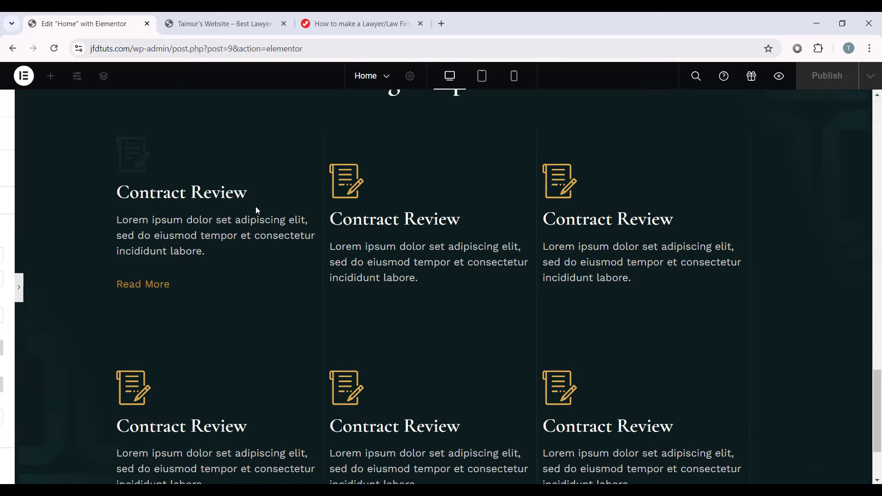
click(4, 287)
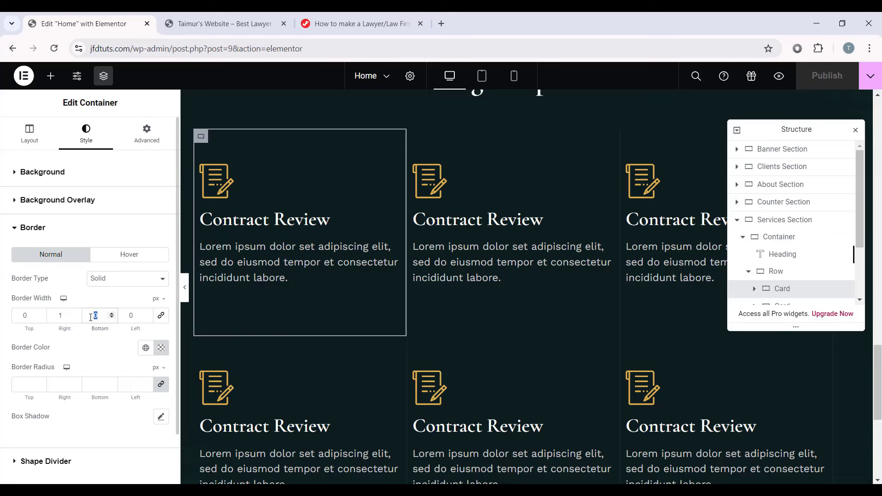
click(184, 287)
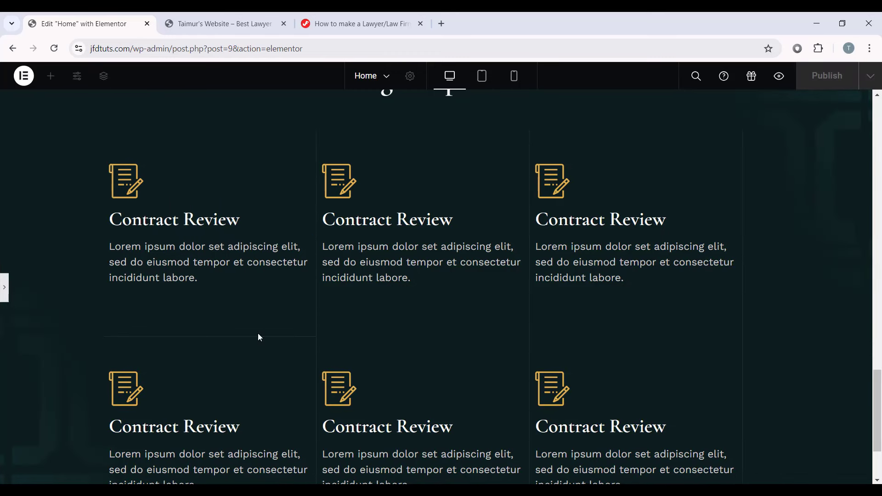
click(4, 287)
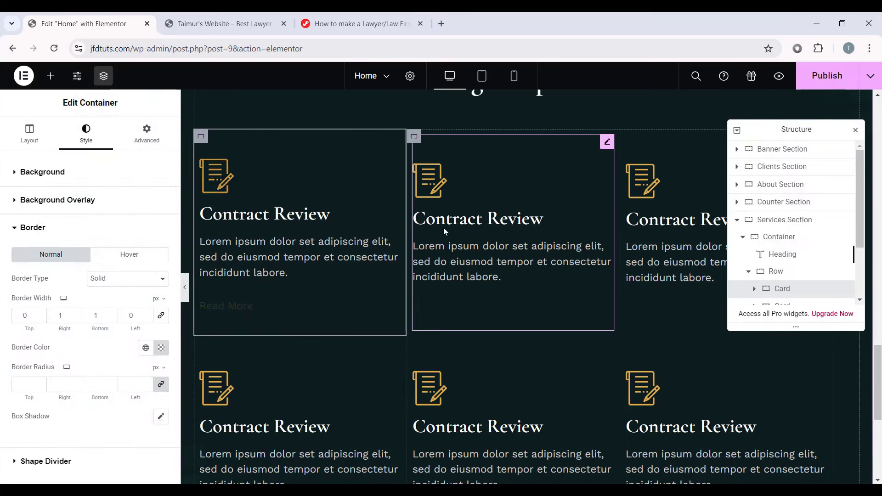
Step: Copy the first card and paste its style onto the second card
right_click(201, 137)
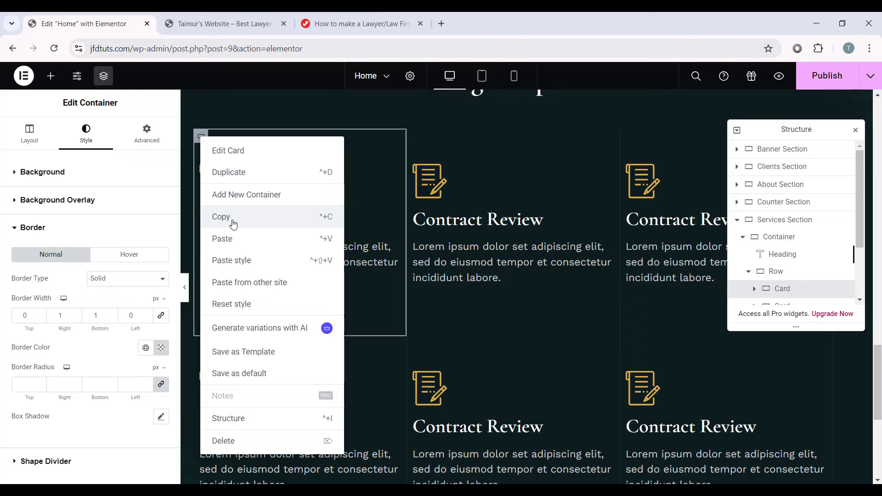
click(233, 221)
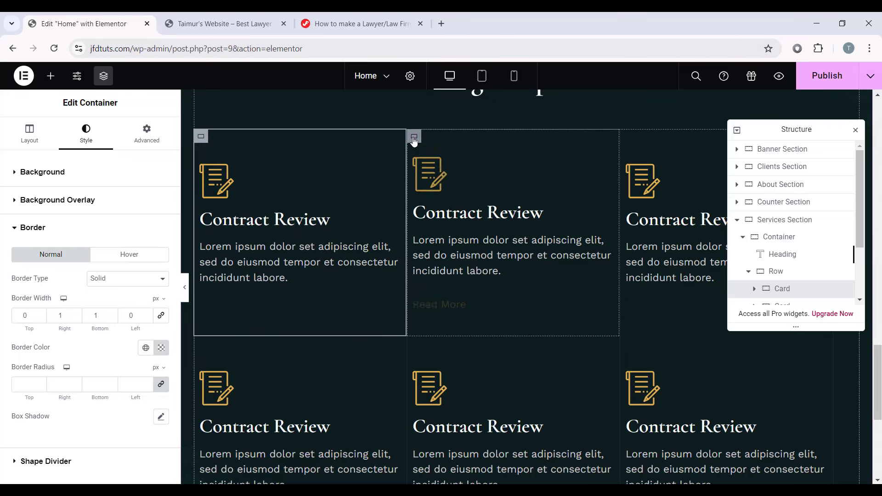
right_click(414, 137)
click(451, 262)
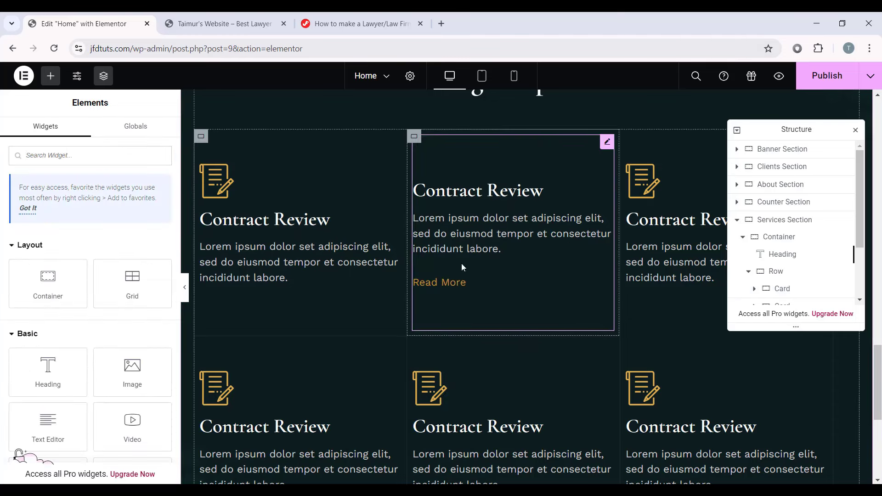
click(185, 287)
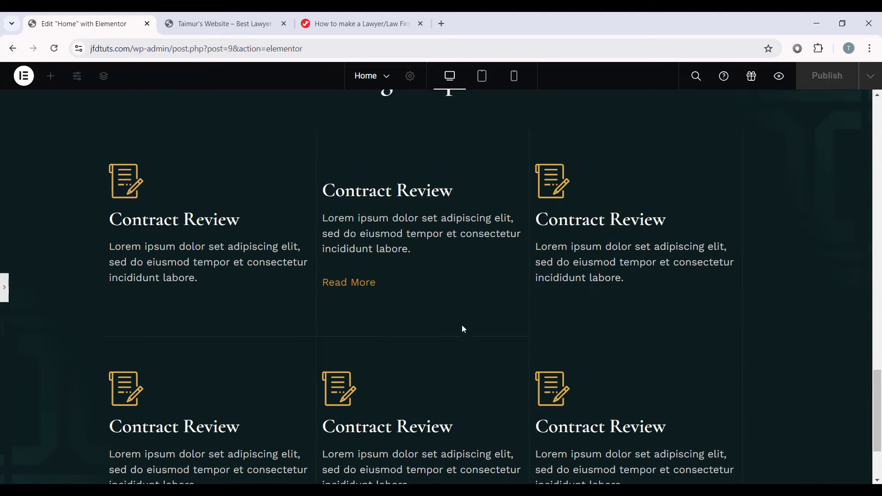
click(3, 287)
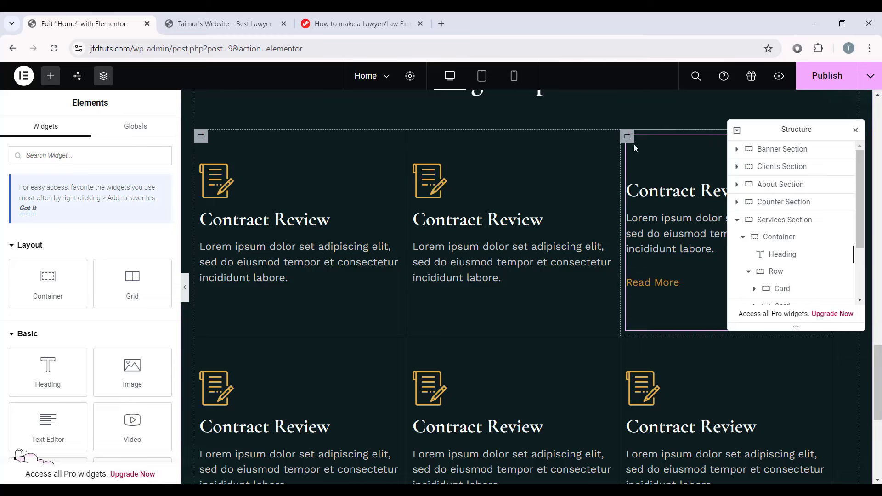
Step: Change the third card's border widths to right 0 and bottom 1
click(632, 144)
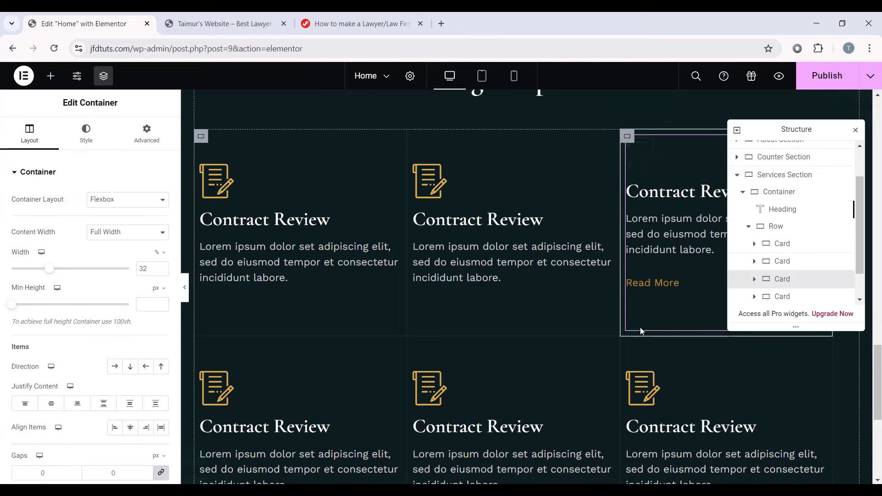
click(108, 138)
click(133, 294)
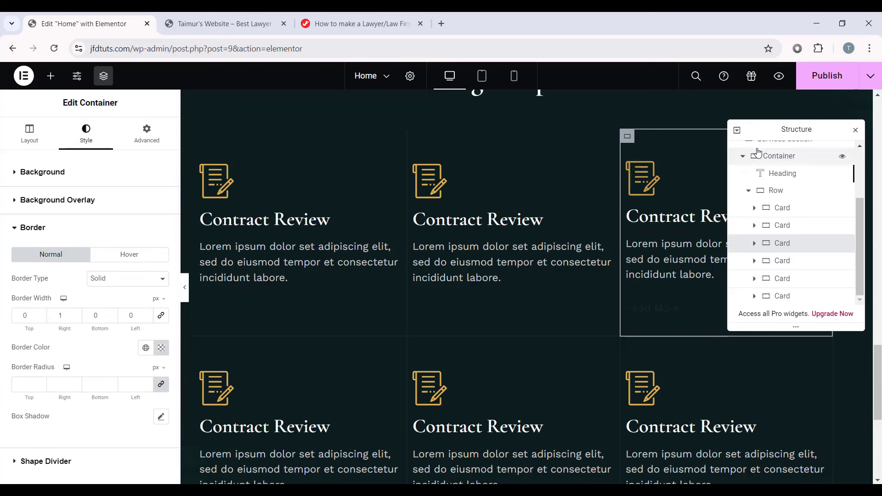
drag(762, 130, 698, 293)
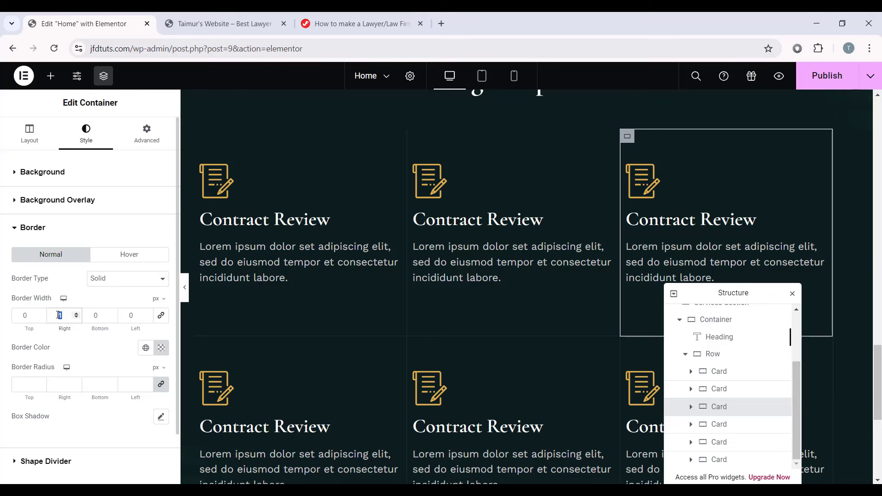
click(100, 315)
text(8)
text(1)
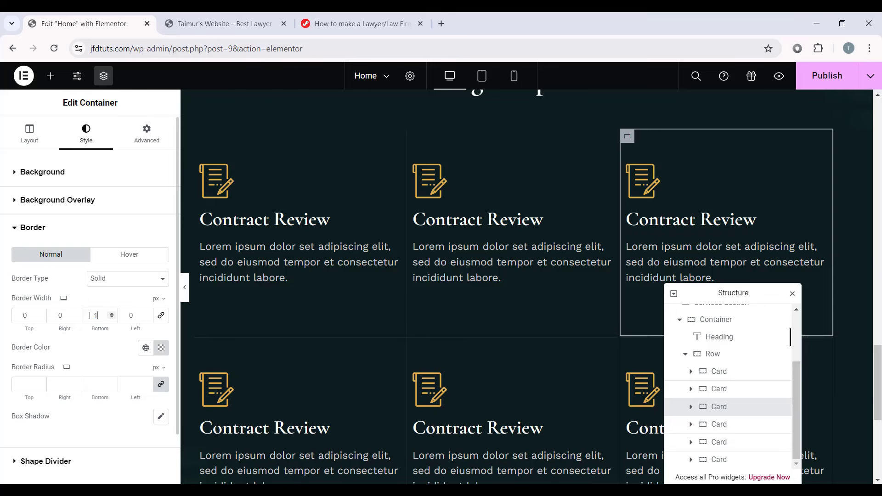
click(185, 288)
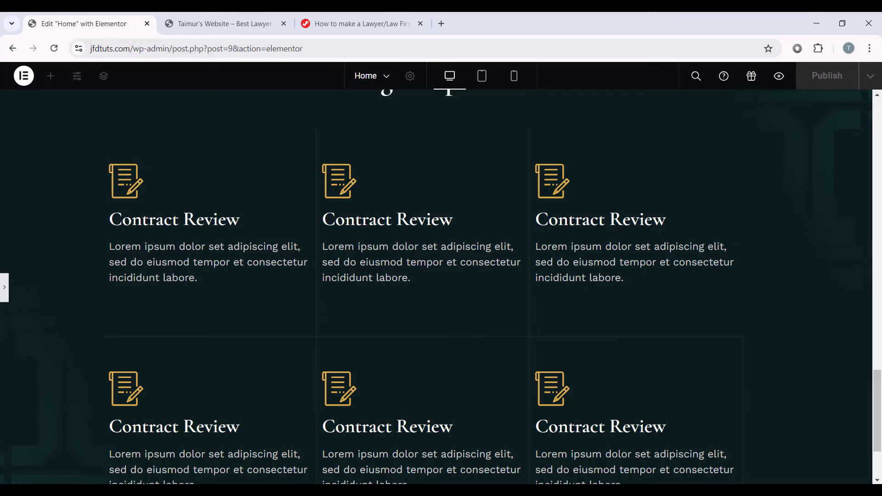
click(4, 288)
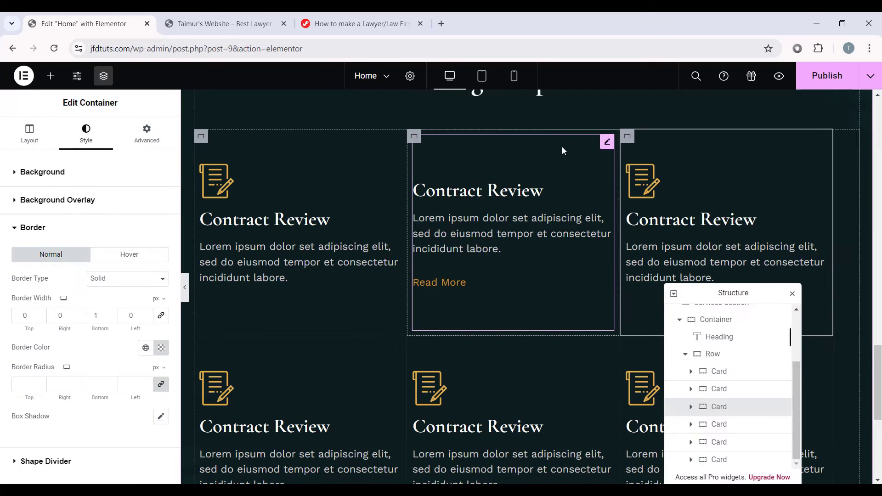
Step: Select the middle card and open its Advanced spacing settings
click(563, 150)
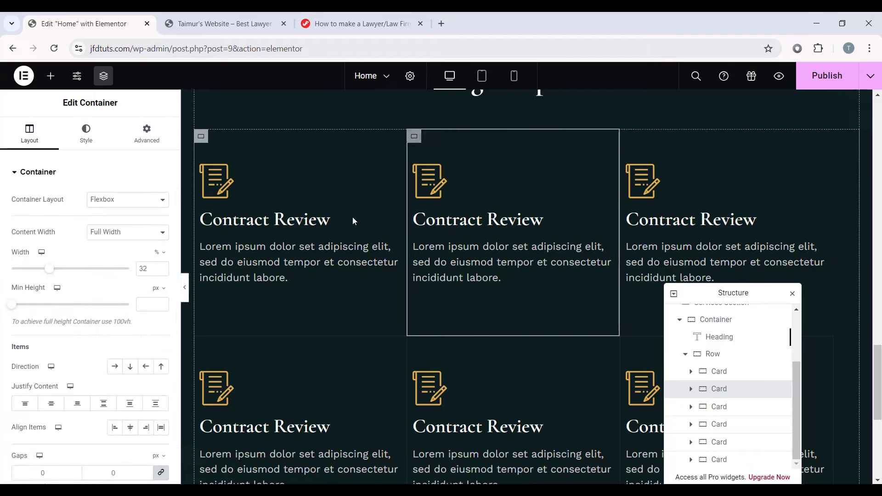
click(158, 138)
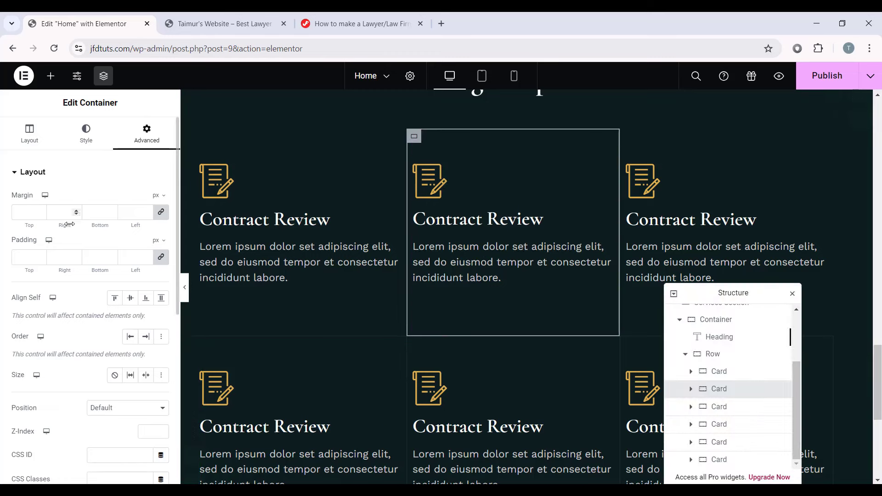
click(185, 294)
Step: Give the middle and third cards unlinked 50 px padding values and preview them
click(4, 287)
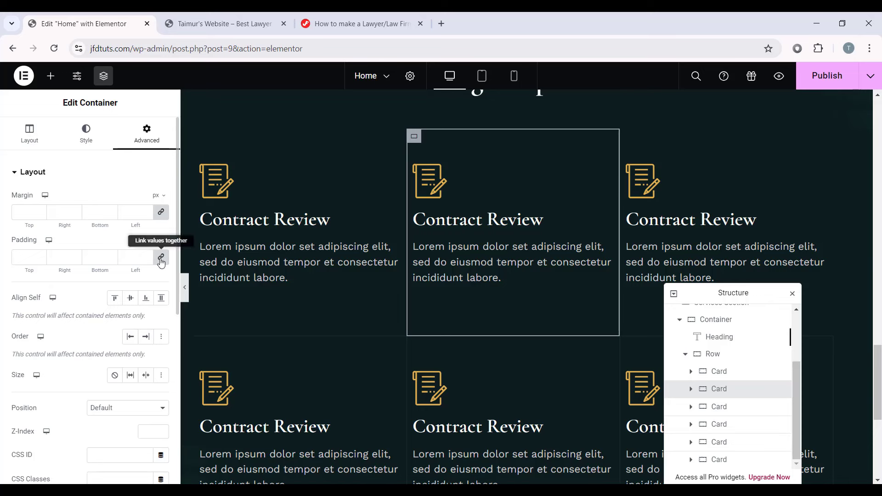
click(160, 258)
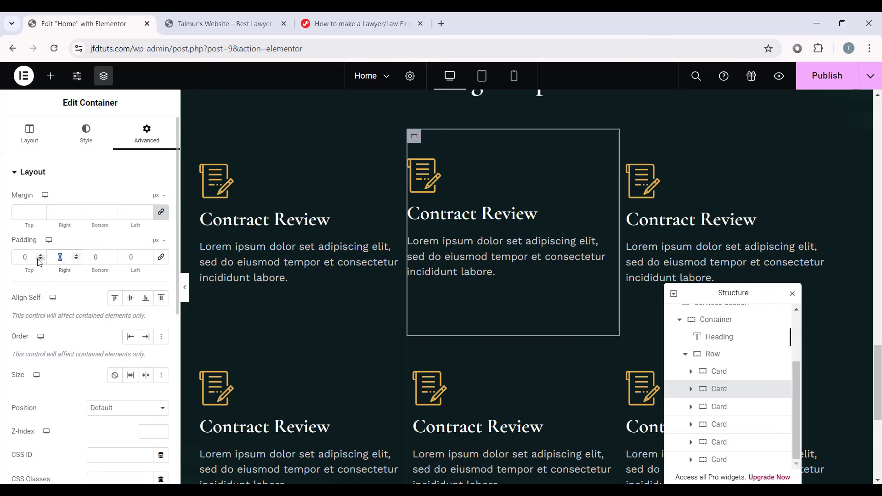
text(50)
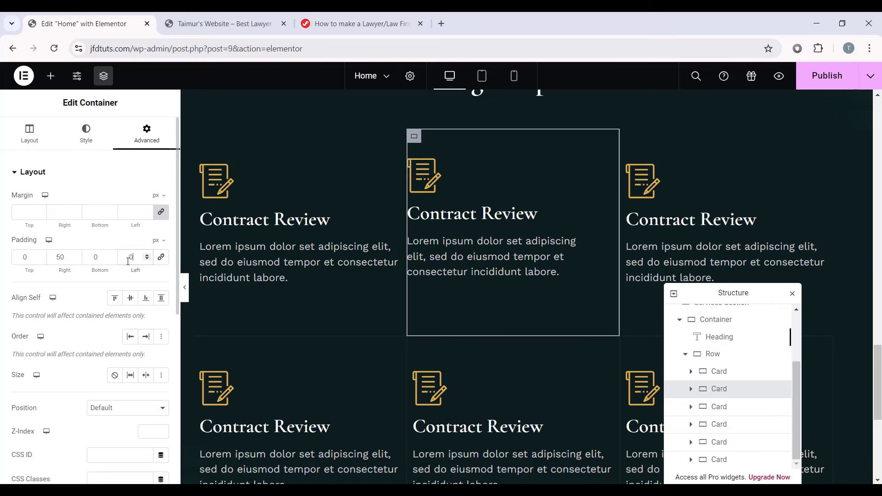
text(50)
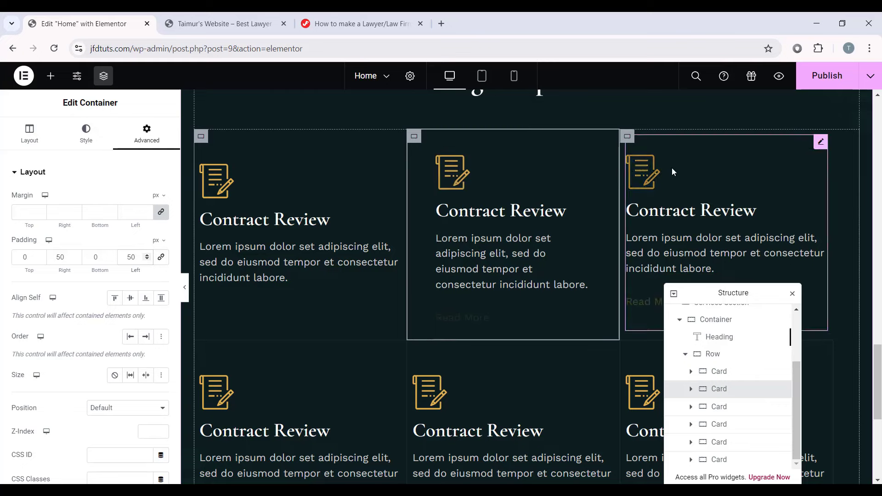
click(628, 137)
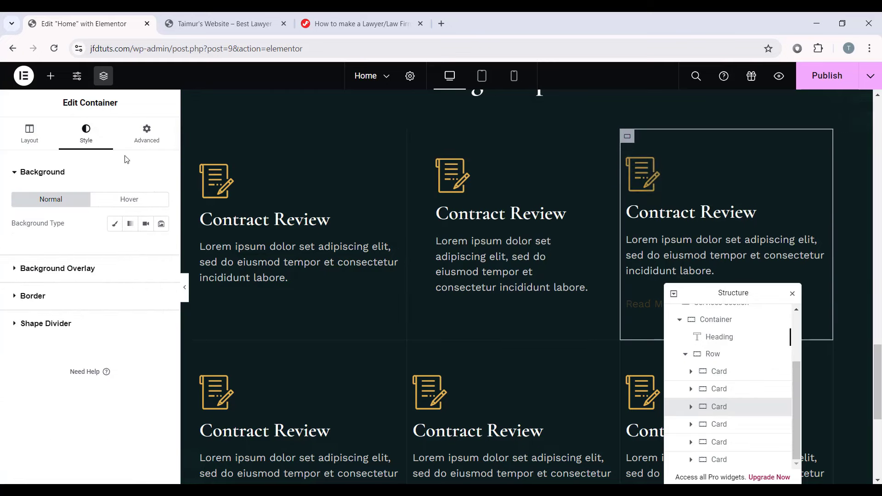
click(158, 132)
click(161, 257)
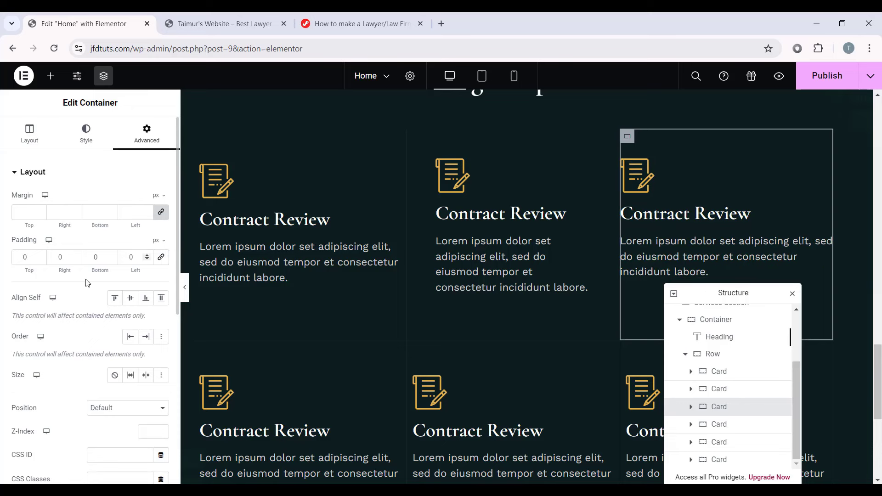
click(50, 256)
text(50)
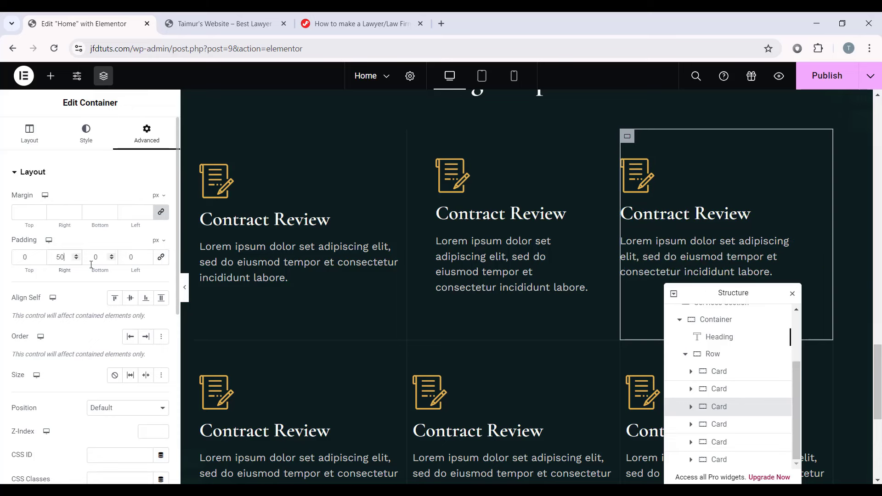
text(50)
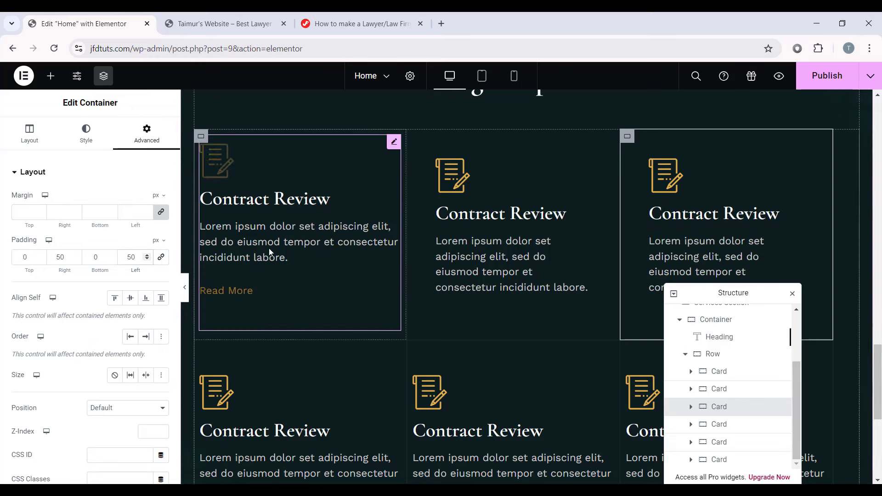
click(187, 292)
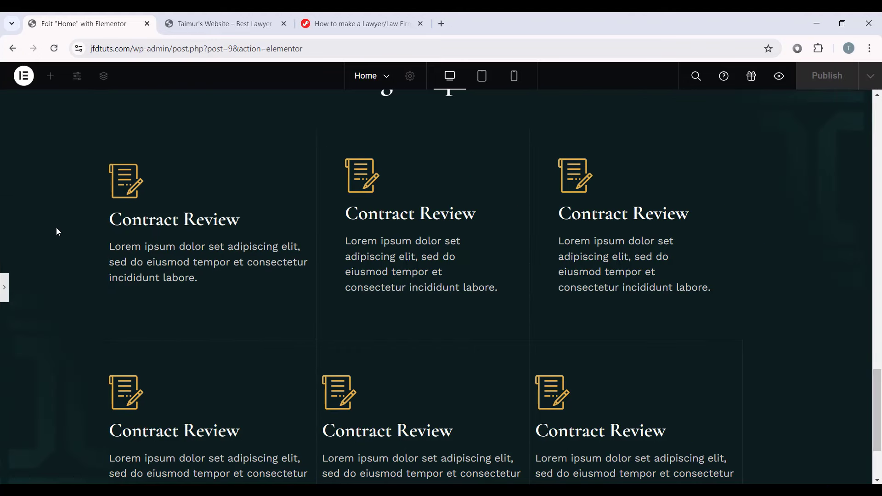
mouse_move(122, 197)
mouse_move(284, 182)
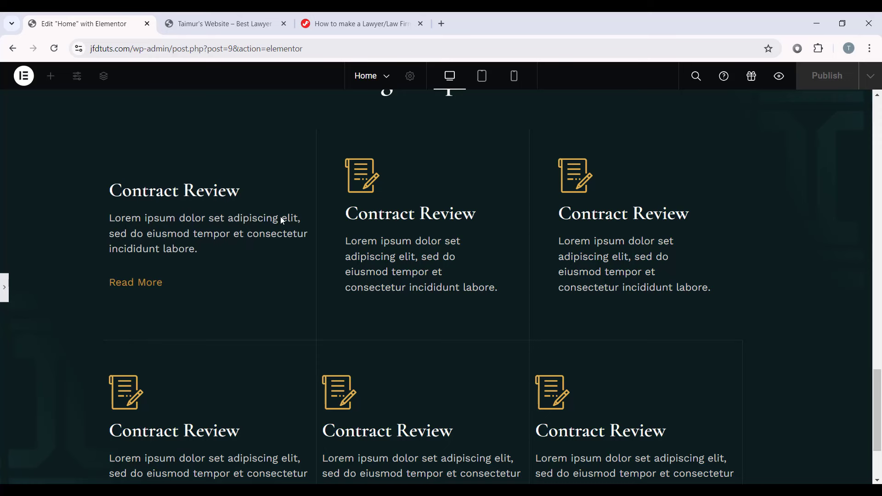
click(4, 287)
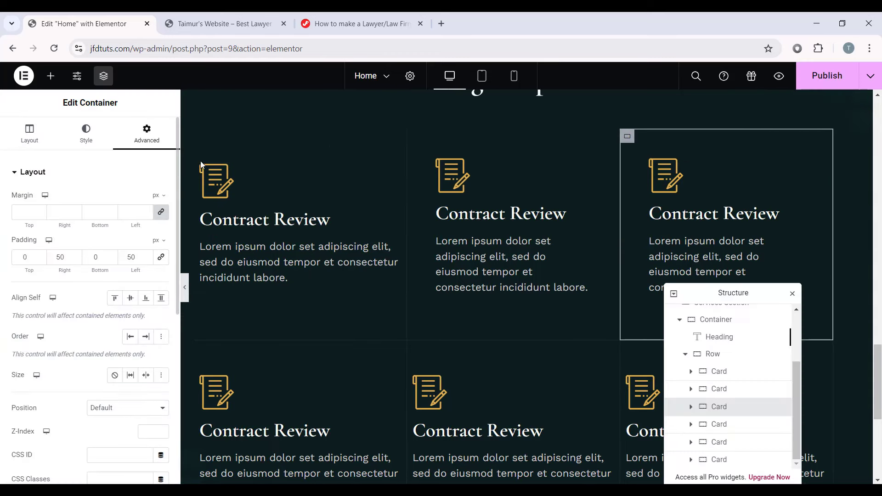
Step: Set the first card's right padding to 50 px and scroll to the upper row
click(201, 166)
click(146, 133)
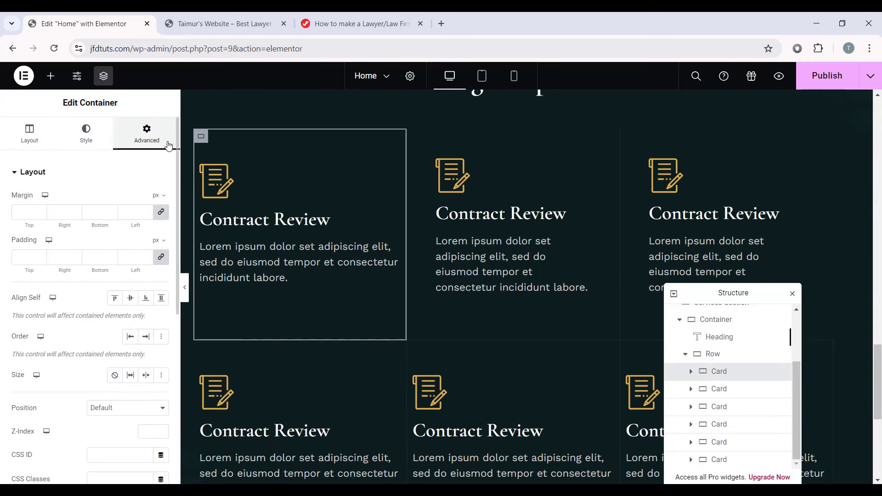
click(162, 258)
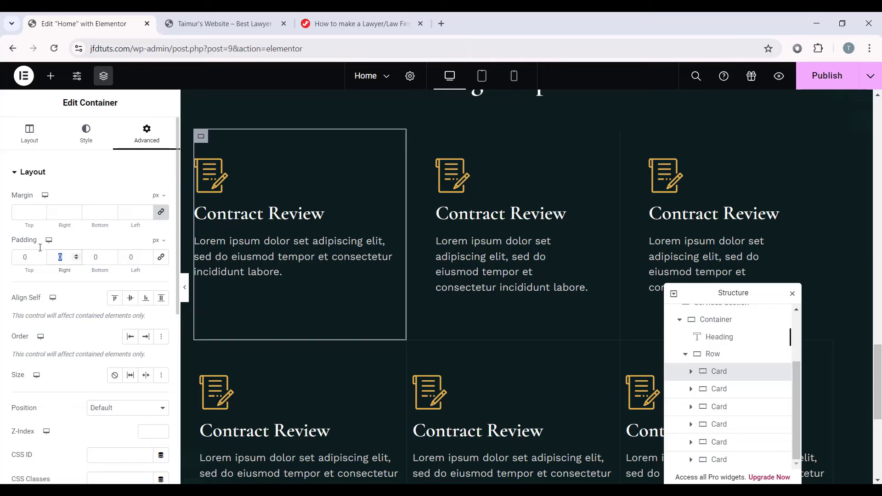
text(50)
key(ctrl+p)
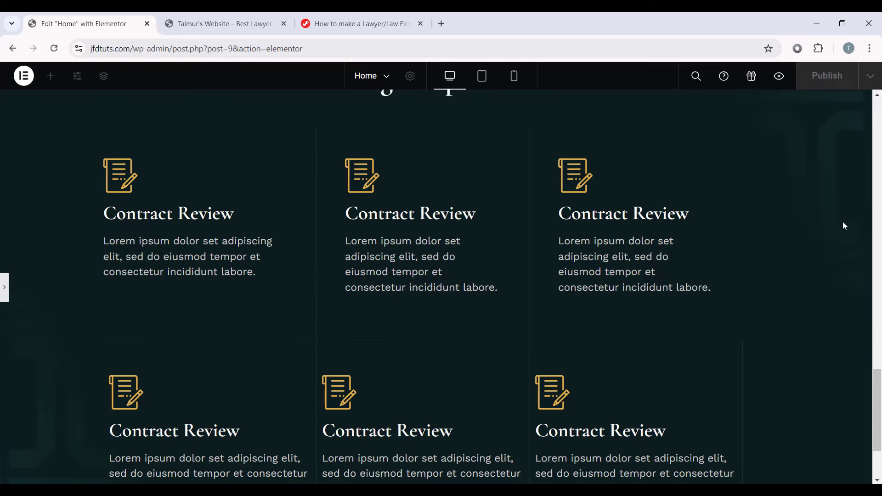
click(3, 286)
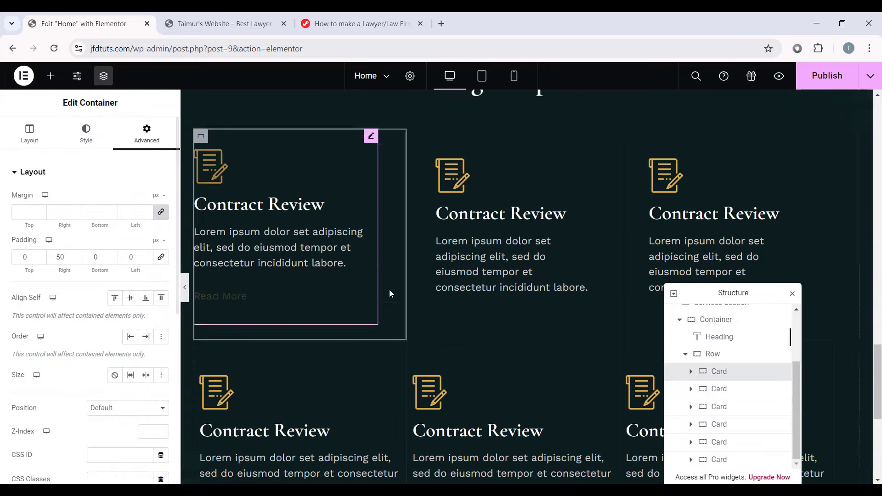
scroll(389, 289, down, 2)
drag(721, 293, 771, 334)
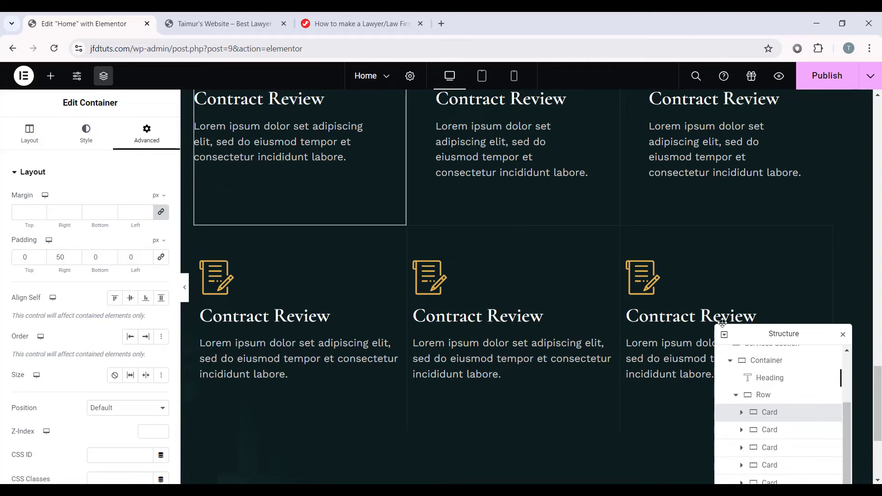
scroll(334, 197, up, 3)
scroll(322, 275, down, 3)
scroll(318, 308, down, 3)
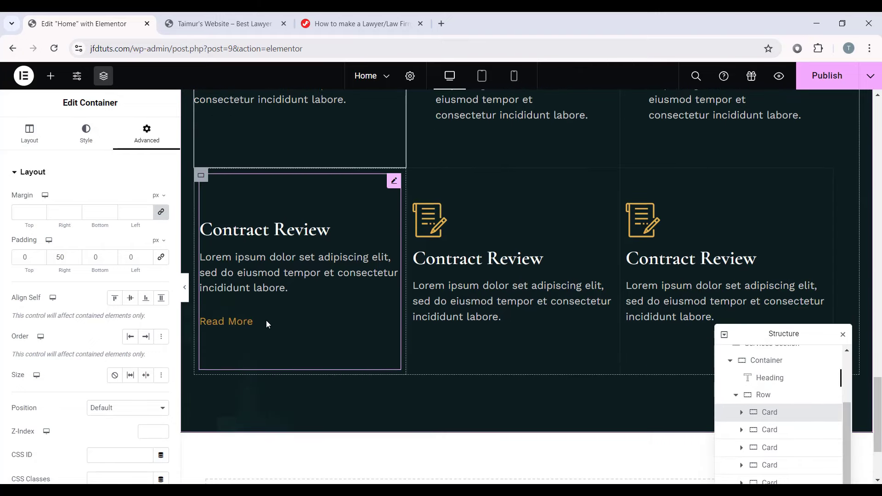
scroll(491, 321, up, 3)
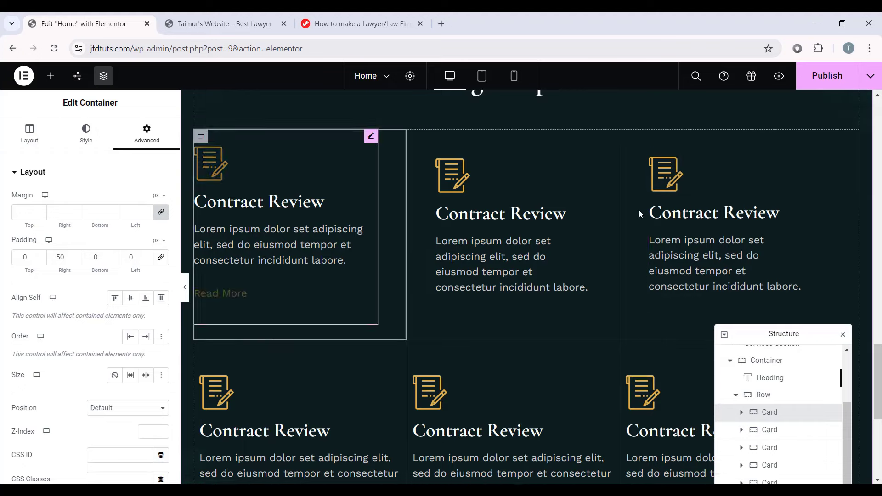
Step: Copy the first card and paste its style onto the lower-left and both middle cards
right_click(201, 140)
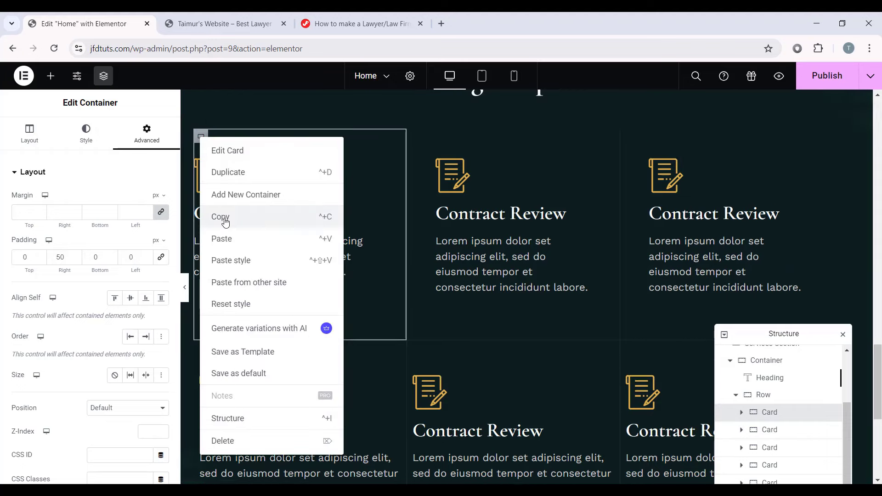
click(225, 232)
scroll(232, 220, down, 4)
right_click(199, 169)
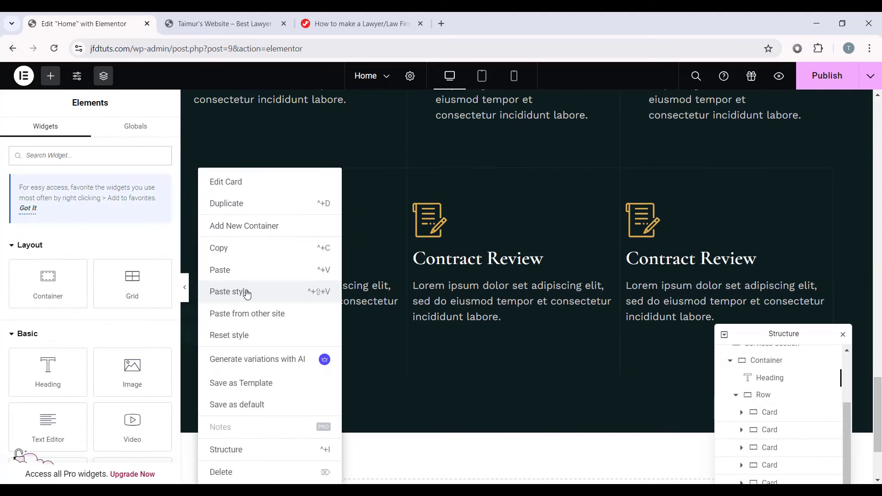
click(247, 293)
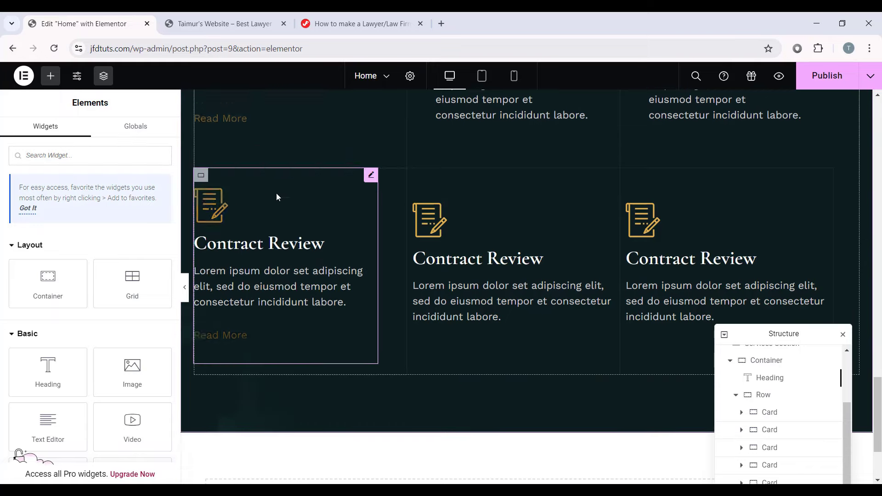
scroll(326, 258, up, 3)
scroll(487, 239, down, 4)
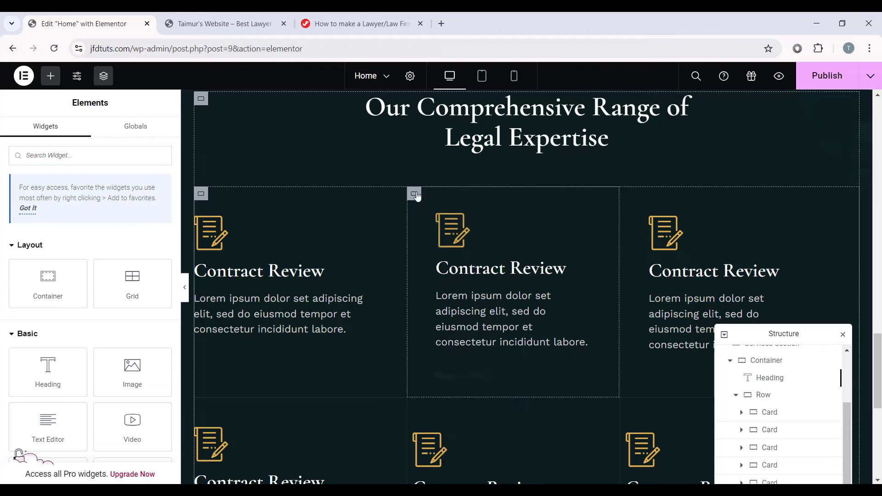
right_click(421, 203)
click(438, 247)
scroll(438, 247, down, 5)
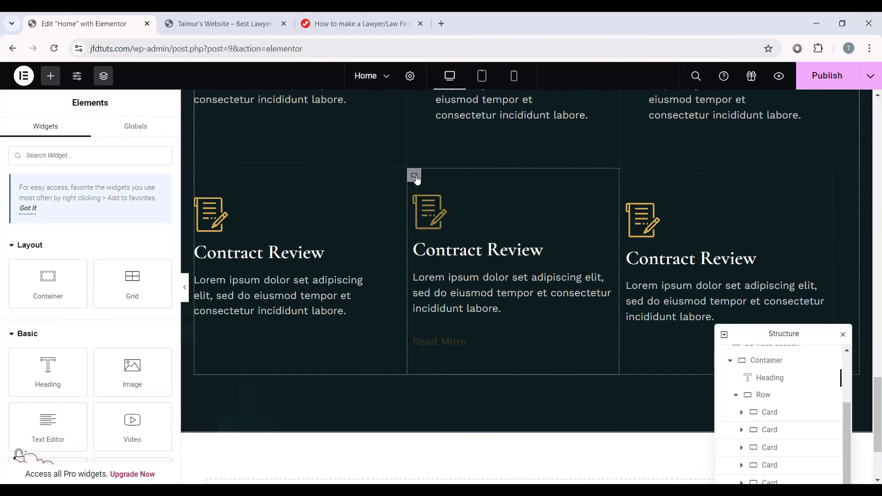
right_click(415, 178)
click(448, 290)
Step: Paste the style onto the upper-right and lower-right cards, then preview the page
scroll(585, 281, up, 5)
right_click(622, 193)
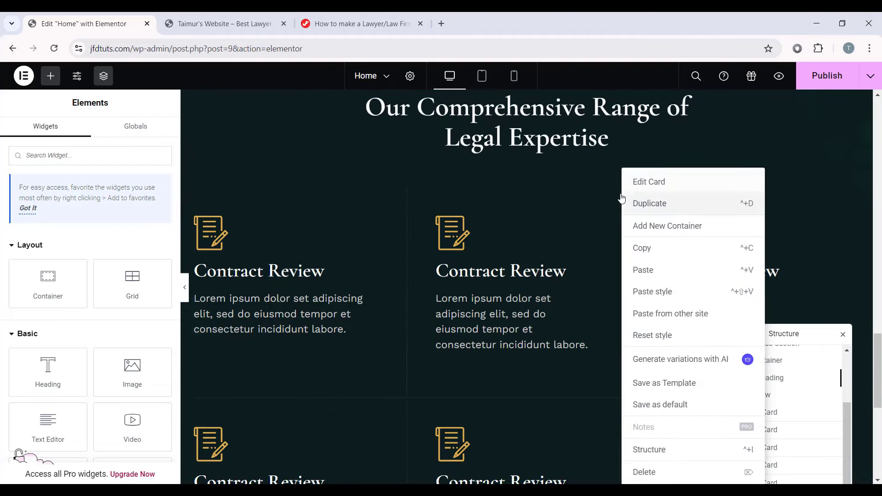
click(618, 195)
right_click(622, 198)
click(654, 291)
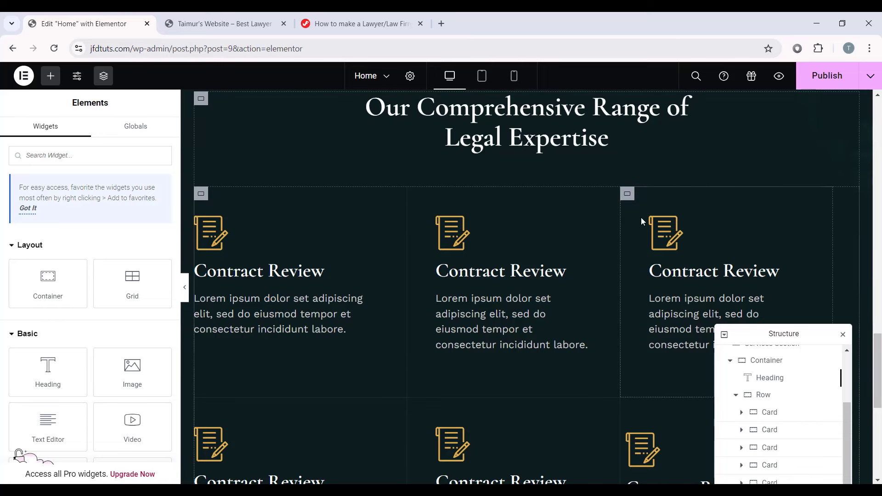
scroll(724, 217, down, 5)
right_click(629, 179)
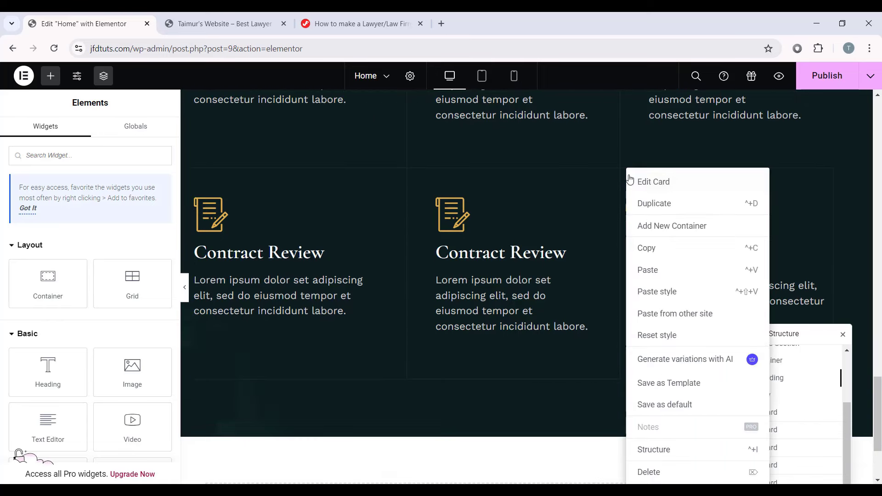
click(657, 292)
scroll(265, 259, up, 1)
click(185, 288)
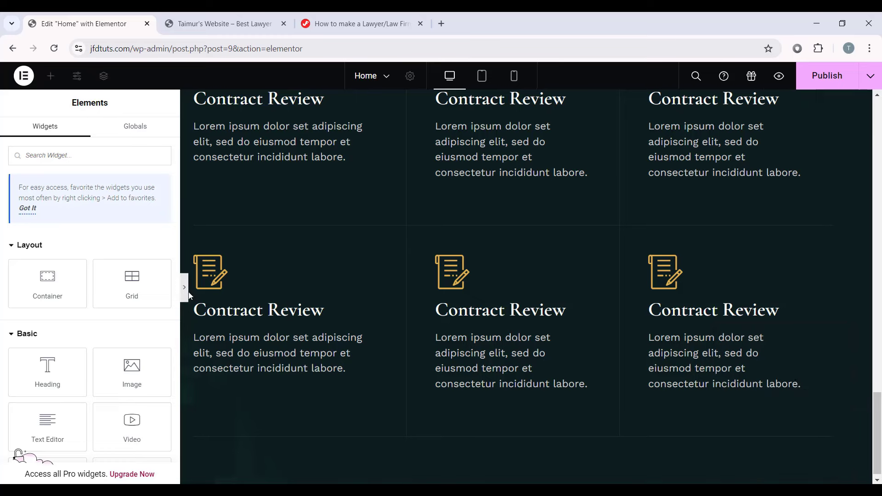
scroll(505, 276, up, 4)
scroll(716, 276, down, 4)
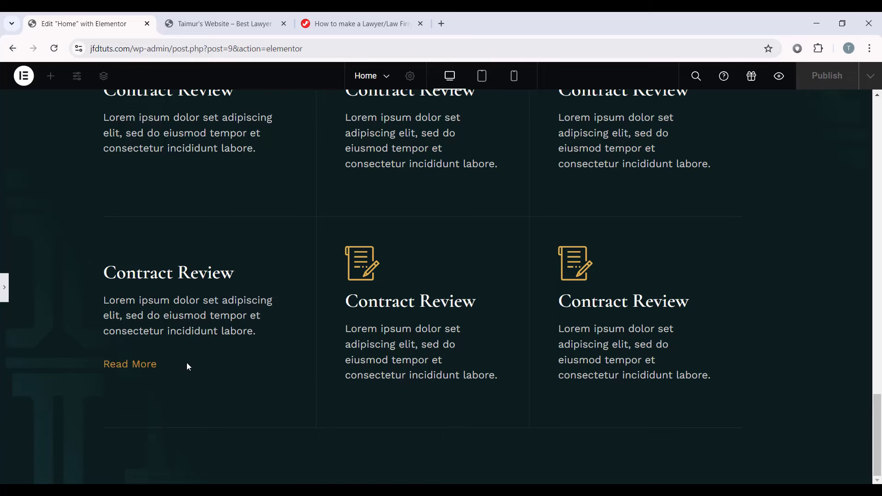
Step: Set the lower-left and lower-middle cards' border widths to 1 px right, 0 elsewhere
key(ctrl+p)
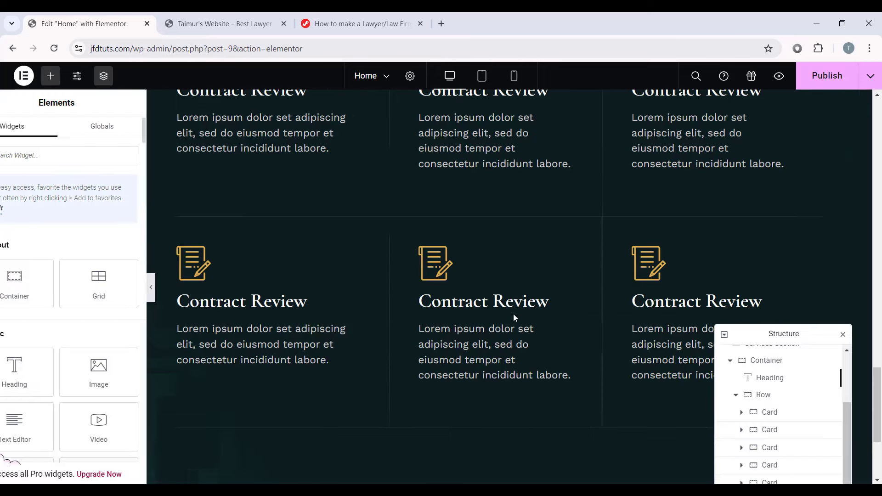
click(202, 226)
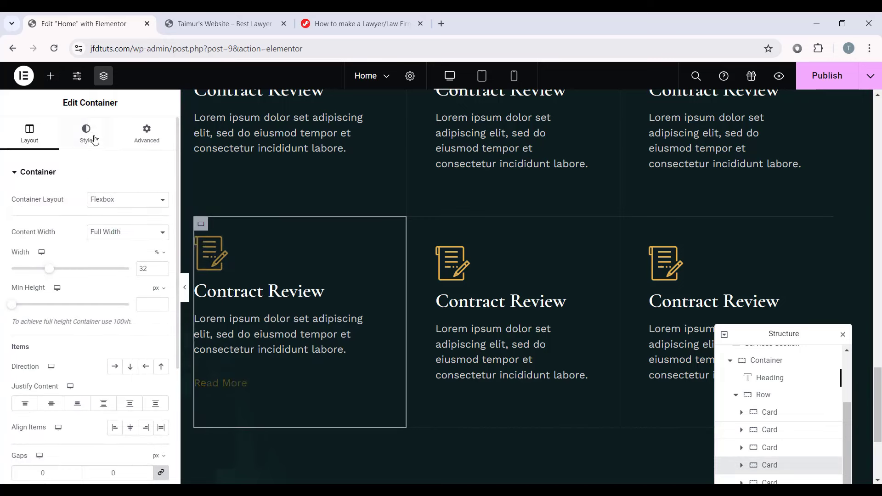
click(89, 142)
click(64, 295)
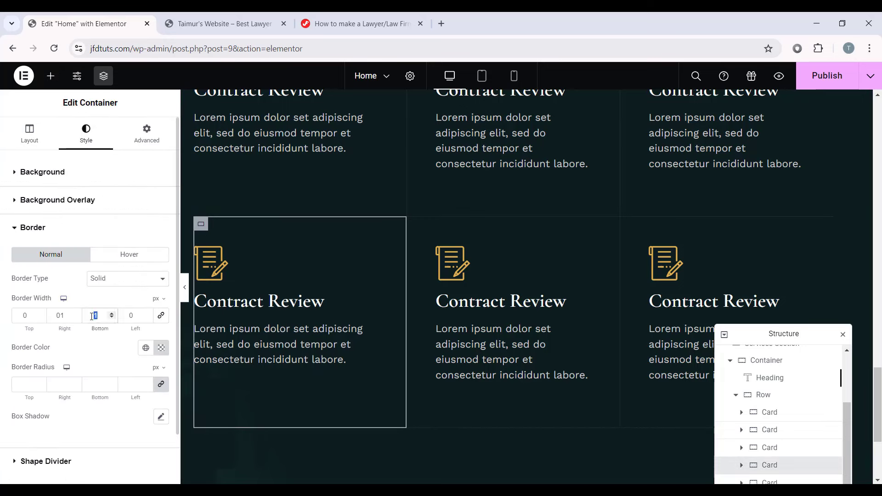
click(413, 223)
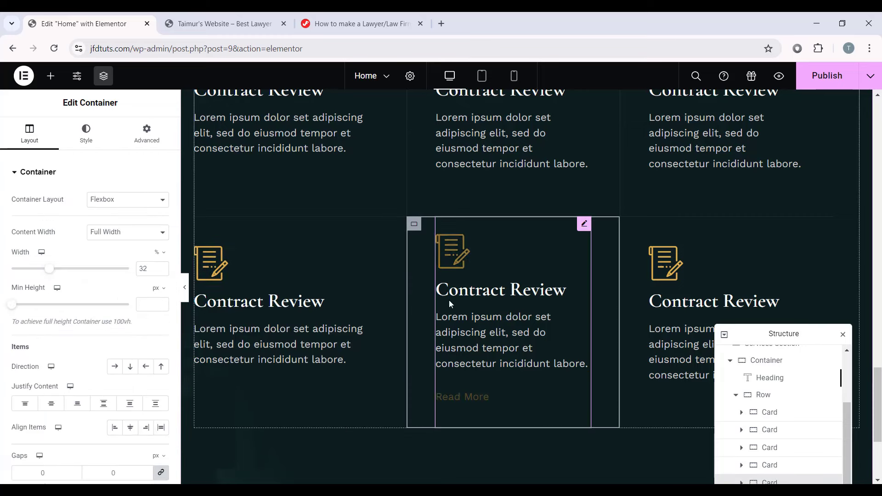
click(86, 133)
click(81, 299)
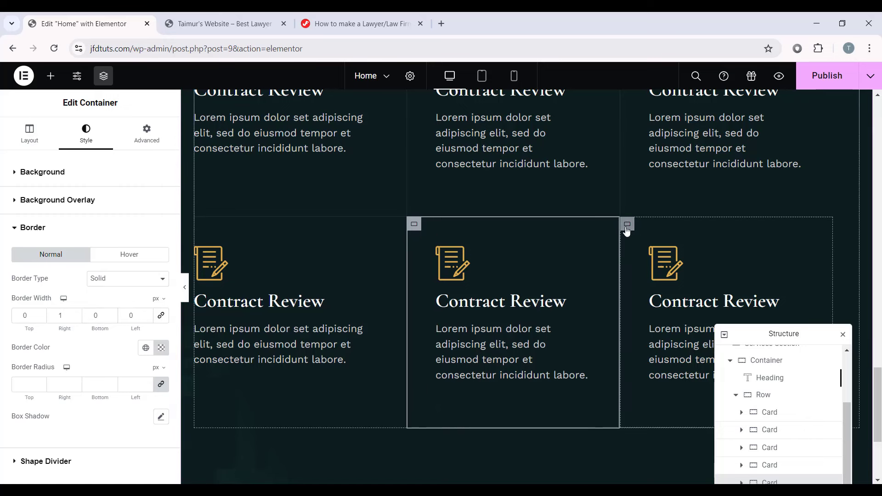
Step: Set all of the lower-right card's border widths to 0 and check the row in preview
click(626, 225)
click(89, 141)
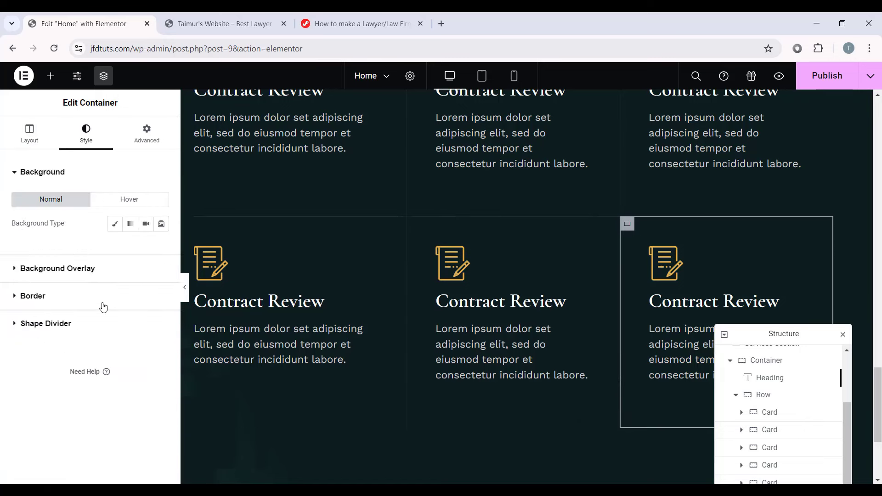
click(67, 298)
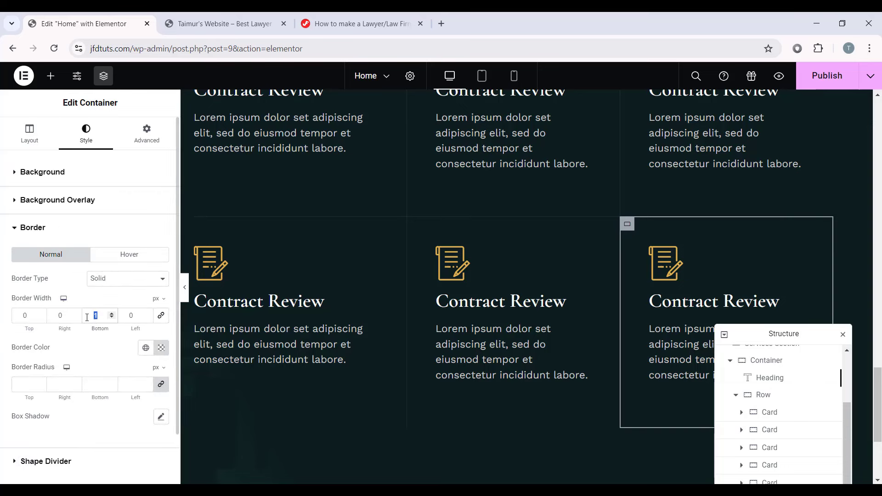
click(184, 285)
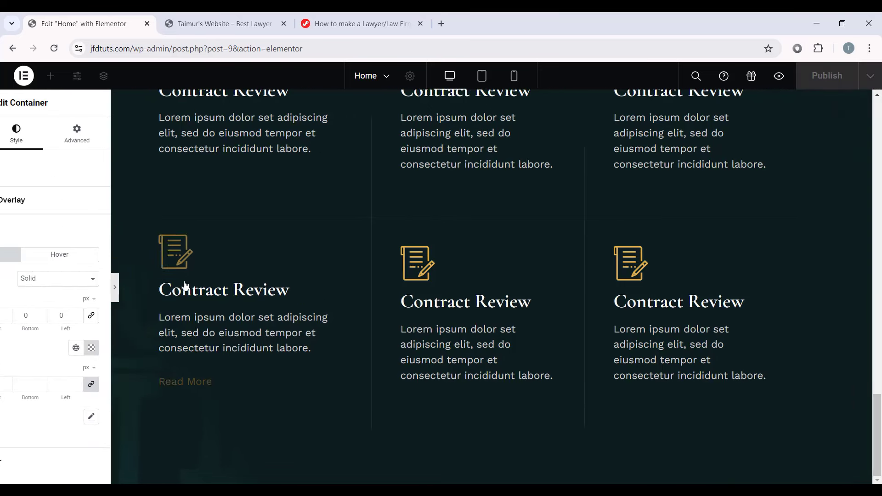
scroll(257, 322, up, 5)
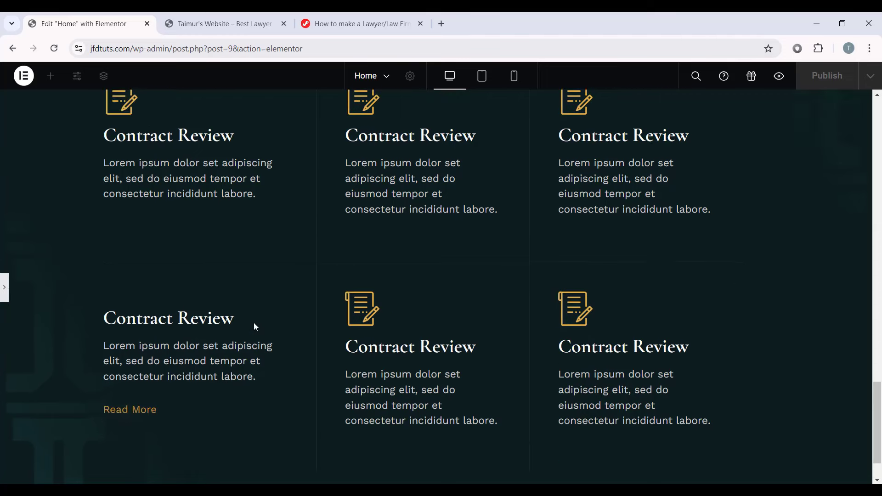
scroll(602, 331, down, 2)
scroll(602, 332, down, 2)
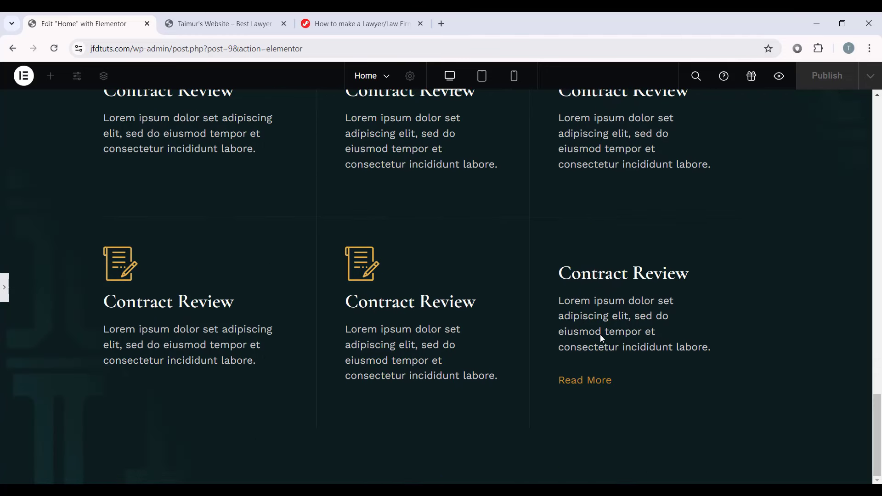
click(4, 287)
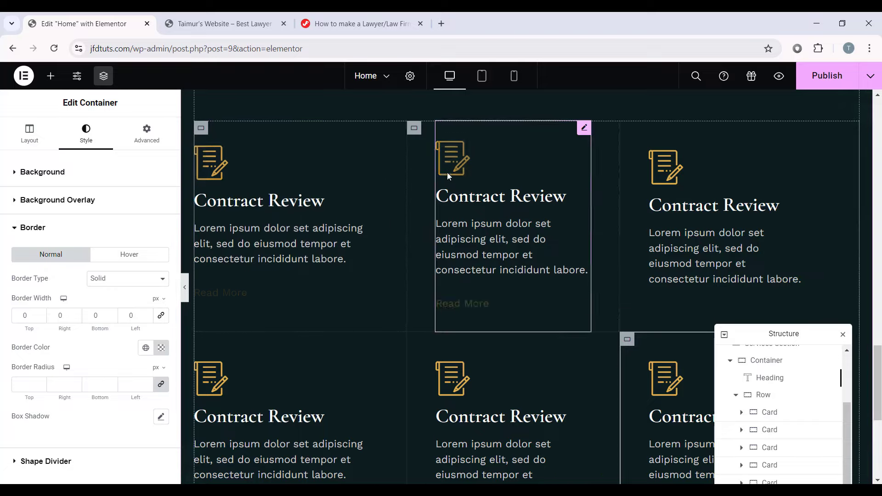
scroll(661, 221, down, 2)
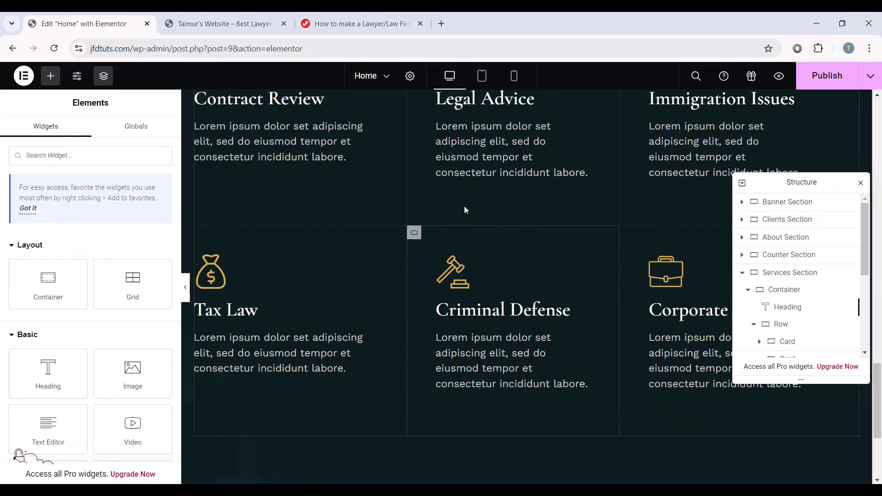
Step: Preview the six service cards in Tablet mode and scroll across the grid
scroll(465, 210, up, 4)
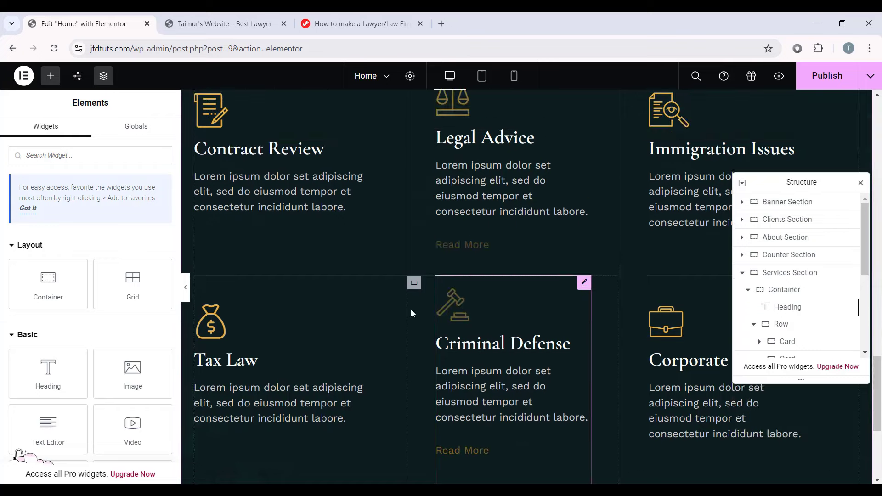
scroll(686, 377, down, 4)
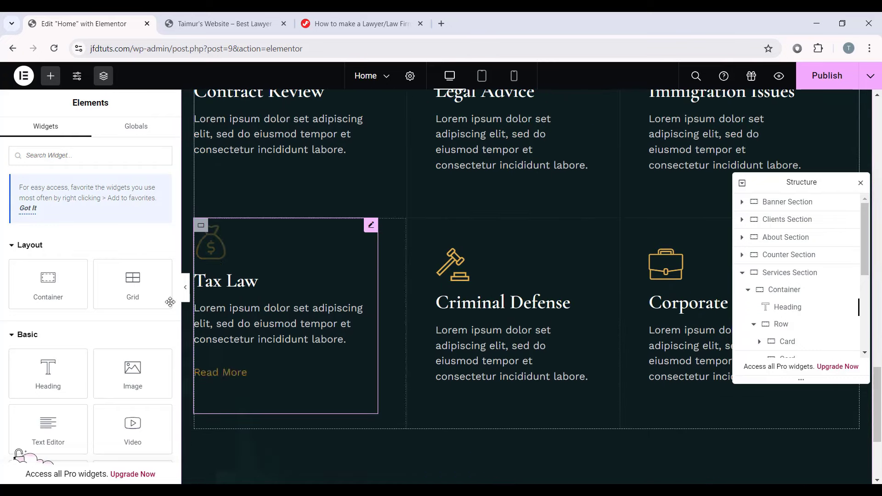
click(185, 287)
scroll(516, 219, up, 1)
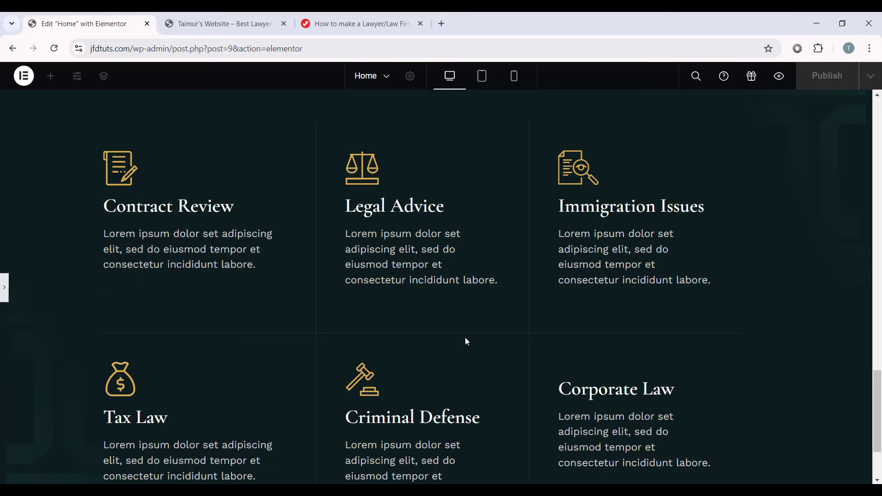
click(483, 77)
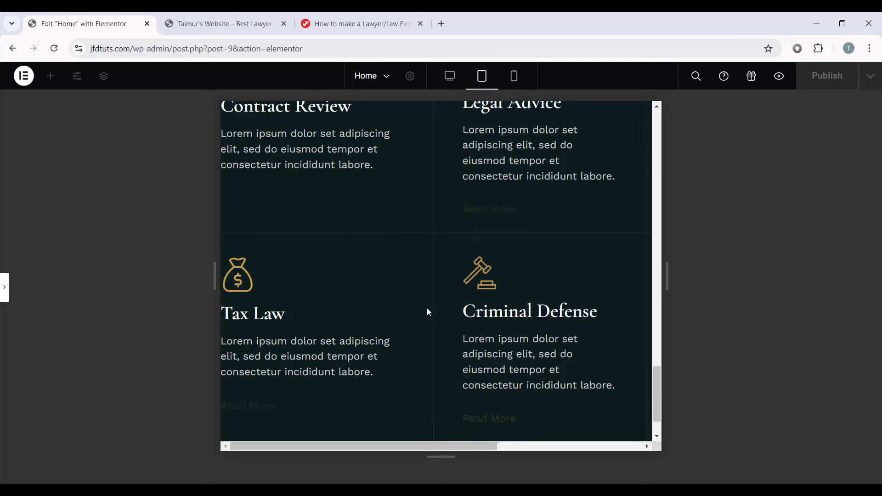
scroll(420, 293, down, 1)
scroll(439, 389, up, 3)
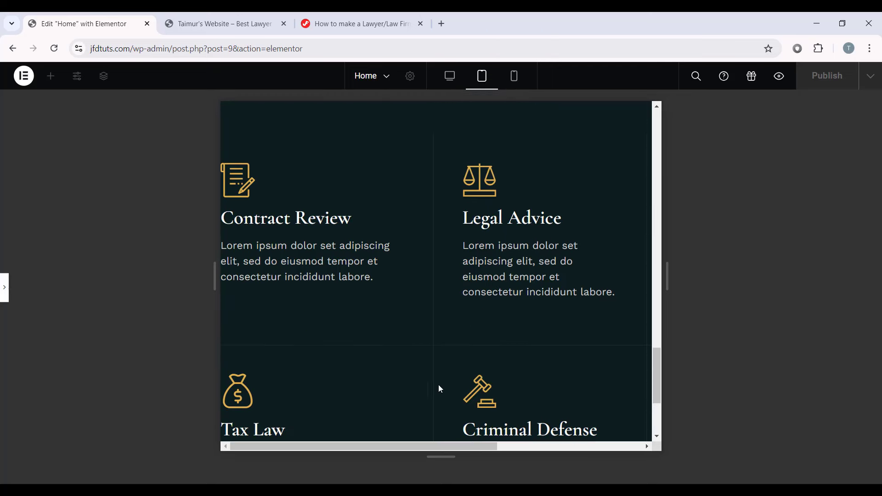
drag(351, 445, 498, 447)
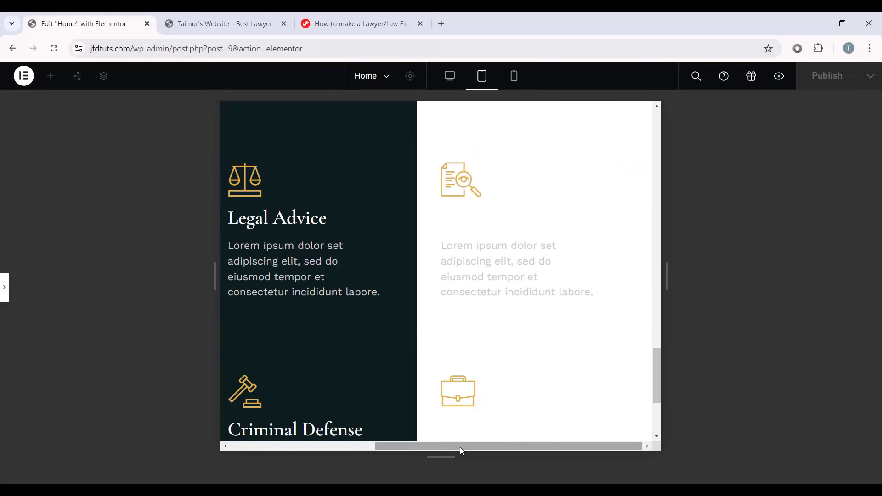
drag(460, 447, 311, 431)
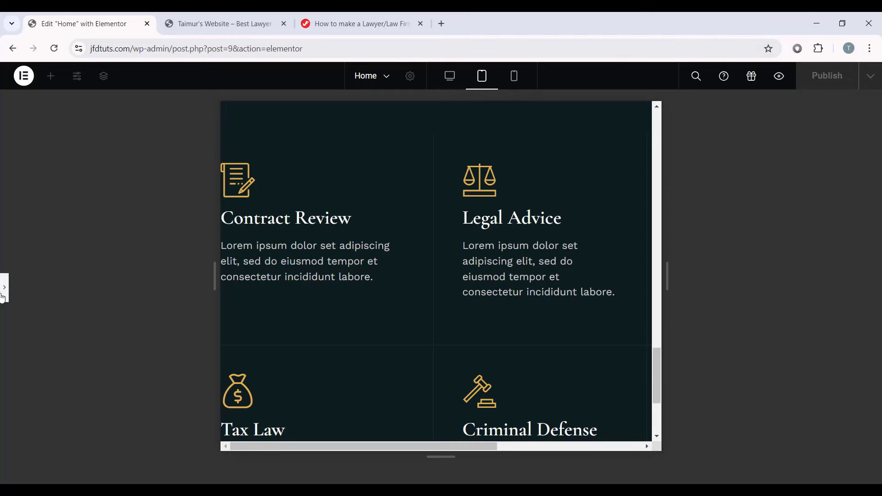
Step: Select Services Section and enter unlinked padding of 80, 10, 80, 10 px
key(ctrl+p)
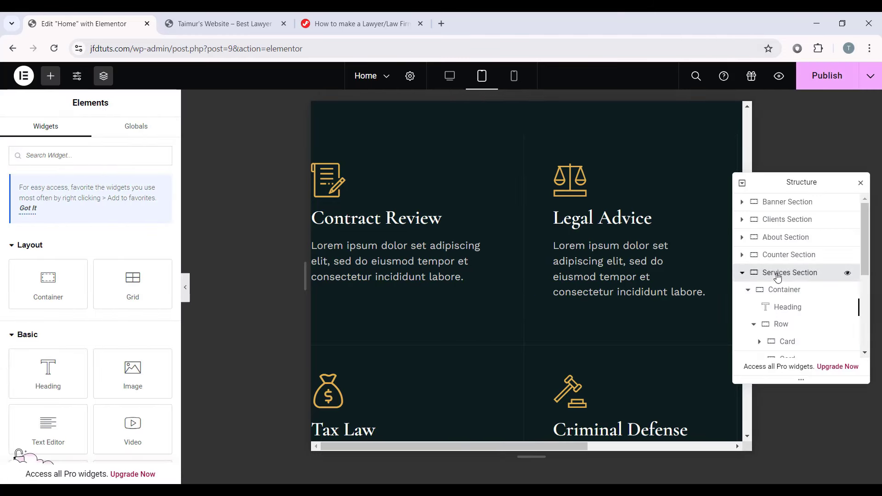
click(794, 274)
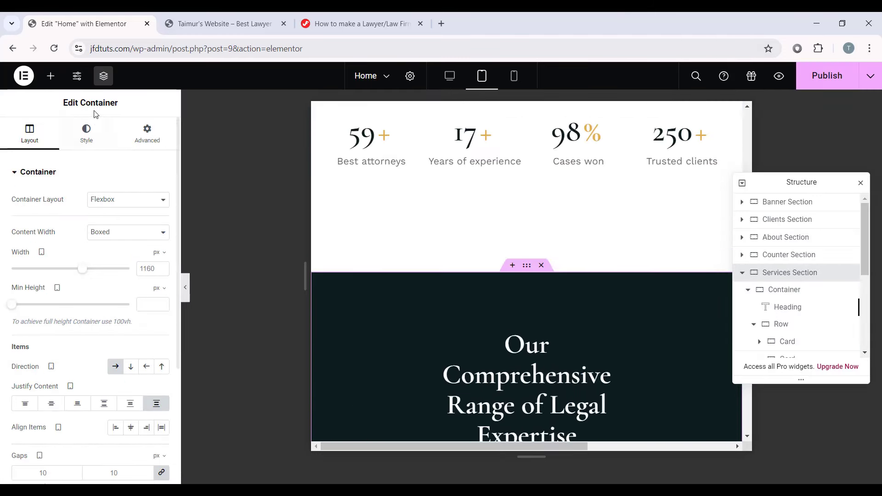
click(156, 143)
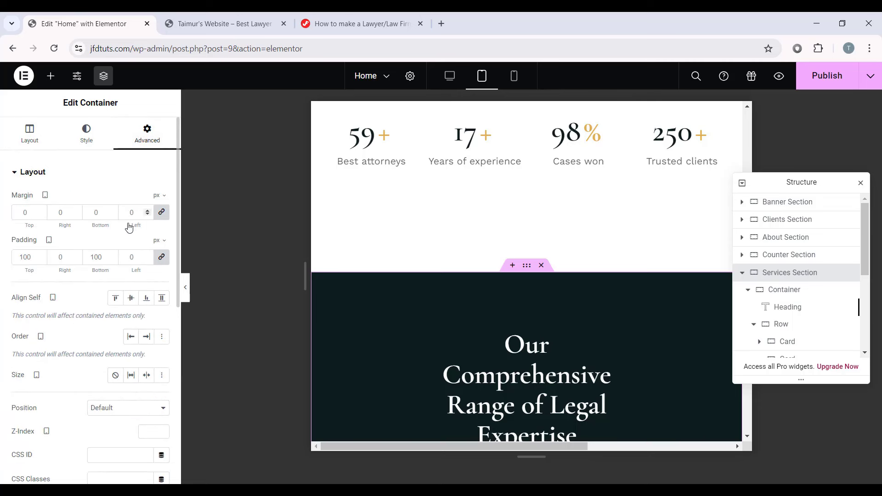
click(162, 258)
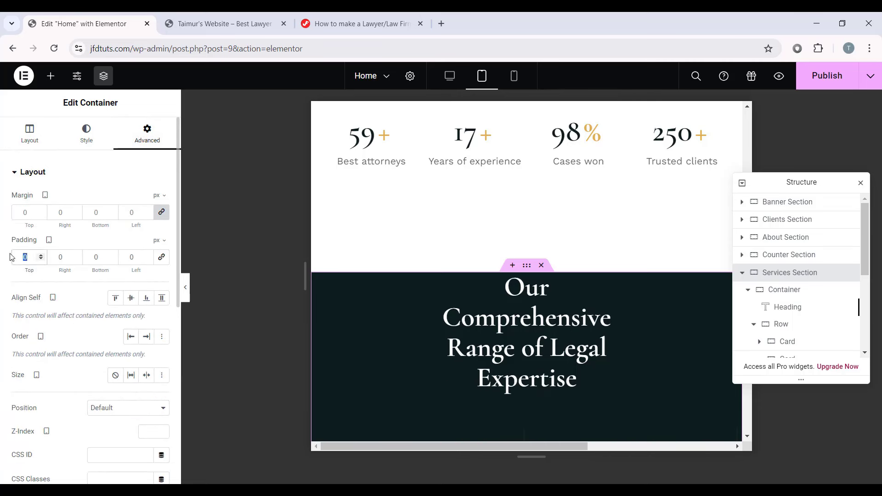
text(80)
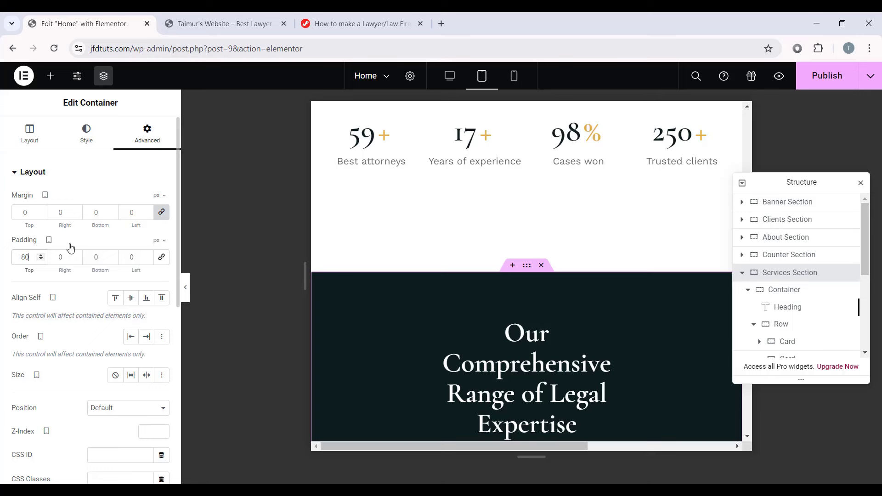
key(Tab)
text(10)
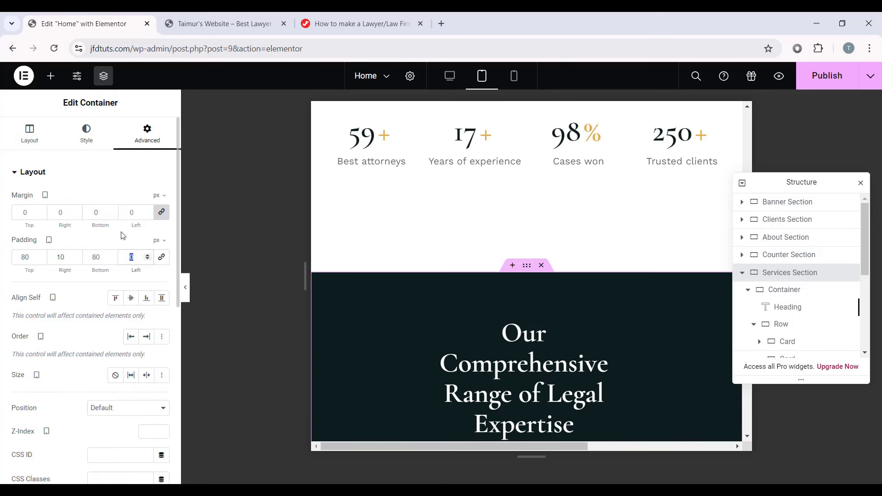
text(10)
scroll(532, 262, down, 3)
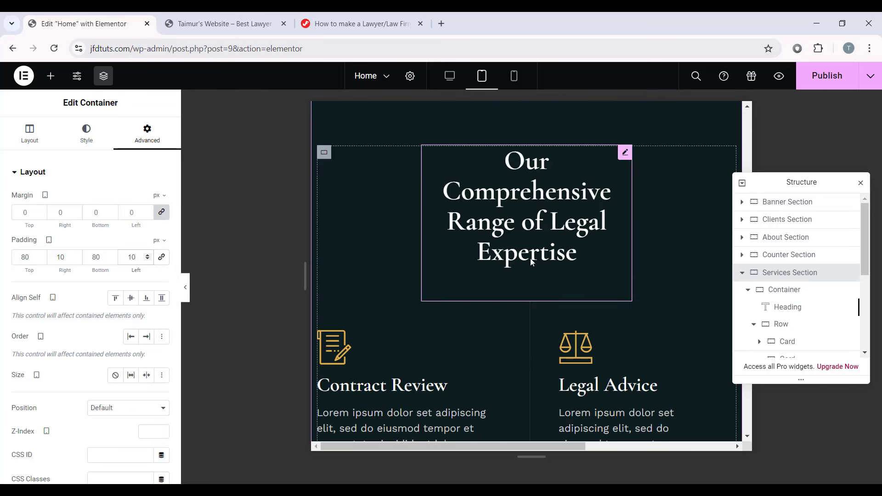
Step: Set the services heading's typography size to 40 px
click(546, 202)
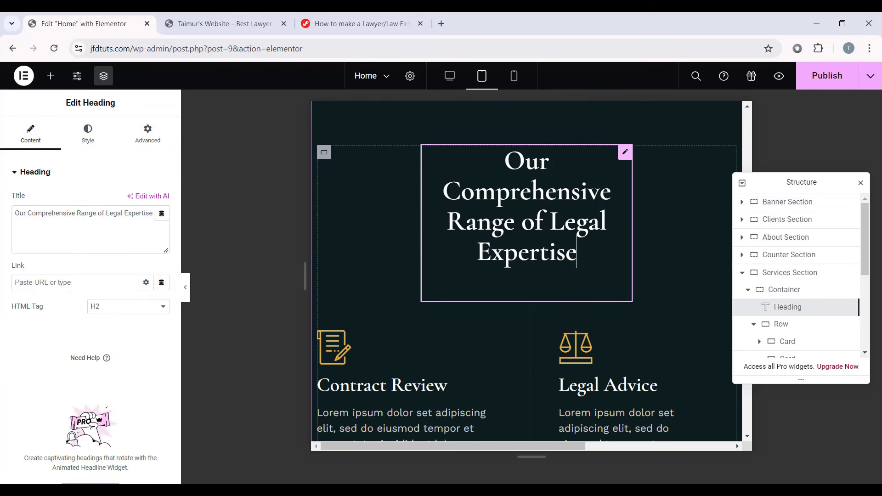
click(87, 133)
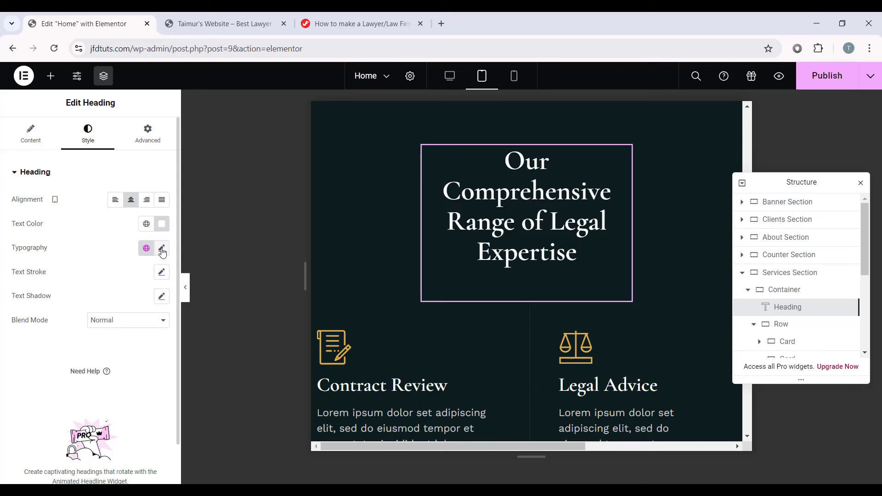
click(161, 249)
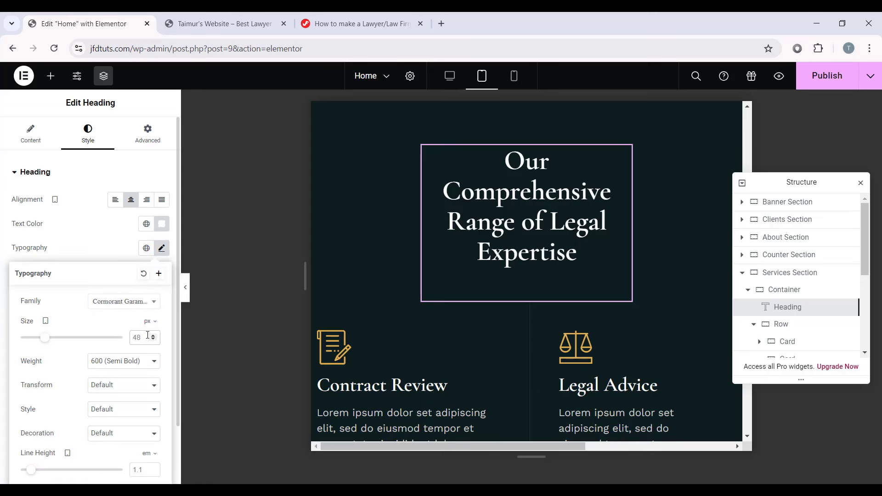
text(40)
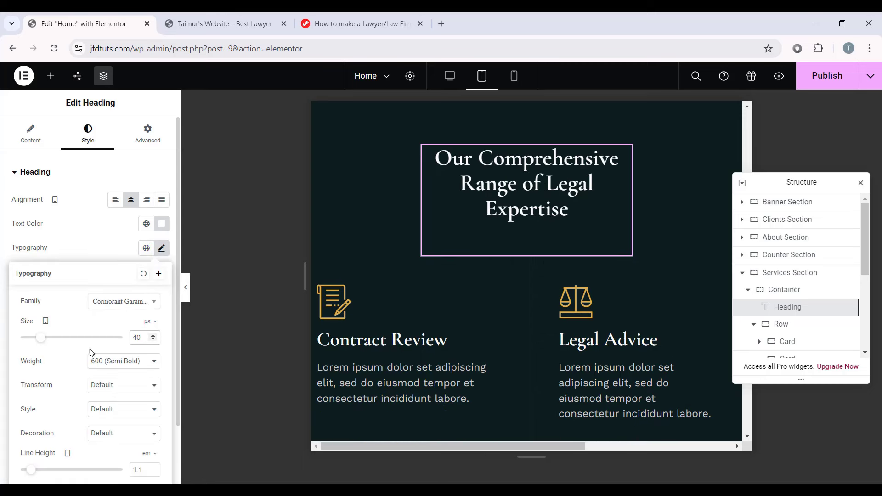
Step: Set the heading's Advanced custom width to 70% so it wraps onto two lines
click(156, 140)
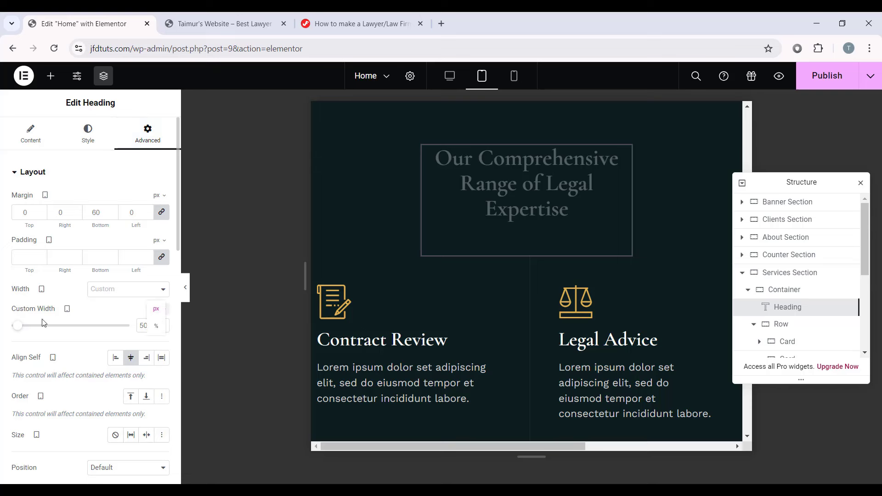
click(156, 326)
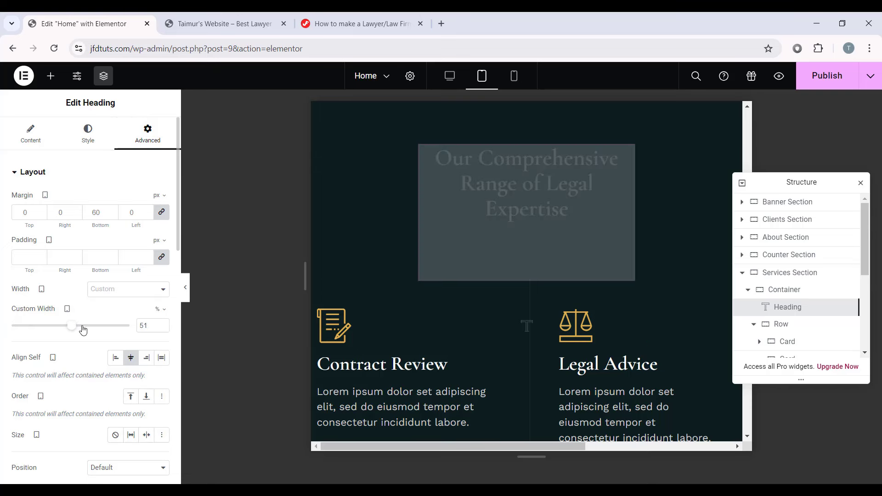
drag(82, 329, 98, 331)
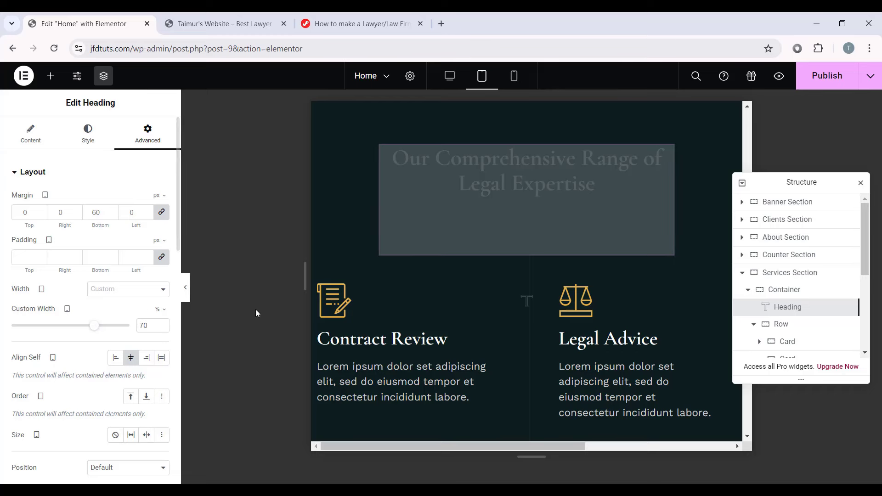
Step: Select the Contract Review service card and look over its layout
click(465, 295)
scroll(675, 240, down, 3)
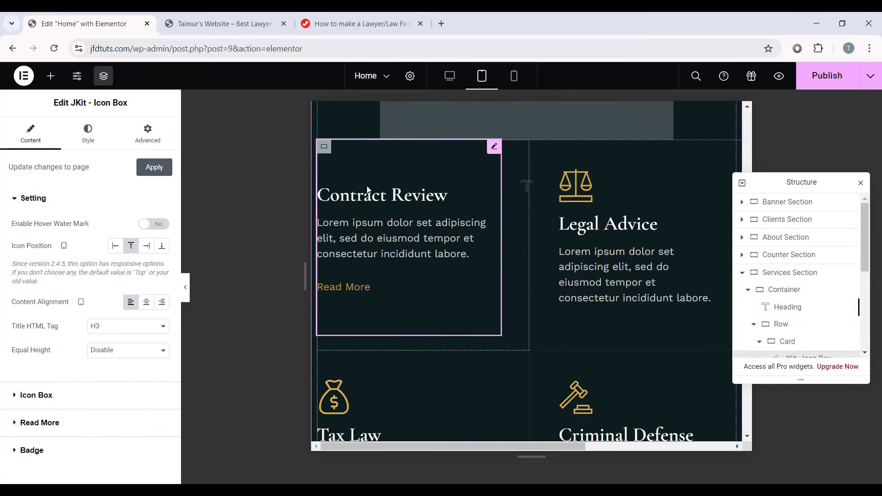
scroll(429, 177, down, 1)
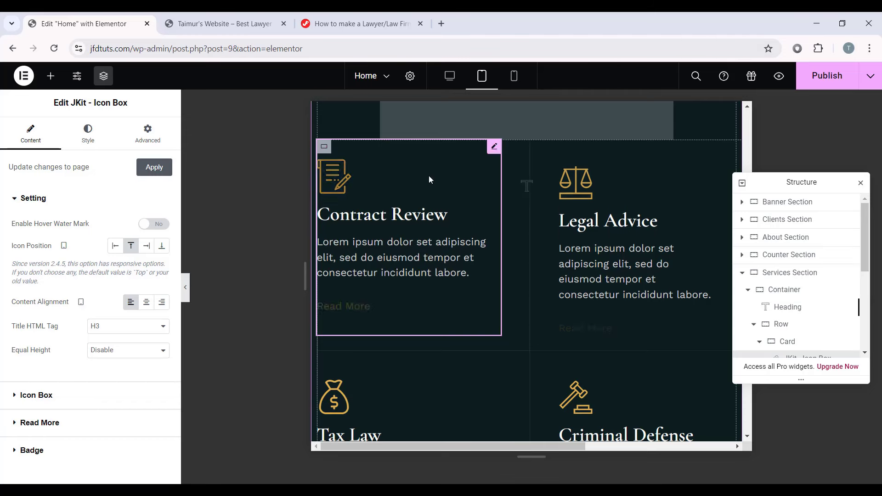
drag(509, 446, 476, 446)
scroll(597, 349, up, 1)
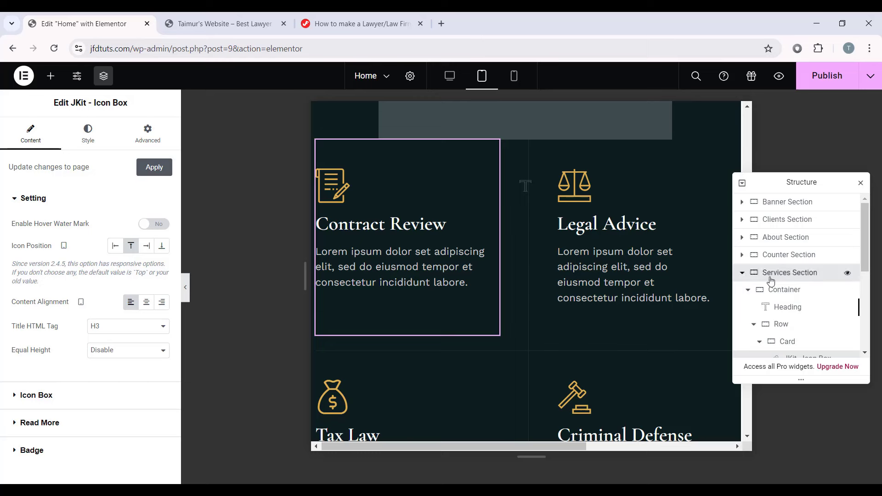
Step: Select the Services section and view its container layout settings
click(771, 277)
click(22, 137)
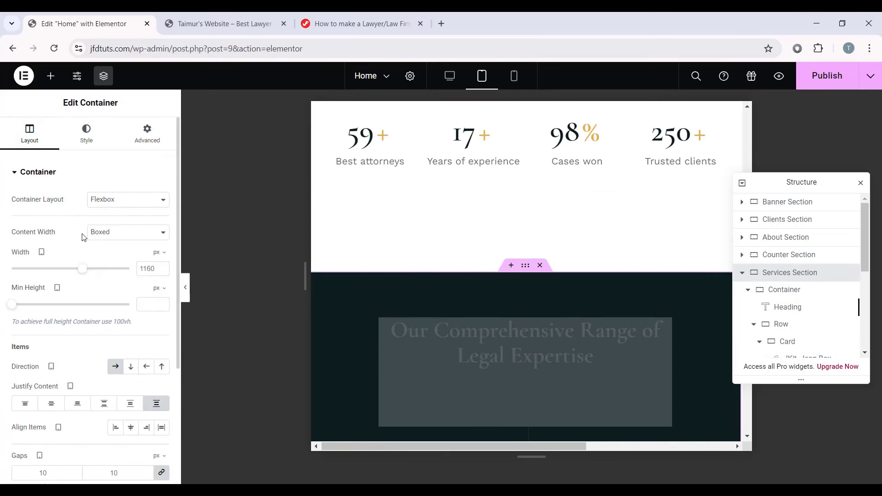
scroll(83, 237, down, 3)
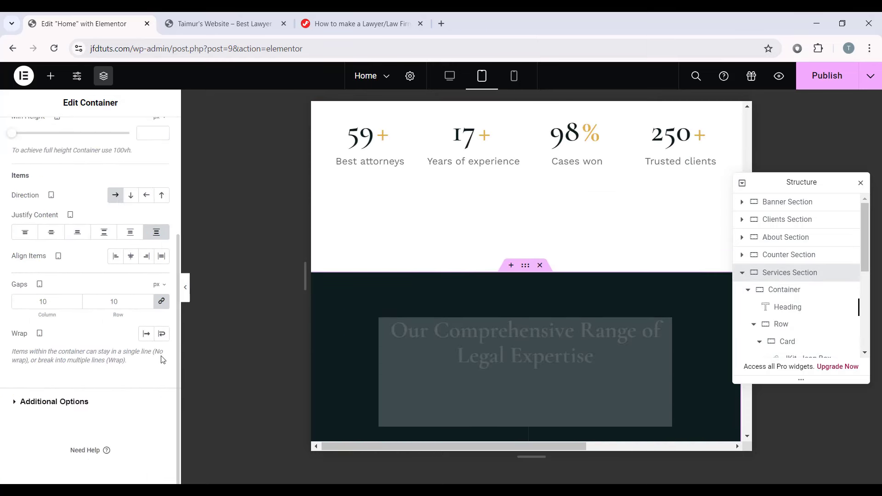
scroll(445, 250, down, 5)
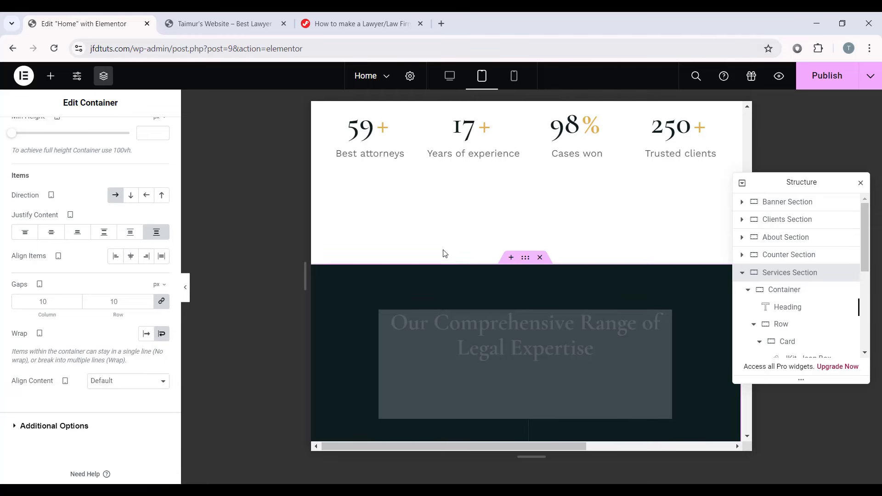
click(445, 250)
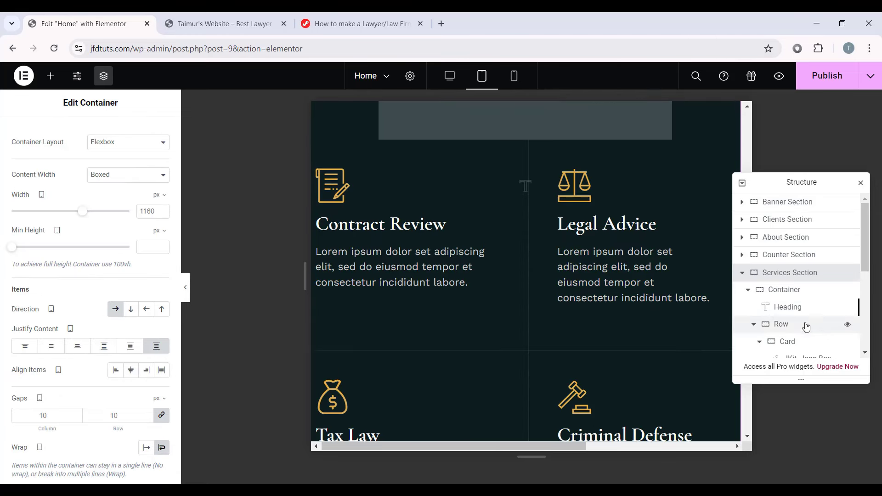
Step: Set the Row container holding the service cards to 100% width
click(794, 331)
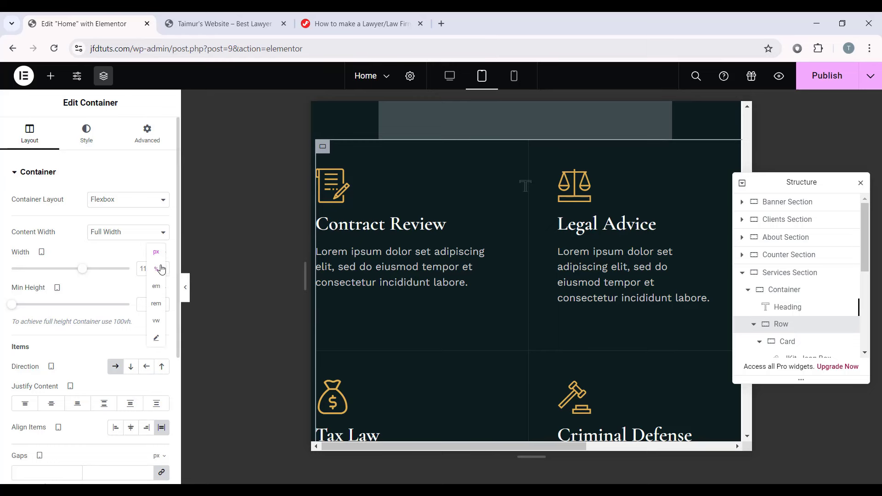
click(157, 270)
text(100)
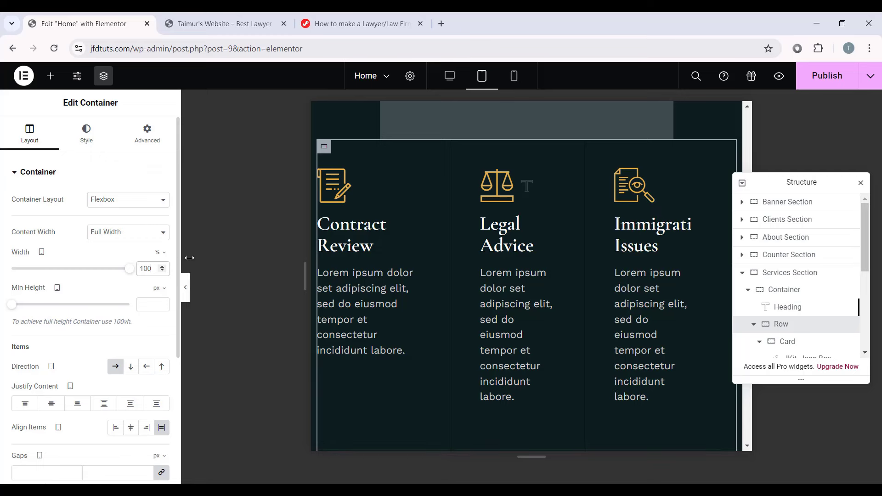
scroll(622, 251, down, 7)
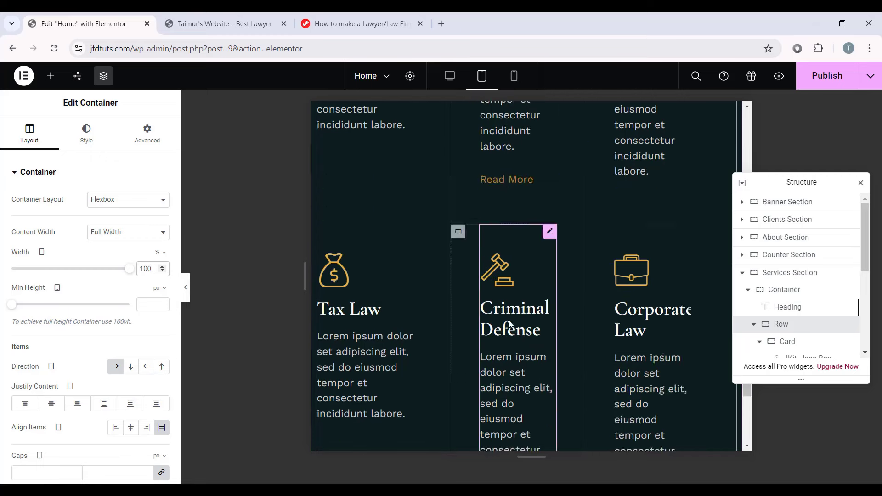
scroll(621, 250, up, 7)
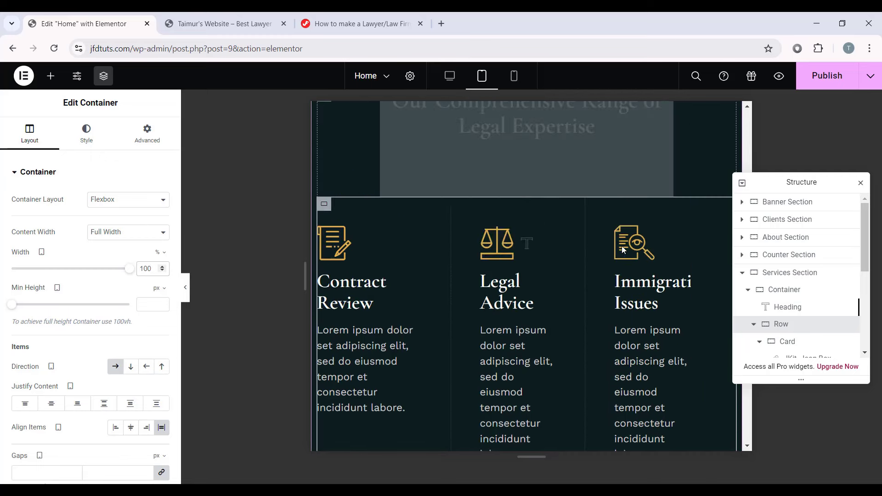
click(350, 201)
scroll(462, 267, down, 1)
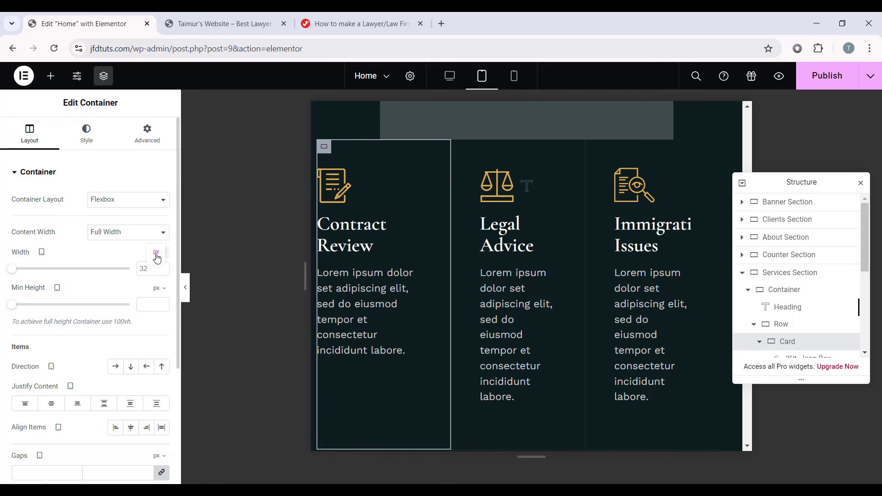
Step: Set the Contract Review and Legal Advice cards to 50% width on tablet
click(155, 275)
double_click(144, 269)
text(50)
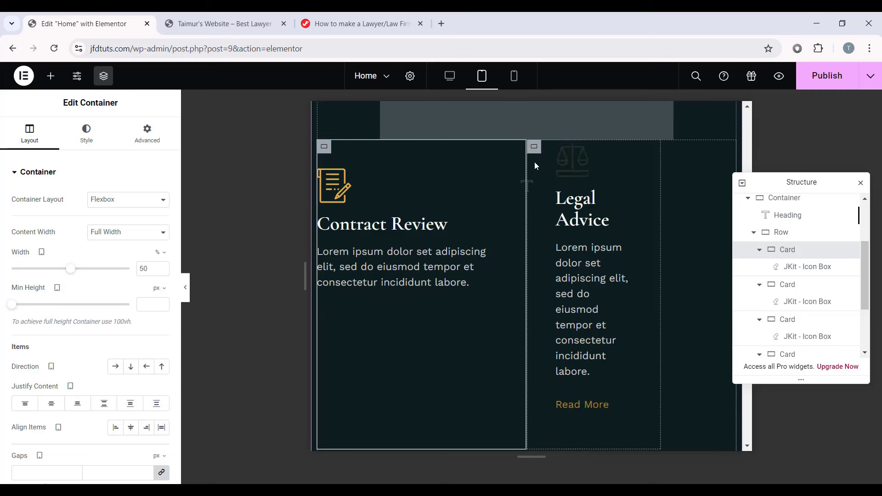
click(533, 146)
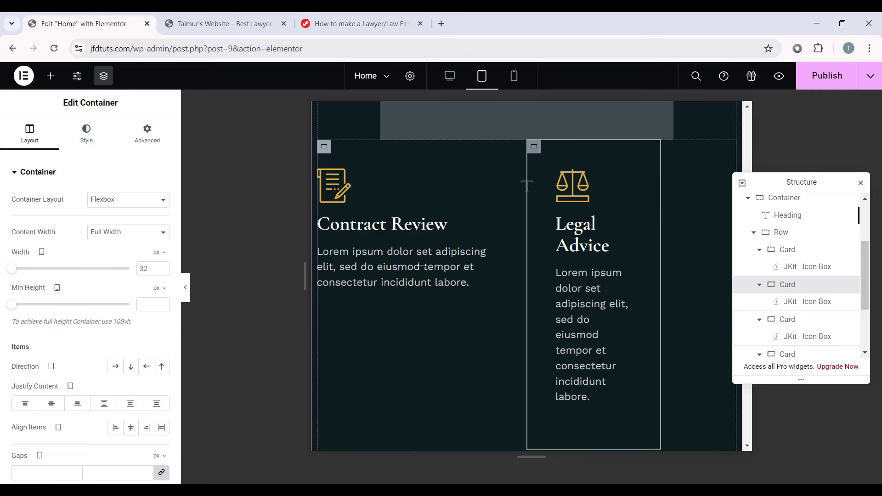
click(160, 268)
double_click(153, 268)
text(50)
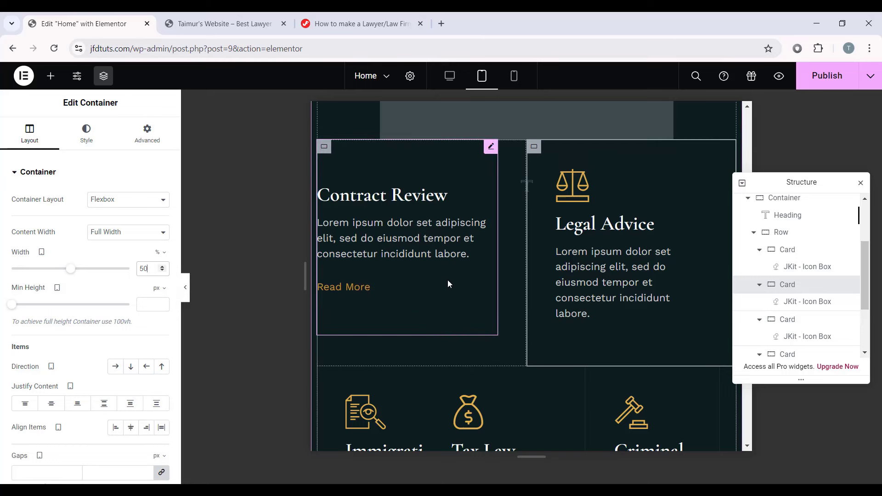
scroll(572, 365, down, 5)
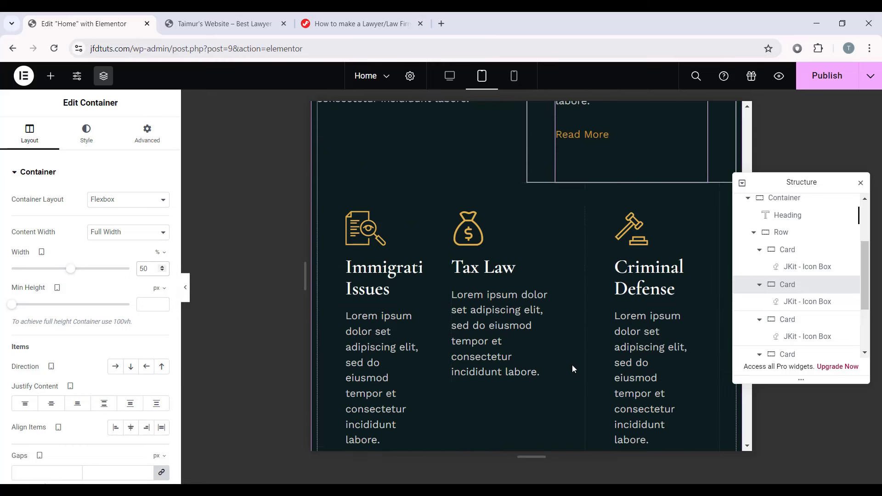
scroll(576, 323, up, 1)
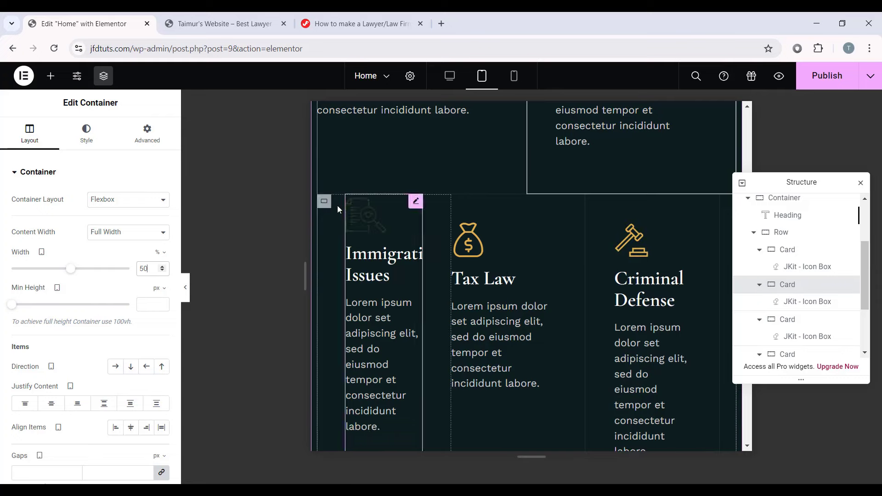
Step: Set Immigration Issues, Tax Law, Criminal Defense and Corporate Law cards to 50% width, then preview
click(324, 202)
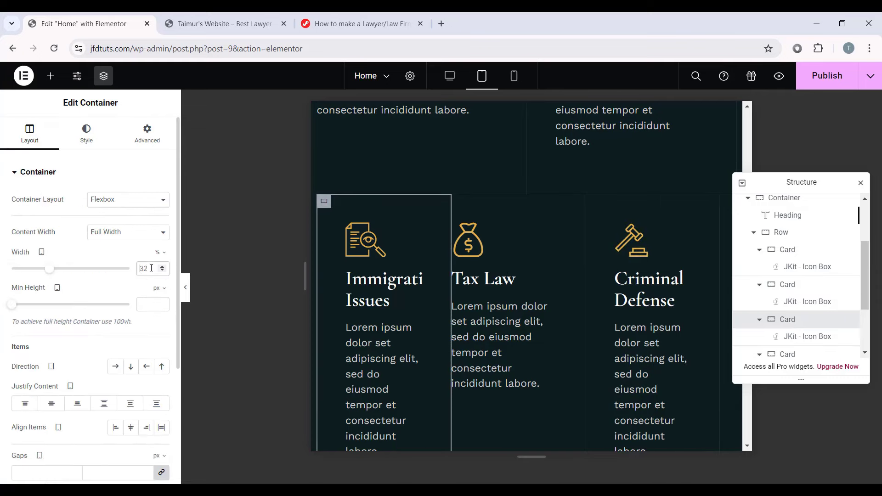
text(50)
click(535, 201)
click(152, 269)
text(50)
scroll(324, 185, down, 4)
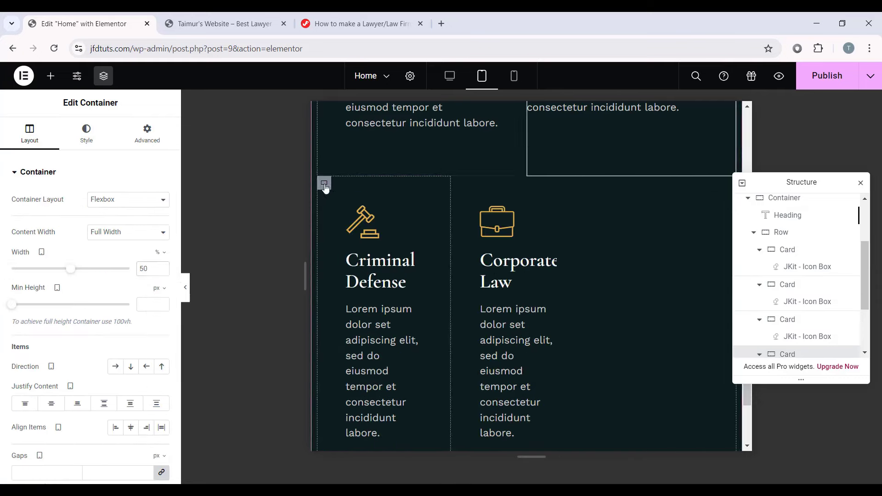
click(324, 184)
text(50)
click(534, 182)
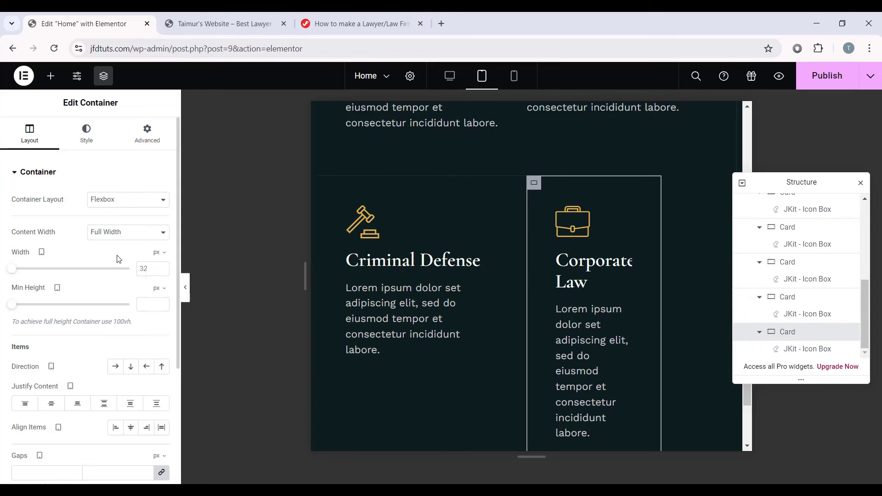
text(50)
click(186, 287)
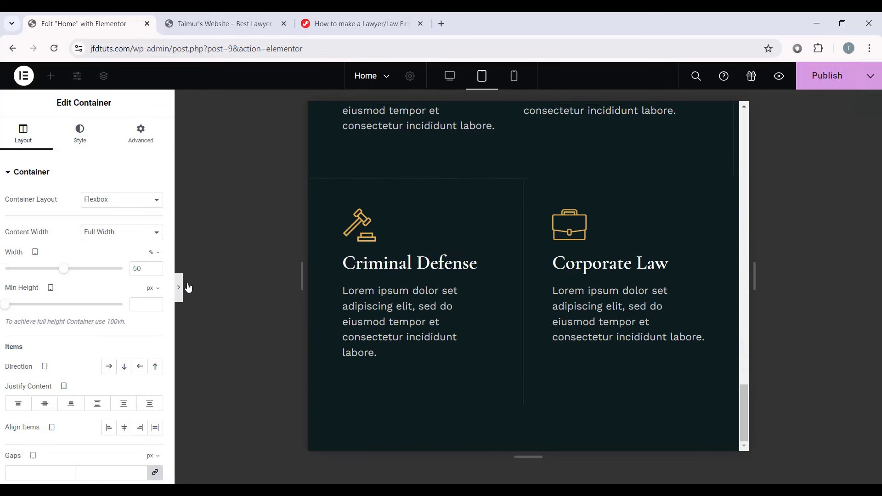
Step: Scroll through the tablet preview of the two-per-row service cards, then restore the editing panel
scroll(388, 344, up, 8)
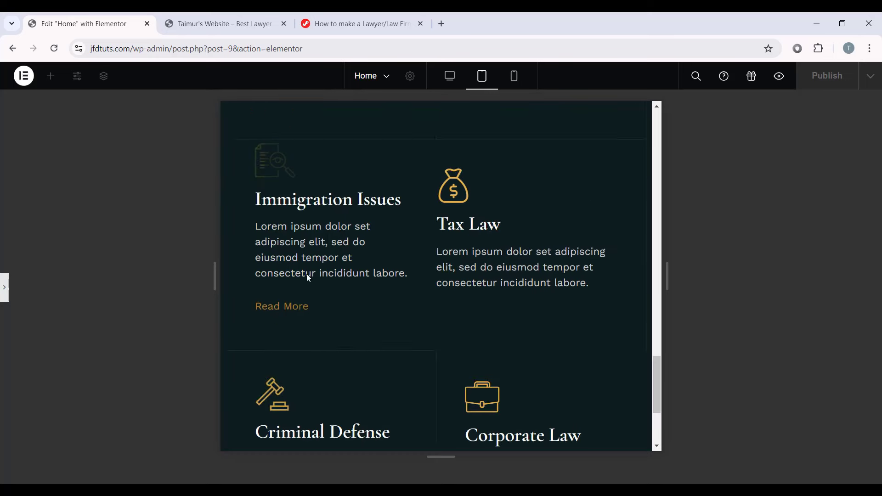
scroll(586, 381, up, 4)
scroll(610, 354, down, 6)
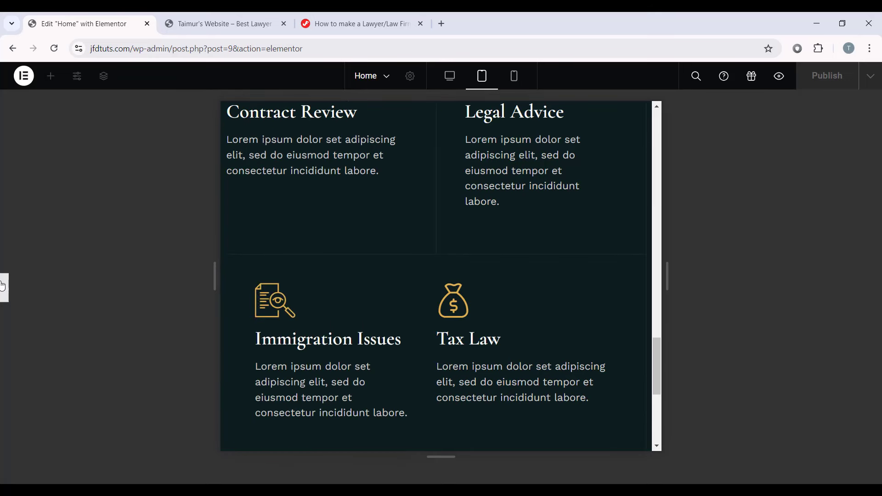
scroll(291, 265, up, 3)
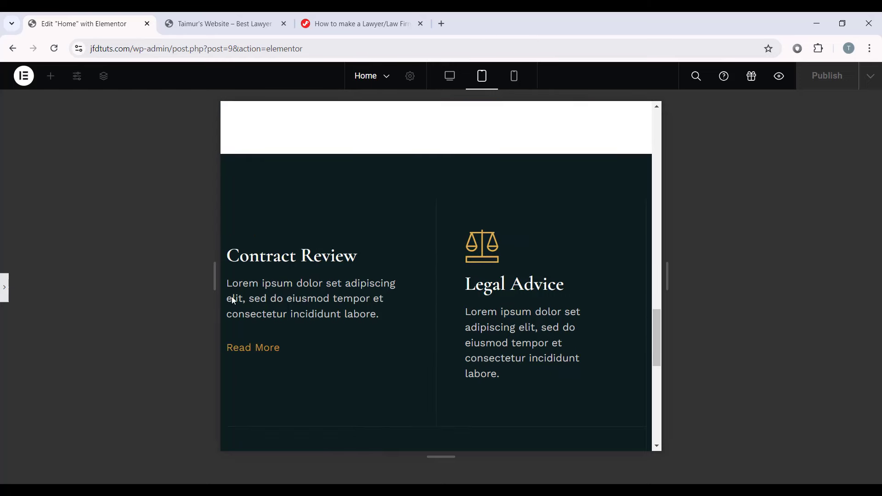
scroll(431, 265, down, 5)
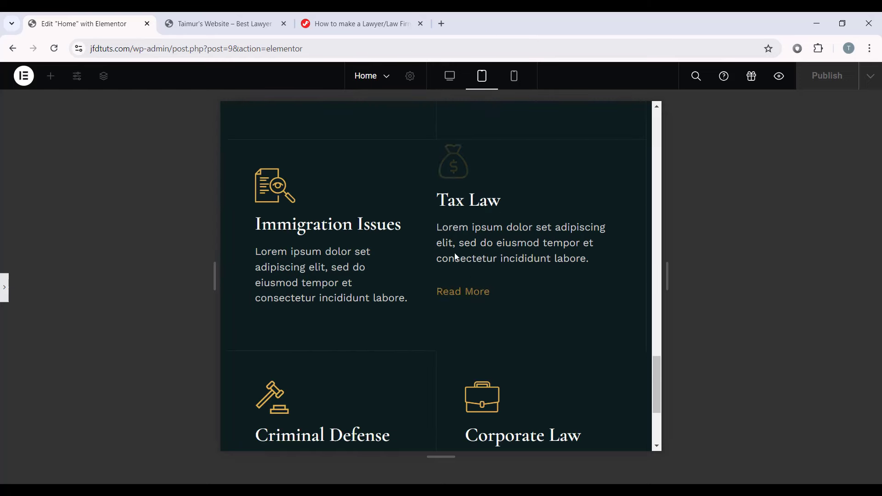
scroll(414, 298, down, 2)
scroll(454, 318, down, 1)
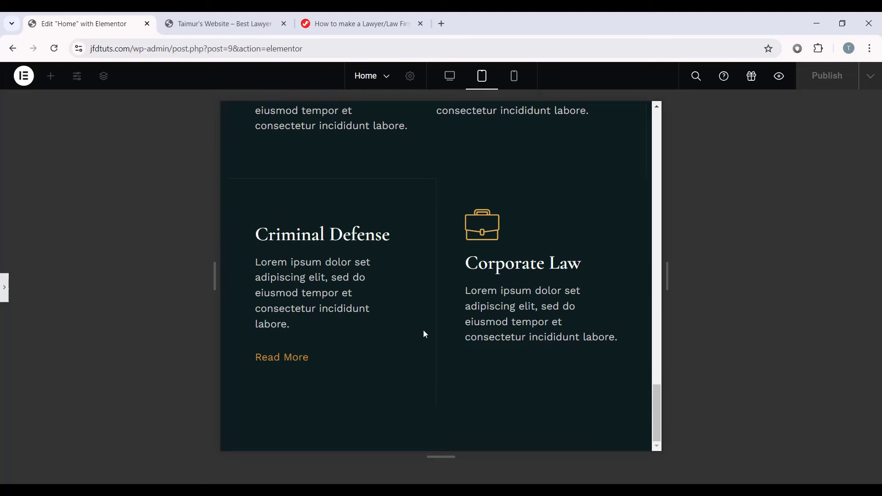
scroll(481, 250, up, 3)
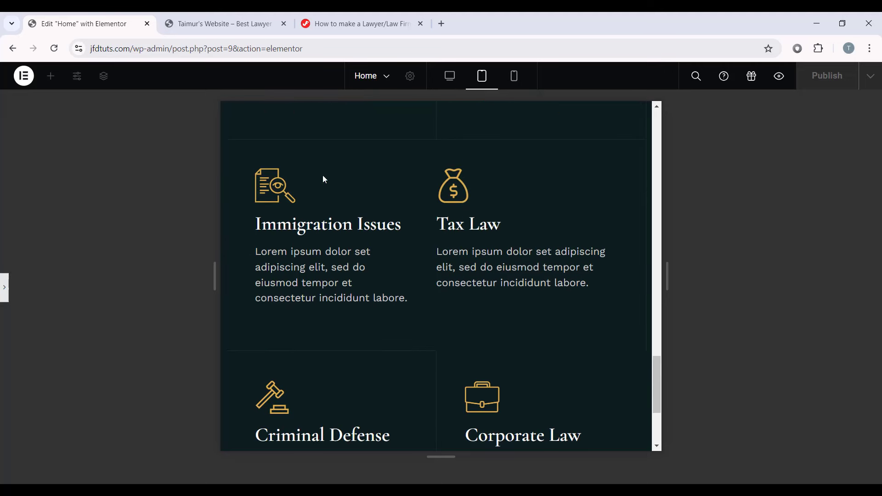
scroll(411, 272, up, 2)
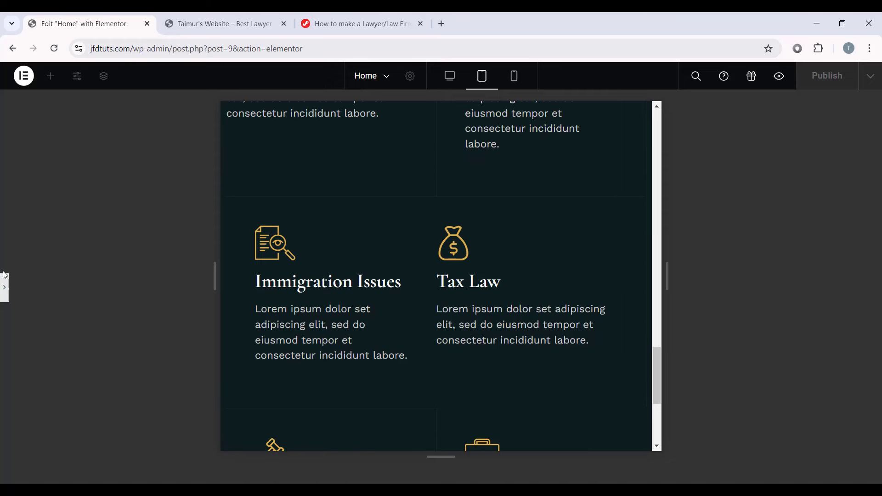
click(27, 285)
scroll(436, 278, up, 2)
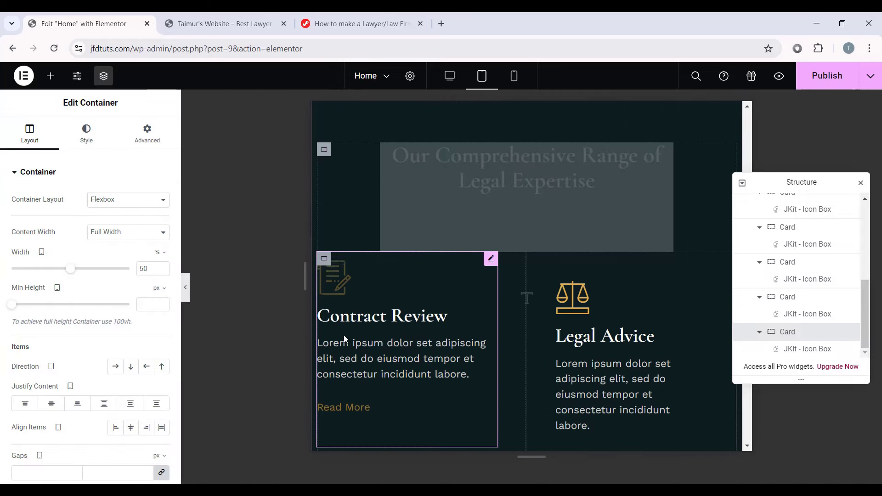
Step: Give the Contract Review and Legal Advice cards linked 20 px padding on all sides
click(324, 201)
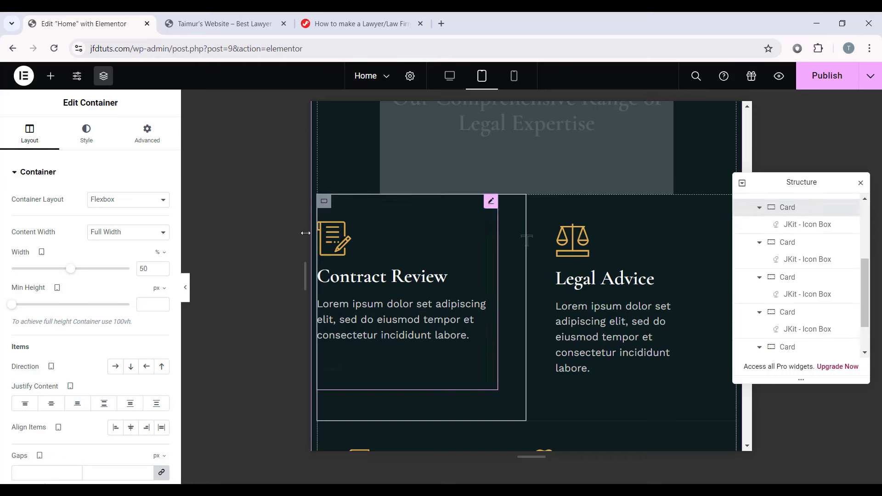
click(142, 141)
click(163, 259)
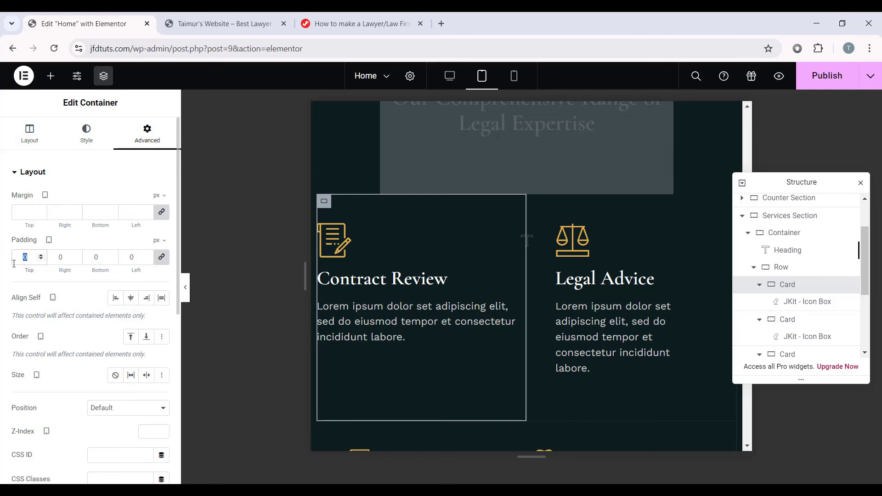
text(20)
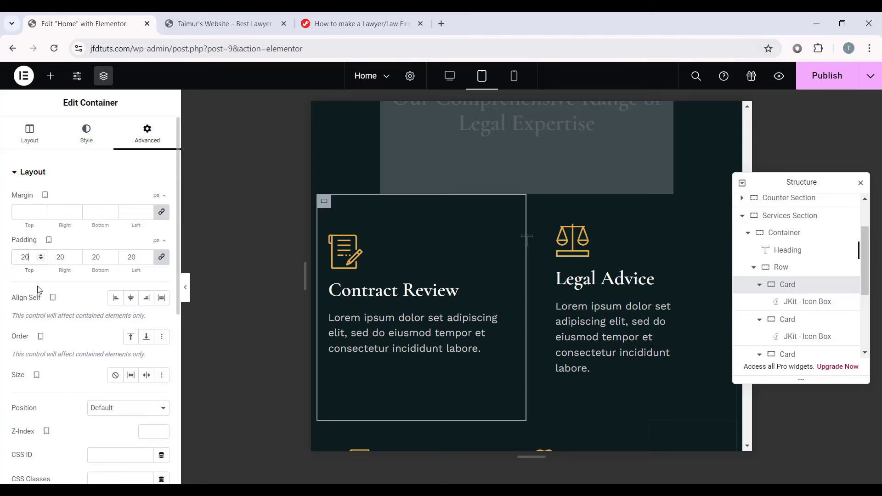
click(621, 285)
scroll(483, 271, down, 5)
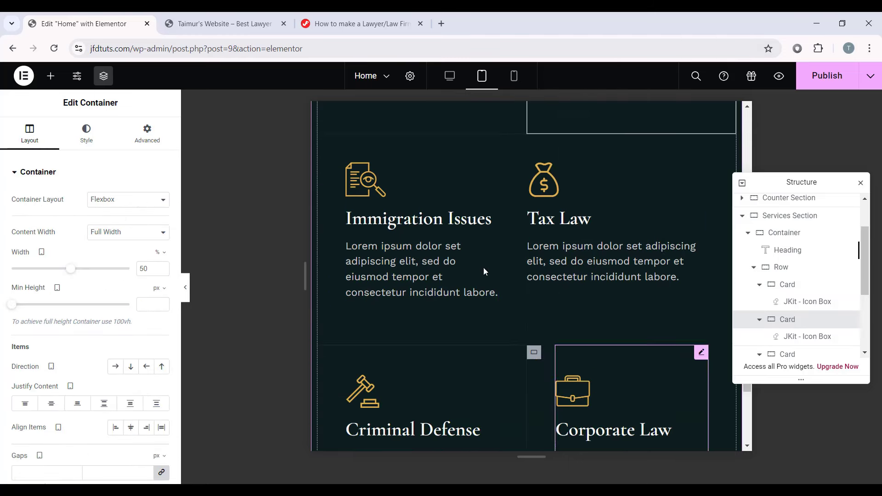
scroll(484, 269, up, 6)
click(147, 134)
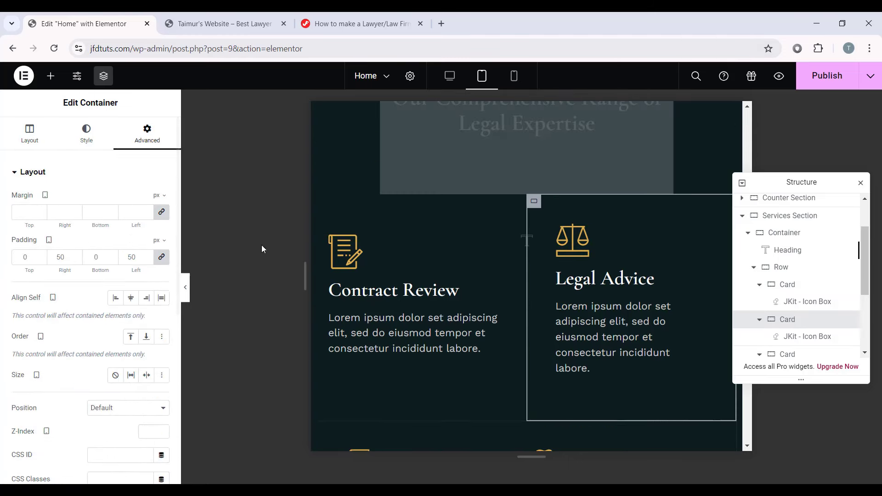
click(162, 260)
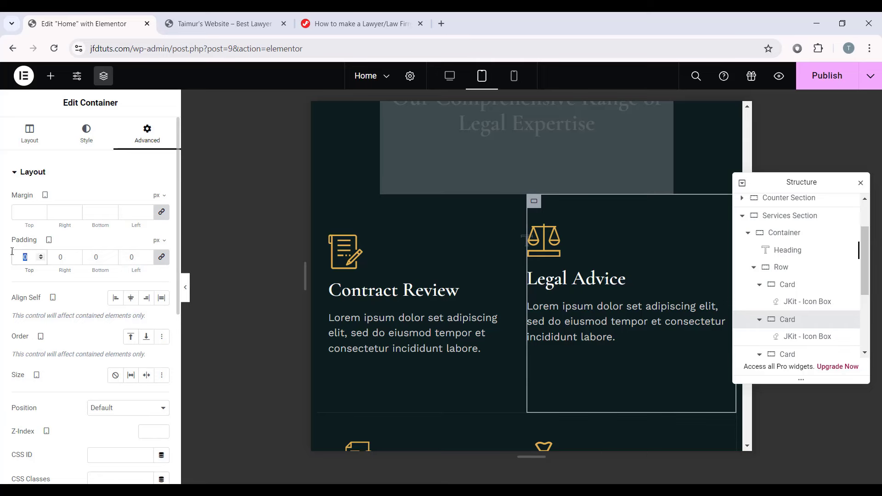
text(20)
scroll(321, 266, down, 5)
Step: Select the Immigration Issues card and scroll through the tablet layout
click(324, 196)
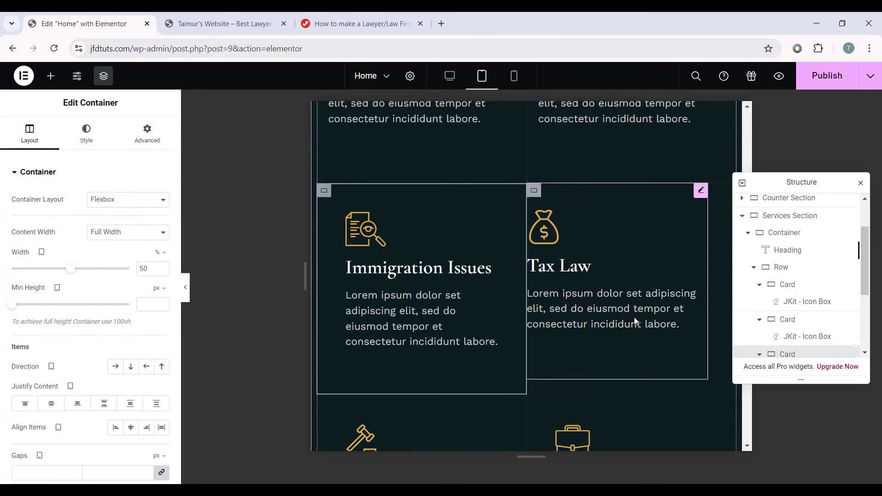
scroll(422, 321, up, 10)
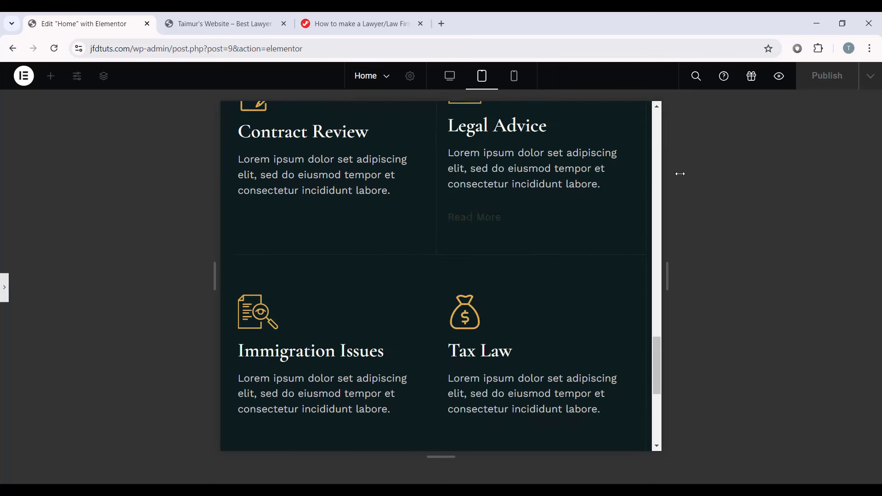
scroll(402, 262, down, 5)
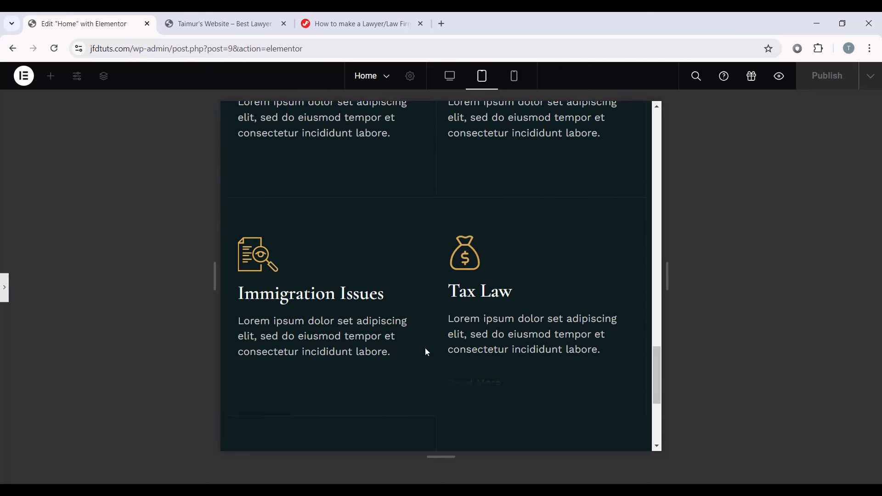
scroll(428, 349, down, 3)
scroll(489, 339, down, 3)
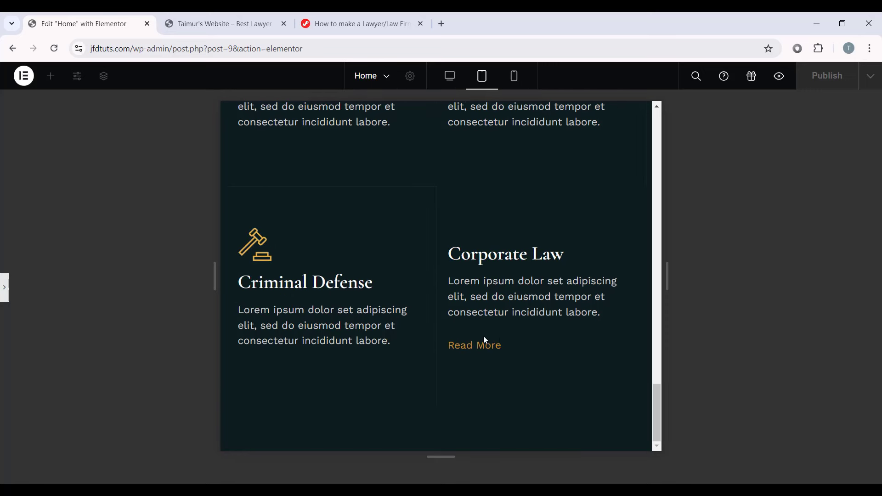
scroll(459, 299, up, 12)
scroll(462, 255, down, 4)
scroll(465, 257, down, 3)
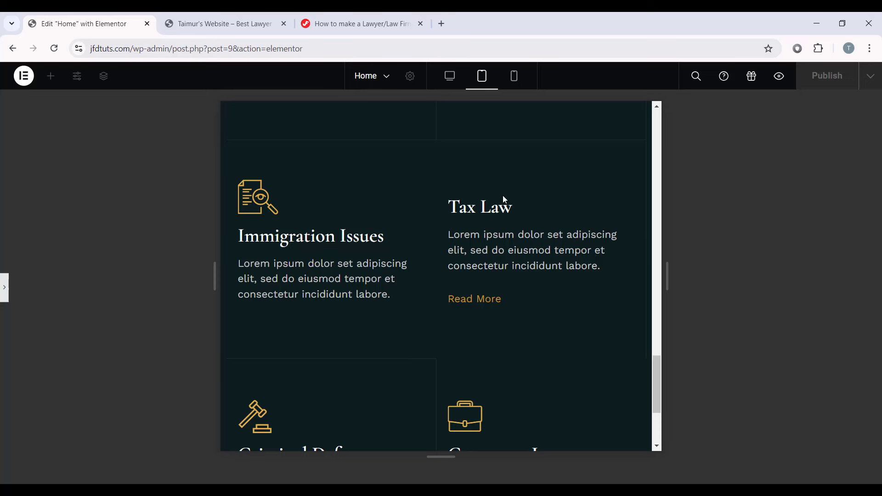
scroll(443, 271, down, 3)
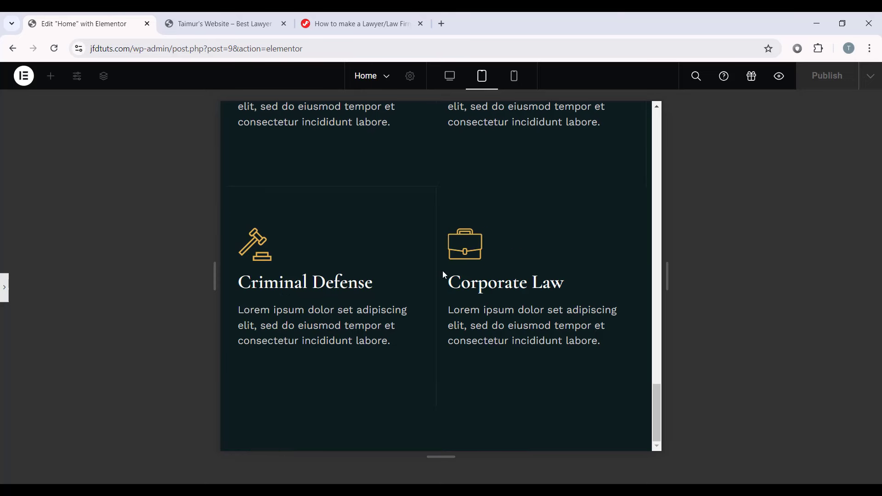
click(4, 283)
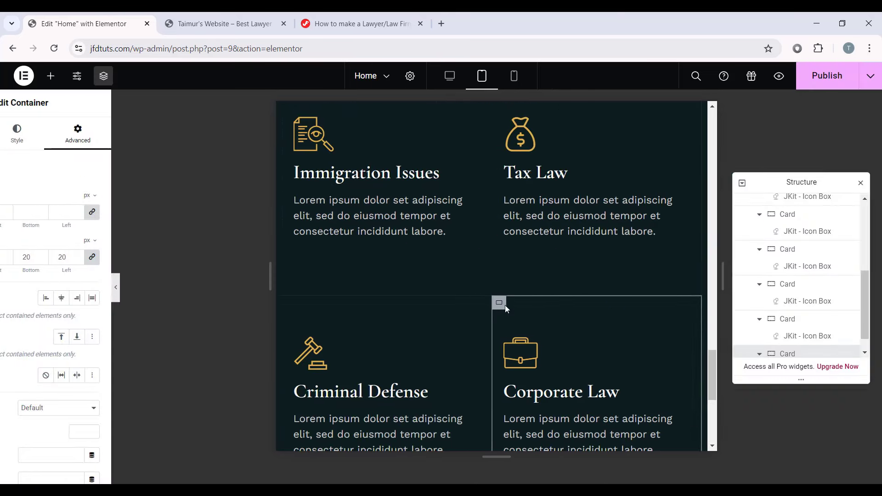
click(534, 206)
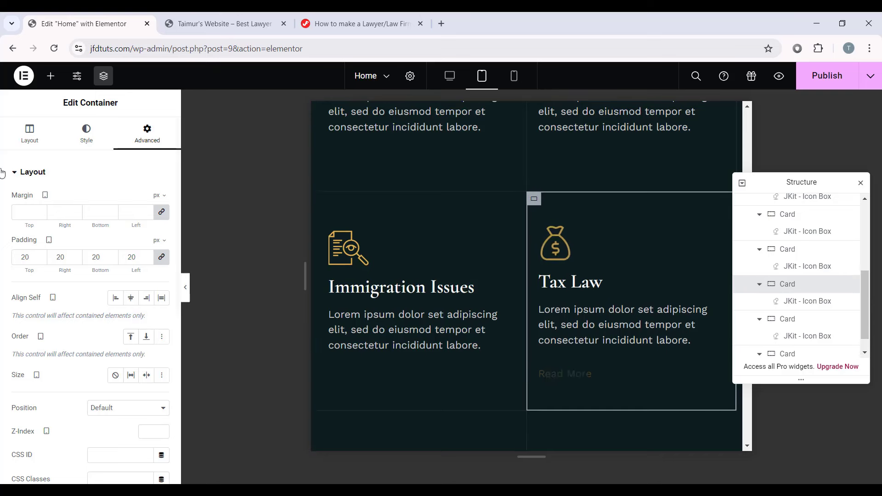
click(86, 133)
click(64, 299)
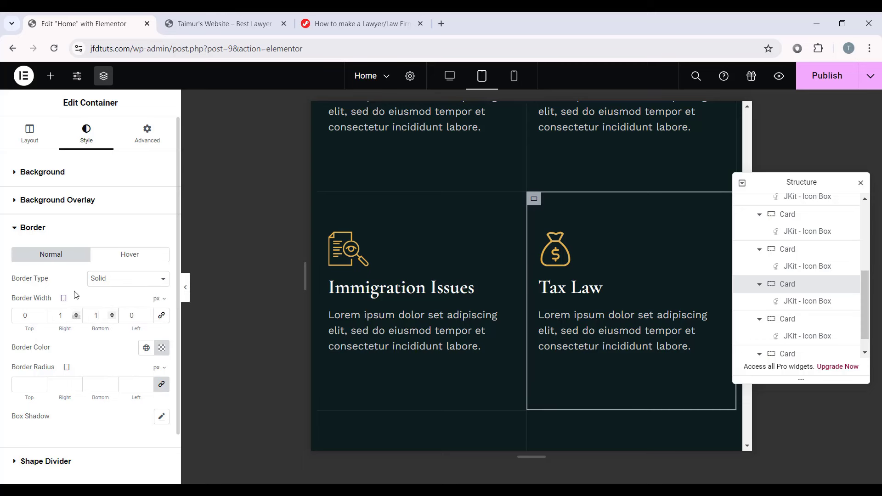
click(185, 287)
scroll(460, 275, down, 5)
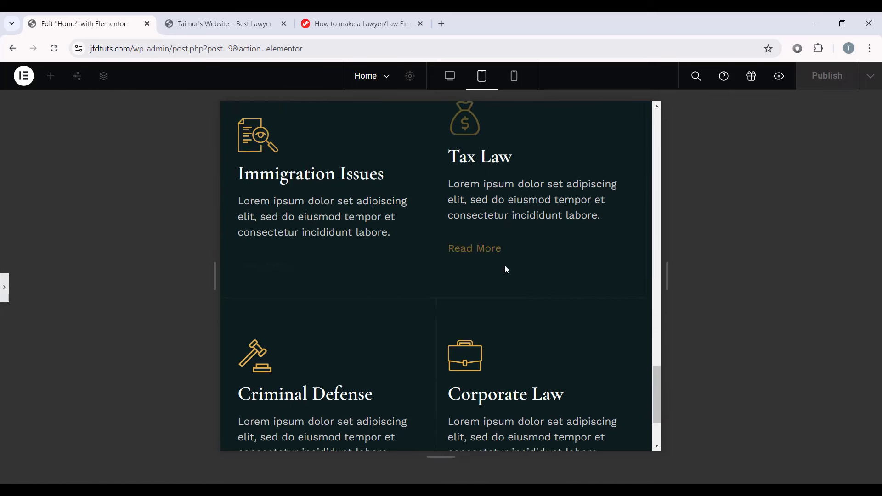
scroll(486, 312, up, 5)
scroll(490, 326, down, 5)
scroll(489, 325, up, 5)
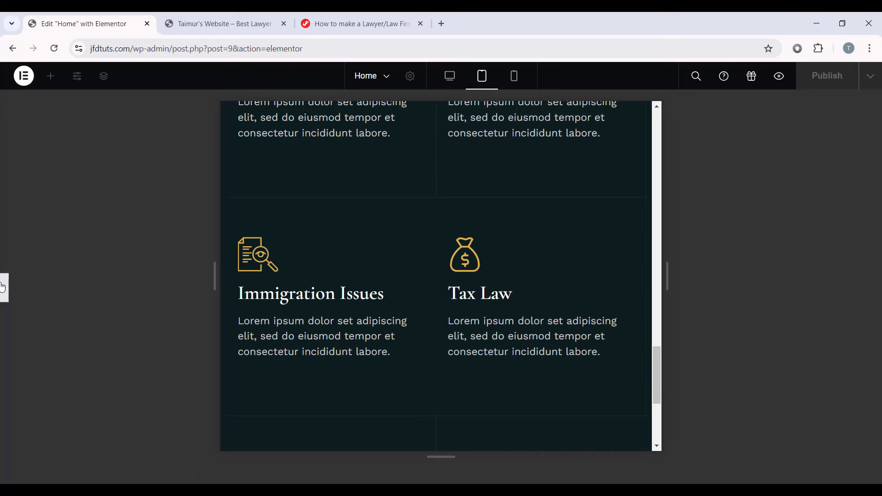
click(5, 287)
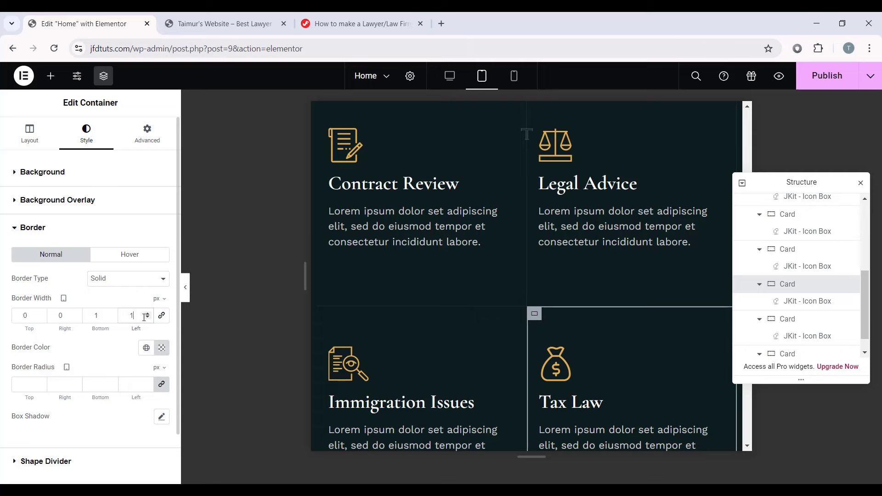
click(185, 287)
scroll(431, 221, up, 5)
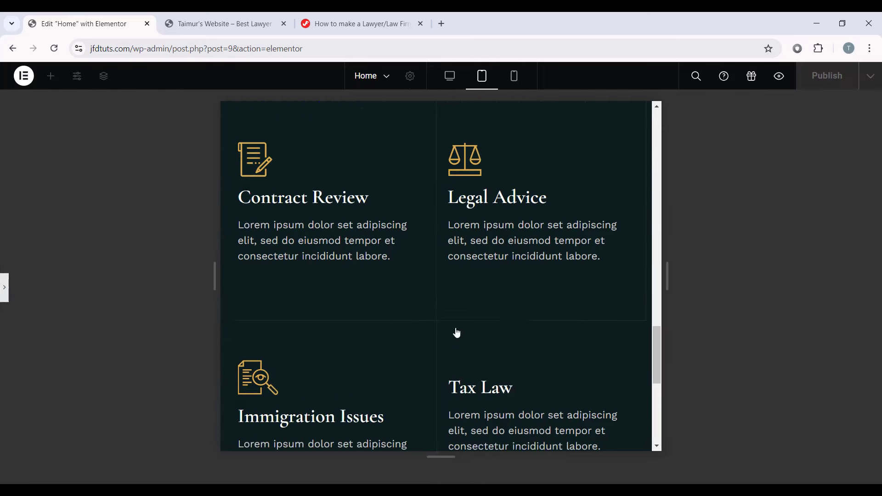
scroll(447, 224, down, 8)
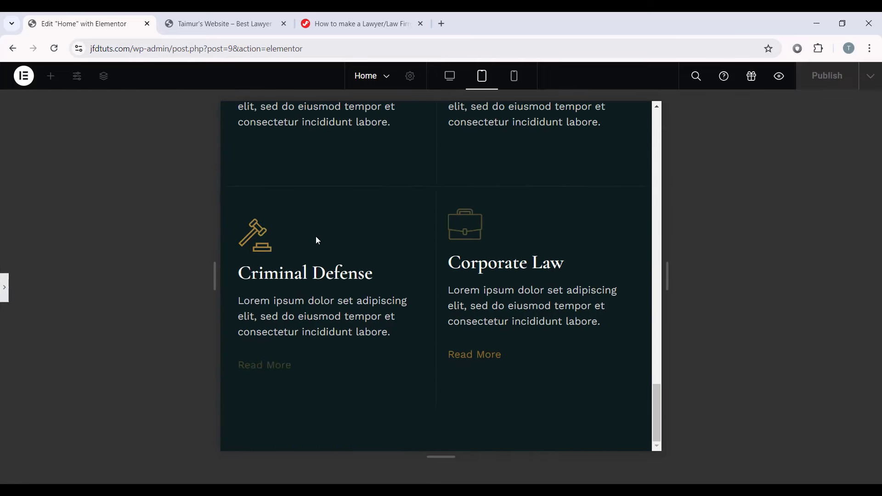
scroll(319, 250, up, 7)
scroll(456, 197, up, 5)
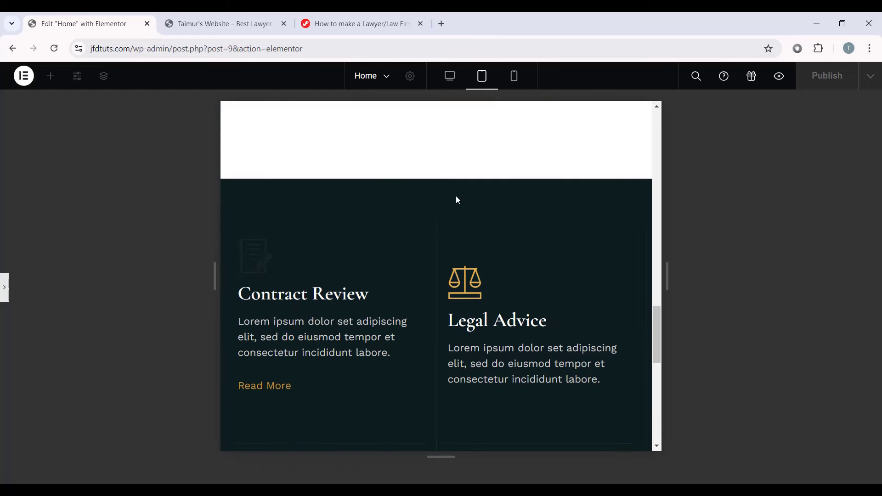
scroll(592, 273, down, 10)
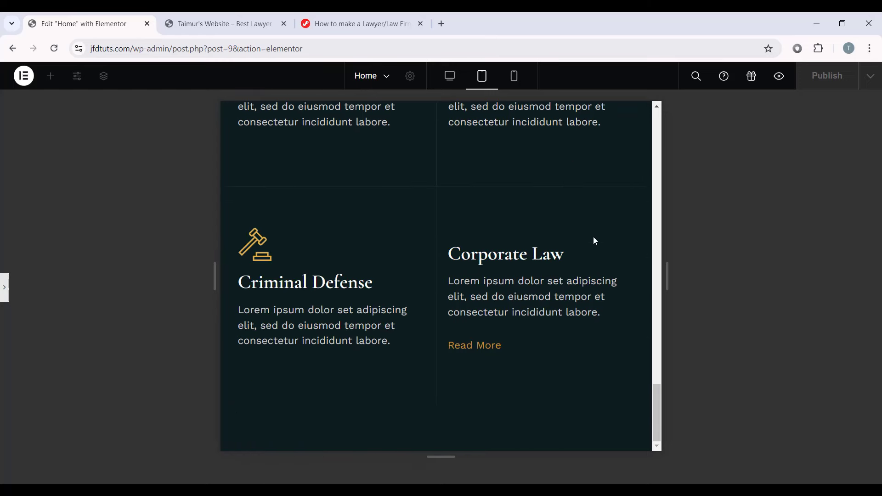
scroll(455, 271, up, 5)
Step: Switch to Mobile Portrait and scroll through the single-column service cards
click(515, 77)
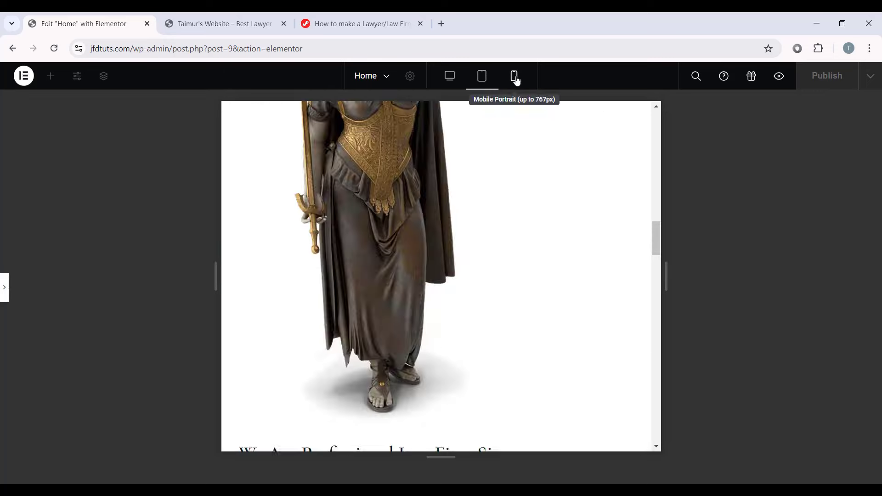
scroll(473, 209, down, 8)
scroll(475, 207, up, 5)
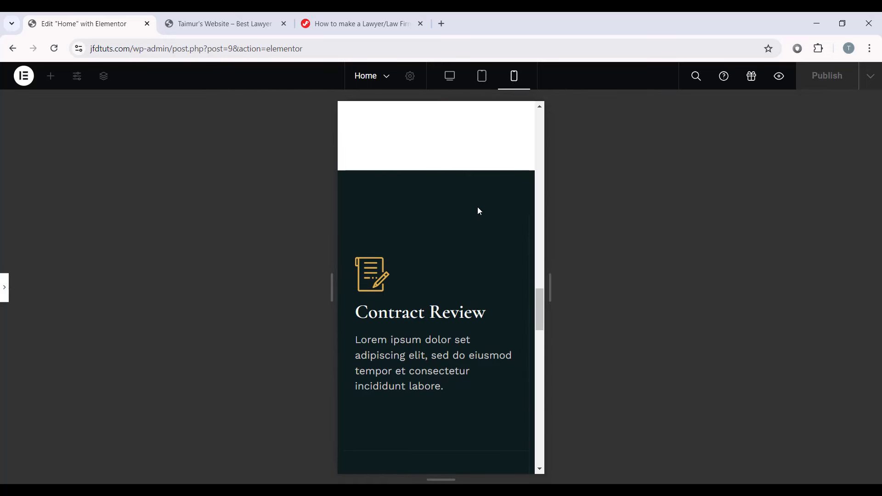
drag(542, 307, 548, 388)
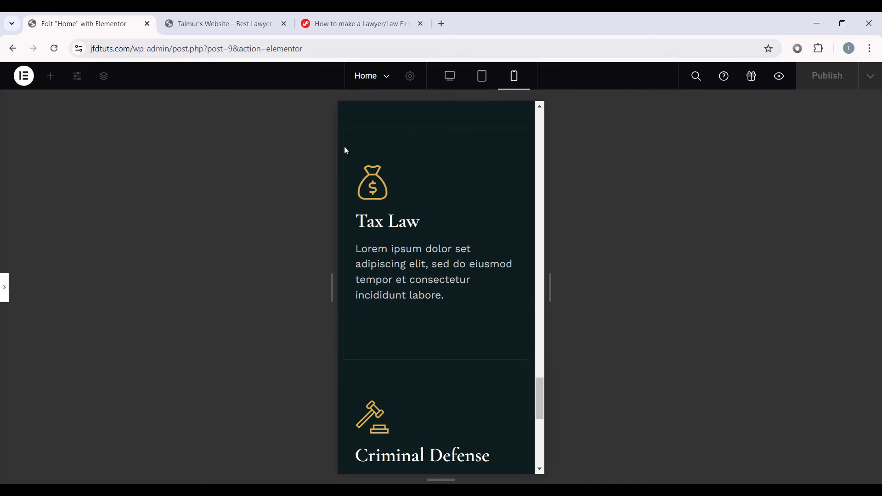
scroll(342, 252, down, 7)
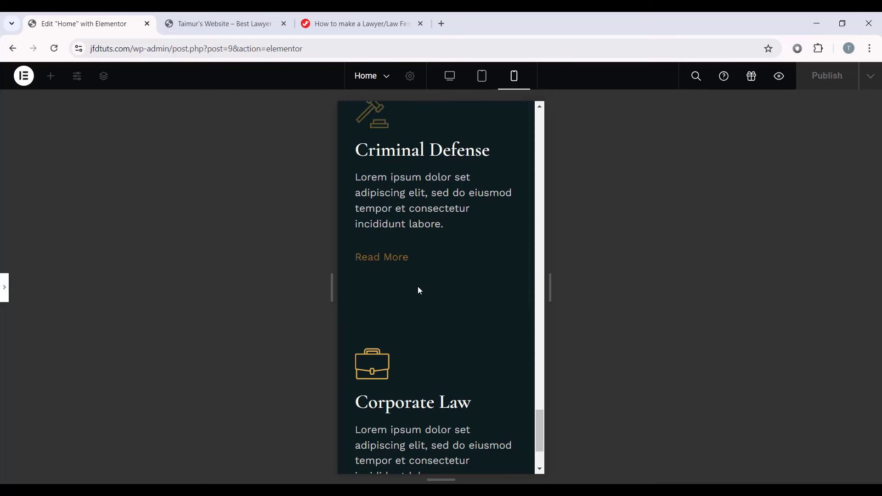
scroll(432, 286, down, 2)
scroll(437, 289, up, 15)
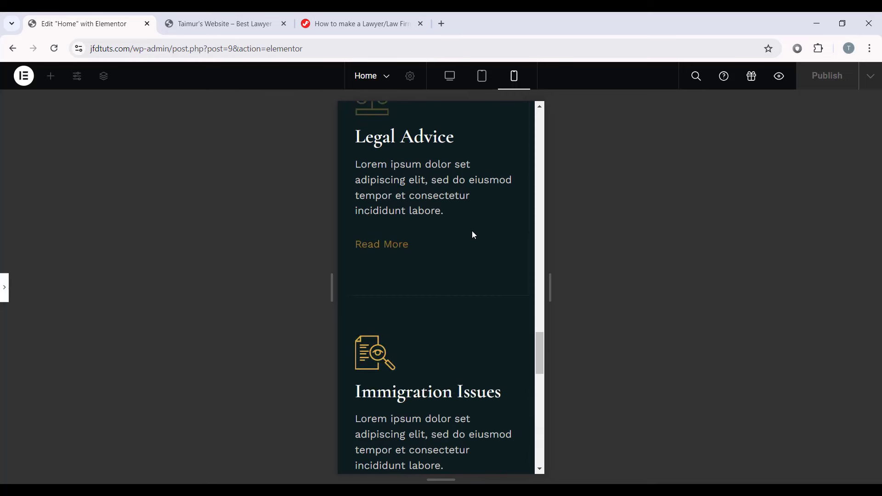
scroll(484, 250, down, 4)
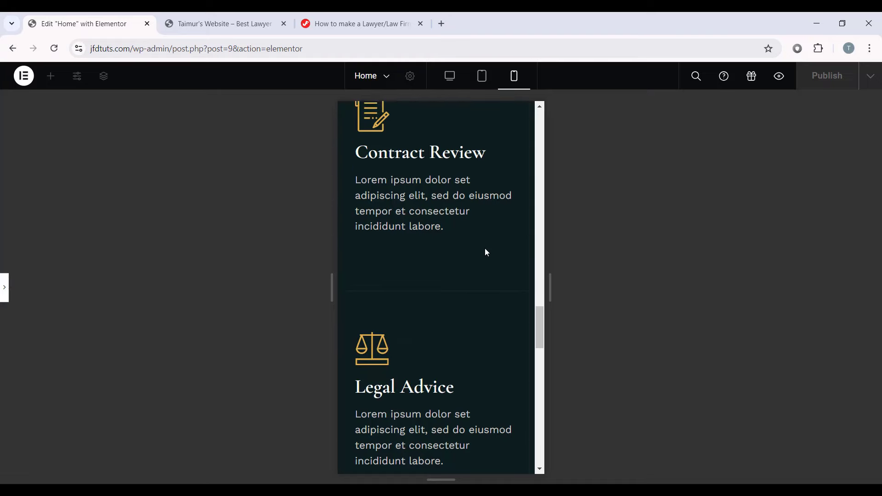
Step: Set the Contract Review card's border widths to 0/0/1/0, leaving a 1 px bottom border
click(449, 211)
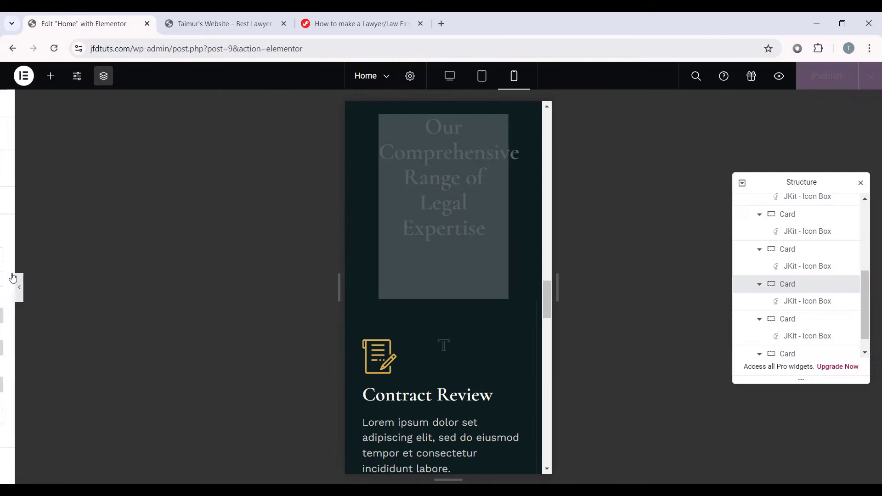
click(147, 133)
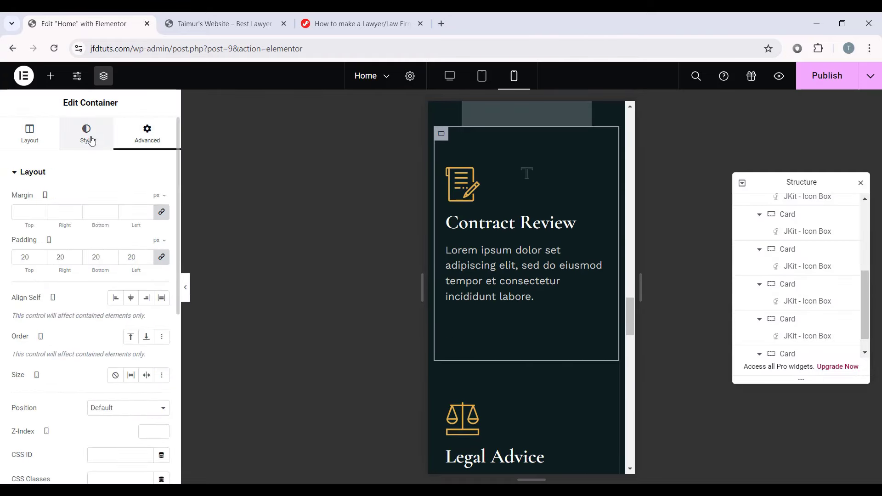
click(86, 134)
click(80, 298)
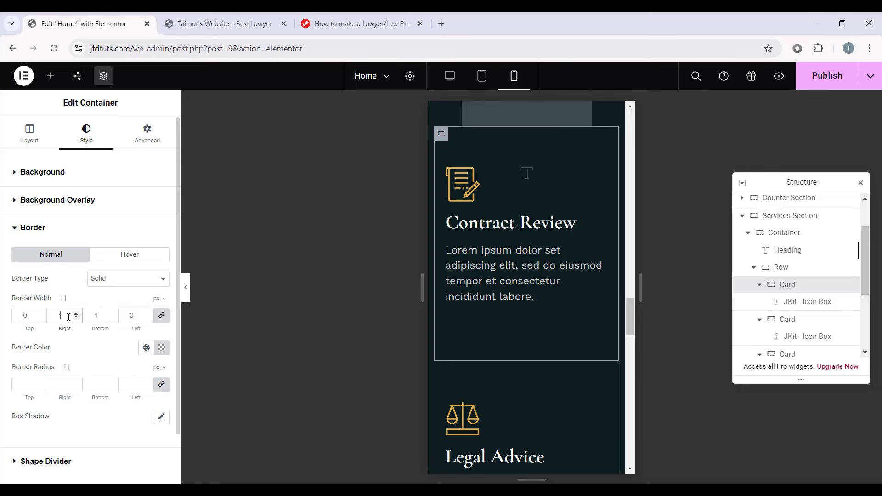
text(0)
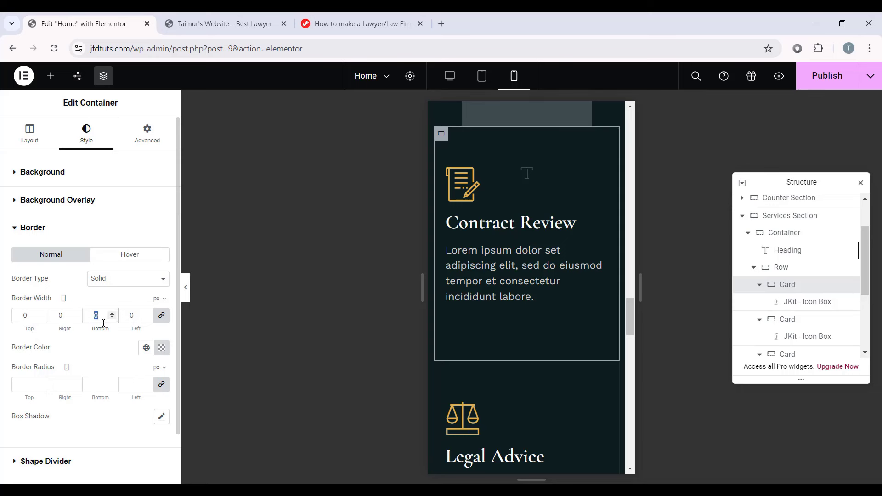
text(1)
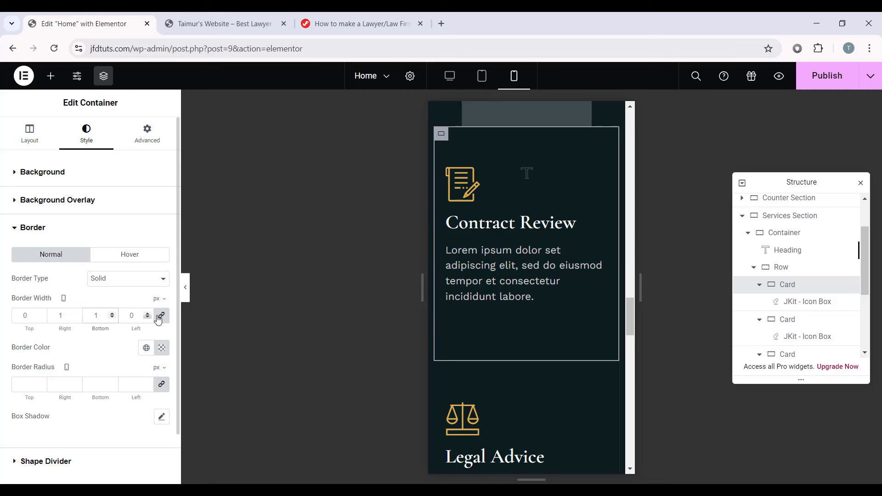
click(161, 315)
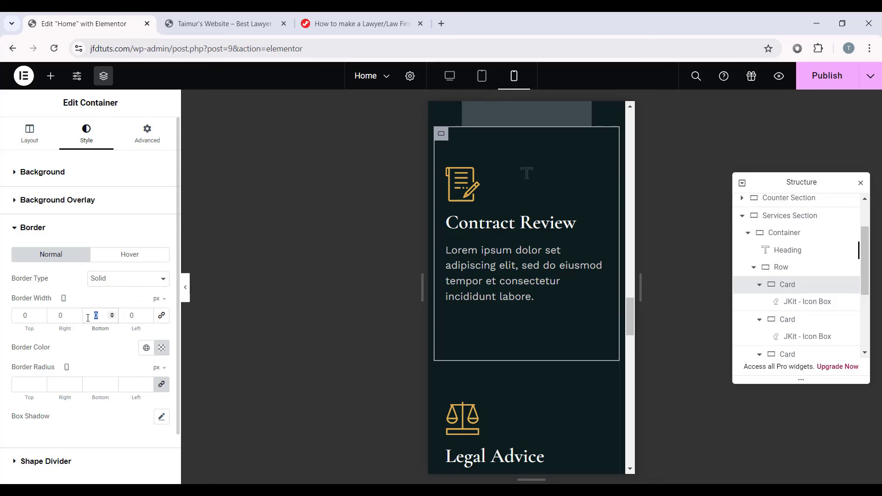
text(1)
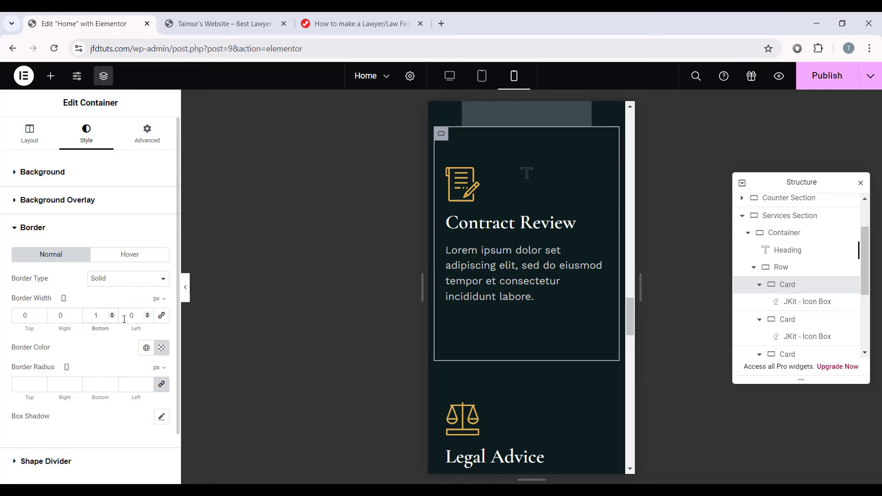
Step: Copy the Contract Review card and paste its style onto Legal Advice and Immigration Issues
right_click(441, 134)
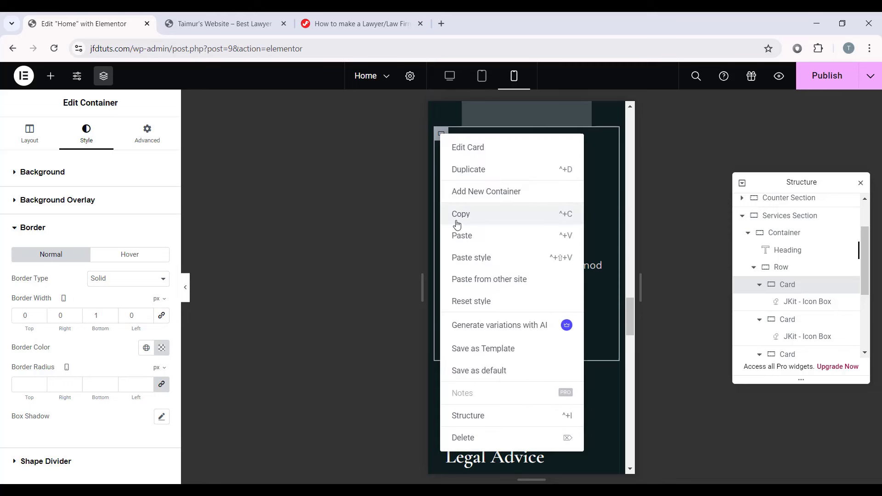
click(434, 203)
scroll(511, 252, up, 1)
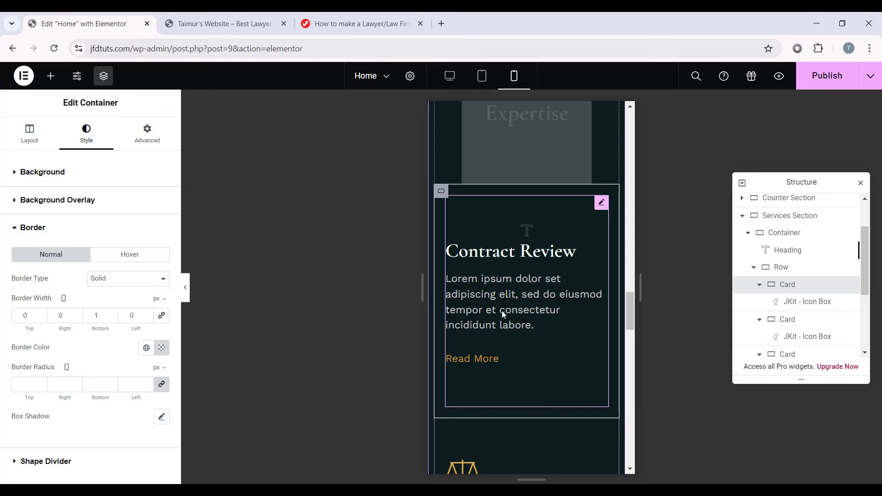
scroll(497, 333, down, 4)
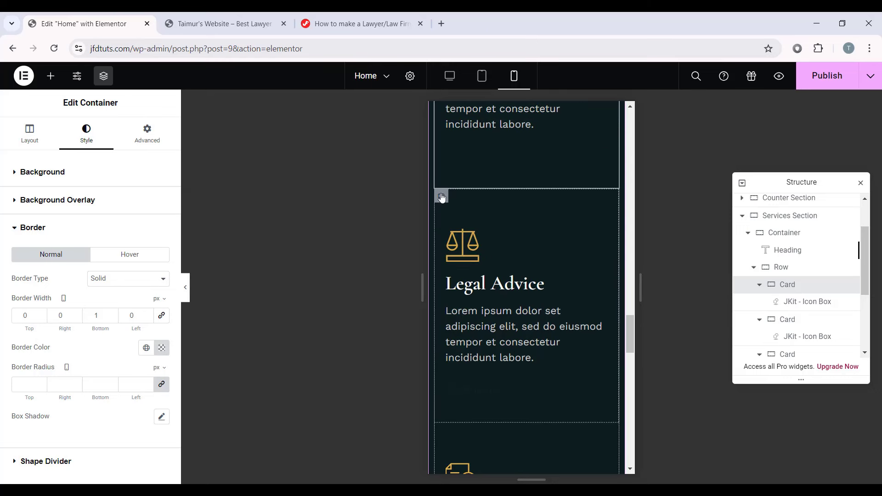
right_click(441, 197)
click(451, 292)
scroll(484, 285, down, 3)
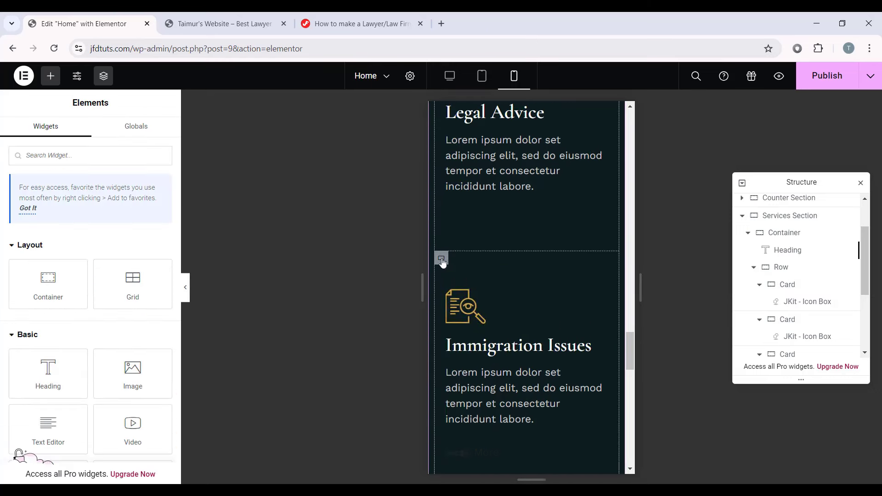
right_click(442, 262)
click(470, 292)
scroll(469, 282, down, 5)
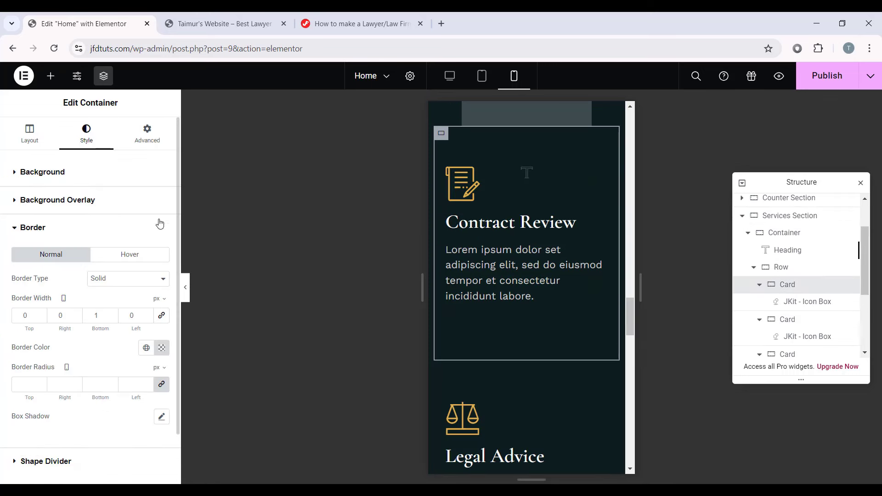
click(147, 135)
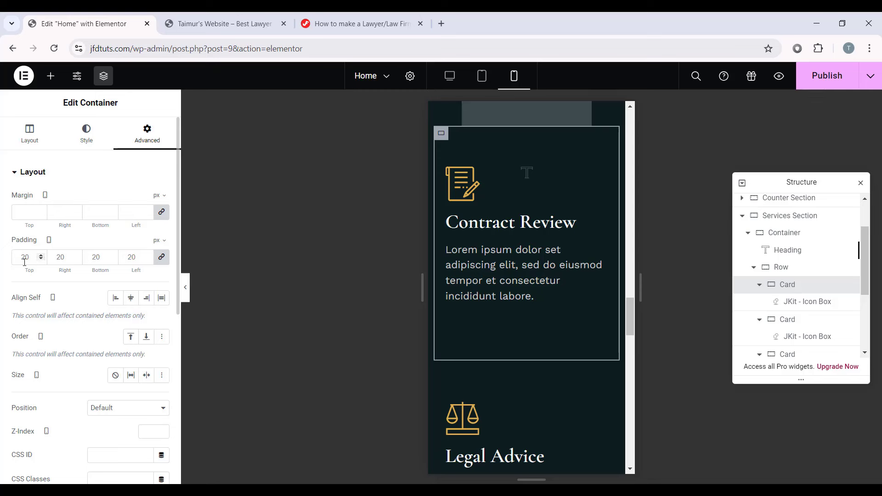
Step: Set the Contract Review card's padding to 0/10/0/10 px and copy the card
click(160, 258)
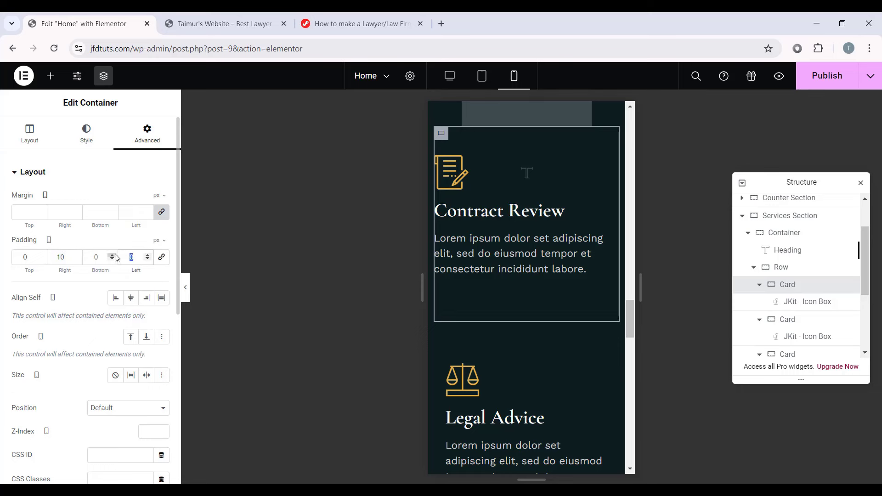
text(10)
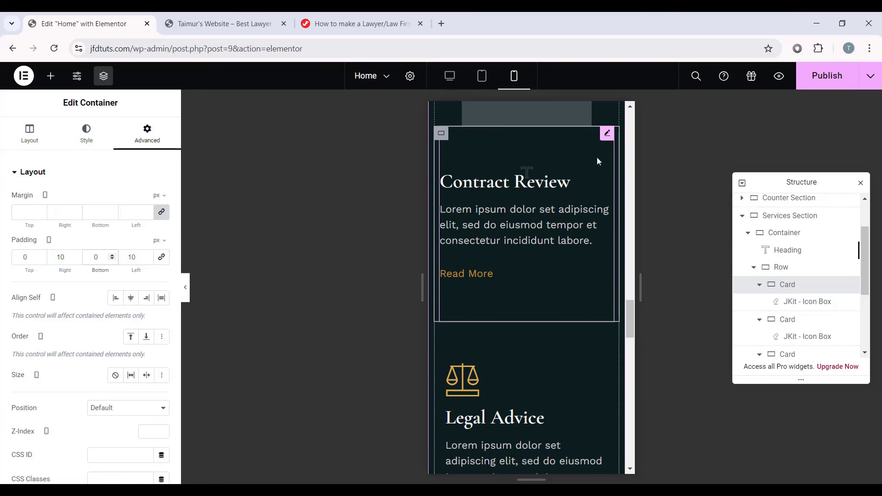
right_click(443, 136)
click(462, 214)
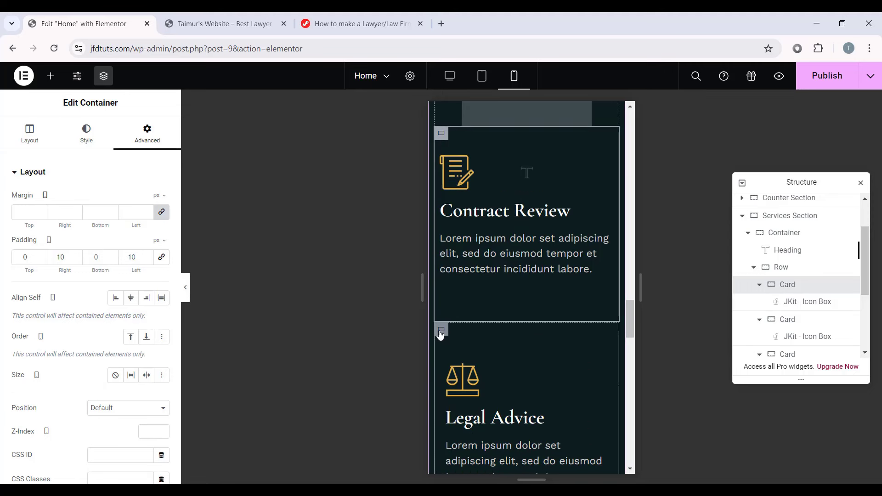
Step: Paste that style onto the Legal Advice, Immigration Issues, Tax Law and Corporate Law cards
right_click(438, 335)
click(505, 292)
scroll(482, 293, down, 10)
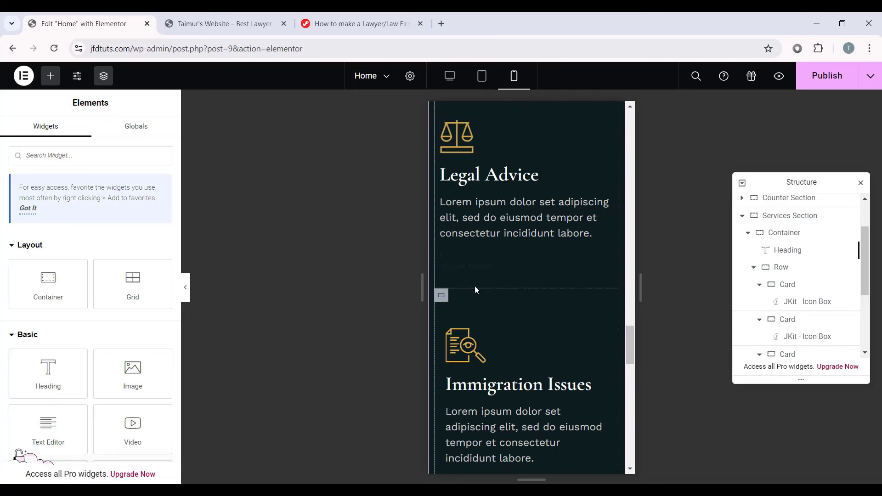
right_click(444, 266)
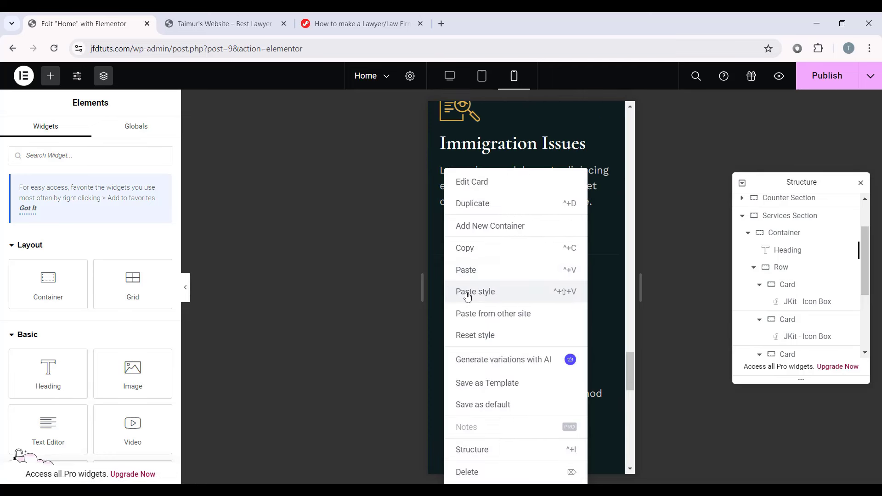
click(464, 291)
right_click(441, 288)
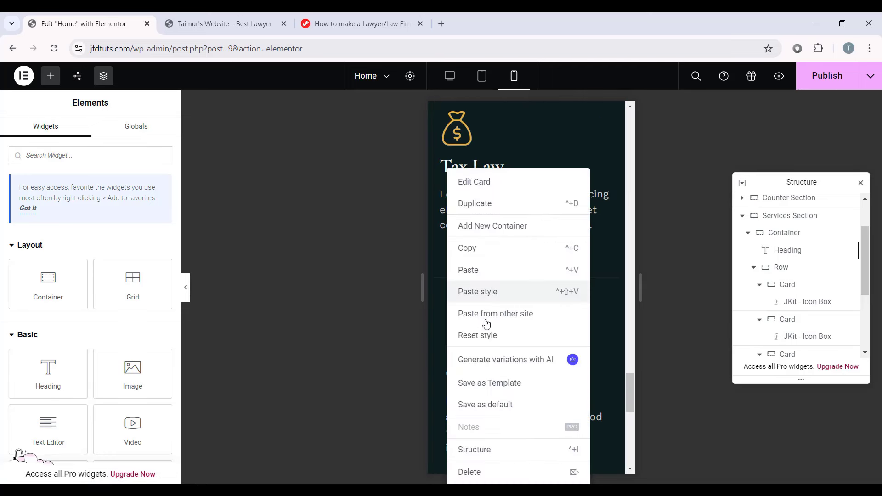
click(500, 294)
scroll(500, 294, down, 4)
right_click(444, 134)
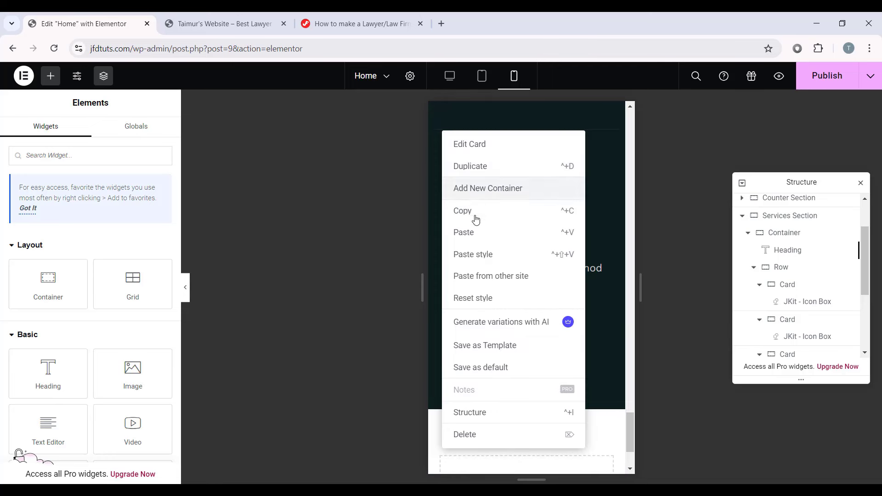
click(480, 254)
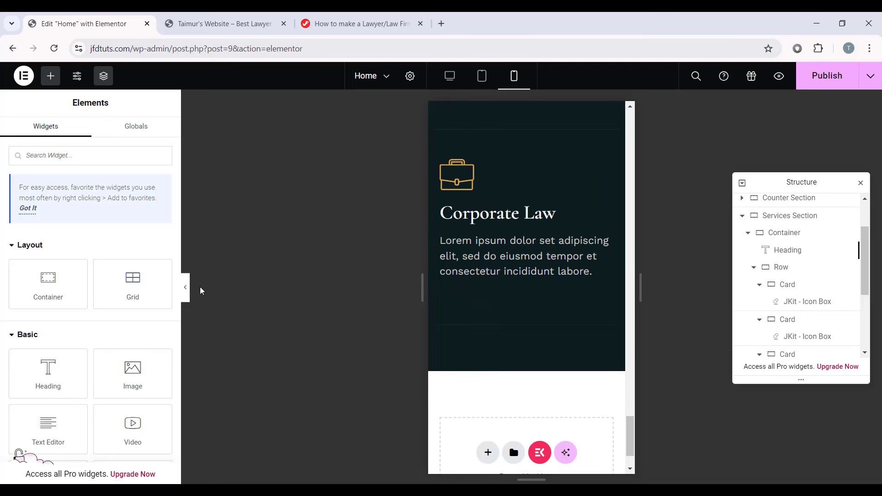
Step: Preview the mobile service cards and check the last card's border settings
click(186, 287)
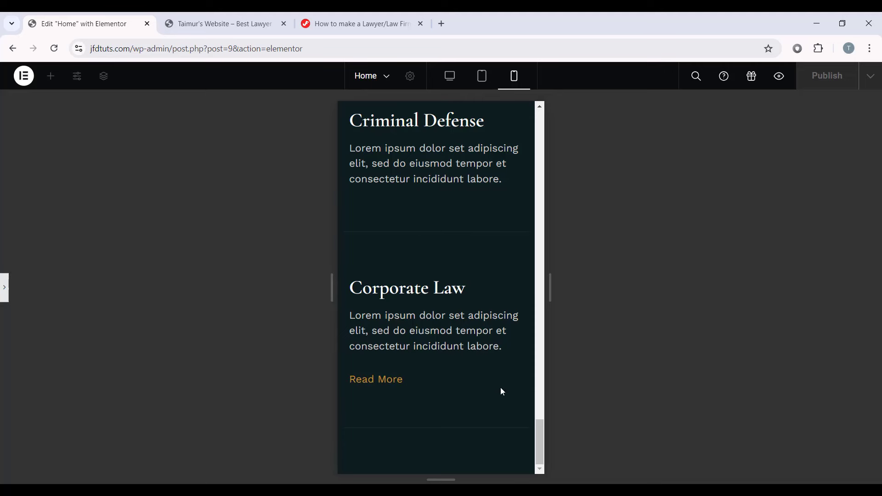
click(4, 290)
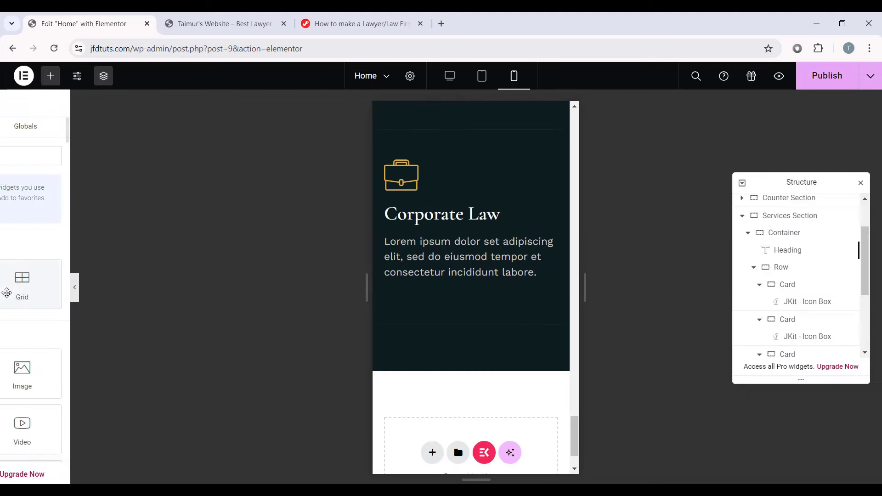
click(33, 295)
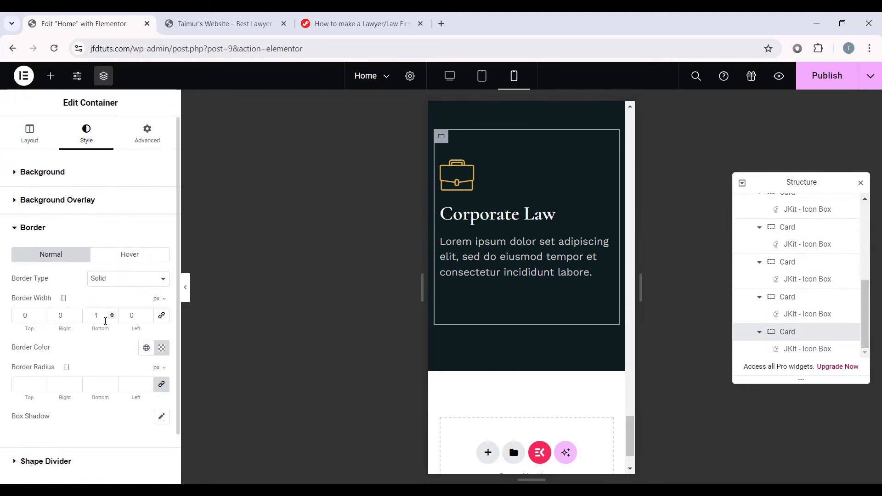
click(185, 287)
scroll(486, 390, up, 15)
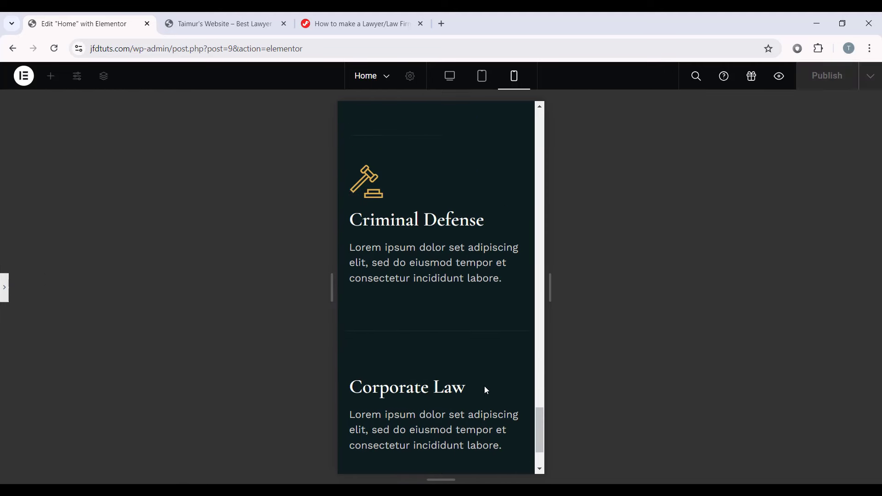
scroll(487, 342, up, 4)
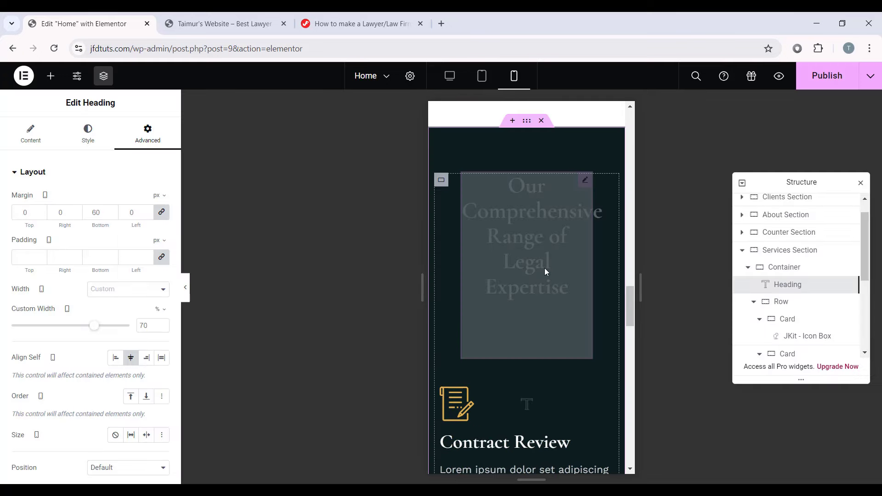
scroll(544, 269, down, 5)
scroll(556, 234, up, 4)
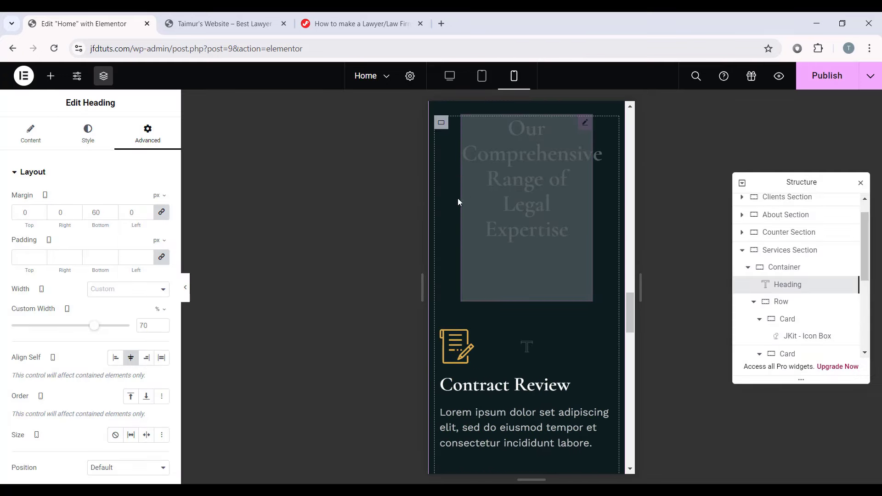
Step: Review the mobile layout once more and publish the Home page
click(185, 285)
scroll(417, 246, down, 8)
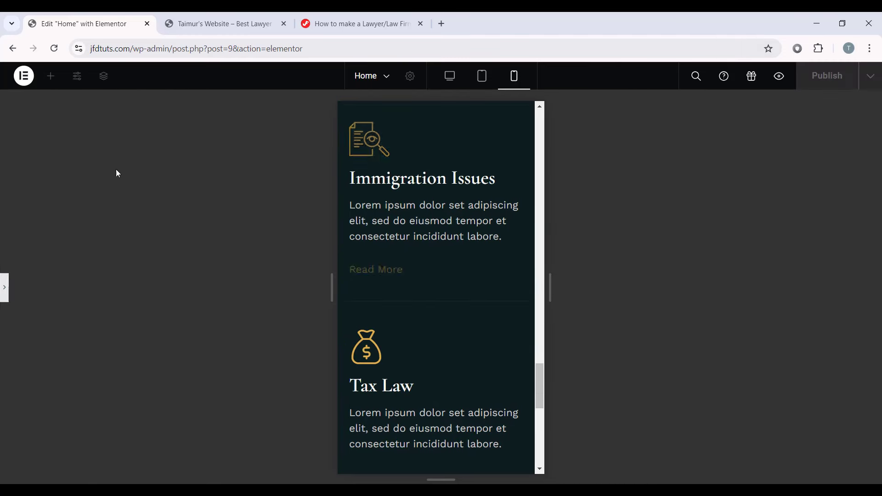
click(3, 285)
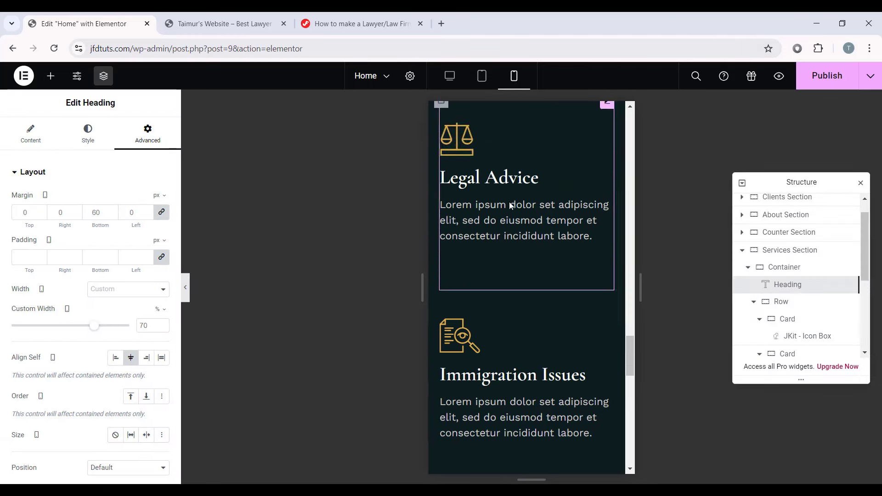
scroll(512, 207, down, 6)
click(822, 78)
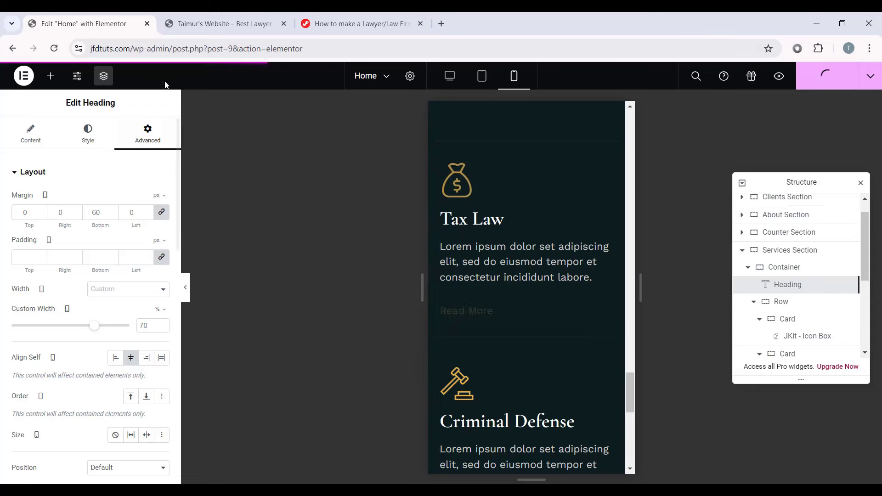
Step: Compare the published six-card services grid in the preview tab with the editor, then reload the editor
click(236, 25)
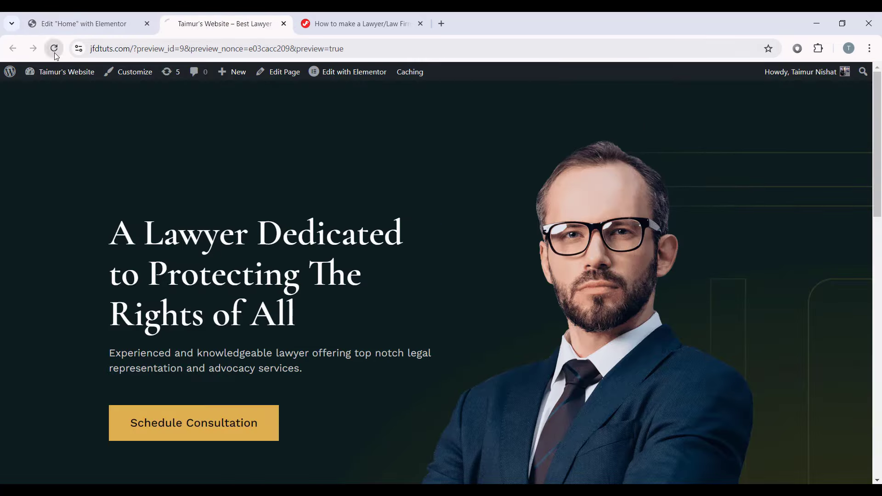
drag(879, 113, 878, 371)
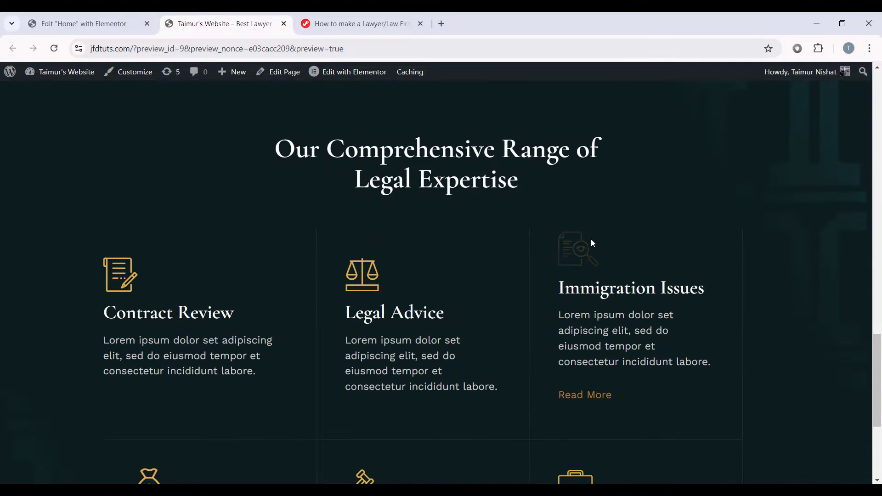
click(83, 23)
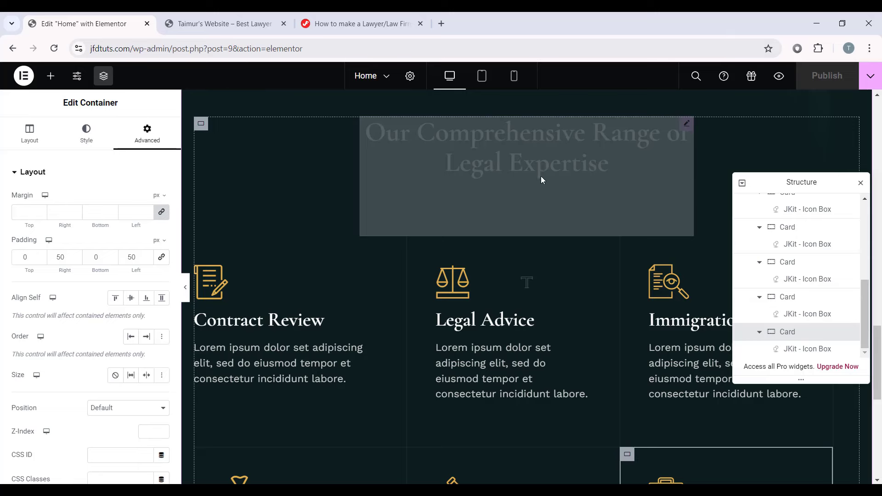
click(242, 25)
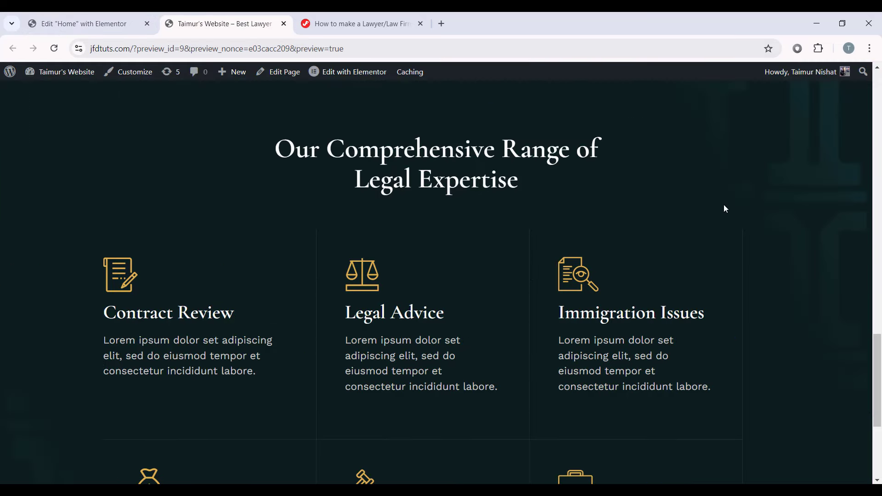
scroll(597, 225, down, 3)
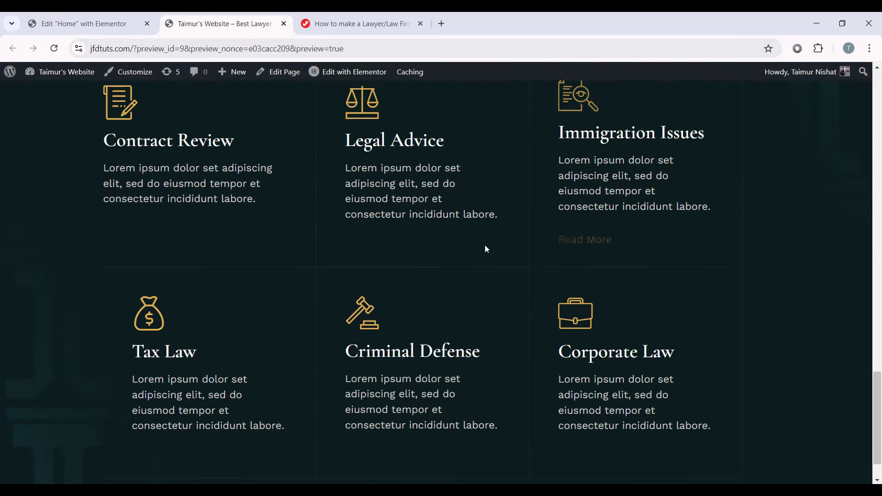
scroll(484, 245, up, 5)
scroll(787, 187, down, 5)
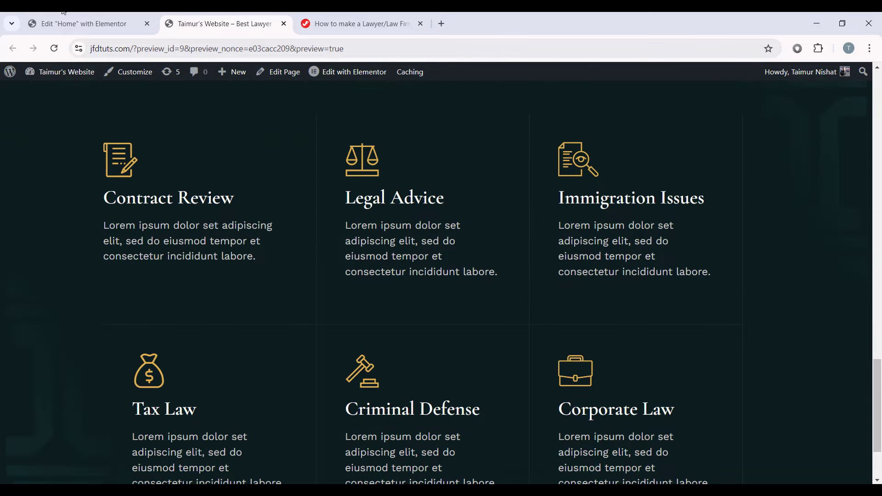
click(83, 24)
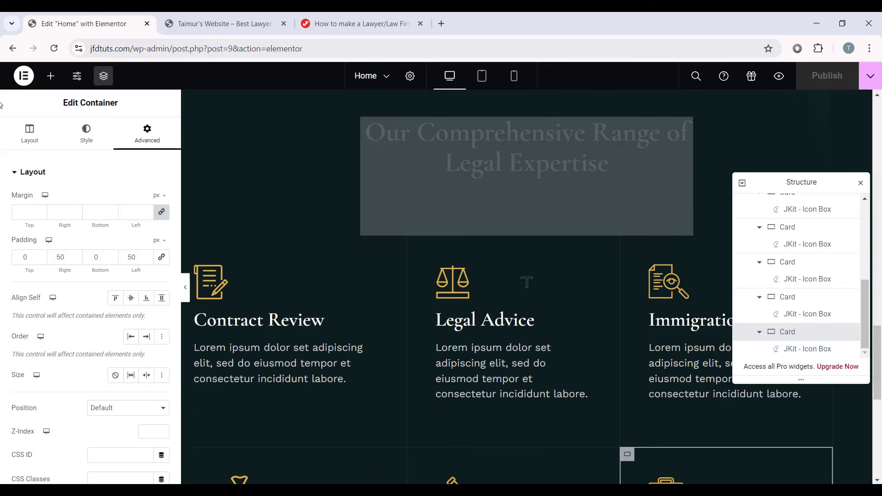
click(54, 48)
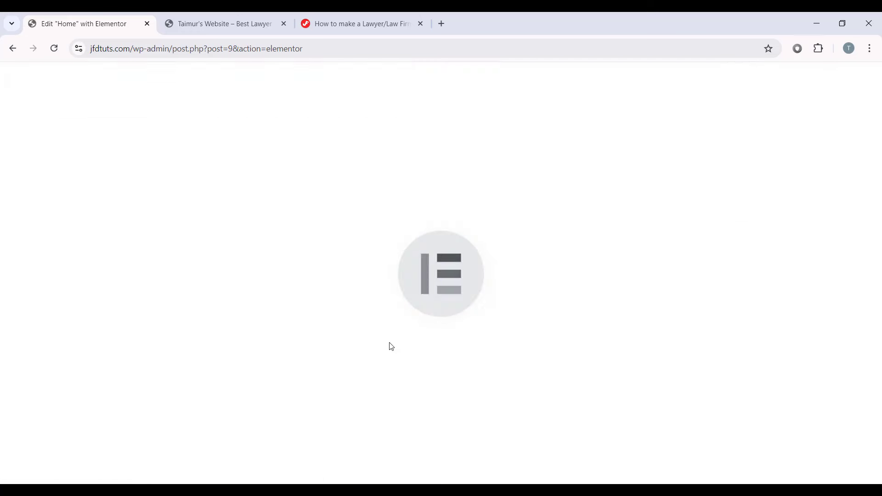
scroll(414, 340, down, 10)
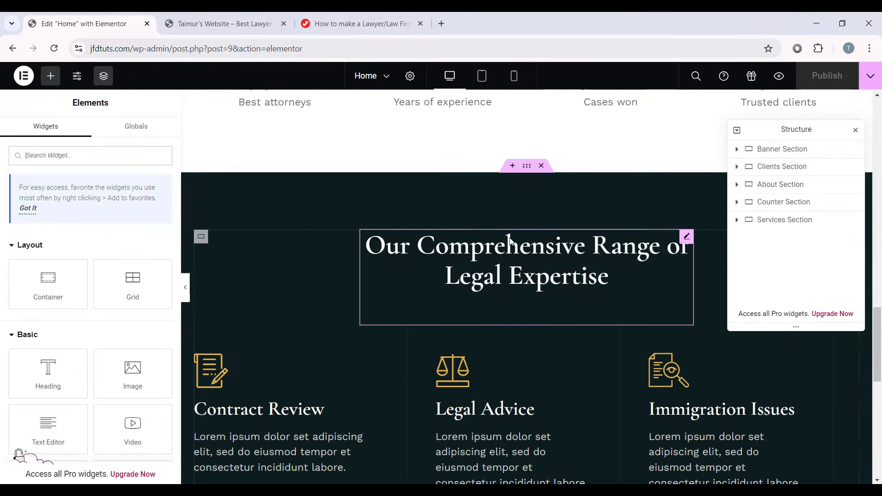
scroll(496, 270, down, 2)
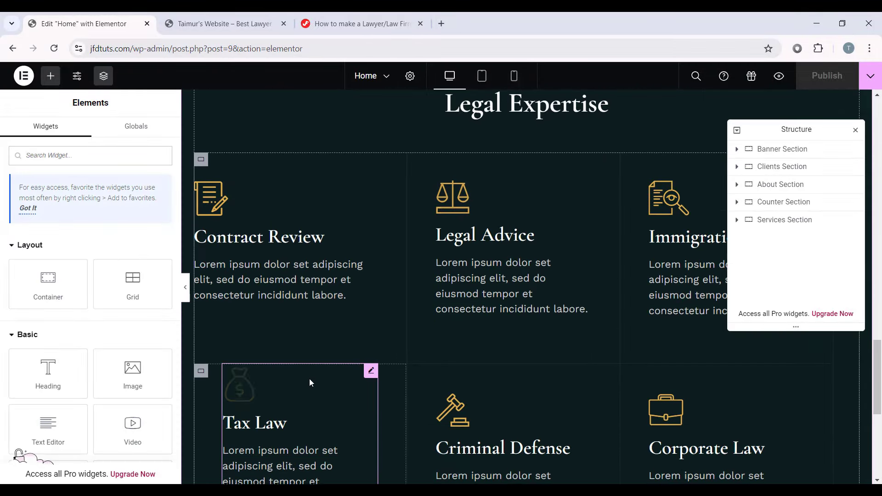
click(185, 288)
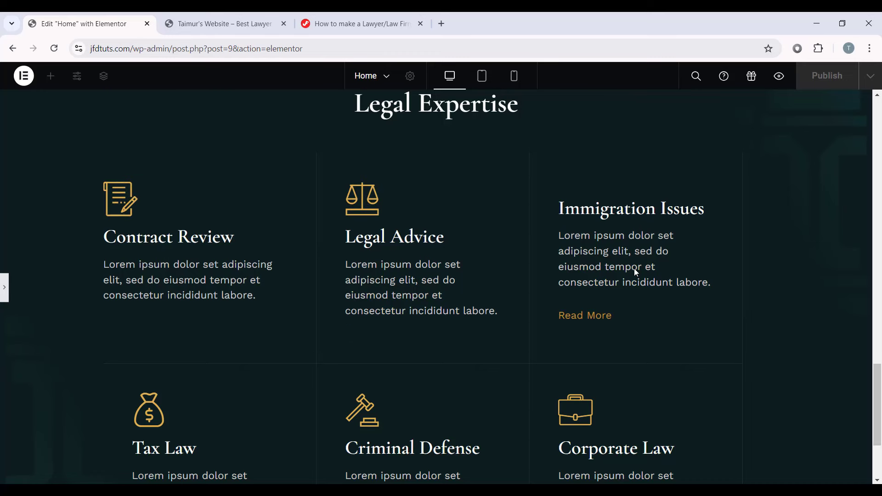
scroll(634, 268, down, 2)
scroll(193, 335, down, 1)
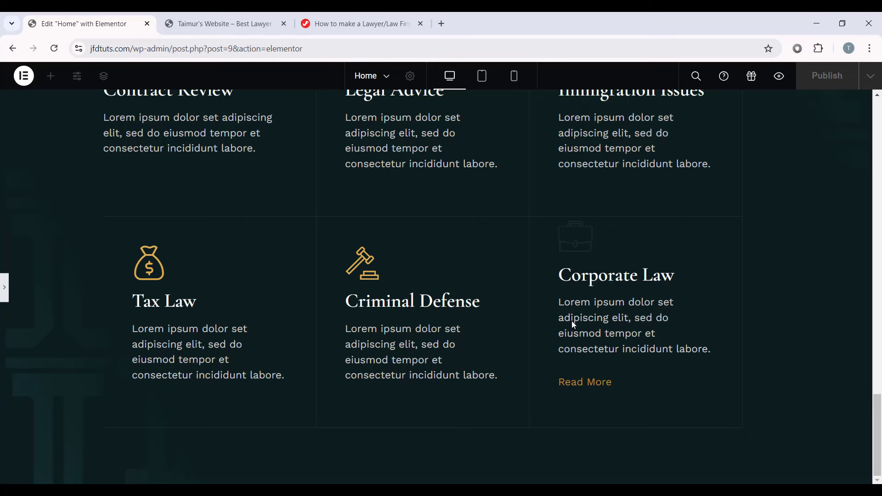
key(ctrl+p)
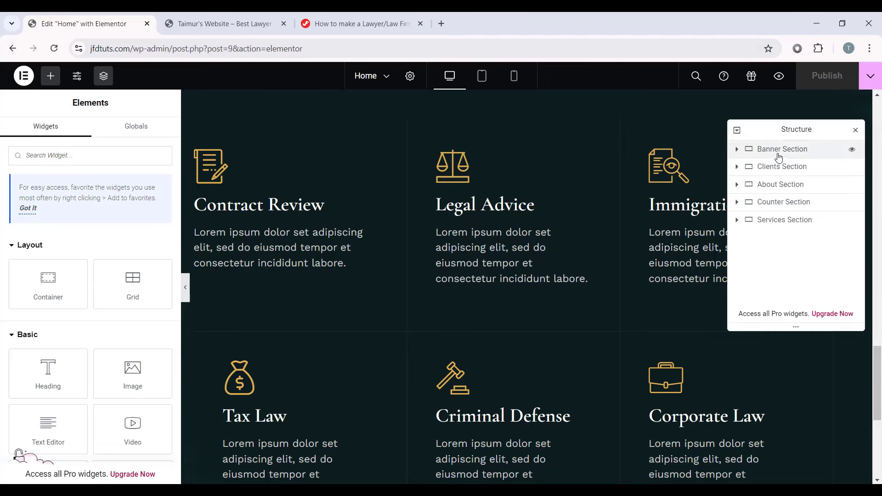
Step: Select all five sections, Banner through Services, in the Structure navigator and delete them
drag(876, 370, 831, 133)
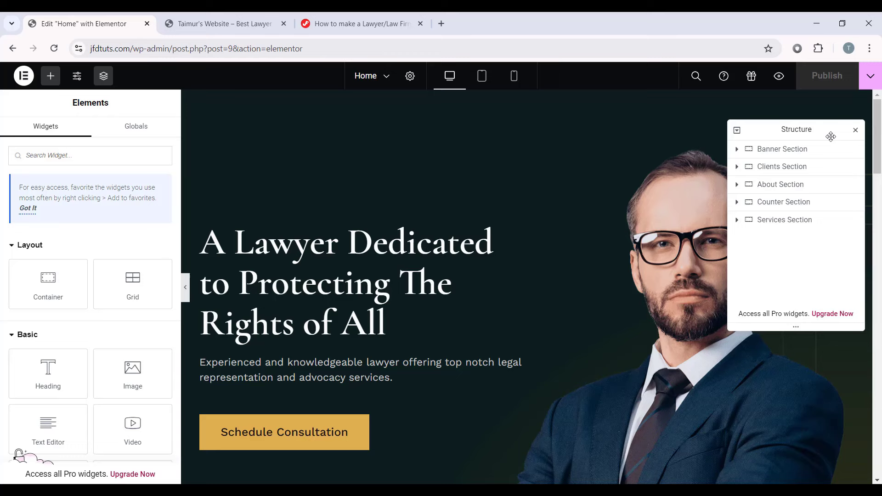
click(781, 151)
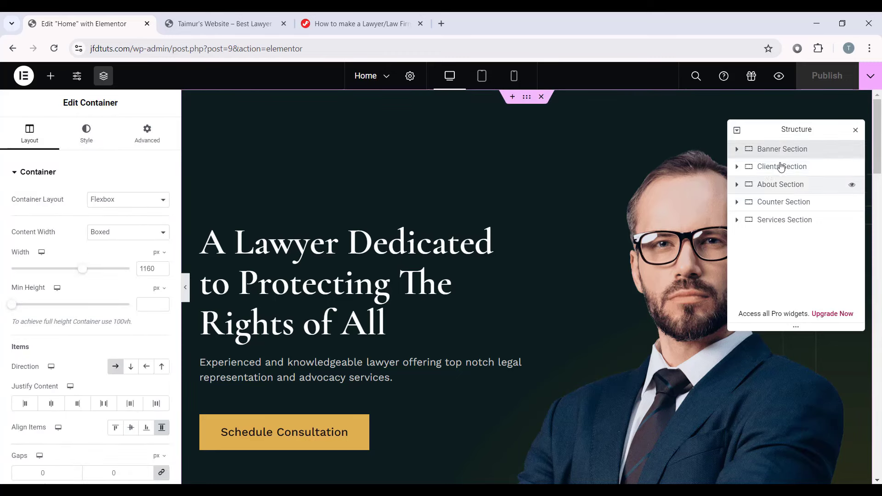
ctrl+click(785, 173)
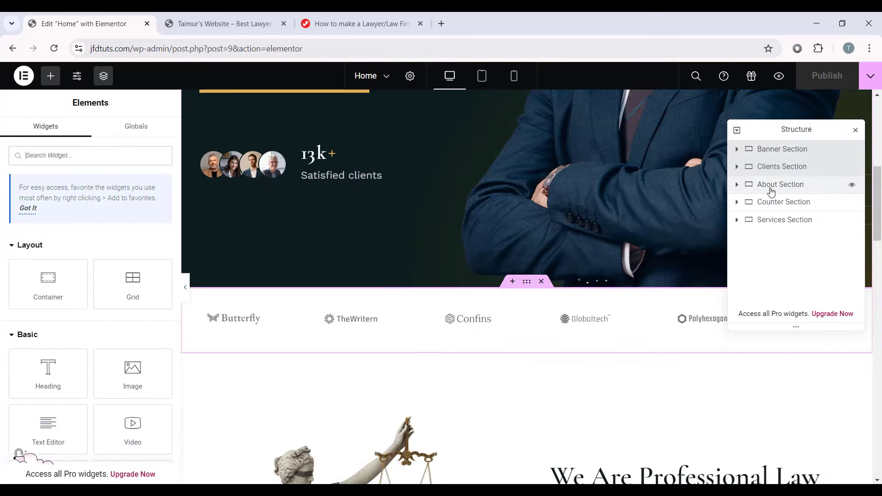
shift+click(764, 219)
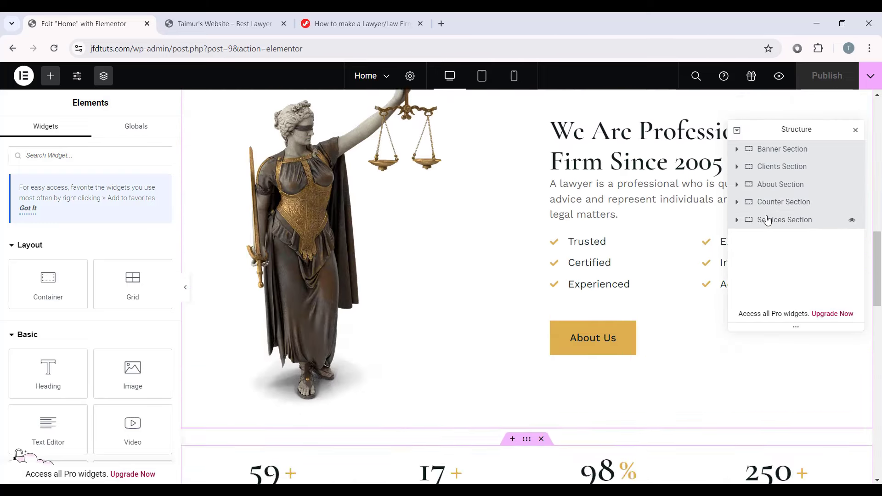
right_click(767, 219)
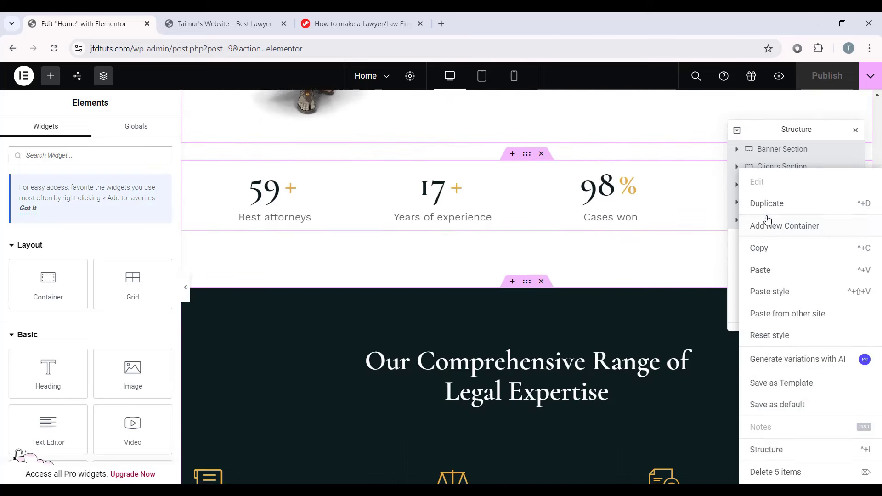
click(787, 473)
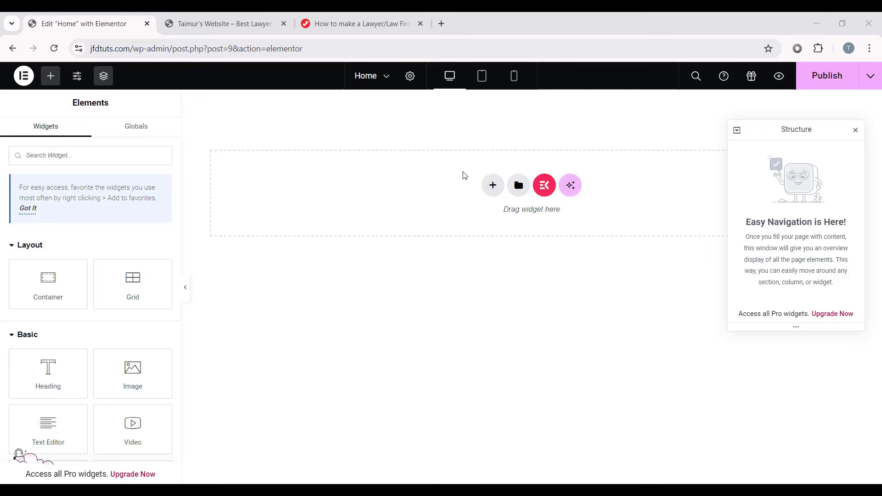
Step: Open the template import panel under My Templates and browse into the iLaw Templates folder
click(519, 185)
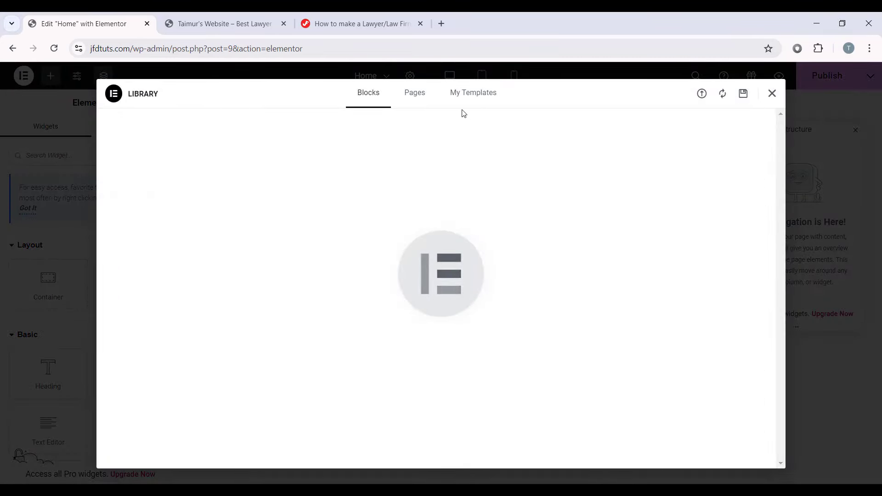
click(473, 94)
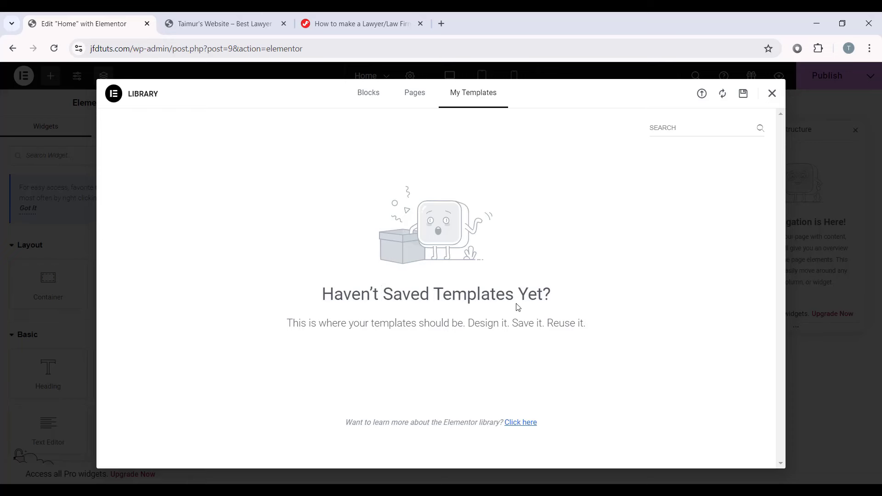
click(699, 95)
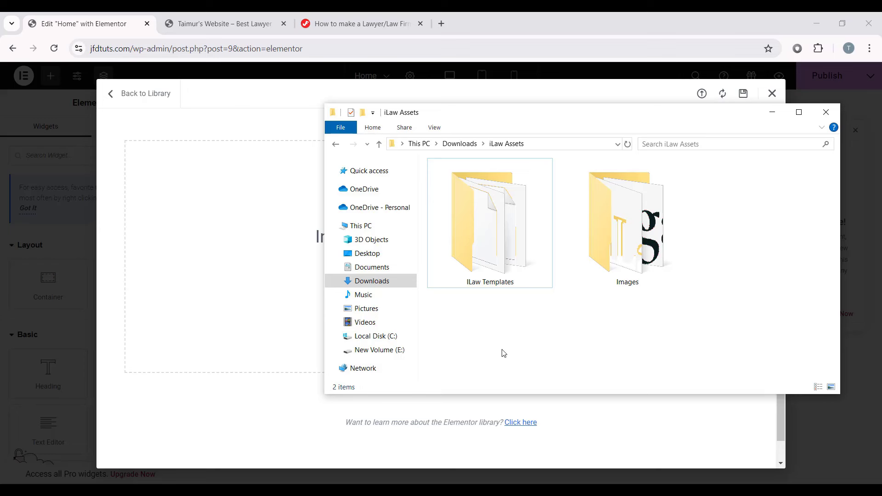
click(514, 271)
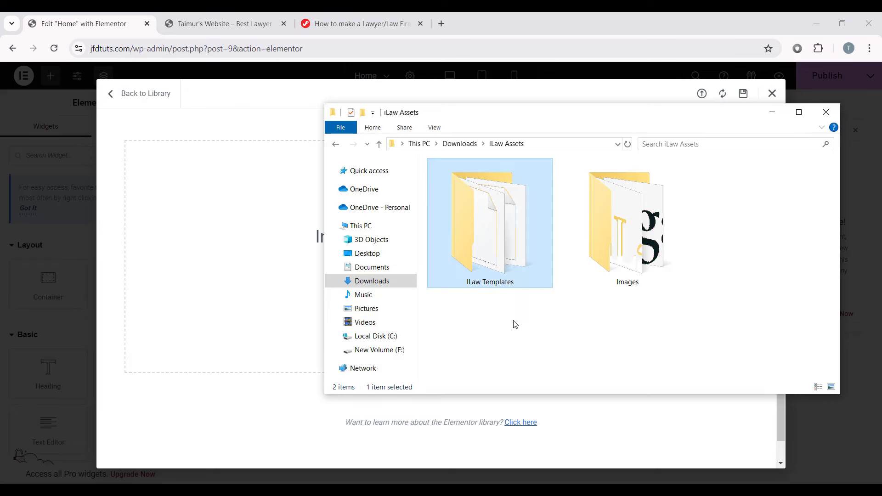
click(628, 264)
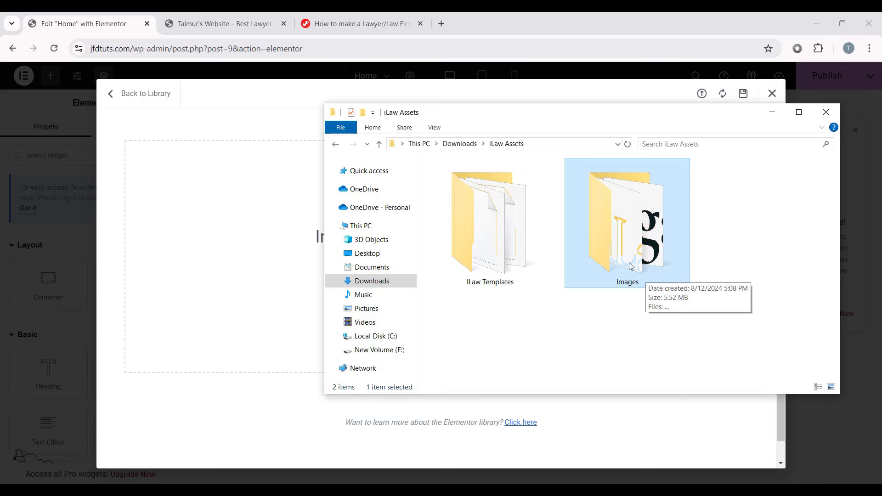
double_click(507, 260)
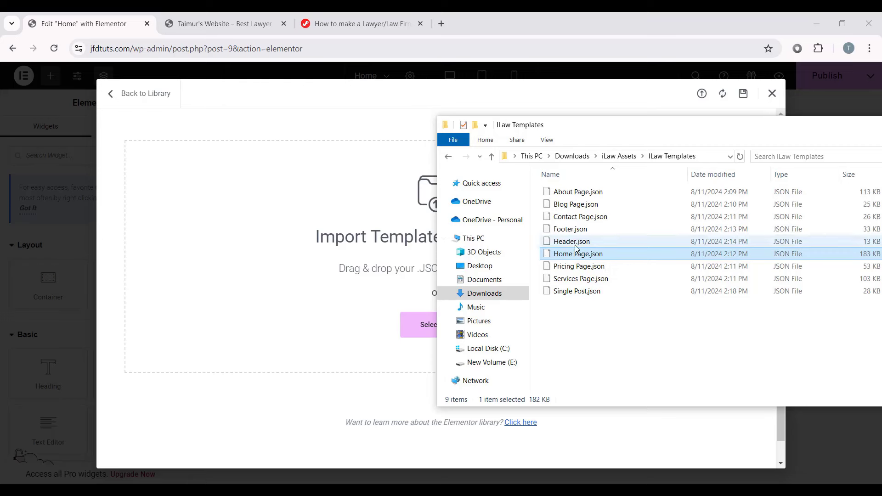
Step: Import Home Page.json, suppressing the JSON warning and enabling unfiltered uploads
drag(603, 260, 351, 255)
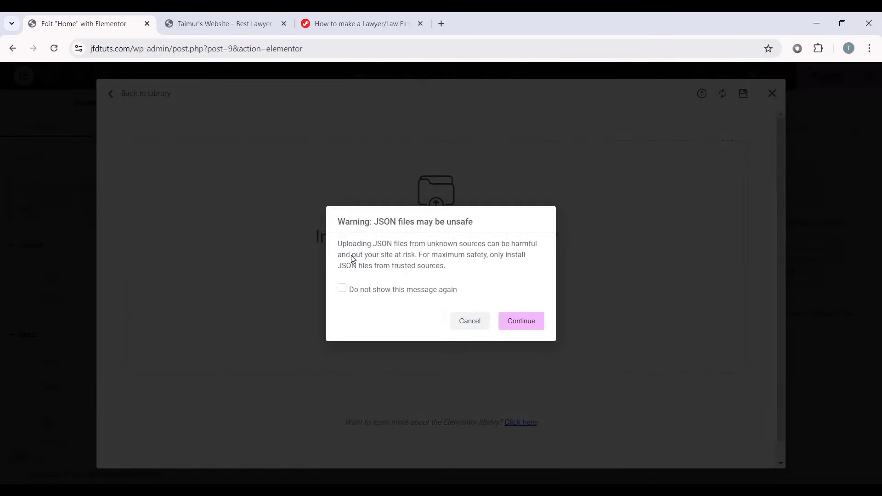
click(343, 289)
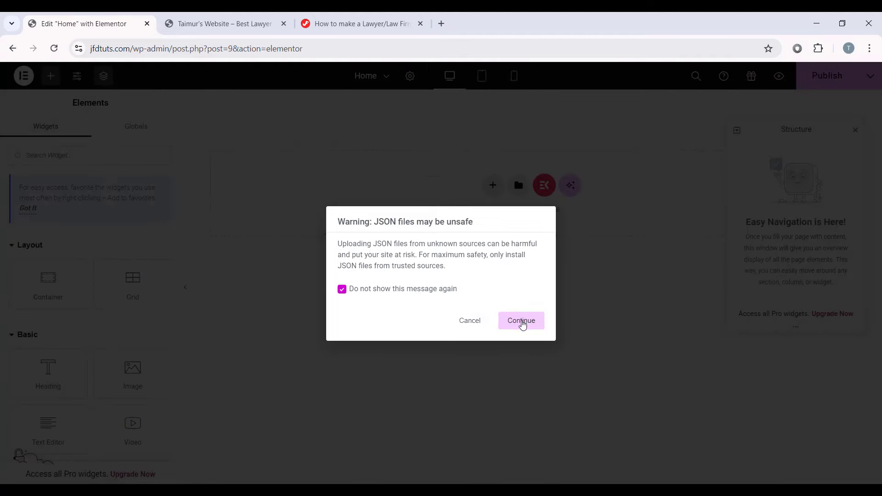
click(523, 321)
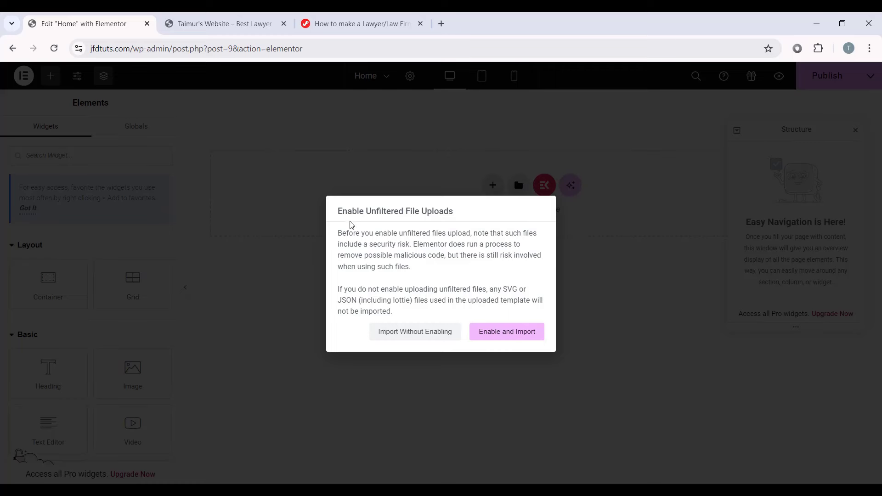
click(501, 331)
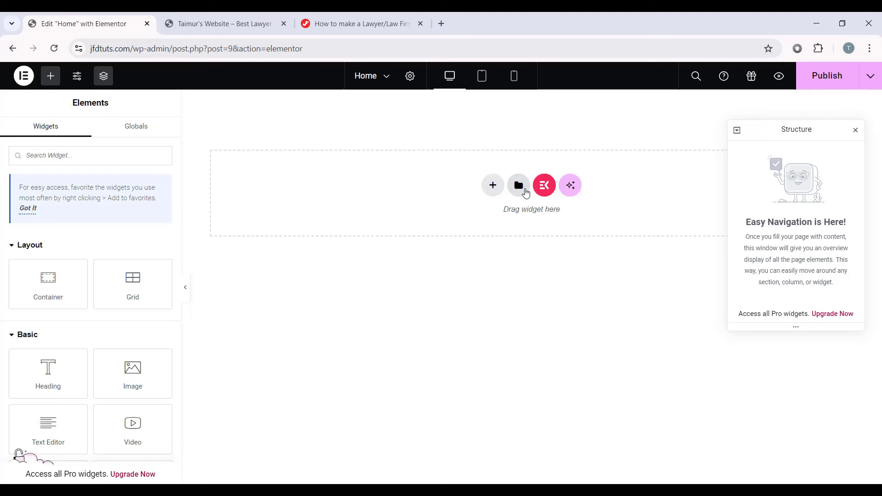
Step: Insert the saved Home Page template from the library and scroll through the resulting page
click(518, 187)
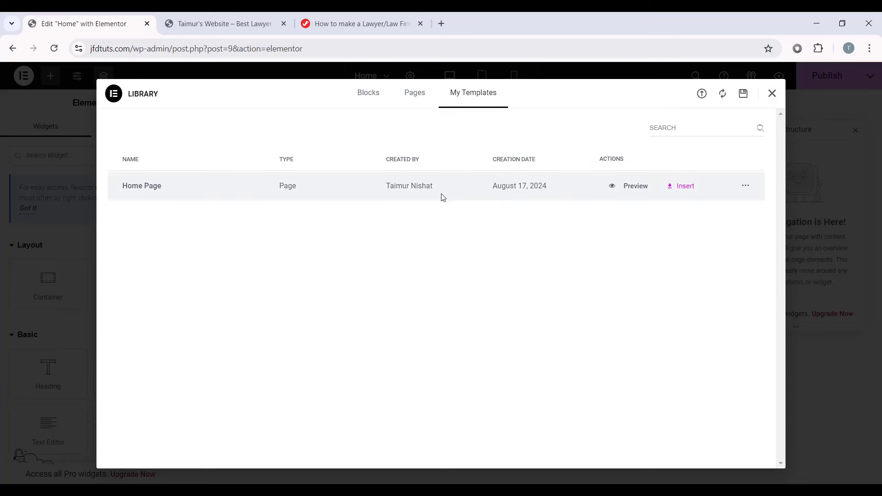
click(684, 190)
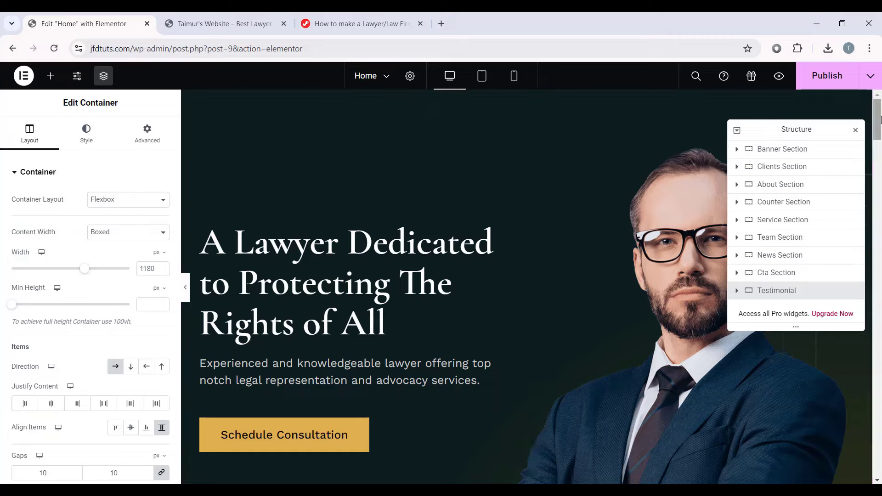
scroll(880, 118, down, 10)
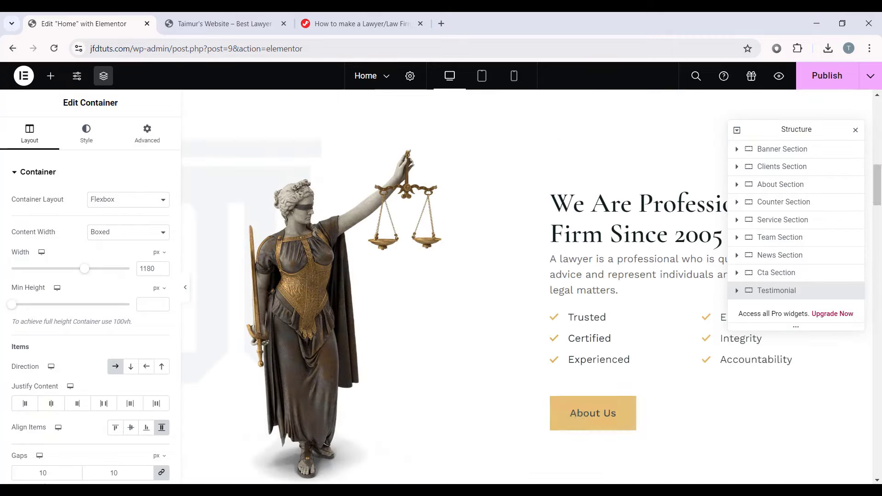
drag(878, 175, 880, 305)
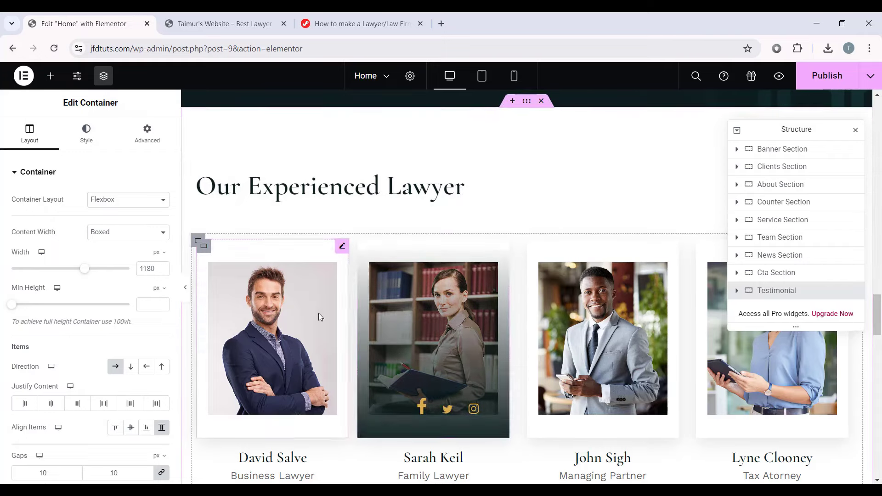
scroll(505, 262, down, 8)
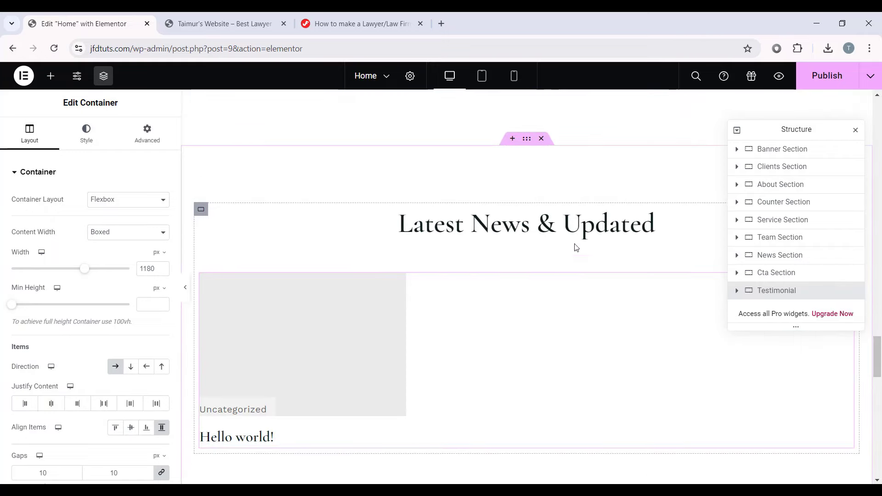
scroll(441, 285, down, 9)
scroll(537, 324, up, 2)
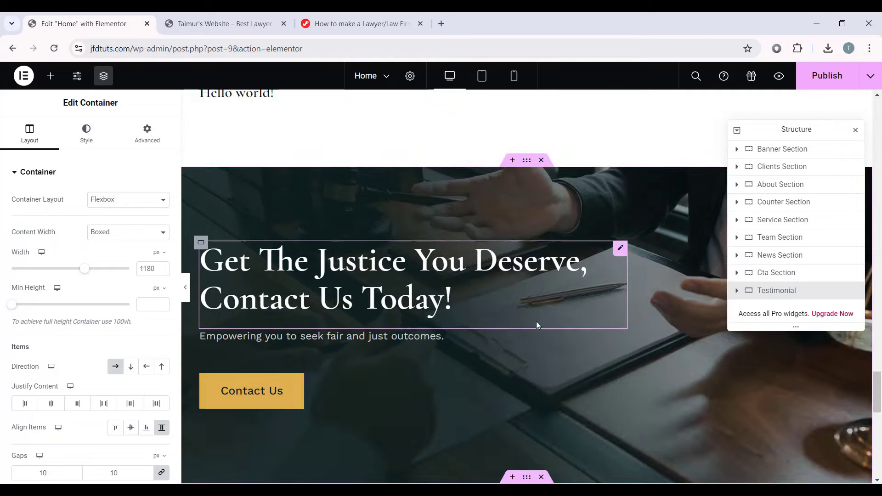
scroll(582, 302, down, 6)
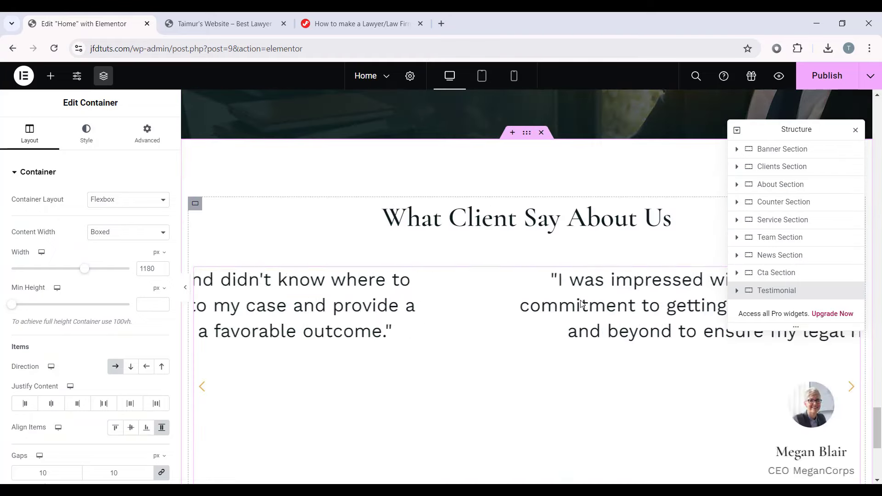
scroll(547, 292, down, 2)
Step: Inspect the testimonial carousel, hero heading, checklist, justice statue image and About Us button
click(427, 294)
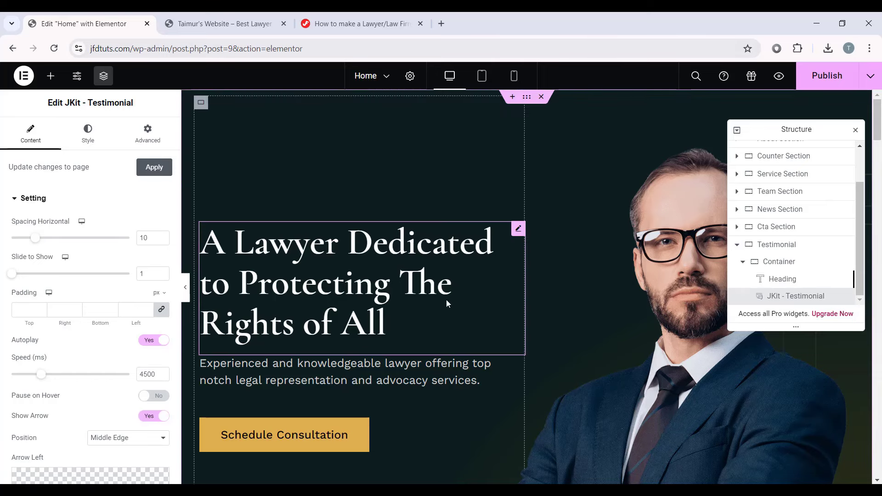
scroll(574, 334, down, 7)
scroll(551, 275, up, 8)
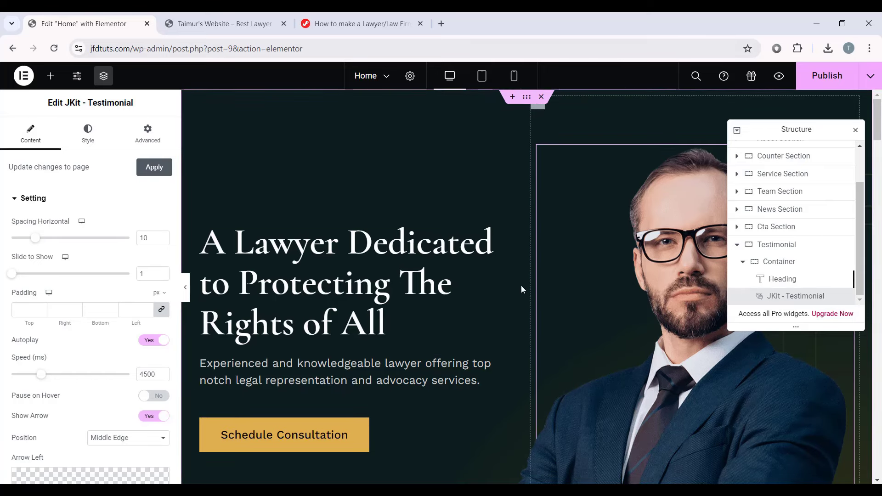
click(469, 247)
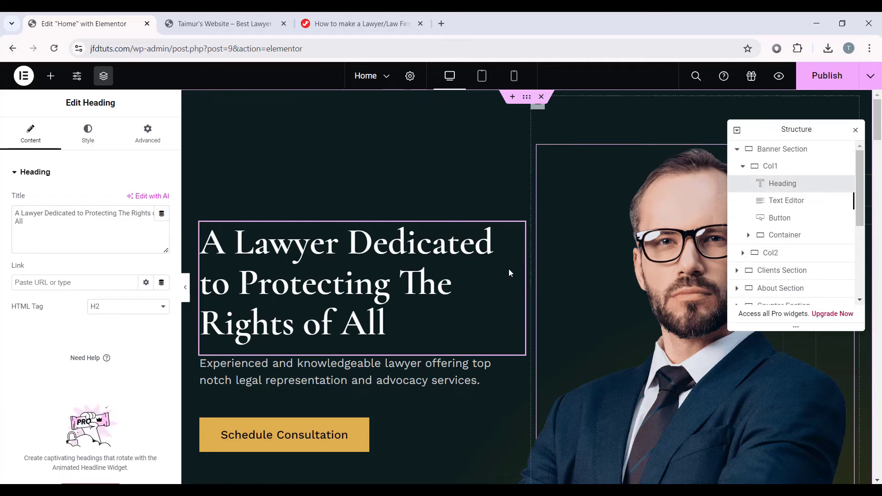
scroll(506, 267, down, 10)
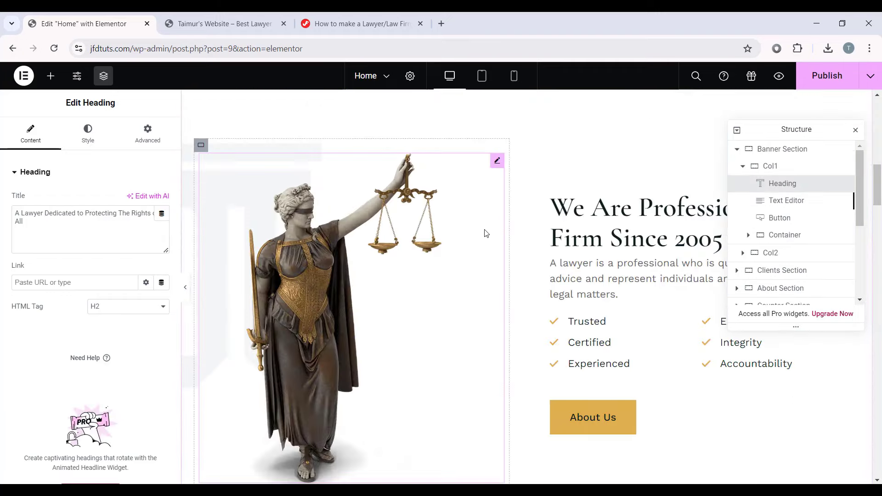
click(600, 323)
click(309, 262)
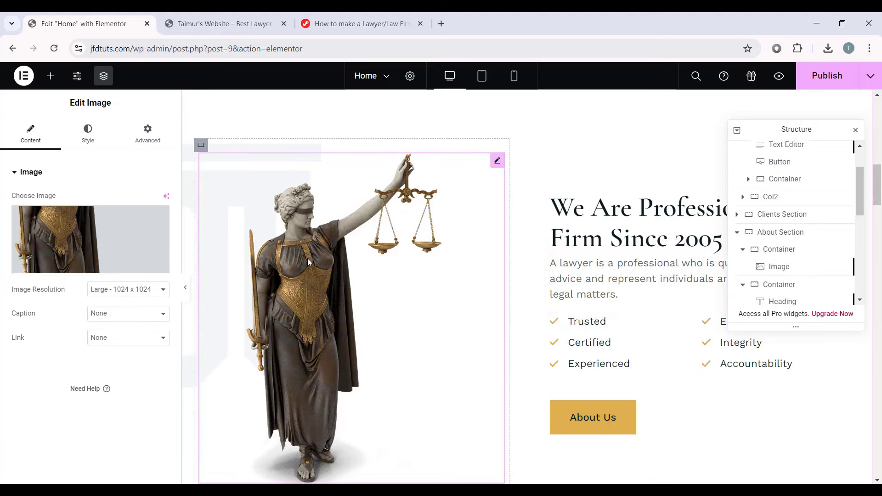
click(593, 417)
scroll(545, 207, down, 10)
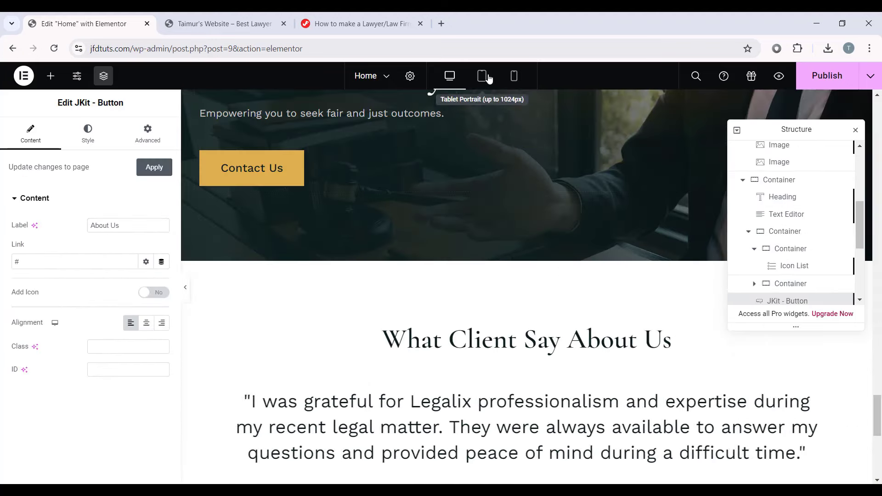
Step: Preview the home page at tablet and then mobile widths
click(487, 78)
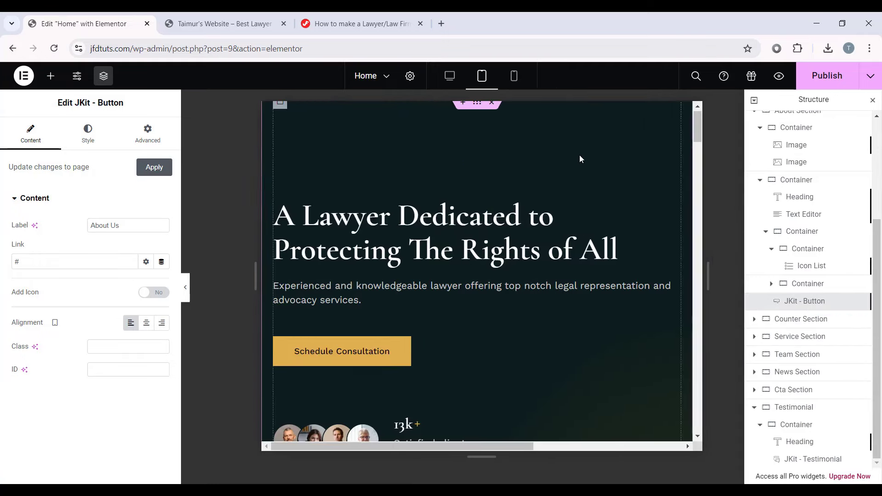
click(514, 76)
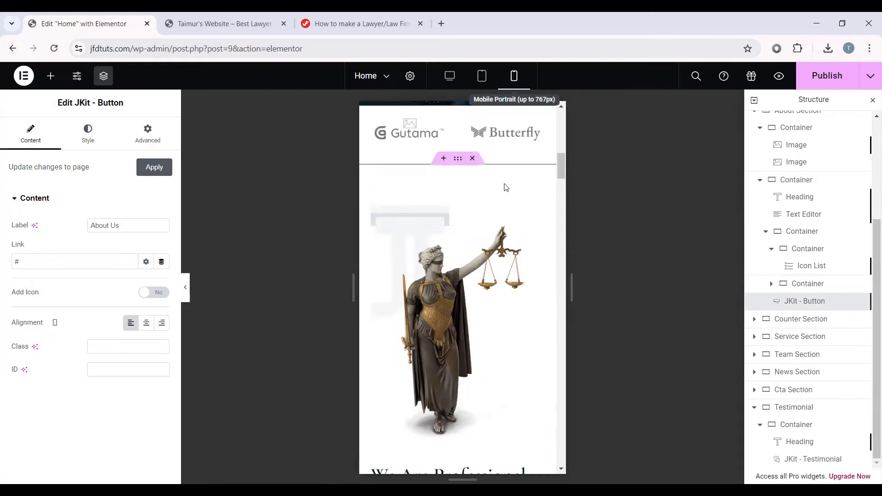
scroll(506, 187, down, 20)
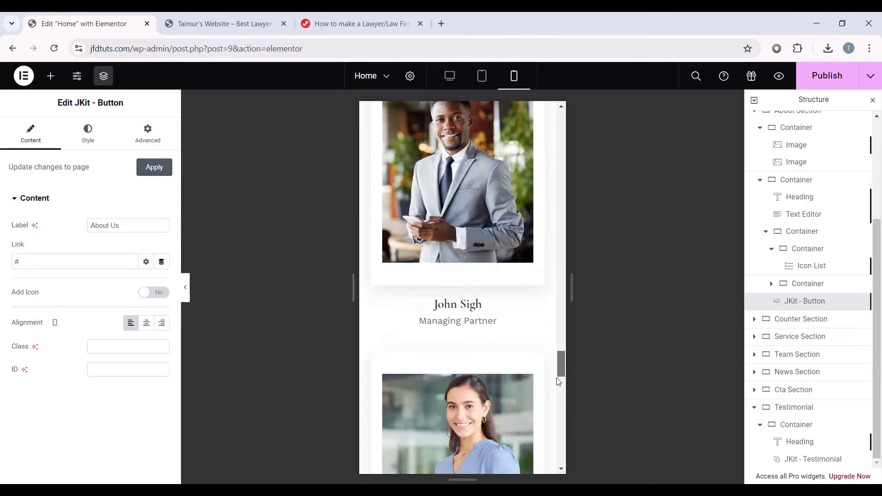
scroll(558, 381, down, 10)
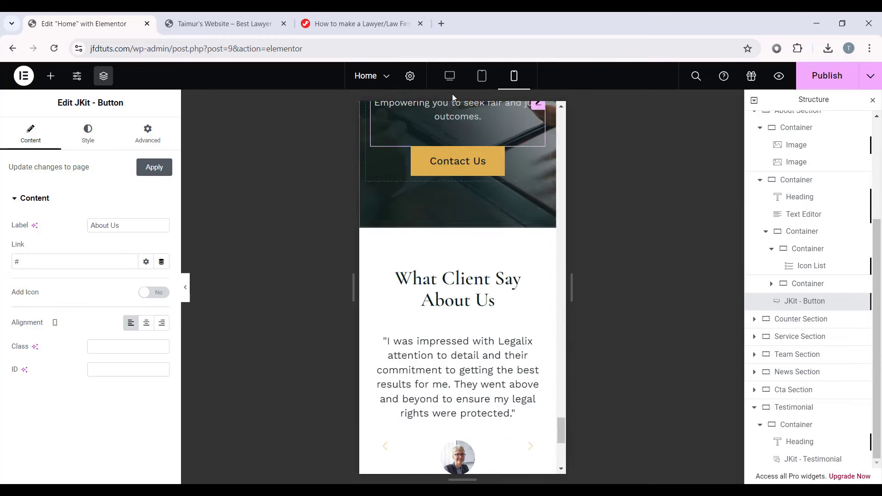
Step: Return to desktop width, review the full page, and publish it
click(449, 76)
scroll(505, 283, down, 5)
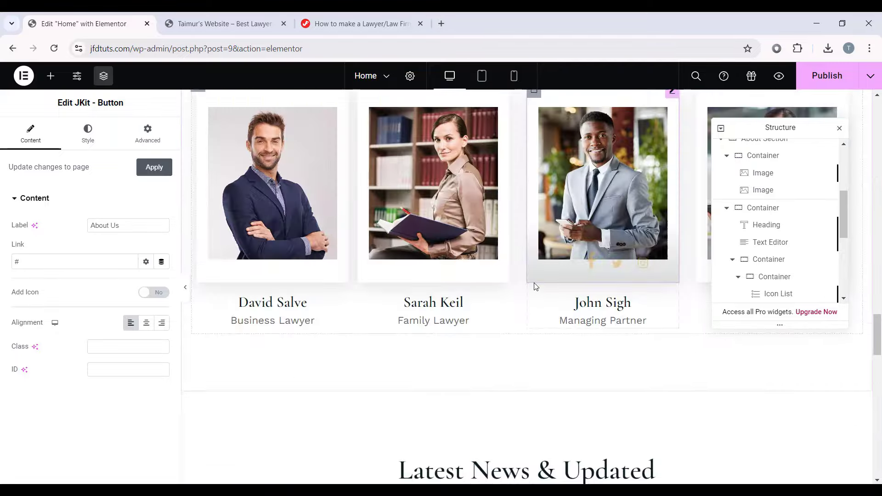
scroll(459, 257, down, 8)
scroll(394, 223, up, 5)
scroll(383, 326, down, 1)
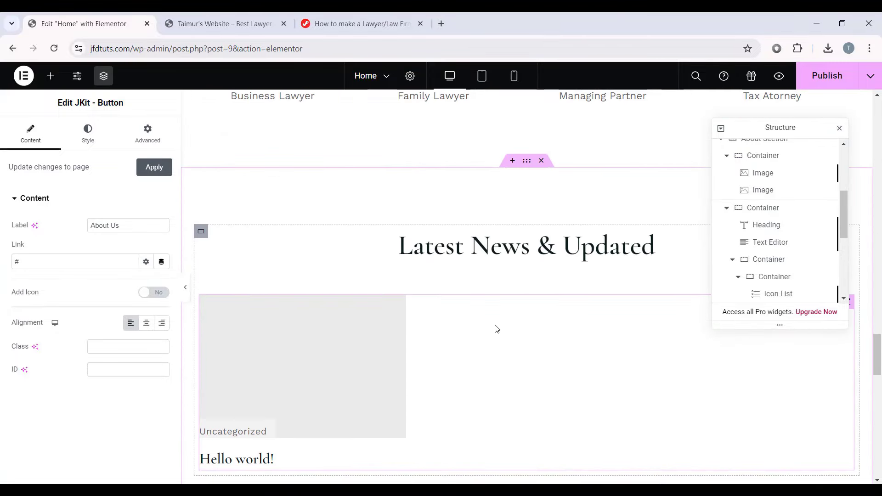
scroll(421, 245, down, 2)
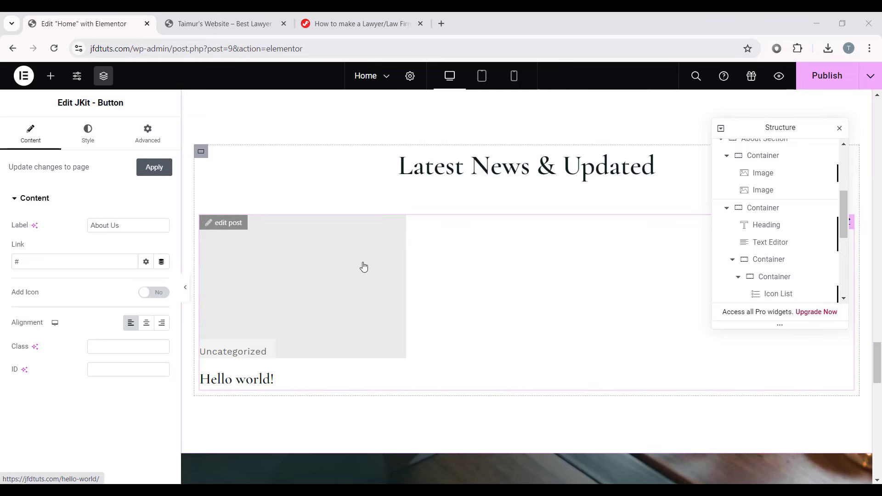
scroll(361, 270, down, 10)
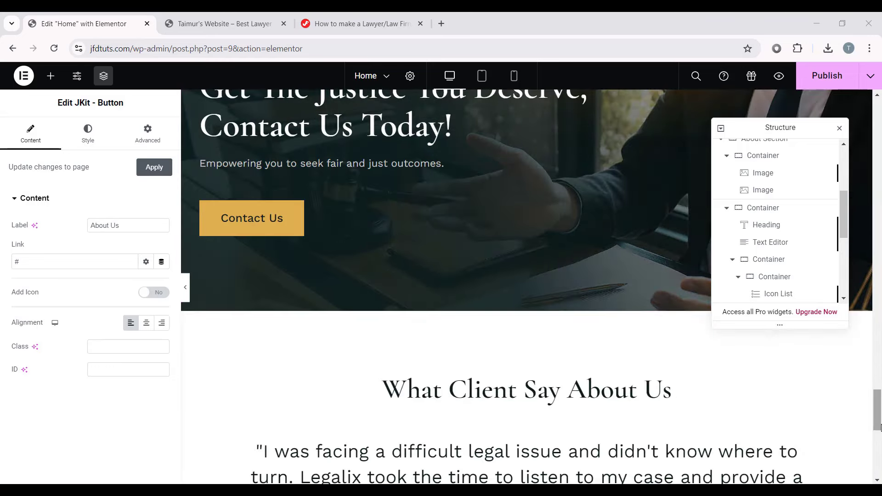
drag(879, 423, 877, 115)
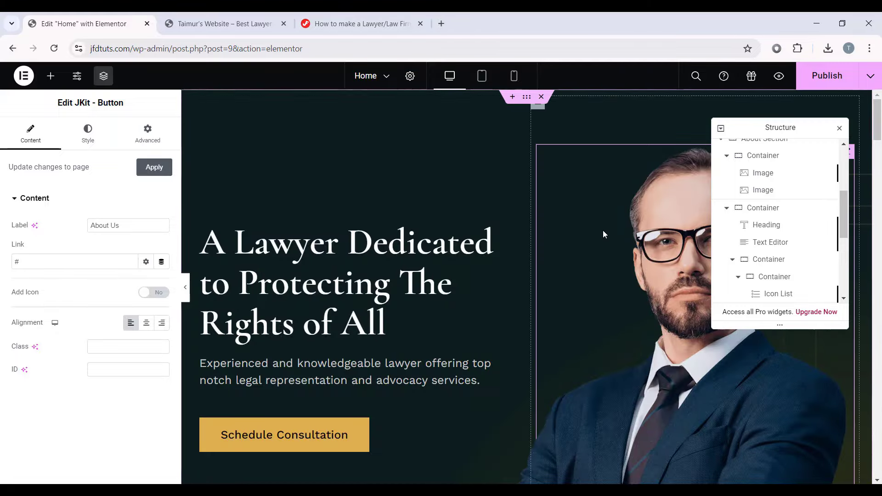
click(823, 78)
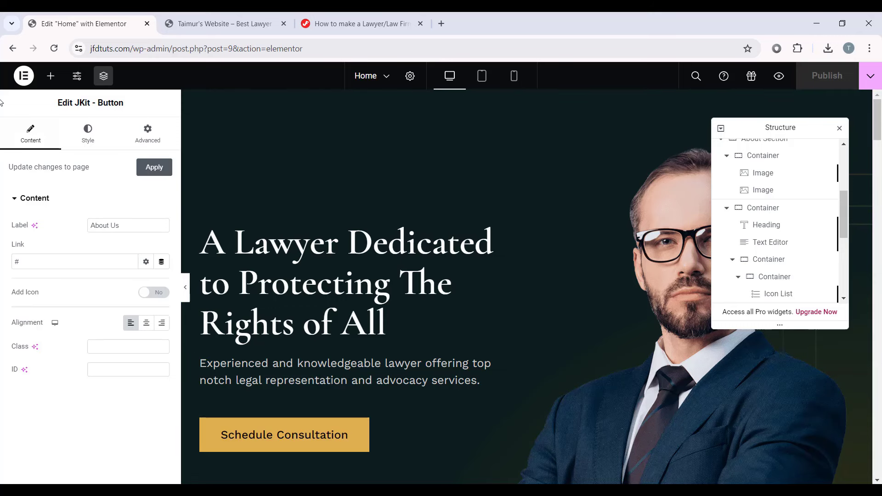
Step: Exit Elementor to the WordPress dashboard and go to ElementsKit's Header Footer page
click(23, 80)
click(78, 191)
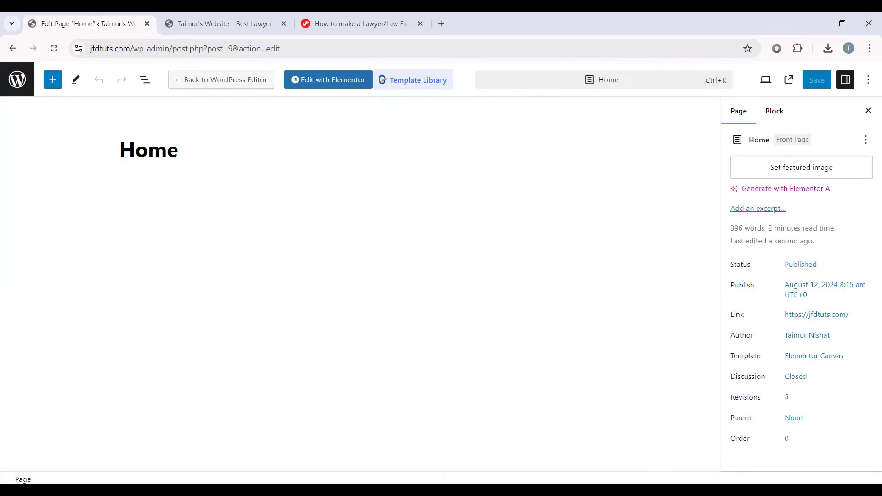
click(18, 82)
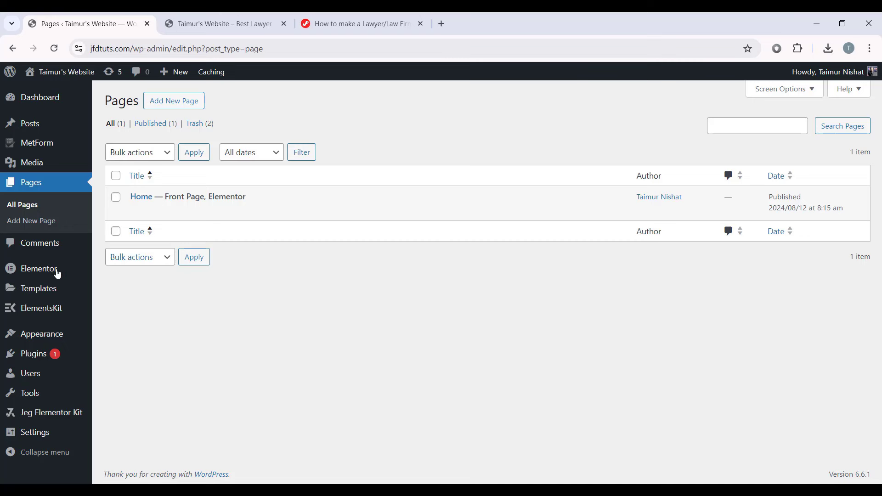
mouse_move(21, 310)
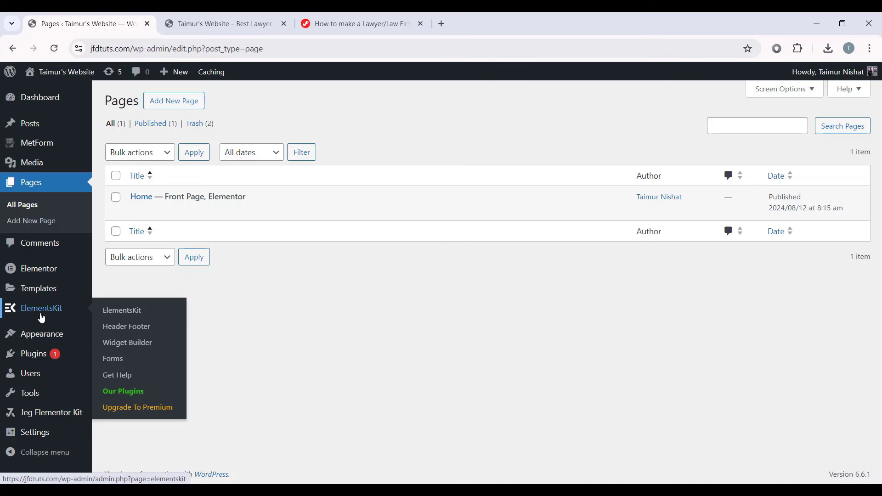
click(138, 331)
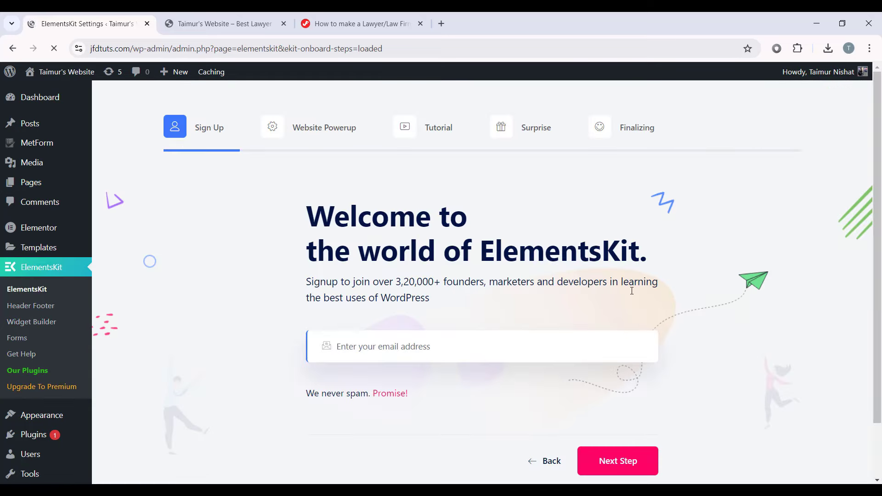
Step: Step through the ElementsKit onboarding wizard, save changes, and return to the empty Header Footer list
scroll(614, 381, down, 2)
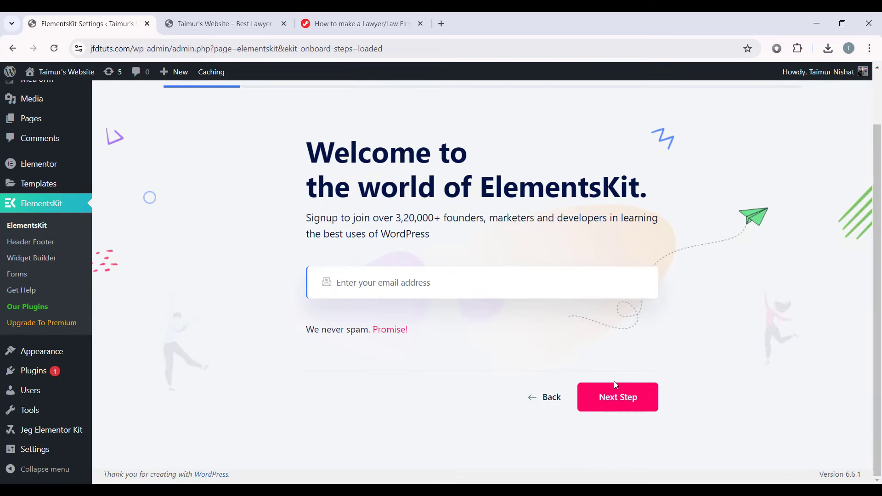
click(614, 398)
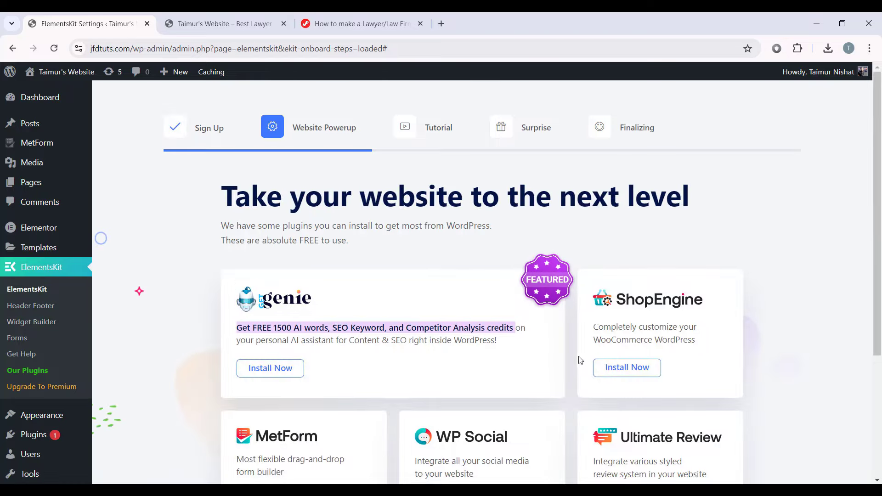
scroll(580, 359, down, 4)
click(710, 427)
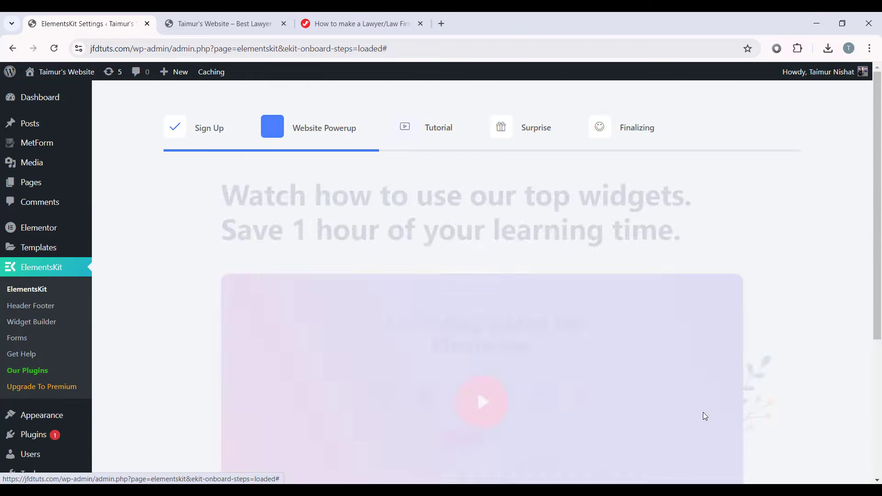
scroll(637, 368, down, 6)
click(697, 413)
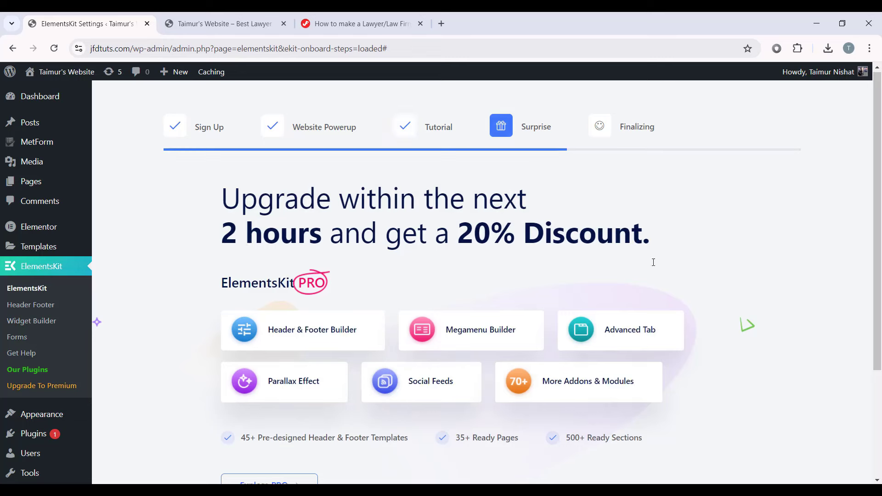
scroll(652, 258, down, 5)
click(699, 413)
scroll(547, 293, down, 2)
scroll(547, 293, down, 1)
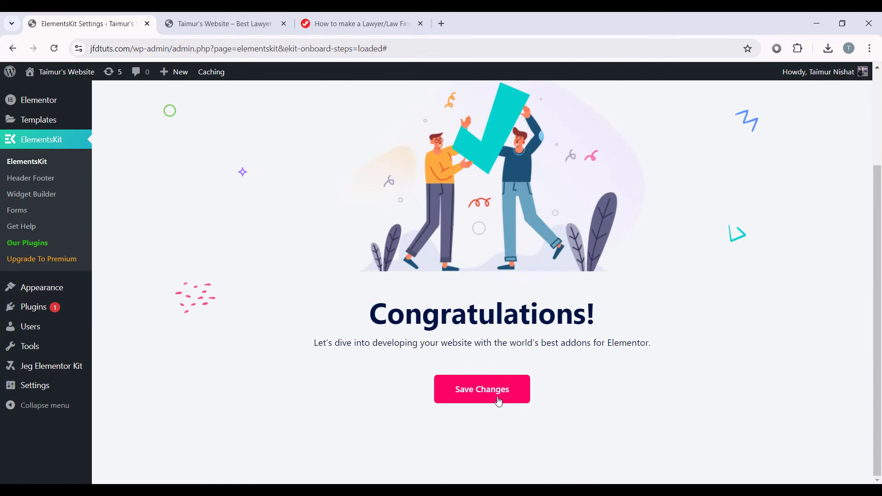
click(498, 399)
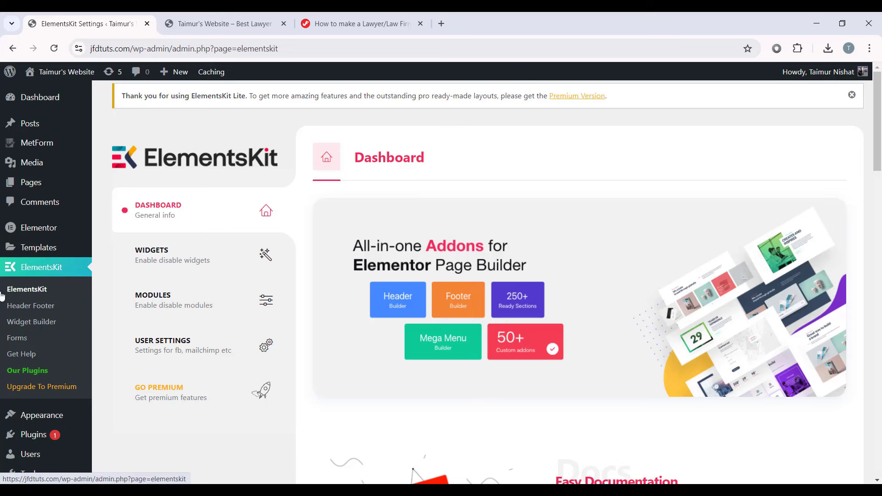
click(38, 307)
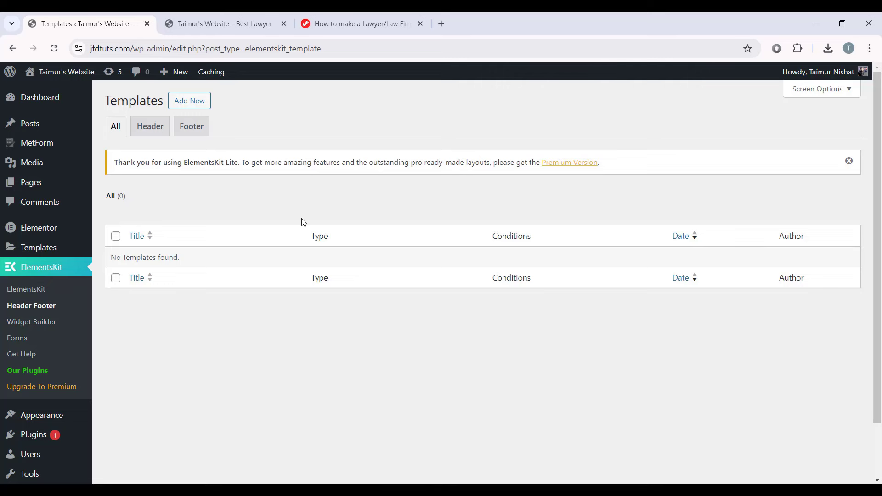
Step: Add a new template titled Header with type Header and condition Entire Site
click(189, 100)
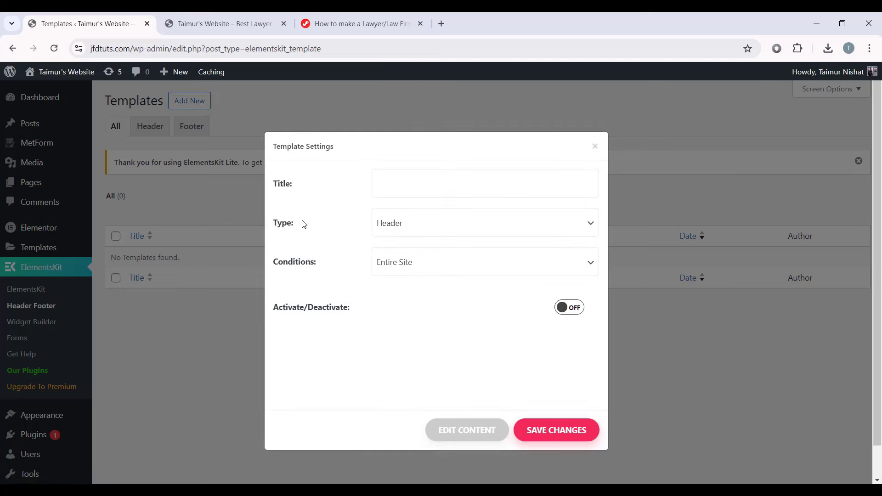
click(400, 177)
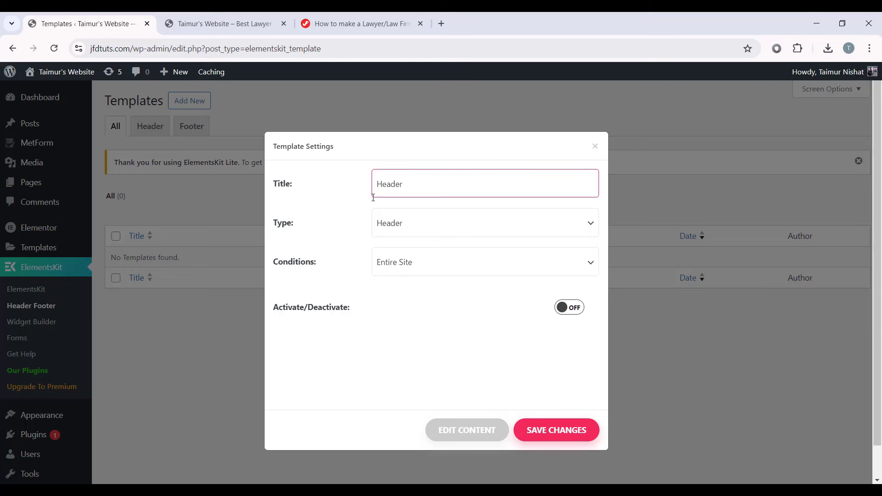
click(403, 232)
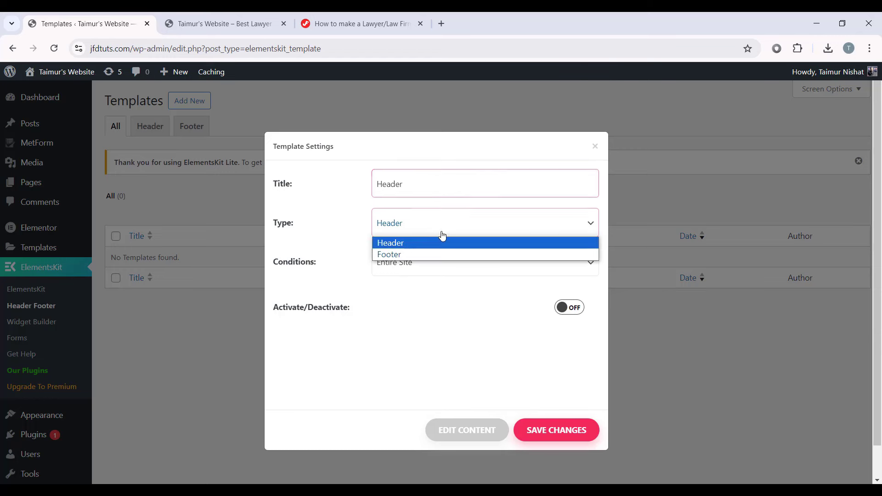
click(404, 244)
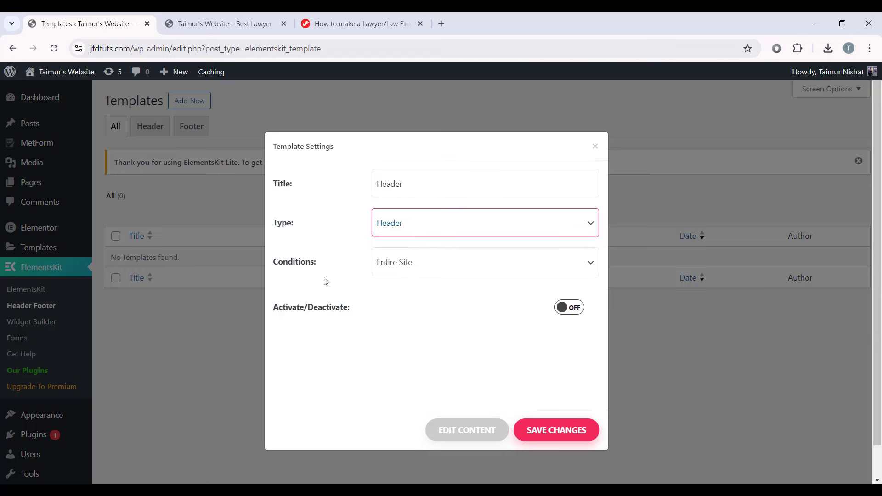
click(426, 275)
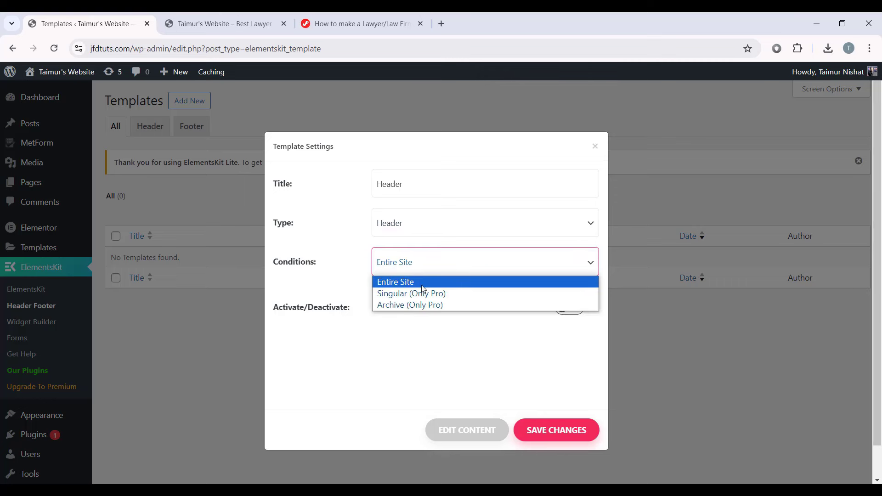
click(423, 282)
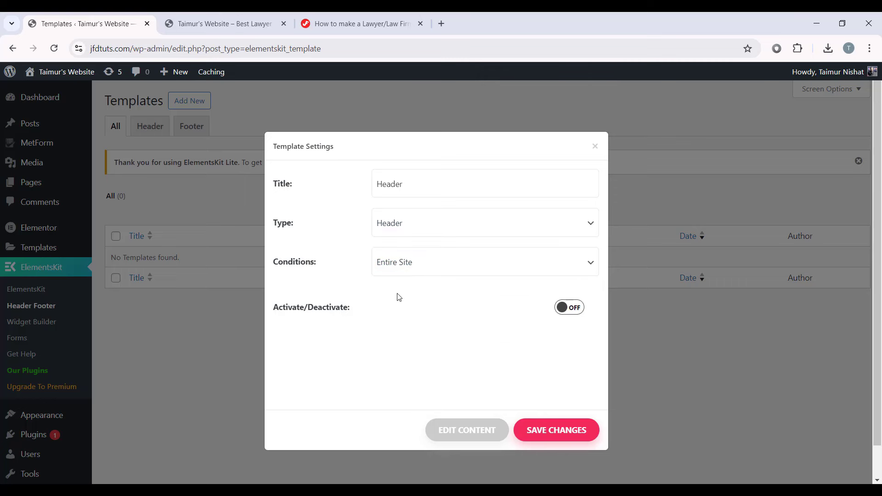
Step: Activate the Header template, save it, and open its content in Elementor
click(574, 312)
click(564, 428)
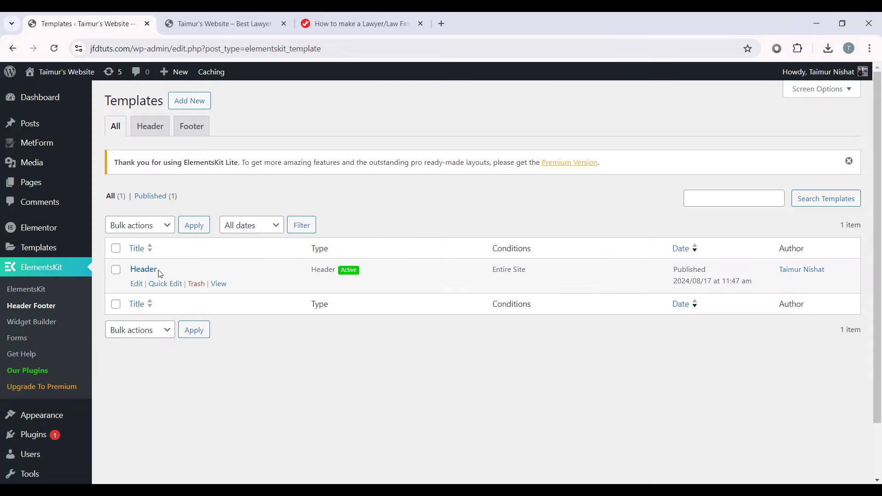
click(143, 270)
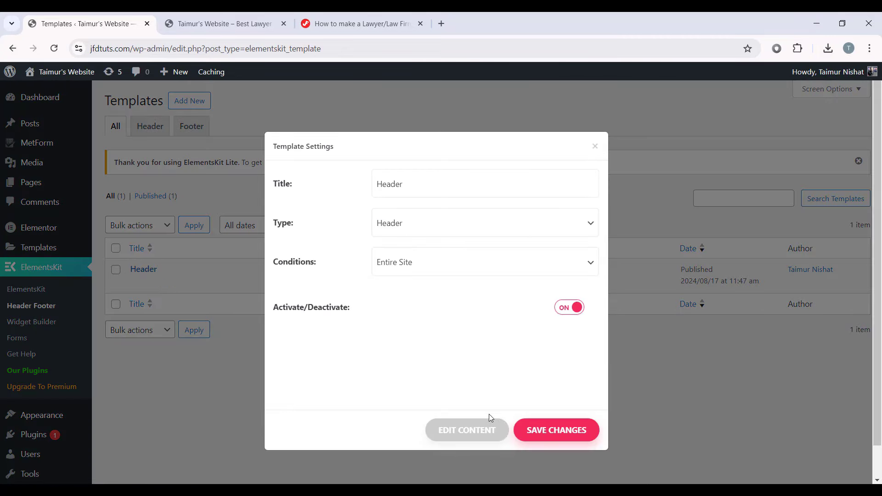
click(440, 432)
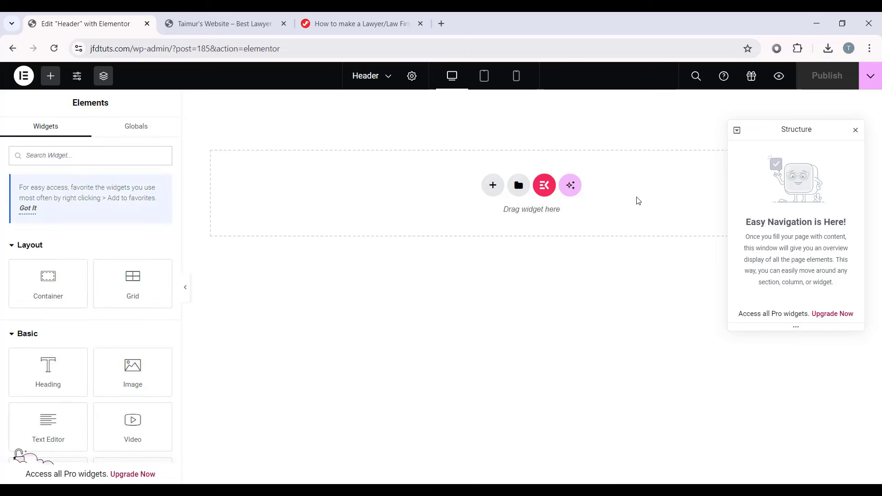
Step: Locate Header.json in the iLaw template files folder
scroll(10, 307, down, 3)
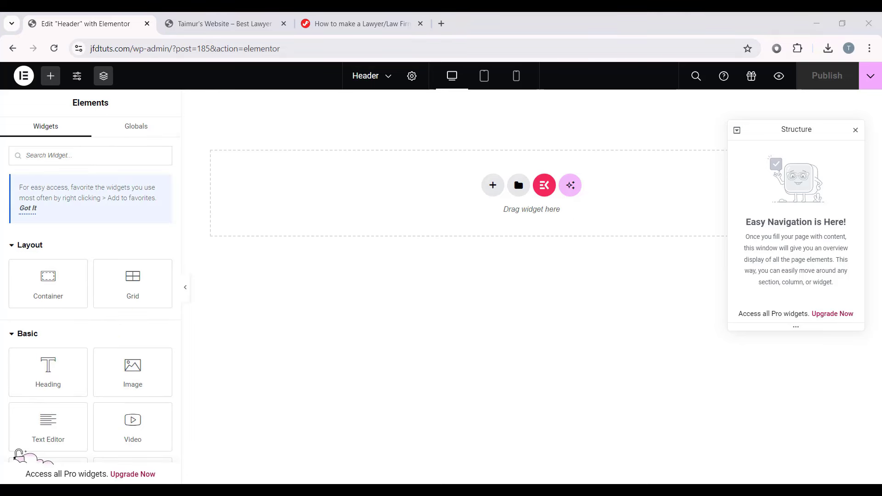
key(alt+Tab)
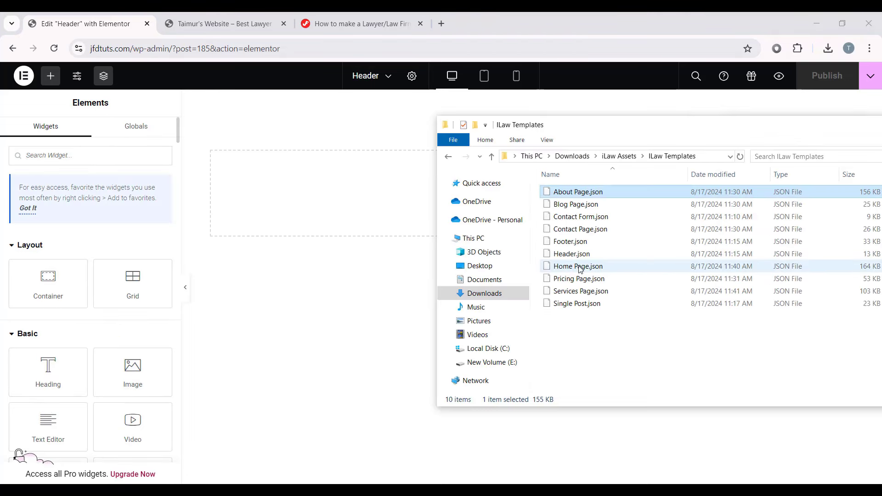
click(575, 256)
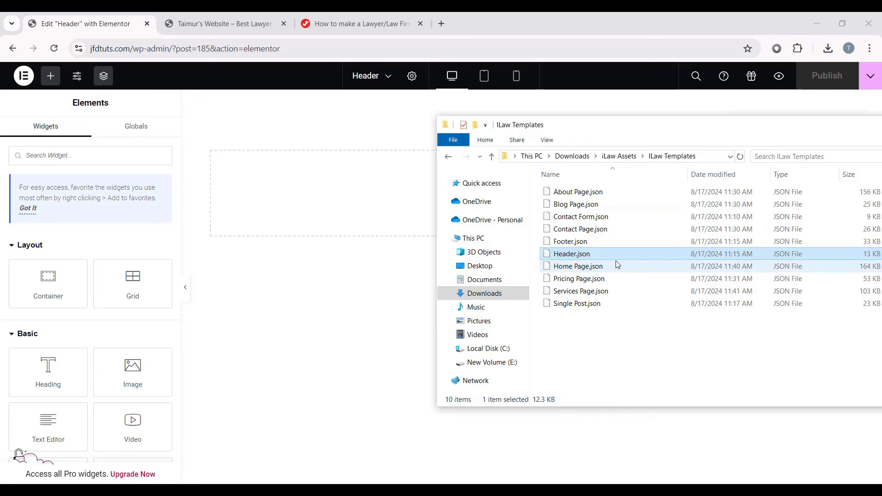
click(331, 252)
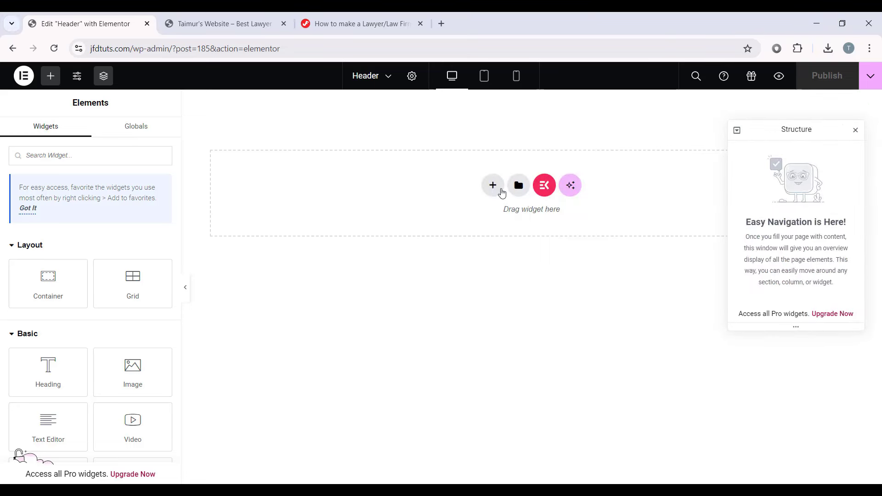
Step: Import Header.json into My Templates, insert it, and select the iLaw logo
click(519, 185)
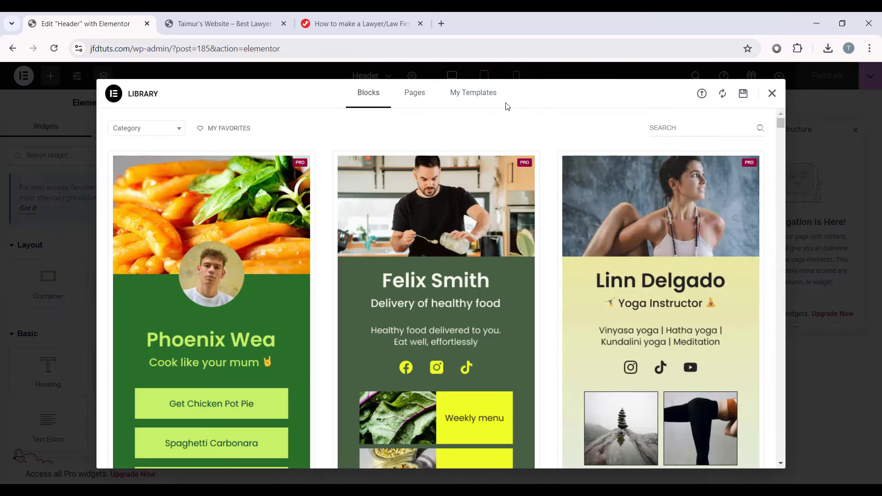
click(484, 104)
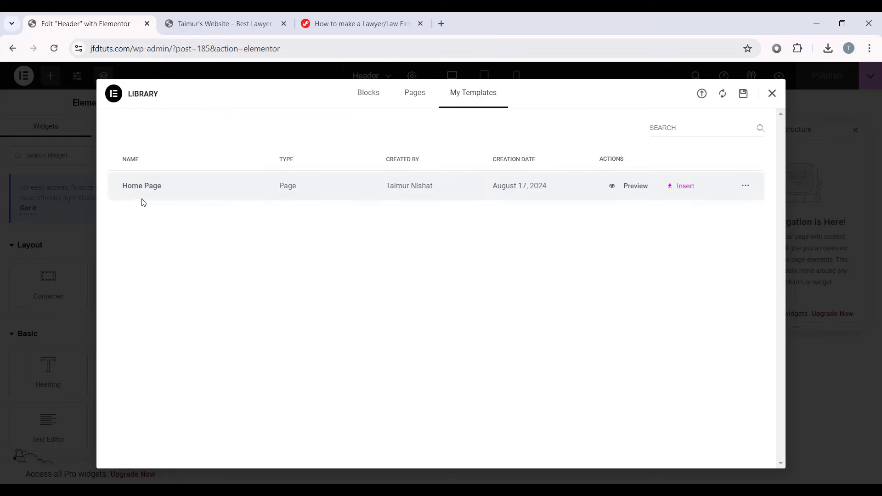
click(702, 93)
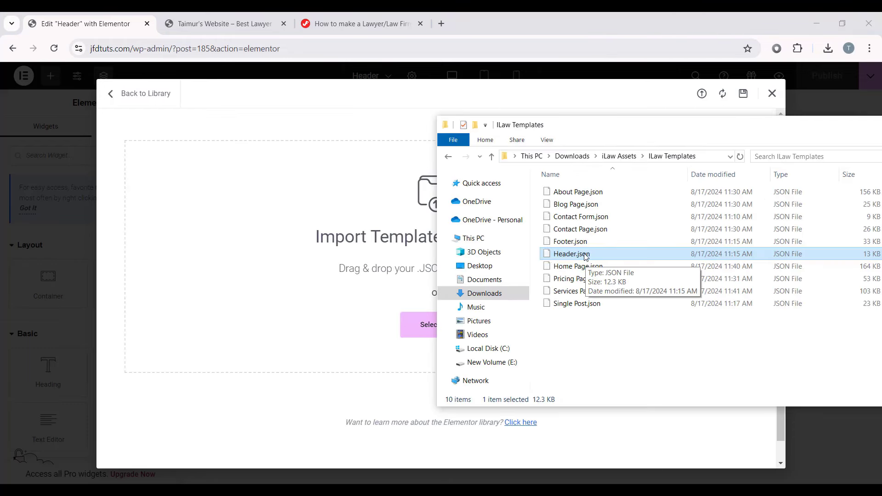
drag(586, 256, 325, 270)
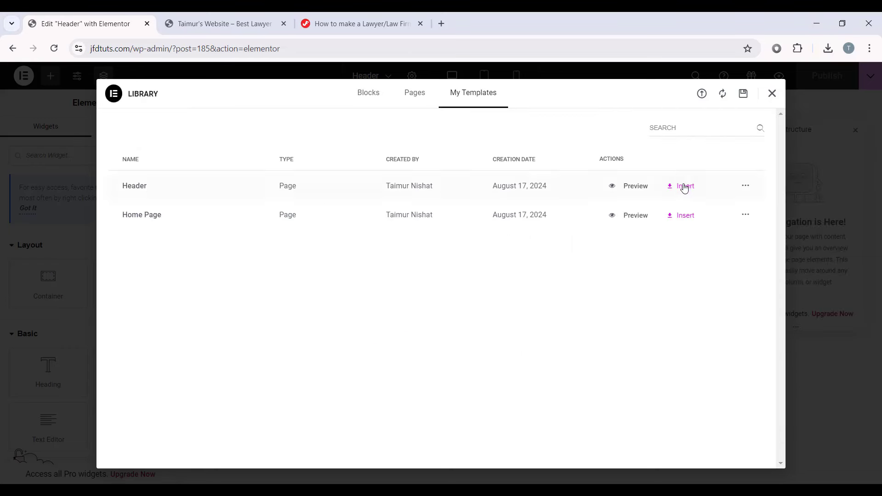
click(684, 186)
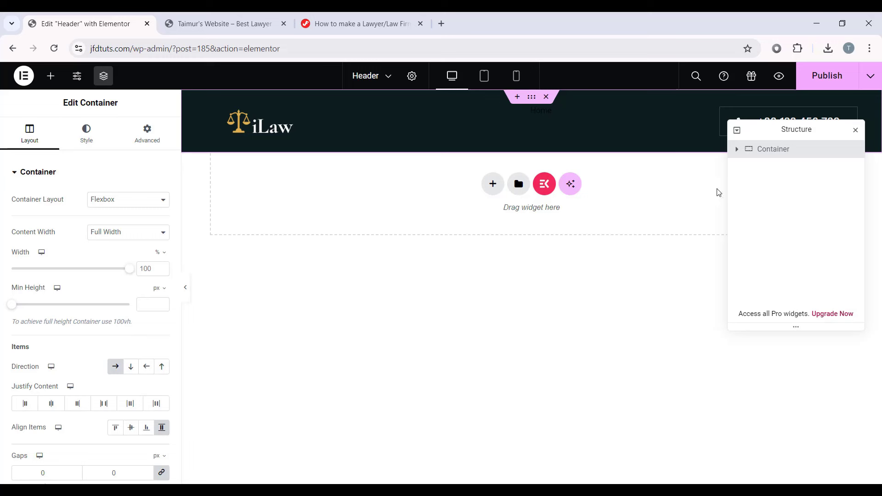
drag(822, 130, 786, 269)
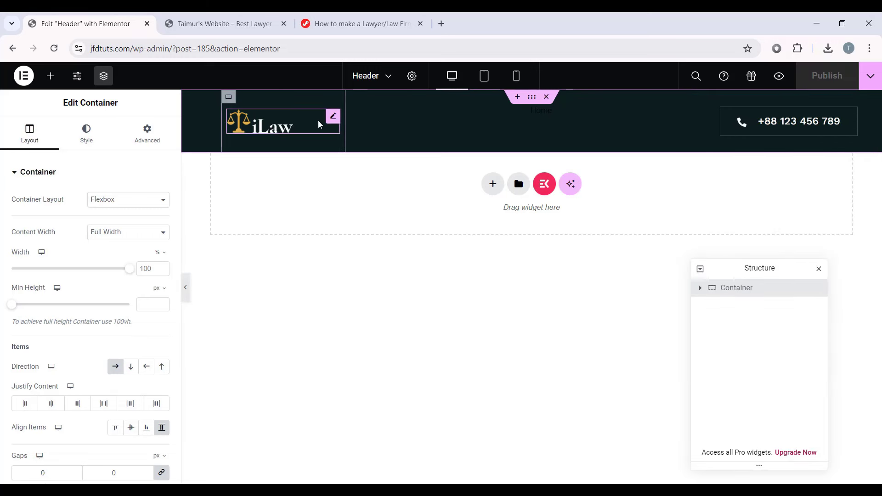
click(289, 120)
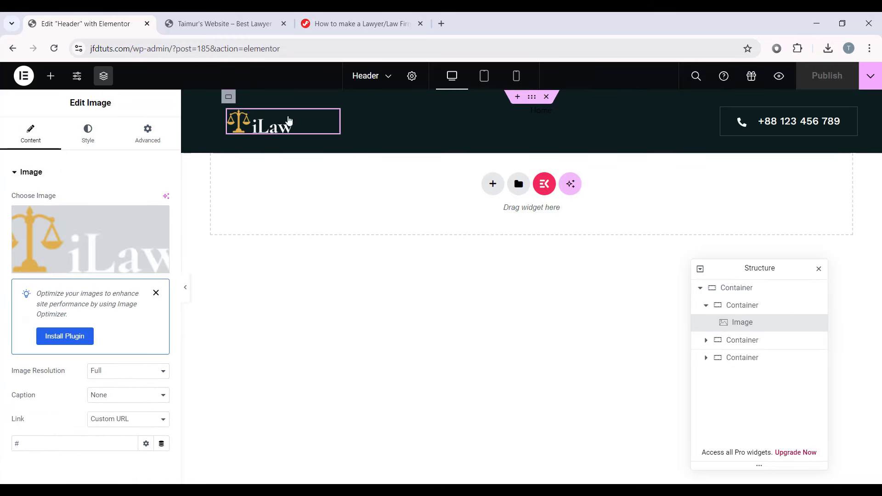
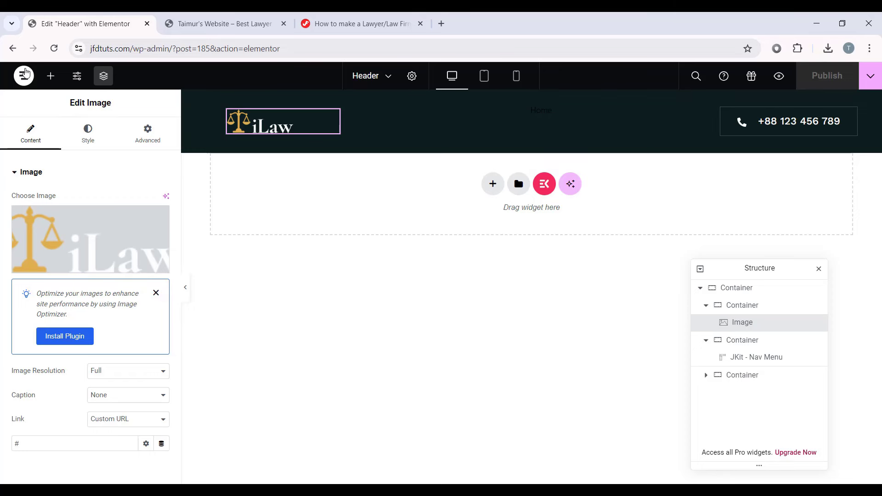
Step: Exit Elementor back to the Header template's edit screen in the WordPress admin
click(24, 76)
click(92, 191)
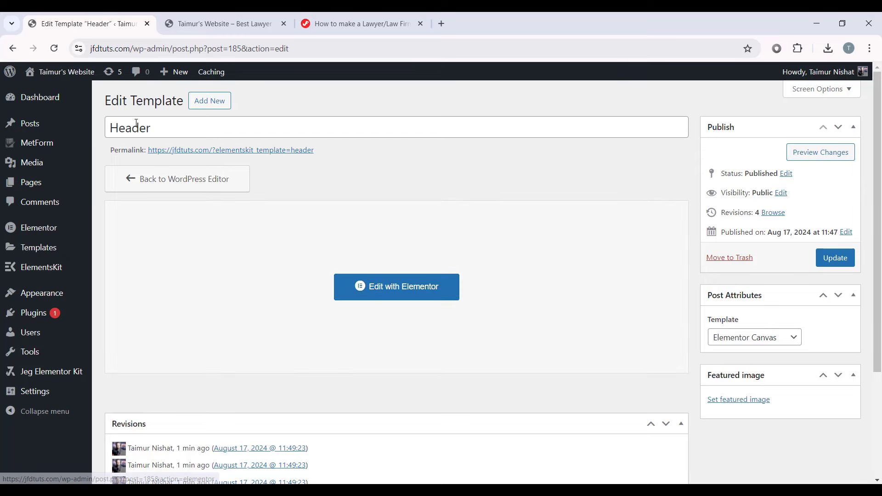
scroll(321, 222, down, 1)
mouse_move(54, 265)
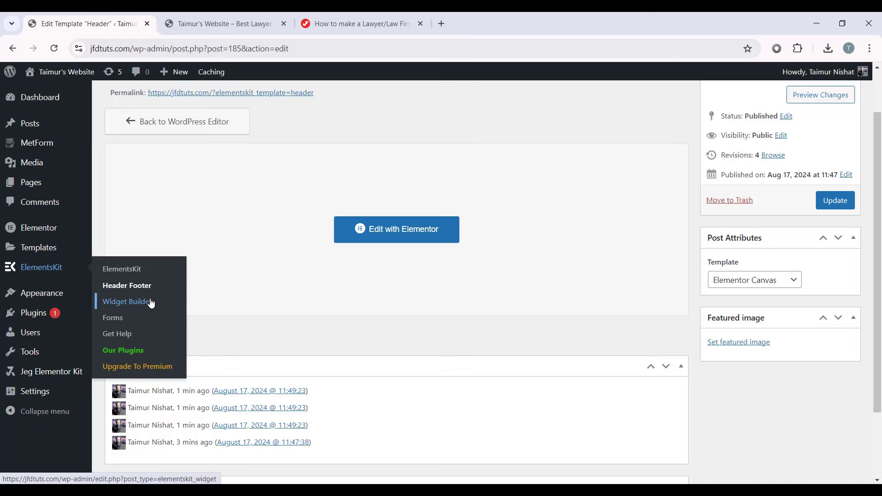
Step: Add an active ElementsKit template titled Footer of type Footer and open it in Elementor
click(143, 286)
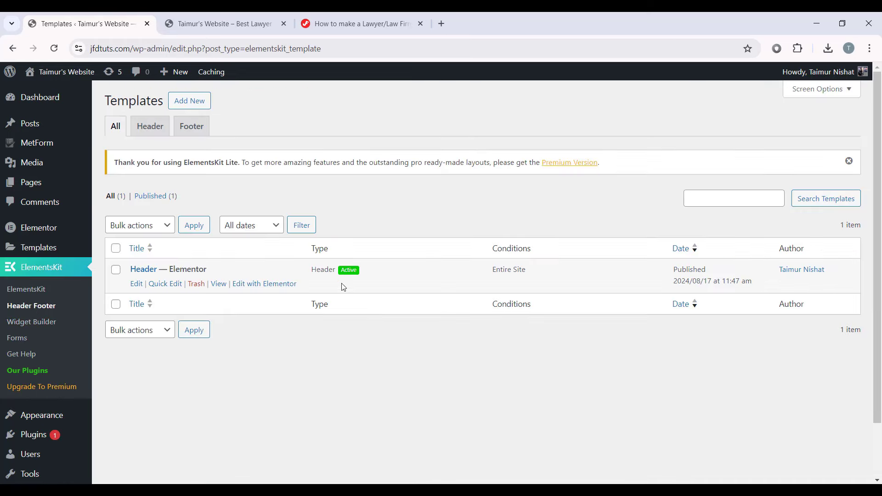
click(199, 101)
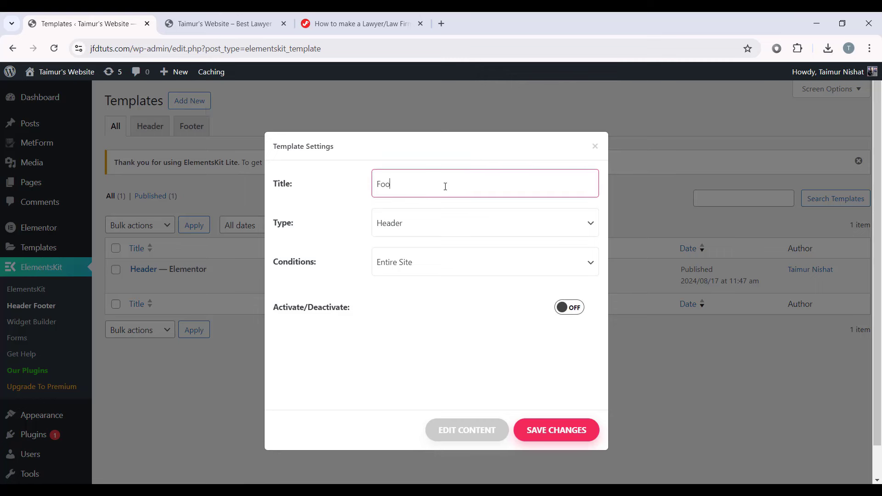
click(434, 215)
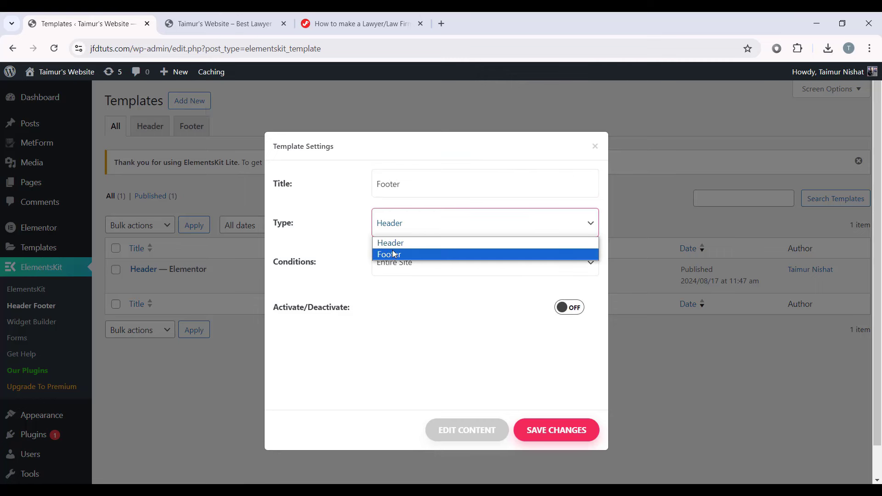
click(417, 251)
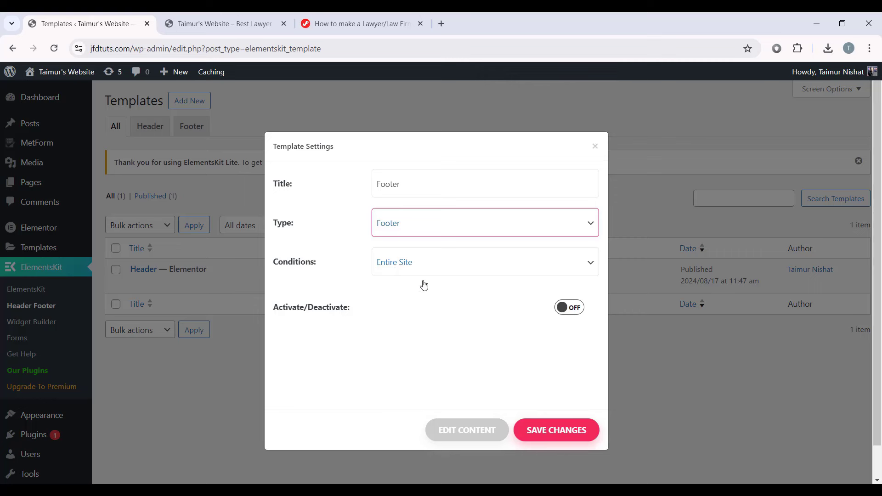
click(574, 308)
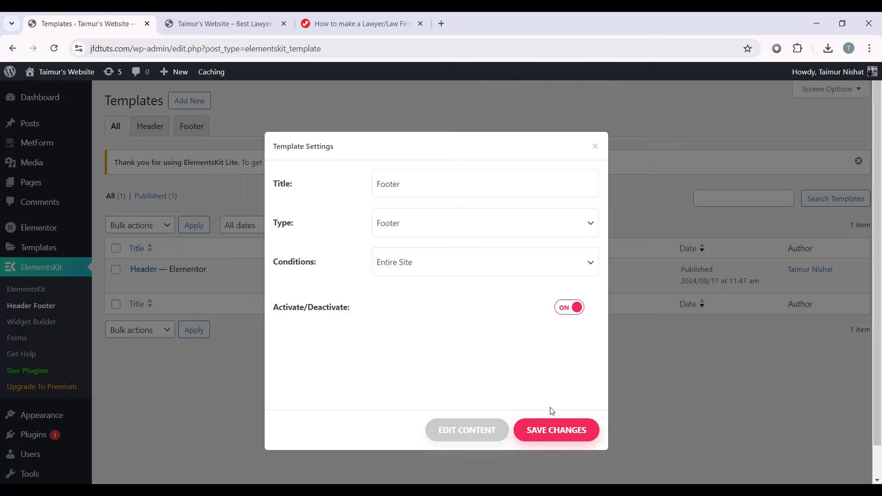
click(462, 435)
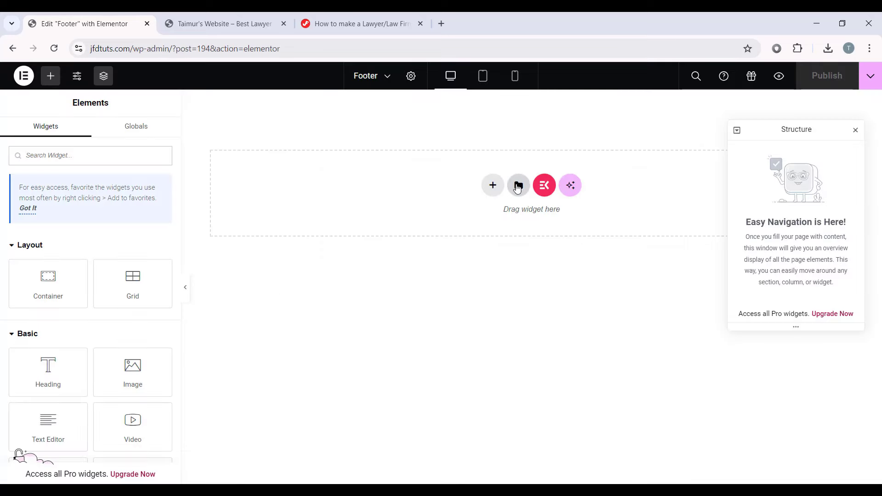
Step: Import Footer.json into My Templates, insert it, and collapse the panel to preview the footer
click(518, 185)
click(474, 94)
click(702, 94)
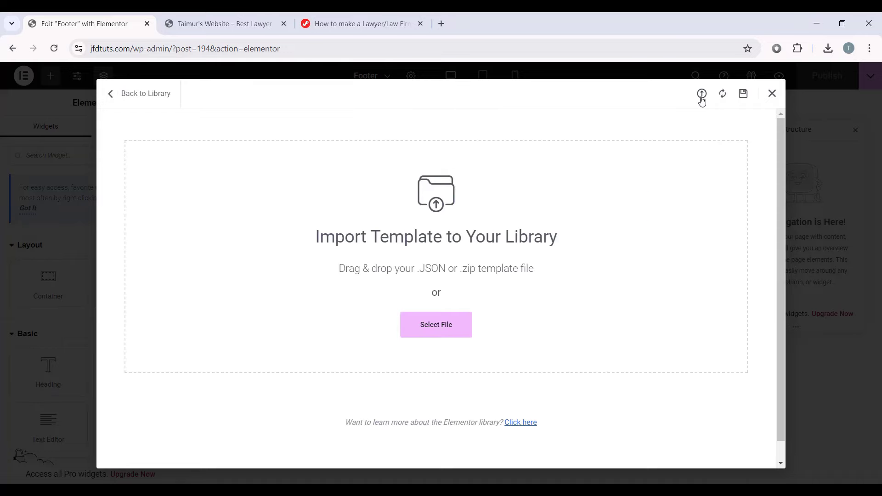
key(alt+Tab)
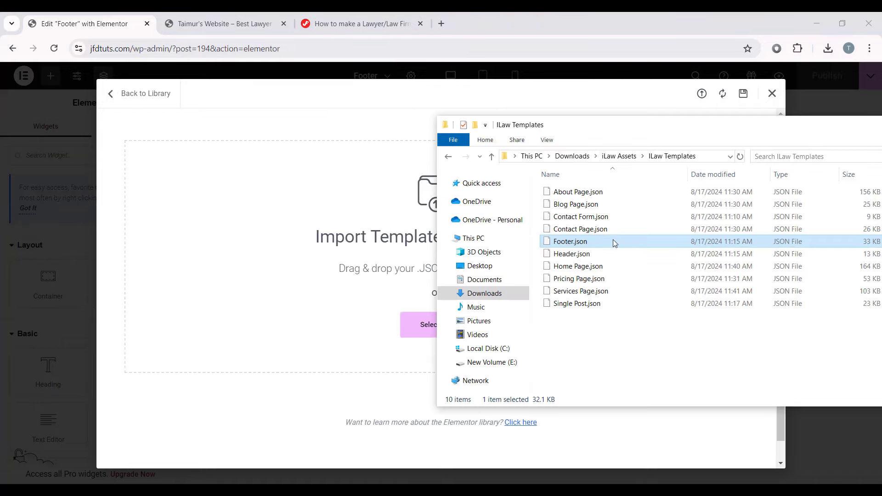
drag(612, 239, 350, 245)
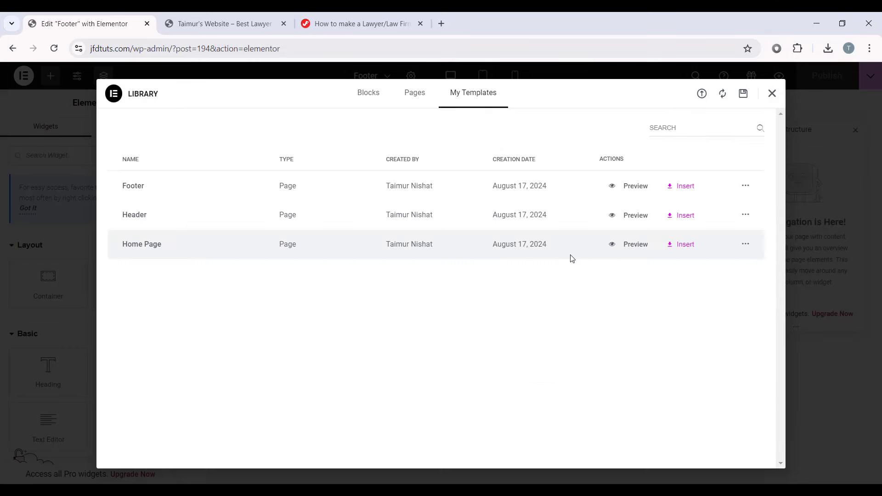
click(683, 188)
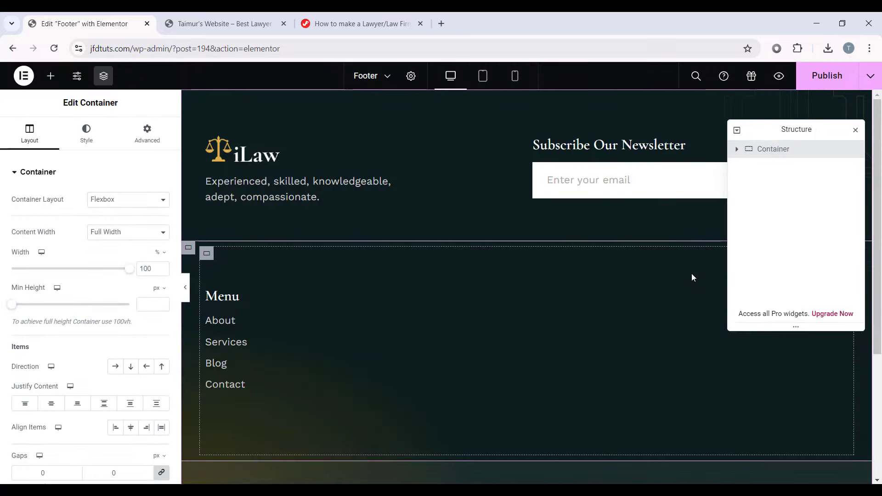
click(185, 288)
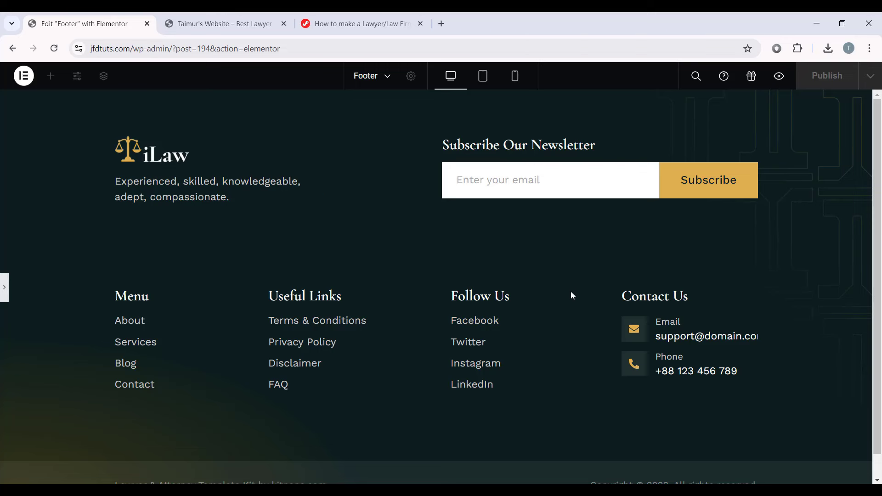
Step: Preview the footer at tablet and mobile widths, then return to desktop view
click(2, 299)
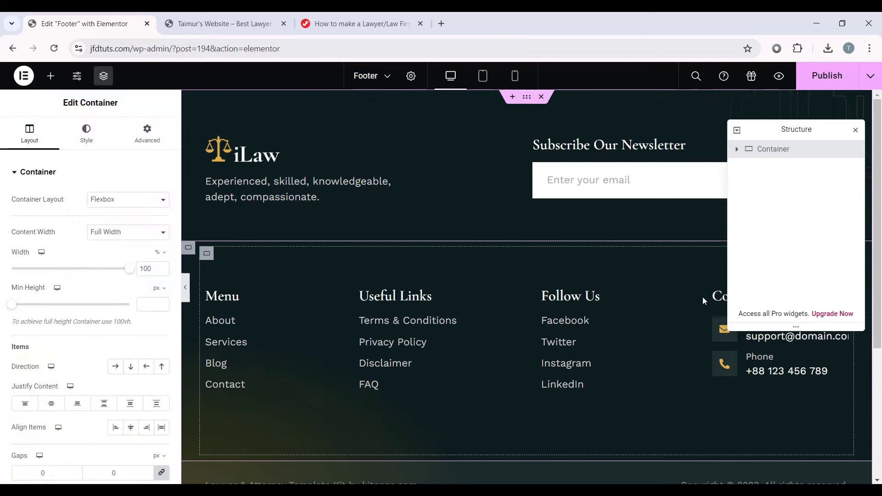
click(715, 296)
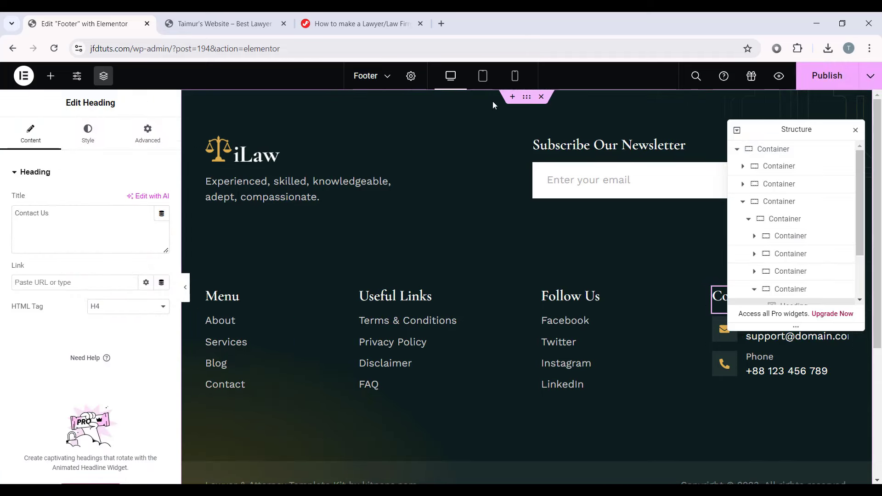
click(484, 78)
scroll(510, 138, down, 5)
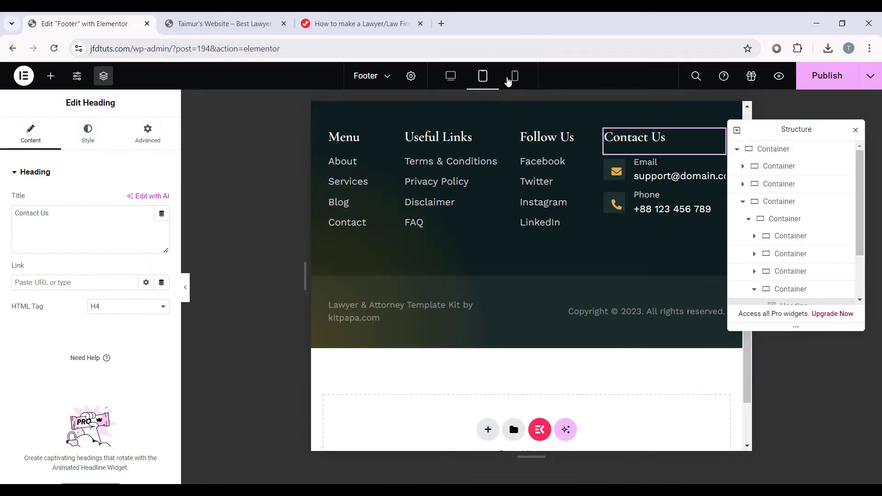
click(515, 79)
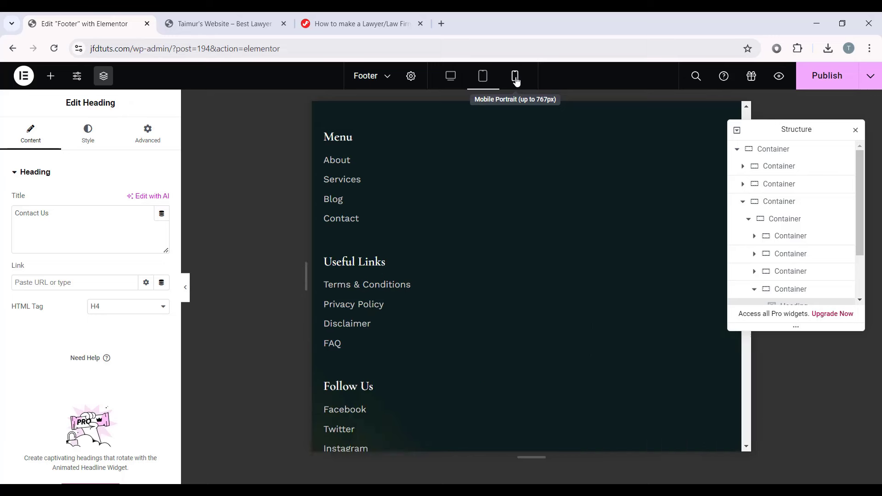
scroll(516, 346, down, 5)
scroll(553, 411, up, 10)
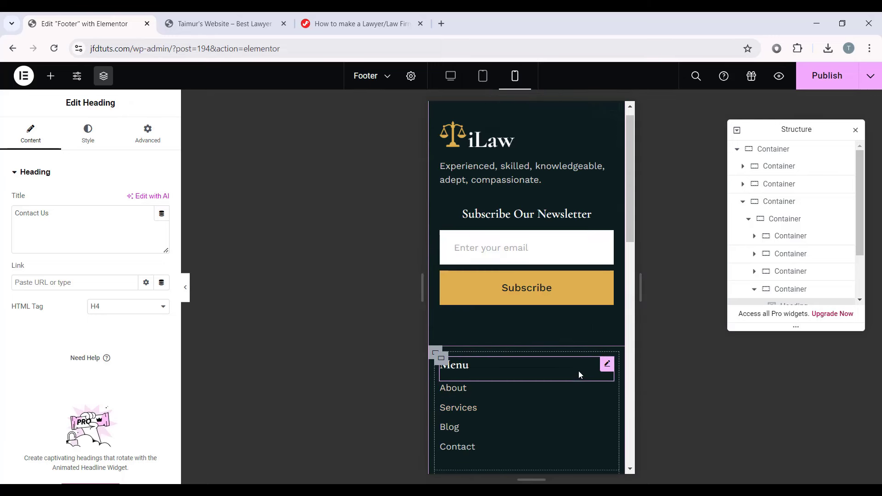
scroll(585, 322, up, 1)
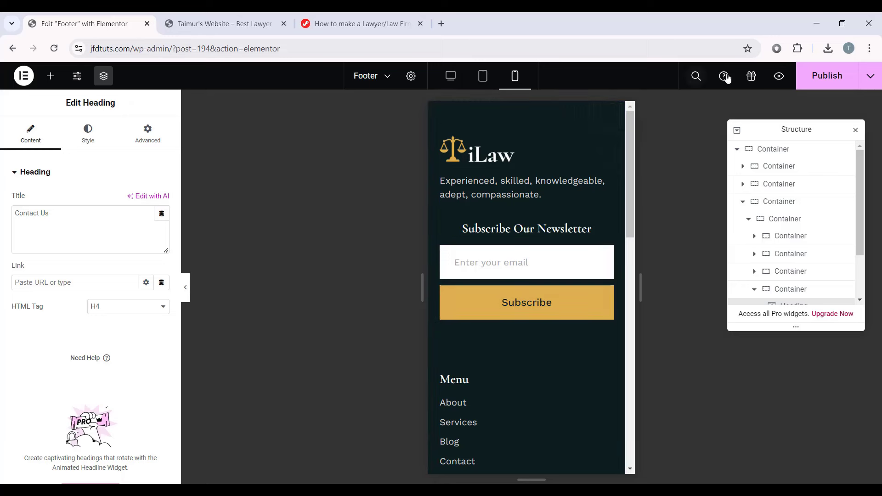
click(450, 76)
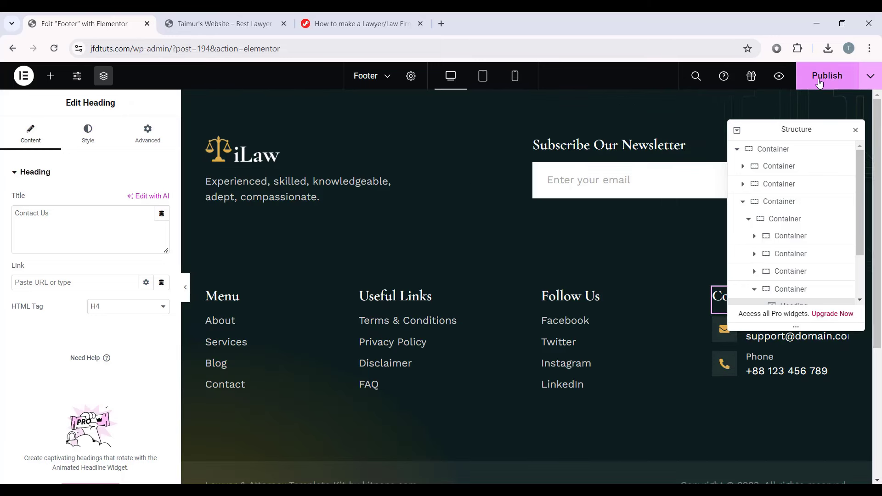
Step: Publish the Footer template and exit Elementor to its WordPress edit page
click(818, 81)
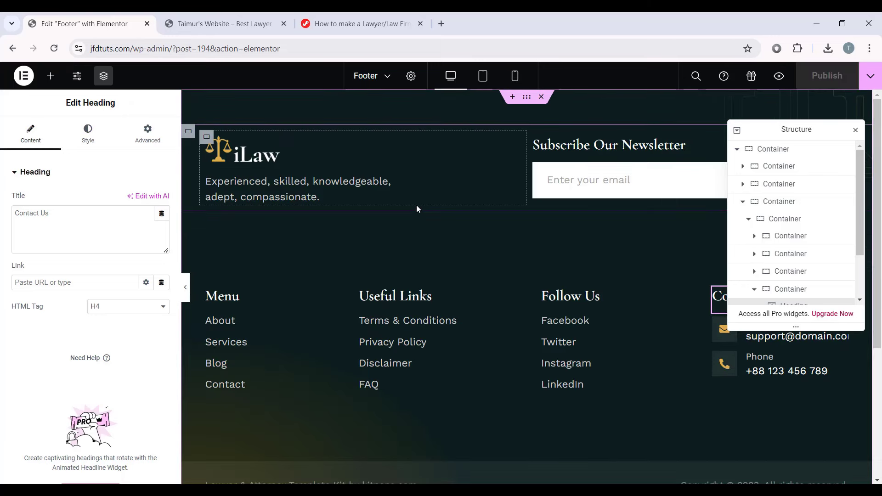
click(24, 76)
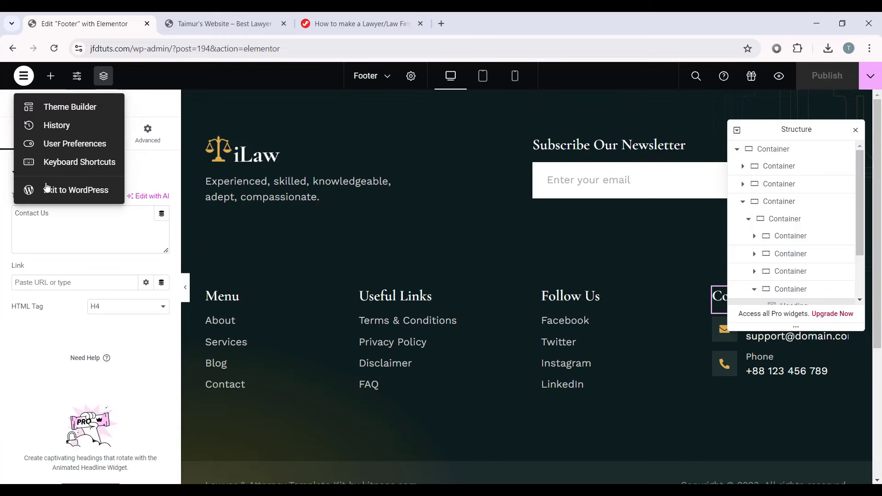
click(56, 190)
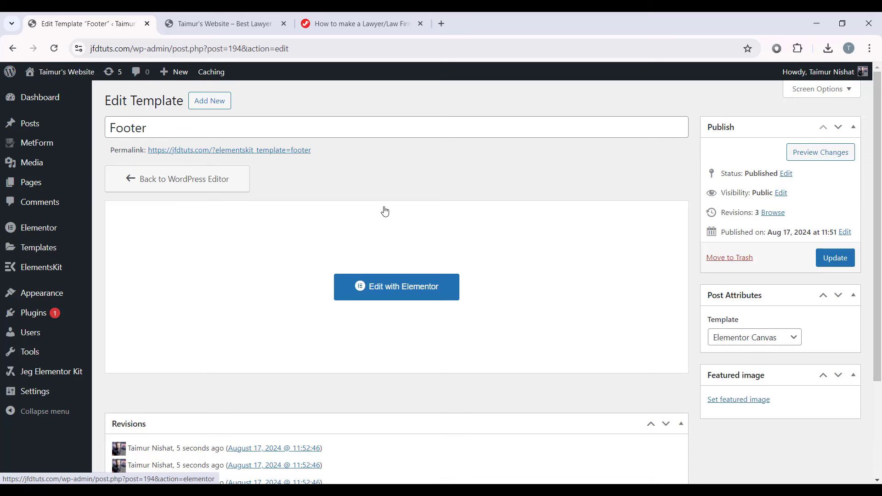
Step: Create and publish a new page titled About, then open it in Elementor
mouse_move(48, 183)
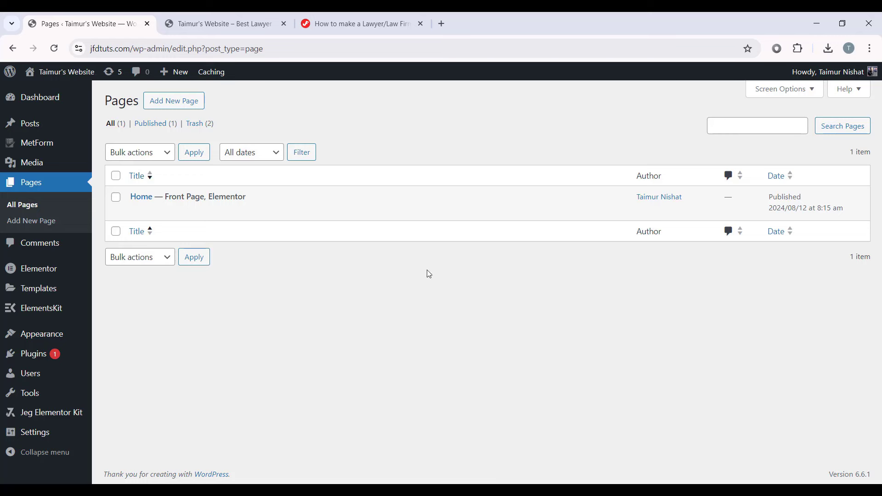
mouse_move(286, 191)
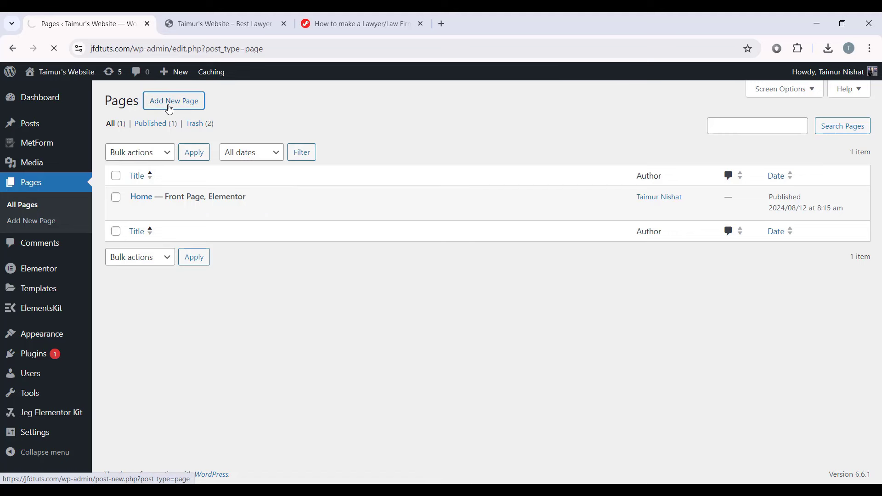
text(About)
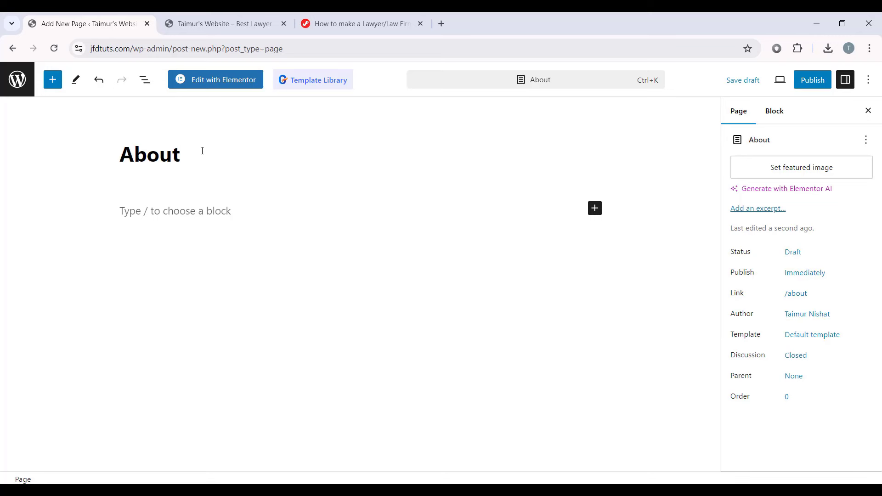
click(816, 88)
click(758, 81)
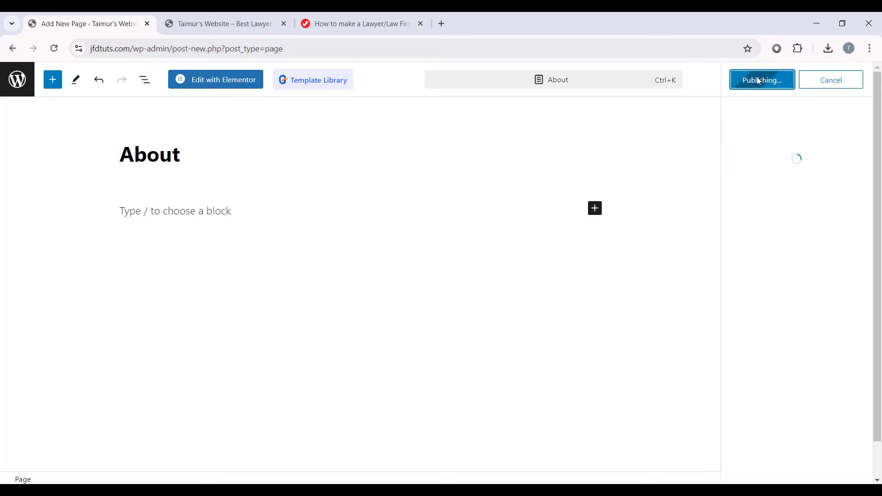
click(224, 84)
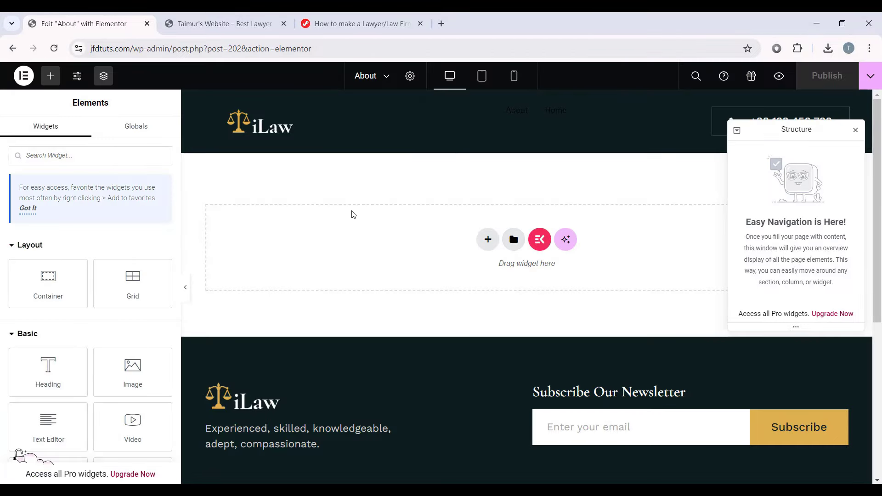
Step: Locate the About Page template file in the iLaw Templates folder
scroll(605, 263, down, 6)
scroll(592, 271, up, 6)
drag(786, 130, 776, 226)
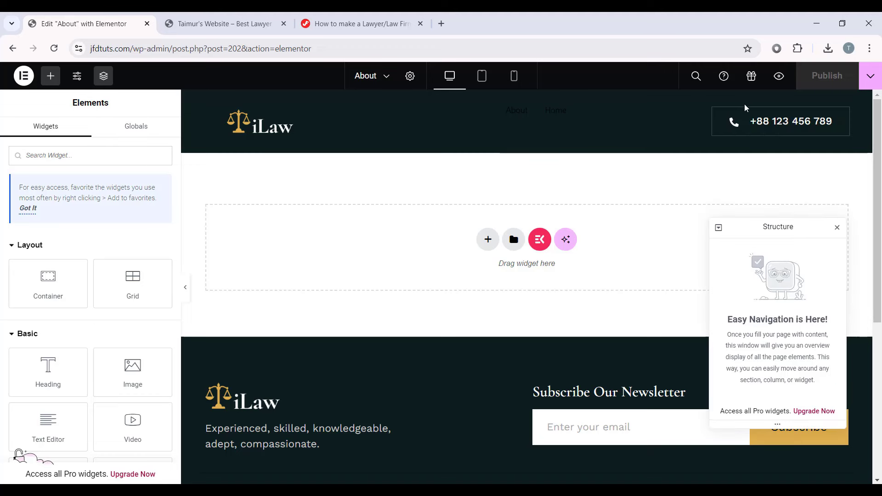
scroll(327, 345, down, 5)
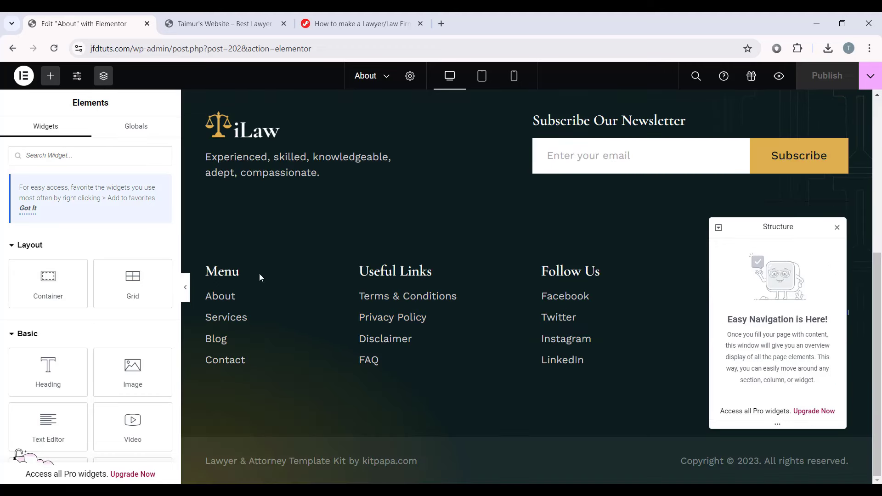
scroll(521, 201, up, 5)
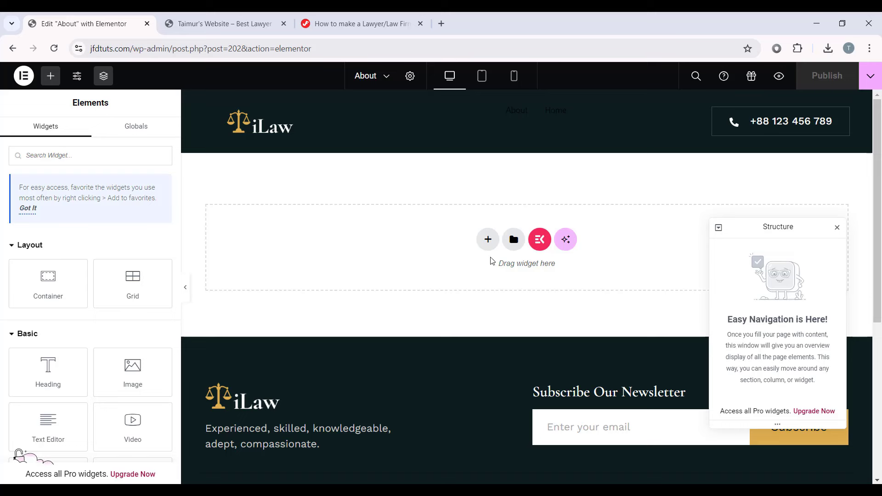
click(324, 488)
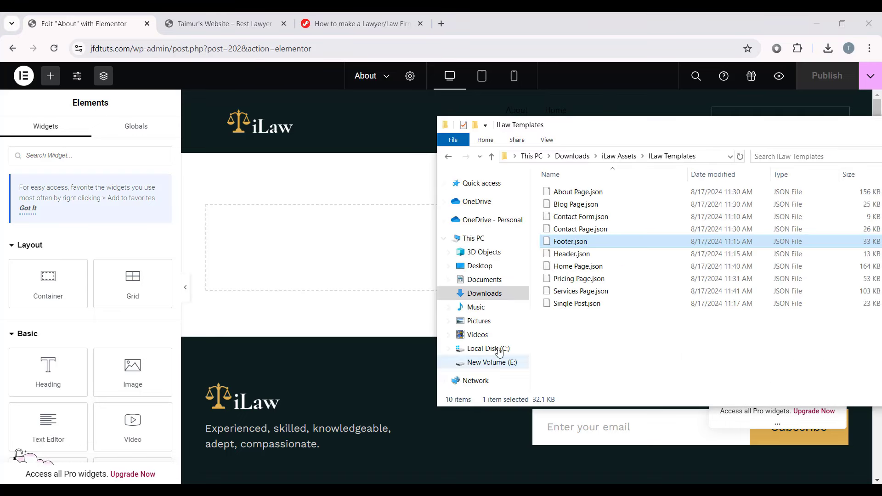
click(597, 192)
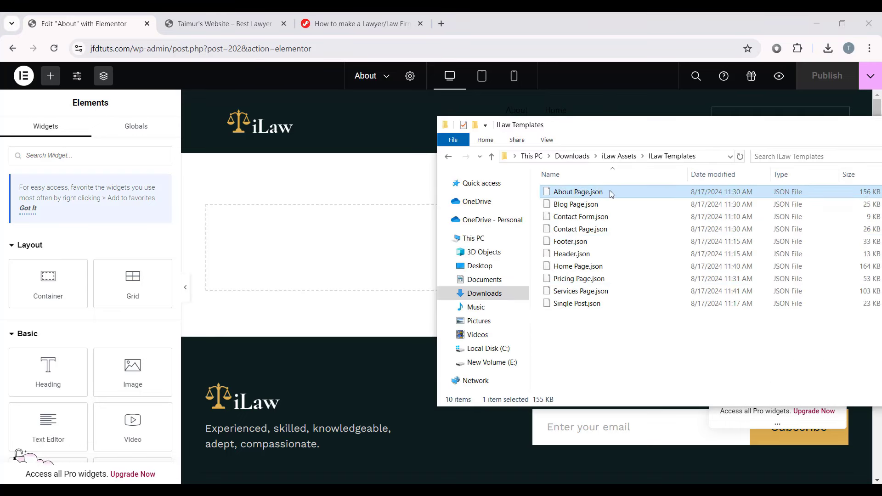
click(386, 167)
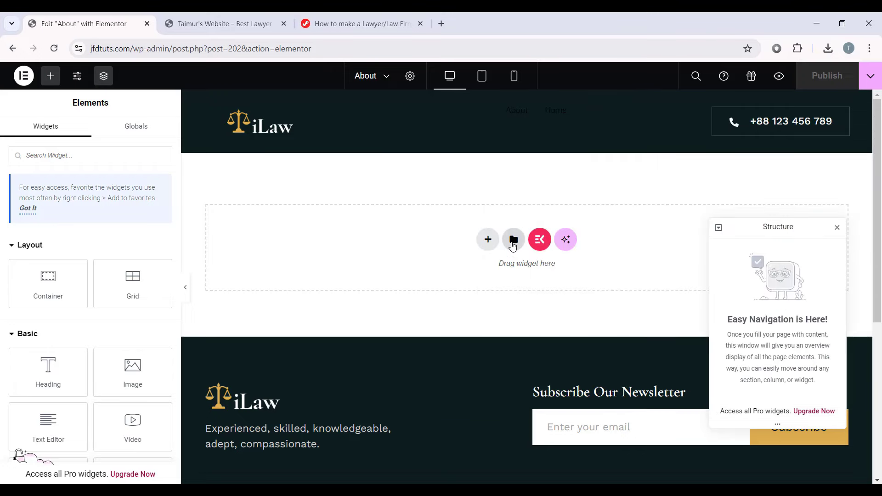
Step: Import About Page.json into the template library and insert it into the About page
click(513, 240)
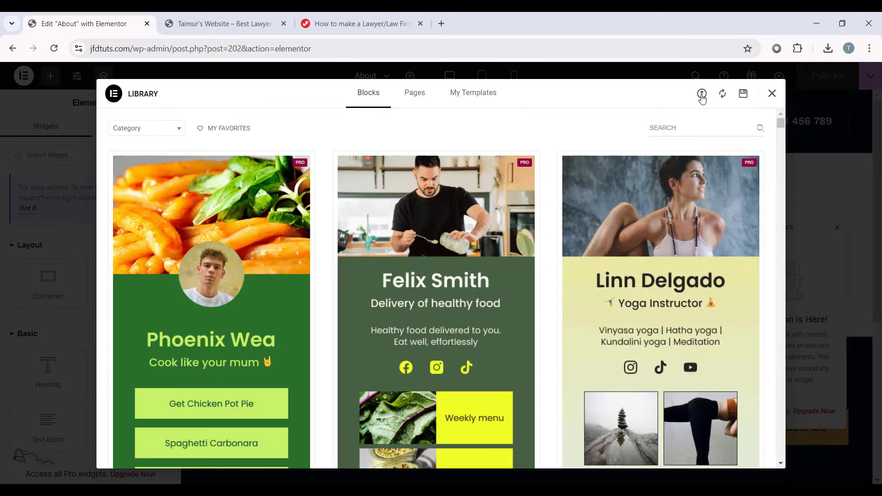
click(701, 94)
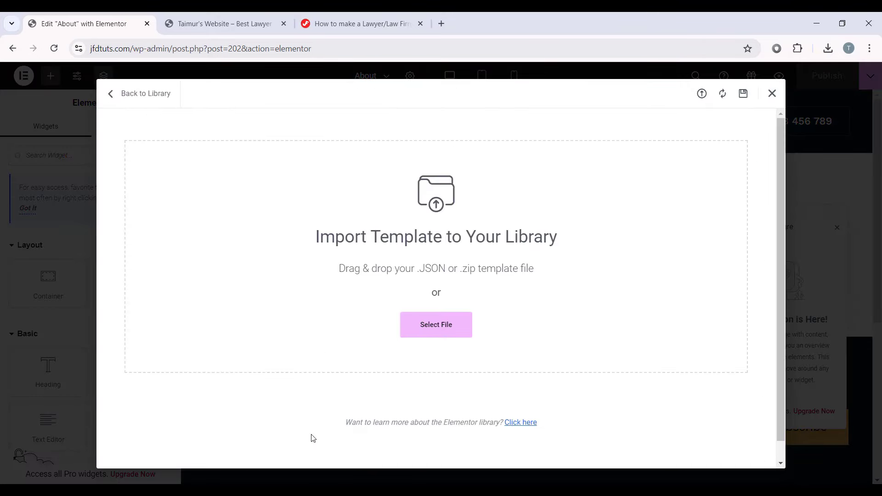
key(alt+Tab)
drag(657, 189, 286, 230)
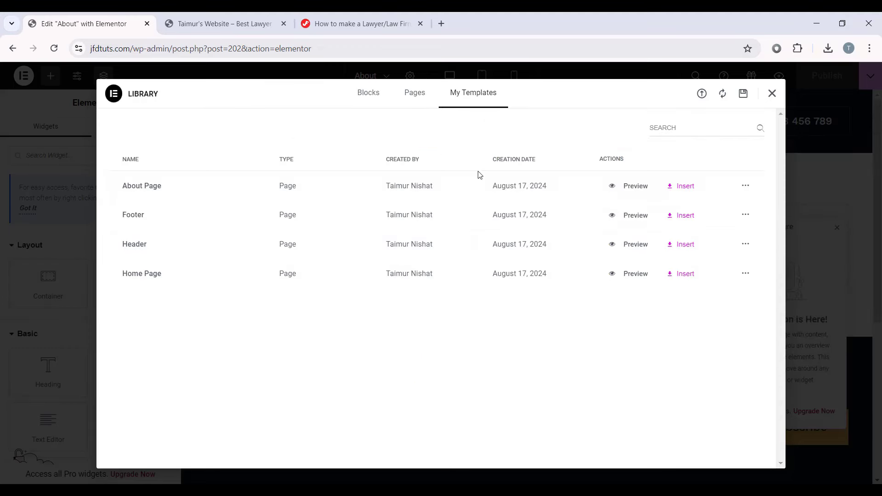
click(684, 186)
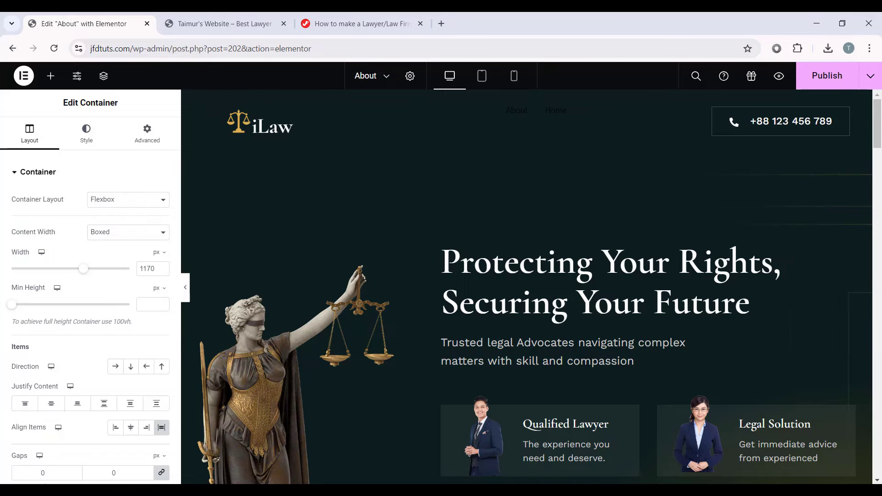
Step: Preview the About page at tablet and mobile widths, then switch back to desktop
drag(880, 137, 880, 223)
scroll(522, 296, up, 15)
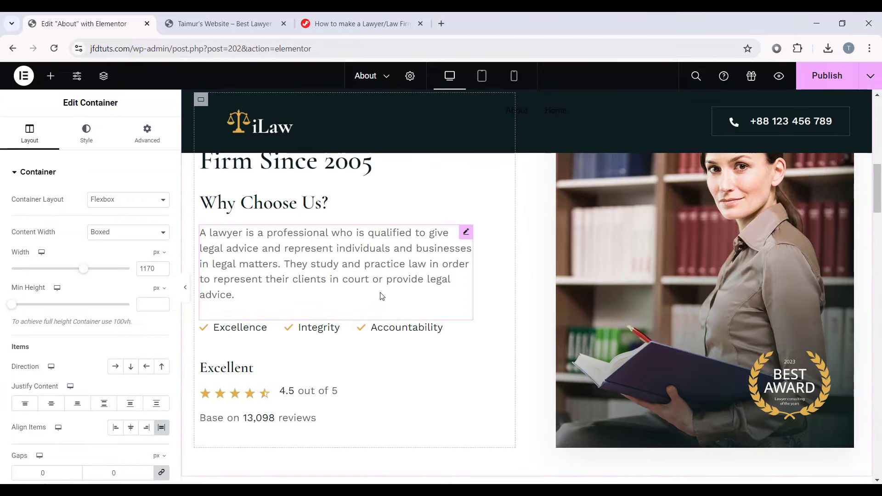
scroll(528, 292, up, 1)
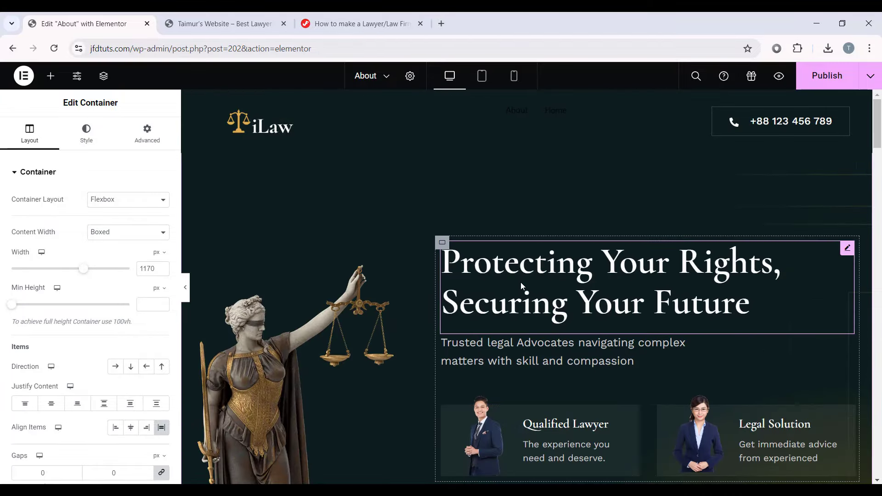
click(482, 75)
click(514, 76)
click(185, 287)
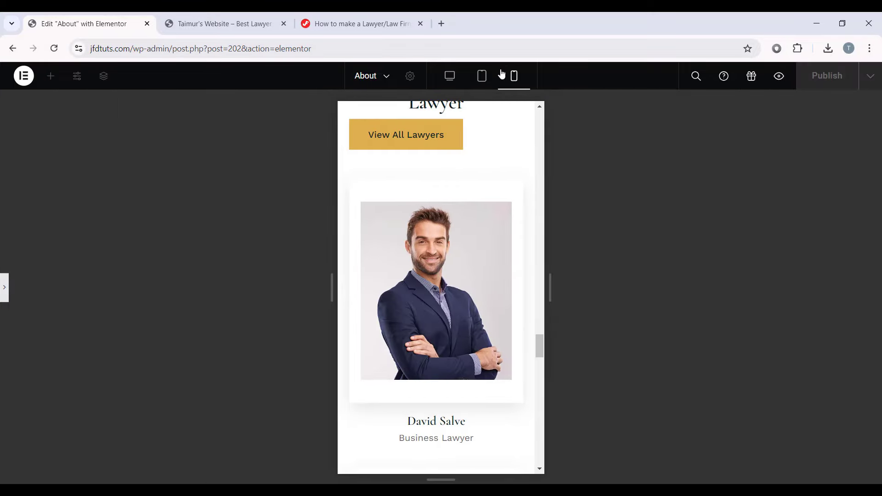
scroll(488, 138, up, 5)
click(482, 76)
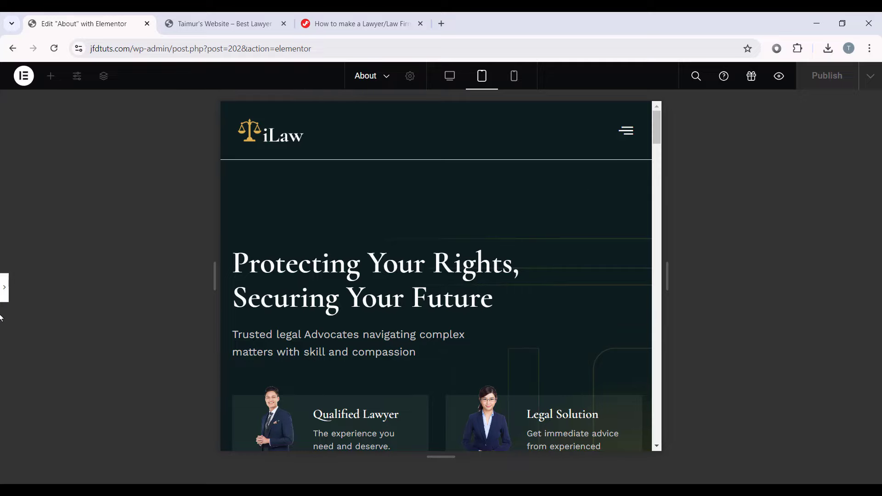
click(450, 75)
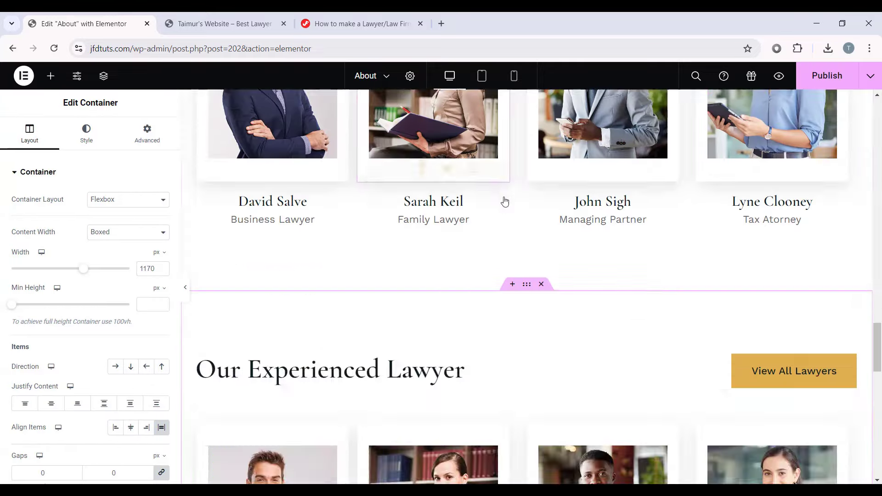
Step: Exit Elementor back to the WordPress admin
scroll(535, 238, up, 20)
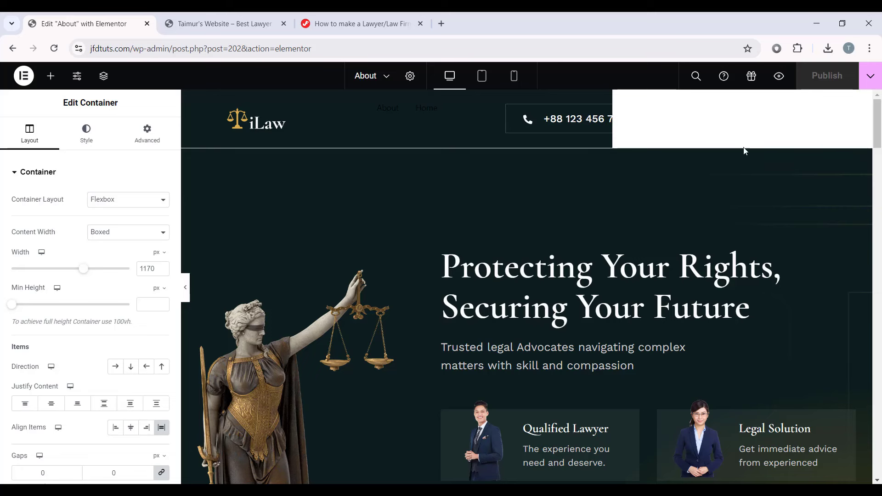
click(21, 83)
click(51, 191)
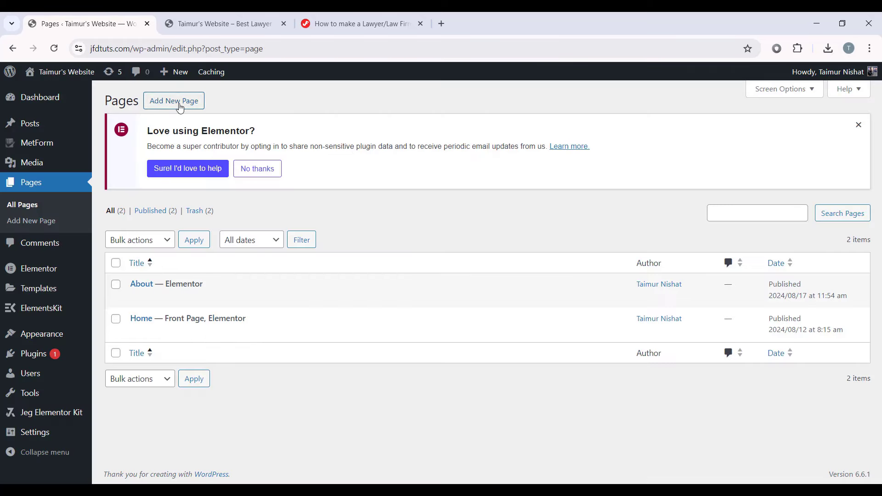
Step: Create and publish a new page titled Pricing, then open it in Elementor
click(180, 102)
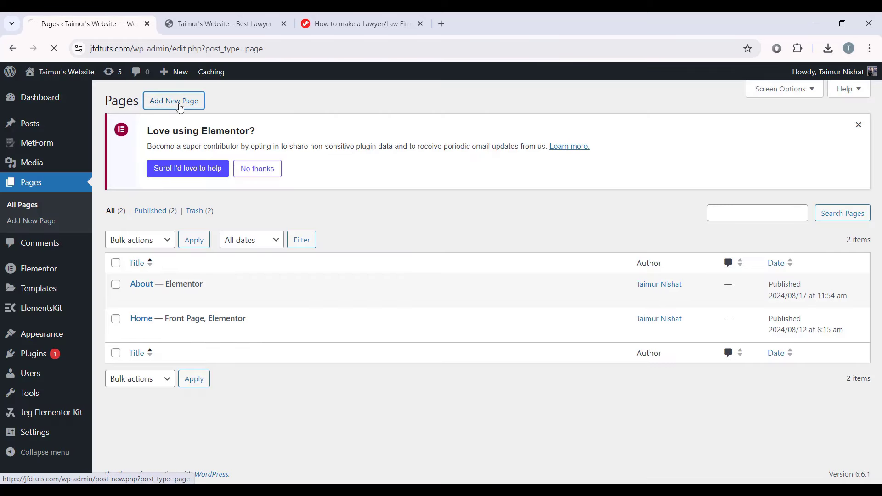
text(Pricing)
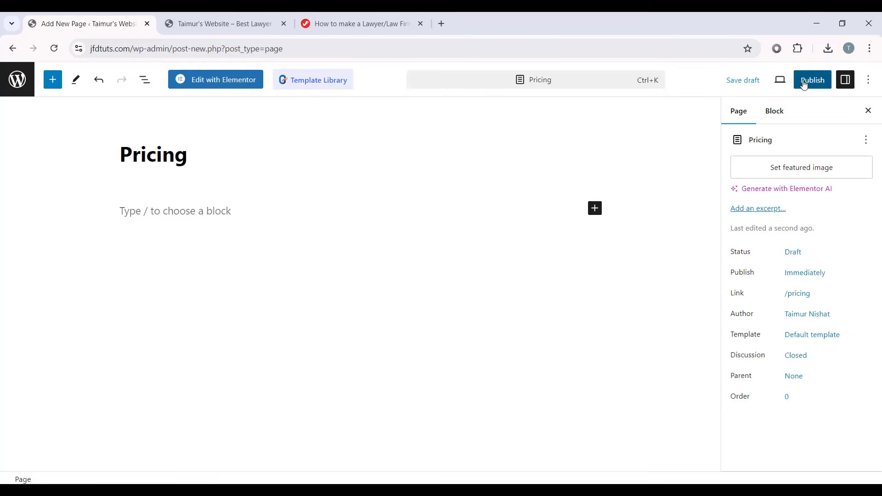
click(803, 84)
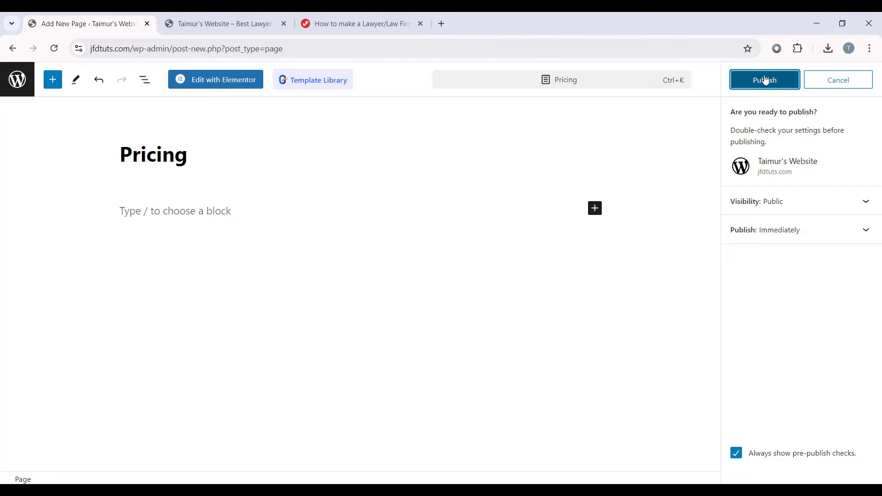
click(765, 80)
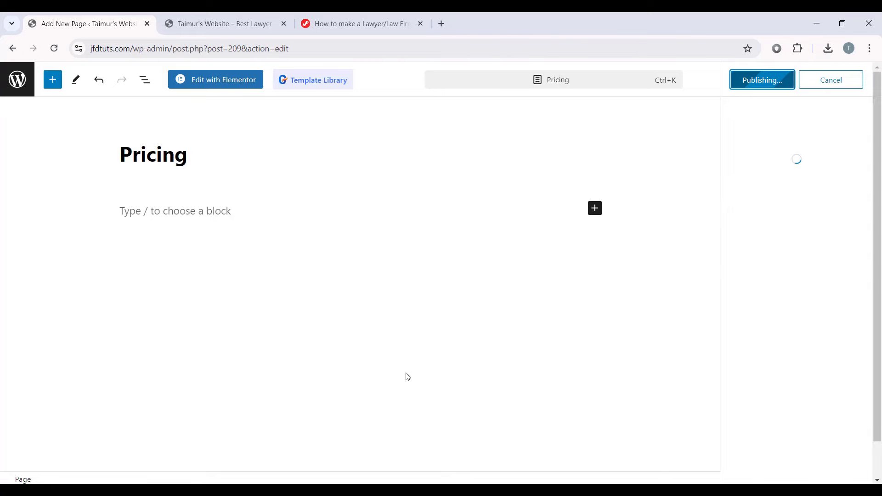
click(234, 87)
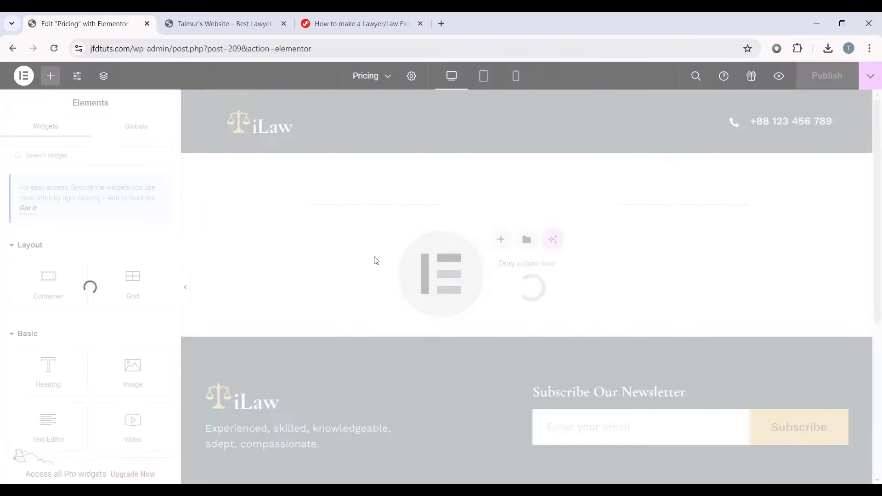
Step: Import Pricing Page.json into the Elementor template library
key(alt+Tab)
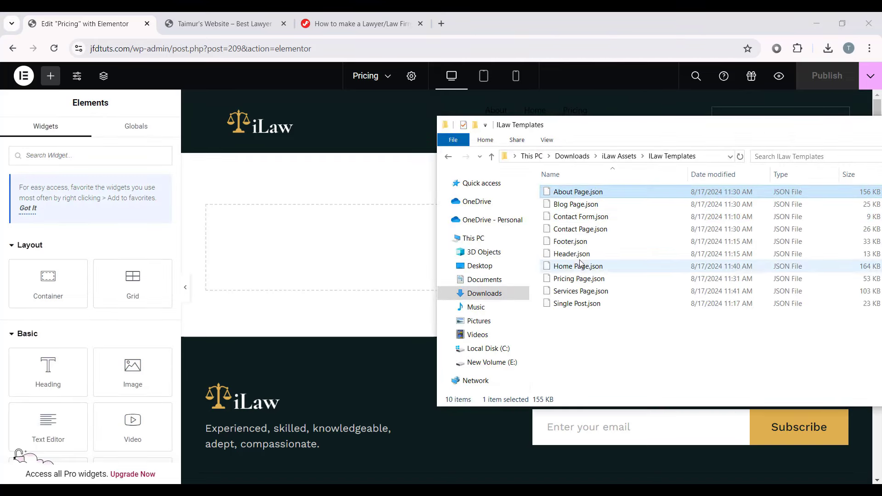
click(583, 279)
click(378, 247)
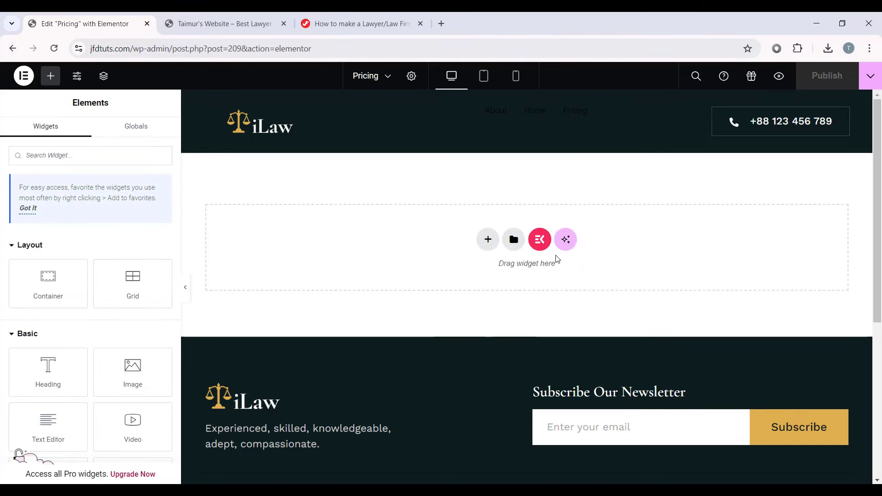
click(514, 239)
click(475, 94)
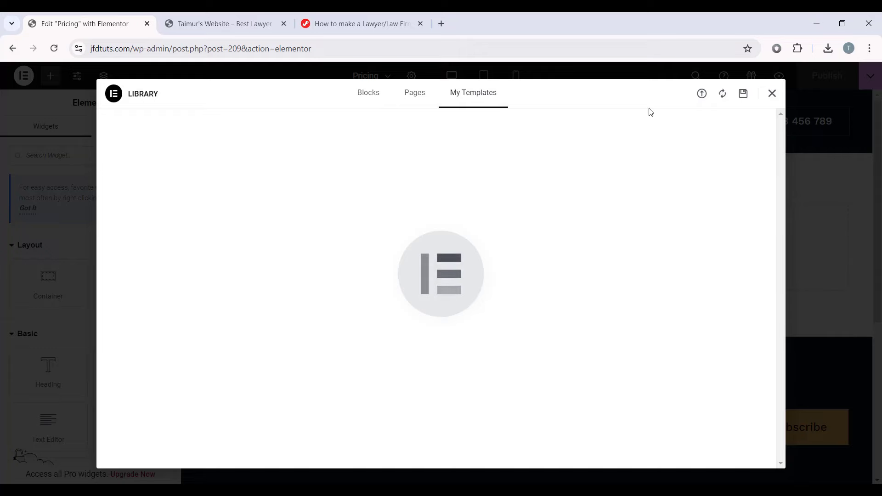
click(703, 95)
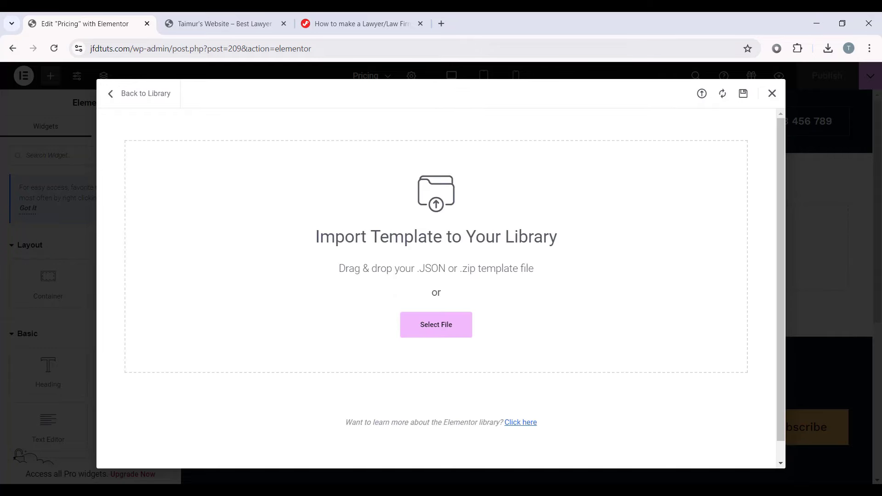
key(alt+Tab)
drag(558, 280, 331, 294)
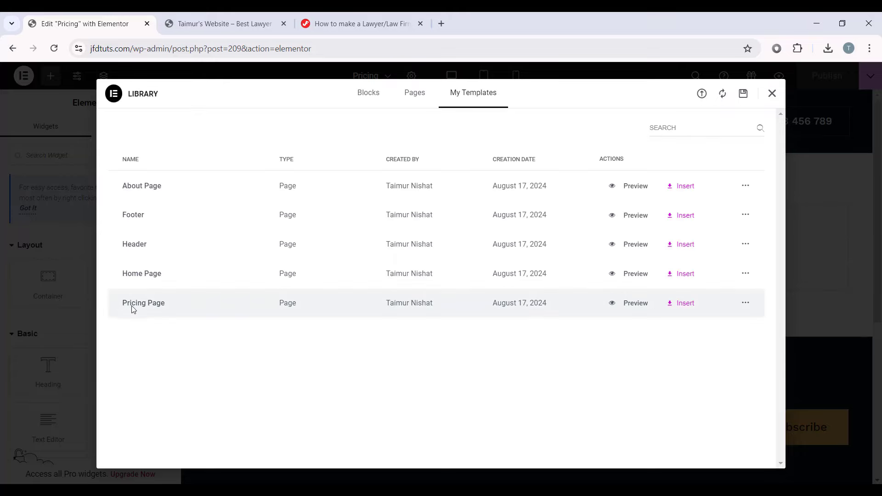
Step: Insert the Pricing Page template and review the resulting pricing layout
click(683, 307)
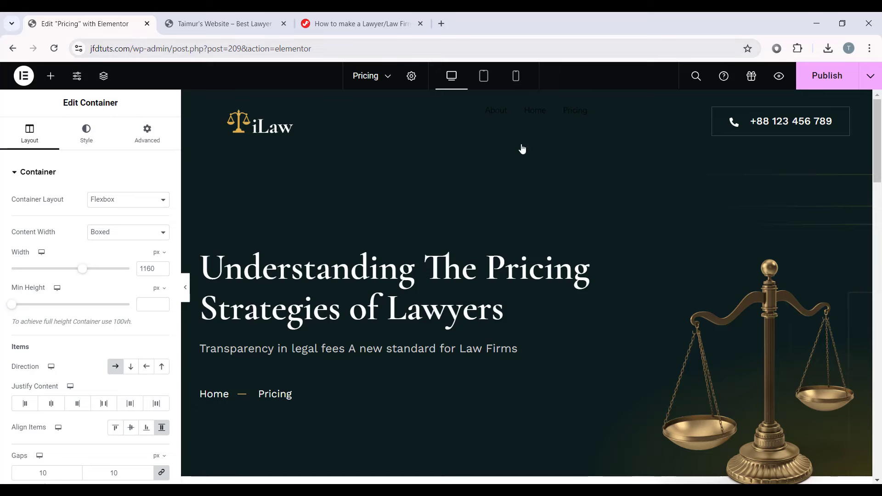
scroll(551, 305, down, 9)
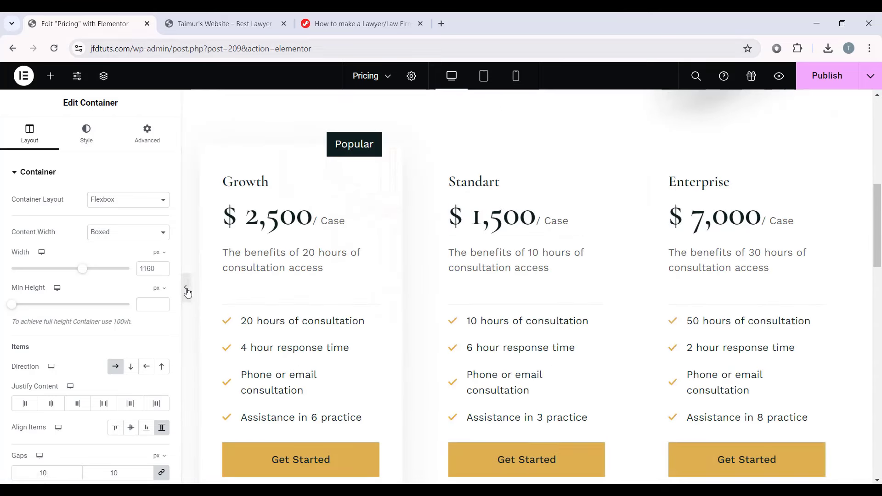
click(186, 288)
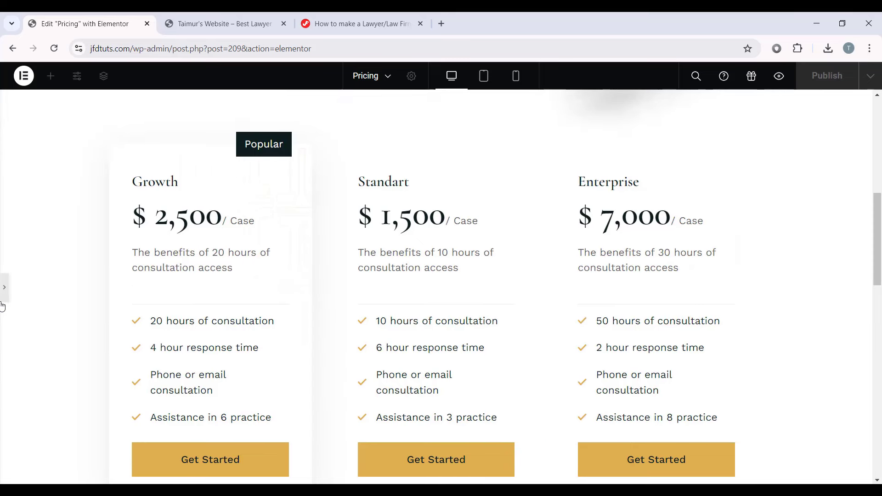
click(4, 287)
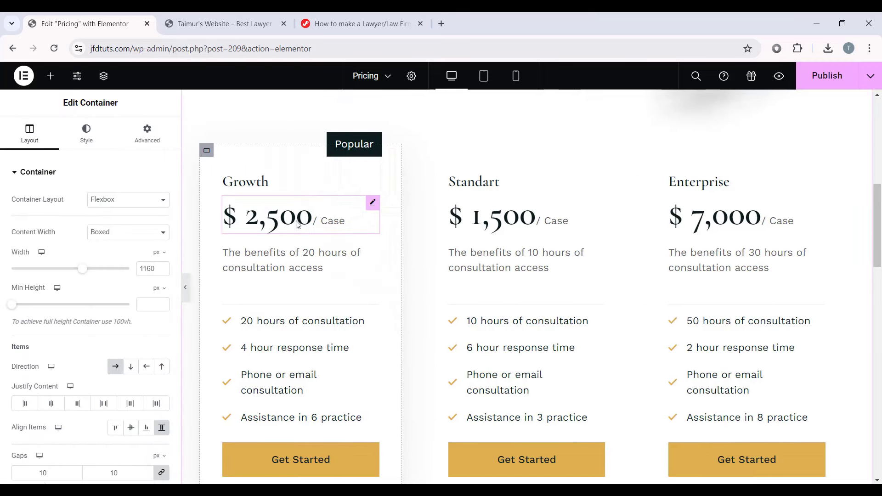
scroll(300, 293, down, 1)
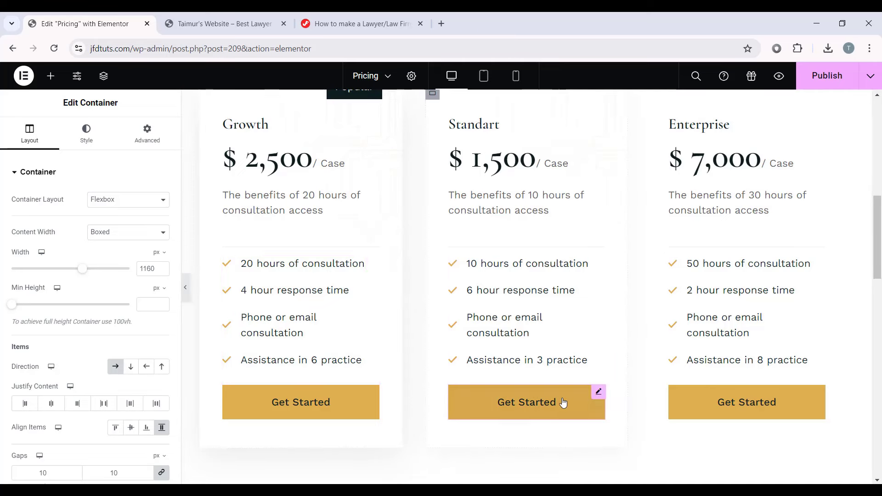
scroll(473, 363, down, 5)
scroll(500, 282, down, 2)
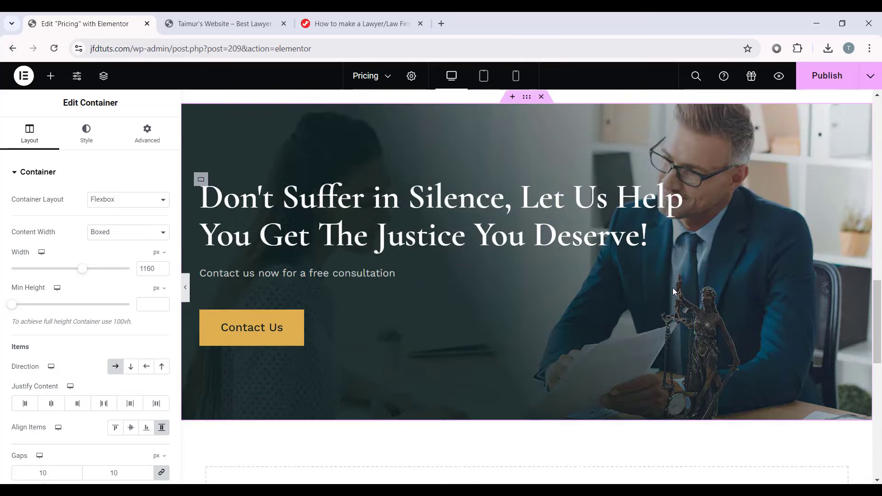
scroll(616, 284, down, 6)
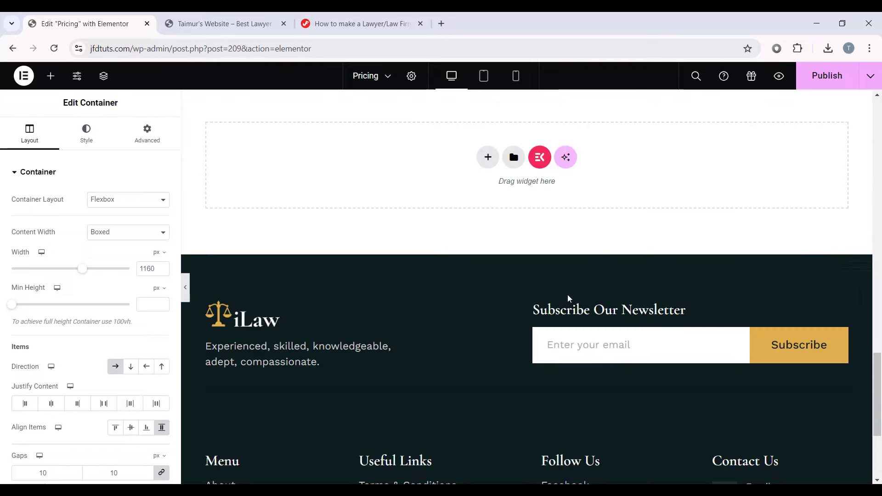
scroll(600, 216, up, 15)
scroll(548, 253, up, 4)
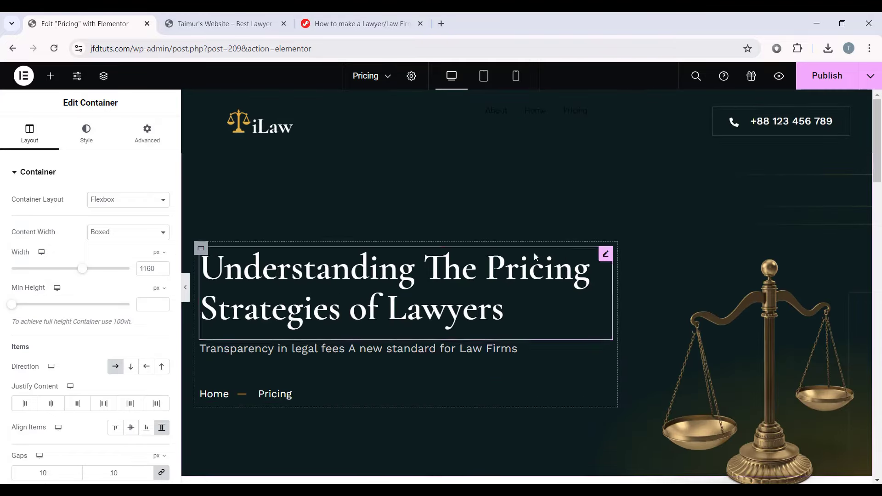
scroll(646, 158, down, 14)
scroll(721, 168, up, 5)
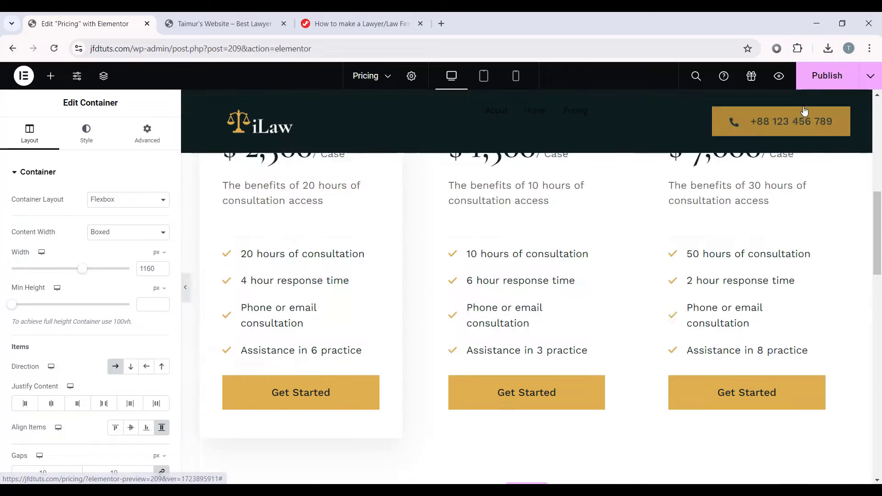
Step: Publish the Pricing page and exit Elementor to the Pages list
click(827, 75)
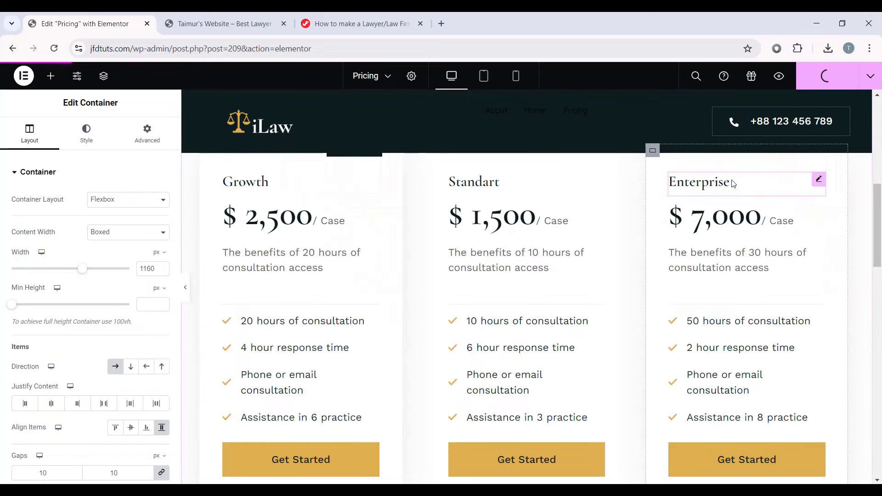
click(24, 76)
click(90, 189)
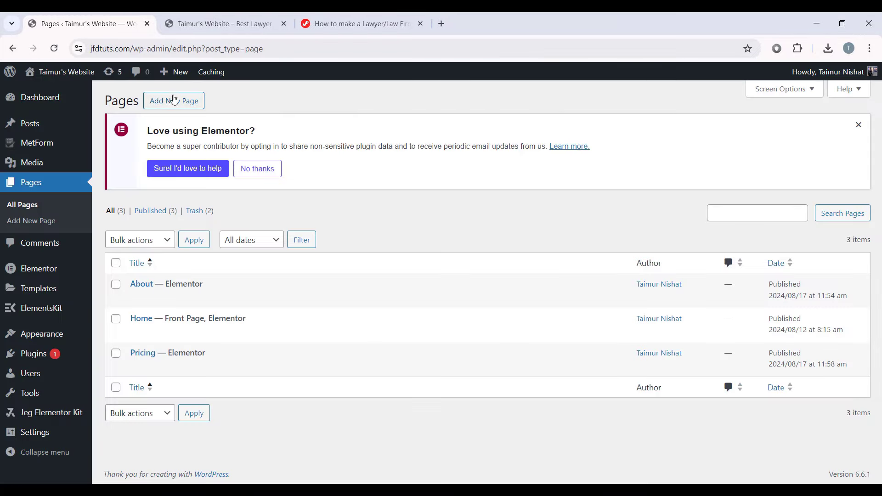
Step: Create and publish a new page titled Services, then open it in Elementor
click(174, 100)
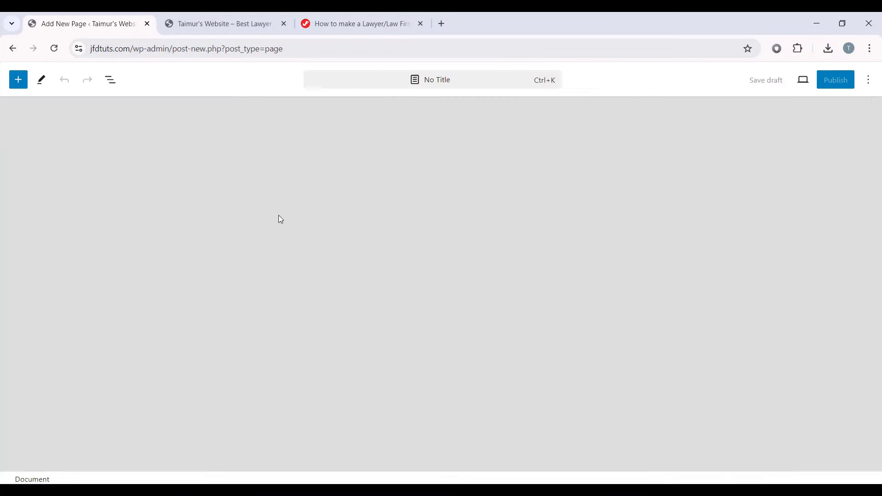
text(Services)
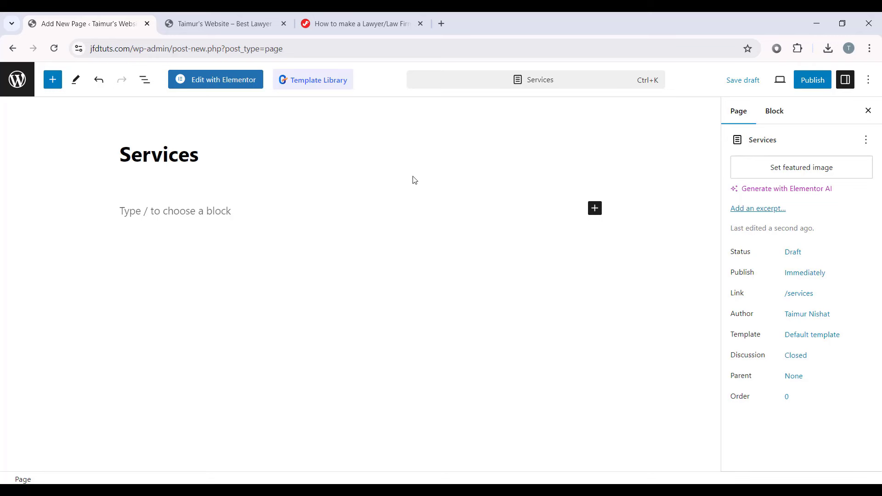
click(812, 81)
click(763, 80)
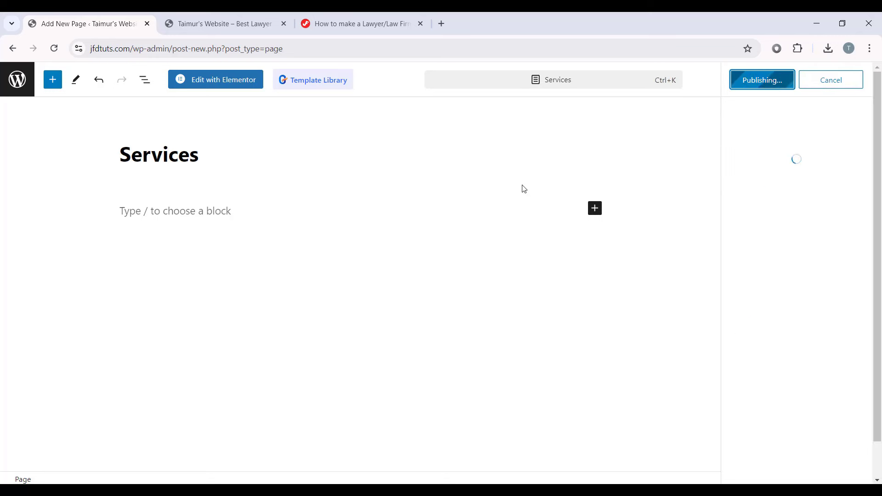
click(235, 81)
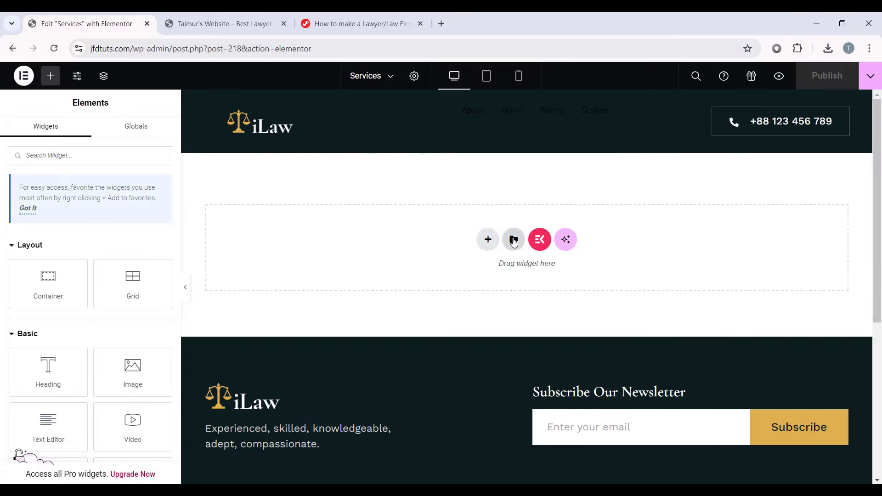
Step: Import Services Page.json through the template library's My Templates import
click(513, 240)
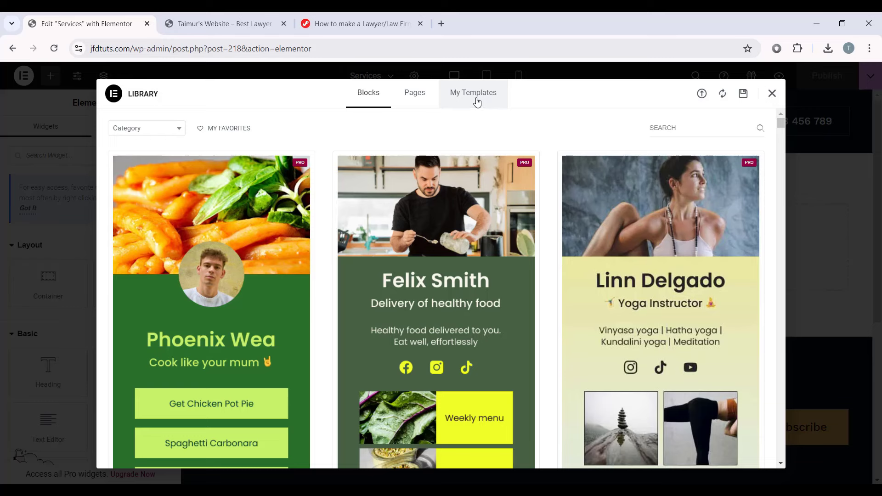
click(476, 102)
click(702, 95)
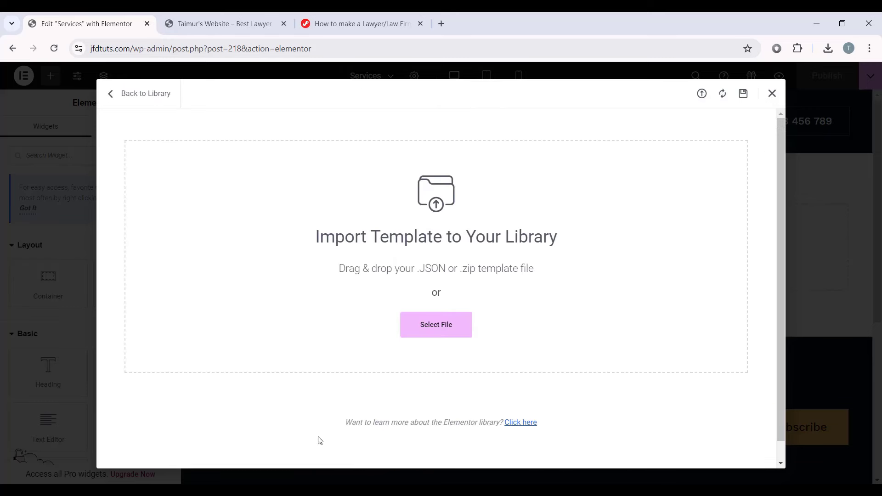
click(560, 293)
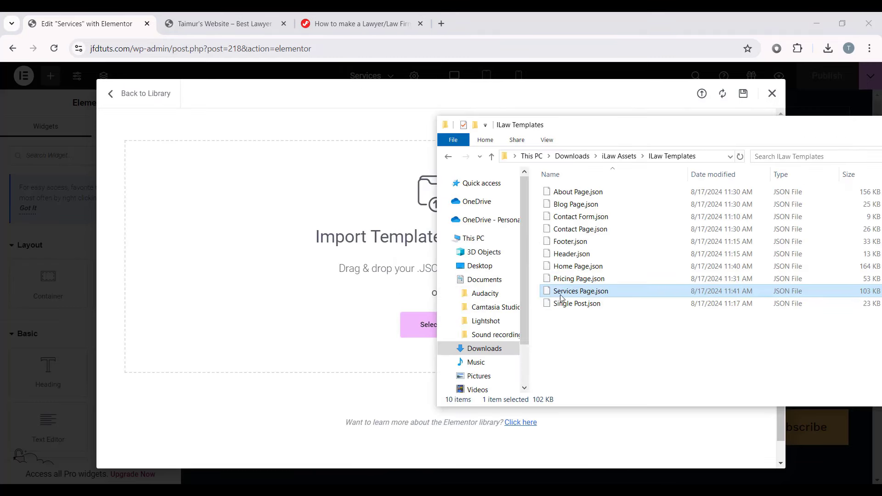
drag(613, 293, 305, 256)
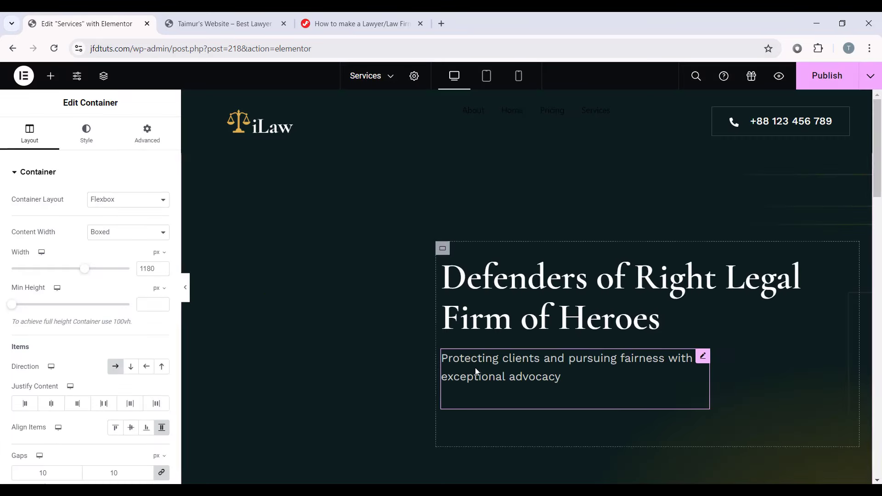
Step: Scroll through the Services page with the editing panel hidden to preview it
scroll(450, 230, down, 2)
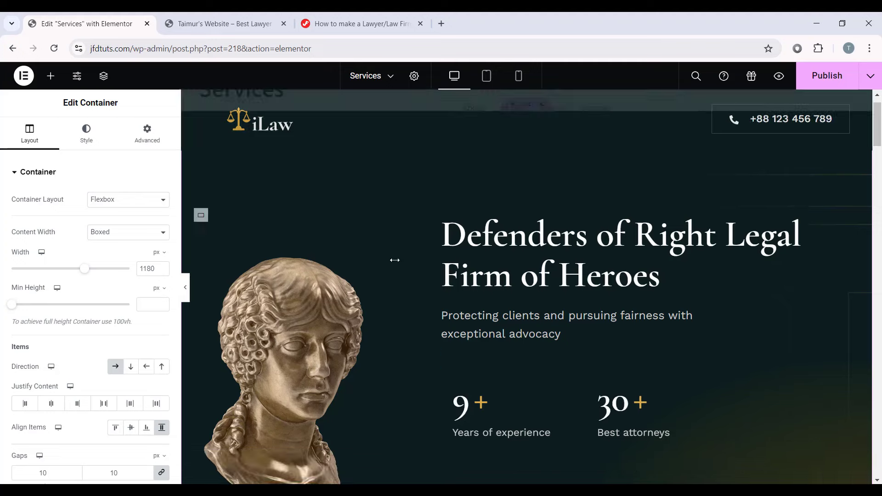
scroll(441, 321, down, 8)
scroll(483, 285, up, 10)
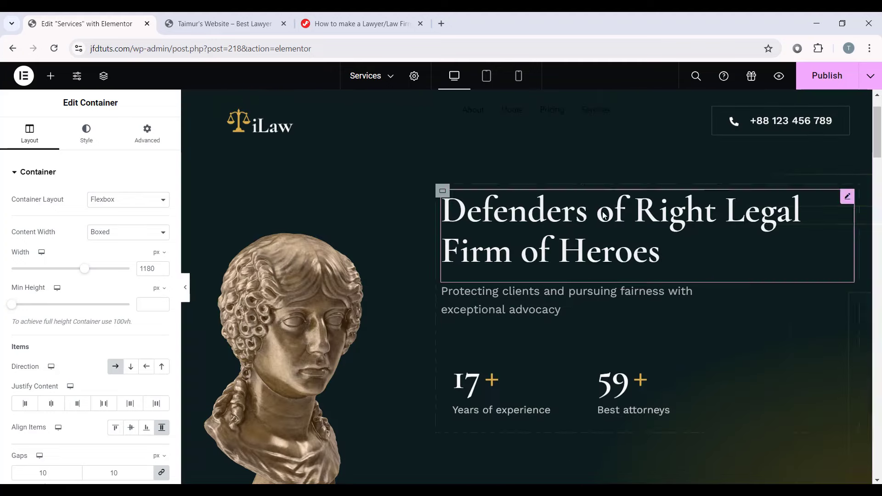
scroll(491, 276, down, 10)
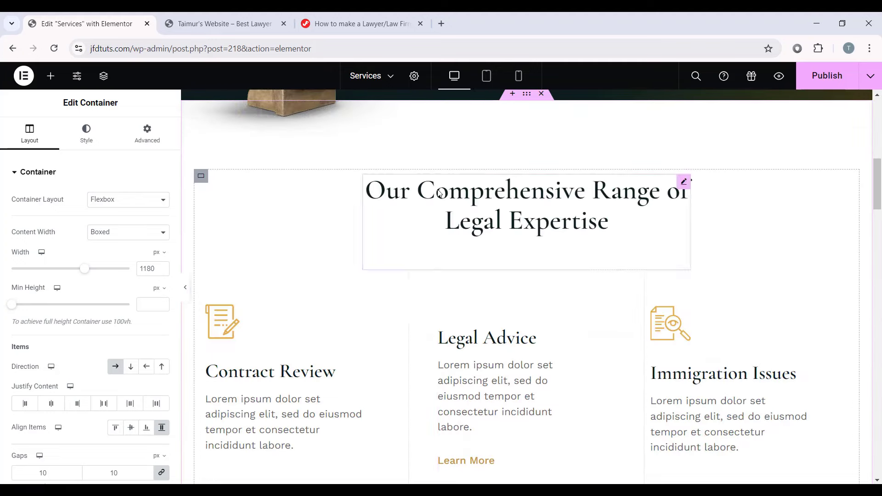
scroll(785, 465, down, 6)
scroll(665, 370, up, 3)
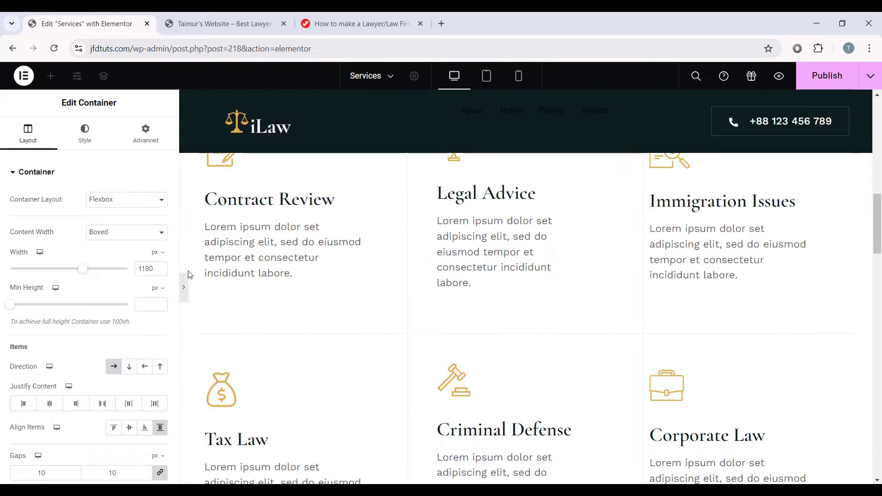
click(185, 287)
scroll(193, 279, up, 3)
scroll(426, 280, down, 4)
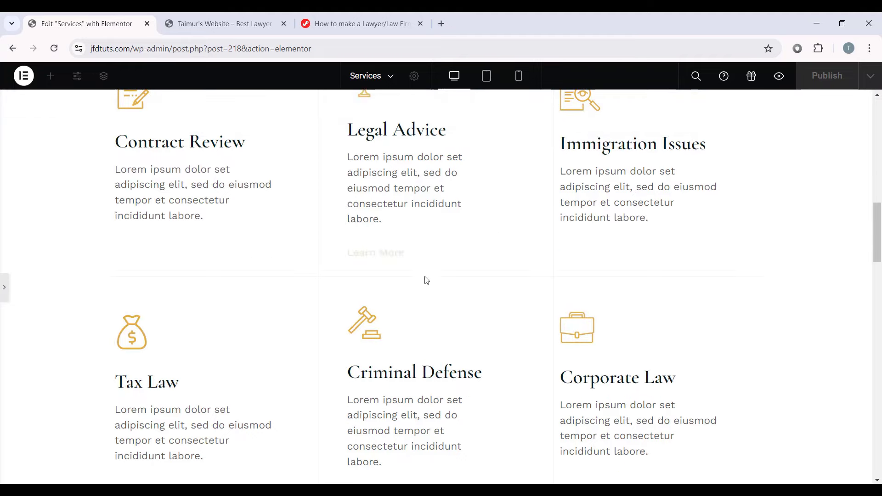
click(3, 288)
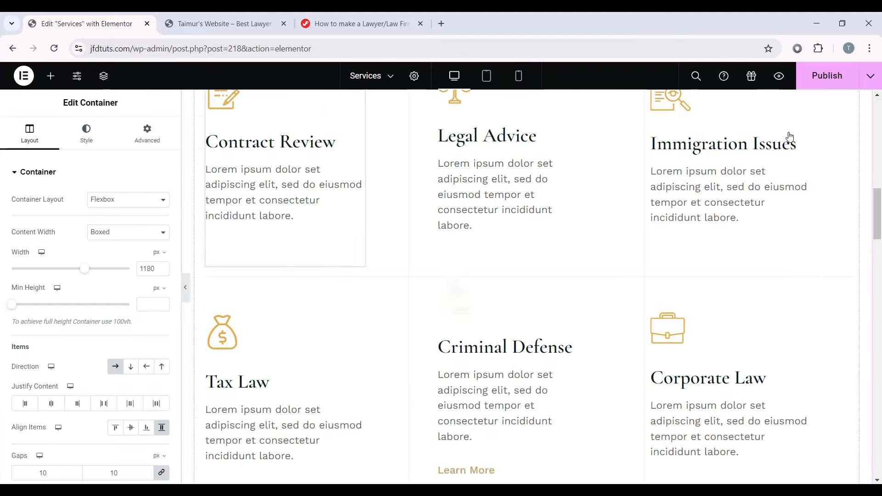
Step: Preview the Services page at tablet and mobile sizes
scroll(543, 210, down, 10)
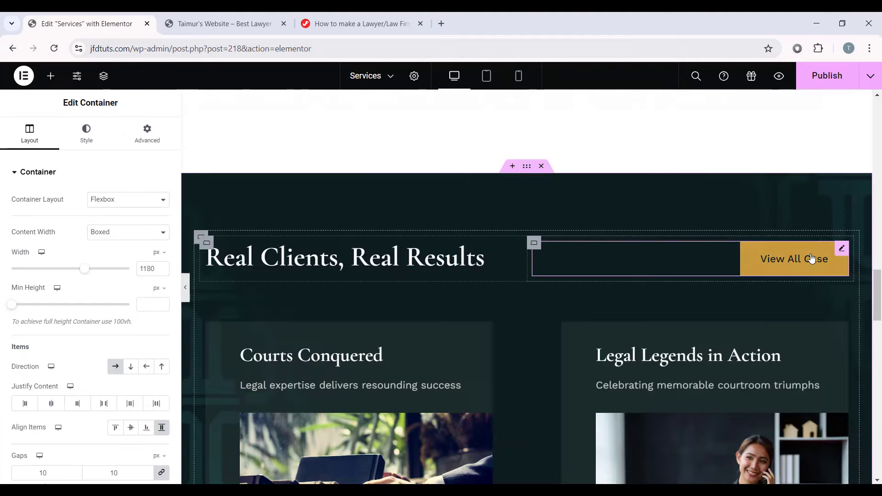
scroll(600, 272, down, 10)
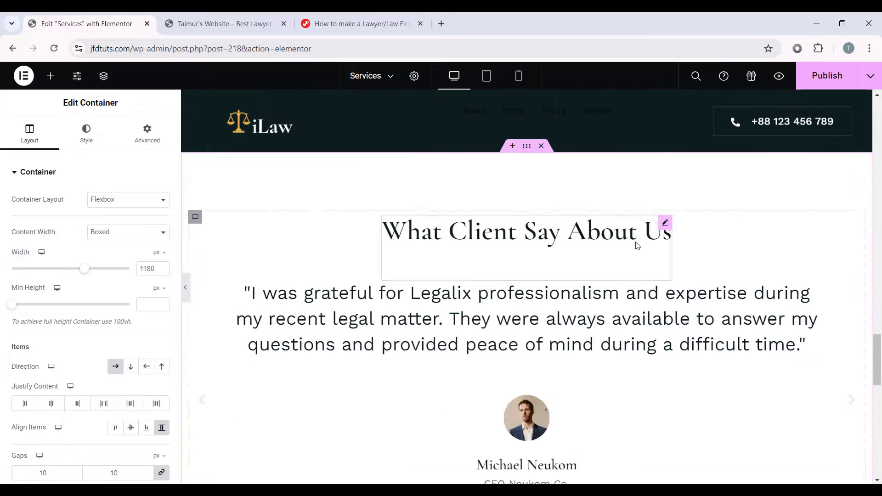
scroll(635, 176, up, 5)
scroll(635, 176, down, 15)
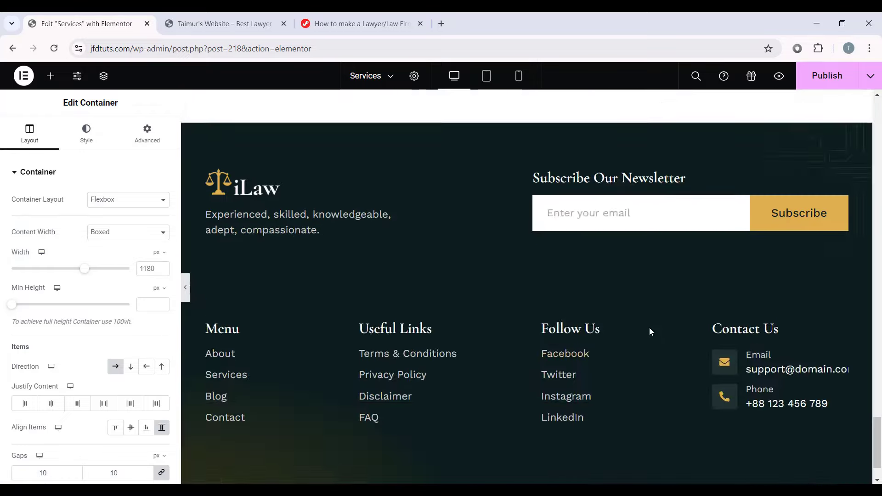
scroll(649, 331, up, 10)
scroll(643, 308, up, 10)
scroll(643, 299, down, 10)
scroll(673, 280, up, 15)
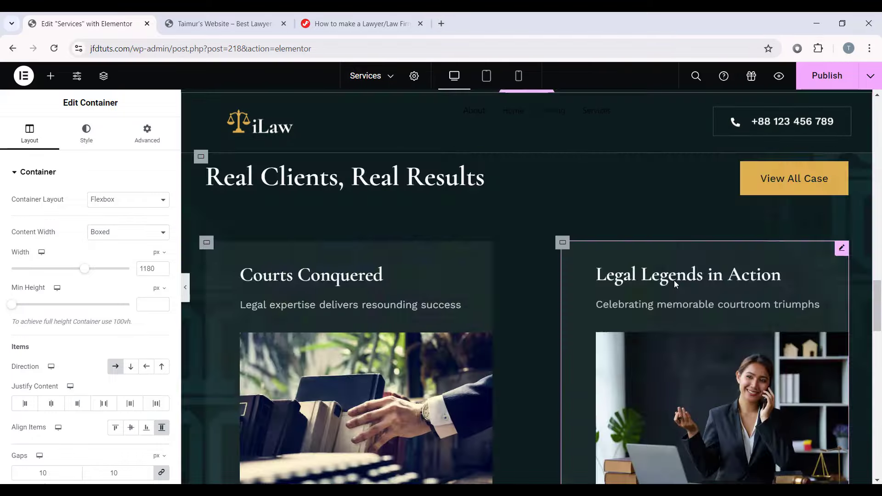
scroll(608, 271, up, 5)
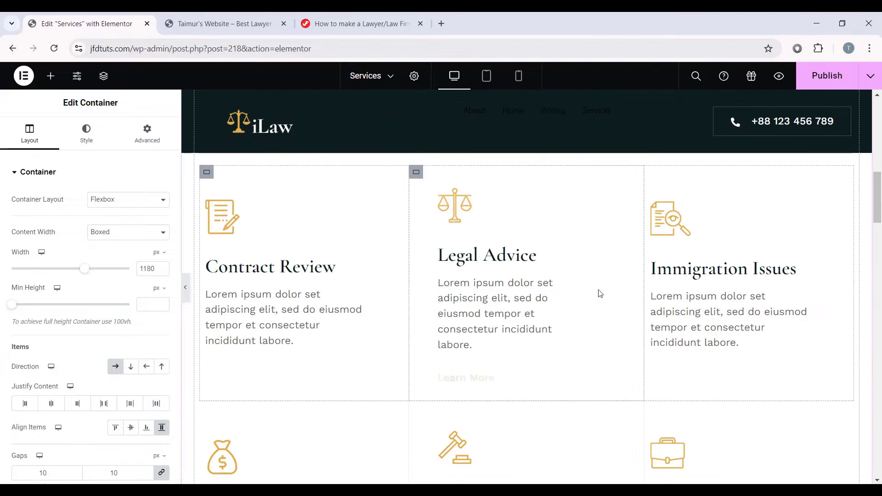
scroll(599, 292, up, 10)
scroll(529, 270, up, 4)
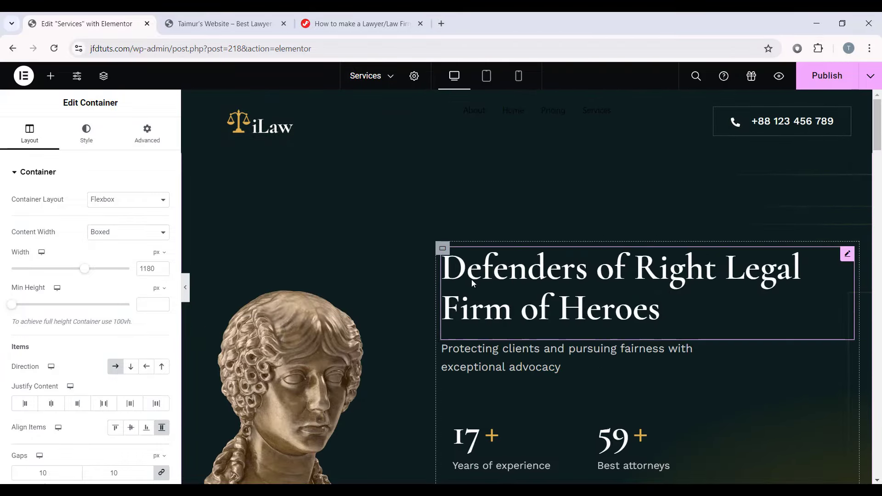
click(485, 76)
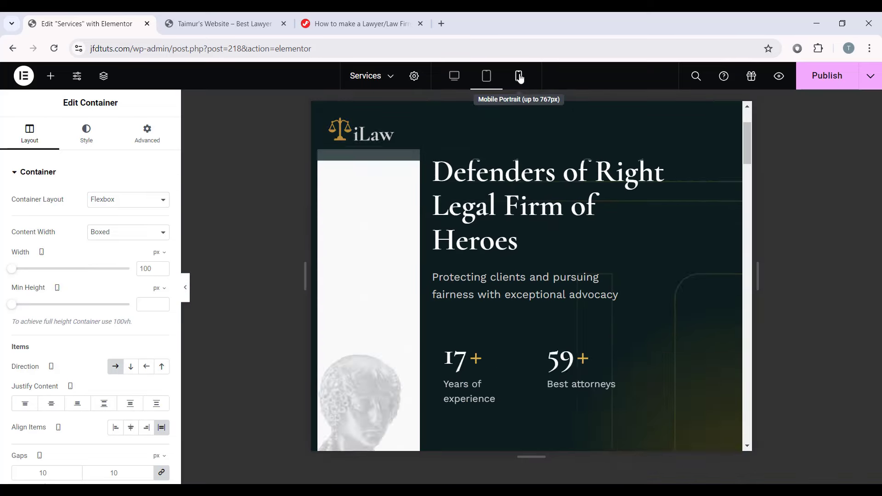
click(518, 76)
scroll(549, 184, down, 5)
drag(629, 296, 755, 136)
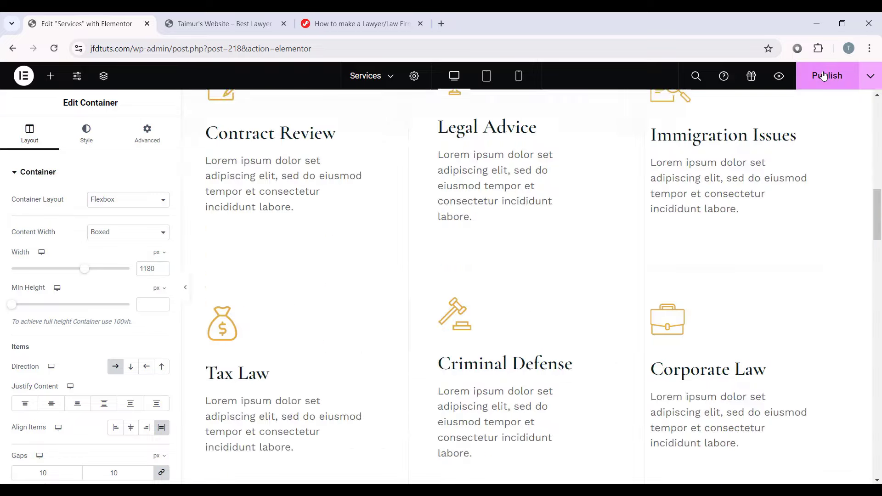
Step: Publish the Services page and exit Elementor back to the Pages list
click(823, 75)
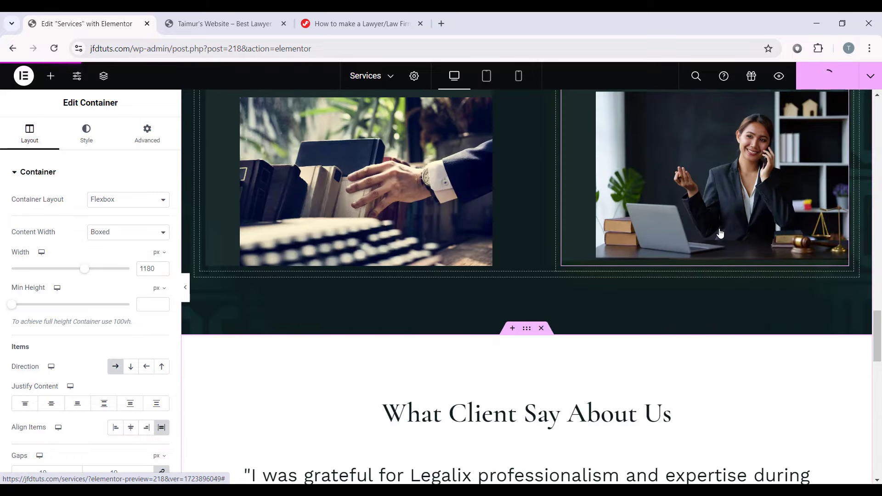
click(24, 75)
click(40, 190)
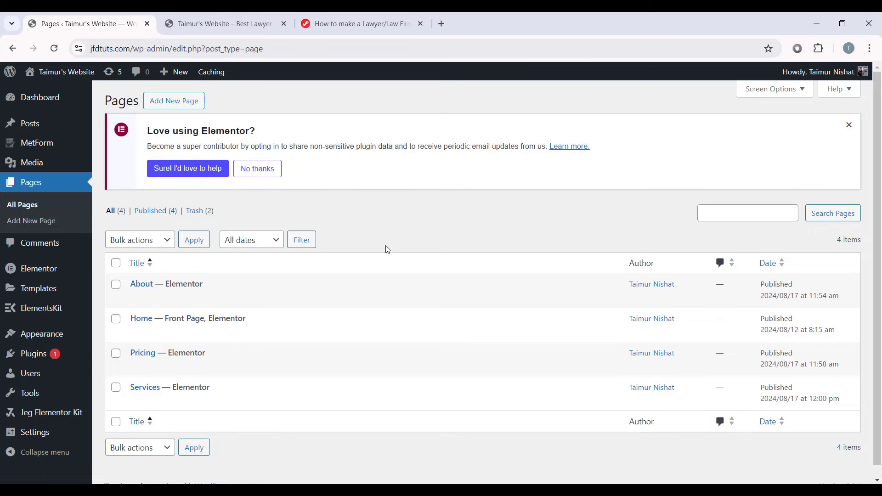
Step: Create a new page titled 'Contact' and open it in Elementor
click(195, 103)
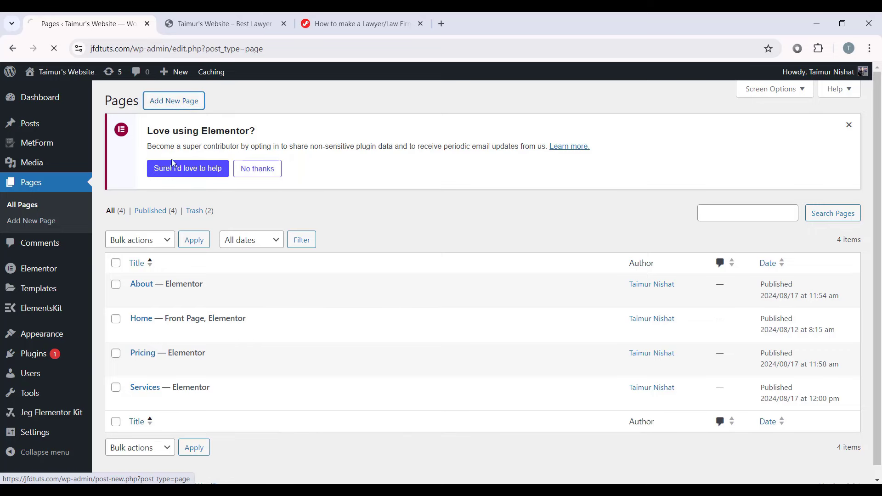
text(Contact)
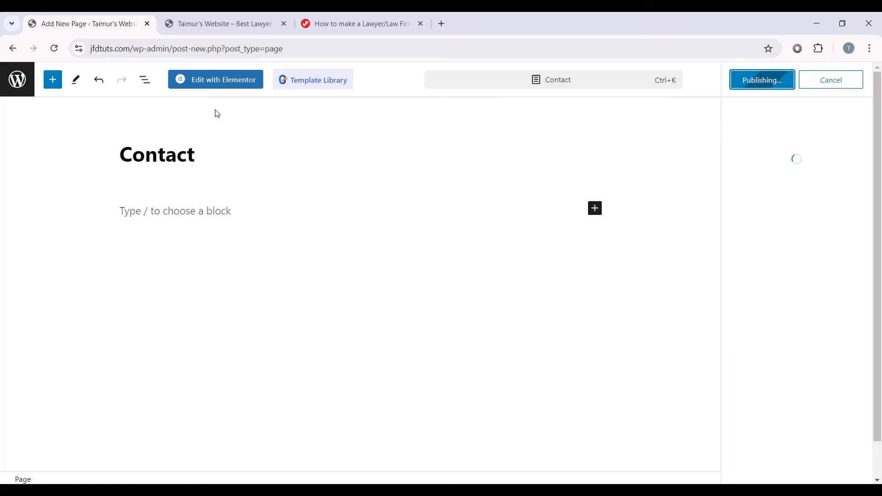
click(214, 83)
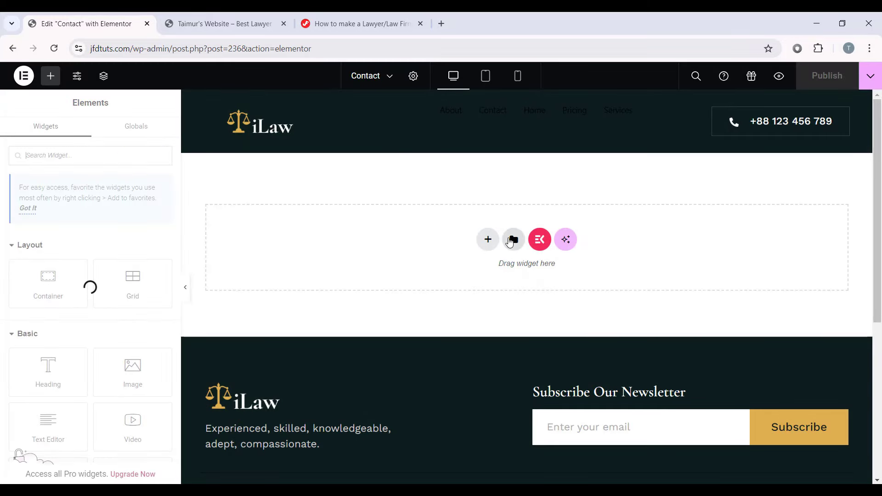
Step: Import Contact Page.json into the template library and insert the Contact Page template
click(513, 240)
click(701, 94)
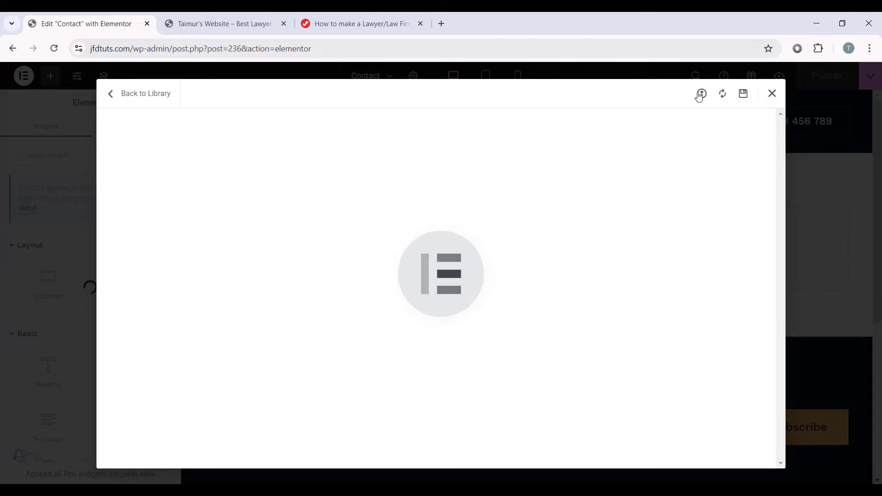
click(269, 487)
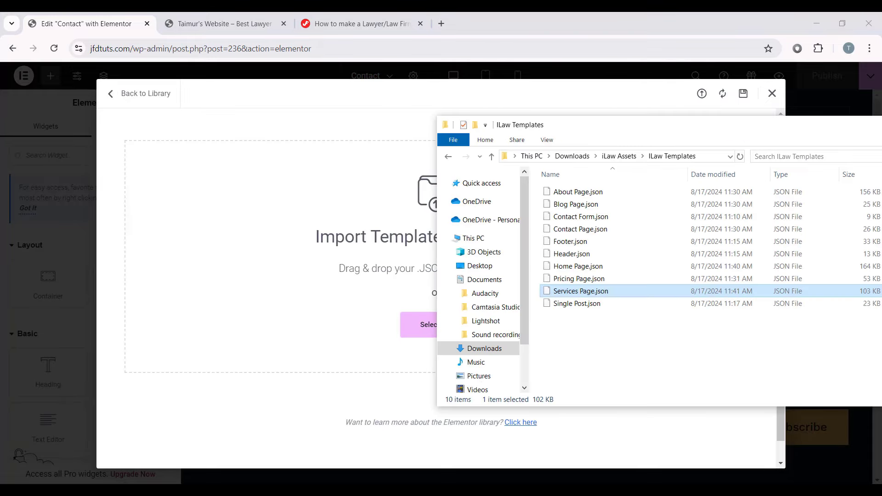
drag(571, 233, 244, 241)
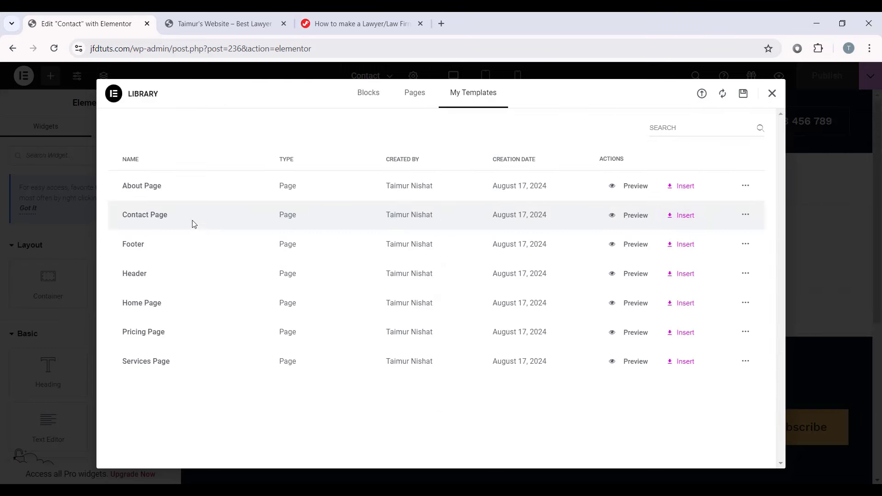
click(684, 216)
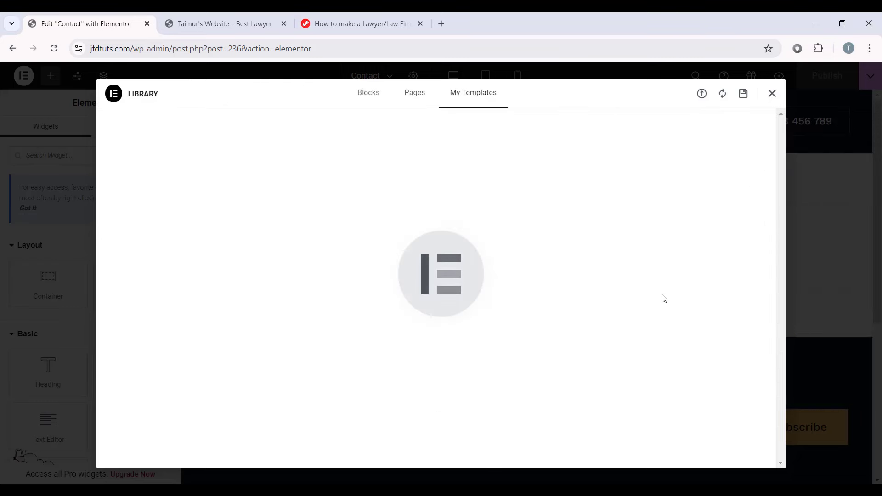
Step: Scroll the Contact layout and expand the FAQ answers, starting with 'How much does a lawyer cost?'
scroll(511, 311, down, 9)
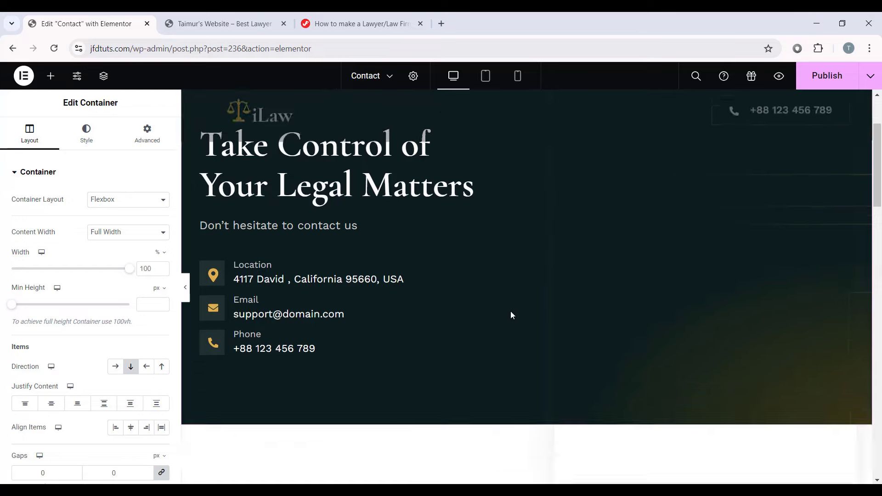
scroll(471, 282, up, 10)
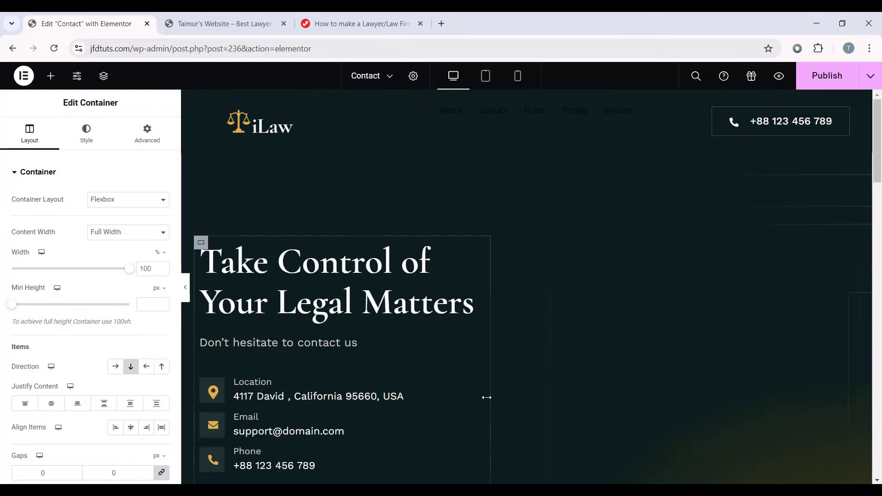
scroll(413, 284, down, 10)
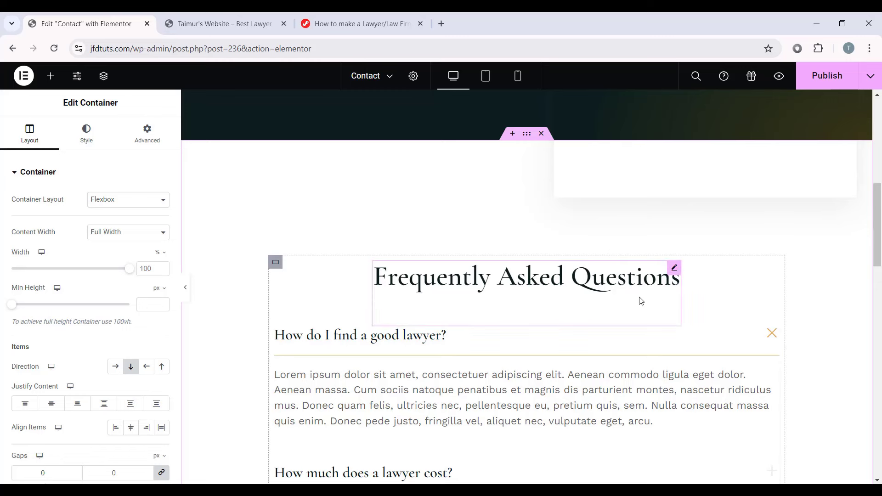
scroll(628, 301, down, 5)
scroll(559, 309, up, 3)
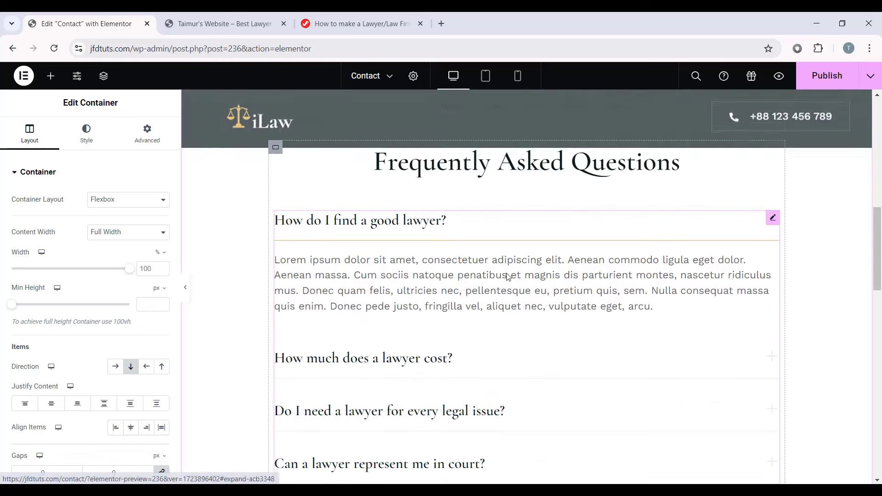
click(439, 357)
scroll(459, 338, down, 2)
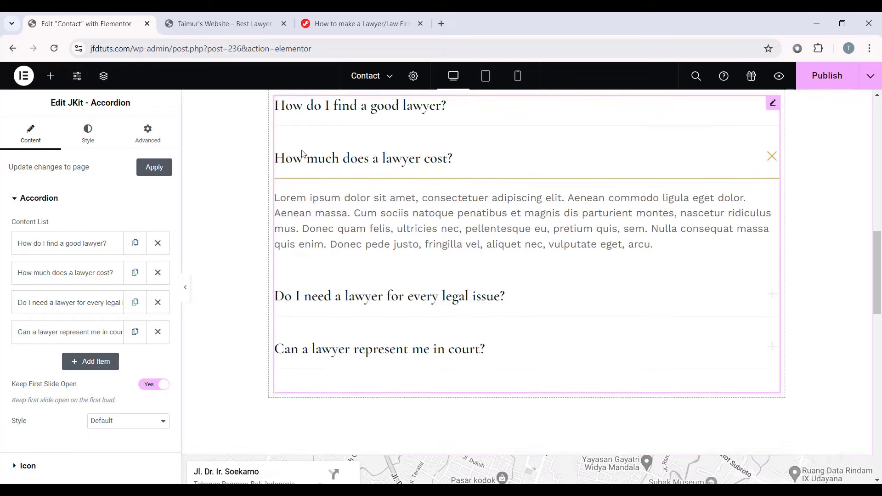
click(523, 294)
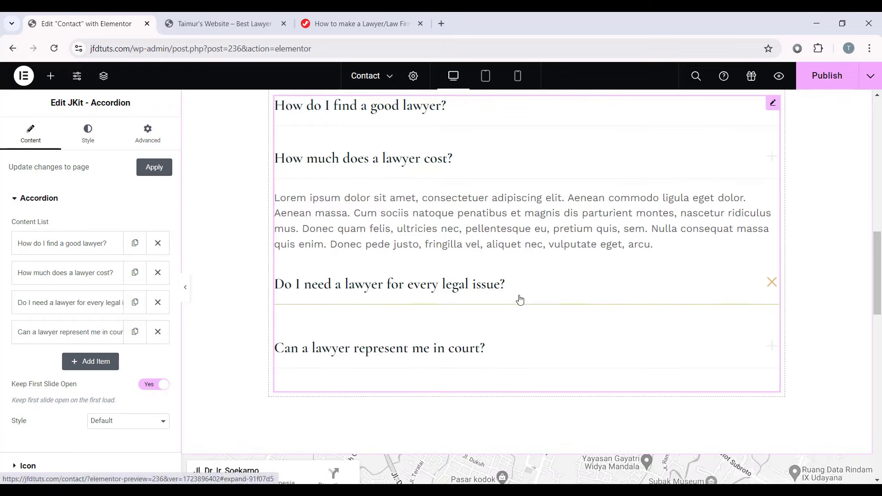
click(508, 348)
scroll(506, 326, down, 6)
scroll(560, 331, up, 3)
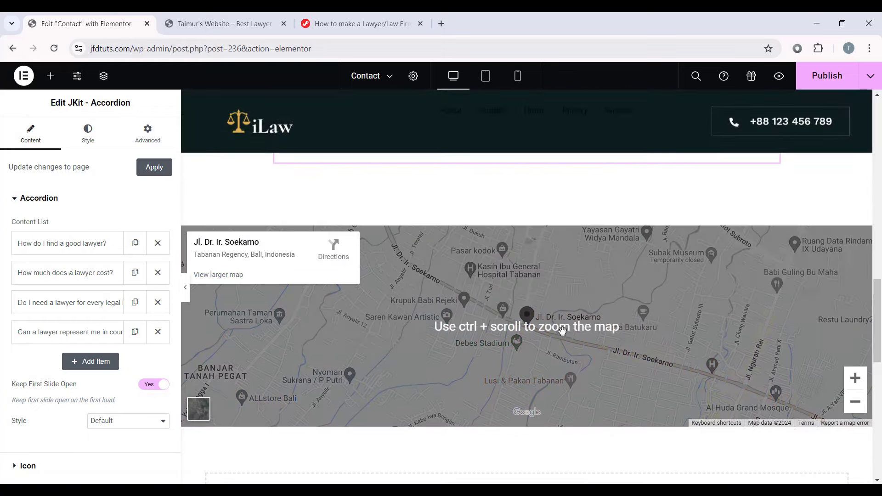
drag(544, 349, 590, 409)
scroll(575, 347, down, 2)
scroll(575, 347, up, 2)
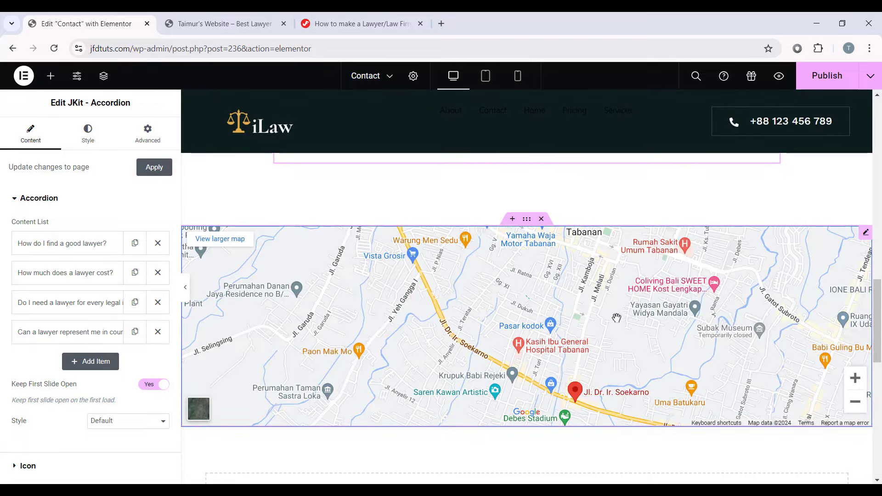
Step: Inspect the Google Maps widget's location address without changing it
click(579, 347)
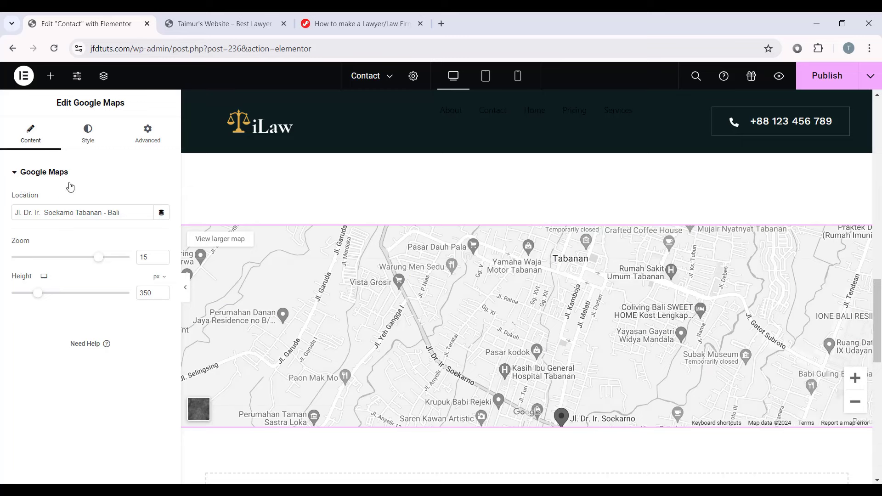
drag(136, 214, 26, 209)
click(124, 217)
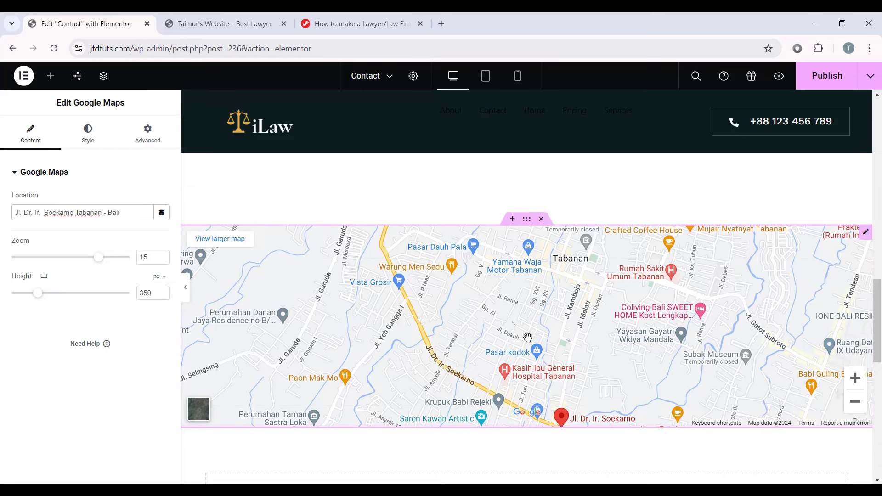
scroll(530, 337, down, 2)
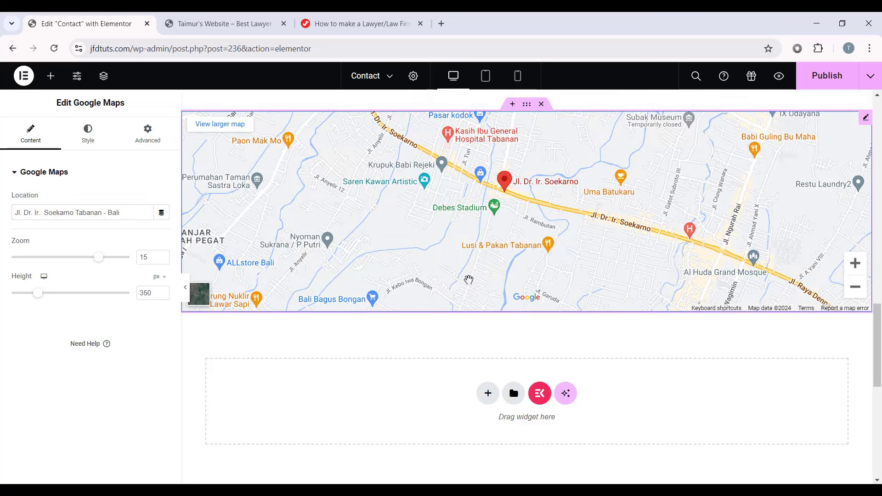
scroll(478, 331, up, 5)
scroll(483, 316, up, 10)
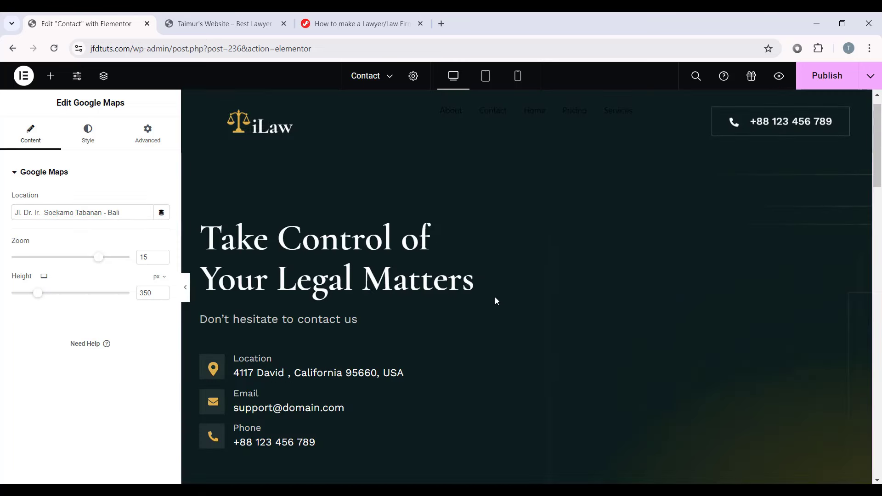
scroll(392, 293, down, 2)
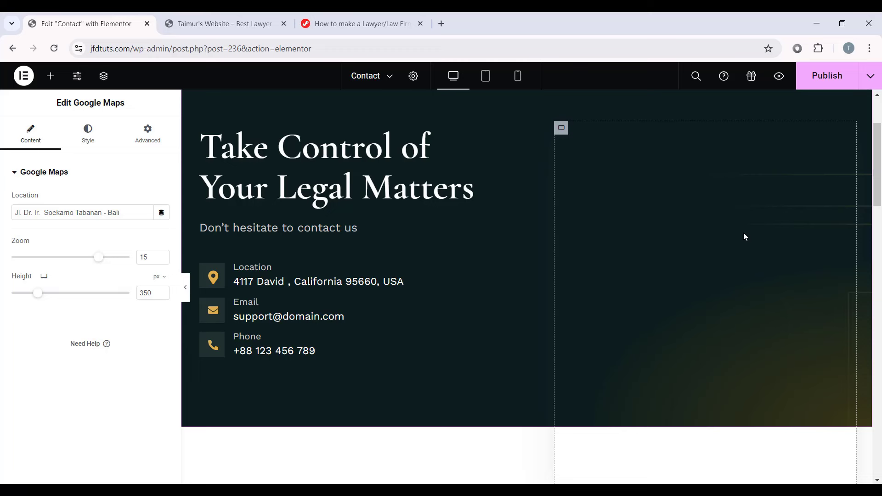
Step: In the Navigator, expand the hero container and its right column, then select the MetForm widget
click(103, 79)
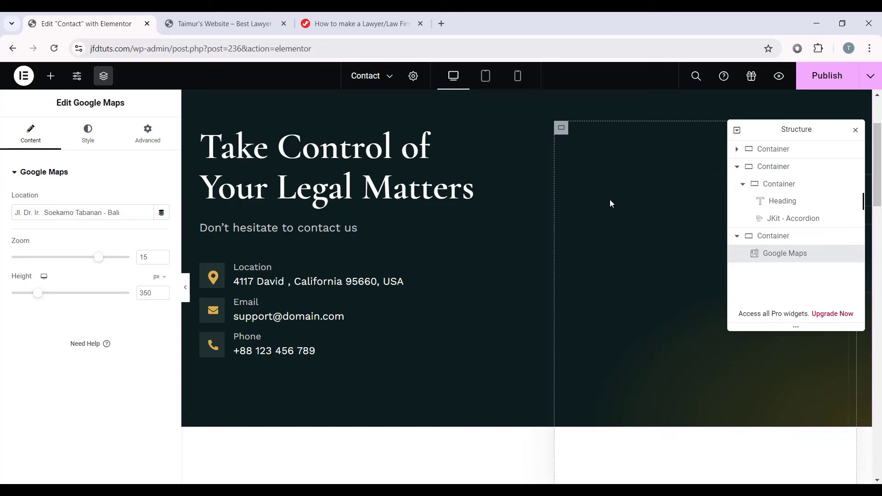
click(766, 152)
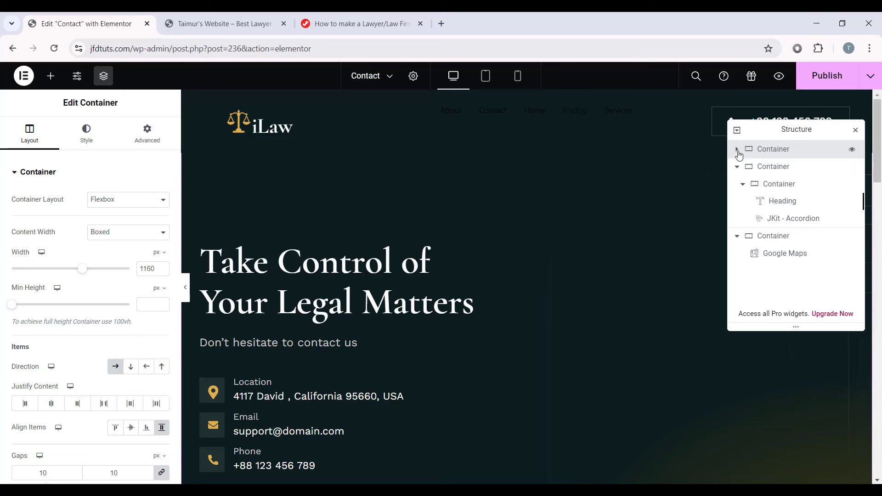
click(738, 151)
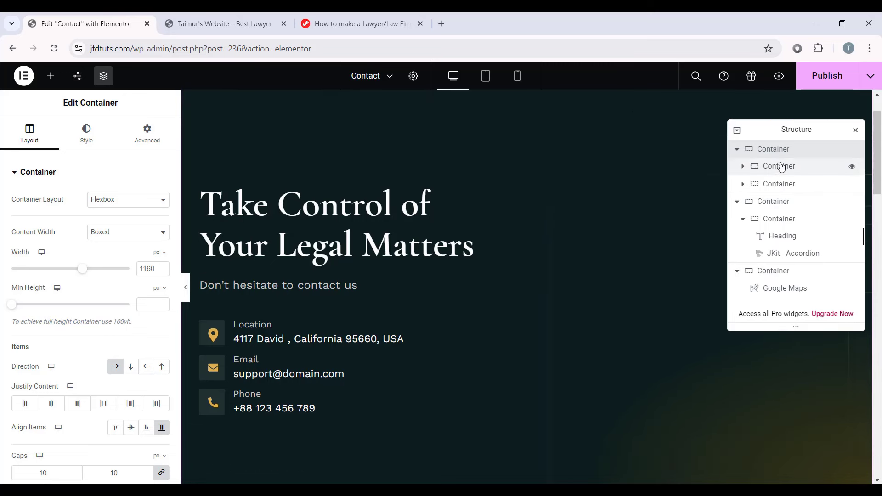
click(786, 167)
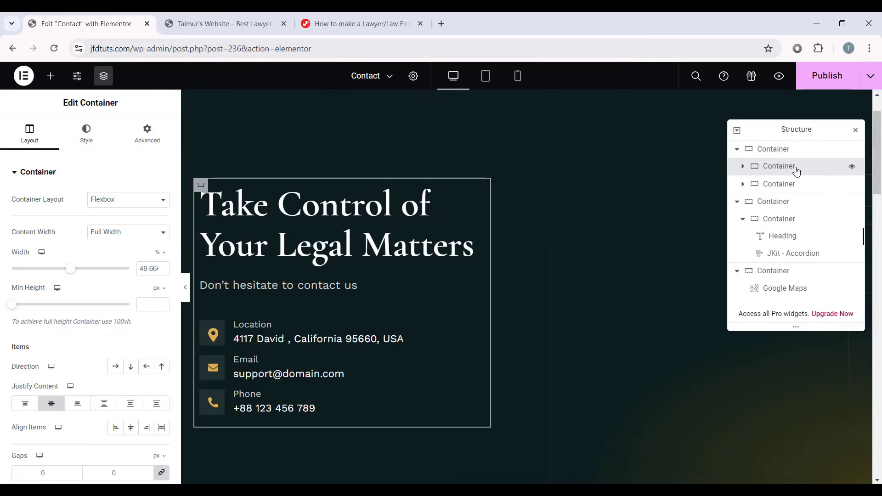
click(773, 186)
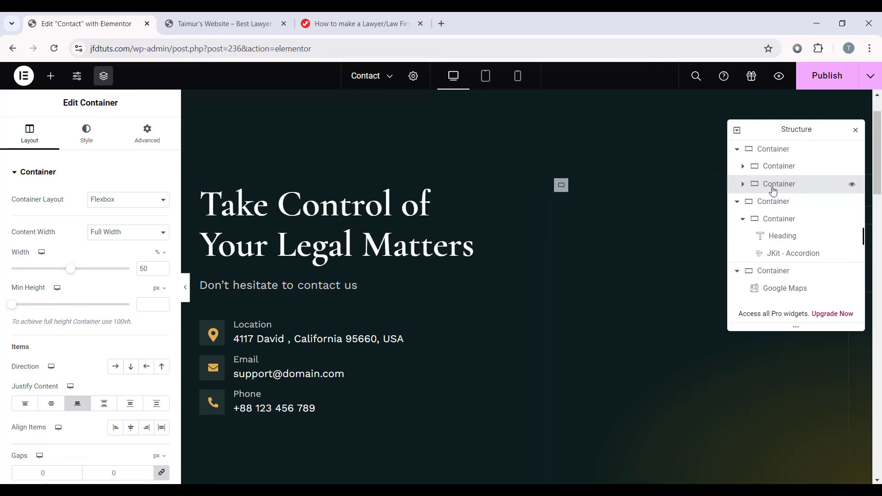
click(742, 184)
scroll(588, 205, down, 1)
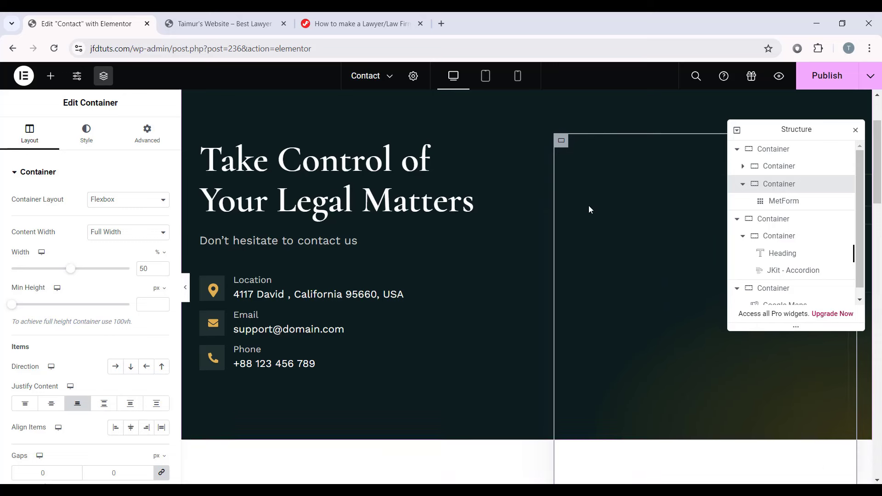
click(776, 202)
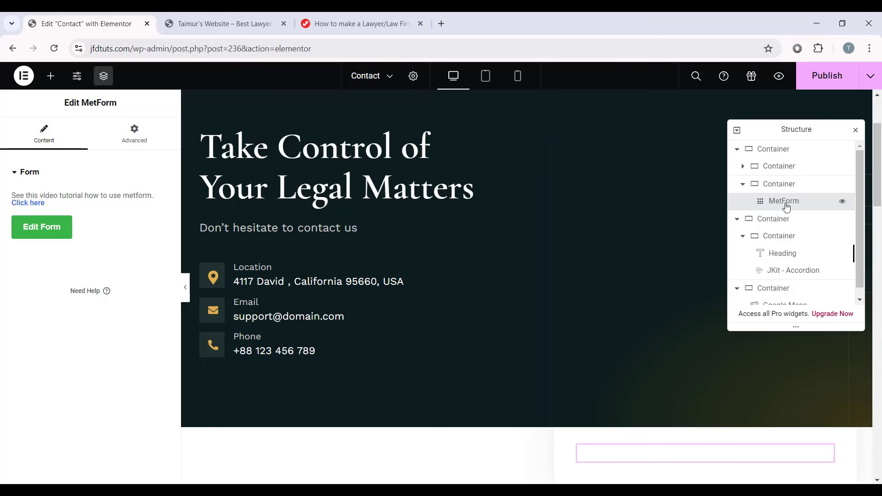
Step: From the MetForm widget, start a new Blank Template form named 'Contact Form' and edit it
click(47, 235)
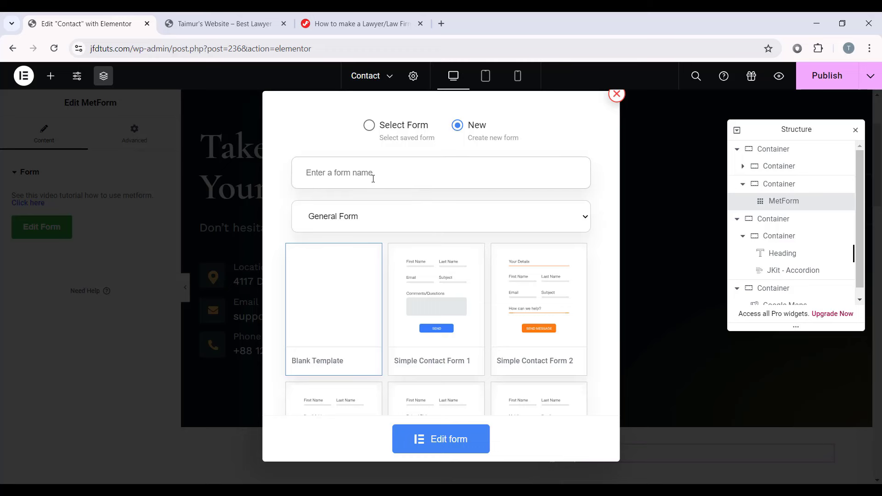
text(Contact Form)
click(452, 445)
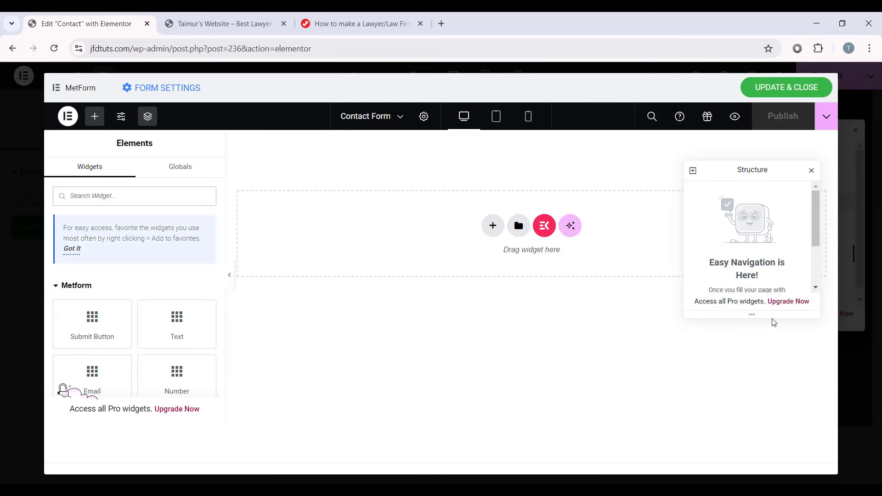
Step: Enlarge the structure outline and drag a Container onto the empty form canvas
drag(772, 317, 771, 364)
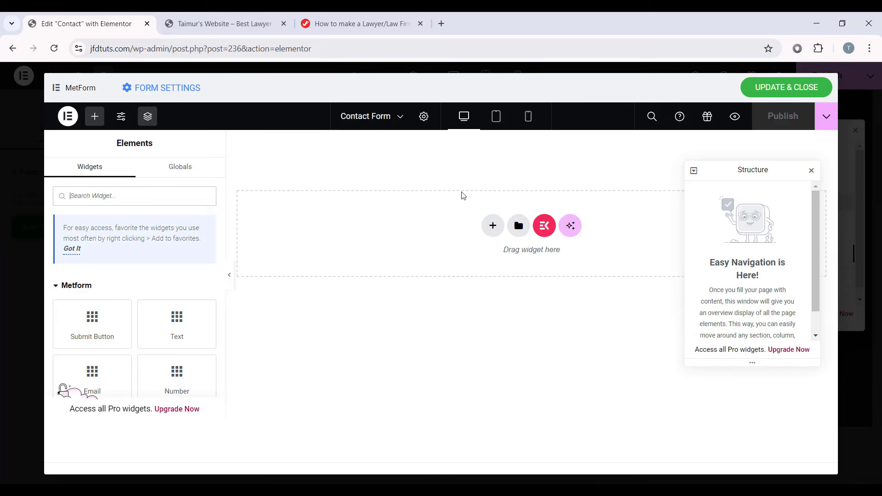
scroll(177, 257, down, 15)
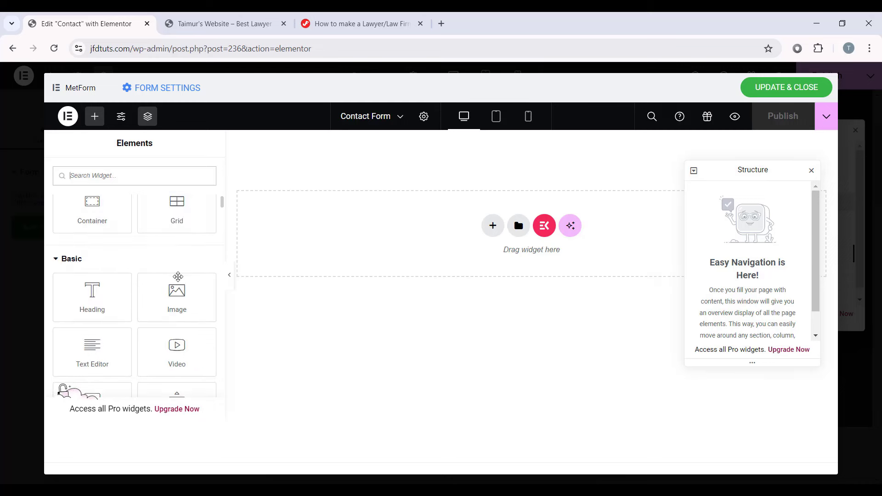
mouse_move(222, 203)
mouse_down()
mouse_move(213, 315)
mouse_move(220, 213)
mouse_up()
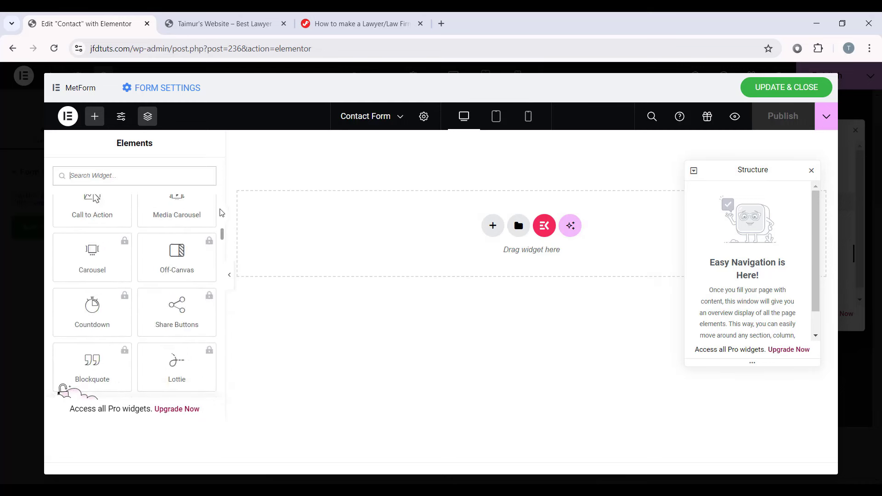
scroll(128, 230, up, 15)
scroll(93, 301, down, 3)
scroll(100, 281, up, 3)
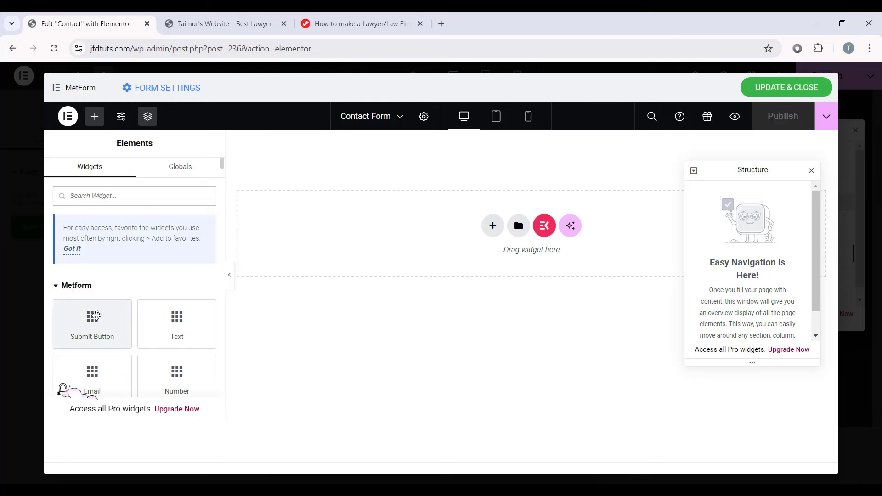
scroll(96, 312, down, 10)
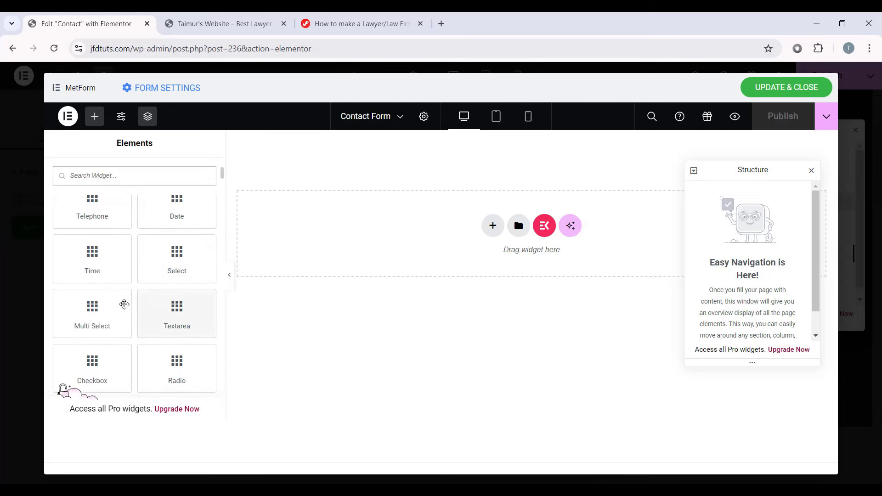
scroll(106, 299, up, 8)
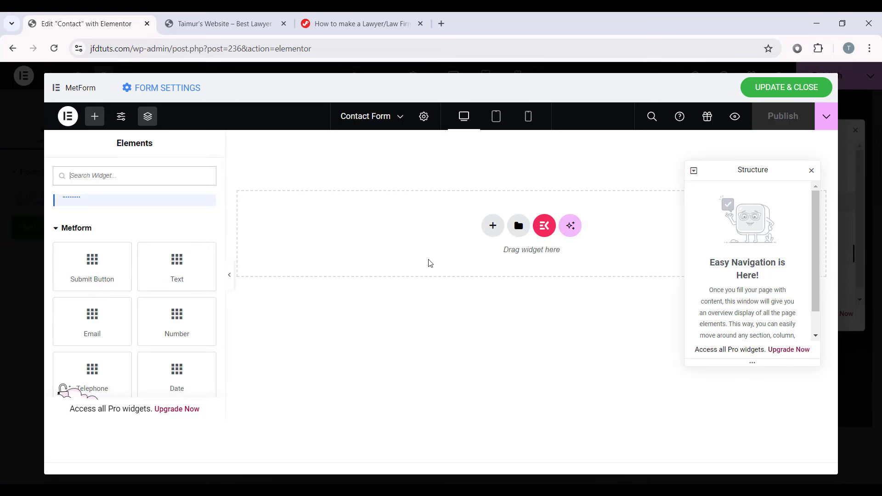
scroll(183, 266, down, 6)
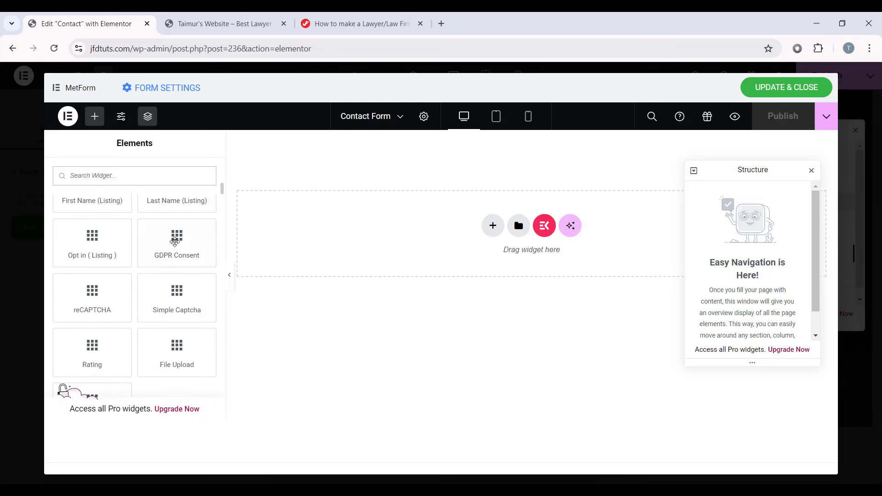
scroll(158, 225, up, 6)
scroll(158, 225, up, 2)
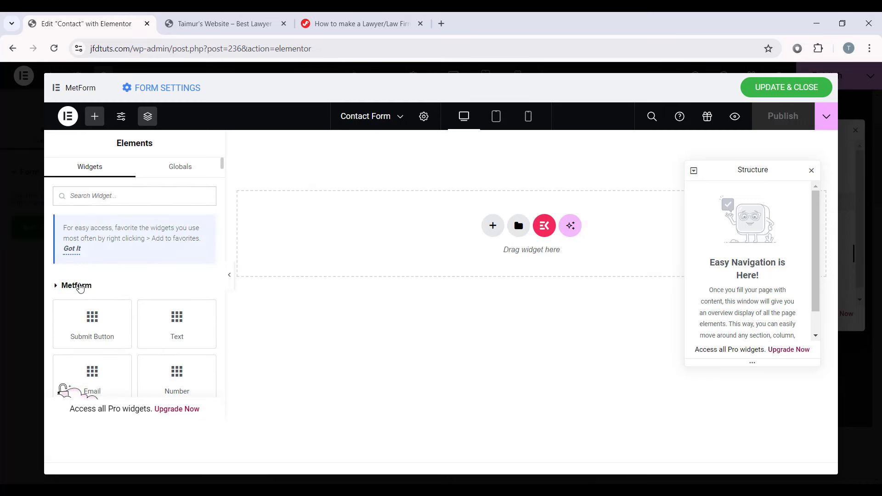
click(80, 287)
scroll(74, 282, down, 1)
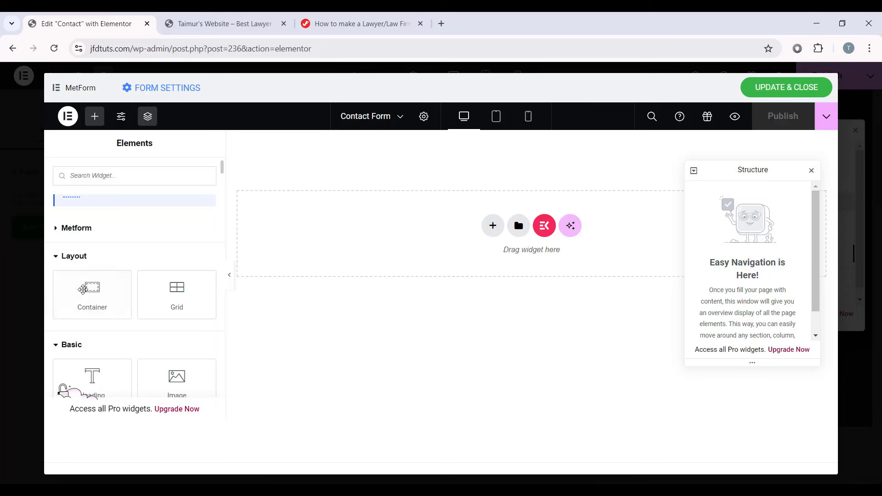
drag(83, 289, 380, 233)
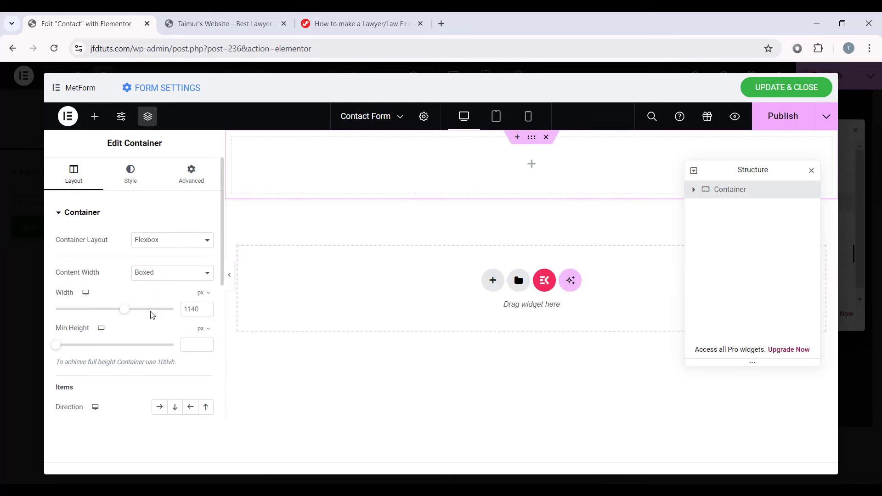
Step: Set the container width to 1160 px with Row direction and stretched items
click(195, 306)
text(1160)
scroll(71, 347, down, 1)
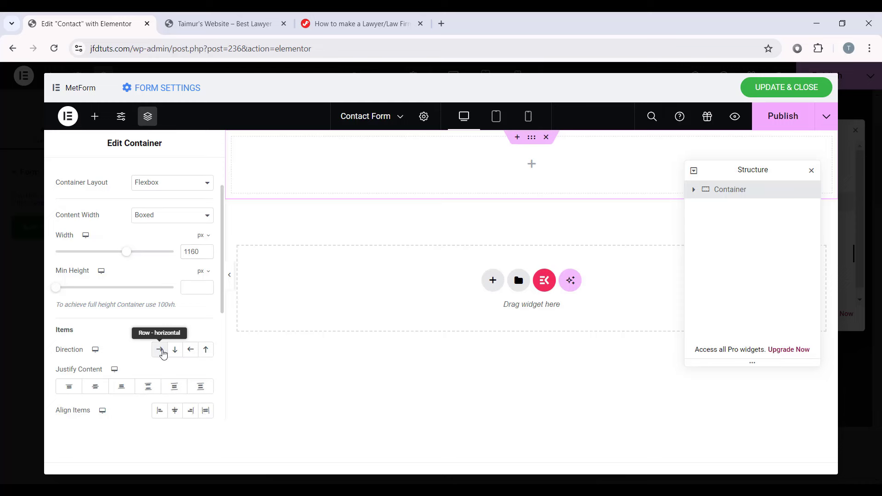
click(160, 350)
scroll(162, 351, down, 2)
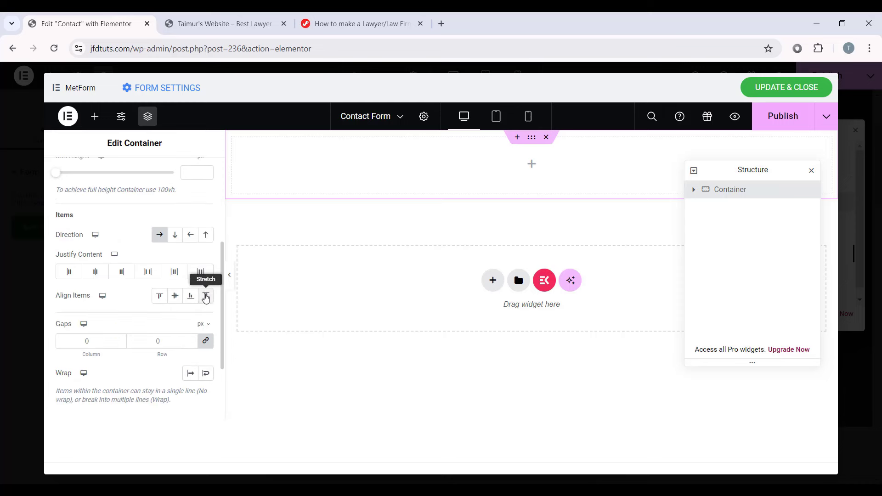
click(205, 296)
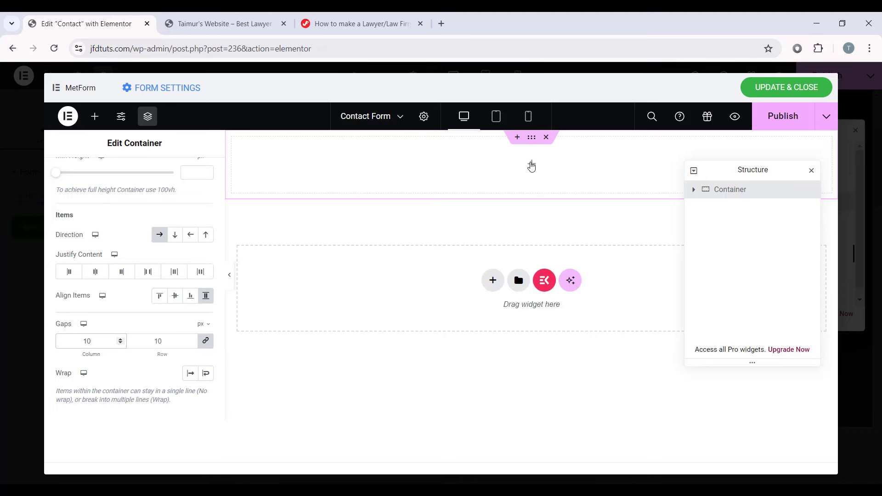
Step: Nest a second Container inside the top container
click(531, 166)
drag(89, 349, 497, 170)
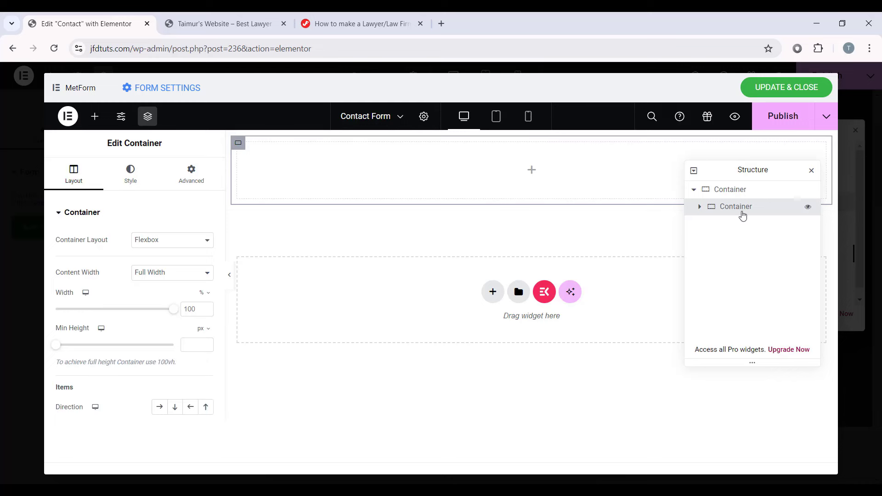
click(532, 171)
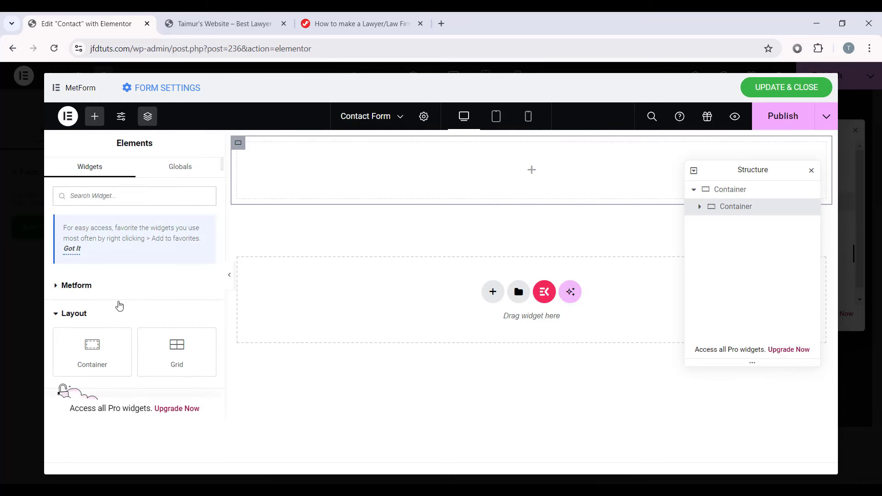
click(60, 286)
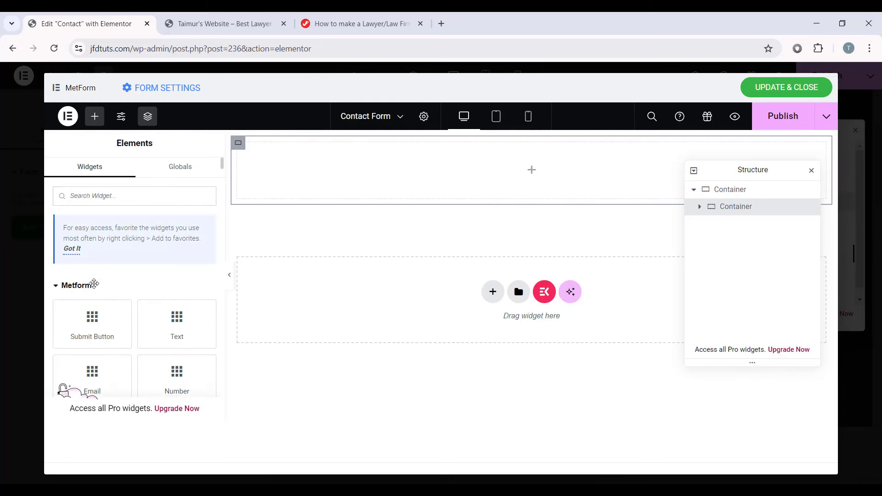
scroll(129, 271, down, 3)
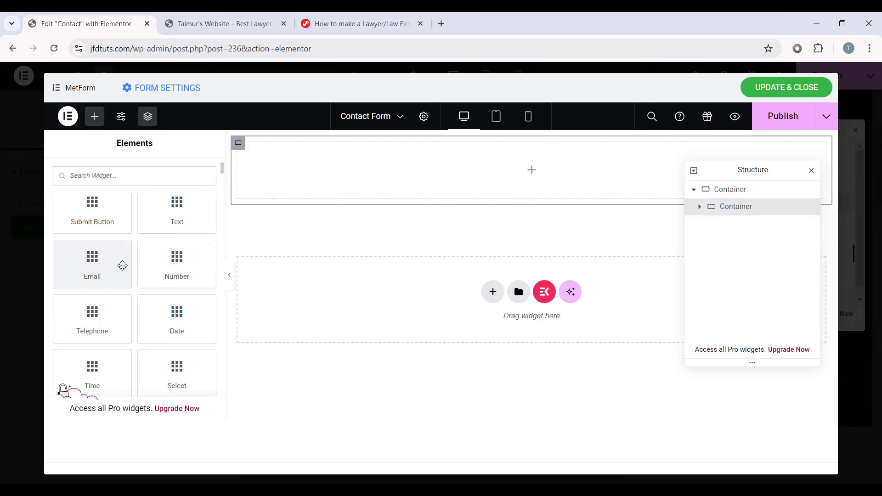
Step: Search 'first name' and drop the First Name (Listing) field into the nested container
click(118, 177)
text(first name)
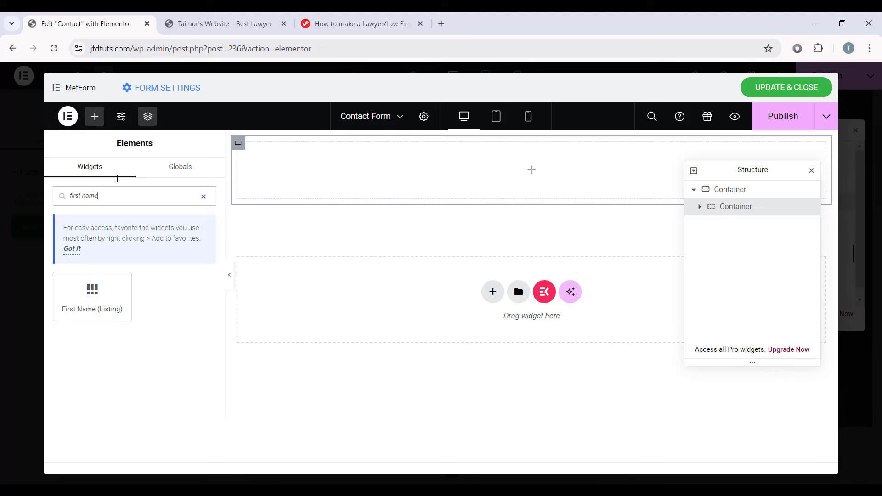
drag(64, 310, 432, 176)
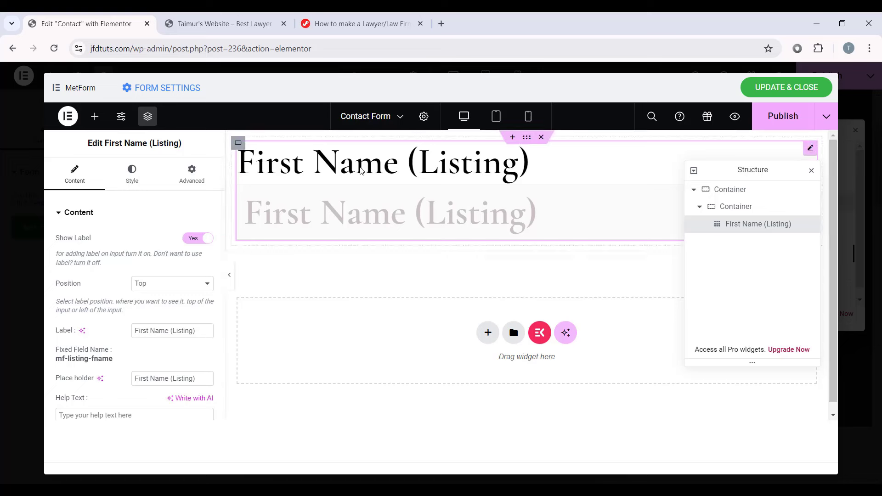
Step: Relabel the field 'Full Name' and set its placeholder to 'Your Name'
drag(196, 332, 42, 323)
text(Full Name)
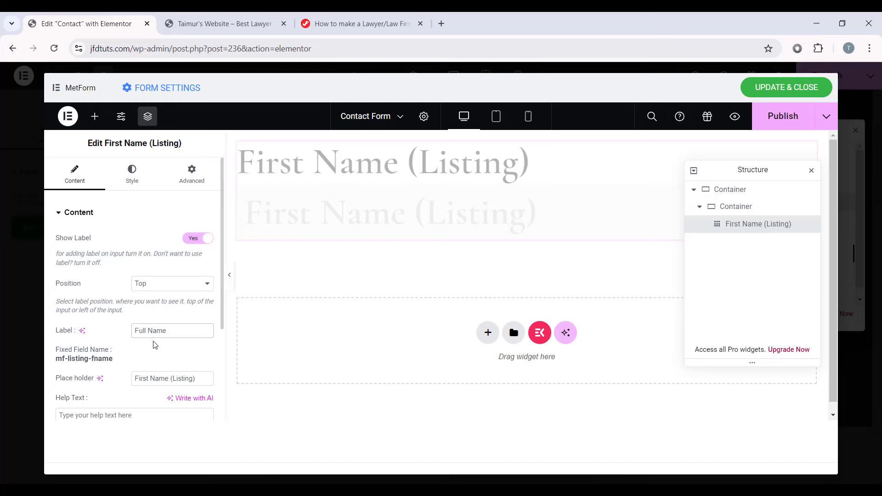
click(370, 215)
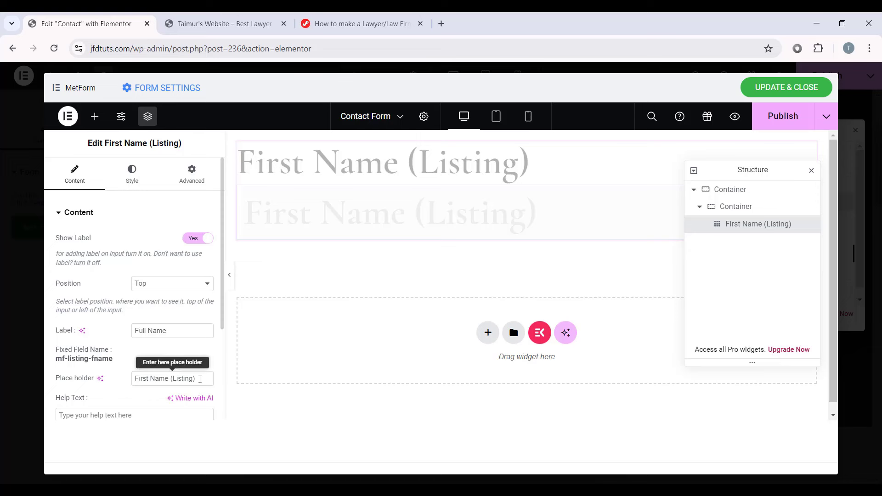
drag(198, 379, 137, 379)
text(Your Name)
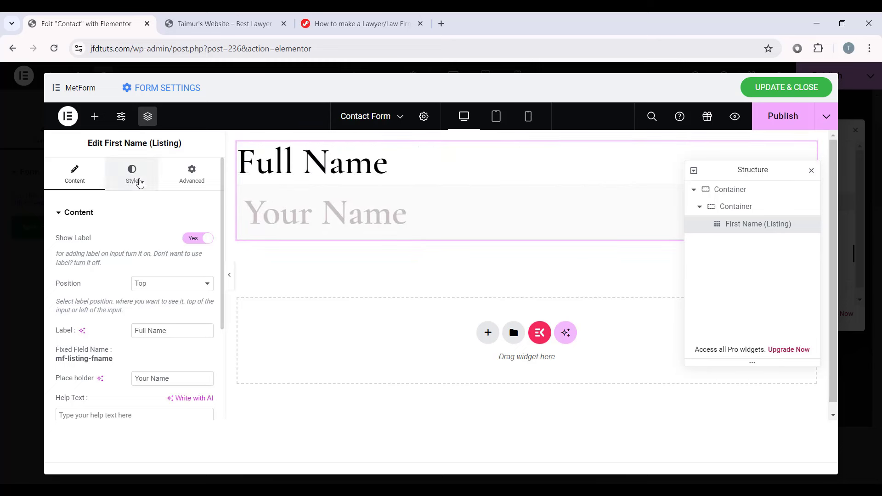
Step: Style the label with Secondary colour, Text font at size 16, and a 5 px margin
click(134, 181)
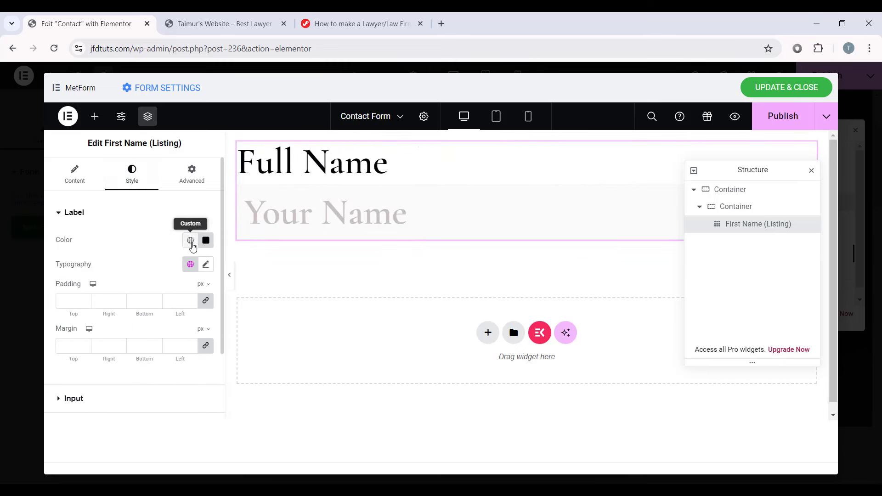
click(190, 240)
click(102, 321)
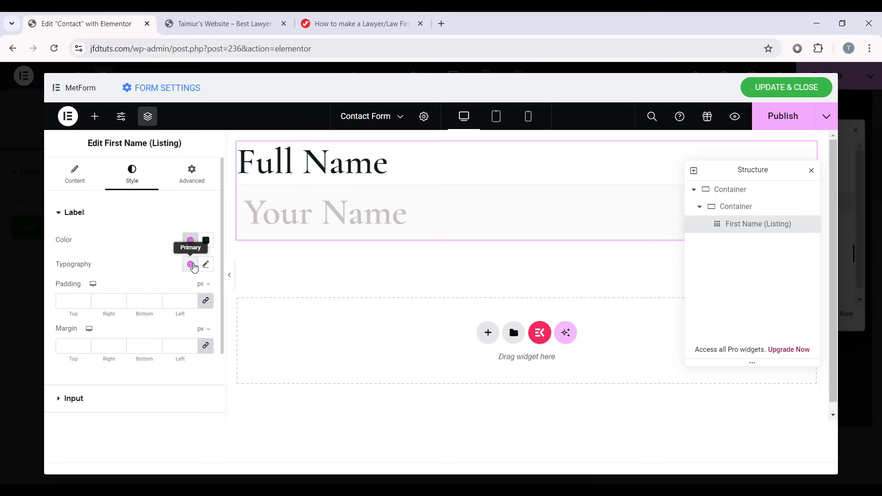
click(190, 264)
click(93, 215)
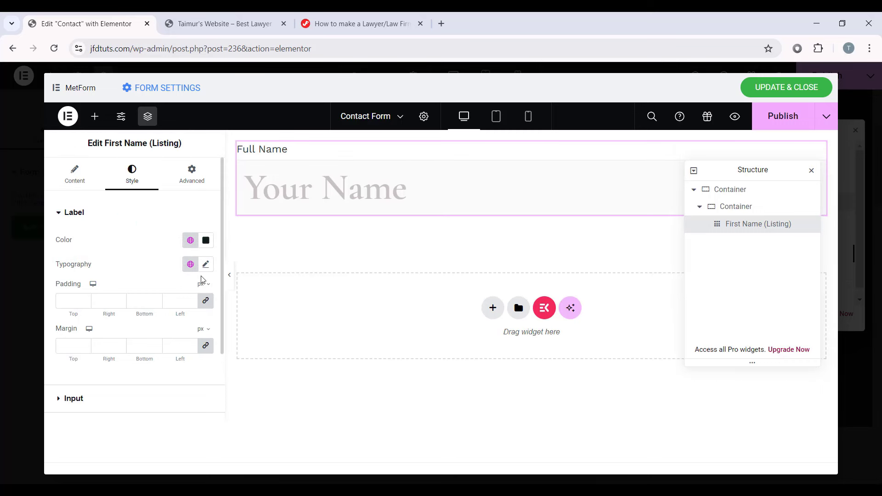
click(205, 264)
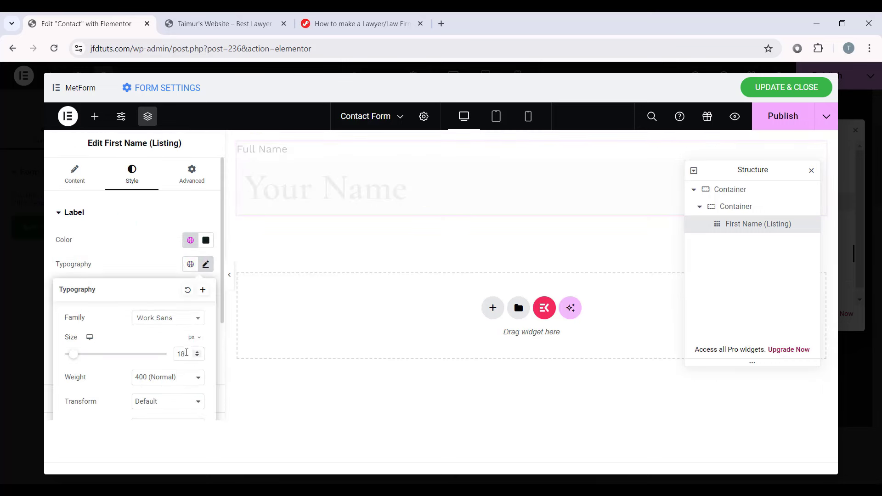
key(Down)
key(Down)
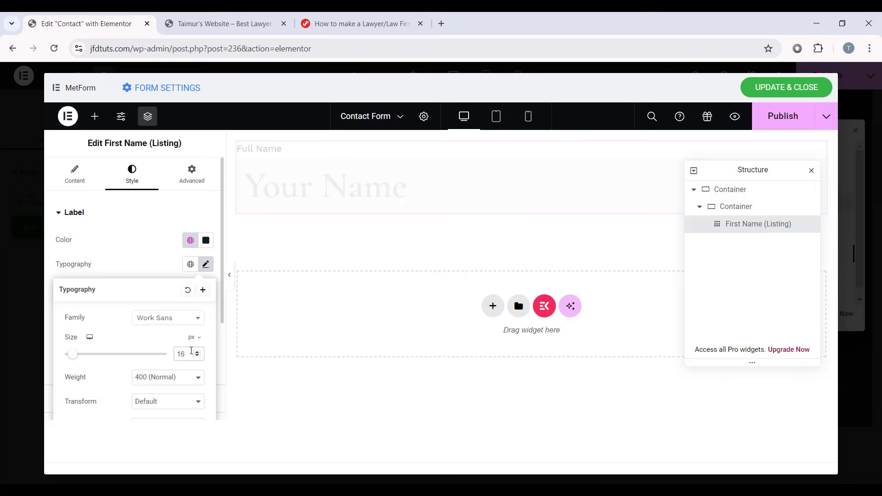
click(207, 267)
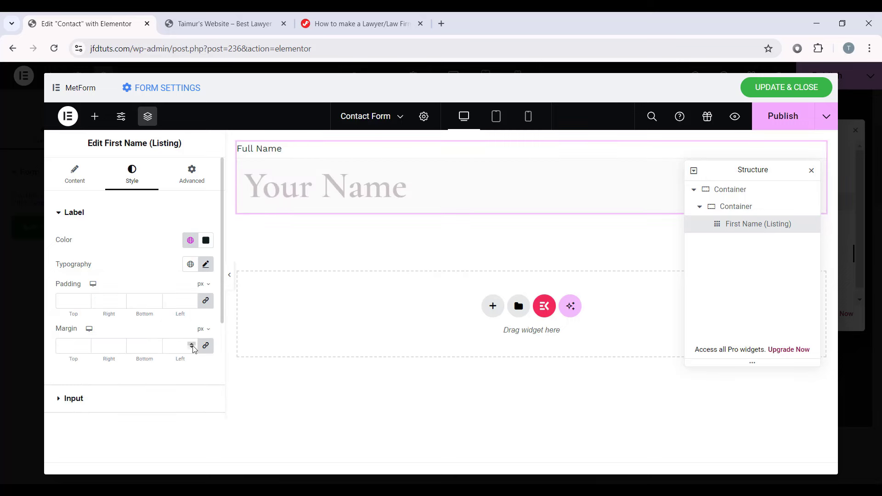
click(206, 345)
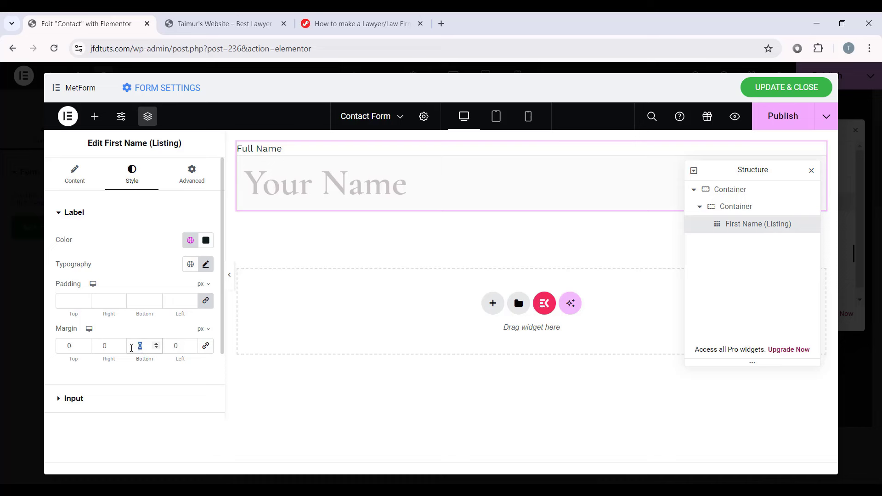
text(5)
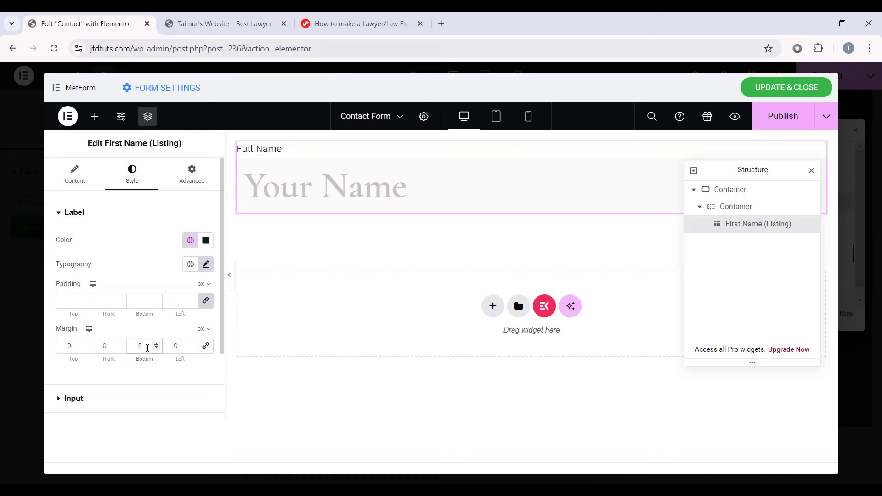
scroll(73, 394, down, 2)
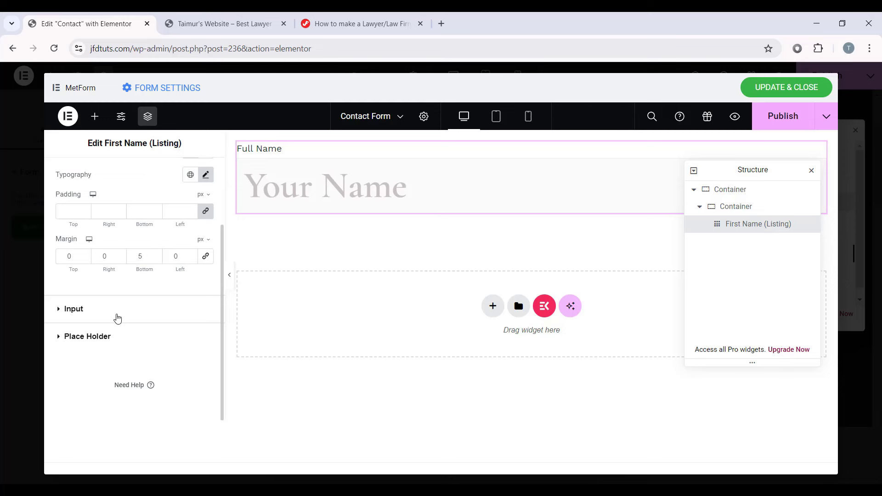
Step: Give the input box unlinked padding of 15 and 25 px
click(74, 308)
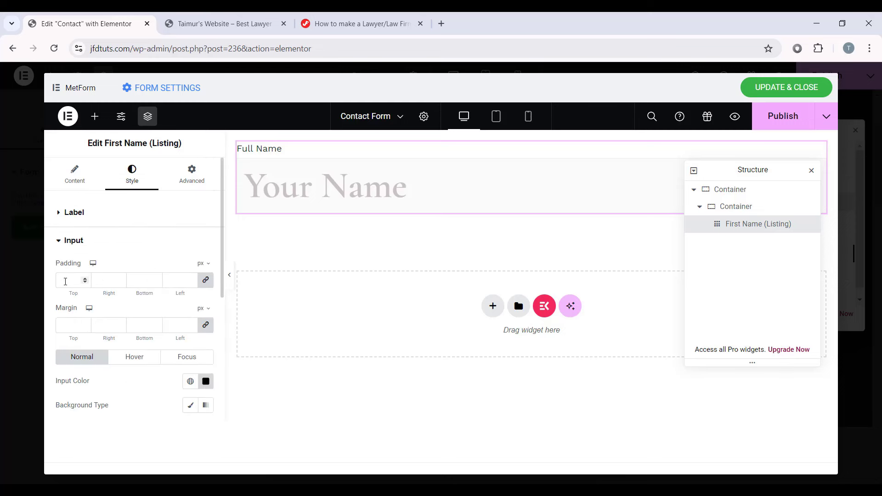
click(205, 282)
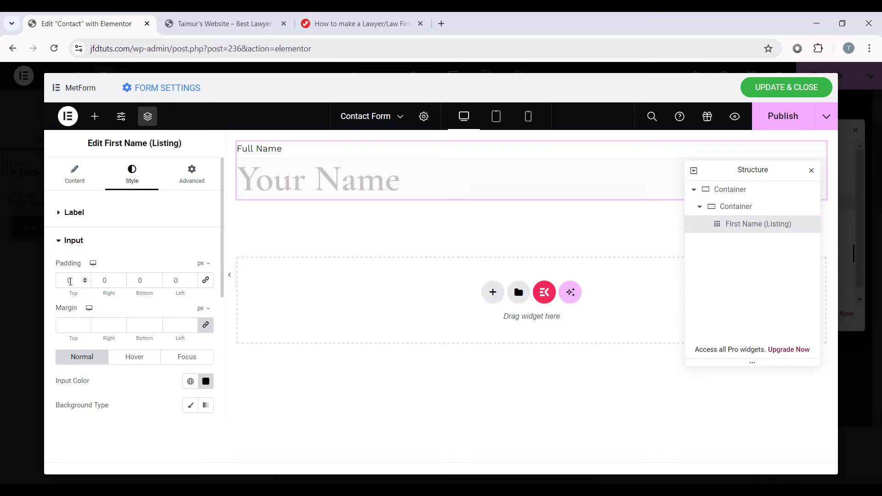
drag(72, 282, 51, 286)
text(1)
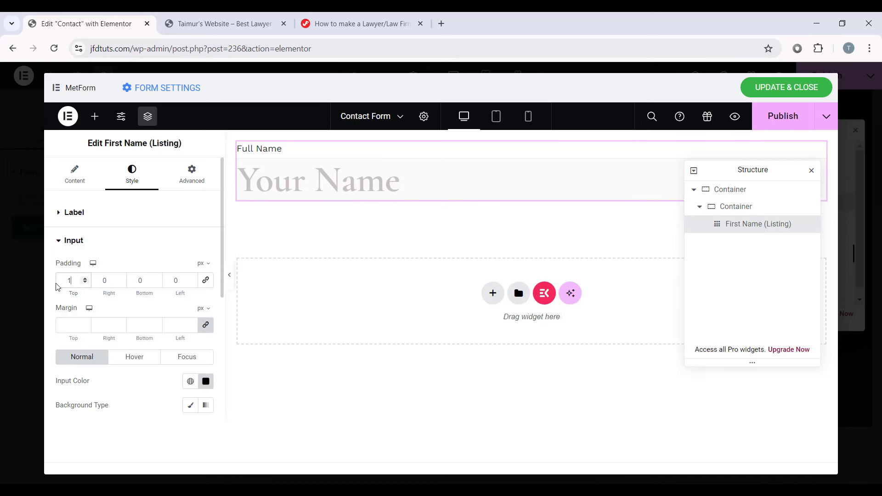
text(5)
mouse_move(108, 281)
mouse_down()
mouse_move(100, 286)
mouse_move(123, 281)
mouse_up()
text(15)
drag(178, 281, 168, 279)
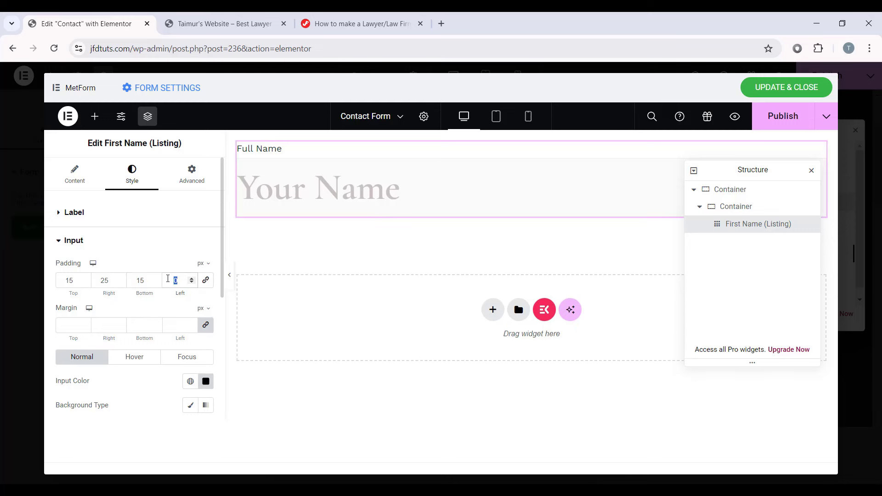
text(25)
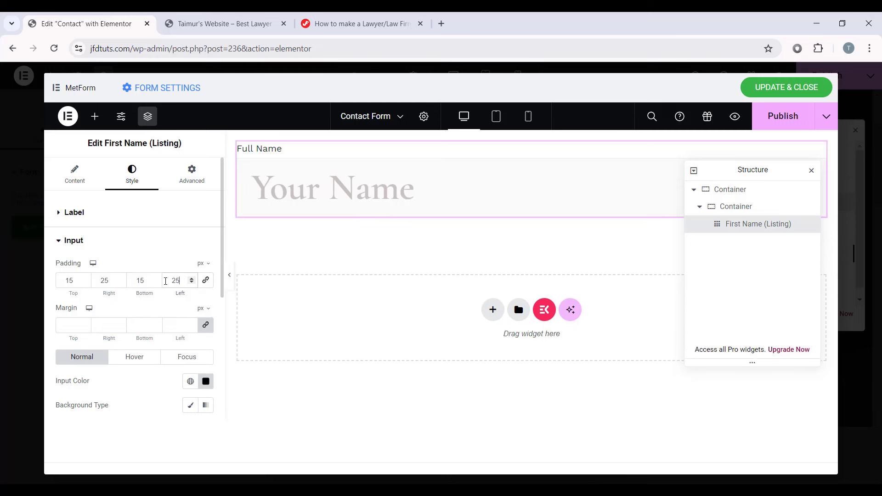
scroll(165, 281, down, 1)
Step: Set the input text to the Secondary colour and the input background to solid white #fff
click(190, 323)
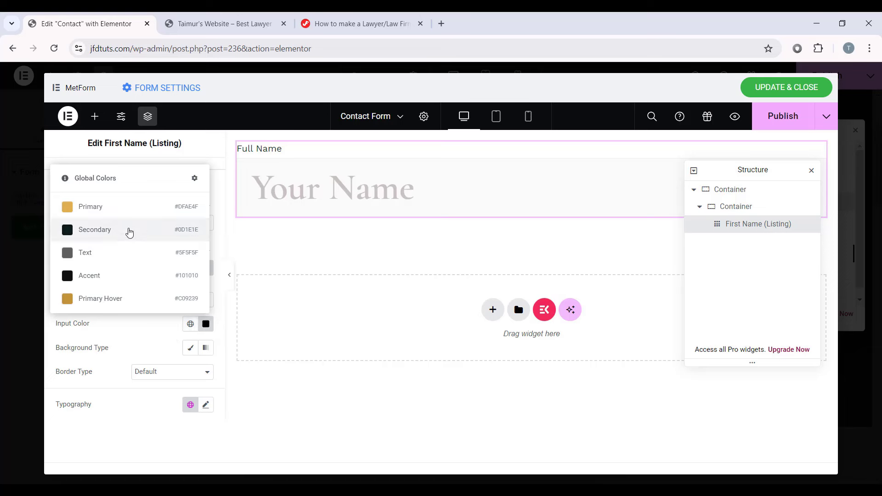
click(129, 230)
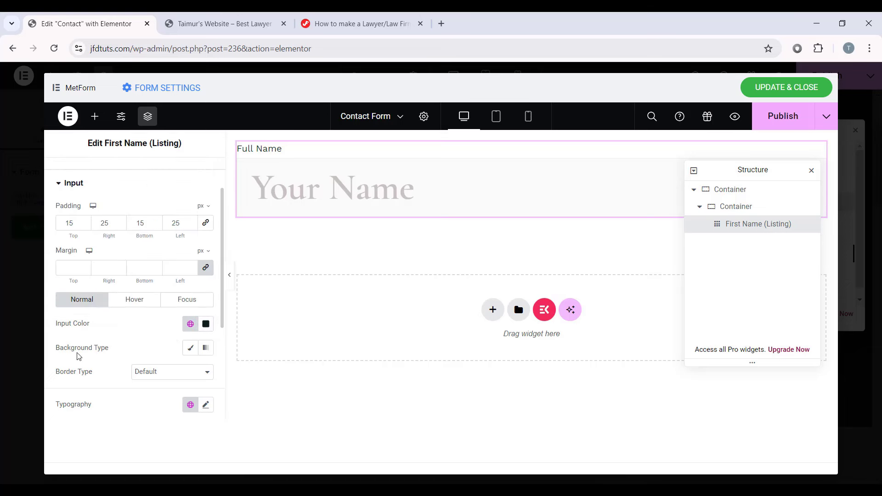
click(190, 348)
scroll(85, 340, down, 1)
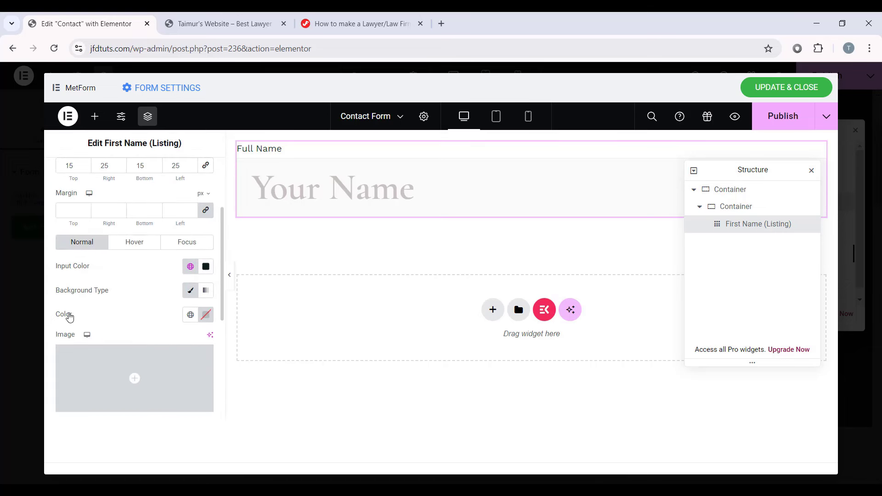
click(206, 315)
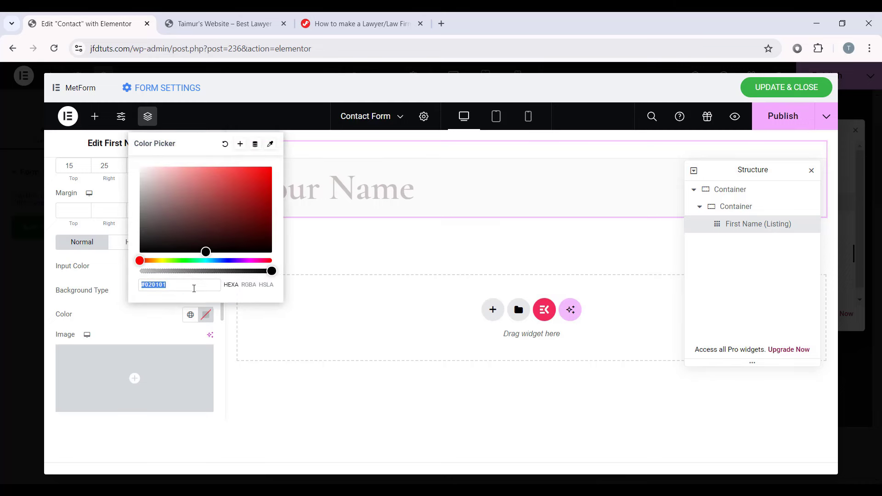
text(fff)
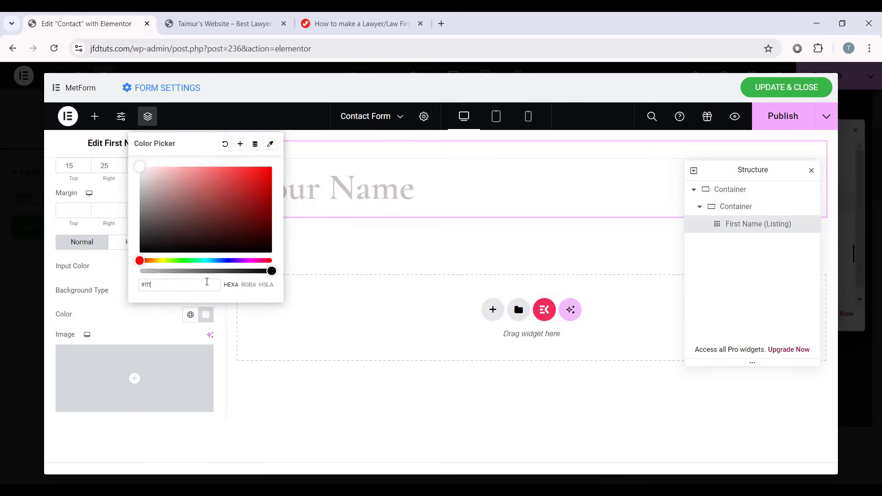
click(91, 419)
Step: Give the input a solid 1 px border coloured #ececec
scroll(136, 307, down, 4)
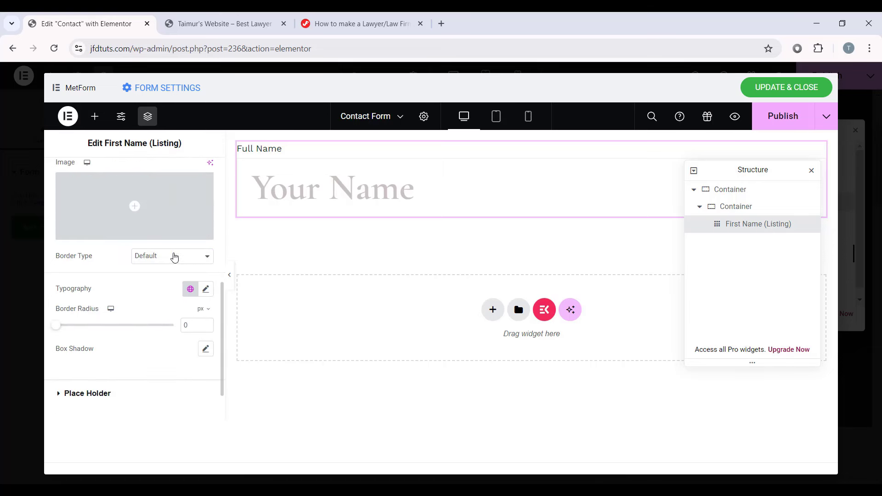
click(173, 256)
click(152, 286)
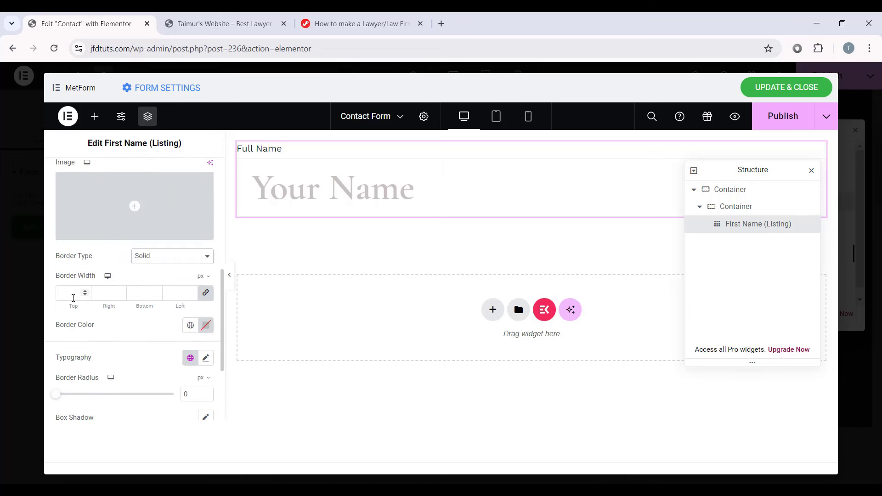
click(73, 293)
click(203, 327)
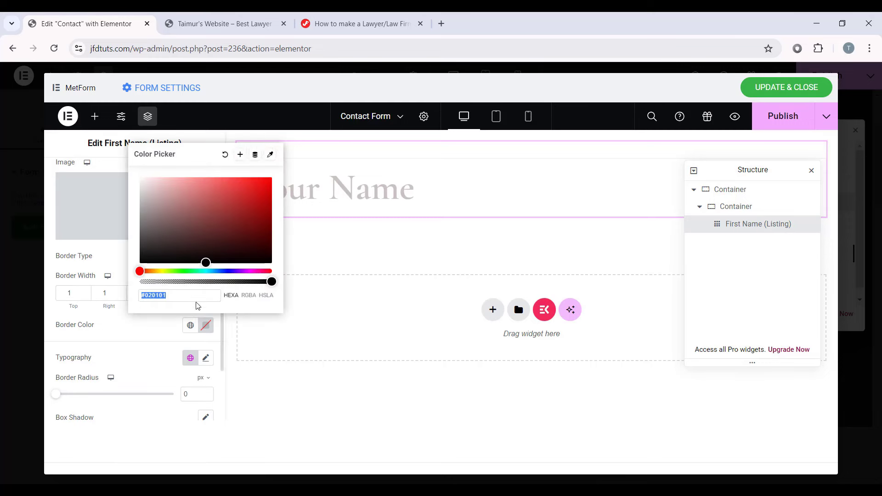
double_click(197, 296)
text(ececec)
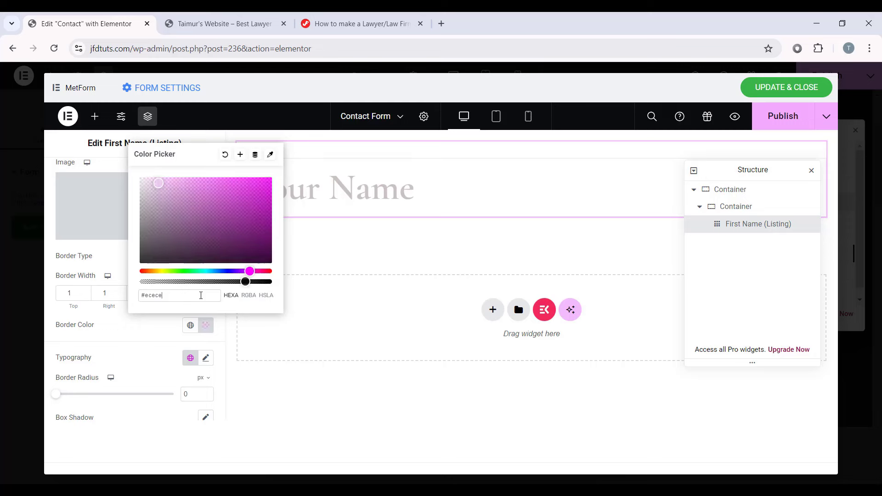
scroll(112, 378, down, 3)
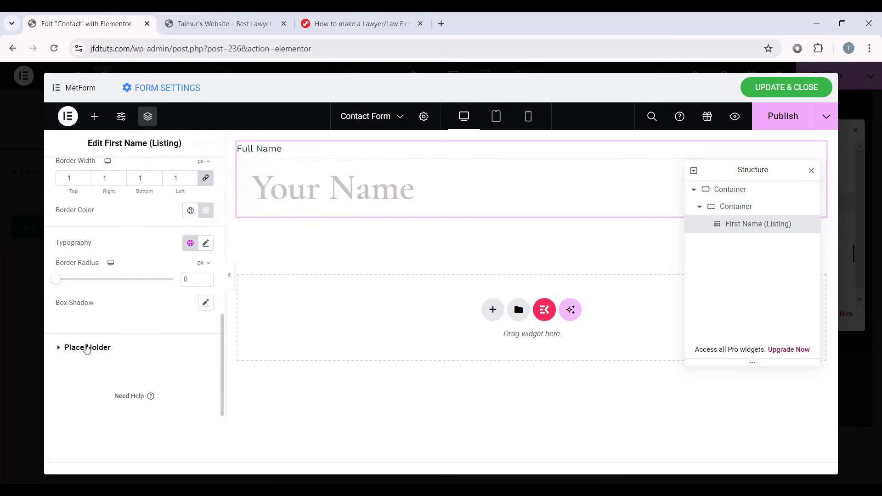
Step: Give the Full Name placeholder the global Text font and grey colour #a9a9a9
click(84, 347)
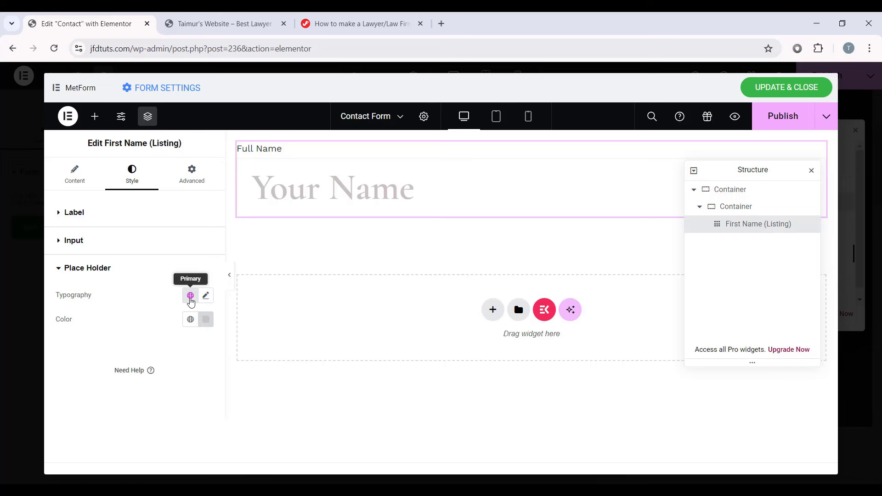
click(191, 296)
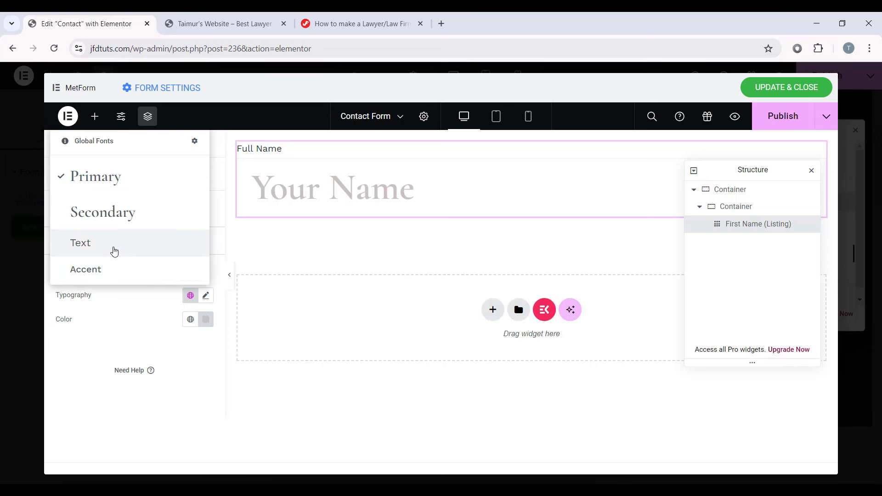
click(112, 250)
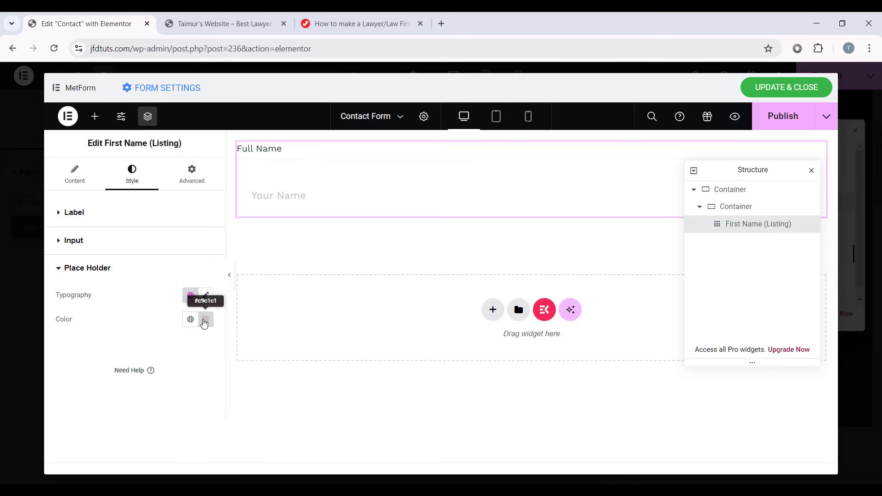
click(206, 319)
text(#a9)
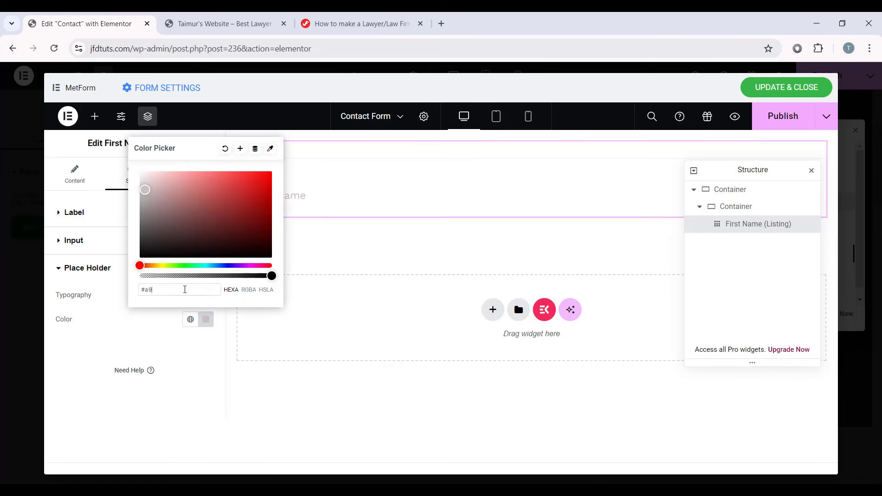
text(a9a9)
click(167, 396)
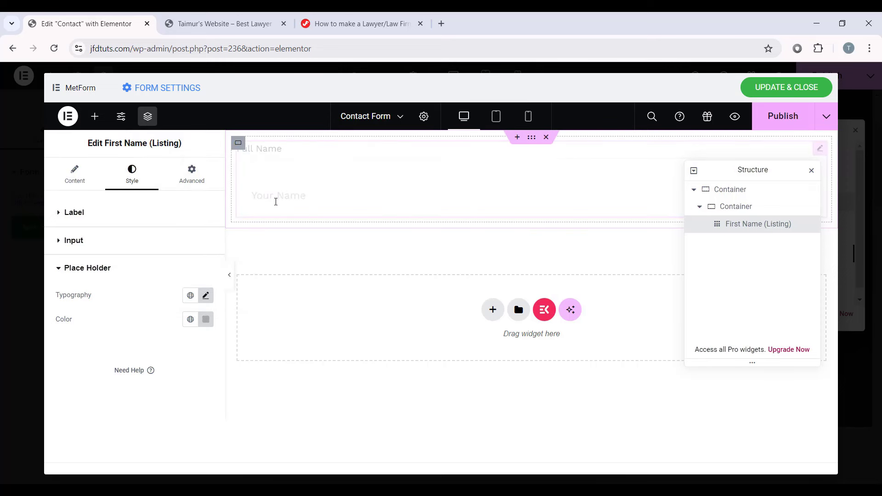
click(276, 202)
text(rtrtr)
key(BackSpace)
key(BackSpace)
key(BackSpace)
key(BackSpace)
key(BackSpace)
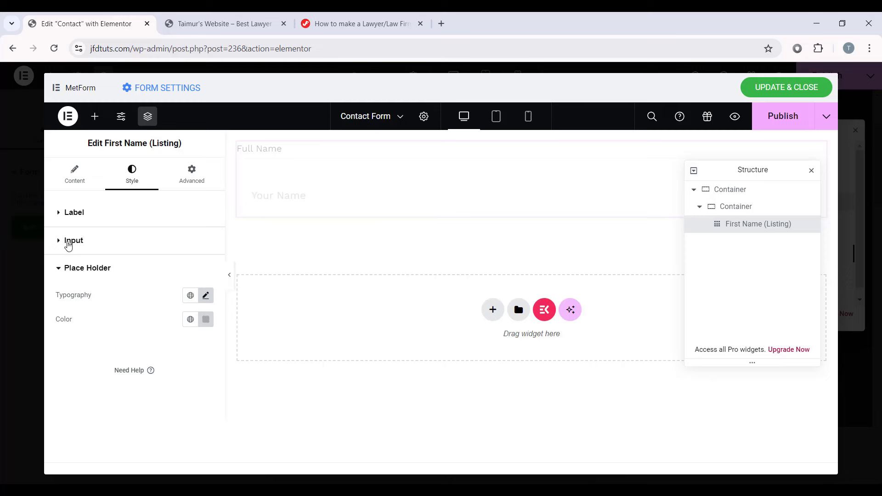
Step: Set the Full Name input text typography to the global Text font and test it
click(92, 242)
scroll(127, 274, down, 7)
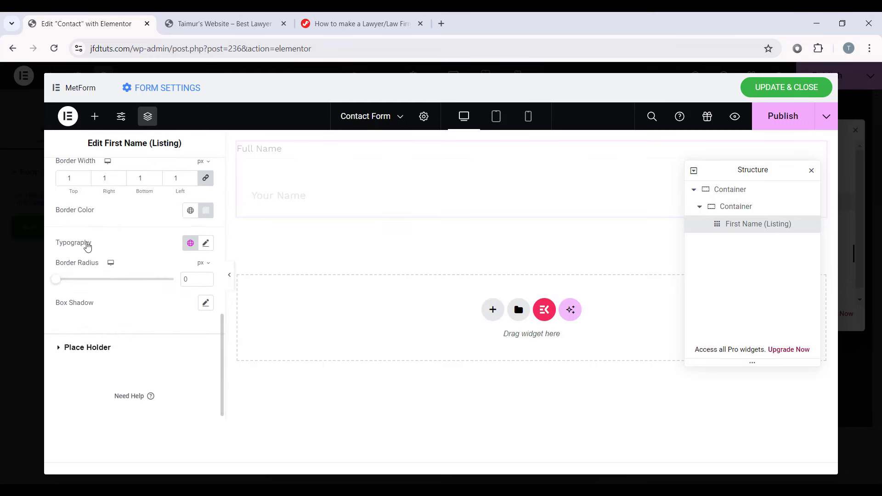
scroll(92, 246, up, 7)
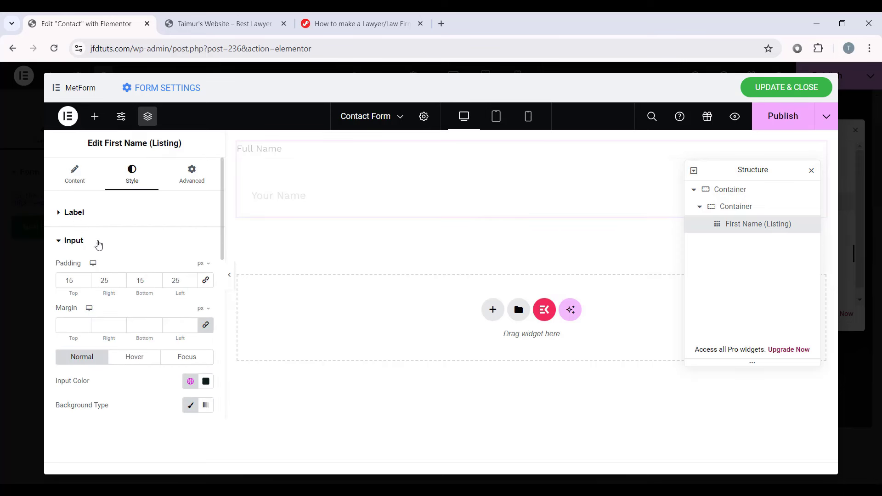
scroll(89, 250, down, 7)
click(190, 243)
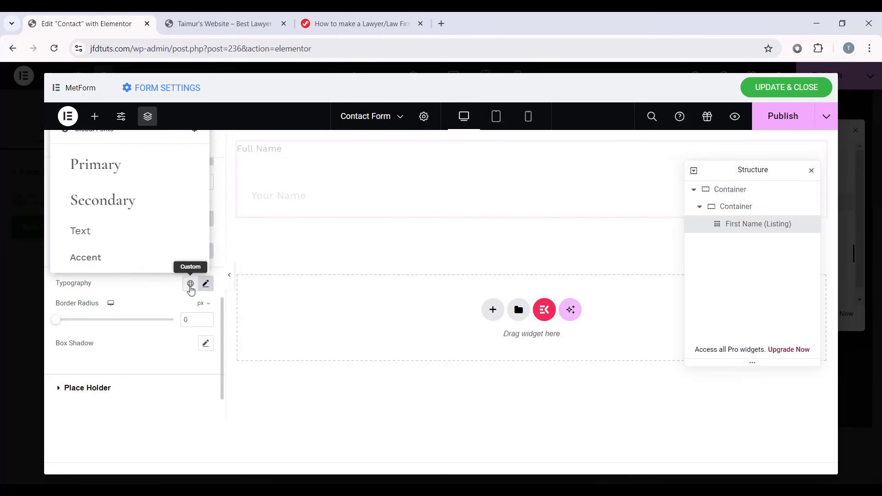
click(117, 233)
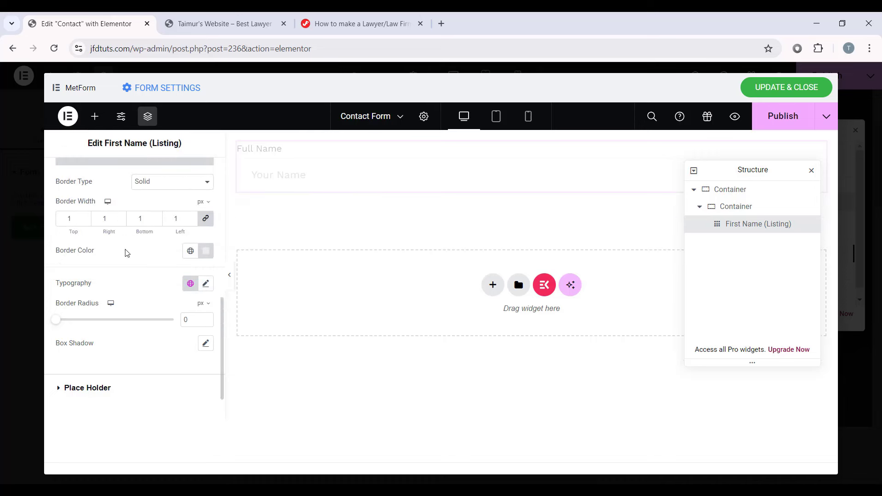
click(277, 183)
text(Tay)
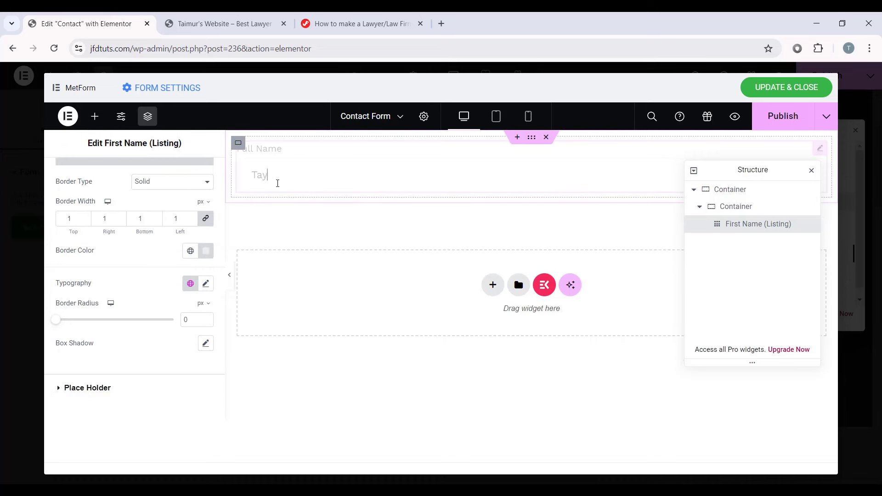
key(BackSpace)
key(BackSpace)
key(BackSpace)
key(BackSpace)
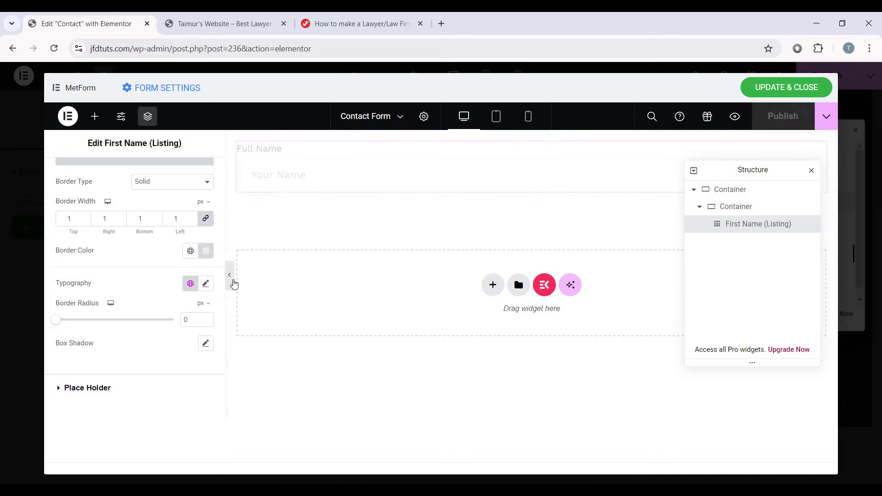
Step: Preview the form without the editor and test-type a name into Full Name, then clear it
click(231, 279)
click(214, 173)
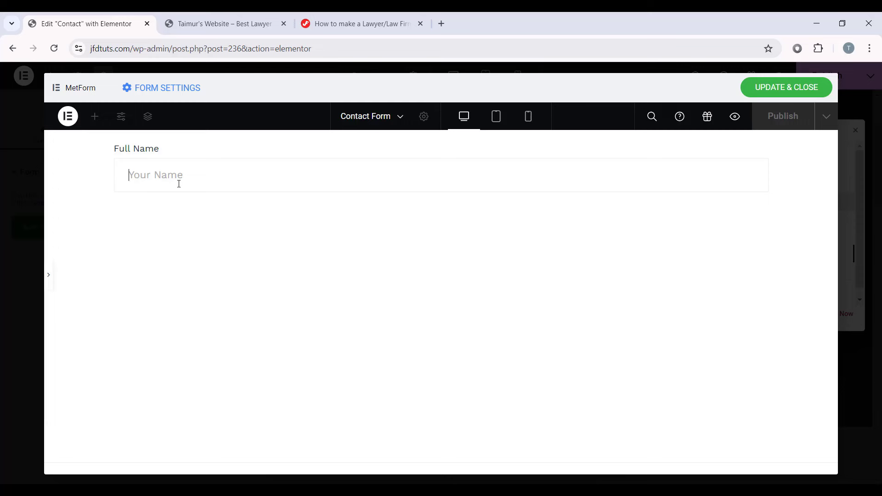
key(ctrl+a)
key(BackSpace)
click(49, 275)
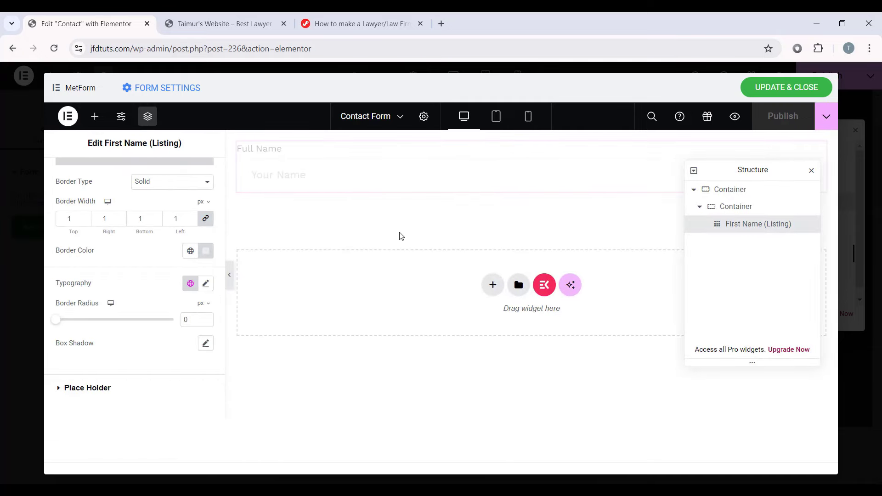
Step: Drag an Email field from the MetForm widgets list below Full Name
click(419, 224)
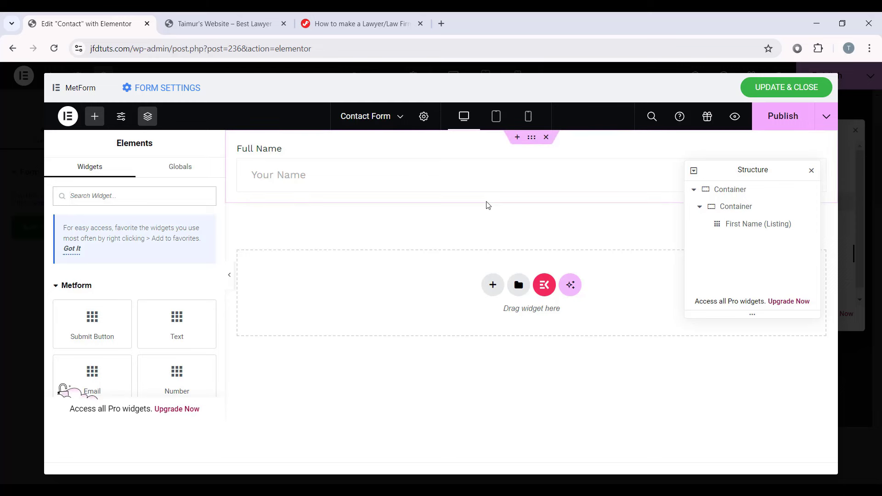
scroll(134, 298, down, 3)
drag(92, 258, 431, 183)
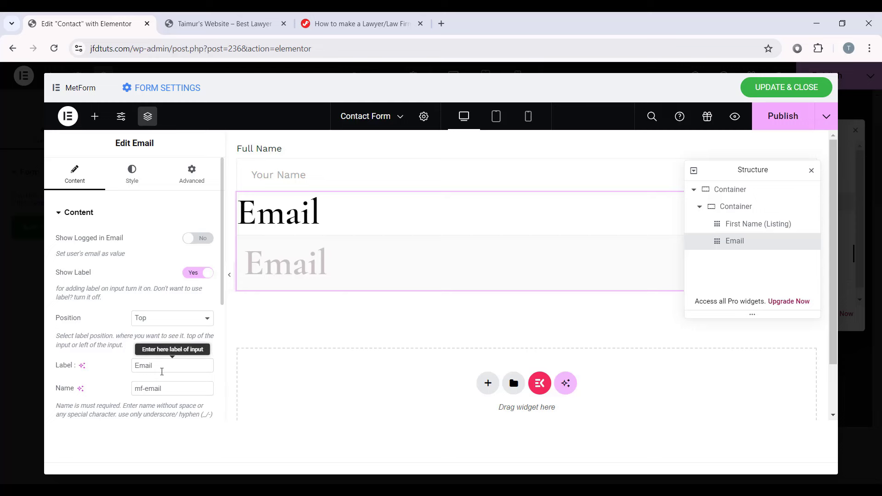
Step: Change the Email field's placeholder to 'Your Email'
drag(162, 365, 129, 365)
click(148, 366)
scroll(151, 365, down, 3)
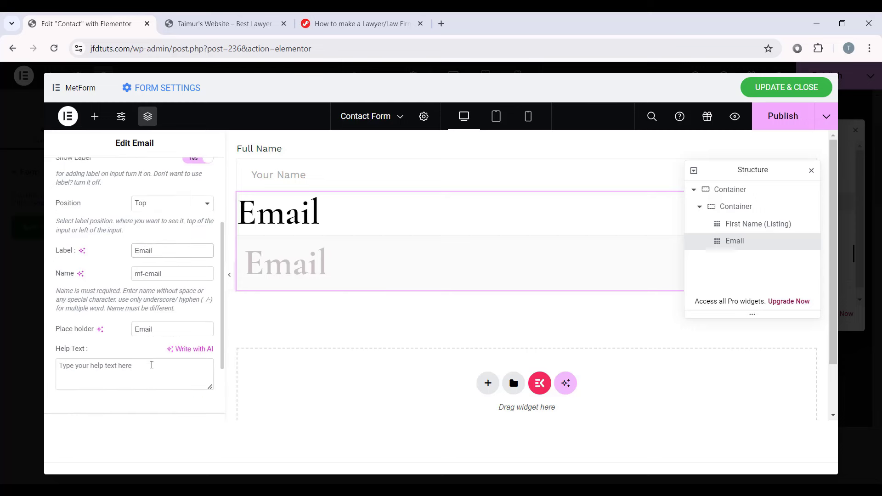
drag(158, 329, 76, 327)
text(Your)
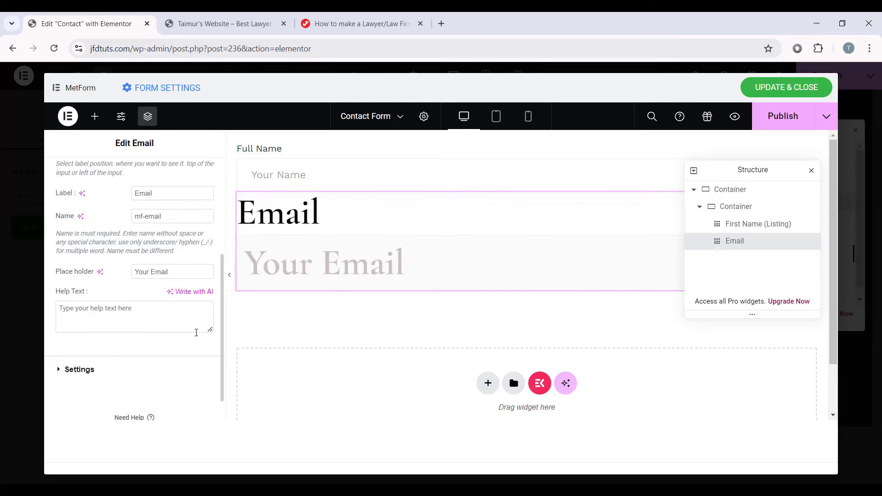
scroll(166, 319, up, 5)
Step: Copy the Full Name field and paste its style onto the Email field, then preview
click(762, 230)
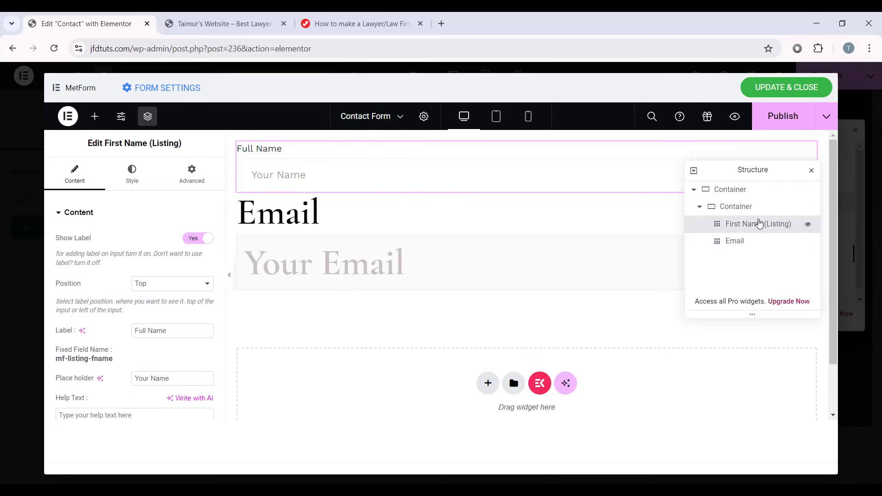
right_click(757, 224)
click(722, 213)
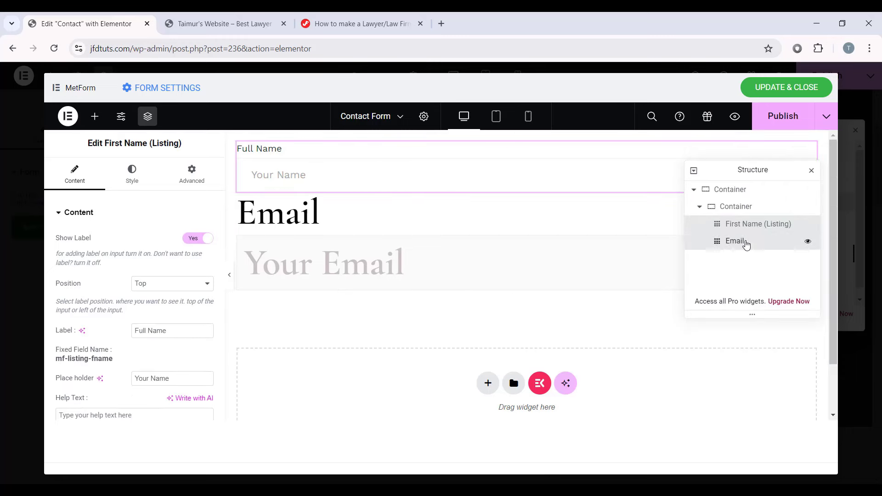
right_click(737, 242)
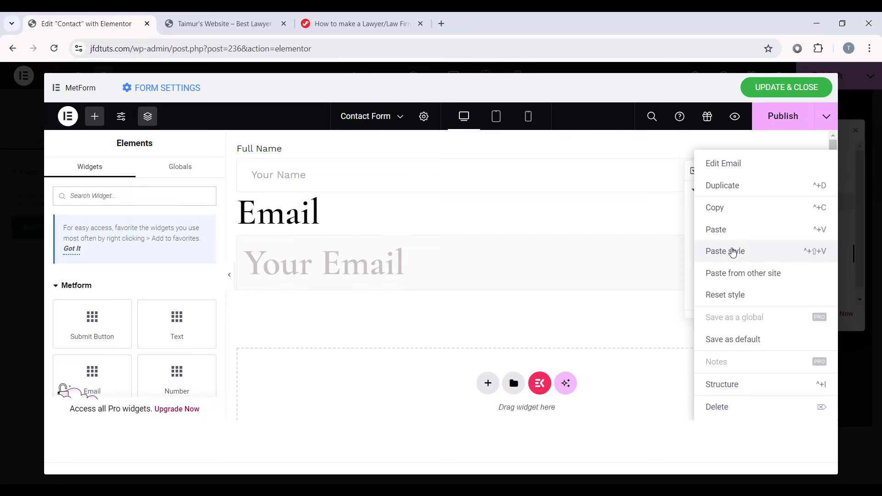
click(728, 252)
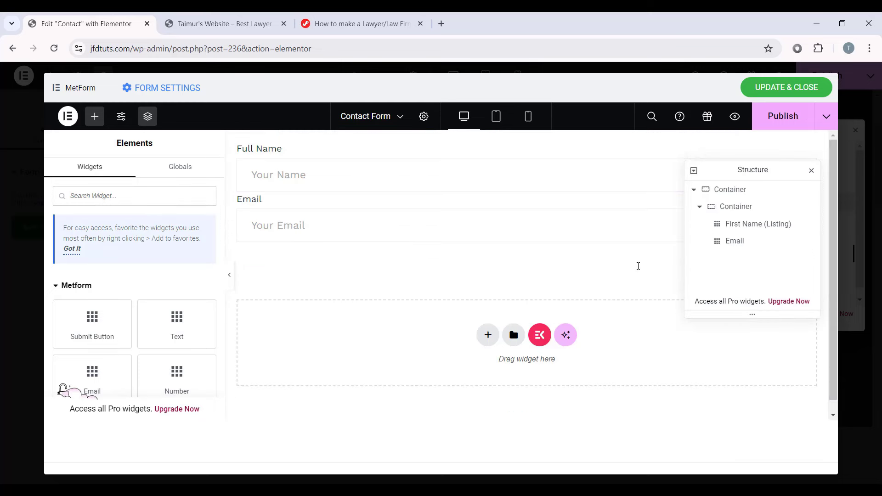
click(229, 274)
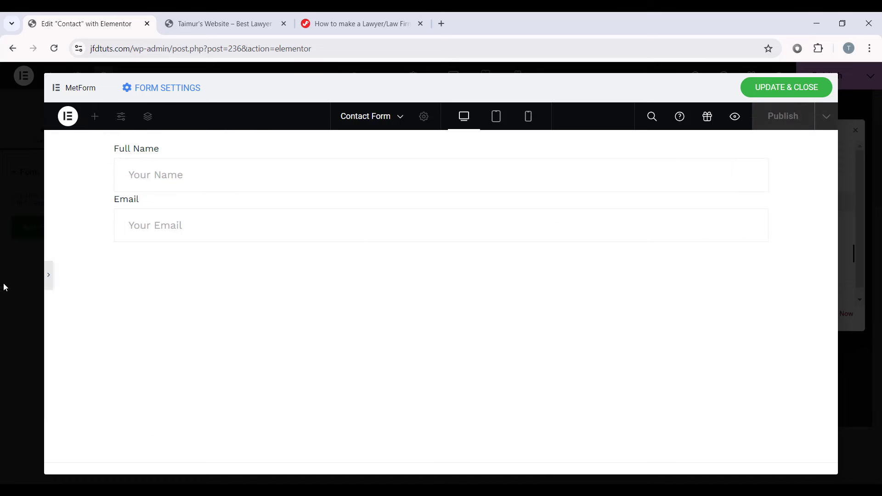
click(49, 274)
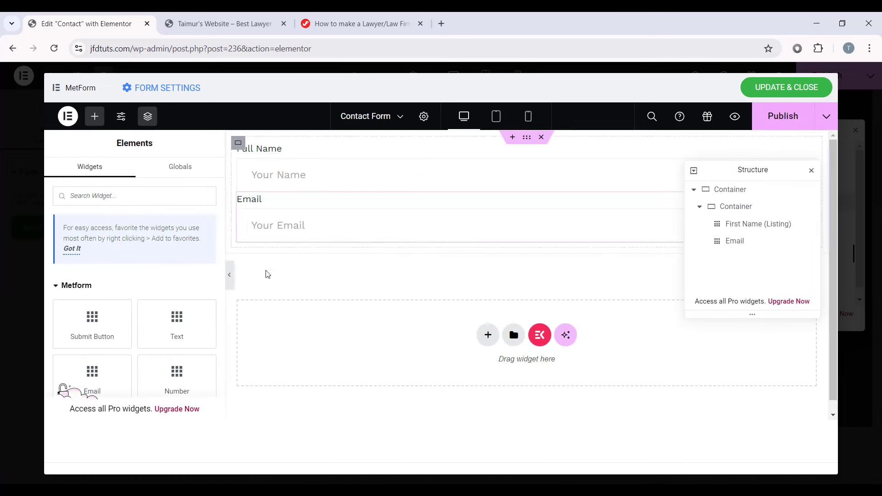
scroll(158, 304, down, 3)
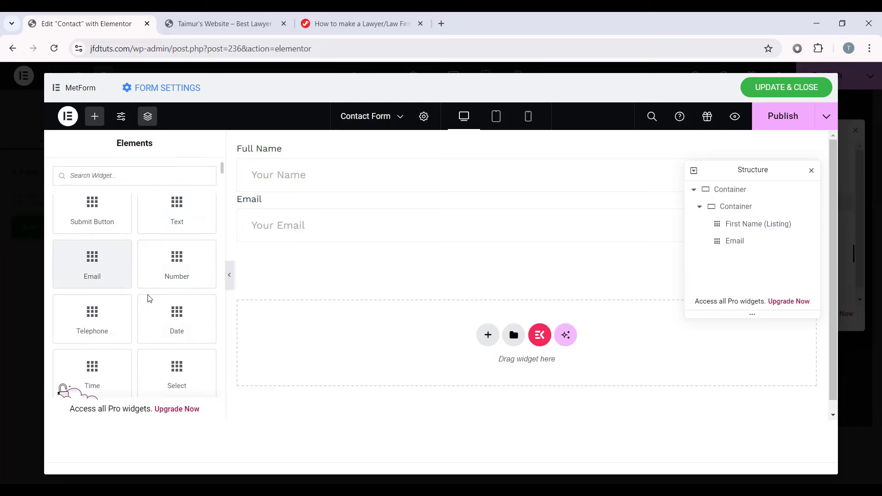
Step: Add a Text field below Email labelled Subject with placeholder 'Your Subject'
drag(179, 214, 448, 238)
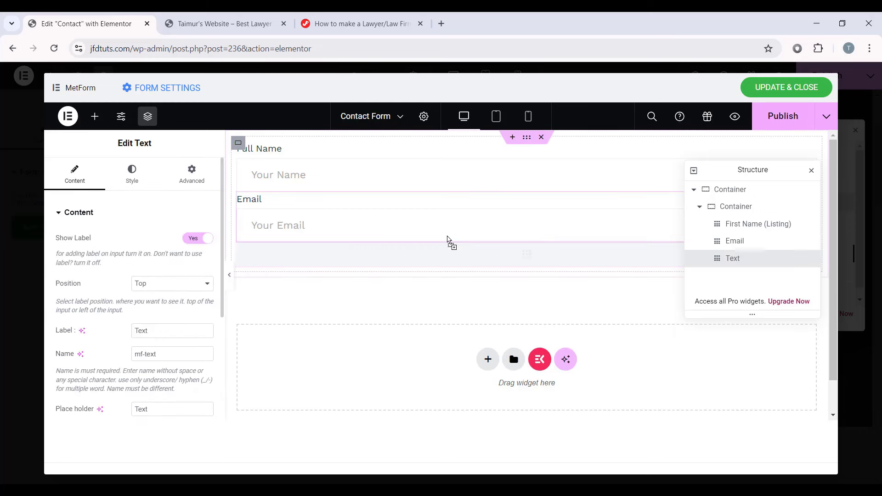
scroll(178, 309, down, 3)
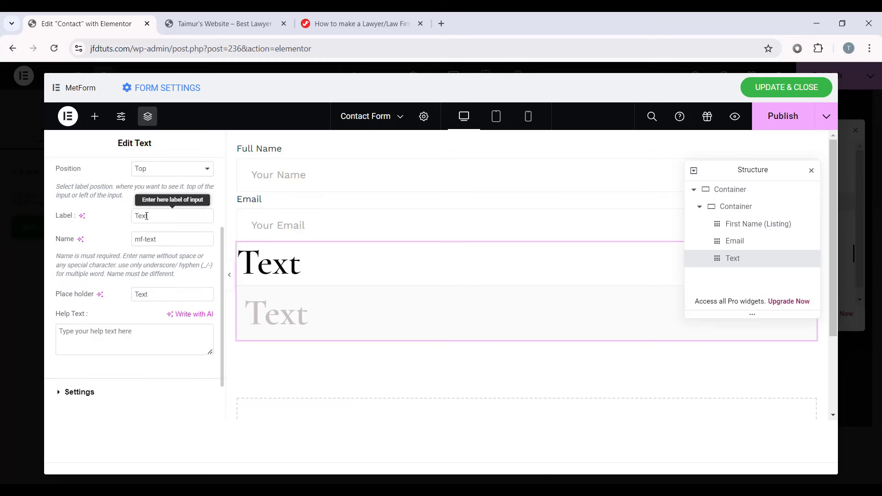
double_click(146, 216)
text(Subjec)
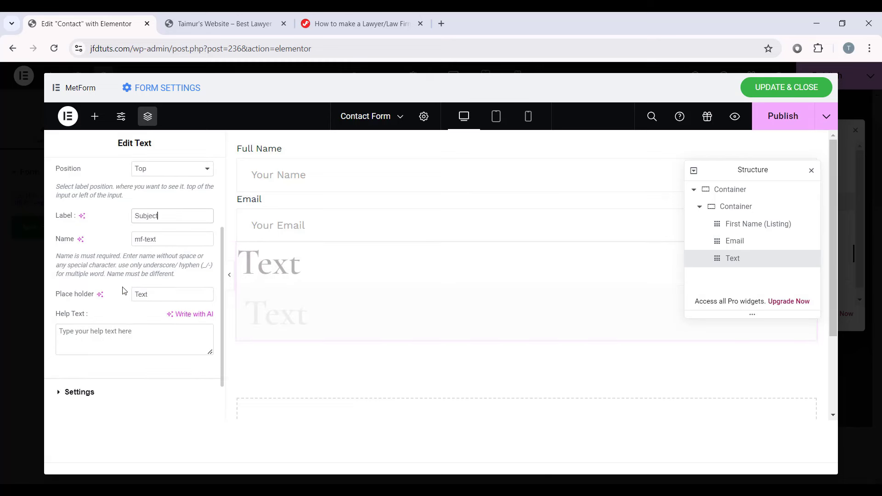
double_click(141, 294)
text(Your Subjec)
Step: Add the help text 'Enter your contact subject' to Subject and check it in preview
click(123, 329)
text(Enter your contact subject)
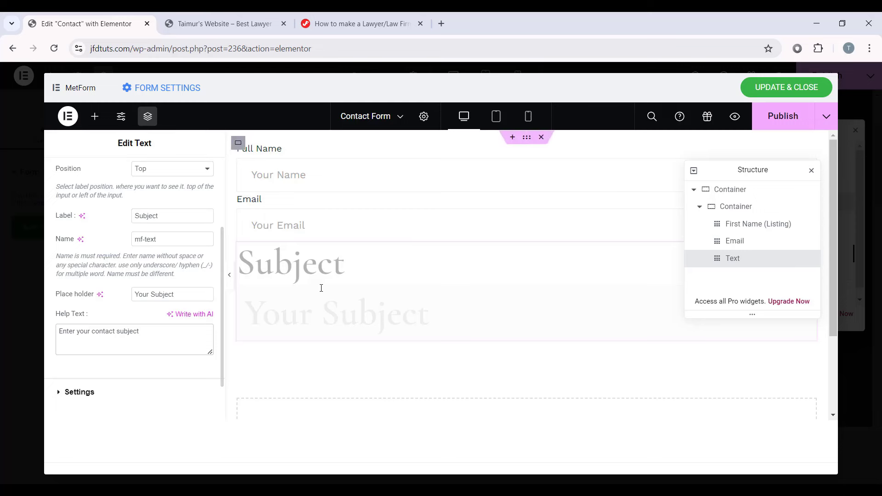
click(229, 275)
click(278, 308)
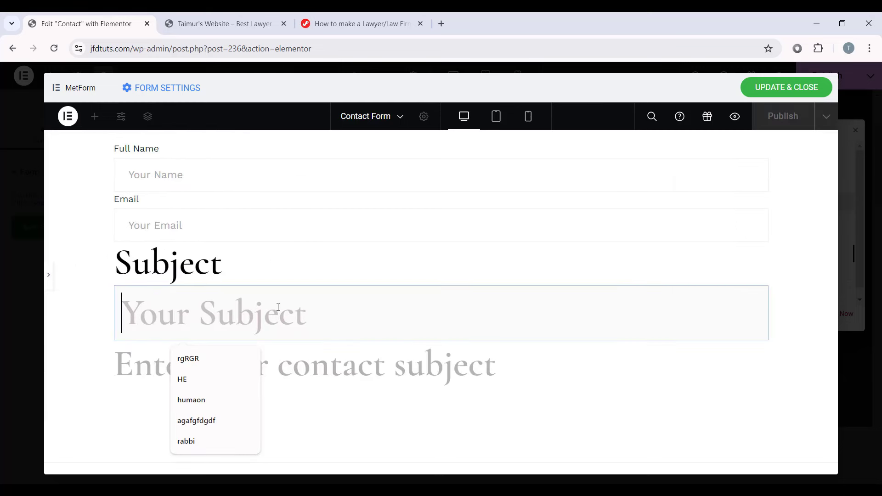
click(312, 397)
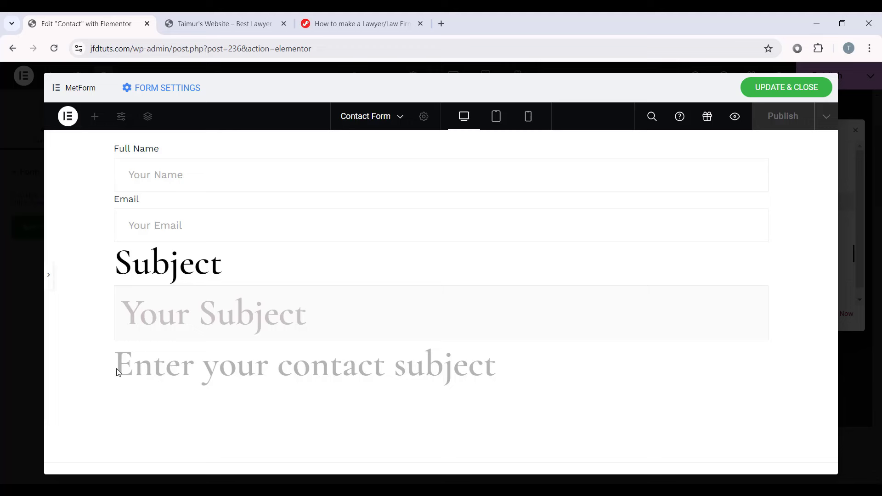
drag(119, 372, 59, 487)
click(48, 275)
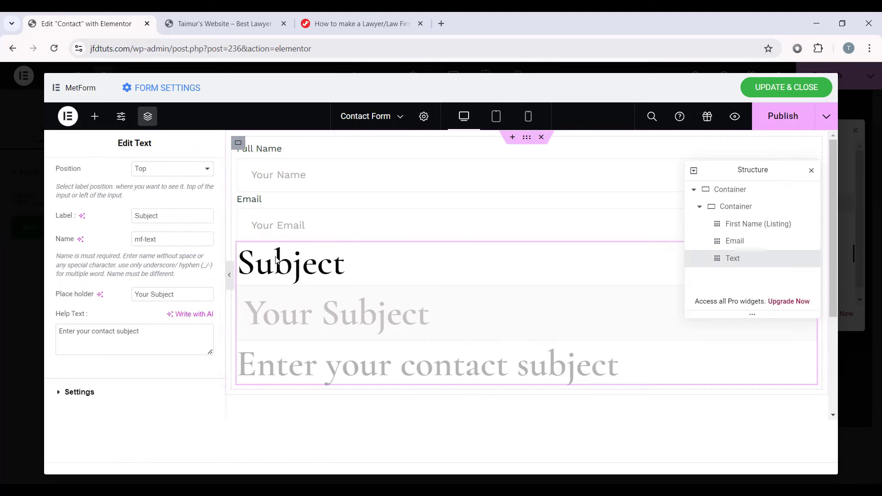
Step: Copy the Email field and paste its style onto the Subject field
click(321, 224)
right_click(322, 224)
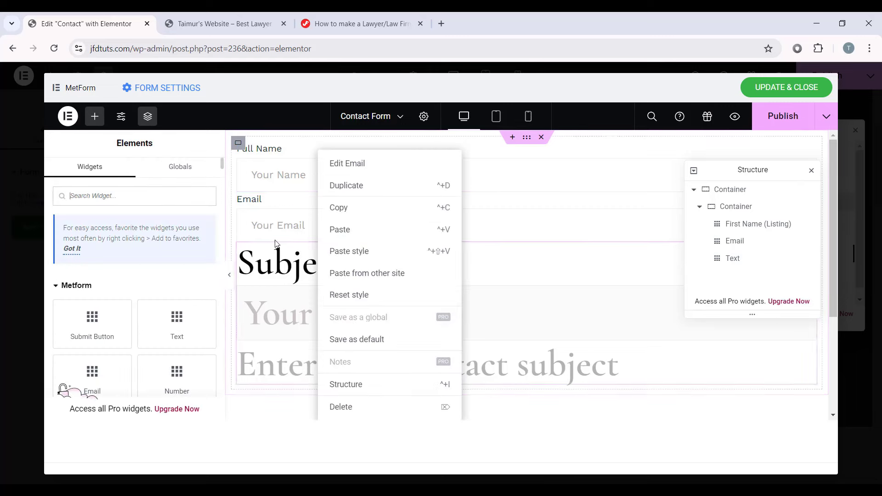
click(342, 207)
right_click(327, 303)
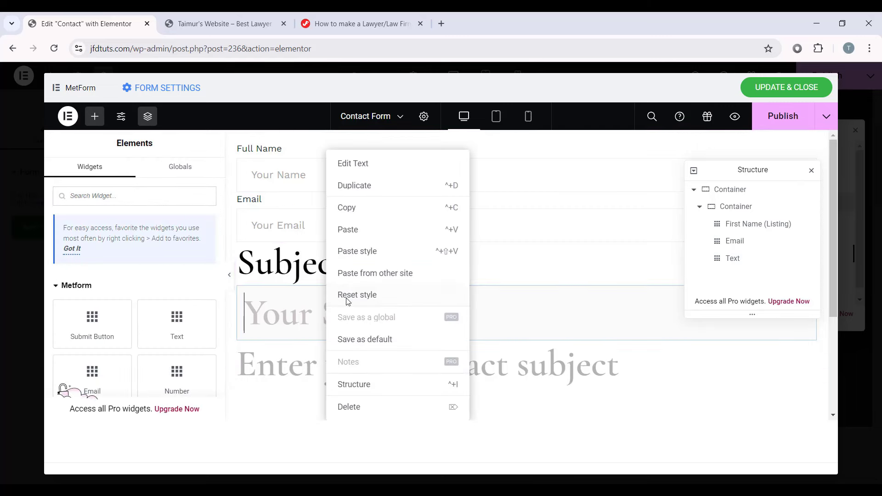
click(370, 250)
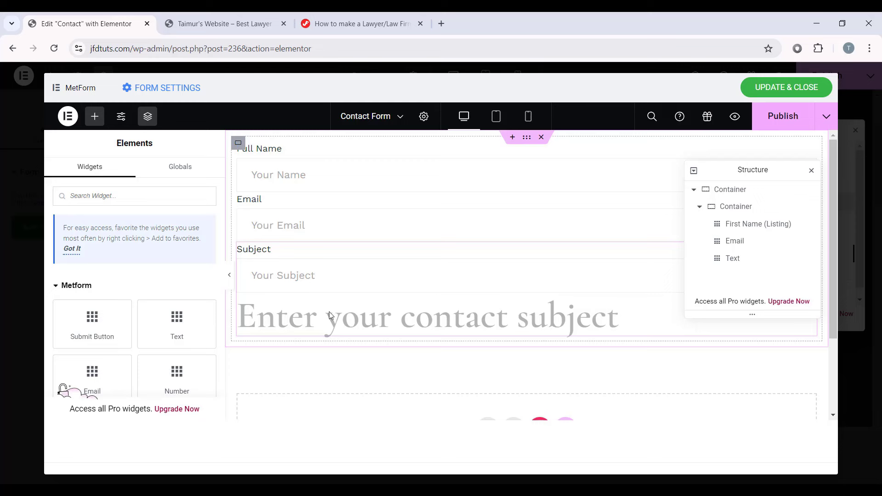
click(329, 313)
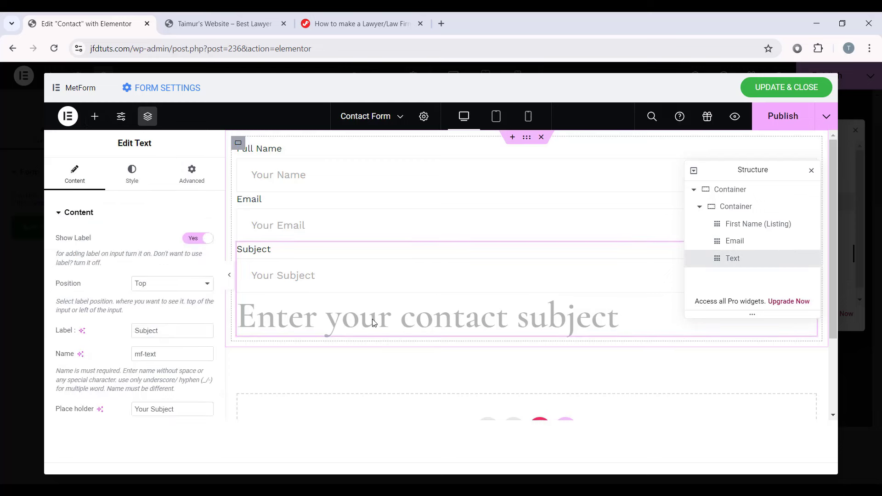
Step: Style the Subject help text with the global Text font and blue colour #0070FF
click(132, 174)
scroll(102, 321, down, 3)
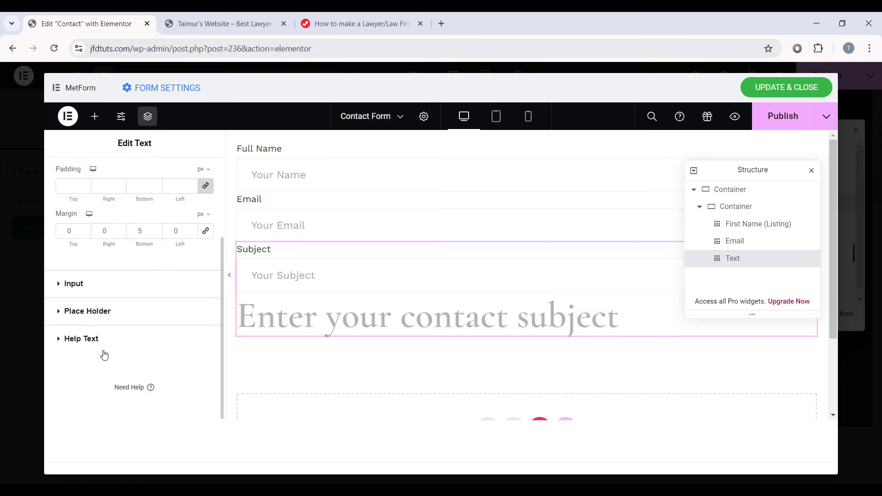
click(76, 341)
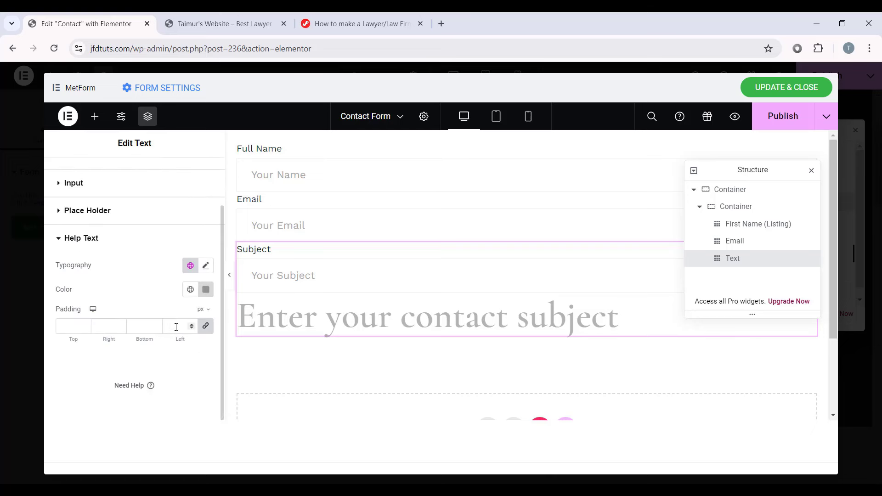
click(206, 267)
click(190, 266)
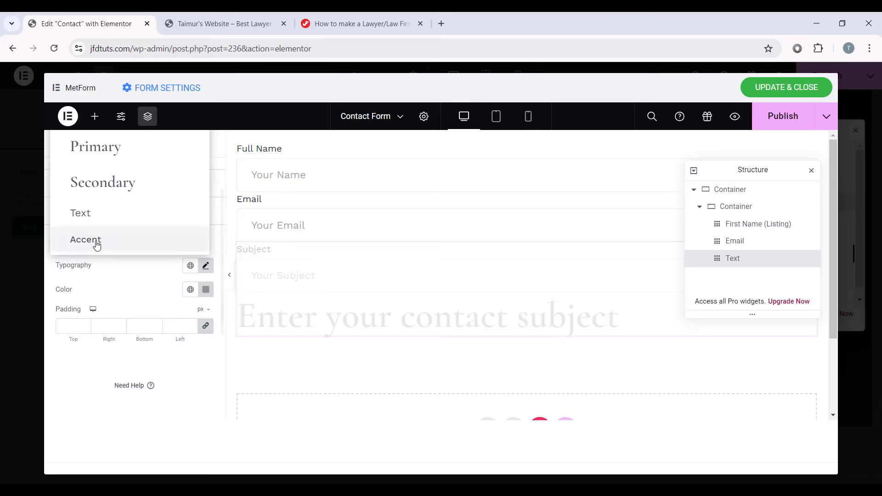
click(92, 212)
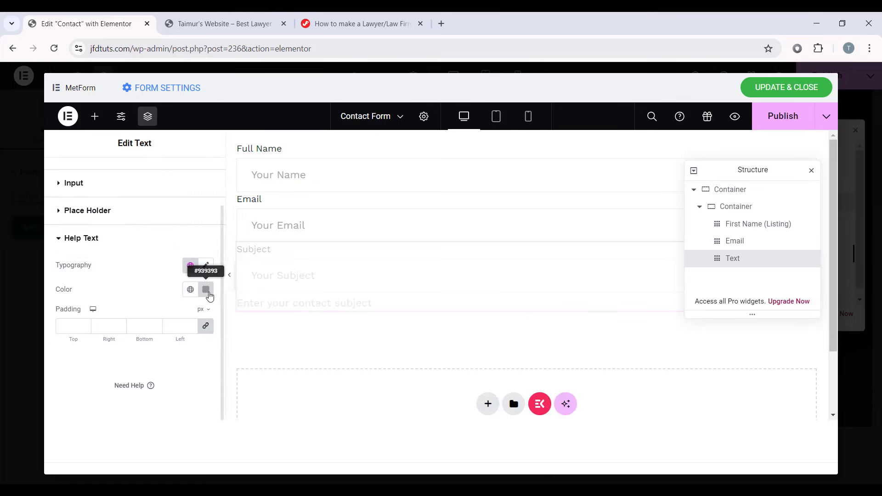
click(205, 290)
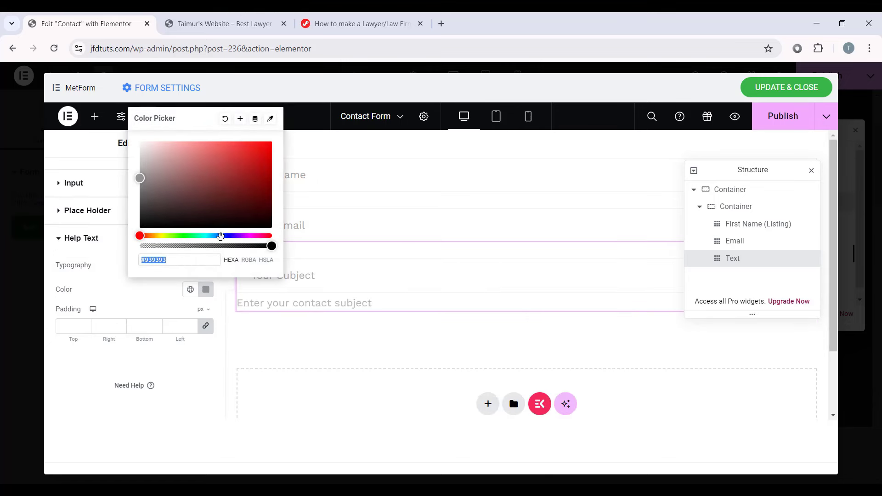
click(218, 236)
drag(243, 180, 285, 125)
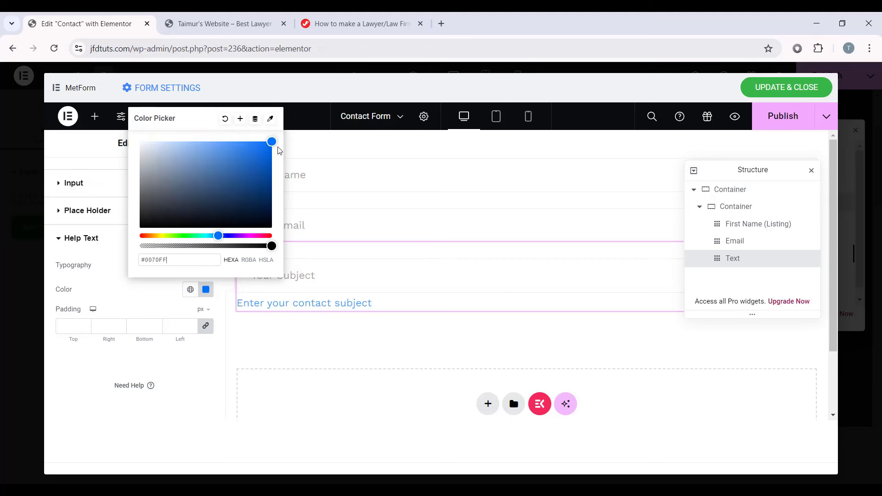
click(230, 282)
Step: After previewing, delete the Subject field's help text from the Help Text box
click(49, 280)
click(317, 287)
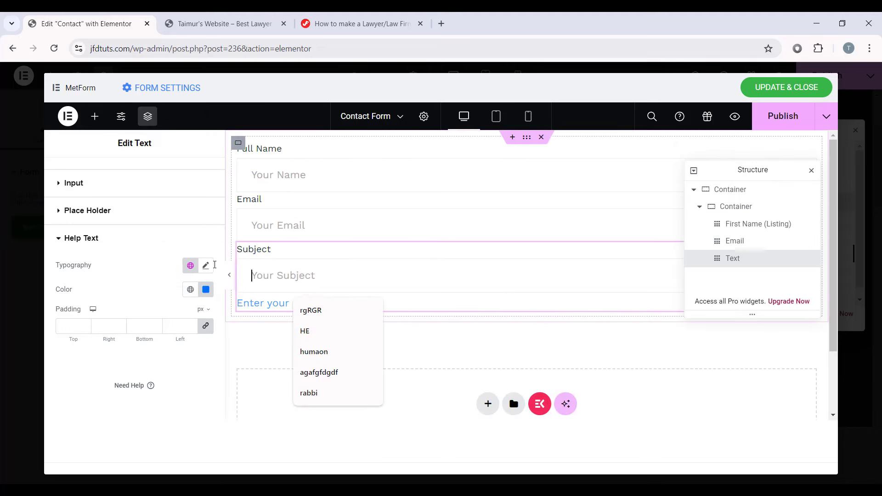
scroll(83, 193, up, 2)
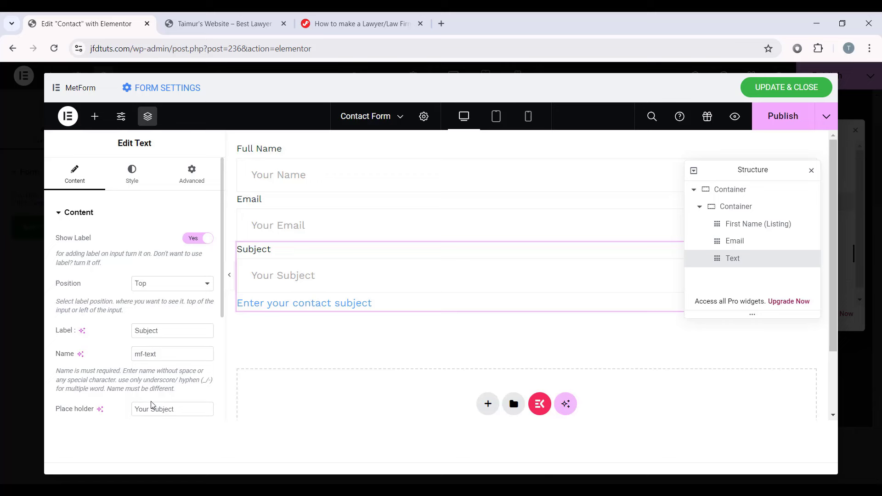
scroll(153, 405, down, 4)
drag(163, 283, 2, 263)
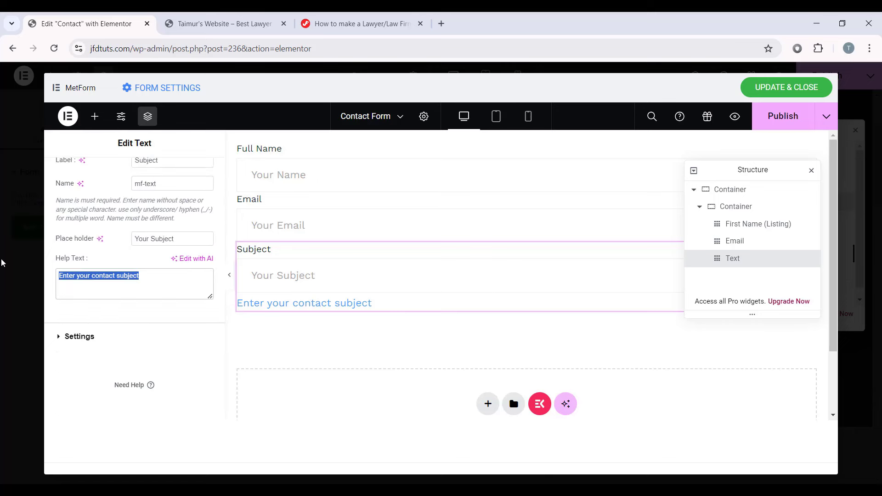
key(BackSpace)
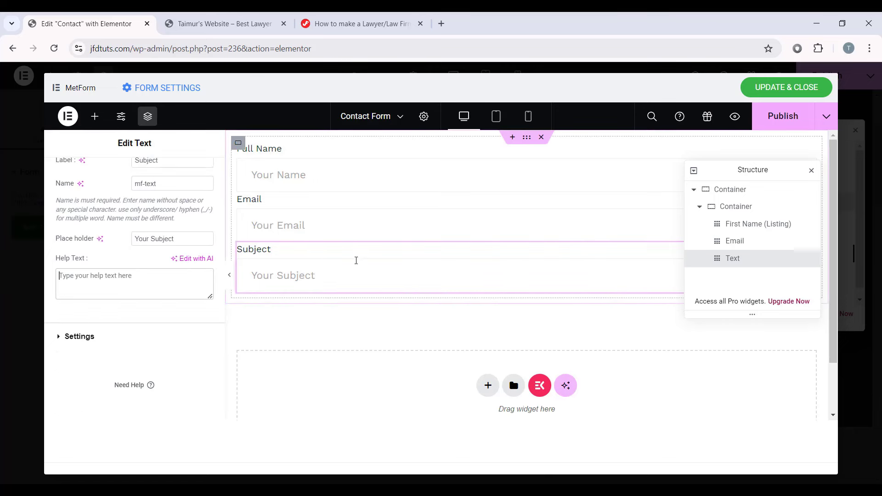
scroll(202, 276, up, 1)
scroll(291, 276, down, 1)
scroll(292, 276, up, 1)
scroll(165, 289, up, 2)
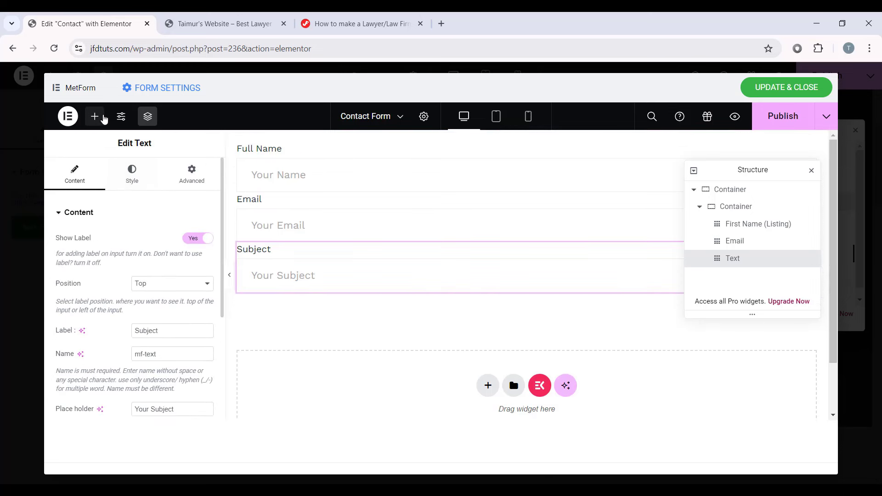
Step: Add a Textarea below Subject labelled Message with placeholder 'Your Message'
click(95, 116)
scroll(125, 272, down, 6)
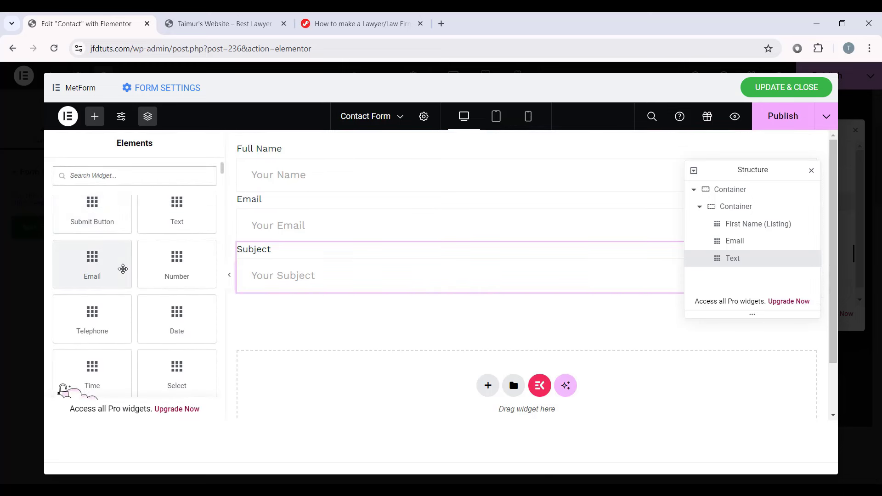
drag(178, 257, 431, 290)
scroll(138, 276, down, 2)
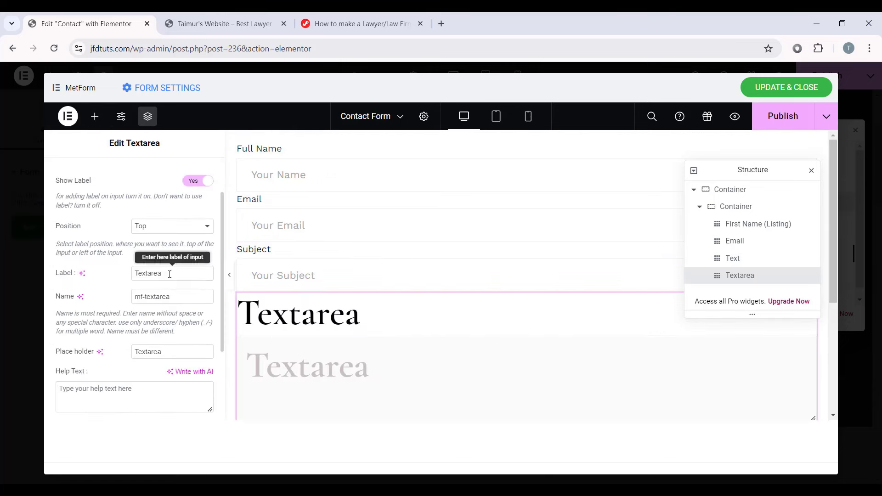
drag(163, 274, 97, 278)
text(Messag)
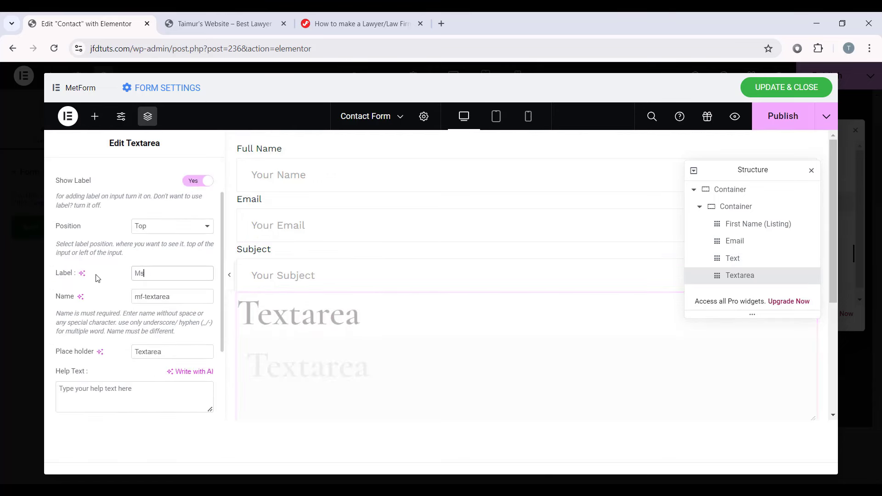
text(e)
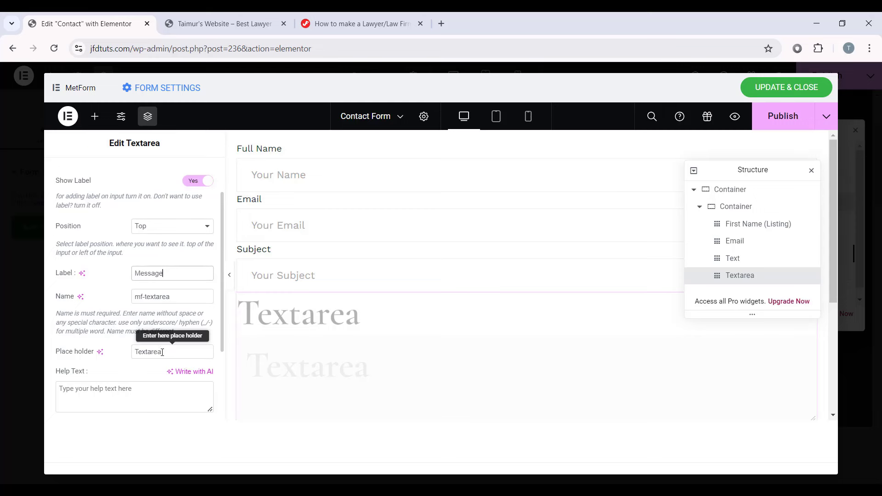
drag(164, 352, 87, 346)
text(Your Message)
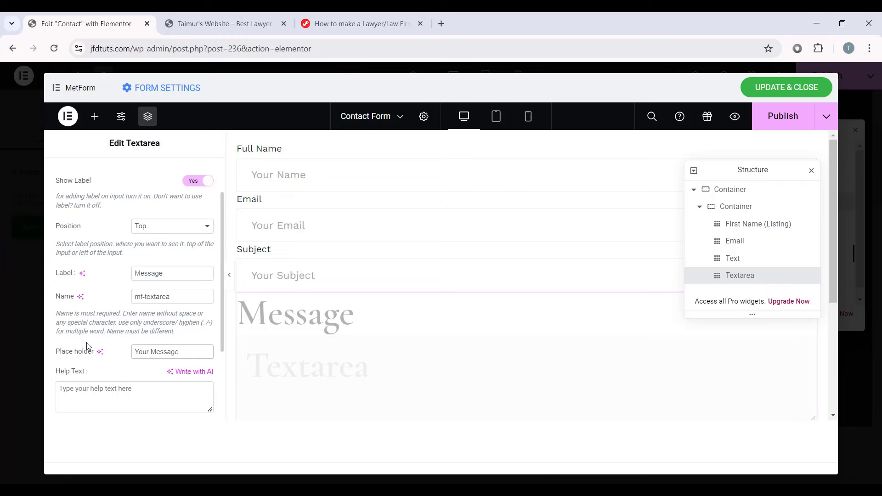
Step: Copy the Subject field and paste its style onto the Message text area, then preview
right_click(326, 266)
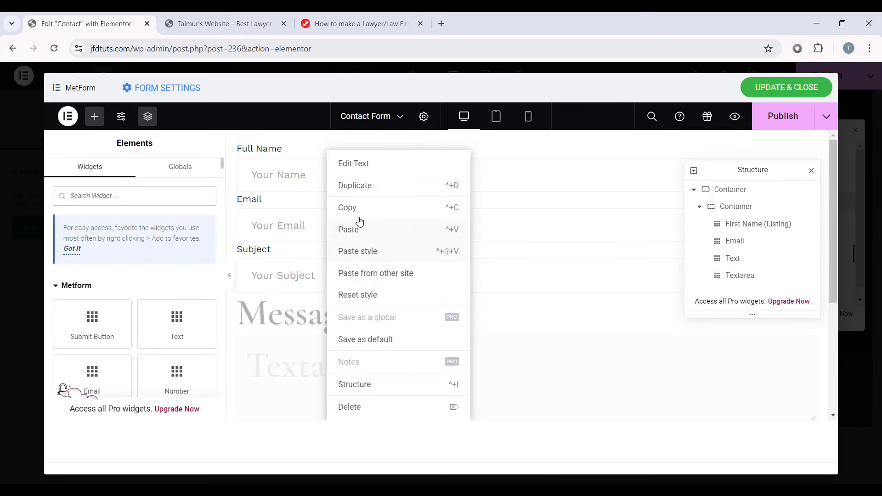
click(348, 212)
right_click(327, 349)
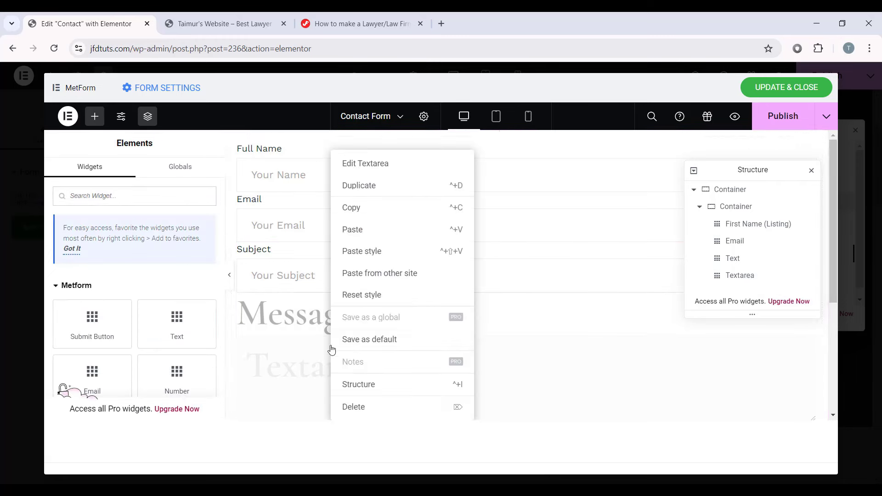
right_click(292, 361)
click(337, 251)
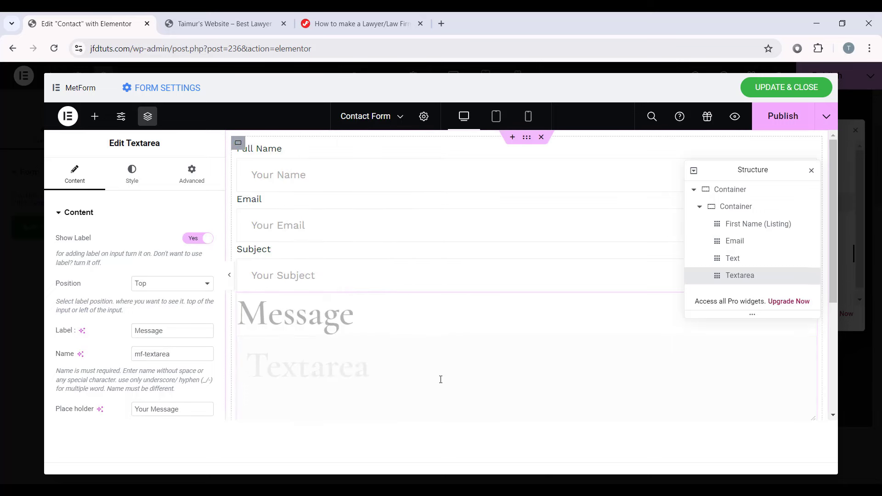
click(230, 275)
click(49, 283)
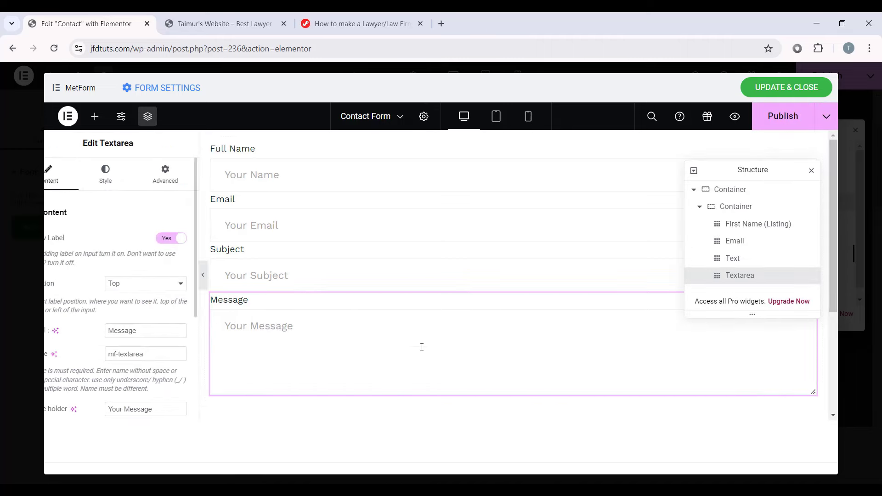
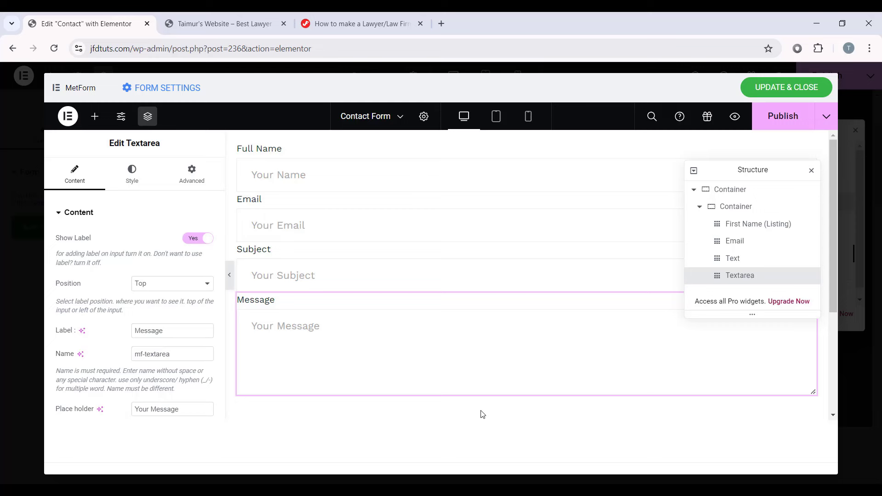
Step: Open the Add Element panel and scroll through the available form widgets
click(95, 117)
scroll(109, 325, down, 3)
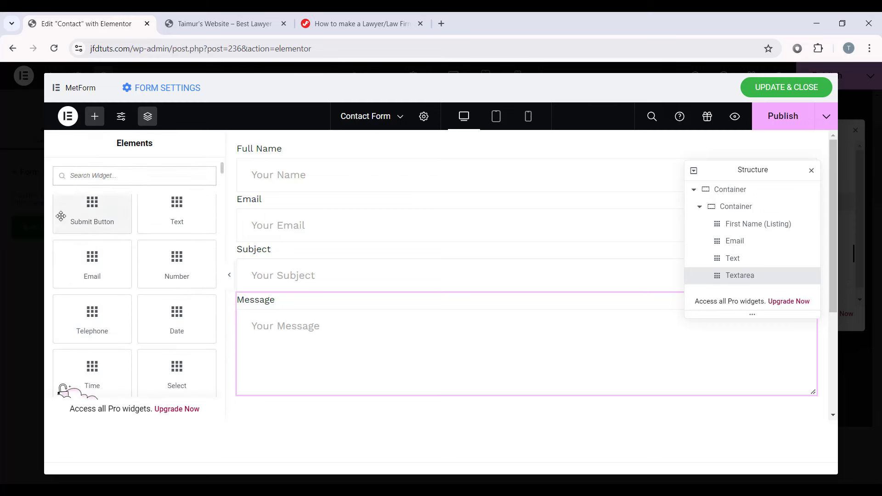
Step: Drop a Submit Button below the Message field and set its alignment to Justified
drag(61, 216, 399, 388)
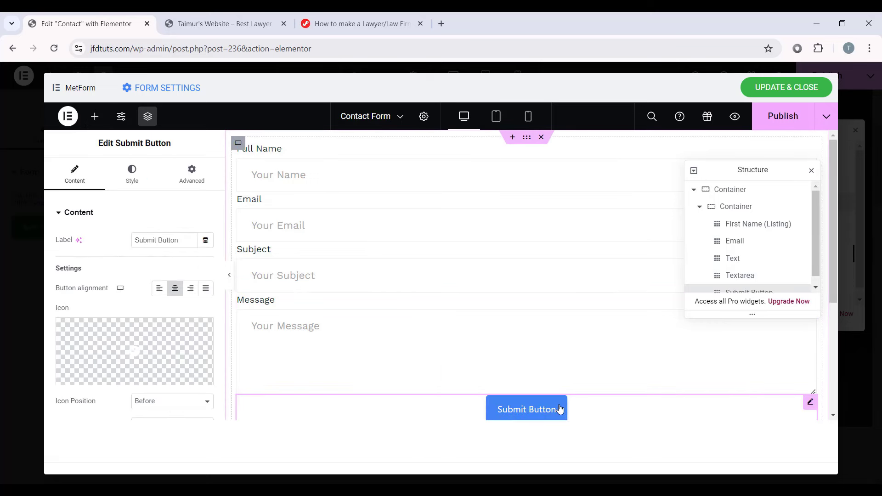
scroll(567, 404, down, 1)
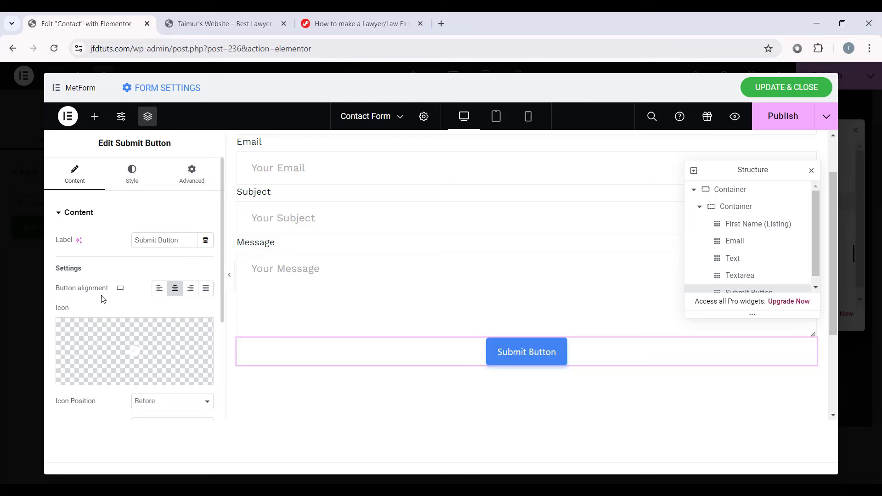
click(206, 288)
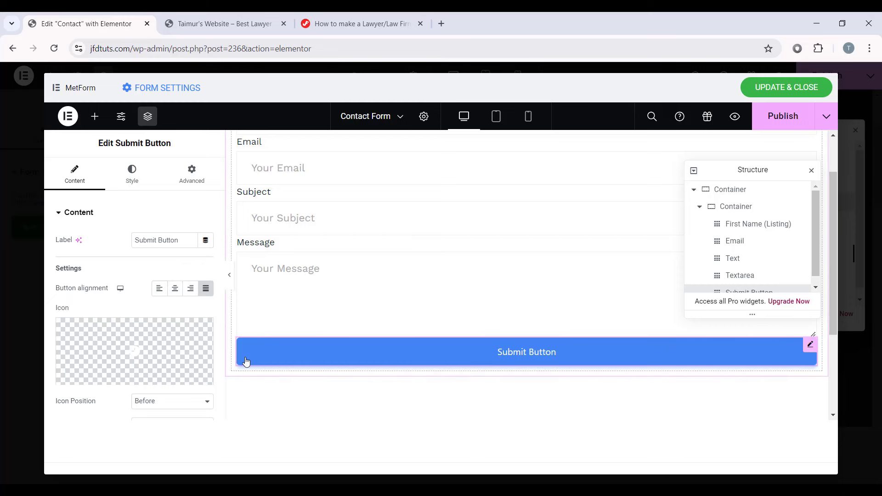
scroll(216, 336, down, 3)
scroll(216, 303, up, 3)
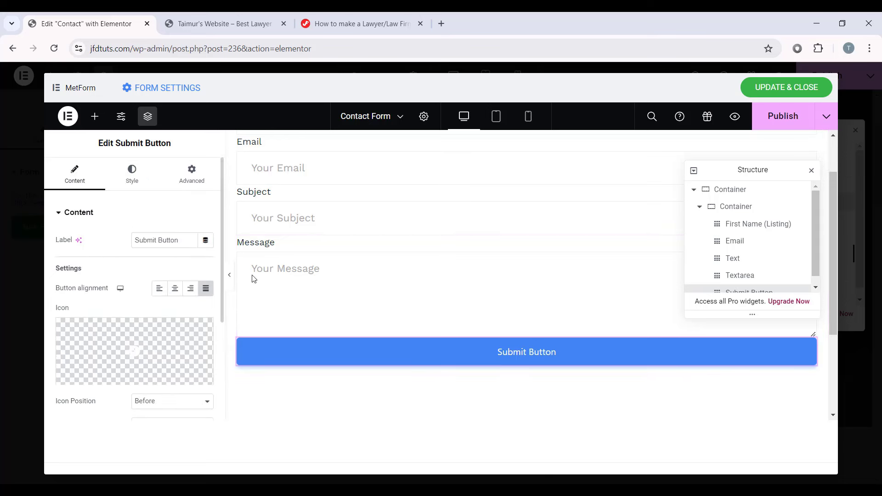
click(162, 238)
Step: Unlink the button padding and set it to 22/37/22/37 px
click(138, 171)
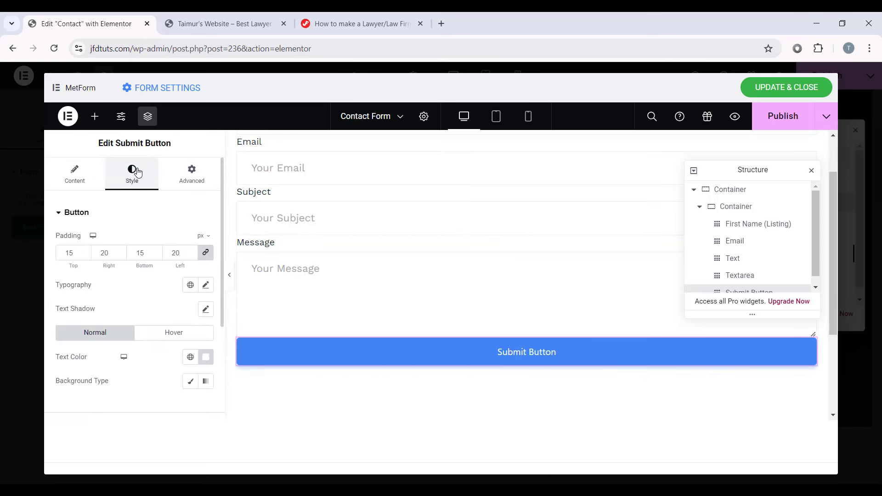
click(205, 253)
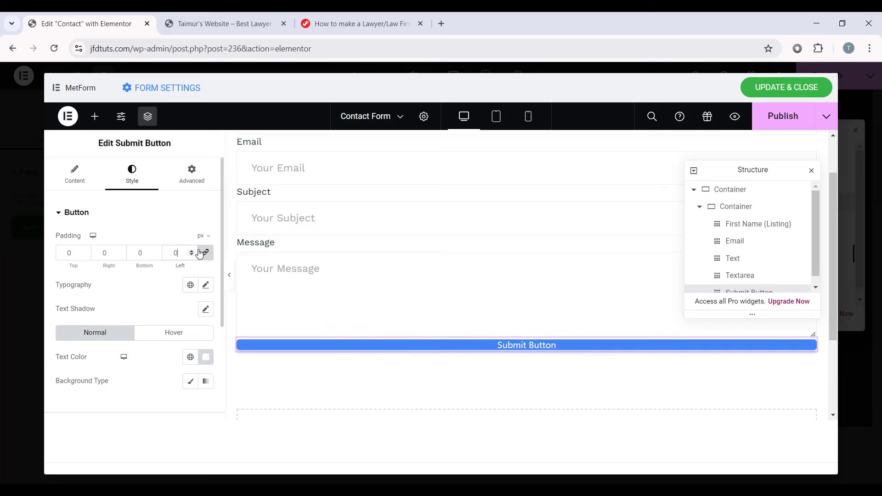
click(206, 253)
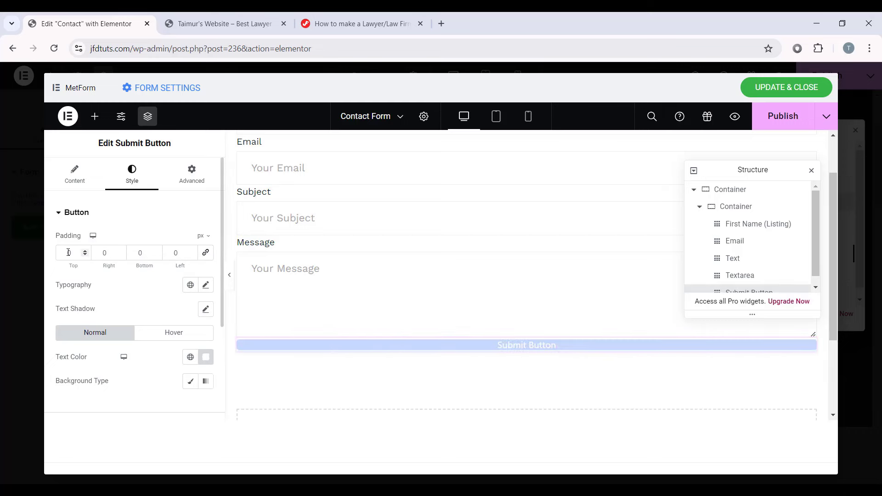
text(22)
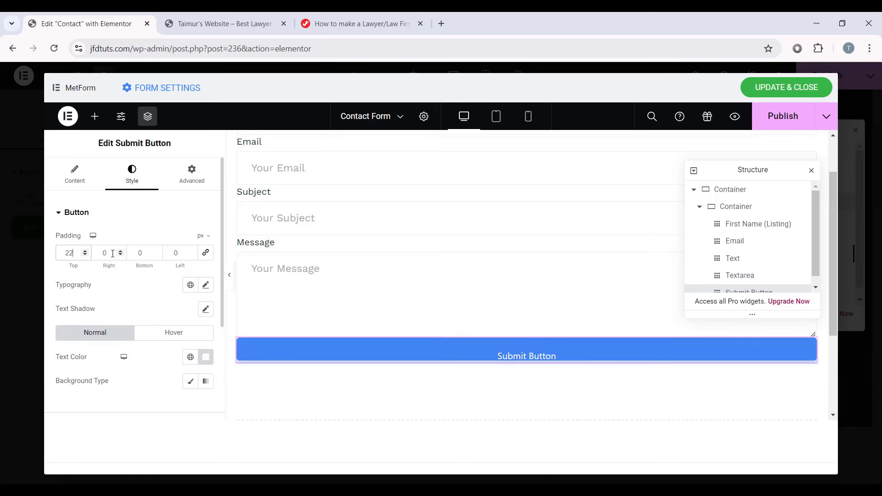
key(Tab)
text(37)
key(Tab)
text(22)
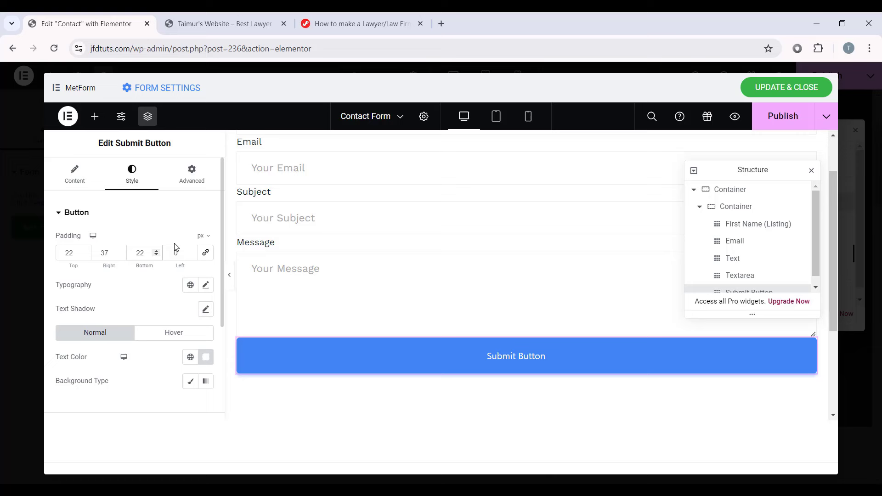
key(Tab)
text(37)
Step: Apply the global Text font with size 20, weight 500, and adjust the line height
click(190, 284)
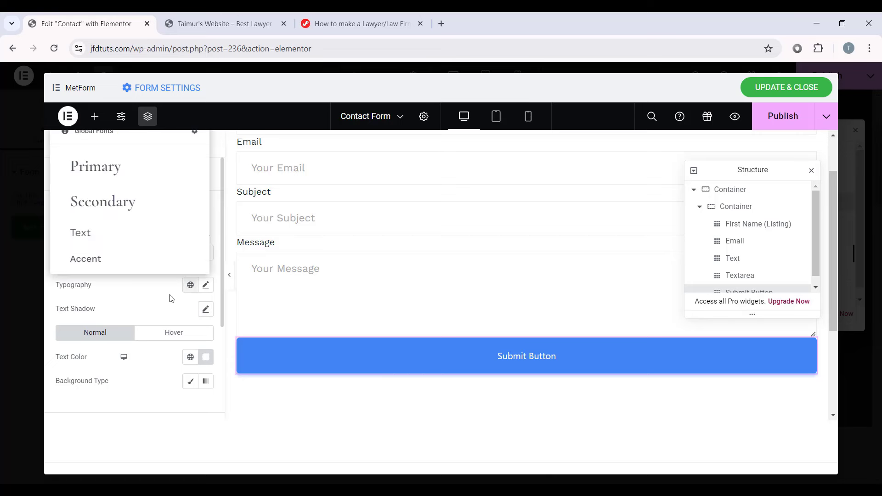
click(92, 237)
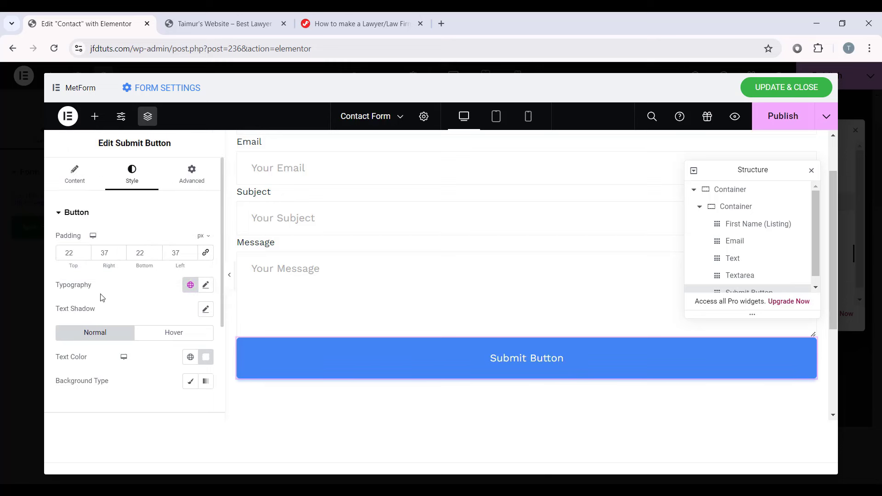
click(206, 286)
scroll(166, 339, down, 1)
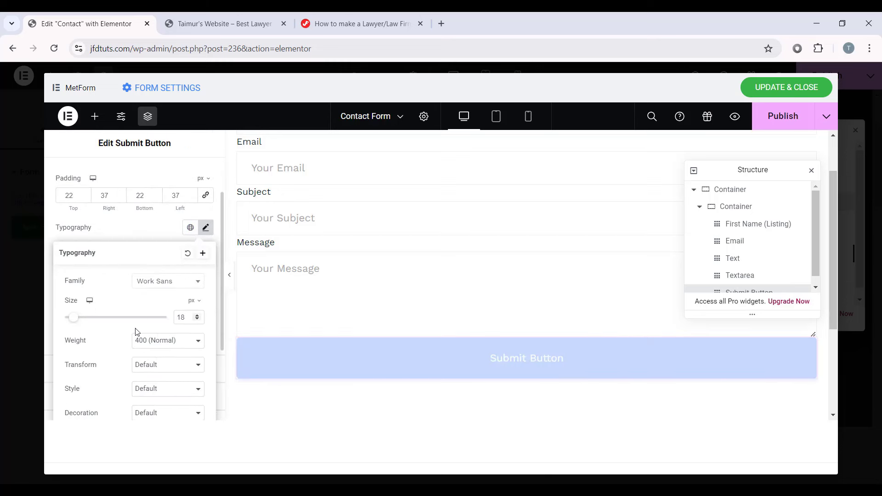
click(197, 314)
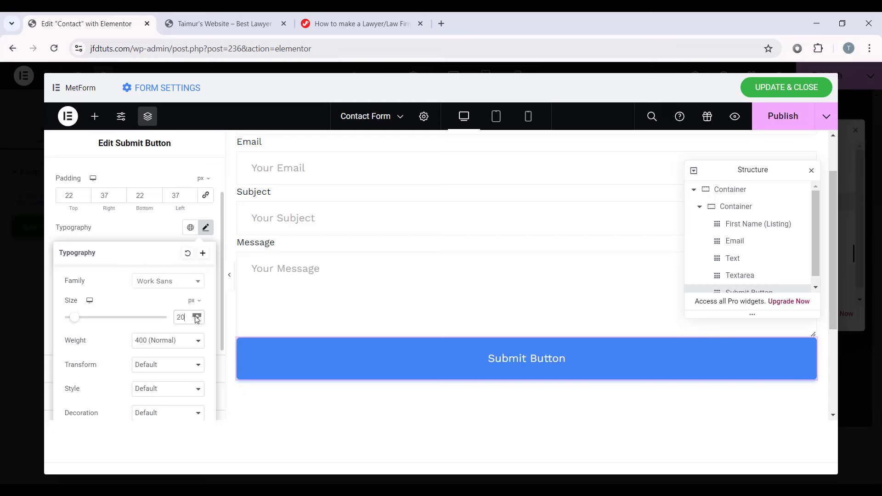
click(197, 315)
click(166, 340)
click(146, 387)
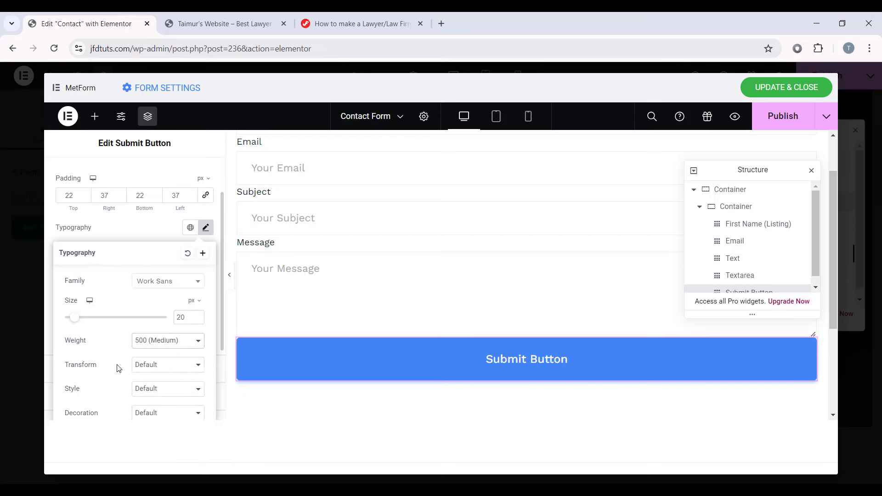
scroll(118, 368, down, 2)
click(193, 318)
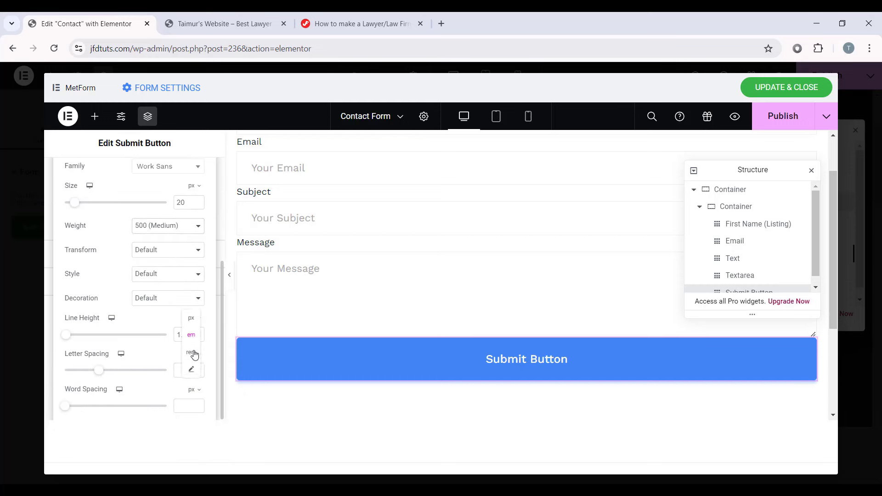
drag(194, 355, 112, 335)
click(190, 341)
text(0)
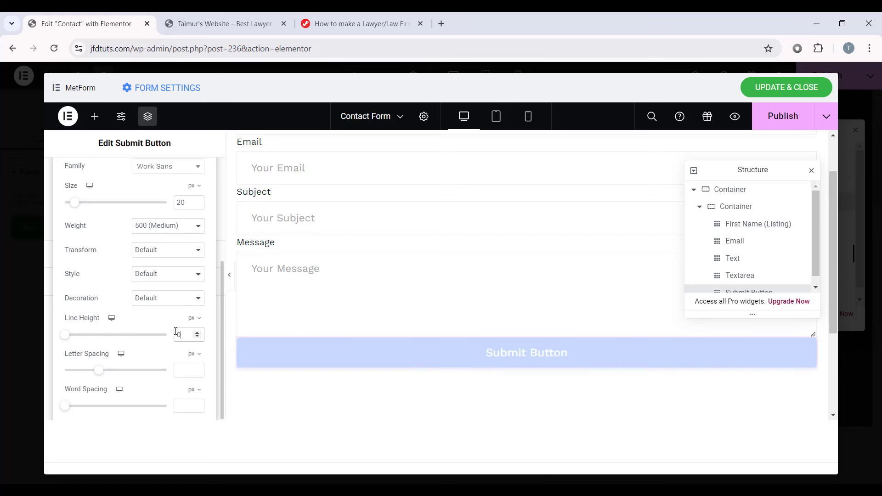
text(.05)
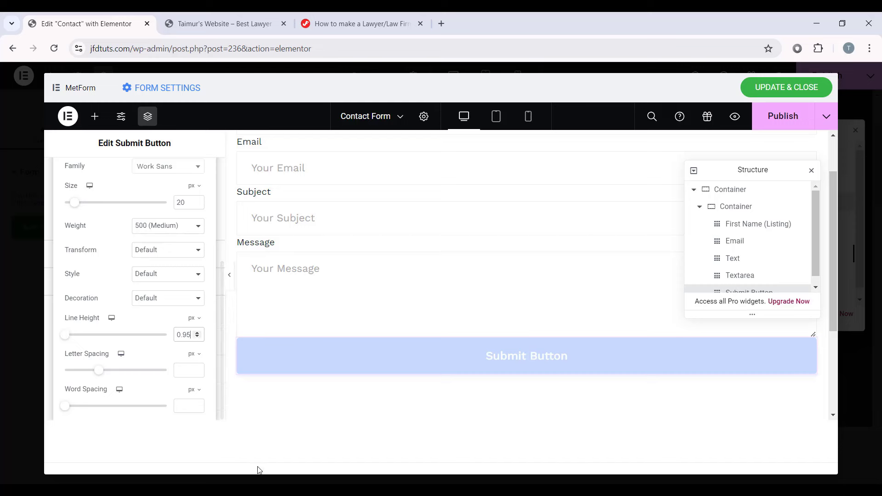
scroll(192, 216, up, 3)
click(206, 227)
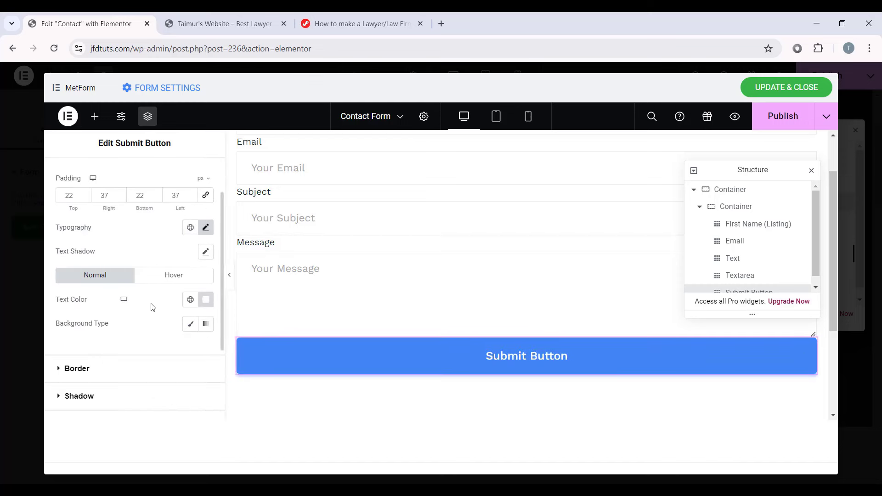
Step: Make the button text the Secondary colour and its classic background the Primary gold
click(190, 299)
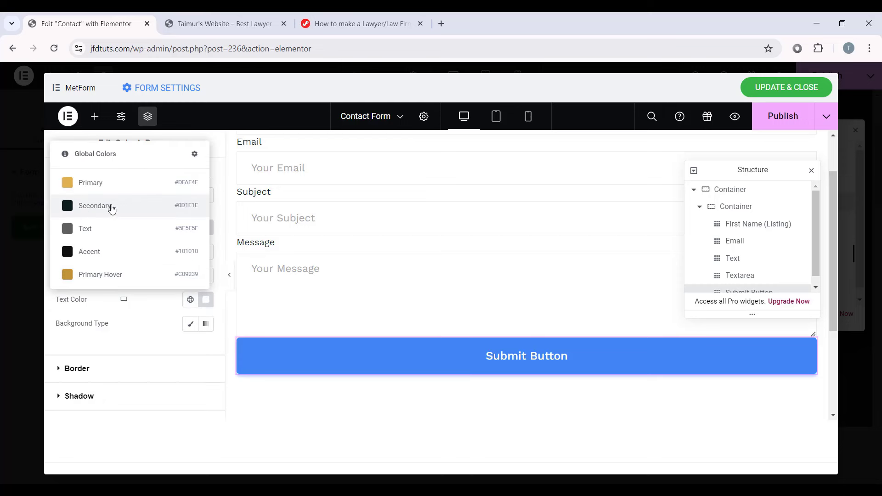
click(153, 211)
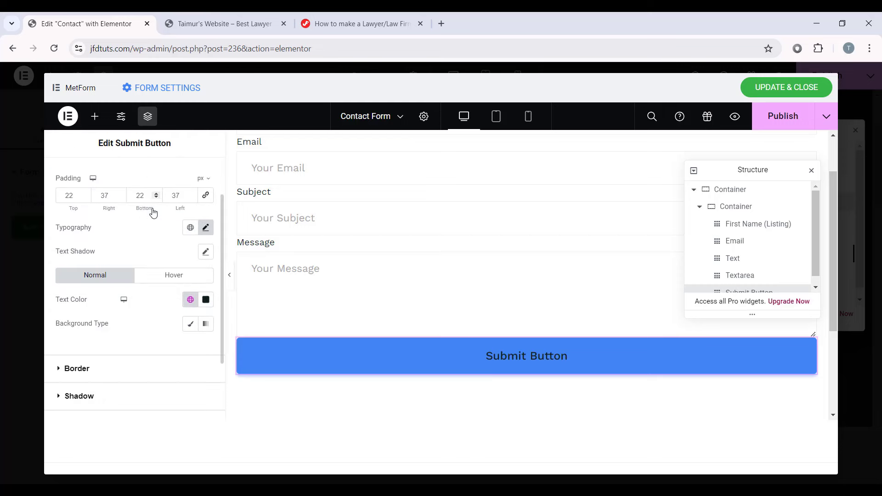
click(196, 327)
click(190, 347)
click(130, 233)
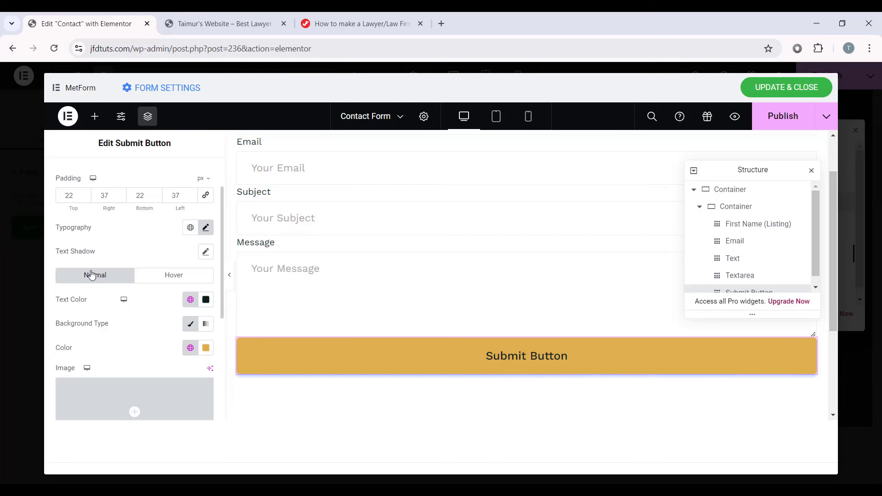
Step: Make the button's box shadow colour fully transparent
scroll(91, 308, down, 4)
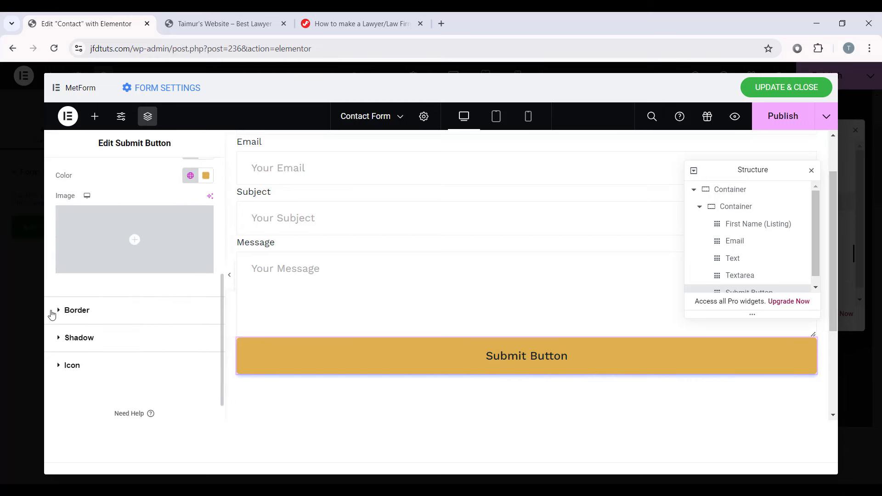
click(80, 338)
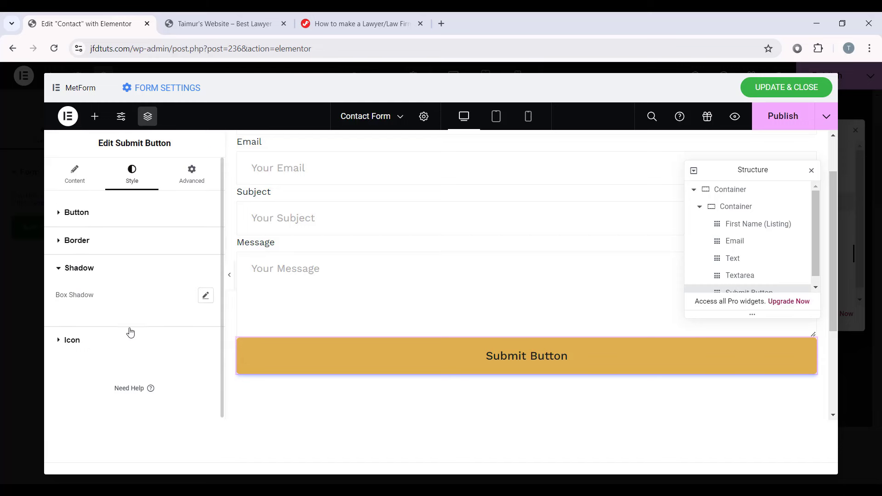
click(206, 296)
scroll(145, 334, down, 1)
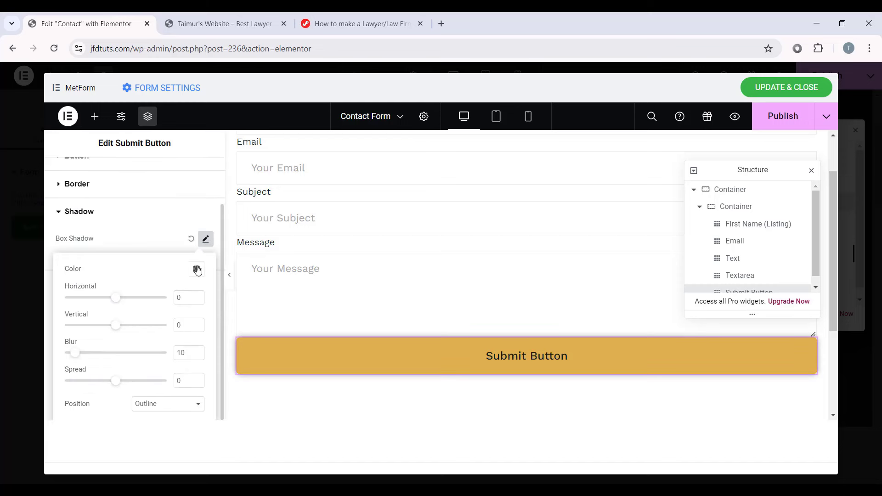
click(196, 269)
drag(287, 324, 184, 321)
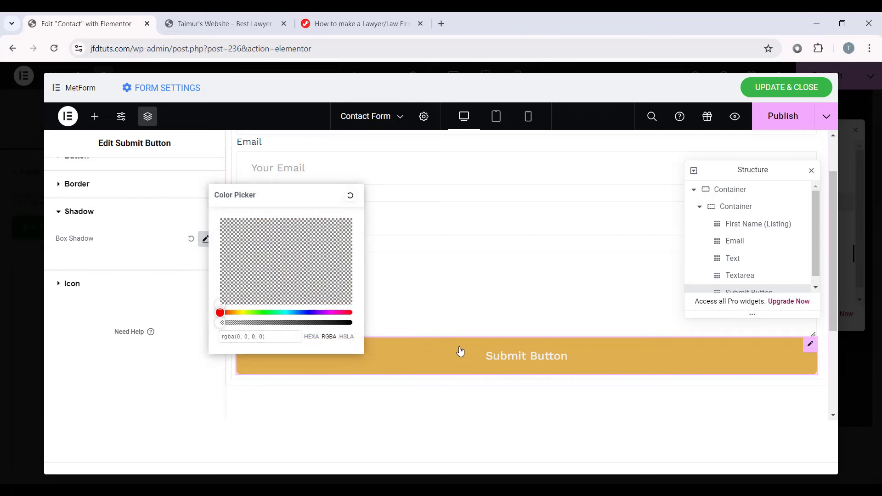
click(82, 400)
scroll(90, 243, up, 1)
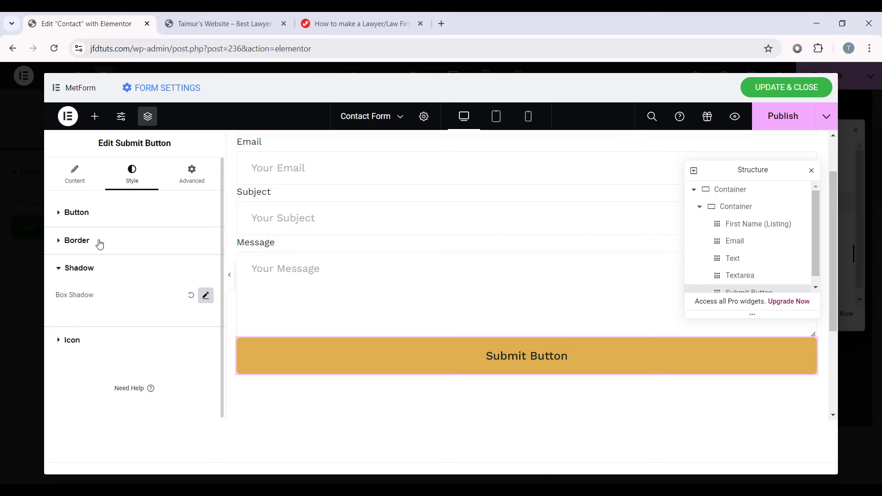
Step: Expand the button's border settings, preview the form, and return to the button settings
click(100, 244)
scroll(70, 315, down, 1)
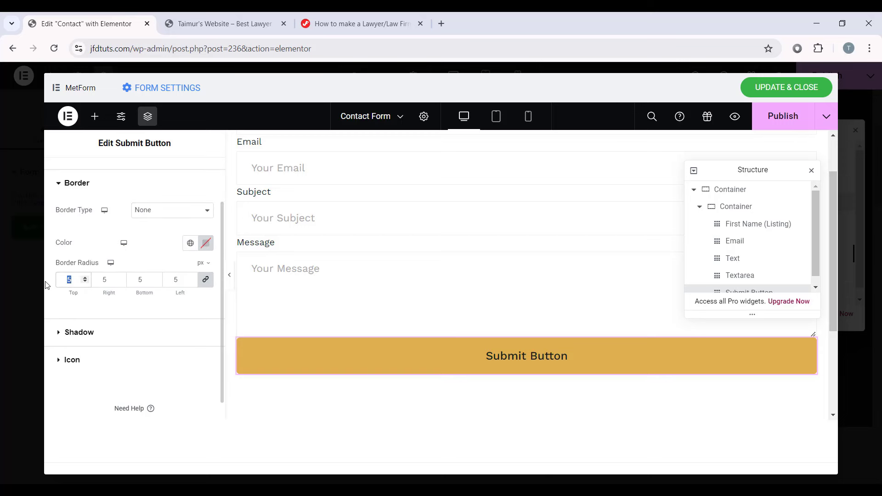
click(229, 275)
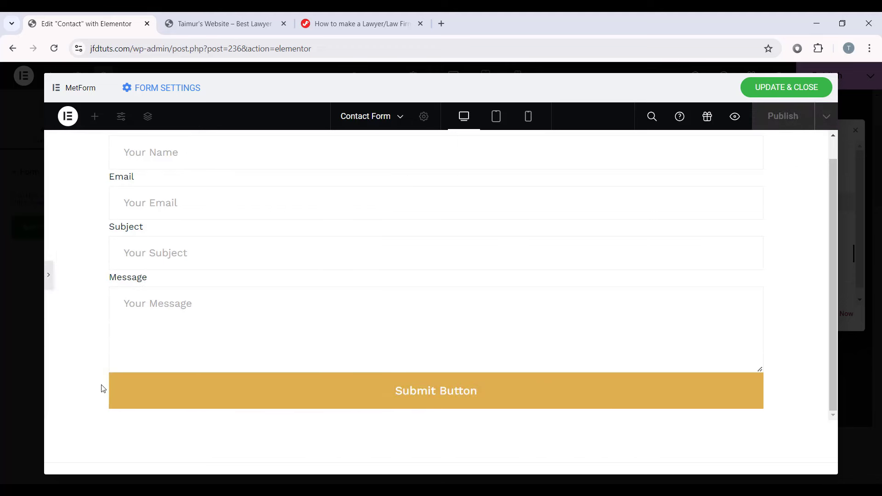
click(48, 275)
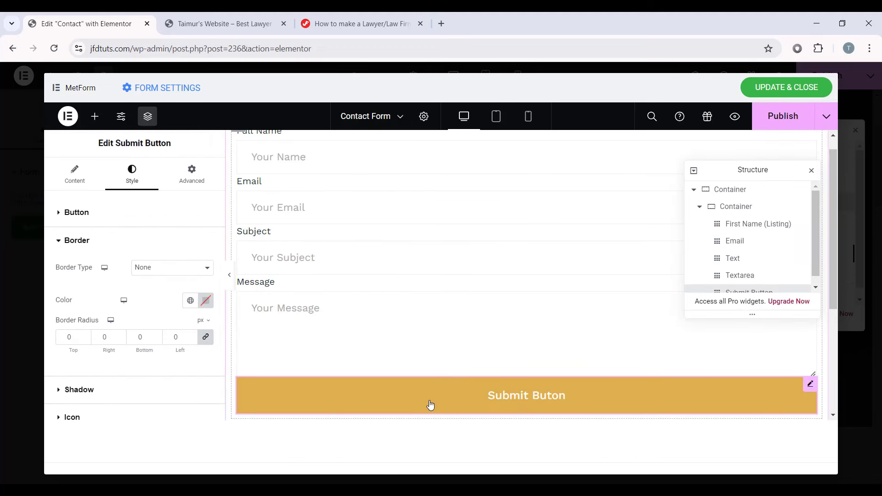
click(102, 223)
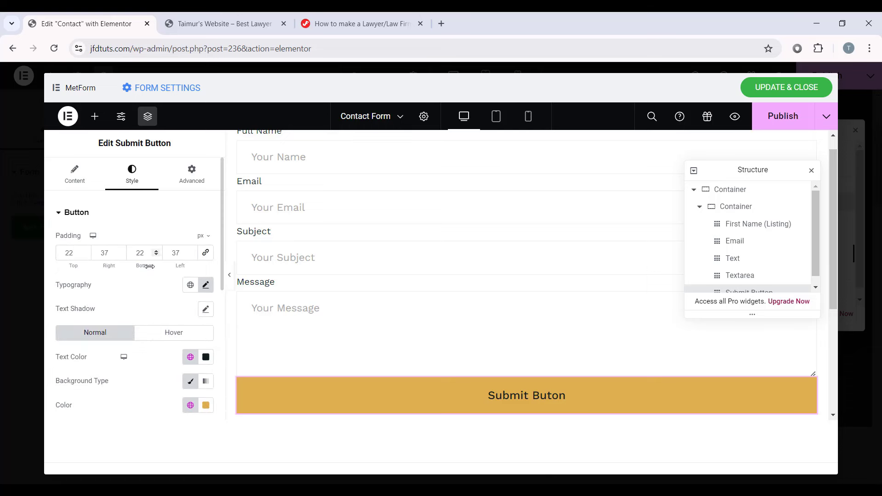
Step: Set the hover text to Secondary and the hover background to Primary Accent gold
scroll(148, 274, down, 1)
click(162, 278)
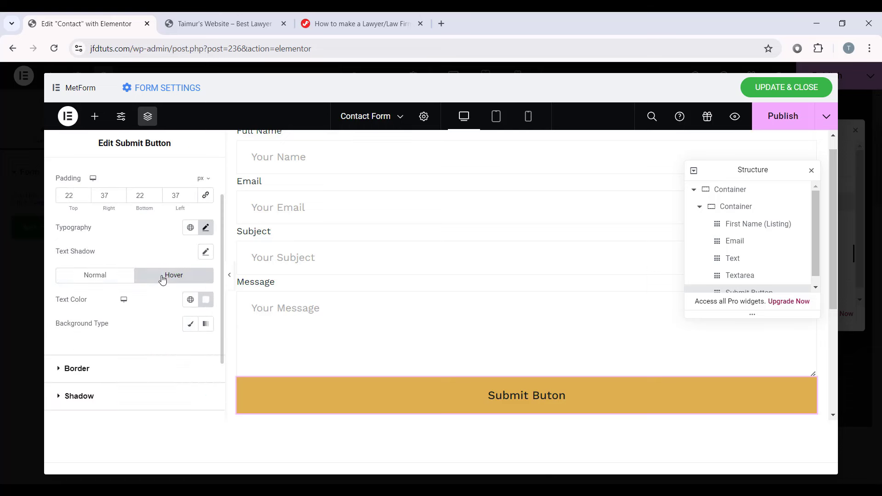
click(205, 299)
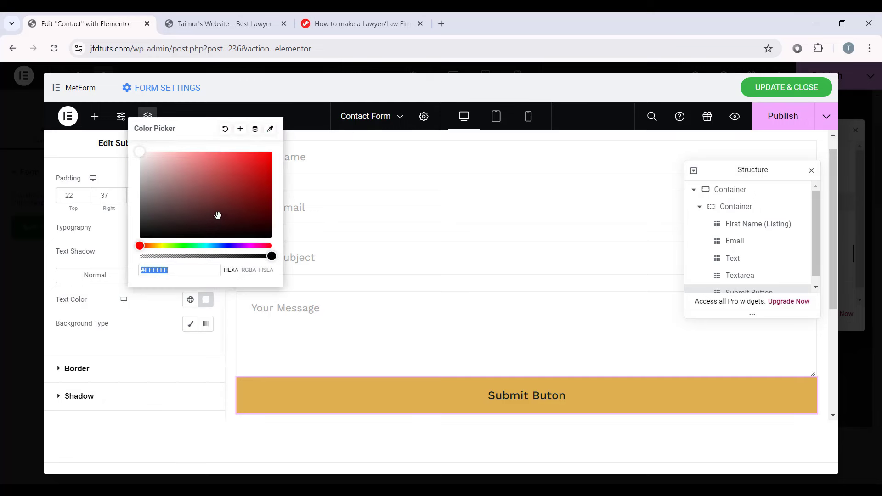
click(190, 299)
click(130, 207)
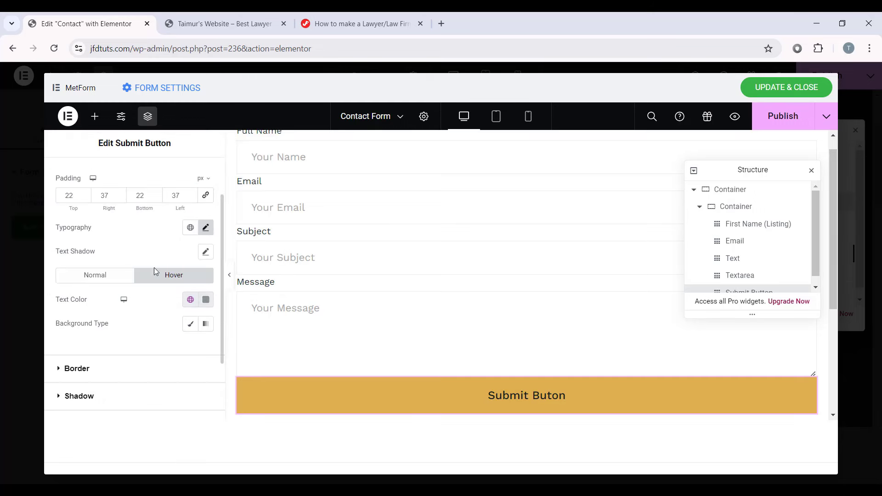
click(190, 323)
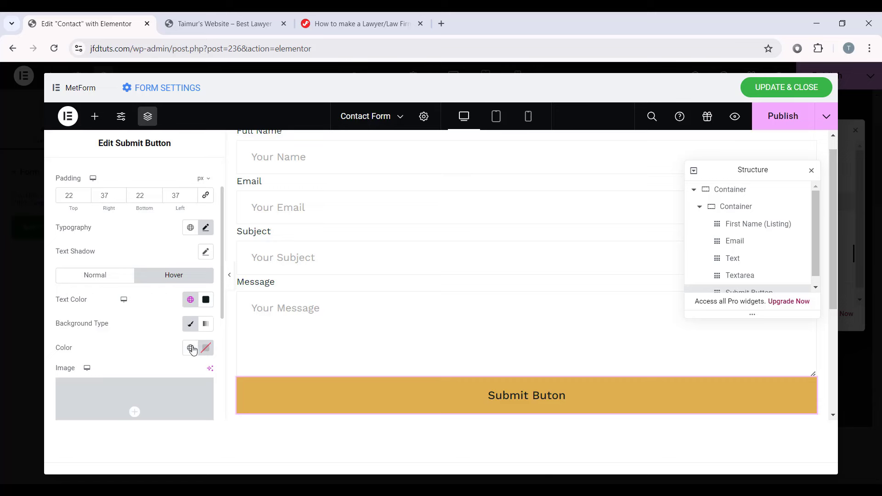
click(191, 348)
click(110, 331)
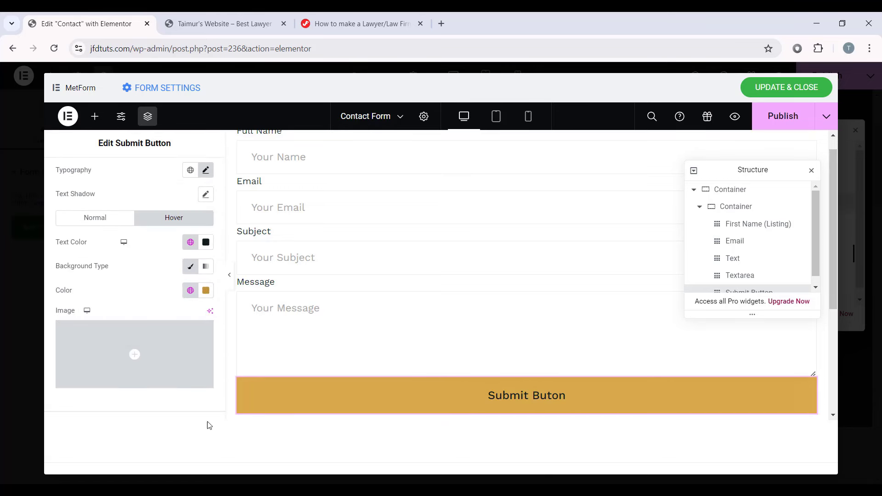
Step: Unlink the button margin and give it a 15 px top margin
scroll(176, 357, up, 3)
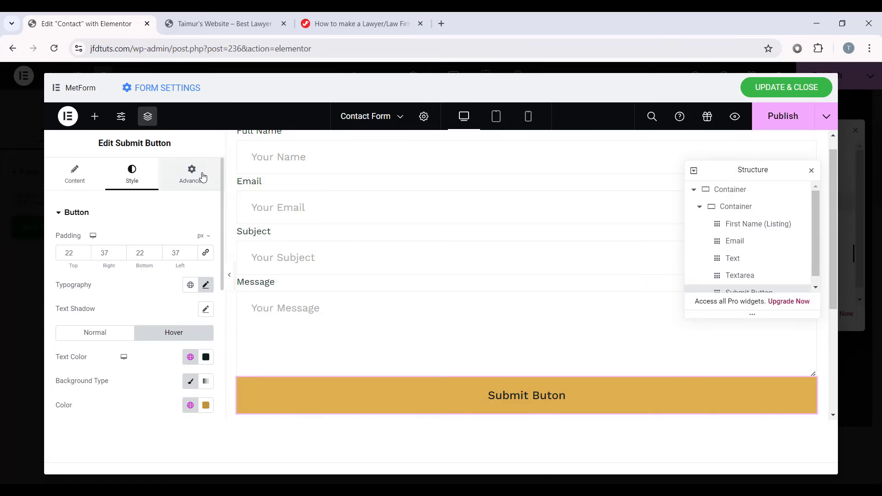
click(192, 176)
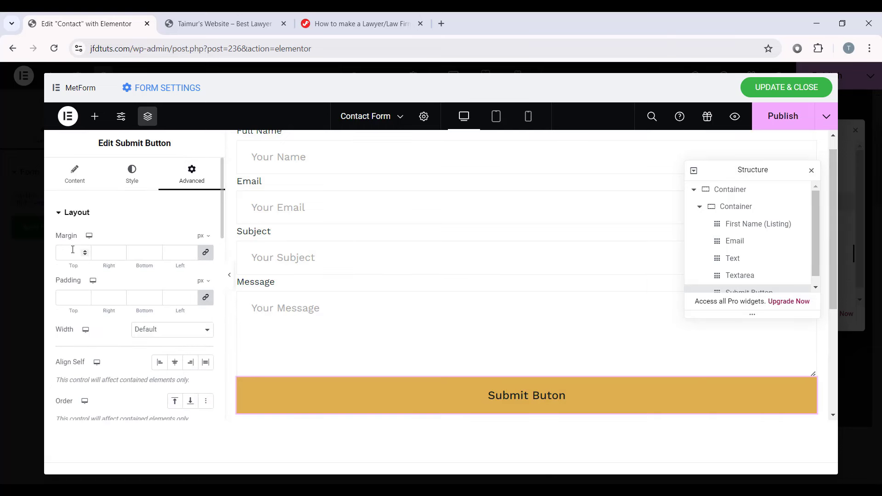
click(205, 252)
text(15)
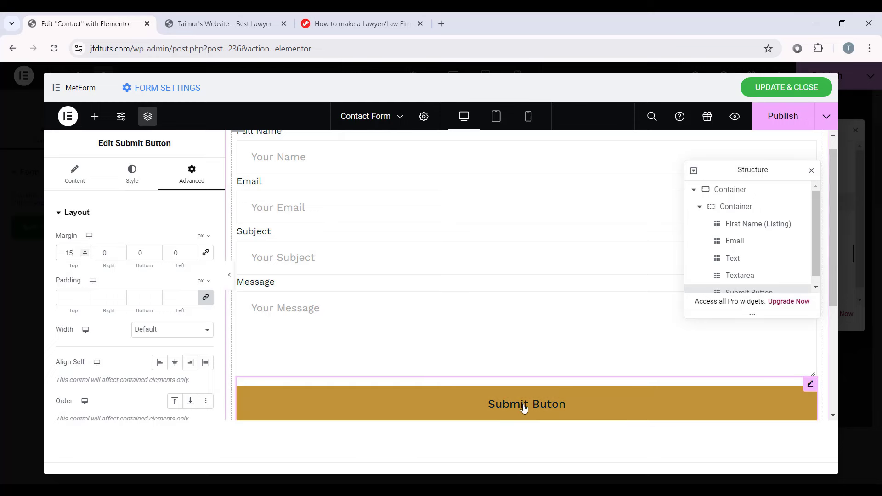
Step: Change the button label to 'Send Message'
click(74, 174)
triple_click(170, 241)
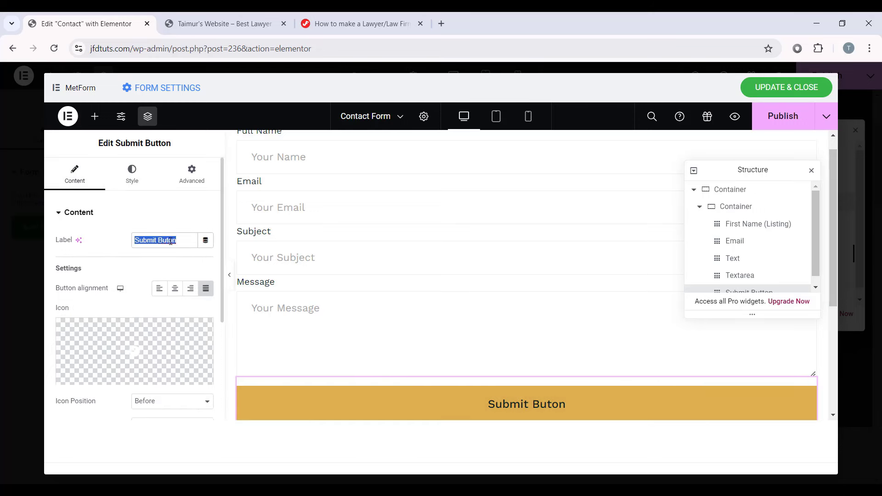
text(Send Message)
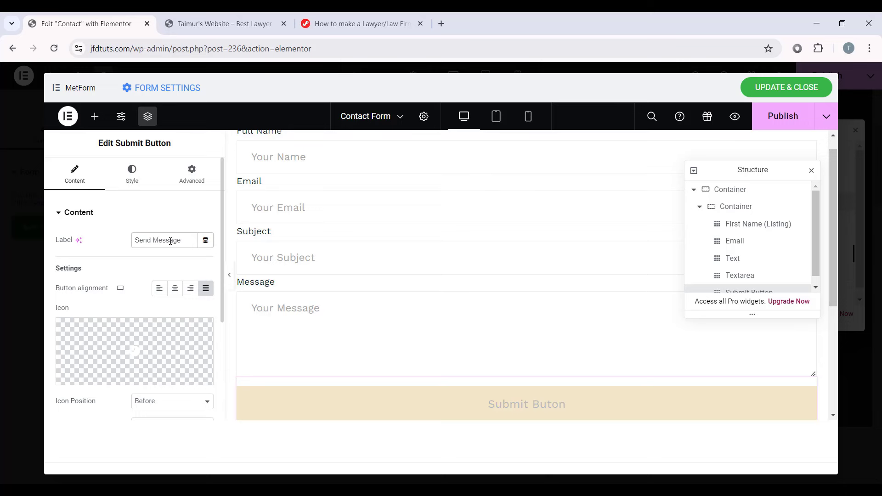
scroll(533, 393, down, 1)
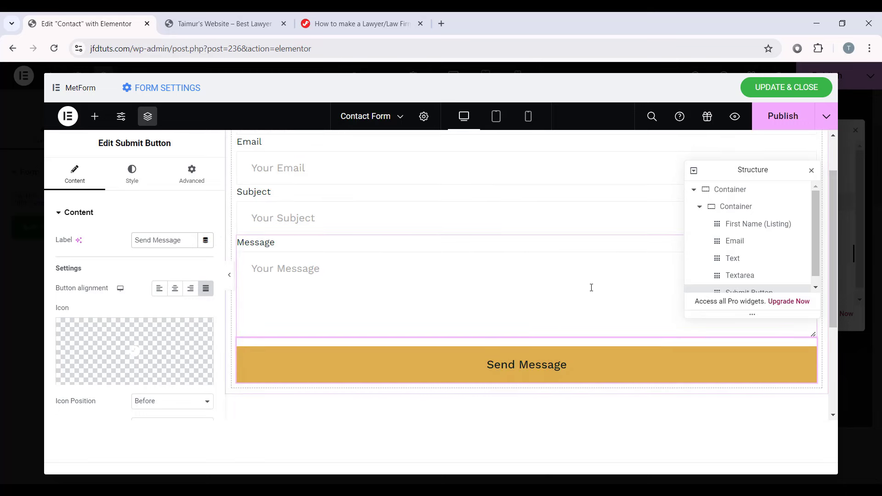
Step: Test the four fields in preview, then publish the form and update and close it
click(230, 275)
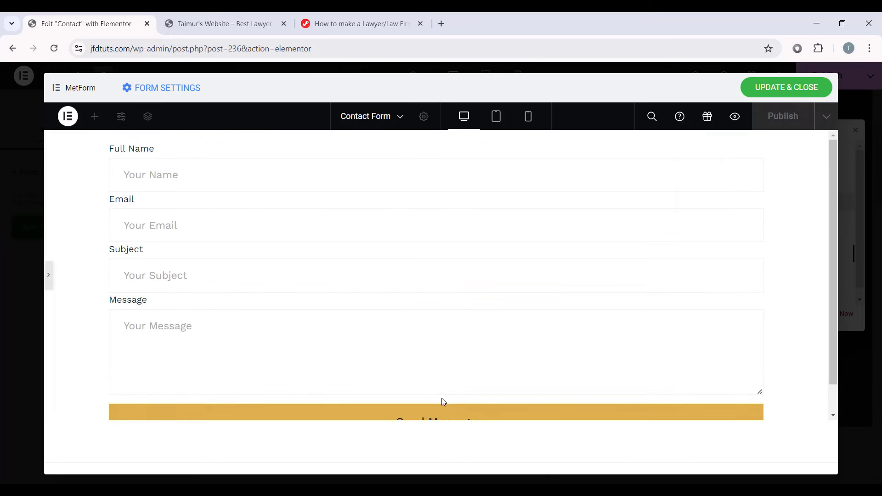
click(403, 176)
click(402, 228)
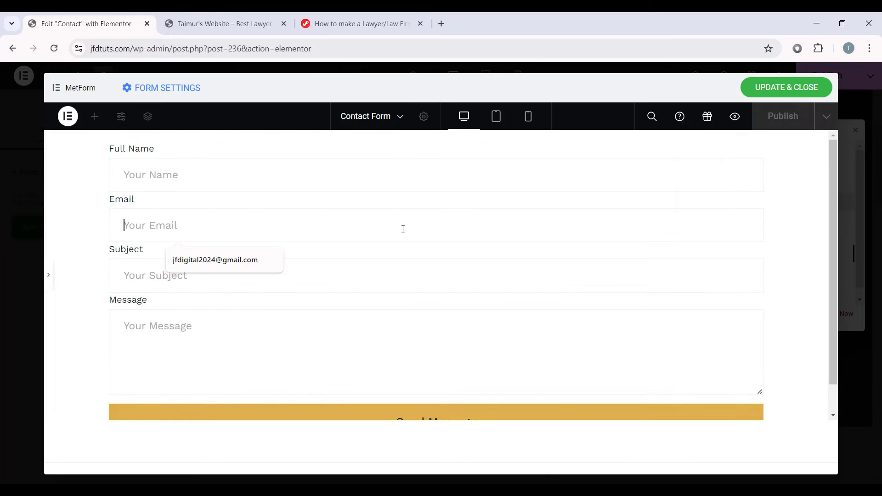
click(389, 277)
click(376, 339)
click(49, 285)
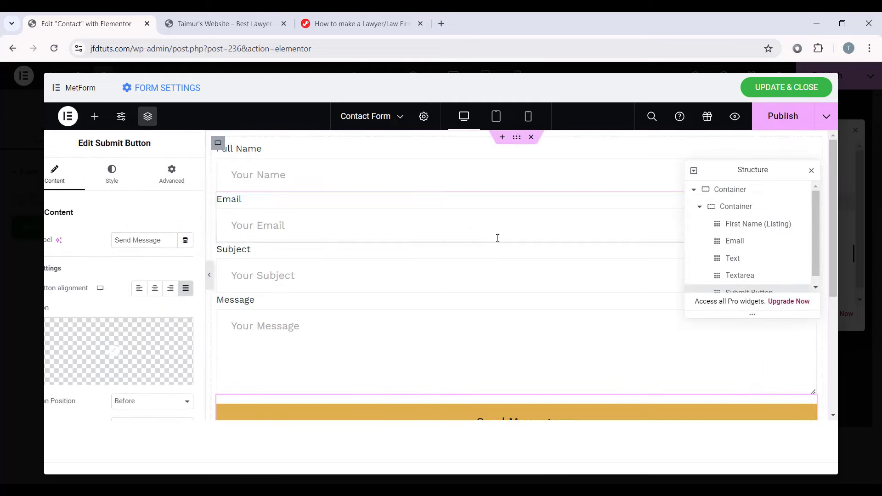
click(784, 123)
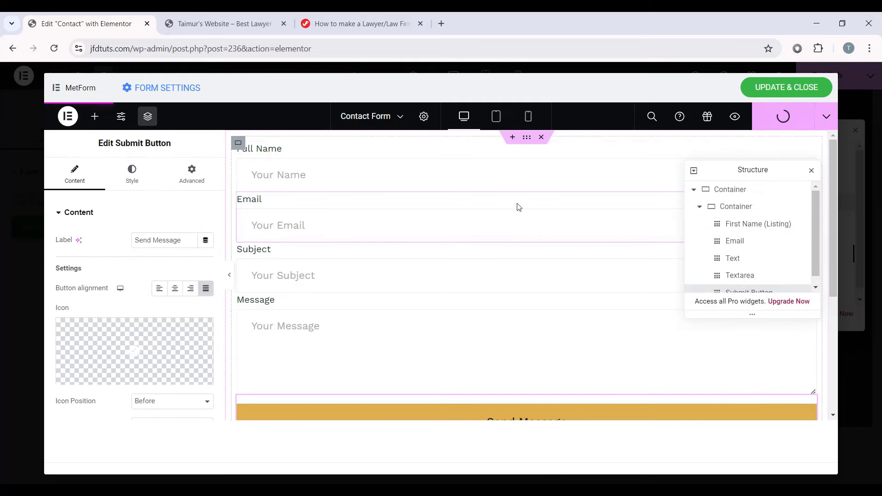
click(761, 95)
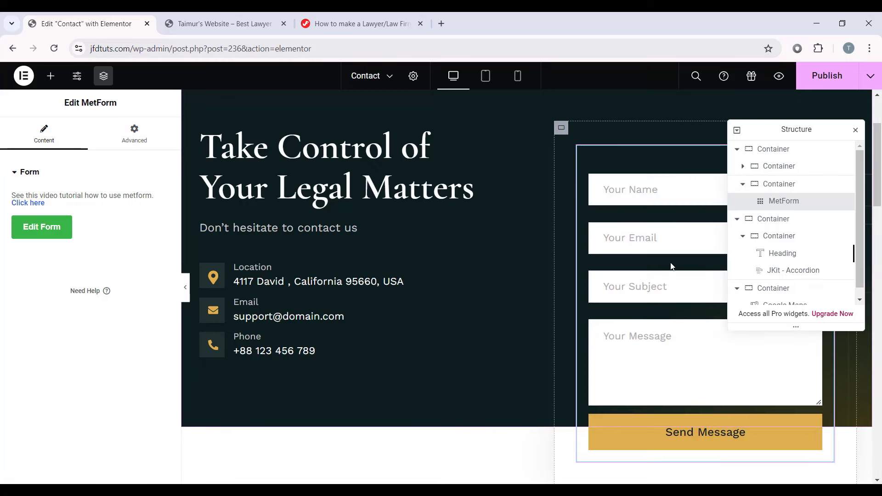
Step: Give the form's parent container a classic white #fff background
scroll(645, 242, up, 3)
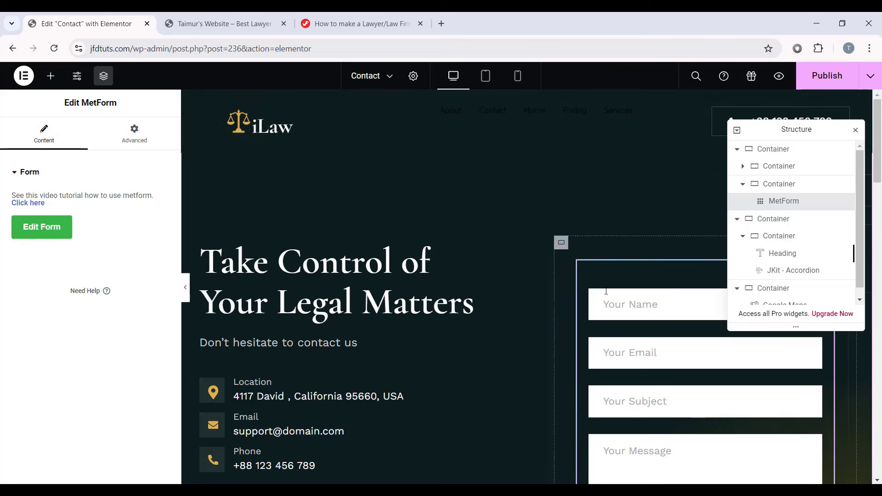
scroll(623, 194, down, 1)
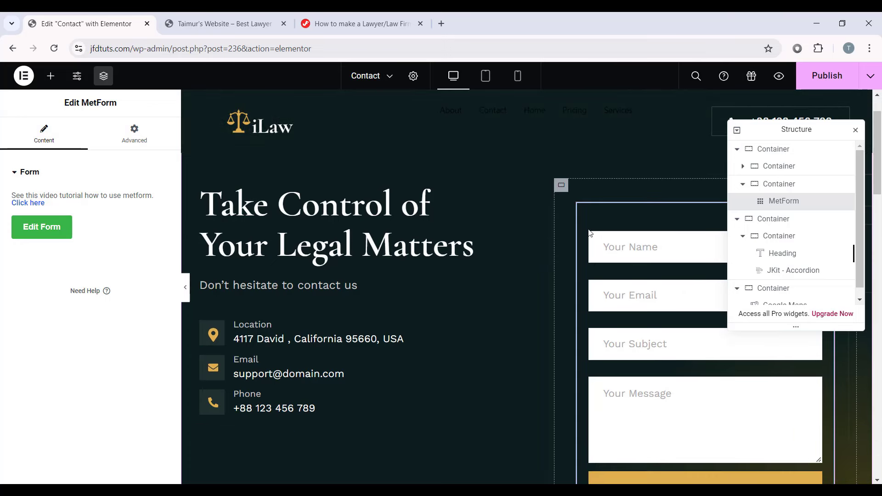
click(562, 186)
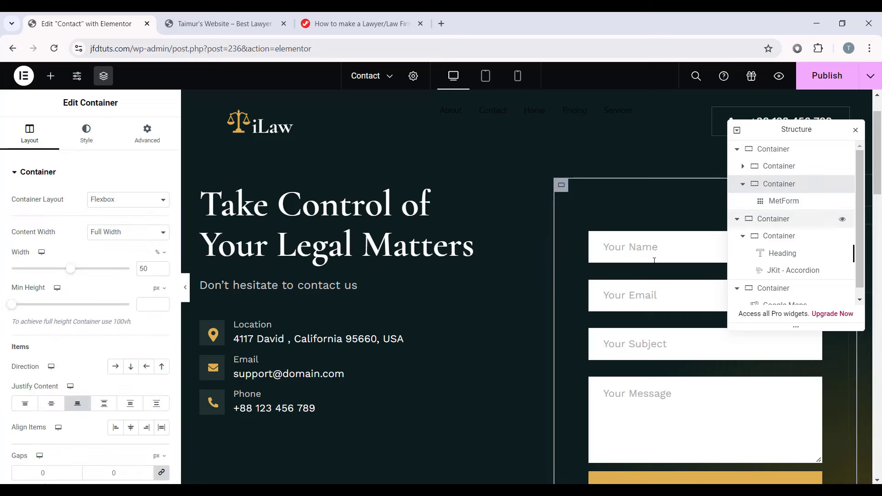
click(102, 143)
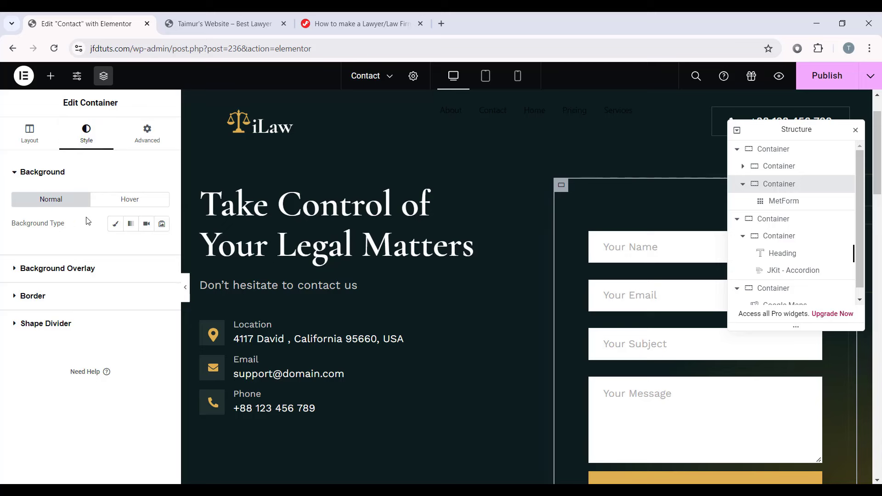
click(115, 224)
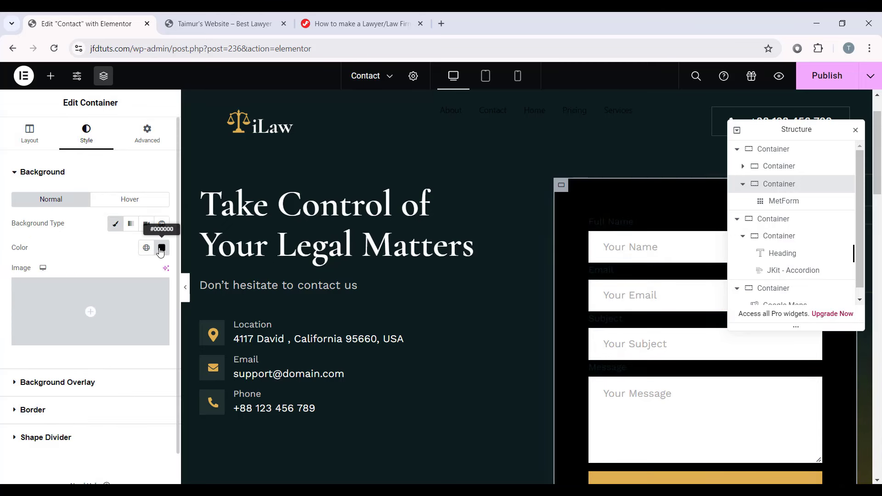
click(162, 248)
click(132, 411)
double_click(133, 411)
text(fff)
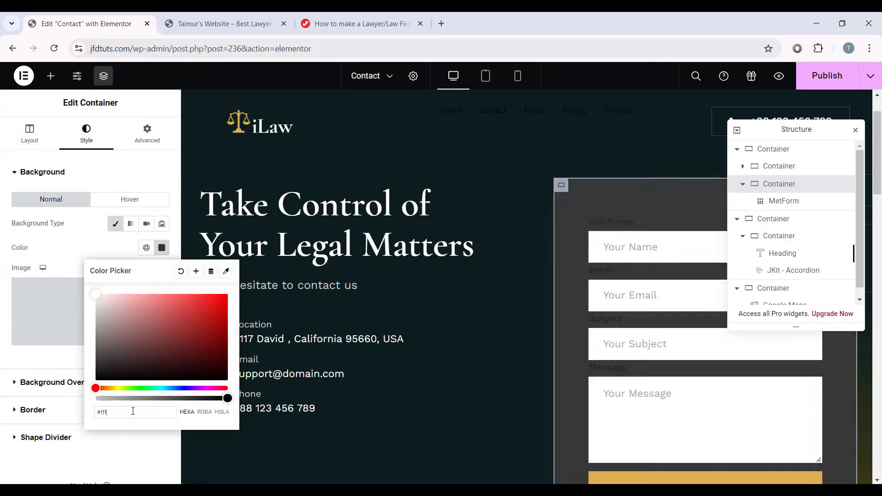
click(162, 248)
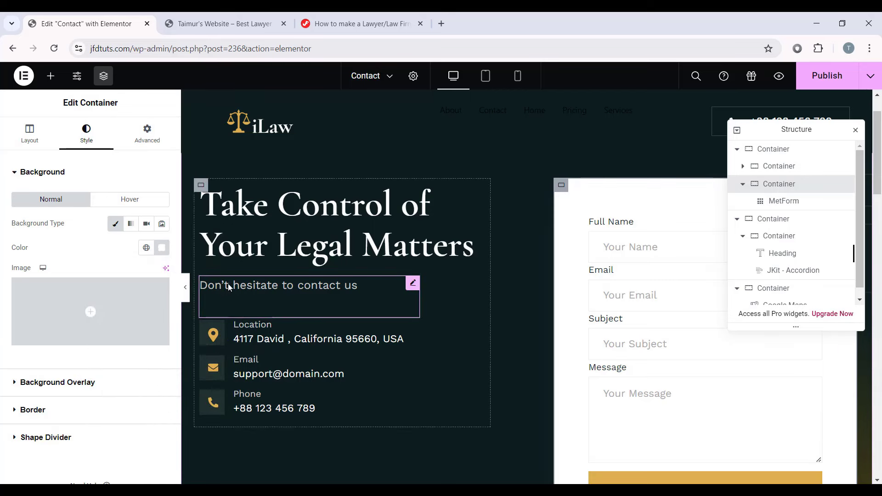
Step: Preview the white form section, then publish the Contact page
click(185, 287)
scroll(528, 264, down, 2)
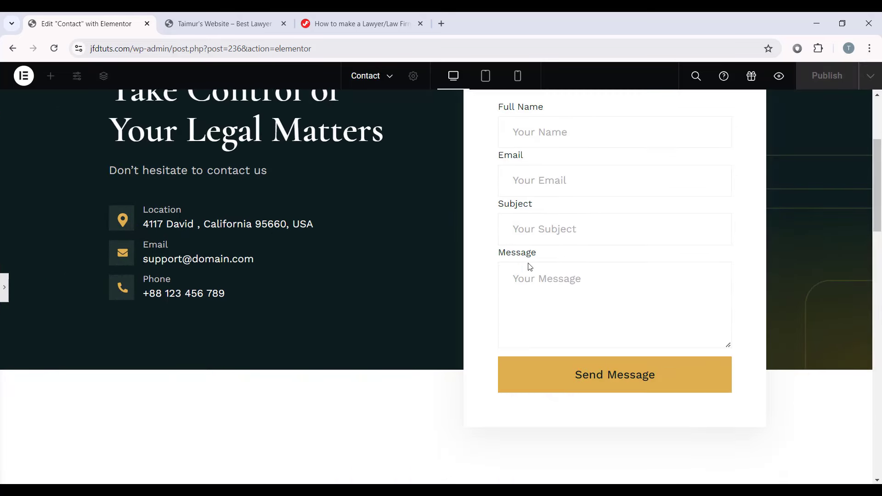
scroll(529, 266, up, 4)
scroll(429, 313, down, 9)
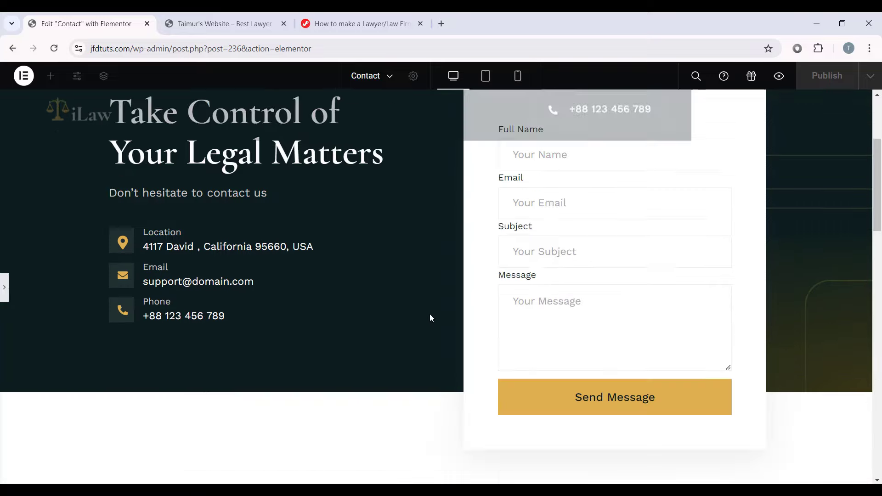
scroll(354, 197, up, 8)
click(6, 287)
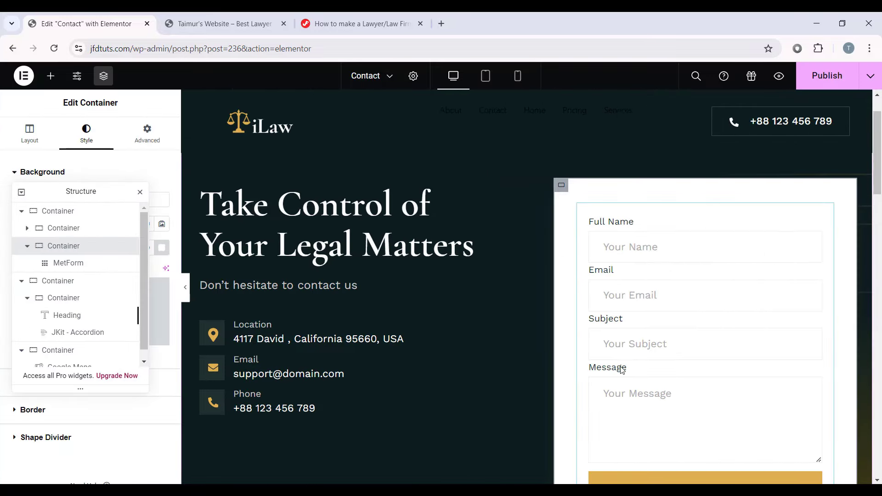
scroll(621, 369, down, 15)
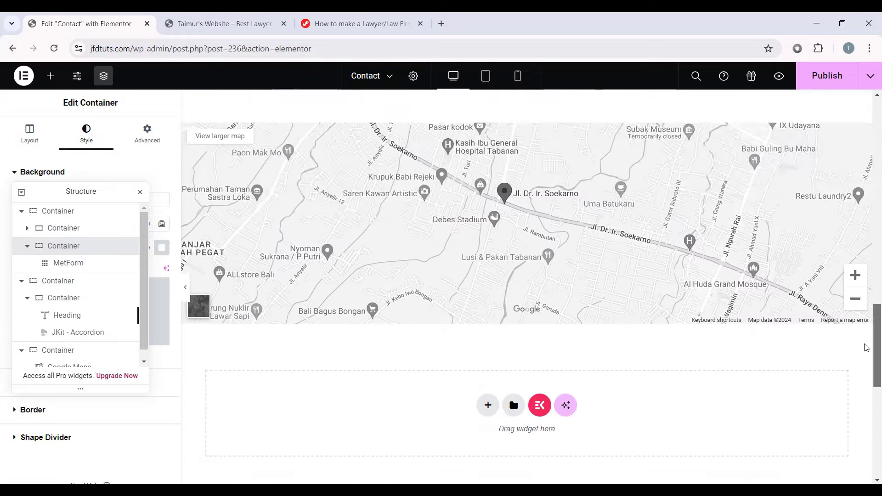
scroll(855, 407, down, 10)
scroll(854, 429, up, 7)
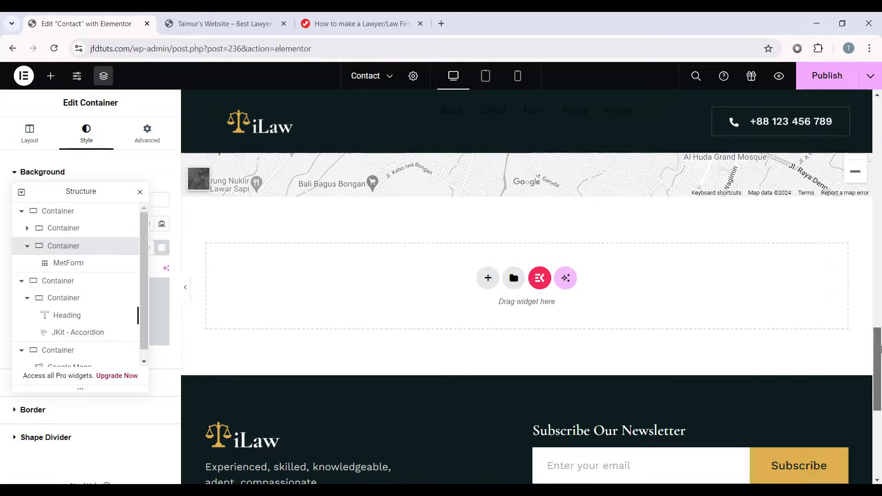
scroll(879, 350, up, 6)
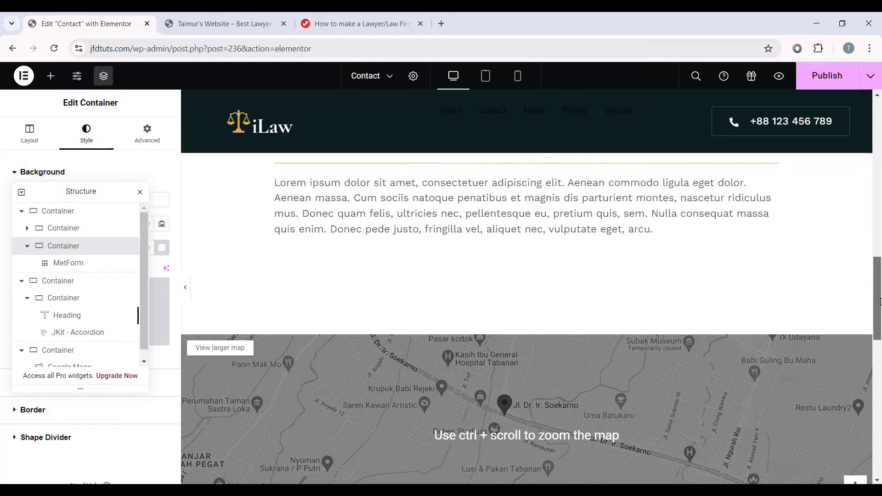
scroll(880, 300, up, 10)
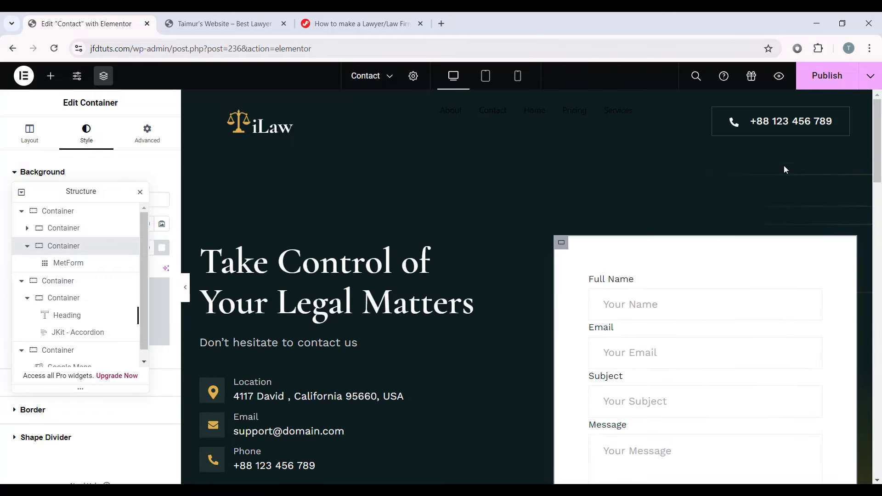
scroll(742, 179, down, 2)
scroll(743, 179, up, 2)
click(830, 79)
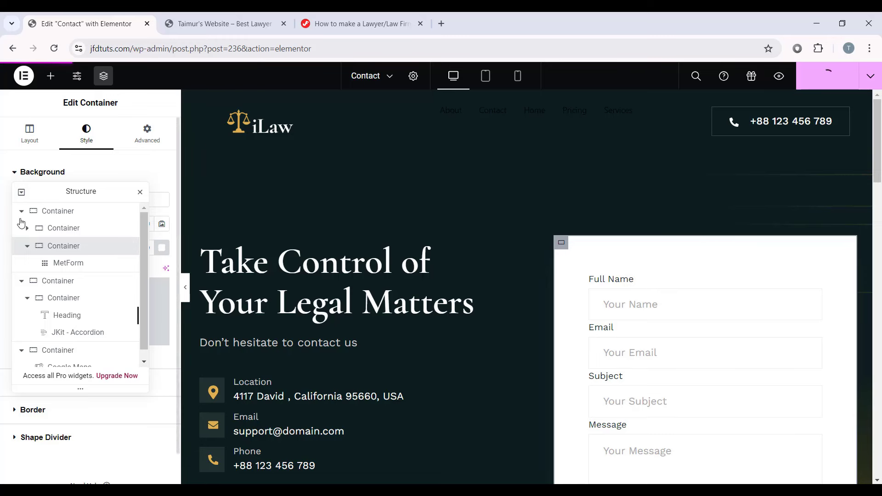
drag(52, 190, 747, 142)
click(24, 75)
Step: Leave the editor and start a new page titled 'Blog'
click(68, 195)
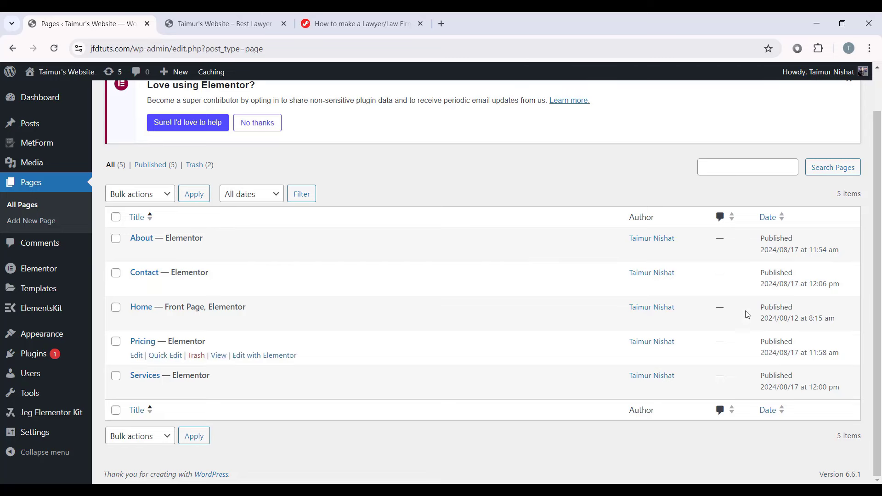
scroll(407, 307, up, 2)
click(200, 105)
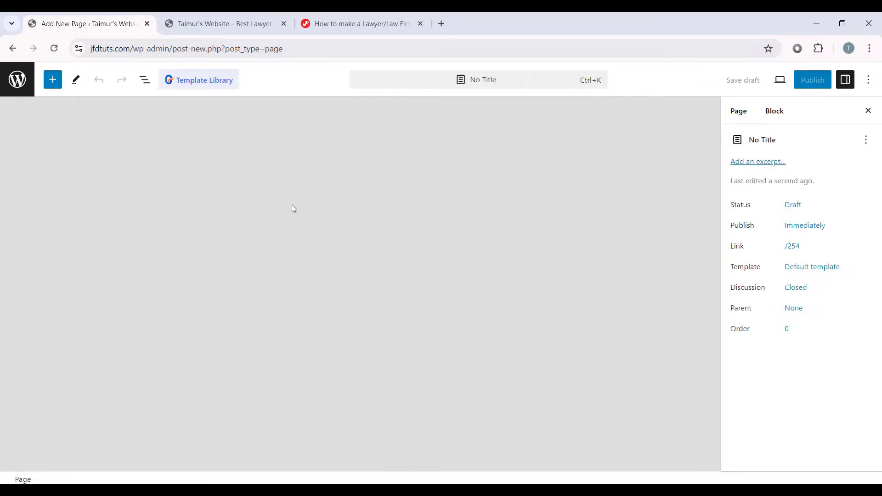
text(Blog)
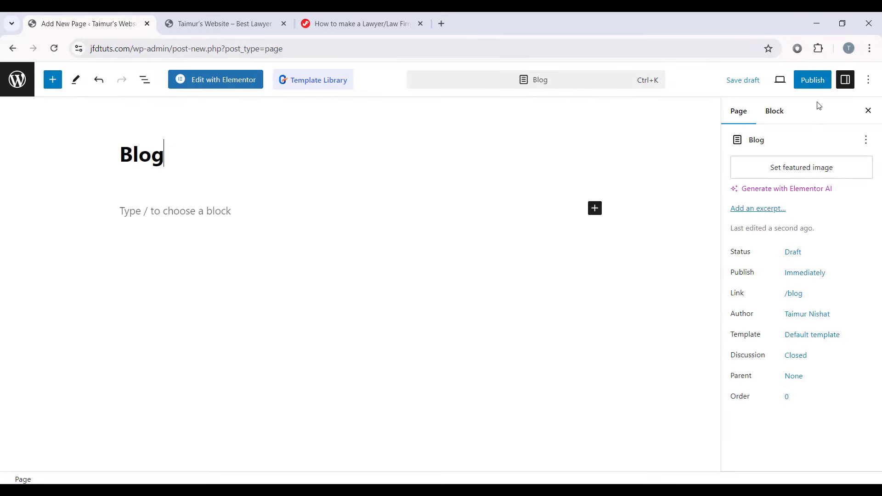
Step: Publish the Blog page and return to the Pages list
click(812, 79)
click(762, 84)
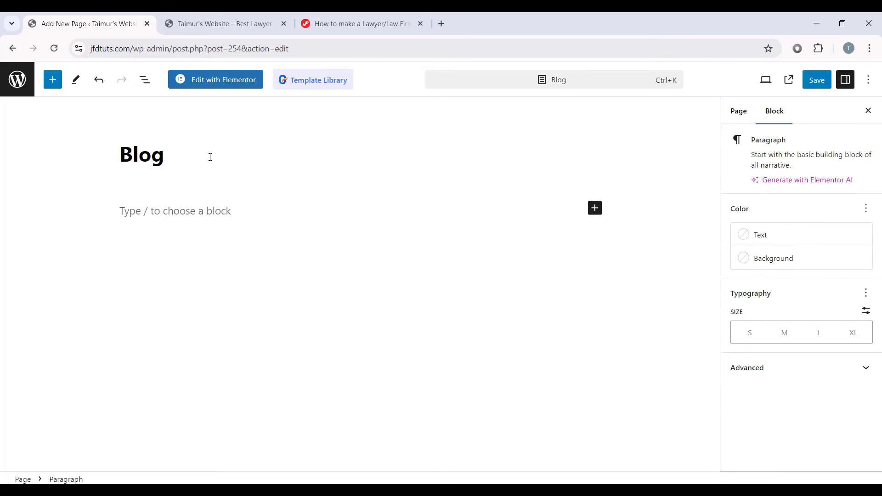
click(29, 92)
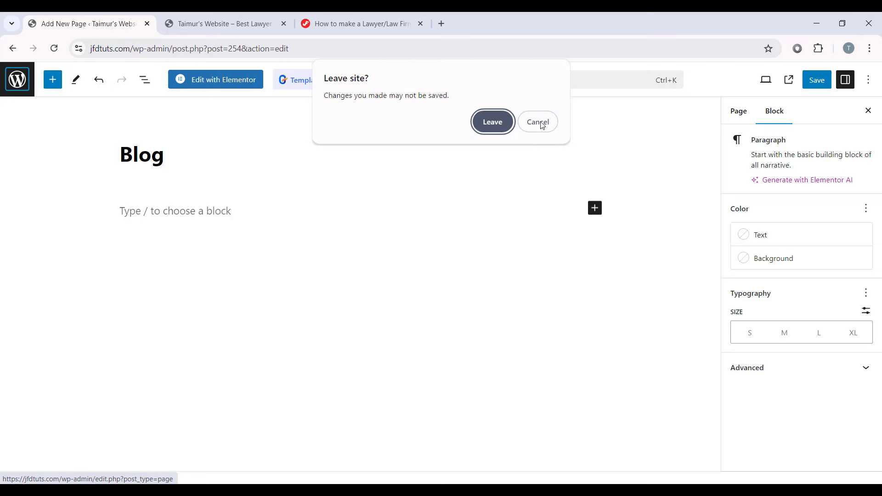
click(538, 122)
click(738, 111)
click(817, 80)
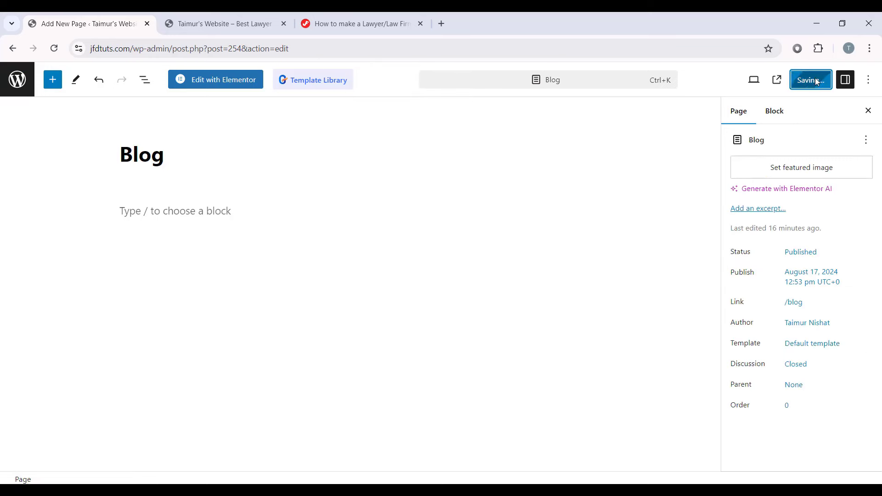
click(14, 79)
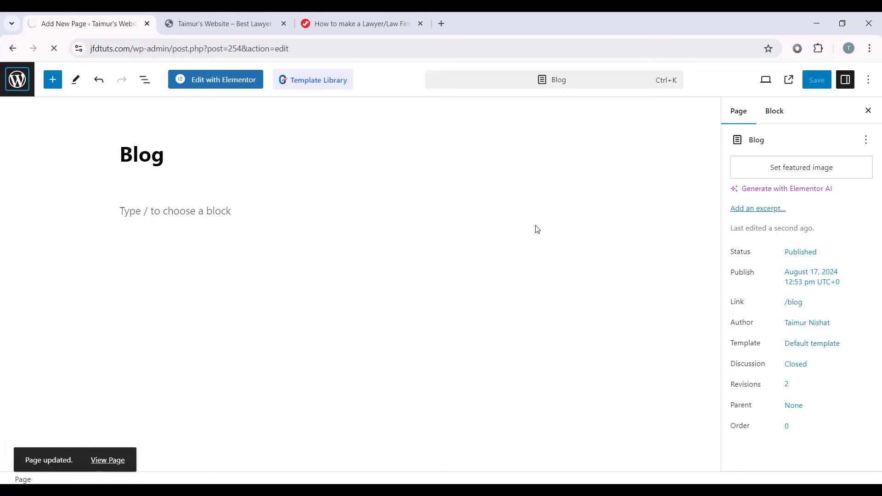
scroll(536, 228, down, 1)
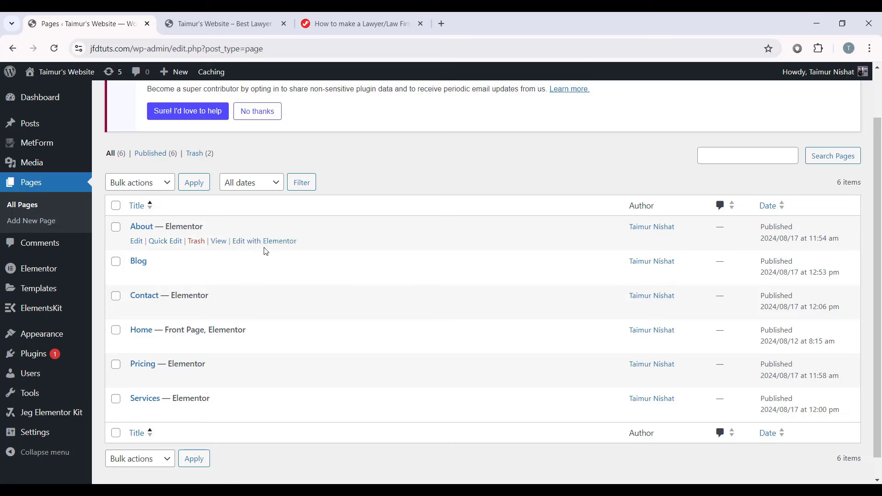
Step: Trash the Hello world! post from the Posts list and start a new post
mouse_move(29, 124)
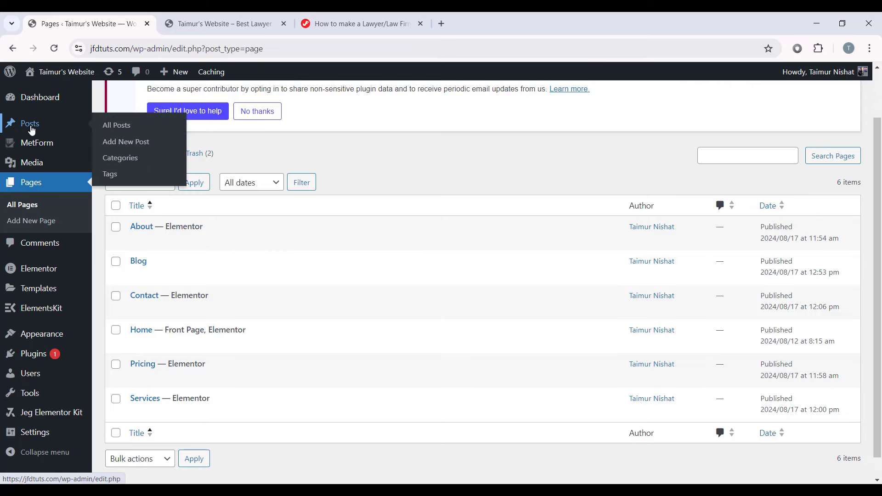
click(47, 128)
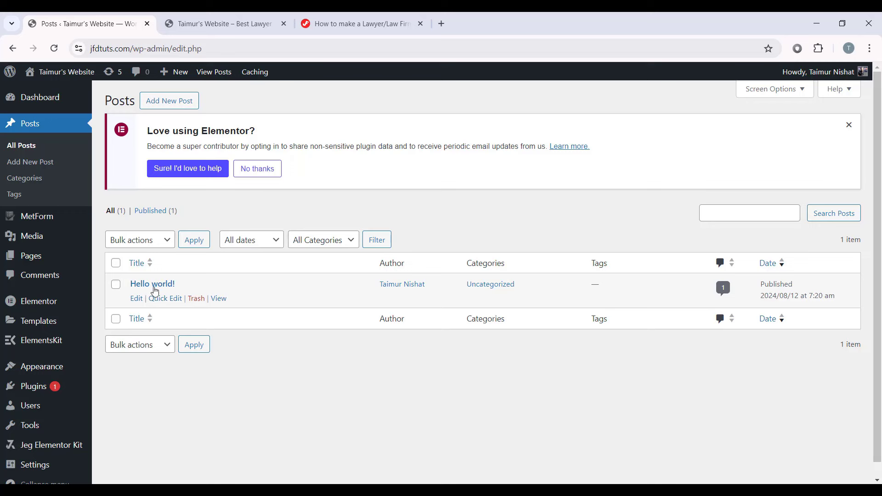
click(197, 299)
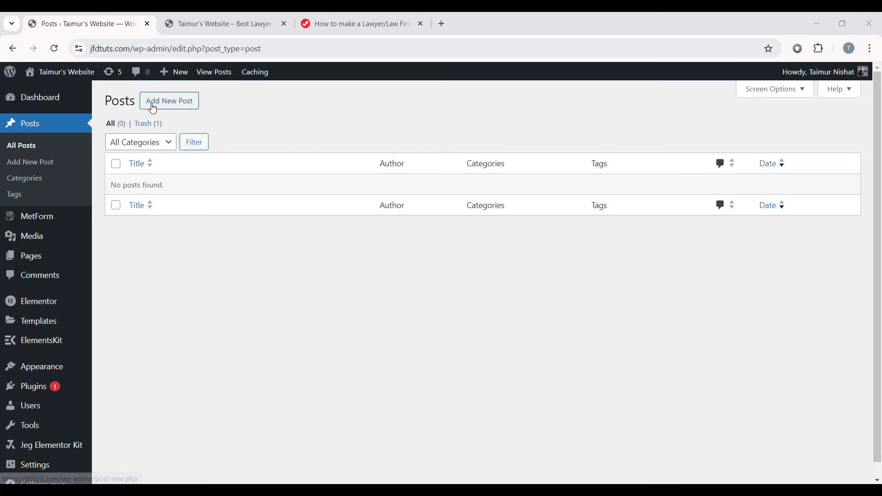
click(174, 107)
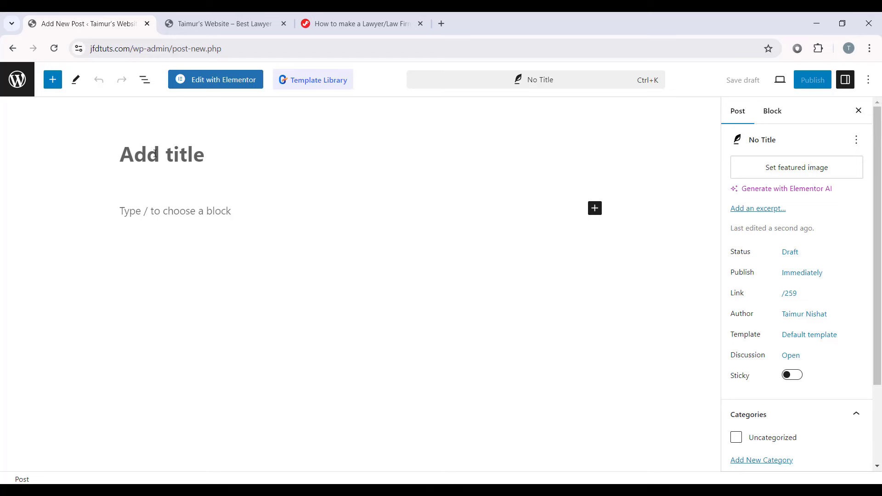
Step: Paste the title 'How to Choose The Right Legal Firm For Your Case' and set the legal-books featured image
right_click(169, 155)
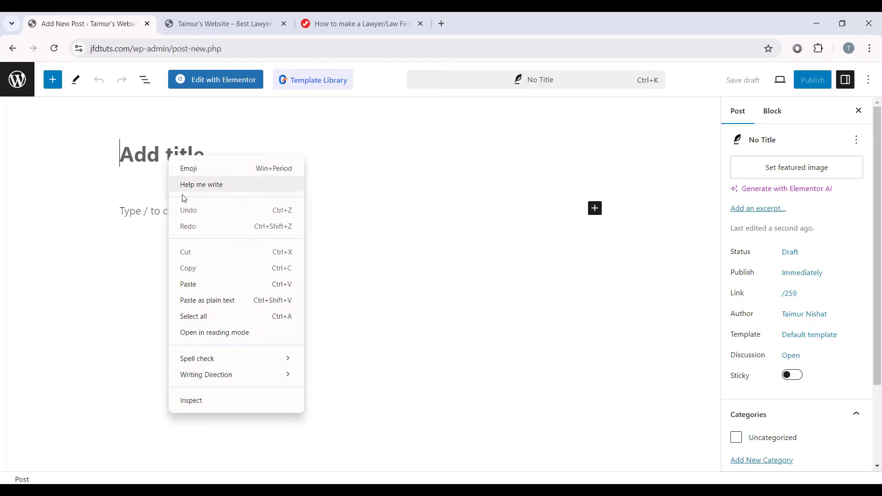
click(206, 282)
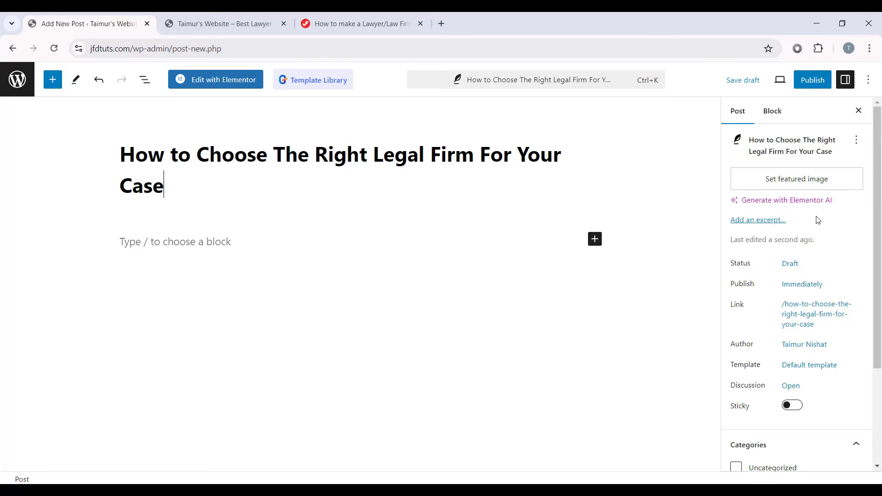
click(797, 184)
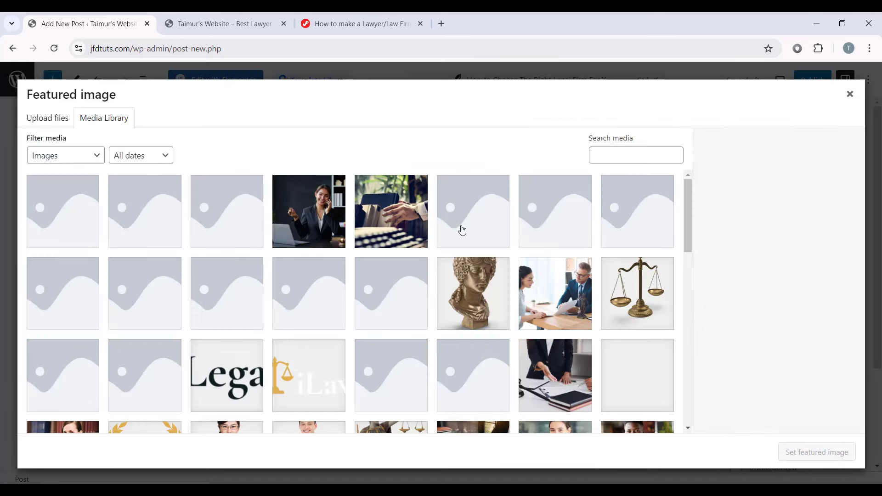
scroll(387, 239, down, 10)
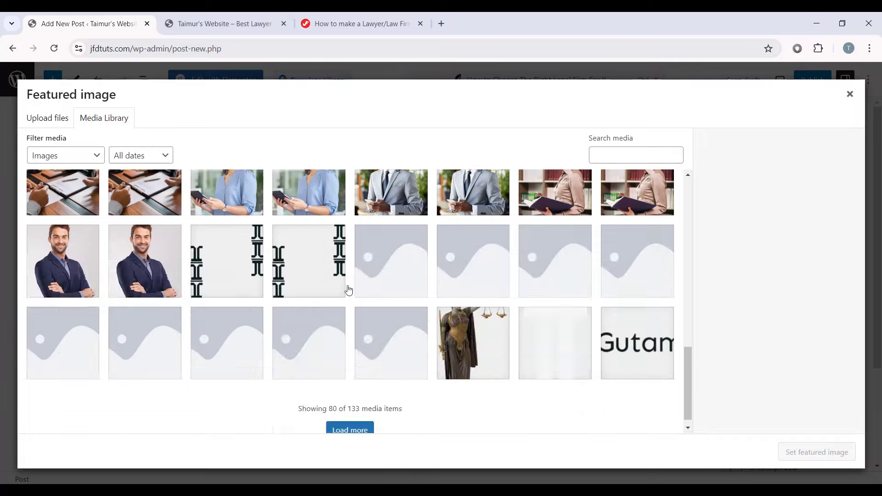
click(162, 292)
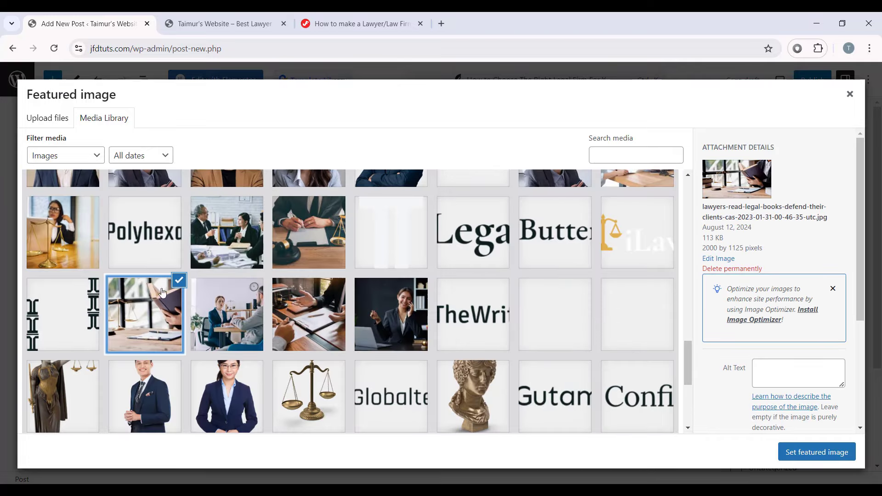
click(837, 453)
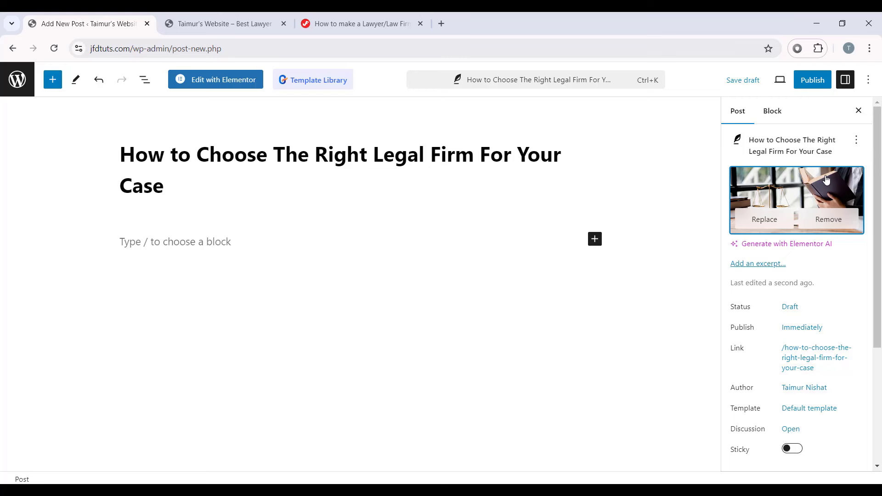
Step: Review the post's publish date settings, leaving it as a draft
scroll(766, 248, down, 1)
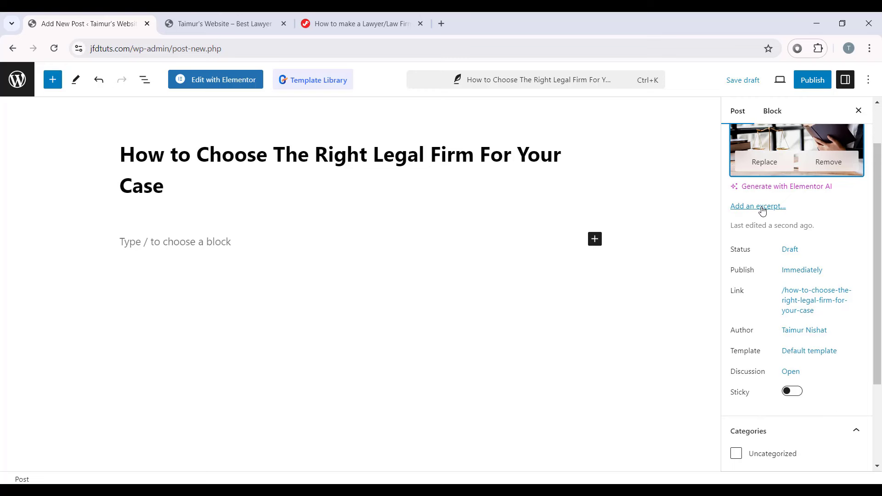
click(801, 272)
scroll(627, 344, down, 1)
scroll(626, 340, up, 1)
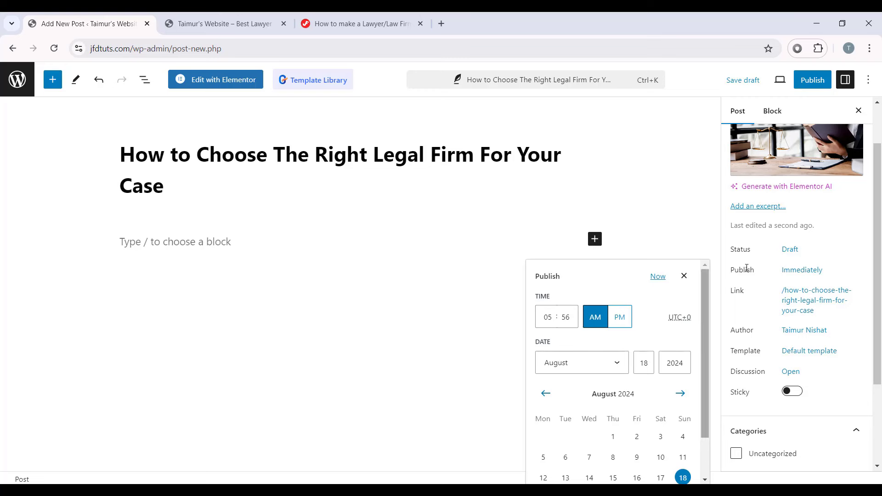
click(744, 266)
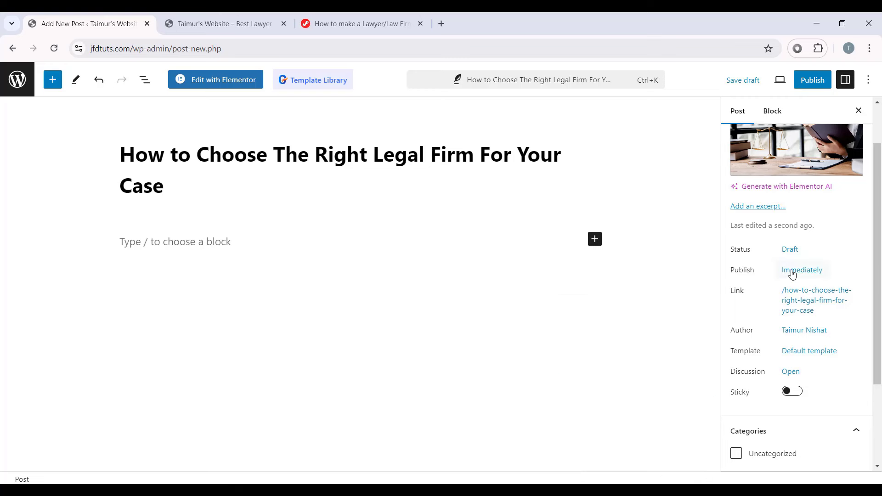
scroll(812, 271, down, 1)
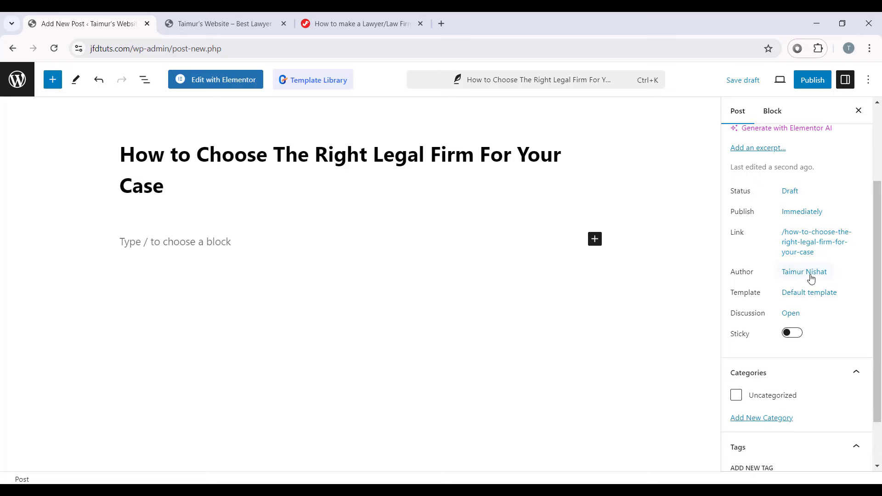
scroll(822, 271, down, 1)
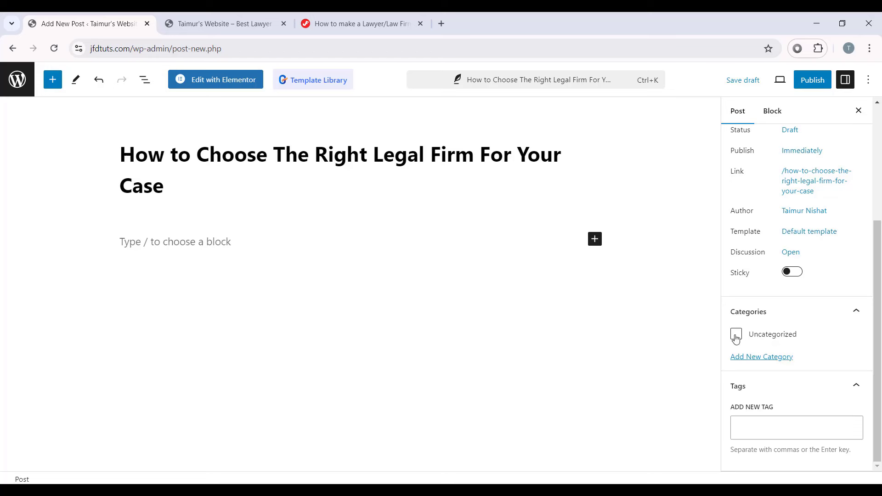
Step: Create the Insight and News categories, leaving only Insight ticked for this post
click(755, 360)
click(757, 366)
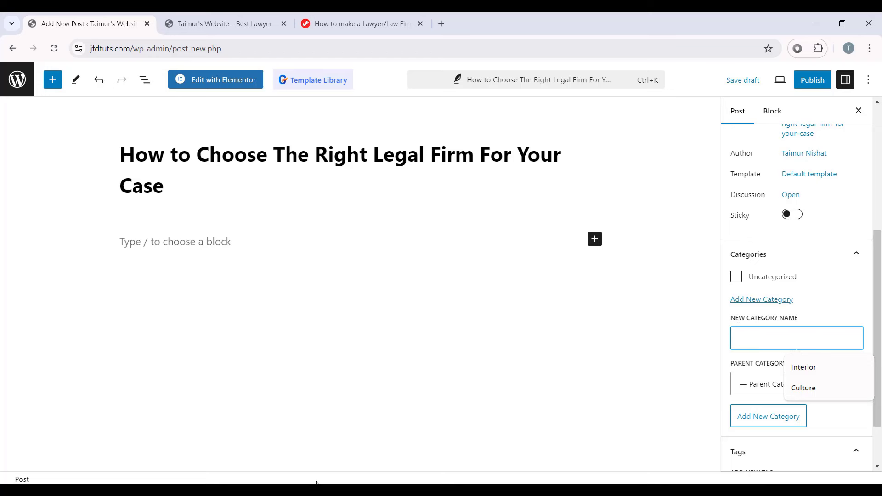
text(Insight)
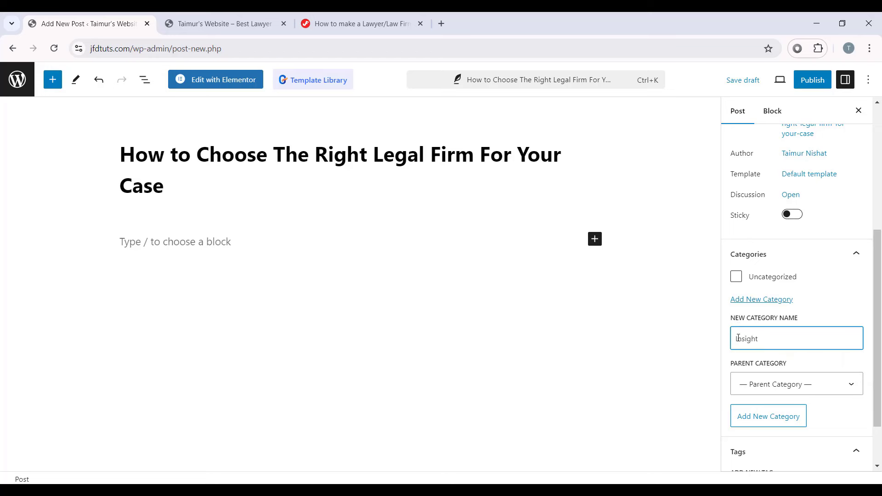
click(777, 417)
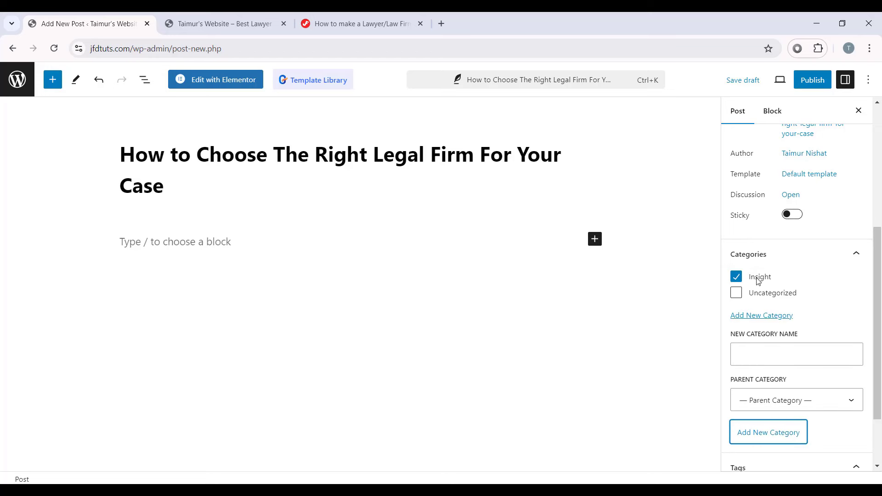
click(736, 278)
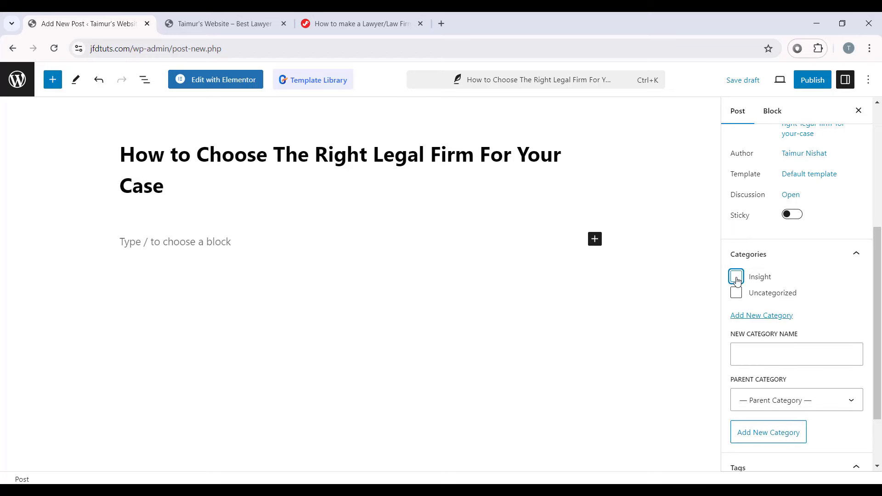
click(736, 279)
click(786, 352)
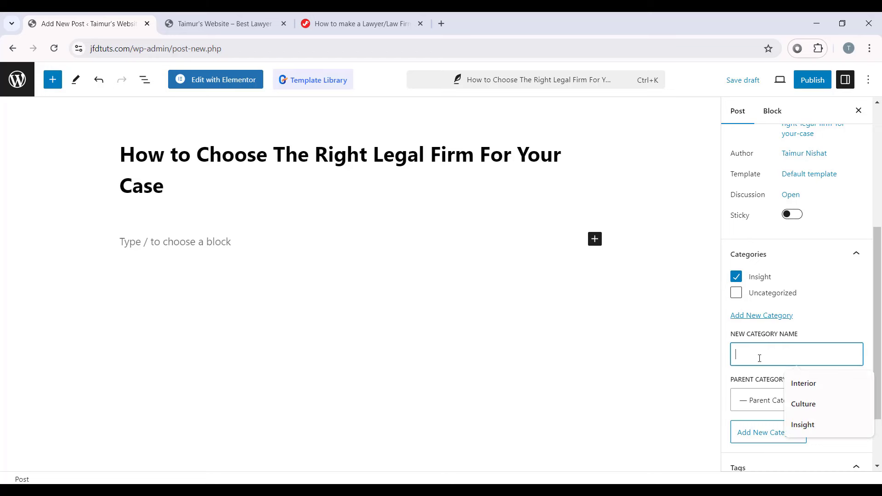
text(News)
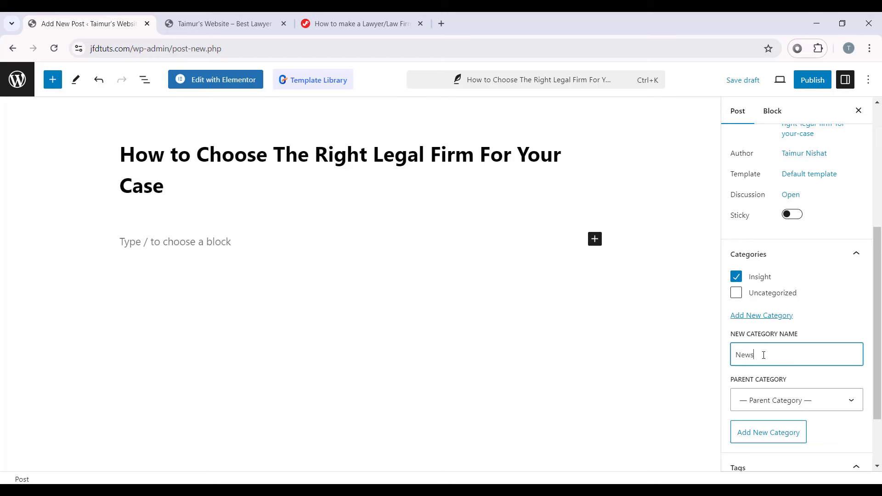
click(790, 434)
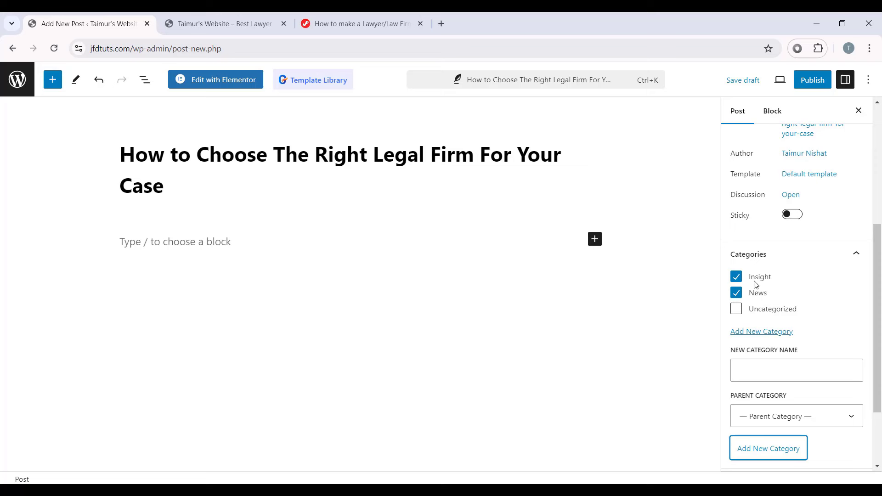
click(734, 296)
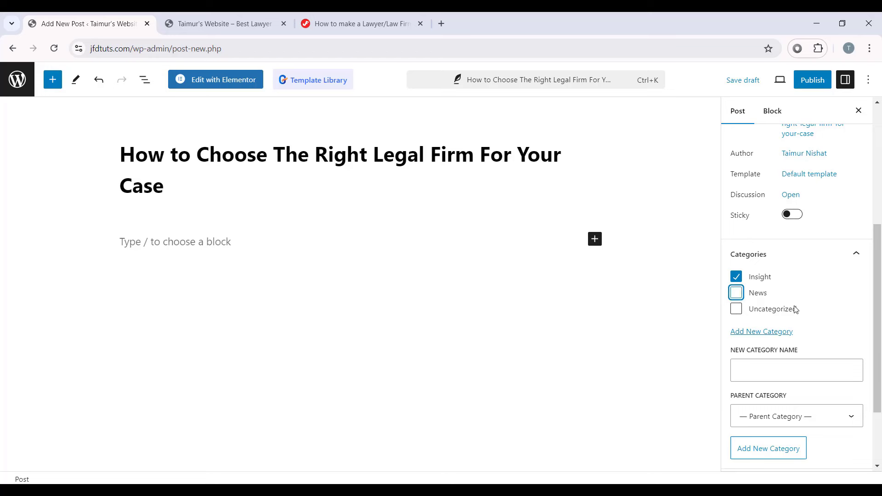
Step: Add the tag 'Law Insight' beside the existing Legal Firm tag
scroll(795, 299, down, 2)
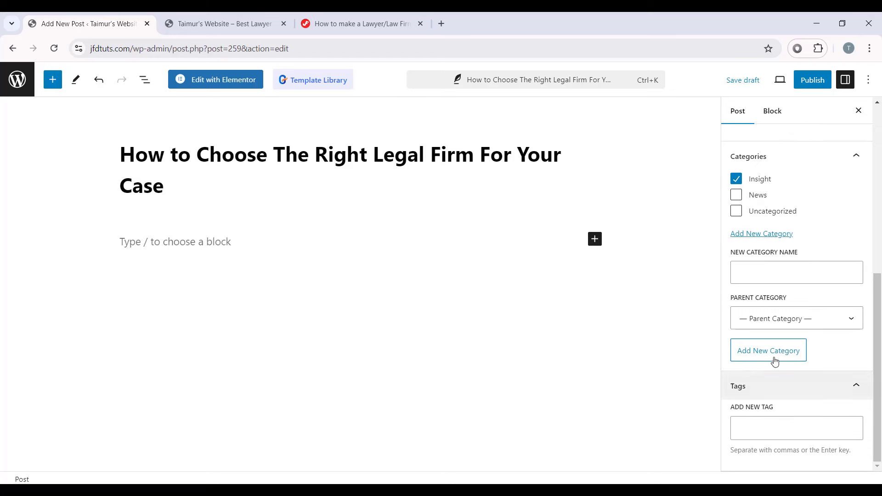
click(768, 425)
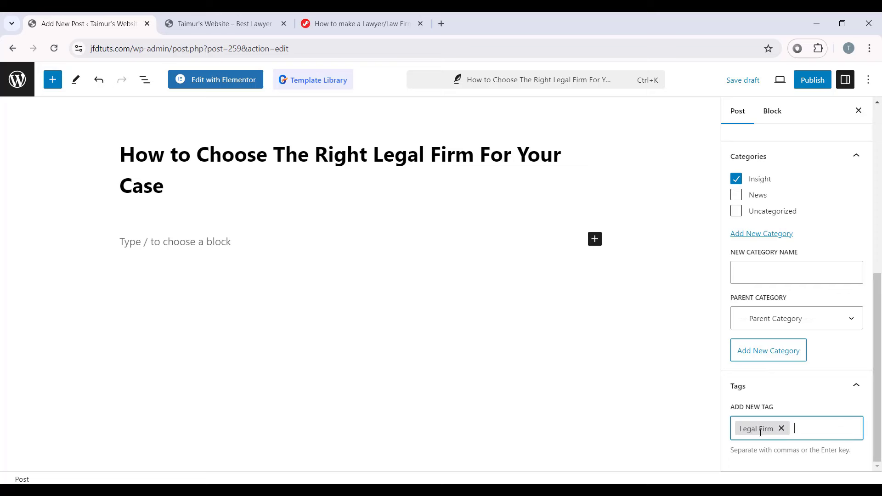
text(Law Insight)
key(Return)
scroll(846, 426, down, 1)
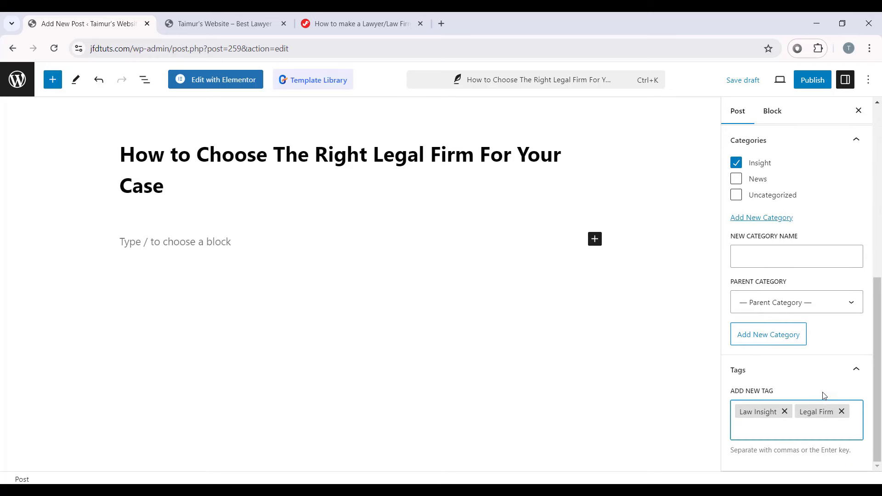
scroll(818, 386, up, 7)
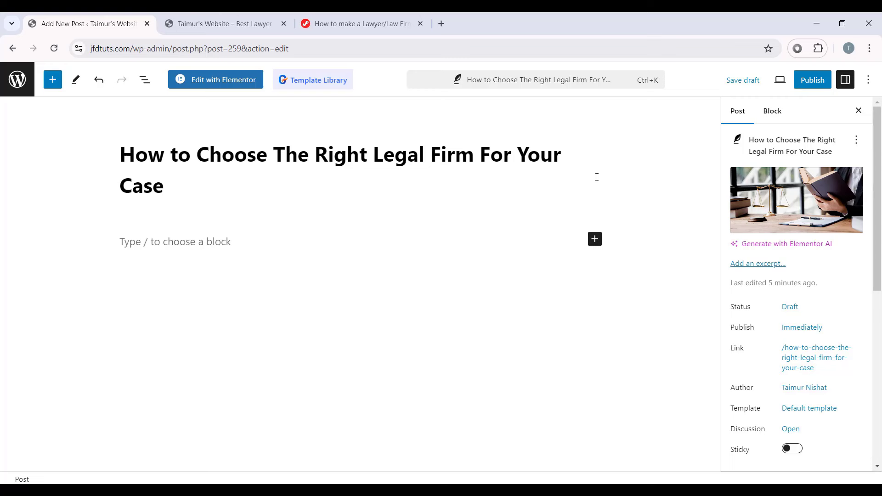
Step: Publish the post, then type and delete the test text 'HEllo WOrld' so the body stays empty
click(809, 83)
click(762, 80)
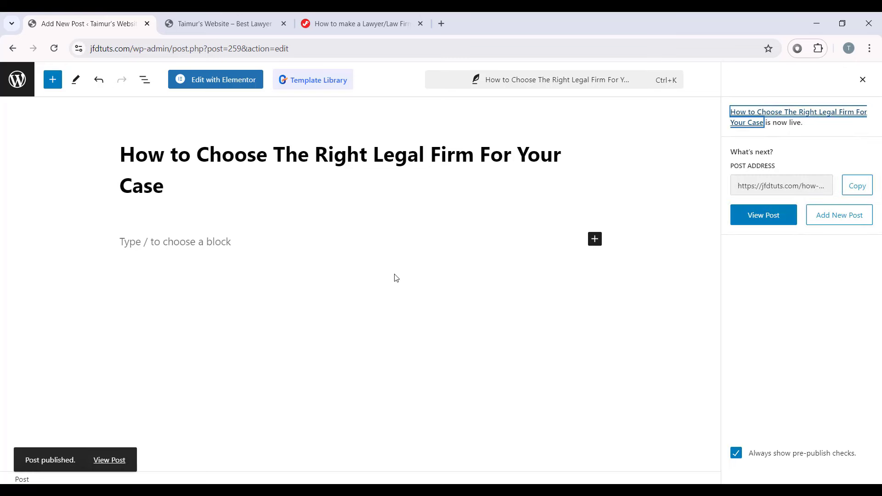
click(255, 245)
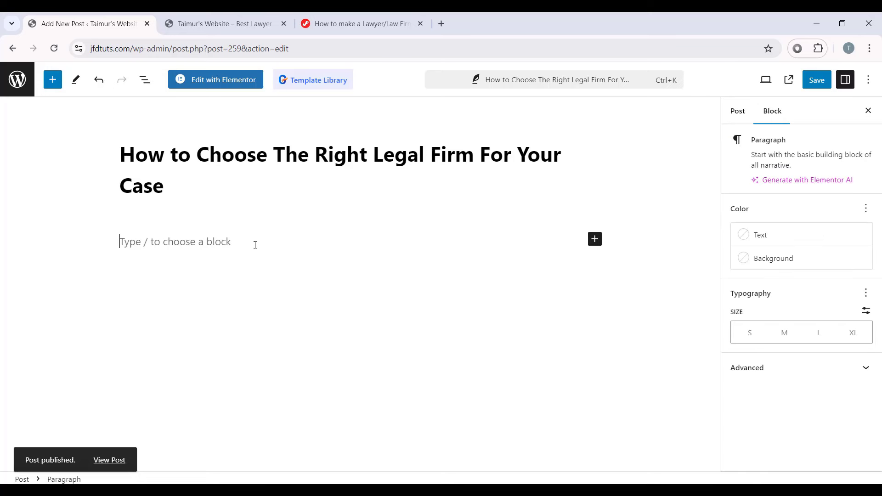
text(H)
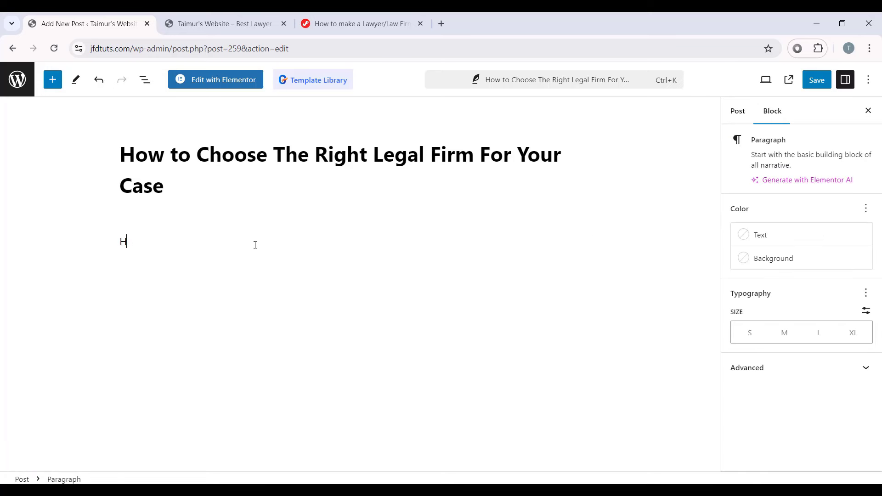
text(Ello WOrld)
drag(253, 245, 82, 250)
key(BackSpace)
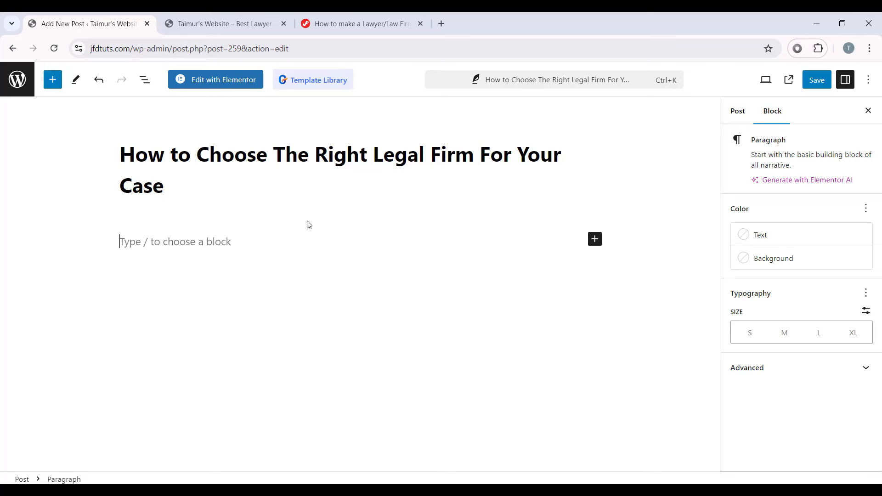
Step: Stay on the page instead of leaving for the builder, and save the post
click(215, 87)
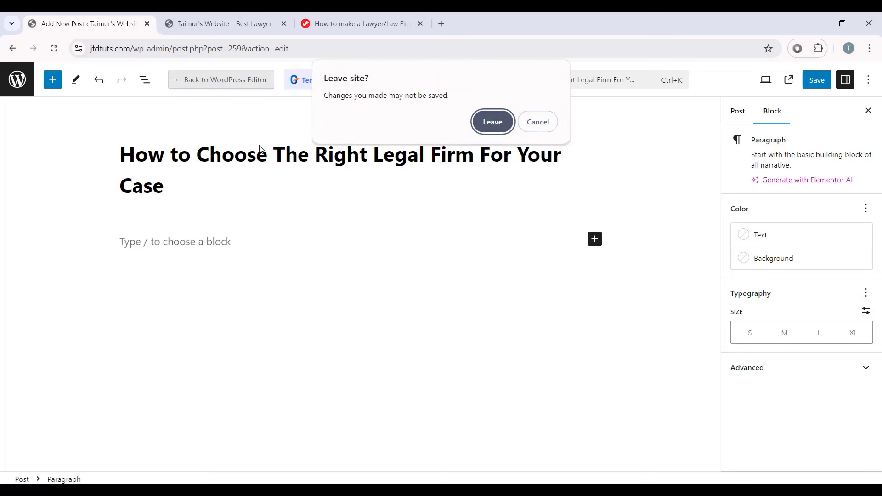
key(Escape)
click(815, 81)
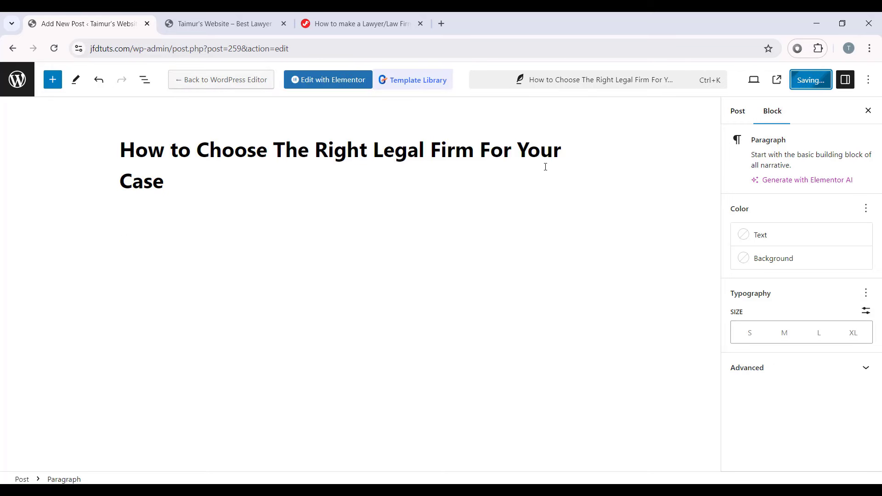
Step: Open the post in Elementor and drop a JKit - Post Title widget onto the empty canvas
click(339, 83)
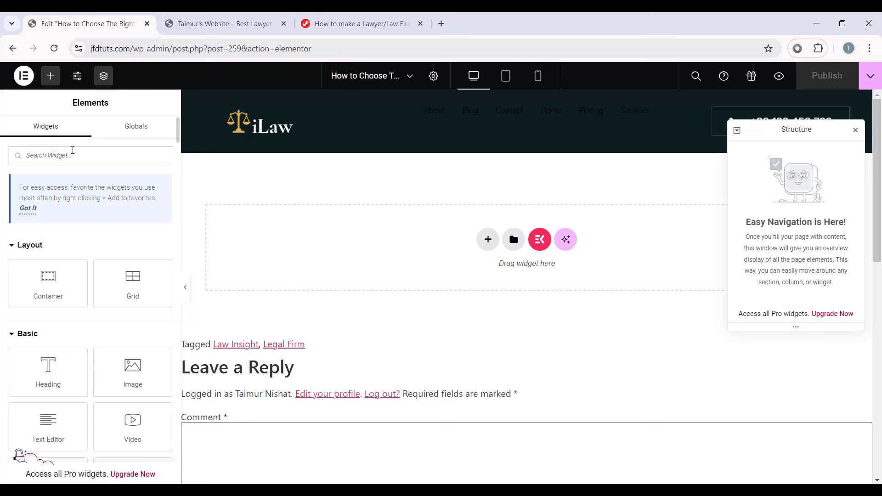
click(72, 152)
text(post)
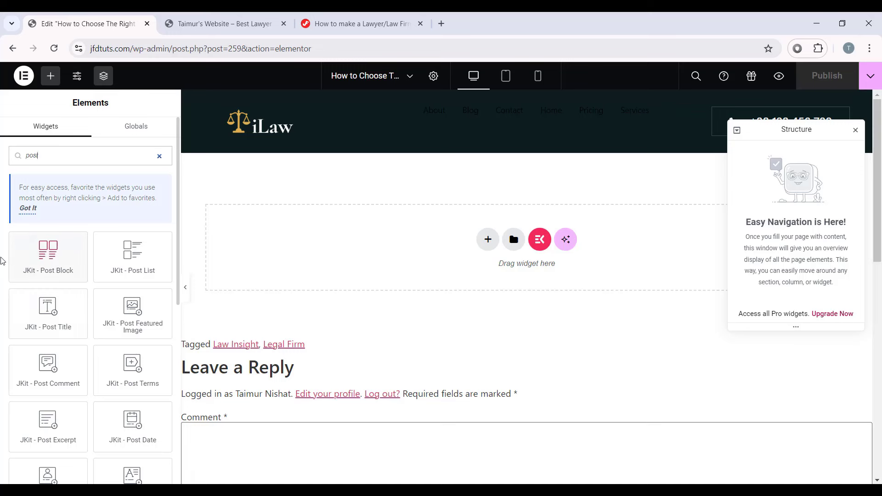
scroll(46, 251, down, 3)
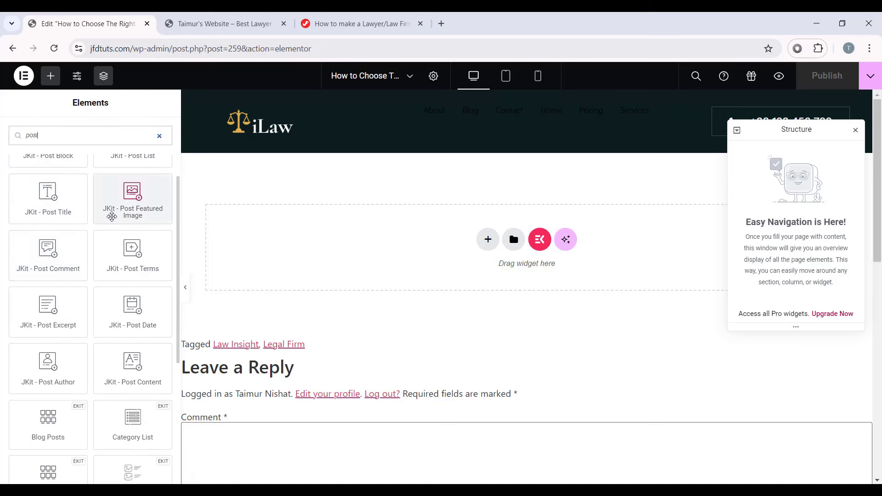
scroll(120, 206, up, 3)
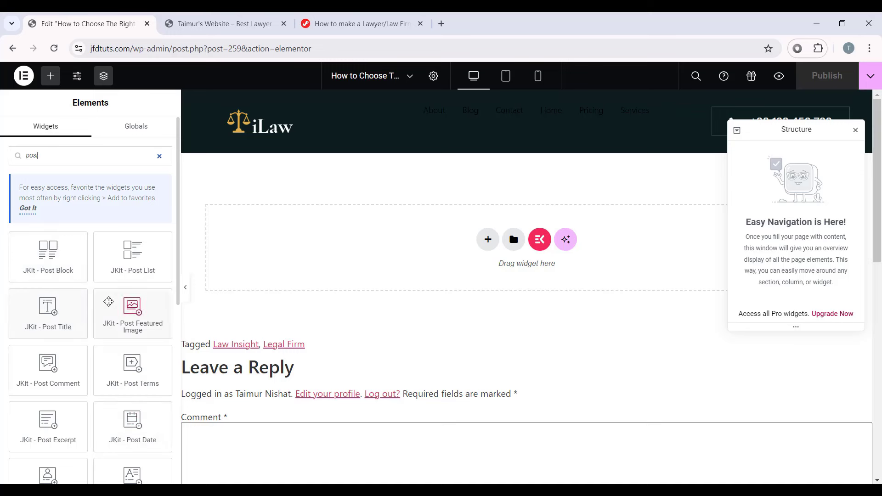
scroll(56, 368, down, 3)
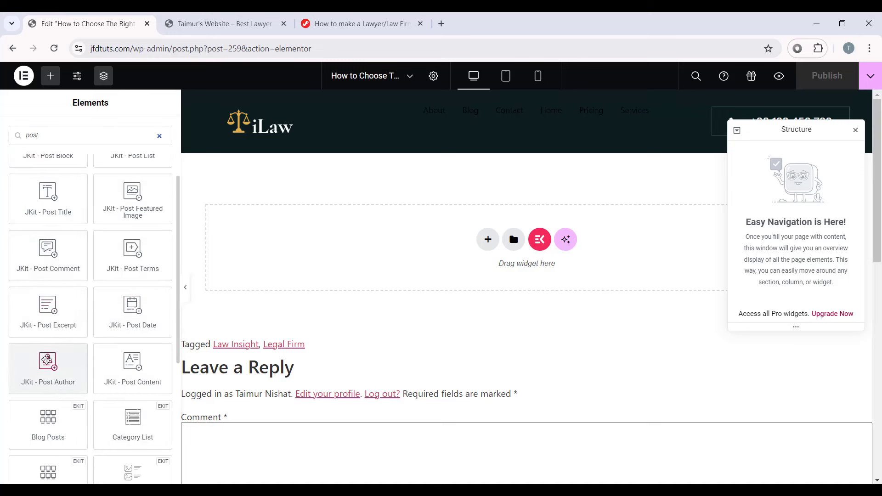
scroll(53, 367, up, 3)
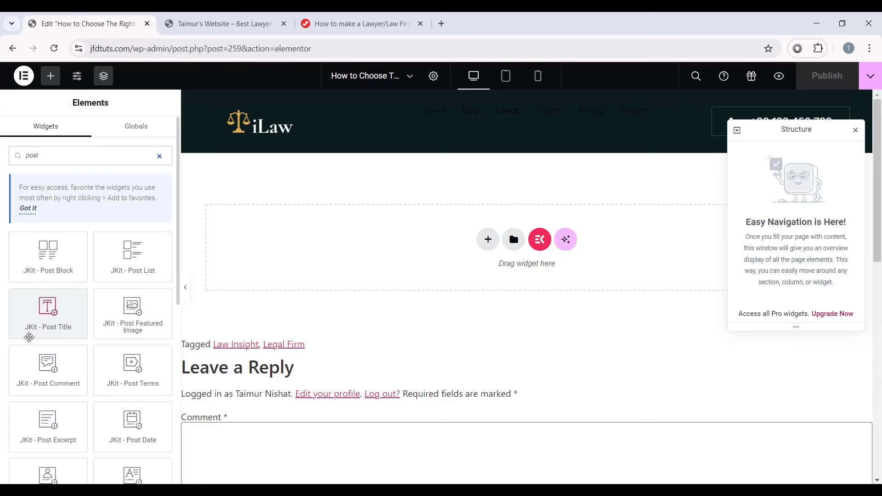
drag(54, 320, 441, 254)
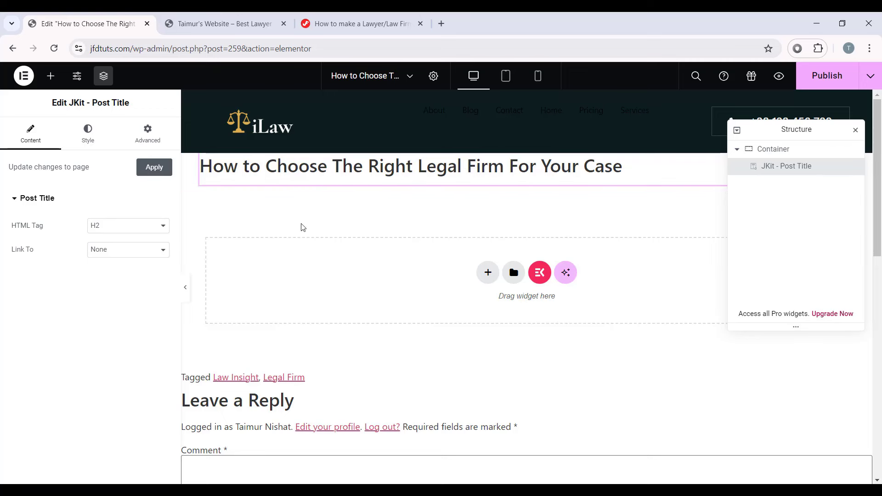
Step: Delete the container holding the Post Title widget, leaving the canvas empty
click(50, 76)
text(post)
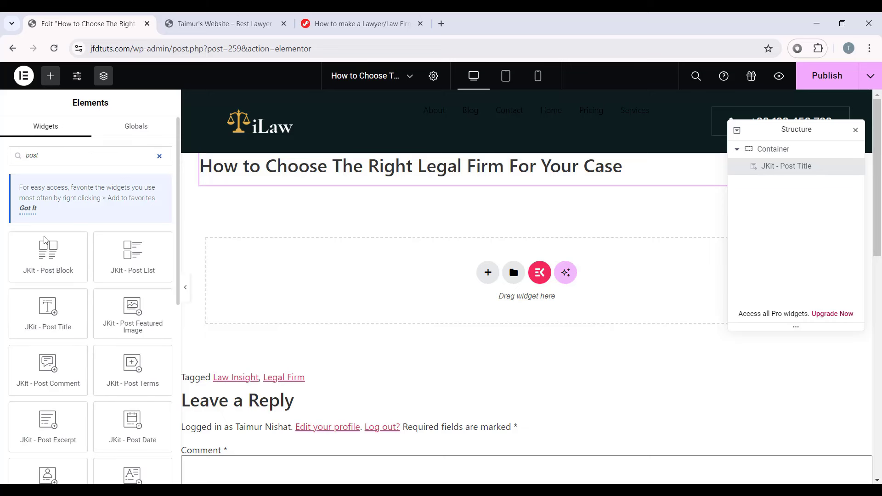
scroll(90, 335, down, 3)
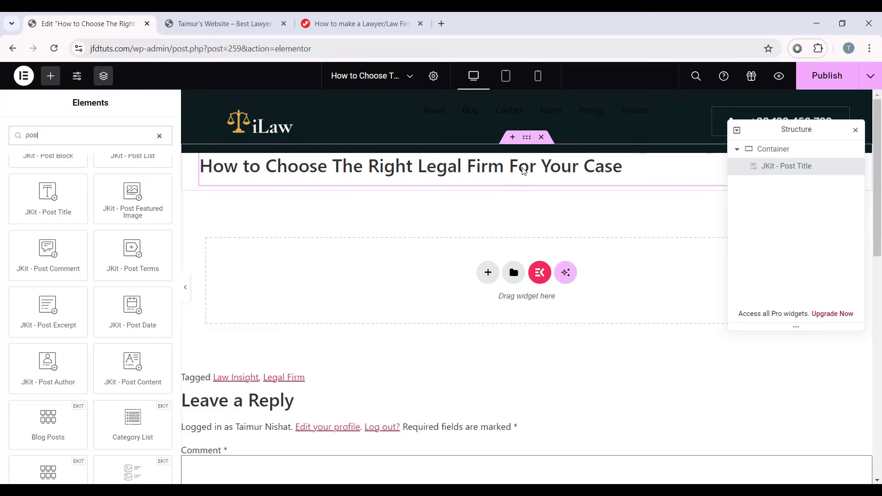
right_click(548, 162)
click(774, 166)
click(758, 149)
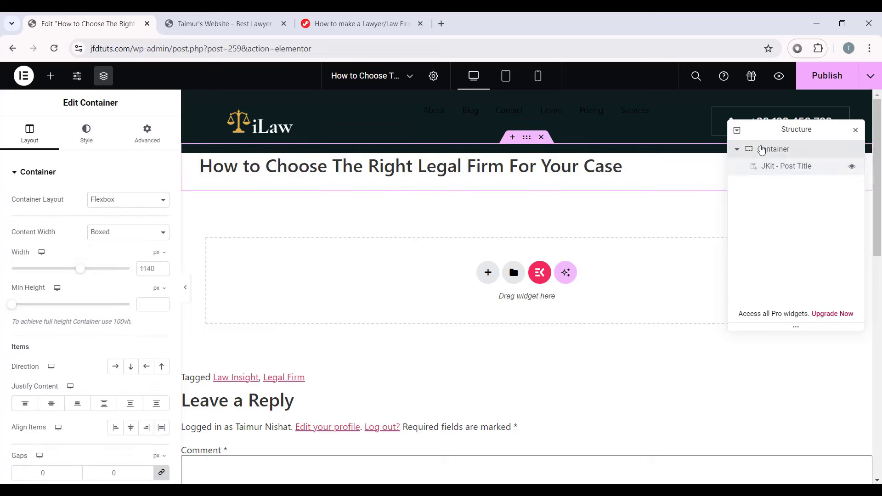
right_click(765, 150)
click(762, 450)
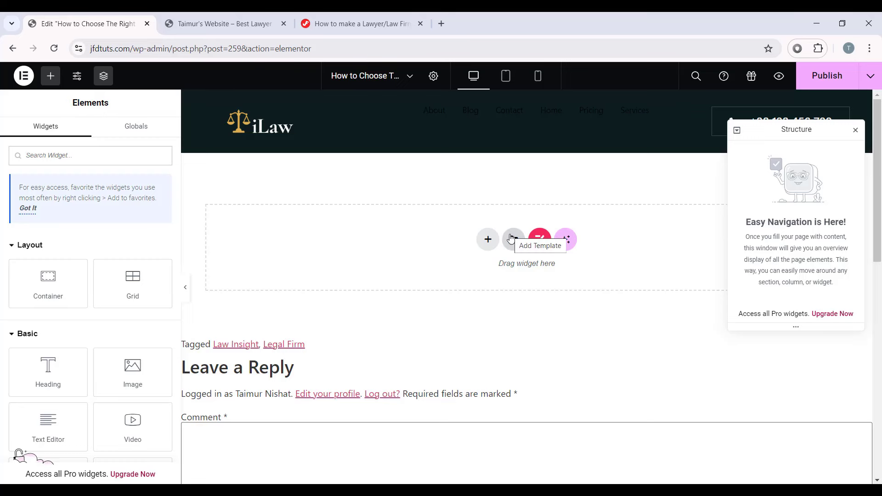
Step: Import the Single Post.json template and insert it into the post
click(521, 247)
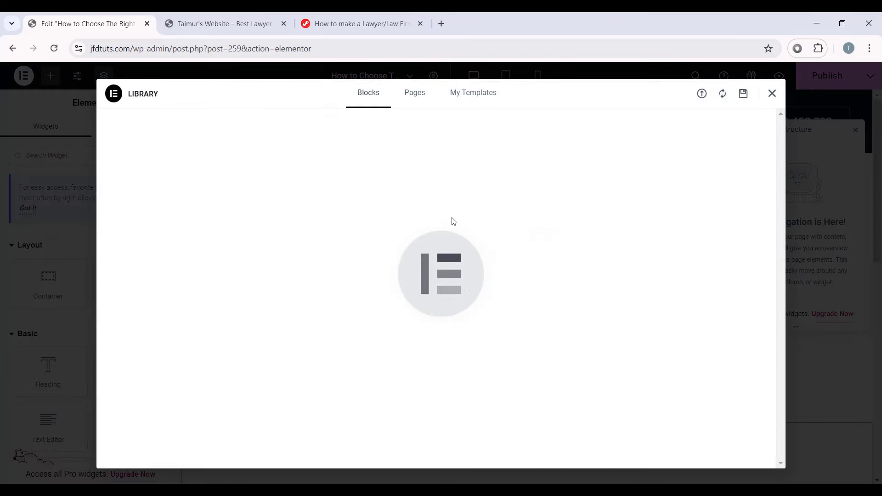
click(702, 96)
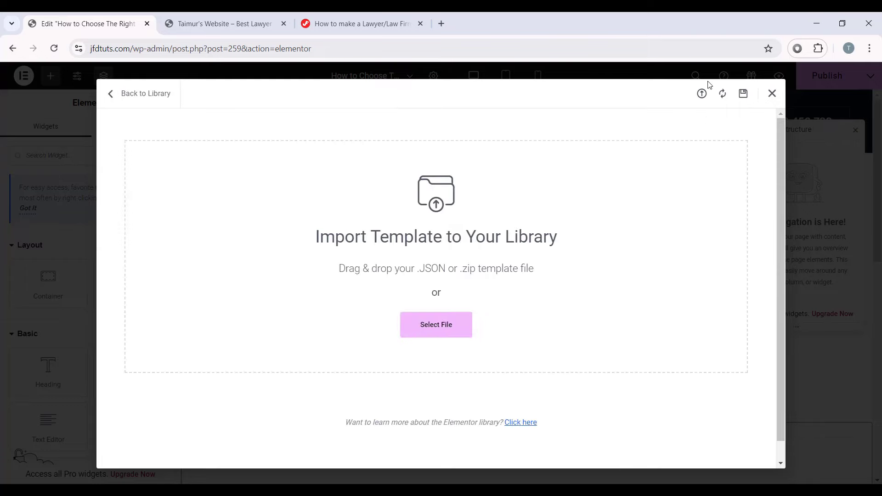
key(alt+Tab)
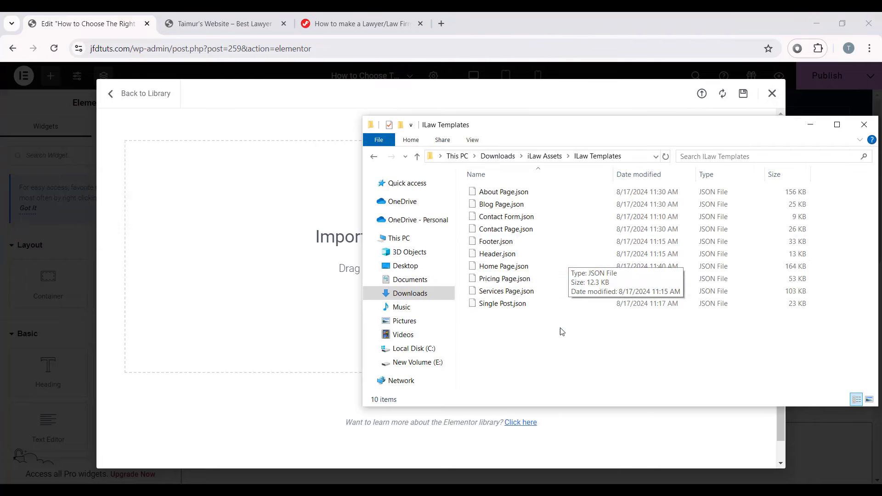
click(520, 303)
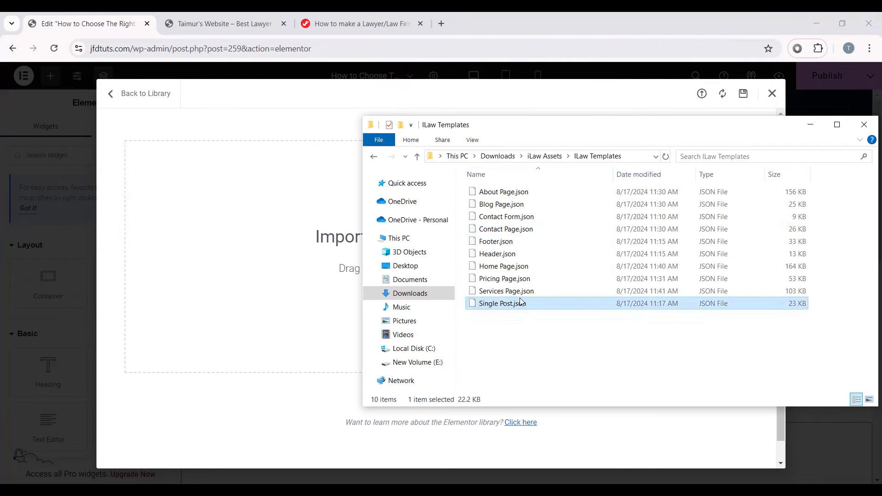
drag(304, 293, 284, 275)
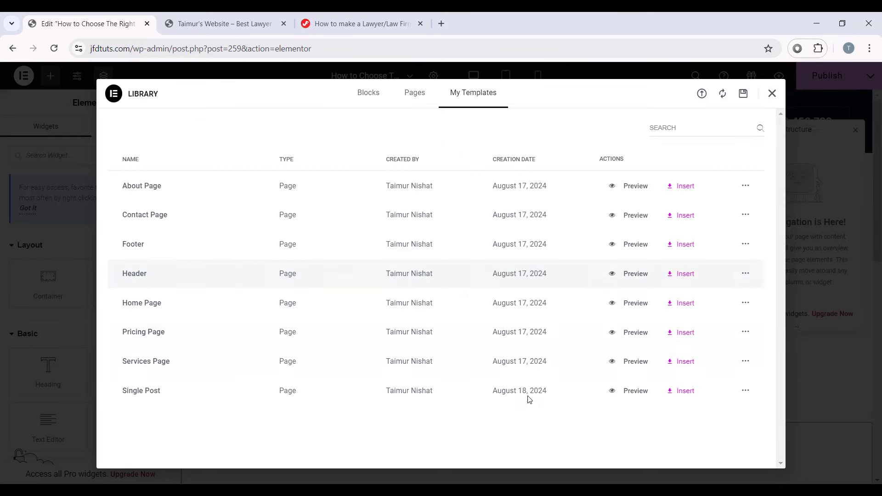
click(685, 394)
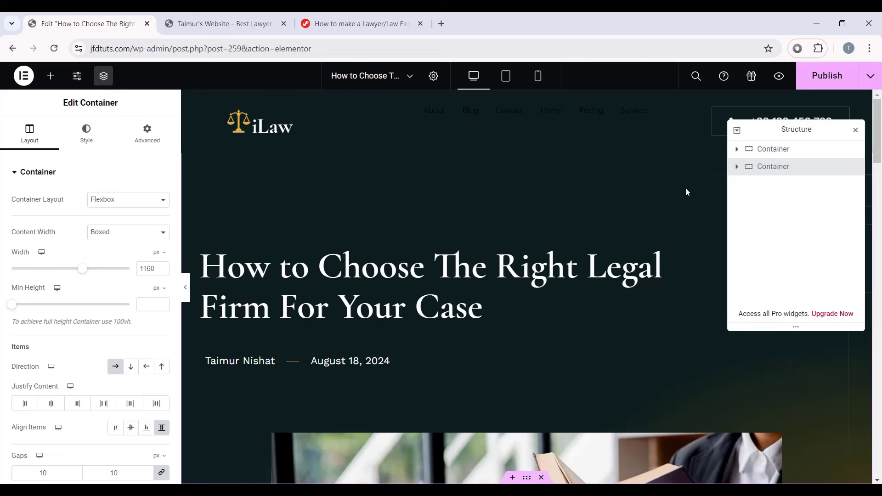
Step: Inspect the inserted post title, author name and post date elements
click(431, 269)
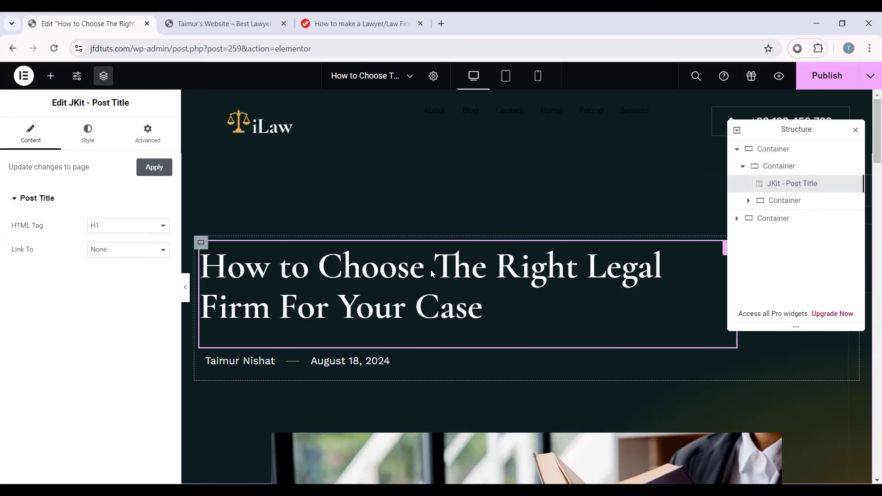
scroll(489, 302, down, 1)
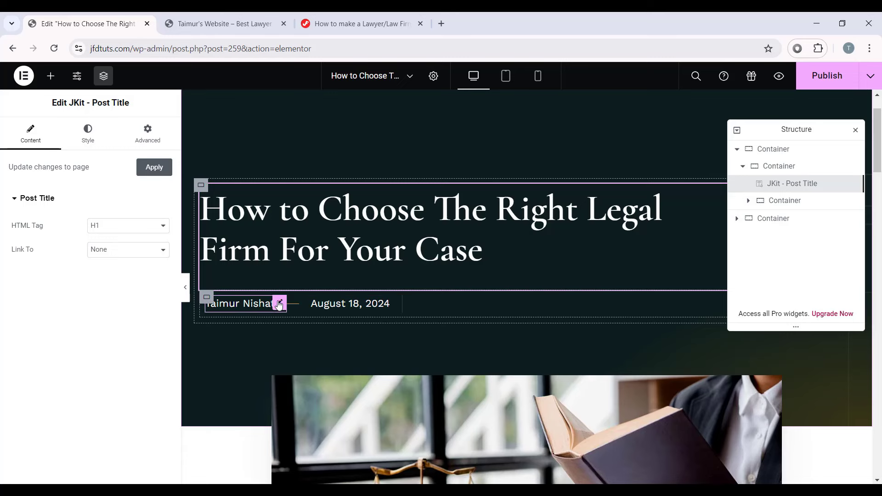
click(279, 304)
click(397, 307)
scroll(486, 273, up, 1)
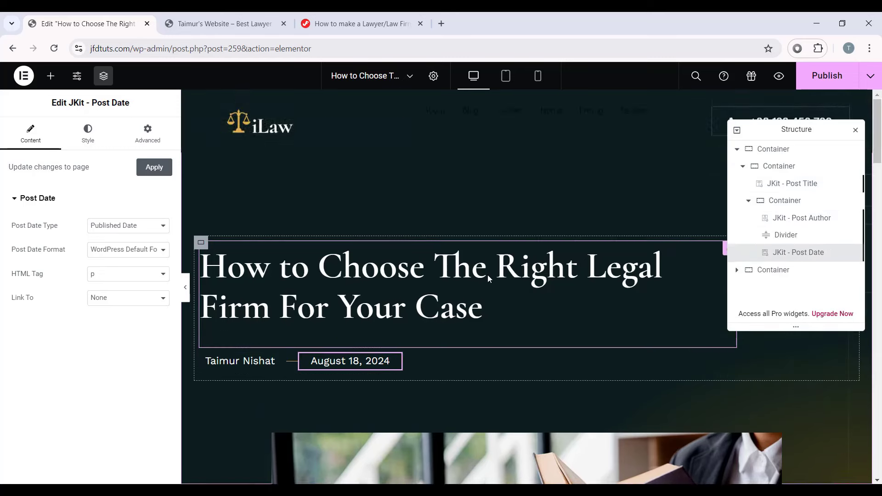
scroll(489, 322, down, 5)
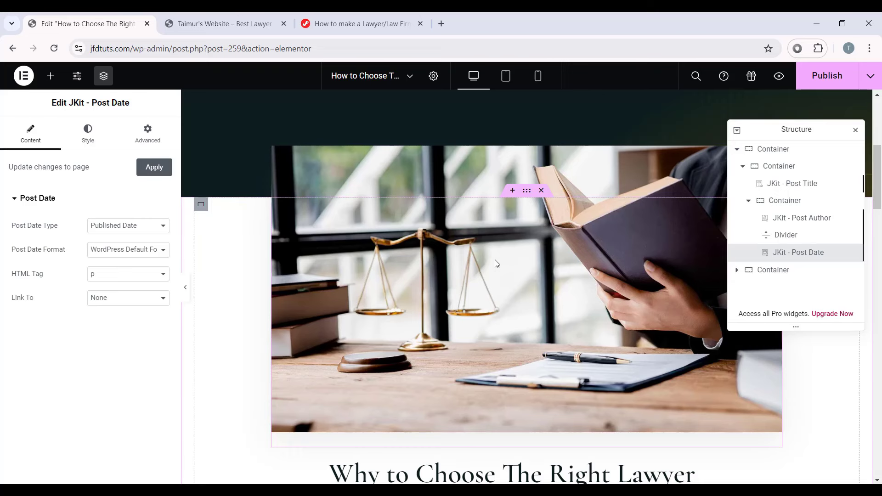
scroll(495, 260, down, 6)
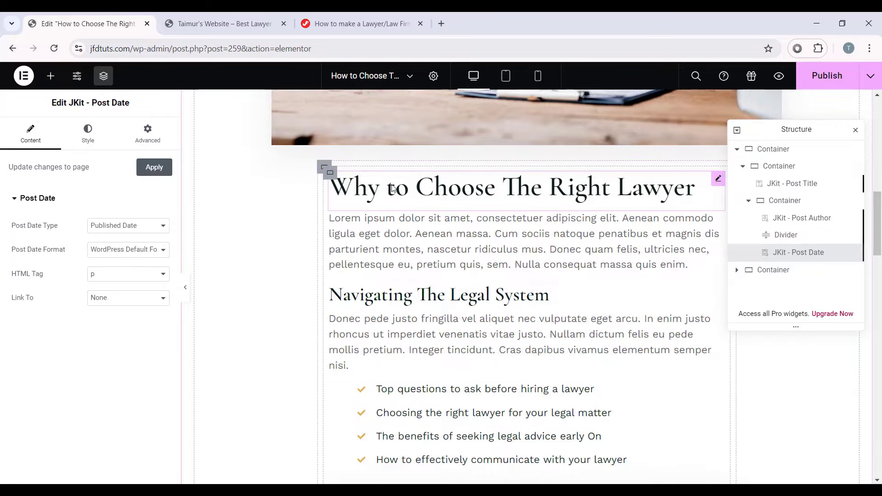
scroll(555, 339, down, 9)
scroll(560, 313, up, 10)
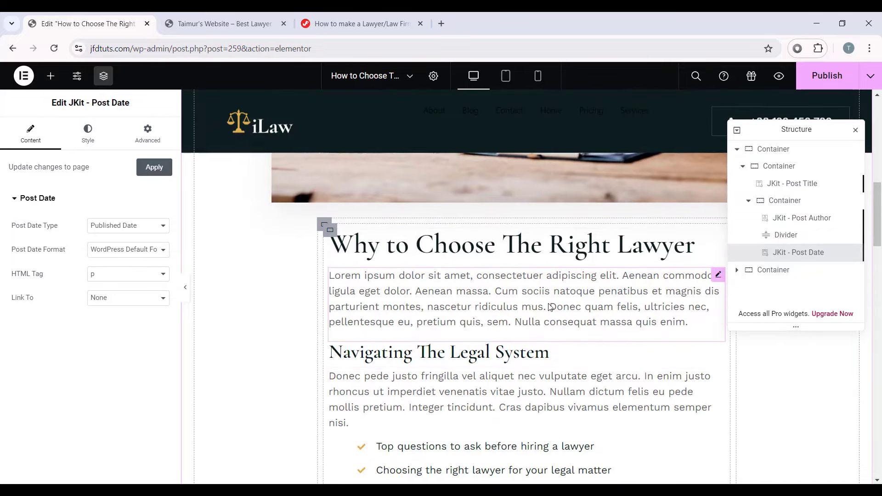
drag(768, 133, 808, 105)
Step: Inspect the 'Why to Choose The Right Lawyer' heading, its paragraph and the tips list
click(369, 194)
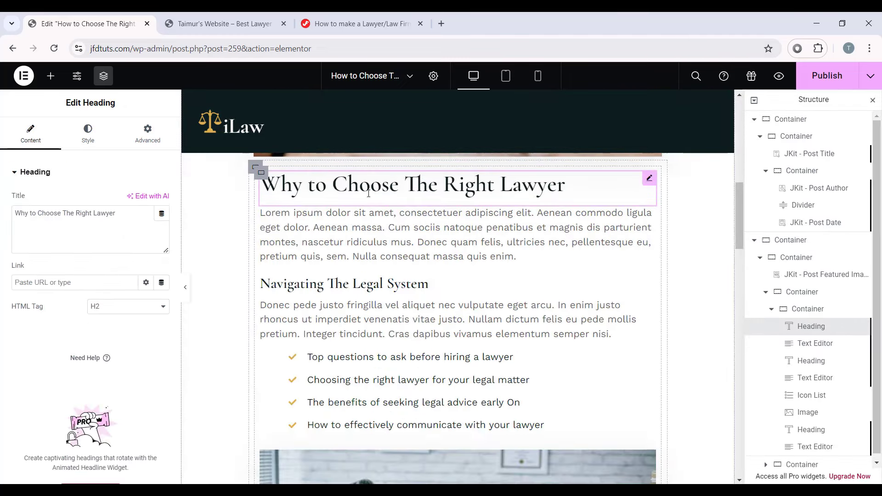
click(449, 230)
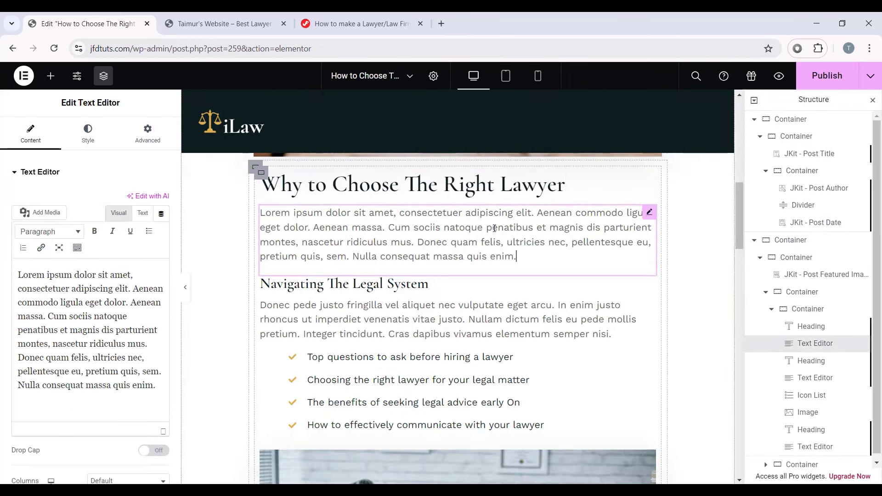
scroll(441, 285, down, 2)
click(419, 301)
scroll(515, 280, down, 5)
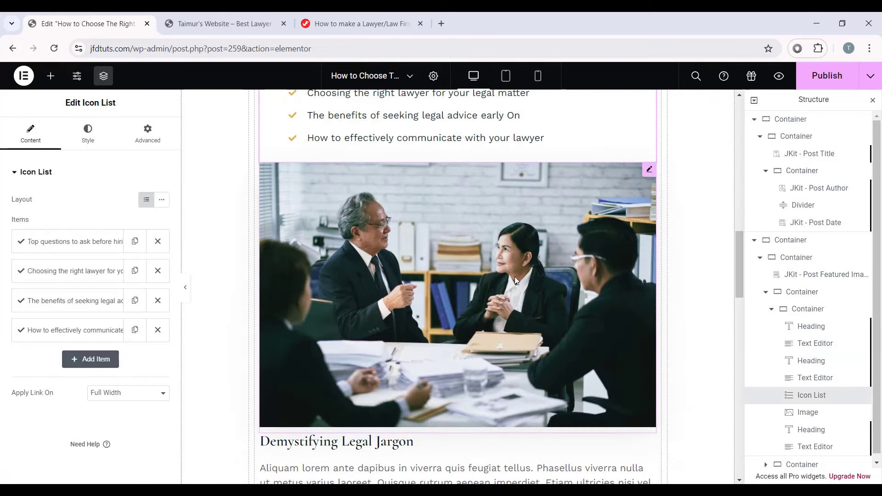
scroll(471, 266, down, 5)
scroll(524, 254, up, 1)
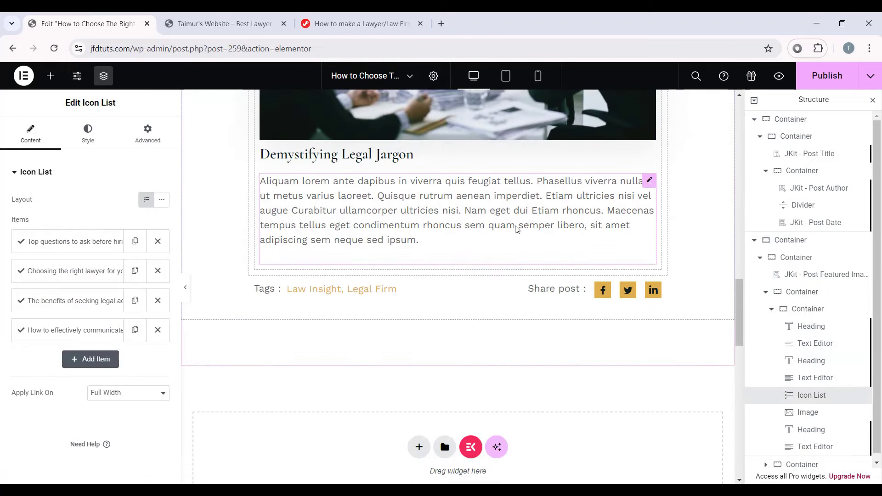
scroll(485, 253, up, 1)
scroll(485, 252, down, 1)
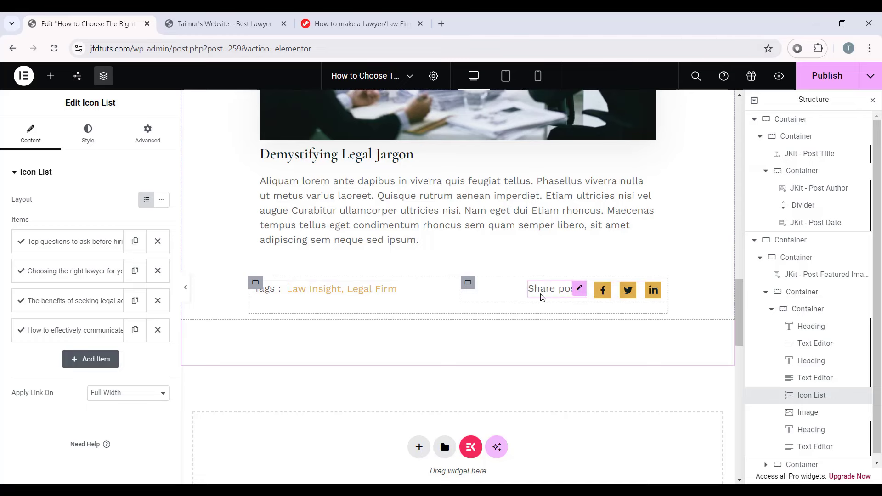
scroll(541, 298, up, 20)
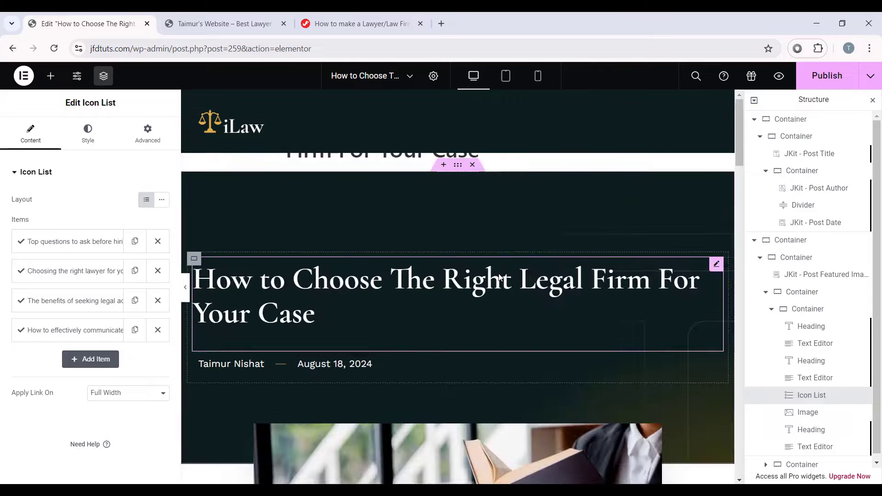
scroll(499, 277, down, 10)
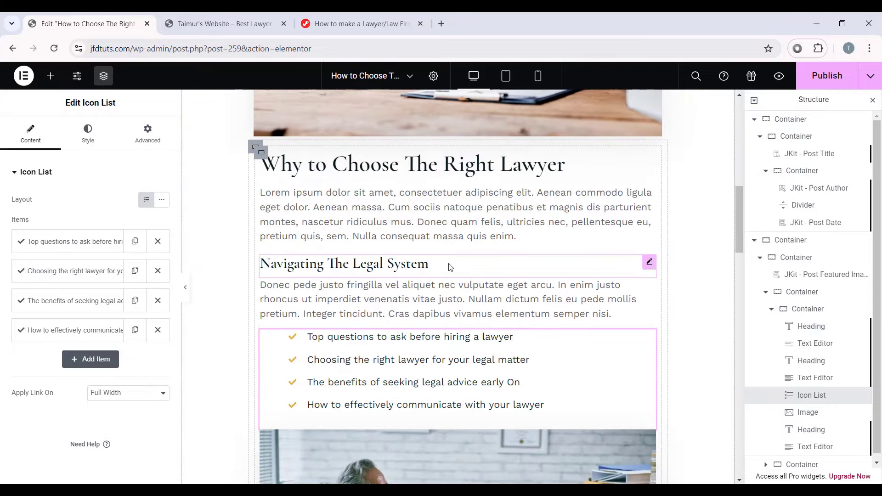
scroll(423, 331, down, 5)
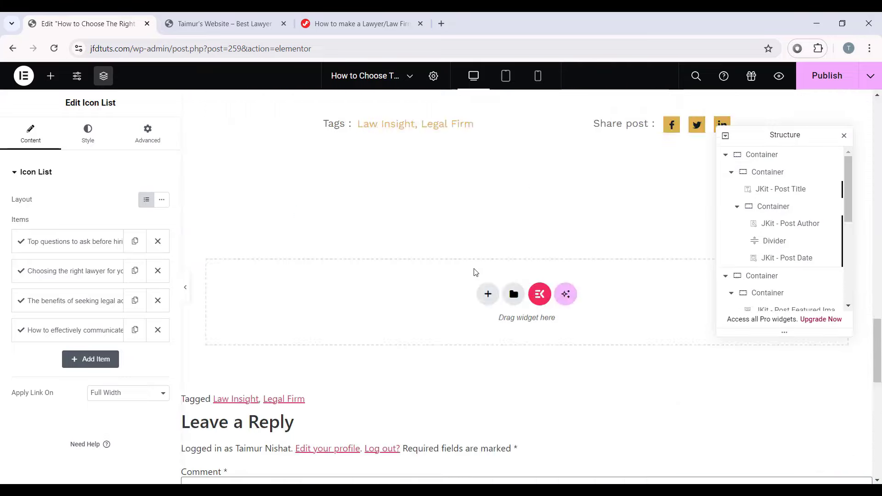
scroll(473, 271, down, 5)
scroll(492, 288, up, 15)
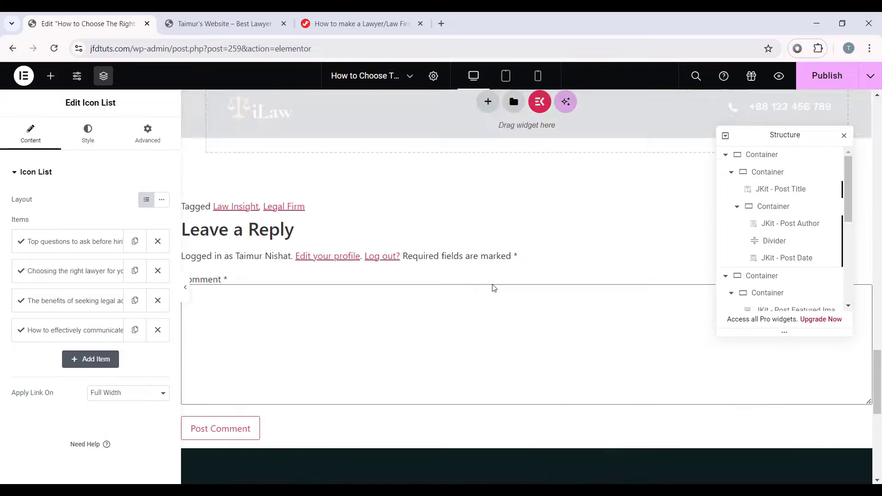
scroll(492, 288, down, 10)
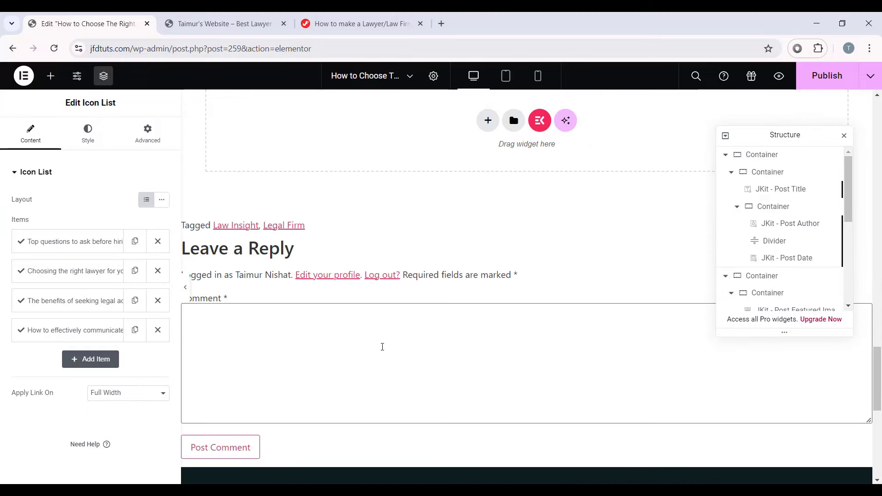
scroll(225, 346, down, 3)
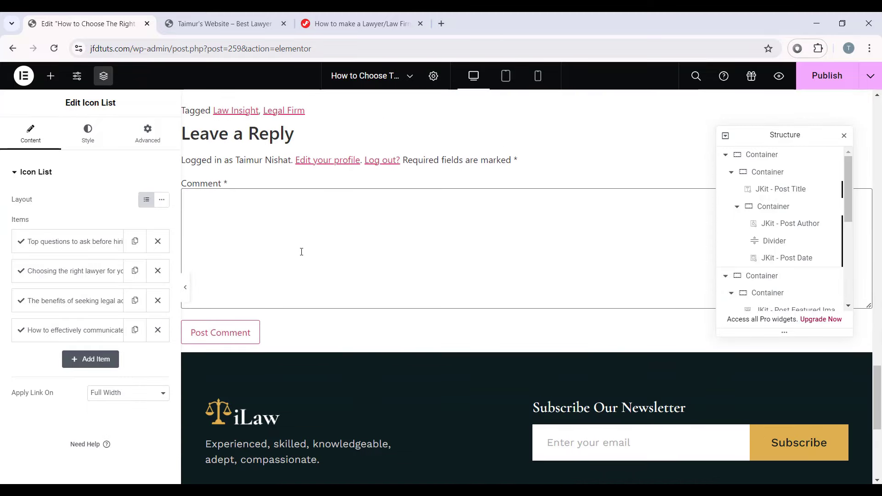
Step: Set the post's Page Layout to Elementor Full Width in Post Settings
click(434, 77)
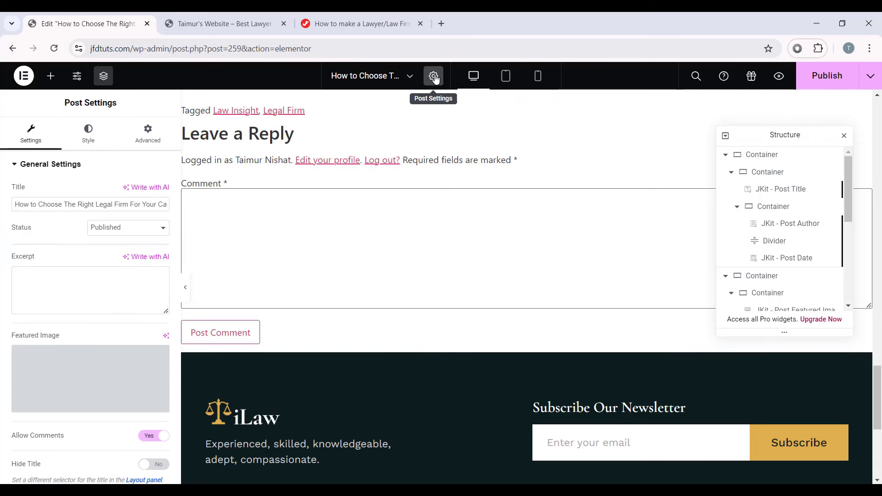
scroll(94, 279, down, 4)
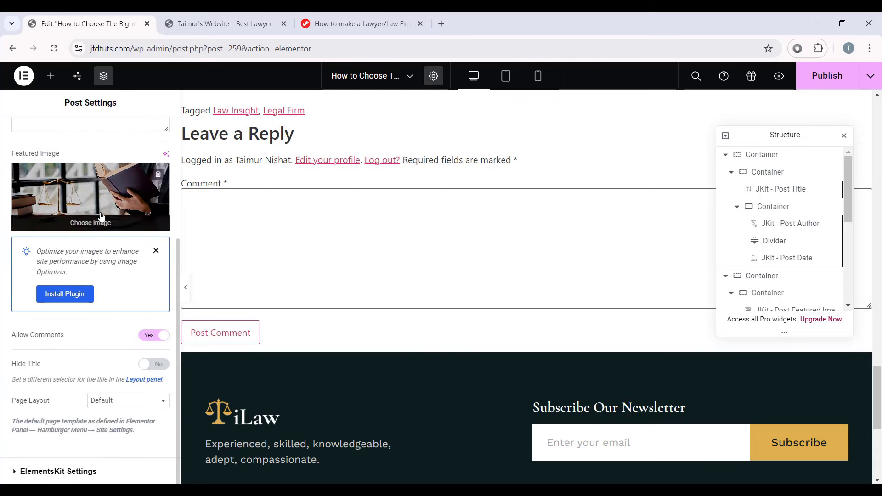
scroll(37, 189, up, 4)
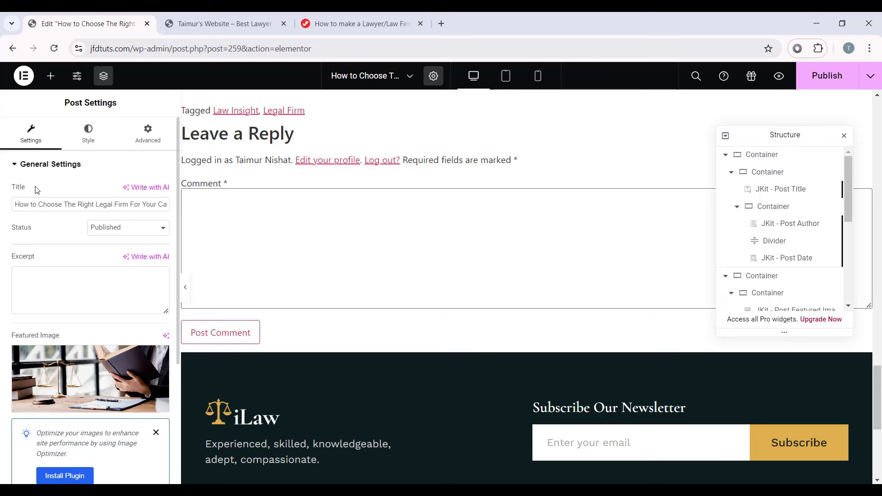
triple_click(16, 202)
scroll(85, 250, down, 3)
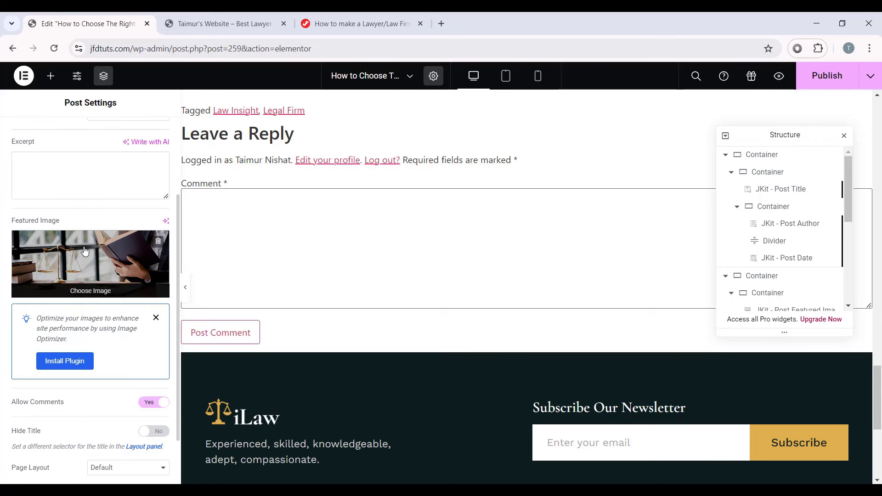
scroll(105, 266, up, 5)
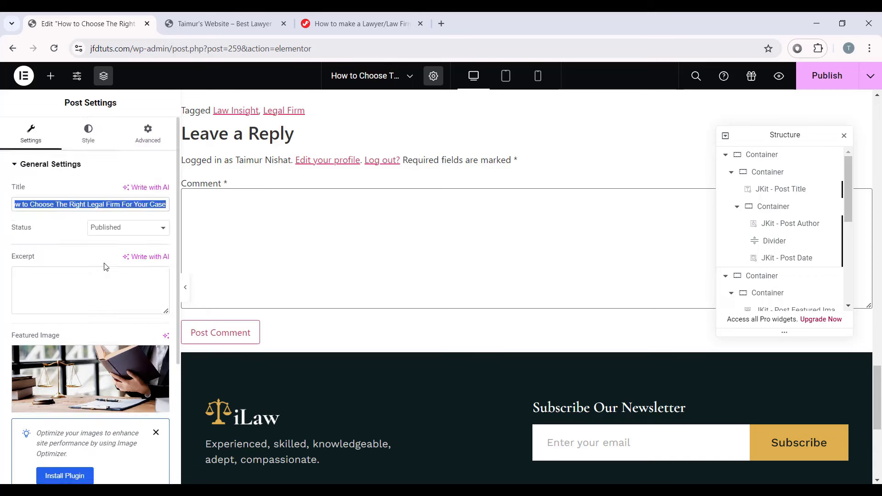
scroll(104, 266, down, 6)
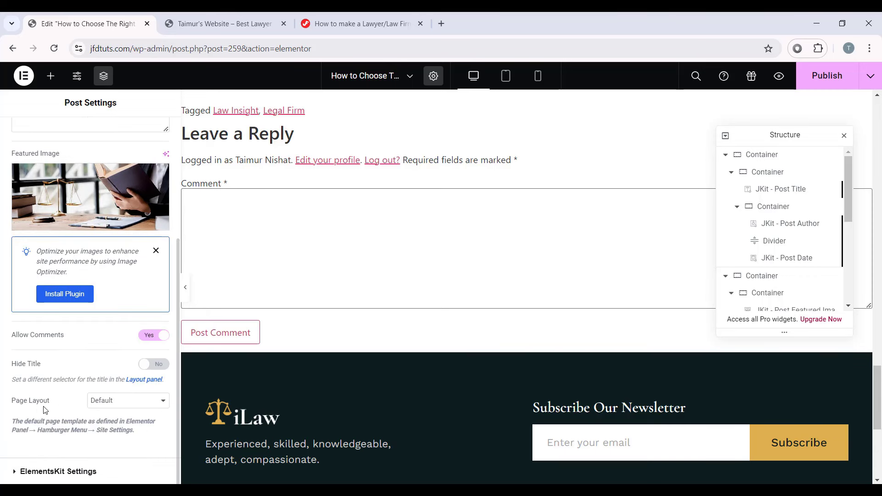
click(111, 406)
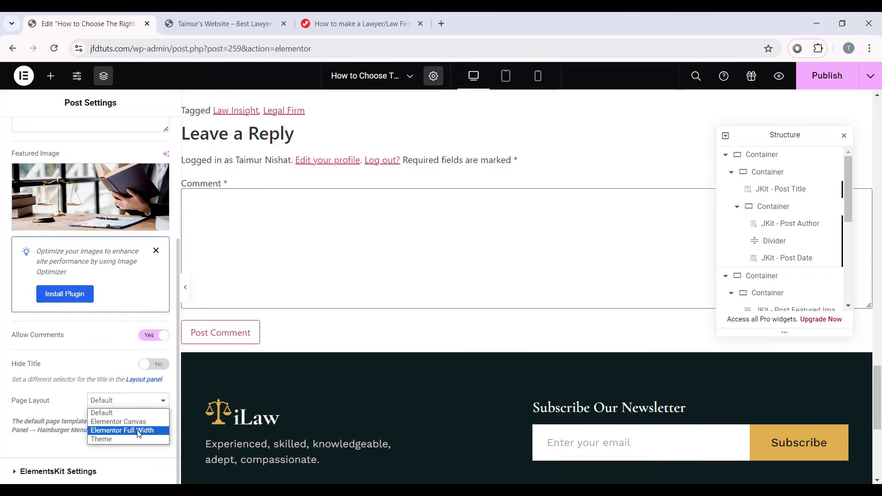
click(139, 430)
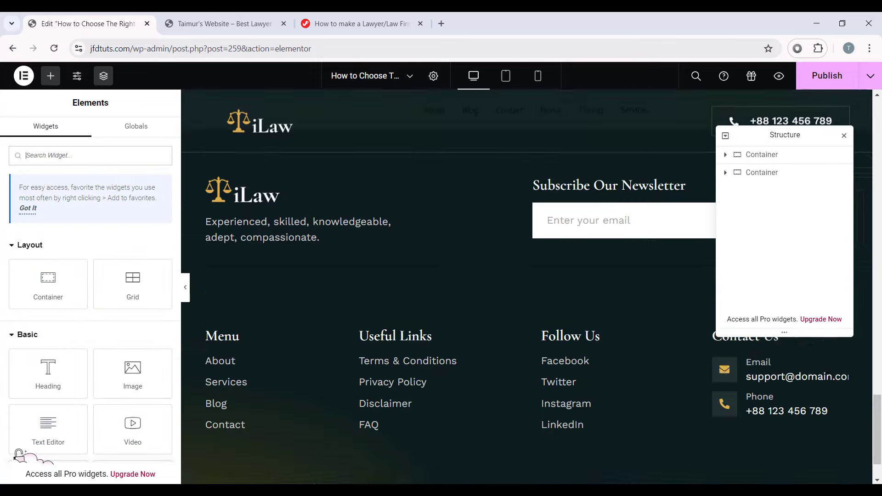
Step: Publish the updated post
scroll(205, 344, up, 5)
scroll(138, 345, down, 7)
scroll(523, 307, down, 7)
scroll(553, 225, up, 14)
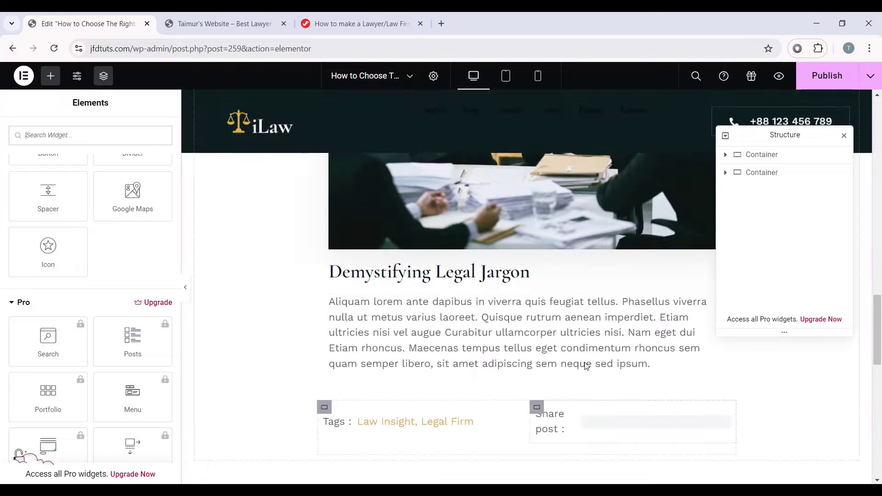
scroll(516, 309, up, 10)
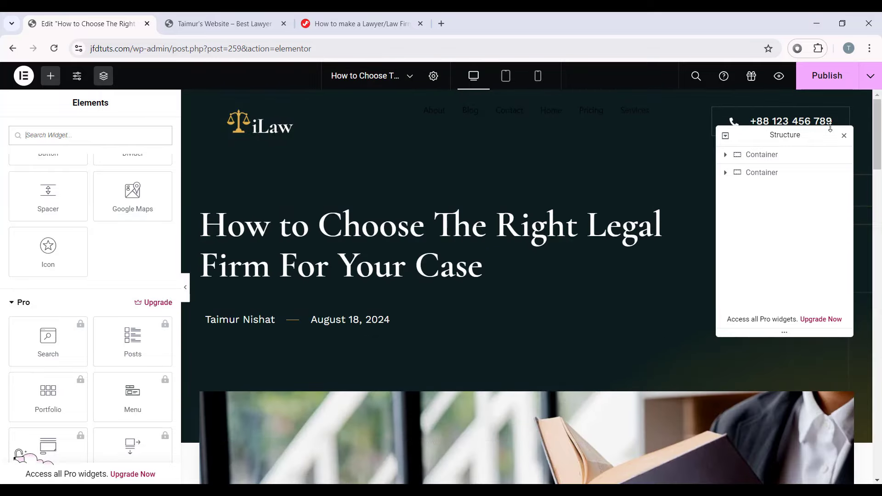
click(827, 76)
click(18, 78)
Step: Exit to WordPress and review the Posts list of eight published legal posts
click(36, 193)
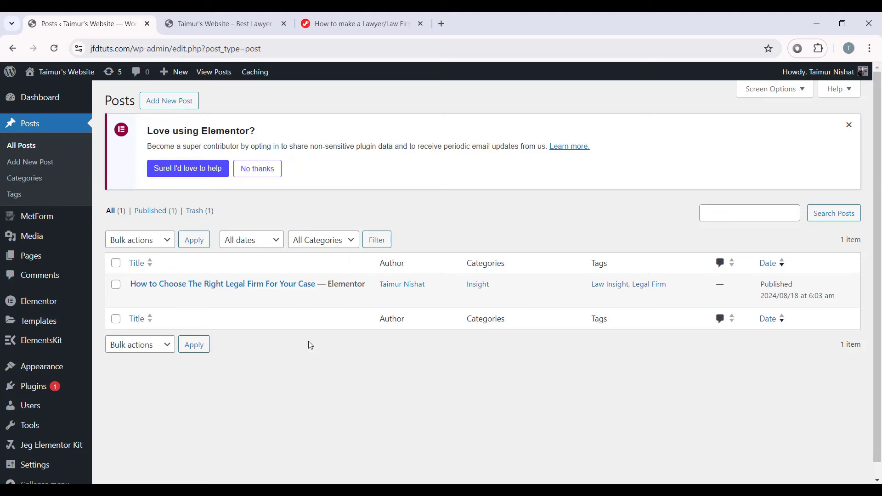
scroll(306, 344, down, 1)
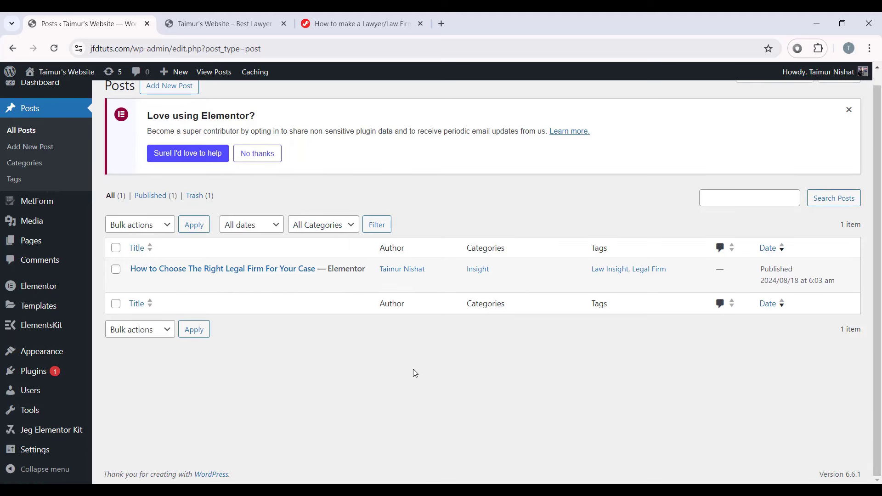
scroll(300, 297, up, 1)
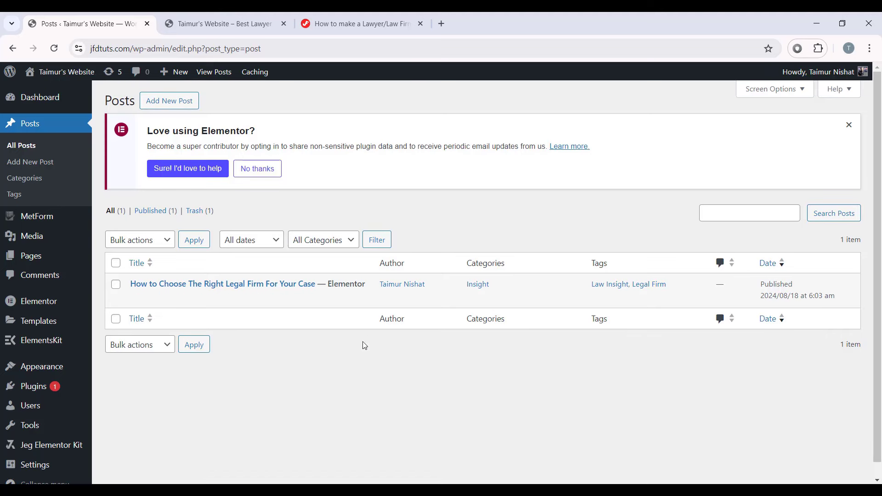
mouse_move(318, 284)
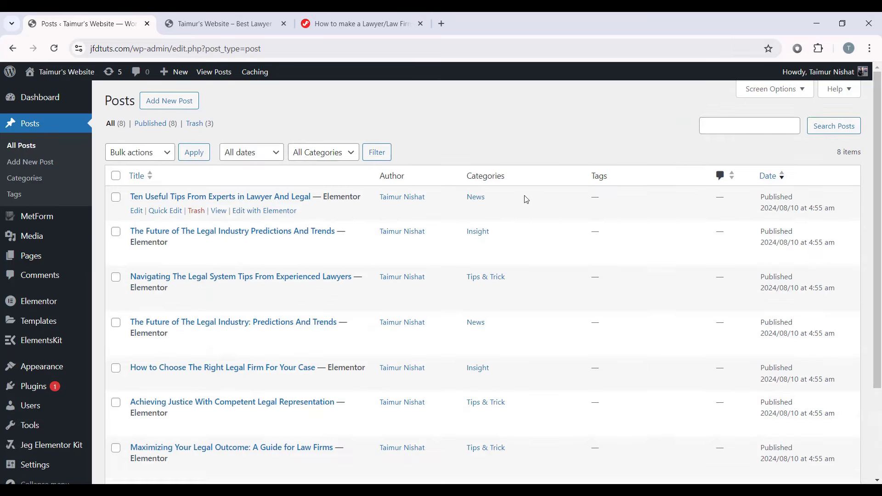
scroll(525, 199, down, 3)
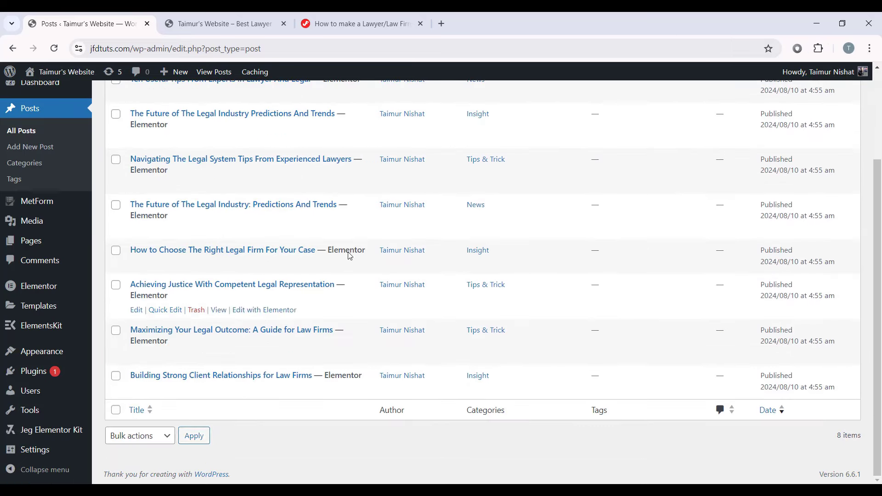
scroll(349, 256, up, 3)
mouse_move(555, 243)
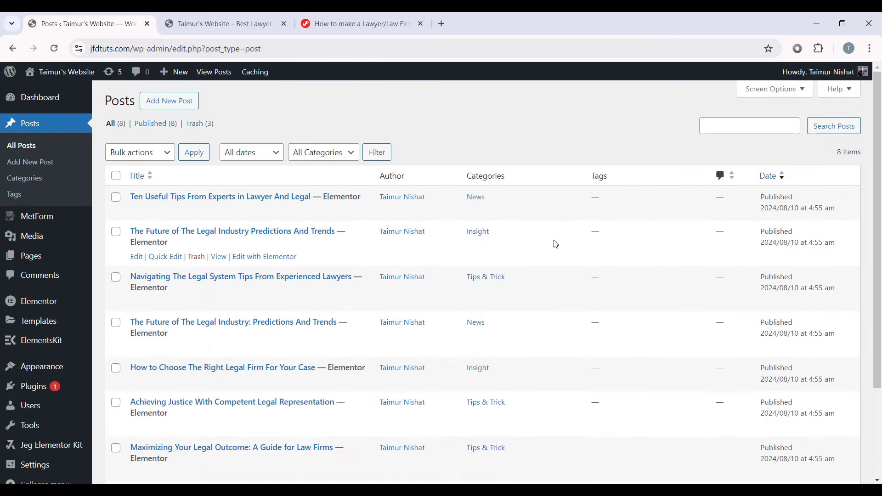
scroll(555, 243, down, 3)
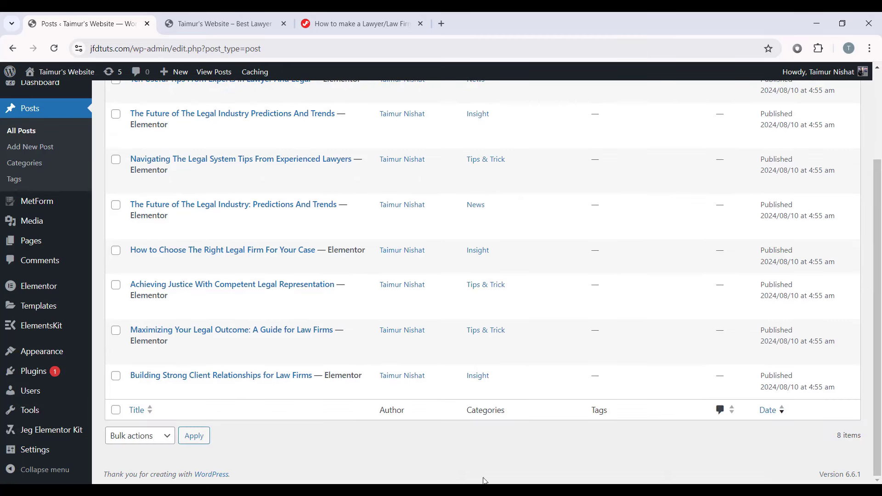
scroll(439, 250, up, 3)
mouse_move(541, 312)
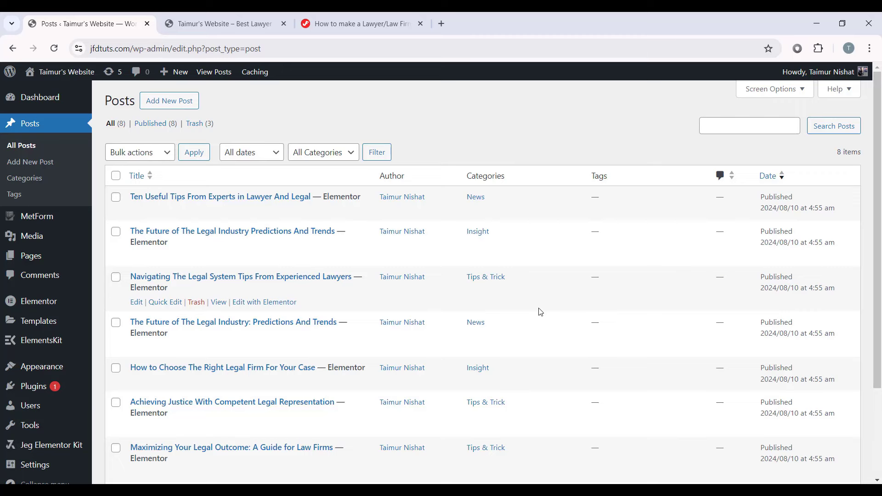
Step: Create and publish a new page titled 'Blog'
click(34, 260)
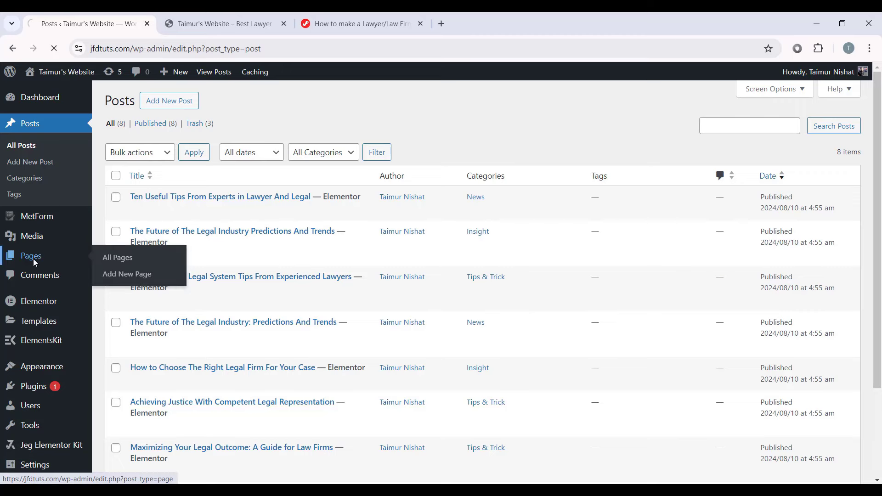
click(183, 101)
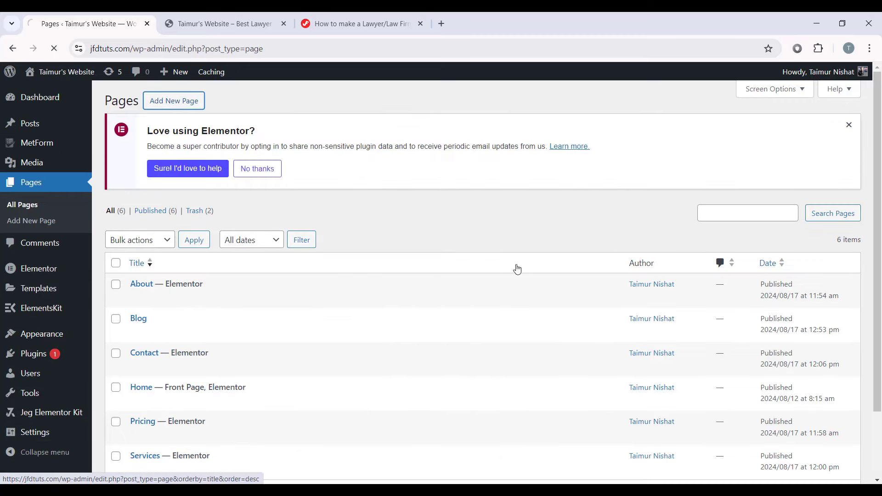
text(Blog)
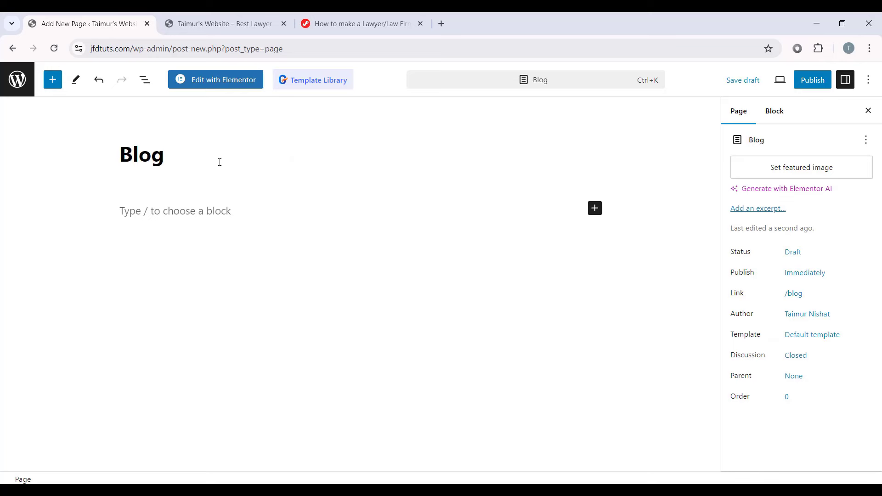
click(812, 80)
click(763, 81)
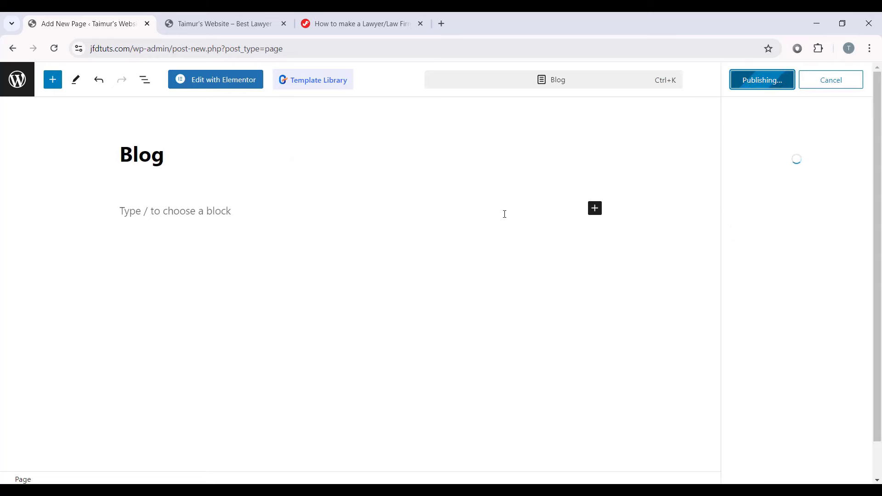
Step: Open the Blog page in Elementor and set its Page Layout to Elementor Full Width
click(206, 85)
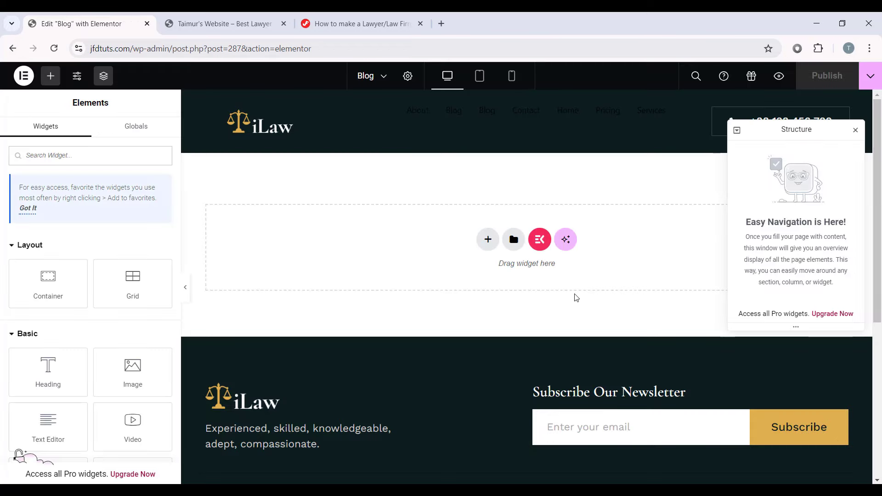
click(408, 77)
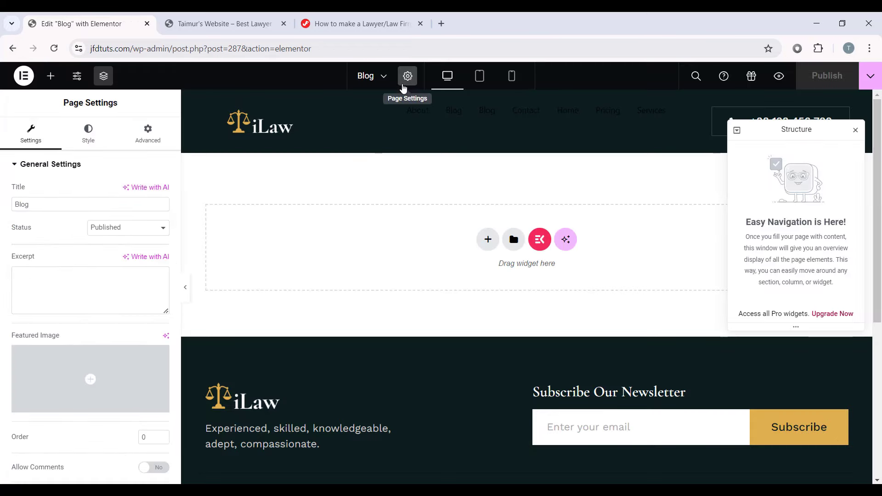
scroll(20, 298, down, 3)
click(102, 402)
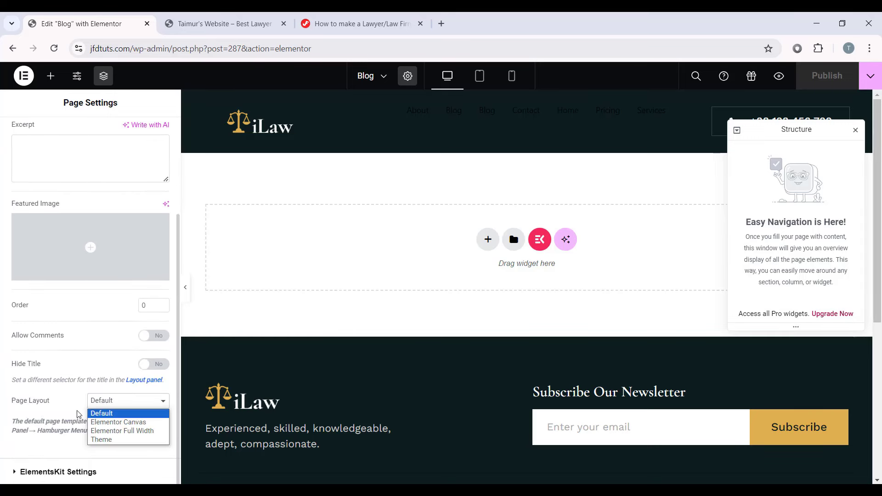
click(122, 431)
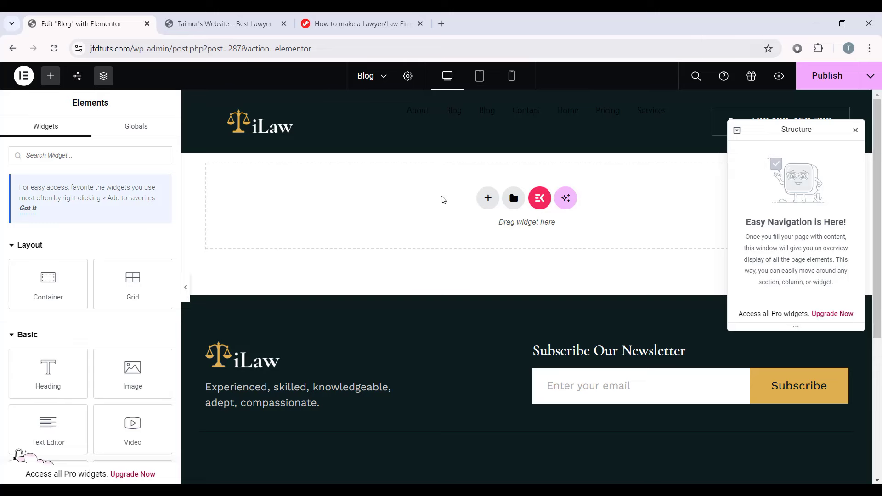
Step: Insert the Blog Page template from My Templates and scroll through the result
click(513, 198)
click(473, 94)
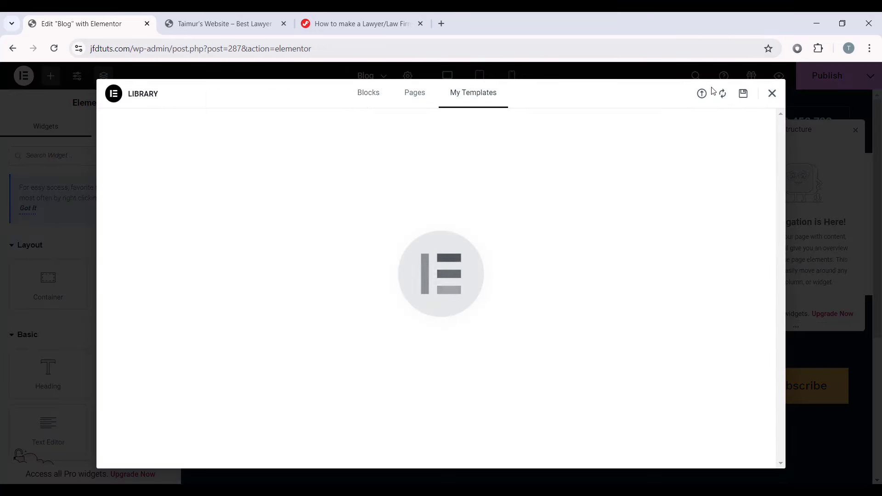
click(701, 93)
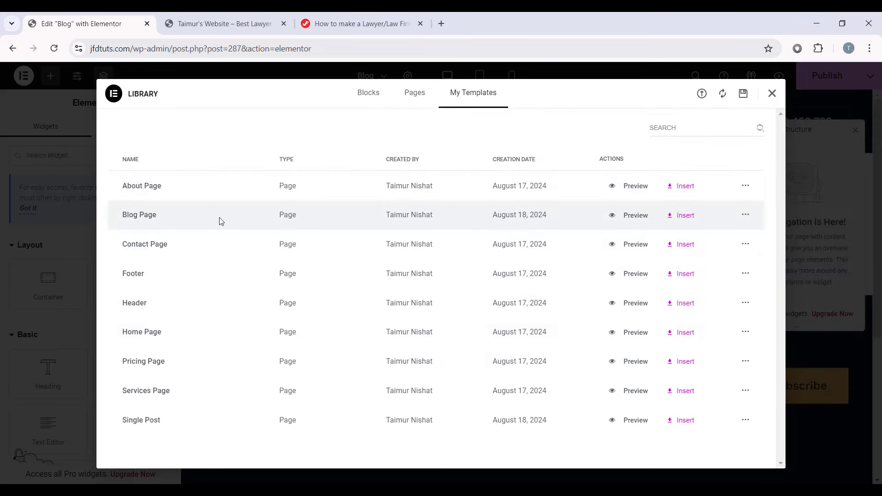
click(683, 217)
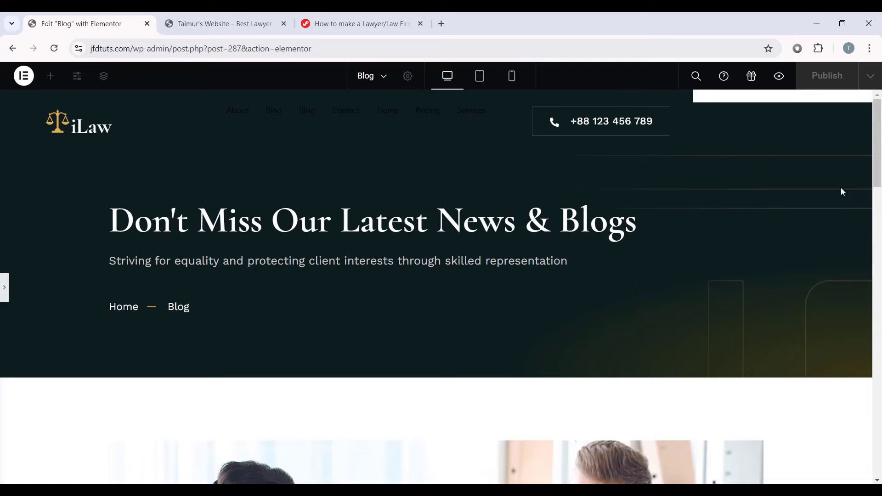
drag(878, 157, 881, 195)
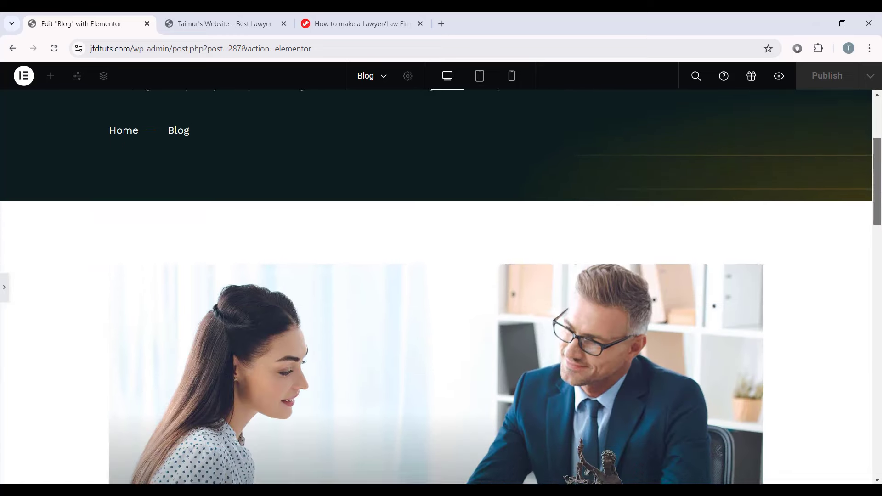
scroll(880, 196, down, 3)
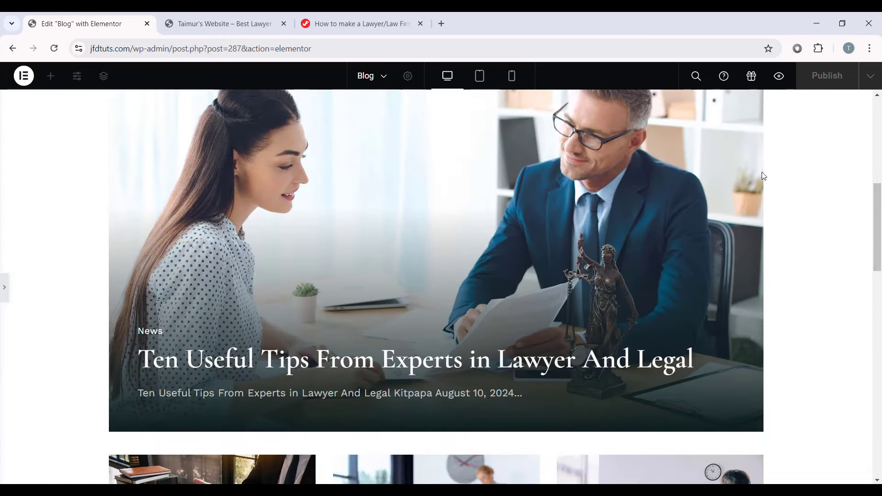
drag(880, 203, 876, 350)
Step: Return from preview to the editor and preview the Blog page in a new tab
click(4, 288)
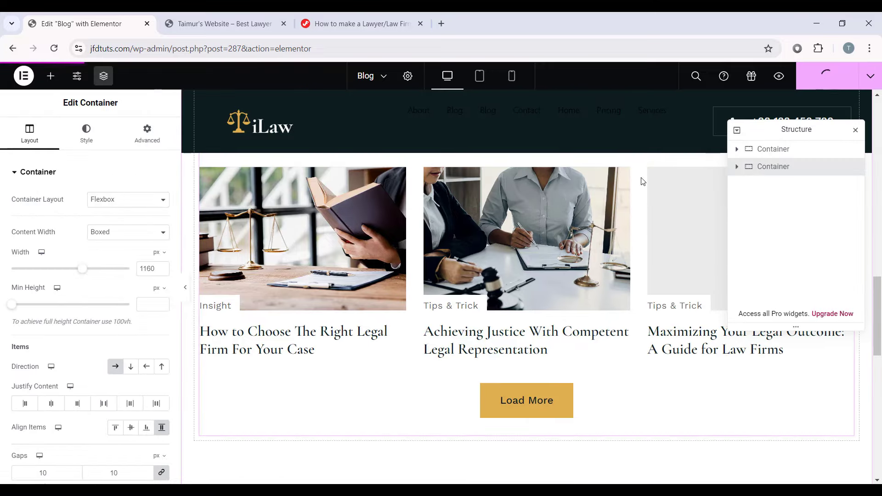
scroll(454, 389, up, 5)
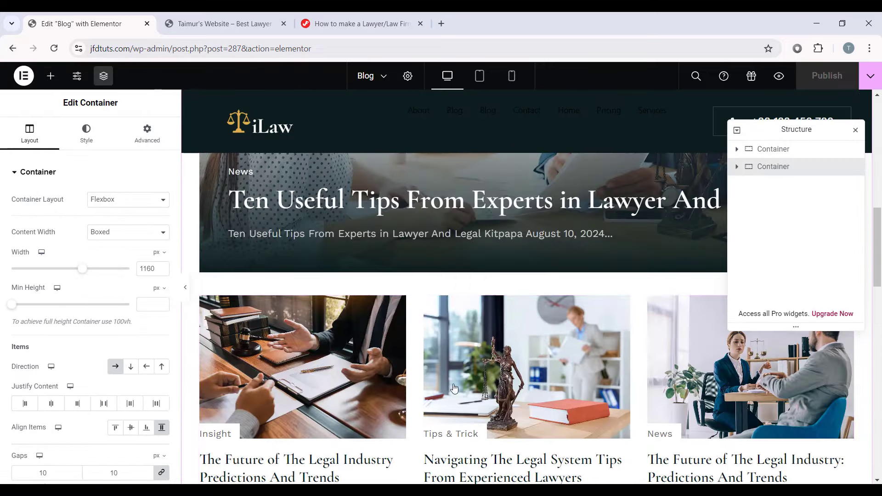
scroll(454, 389, down, 3)
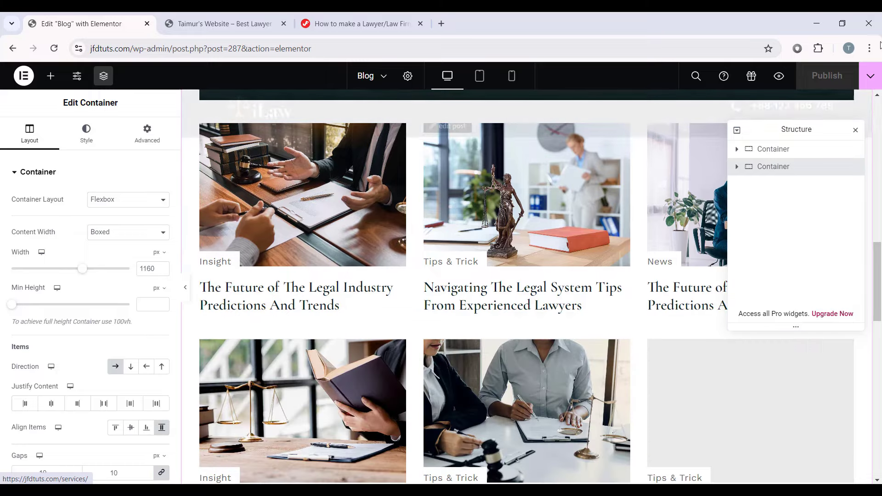
click(780, 76)
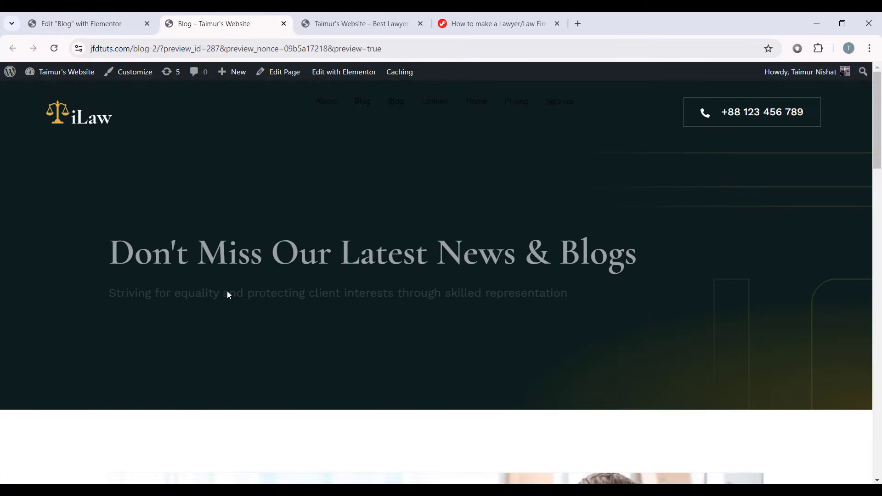
Step: Scroll the Blog preview, open 'The Future of The Legal Industry' post, then return to the editor
scroll(230, 296, down, 10)
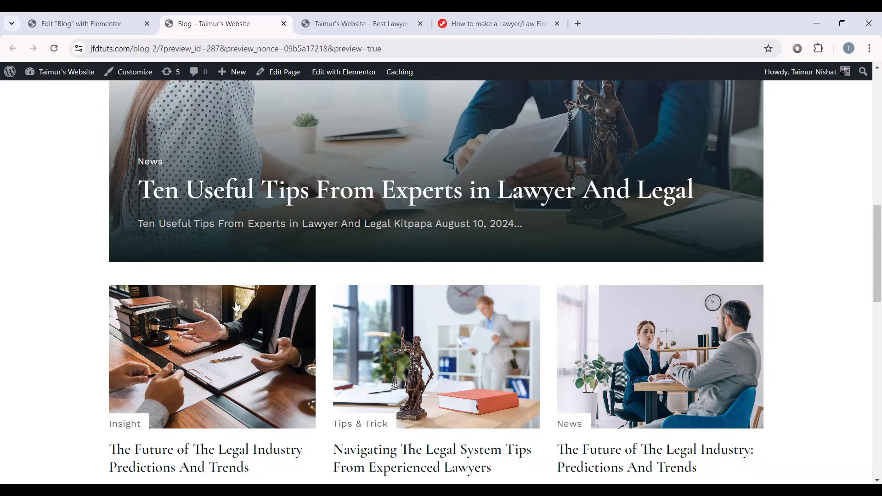
scroll(236, 305, down, 5)
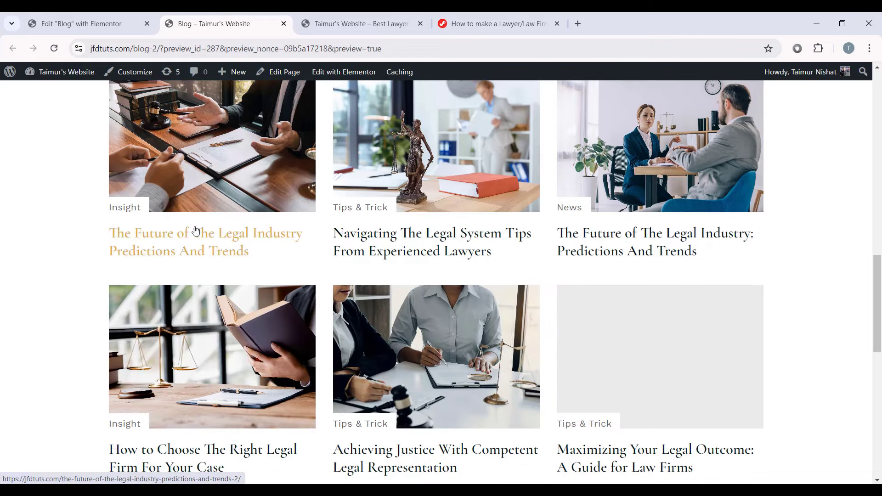
click(269, 162)
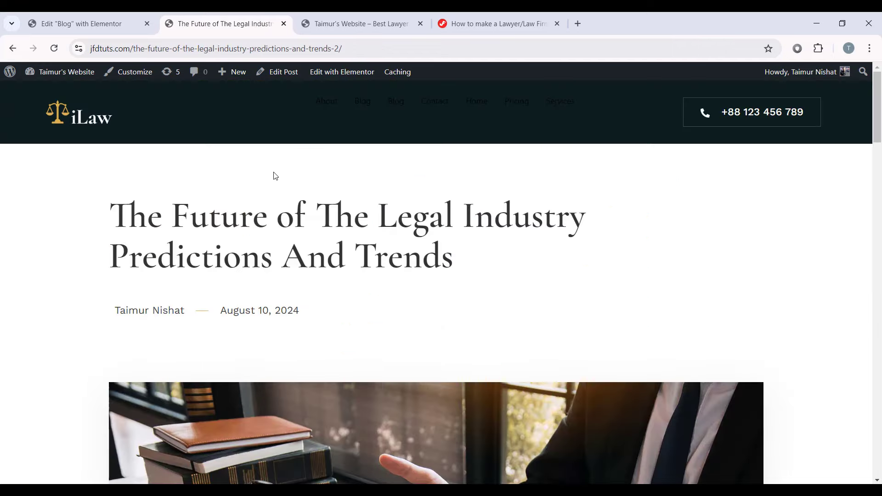
drag(880, 100, 860, 94)
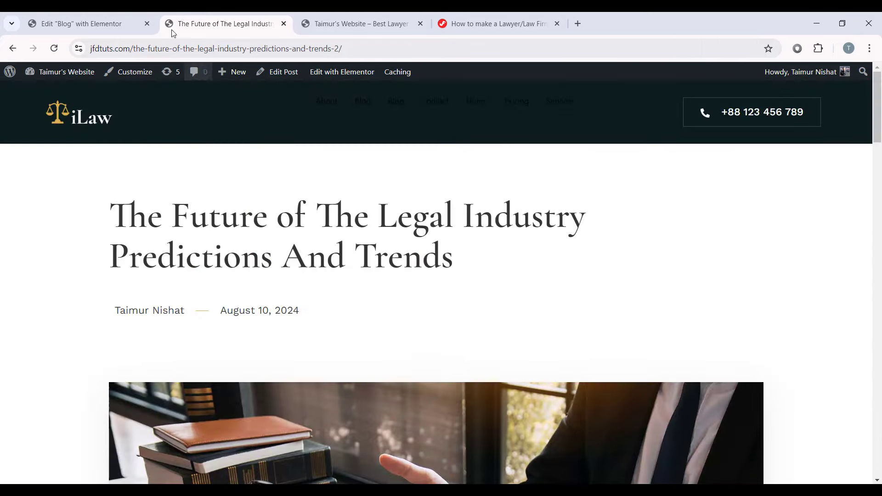
click(81, 23)
Step: Exit Elementor to the WordPress Pages list showing six published pages including Blog
scroll(289, 223, up, 5)
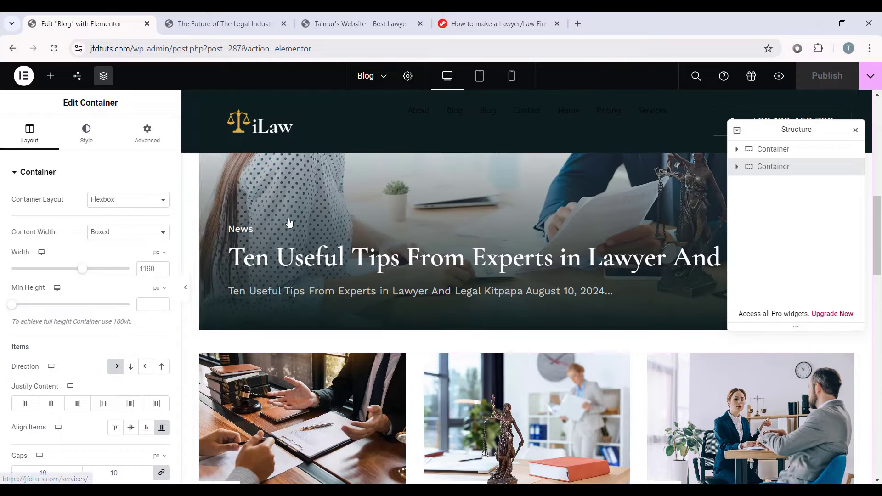
scroll(289, 222, up, 5)
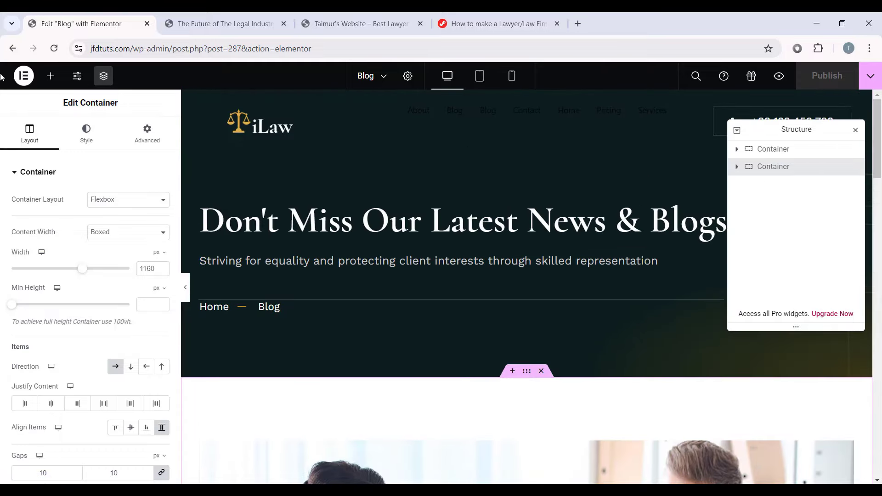
scroll(235, 141, down, 5)
click(23, 76)
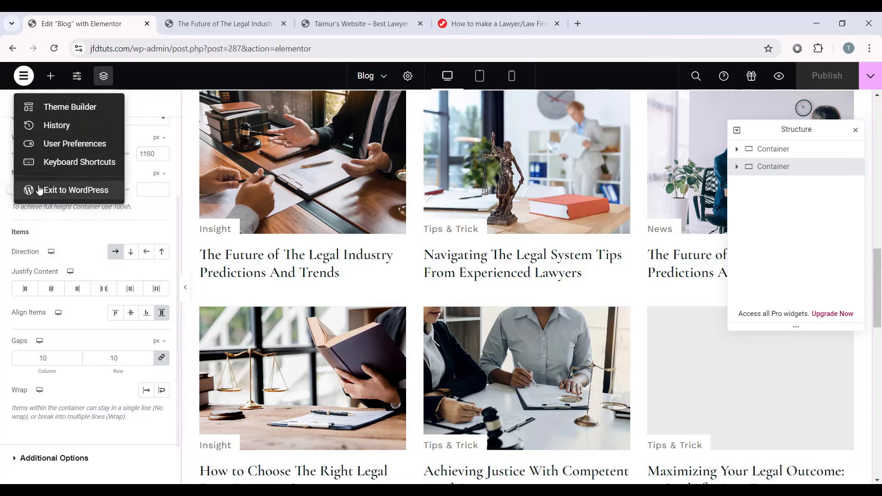
click(75, 188)
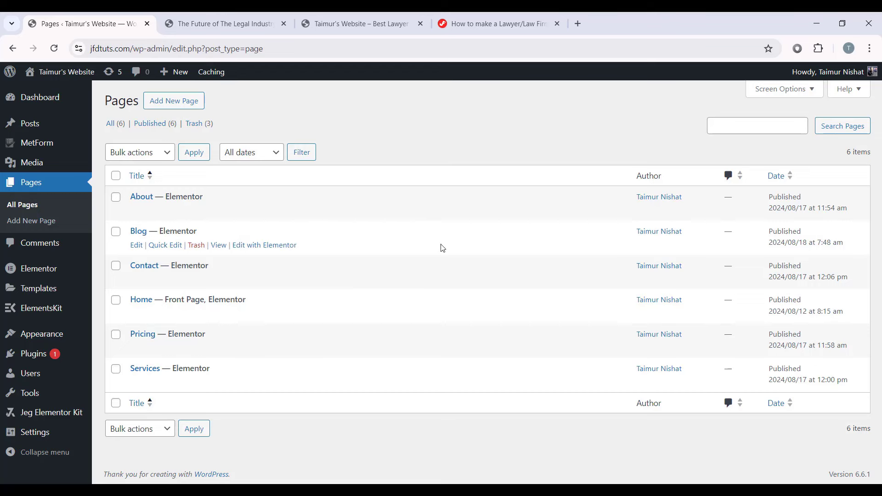
Step: Create a menu named 'Main Menu' in Appearance > Menus with Header ticked as its display location
mouse_move(45, 338)
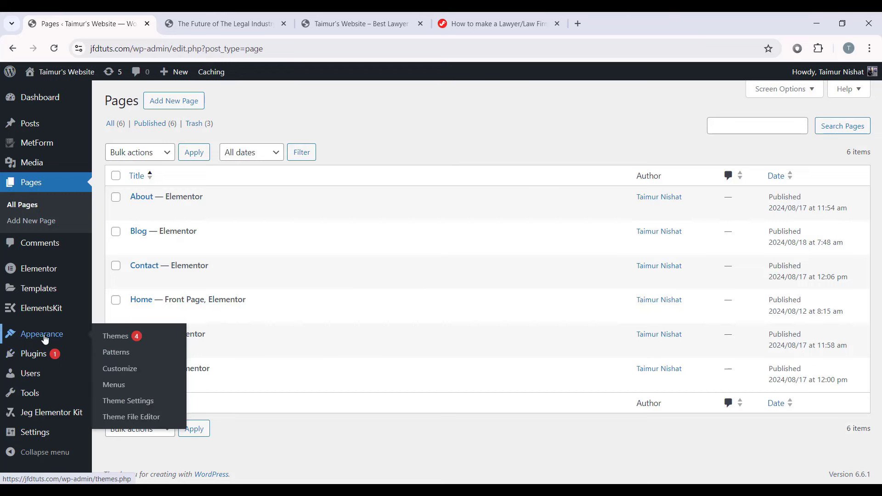
click(120, 385)
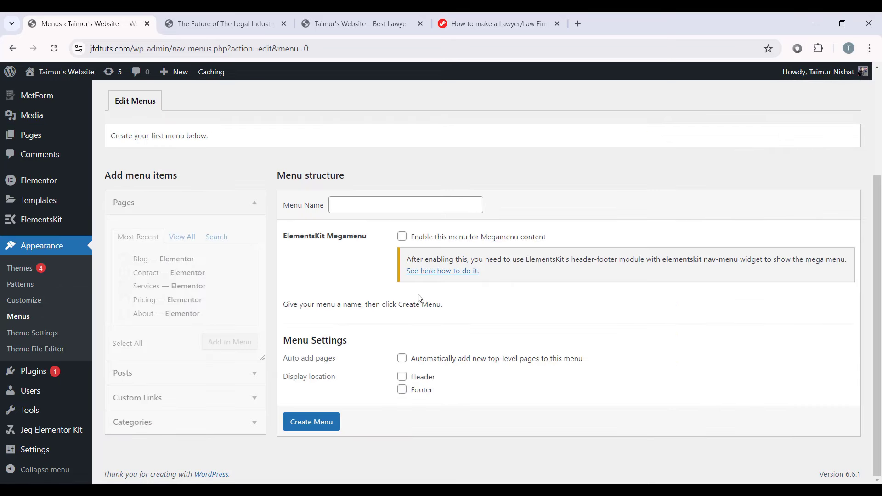
click(372, 208)
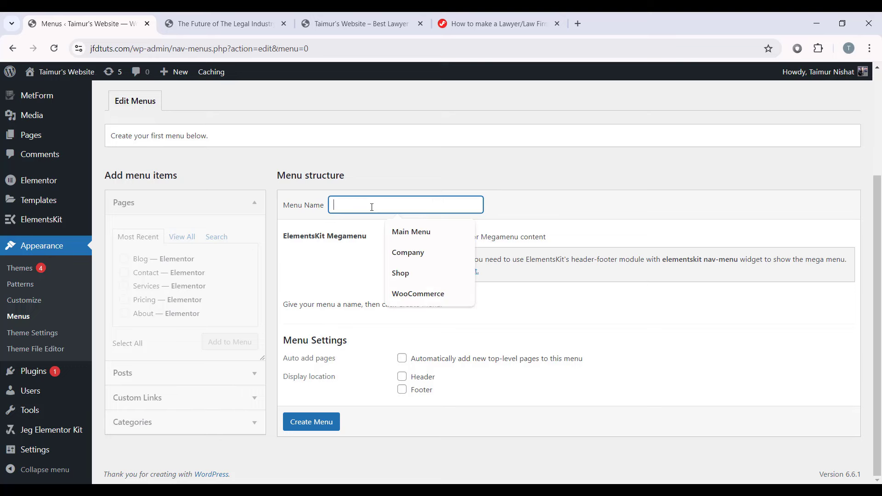
text(Main M)
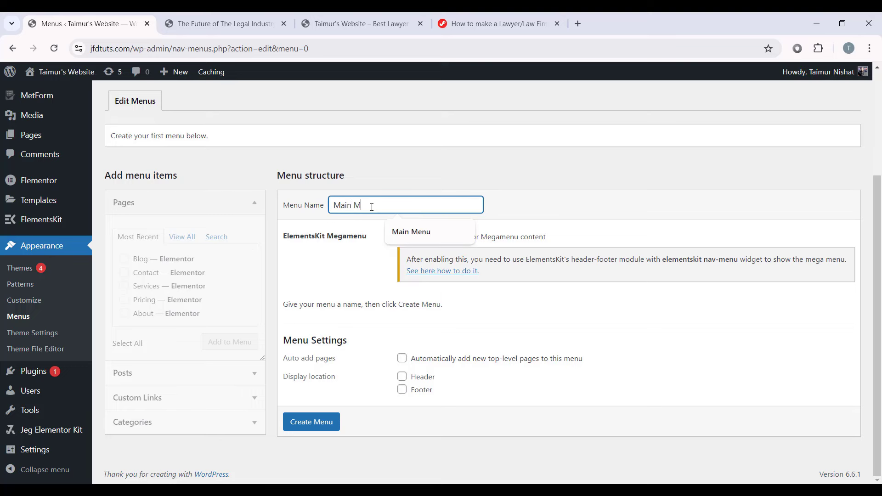
text(enu)
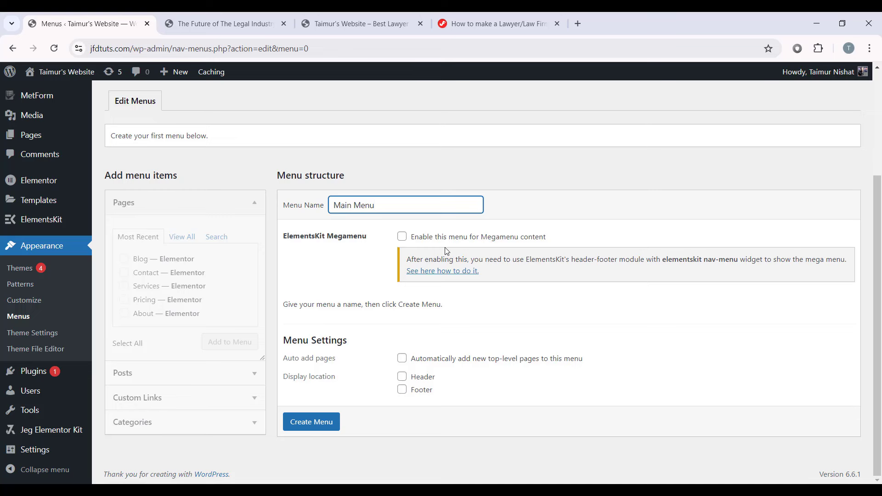
click(403, 380)
click(319, 426)
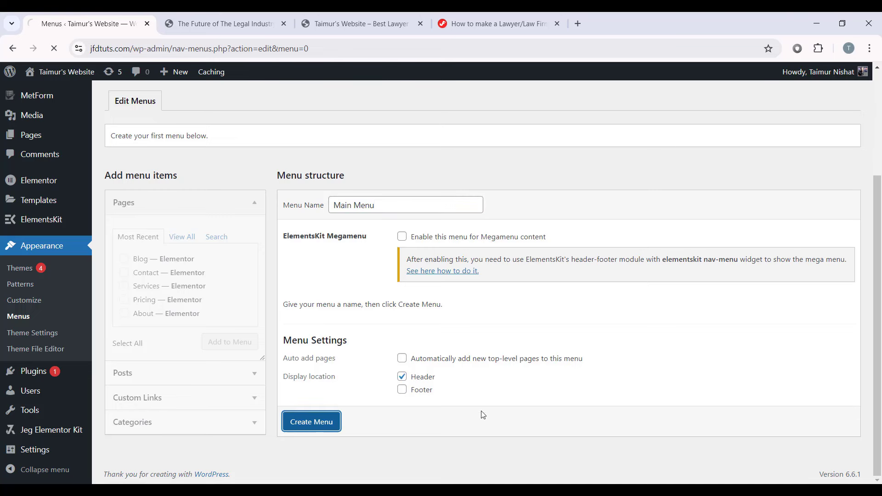
scroll(469, 393, down, 2)
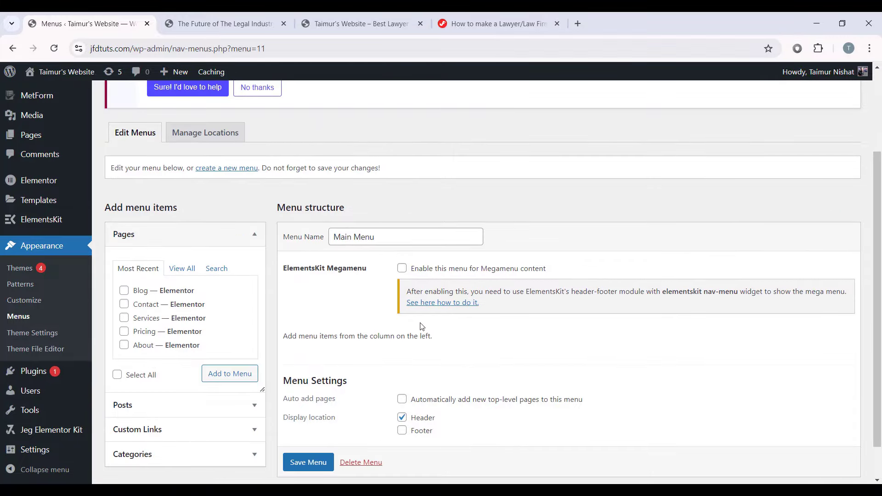
scroll(422, 326, down, 1)
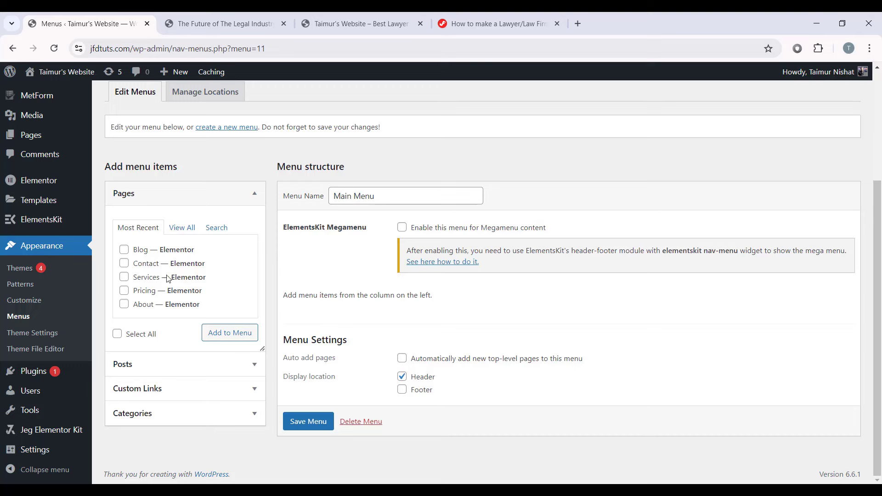
Step: Add six site pages, including Home and Pricing, to Main Menu
click(182, 229)
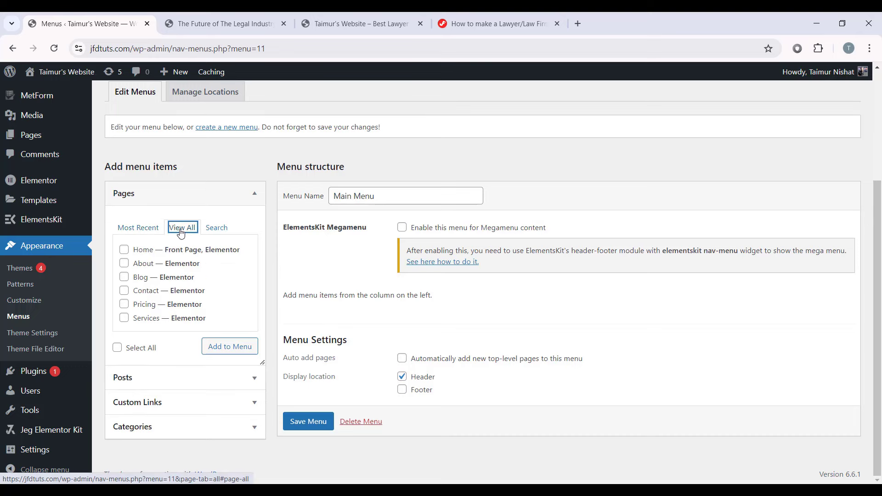
click(124, 252)
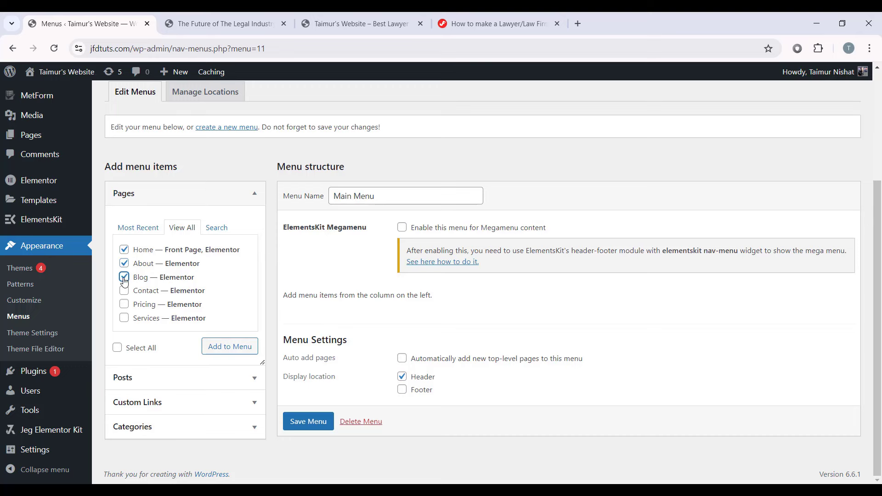
click(124, 304)
click(232, 355)
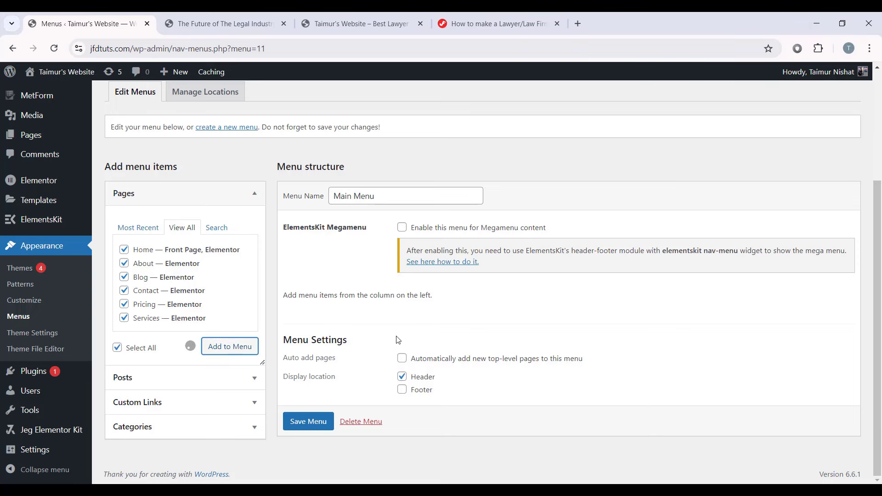
Step: Drag the menu items into the order Home, About, Pricing, Services, Blog, Contact
scroll(381, 276, down, 4)
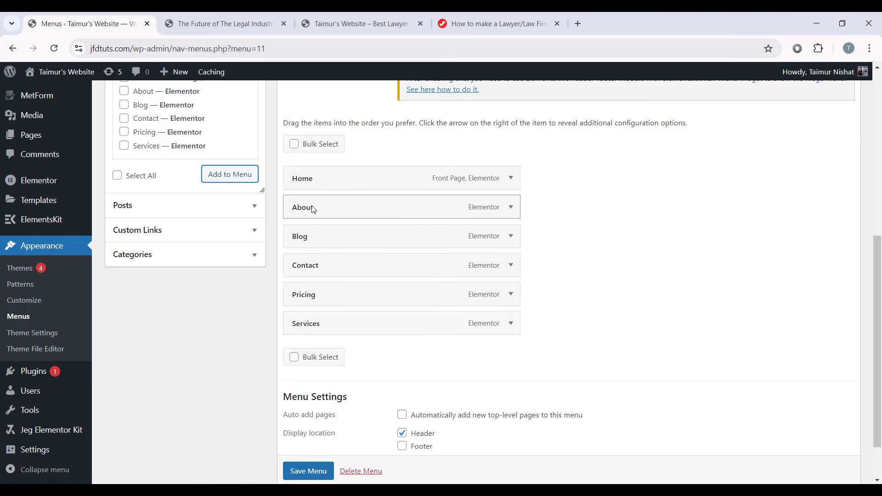
drag(482, 207, 478, 233)
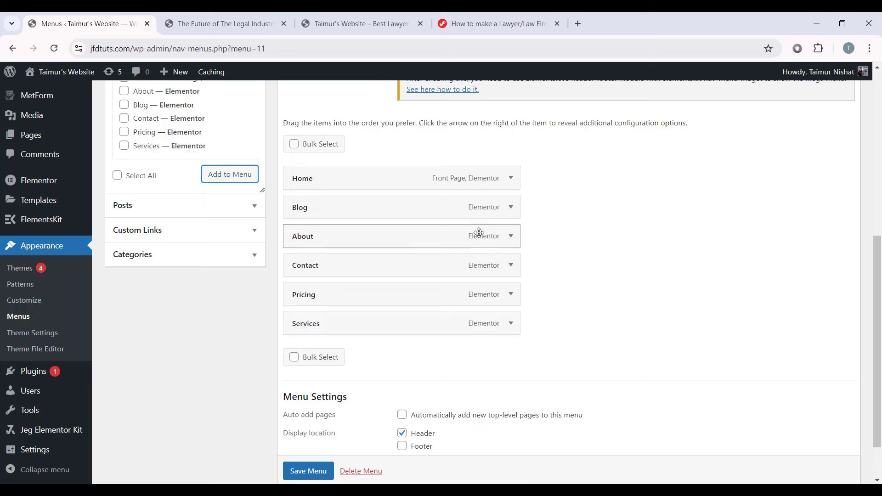
drag(472, 265, 470, 295)
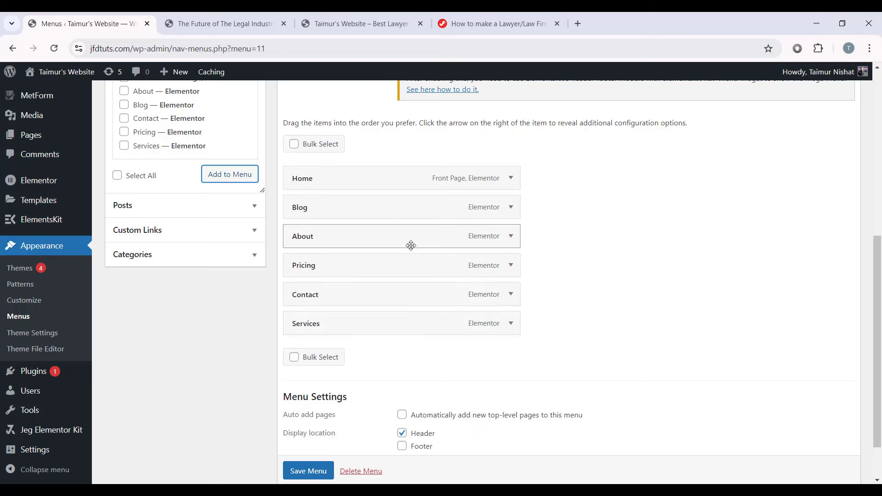
drag(297, 244, 291, 204)
drag(327, 270, 312, 257)
drag(315, 324, 306, 265)
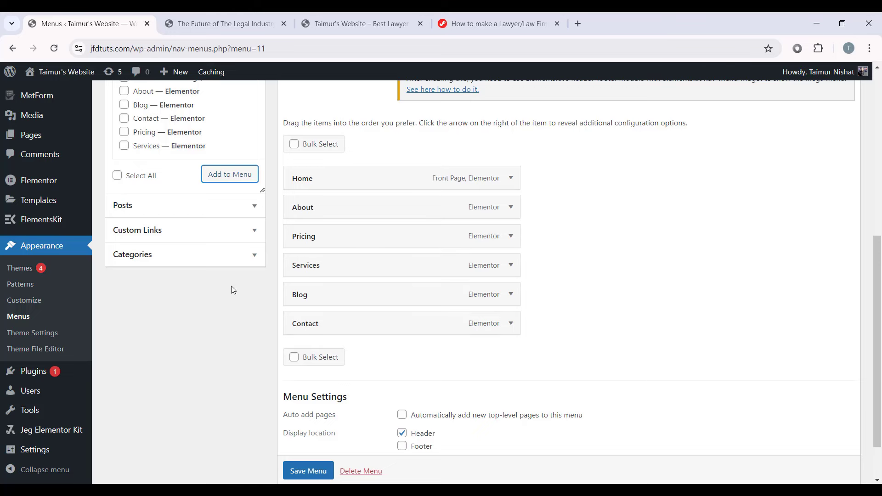
scroll(236, 291, up, 1)
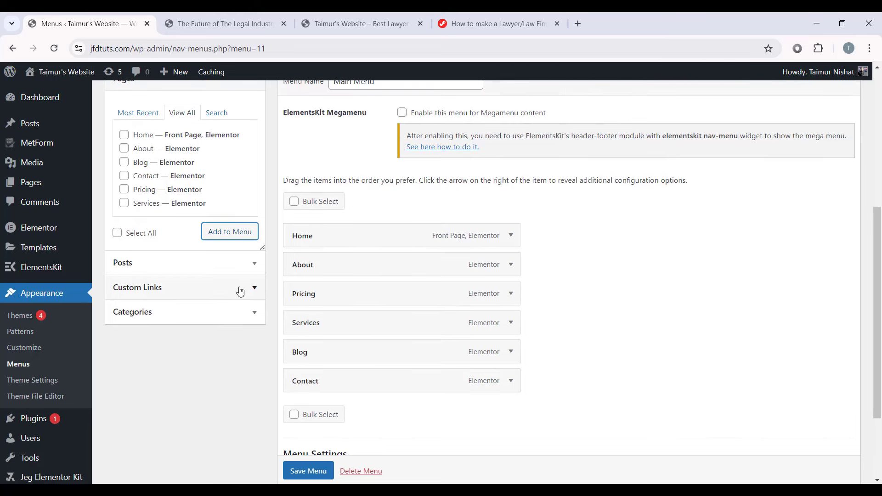
Step: Add a custom link with URL '#' and link text 'Pages' to the menu
click(208, 288)
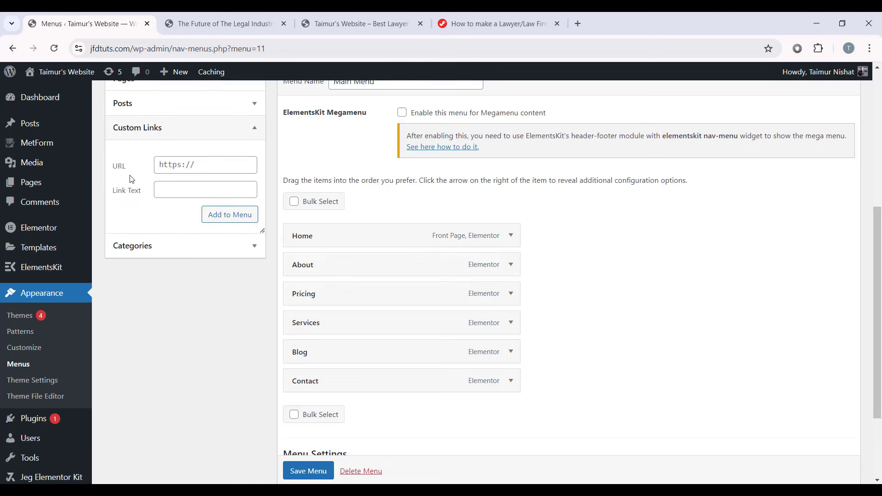
click(175, 160)
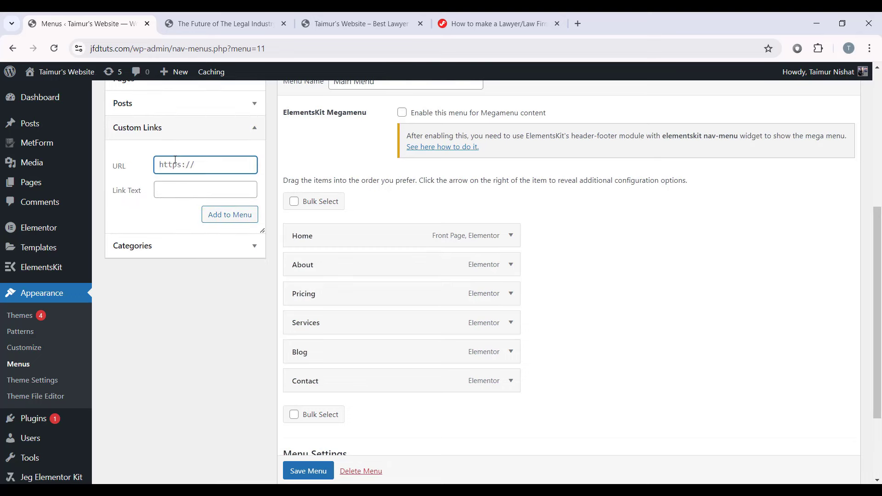
click(170, 193)
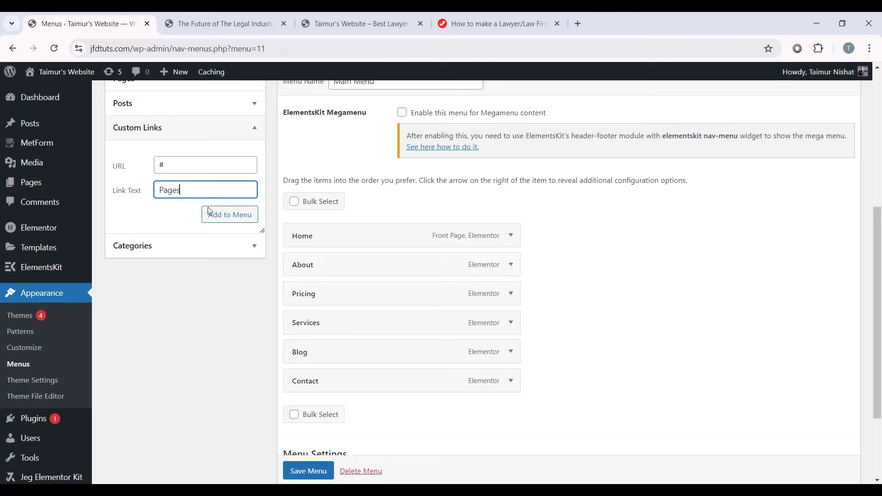
click(238, 219)
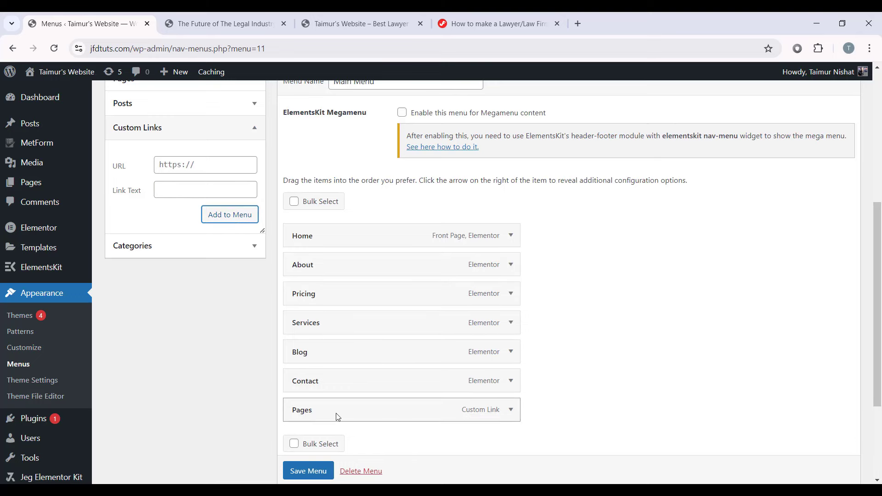
Step: Place Pages after About, nest Pricing and Services beneath it, and save the menu
drag(338, 417, 323, 300)
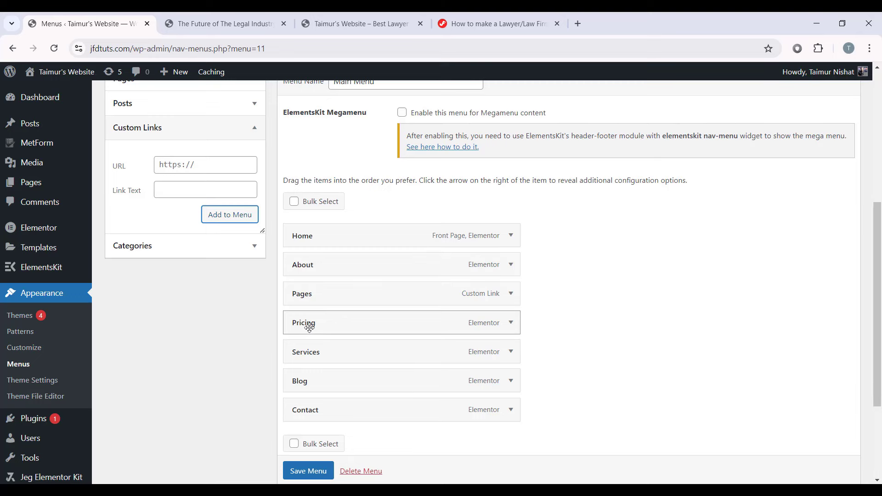
mouse_move(309, 327)
mouse_down()
mouse_move(317, 315)
mouse_move(322, 325)
mouse_up()
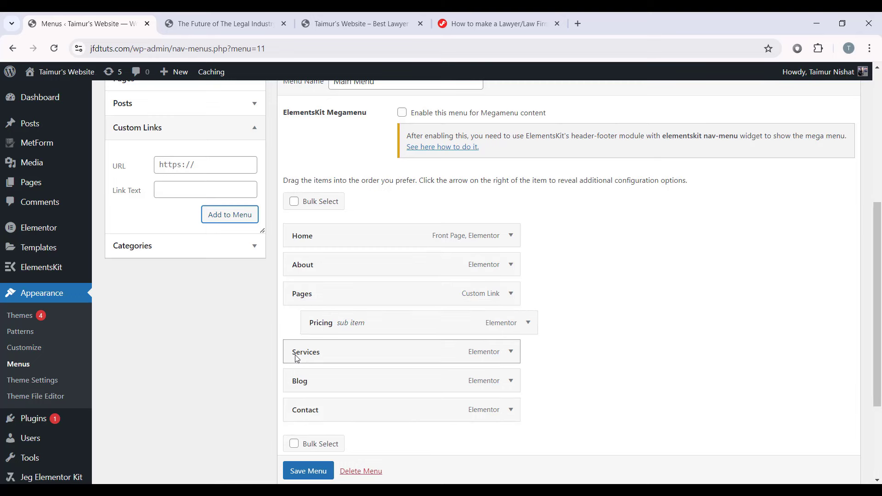
drag(297, 358, 313, 351)
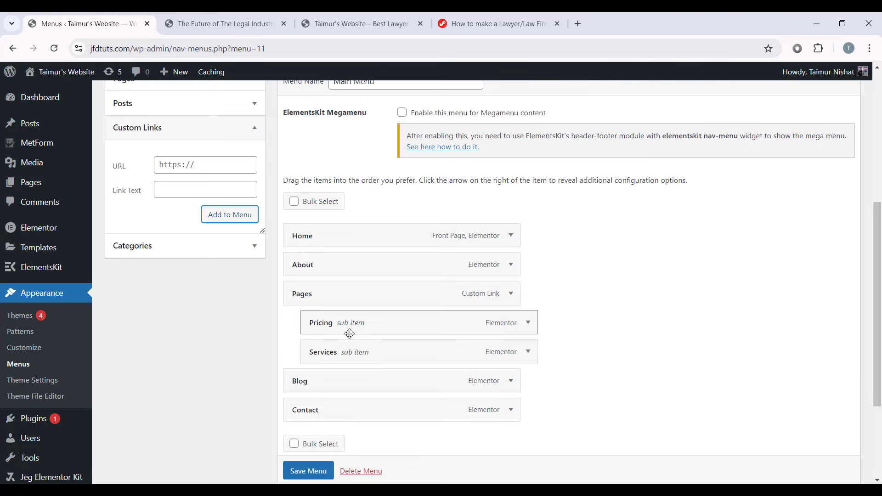
click(309, 471)
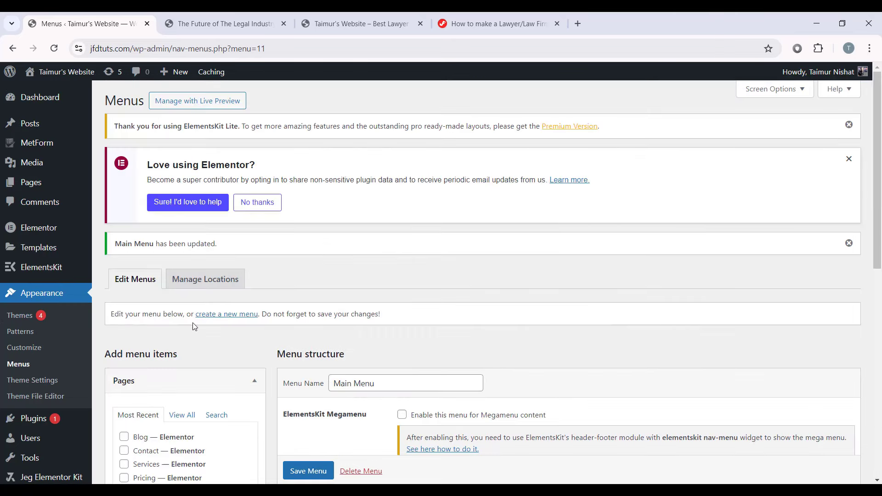
Step: Open the ElementsKit Header template in the Elementor editor
mouse_move(52, 272)
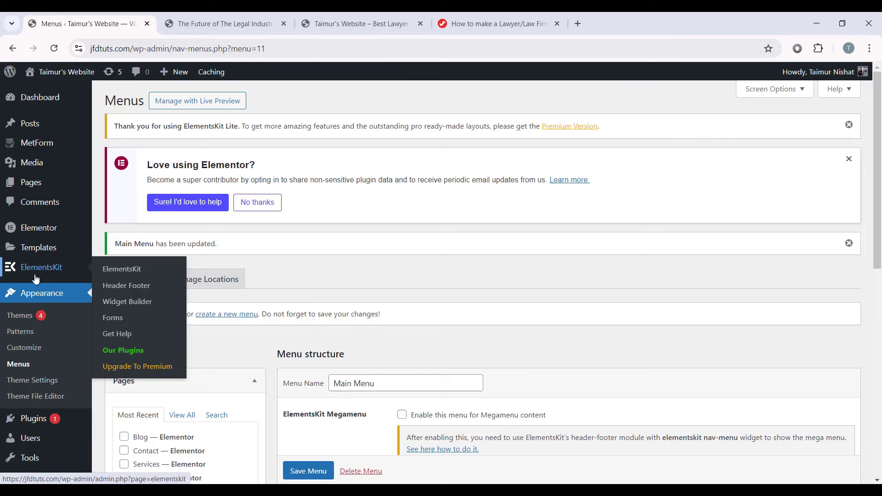
click(128, 286)
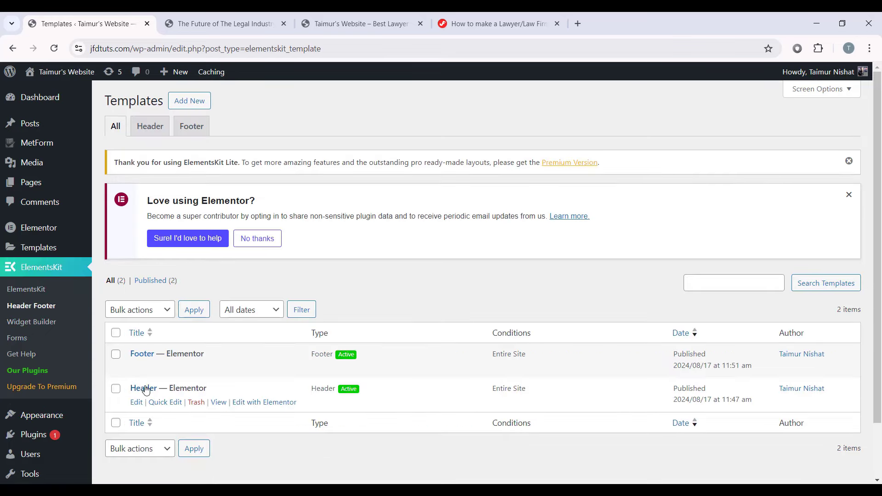
click(145, 389)
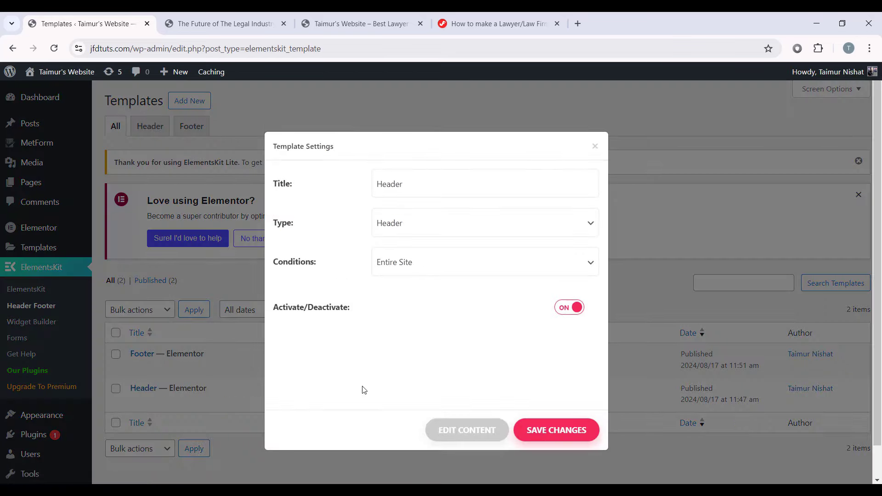
click(467, 435)
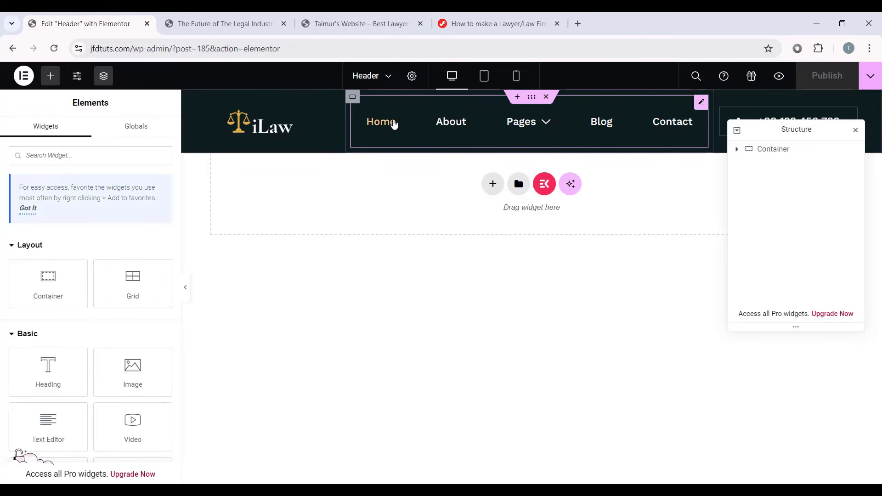
Step: Confirm the header's JKit Nav Menu widget displays Main Menu
click(401, 122)
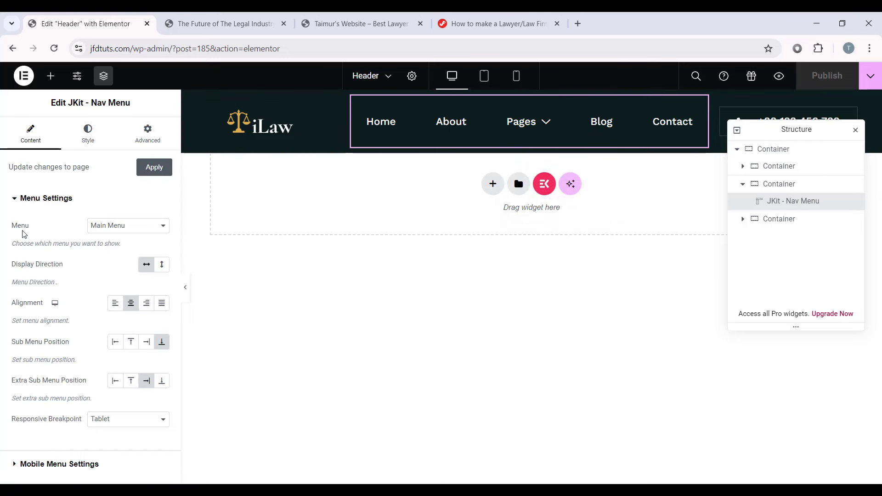
click(129, 227)
click(122, 237)
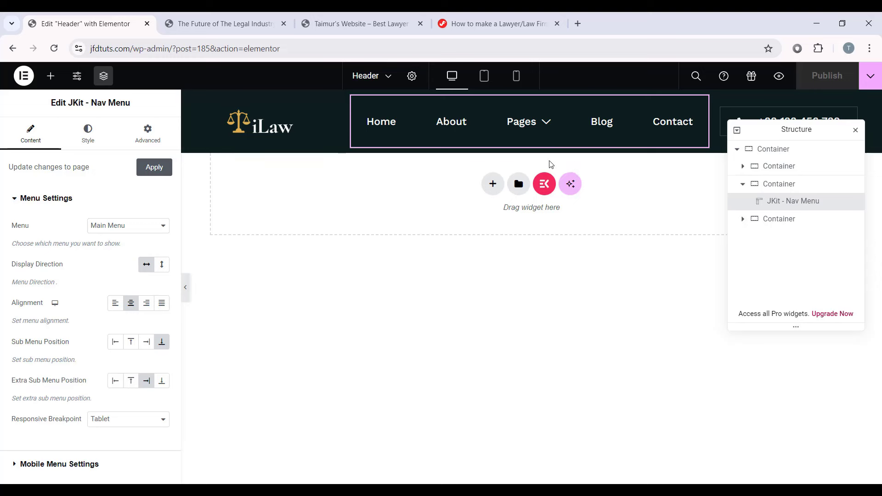
mouse_move(534, 124)
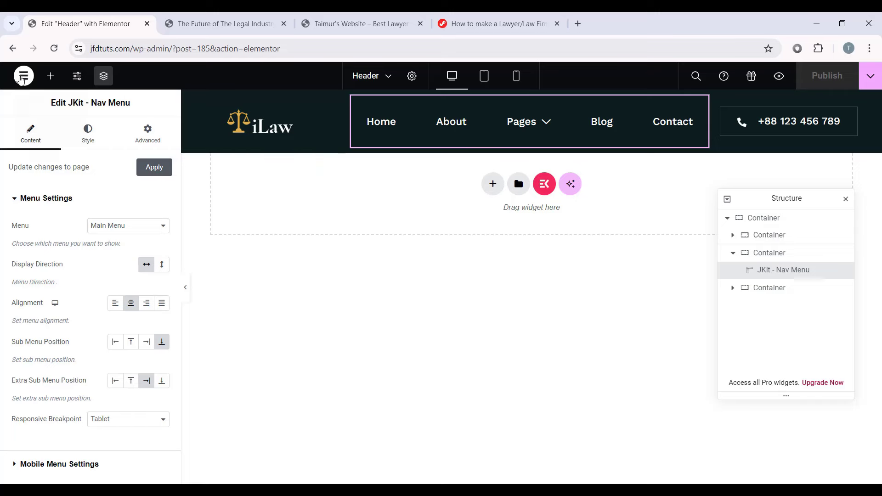
click(23, 75)
Step: Exit to WordPress and open the Home page in Elementor
click(76, 190)
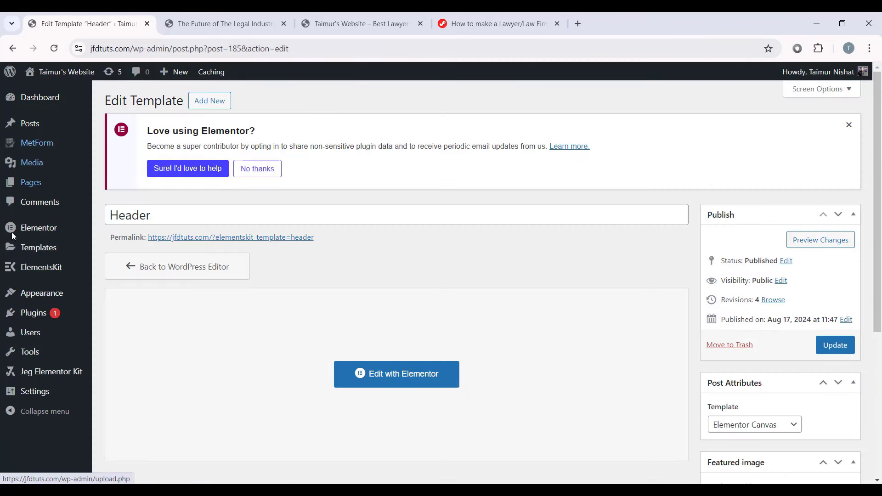
click(46, 185)
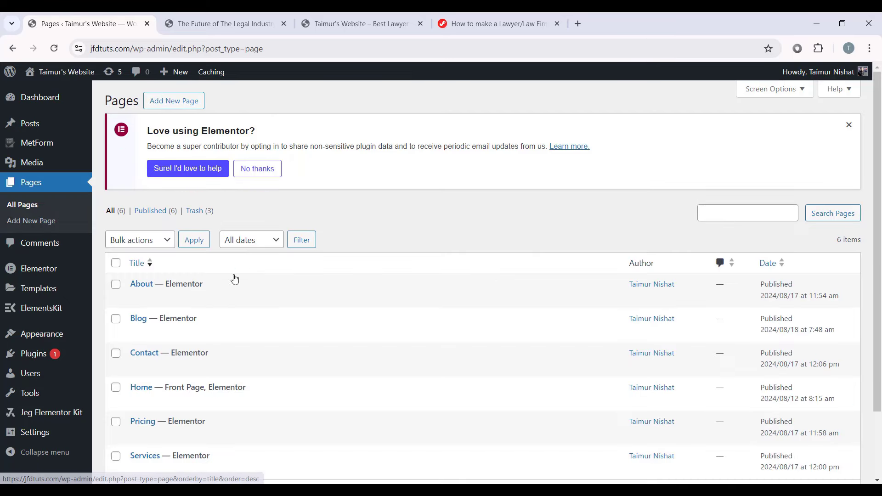
scroll(233, 280, down, 2)
click(250, 326)
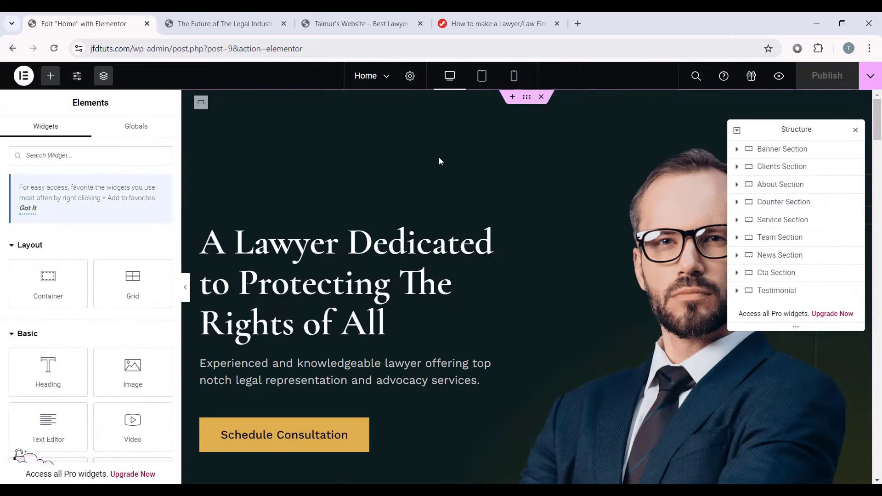
Step: Set the Home page's Page Layout to Elementor Full Width
click(409, 76)
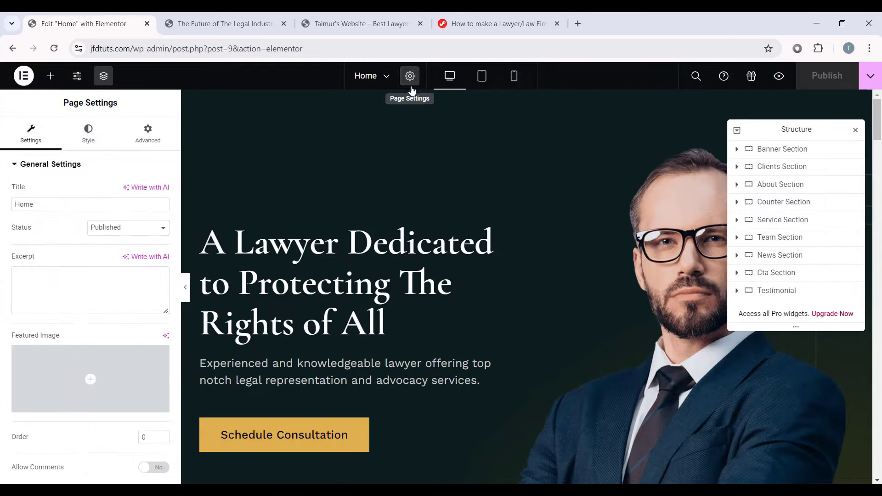
scroll(92, 276, down, 3)
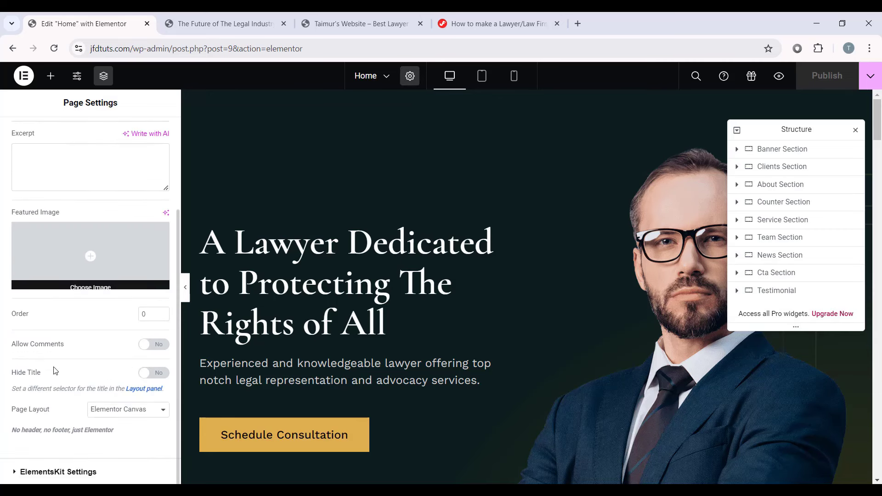
click(104, 410)
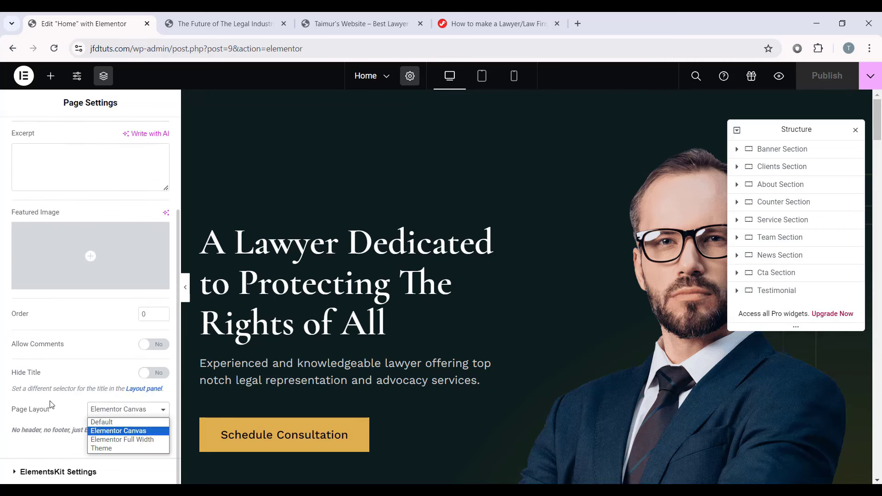
click(136, 440)
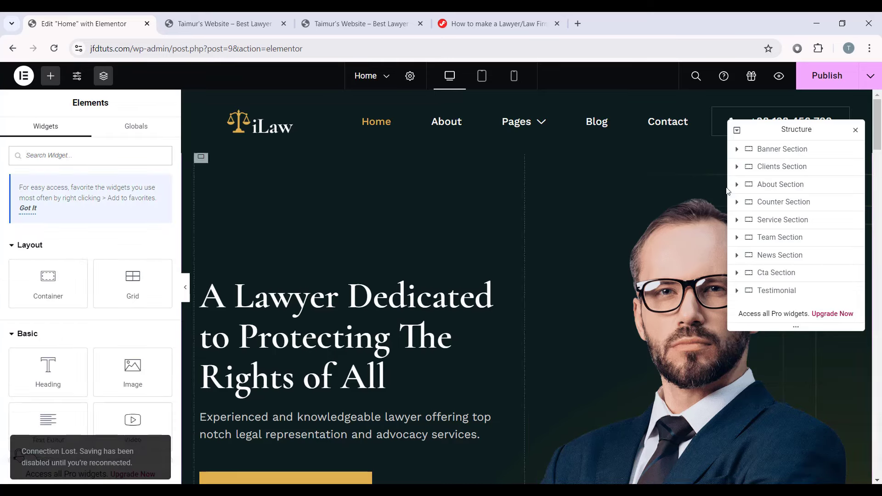
Step: Preview the Home page with the editor panels hidden, then restore them
drag(877, 137, 878, 473)
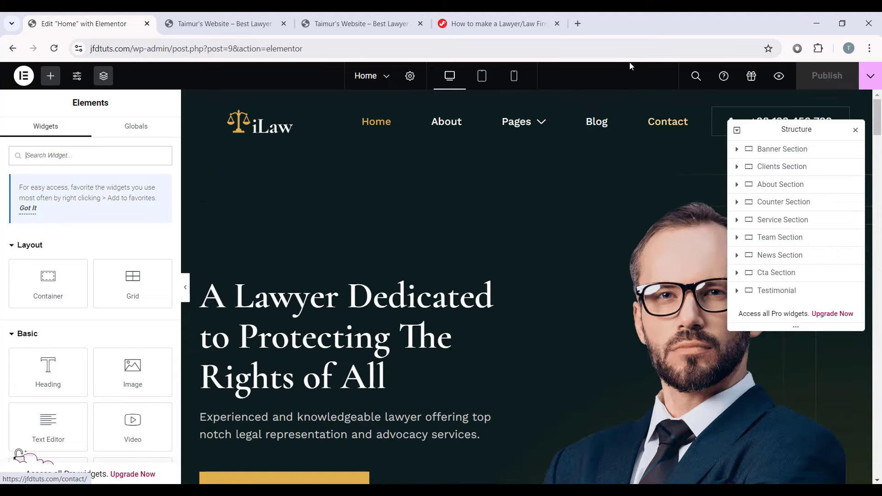
drag(875, 116, 876, 307)
scroll(363, 341, down, 5)
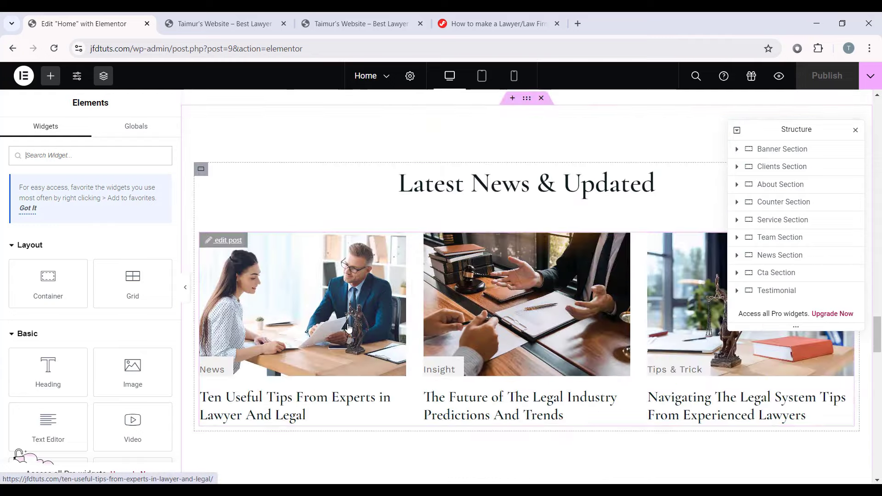
click(186, 292)
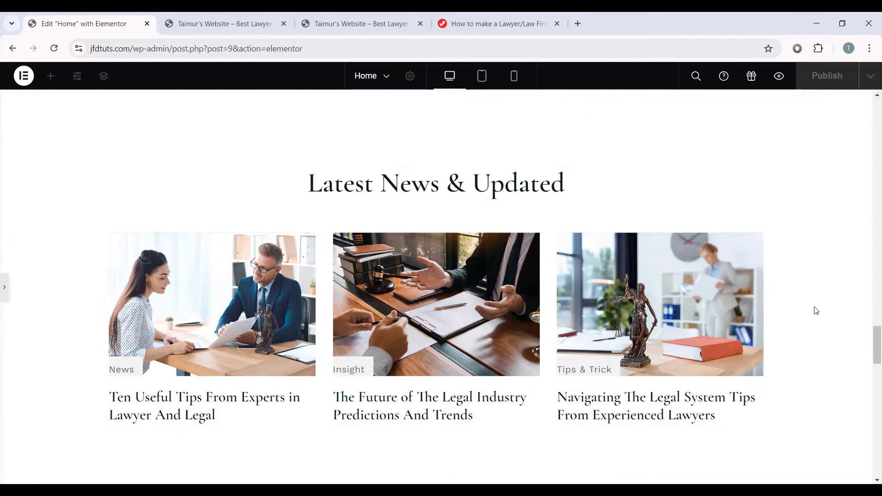
scroll(456, 175, down, 2)
scroll(456, 175, up, 3)
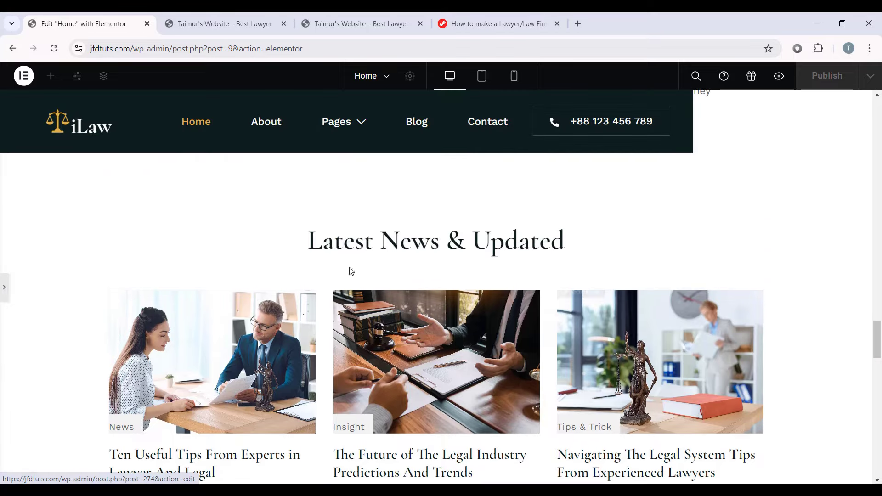
click(2, 290)
scroll(354, 211, down, 6)
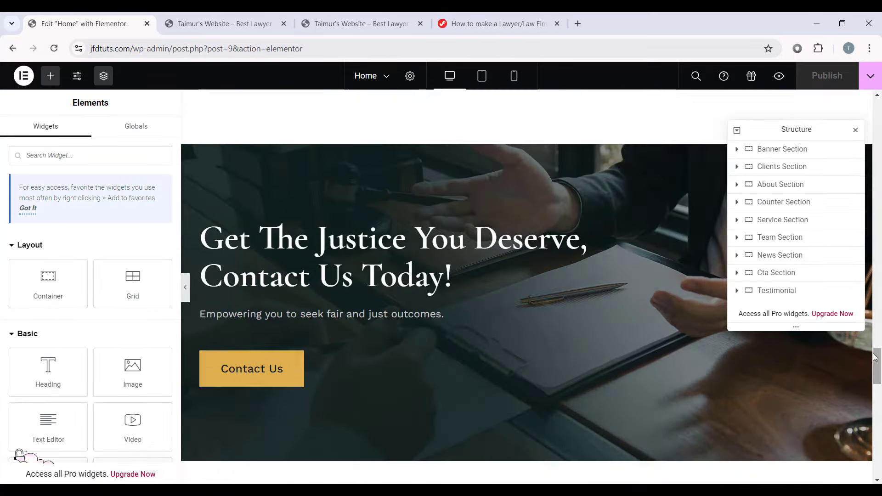
Step: Reload the Home page editor with F5 and scroll to the hero banner
drag(876, 367, 880, 83)
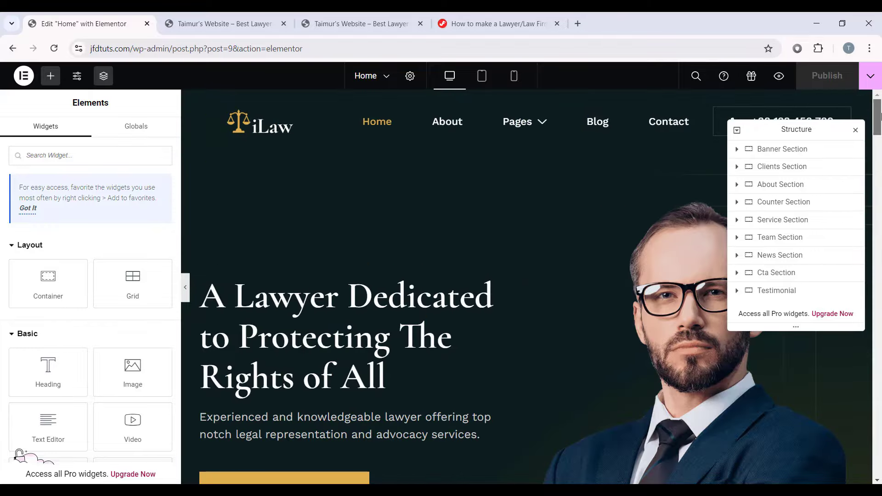
drag(880, 117, 881, 463)
key(F5)
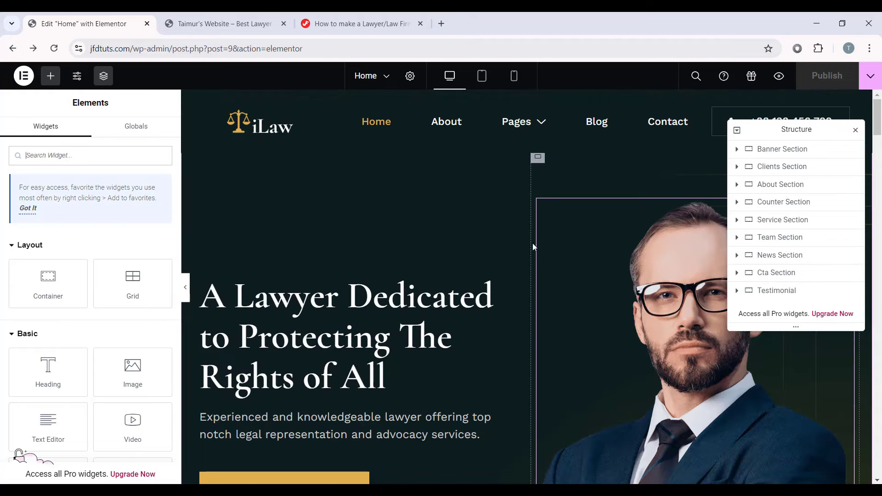
scroll(291, 252, down, 3)
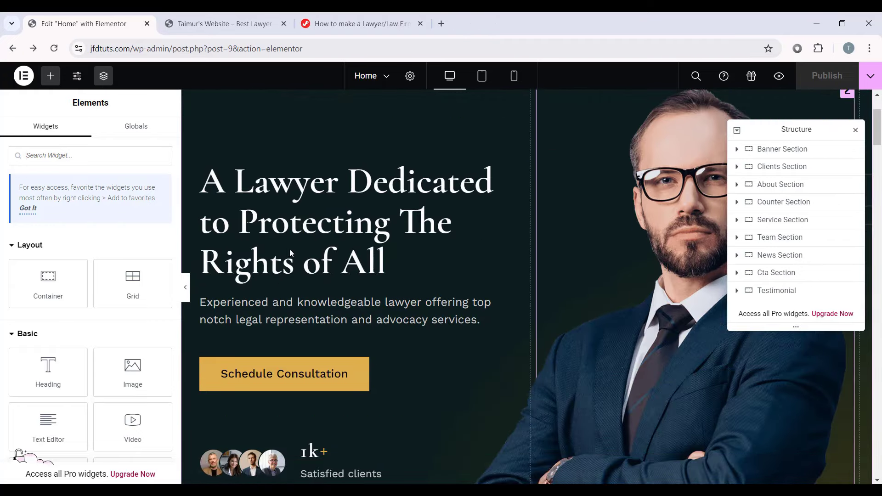
scroll(459, 273, down, 3)
Step: Paste the live Contact page URL into the Schedule Consultation button's link
click(372, 267)
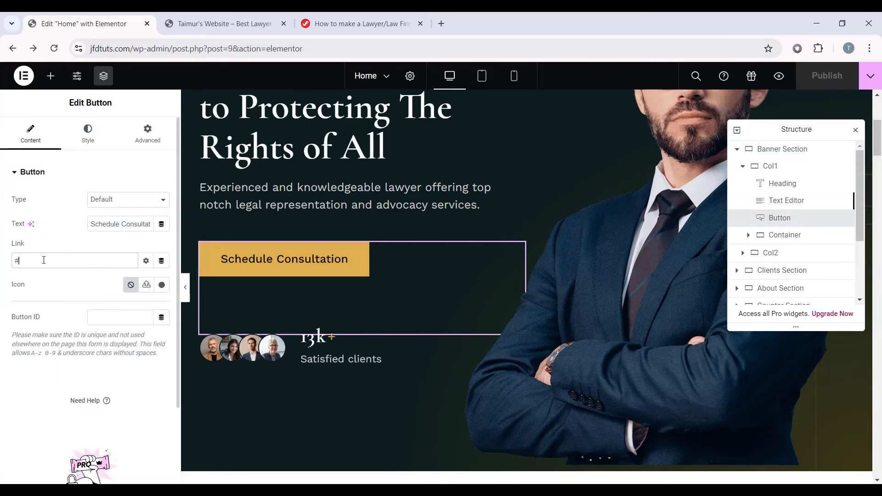
click(222, 23)
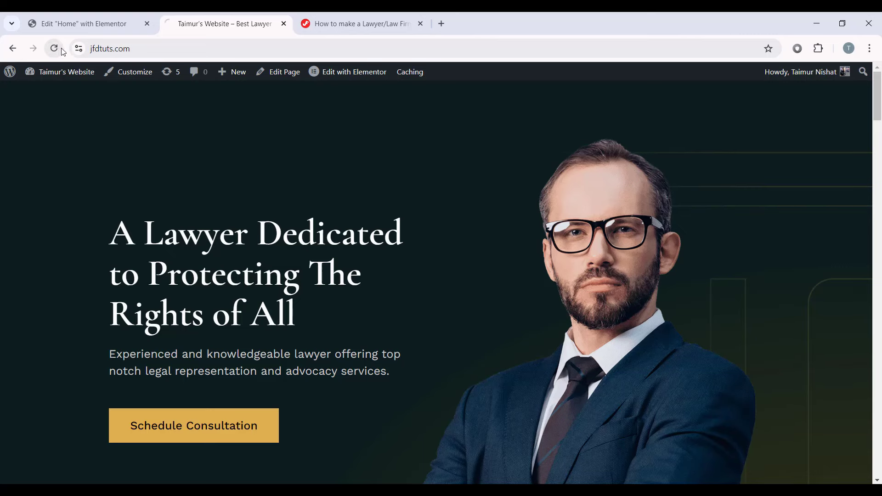
mouse_move(410, 130)
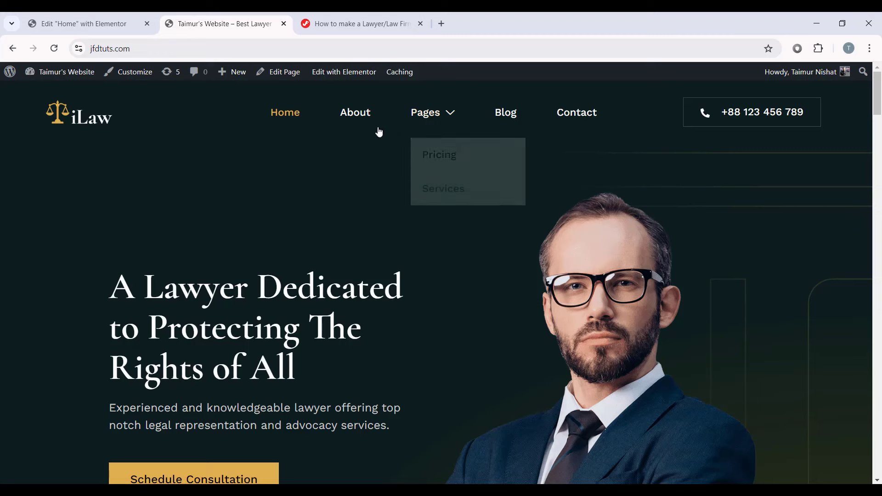
click(569, 114)
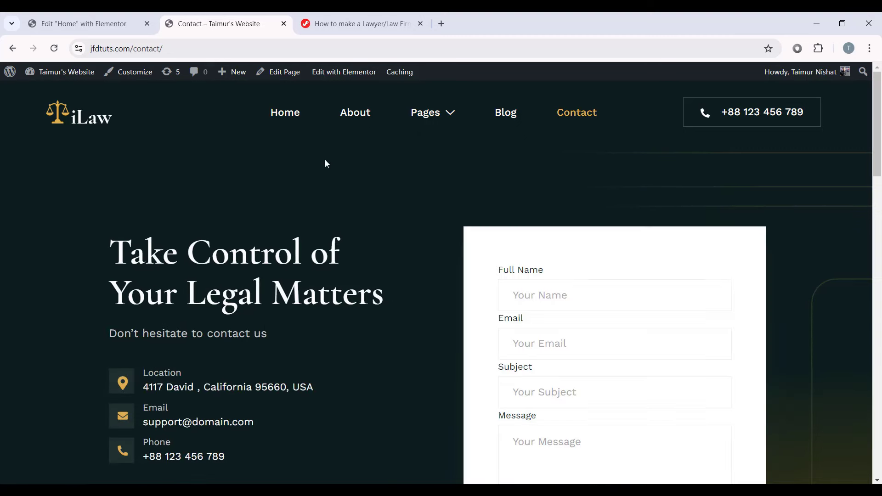
click(158, 49)
key(ctrl+c)
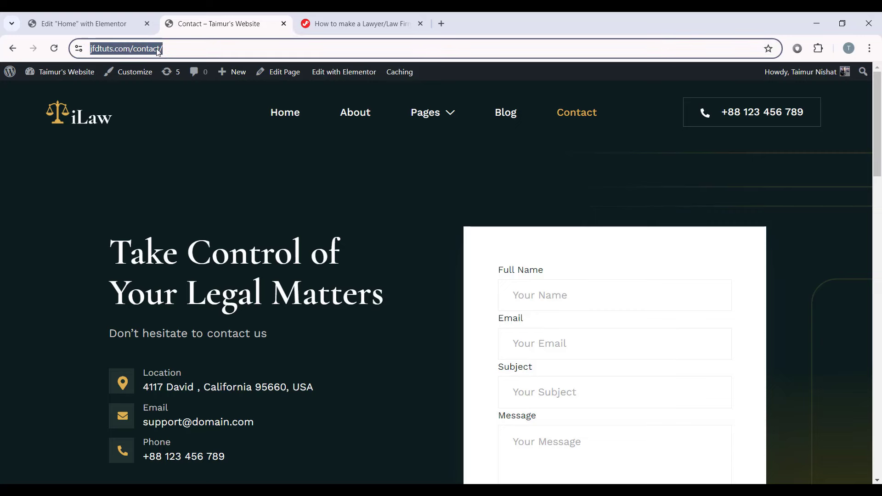
click(108, 23)
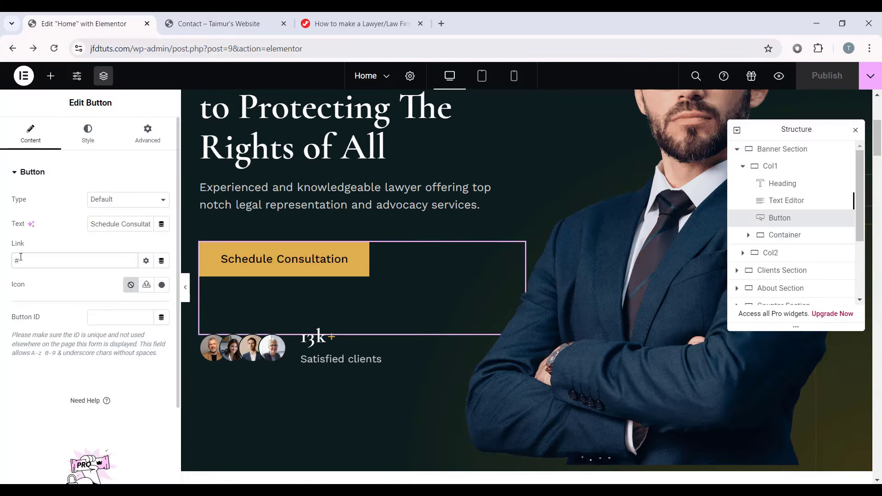
key(ctrl+v)
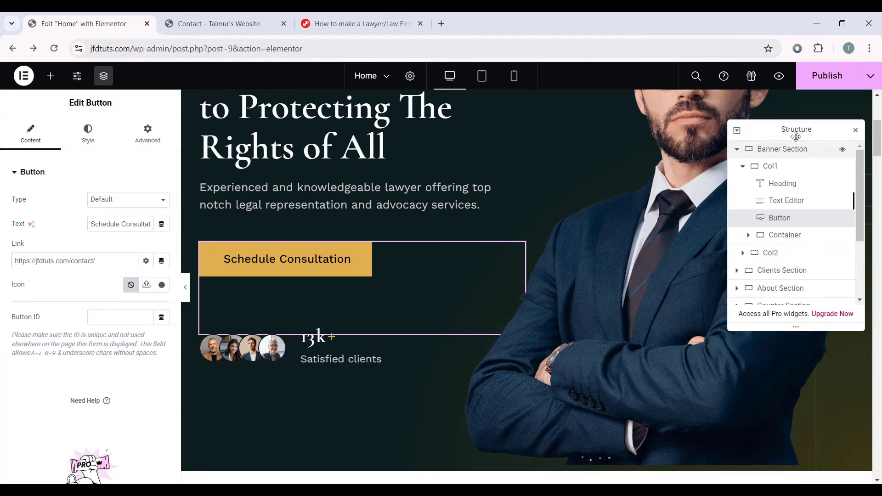
Step: Publish the Home page and verify Schedule Consultation opens the Contact page on the live site
click(822, 81)
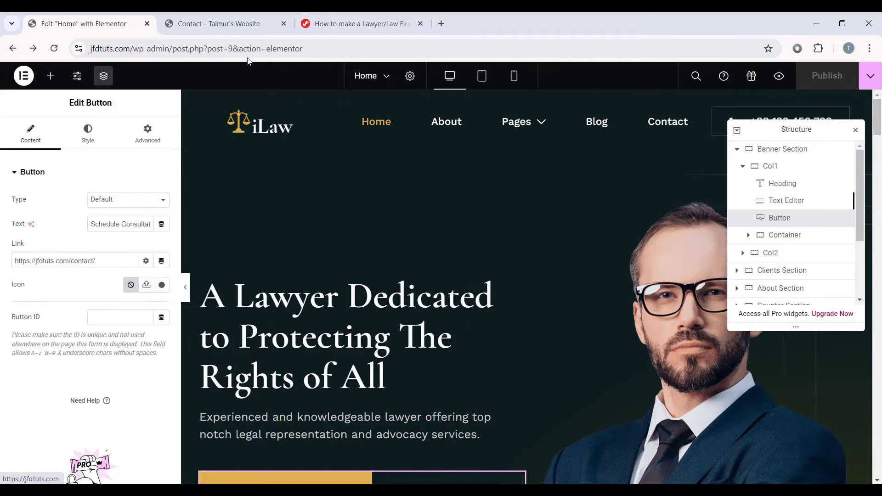
click(218, 23)
key(F5)
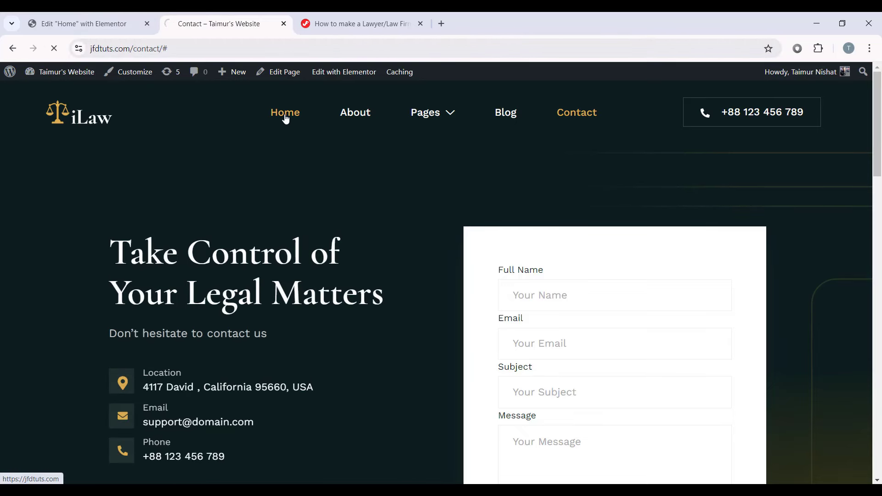
click(285, 117)
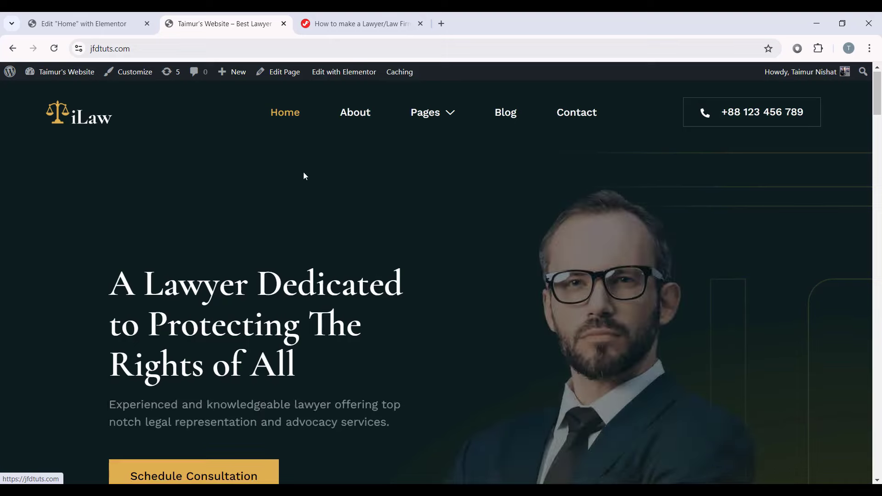
scroll(304, 176, down, 5)
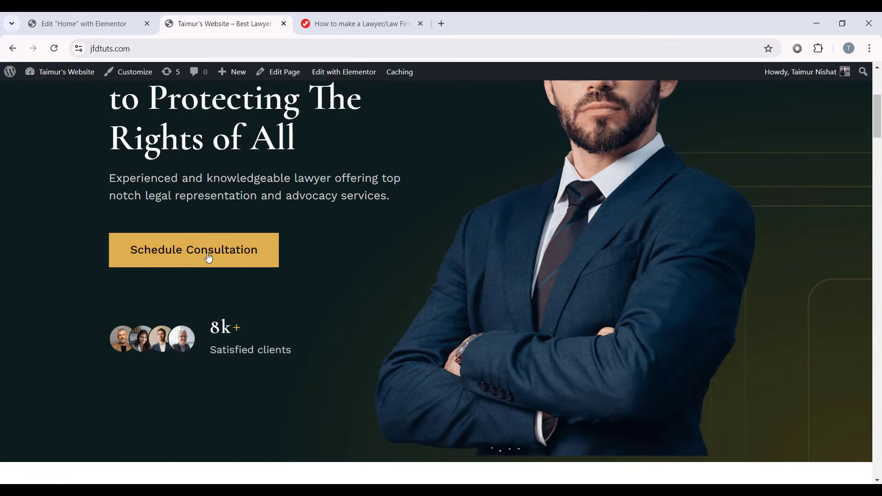
scroll(150, 299, up, 1)
click(206, 314)
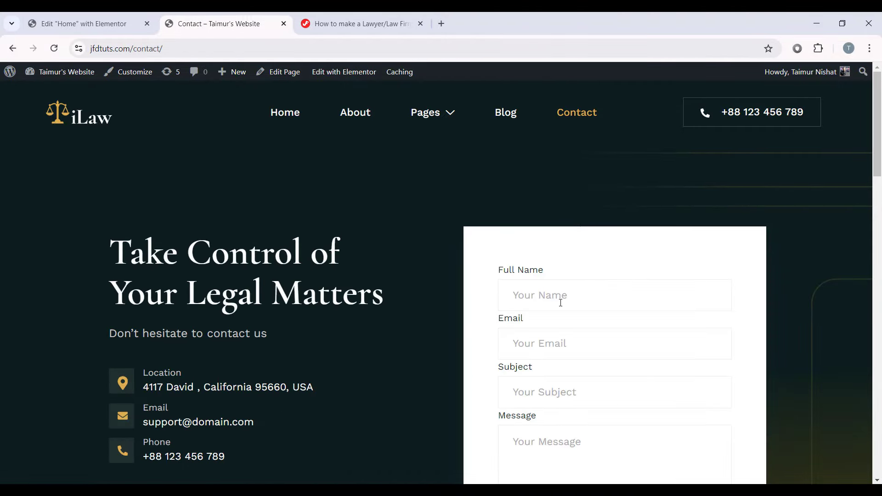
scroll(850, 334, down, 7)
scroll(843, 339, up, 7)
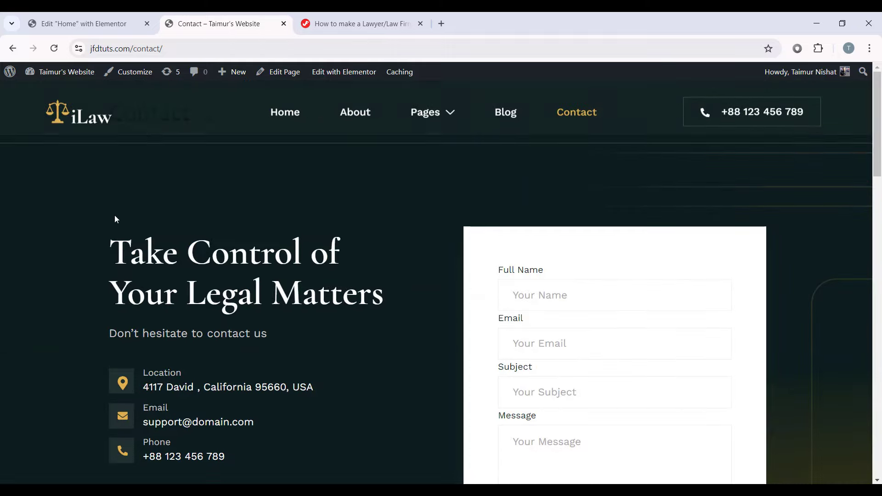
Step: Open the About Us button's settings and select its placeholder link
click(115, 29)
scroll(440, 253, down, 5)
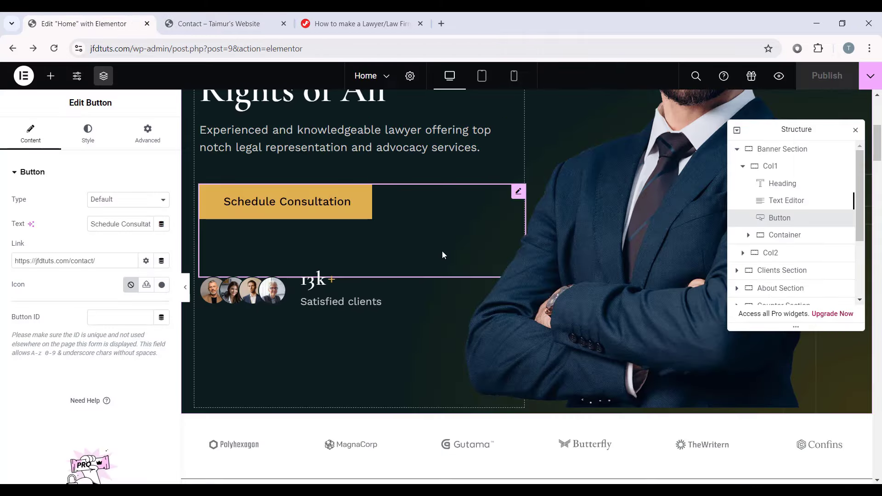
scroll(442, 251, down, 10)
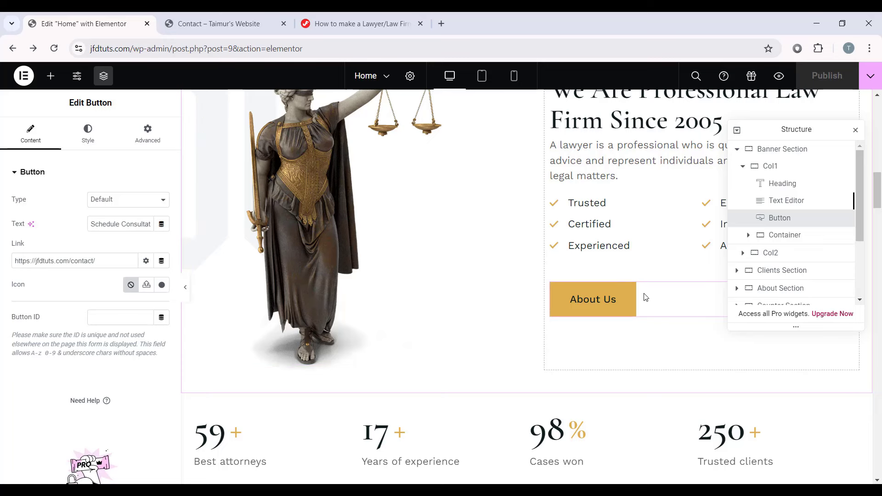
drag(774, 130, 362, 130)
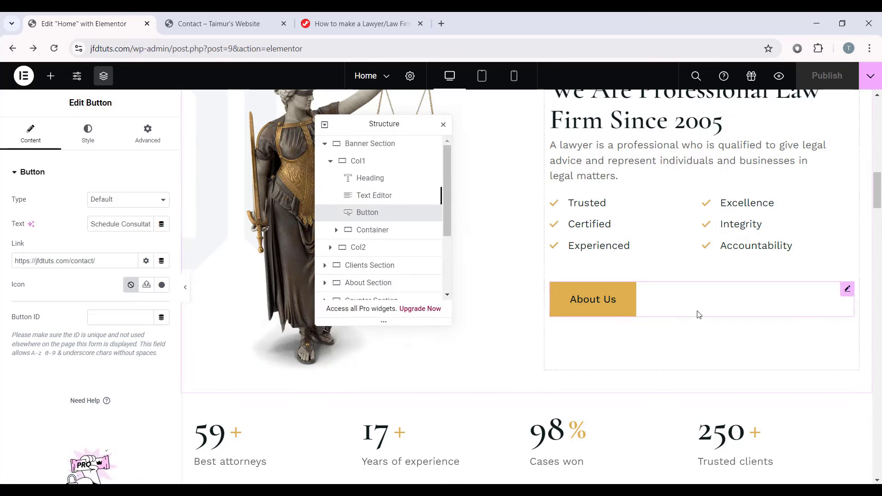
click(848, 289)
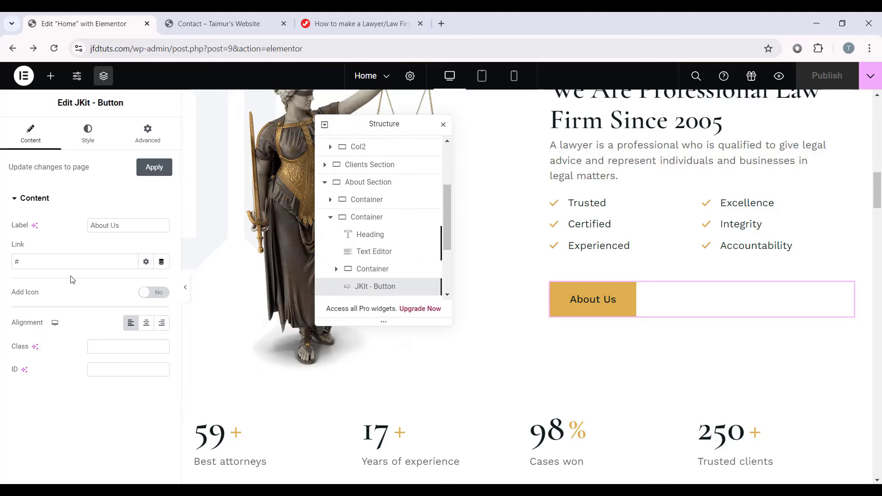
drag(33, 262, 7, 260)
click(252, 16)
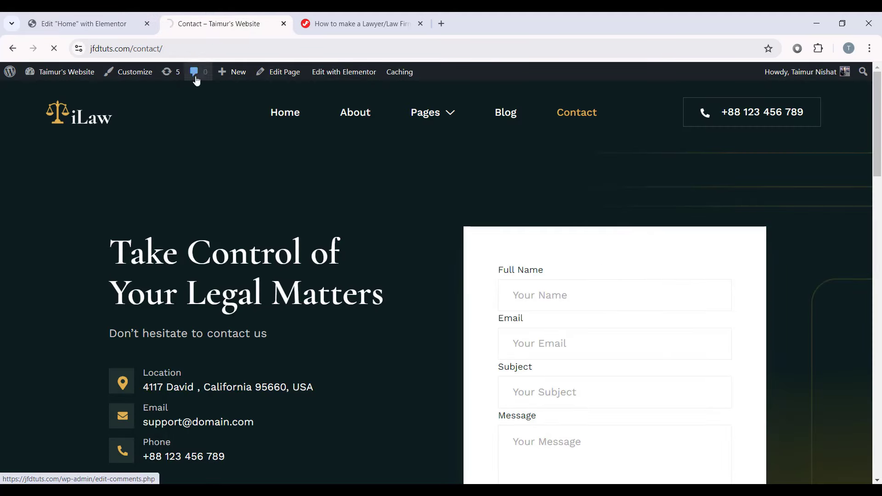
click(359, 117)
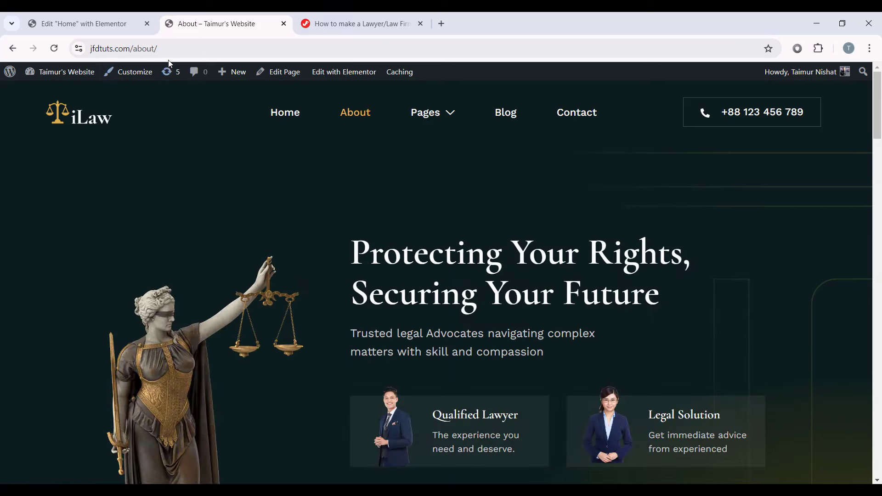
drag(167, 50, 27, 52)
key(ctrl+c)
click(98, 18)
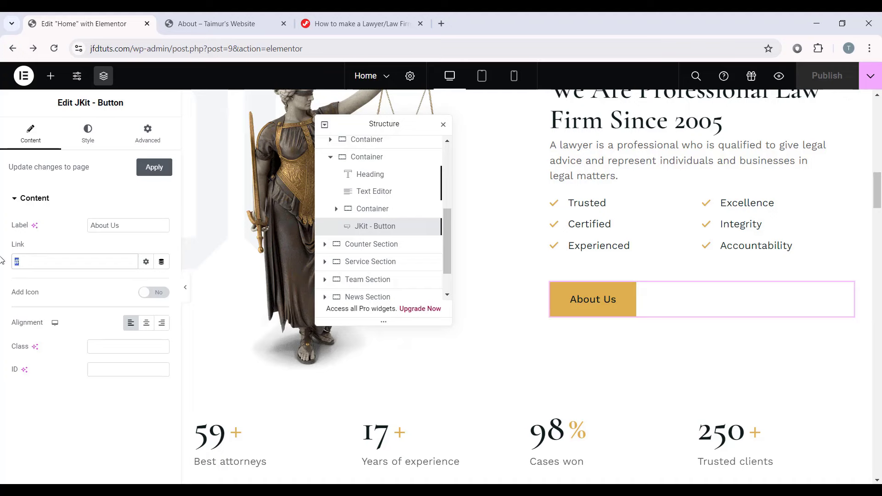
key(ctrl+v)
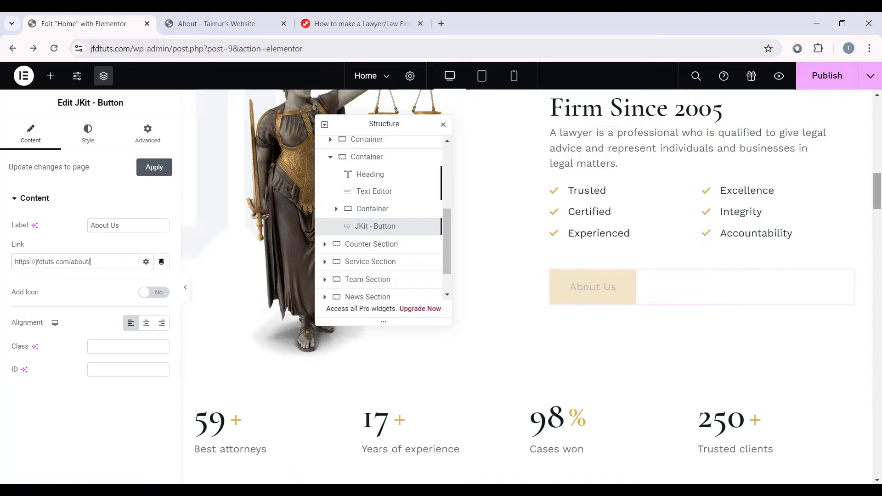
drag(877, 197, 880, 117)
drag(383, 126, 757, 250)
click(818, 249)
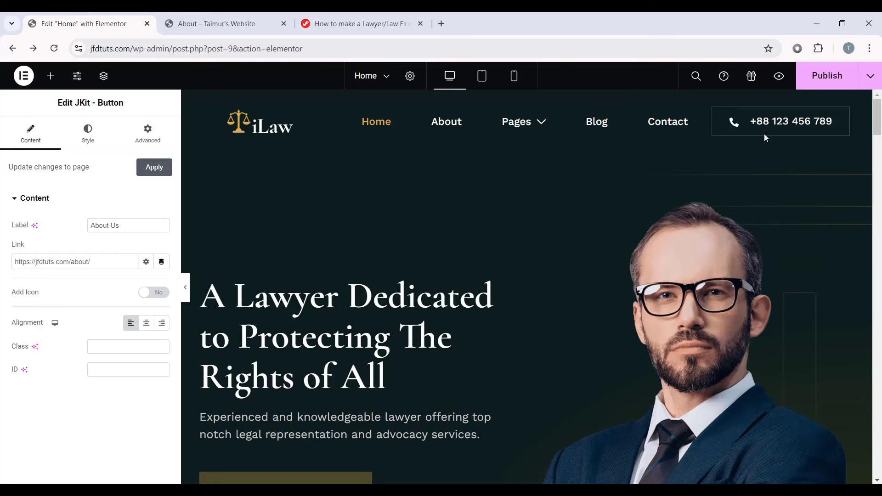
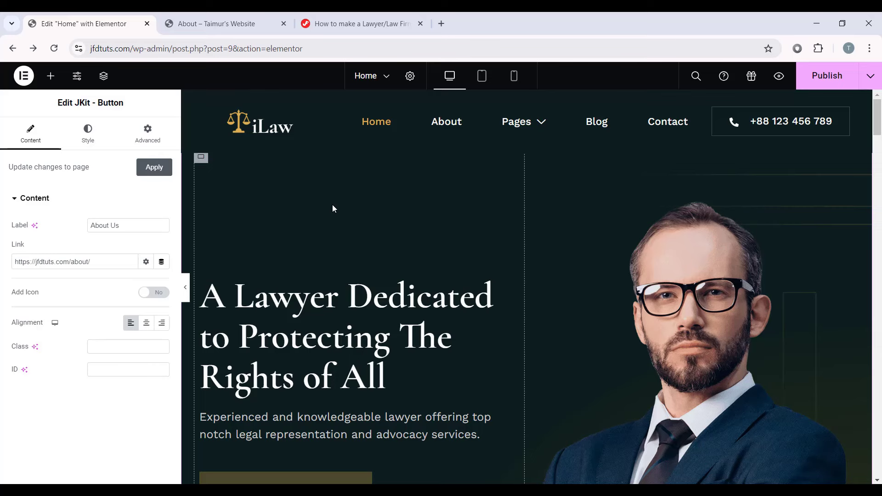
Step: Search Google for 'logomakr' in a new tab and open the LogoMakr site
click(441, 23)
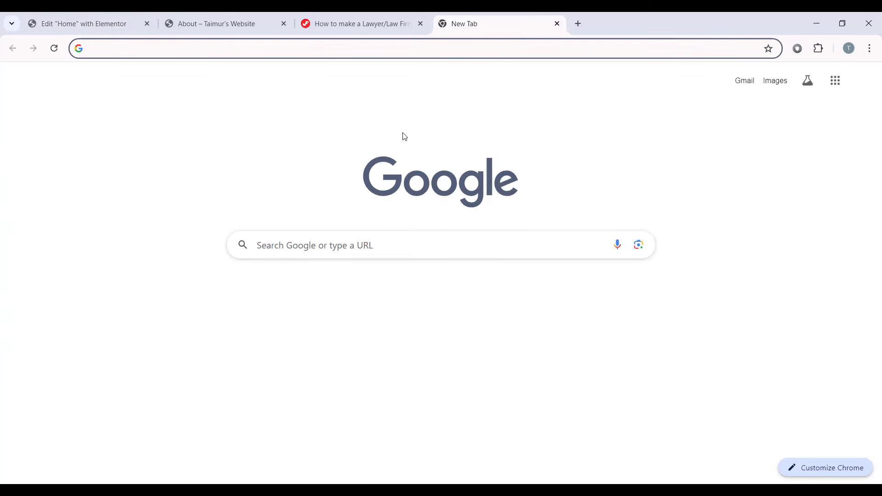
text(logomakr)
key(Return)
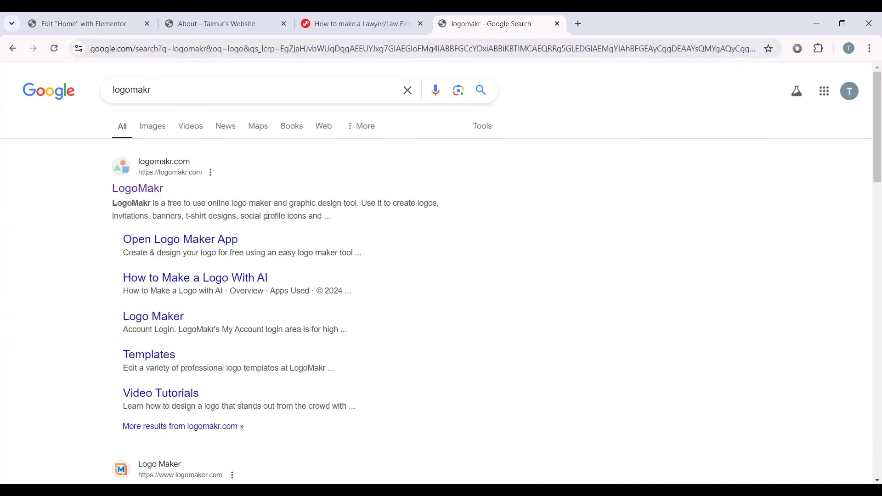
click(148, 198)
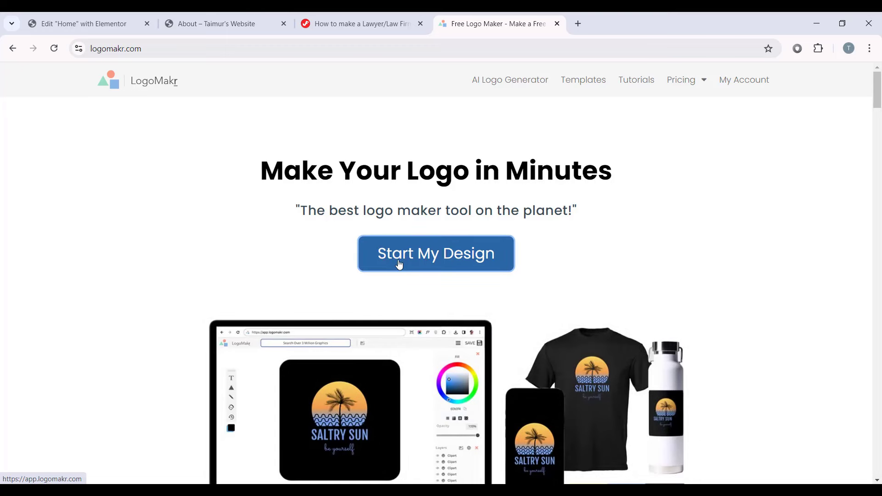
Step: Start a brand-new blank LogoMakr design, dismissing the graphics suggestions
click(427, 270)
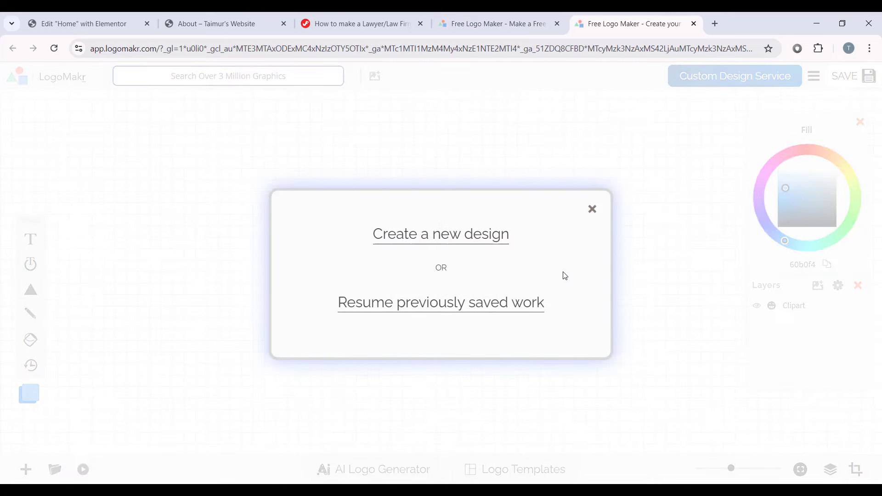
click(466, 243)
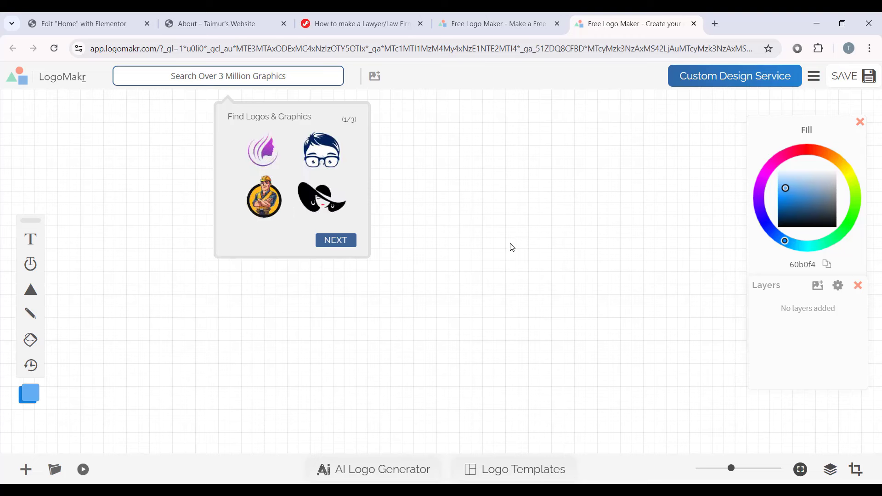
click(449, 254)
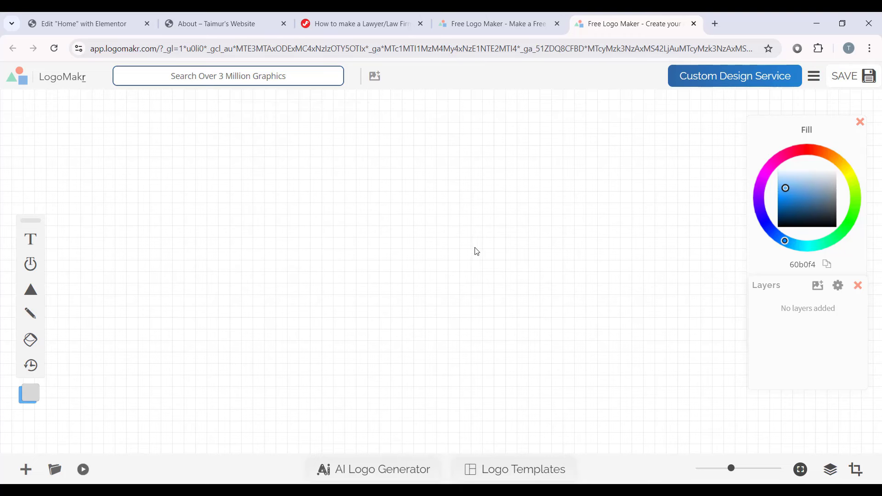
Step: Add a text element reading 'iLaw' and set its fill colour to black (#000000)
click(31, 244)
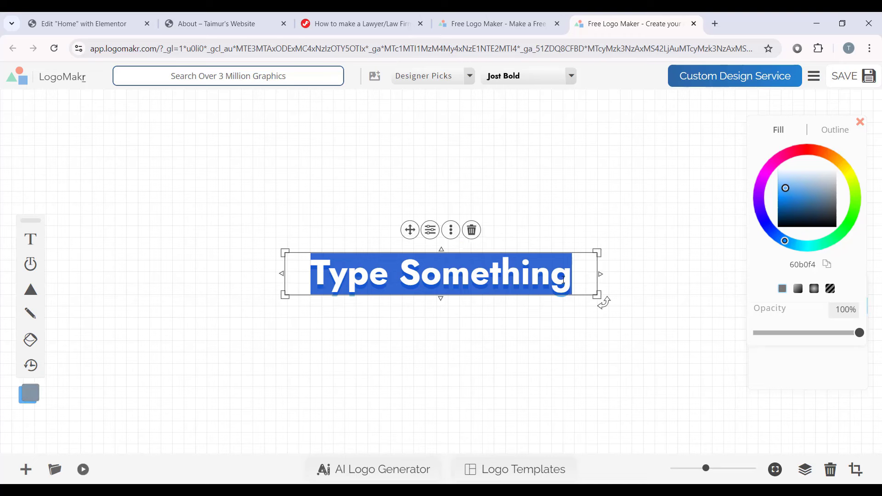
key(BackSpace)
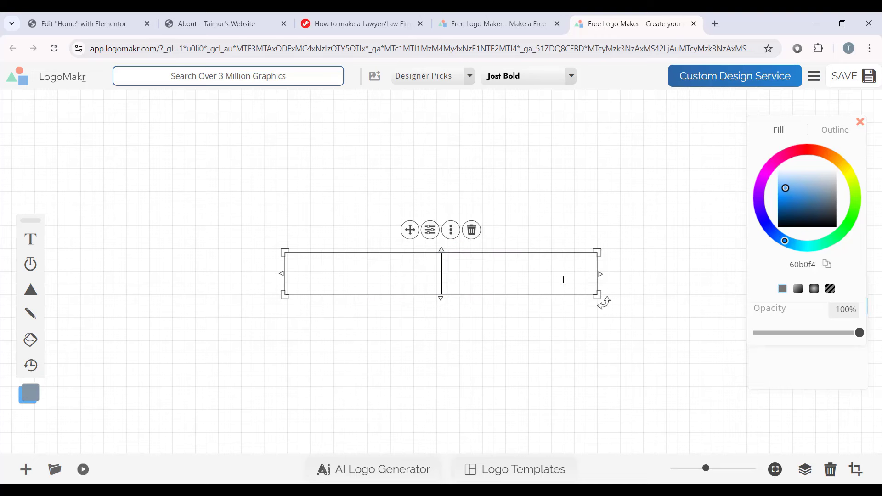
text(iLaw)
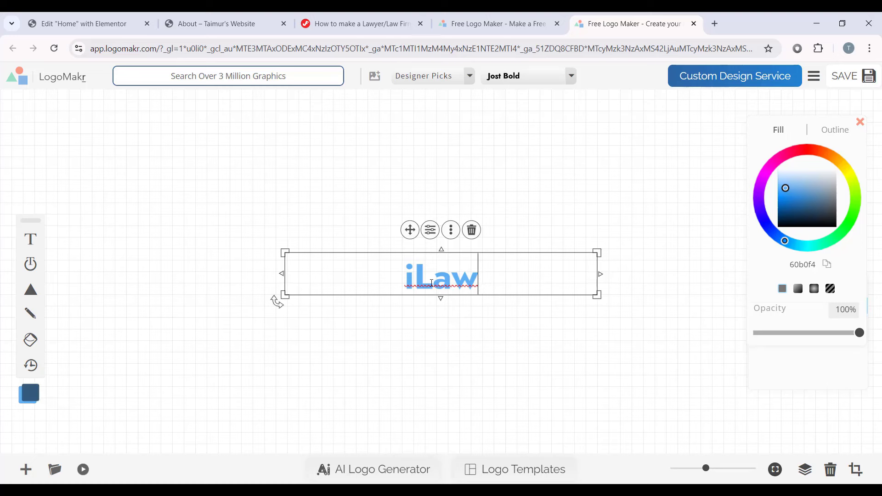
click(431, 234)
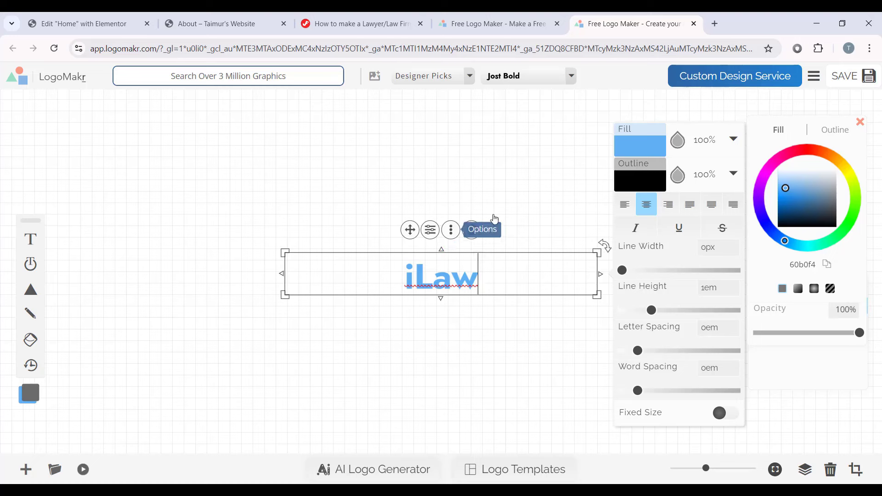
click(640, 146)
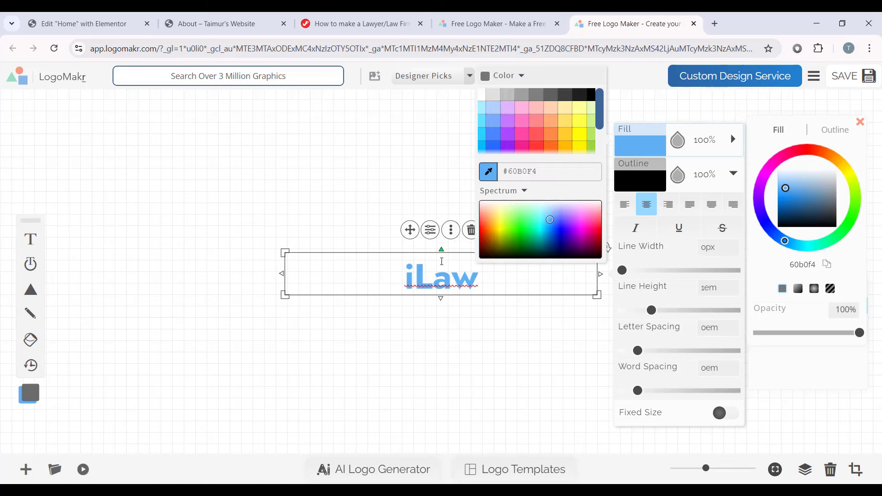
drag(551, 245, 483, 203)
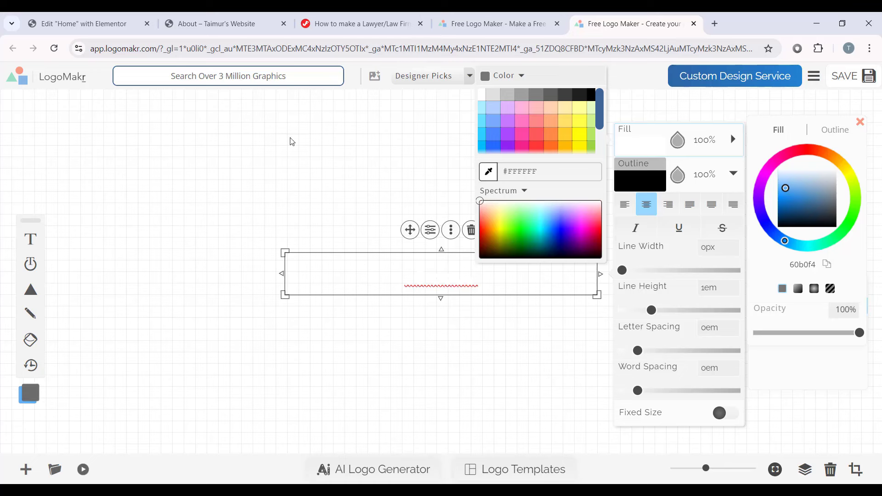
mouse_move(483, 202)
mouse_down()
mouse_move(480, 246)
mouse_move(456, 265)
mouse_up()
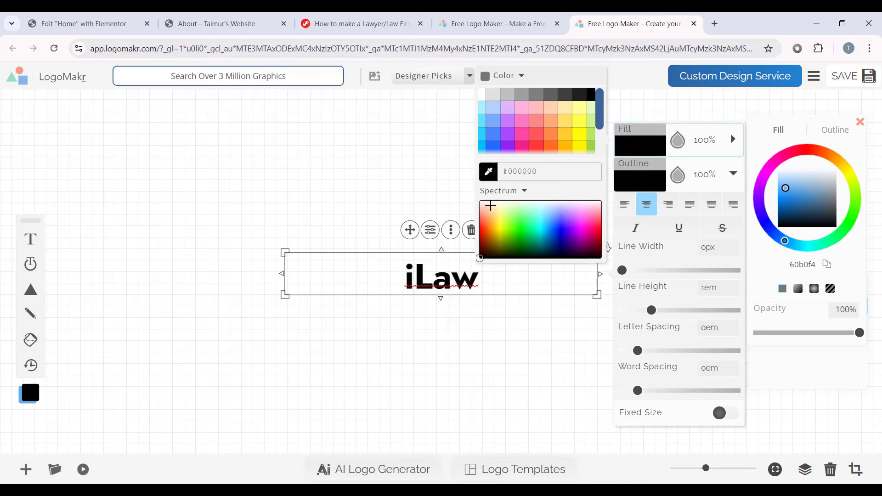
click(470, 275)
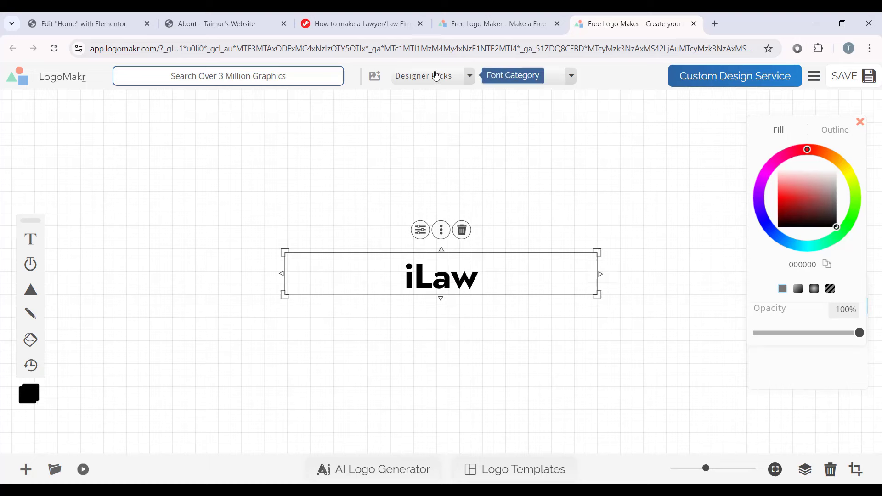
Step: Change the iLaw text font from Jost Bold to Abril Fatface
click(455, 86)
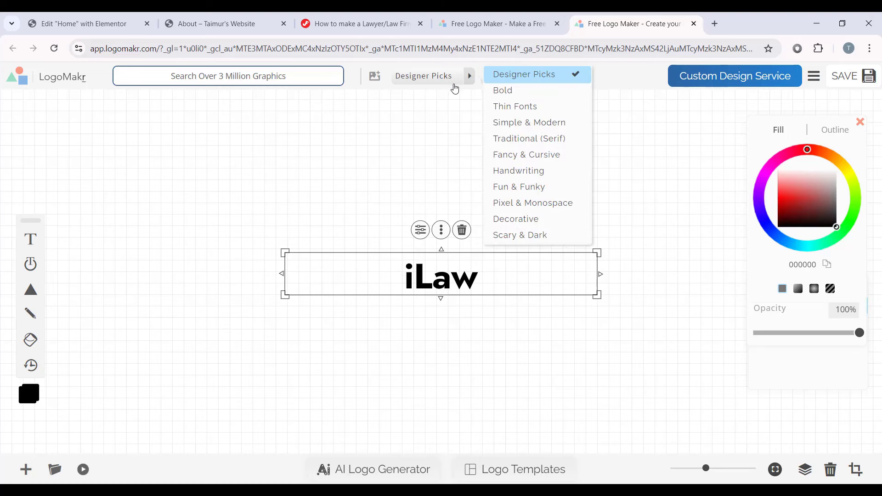
click(455, 88)
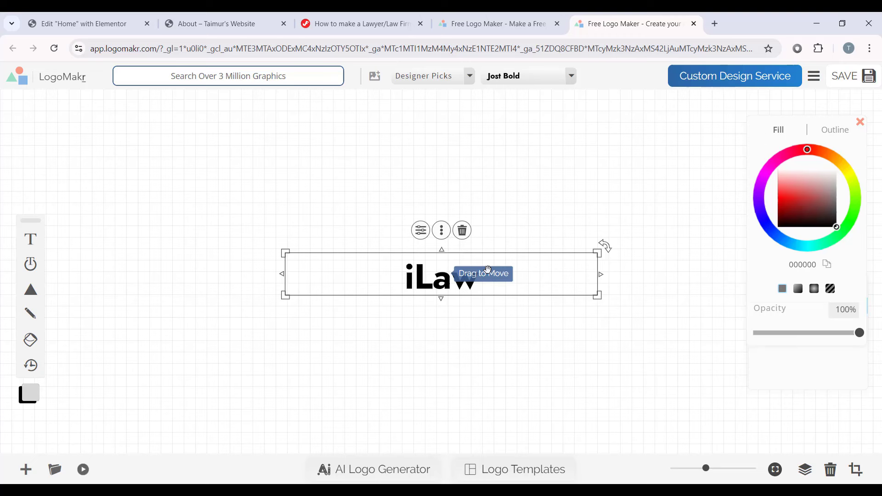
click(544, 83)
scroll(673, 126, up, 5)
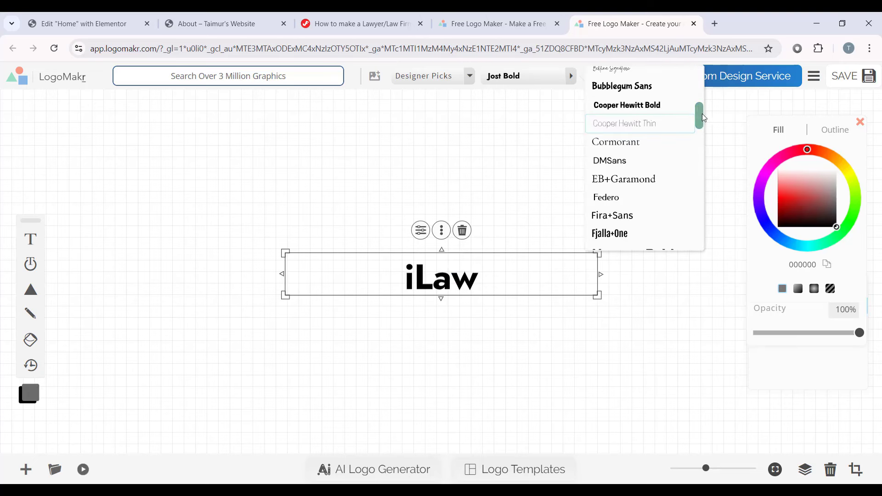
drag(704, 117, 705, 73)
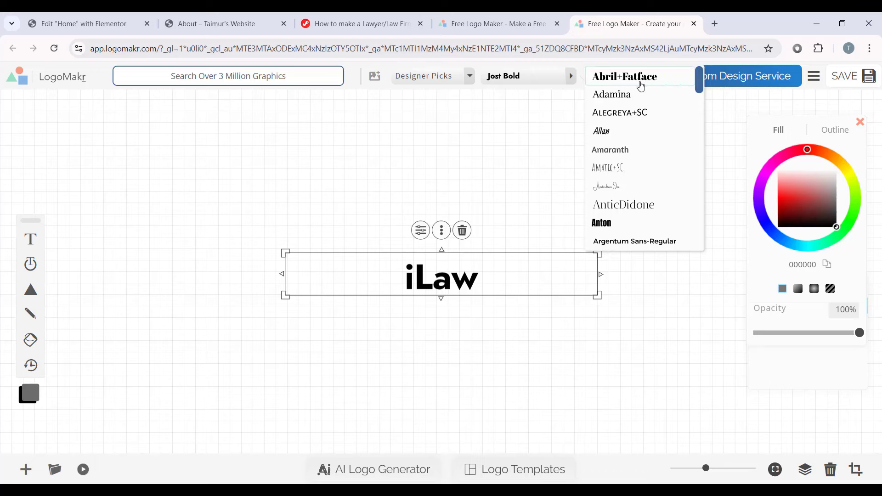
click(643, 77)
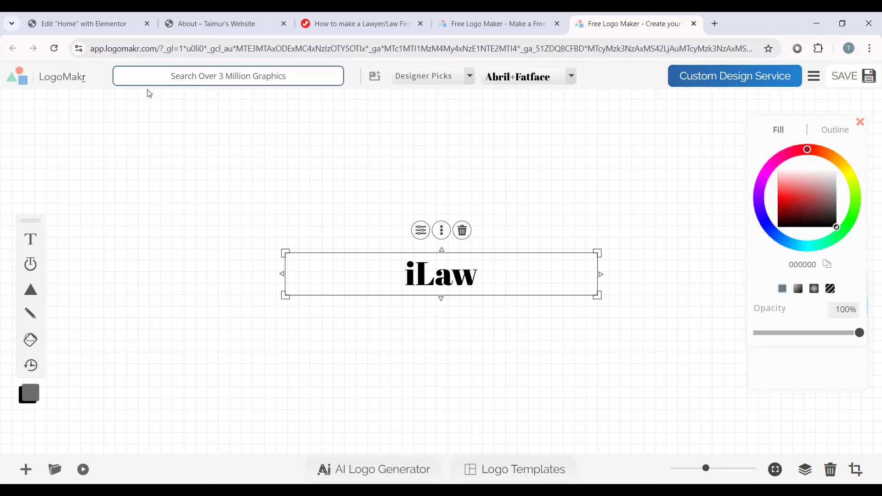
Step: Browse the graphics search results for a balance icon
click(297, 75)
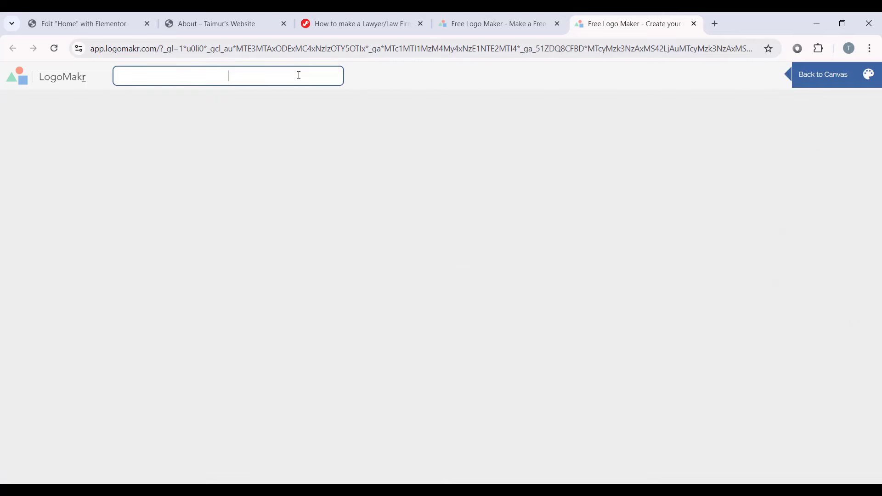
scroll(384, 166, down, 3)
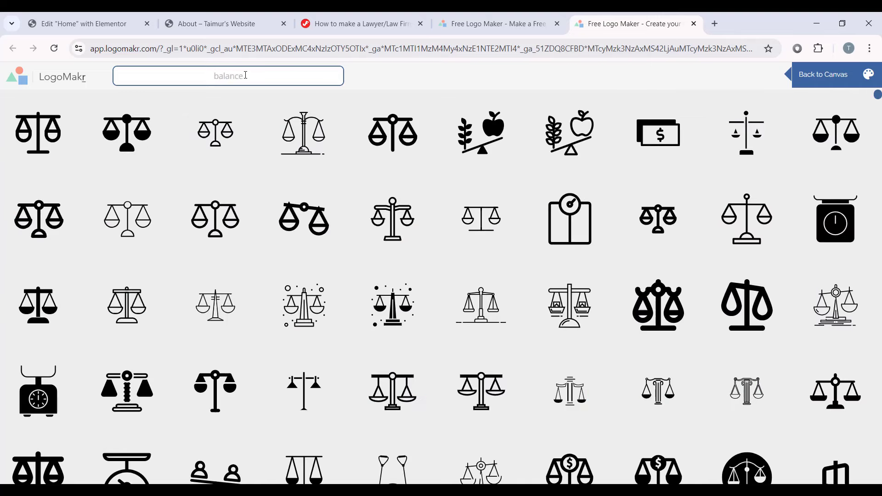
scroll(455, 235, down, 10)
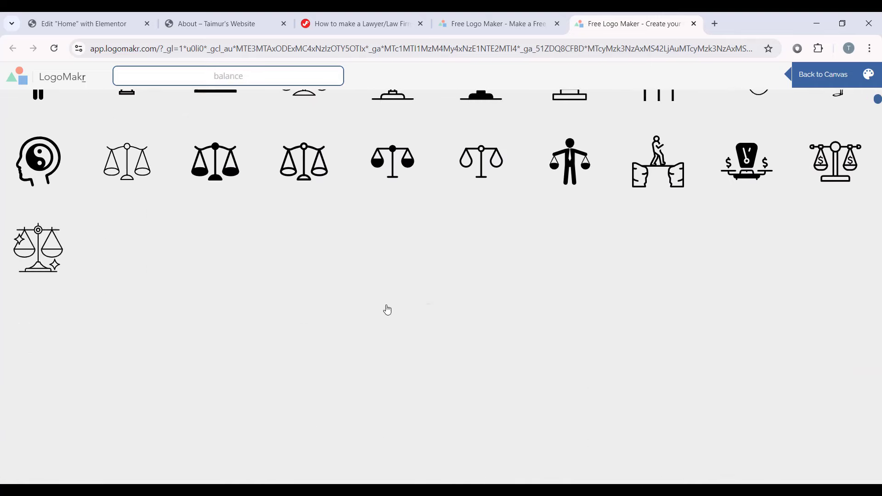
scroll(387, 310, down, 5)
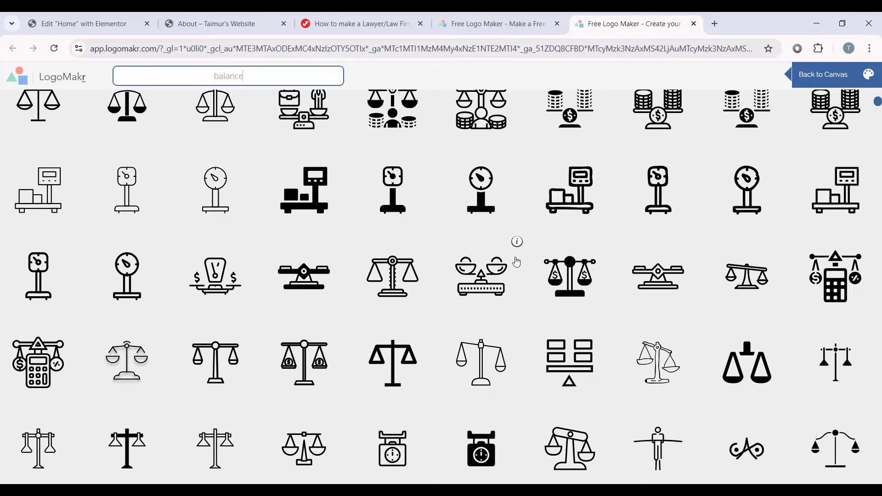
scroll(516, 262, down, 3)
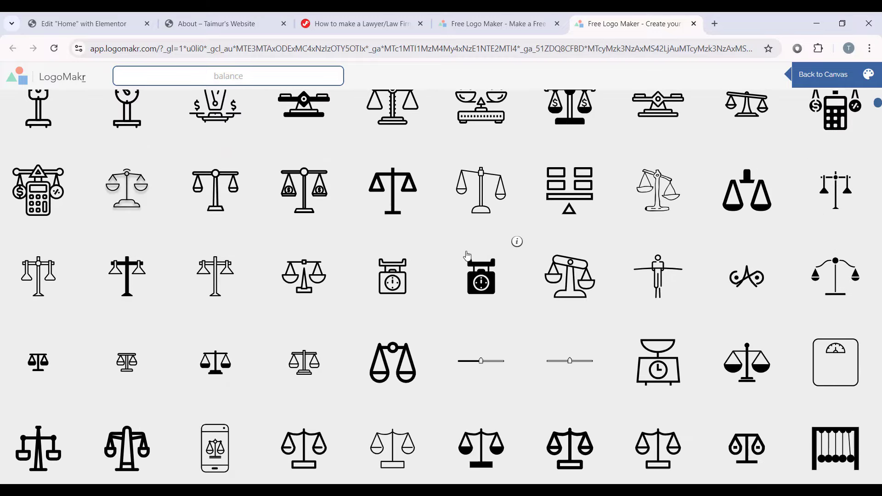
scroll(467, 256, down, 6)
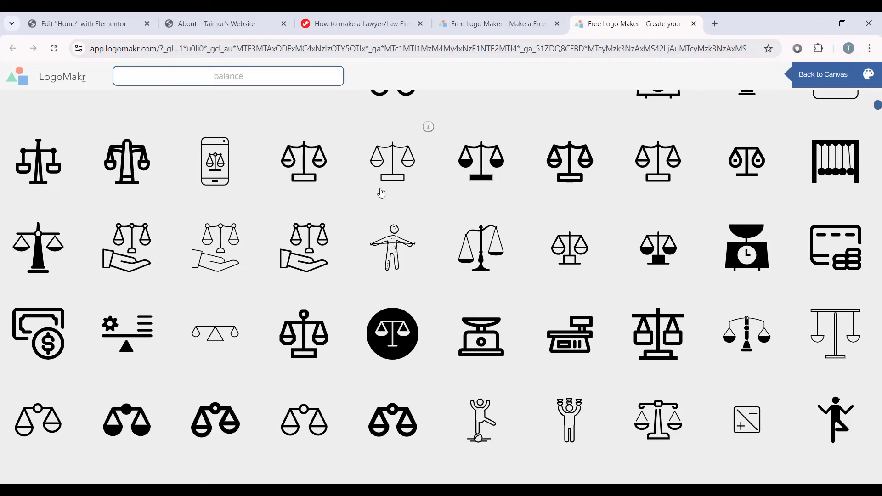
scroll(443, 220, down, 3)
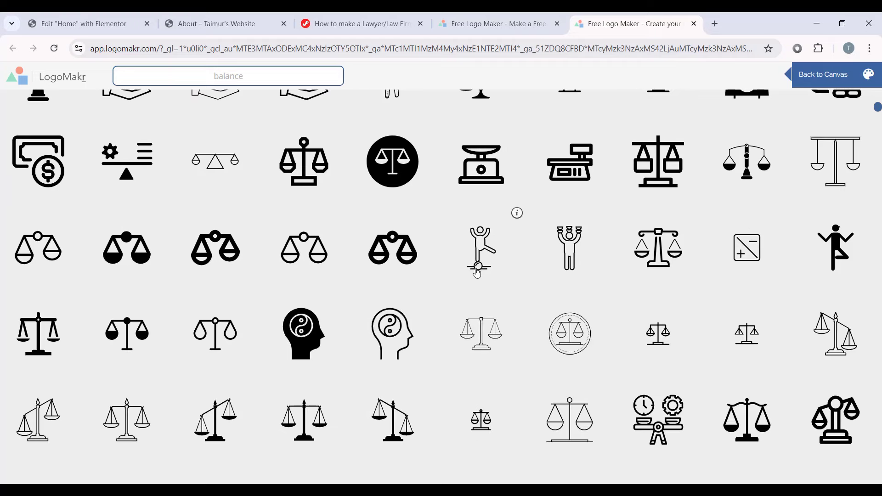
scroll(514, 271, down, 7)
Step: Search for the specific scales graphic, add it and place it left of the iLaw text
click(187, 70)
text(#864874)
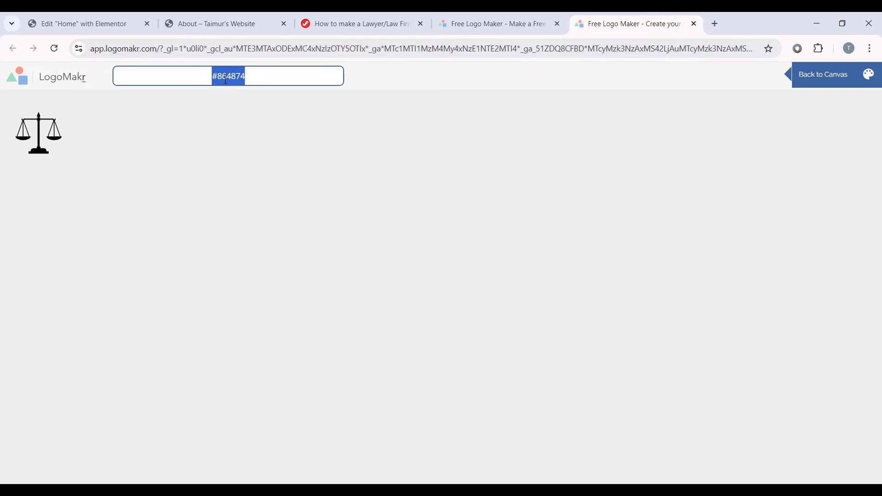
click(254, 77)
click(46, 132)
drag(444, 243, 323, 230)
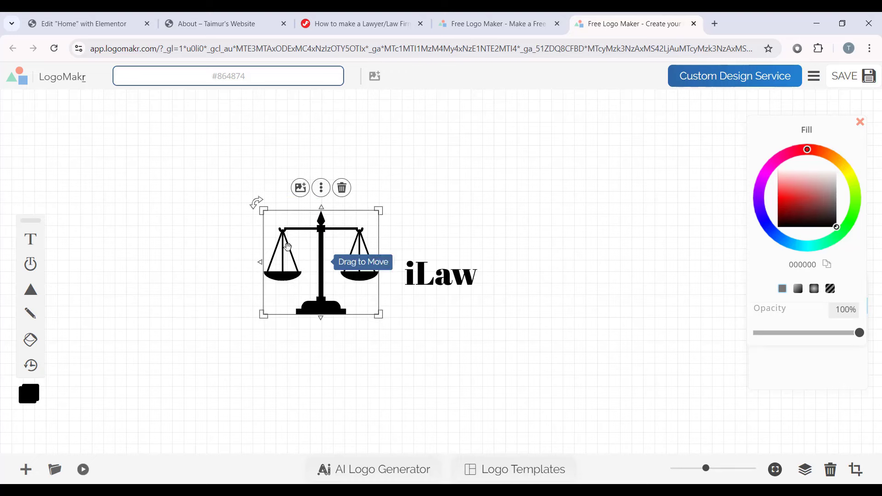
Step: Shrink the scales icon using its corner handle
drag(380, 212, 381, 269)
click(469, 238)
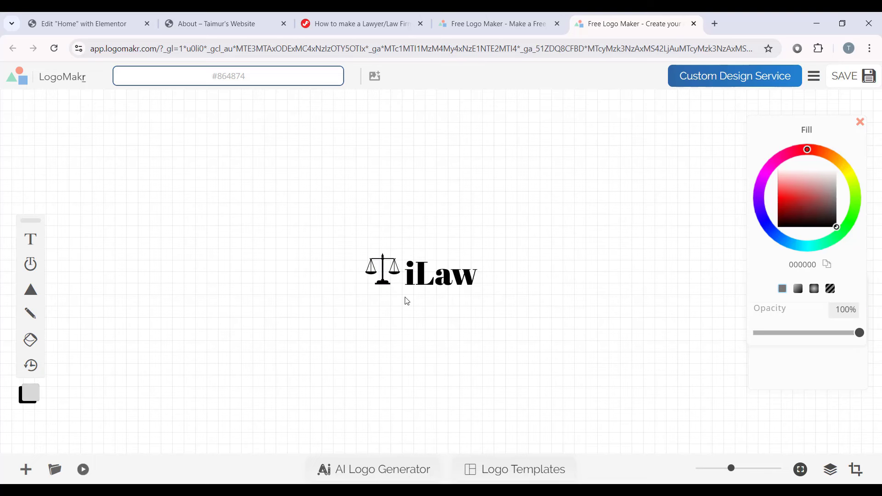
click(411, 268)
Step: Set the iLaw text fill to white (#FFFFFF)
click(450, 275)
click(450, 276)
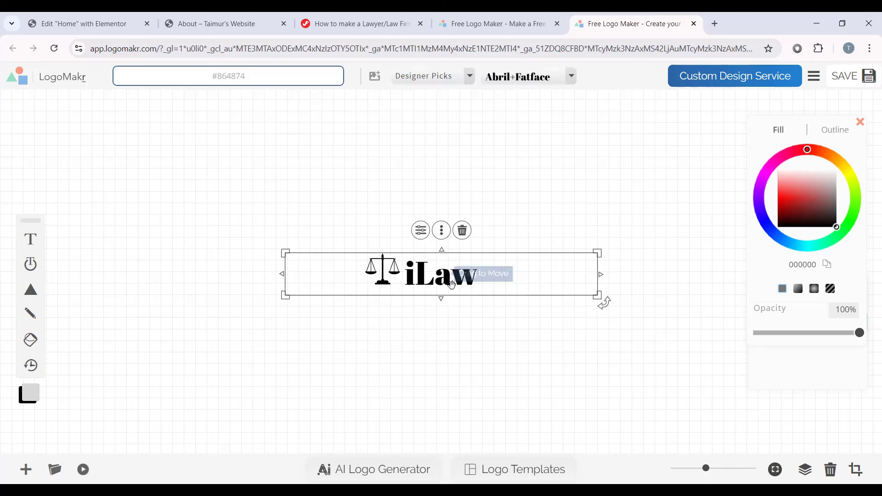
click(448, 278)
click(421, 230)
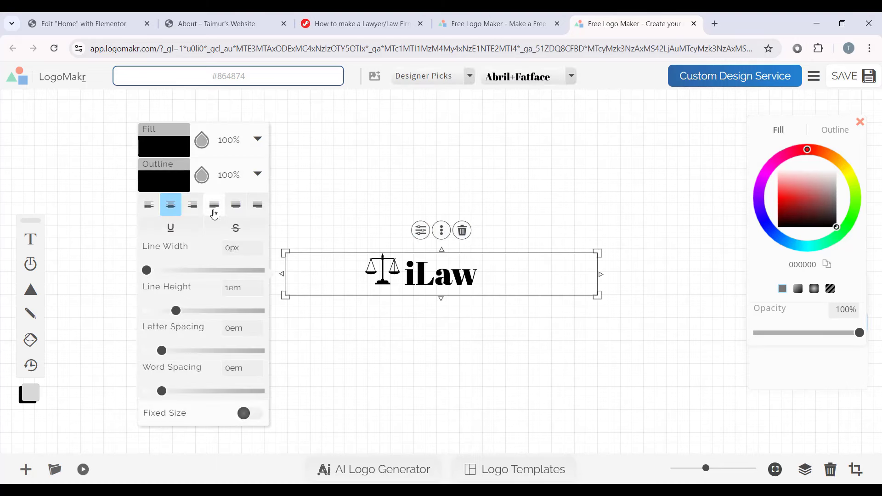
click(164, 148)
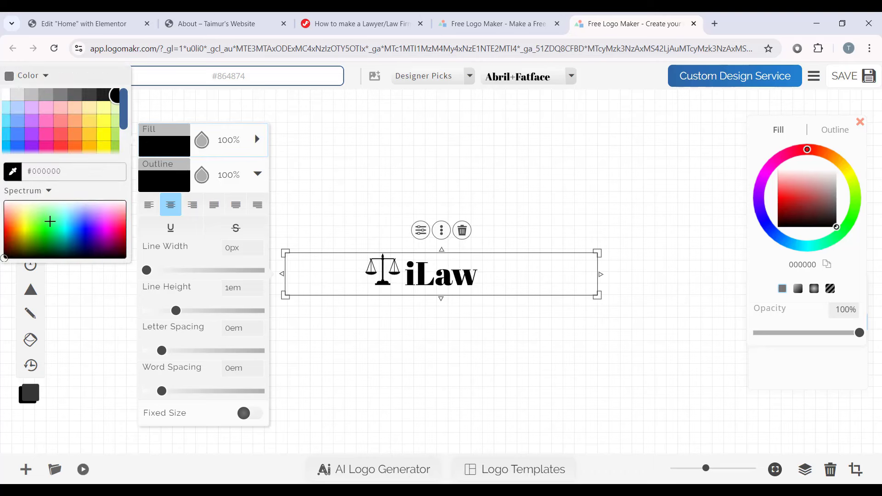
drag(65, 234, 16, 197)
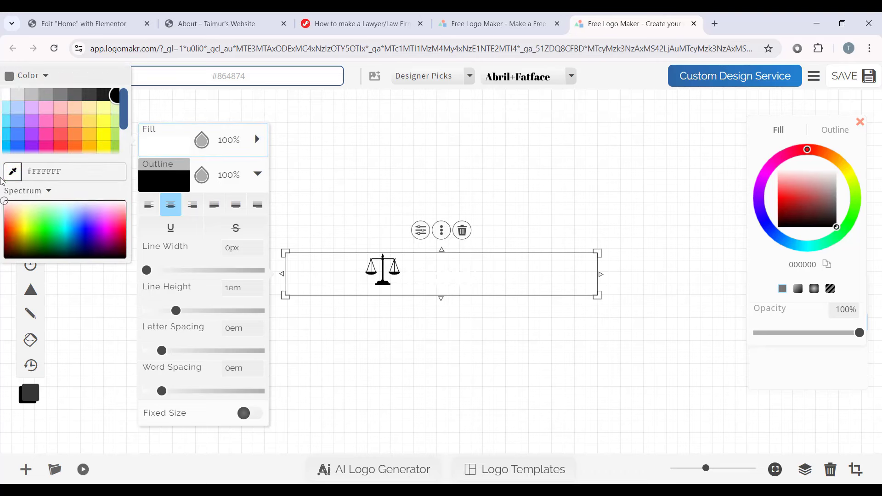
Step: Set the scales icon fill to white (ffffff)
click(377, 280)
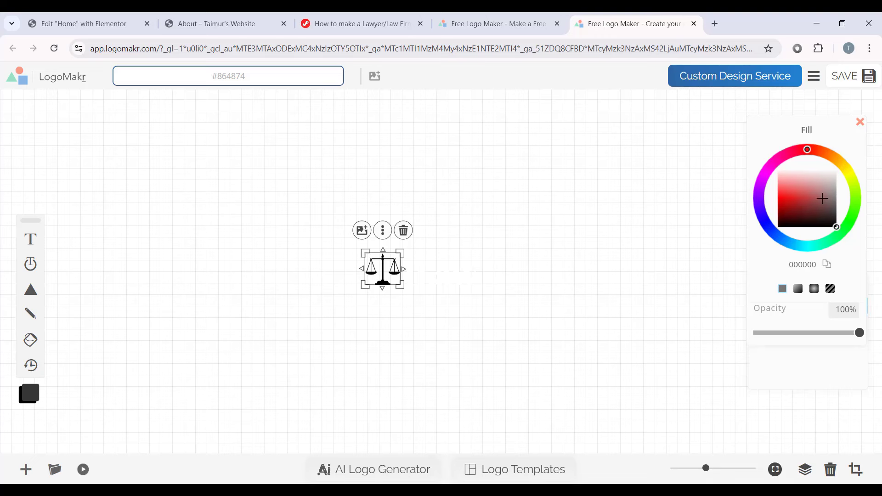
drag(822, 198, 837, 168)
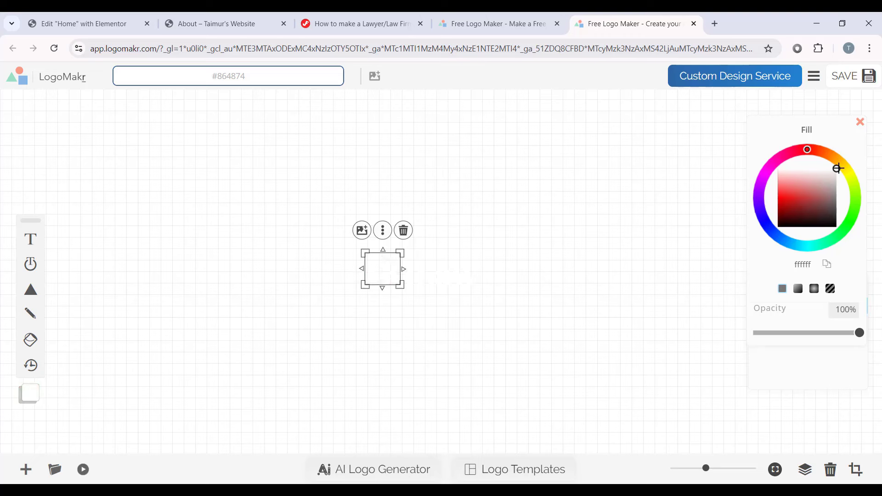
click(635, 294)
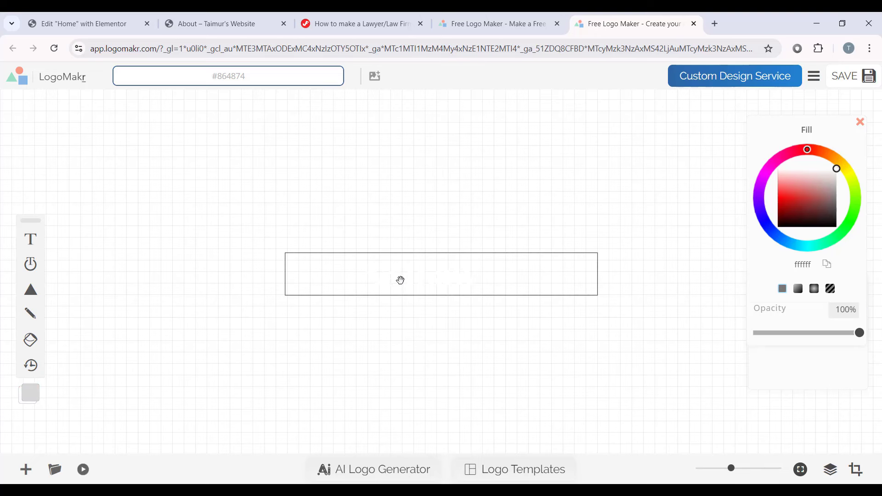
Step: Request the free low-resolution PNG by e-mail, entering your address and accepting the terms
click(863, 81)
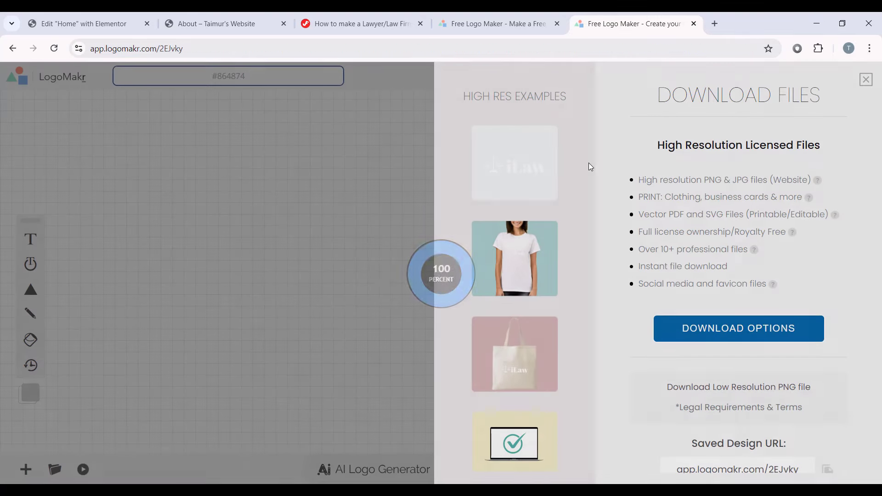
scroll(693, 370, down, 1)
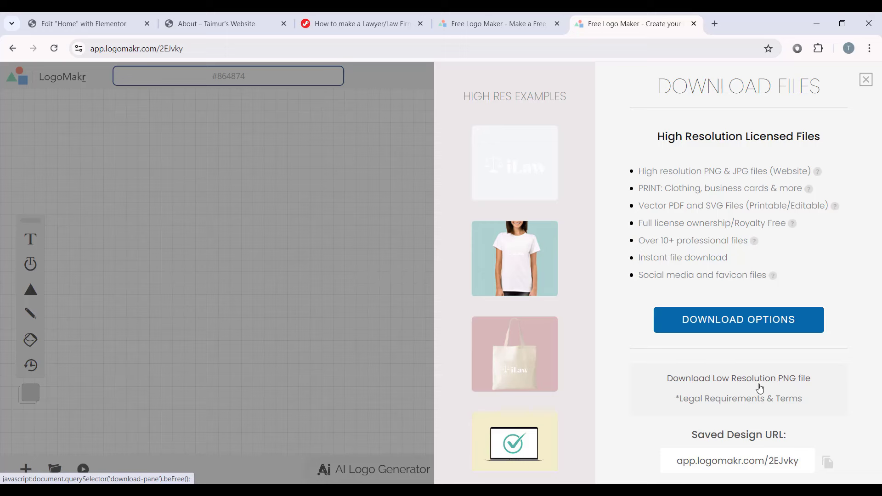
click(778, 380)
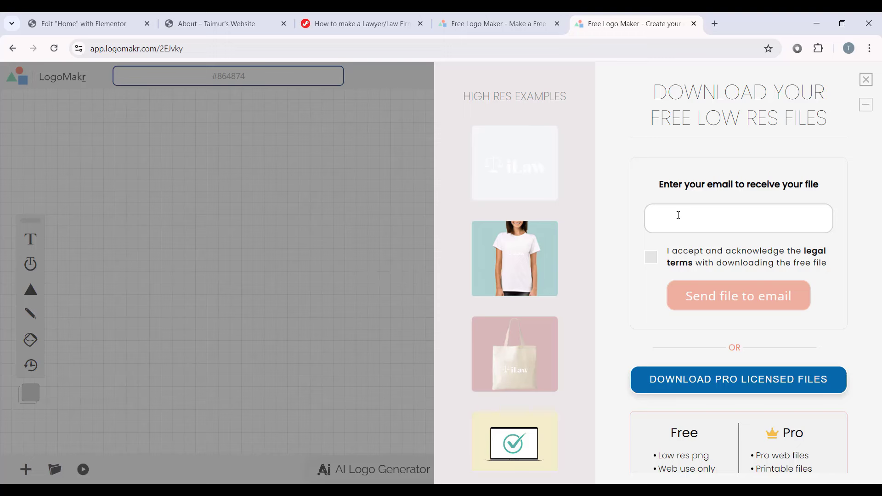
click(709, 217)
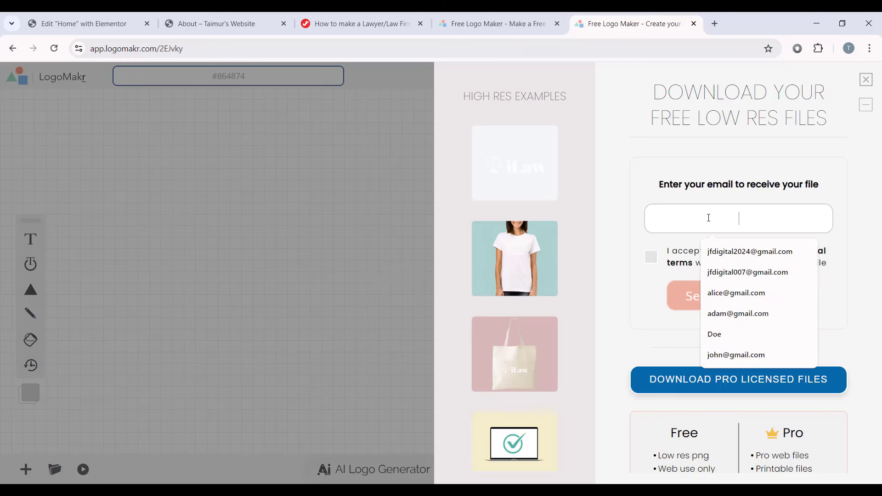
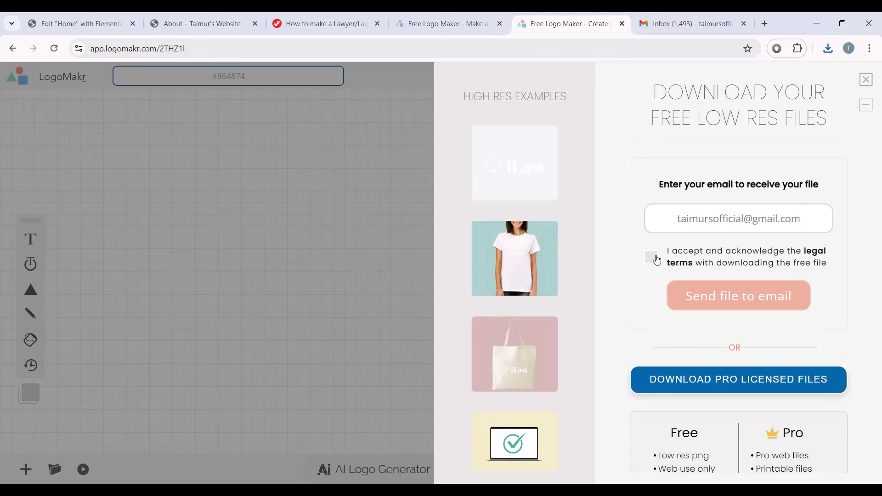
click(655, 258)
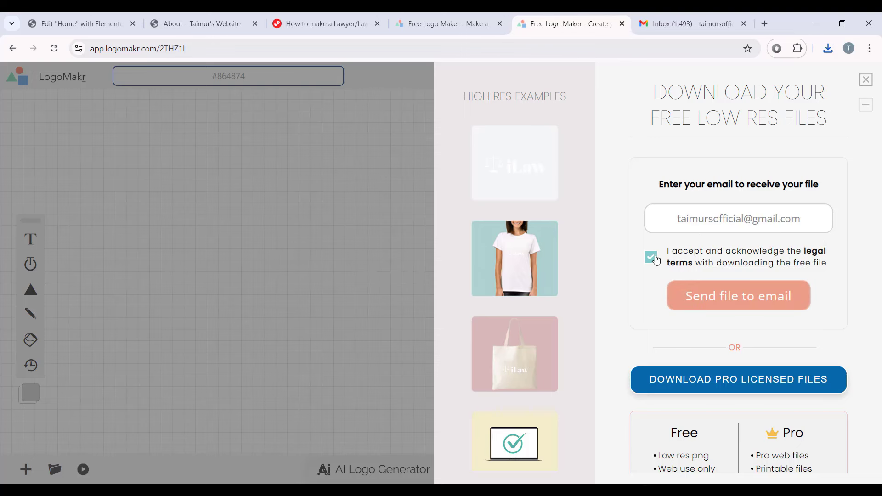
click(775, 307)
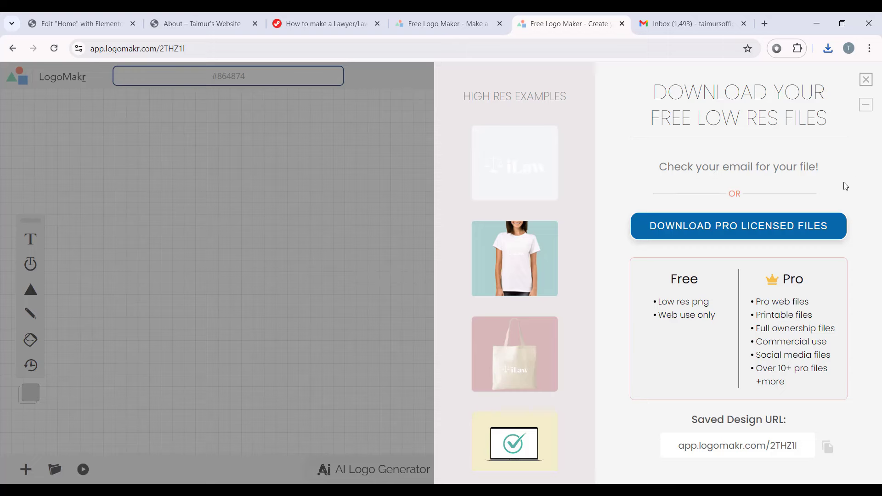
Step: Open the LogoMakr delivery e-mail in Gmail and follow the free logo file link
click(689, 23)
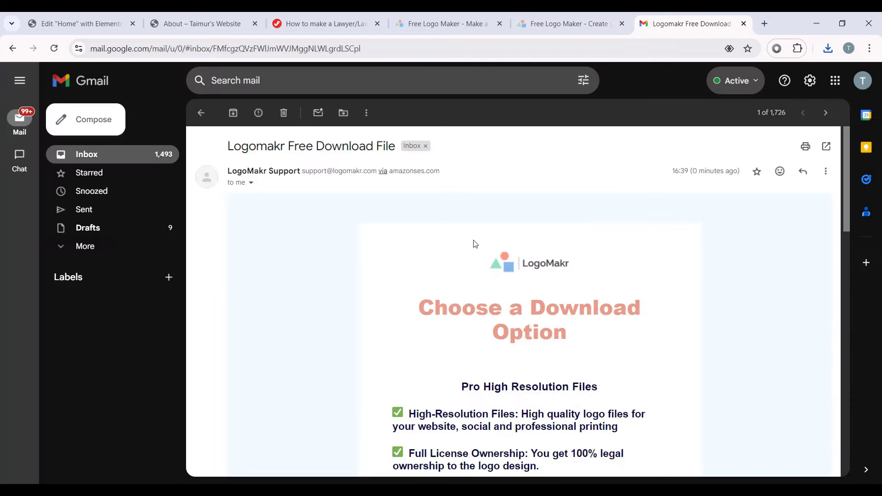
scroll(589, 289, down, 3)
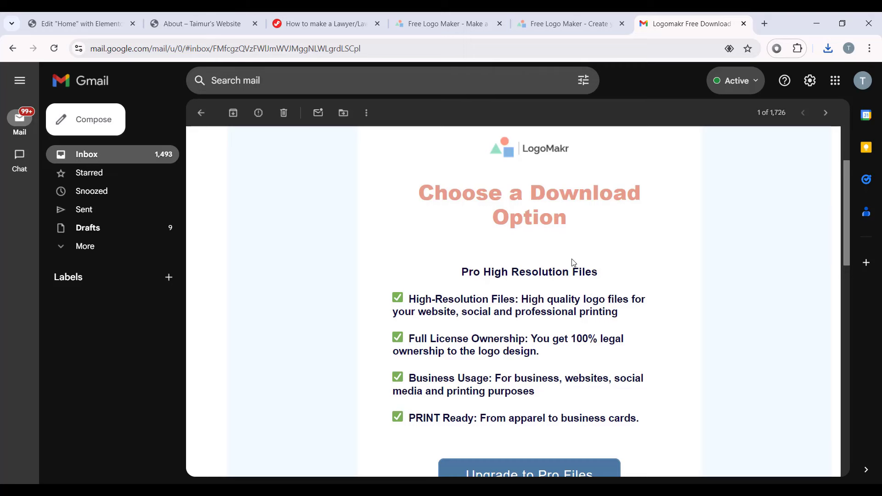
scroll(551, 289, down, 3)
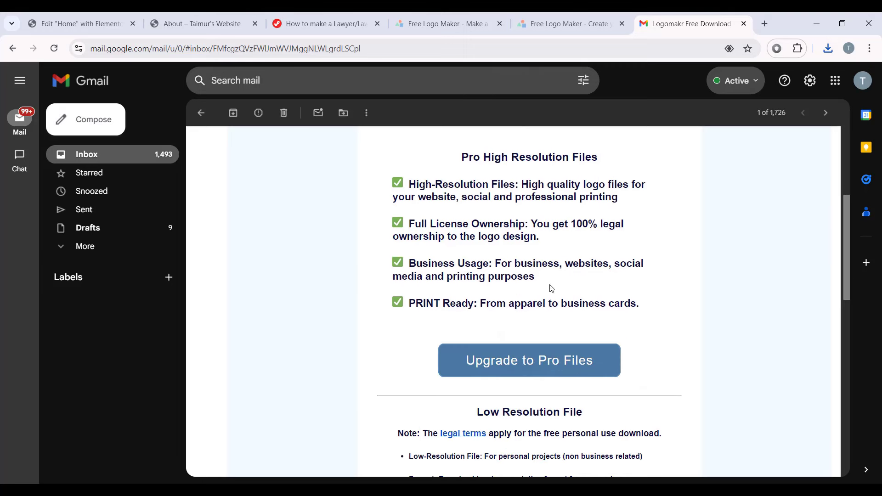
scroll(572, 331, down, 4)
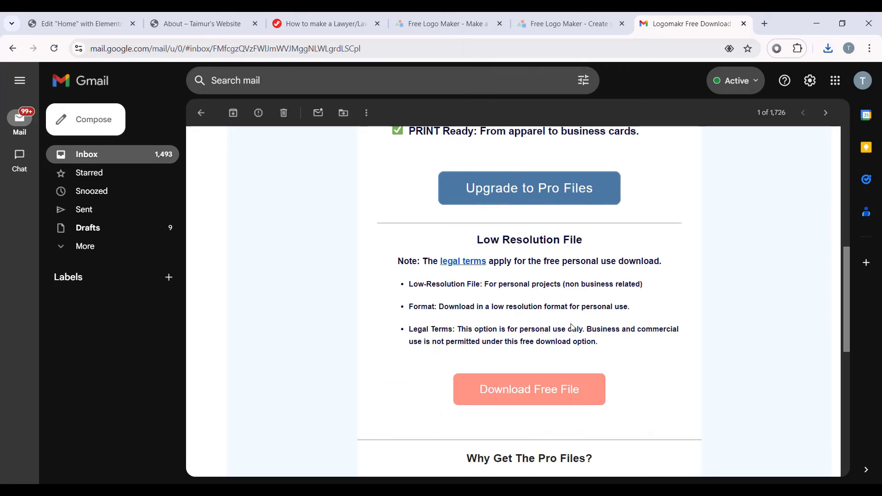
scroll(565, 308, down, 1)
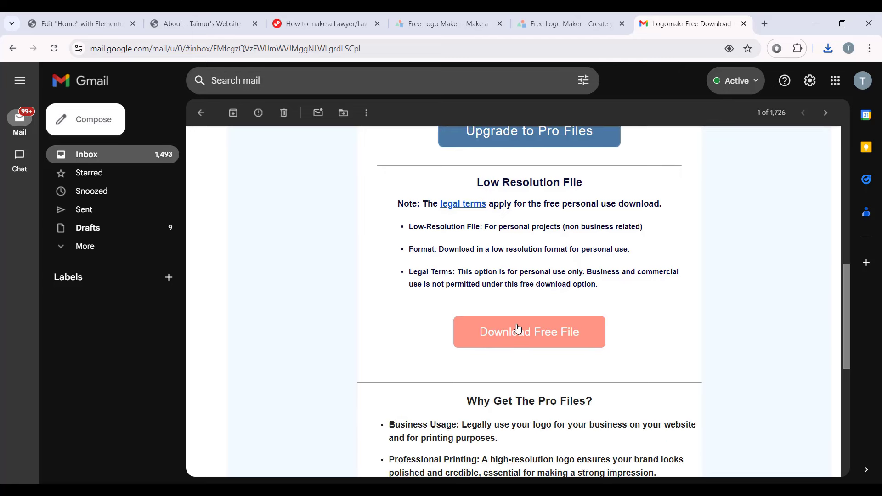
click(551, 338)
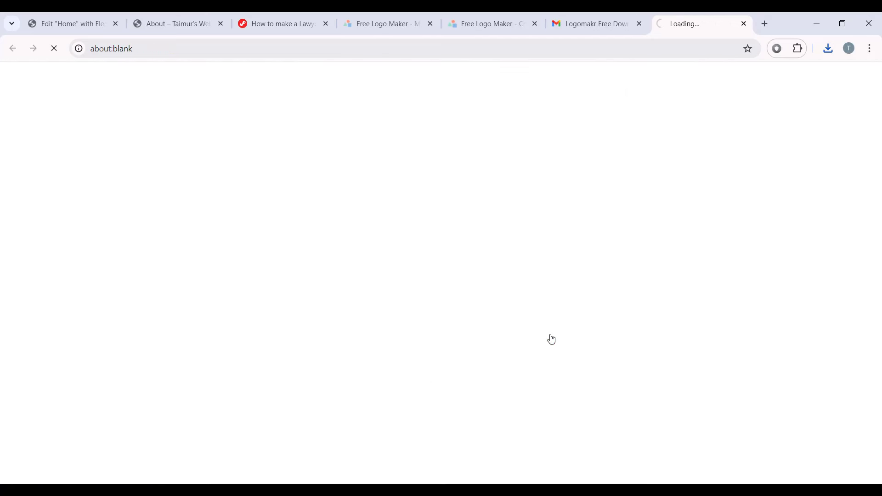
Step: Save the logo image to the computer as Mylogo.png
mouse_move(473, 289)
mouse_down()
mouse_move(473, 368)
mouse_move(489, 317)
mouse_move(478, 313)
mouse_move(479, 294)
mouse_up()
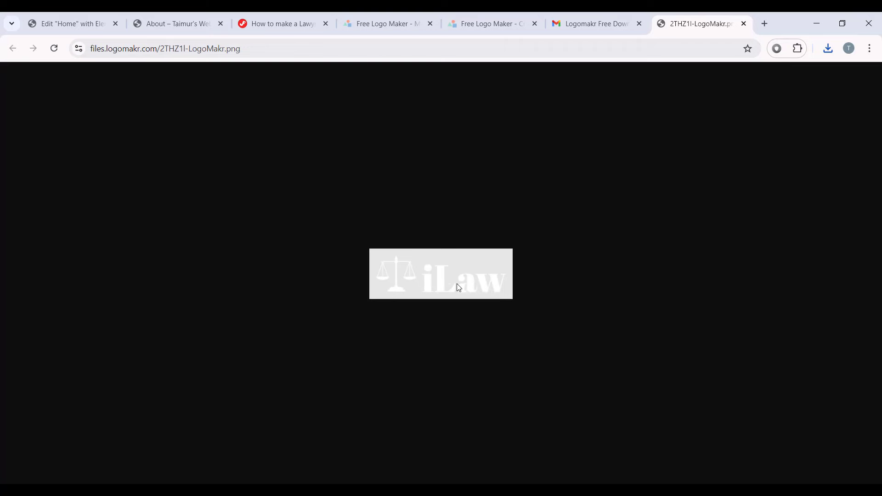
right_click(457, 284)
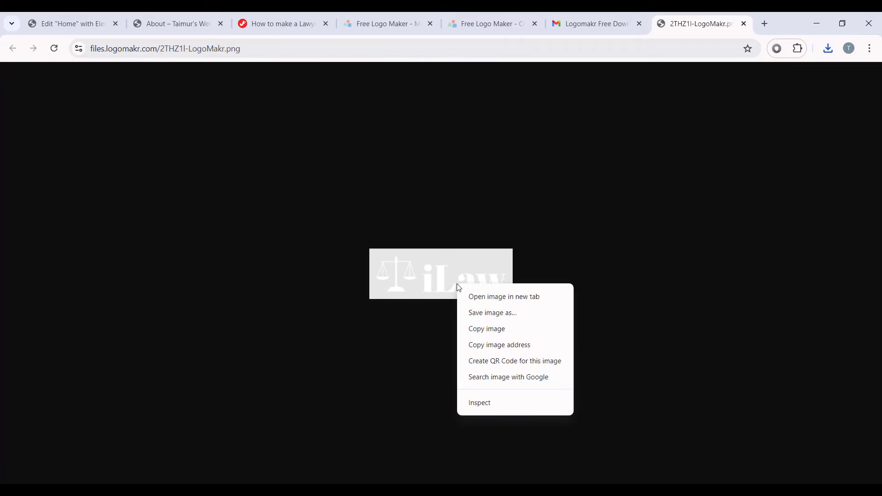
click(488, 314)
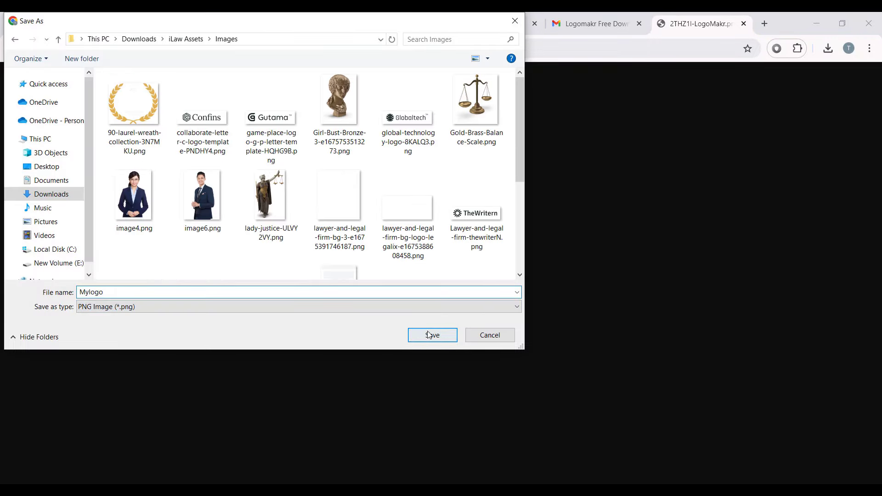
click(435, 337)
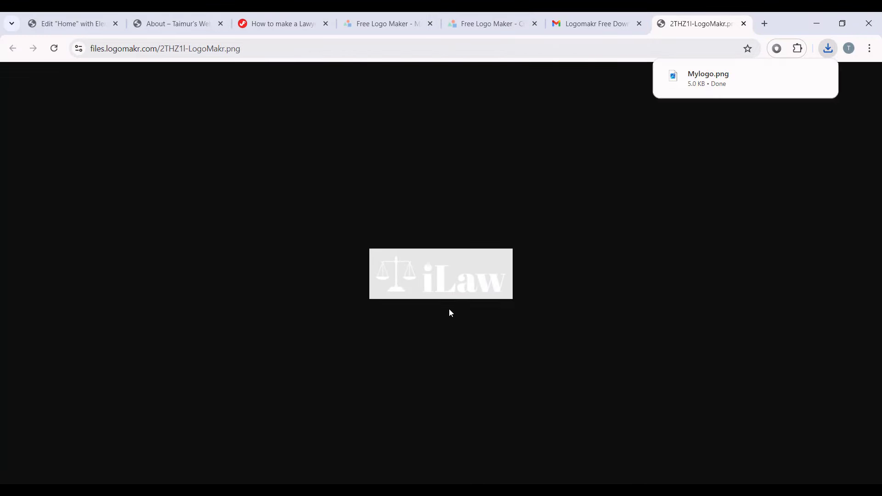
Step: Open the downloaded Mylogo.png to check it, then close the viewer
click(738, 84)
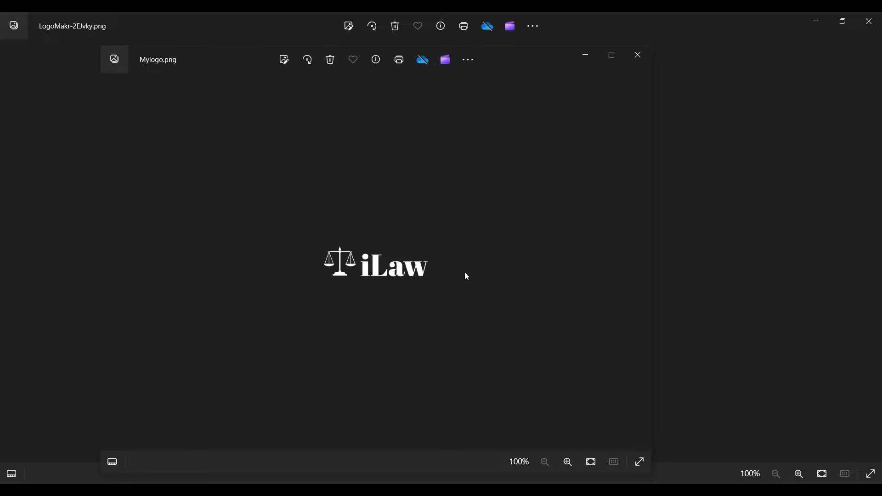
click(639, 56)
click(227, 490)
Step: Publish the Home page changes and exit to the WordPress dashboard
click(28, 19)
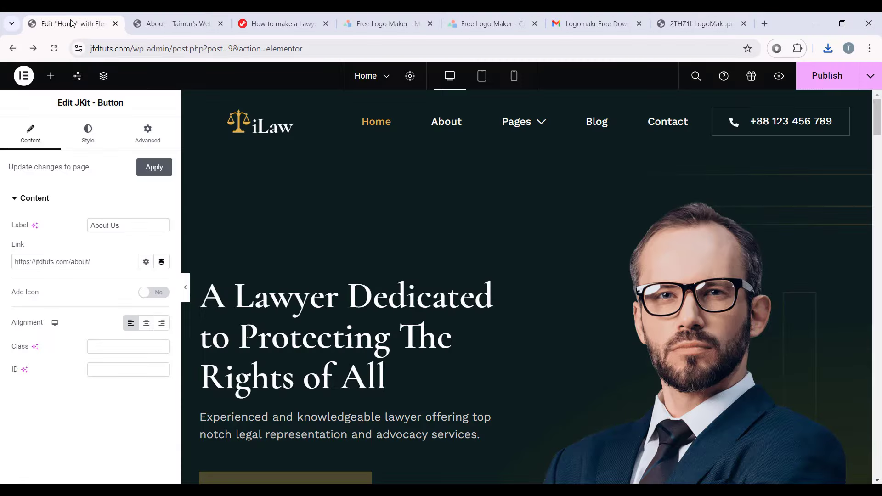
click(832, 75)
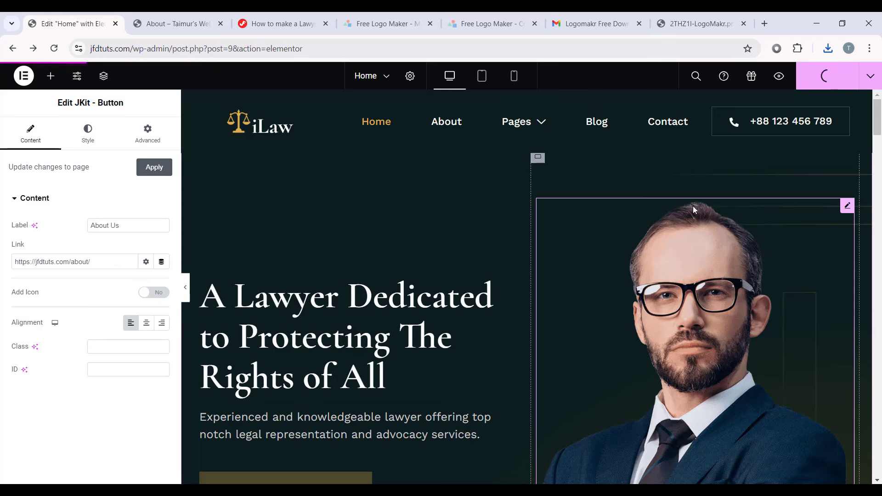
click(25, 76)
click(60, 189)
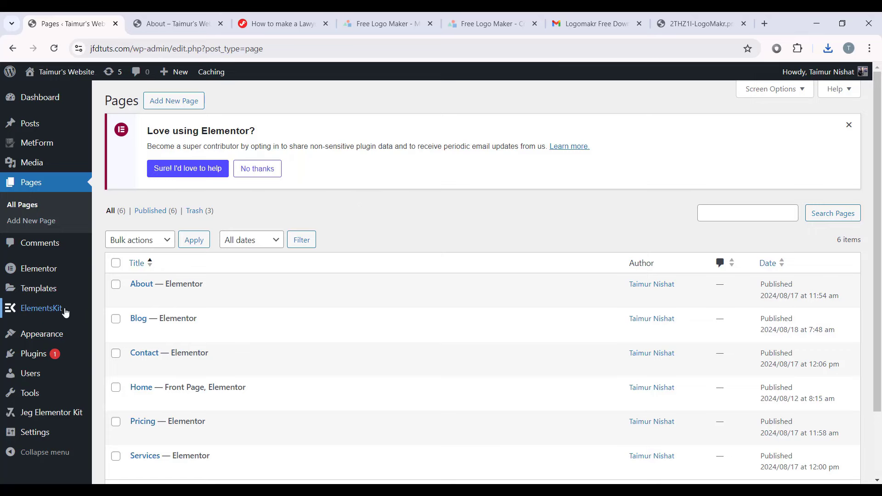
Step: Open the Header template from ElementsKit > Header Footer in Elementor
mouse_move(69, 309)
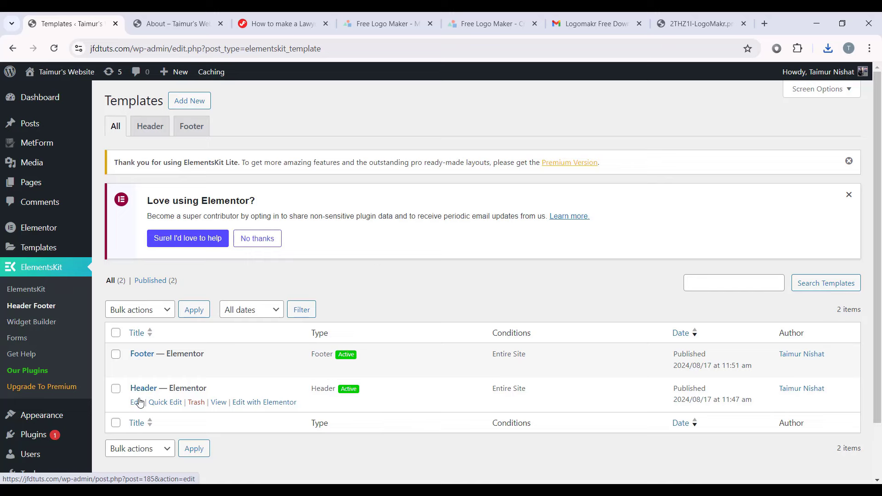
click(136, 402)
click(443, 429)
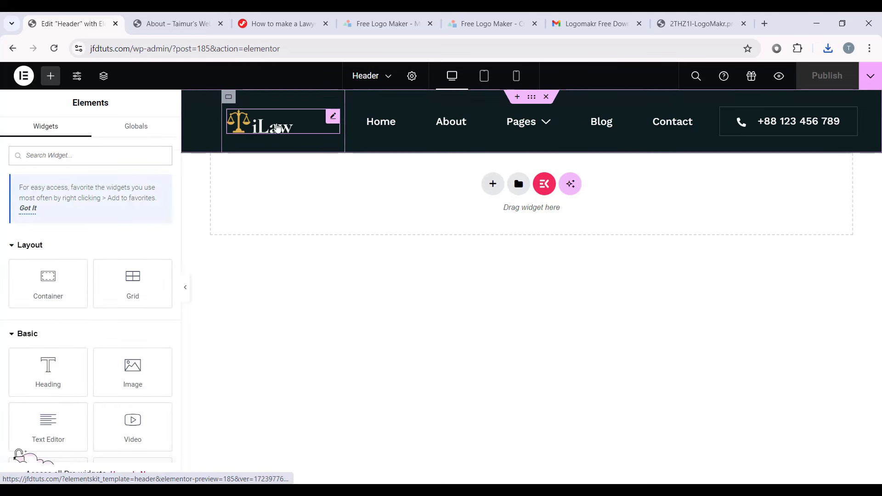
Step: Replace the header logo image with Mylogo.png uploaded to the media library
click(278, 127)
mouse_move(108, 256)
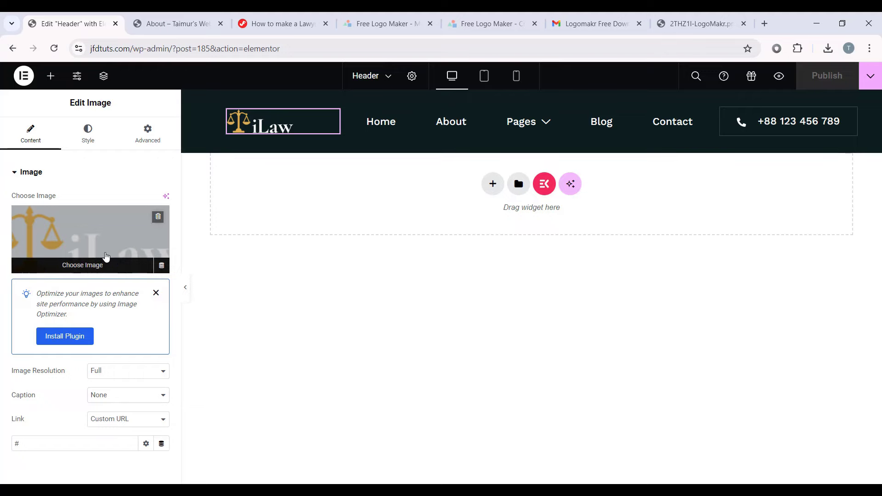
click(99, 252)
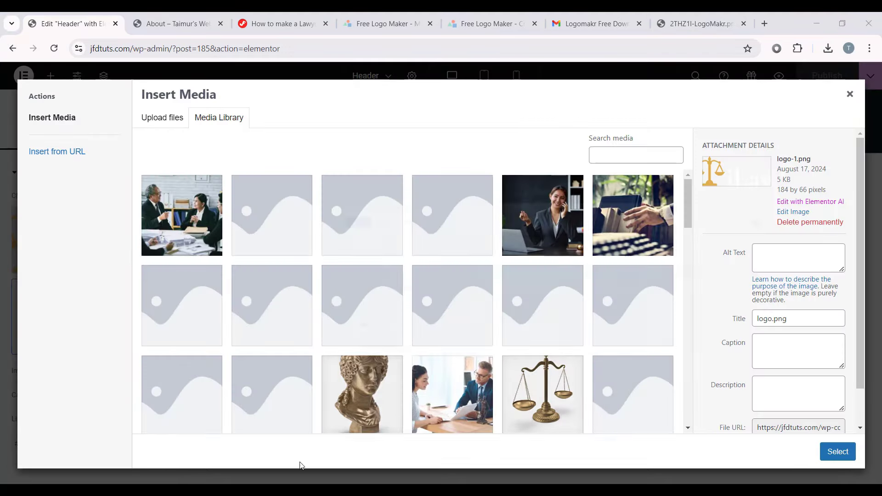
key(alt+Tab)
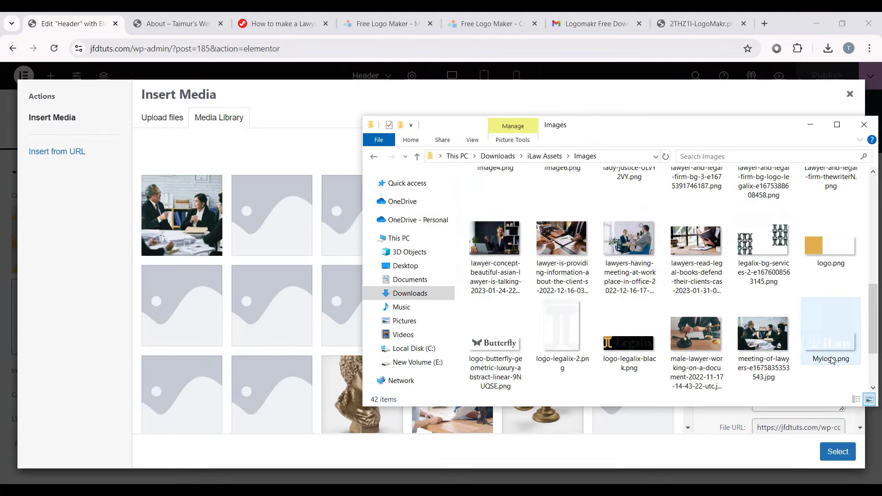
click(838, 345)
drag(828, 345, 270, 251)
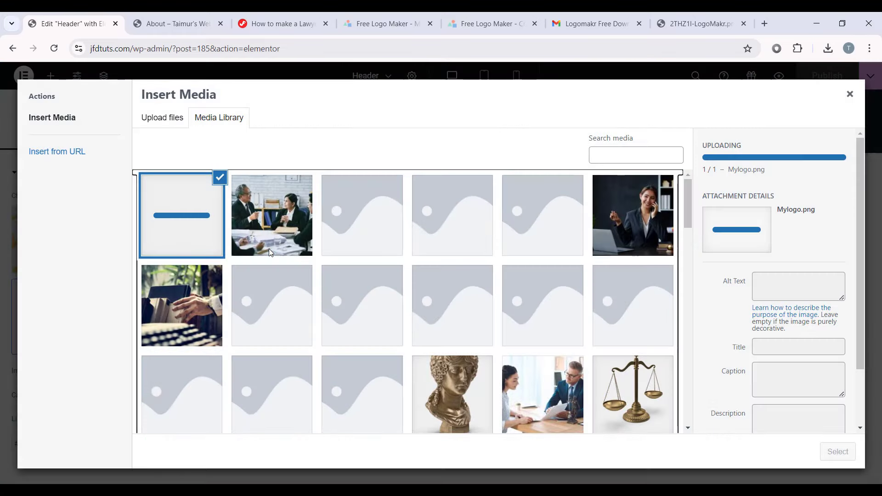
click(838, 452)
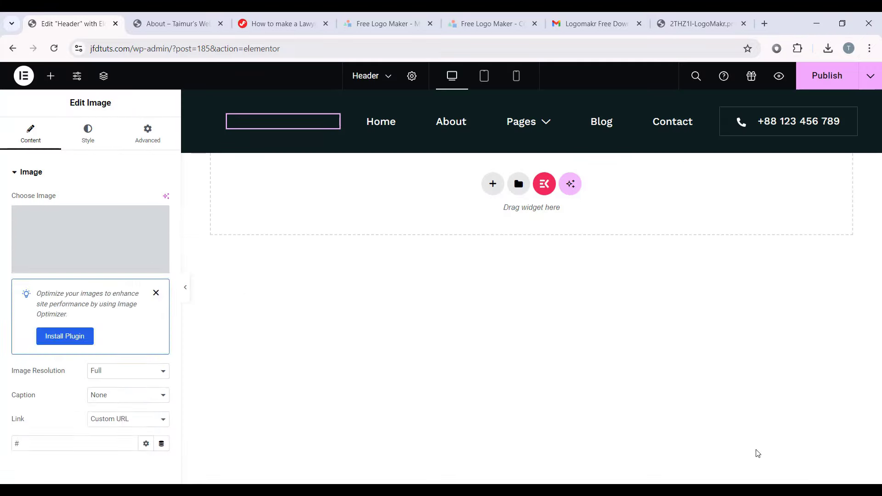
Step: Publish the Header template and exit to the WordPress dashboard
click(354, 215)
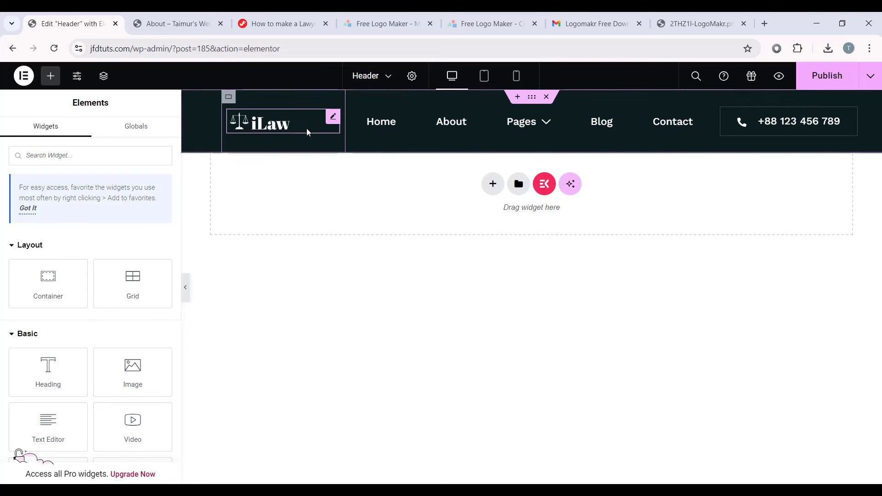
click(24, 76)
click(54, 191)
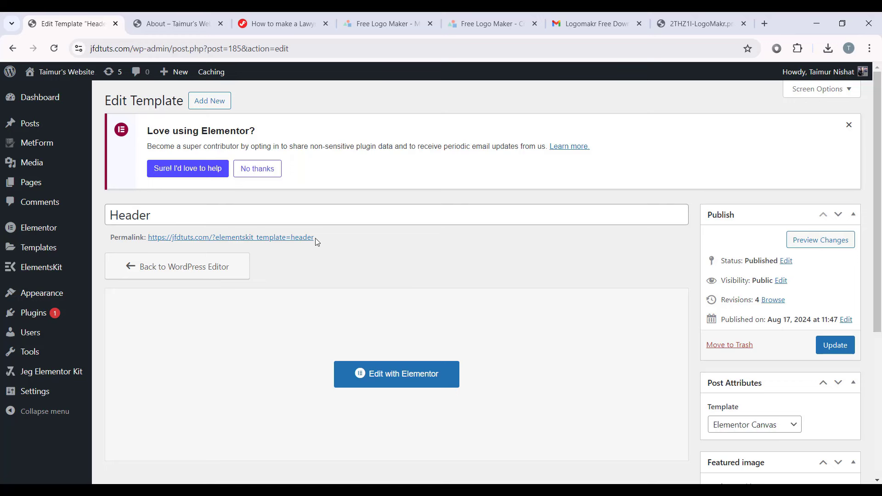
Step: Check the tutorial tab, then launch Appearance > Customize from the Edit Template tab
click(263, 30)
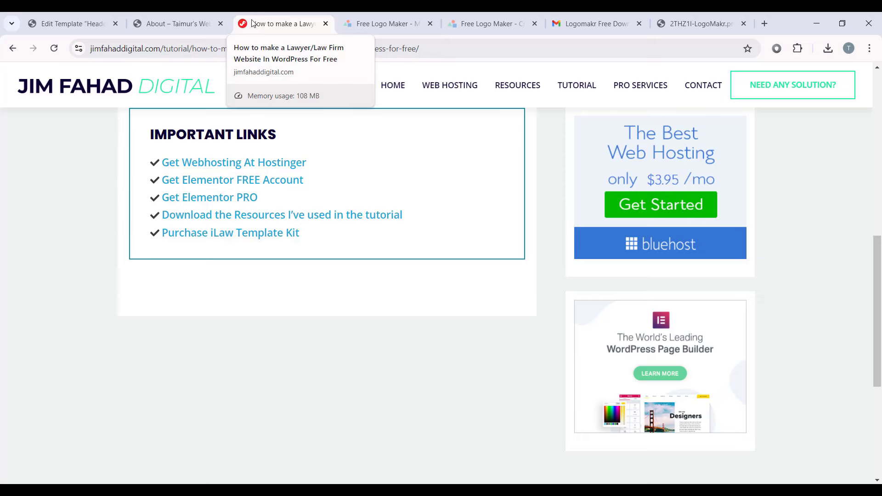
click(83, 25)
click(284, 21)
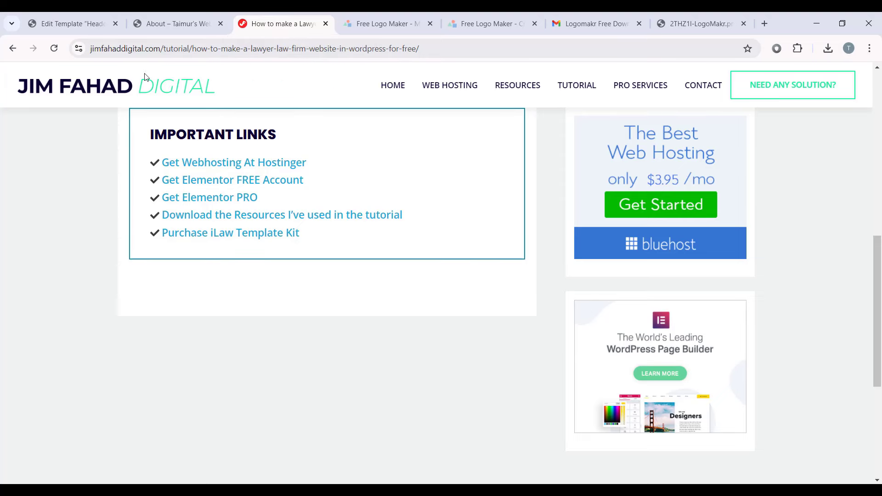
click(87, 25)
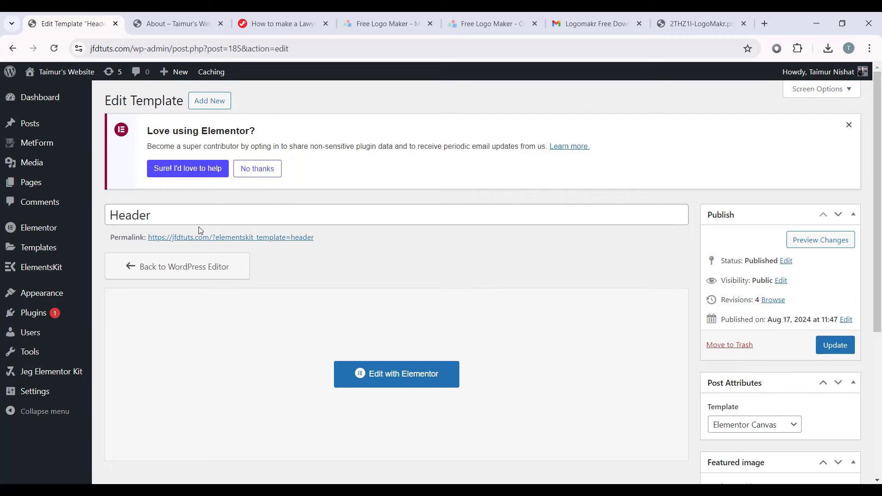
mouse_move(53, 292)
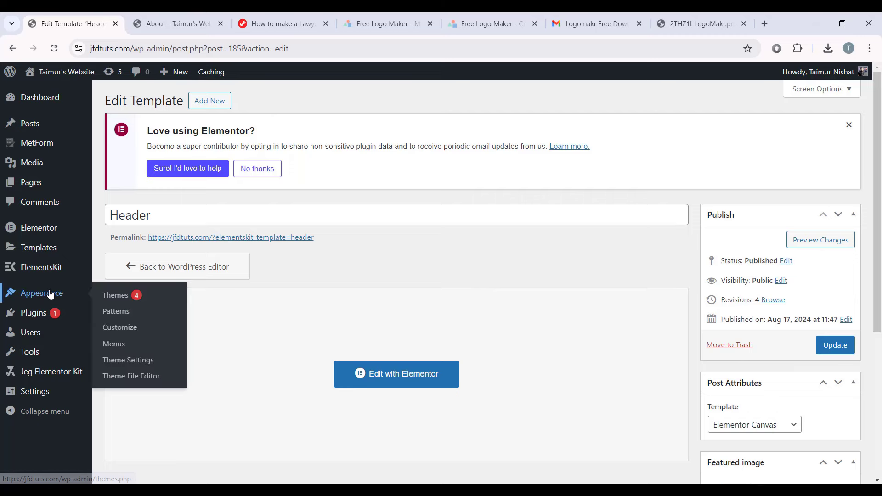
click(134, 333)
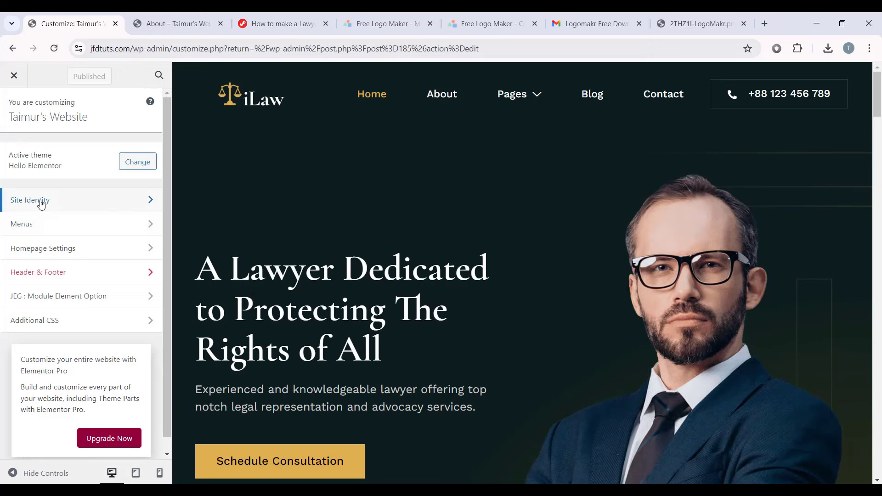
Step: Upload fav.png from the downloads folder as the Site Identity site icon image
click(98, 204)
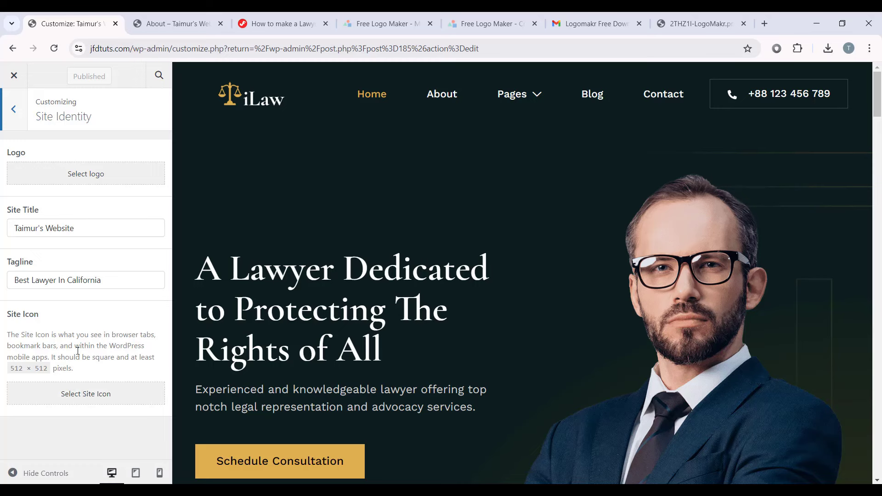
click(91, 396)
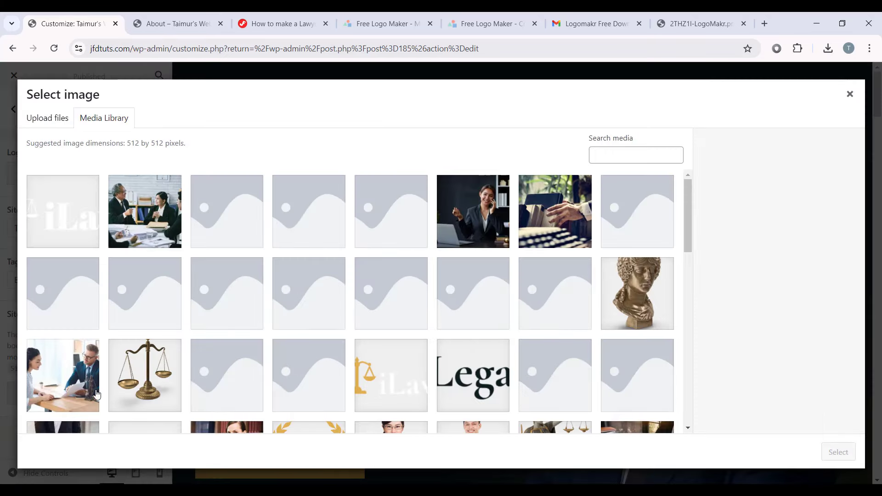
key(alt+Tab)
scroll(634, 348, up, 3)
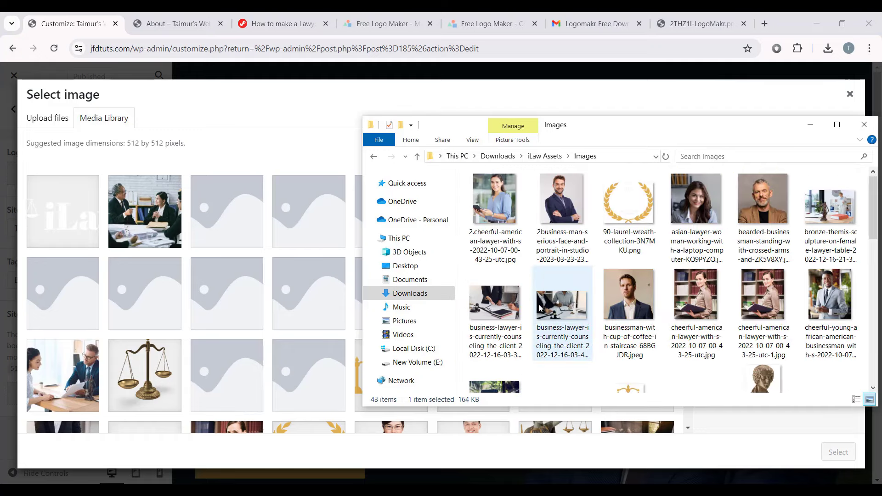
scroll(643, 322, down, 4)
scroll(652, 292, down, 2)
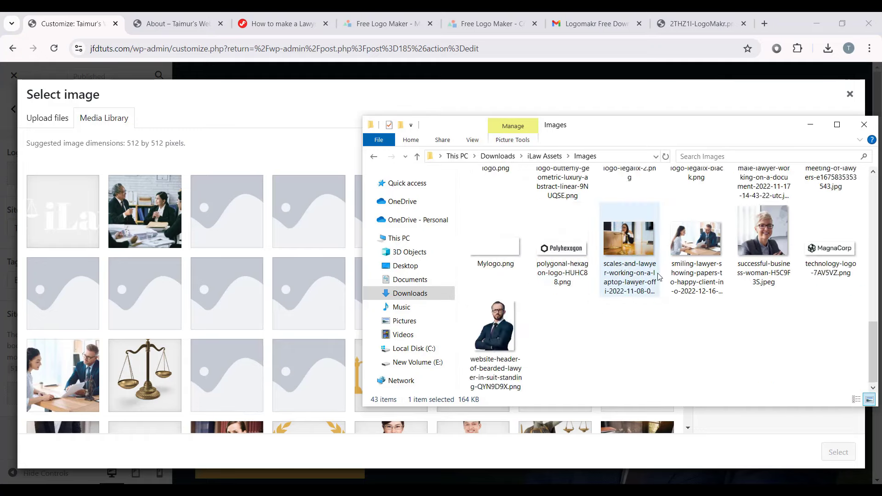
scroll(630, 297, up, 6)
scroll(634, 341, down, 2)
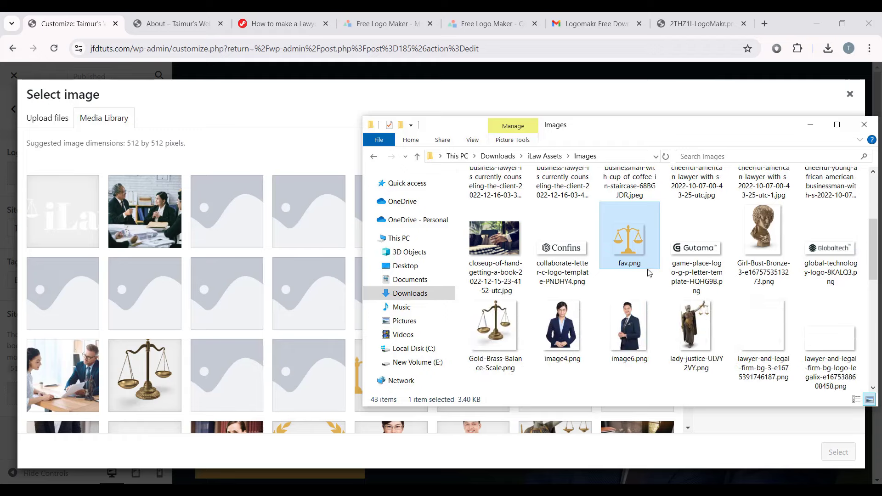
drag(640, 250, 255, 258)
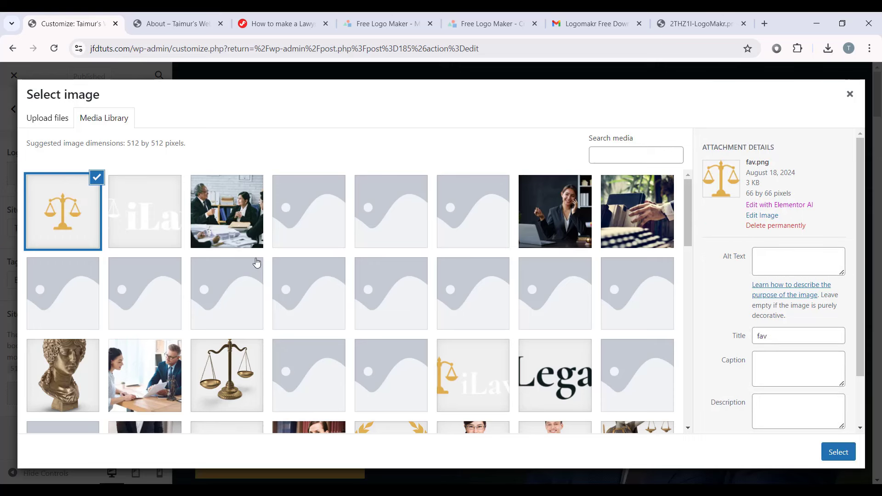
Step: Set the uploaded fav image as the site icon, publish it, and exit the customizer
click(837, 452)
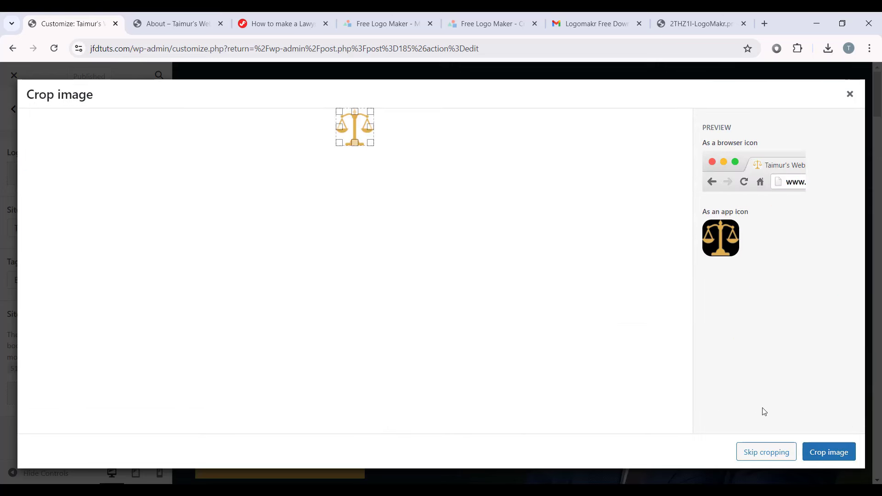
click(751, 456)
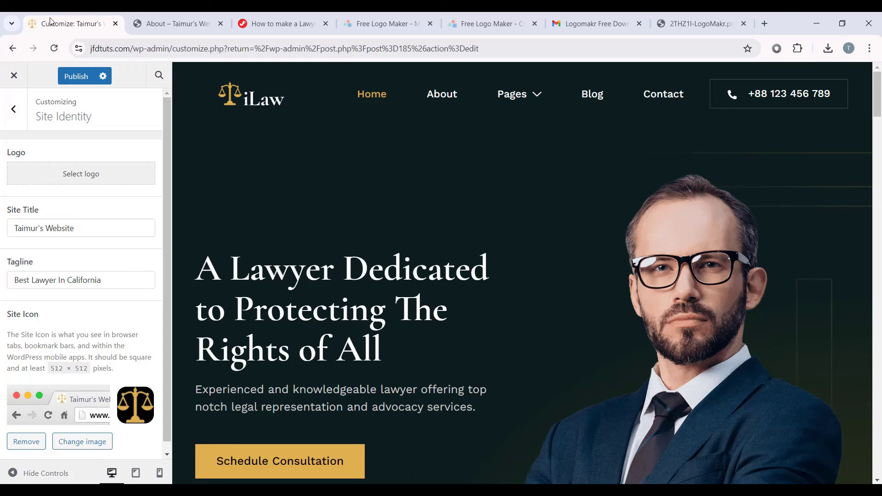
click(77, 76)
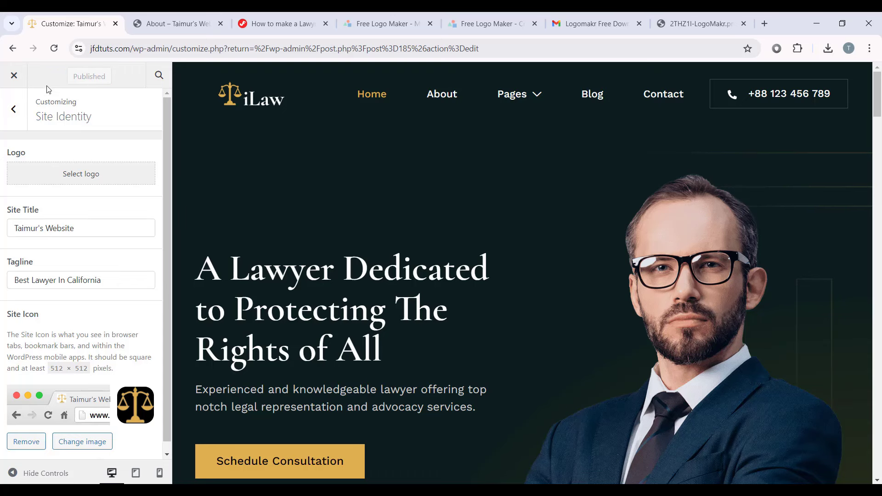
click(14, 75)
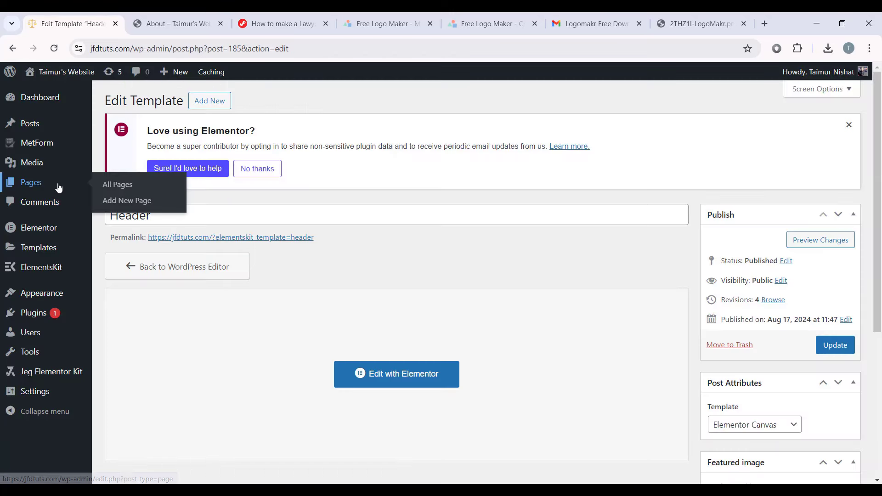
Step: Go from the All Pages list to the live iLaw home page
click(60, 183)
scroll(557, 270, down, 3)
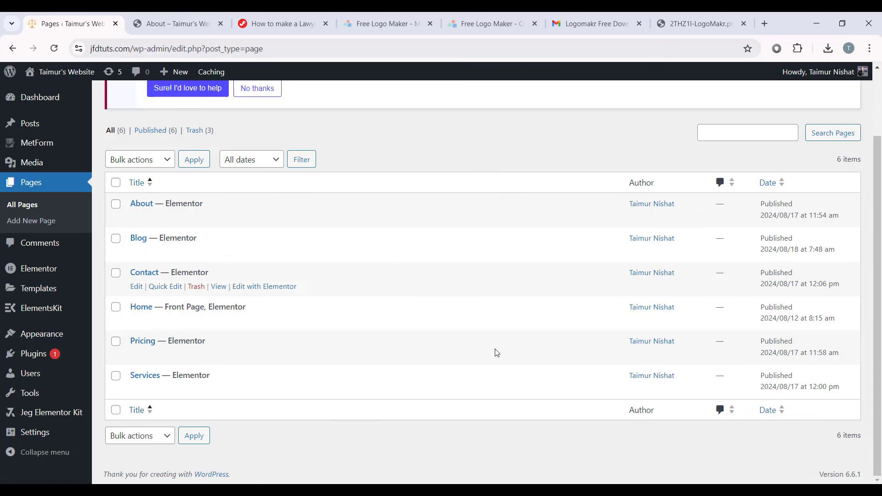
scroll(507, 242, up, 3)
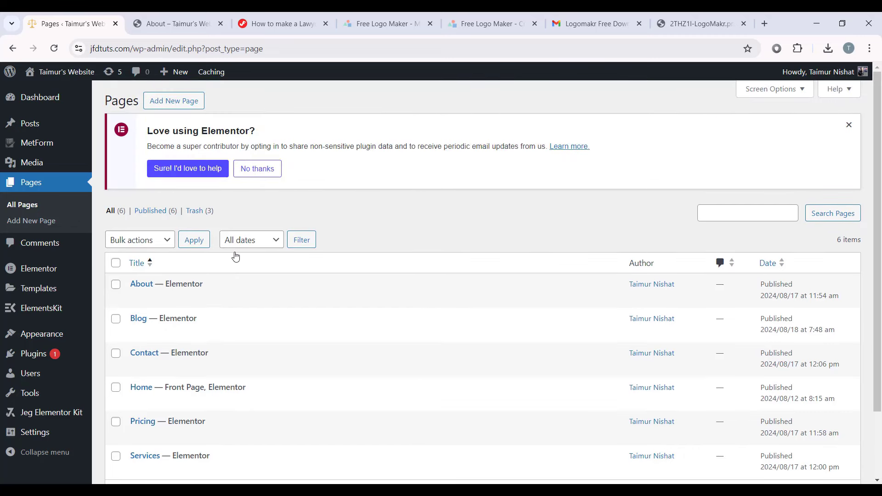
mouse_move(64, 90)
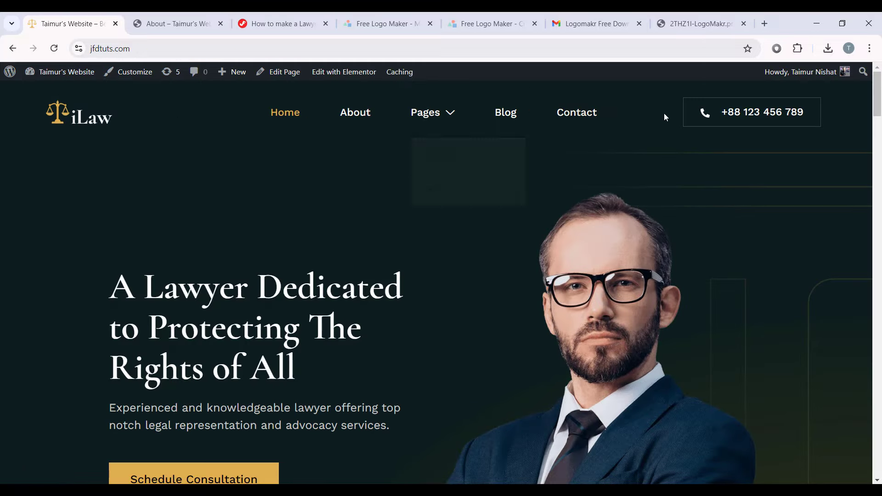
Step: Scroll down the live home page to review its sections
scroll(427, 123, down, 1)
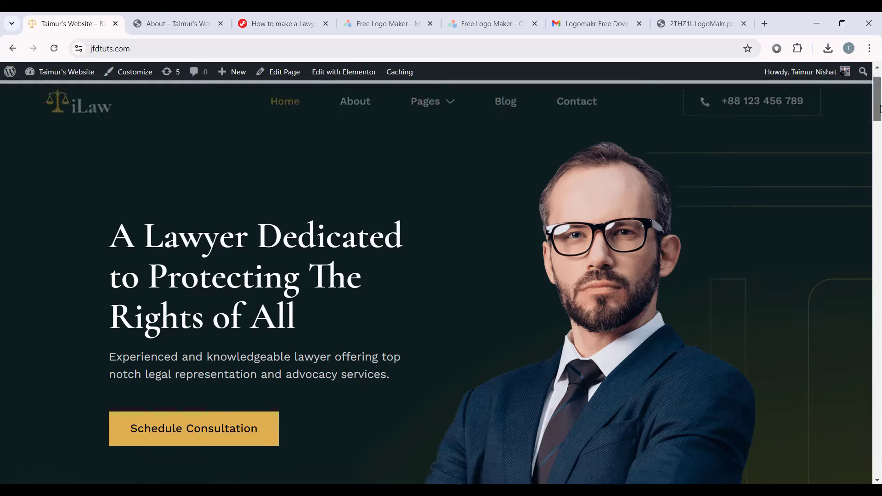
scroll(835, 282, down, 10)
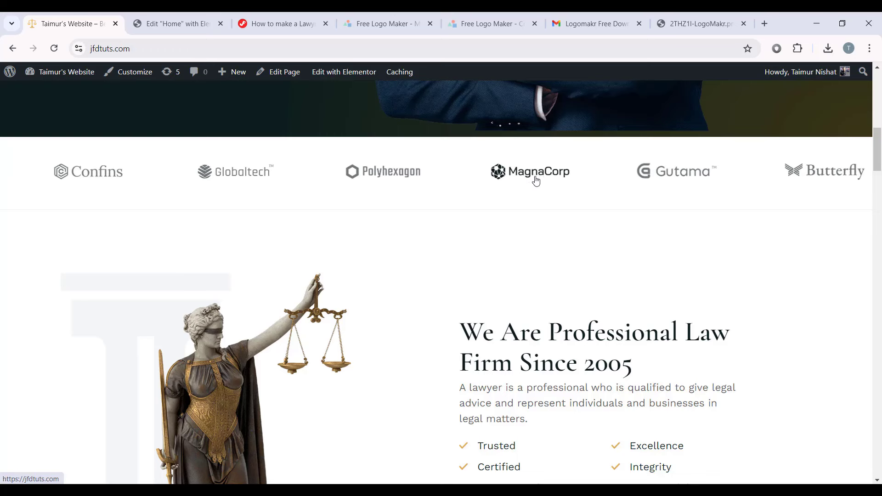
scroll(630, 228, down, 4)
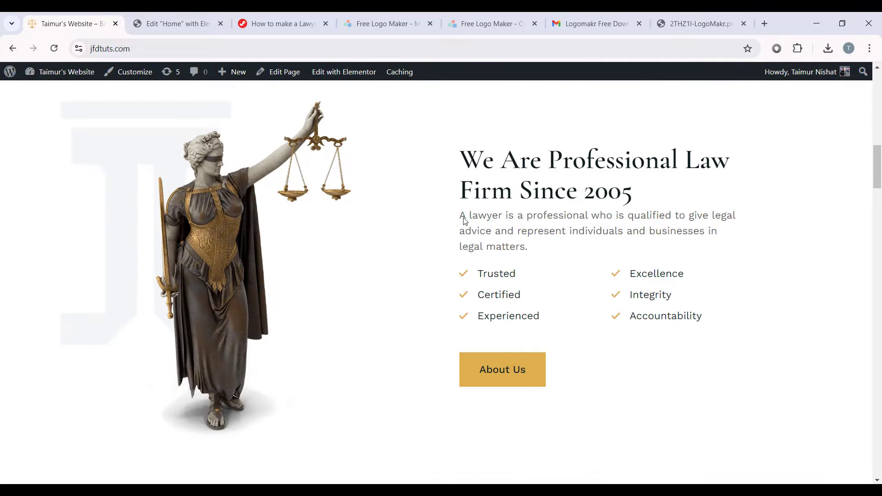
scroll(637, 226, down, 8)
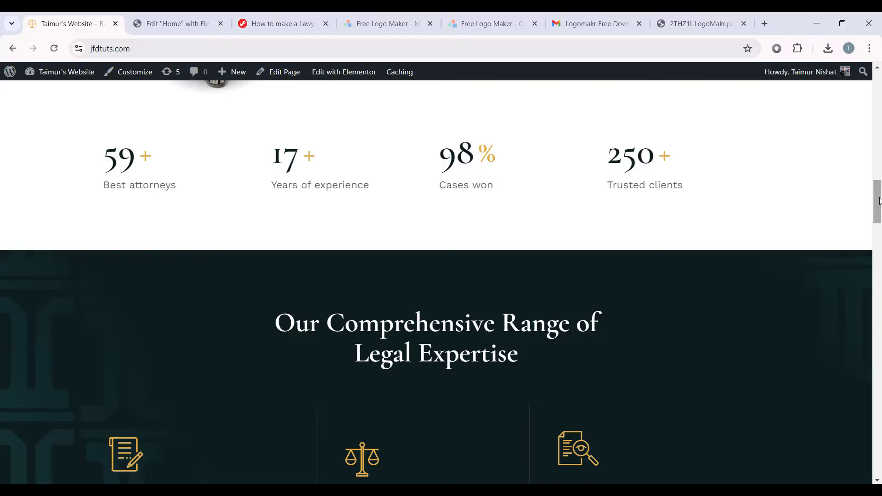
scroll(878, 201, down, 5)
scroll(514, 236, down, 3)
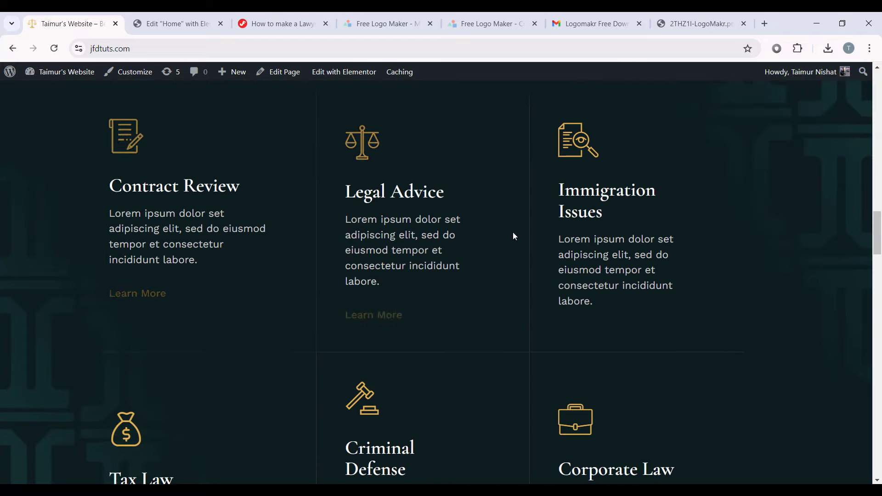
scroll(514, 236, down, 10)
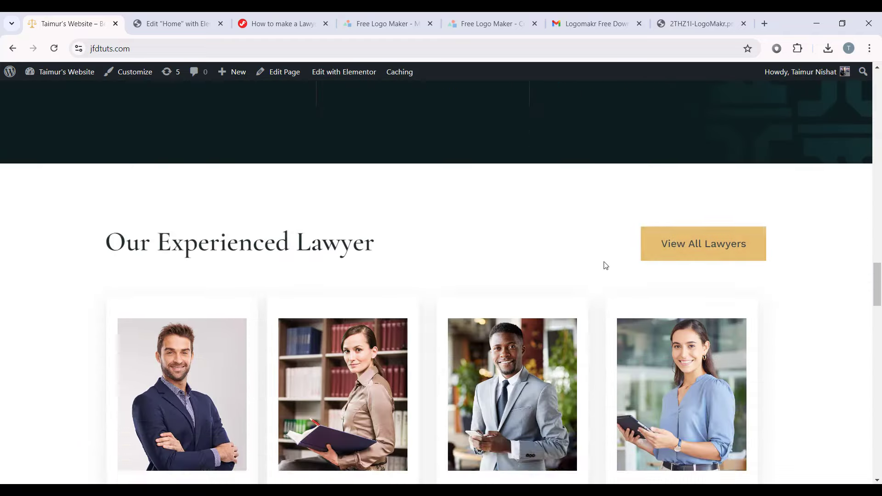
scroll(605, 265, down, 2)
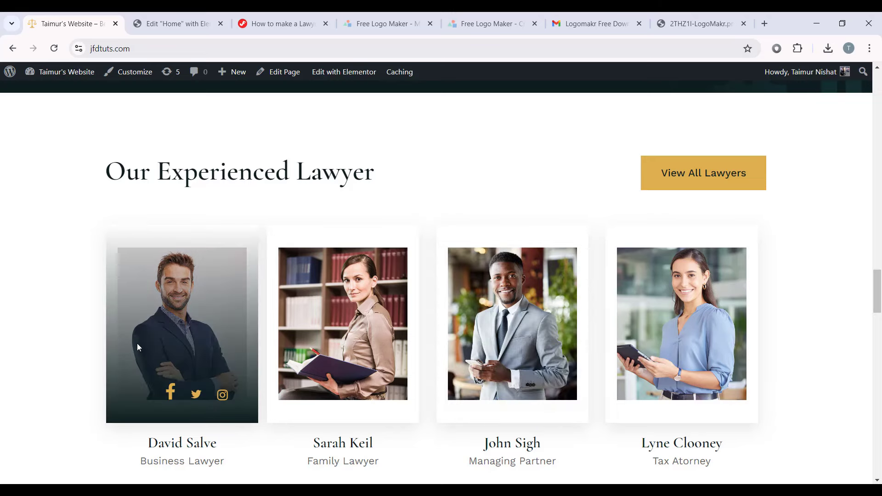
scroll(354, 318, down, 2)
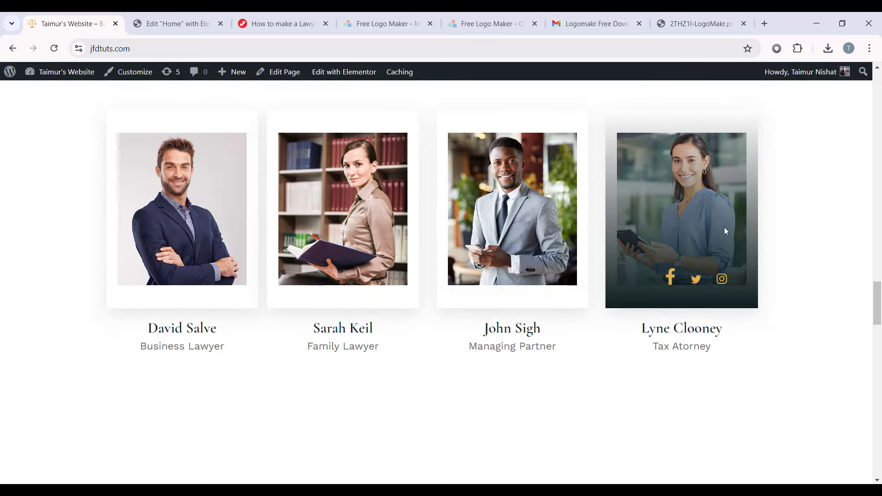
scroll(388, 289, down, 6)
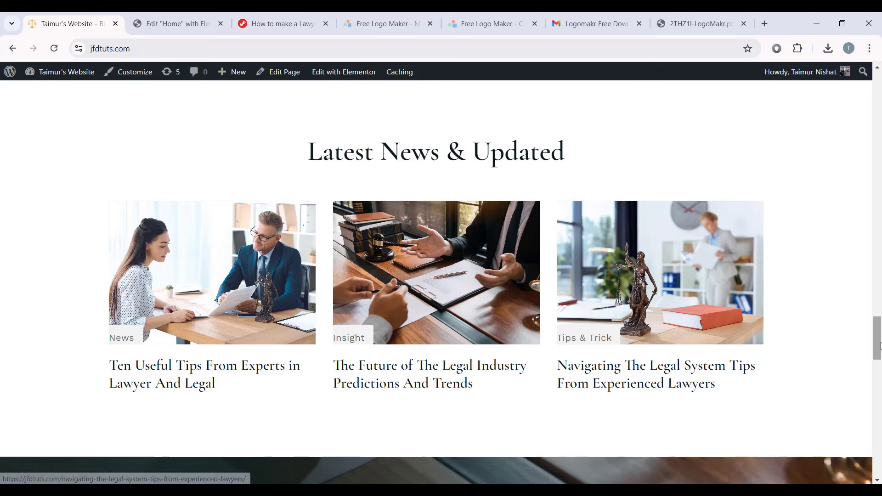
scroll(873, 335, down, 7)
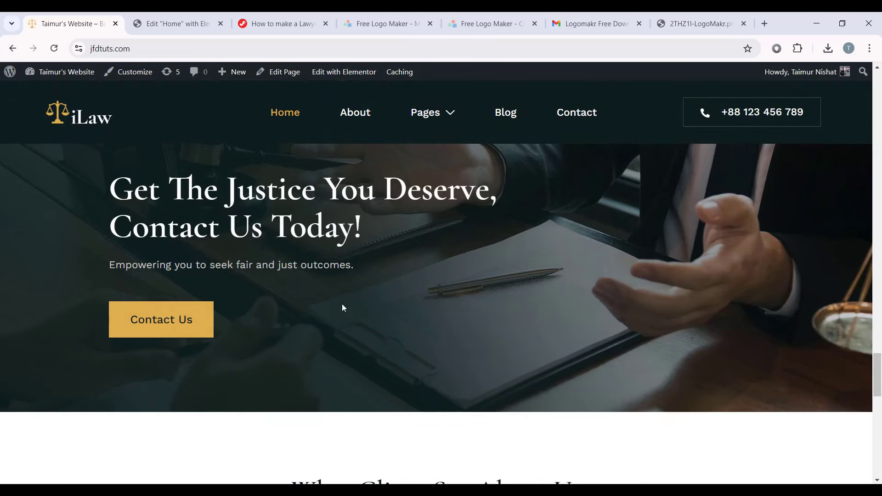
scroll(367, 301, up, 1)
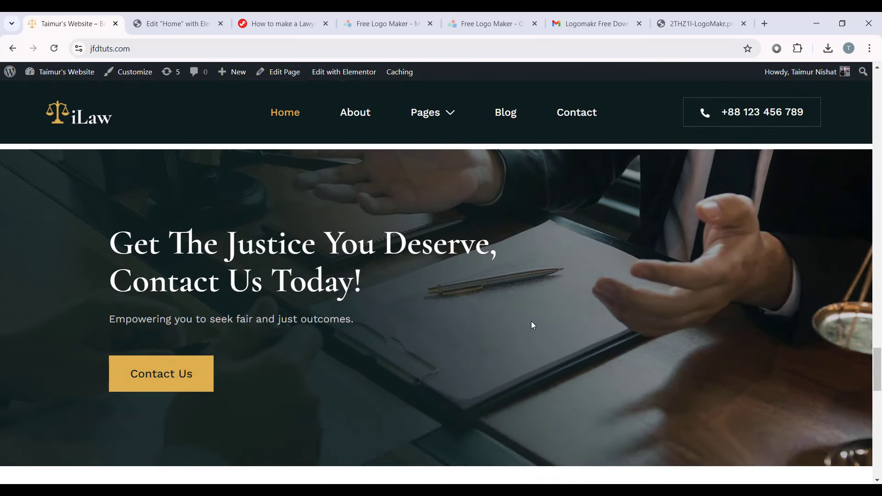
scroll(742, 258, down, 6)
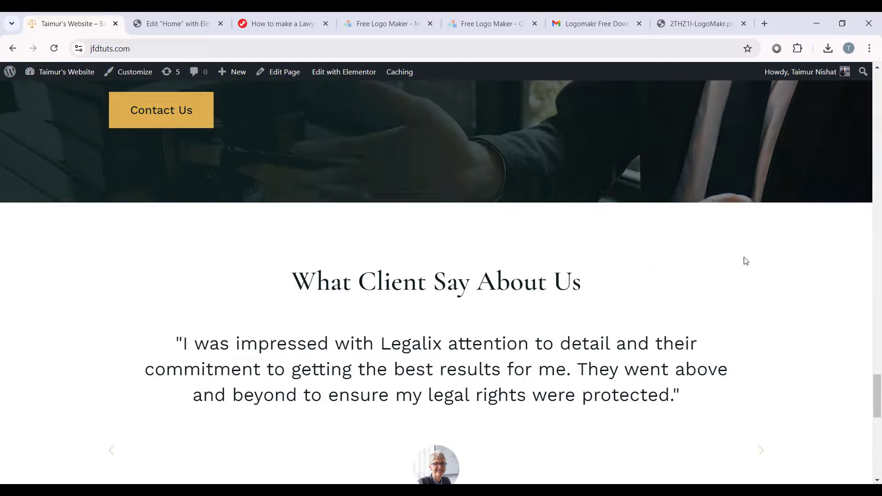
scroll(735, 257, down, 1)
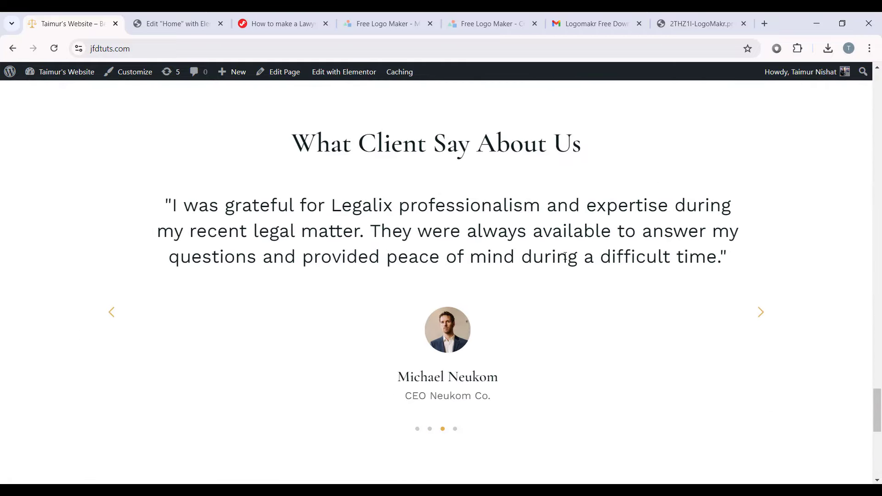
Step: Cycle through the client testimonials with swipes and the next arrow
drag(560, 257, 413, 257)
drag(643, 271, 540, 279)
click(763, 313)
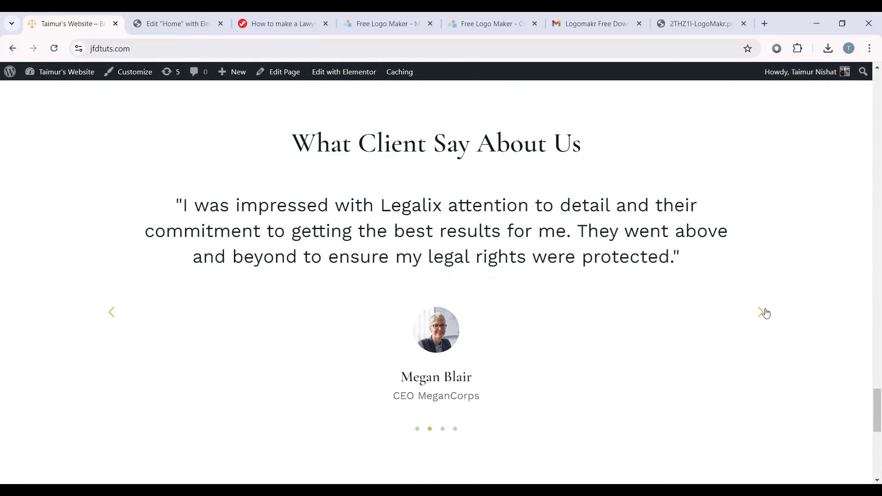
click(762, 313)
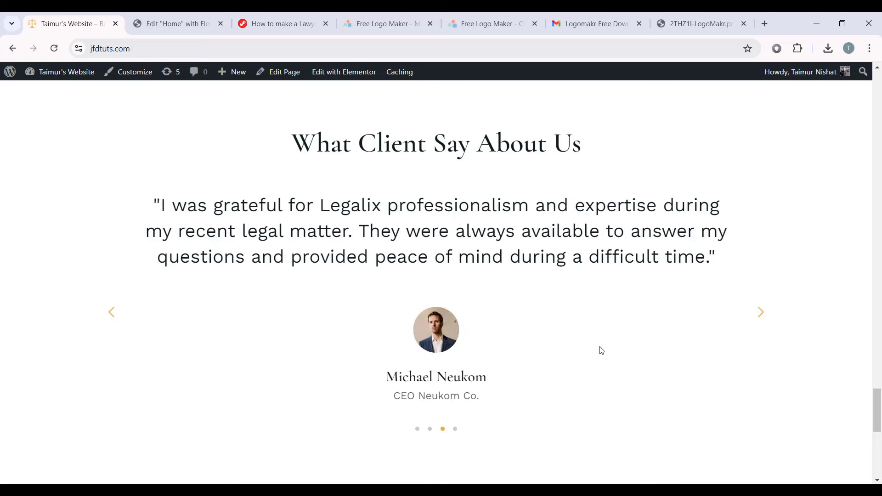
scroll(719, 352, down, 10)
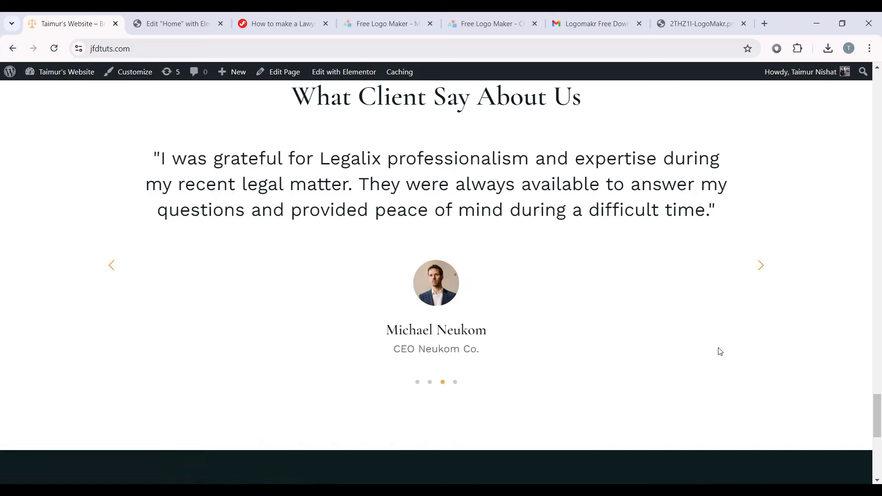
scroll(565, 209, up, 1)
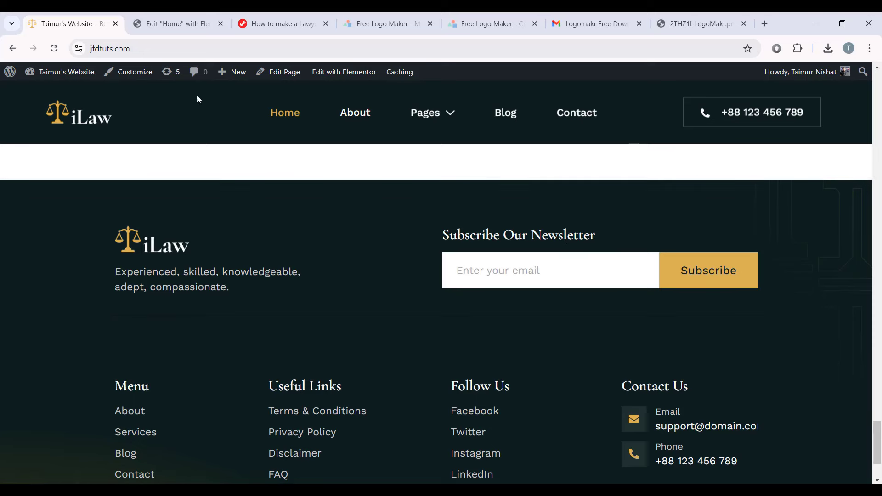
scroll(303, 285, down, 3)
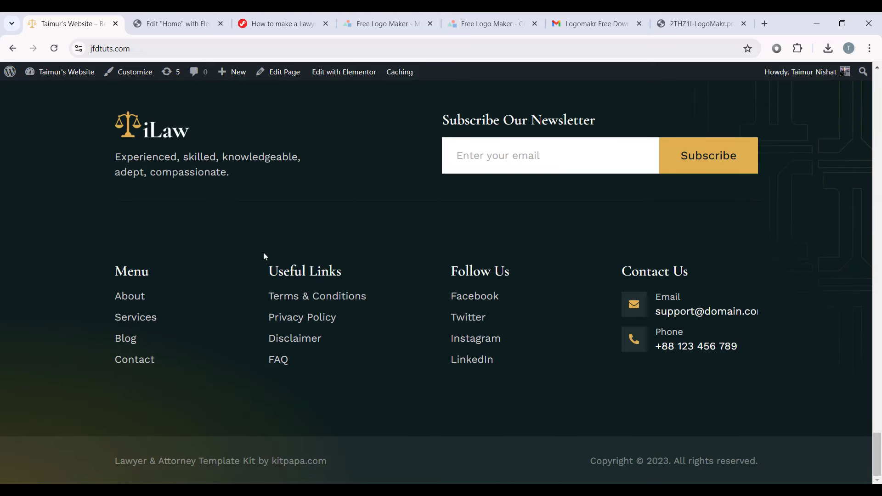
Step: Test the newsletter email field and return to the top of the home page
click(527, 160)
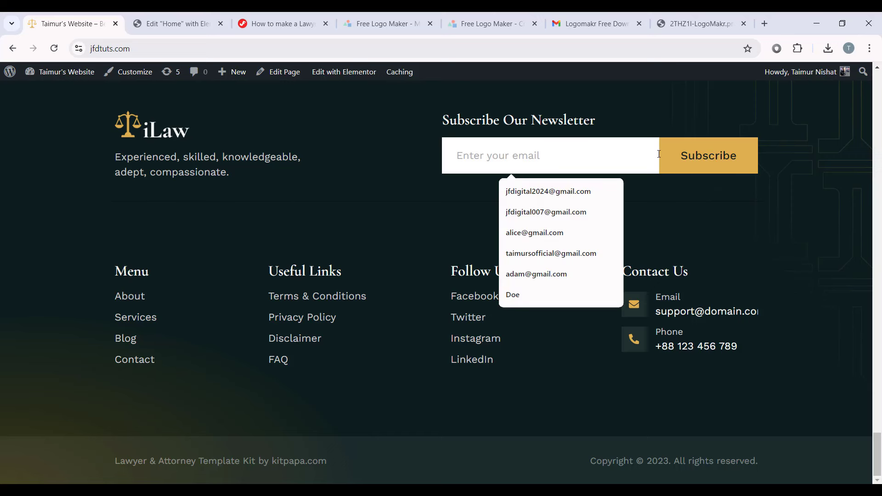
click(776, 203)
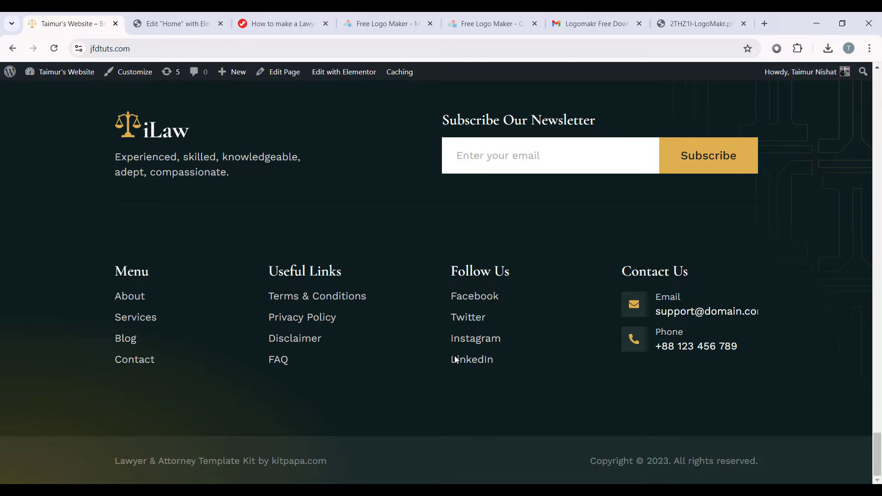
drag(878, 442, 880, 81)
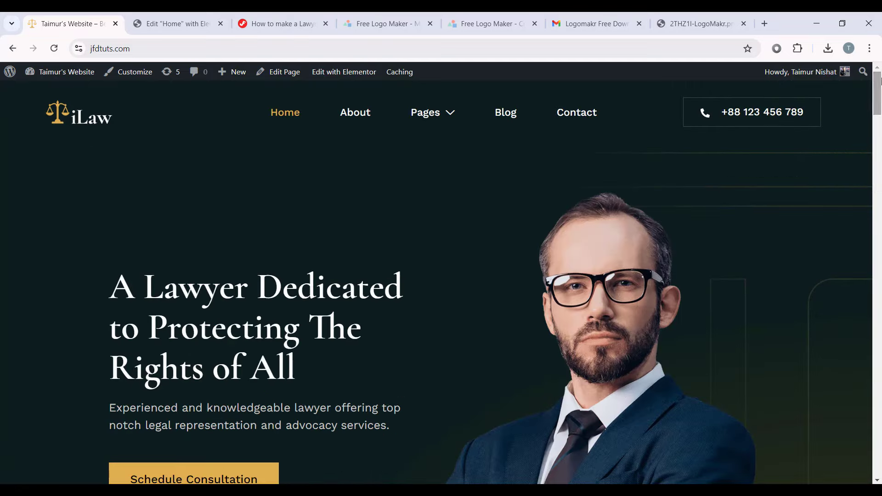
Step: Open the live About page and scroll through it to the footer
click(342, 114)
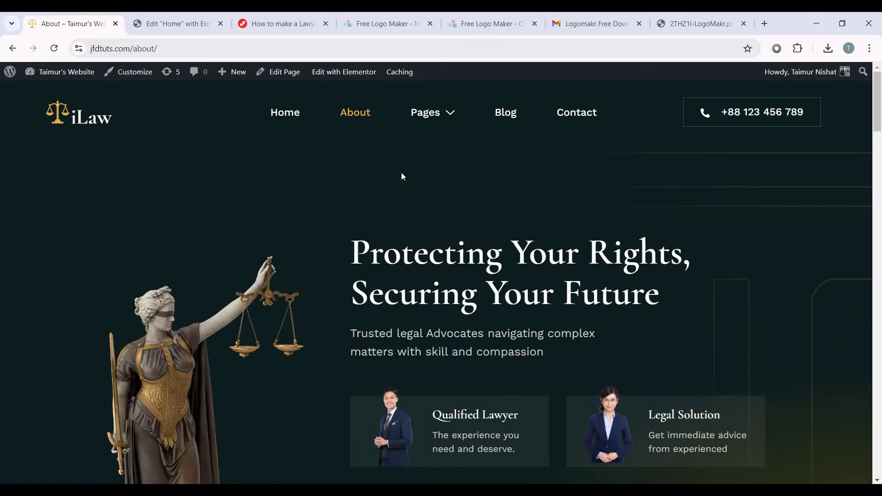
scroll(580, 228, down, 7)
scroll(429, 252, up, 1)
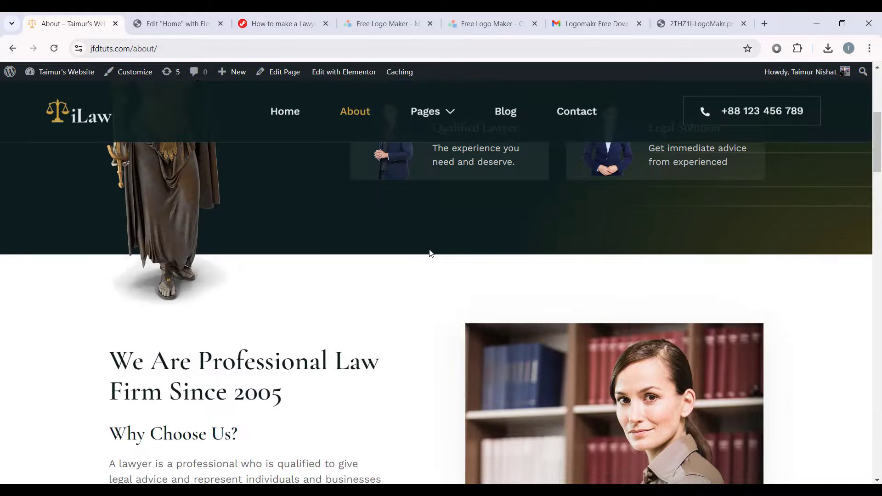
scroll(429, 252, down, 6)
scroll(442, 341, down, 2)
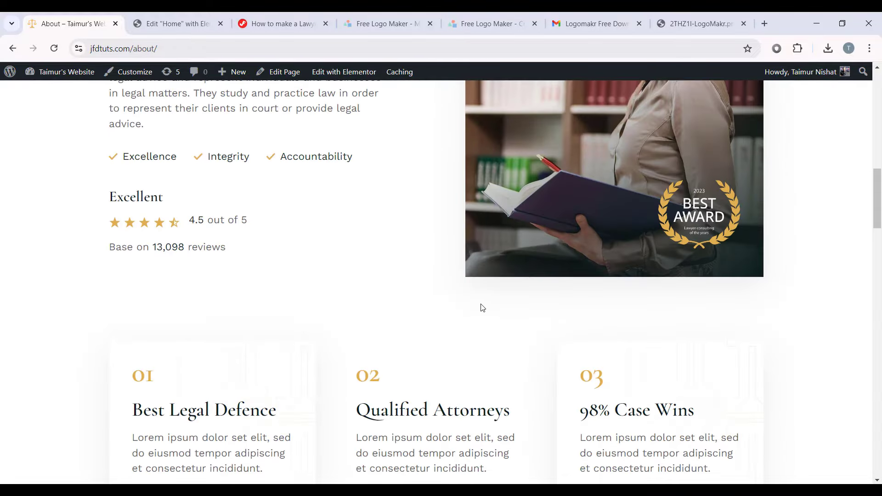
scroll(482, 308, down, 9)
scroll(297, 268, down, 3)
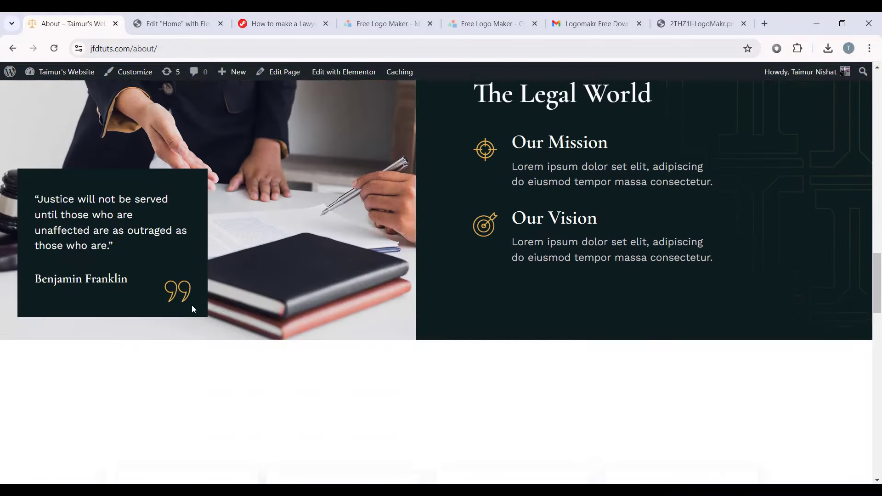
scroll(487, 276, down, 7)
drag(876, 370, 880, 68)
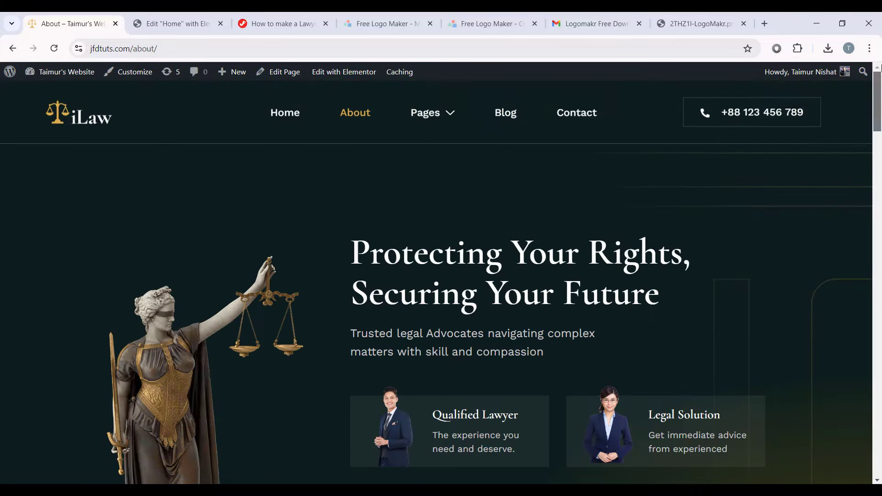
Step: Open the Pricing page from the Pages menu, review it, then move on to Services
mouse_move(425, 114)
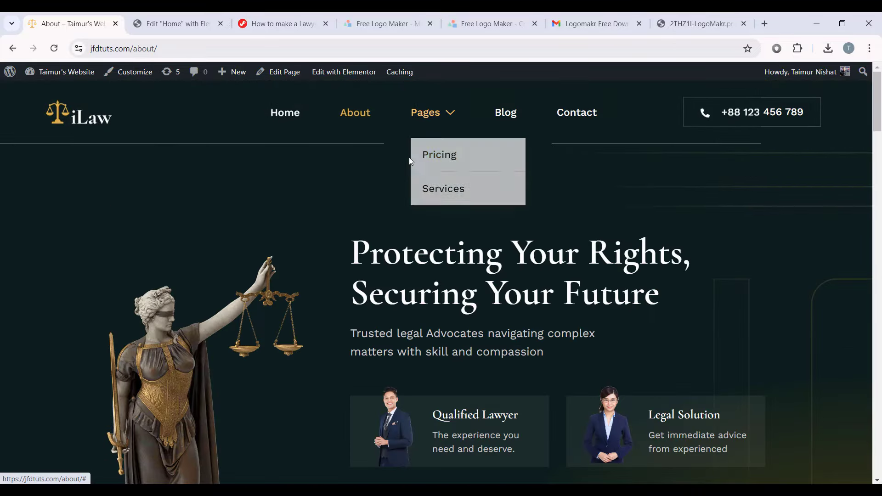
click(466, 164)
drag(880, 140, 860, 242)
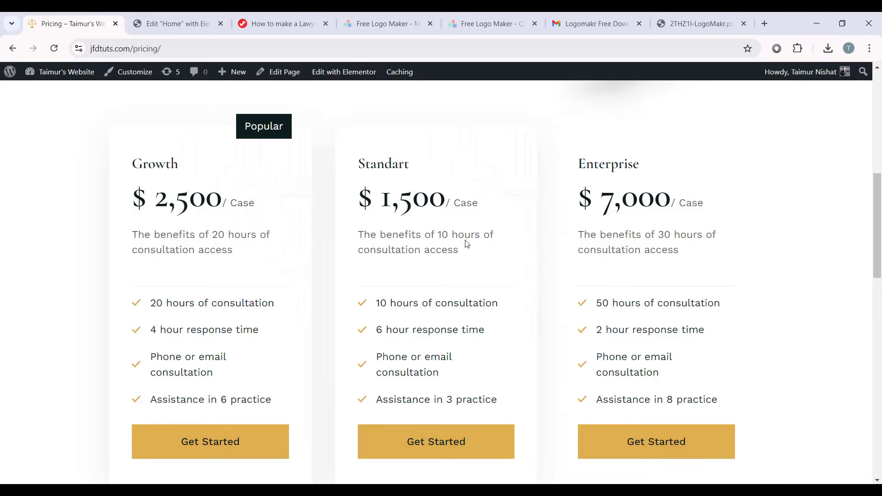
scroll(642, 183, up, 10)
mouse_move(436, 116)
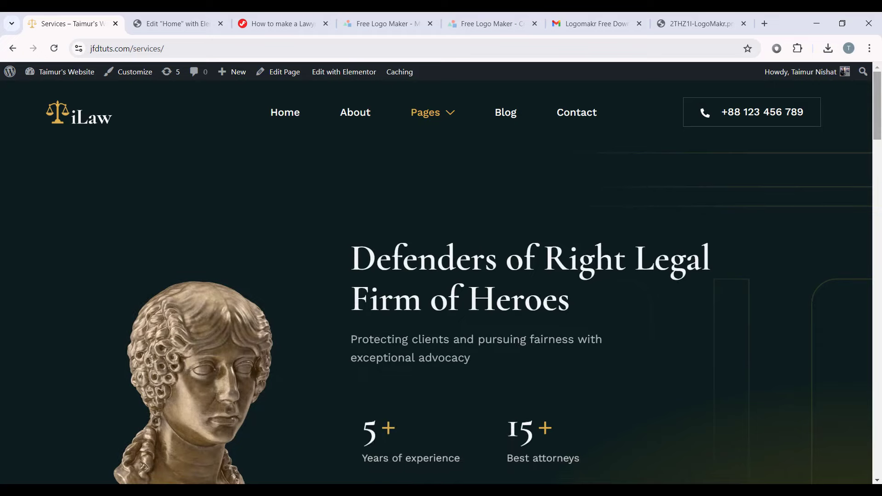
drag(880, 117, 835, 59)
Step: Review the live Blog page and open the 'Navigating The Legal System Tips' post
click(499, 115)
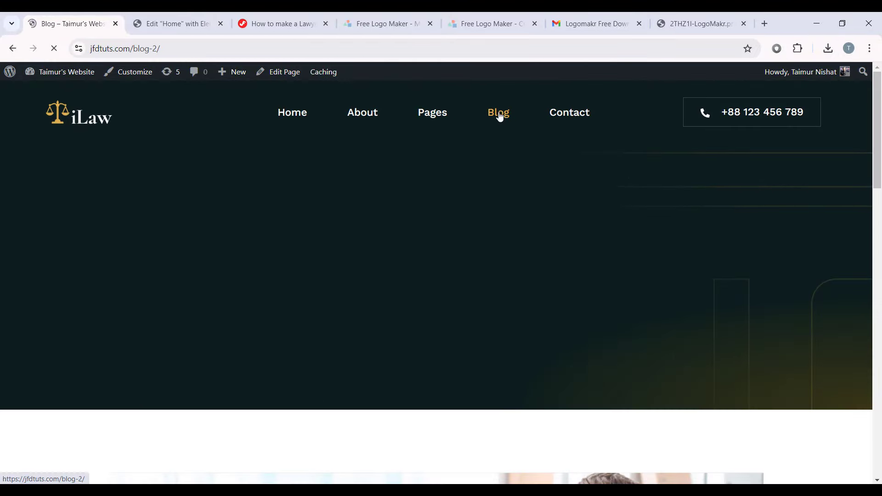
drag(876, 103, 868, 196)
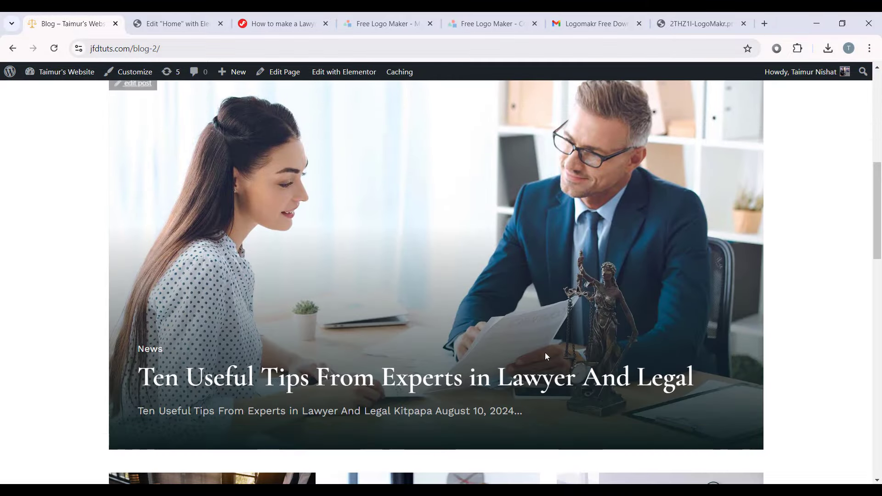
scroll(491, 340, down, 12)
scroll(490, 340, down, 1)
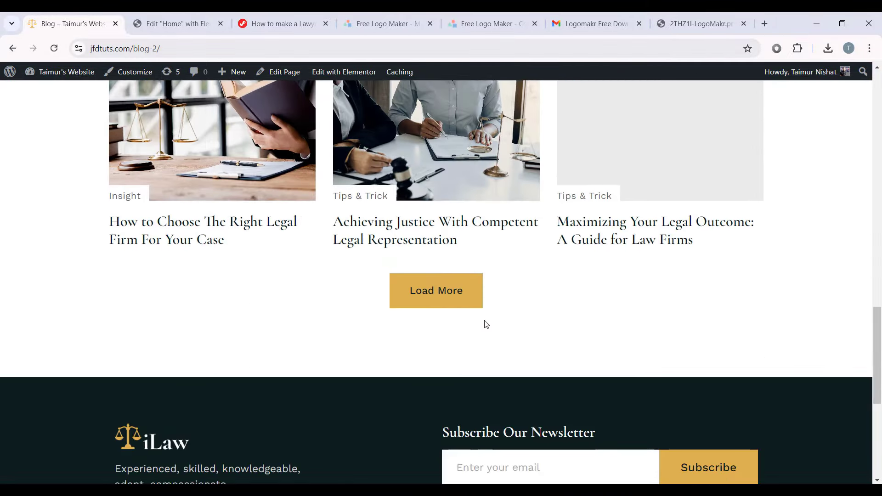
scroll(485, 324, up, 6)
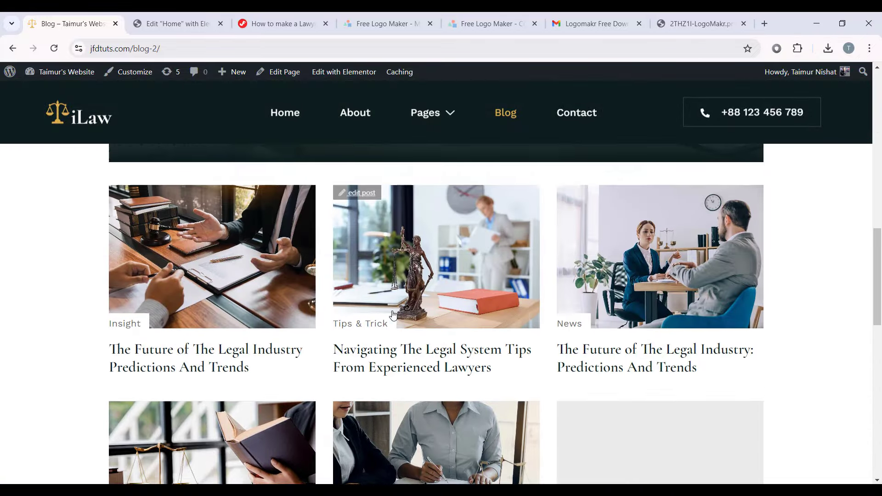
click(466, 271)
mouse_move(880, 106)
mouse_down()
mouse_move(865, 296)
mouse_move(865, 106)
mouse_up()
Step: Open the Contact page and try the form's Subject and Message fields
click(560, 125)
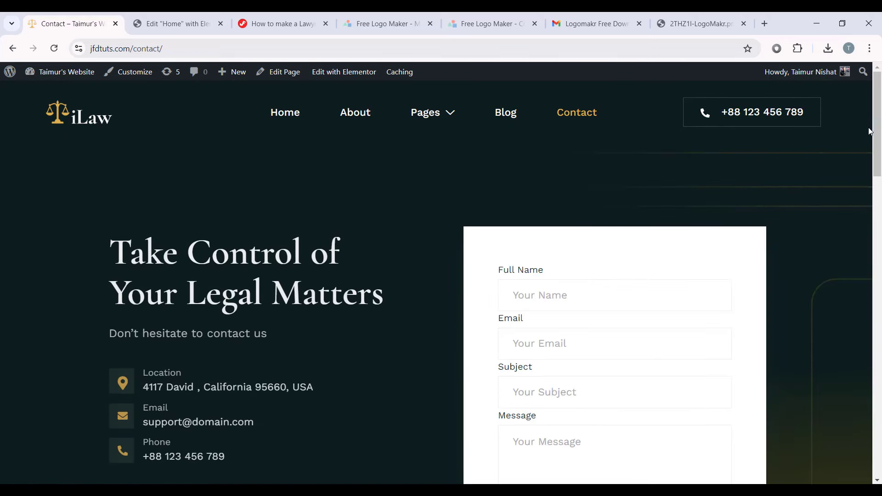
scroll(320, 282, down, 1)
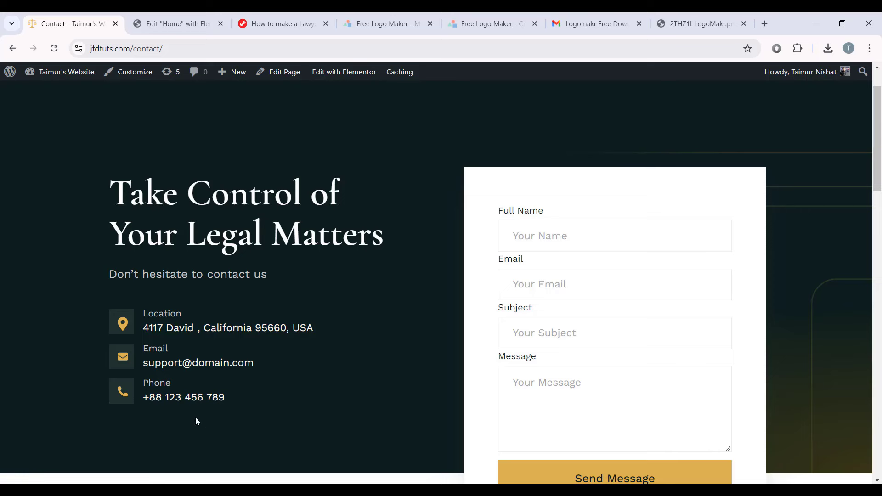
scroll(288, 302, down, 1)
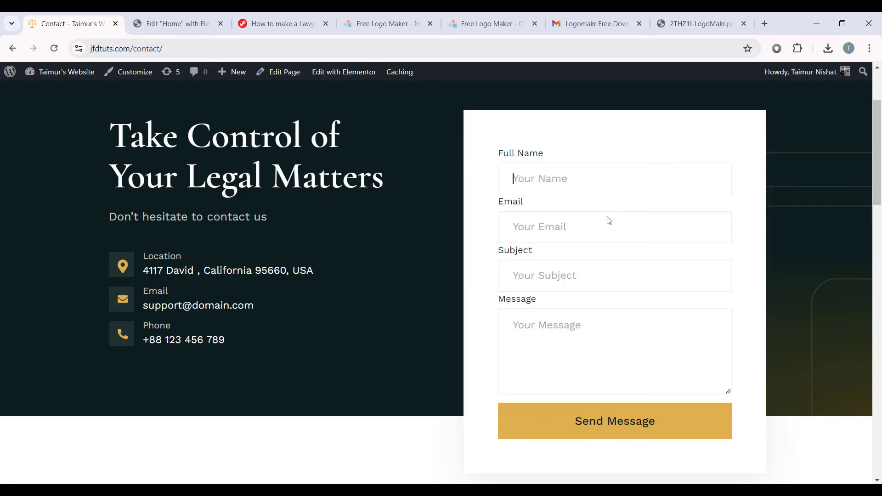
click(575, 262)
click(536, 309)
scroll(765, 261, down, 1)
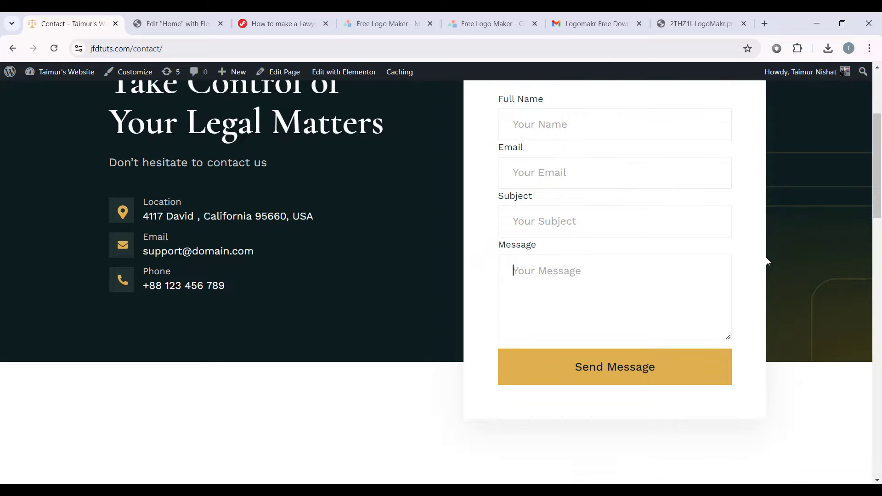
scroll(766, 261, down, 5)
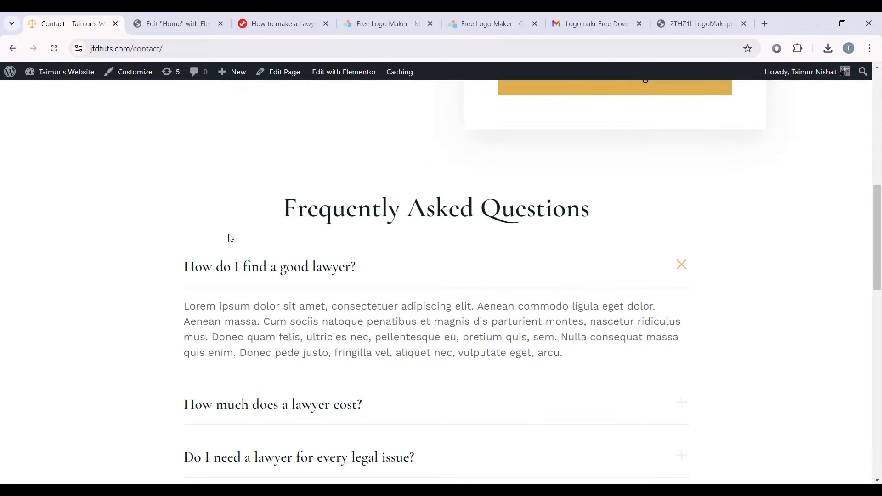
scroll(366, 236, down, 1)
Step: Collapse 'How do I find a good lawyer?', expand 'How much does a lawyer cost?', then scroll the page
click(371, 215)
click(366, 264)
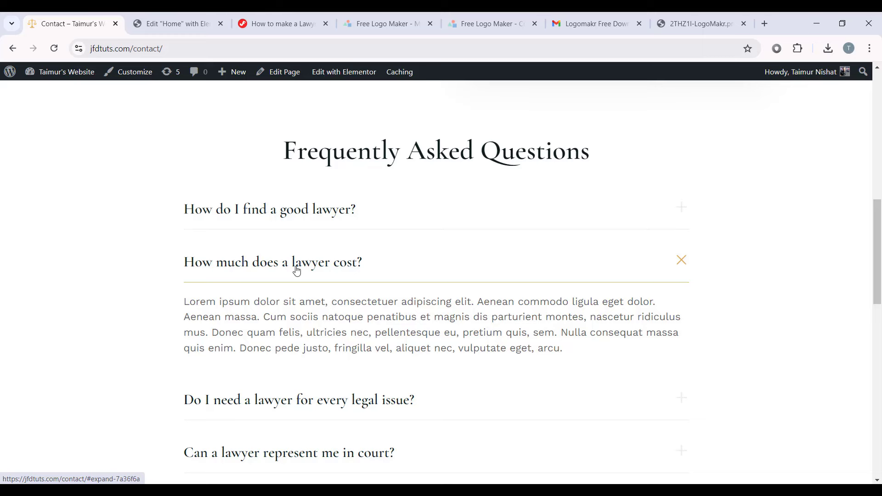
scroll(417, 279, down, 1)
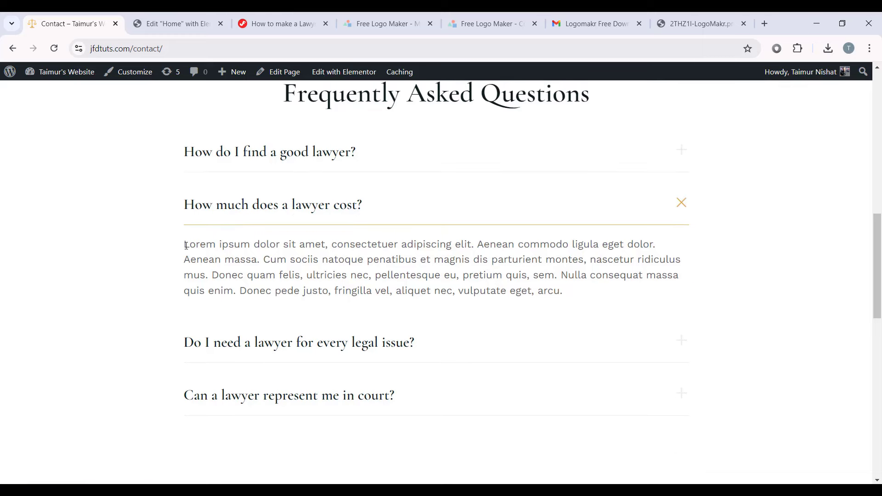
drag(183, 244, 610, 305)
click(688, 315)
scroll(620, 308, down, 8)
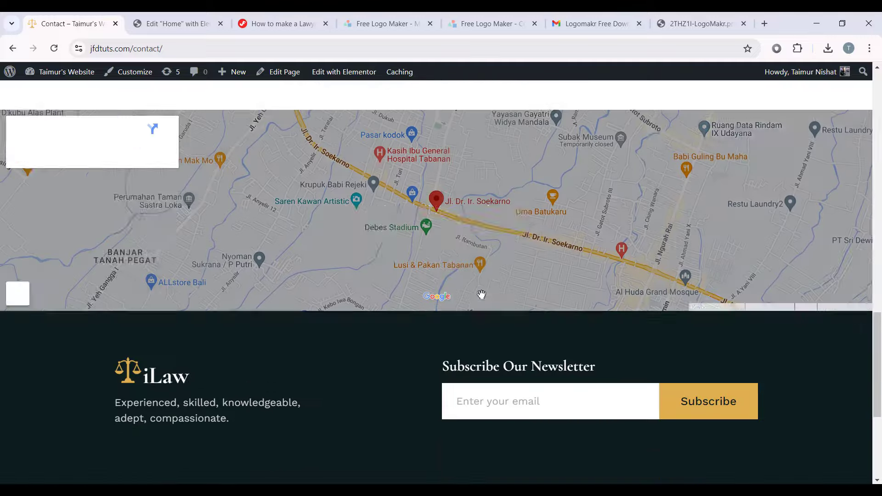
scroll(481, 288, up, 2)
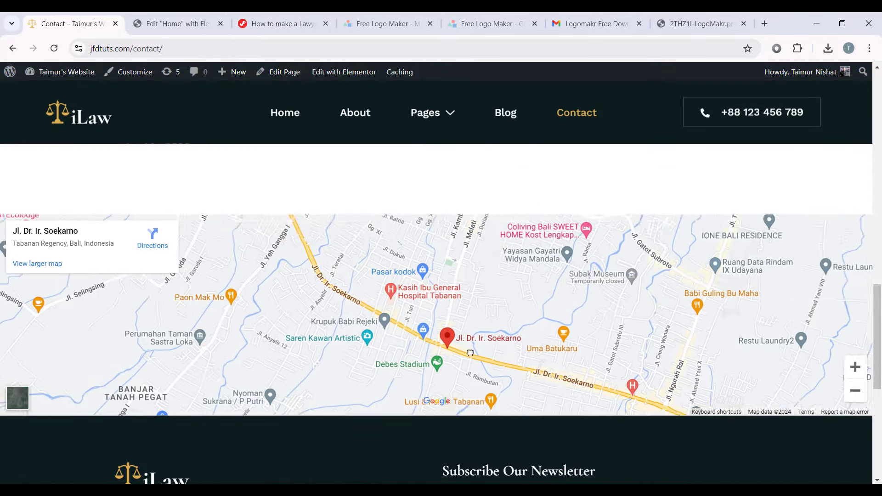
scroll(464, 331, up, 4)
click(427, 123)
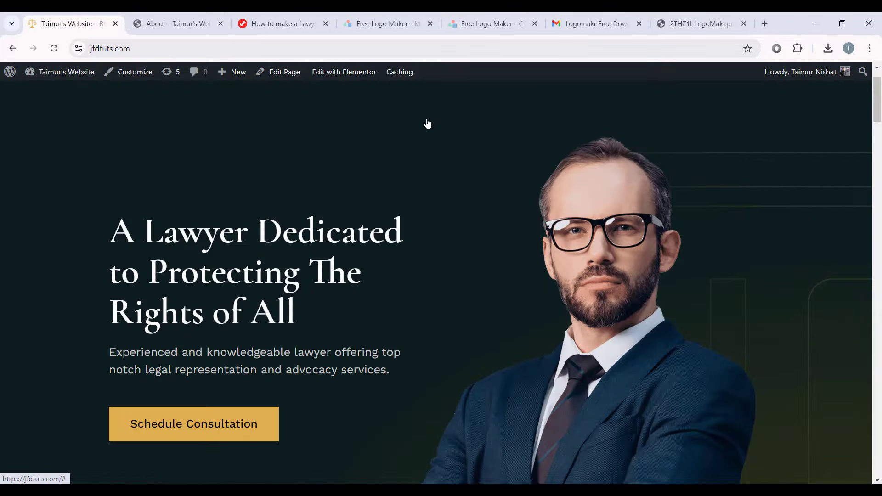
scroll(687, 233, down, 8)
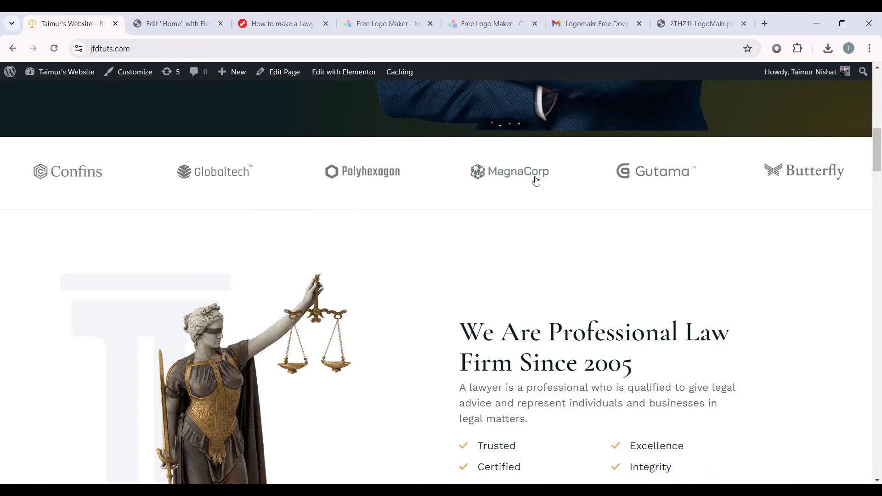
scroll(621, 183, down, 3)
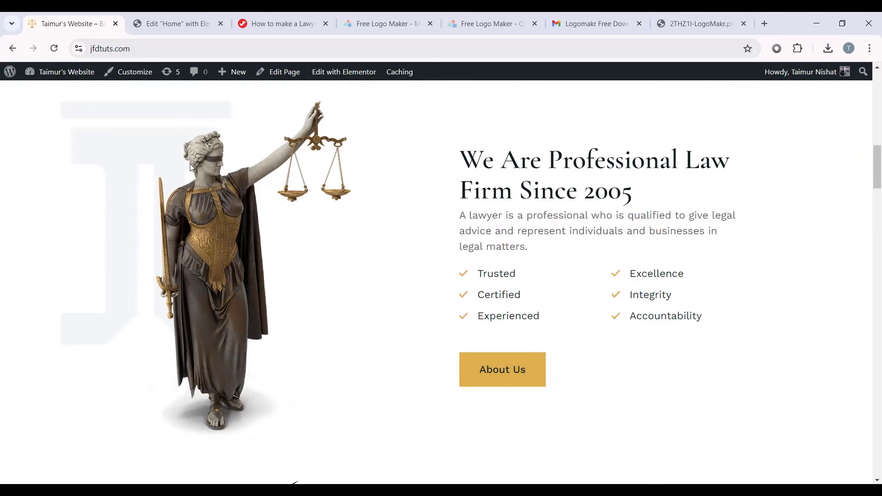
scroll(637, 226, down, 6)
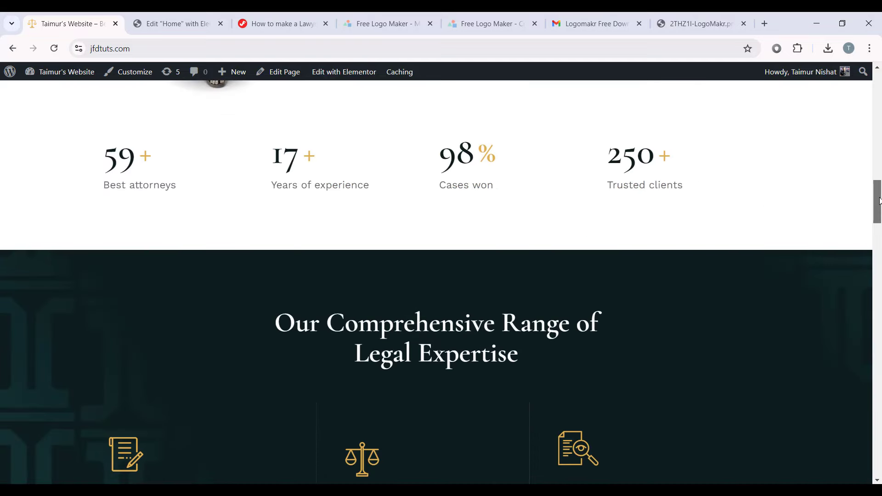
scroll(879, 201, down, 3)
scroll(292, 277, down, 10)
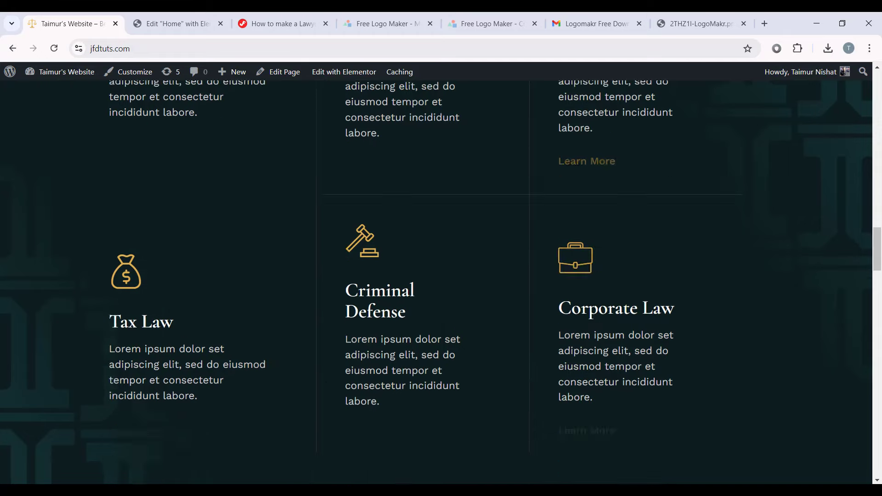
scroll(606, 265, down, 3)
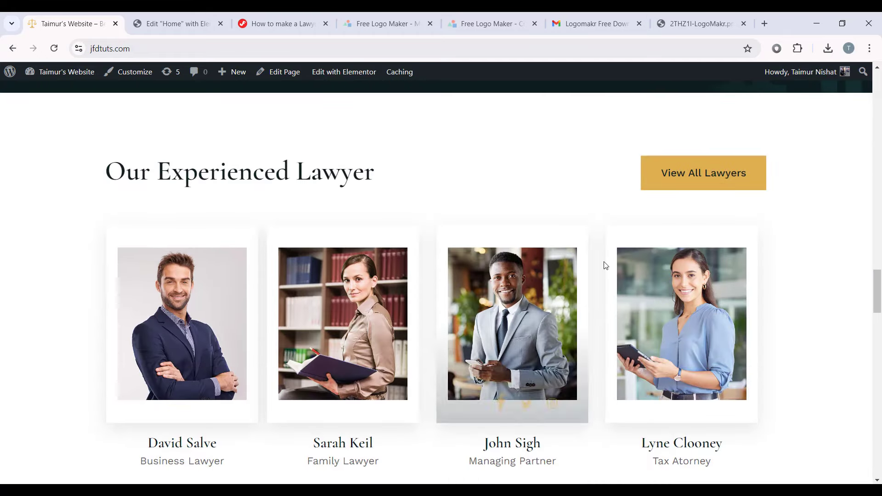